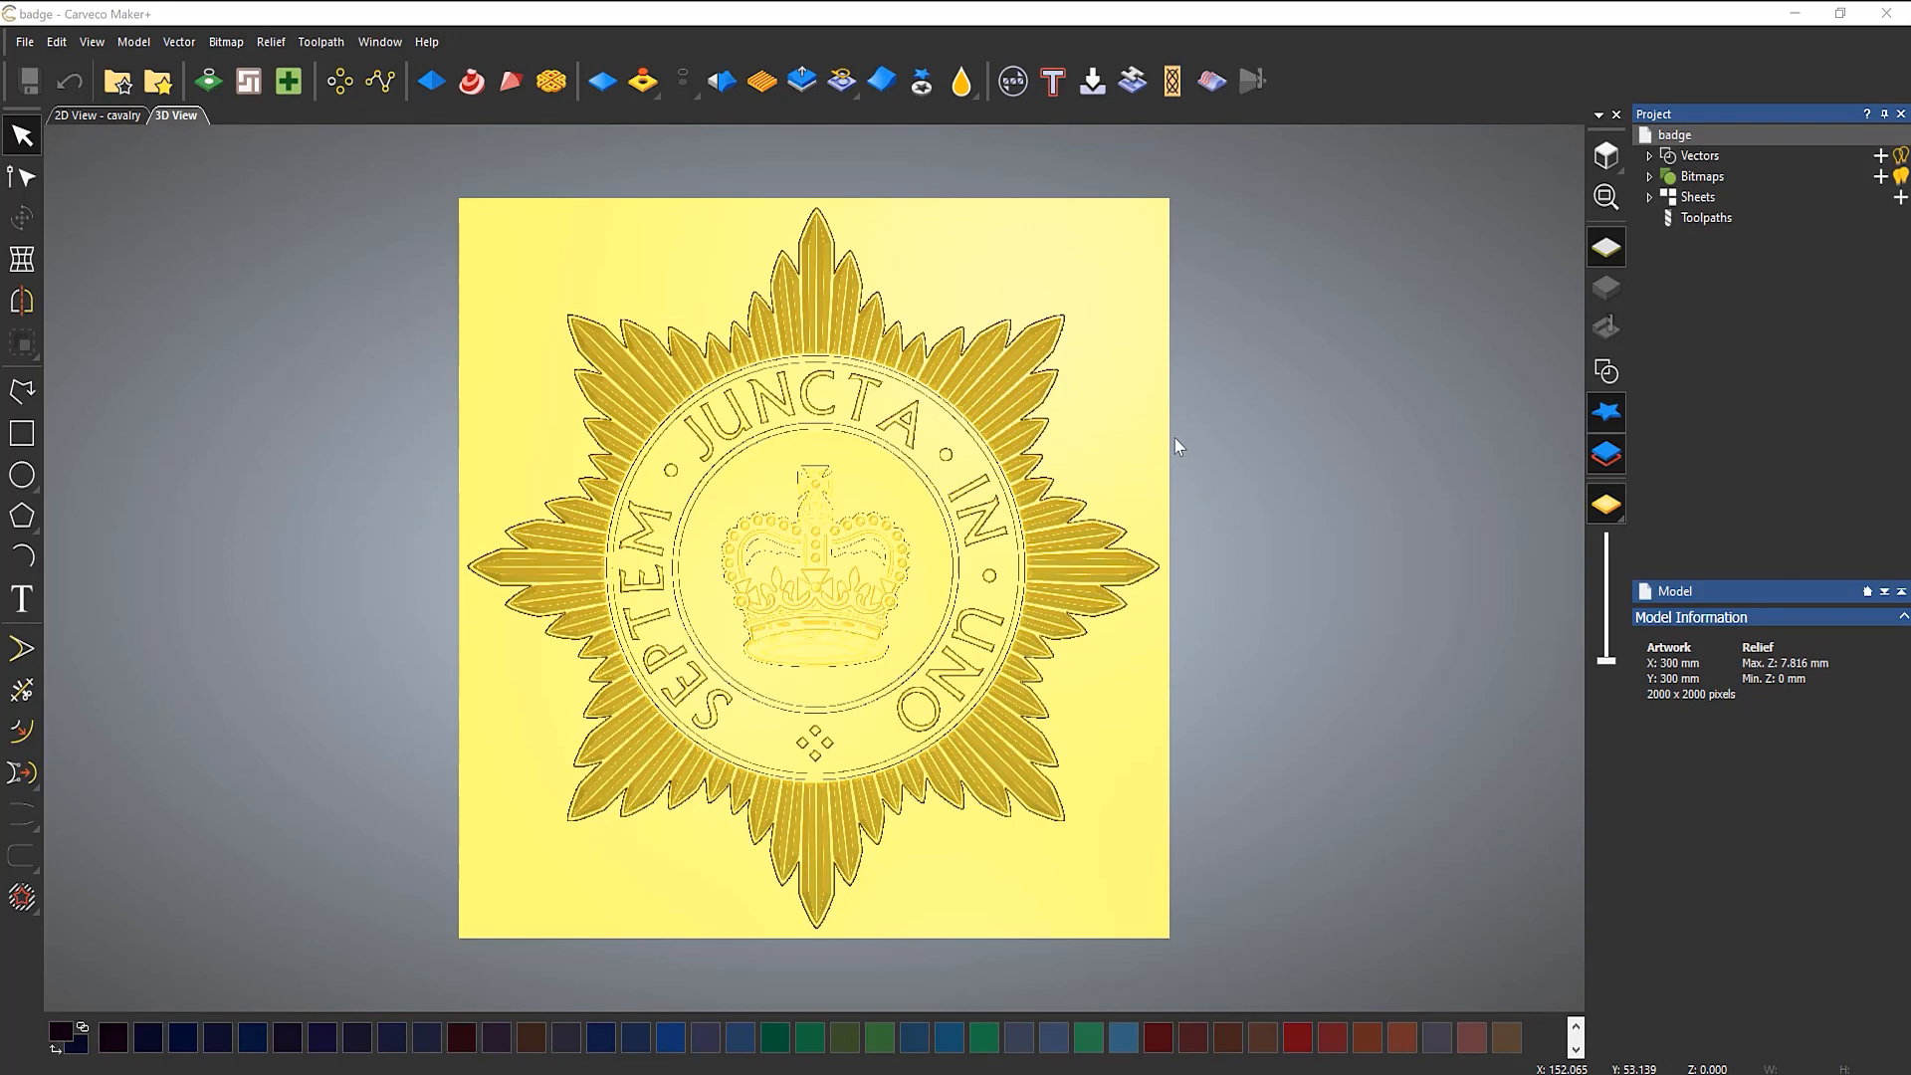
# Step: Examine the finished badge relief in 3D and its source bitmap in 2D with the vectors hidden
pyautogui.moveTo(1177, 446); pyautogui.dragTo(1138, 496)
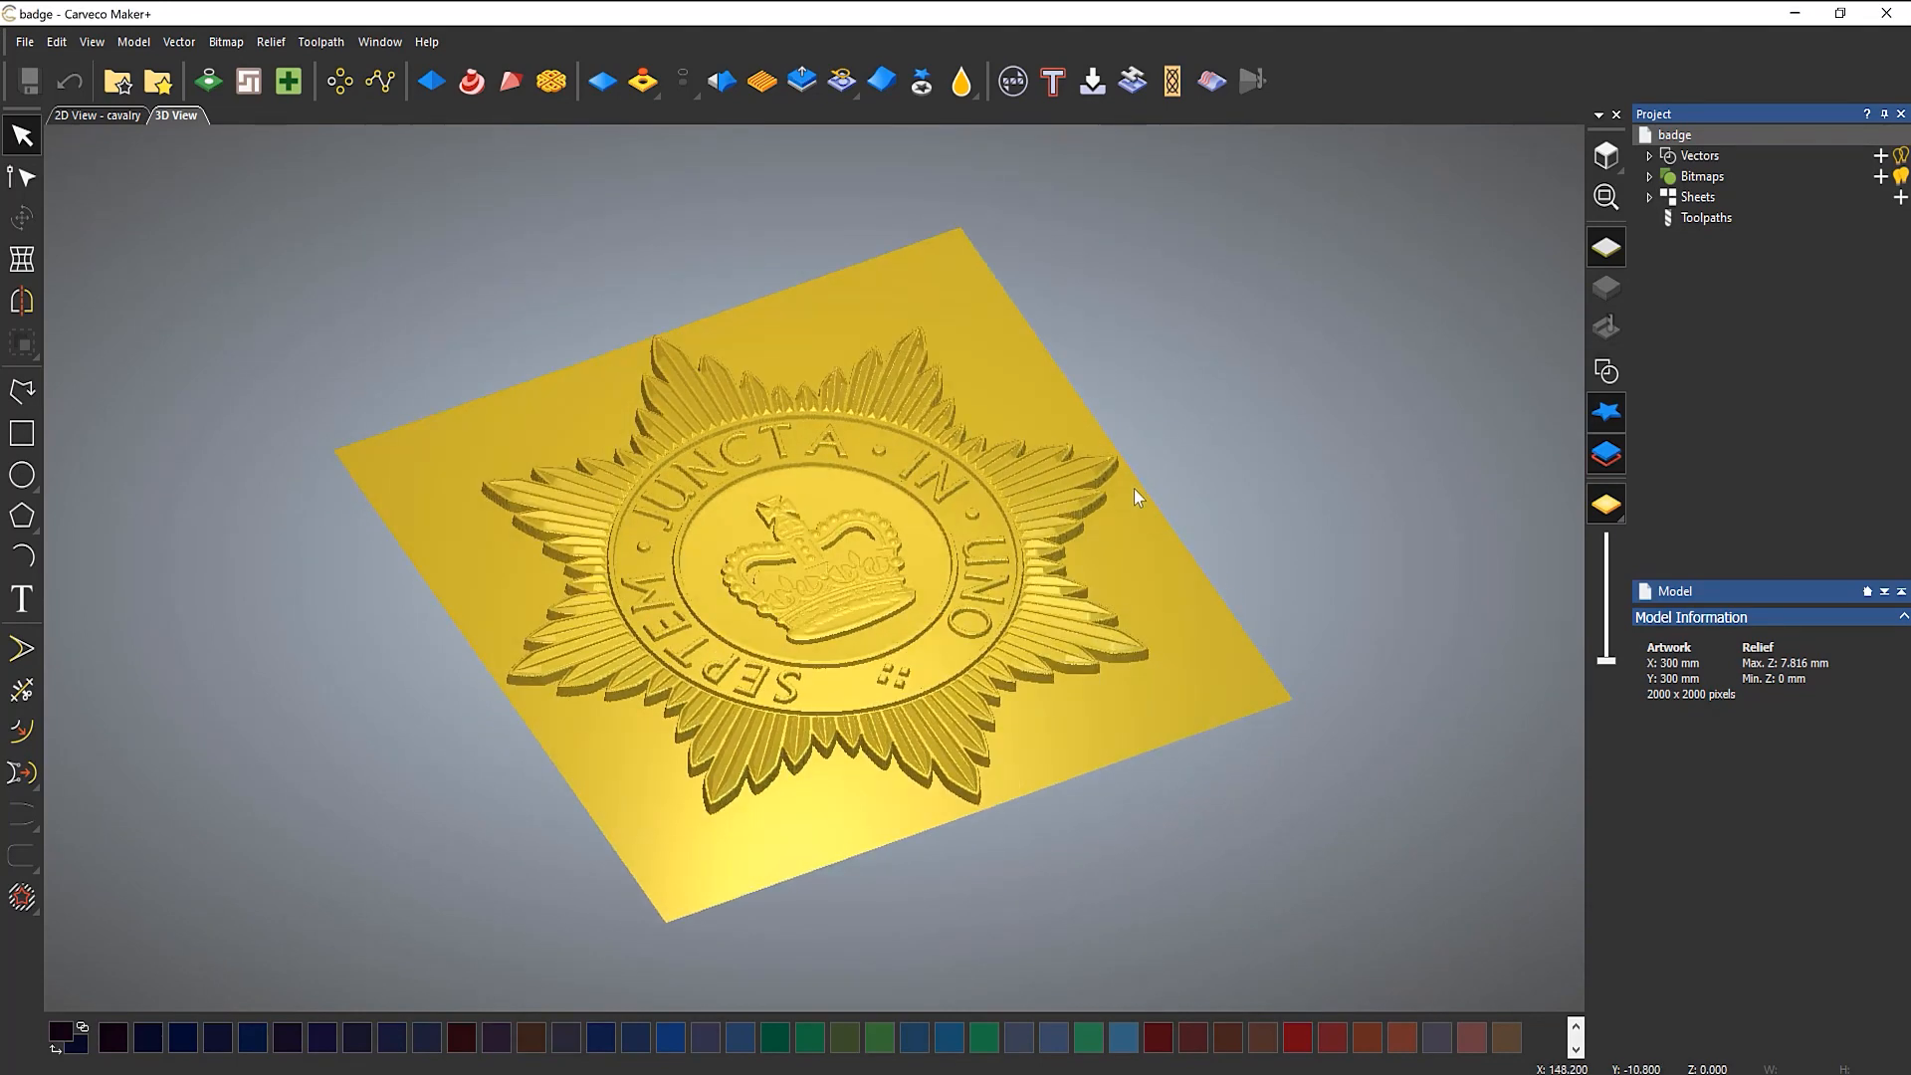
pyautogui.scroll(4, 862, 612)
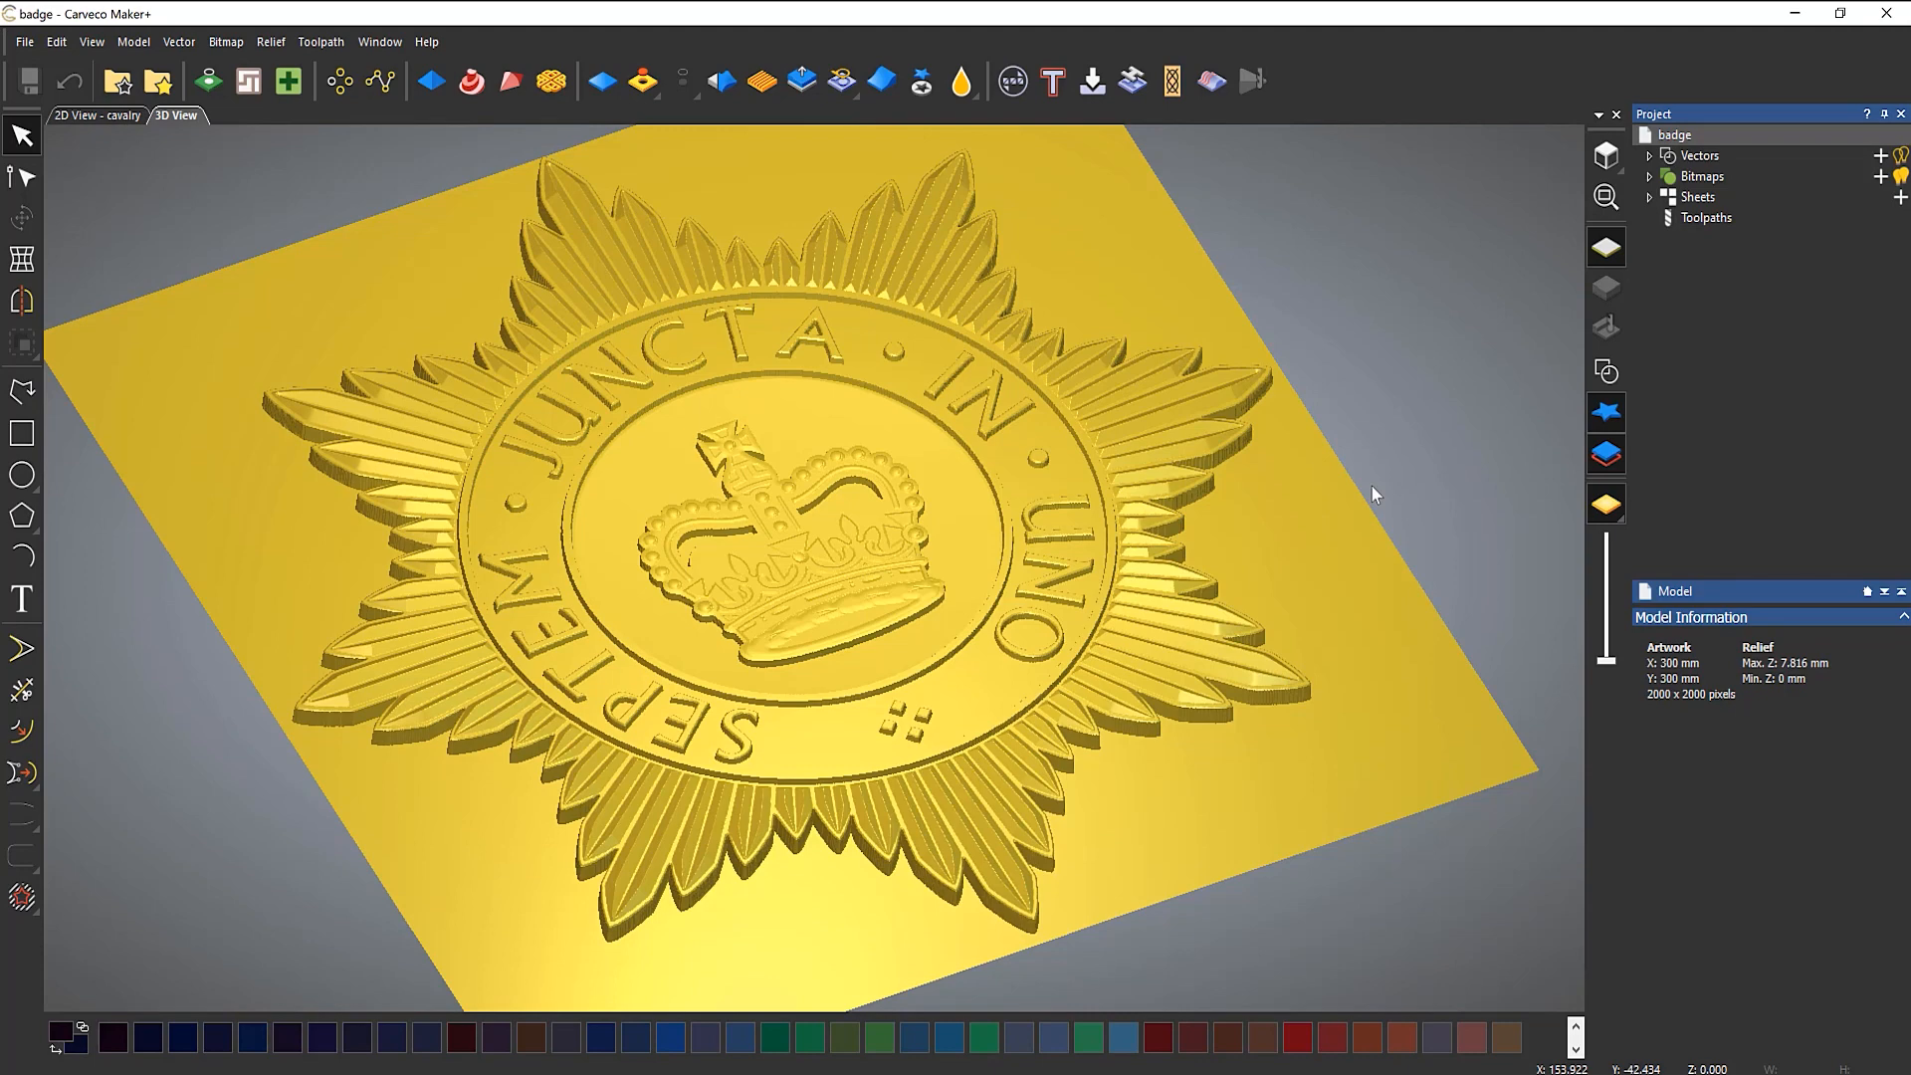
pyautogui.click(115, 118)
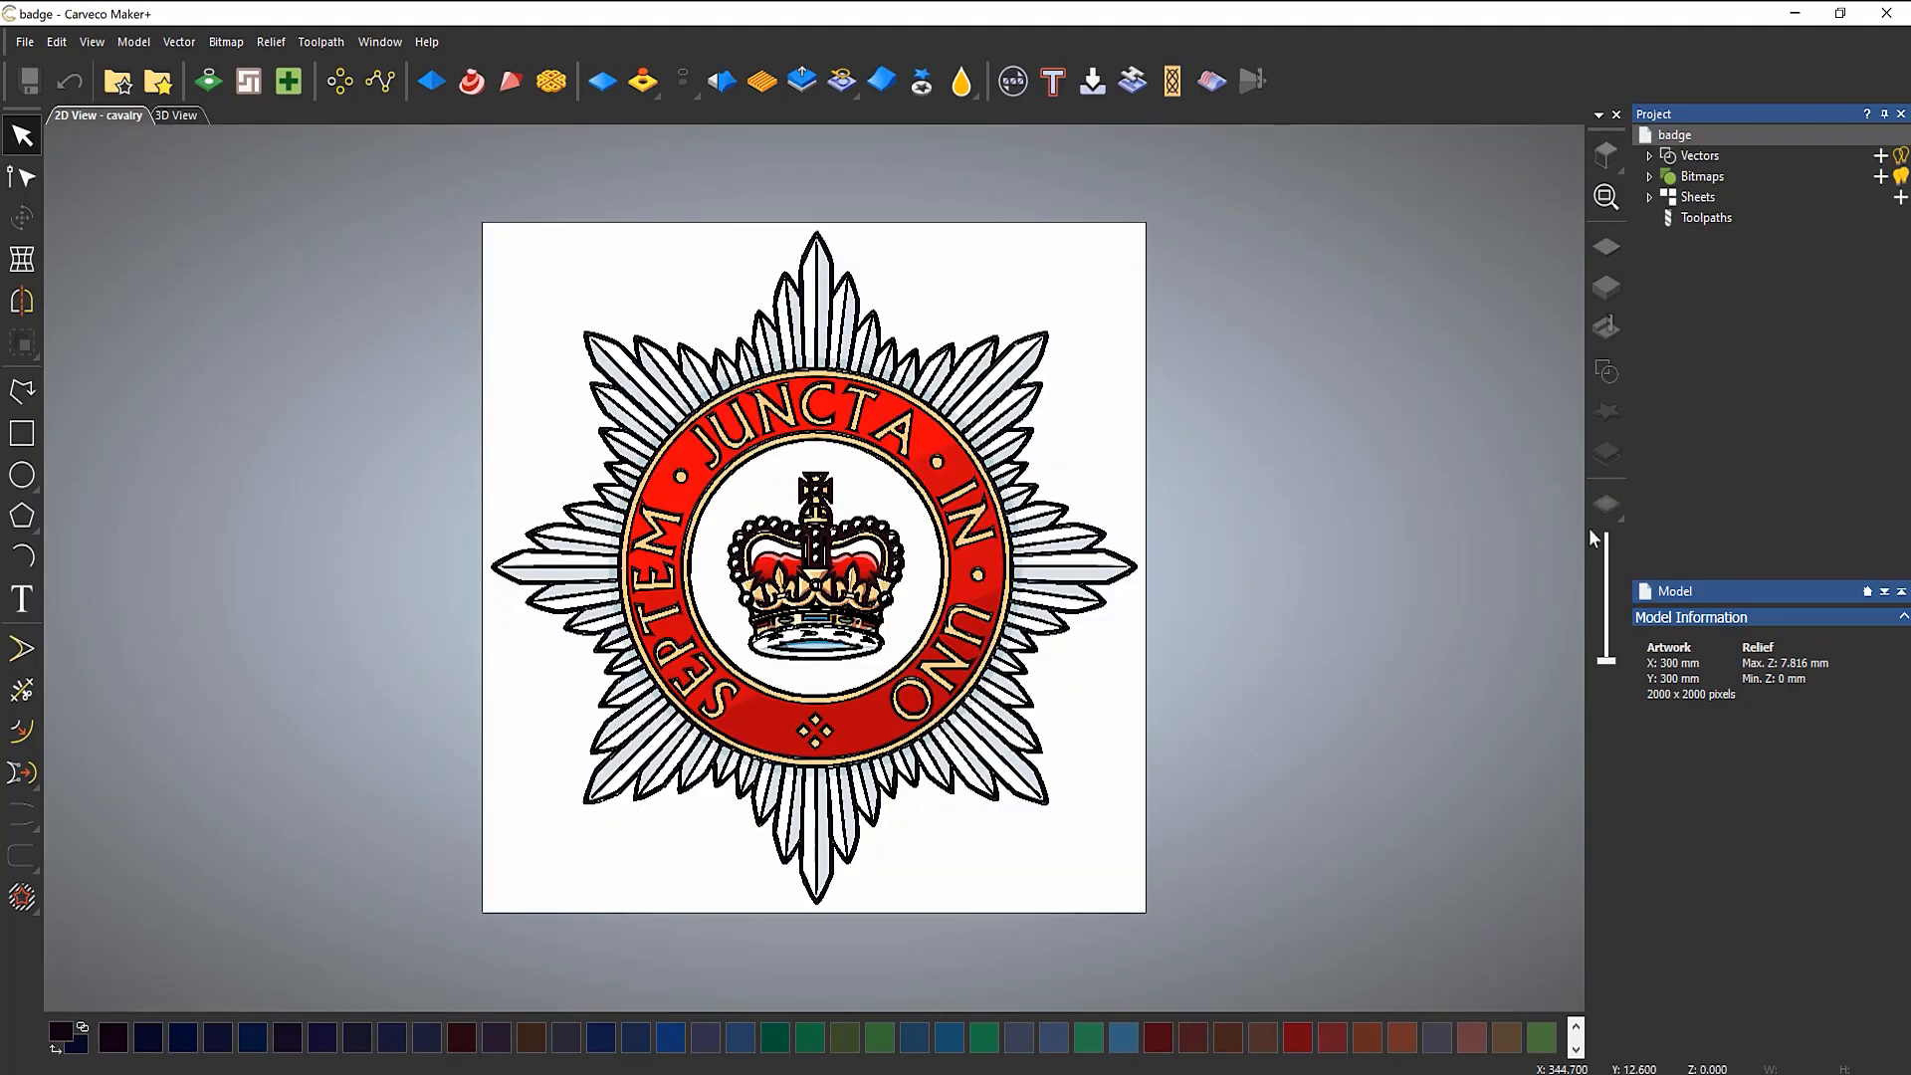
pyautogui.click(1901, 157)
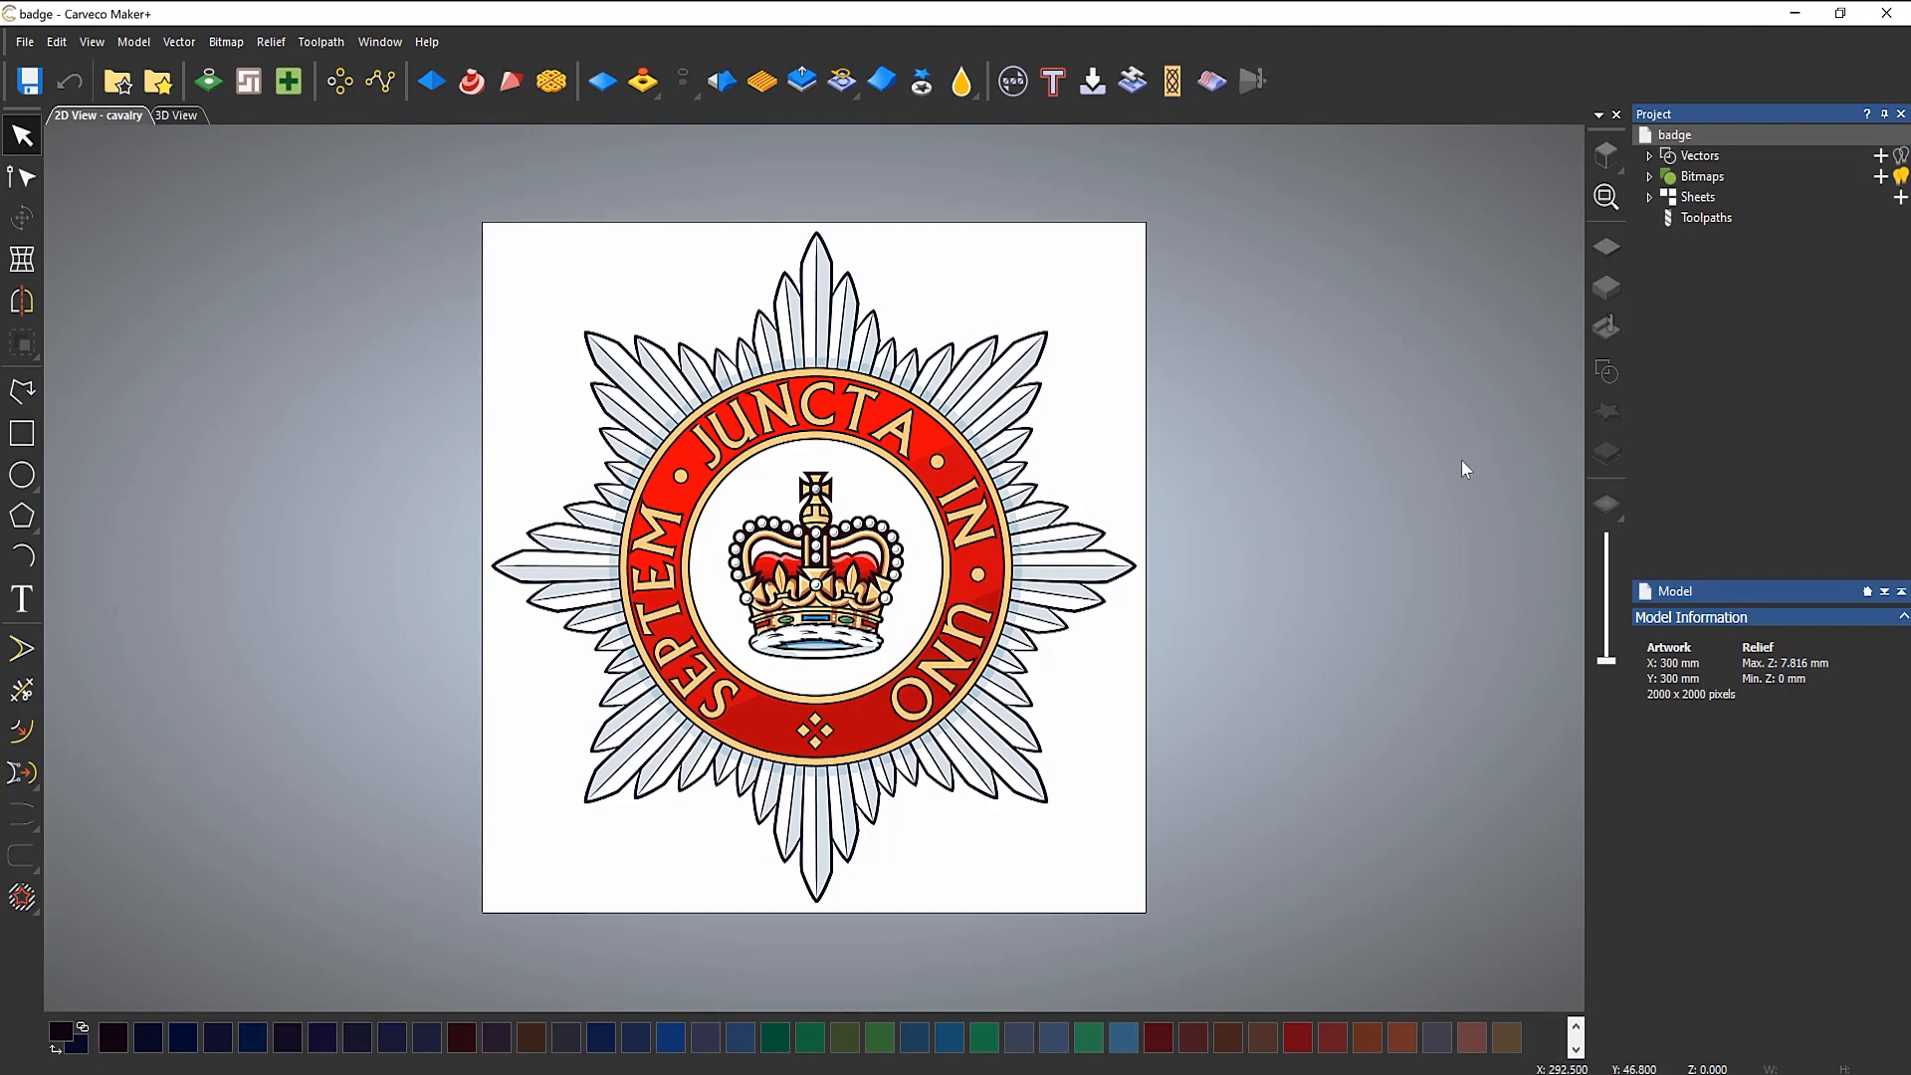
# Step: Start a new model from the cavalry image in the Badge Modelling folder, discarding the changes to the open badge project
pyautogui.hotkey('alt', 'Tab')
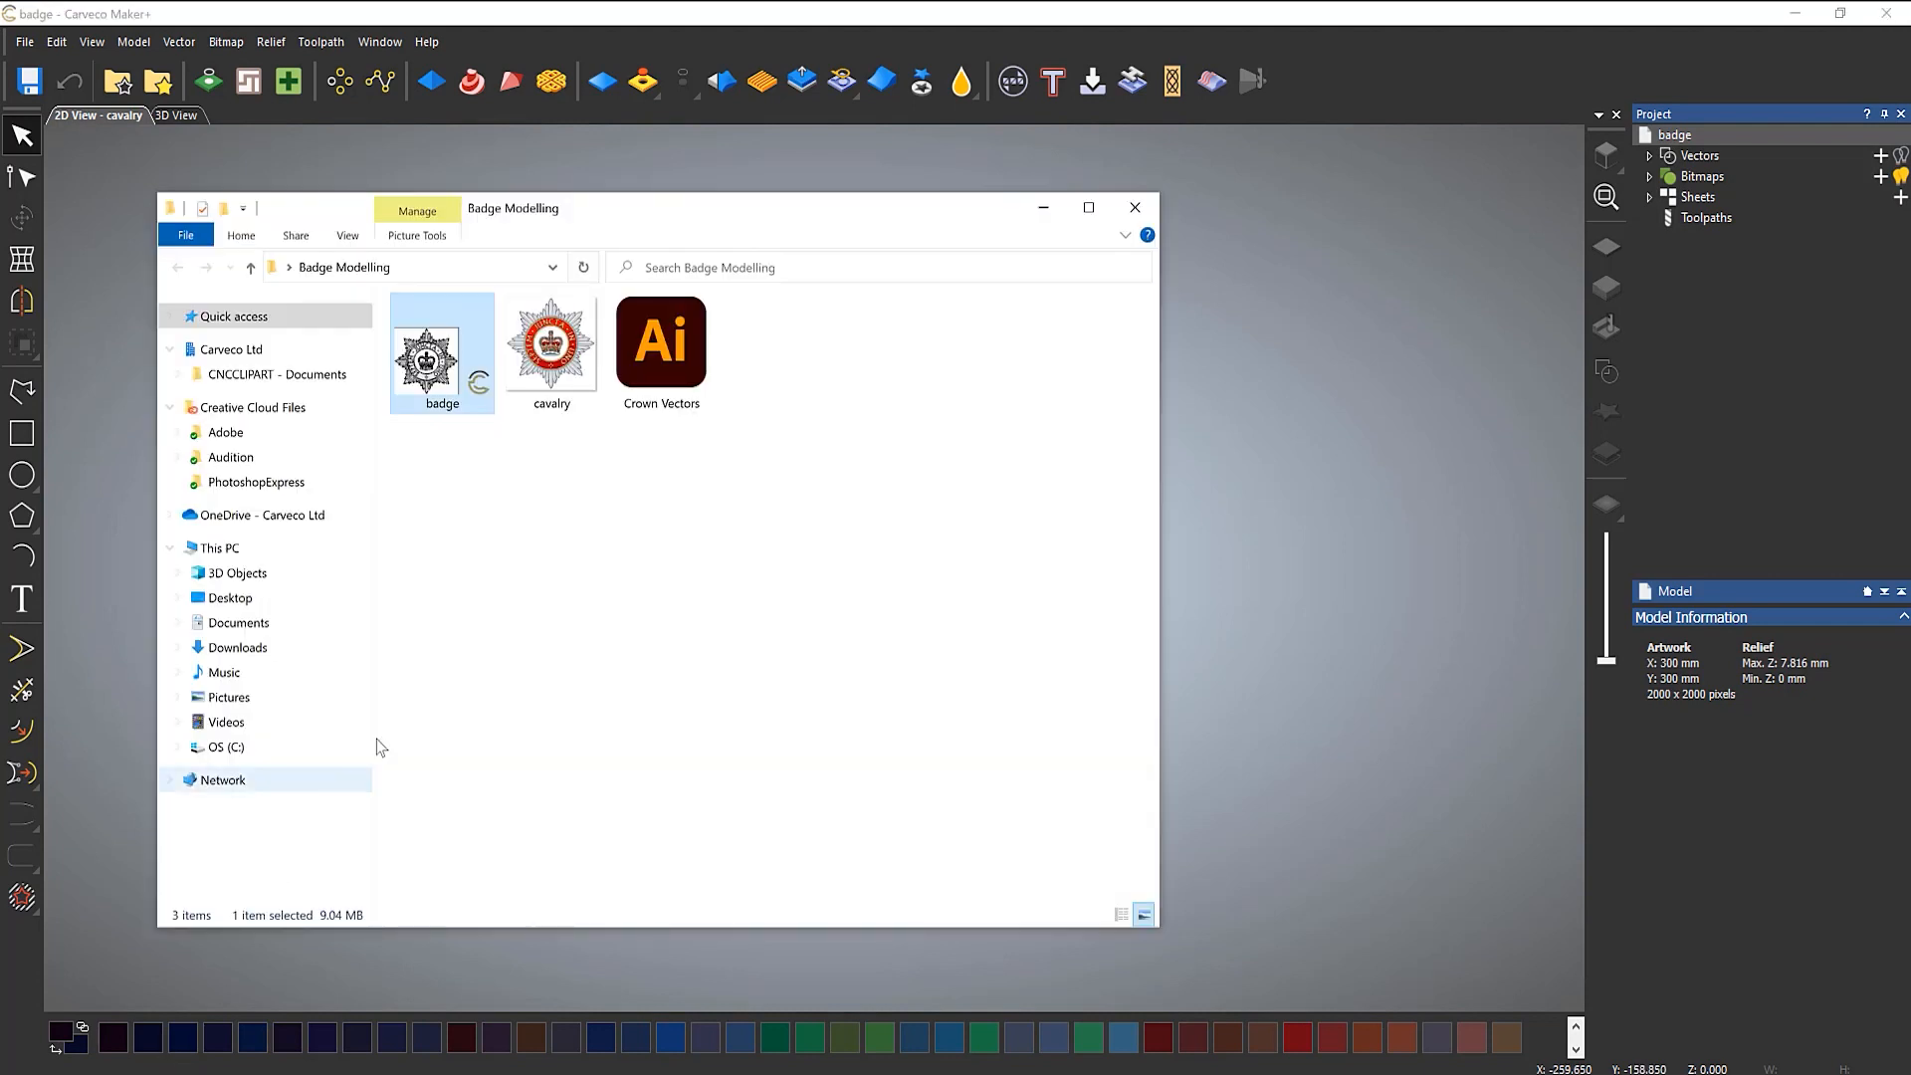
pyautogui.click(482, 695)
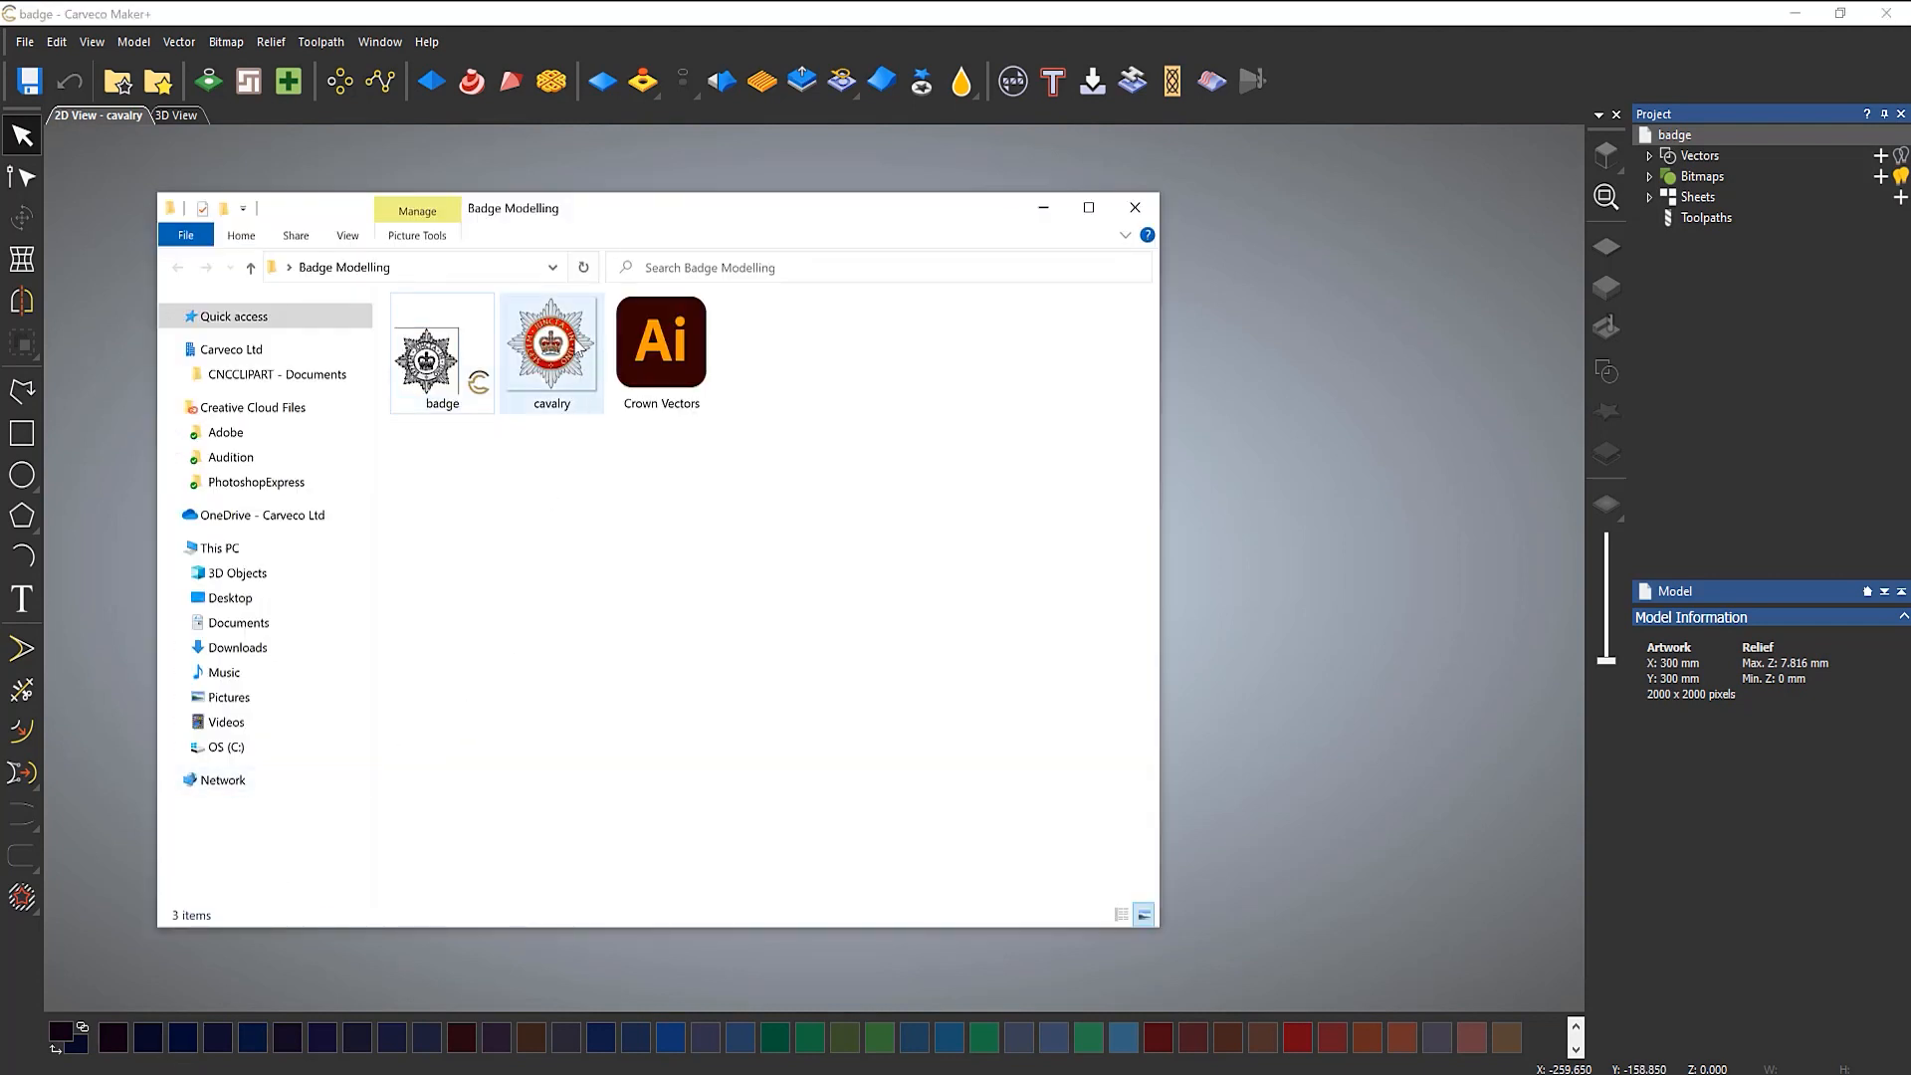
pyautogui.moveTo(555, 348); pyautogui.dragTo(1346, 518)
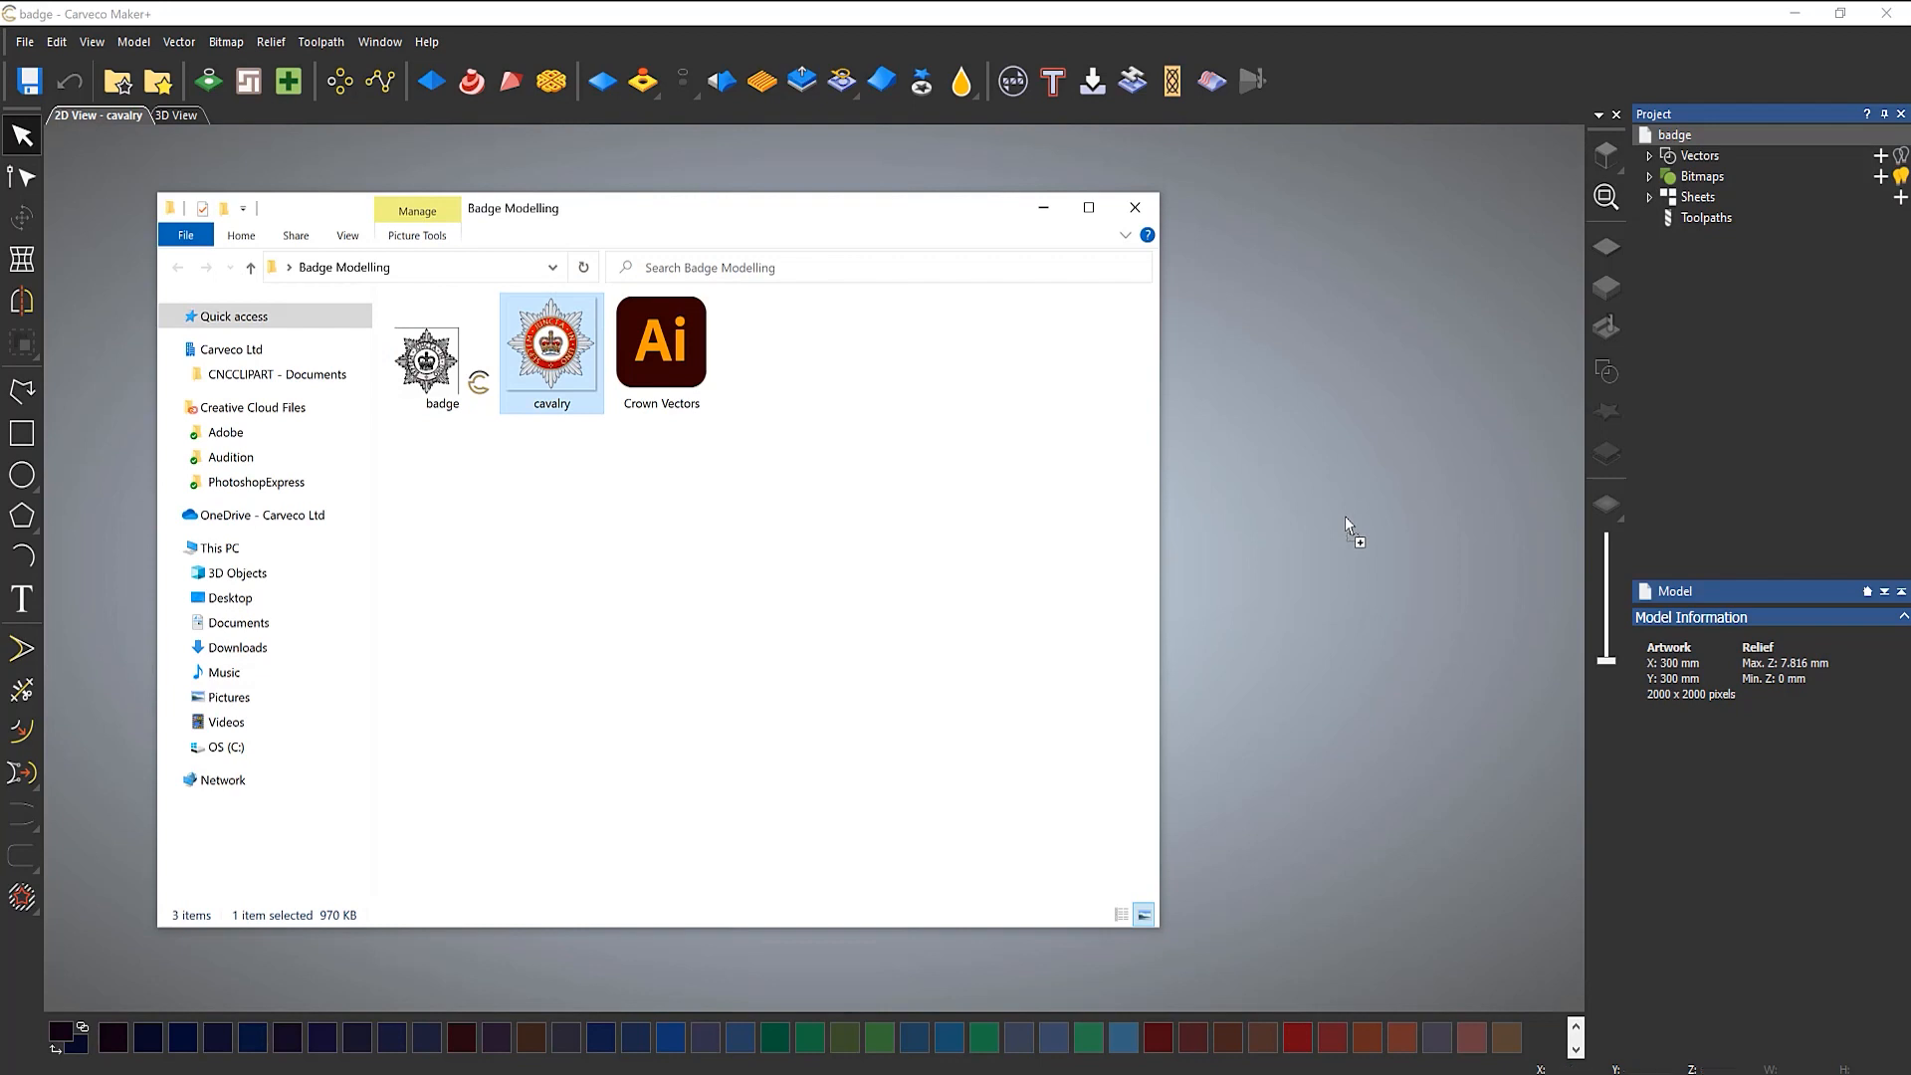
pyautogui.moveTo(1346, 516); pyautogui.dragTo(1345, 517)
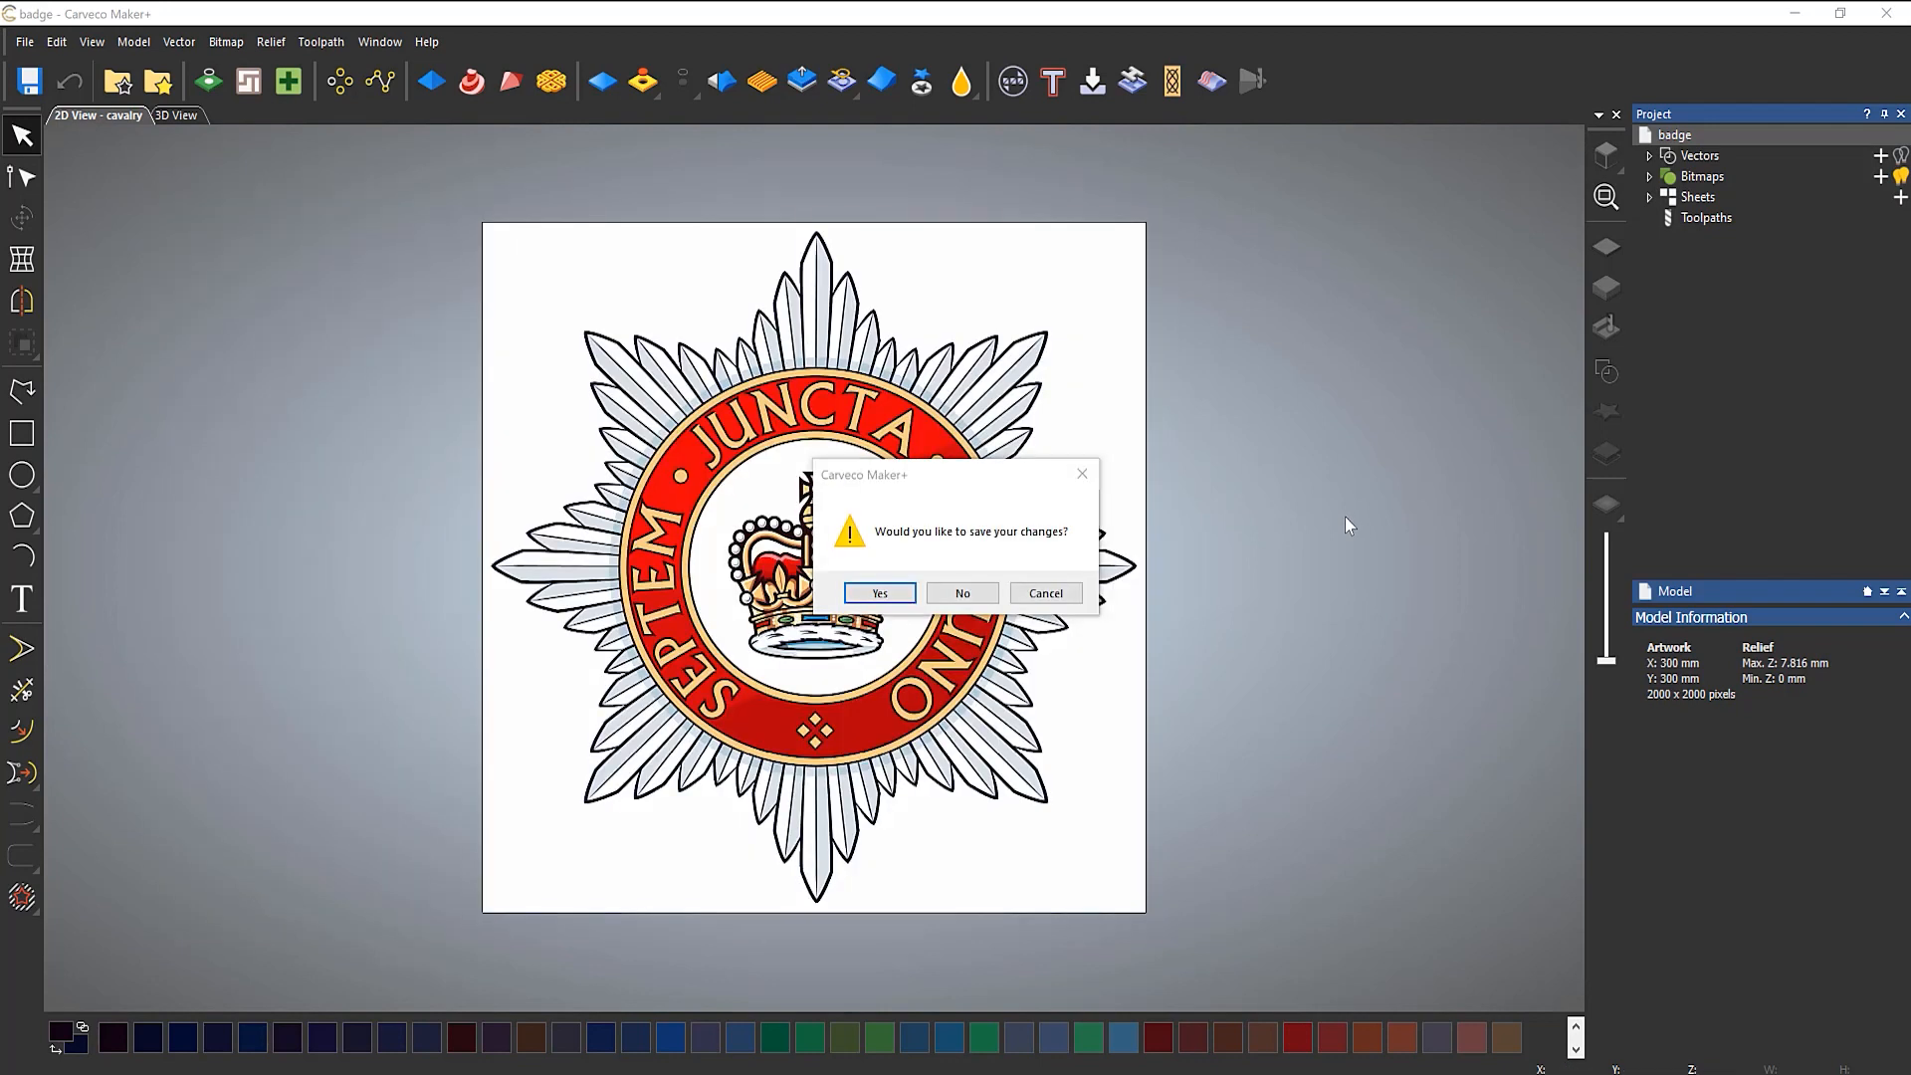
pyautogui.click(961, 593)
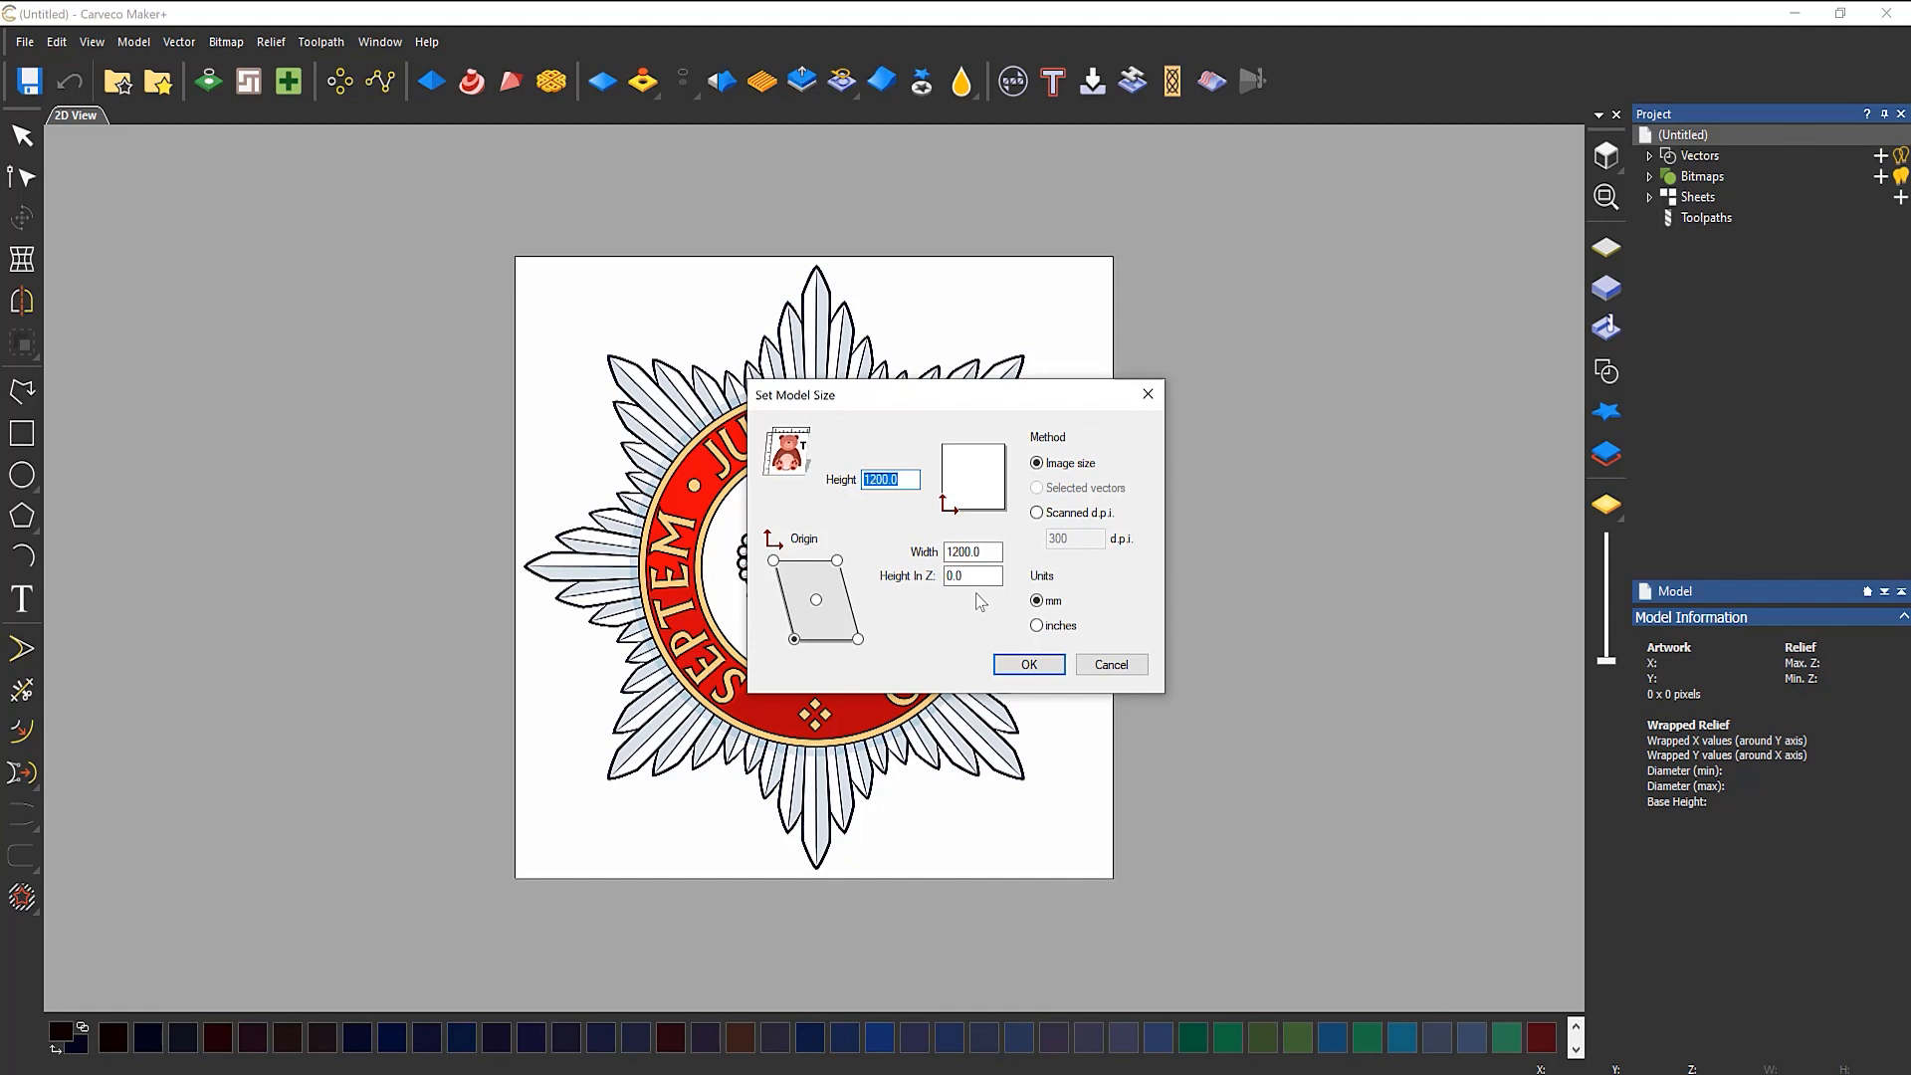
# Step: Set the new model's size to 300 mm wide with the origin at its centre
pyautogui.click(816, 599)
pyautogui.moveTo(984, 554); pyautogui.dragTo(904, 553)
pyautogui.write('300')
pyautogui.click(1035, 664)
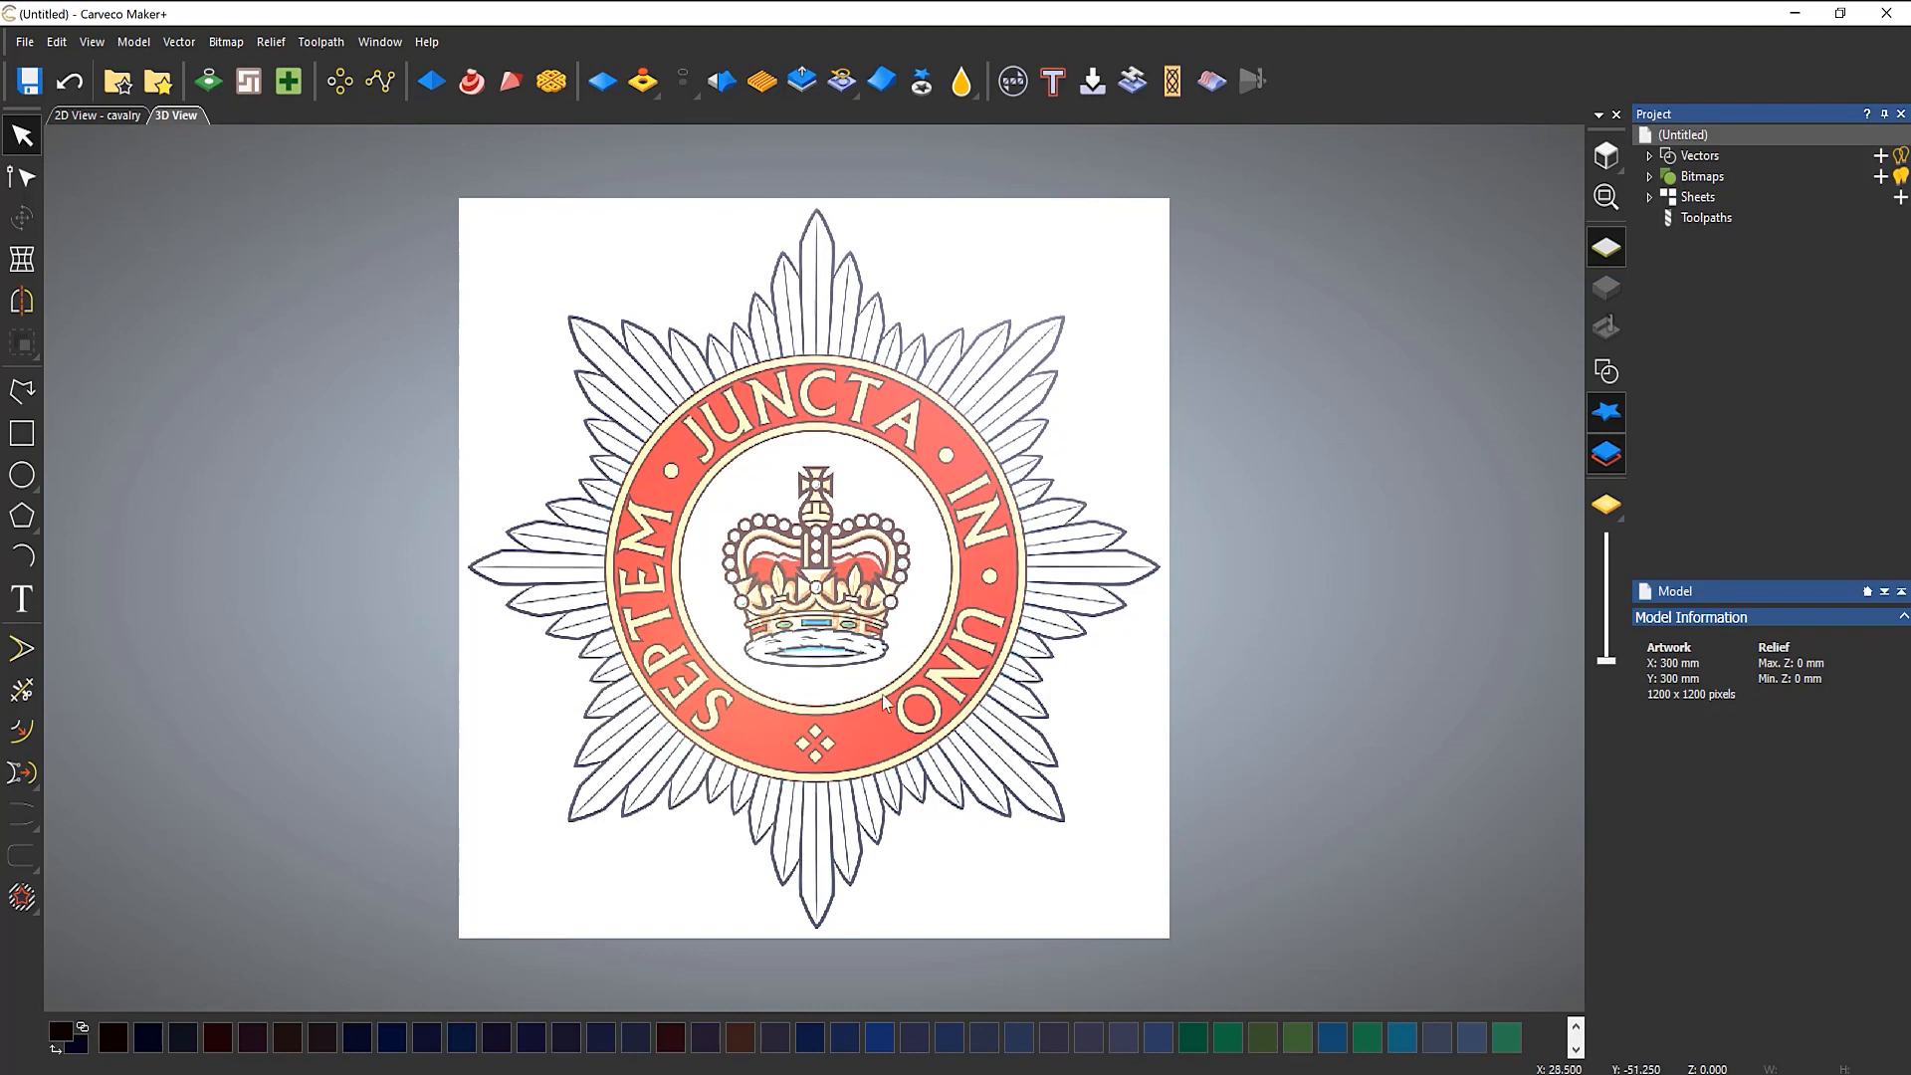
# Step: Reduce the badge image to a maximum of 2 colours for the Bitmap to Vector conversion
pyautogui.moveTo(884, 701); pyautogui.dragTo(996, 491)
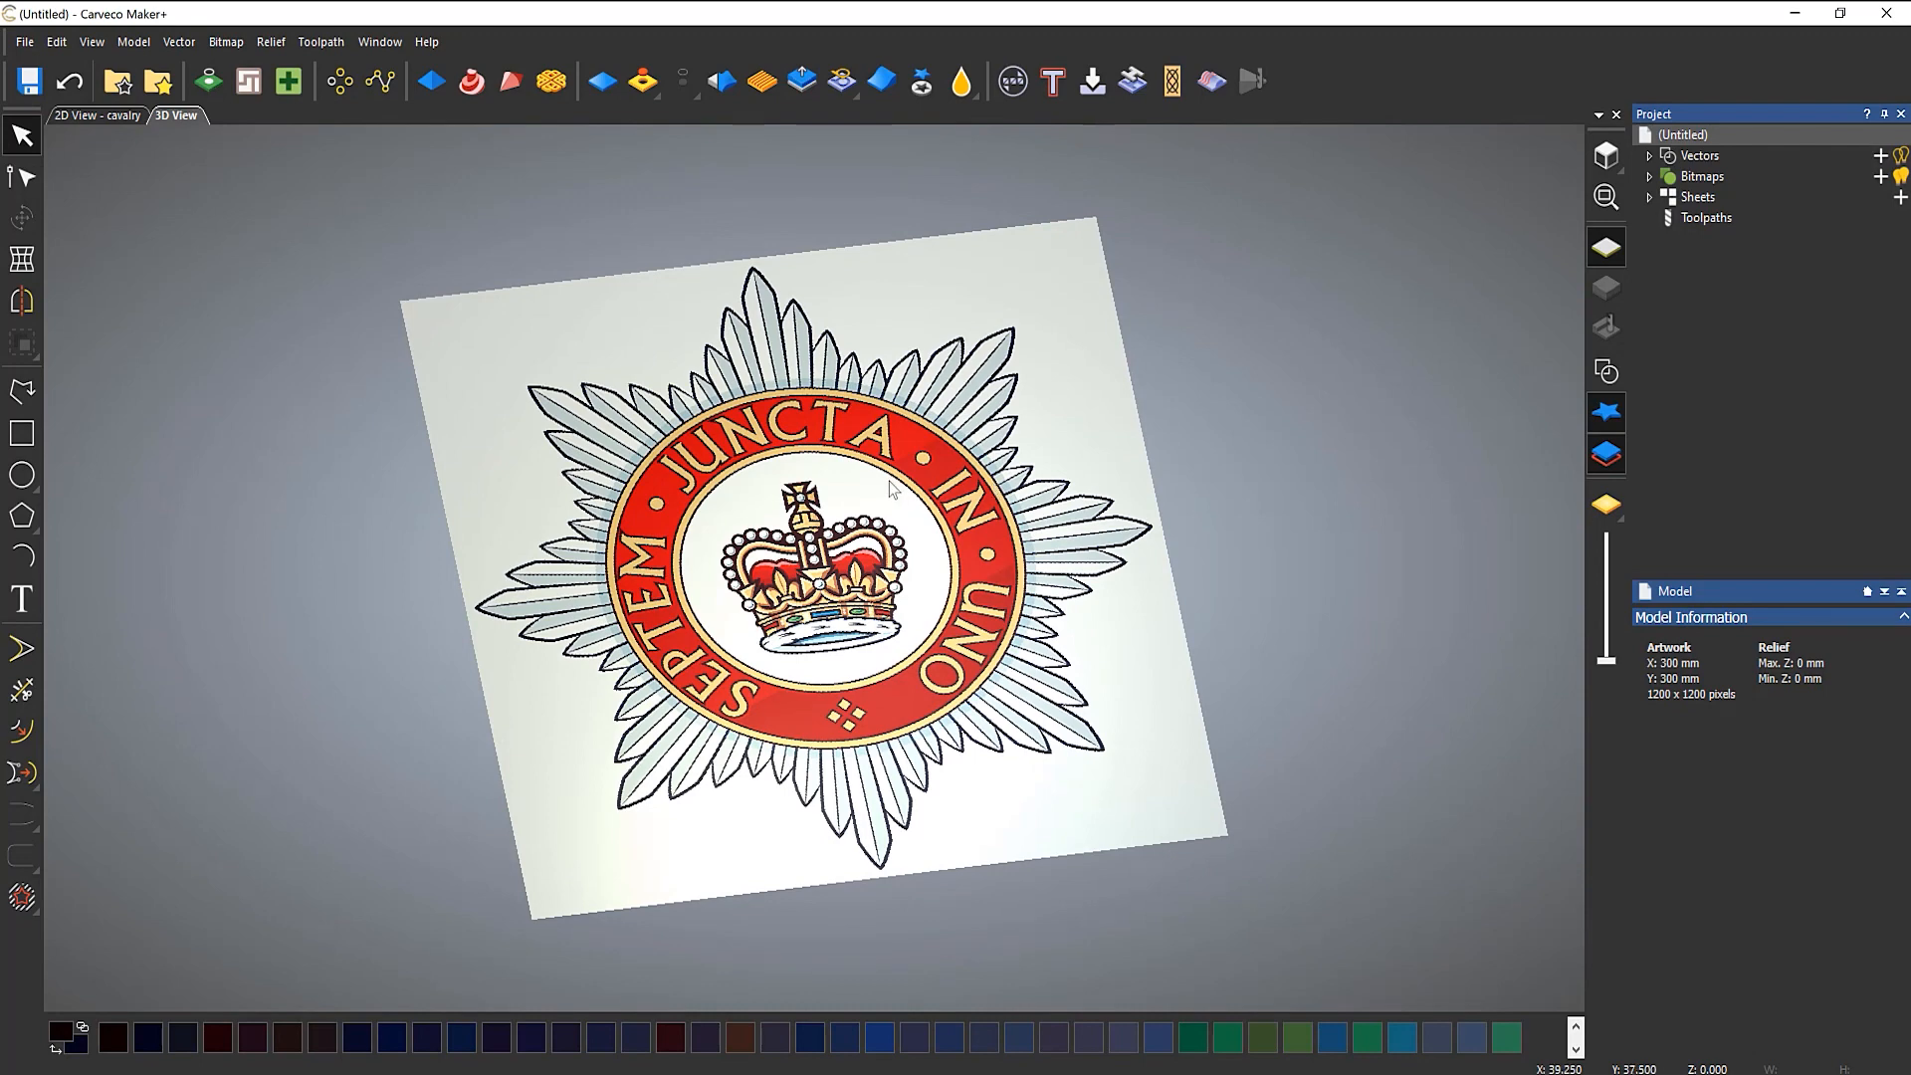
pyautogui.click(112, 115)
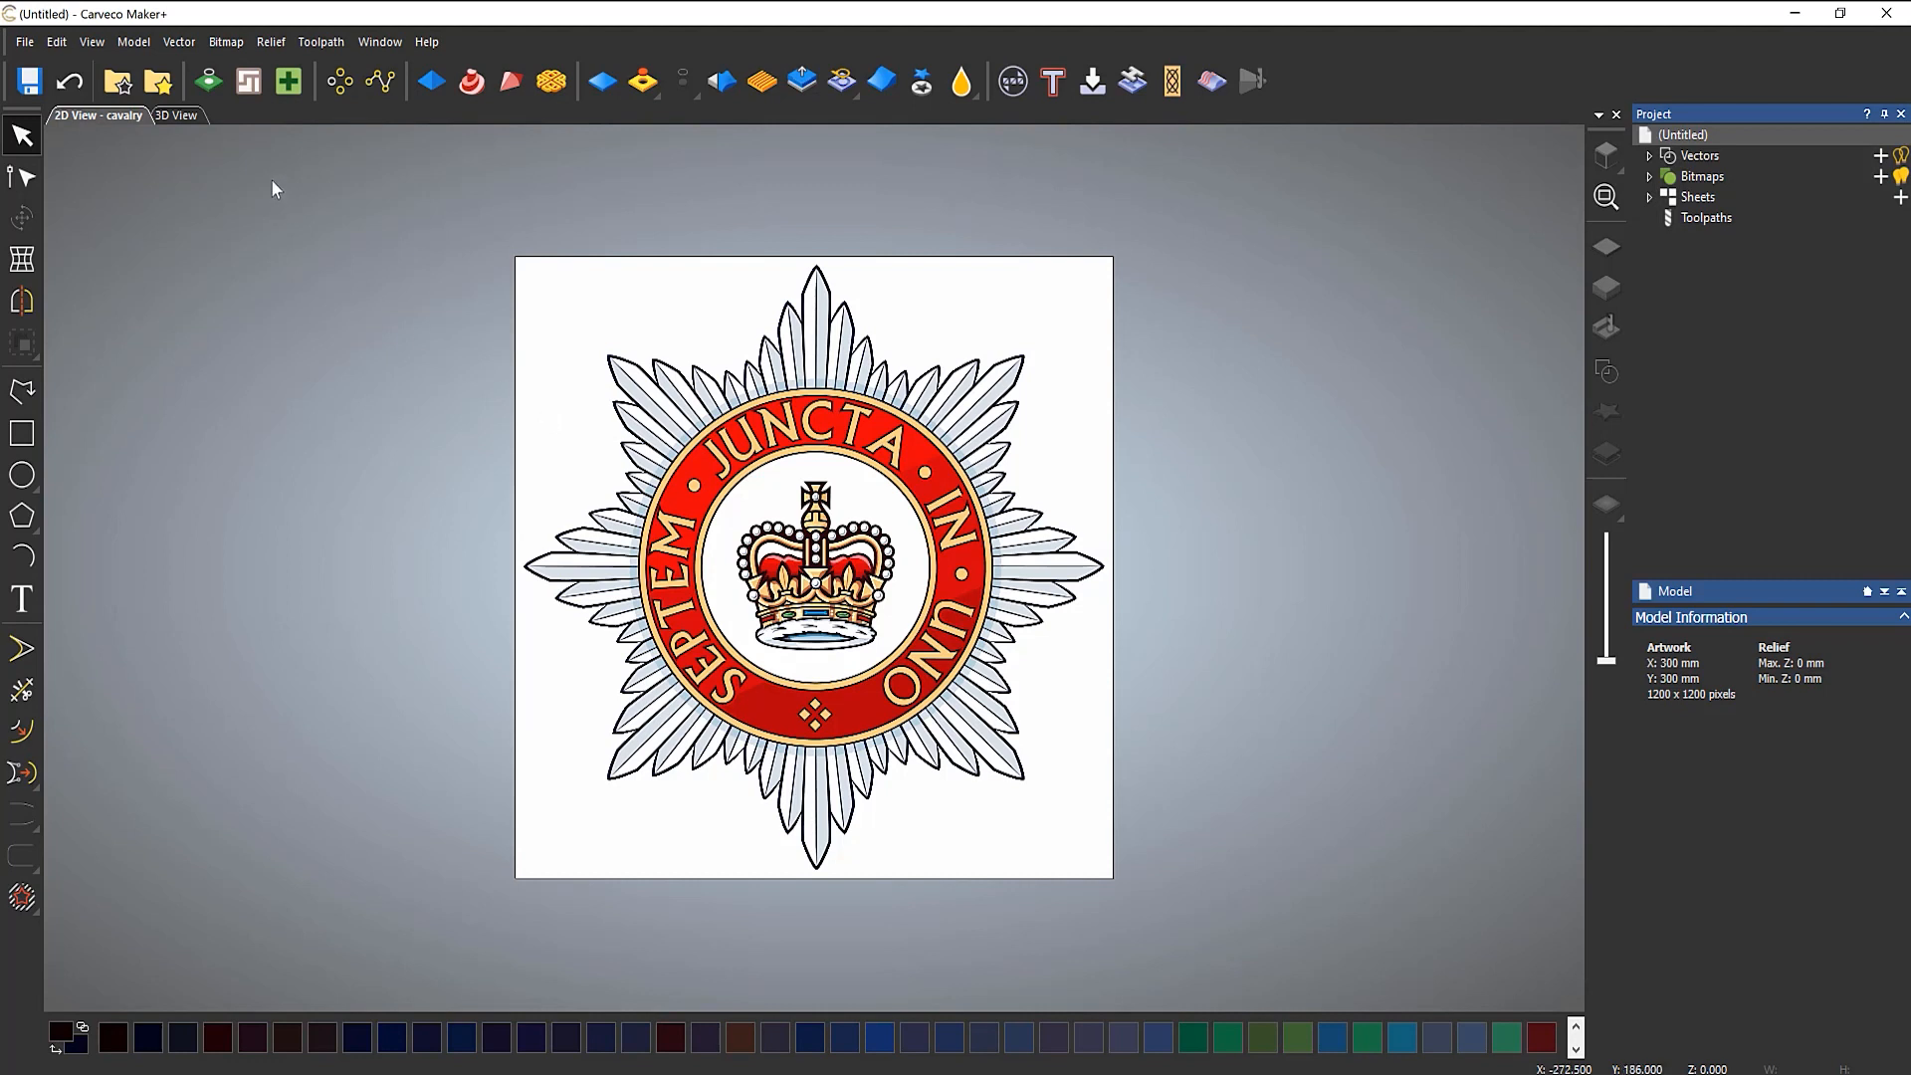
pyautogui.click(209, 81)
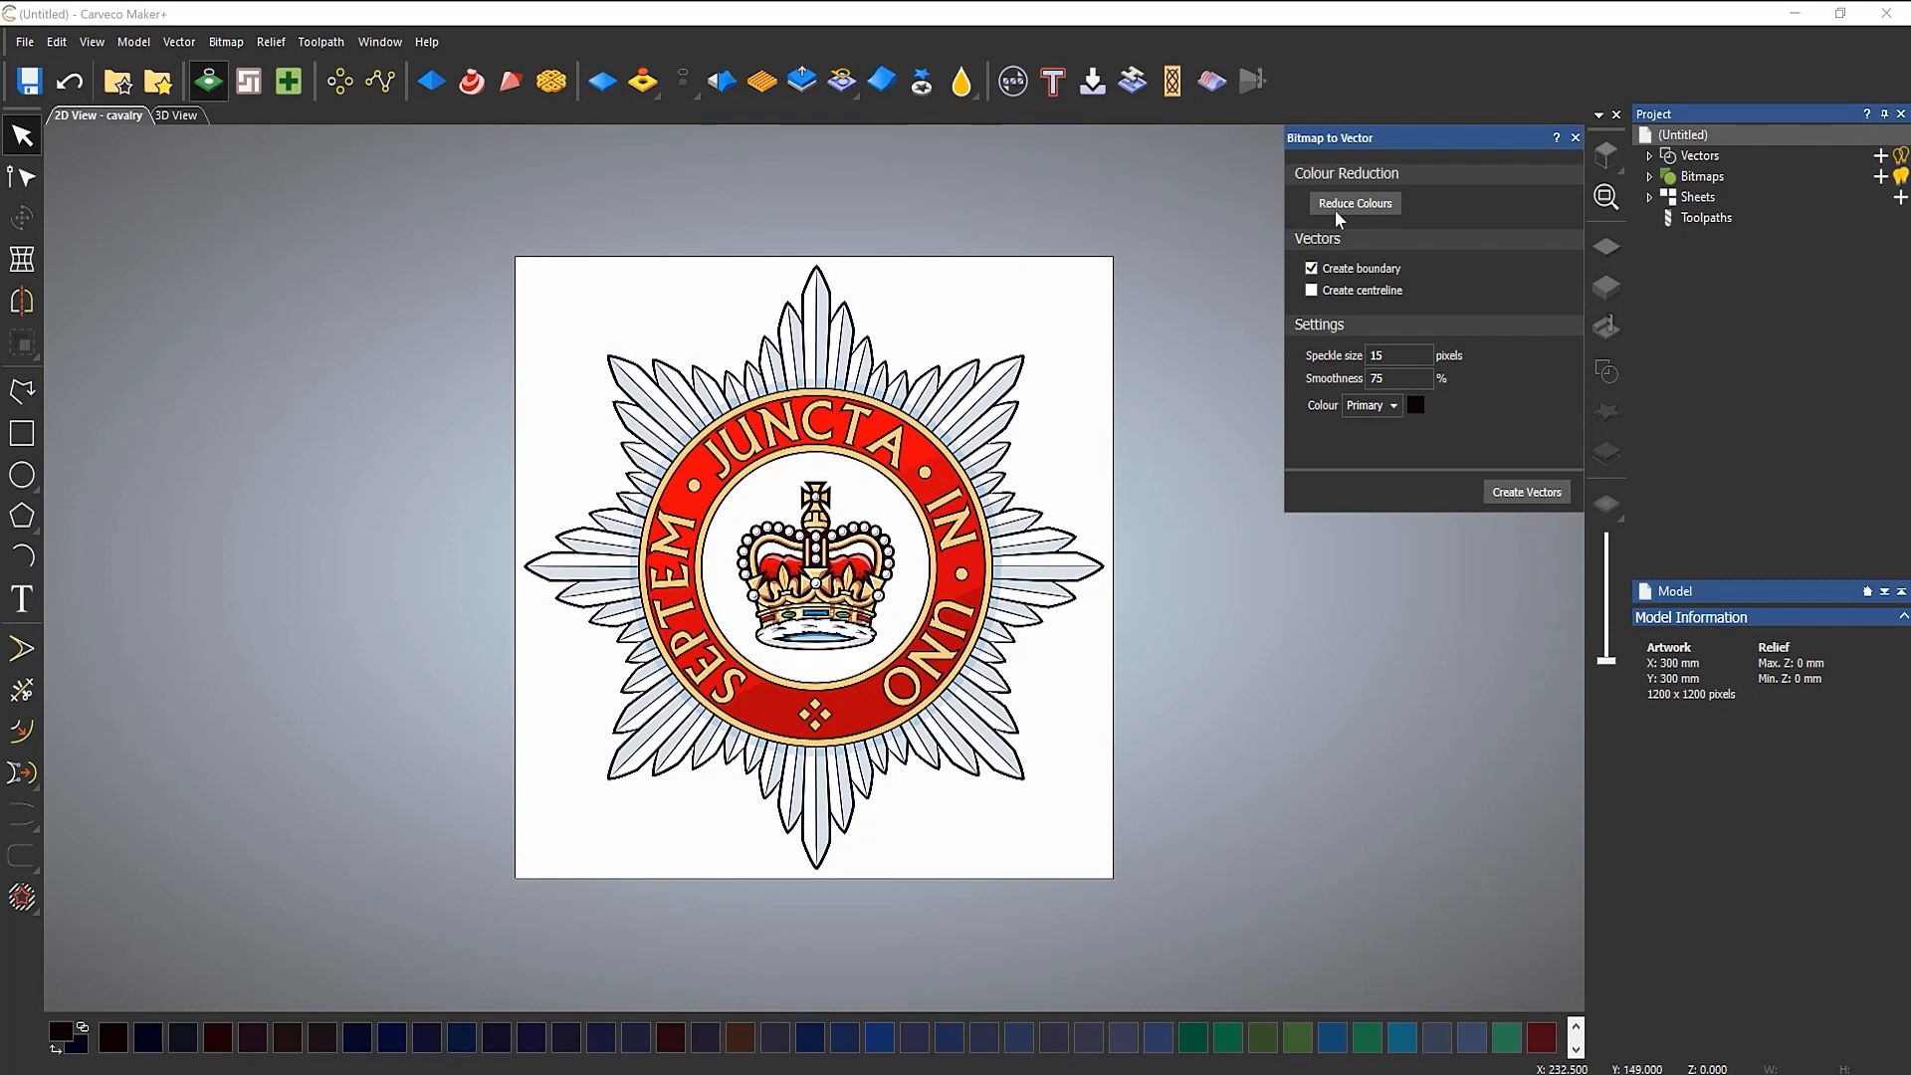
pyautogui.click(1351, 205)
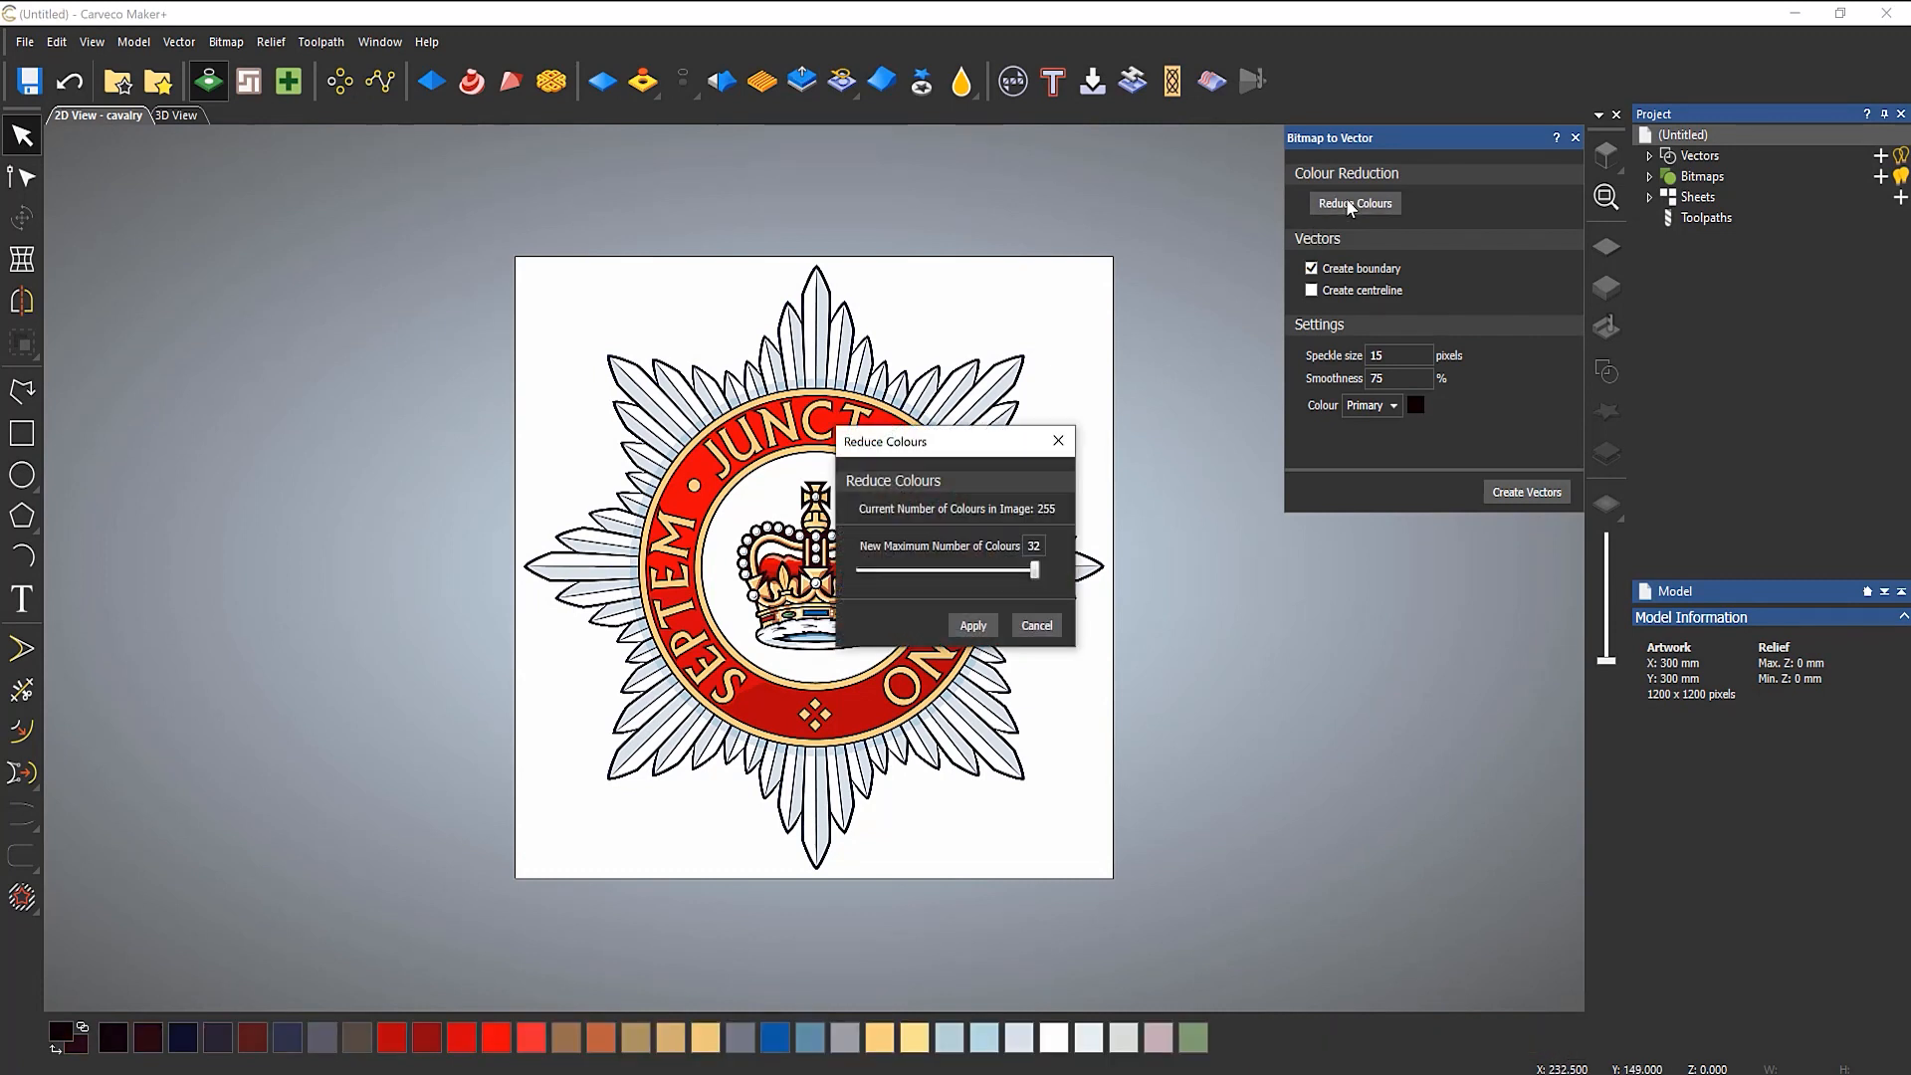
pyautogui.moveTo(975, 446); pyautogui.dragTo(1327, 591)
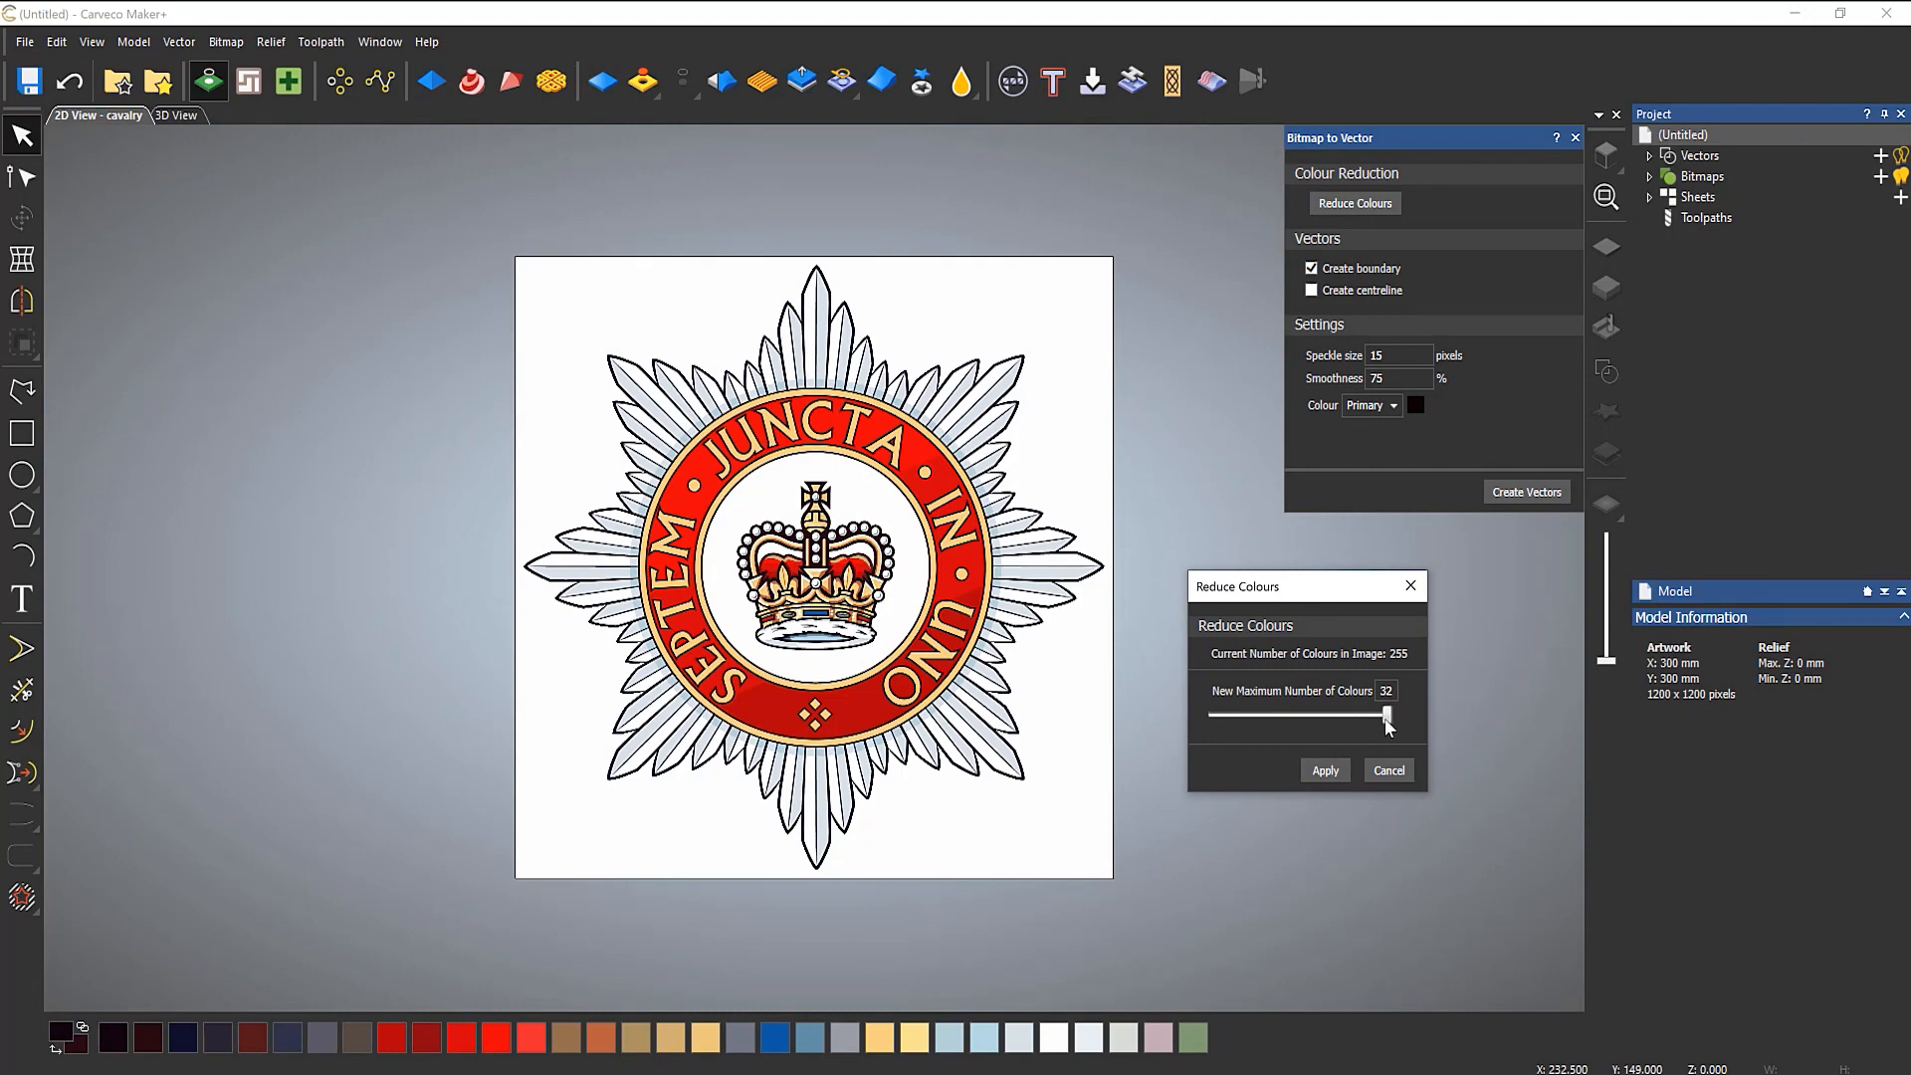
pyautogui.moveTo(1387, 716); pyautogui.dragTo(1185, 720)
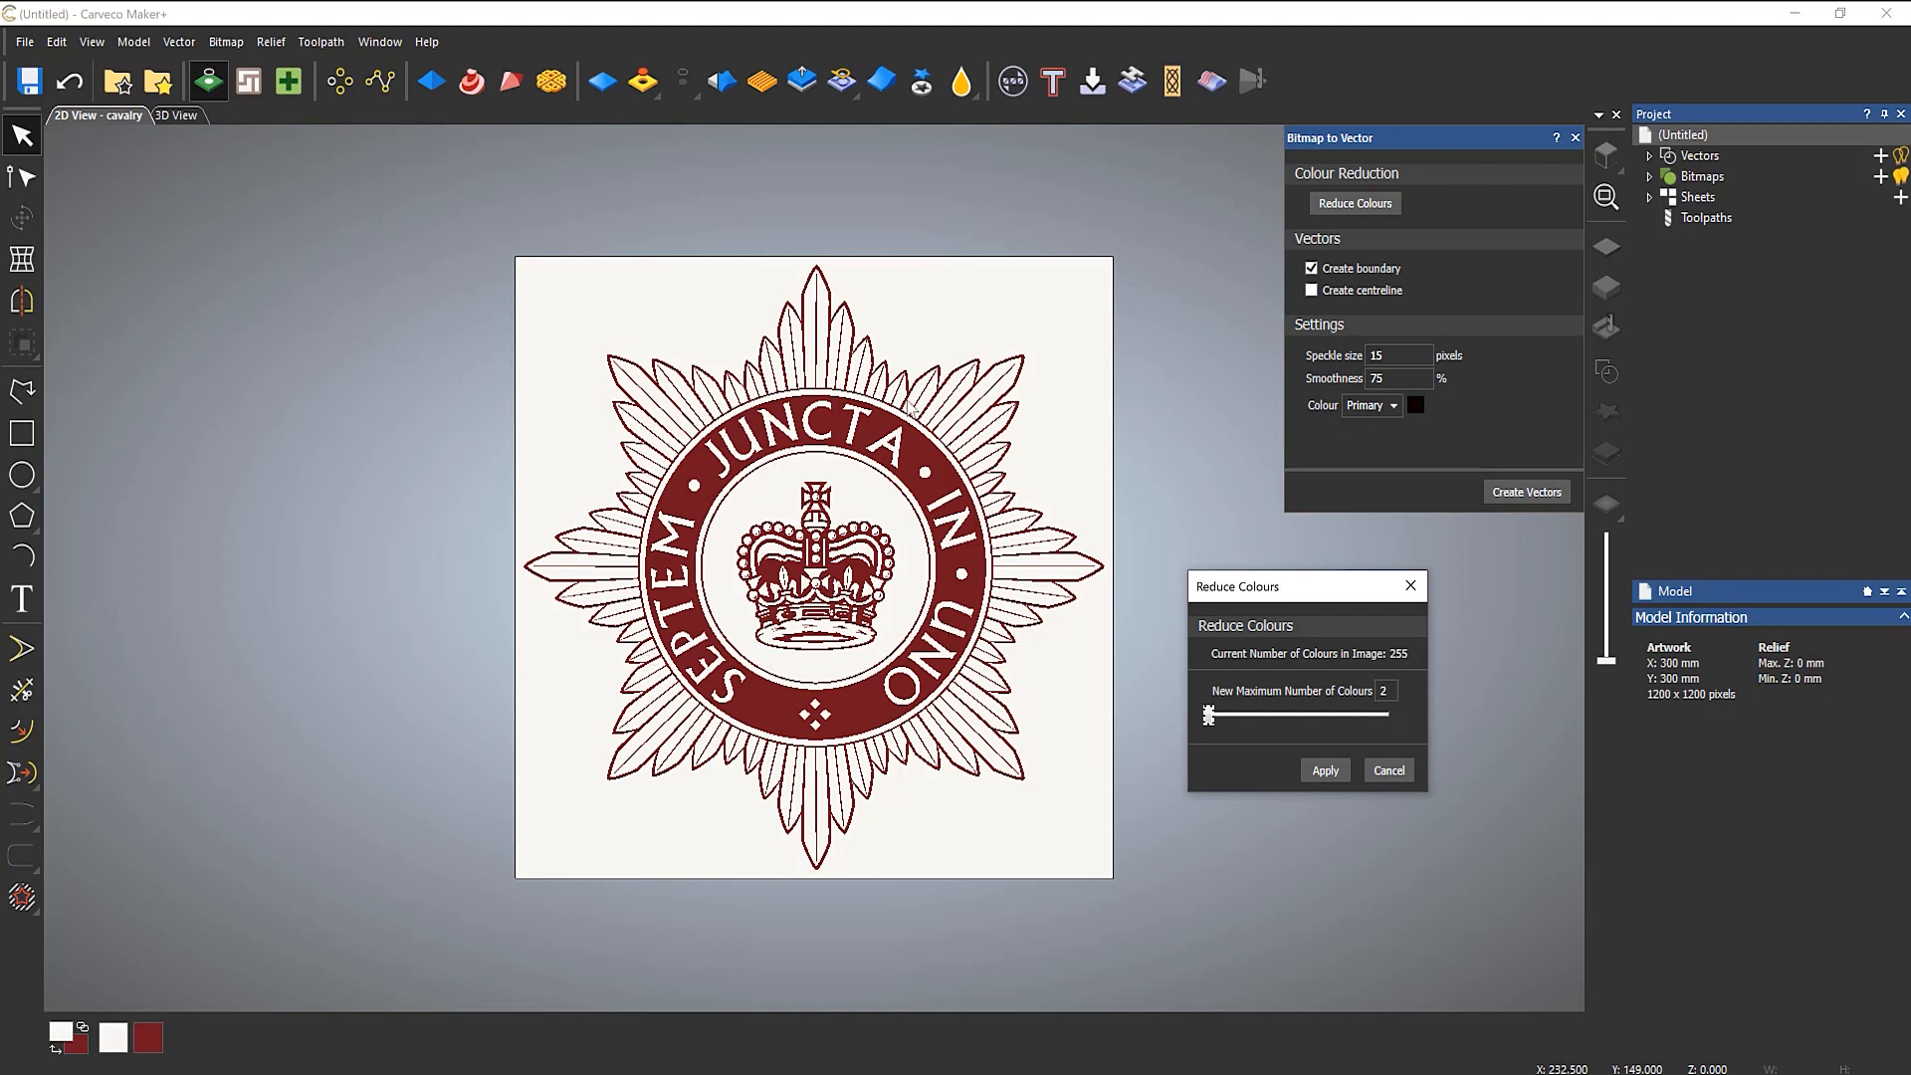
pyautogui.click(1339, 768)
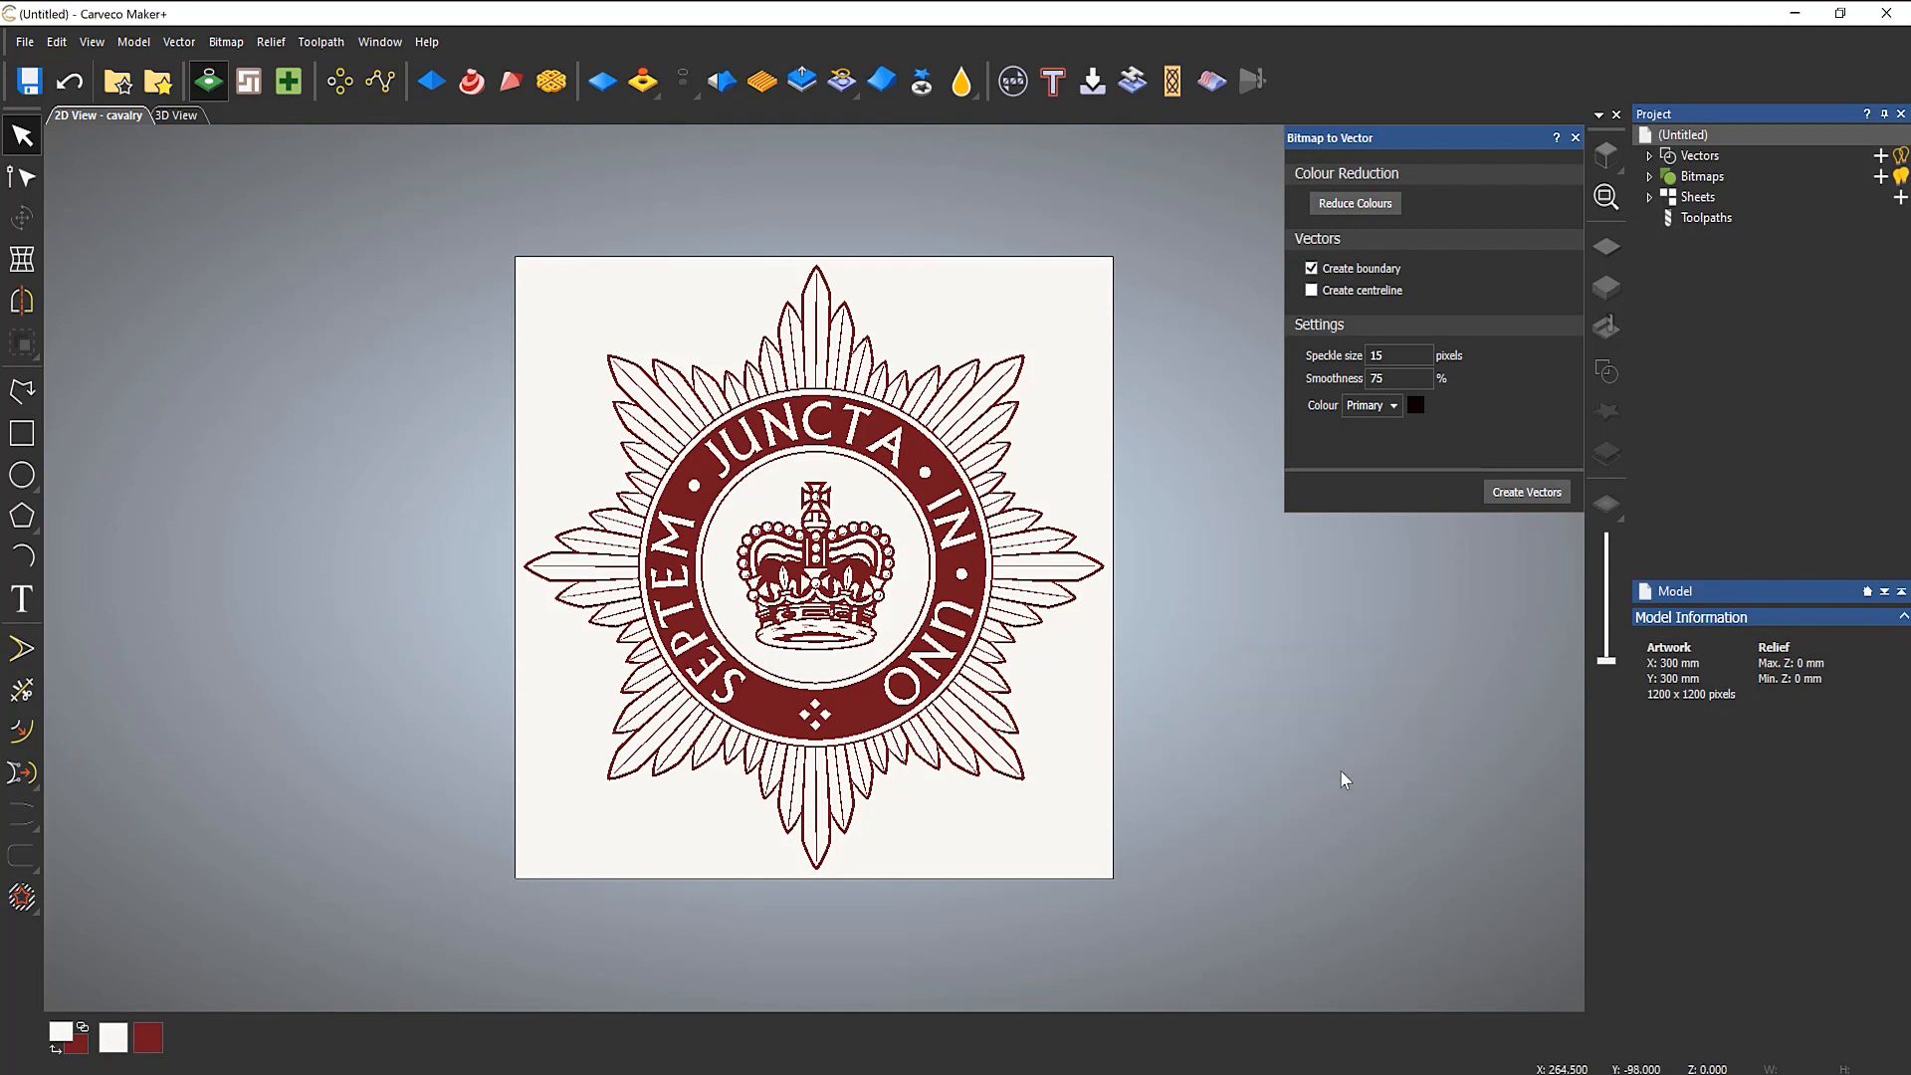
# Step: Create boundary vectors from the dark red colour with a speckle size of 2 pixels, and fade the bitmap behind them
pyautogui.click(150, 1038)
pyautogui.doubleClick(1391, 359)
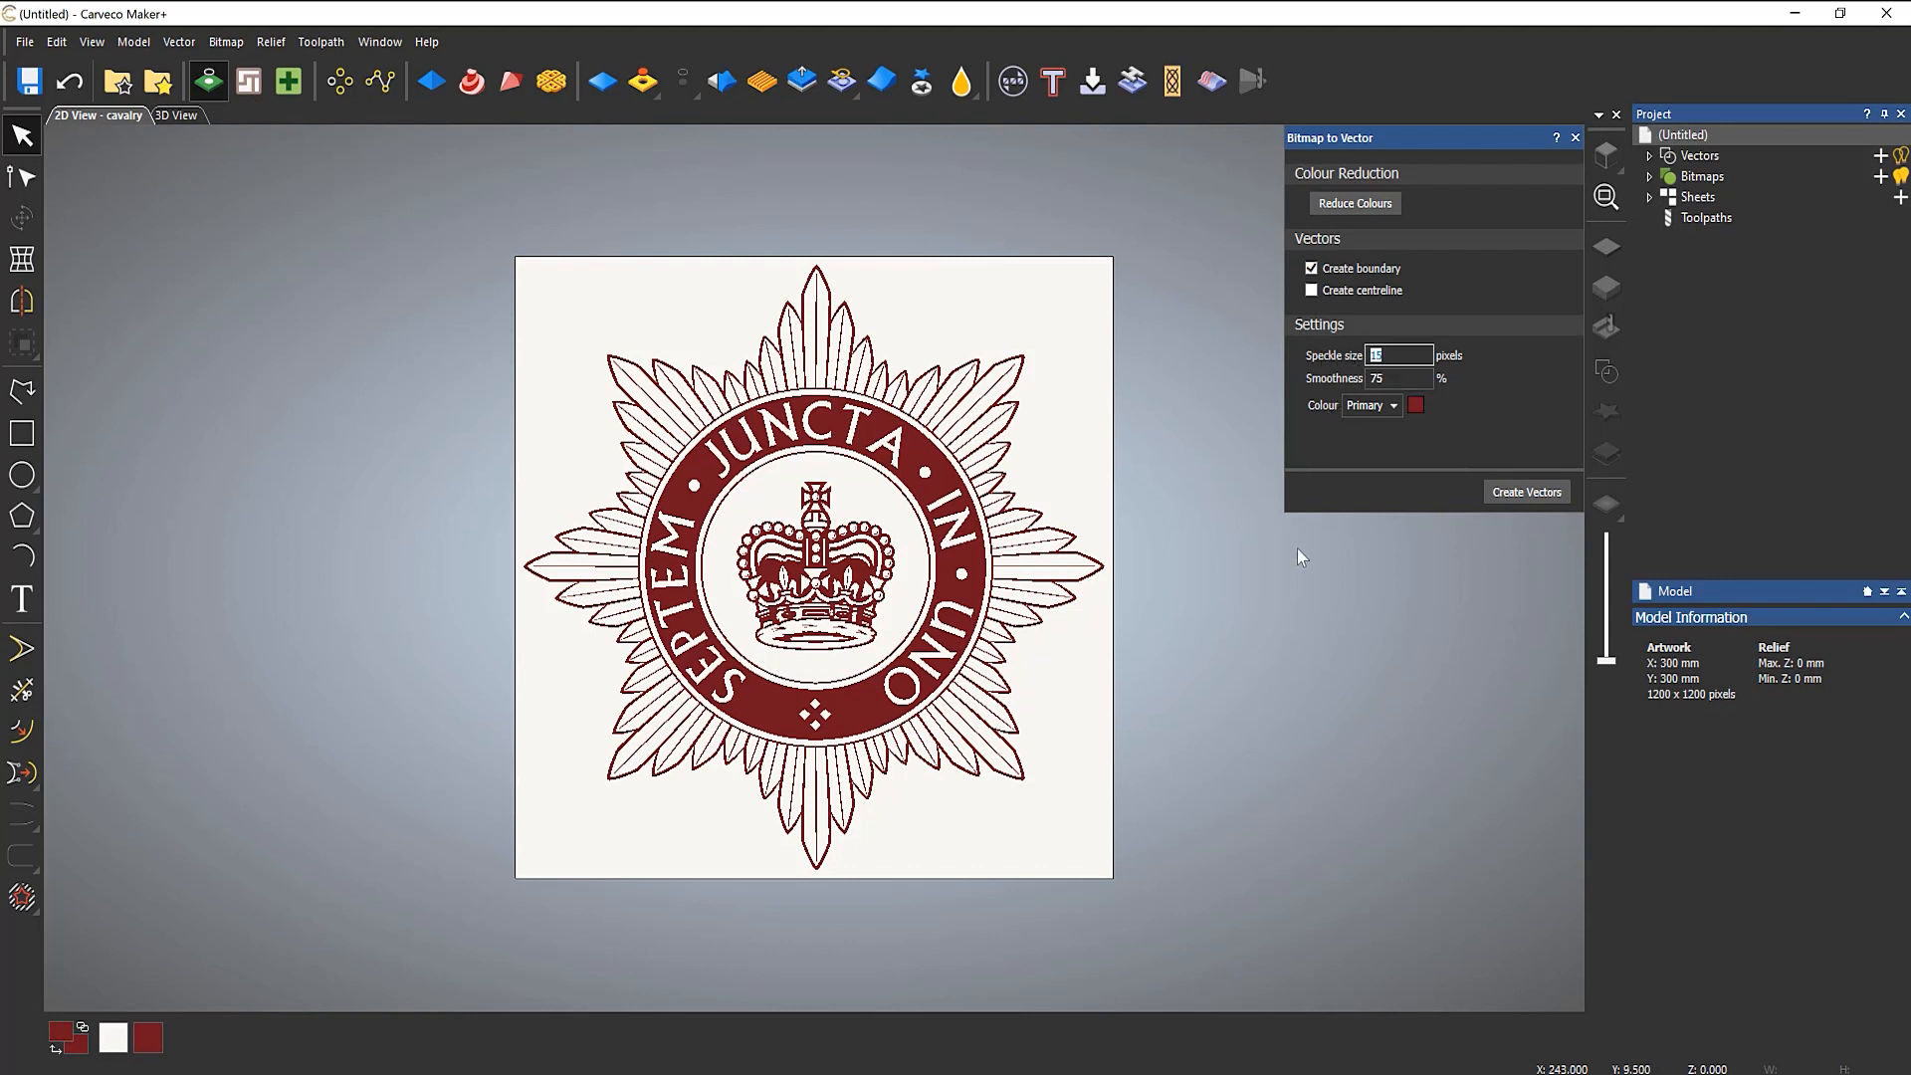
pyautogui.write('2')
pyautogui.click(1508, 489)
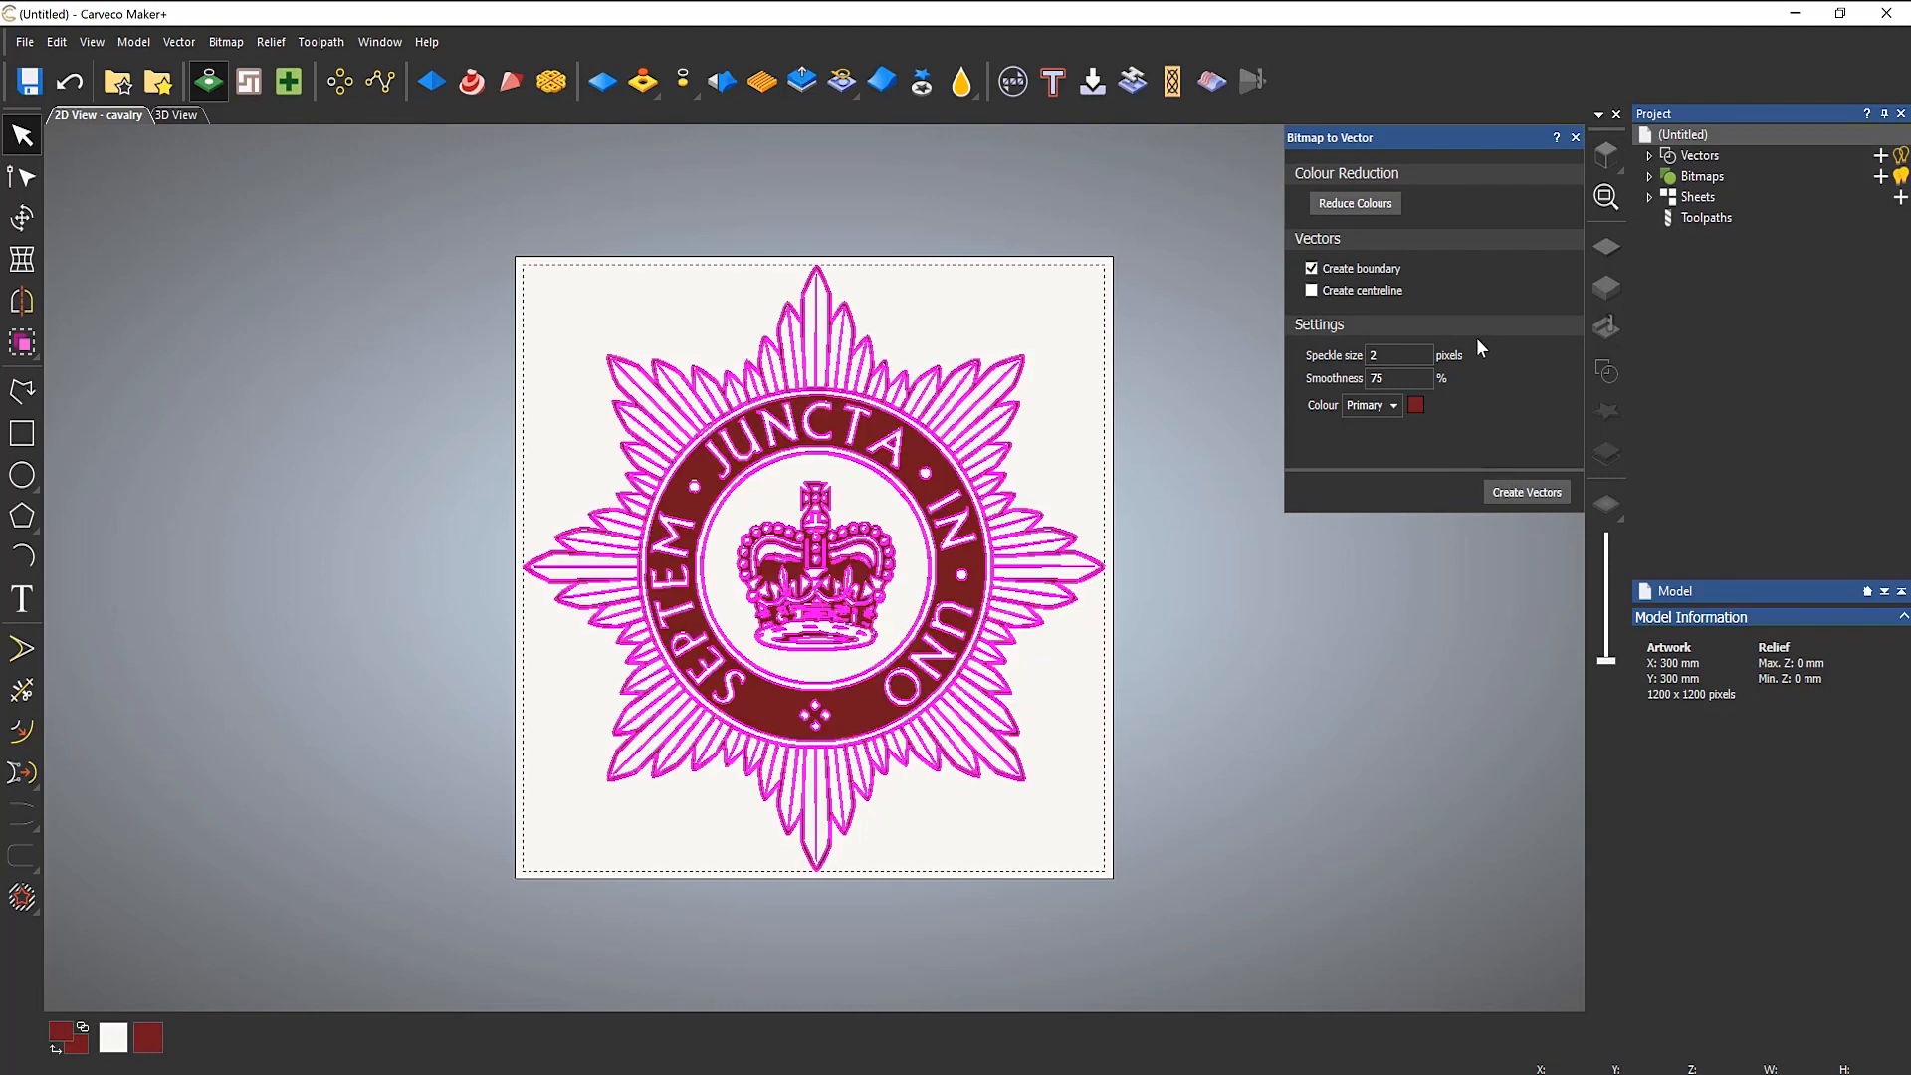
pyautogui.click(1574, 138)
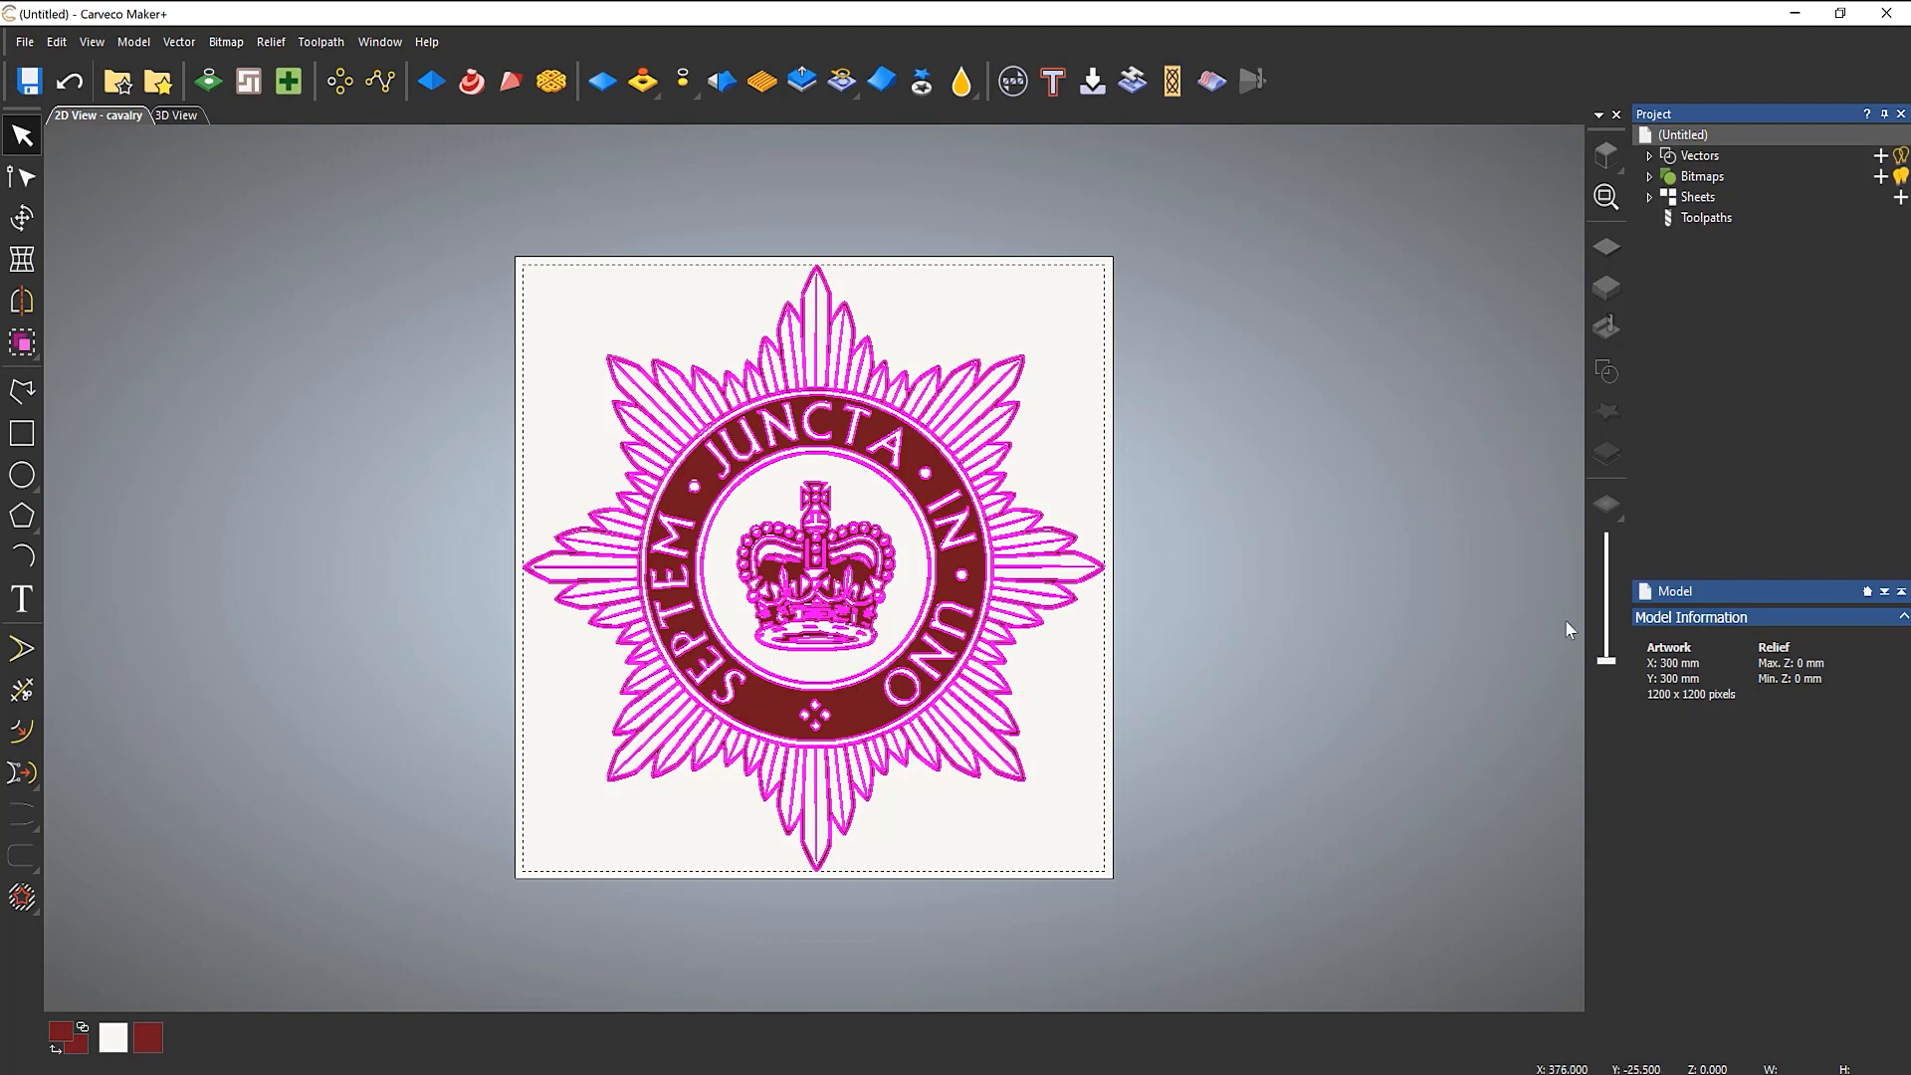
pyautogui.moveTo(1607, 649); pyautogui.dragTo(1614, 481)
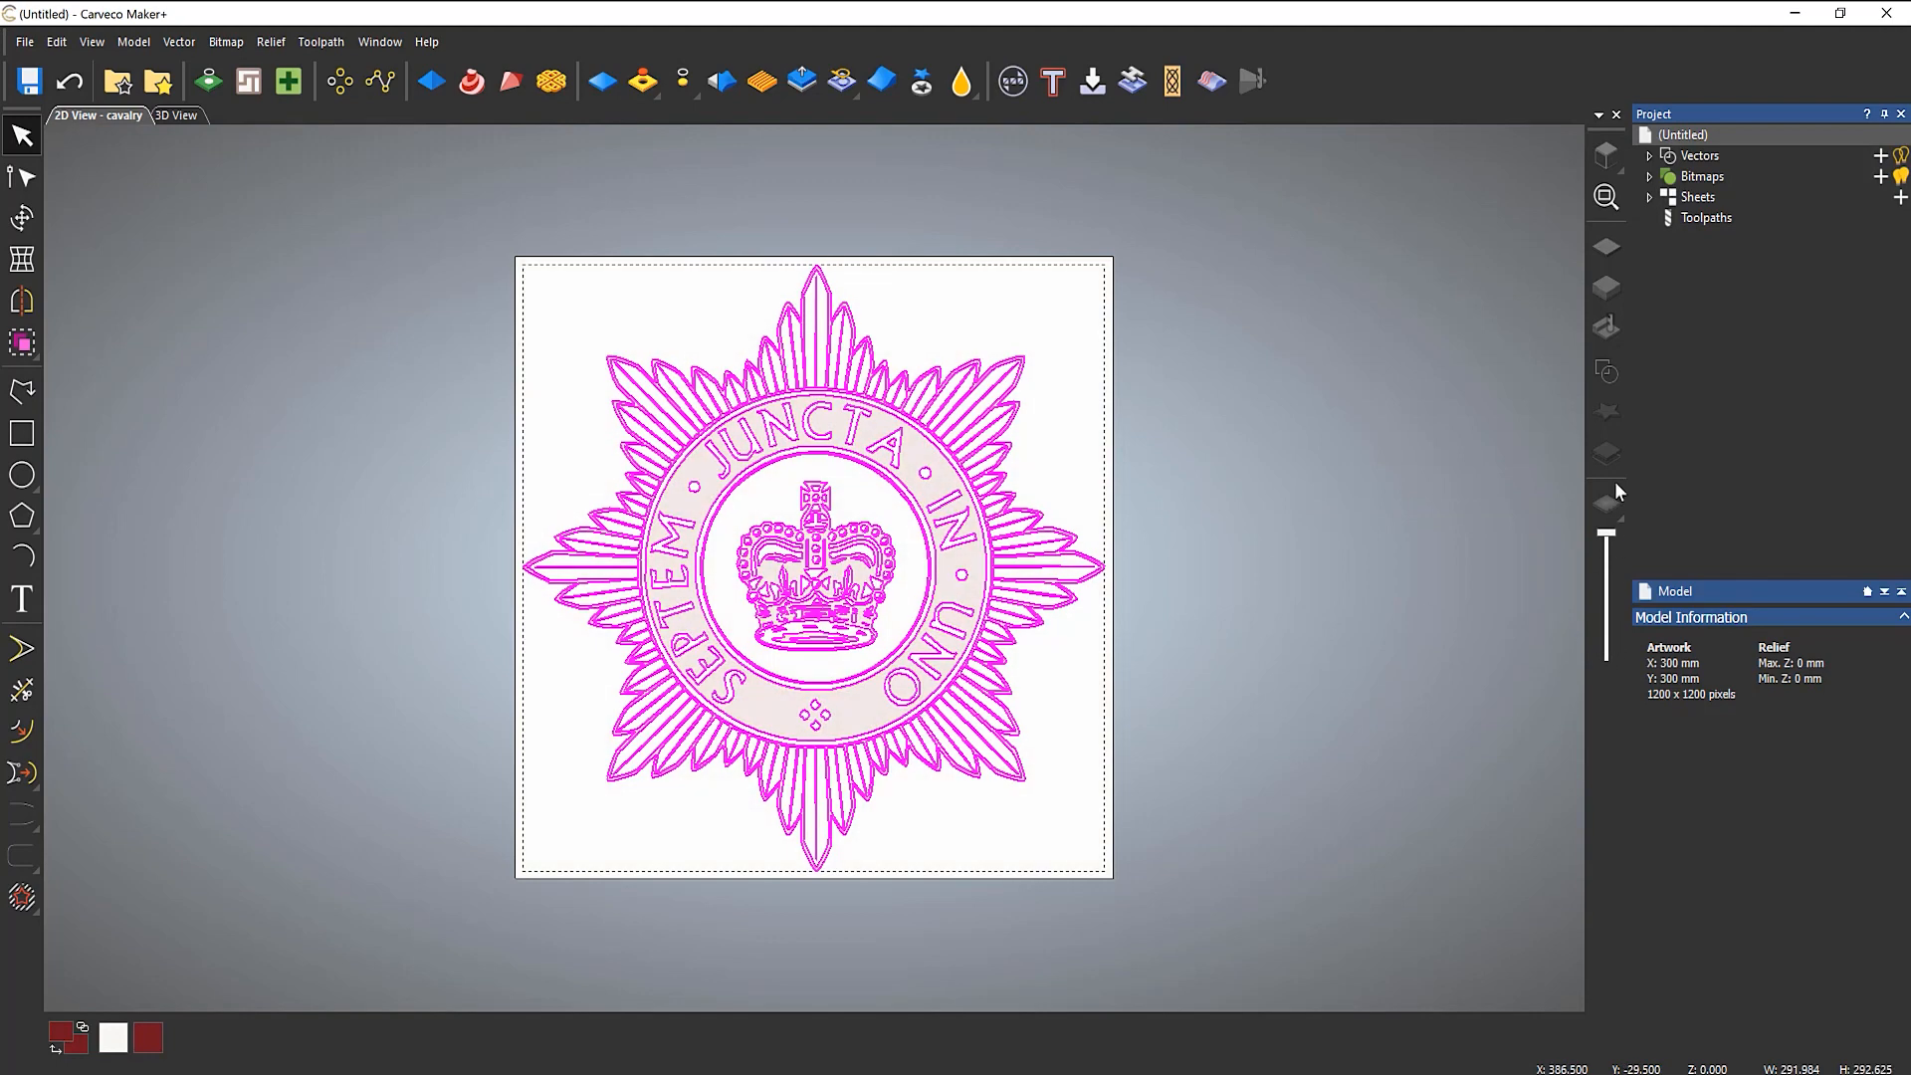
# Step: Examine the traced lettering up close, especially the curve and foot of the U in JUNCTA
pyautogui.scroll(2, 793, 451)
pyautogui.scroll(2, 811, 343)
pyautogui.scroll(2, 776, 398)
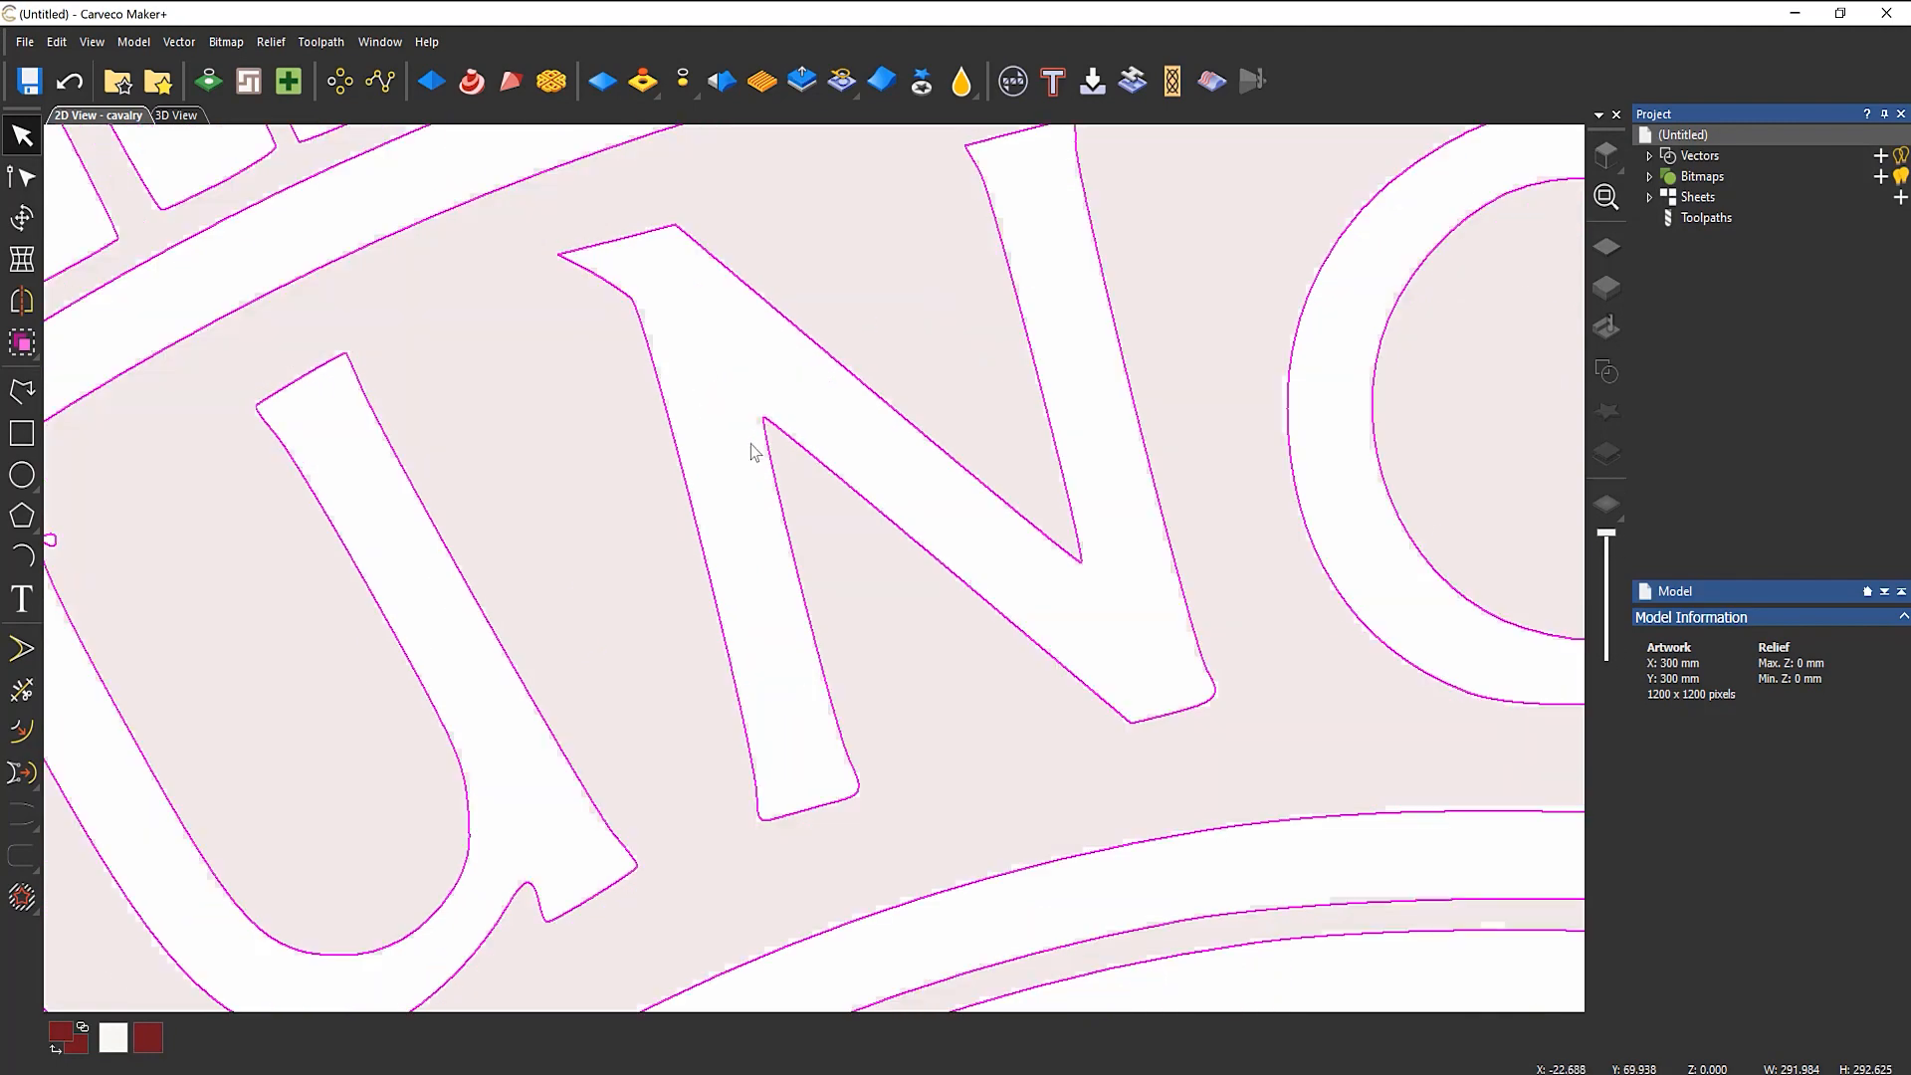
pyautogui.scroll(-2, 847, 592)
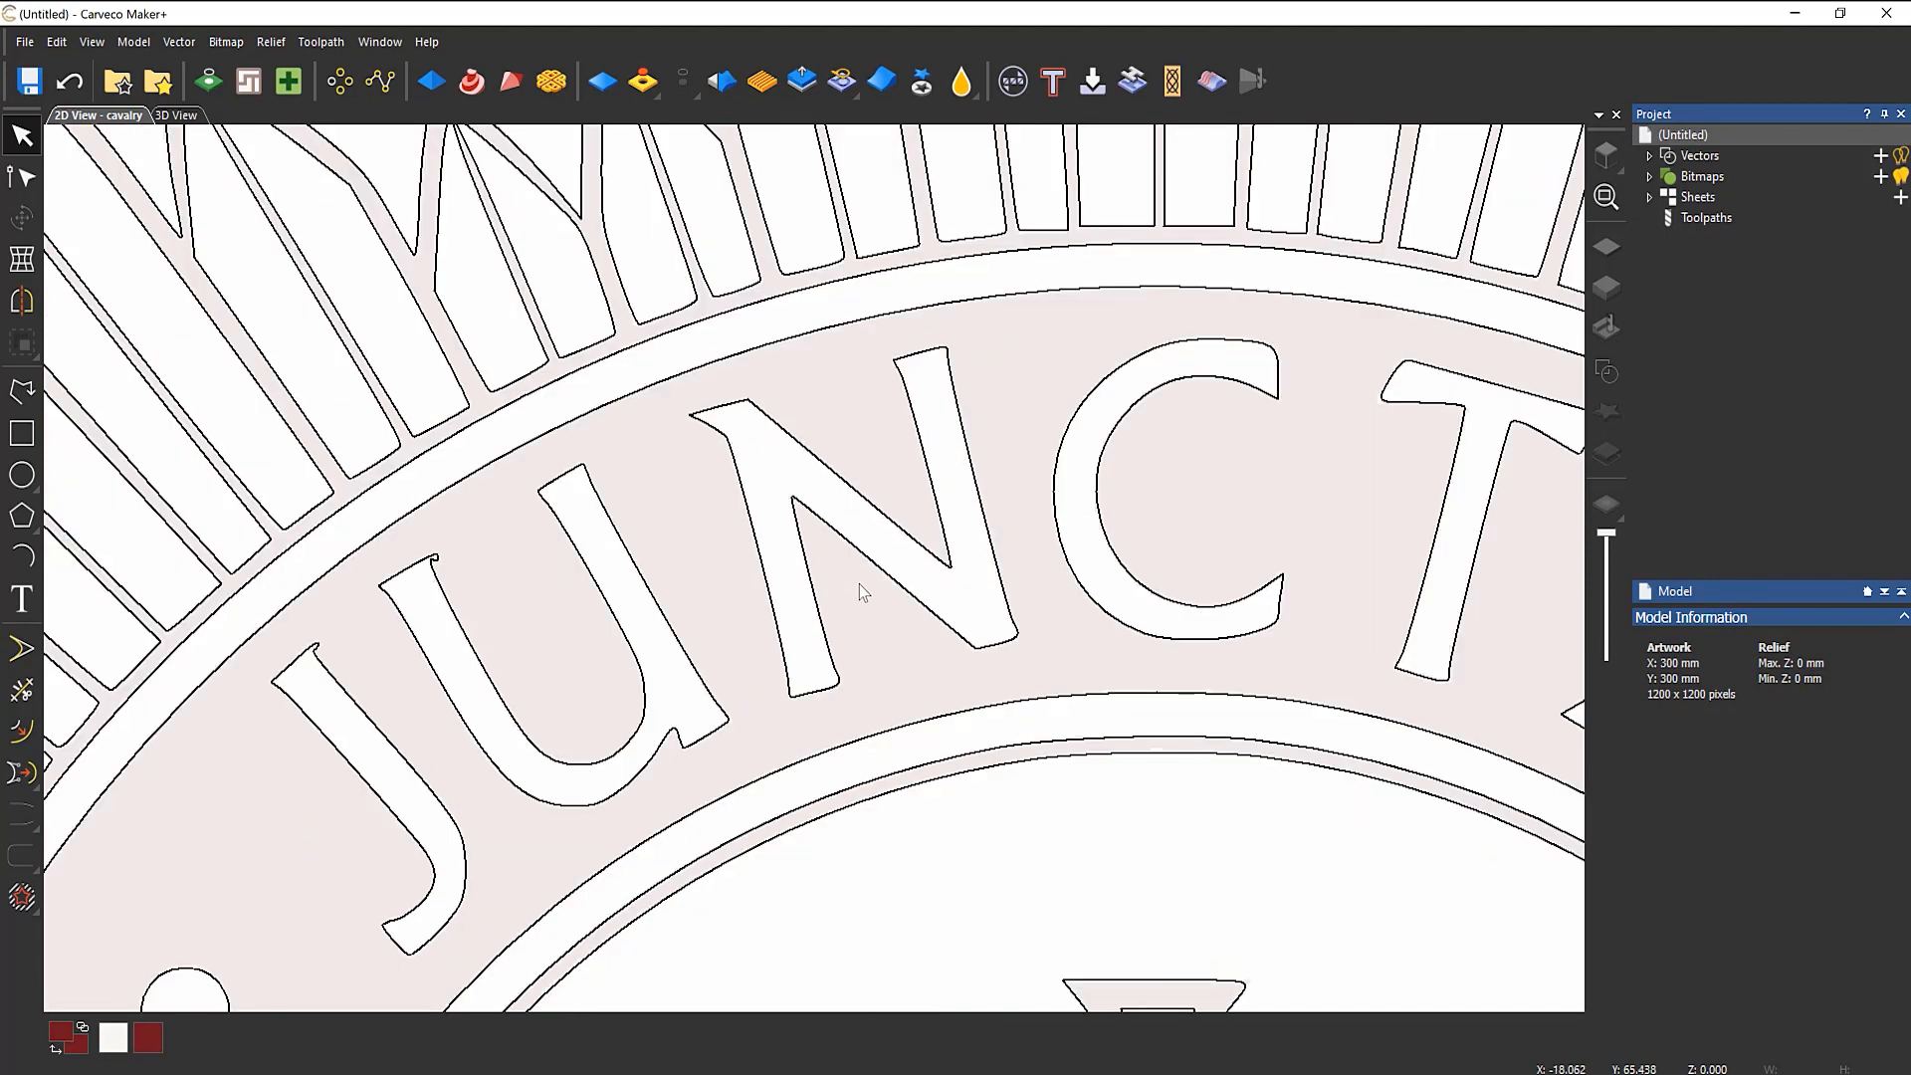
pyautogui.scroll(4, 631, 779)
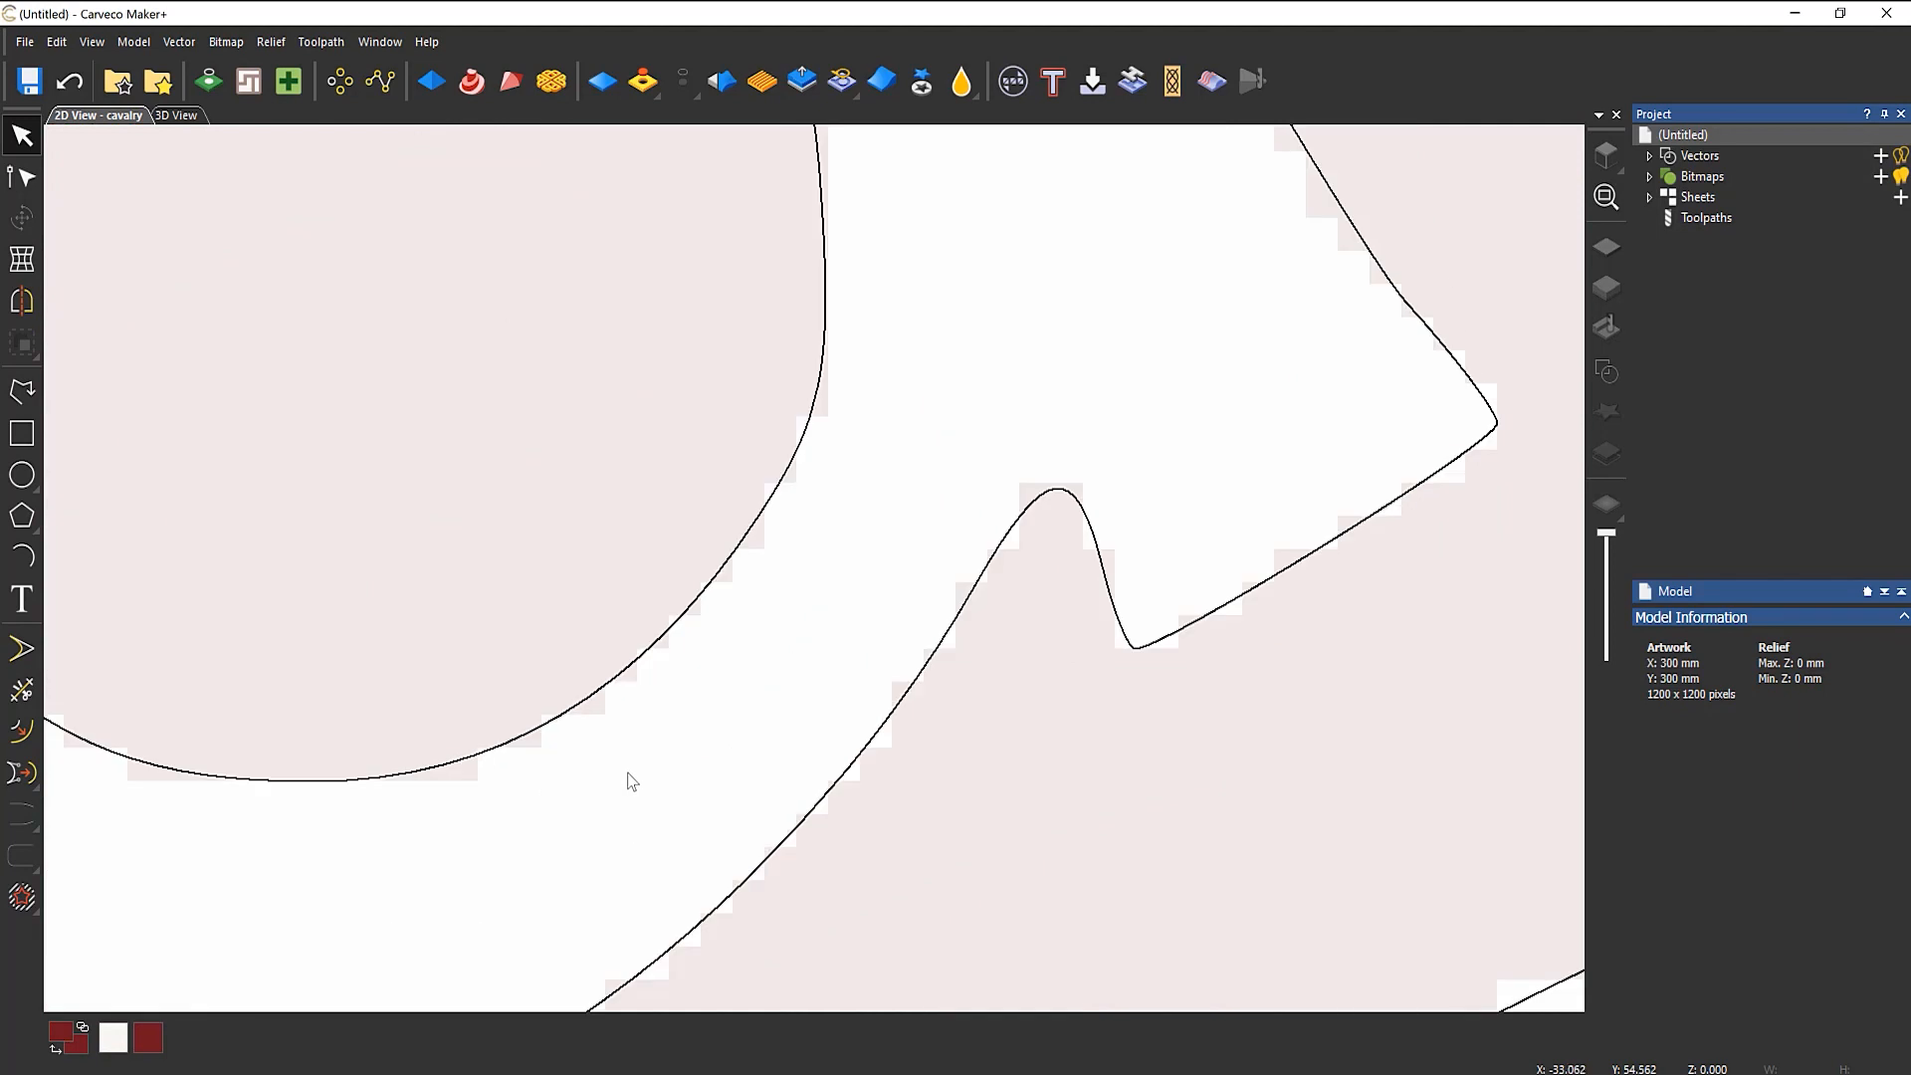
pyautogui.click(1105, 572)
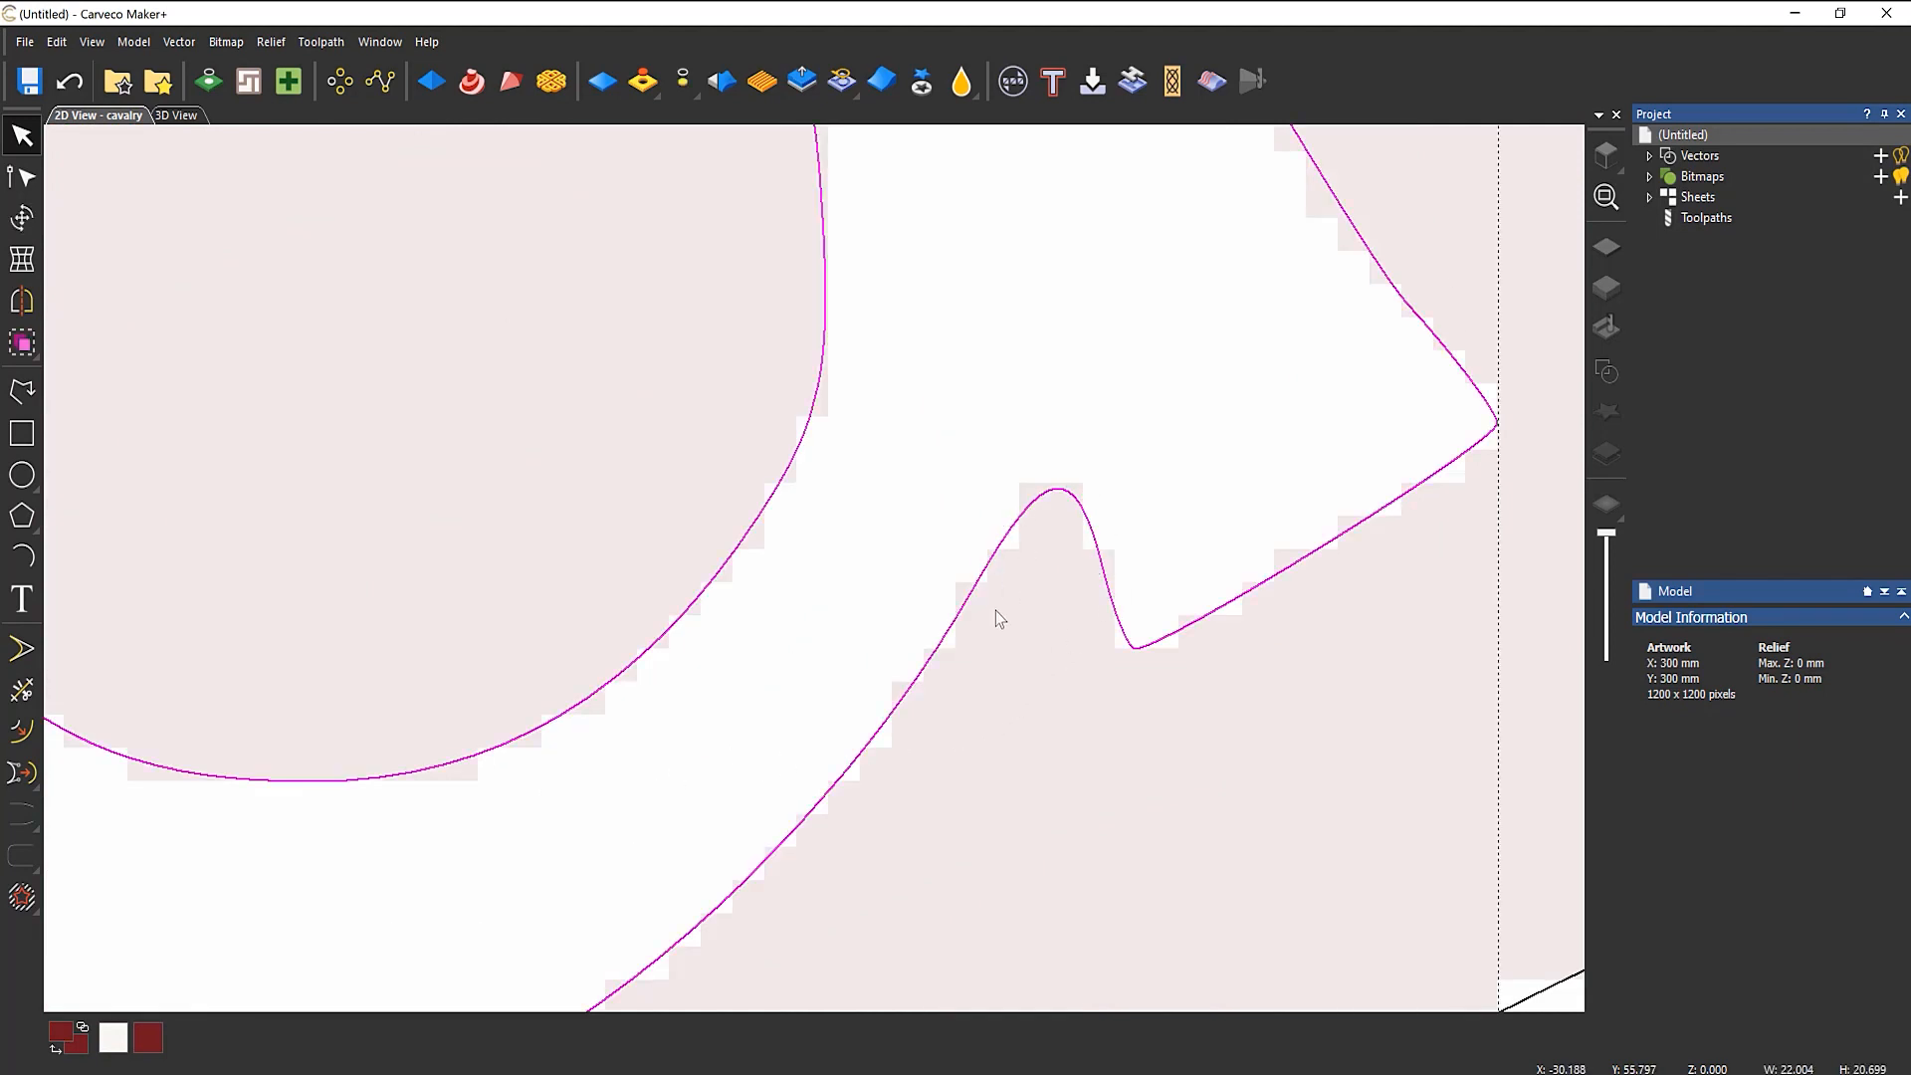
pyautogui.scroll(-4, 998, 618)
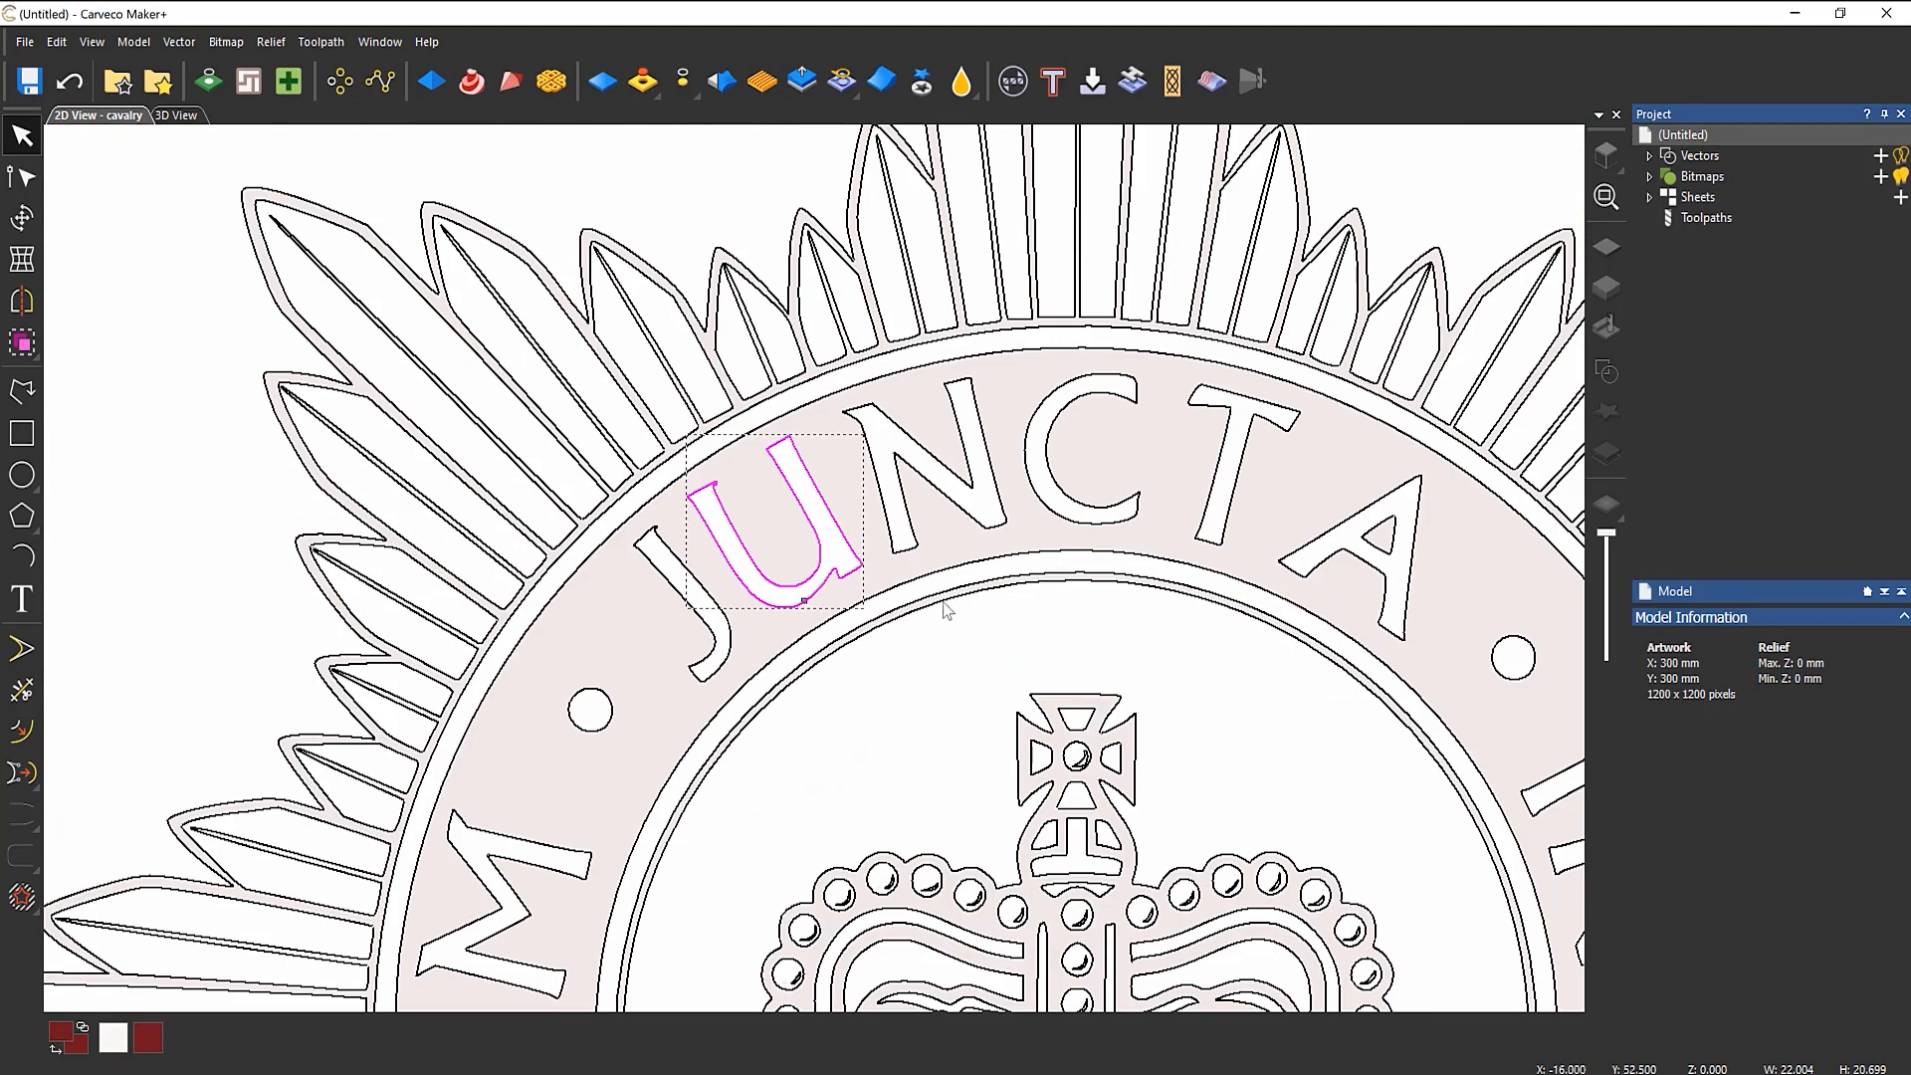
pyautogui.scroll(-4, 972, 597)
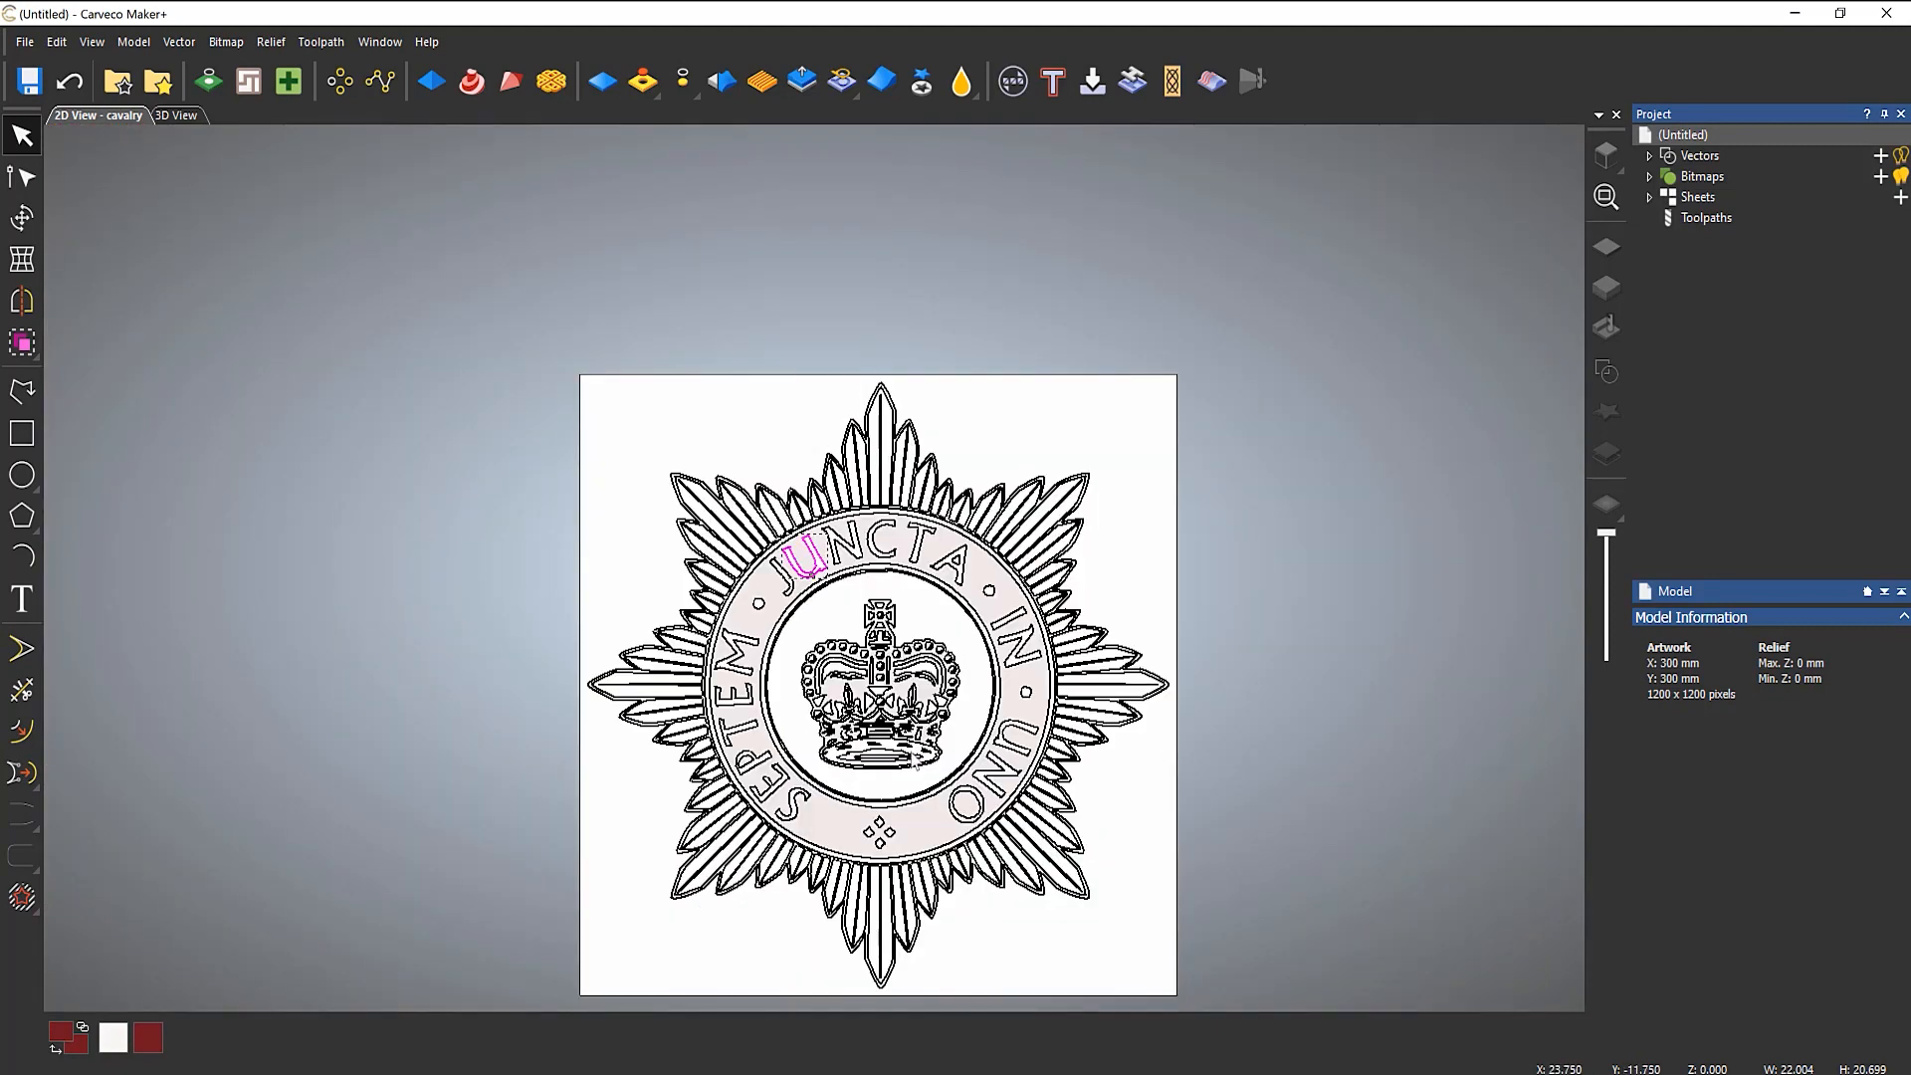
# Step: Examine the traced crown vectors up close, including the triangular shape above the central jewel
pyautogui.scroll(5, 869, 744)
pyautogui.scroll(2, 883, 516)
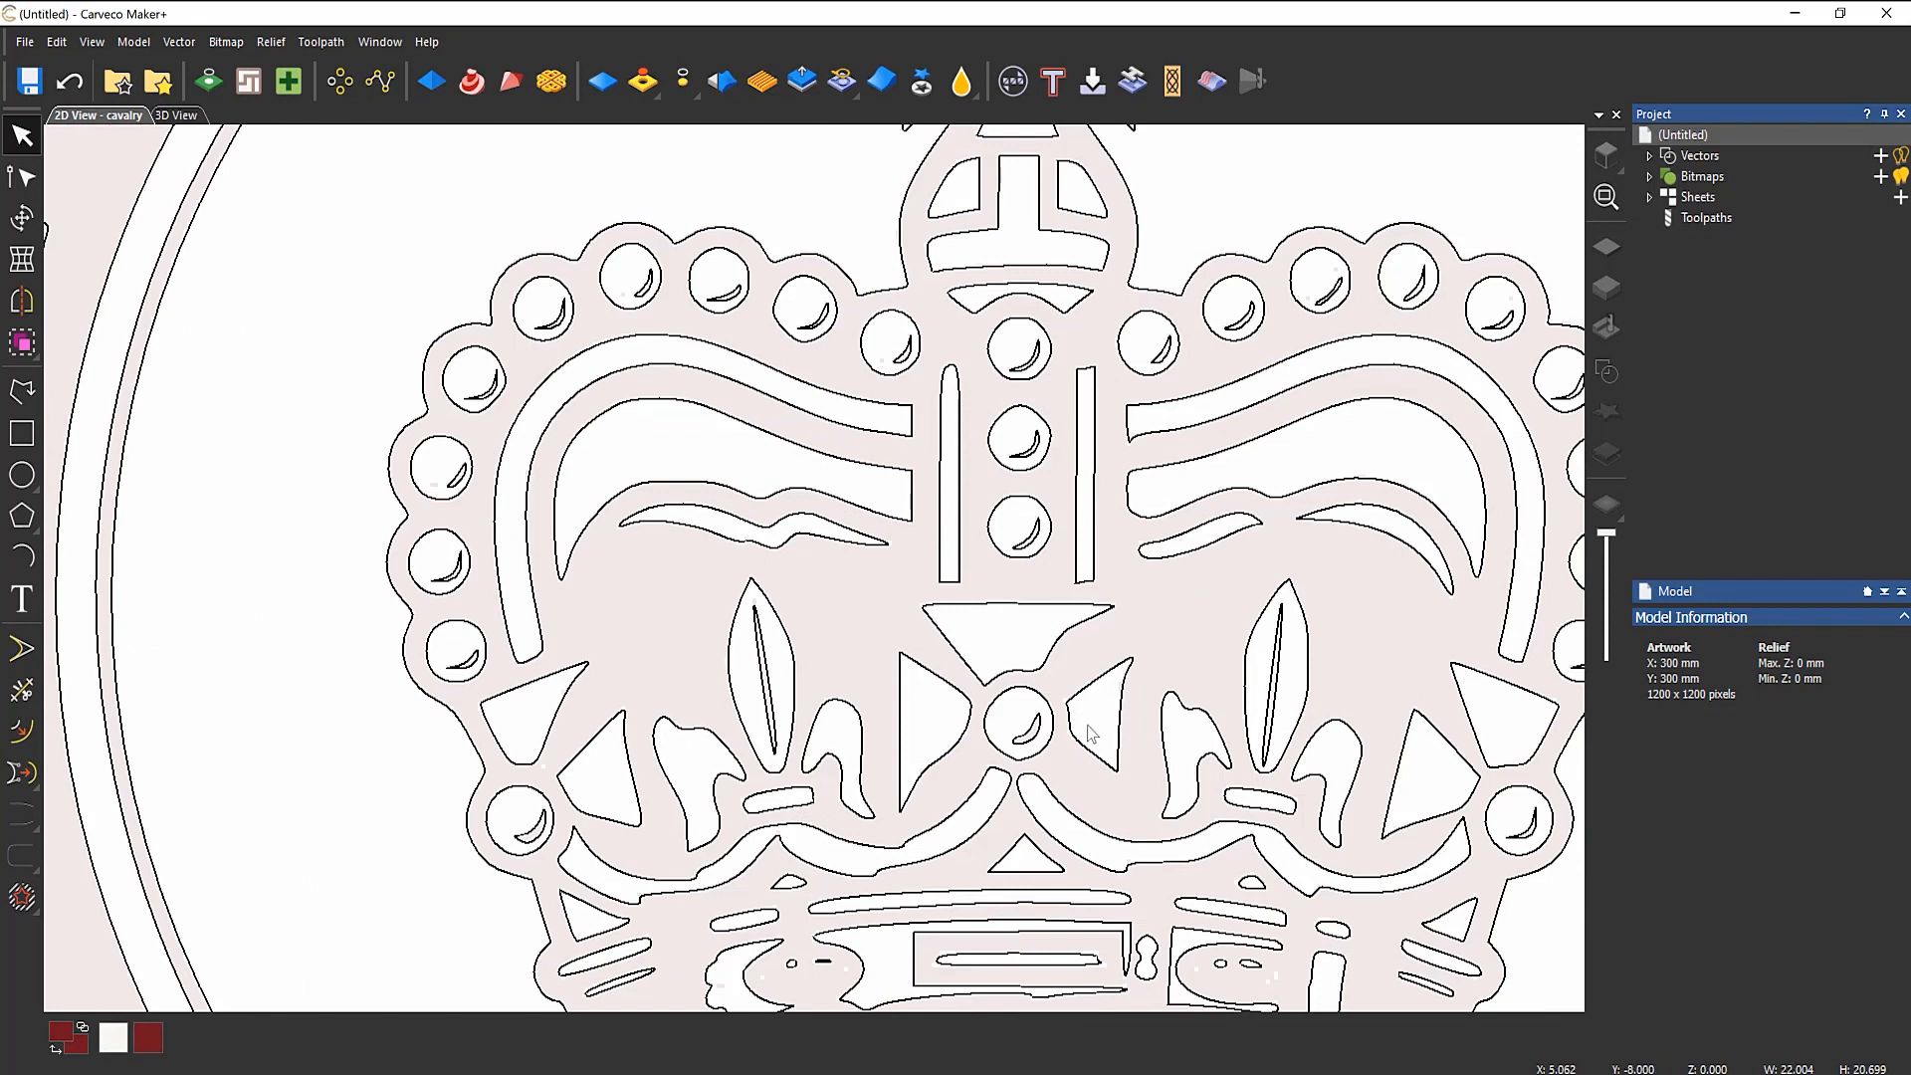
pyautogui.click(1053, 638)
pyautogui.click(1053, 639)
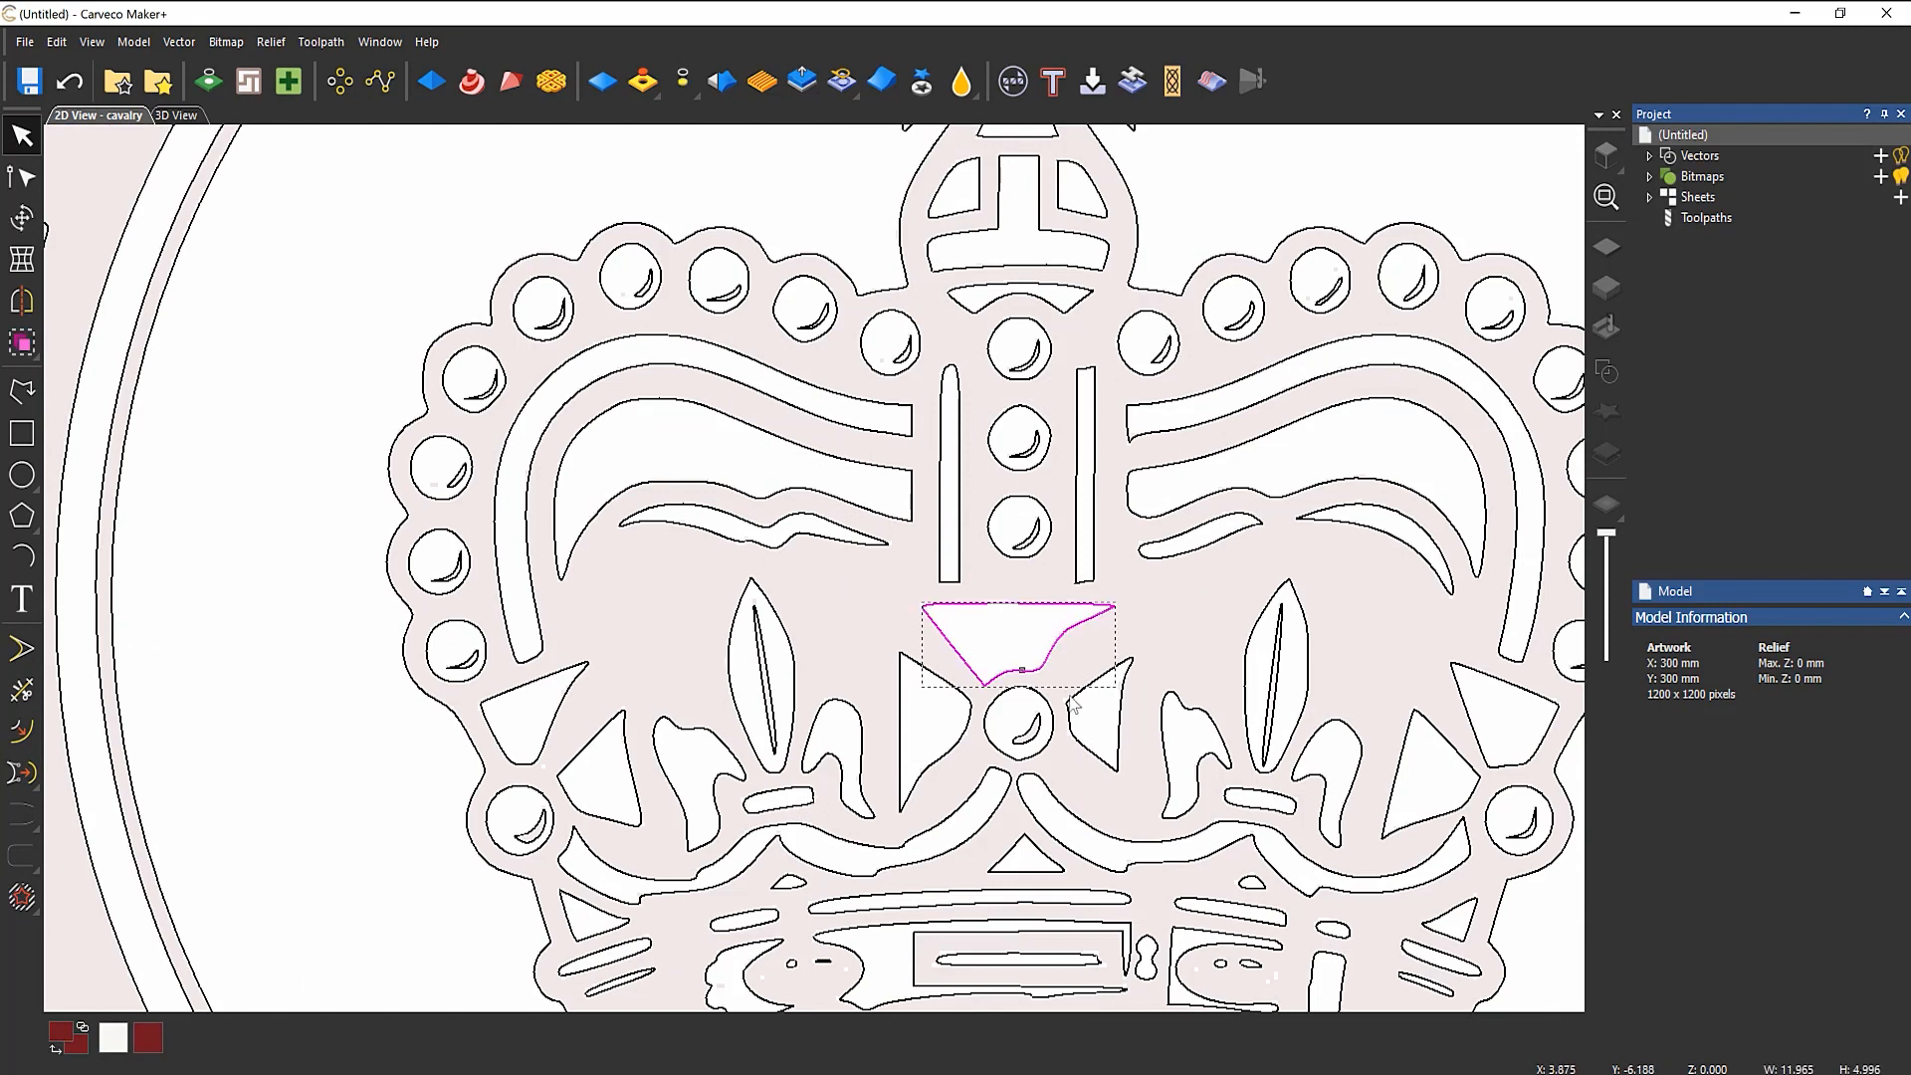
pyautogui.scroll(-1, 1035, 657)
pyautogui.scroll(-2, 543, 638)
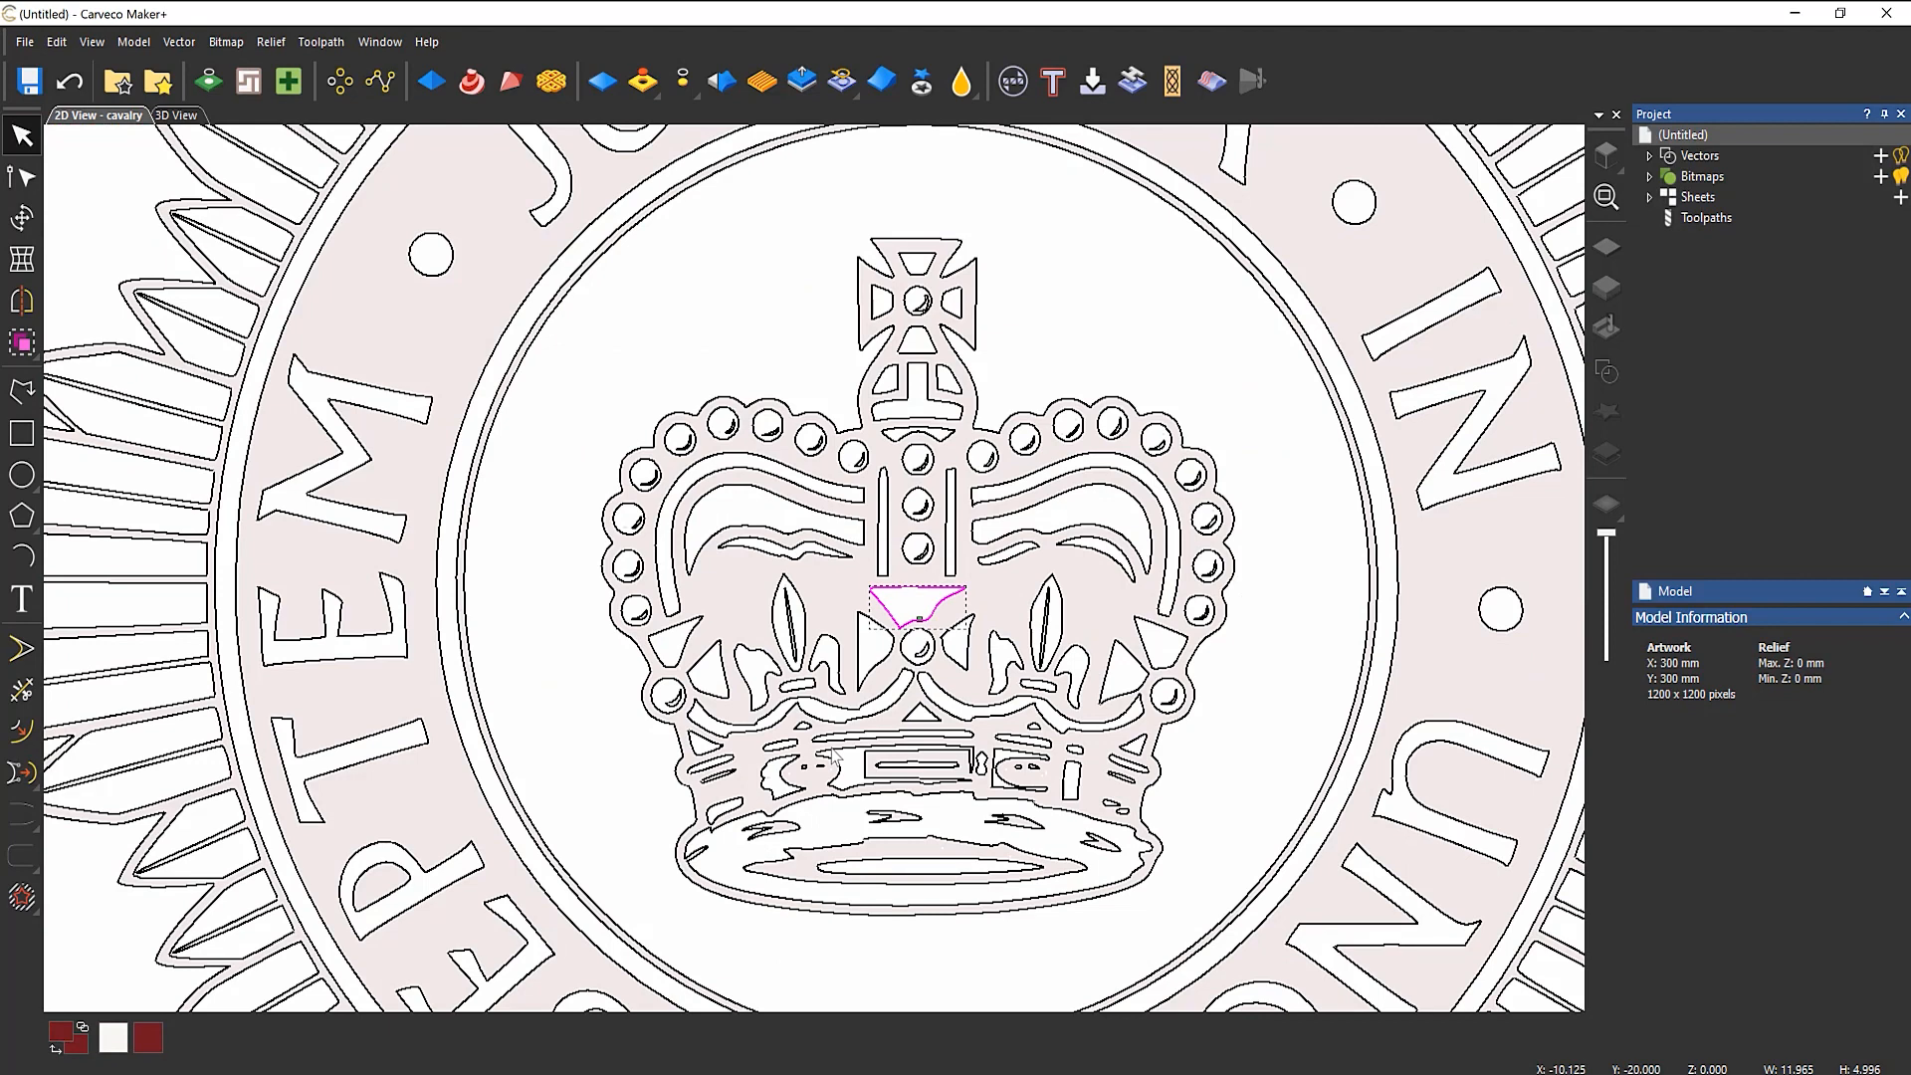
# Step: Delete all the traced crown vectors inside the inner ring
pyautogui.click(1062, 350)
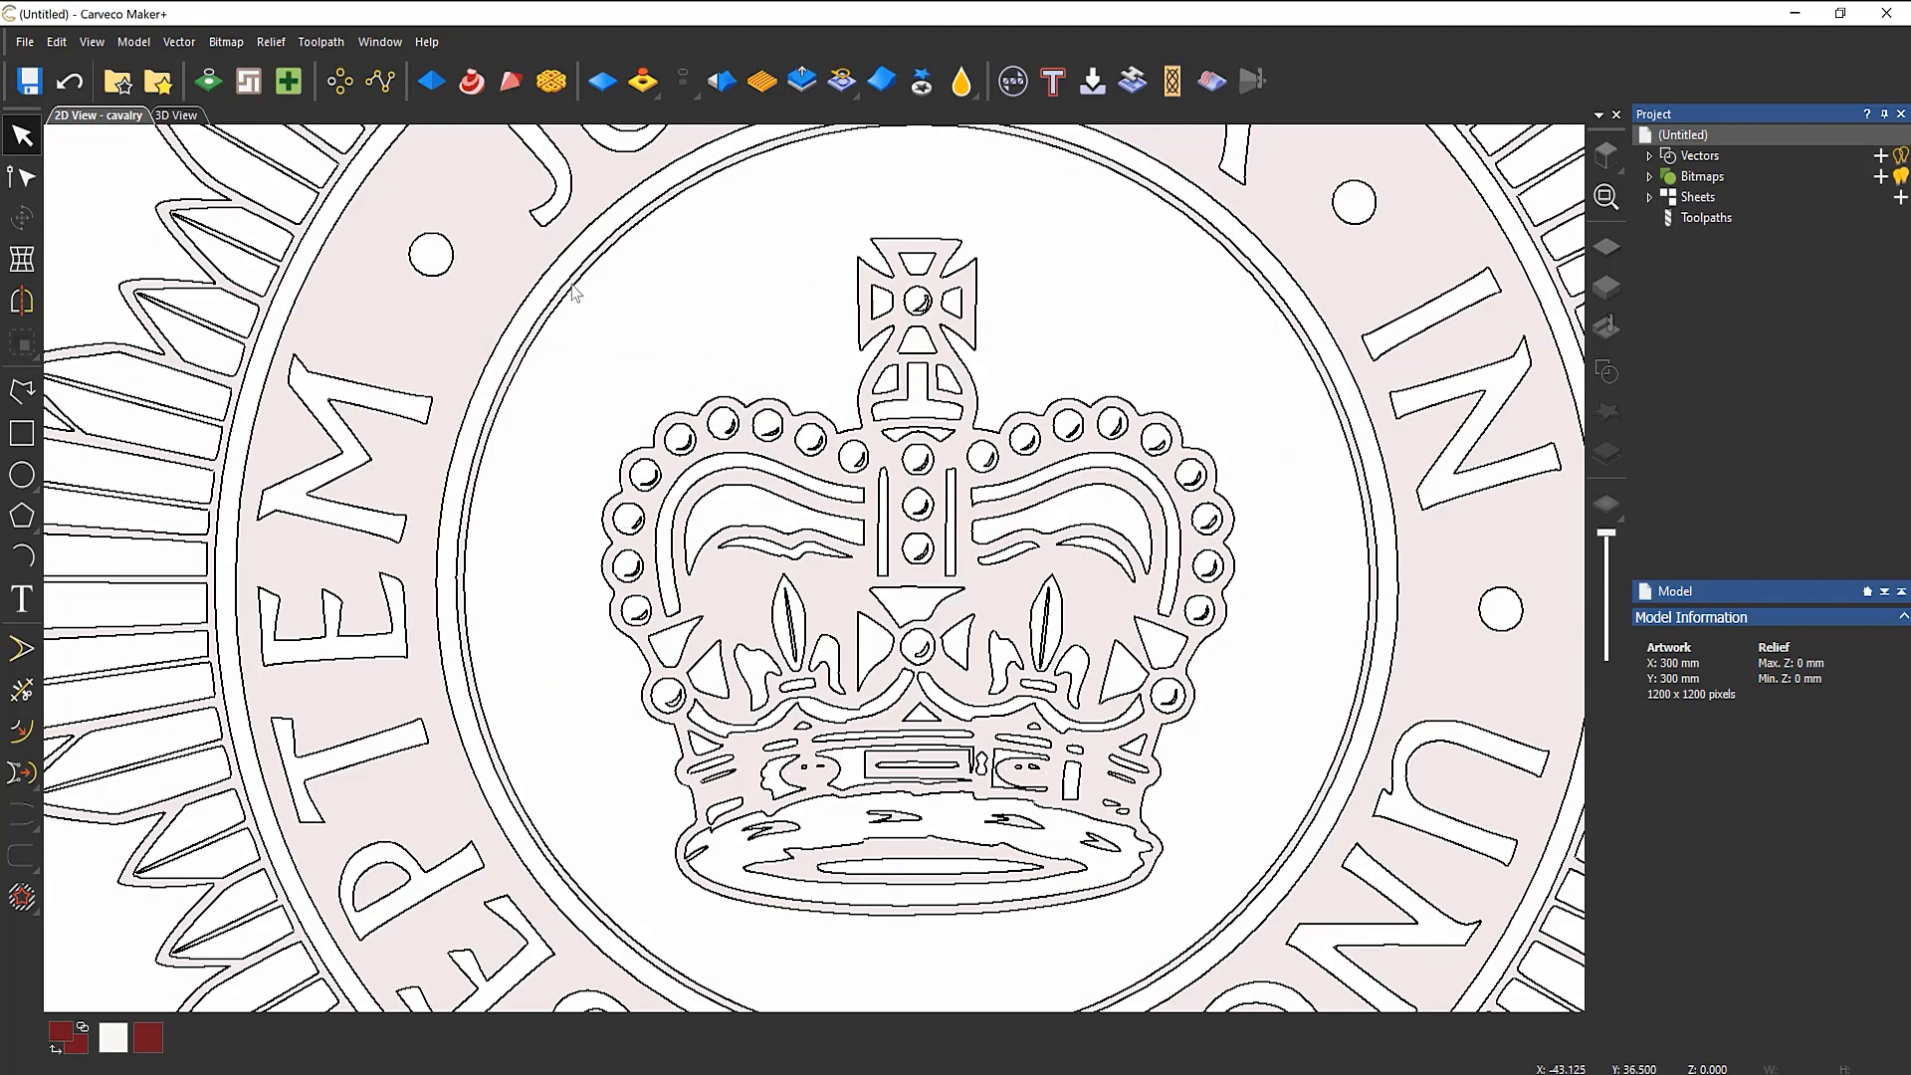
pyautogui.moveTo(507, 212); pyautogui.dragTo(1287, 933)
pyautogui.press('Delete')
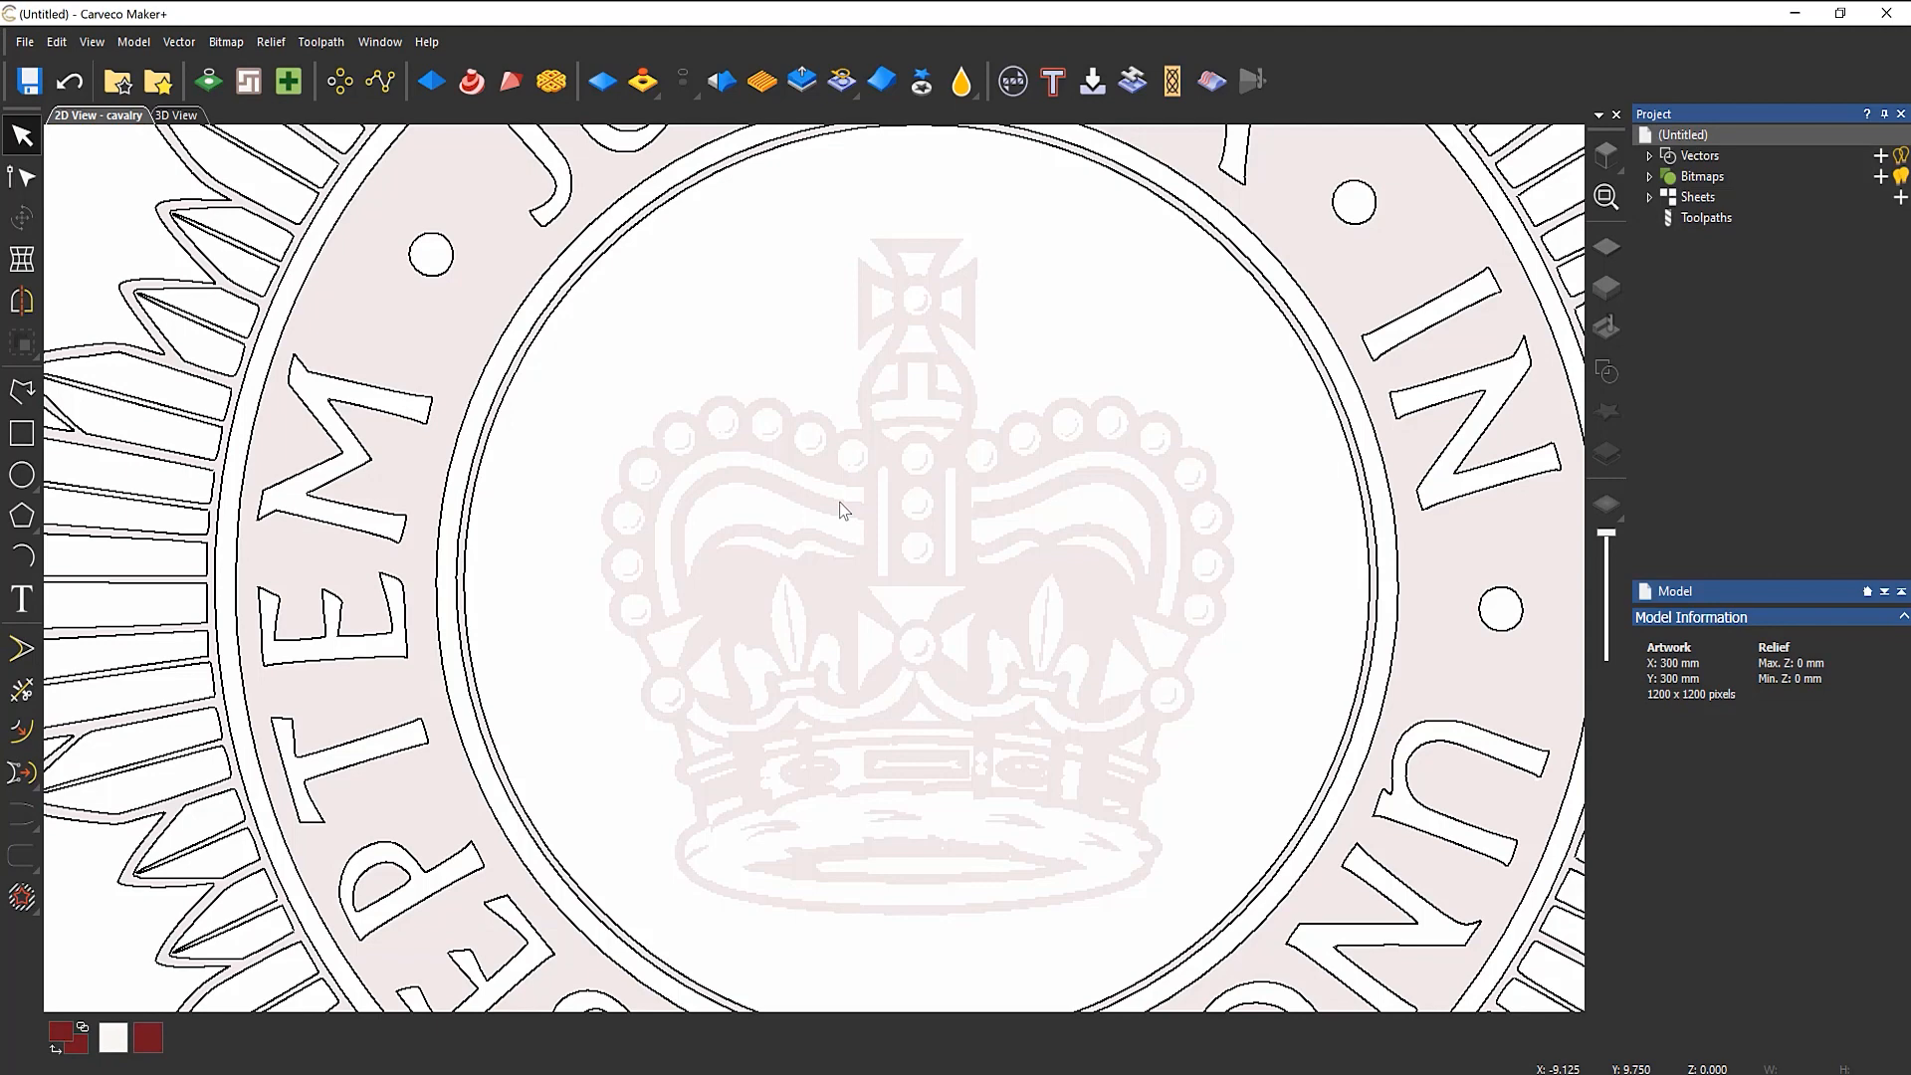
# Step: Examine how the star is traced, checking the outer outline and the individual vectors of the top central ray
pyautogui.scroll(-5, 831, 504)
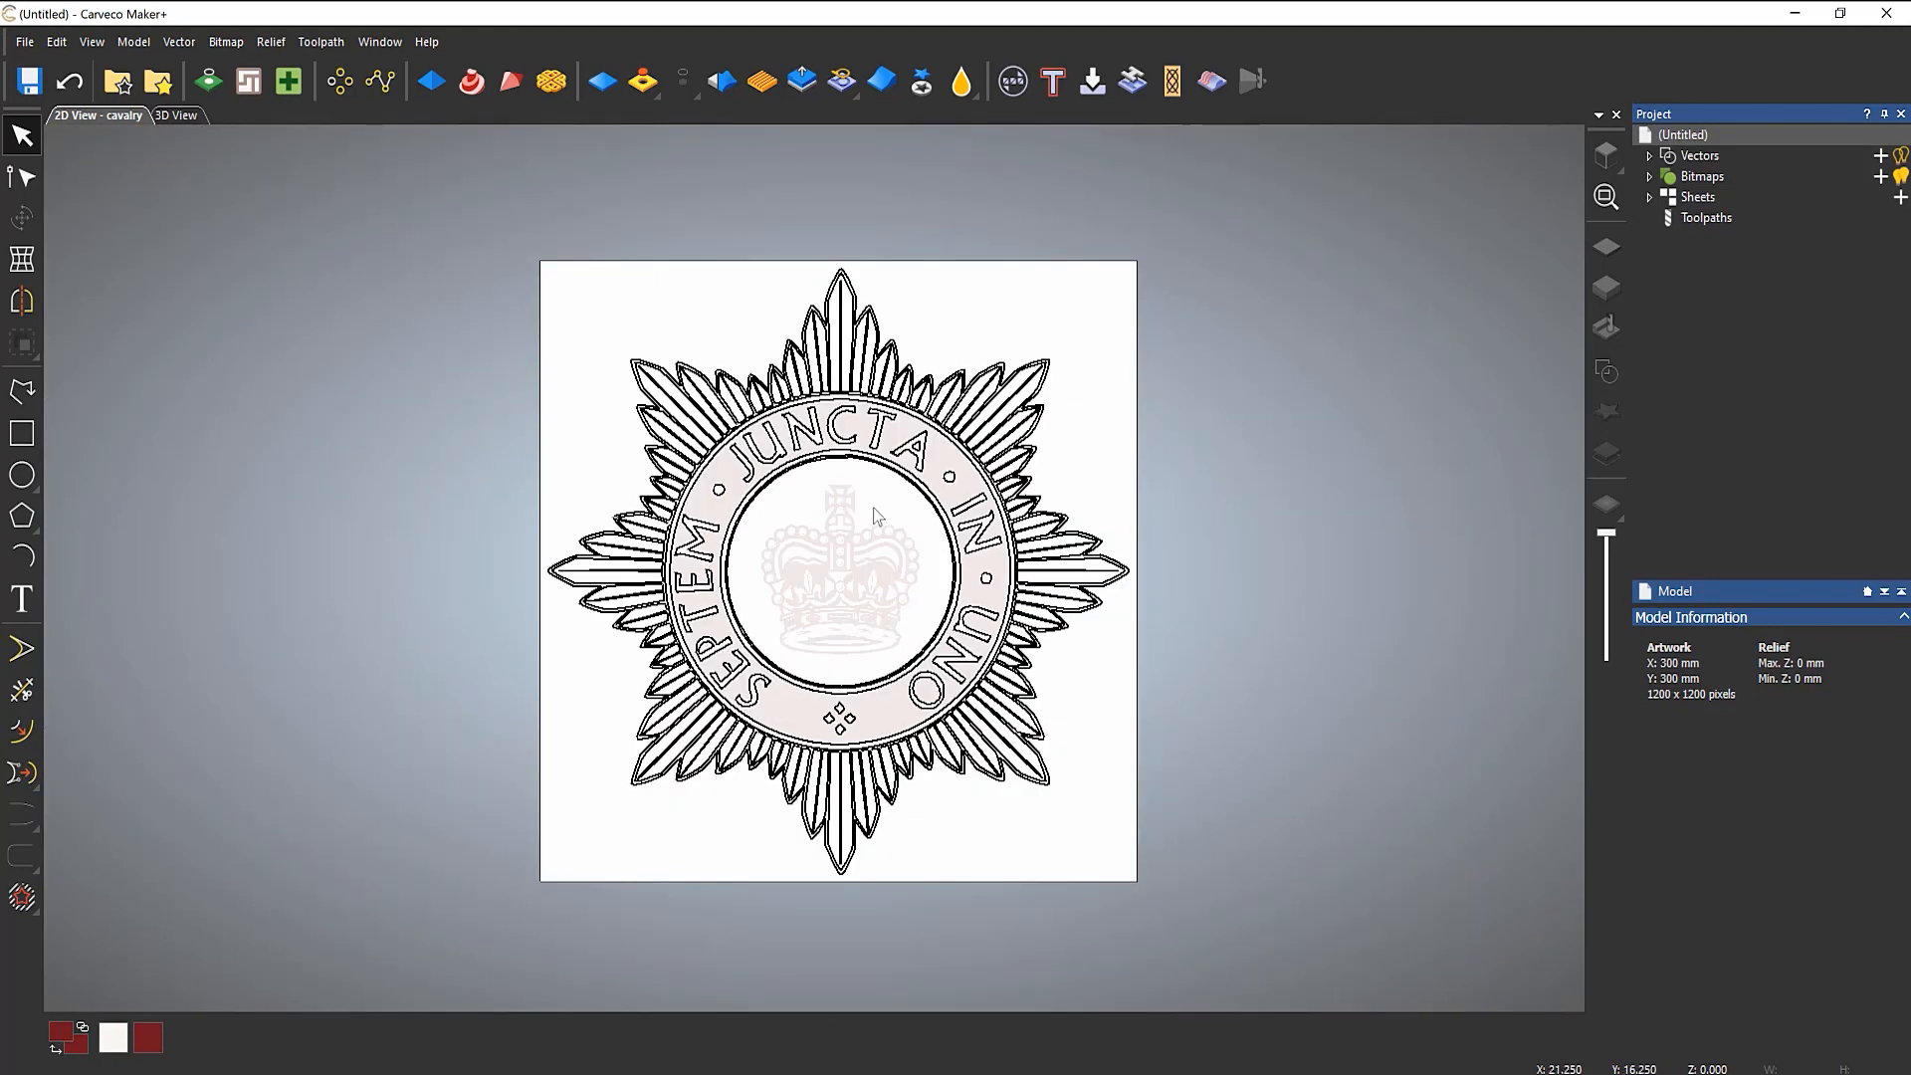
pyautogui.click(859, 294)
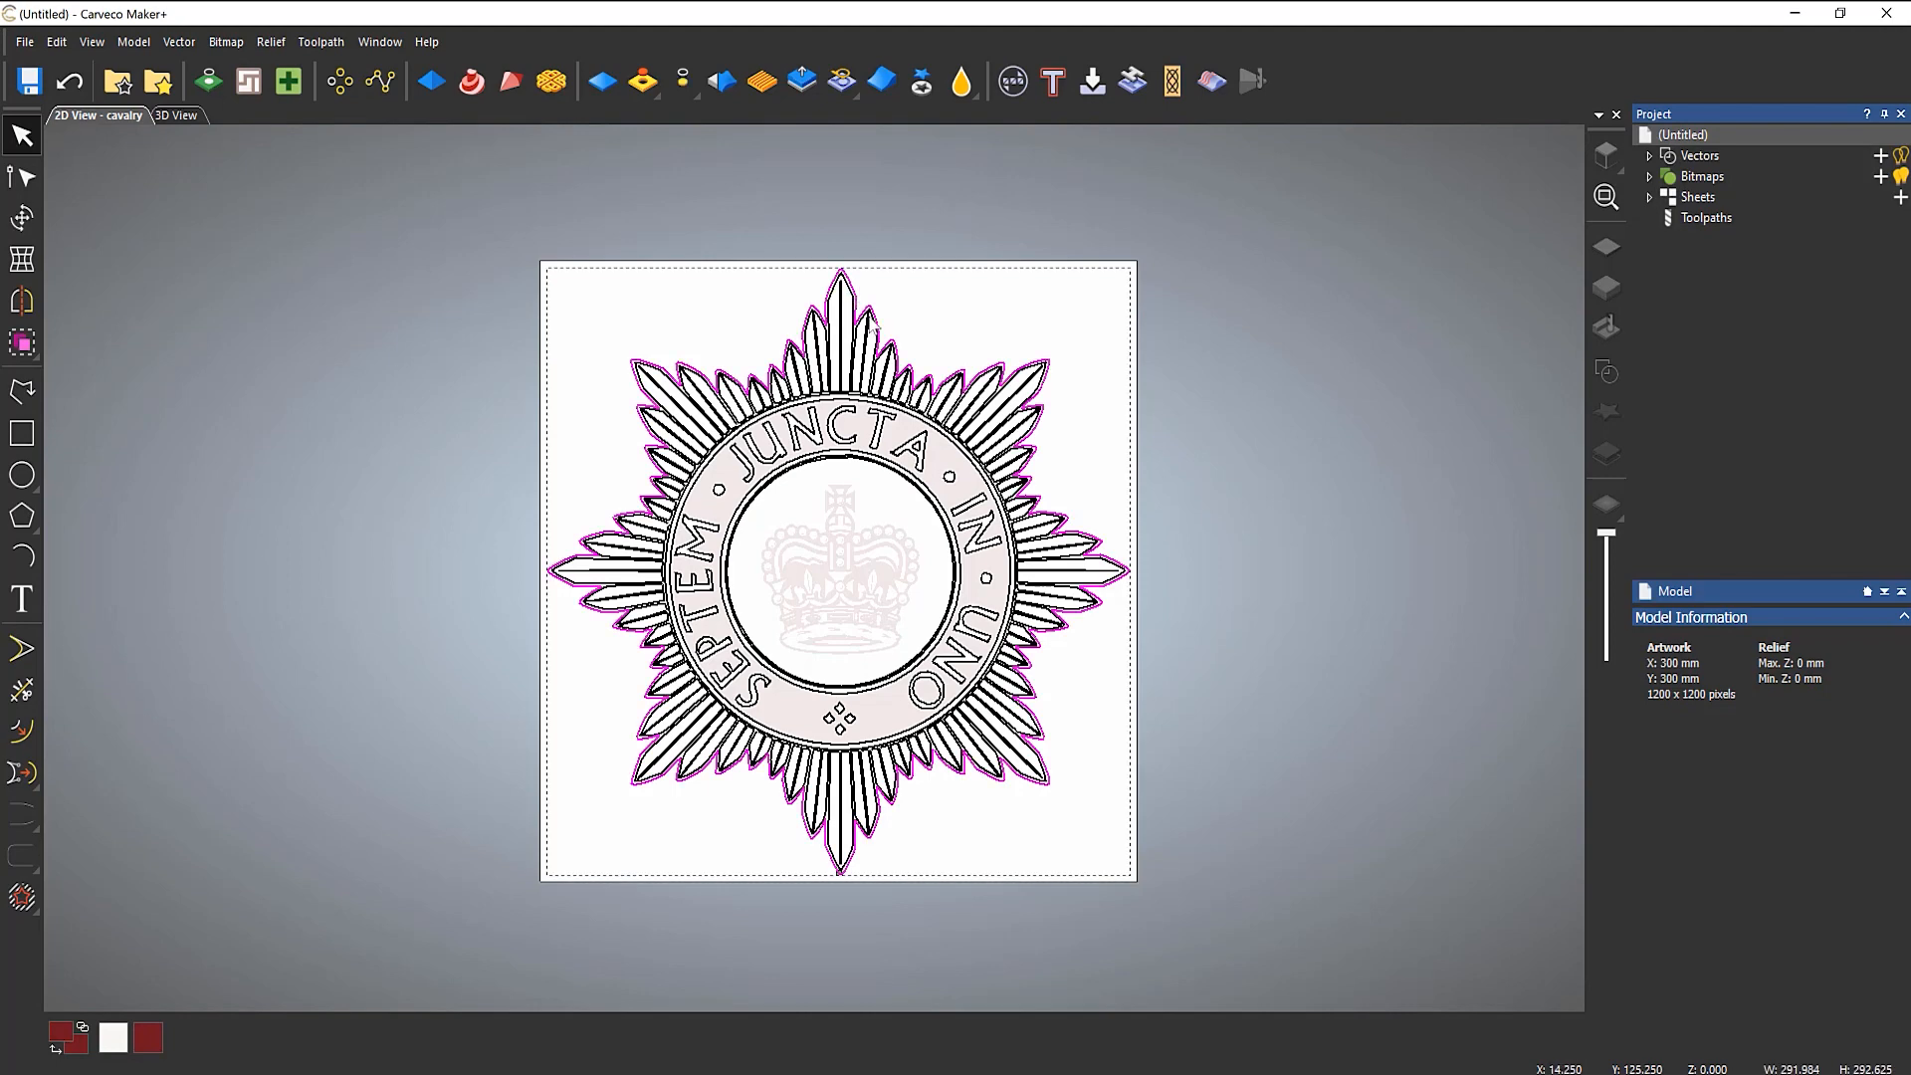
pyautogui.scroll(5, 873, 337)
pyautogui.click(766, 388)
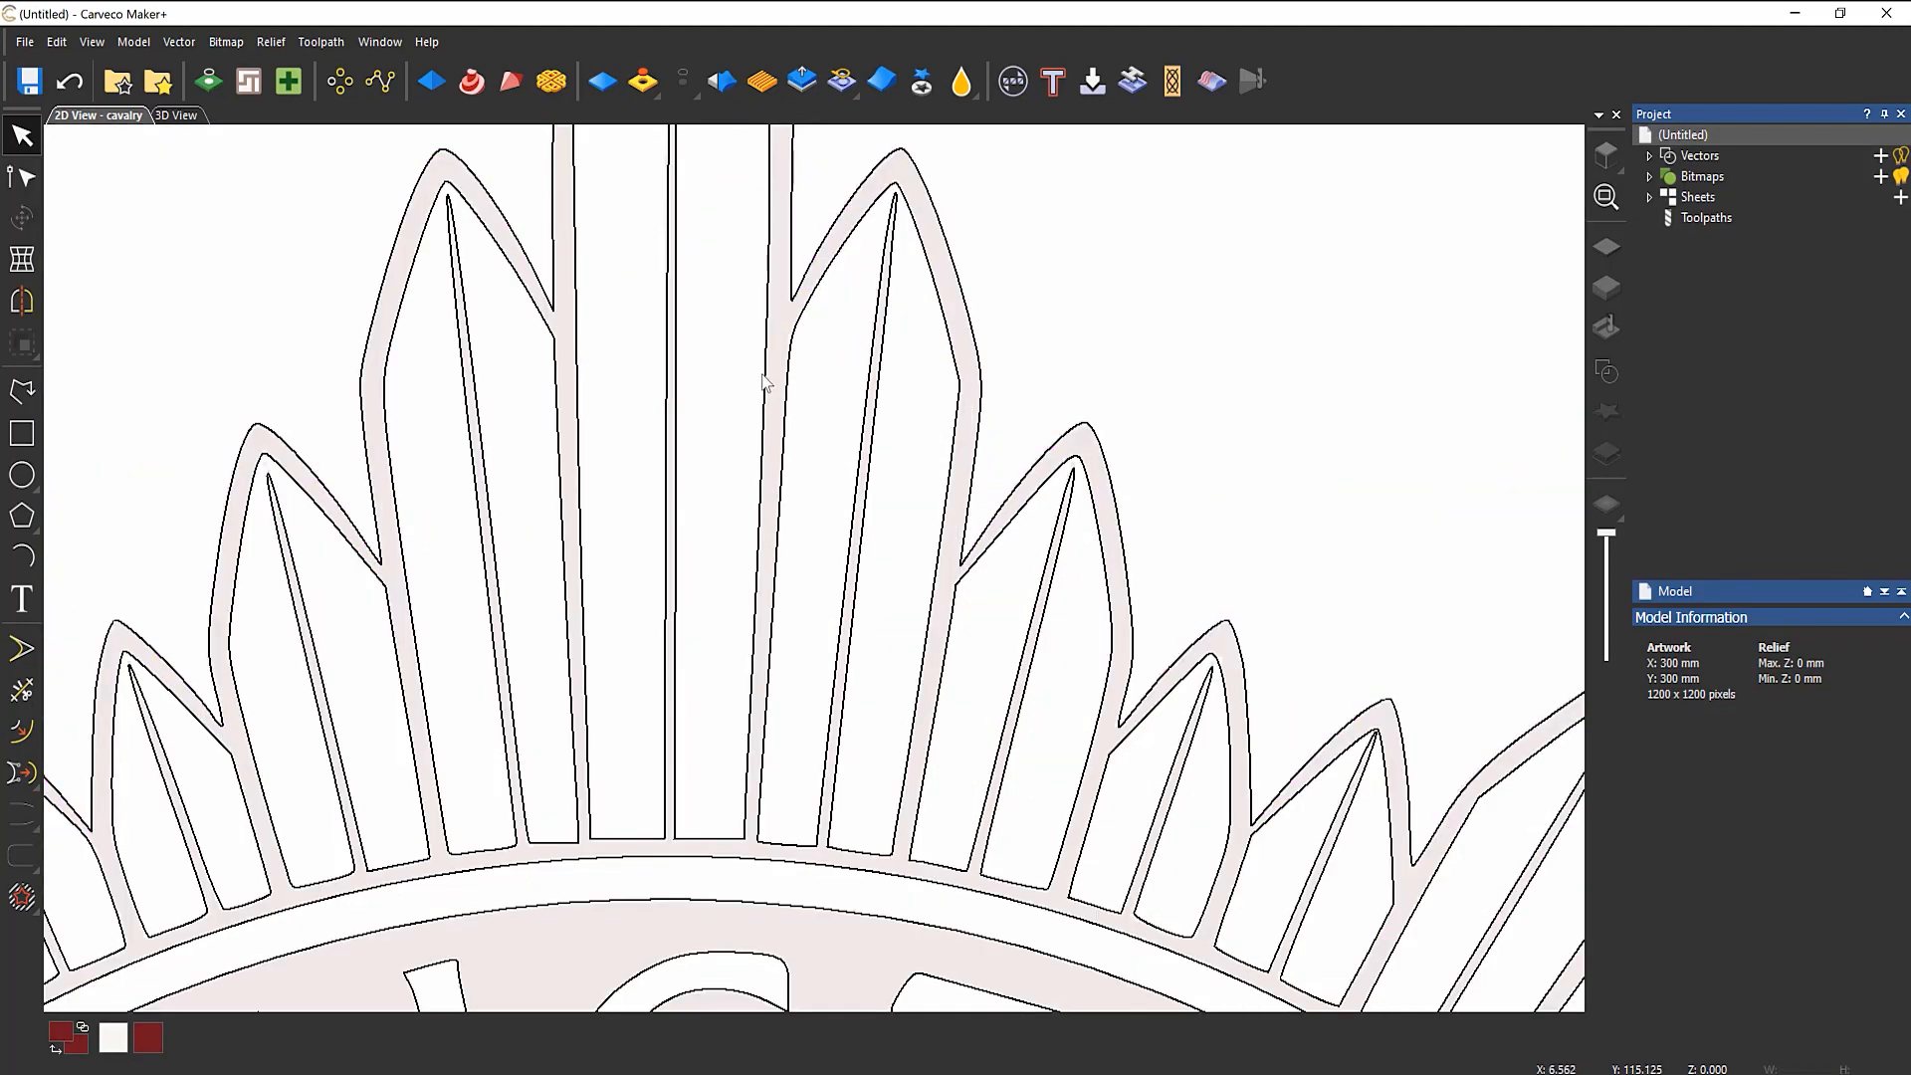
pyautogui.click(768, 388)
pyautogui.scroll(-5, 714, 519)
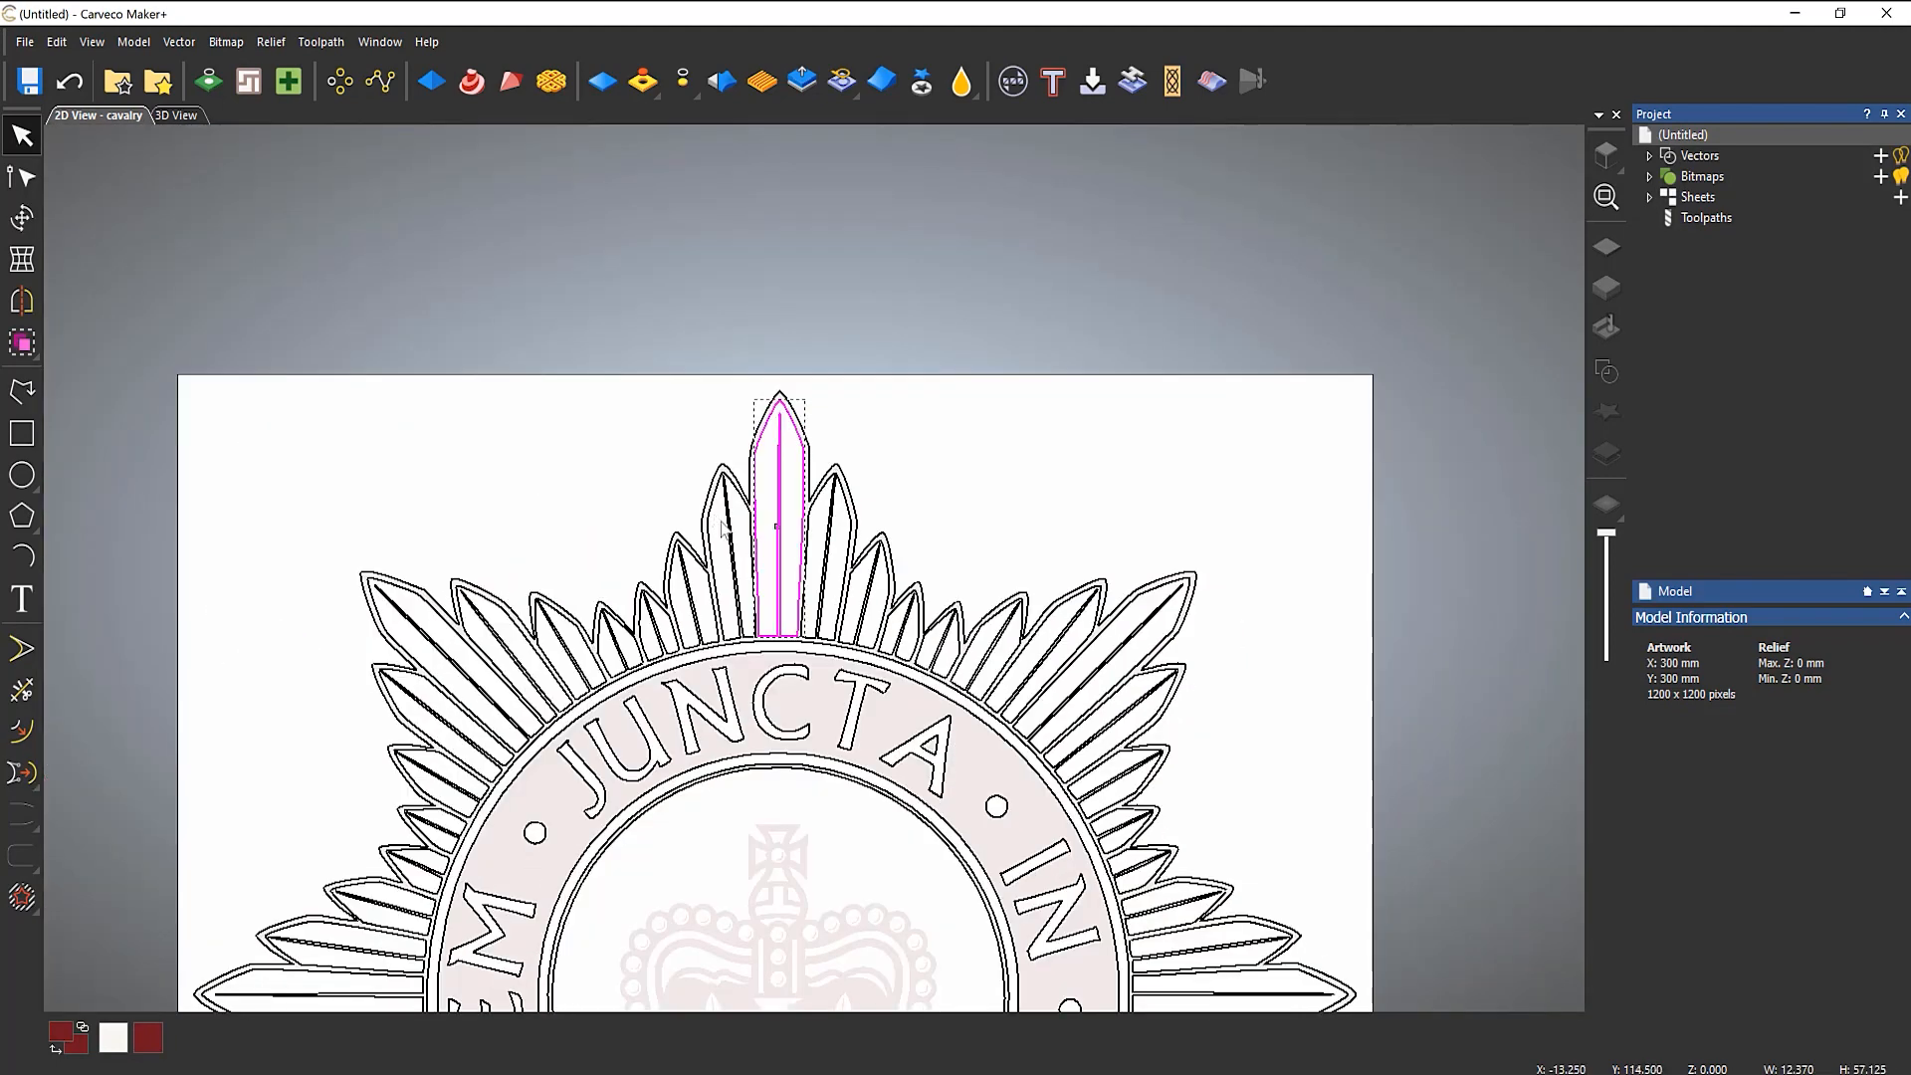
pyautogui.click(1034, 485)
pyautogui.scroll(-5, 910, 553)
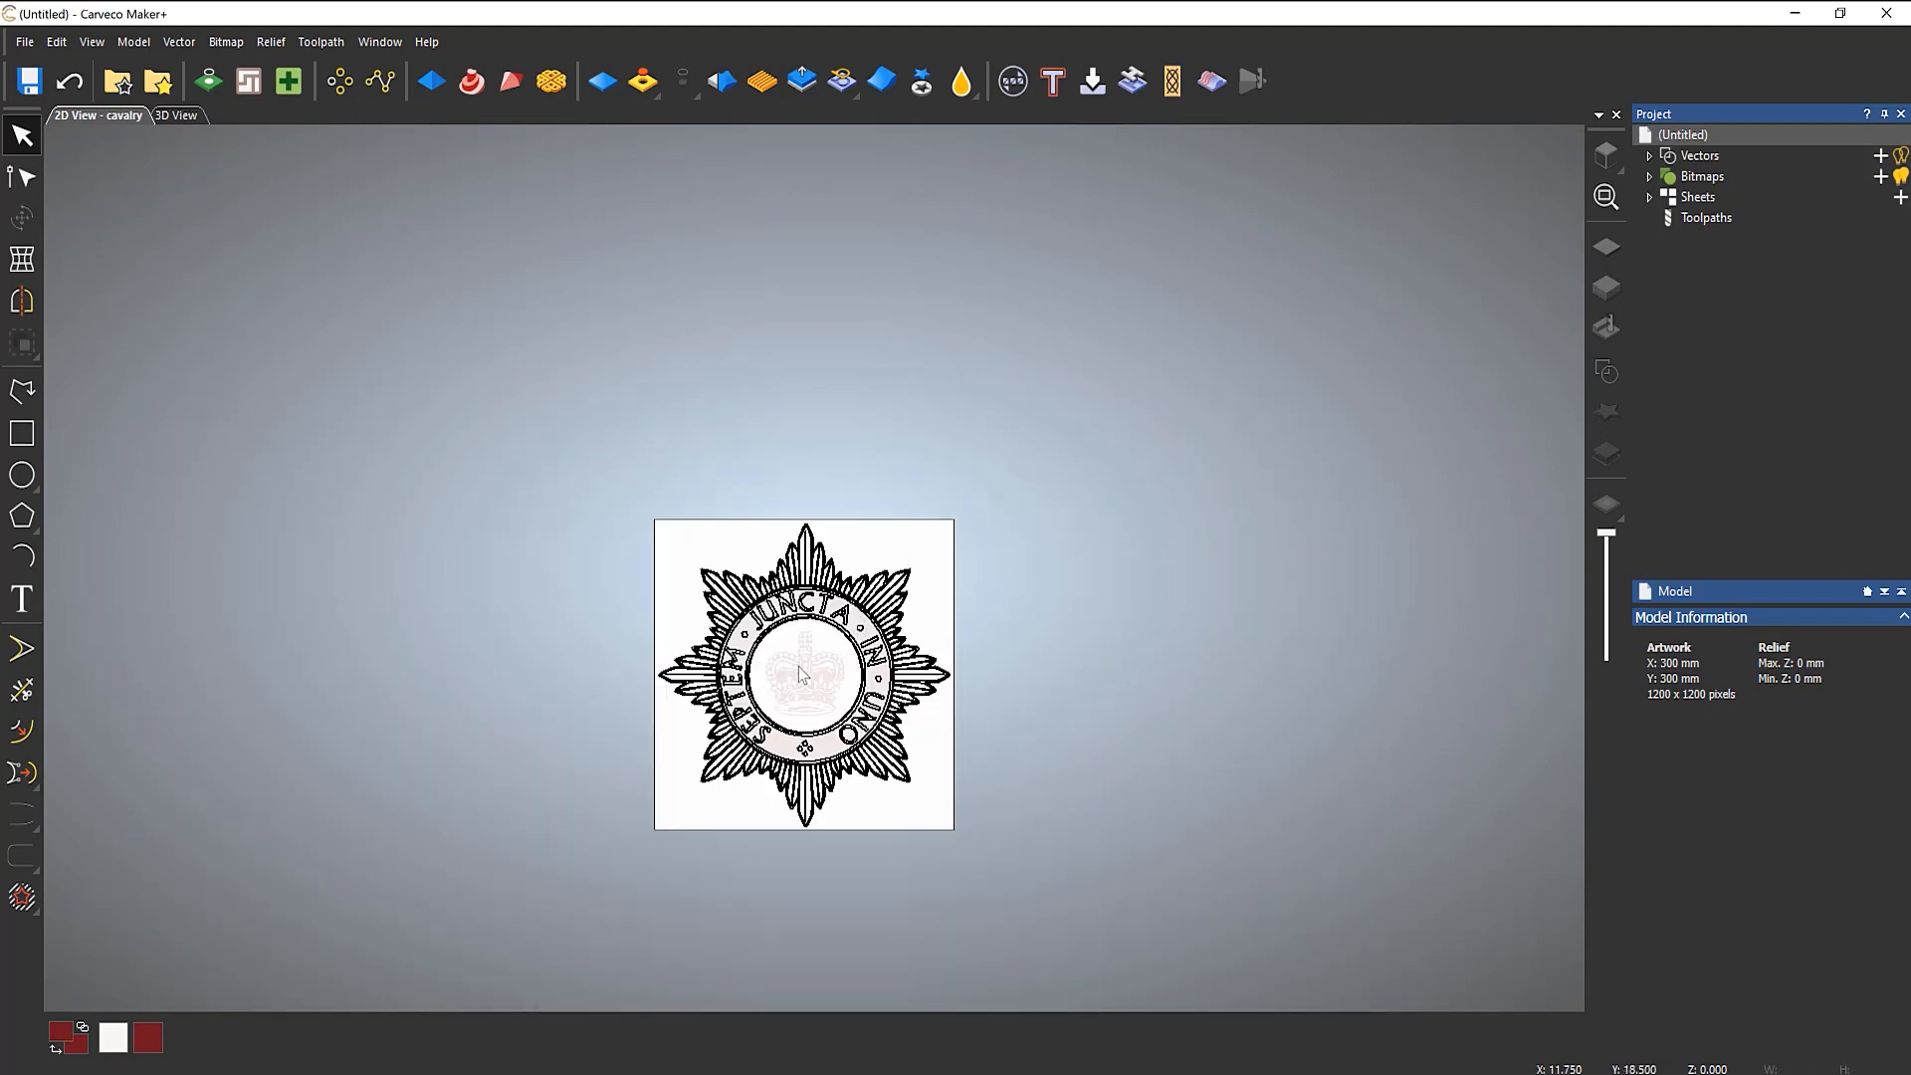
# Step: Select the ray vectors across the upper part of the star, between its two upper diagonal points
pyautogui.scroll(3, 801, 675)
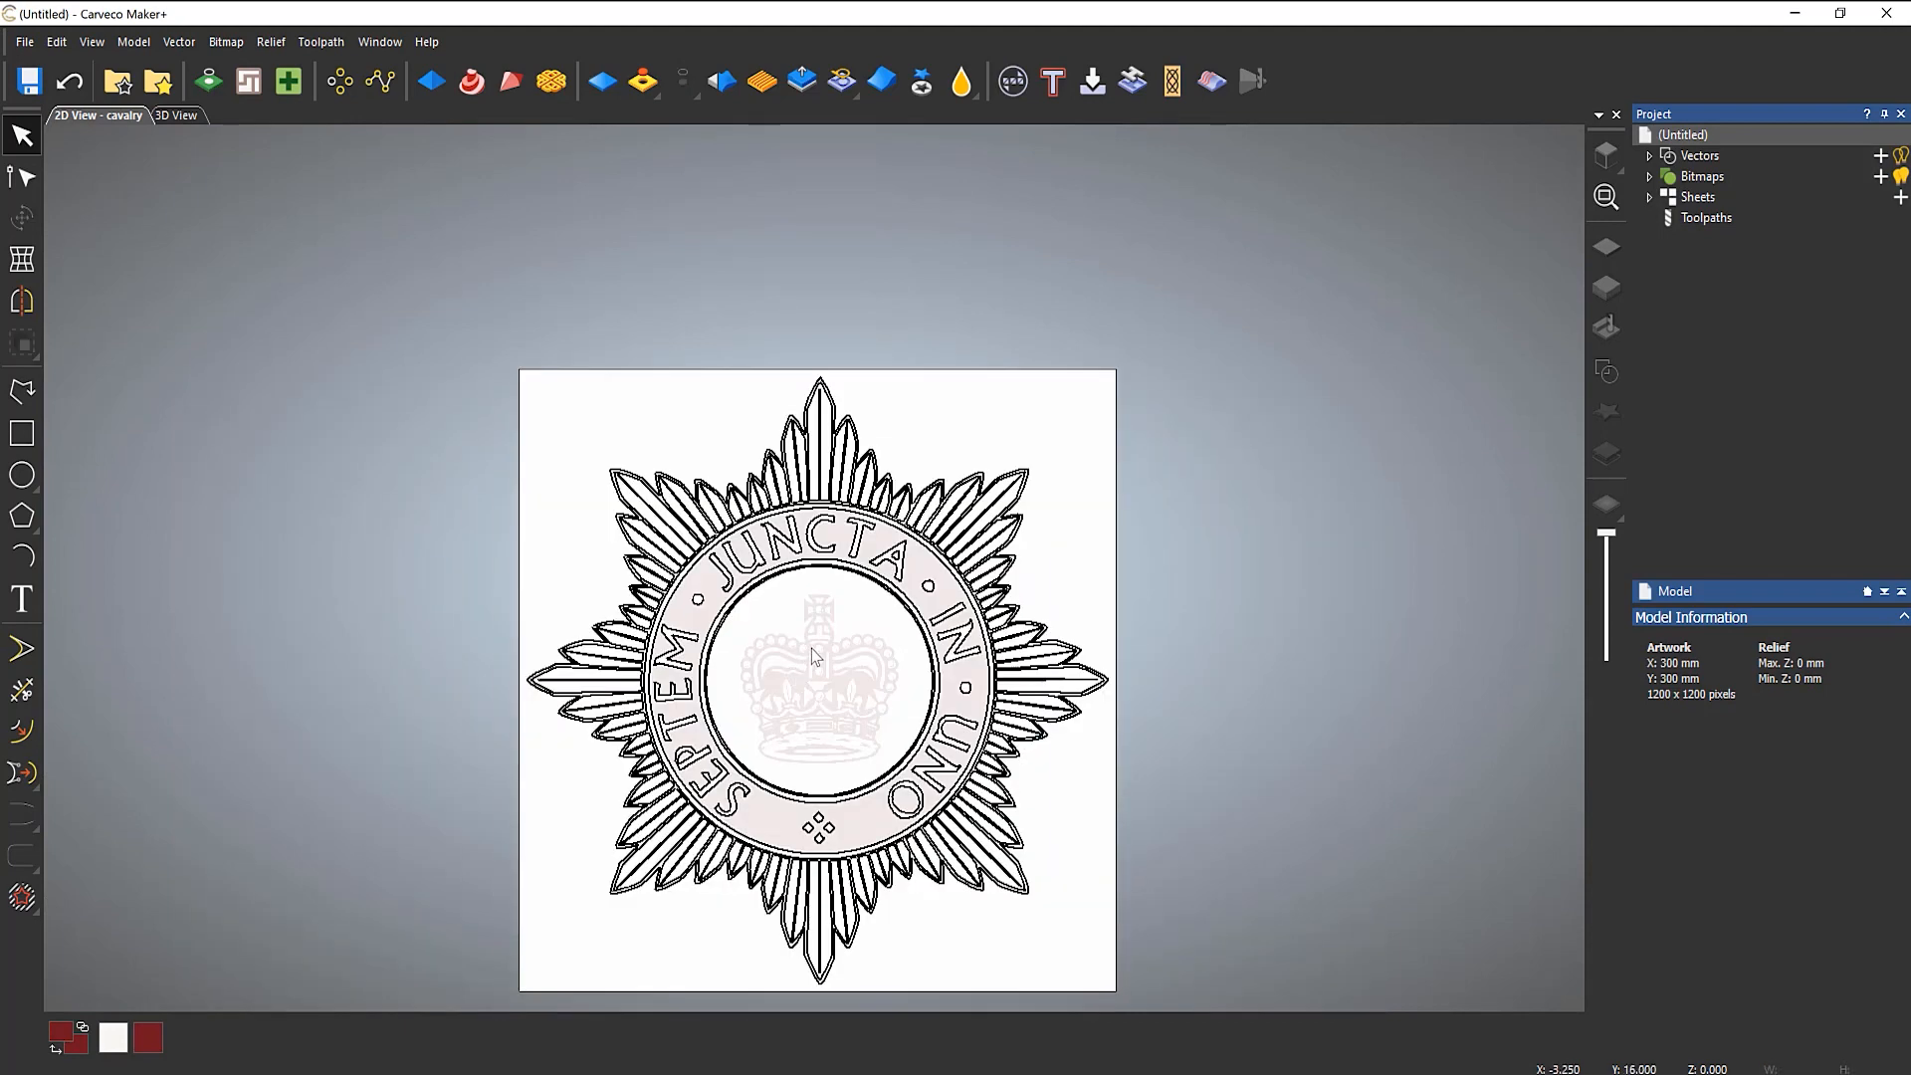
pyautogui.moveTo(1096, 534); pyautogui.dragTo(1075, 490, button='middle')
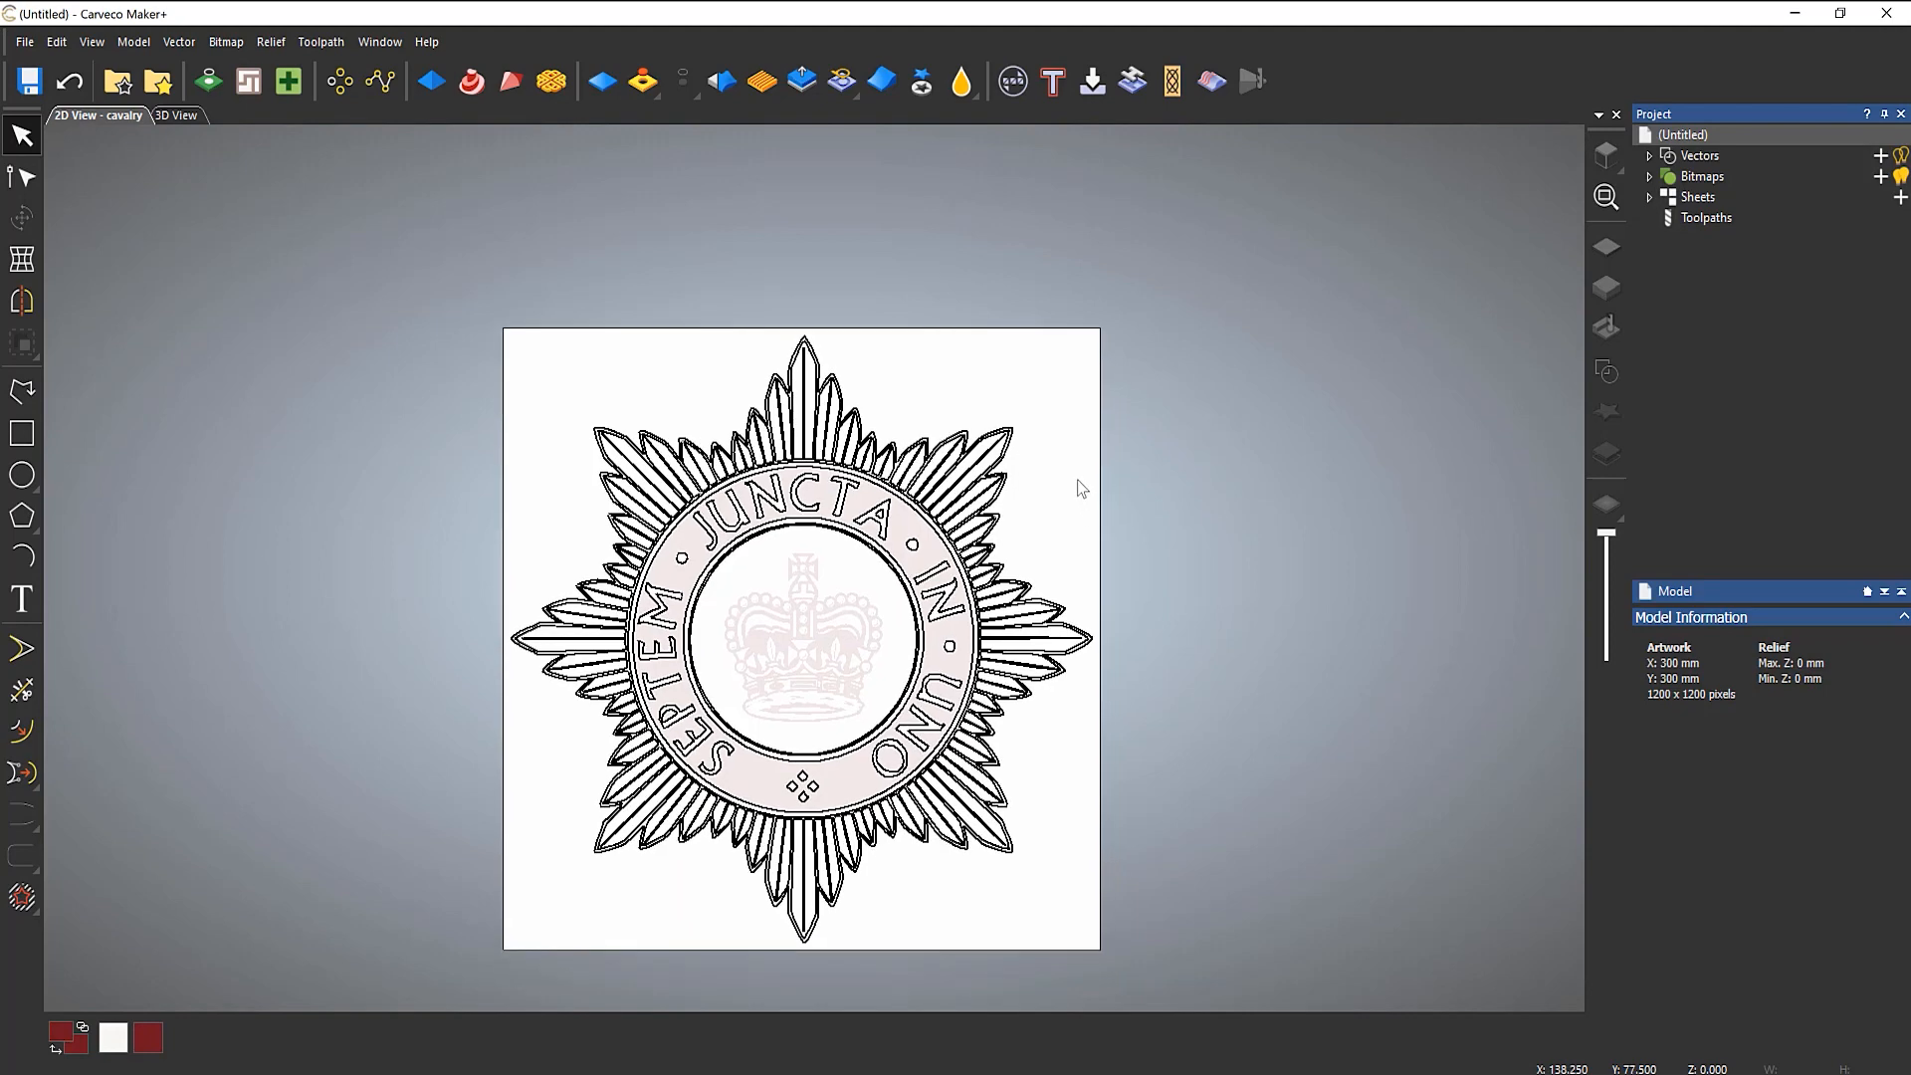
pyautogui.scroll(3, 826, 557)
pyautogui.moveTo(823, 575); pyautogui.dragTo(819, 637, button='middle')
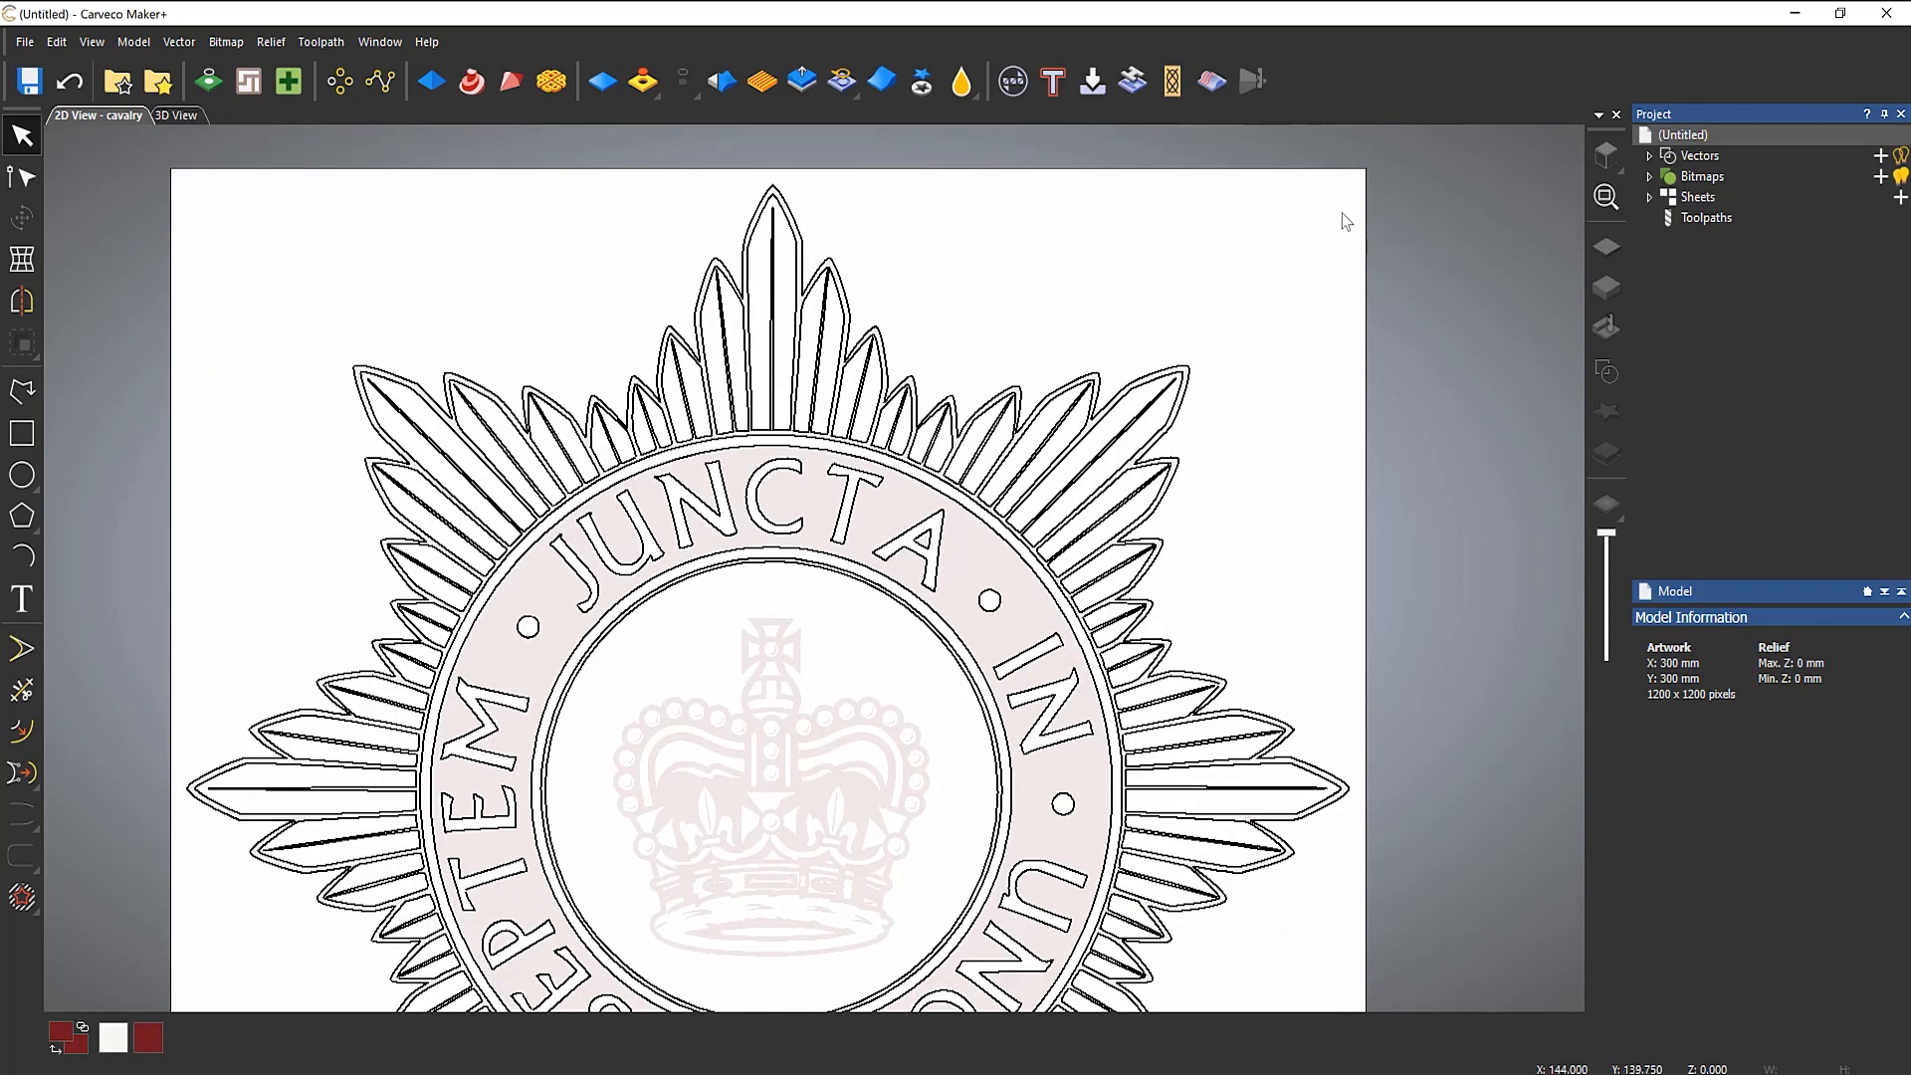
pyautogui.moveTo(1342, 206); pyautogui.dragTo(309, 423)
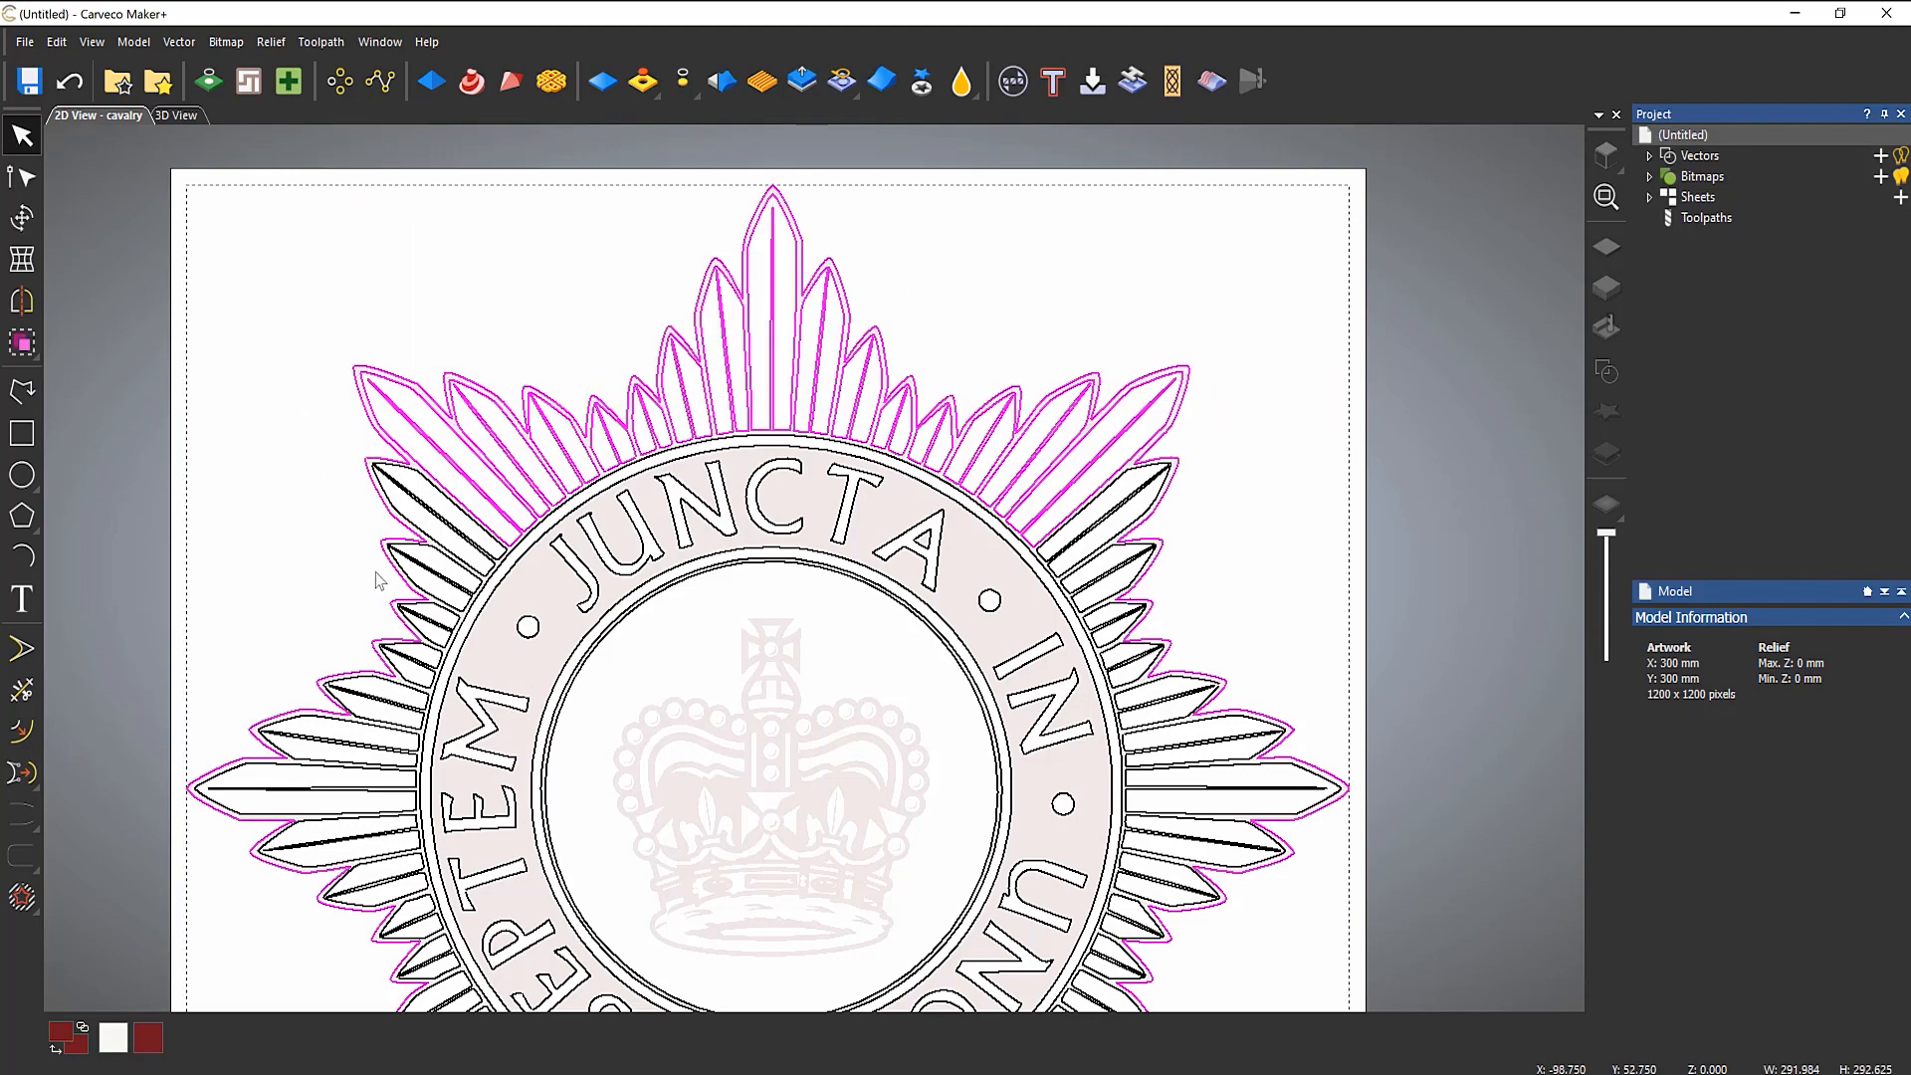
# Step: Add the rays down the left side of the star to the selection, one after another
pyautogui.keyDown('shift'); pyautogui.click(443, 538); pyautogui.keyUp('shift')
pyautogui.keyDown('shift'); pyautogui.click(441, 582); pyautogui.keyUp('shift')
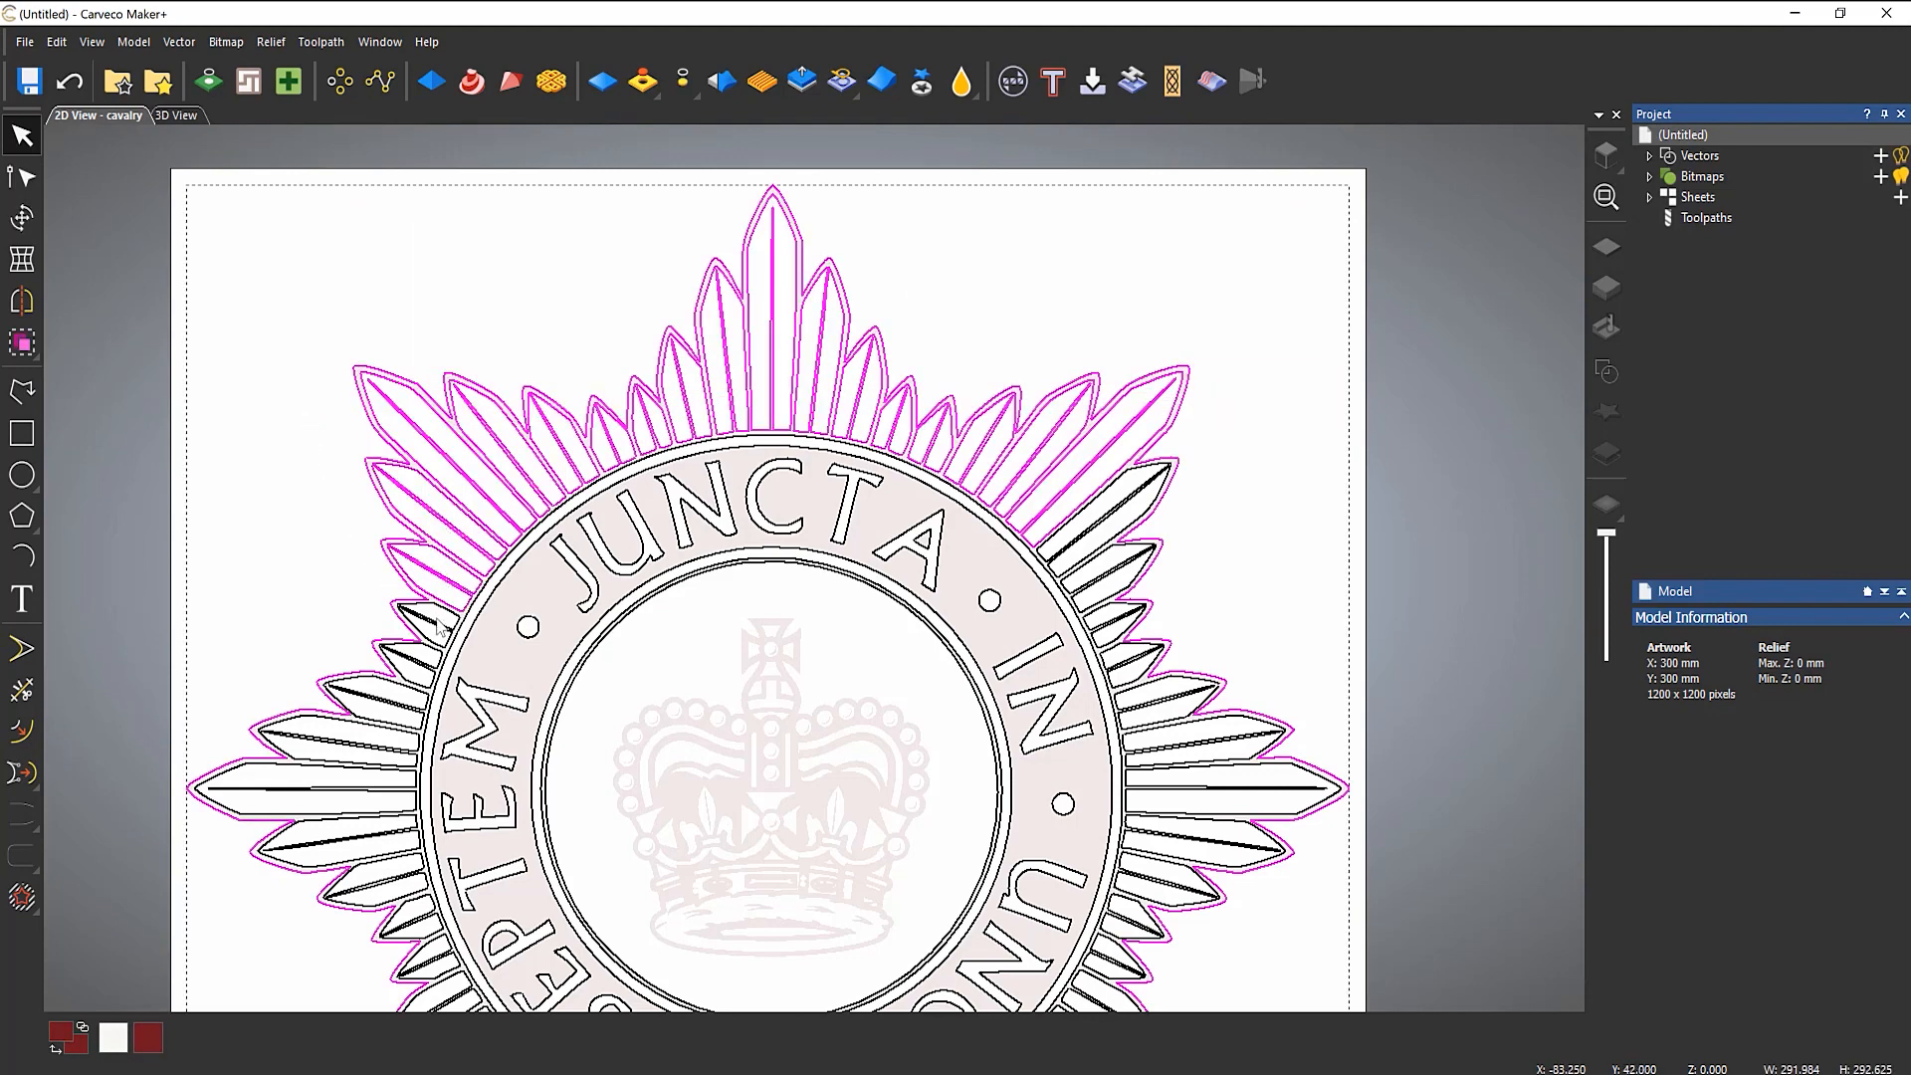
pyautogui.keyDown('shift'); pyautogui.click(440, 625); pyautogui.keyUp('shift')
pyautogui.keyDown('shift'); pyautogui.click(424, 665); pyautogui.keyUp('shift')
pyautogui.keyDown('shift'); pyautogui.click(408, 704); pyautogui.keyUp('shift')
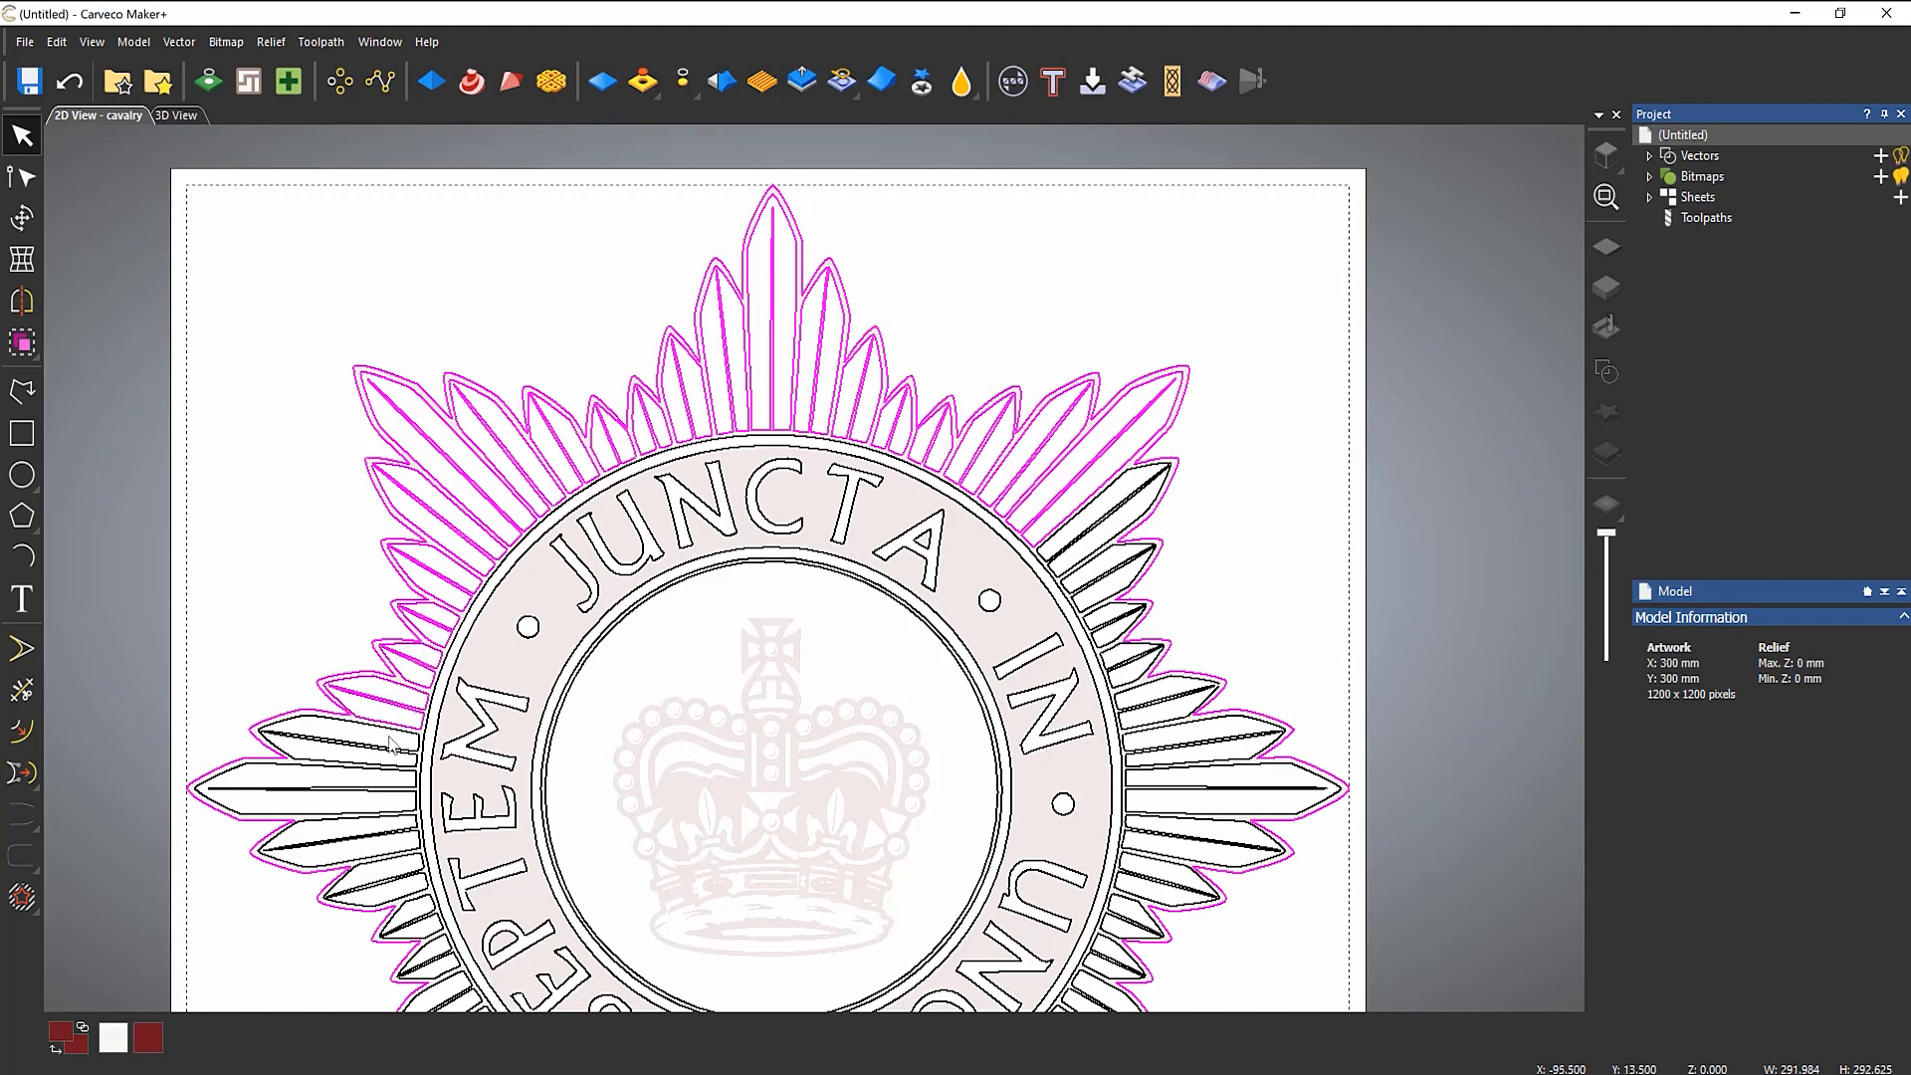
pyautogui.keyDown('shift'); pyautogui.click(393, 746); pyautogui.keyUp('shift')
pyautogui.keyDown('shift'); pyautogui.click(381, 792); pyautogui.keyUp('shift')
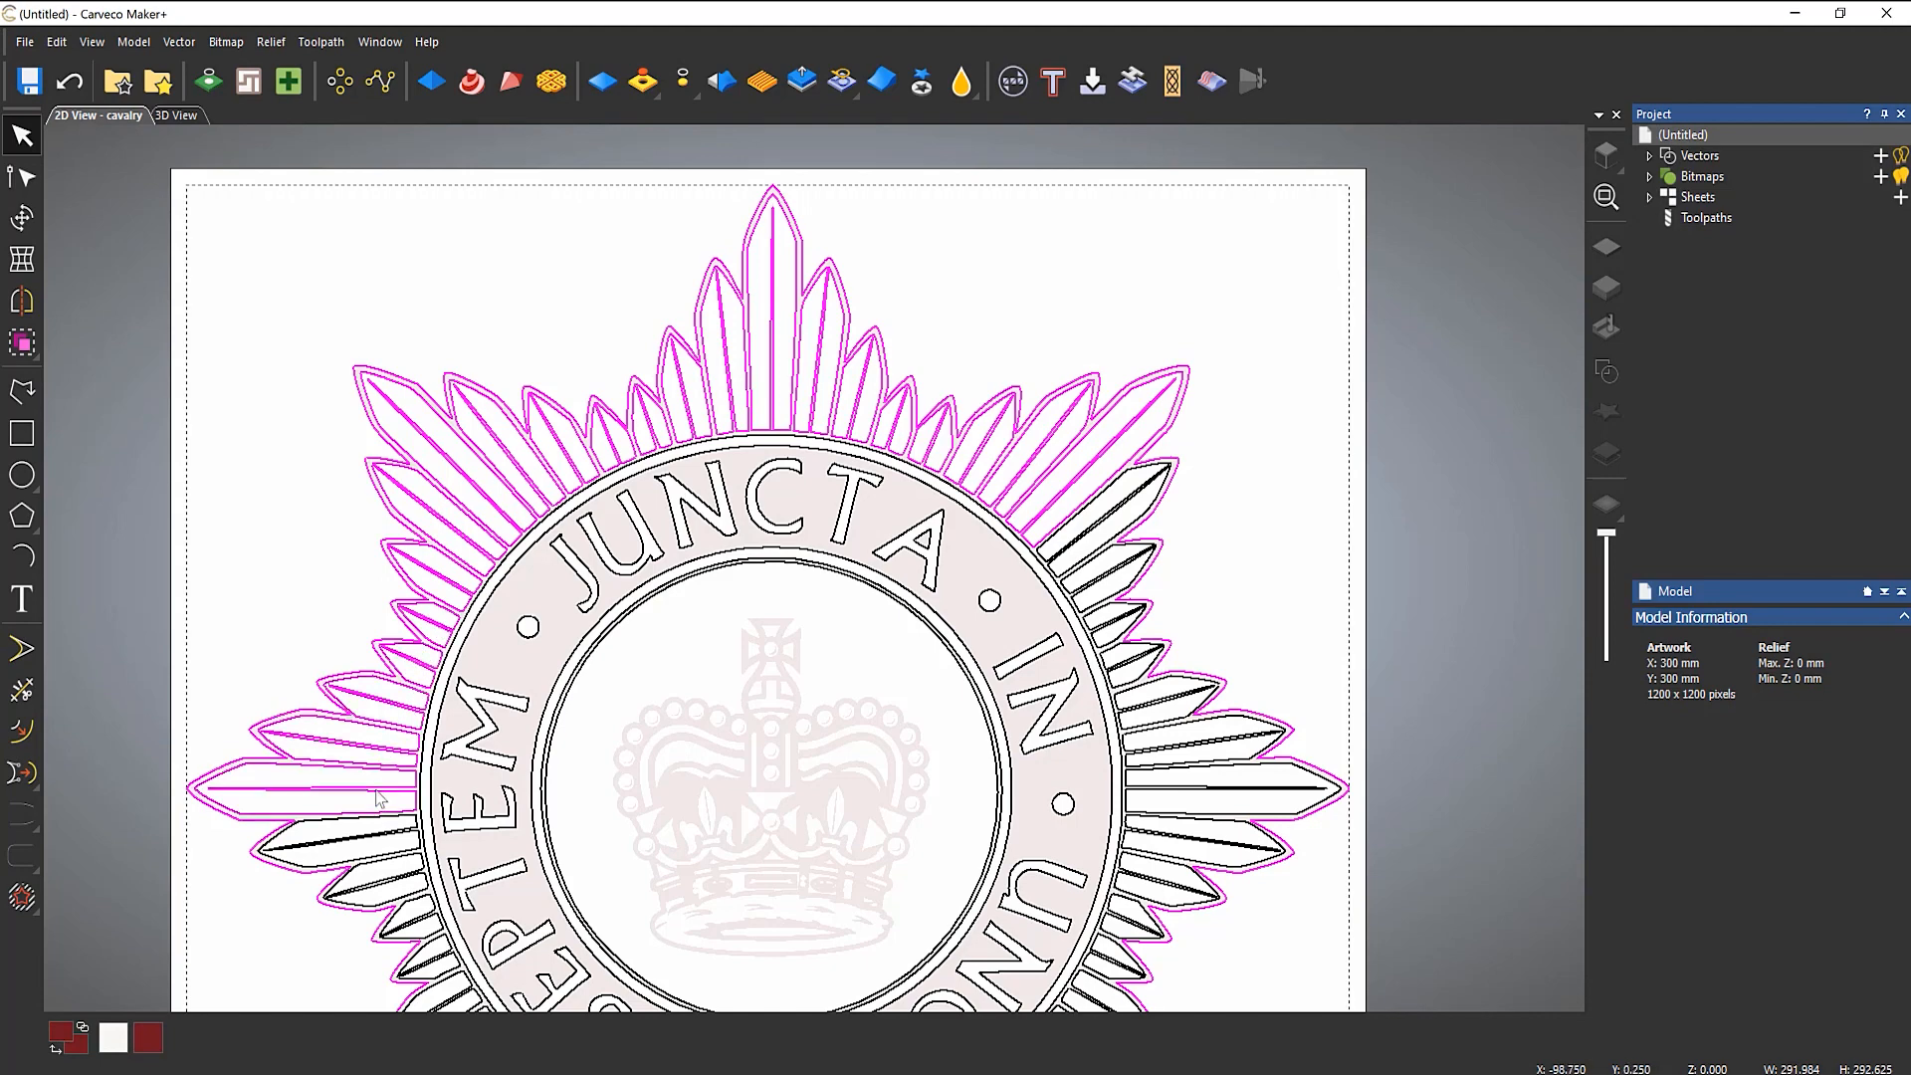
pyautogui.keyDown('shift'); pyautogui.click(396, 851); pyautogui.keyUp('shift')
pyautogui.keyDown('shift'); pyautogui.click(407, 882); pyautogui.keyUp('shift')
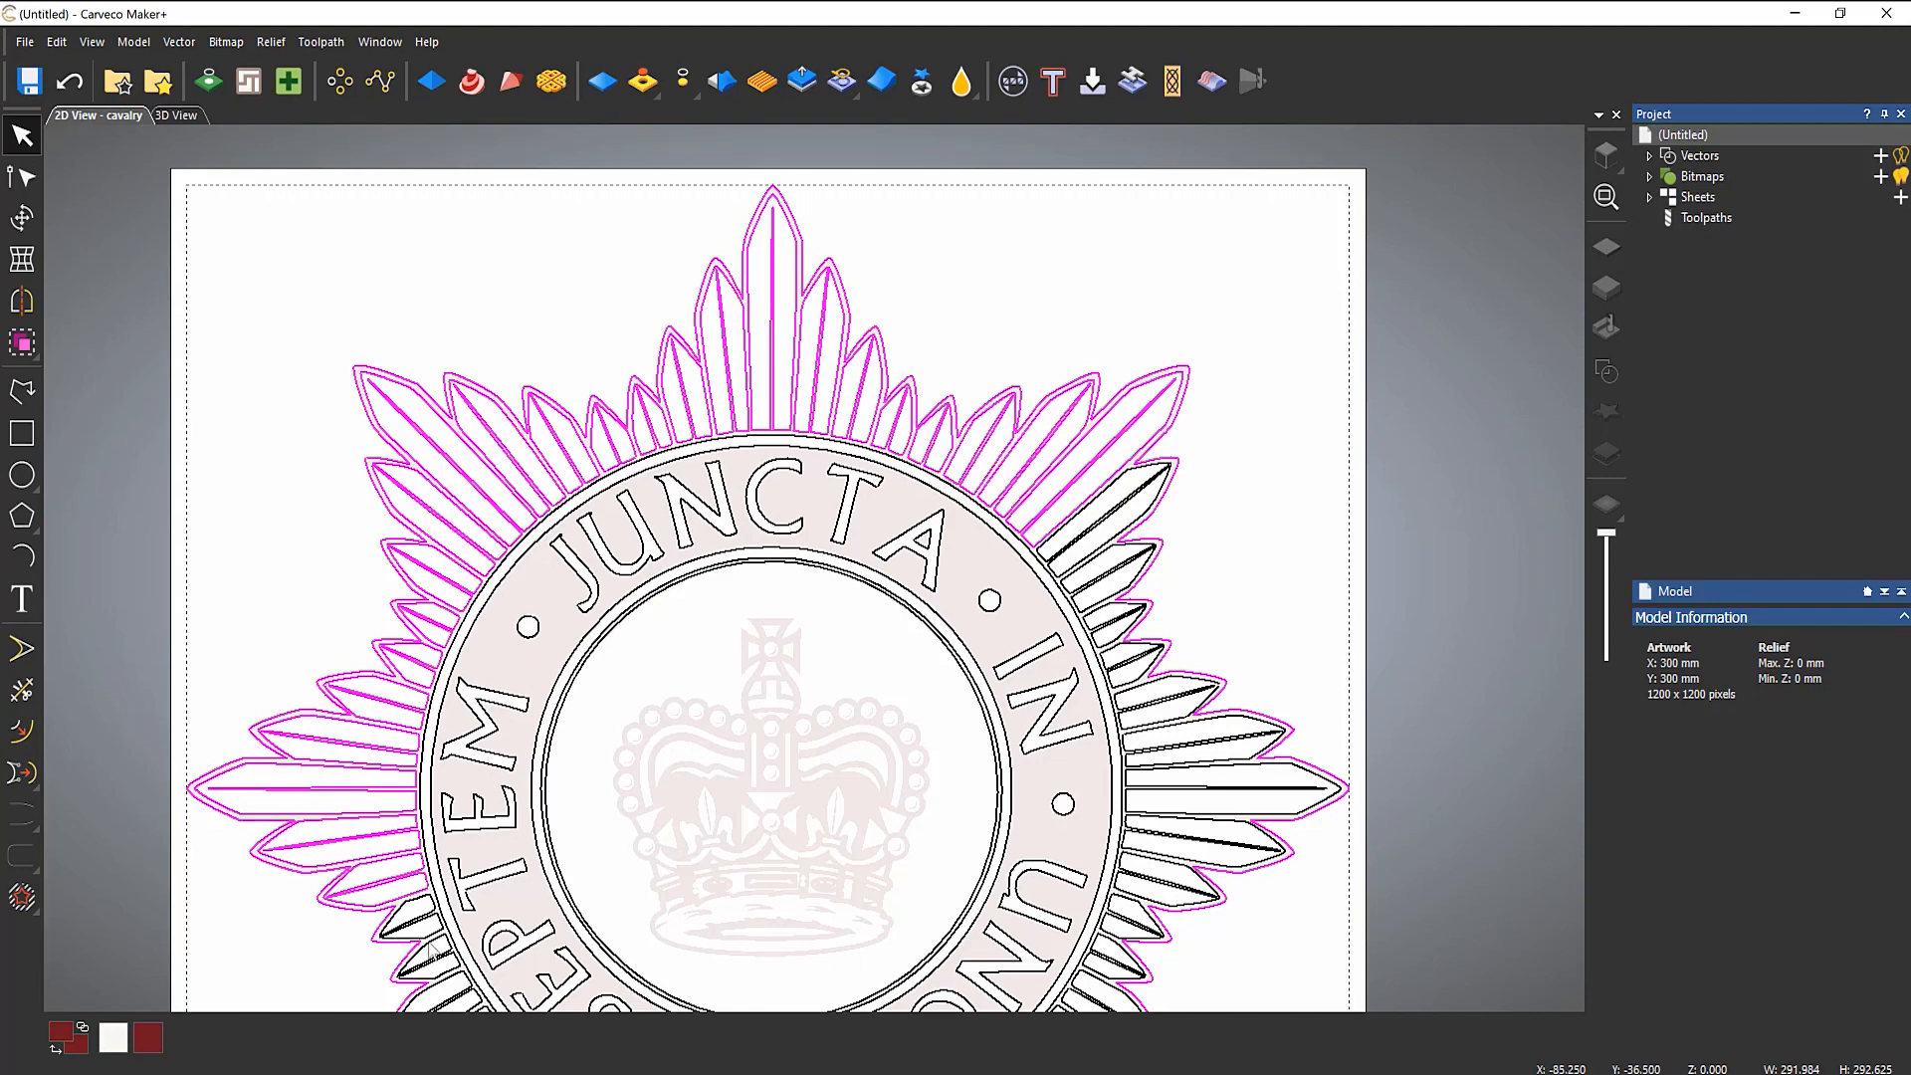
pyautogui.keyDown('shift'); pyautogui.click(438, 930); pyautogui.keyUp('shift')
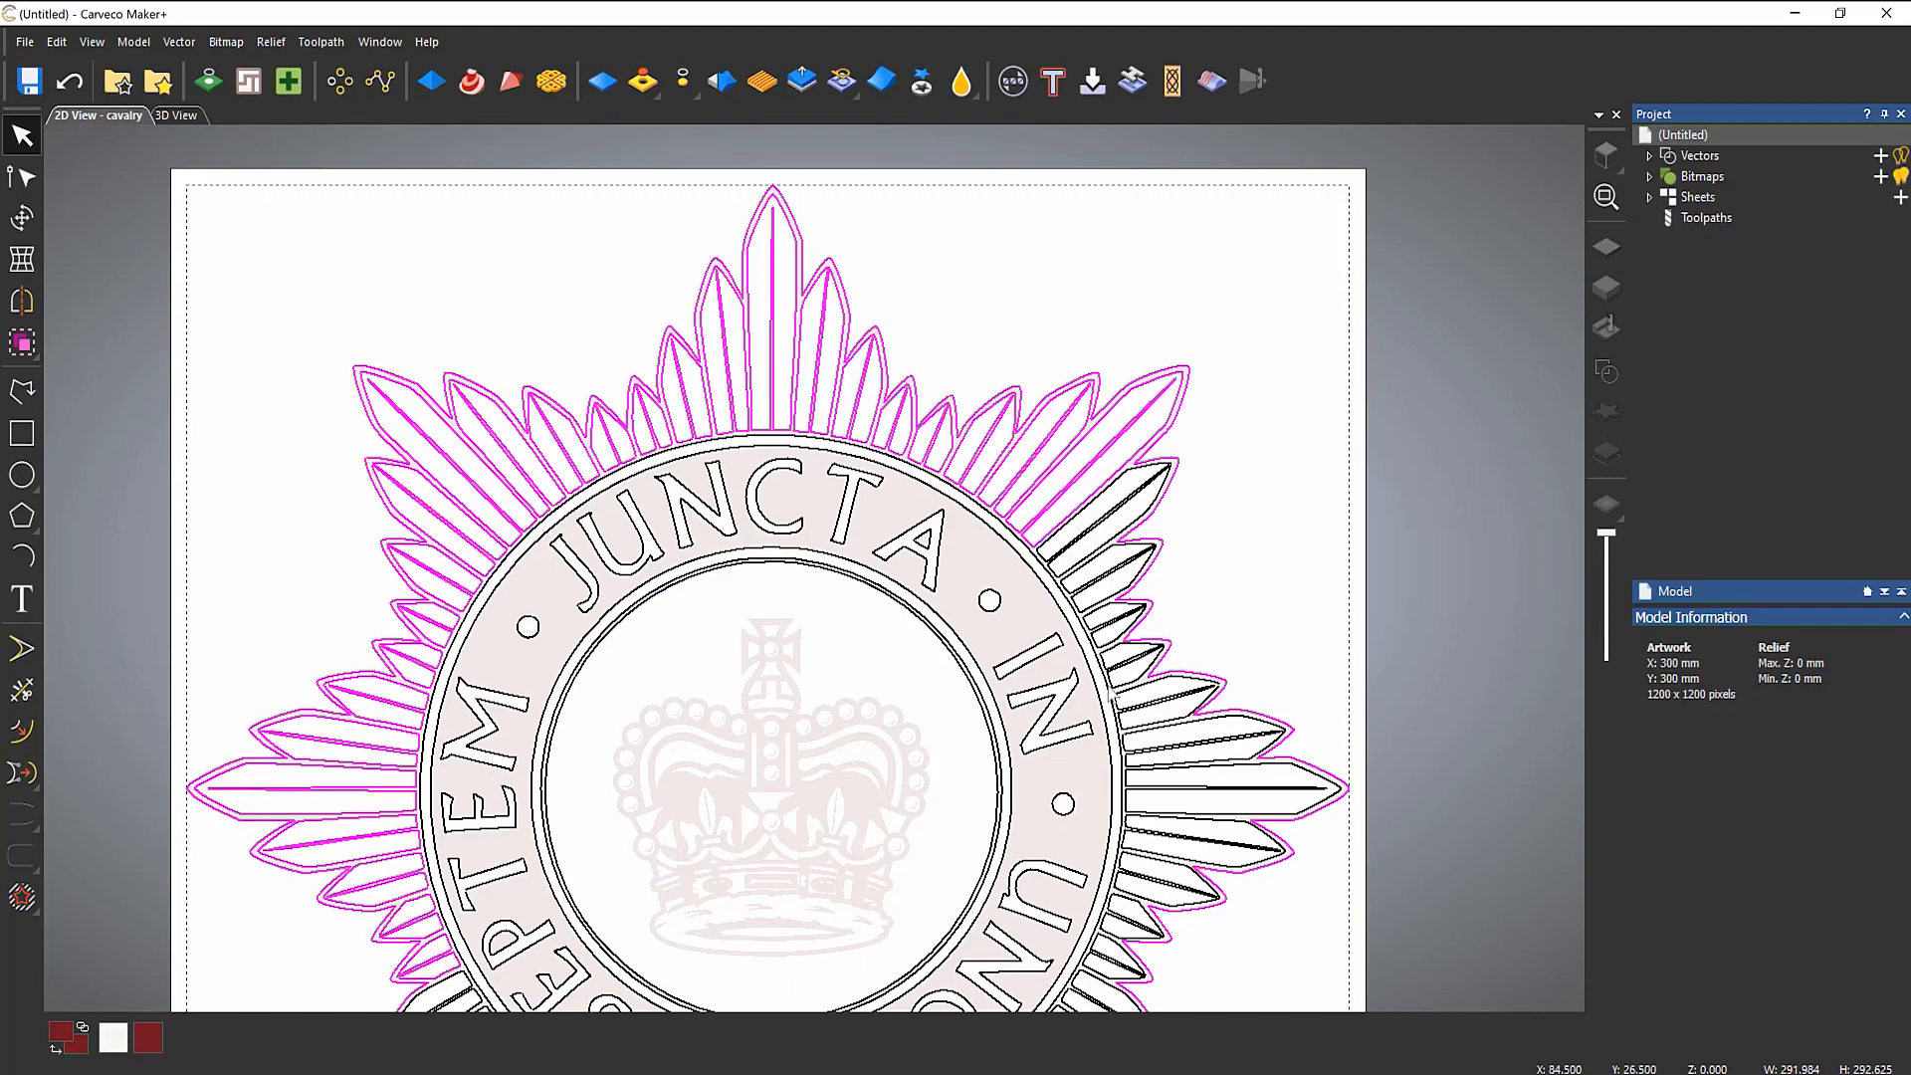
# Step: Add the remaining rays on the star's right side and around its bottom to the selection
pyautogui.keyDown('shift'); pyautogui.click(1097, 534); pyautogui.keyUp('shift')
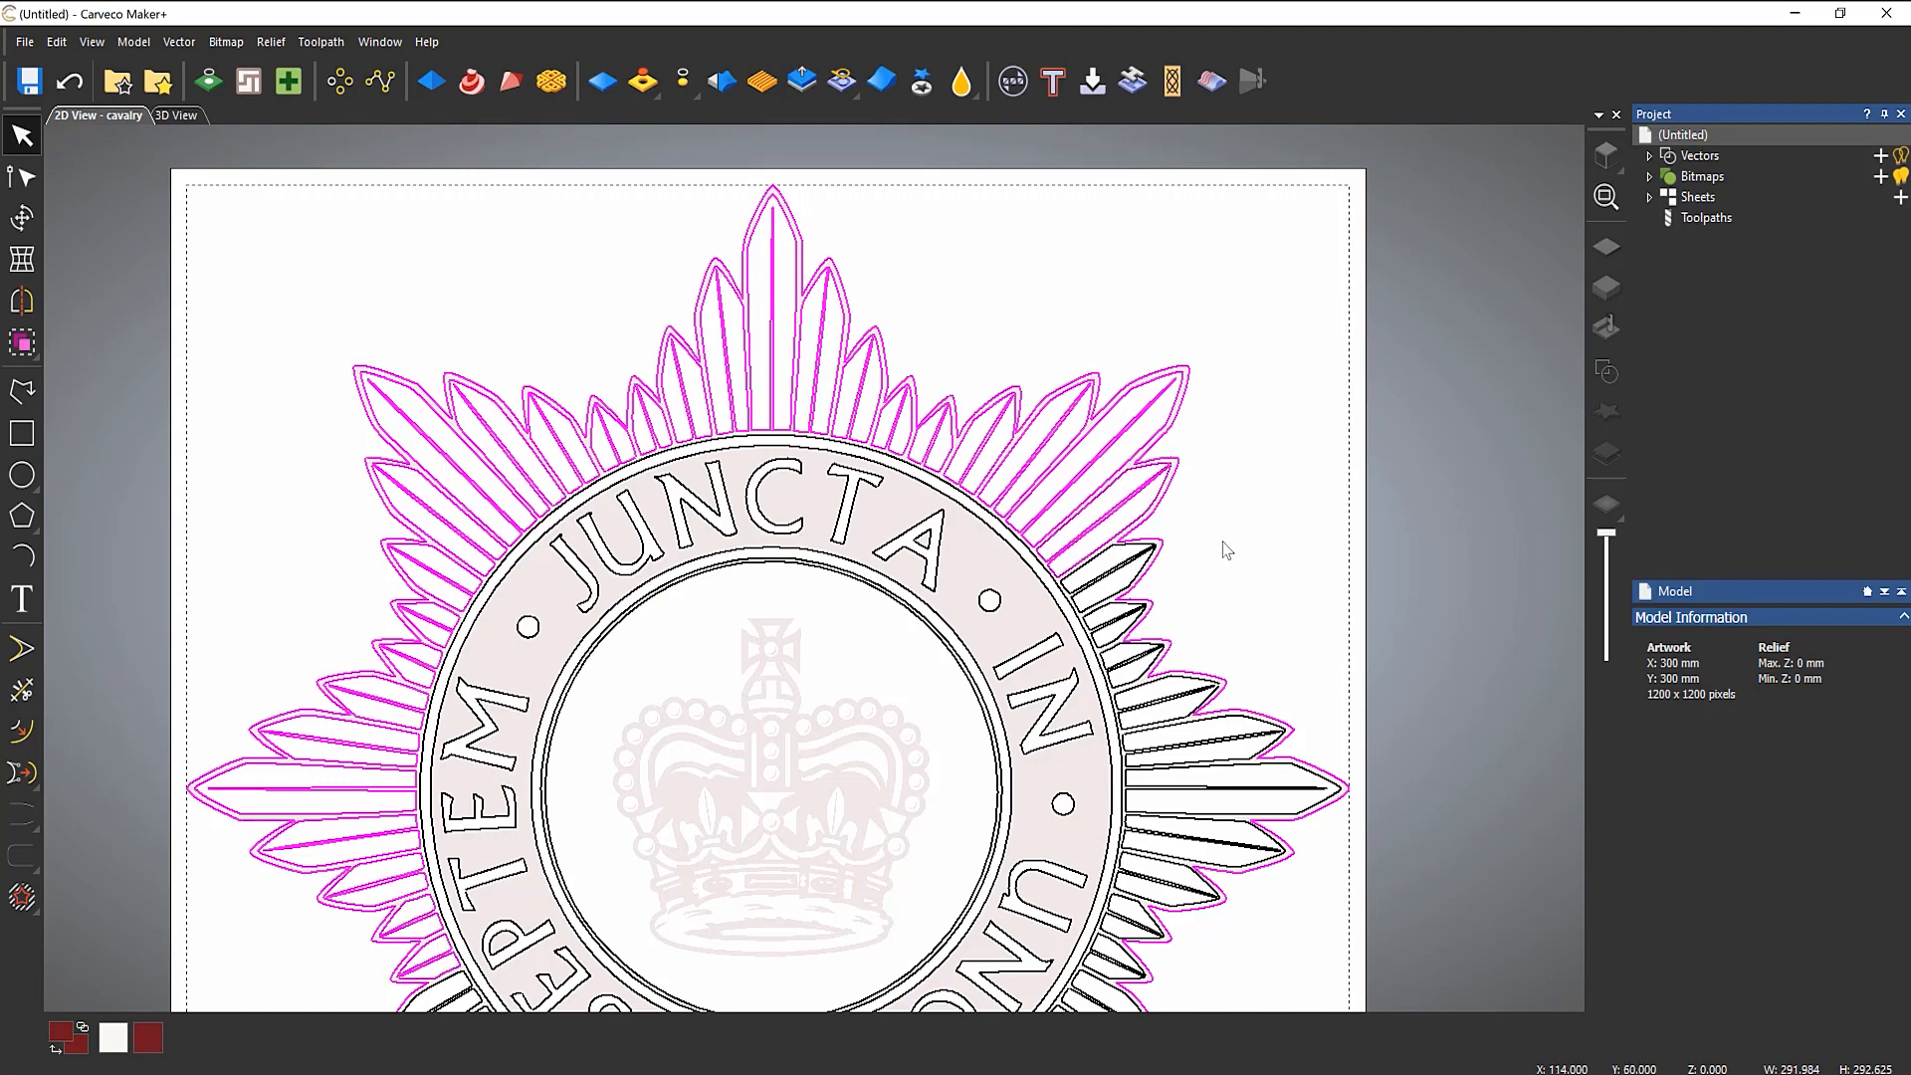
pyautogui.keyDown('shift'); pyautogui.moveTo(1314, 516); pyautogui.dragTo(1136, 1030); pyautogui.keyUp('shift')
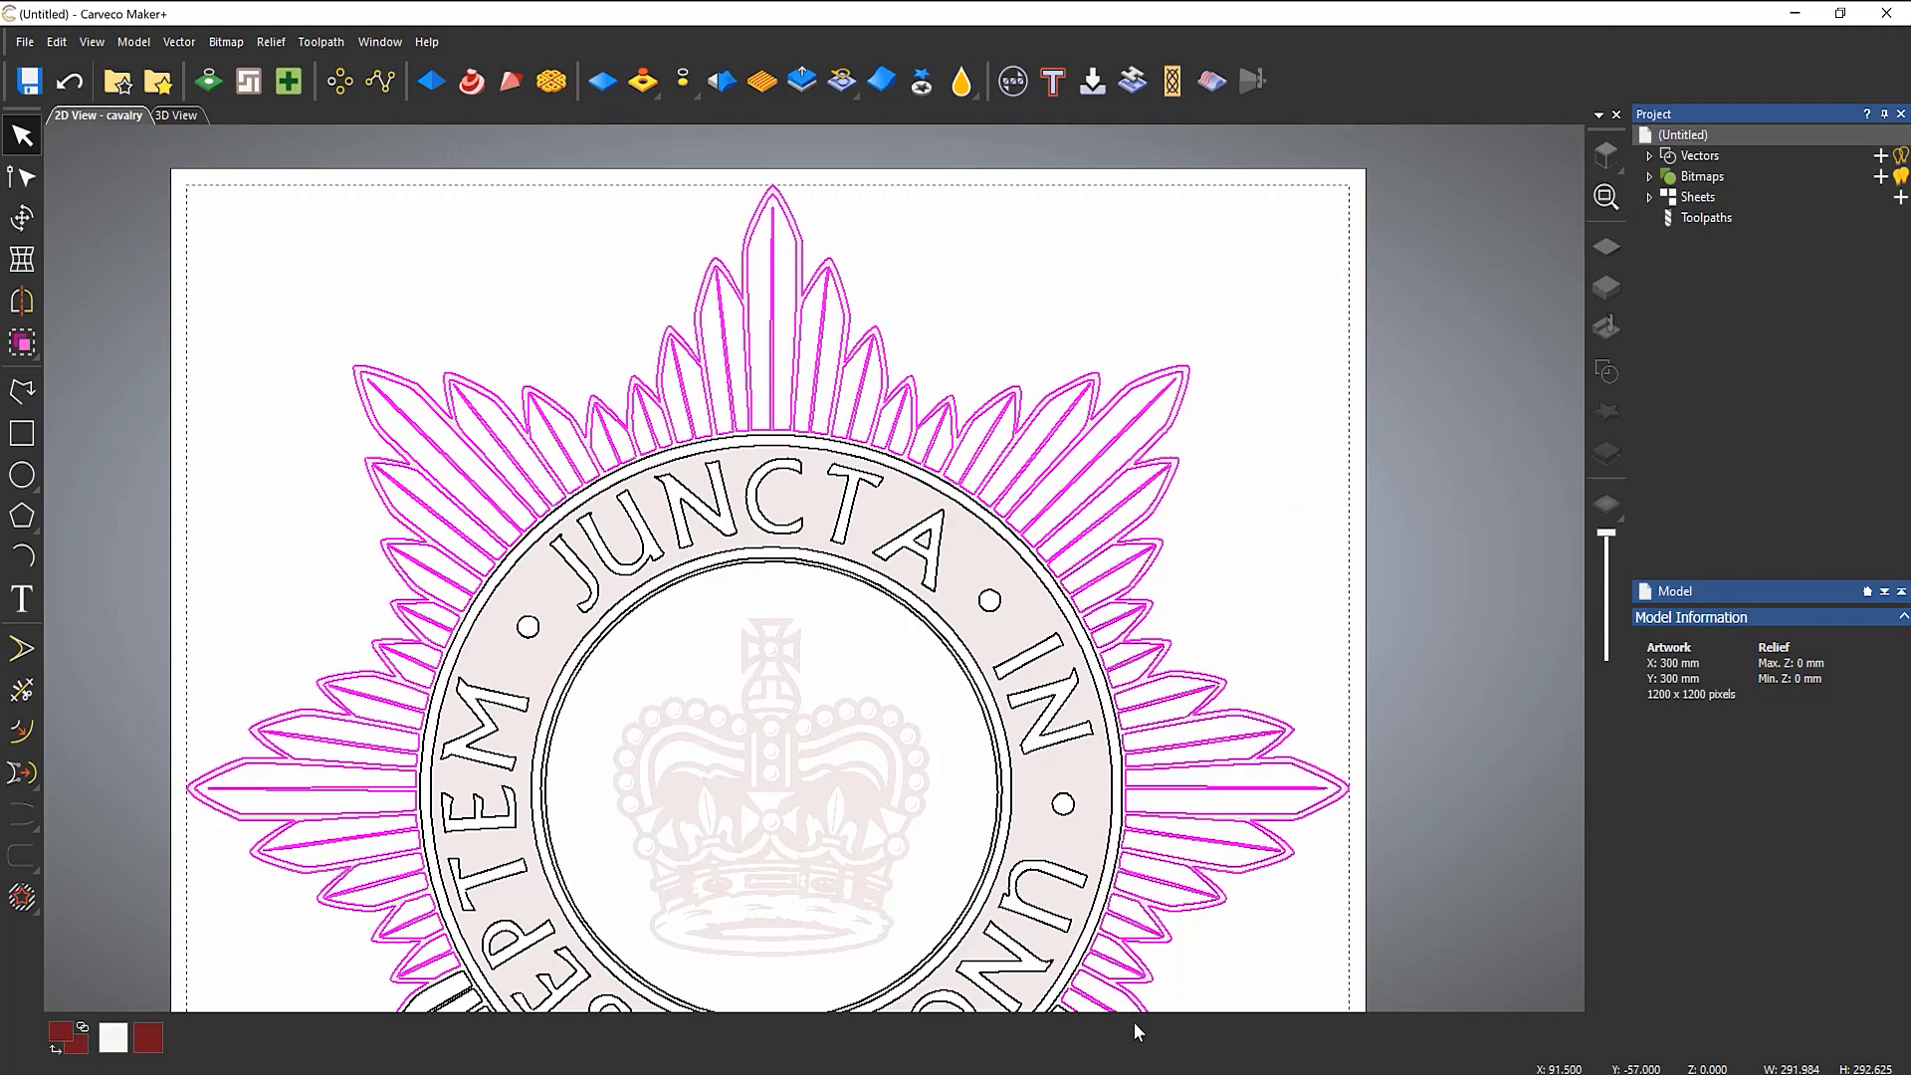
pyautogui.scroll(-5, 840, 785)
pyautogui.scroll(5, 789, 584)
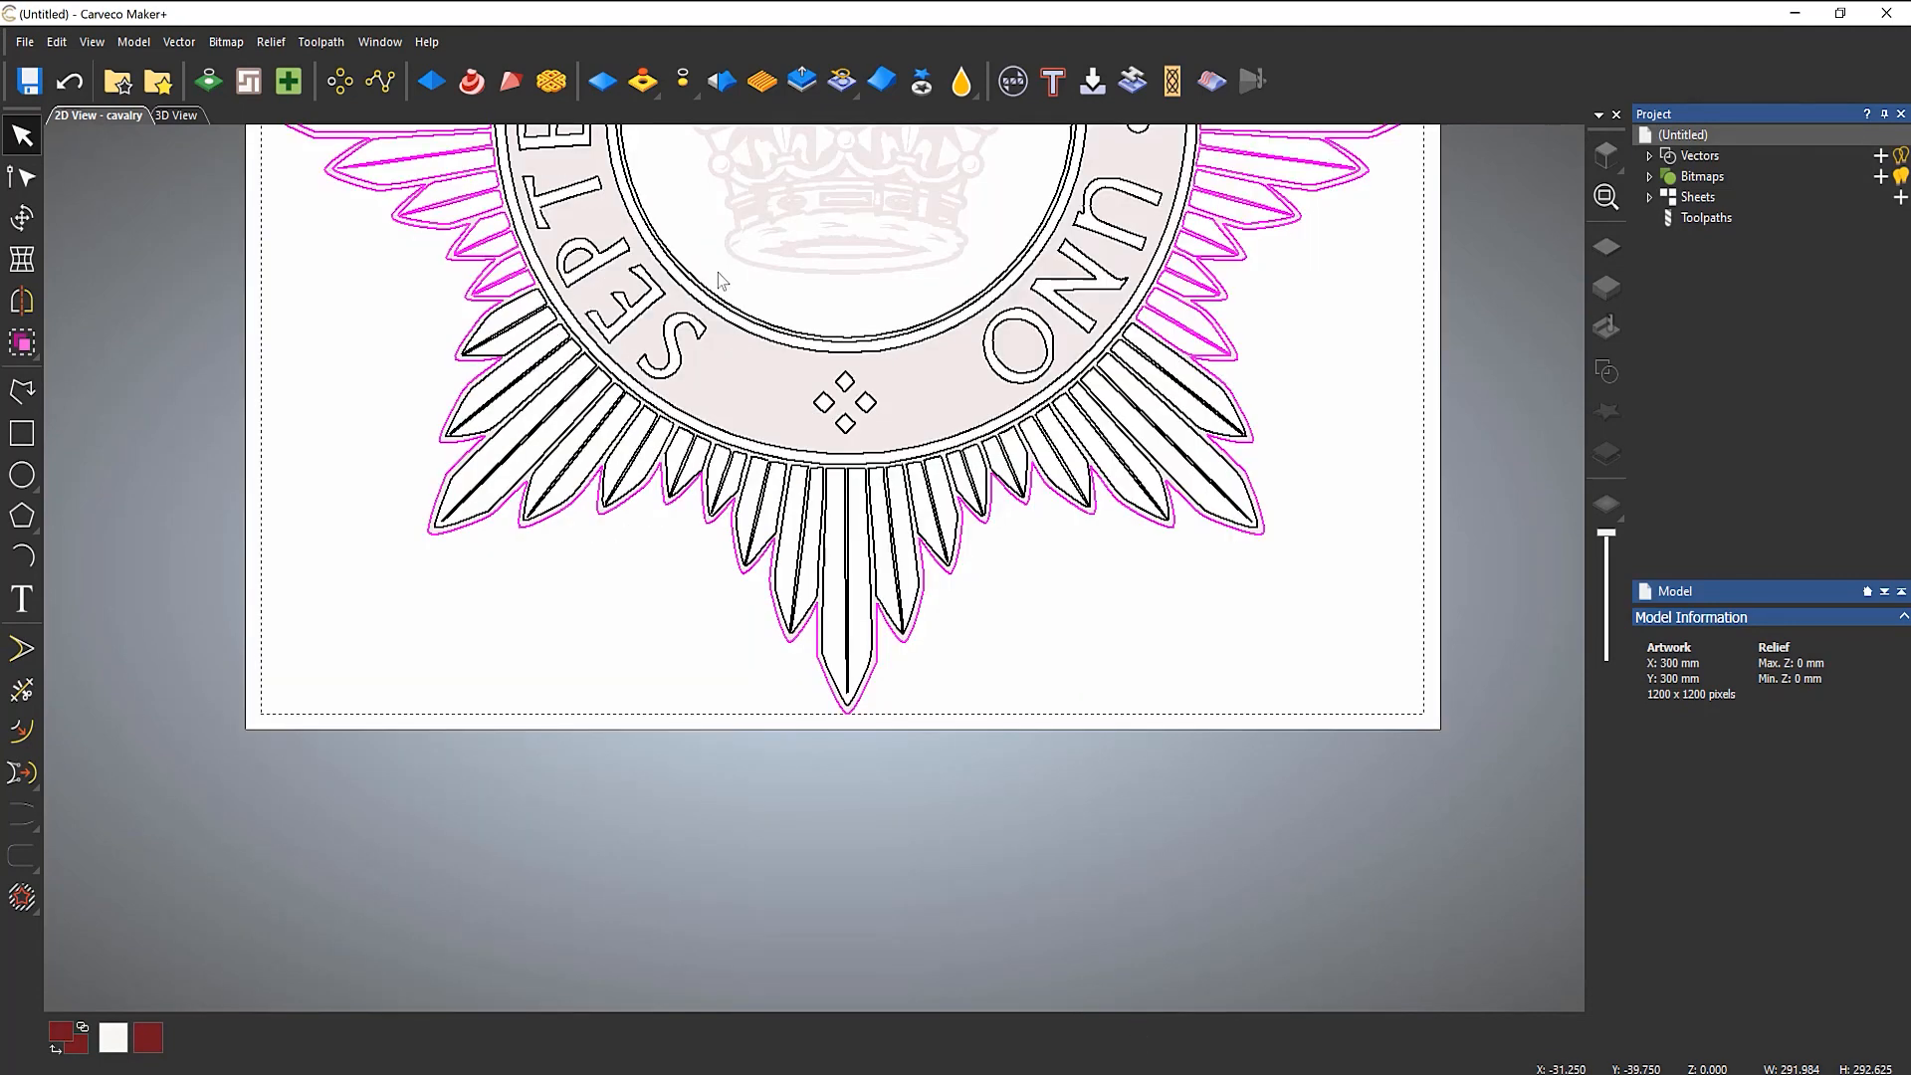
pyautogui.keyDown('shift'); pyautogui.moveTo(1299, 477); pyautogui.dragTo(386, 710); pyautogui.keyUp('shift')
pyautogui.keyDown('shift'); pyautogui.click(514, 331); pyautogui.keyUp('shift')
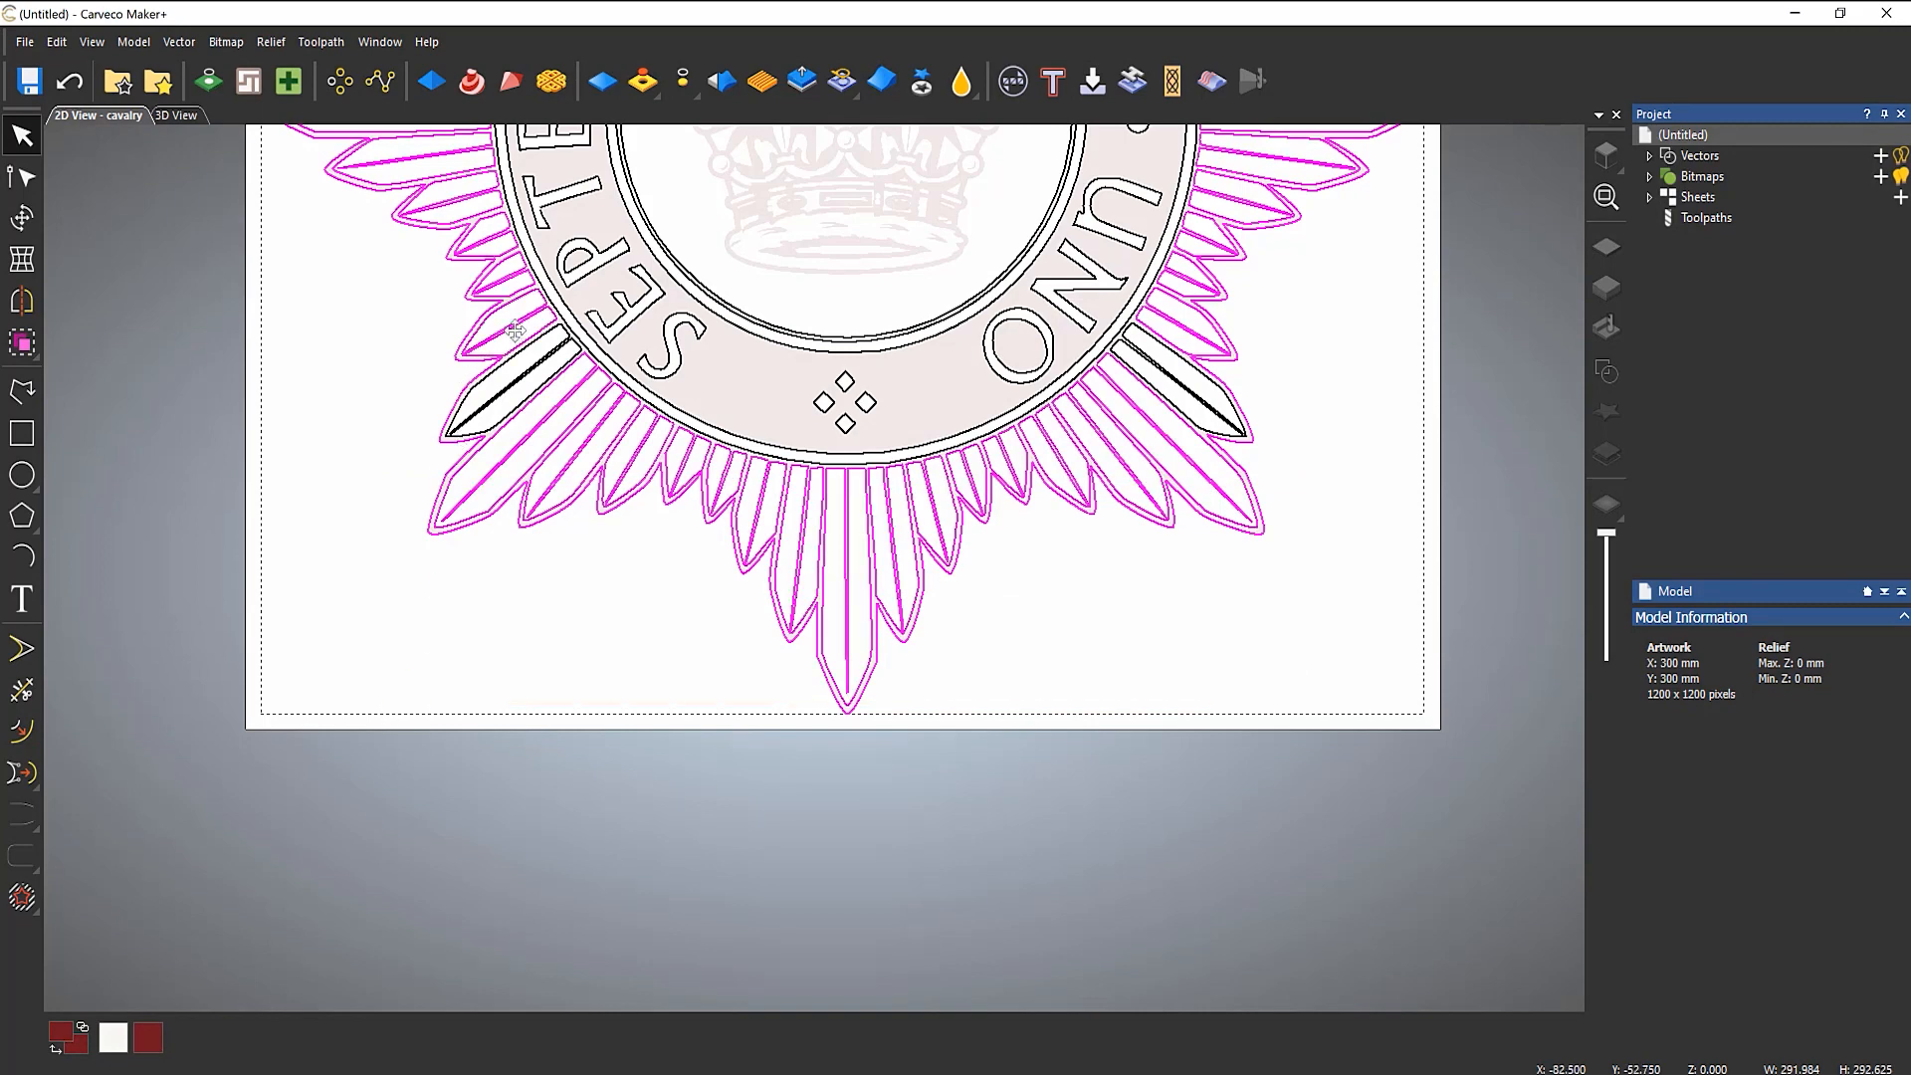
pyautogui.keyDown('shift'); pyautogui.click(520, 380); pyautogui.keyUp('shift')
pyautogui.keyDown('shift'); pyautogui.click(1222, 426); pyautogui.keyUp('shift')
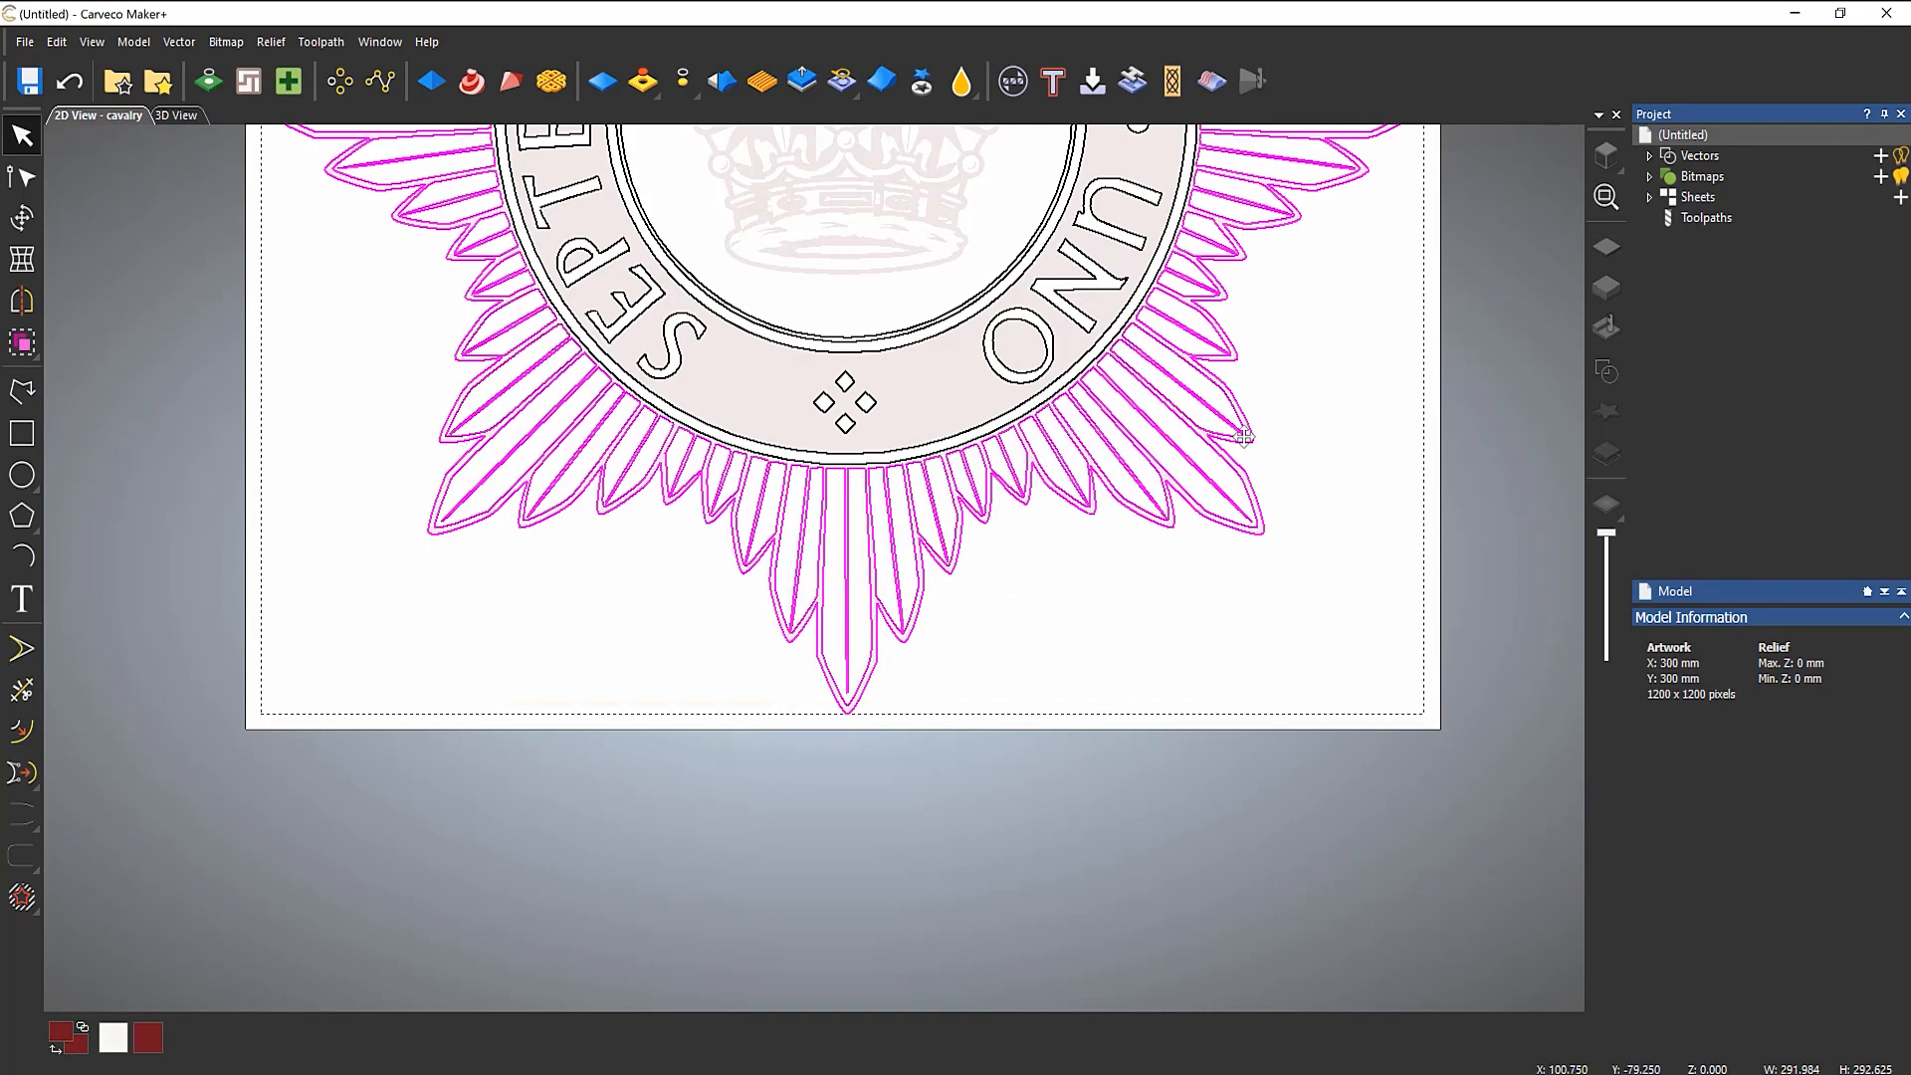
# Step: Remove the star's outer outline from the selection and group all the selected ray vectors
pyautogui.keyDown('shift'); pyautogui.click(1256, 436); pyautogui.keyUp('shift')
pyautogui.scroll(-3, 921, 408)
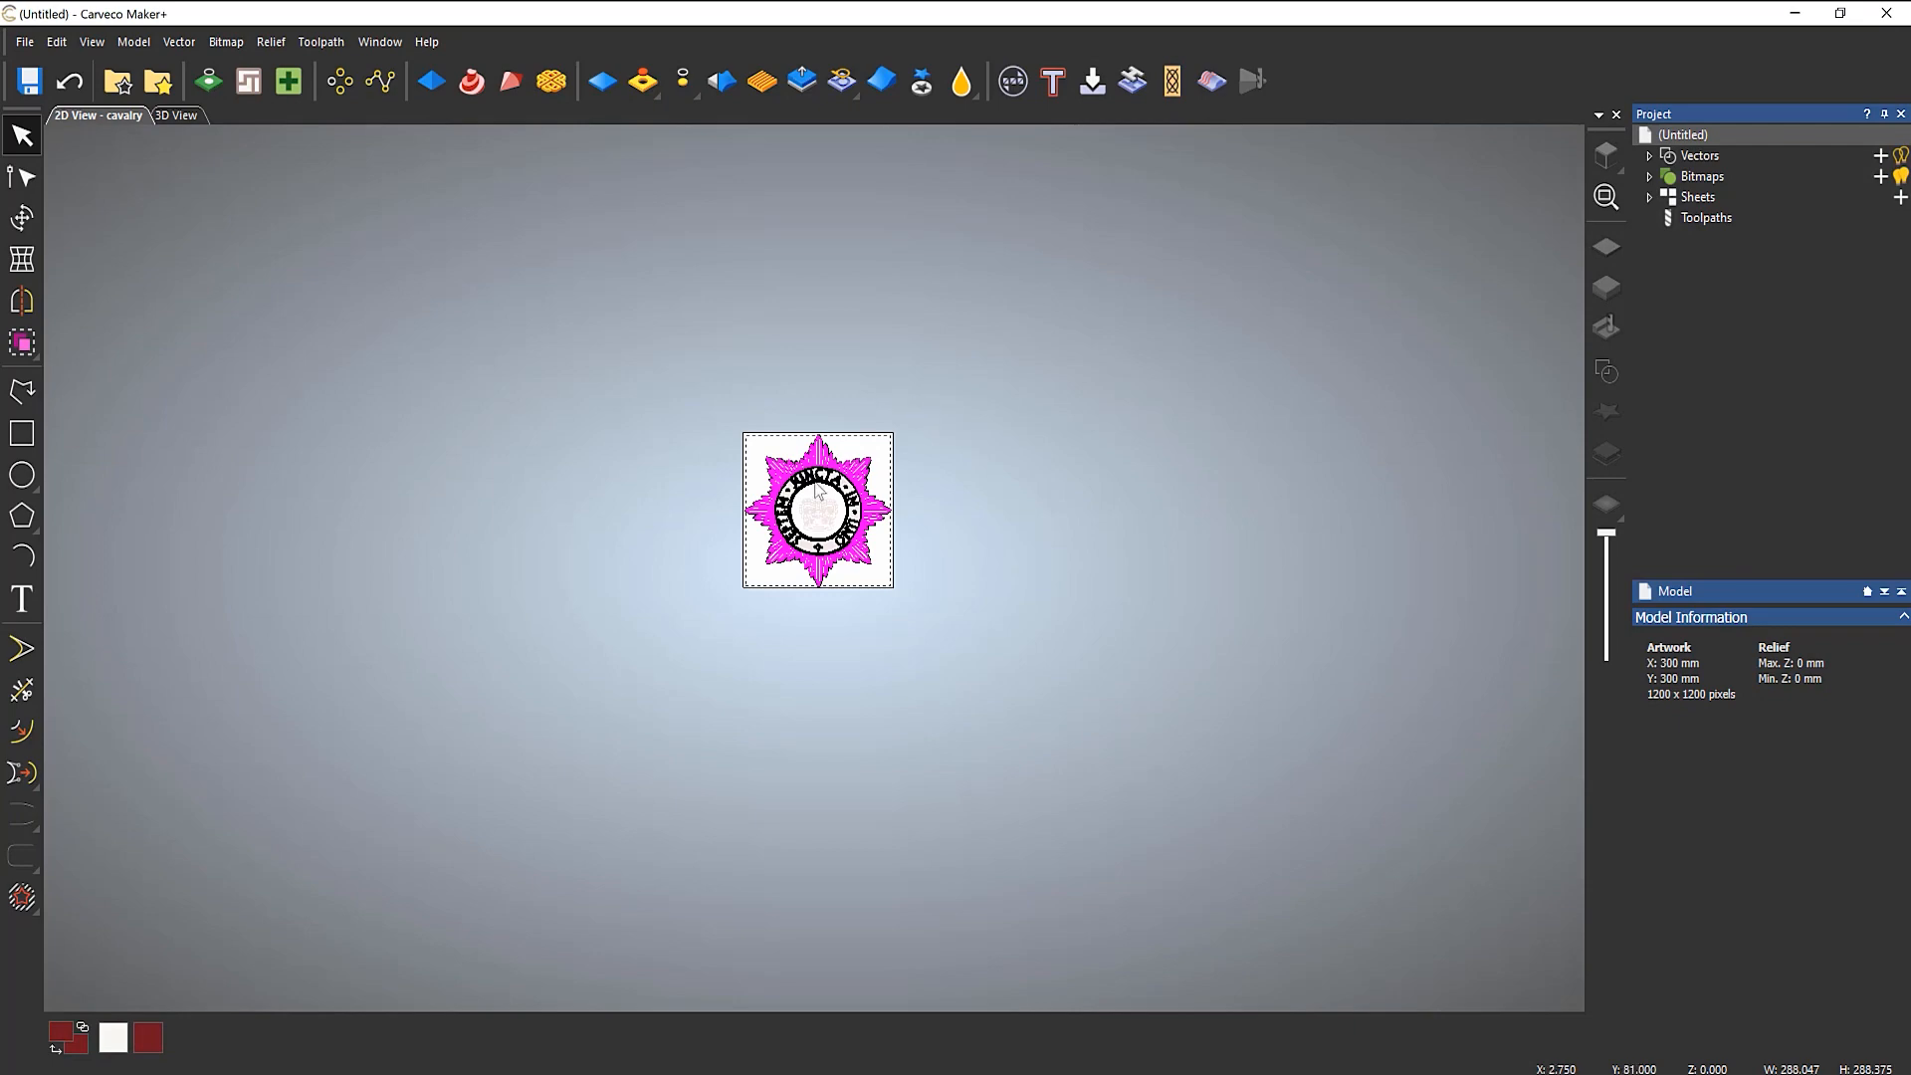
pyautogui.scroll(2, 808, 488)
pyautogui.scroll(2, 808, 492)
pyautogui.scroll(-2, 824, 633)
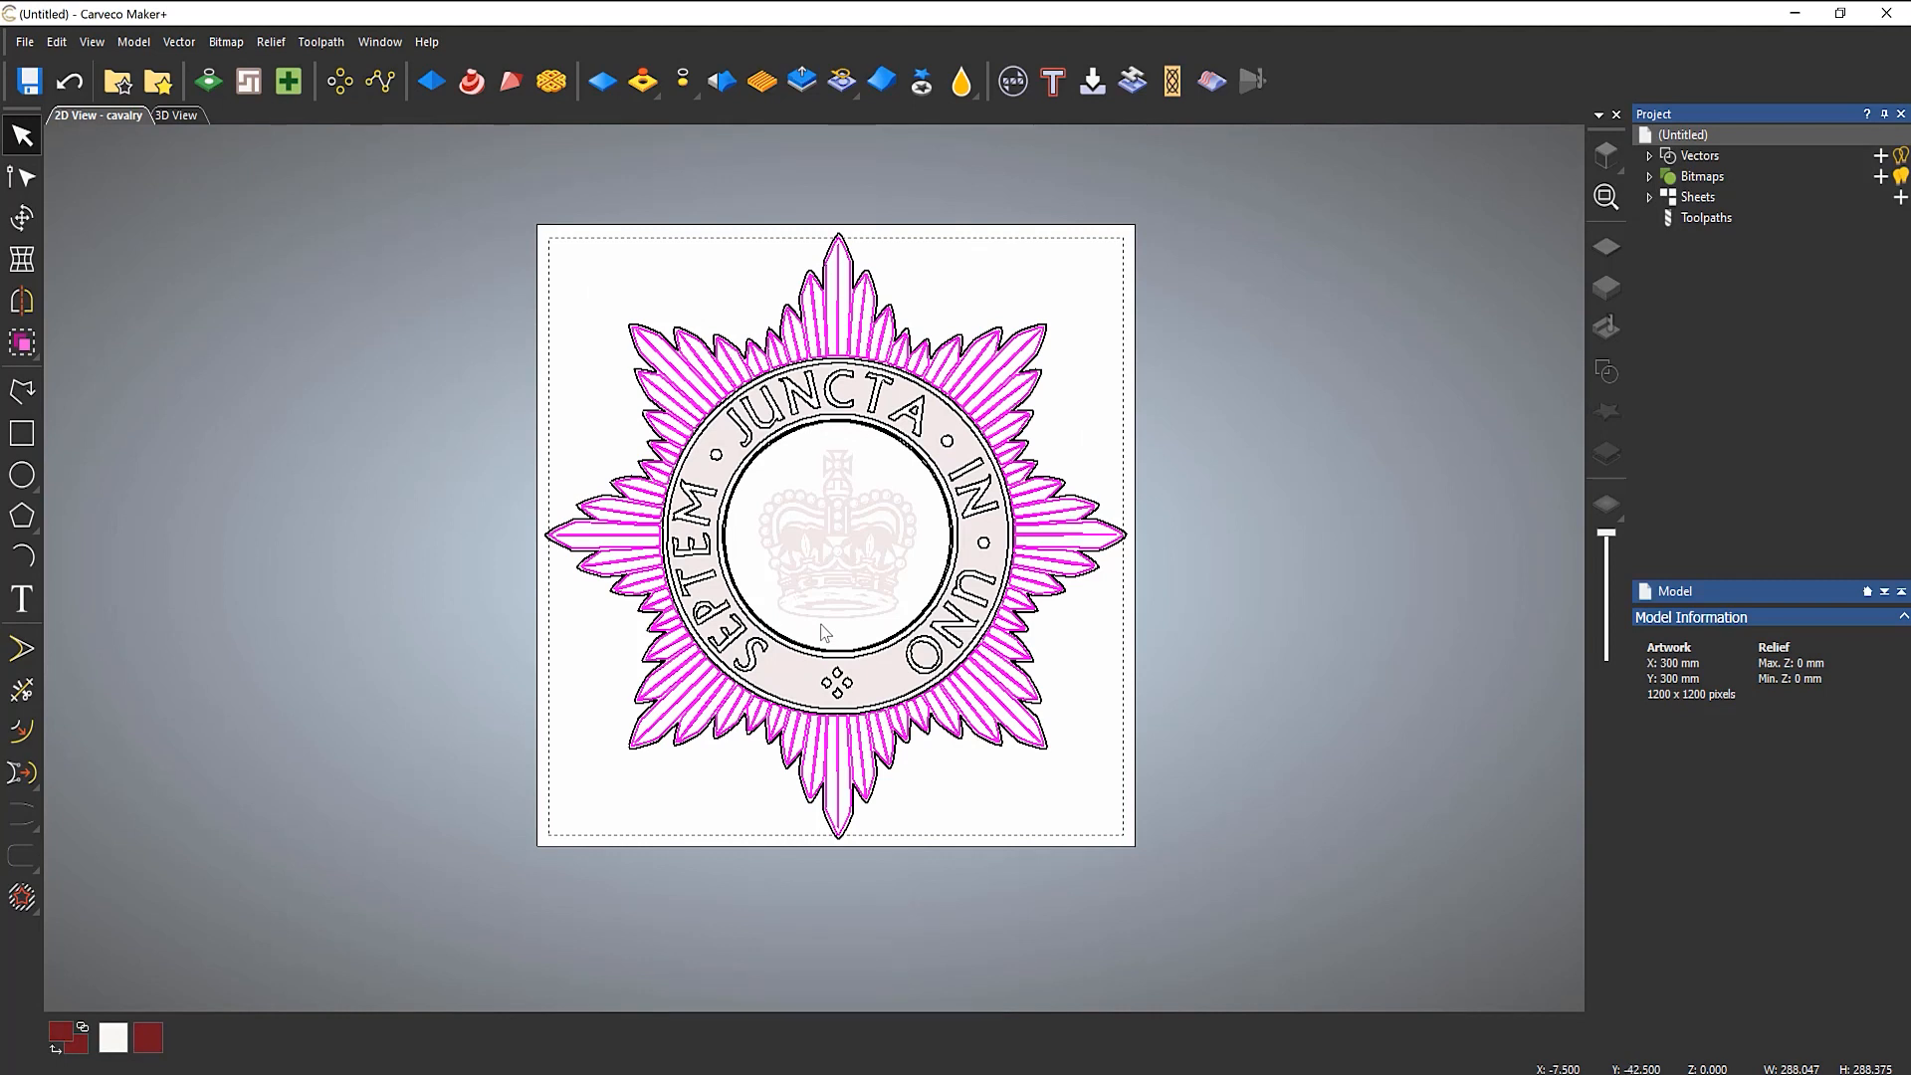
pyautogui.click(21, 340)
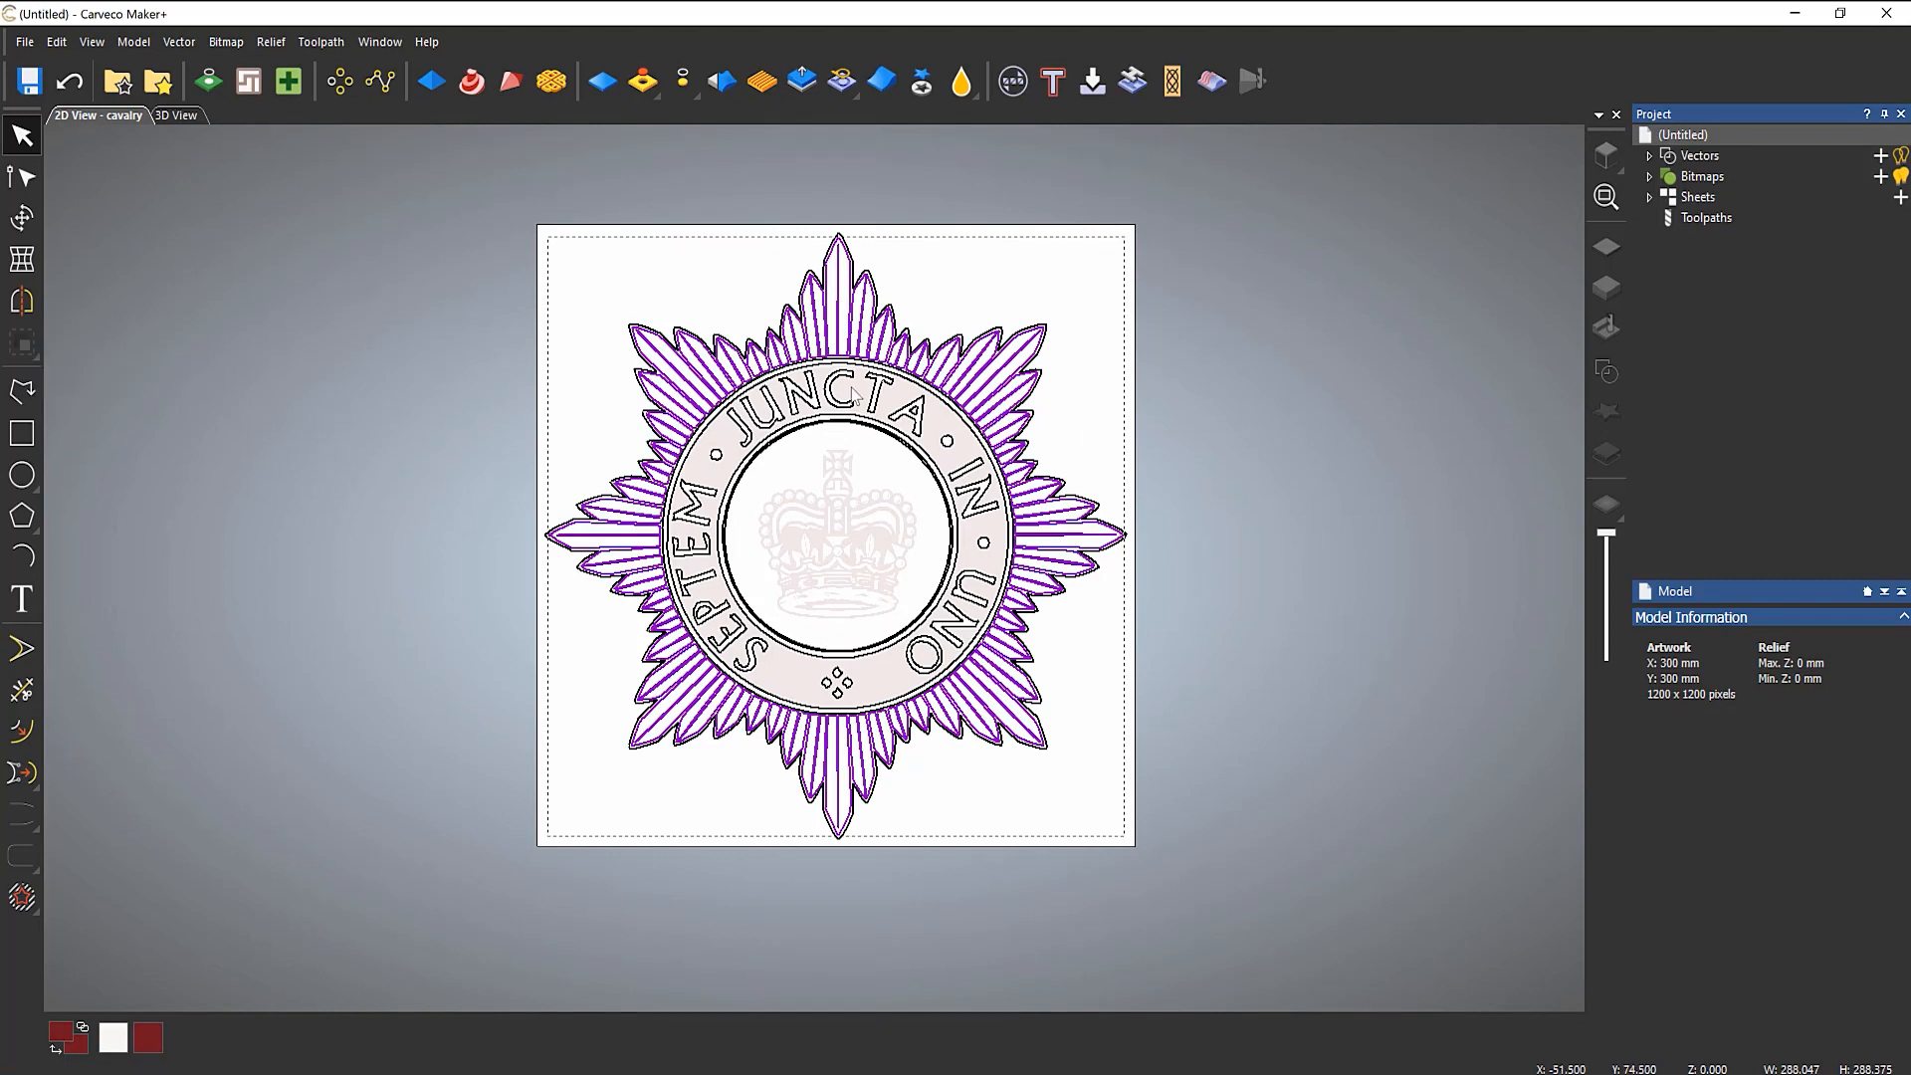
# Step: Select the letters of SEPTEM and the four small diamonds at the bottom of the badge ring
pyautogui.scroll(3, 1045, 385)
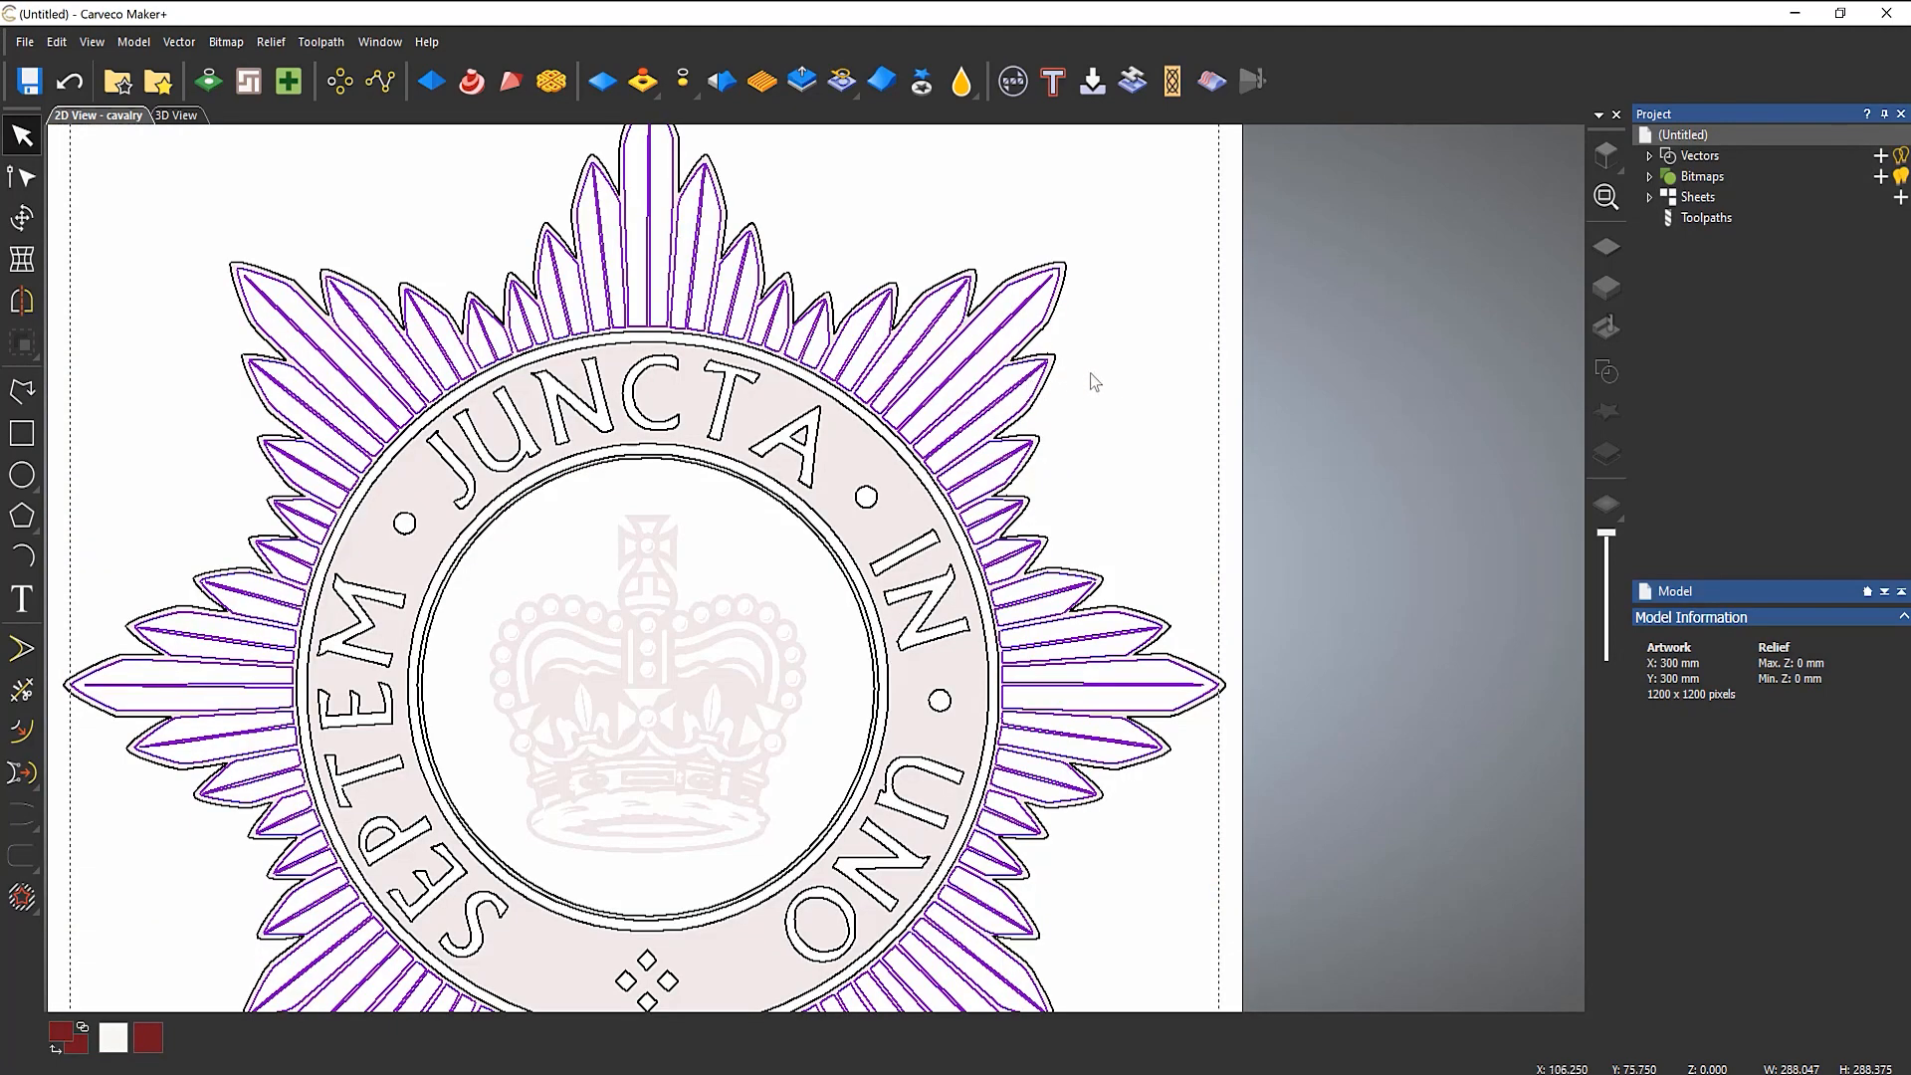
pyautogui.click(1119, 383)
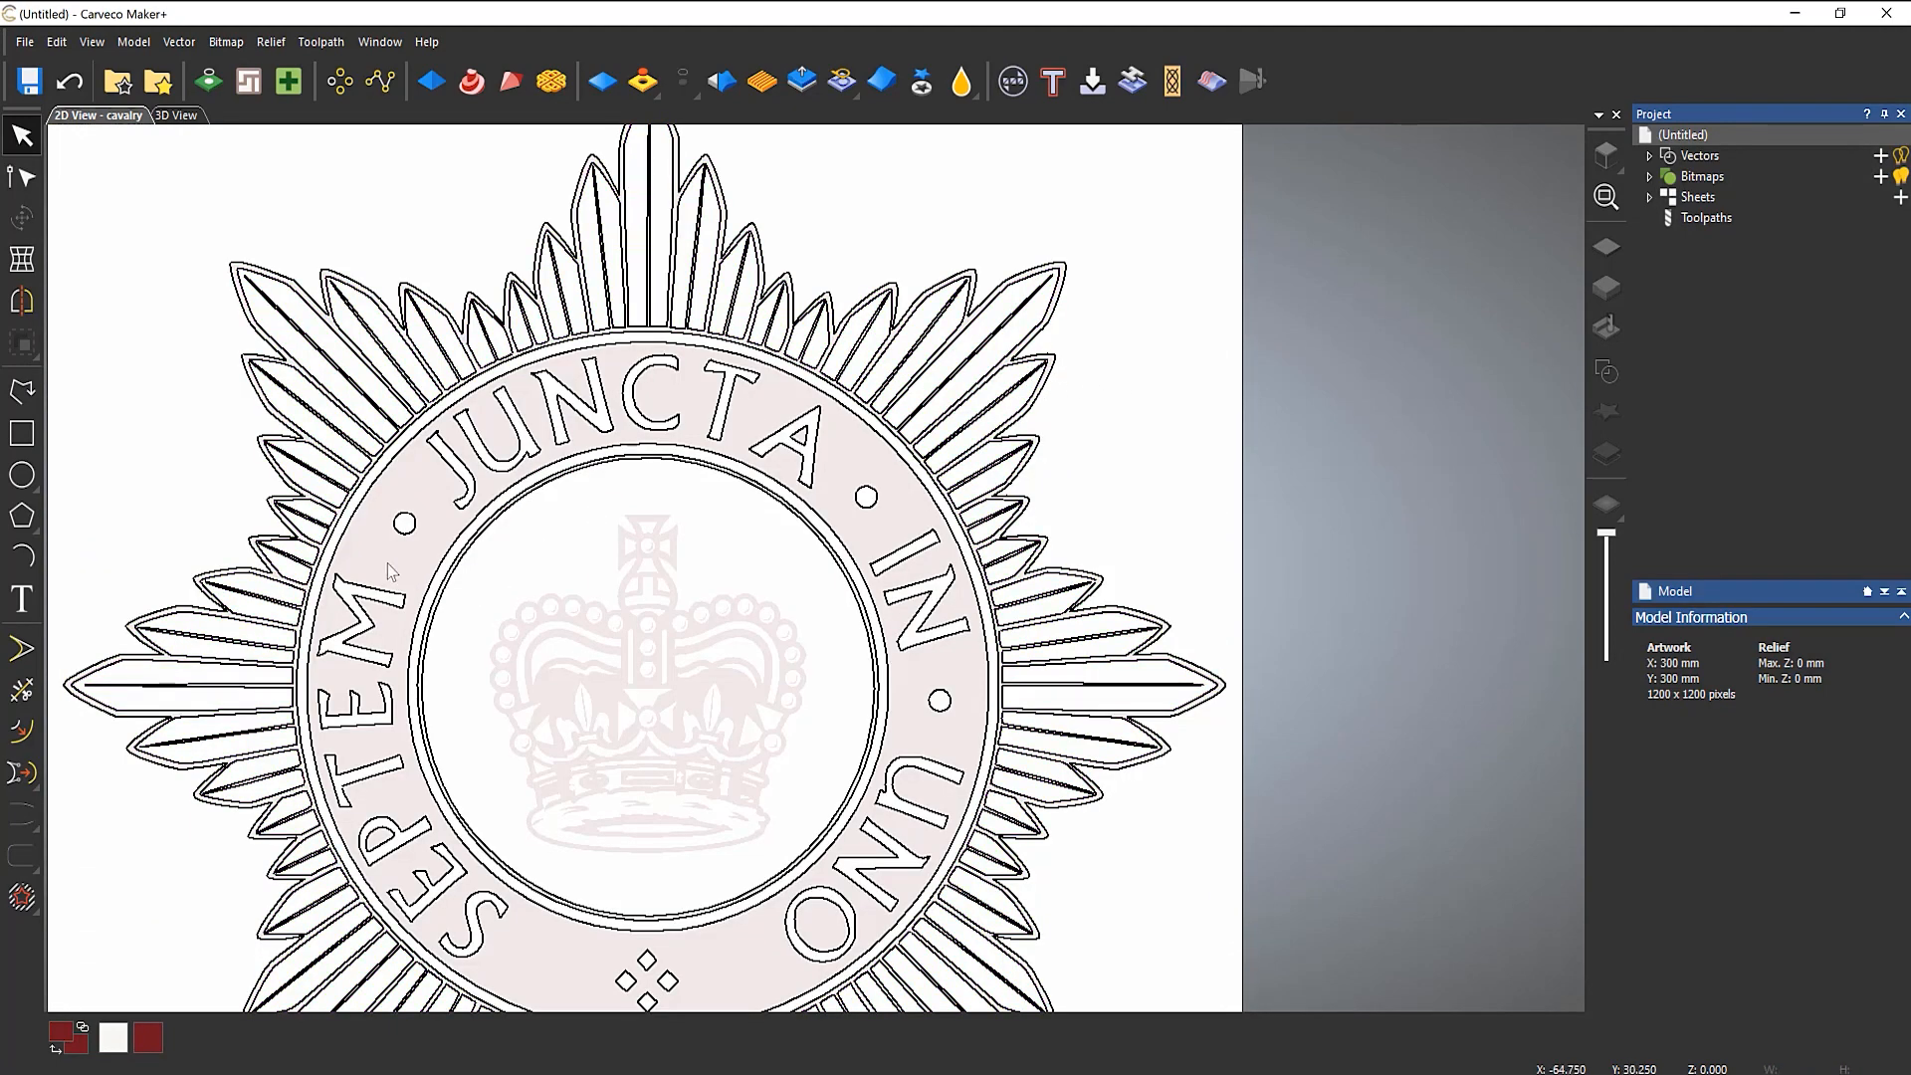
pyautogui.moveTo(386, 562); pyautogui.dragTo(381, 849)
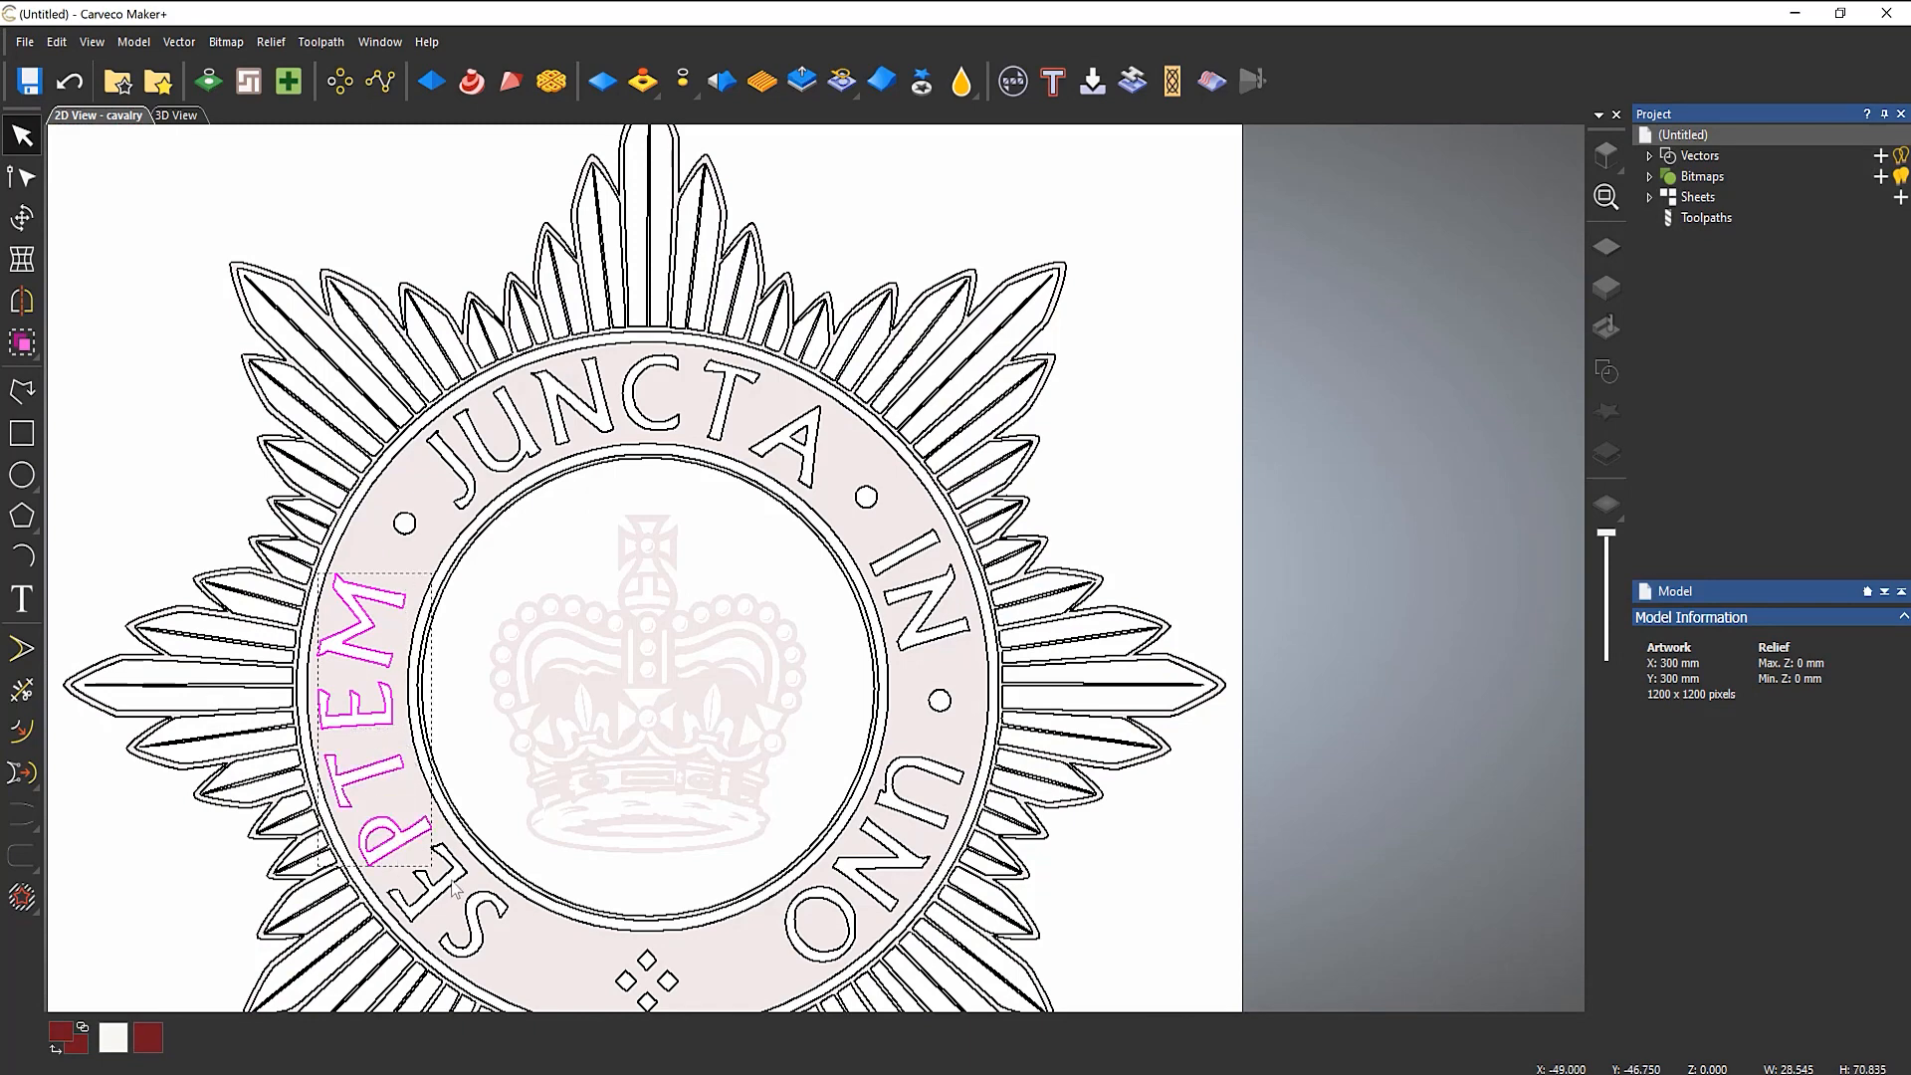
pyautogui.keyDown('shift'); pyautogui.click(463, 869); pyautogui.keyUp('shift')
pyautogui.keyDown('shift'); pyautogui.click(480, 898); pyautogui.keyUp('shift')
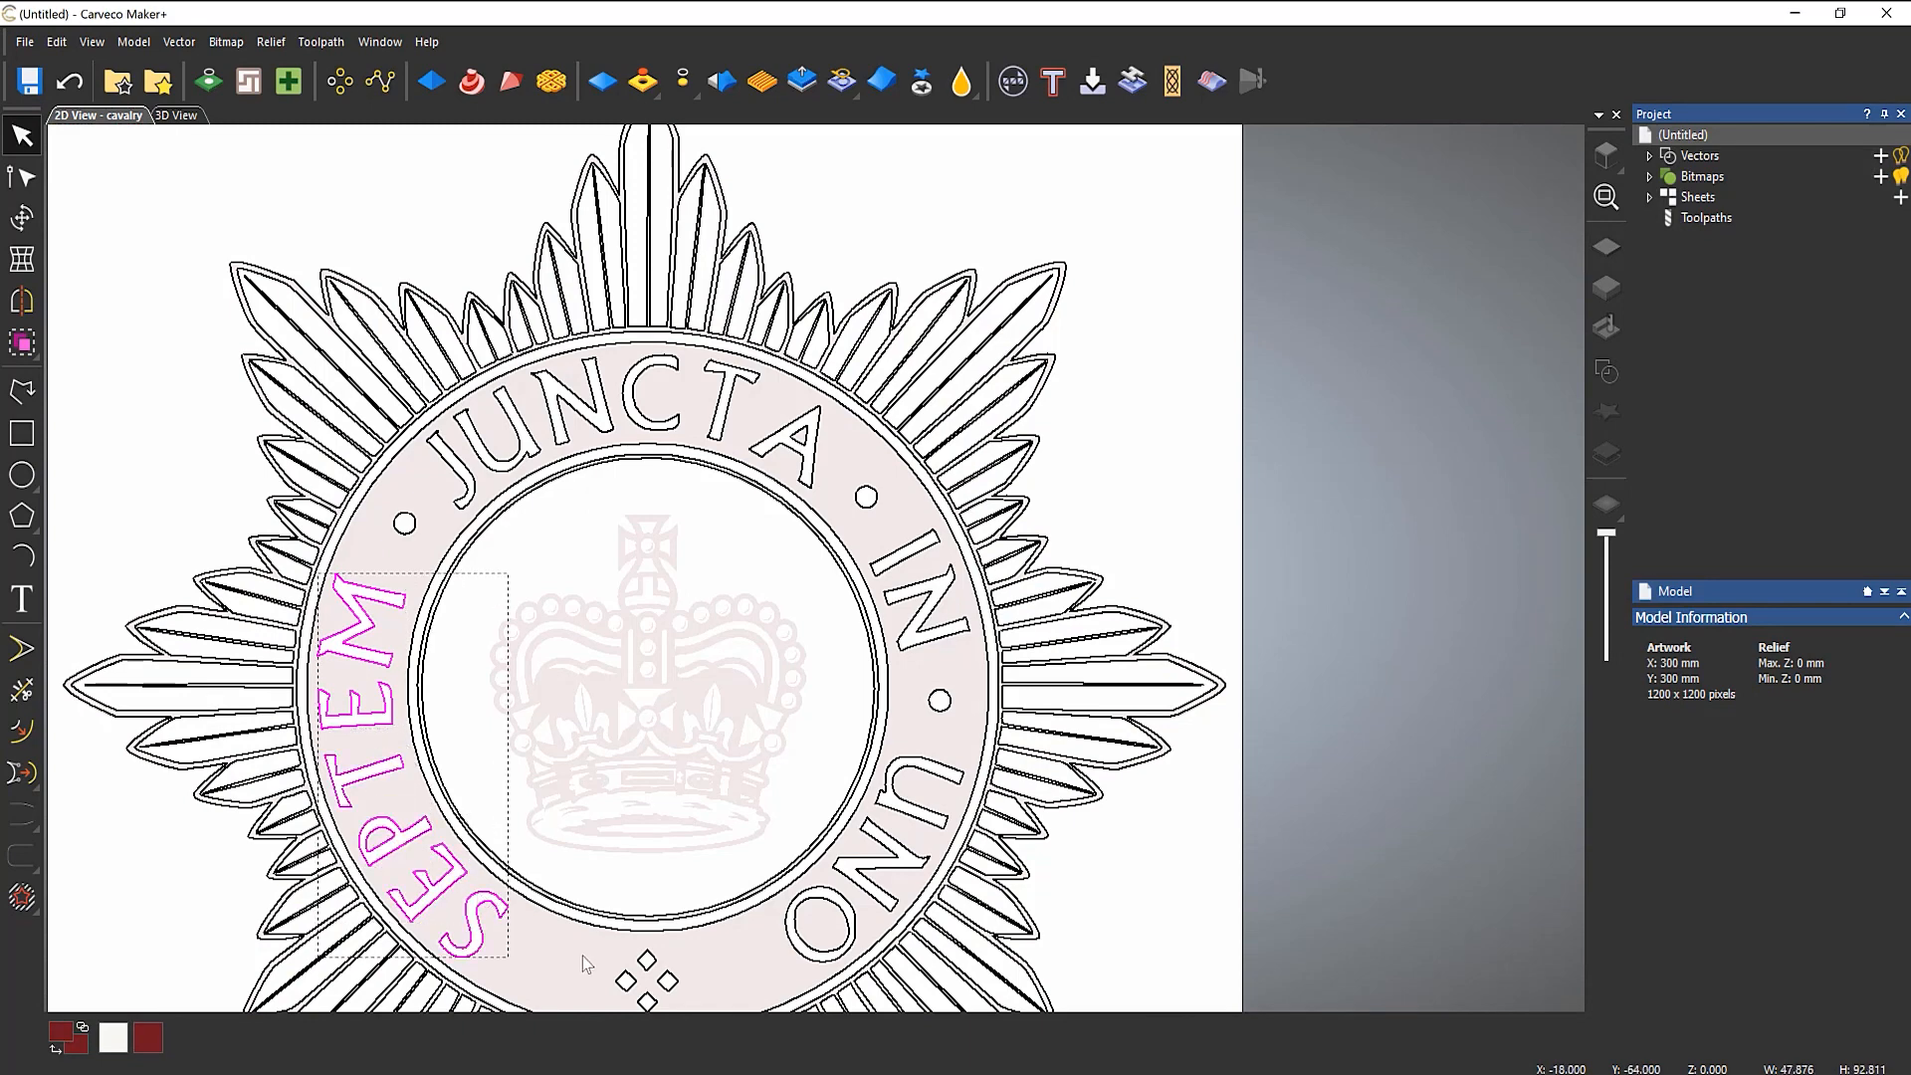
pyautogui.keyDown('shift'); pyautogui.moveTo(692, 950); pyautogui.dragTo(600, 998); pyautogui.keyUp('shift')
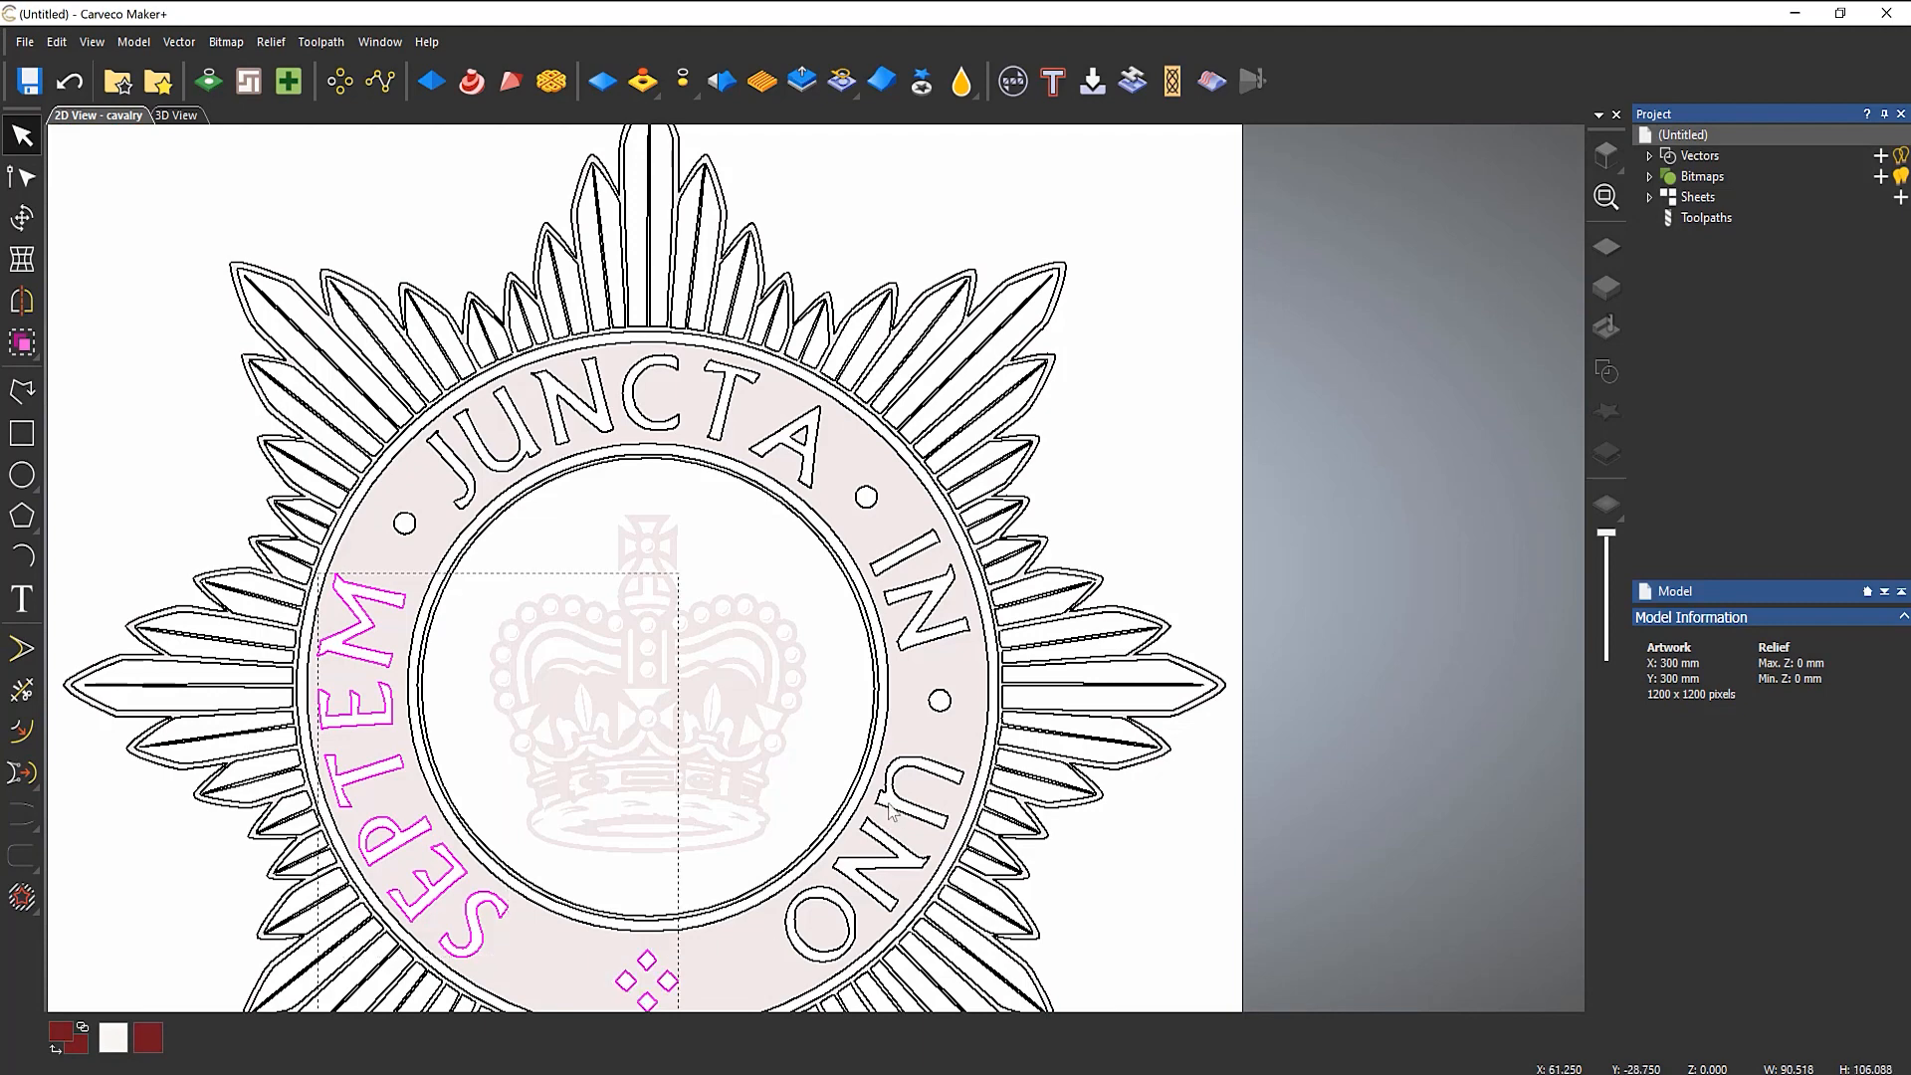
# Step: Add UNO, IN, JUNCTA and the separating dots to the selection, and group the ring's lettering and ornaments
pyautogui.keyDown('shift'); pyautogui.moveTo(945, 671); pyautogui.dragTo(832, 953); pyautogui.keyUp('shift')
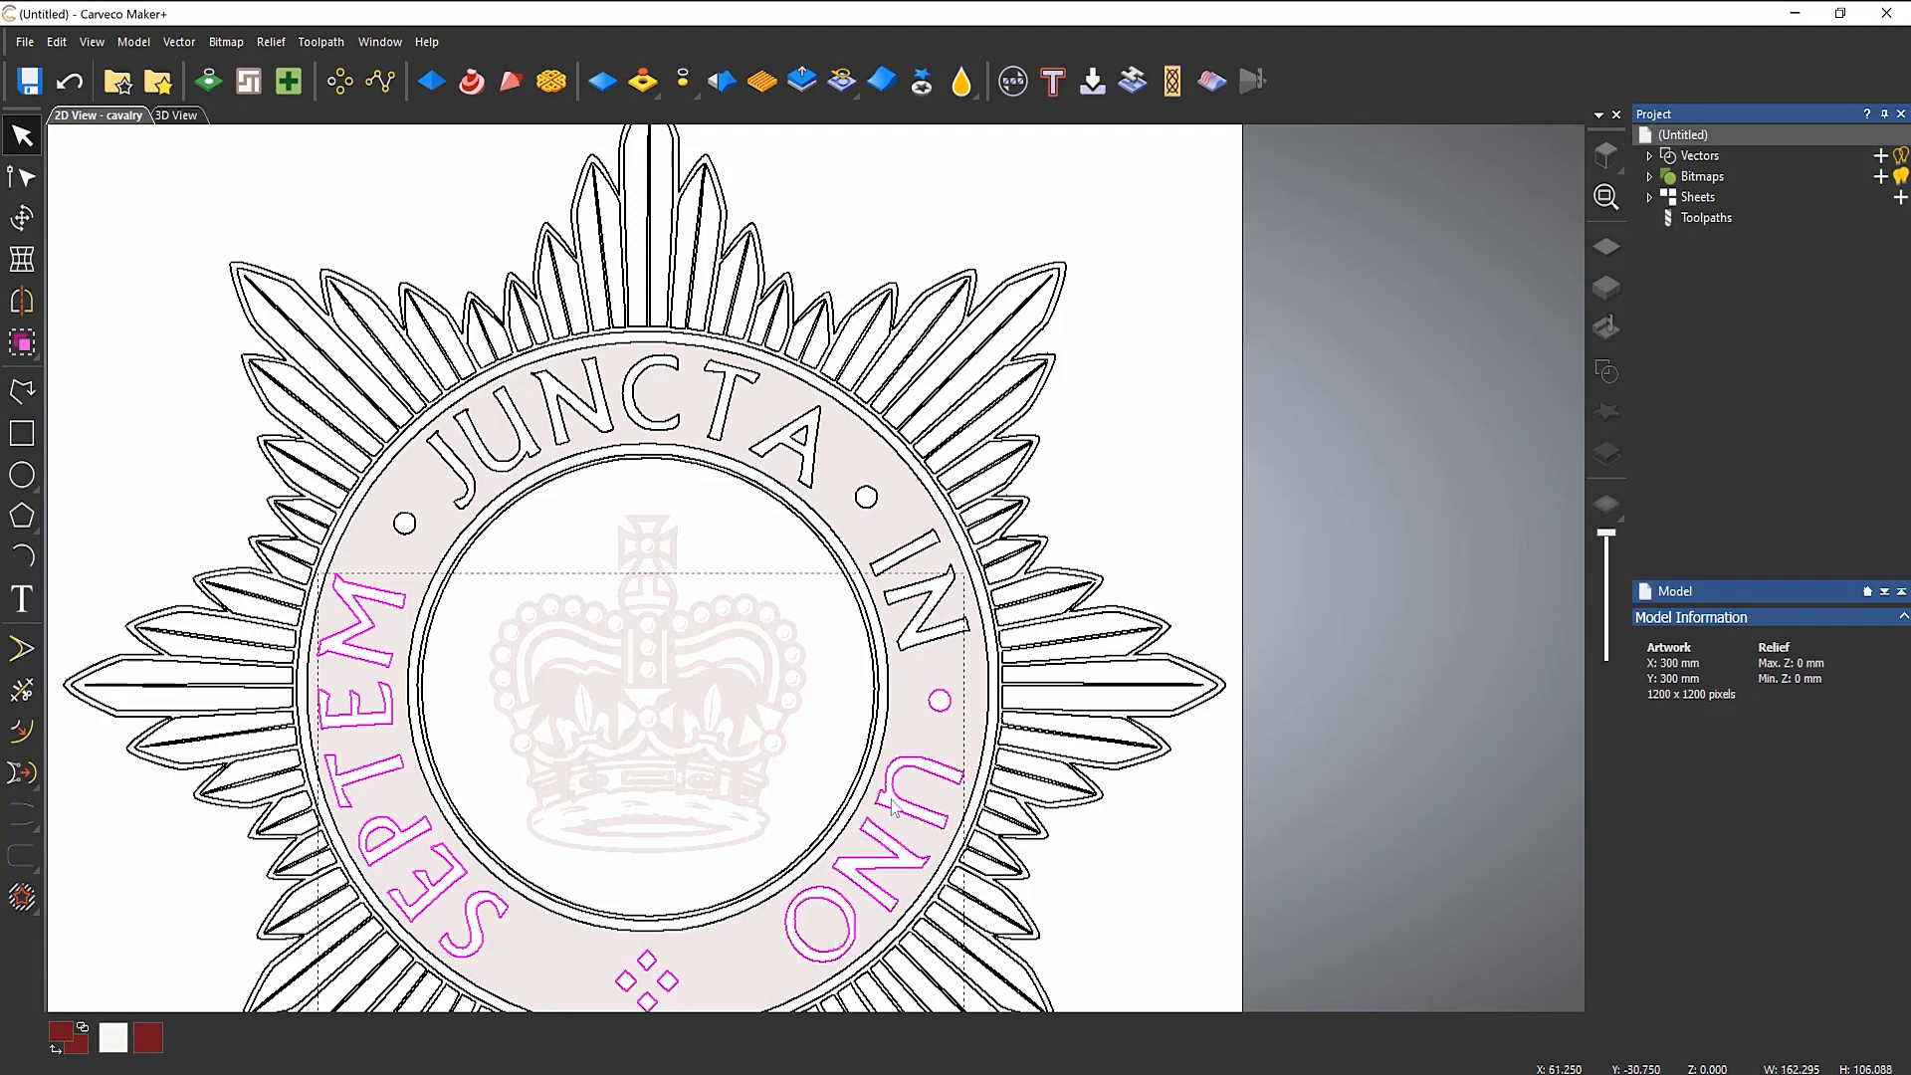
pyautogui.keyDown('shift'); pyautogui.moveTo(924, 518); pyautogui.dragTo(908, 659); pyautogui.keyUp('shift')
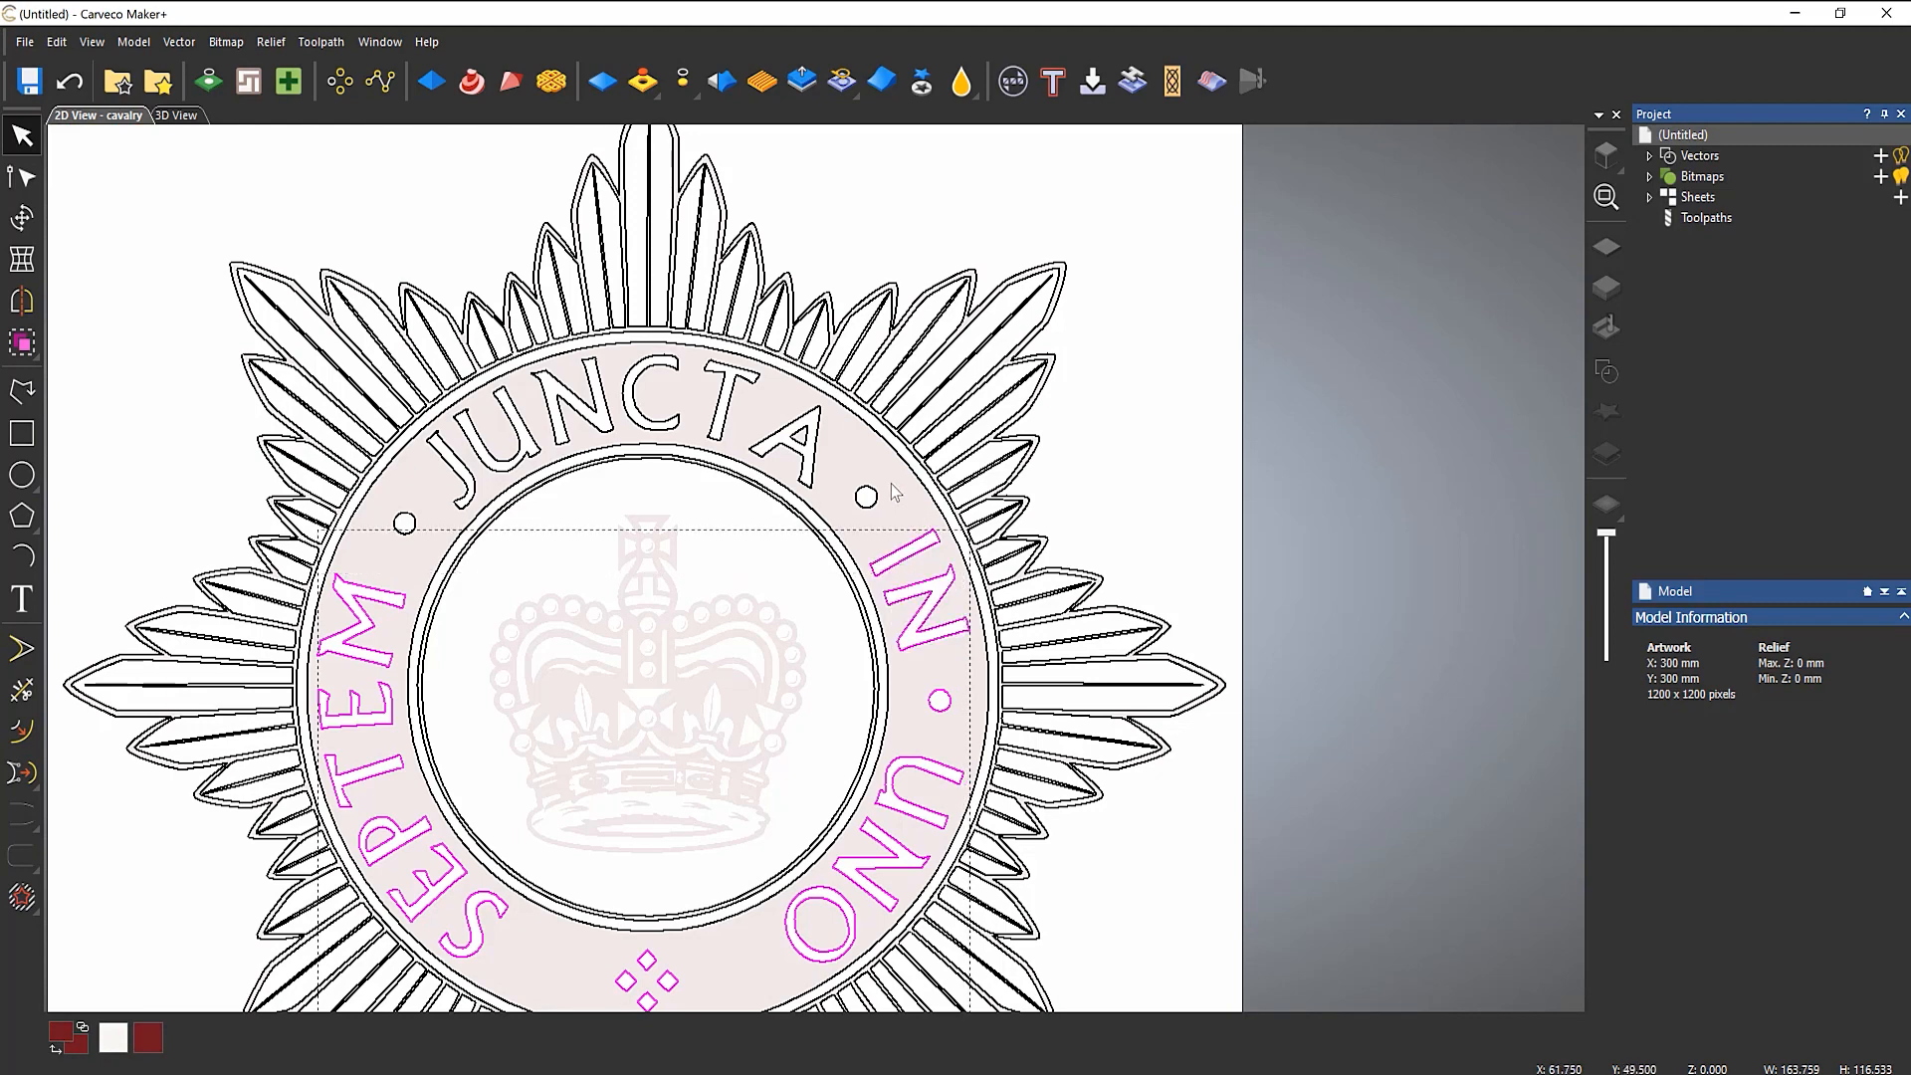
pyautogui.keyDown('shift'); pyautogui.moveTo(898, 482); pyautogui.dragTo(861, 518); pyautogui.keyUp('shift')
pyautogui.keyDown('shift'); pyautogui.moveTo(850, 414); pyautogui.dragTo(407, 525); pyautogui.keyUp('shift')
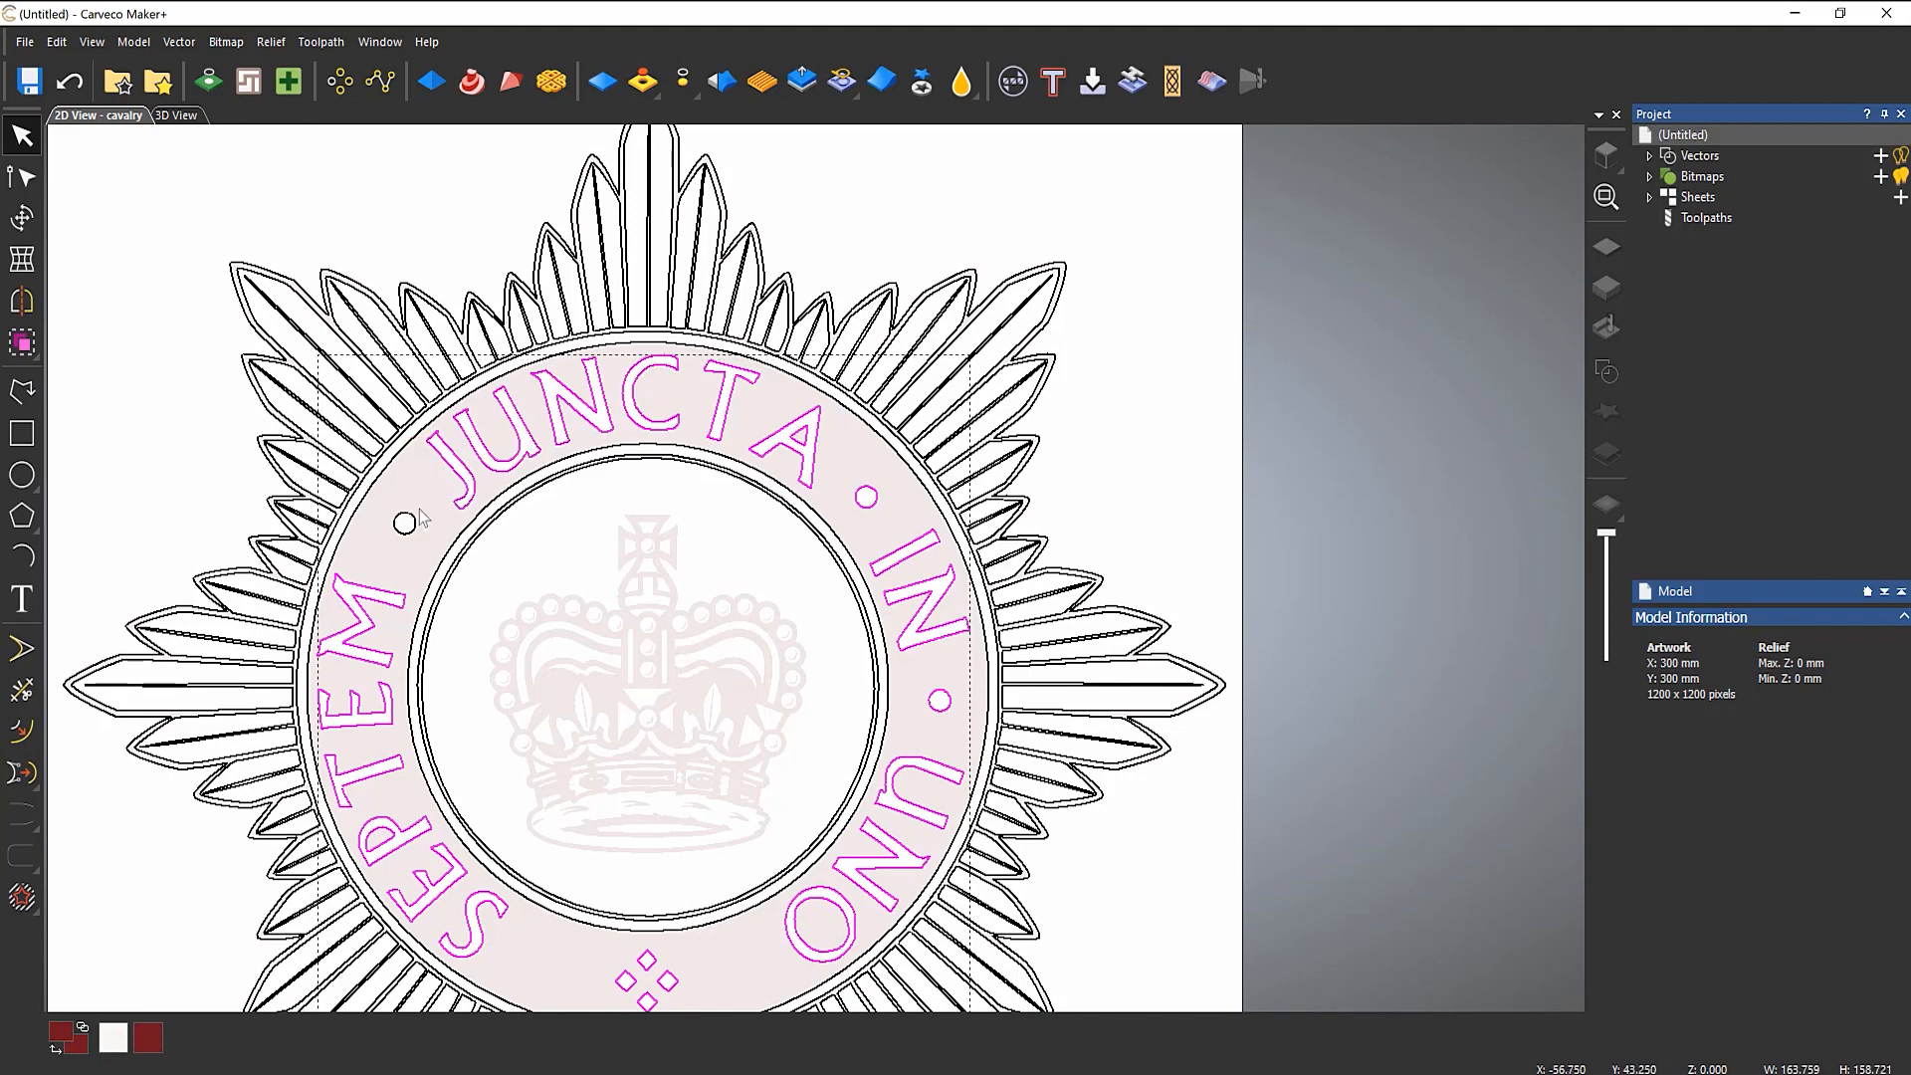
pyautogui.scroll(-1, 590, 512)
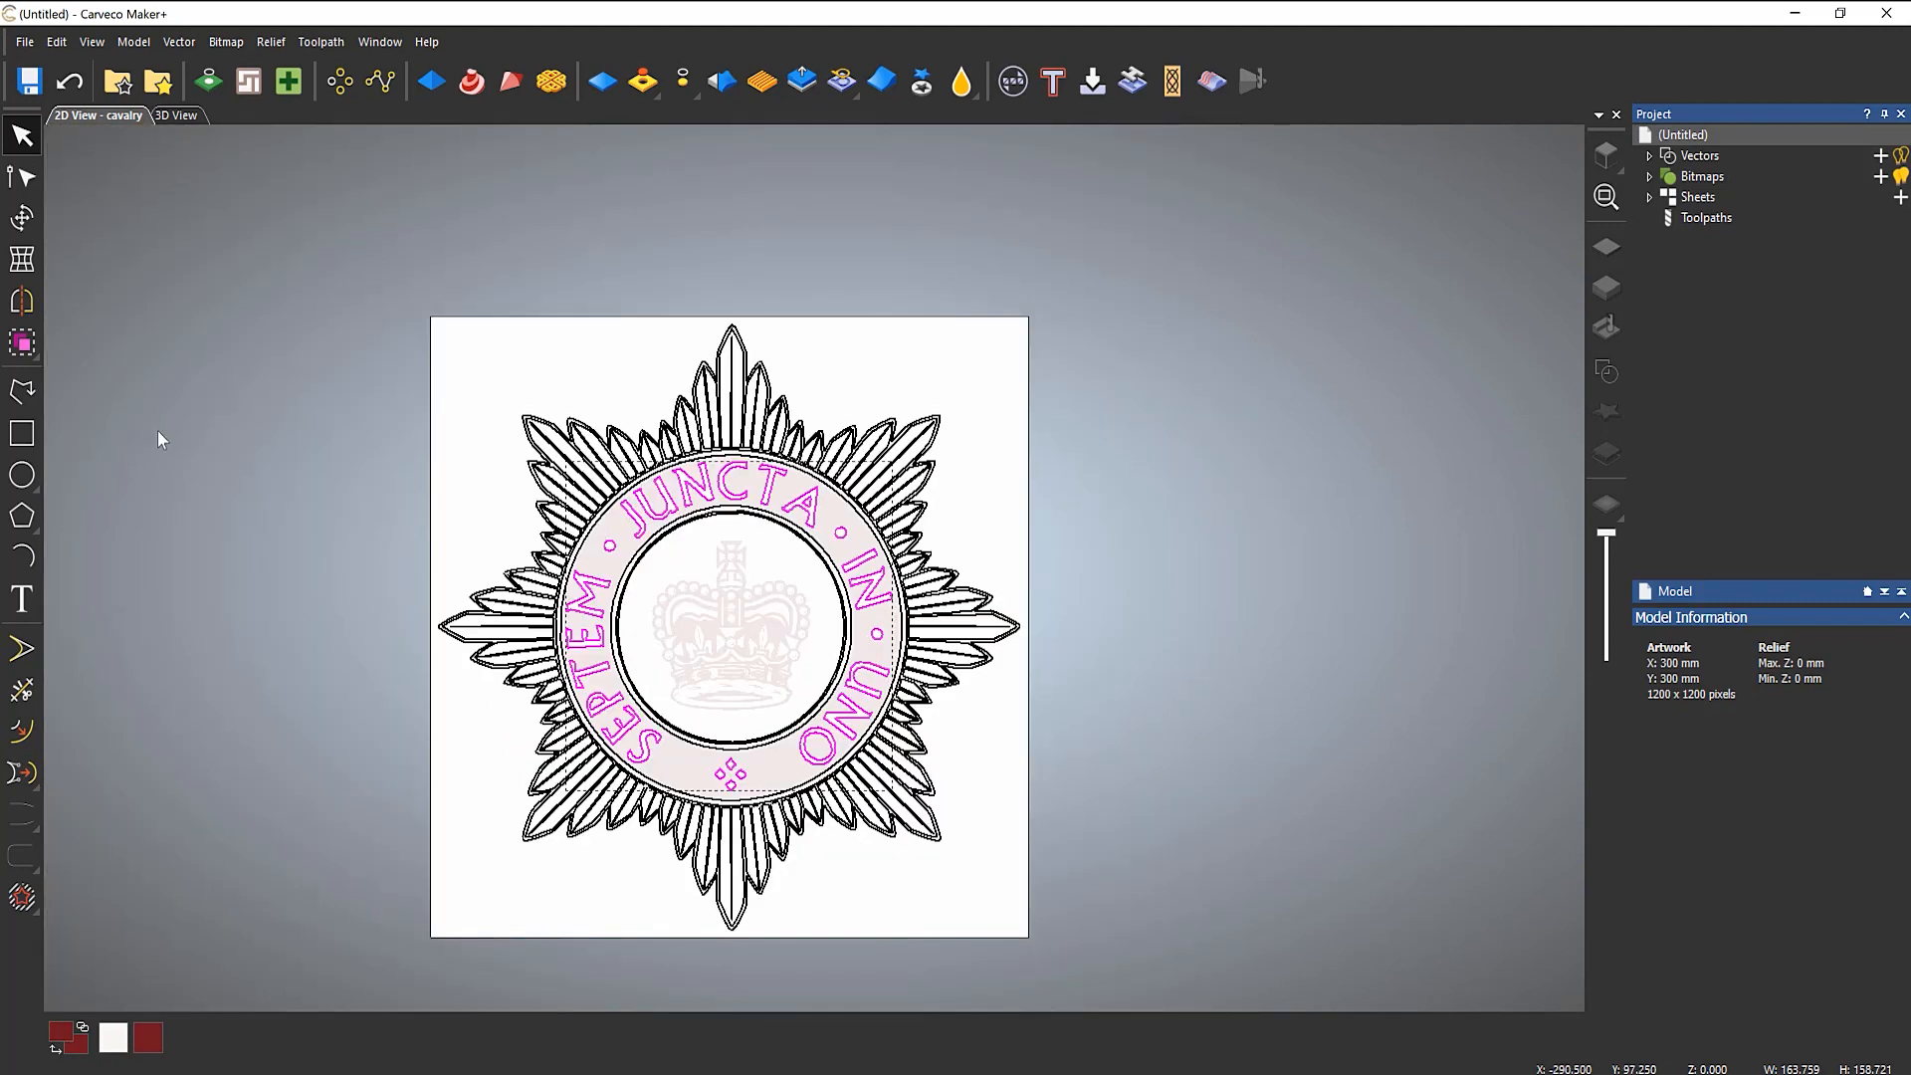
pyautogui.click(24, 344)
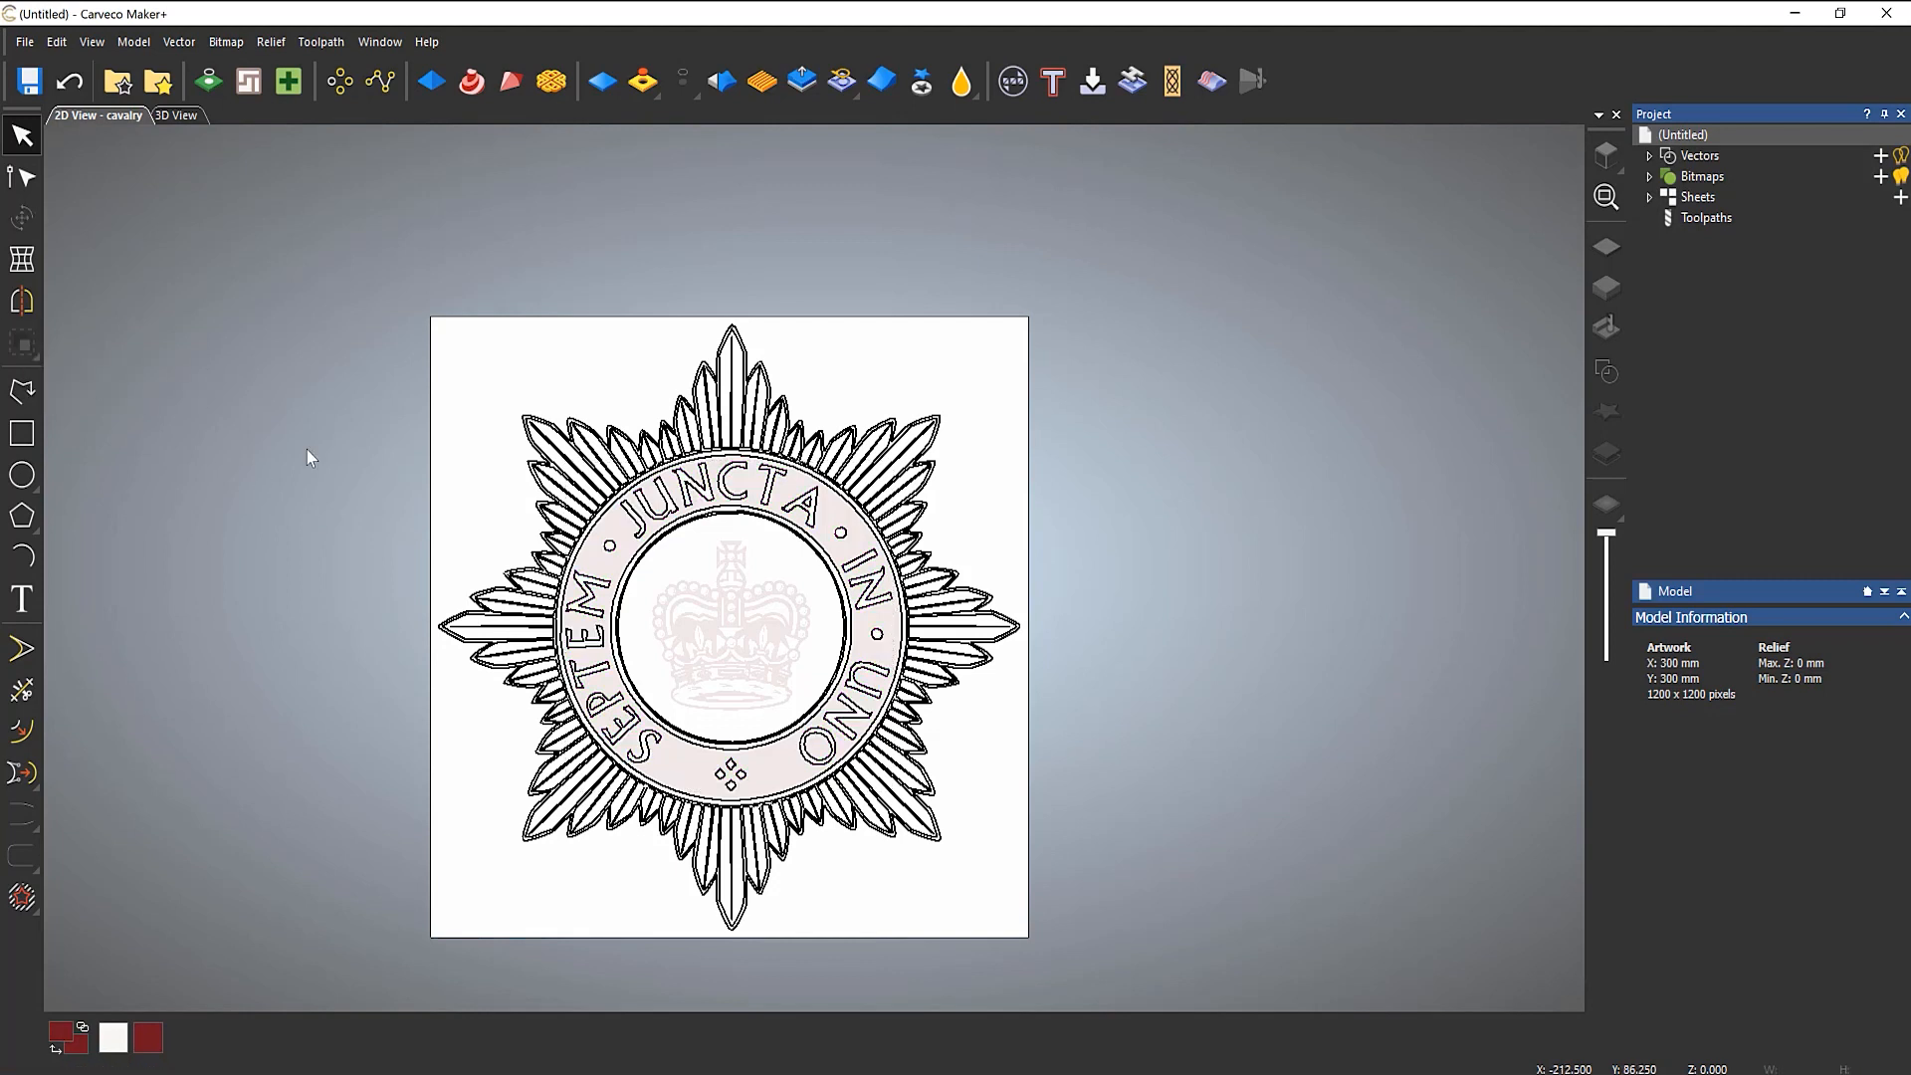
# Step: Switch to the 3D view, show the relief in its shaded material, and display the vectors on it
pyautogui.click(179, 116)
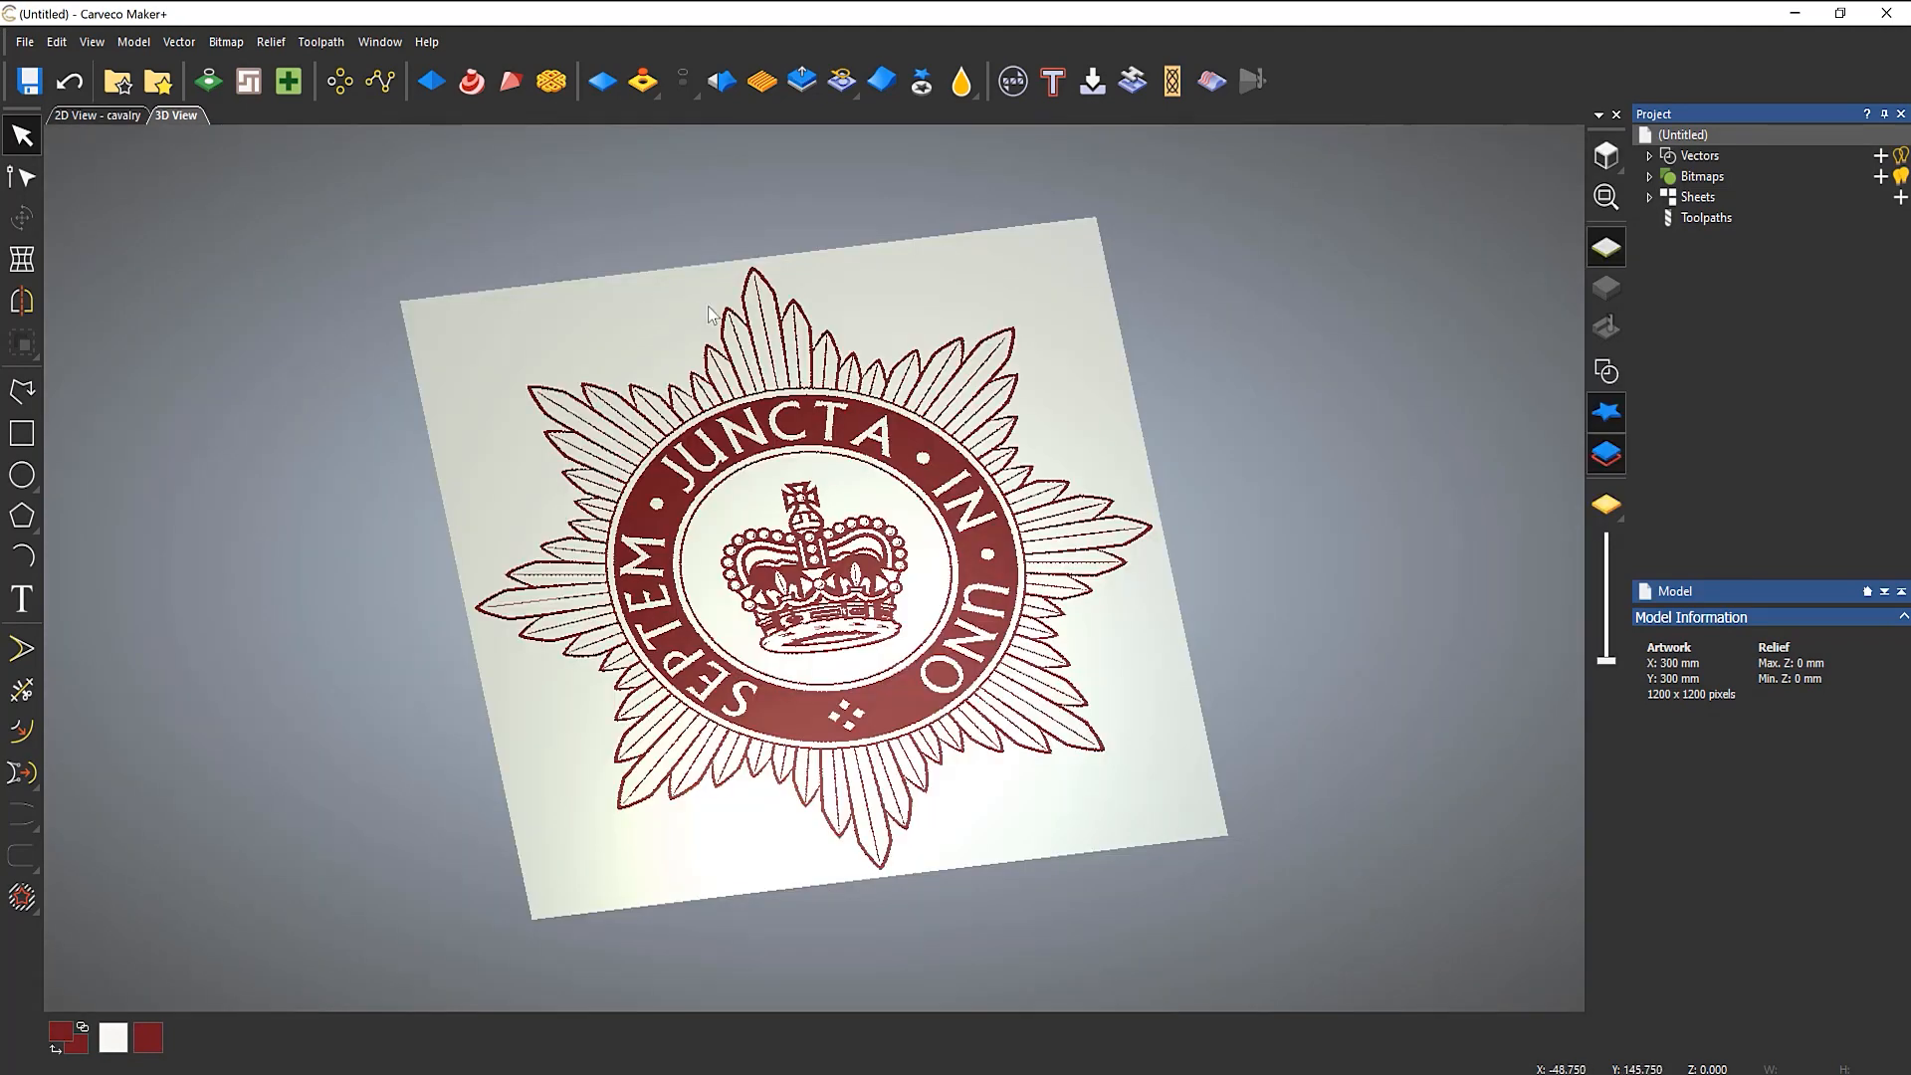
pyautogui.click(1606, 505)
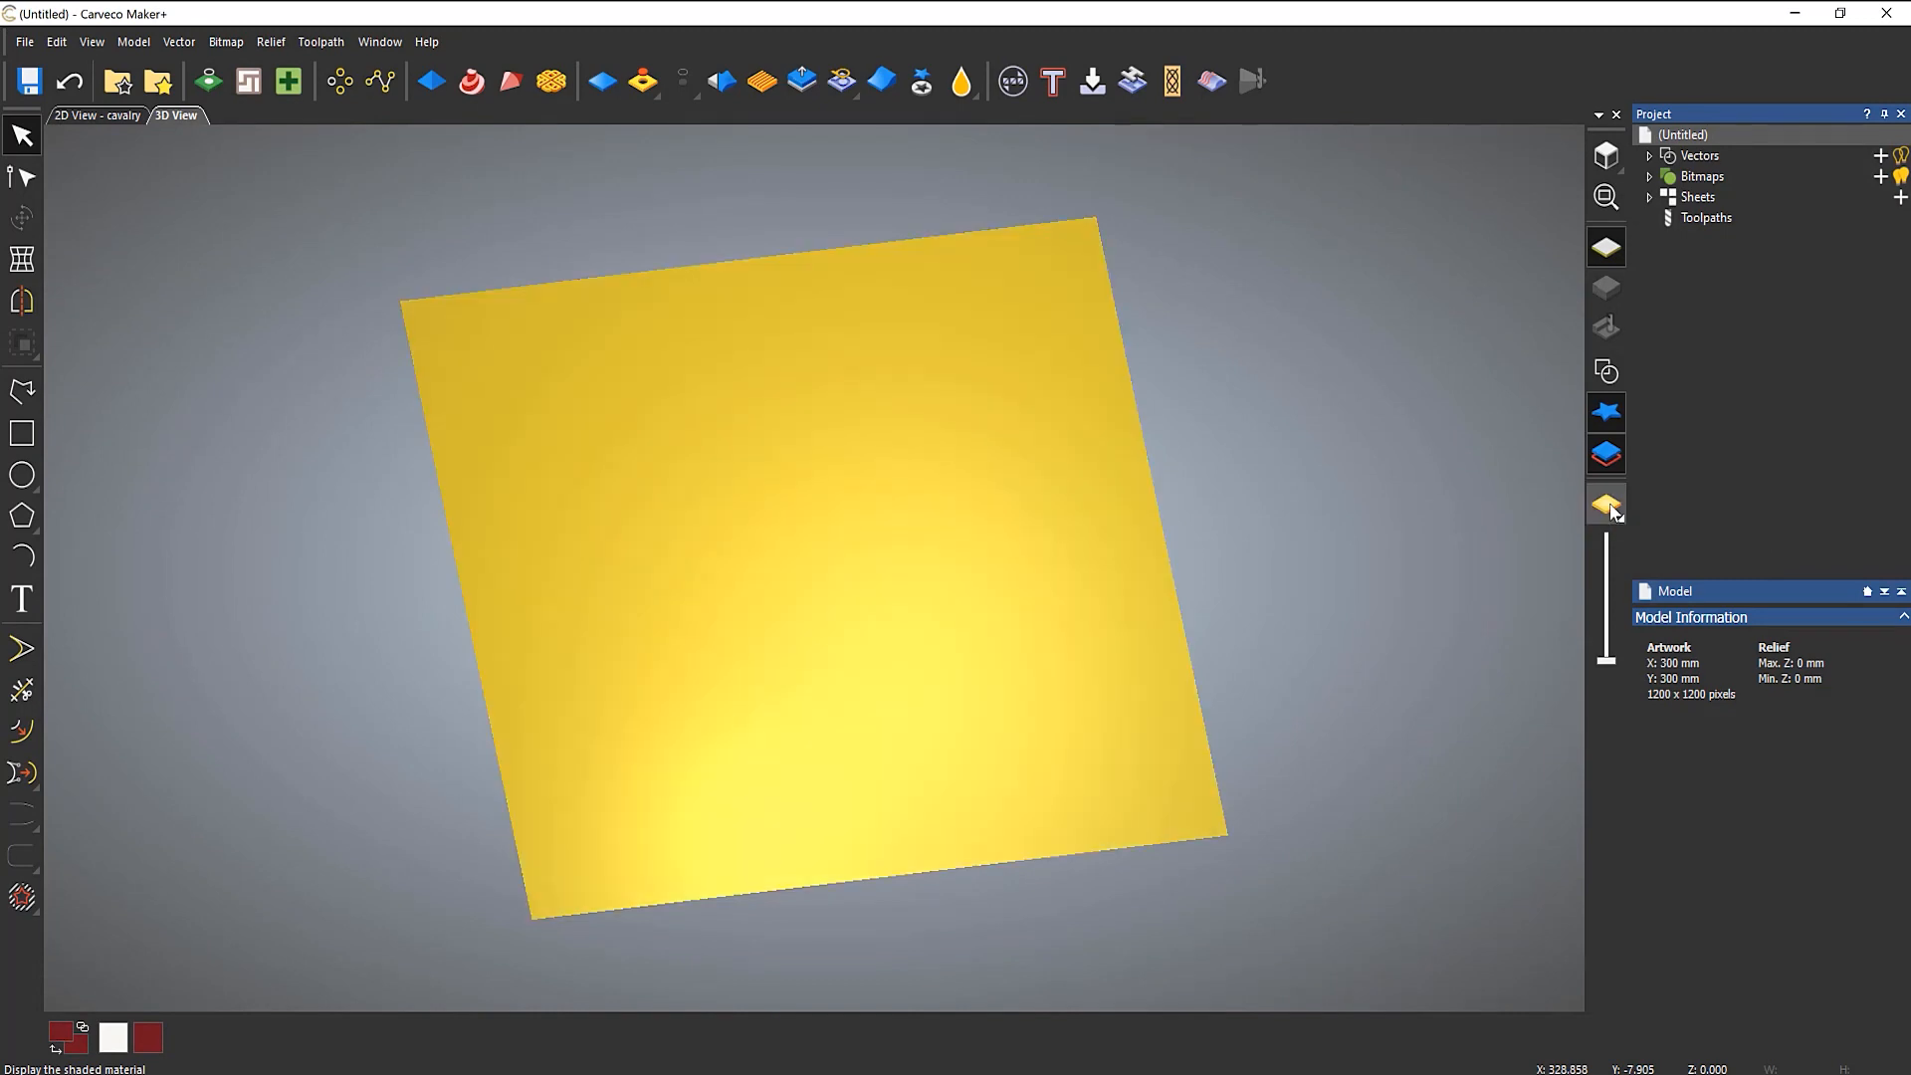
pyautogui.click(1612, 371)
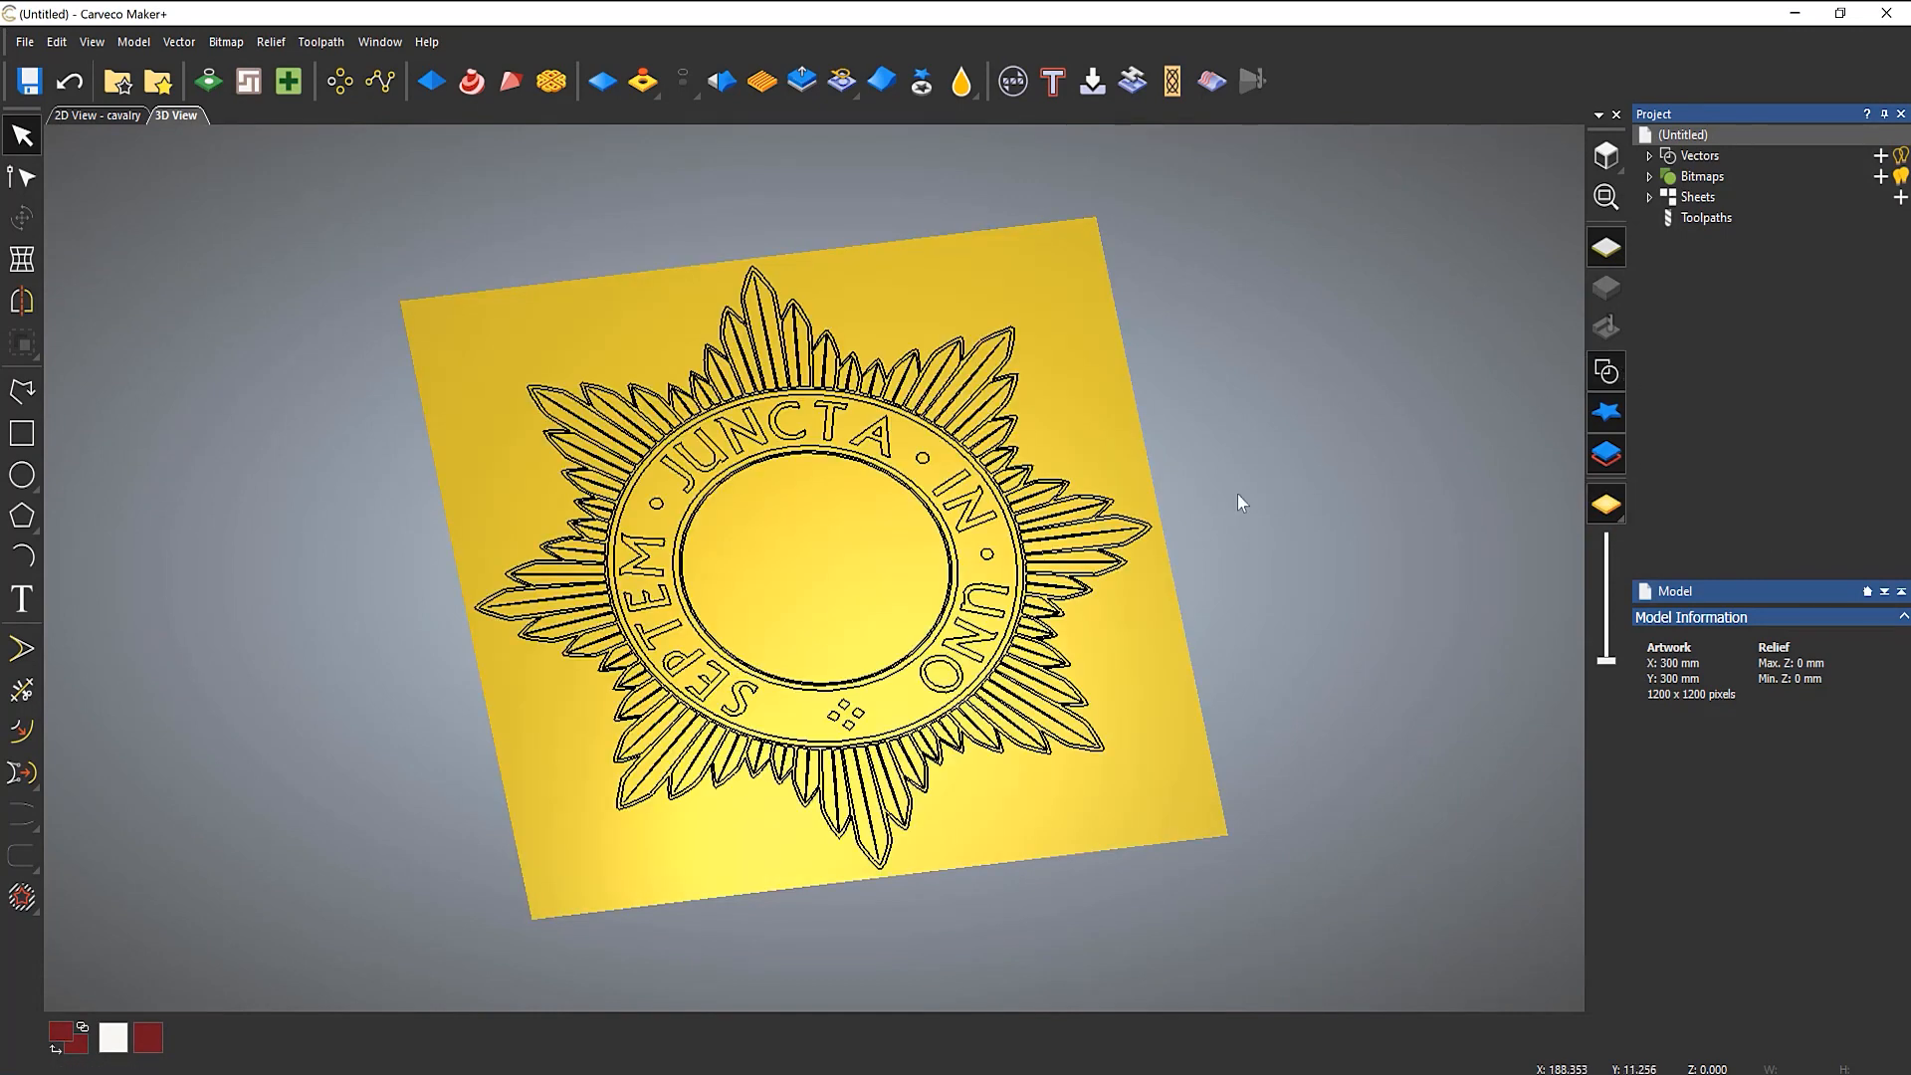
# Step: Select the star's outer outline, start the Shape Editor on it with the vectors hidden, and set the start height to 5 mm
pyautogui.scroll(1, 854, 497)
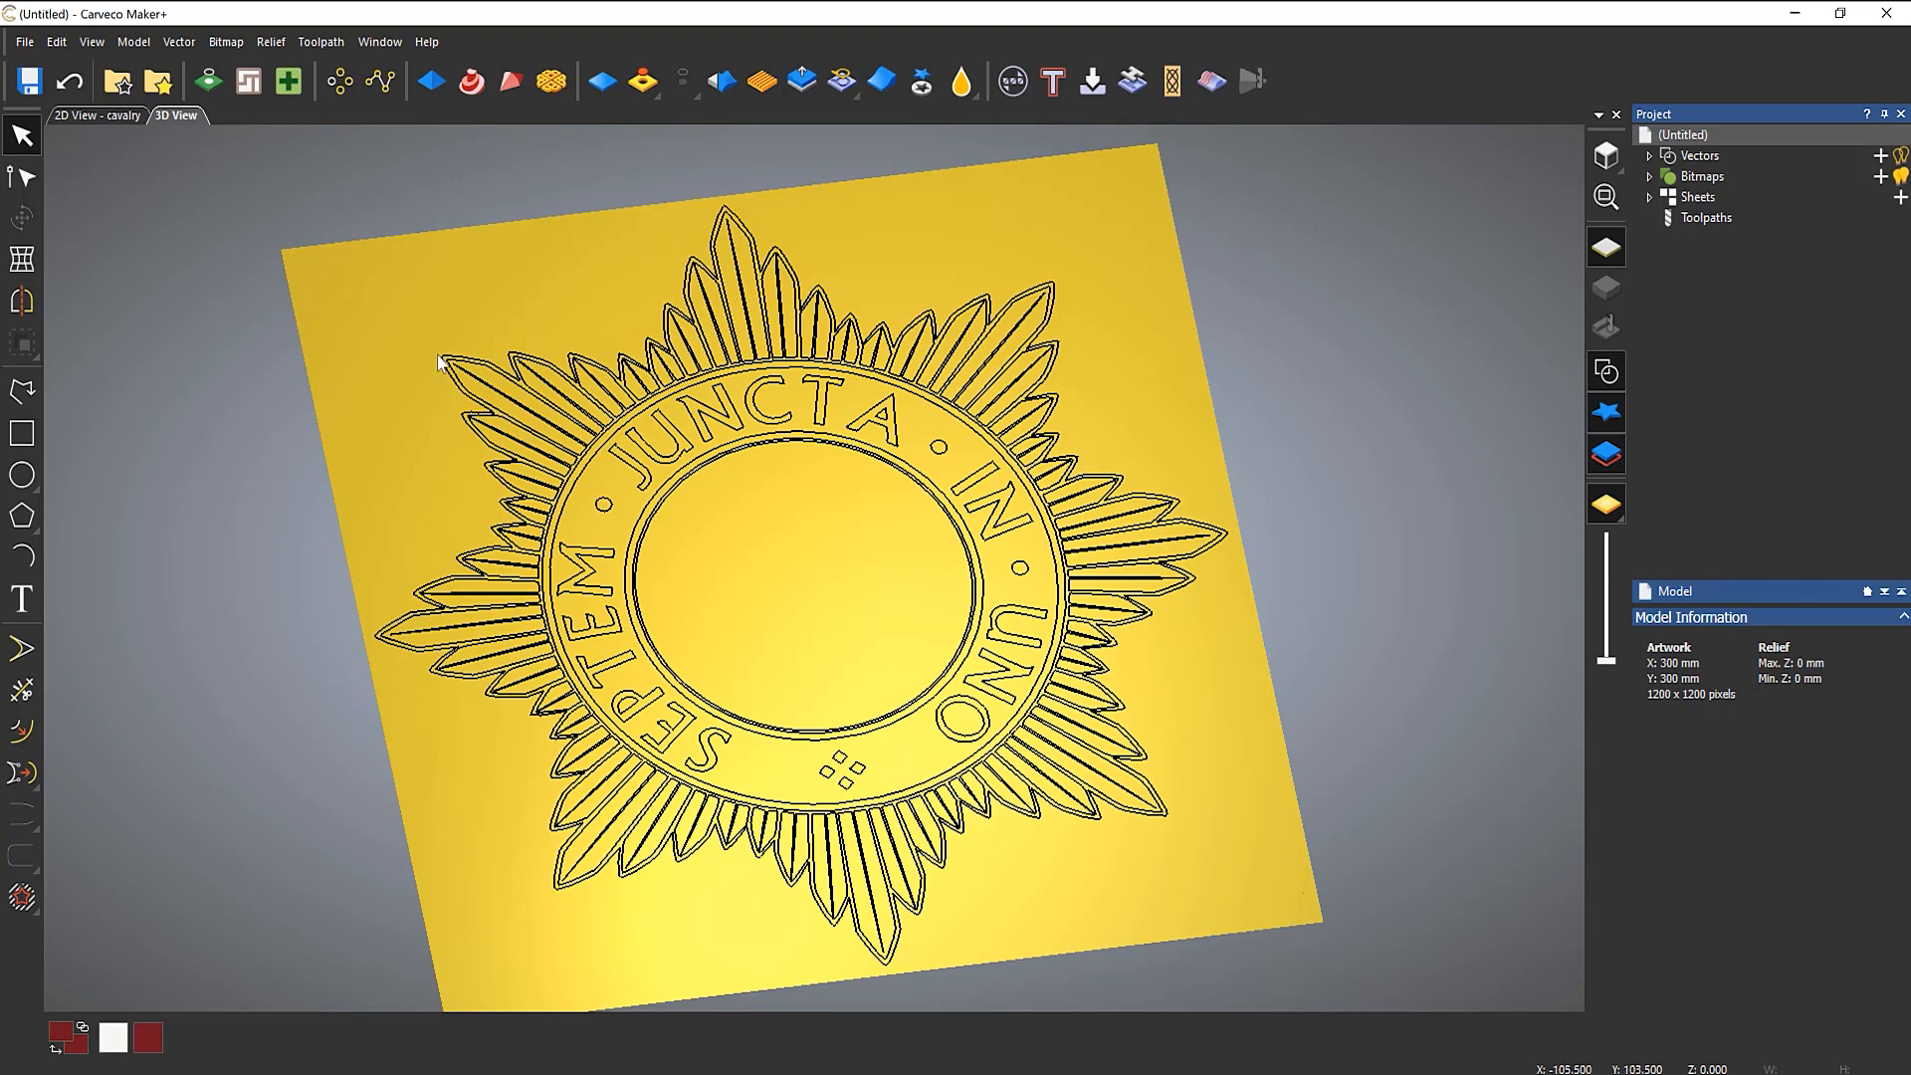
pyautogui.hotkey('ctrl', 'a')
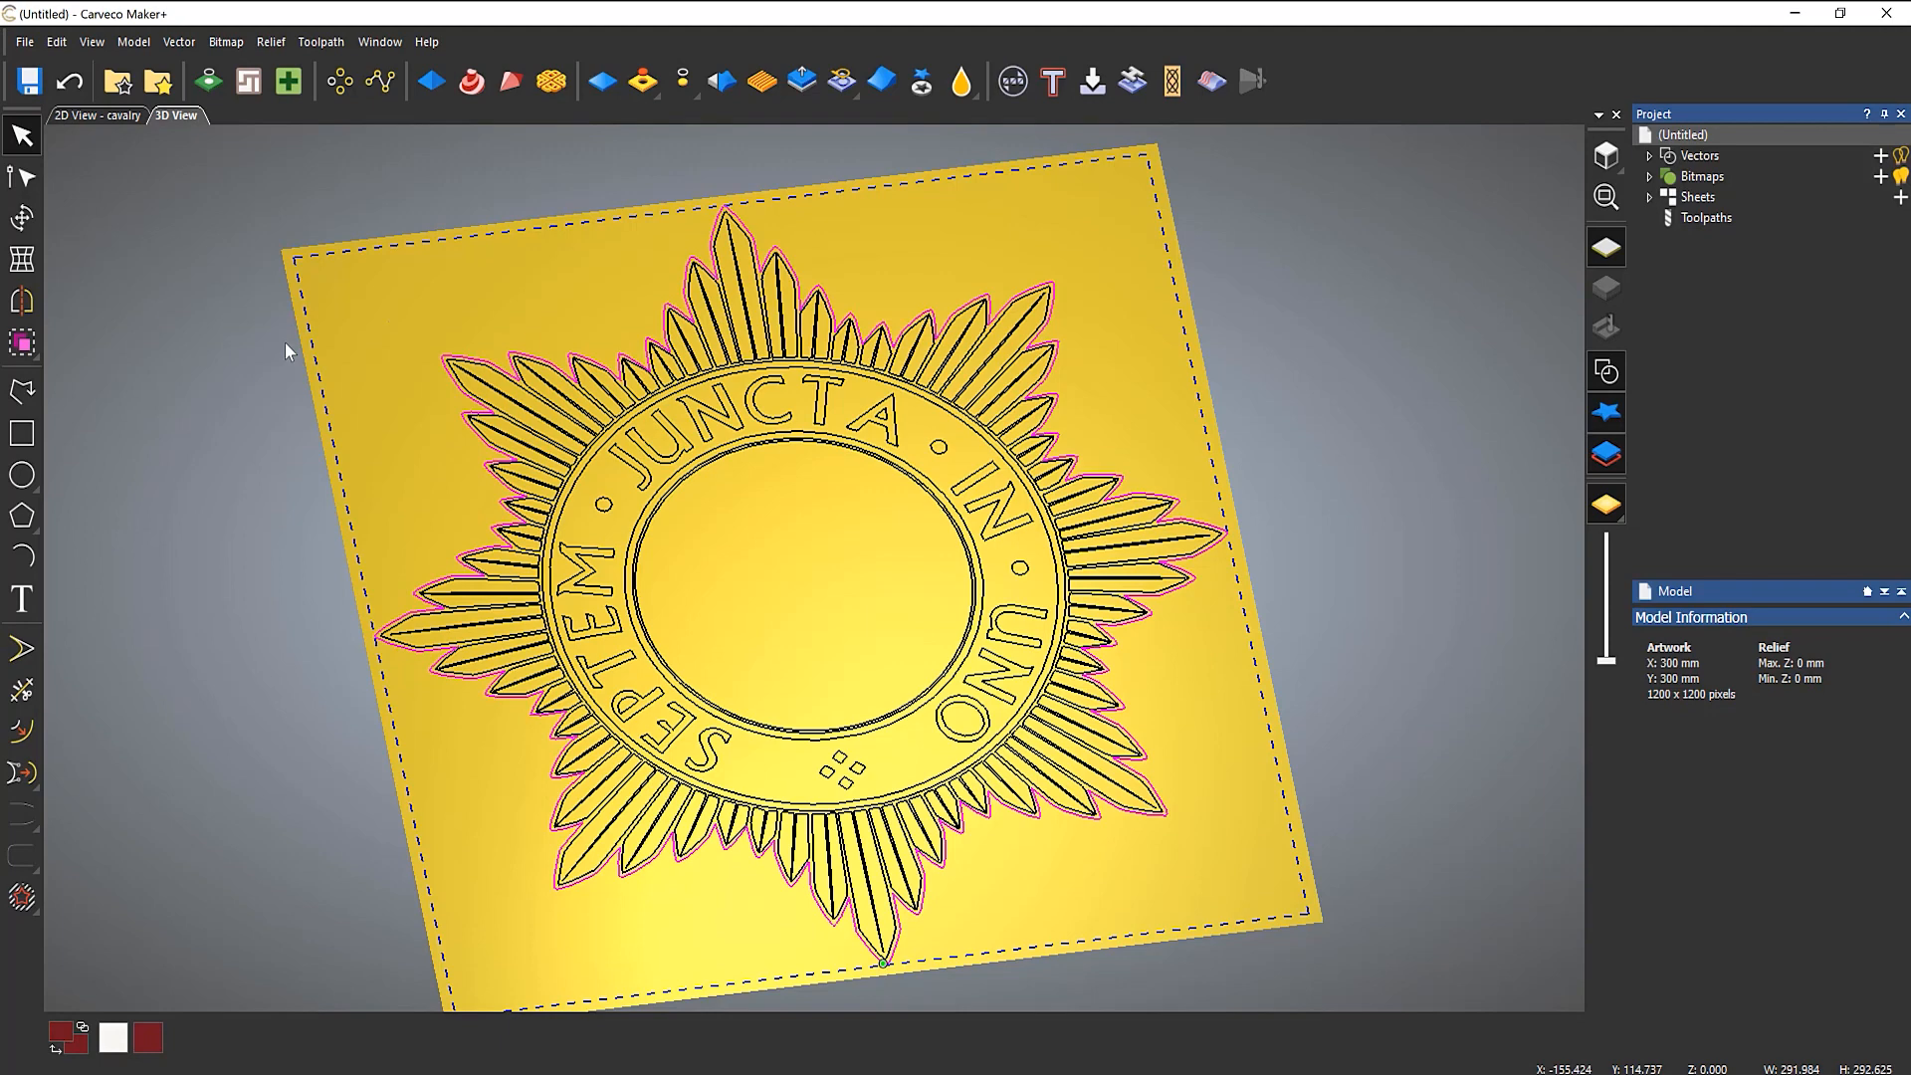
pyautogui.click(430, 82)
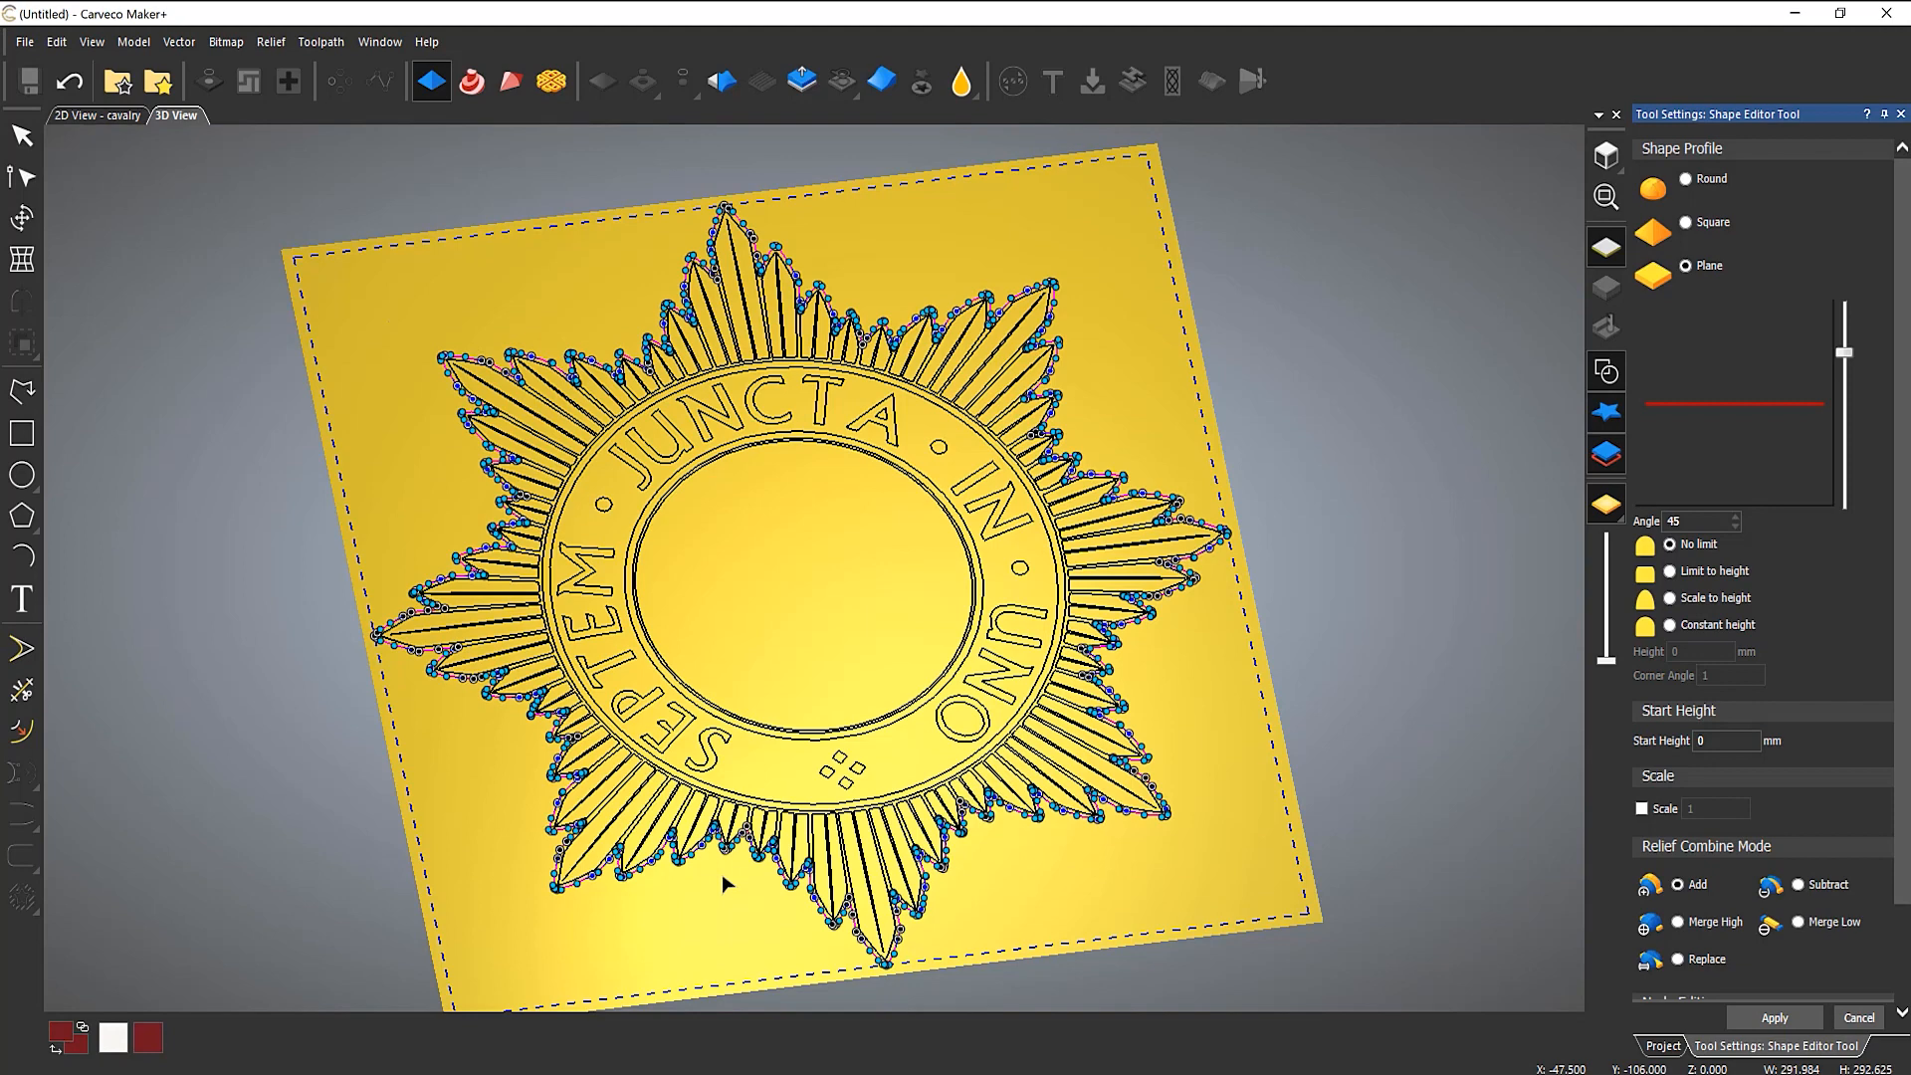
pyautogui.click(1608, 374)
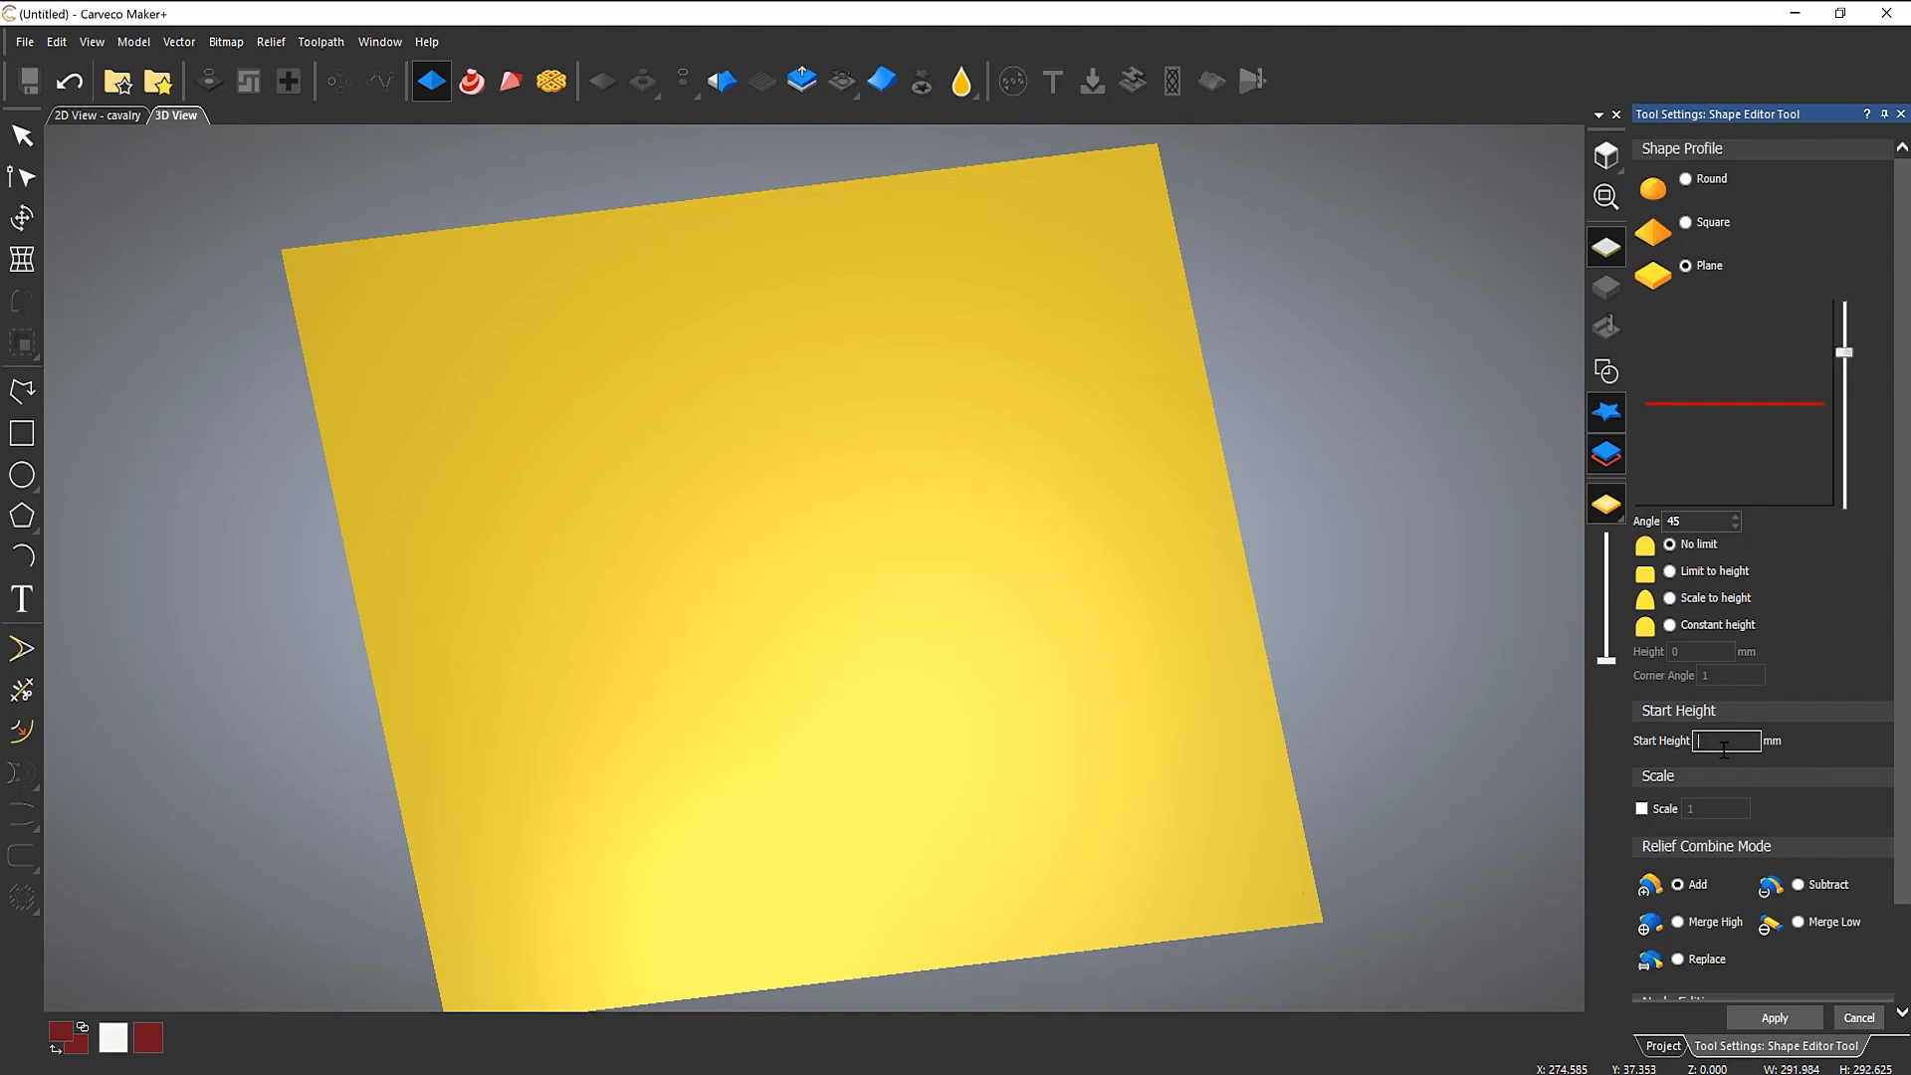
pyautogui.write('5')
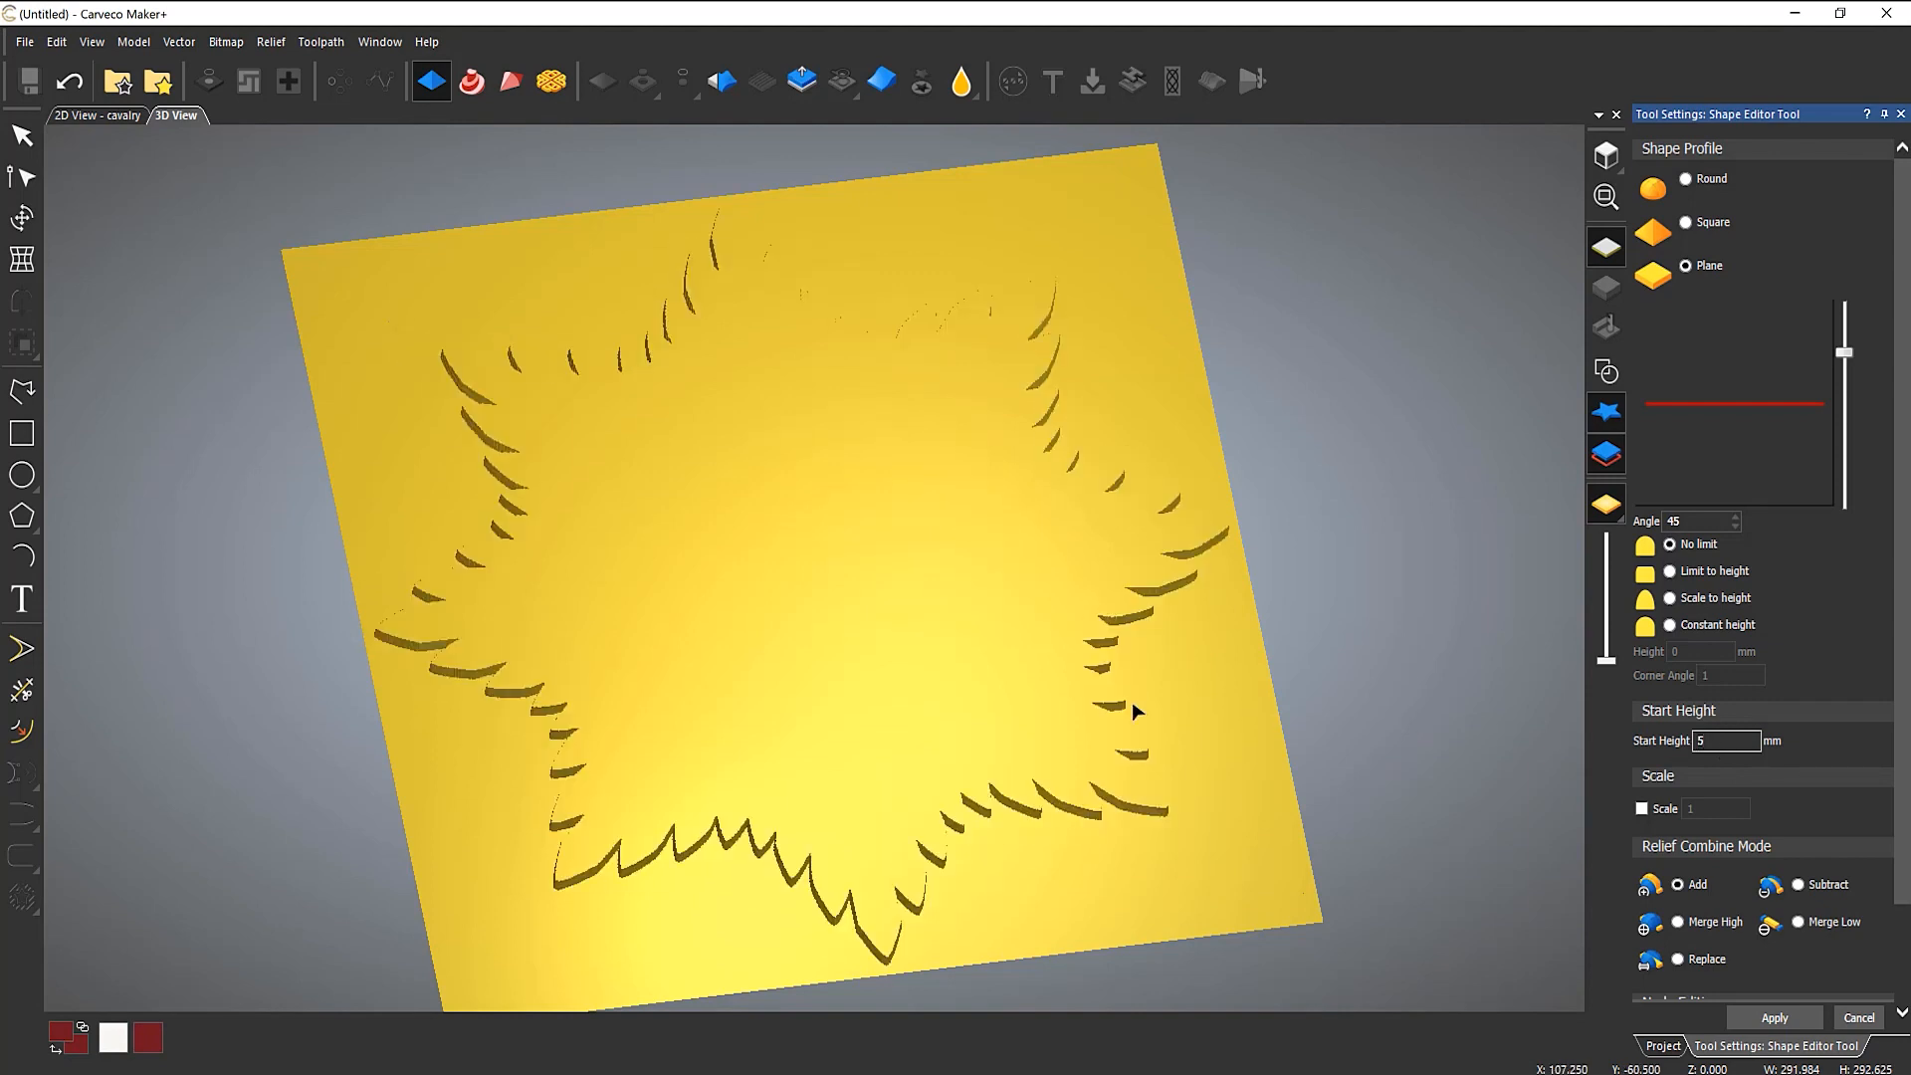
pyautogui.moveTo(945, 647); pyautogui.dragTo(897, 693)
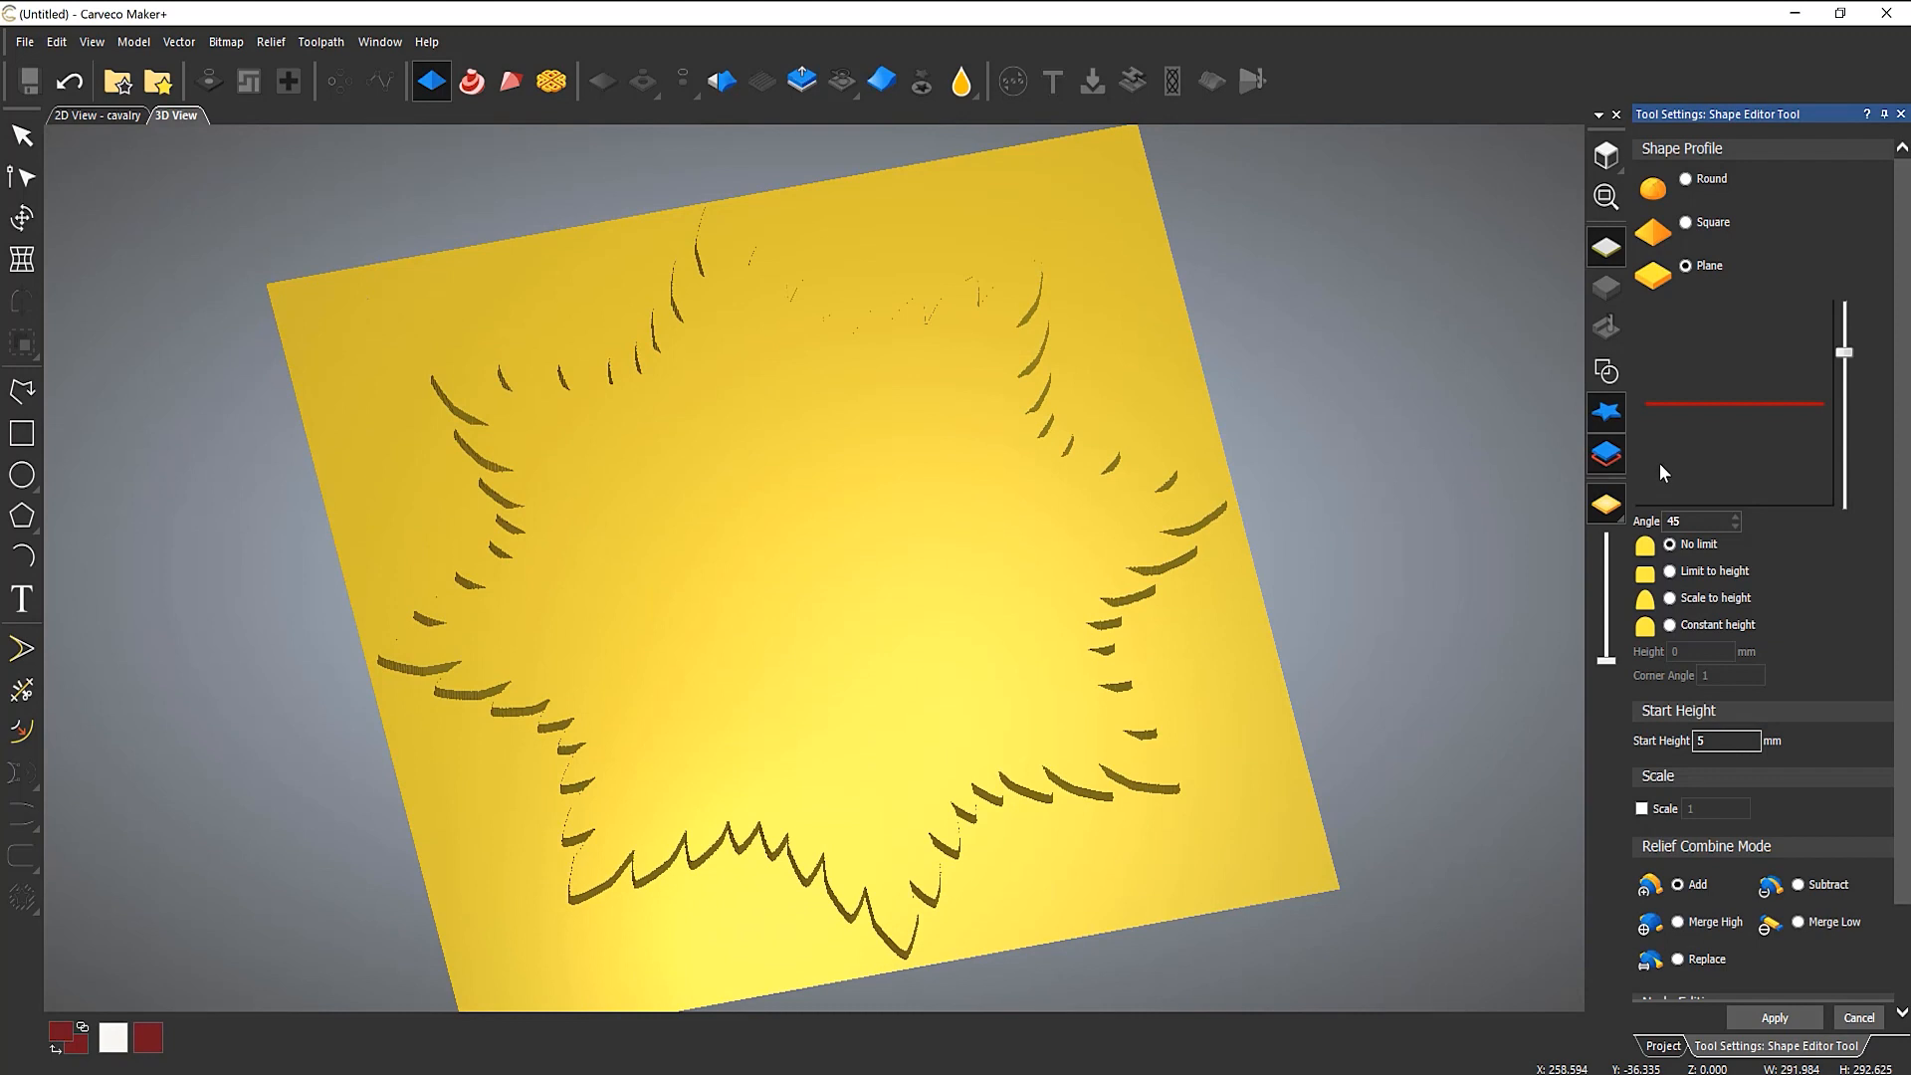
# Step: Give the star shape a square profile at 45 degrees and inspect its sloped surfaces and ray tips
pyautogui.click(1686, 223)
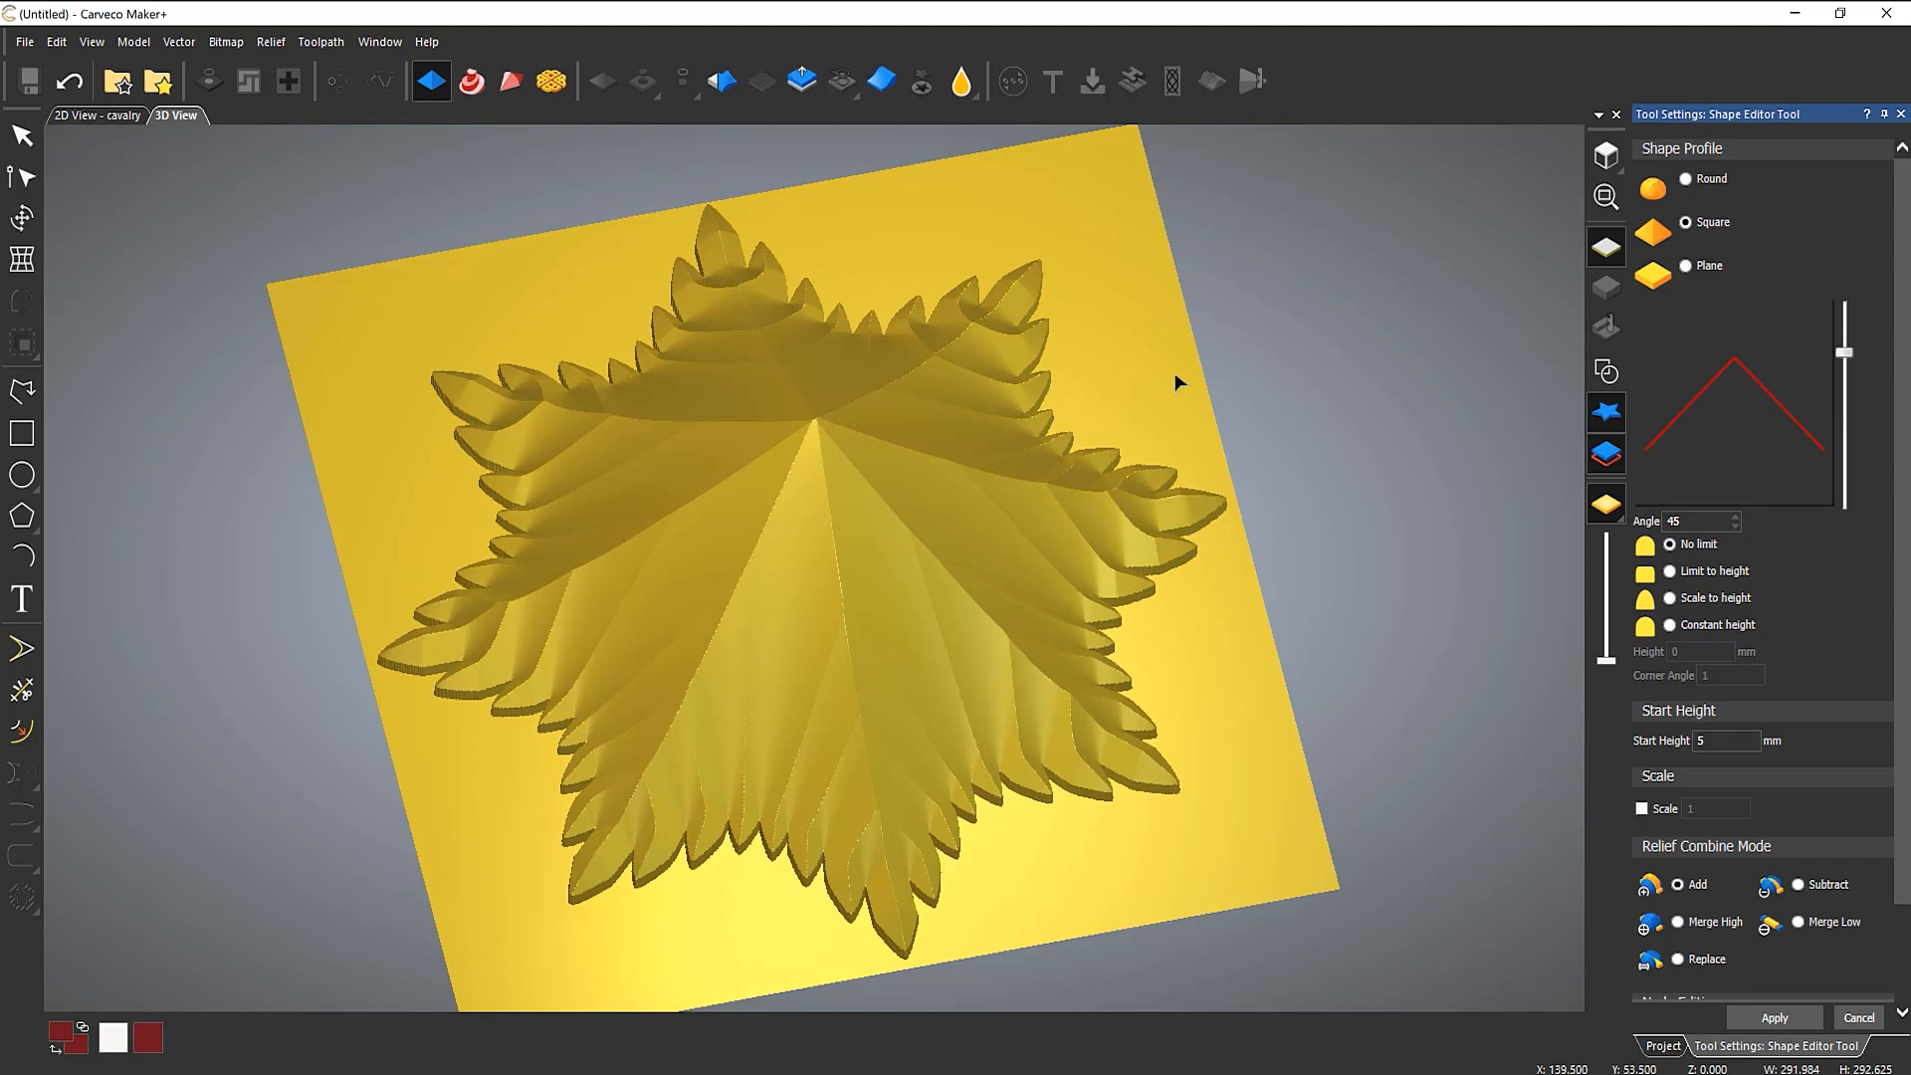
pyautogui.moveTo(781, 648); pyautogui.dragTo(819, 350)
pyautogui.moveTo(804, 427); pyautogui.dragTo(795, 627)
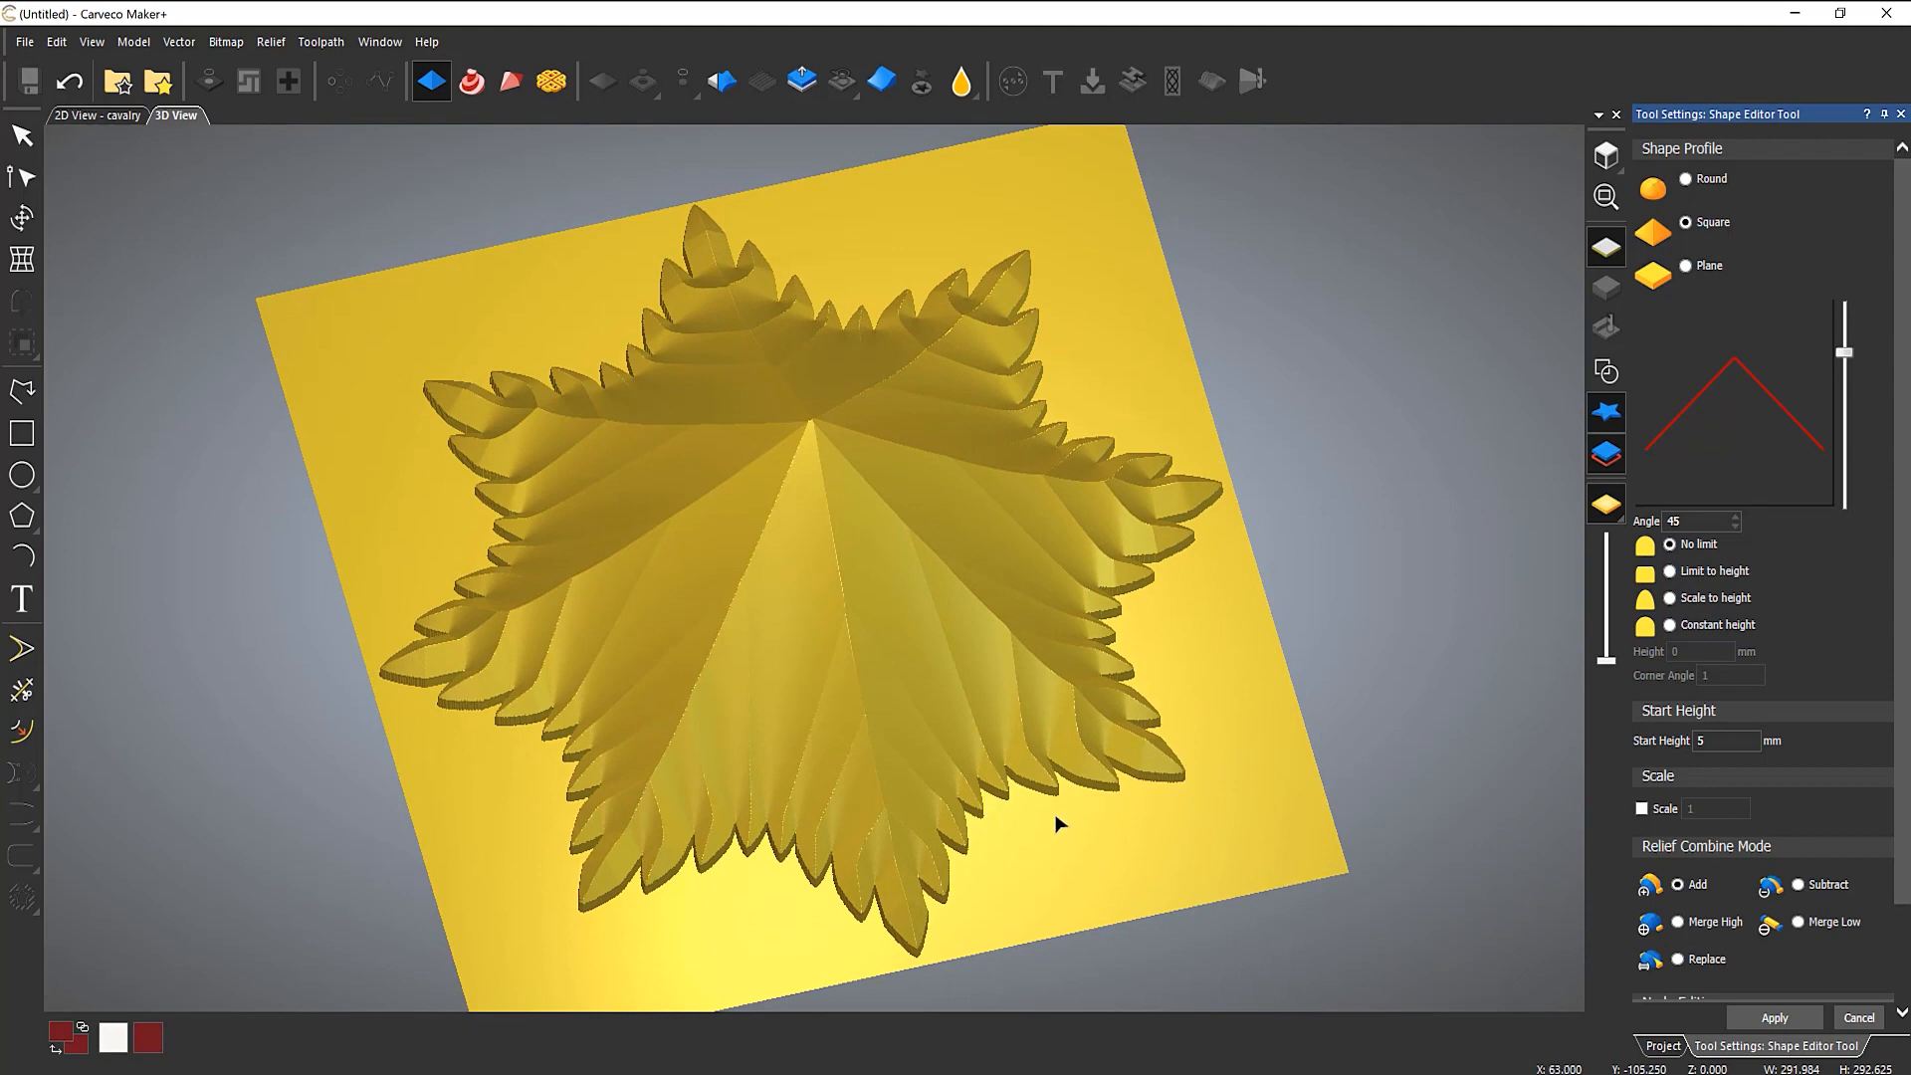
pyautogui.scroll(5, 1058, 824)
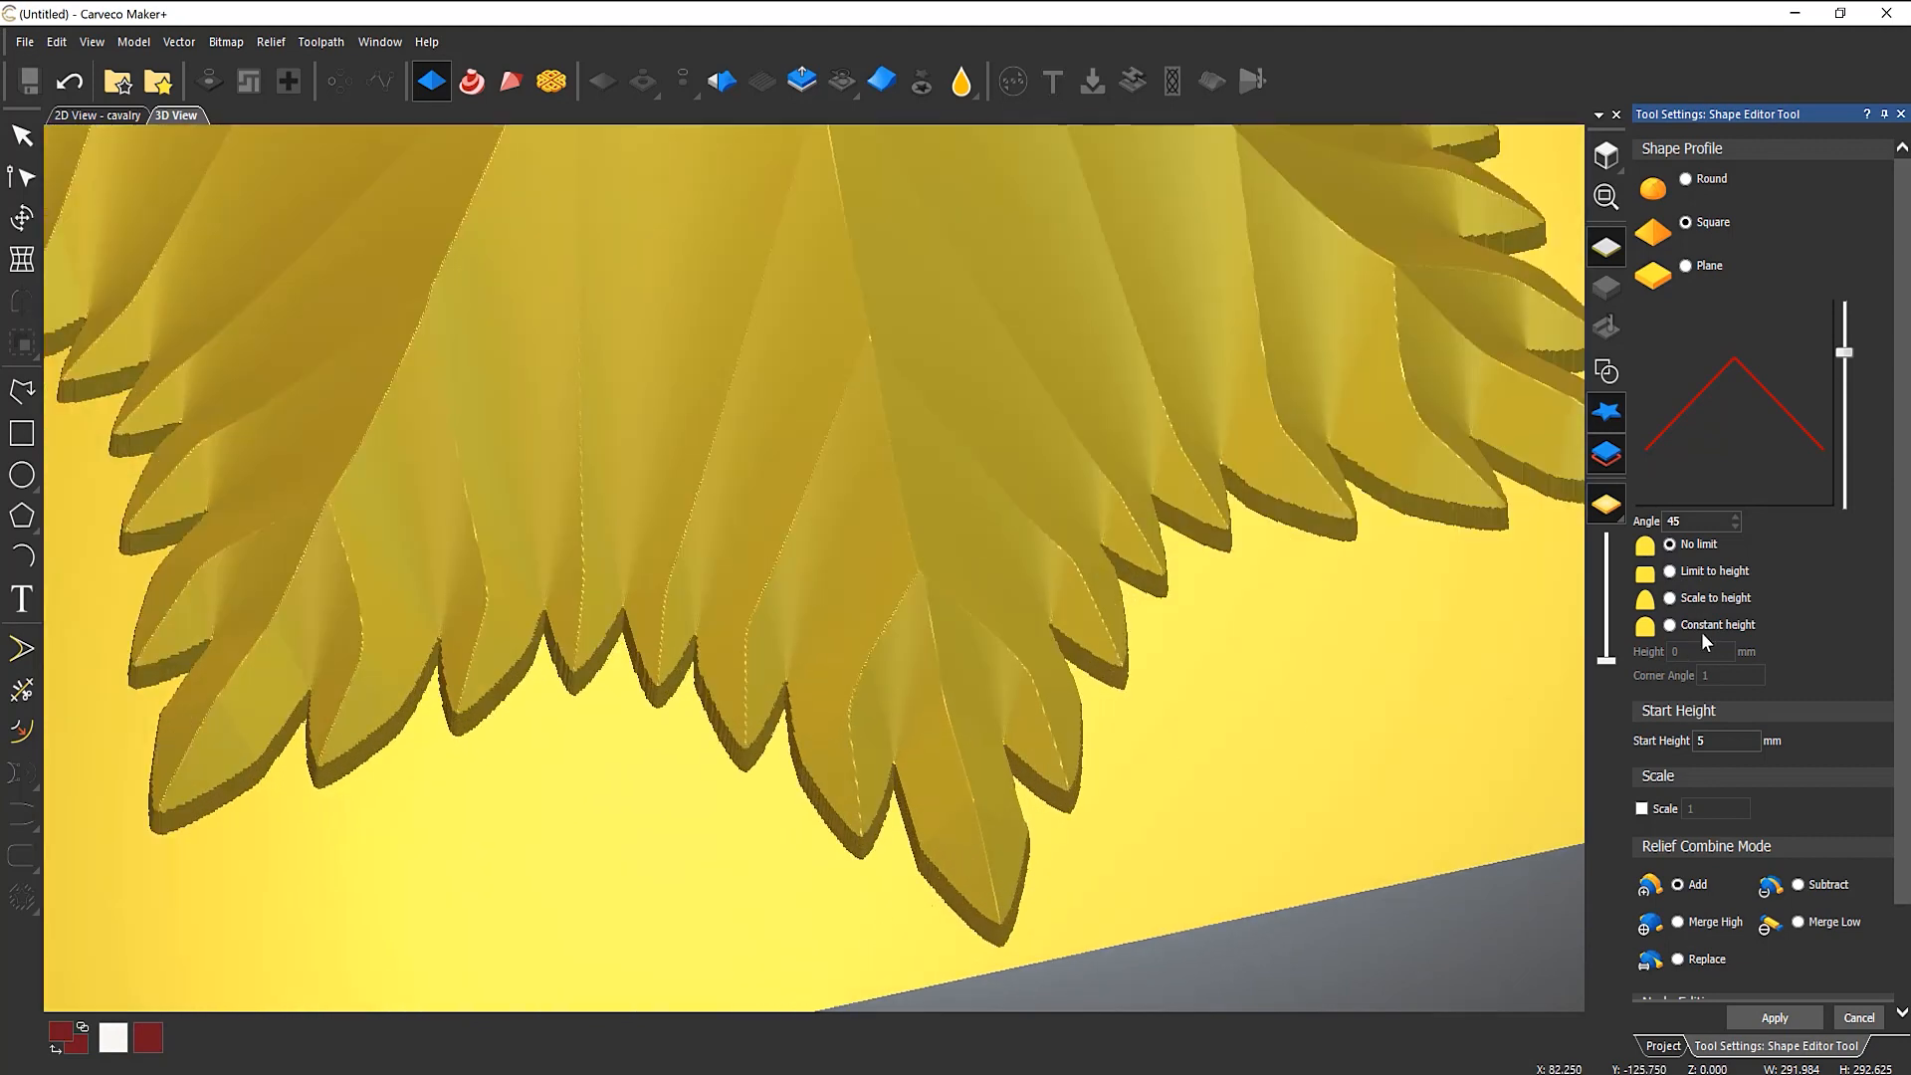
# Step: Limit the star's square profile to a height of 10 mm
pyautogui.click(1670, 571)
pyautogui.scroll(-5, 830, 441)
pyautogui.scroll(2, 756, 229)
pyautogui.scroll(-2, 773, 243)
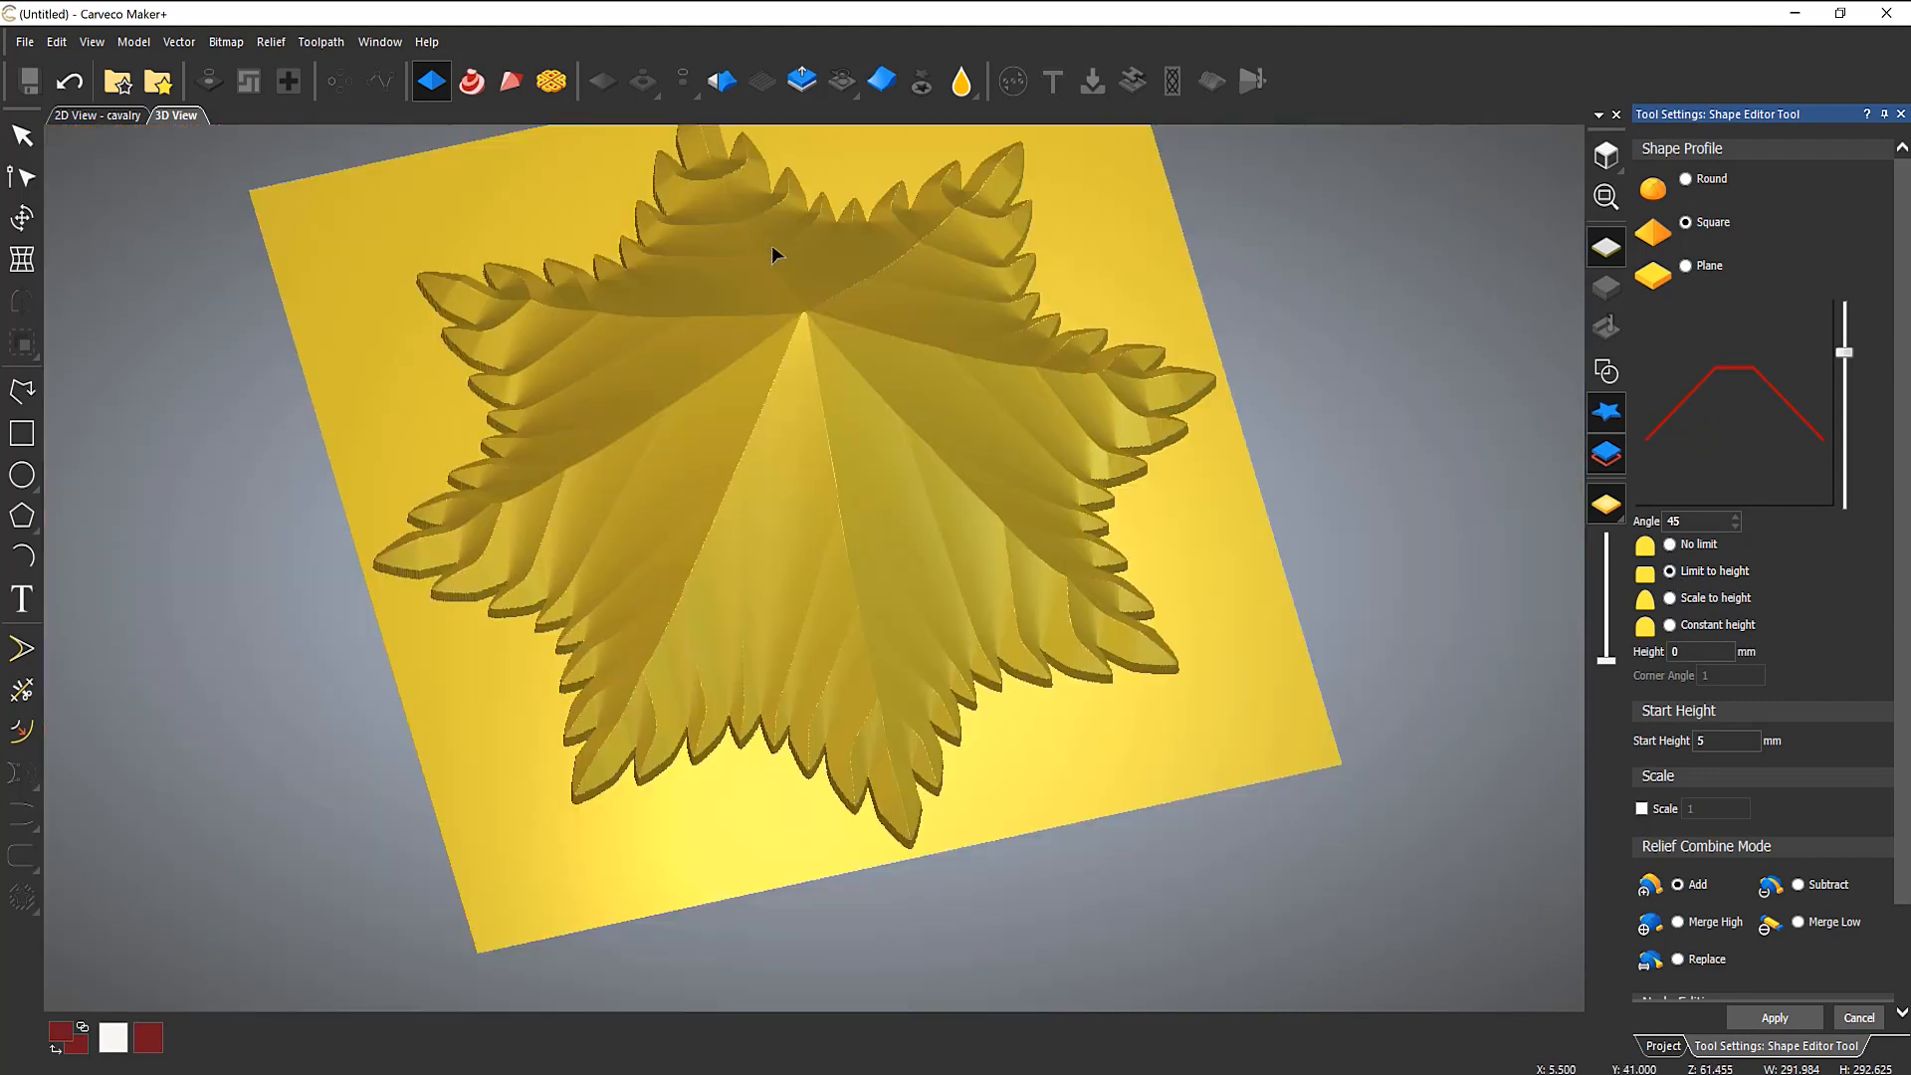
pyautogui.scroll(2, 803, 320)
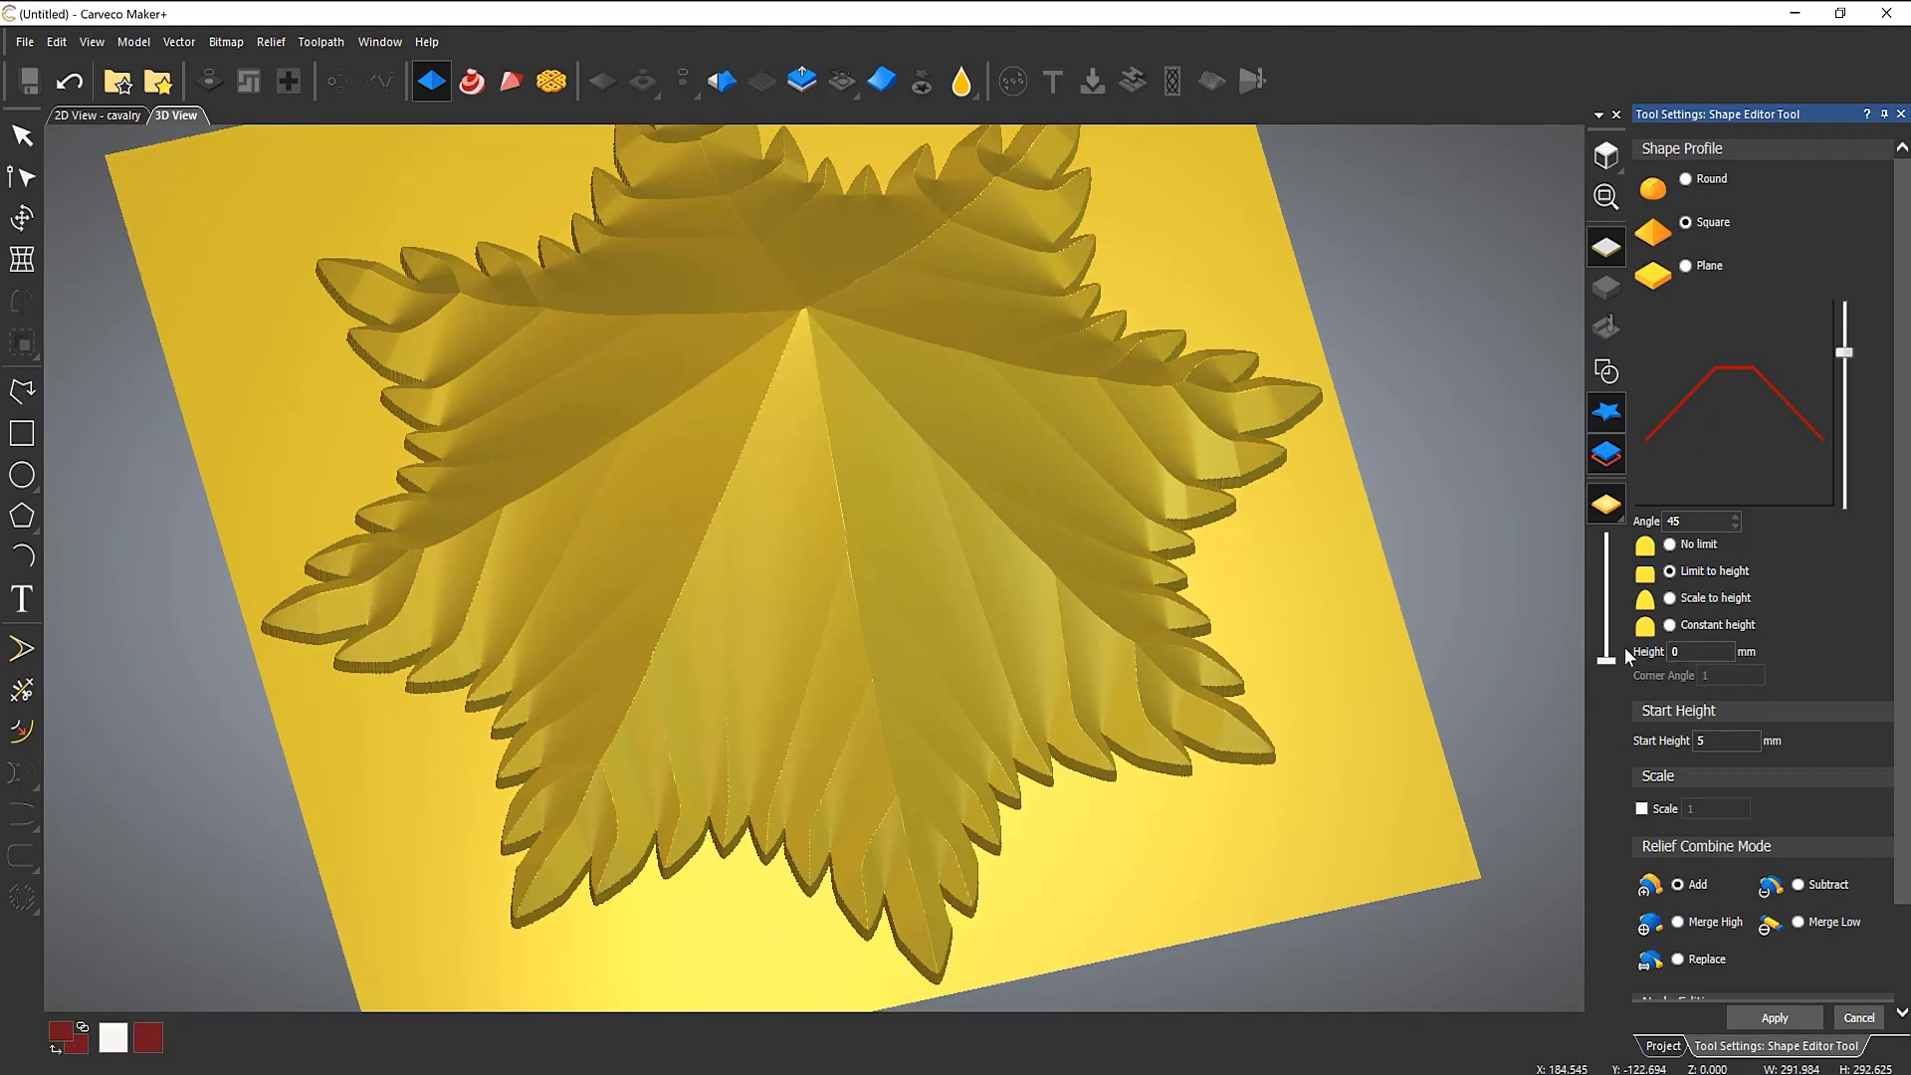
pyautogui.doubleClick(1674, 652)
pyautogui.write('10')
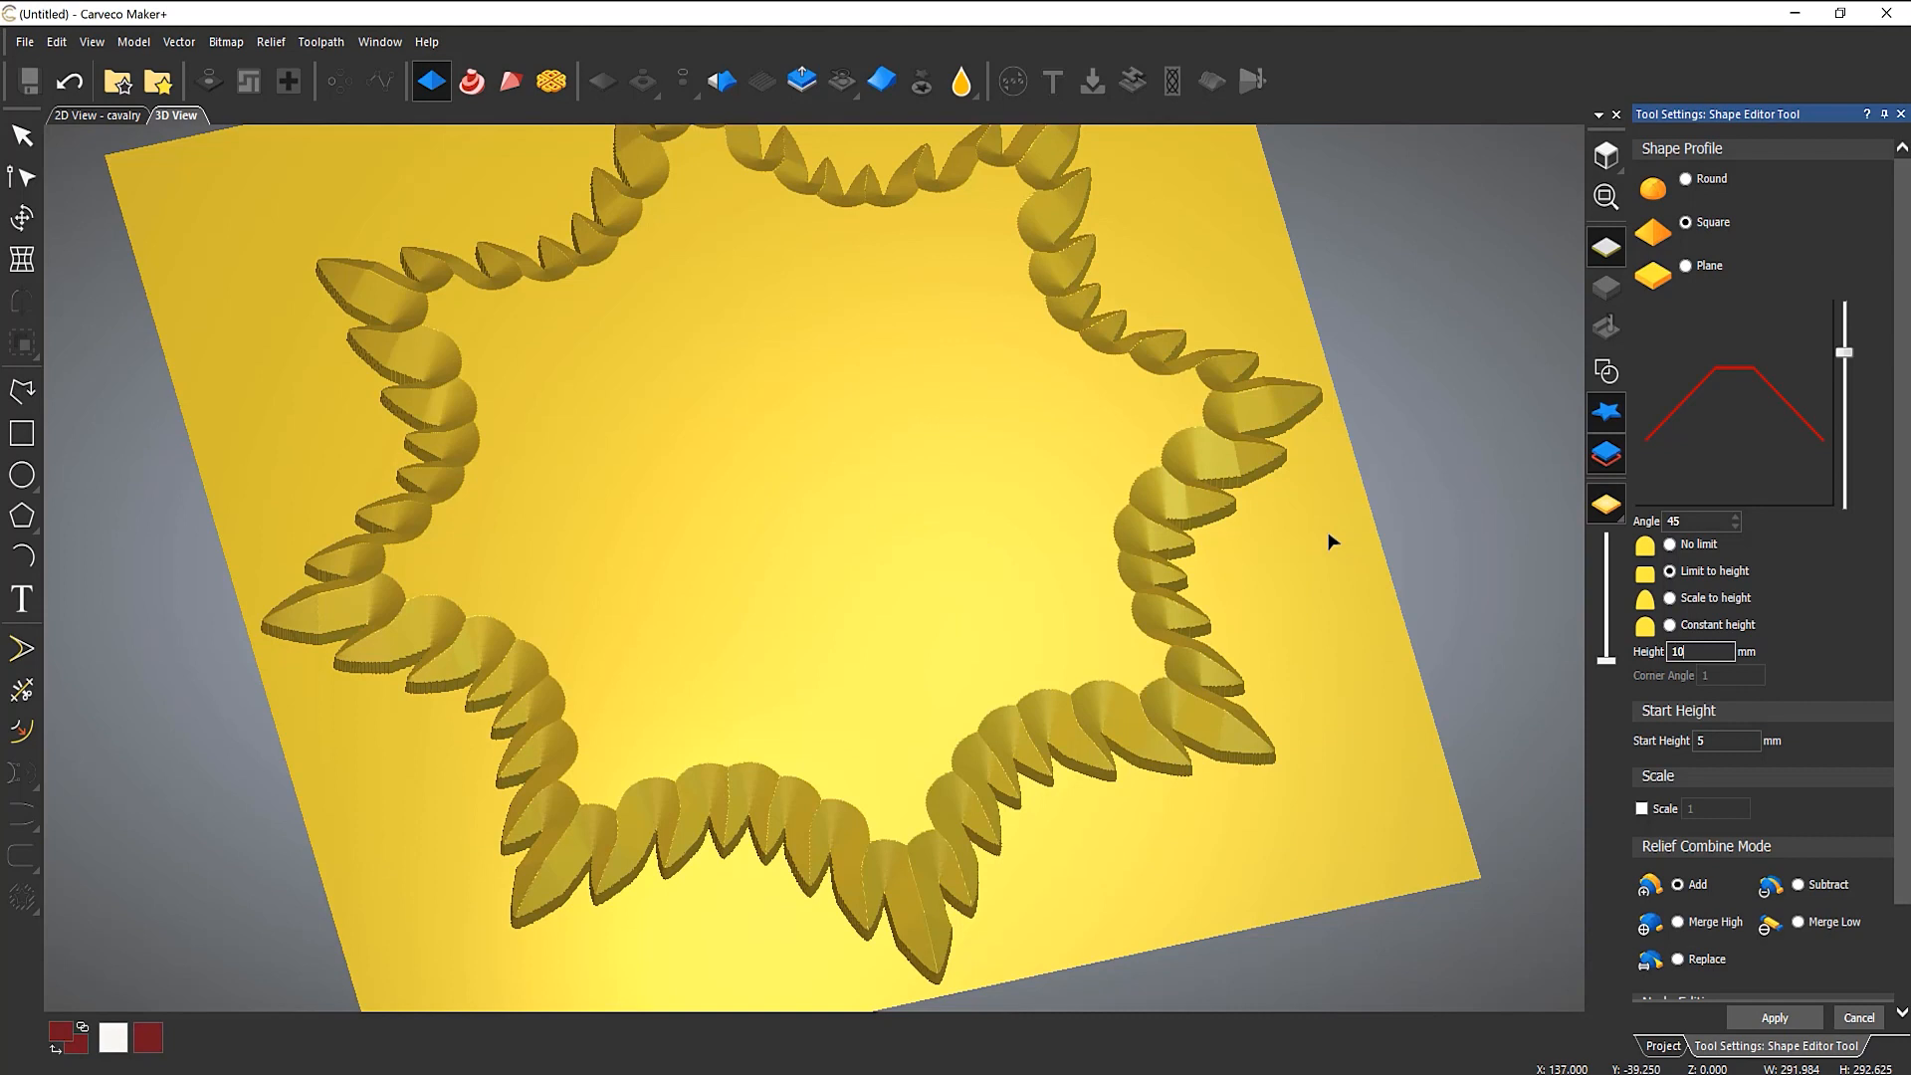
# Step: Display the vectors over the relief from above and reduce the star profile's height limit to 0.5 mm
pyautogui.press('BackSpace')
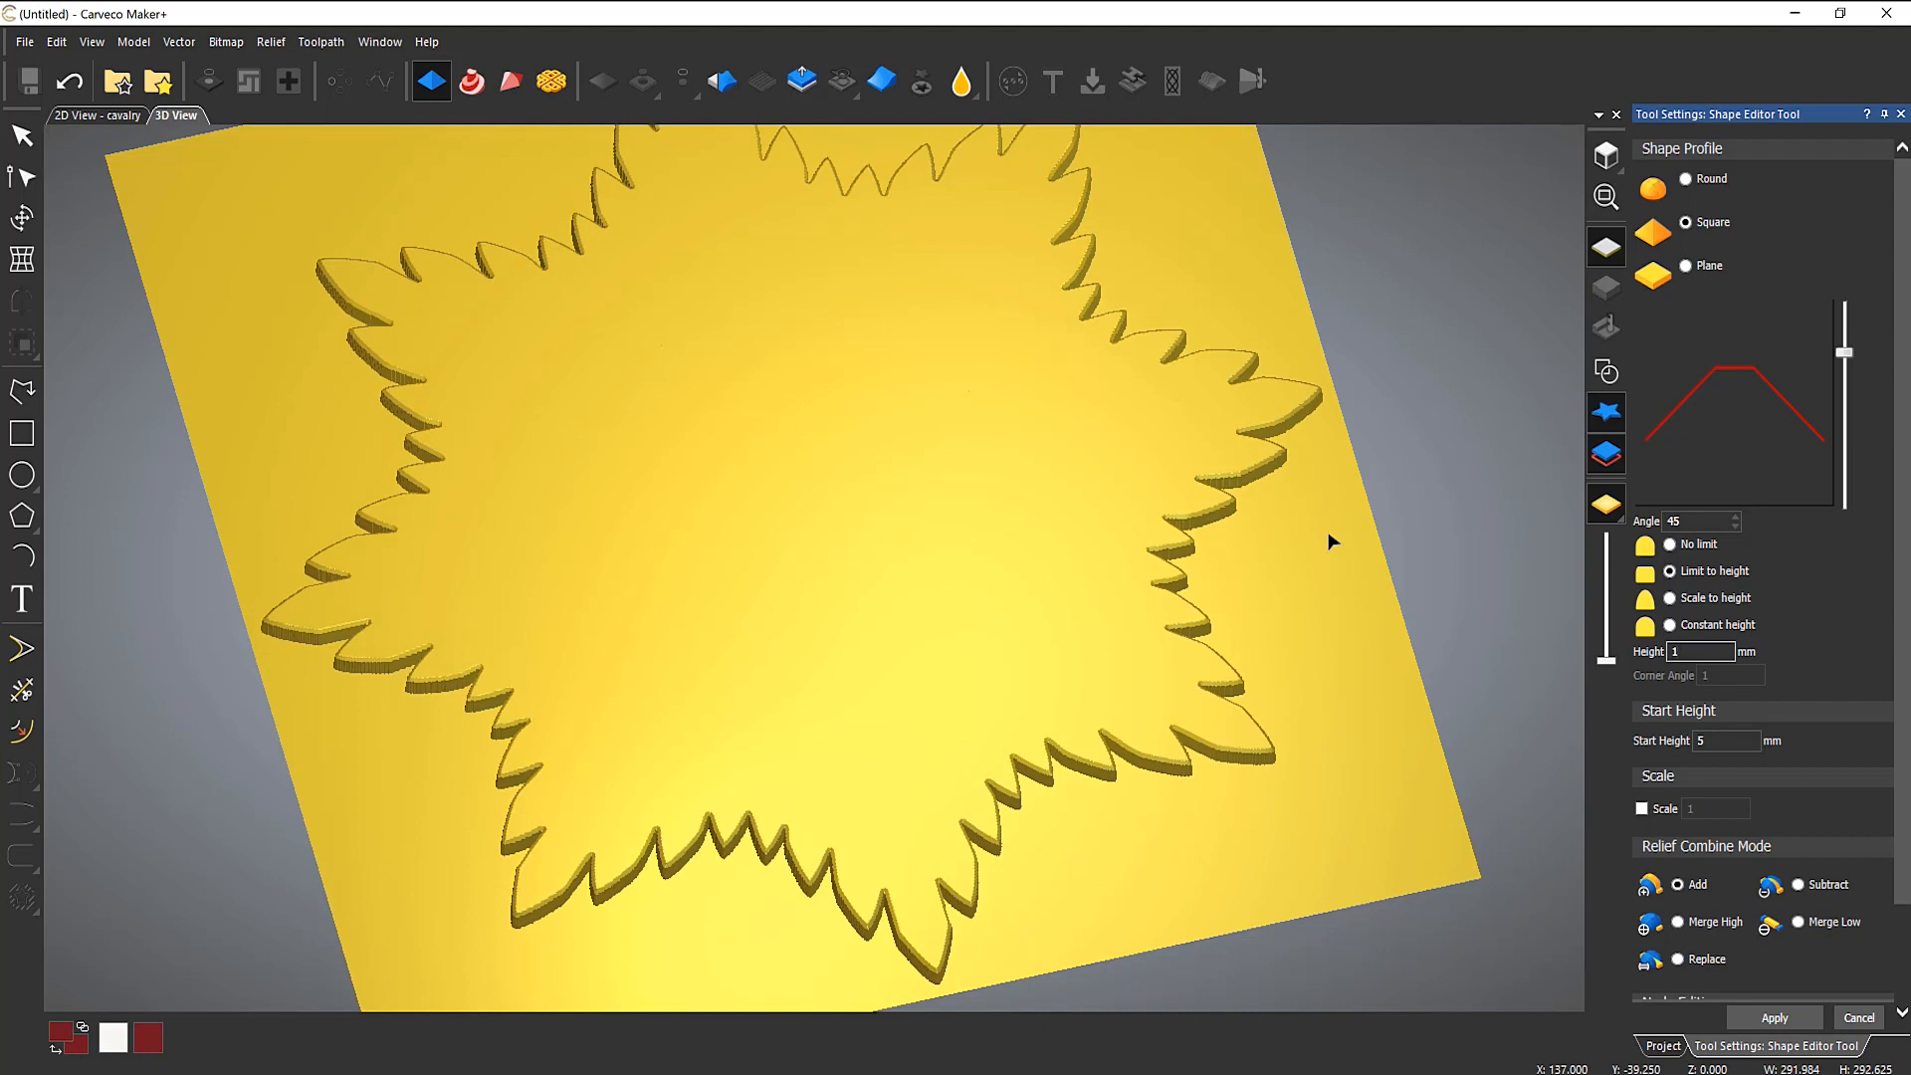
pyautogui.click(1607, 372)
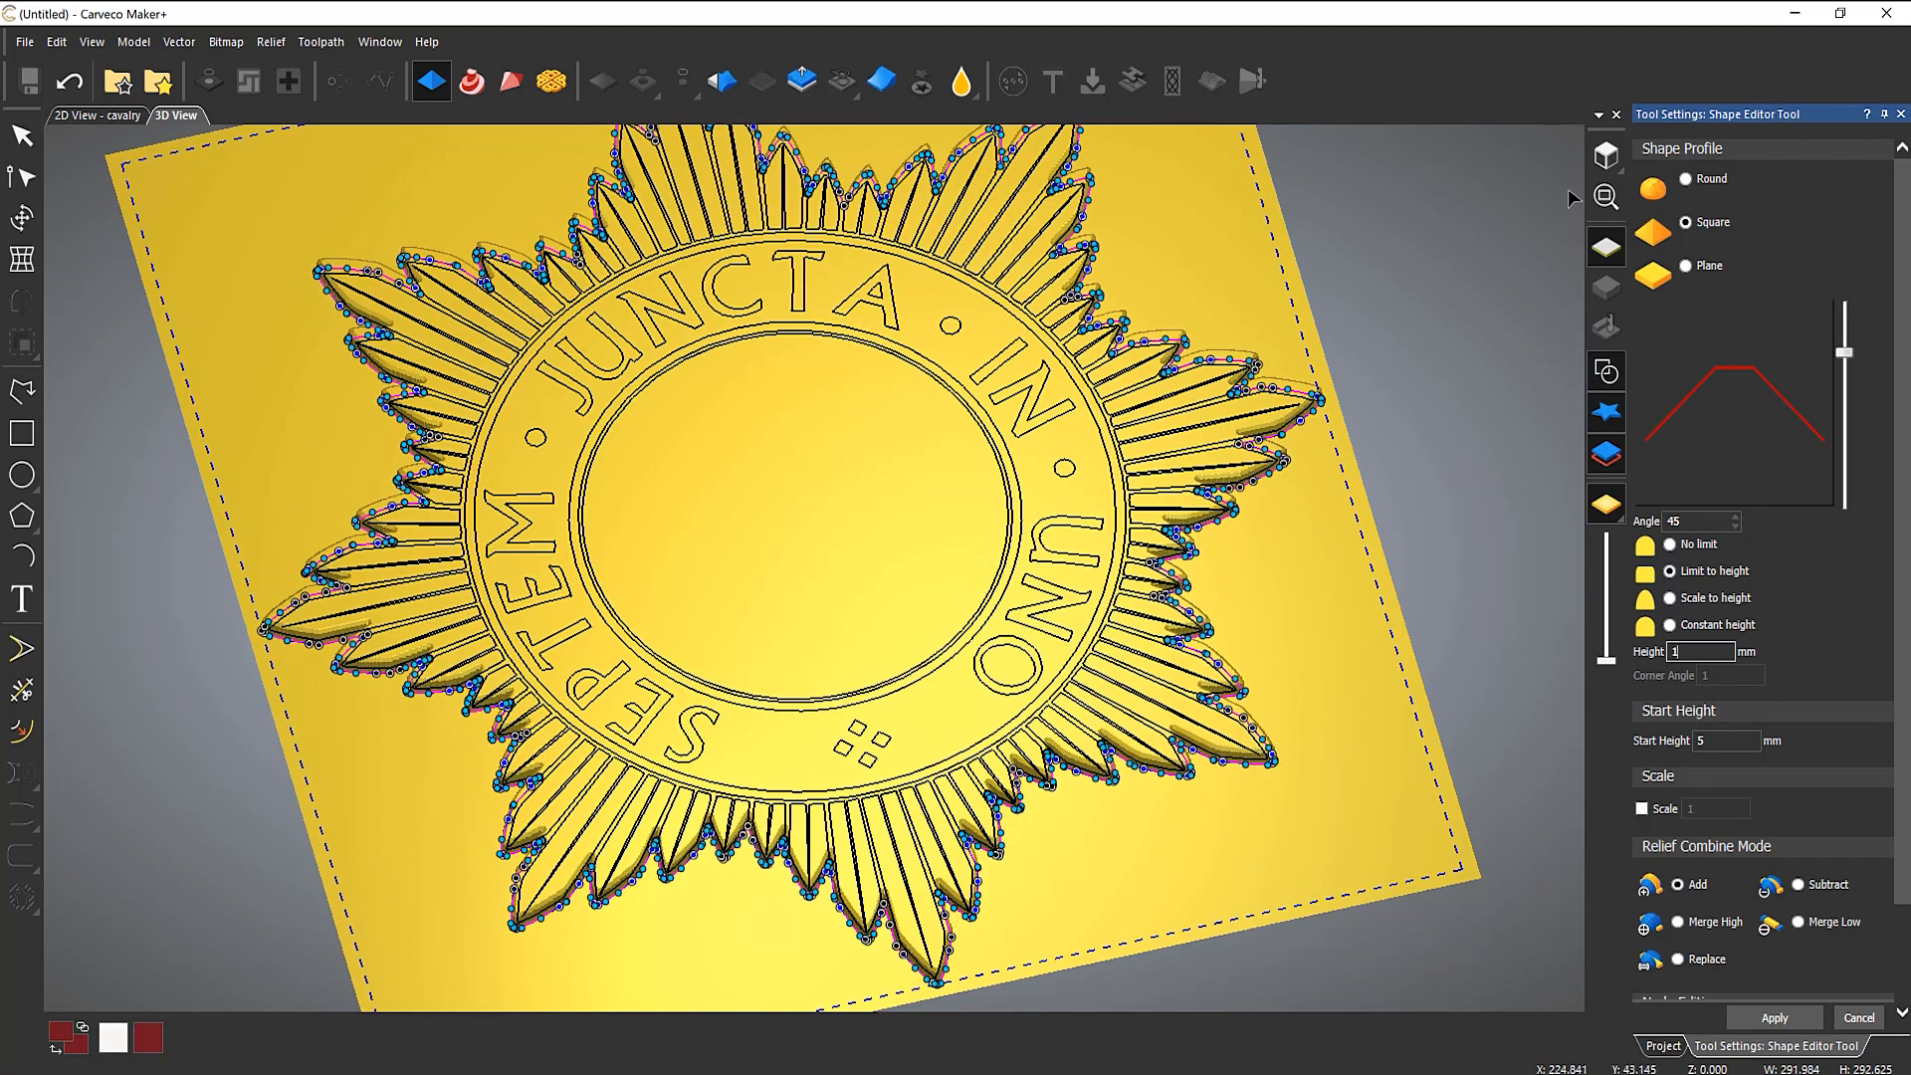
pyautogui.click(1605, 157)
pyautogui.scroll(6, 1053, 823)
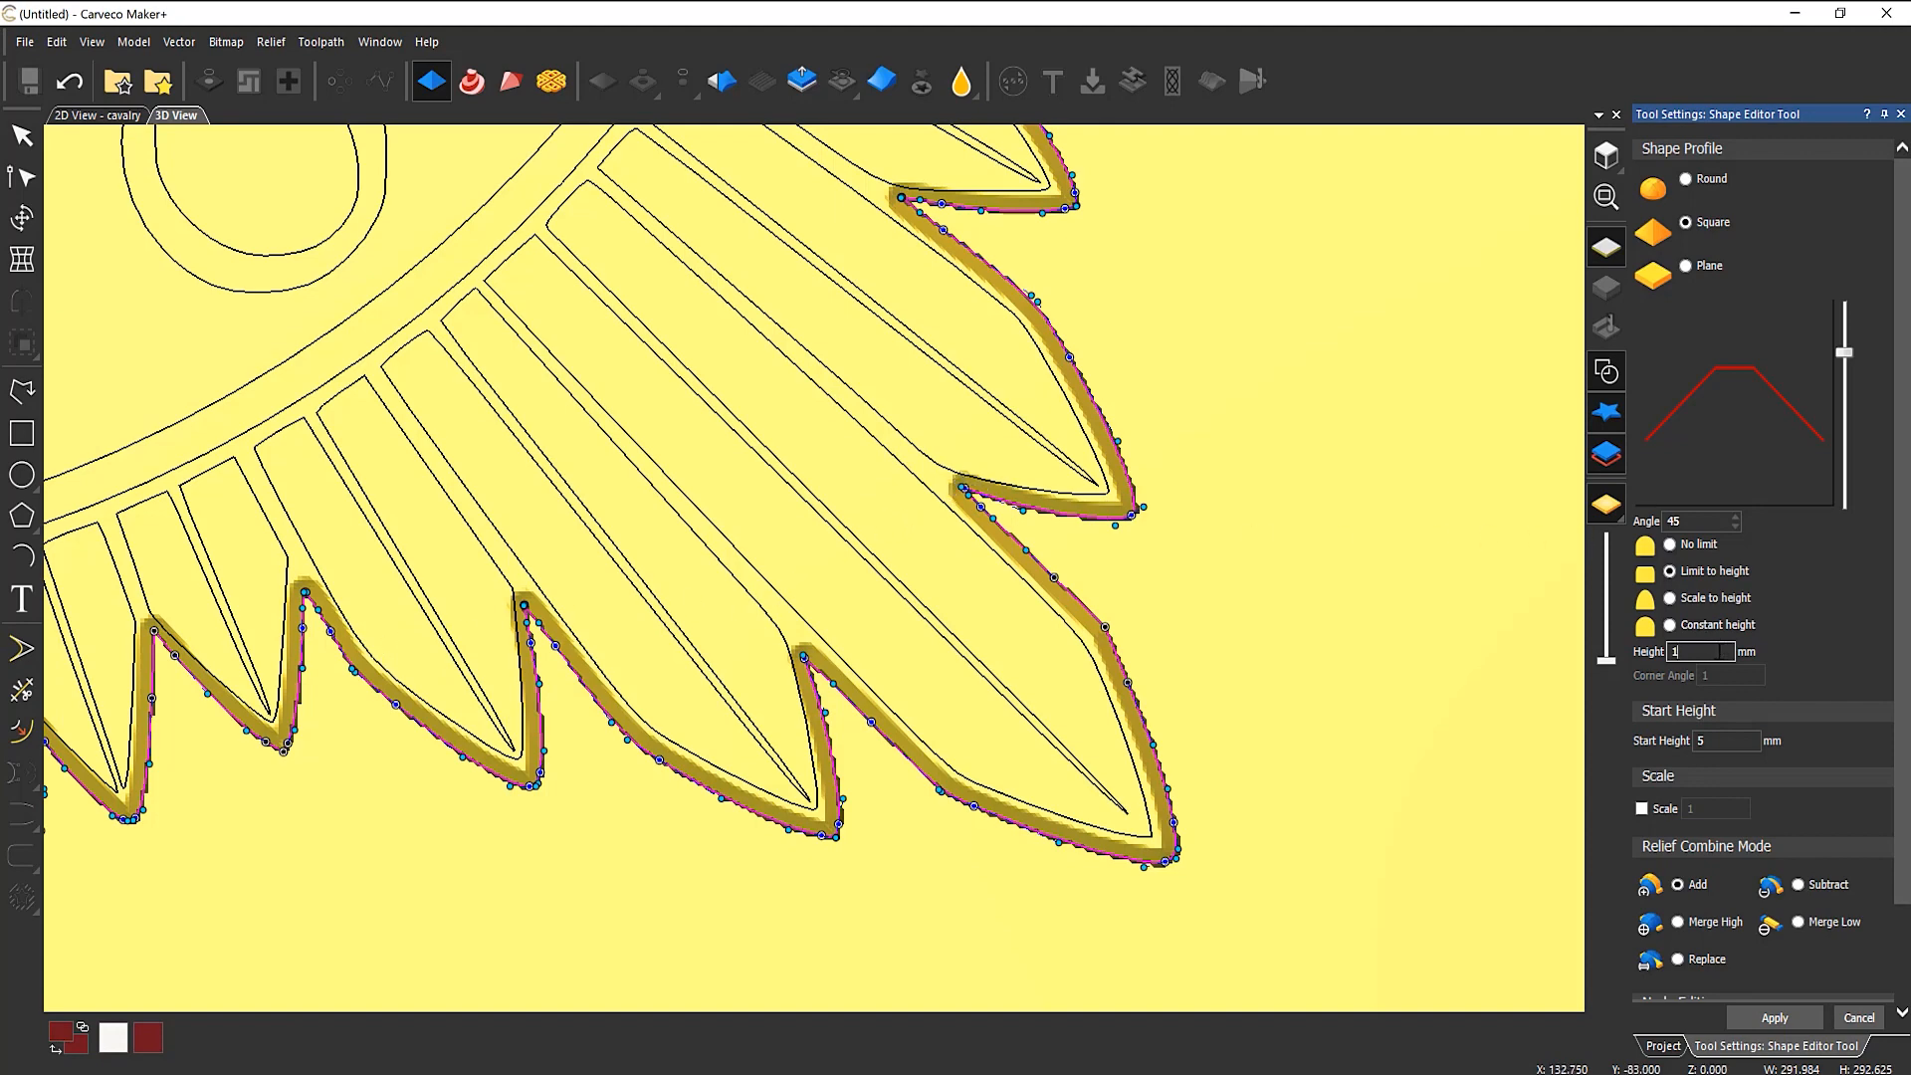
pyautogui.press('BackSpace')
pyautogui.write('0.5')
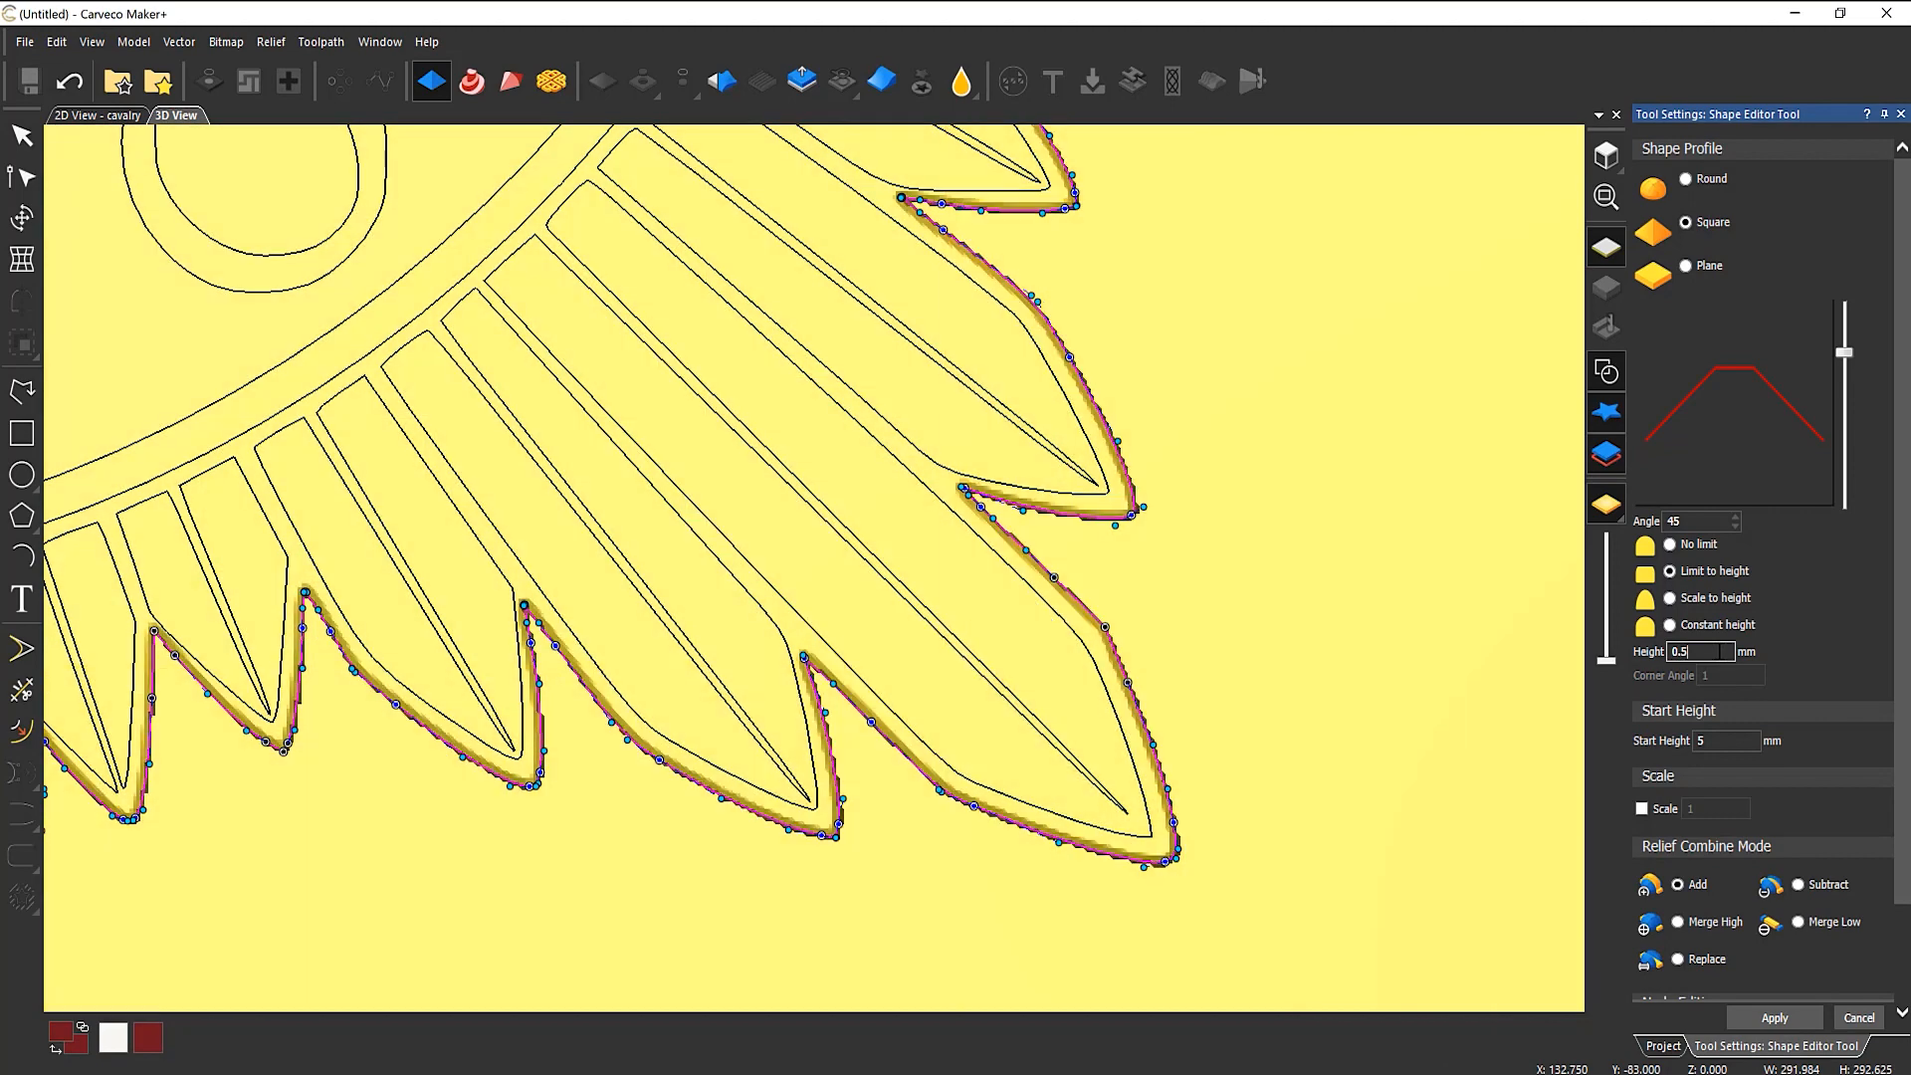
# Step: Add the bevelled star shape to the relief and close the Shape Editor
pyautogui.scroll(-2, 827, 648)
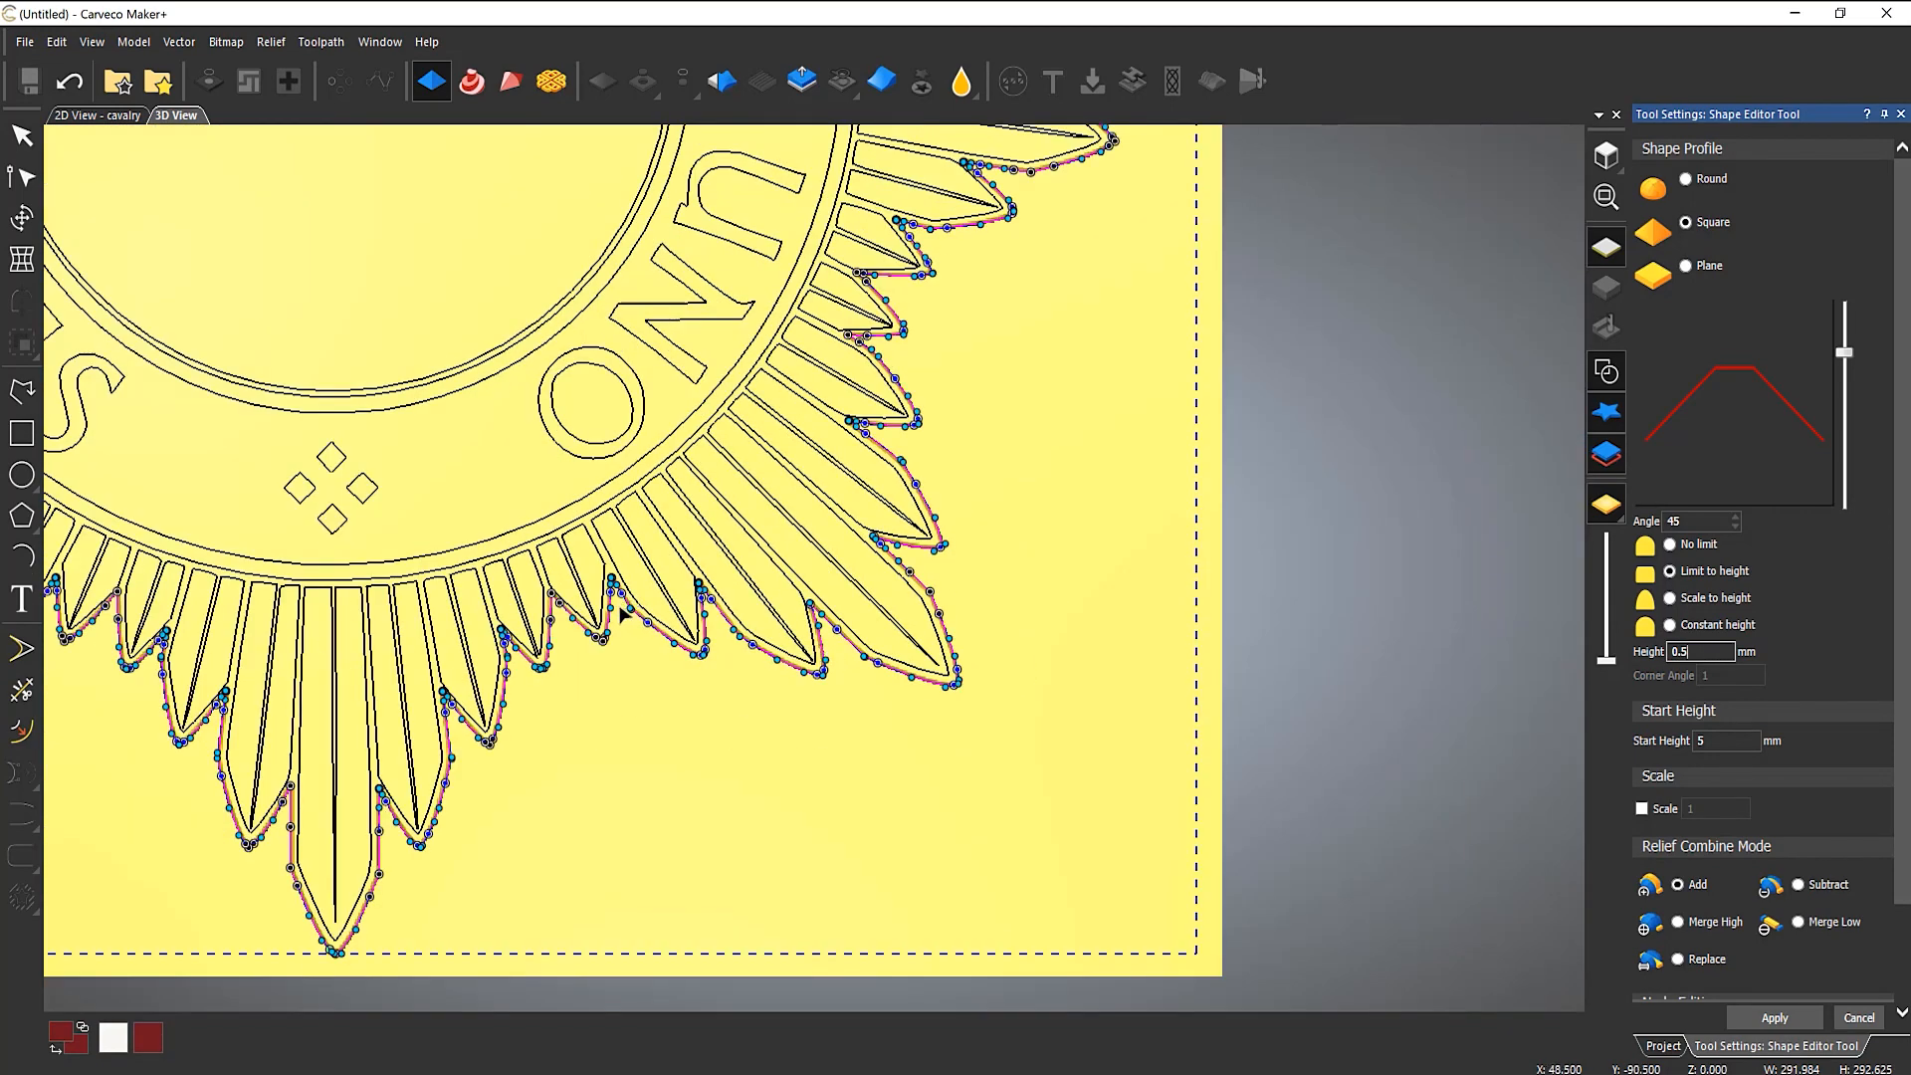
pyautogui.scroll(-3, 621, 614)
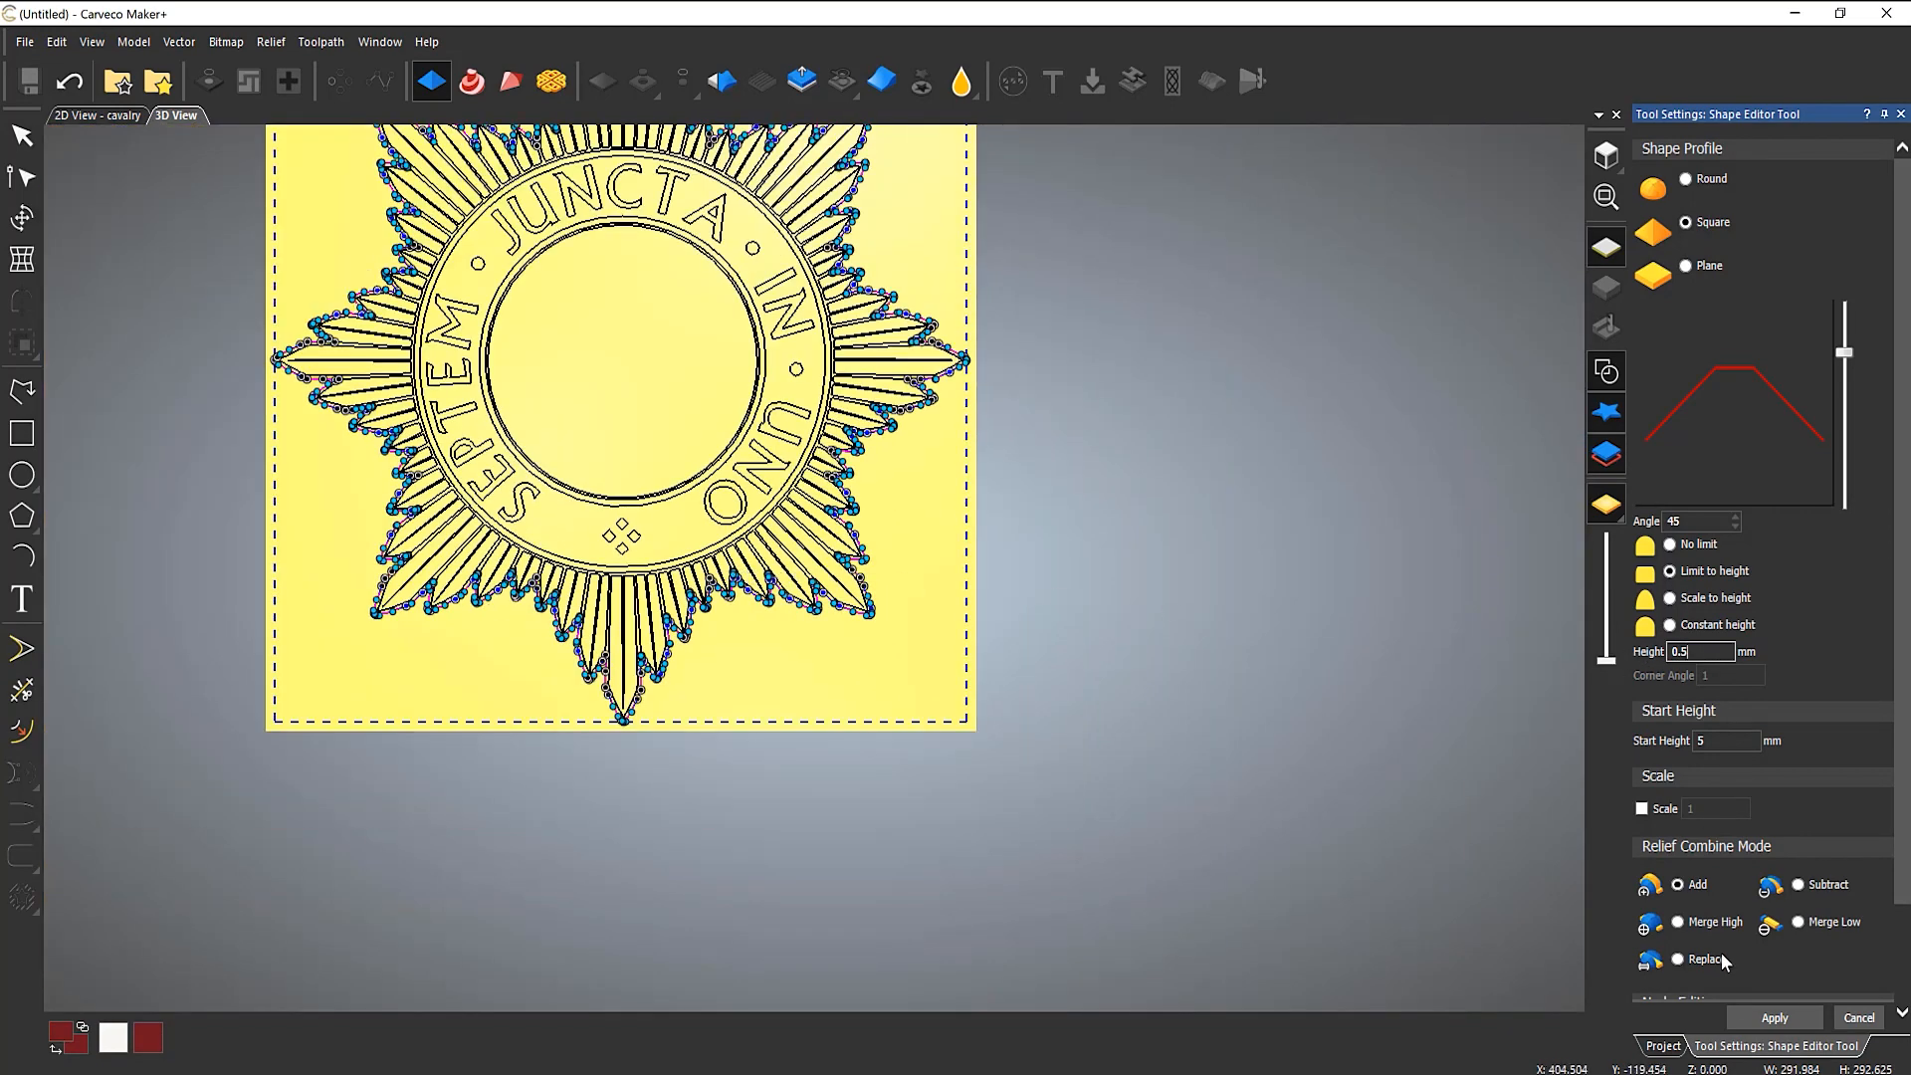
pyautogui.moveTo(585, 439); pyautogui.dragTo(355, 287)
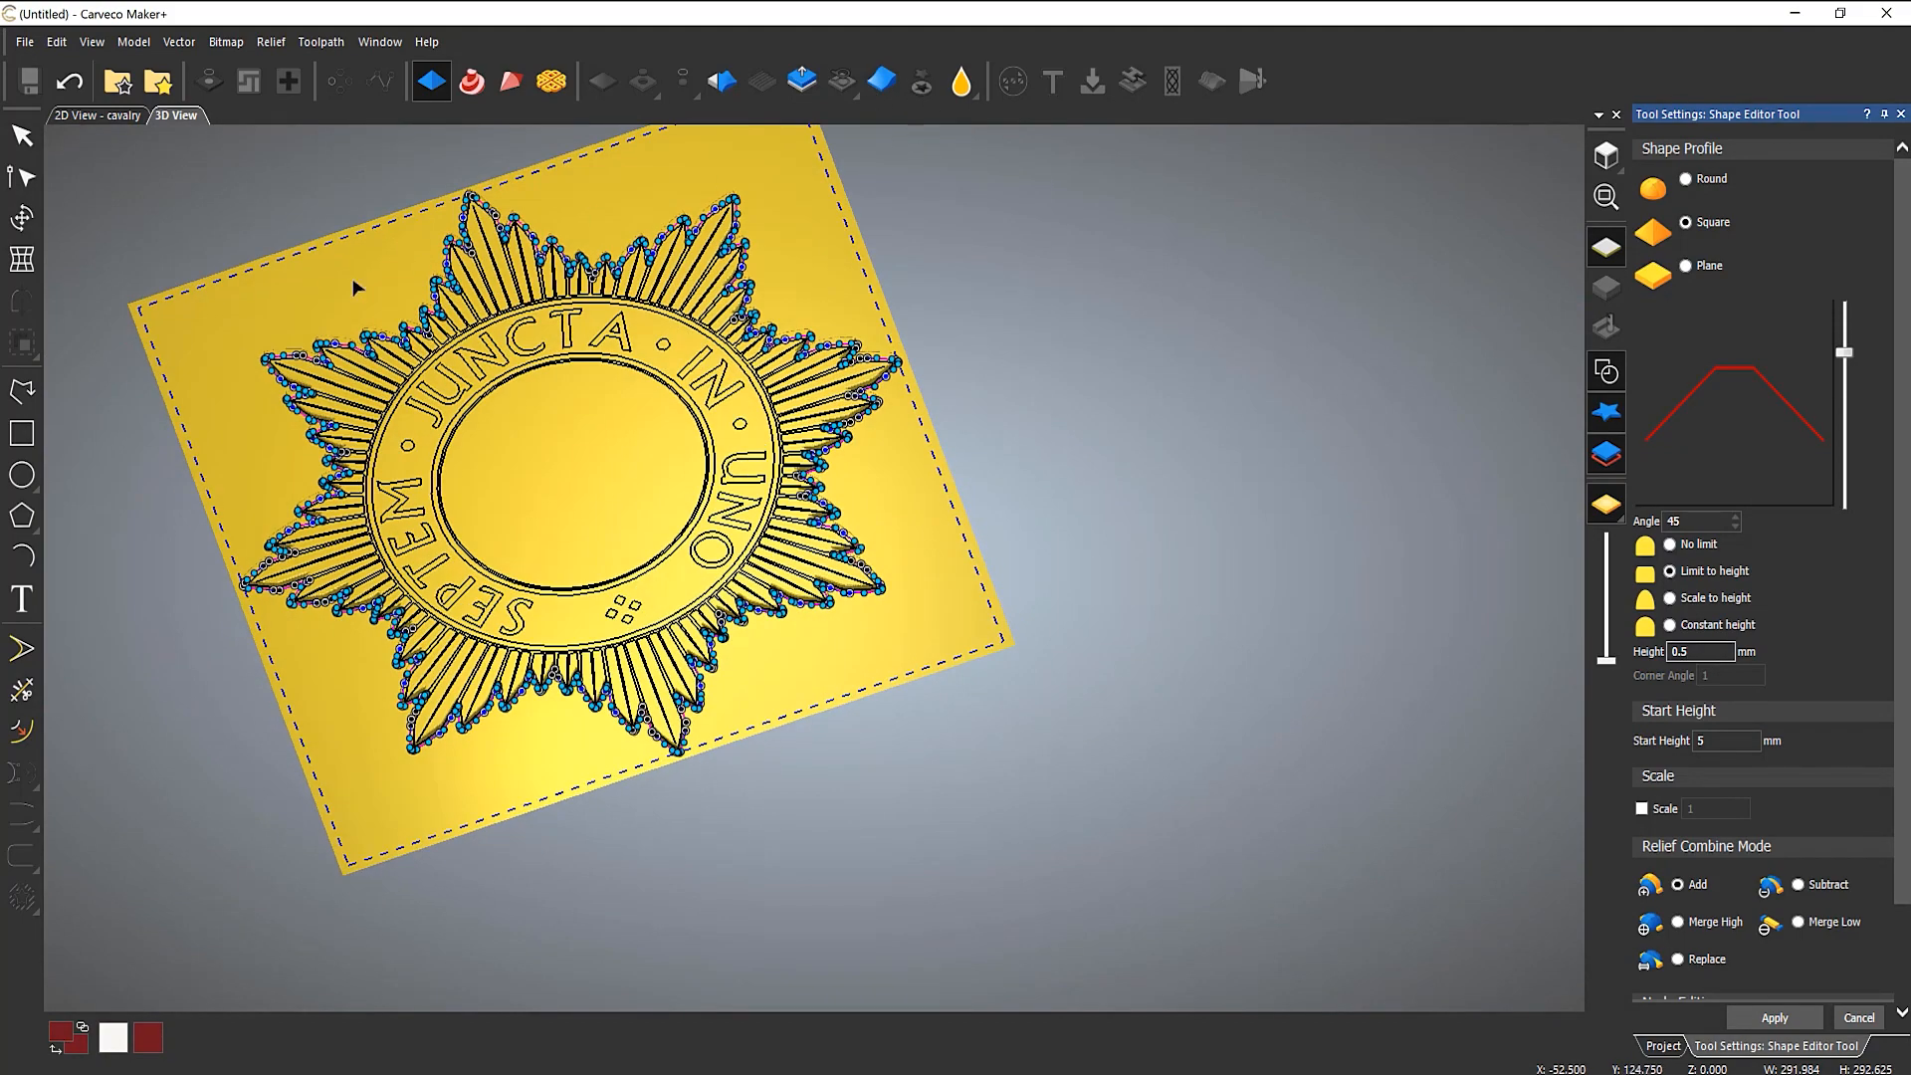
pyautogui.scroll(2, 353, 287)
pyautogui.moveTo(719, 467); pyautogui.dragTo(751, 506)
pyautogui.scroll(-2, 736, 552)
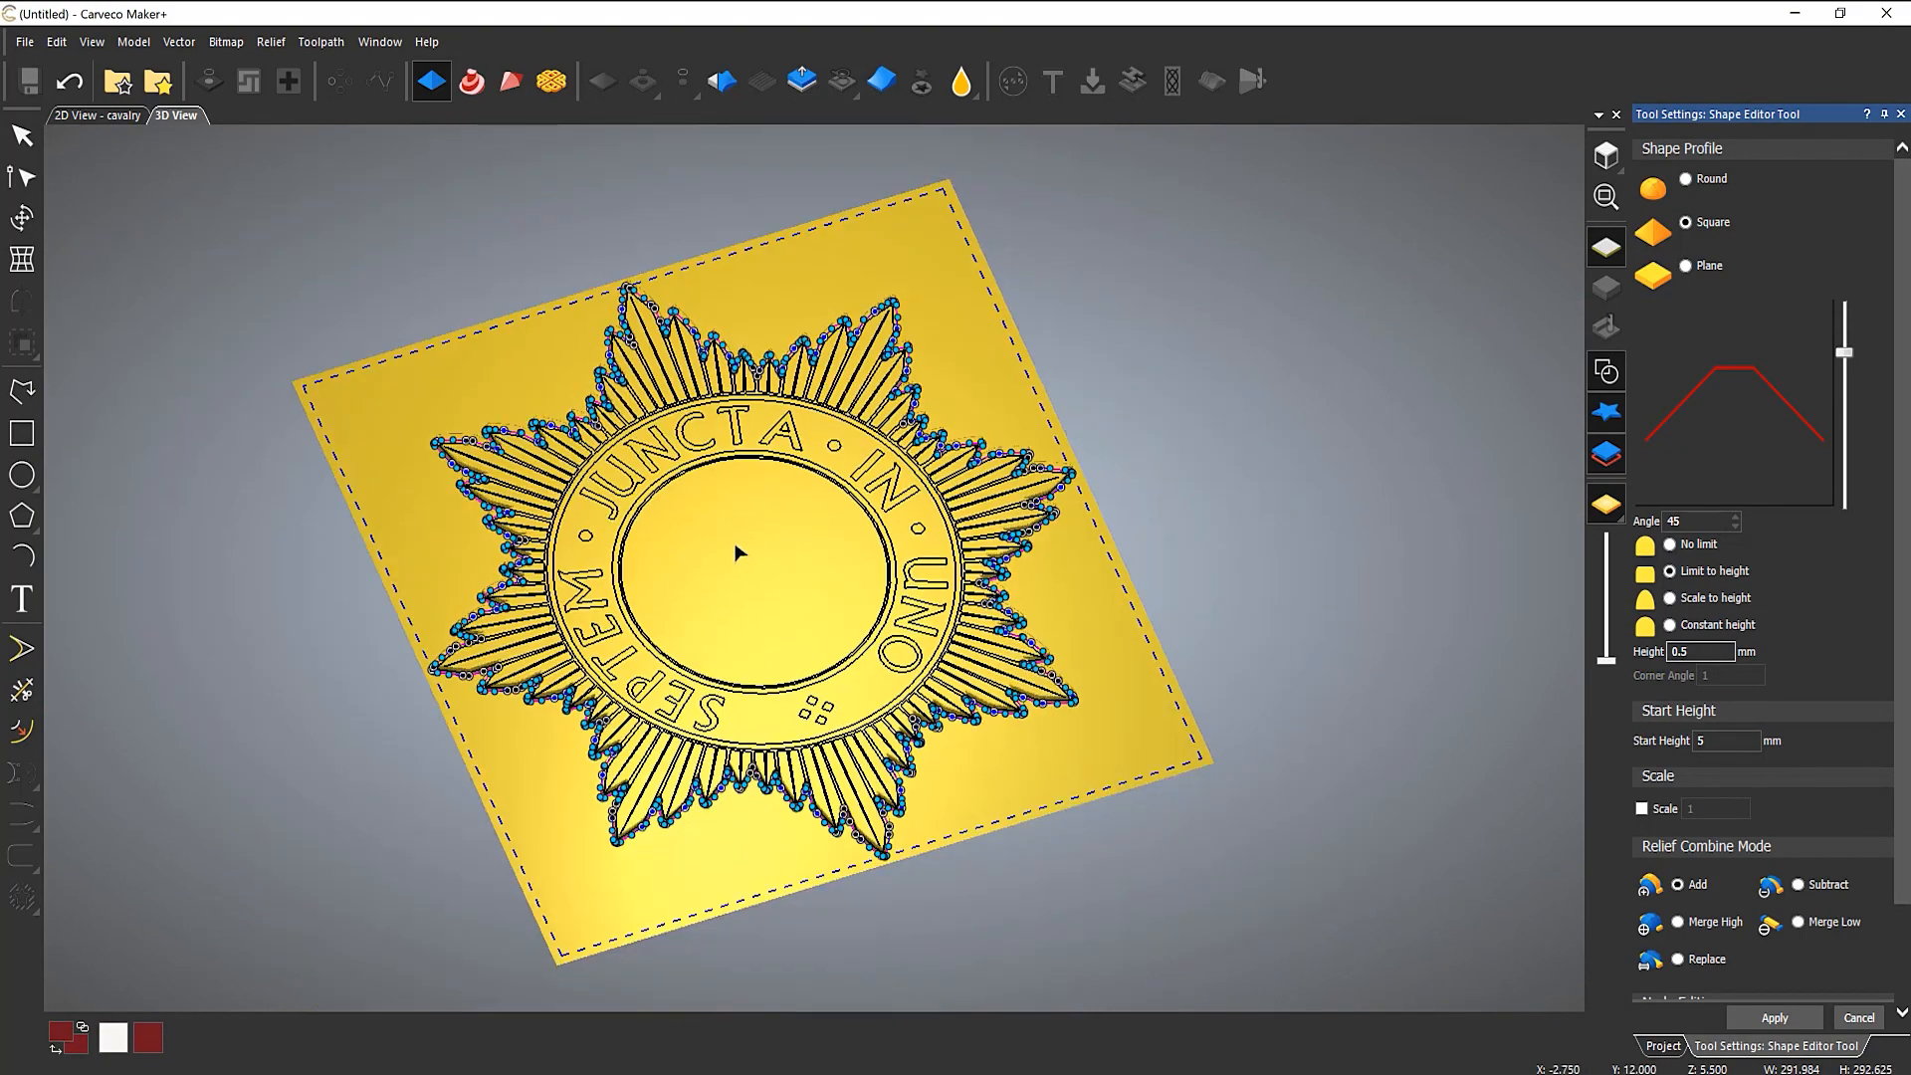
pyautogui.scroll(2, 736, 553)
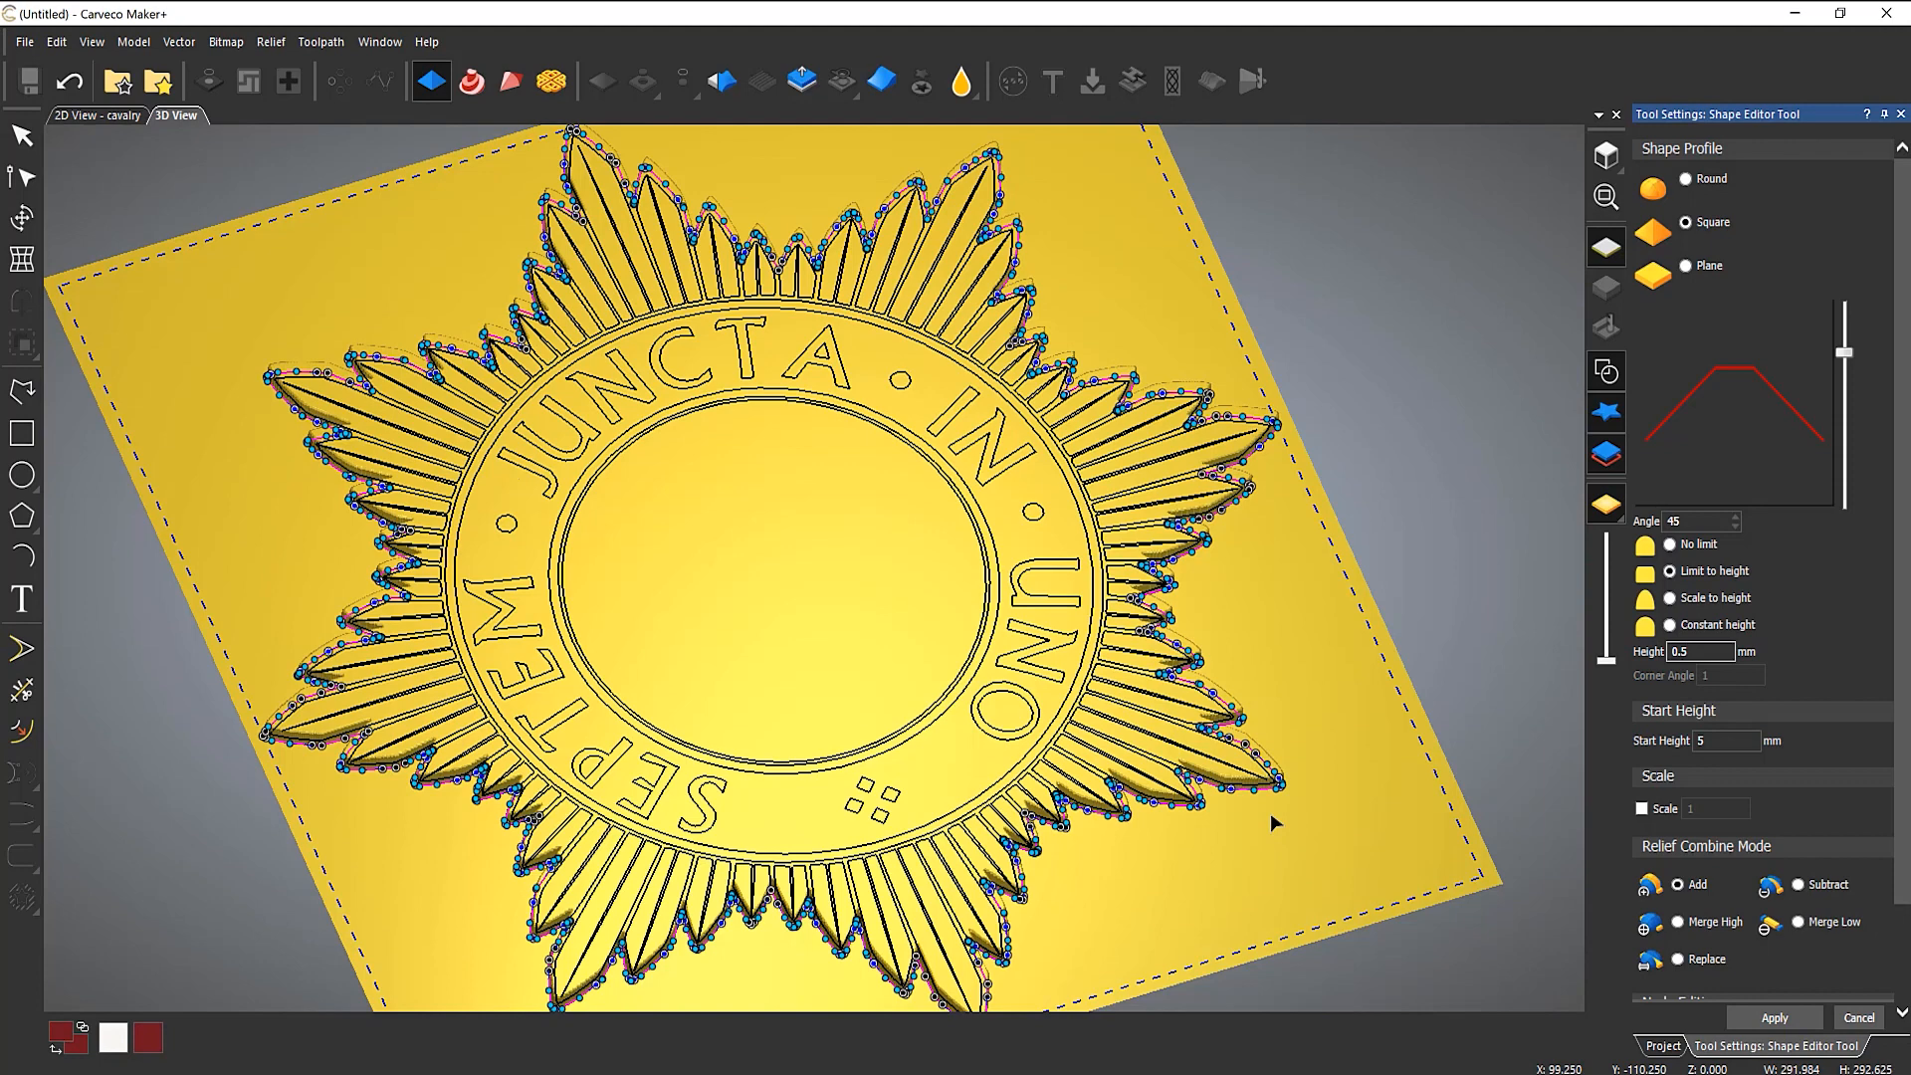
pyautogui.click(1777, 1017)
pyautogui.scroll(-1, 816, 632)
pyautogui.scroll(1, 722, 653)
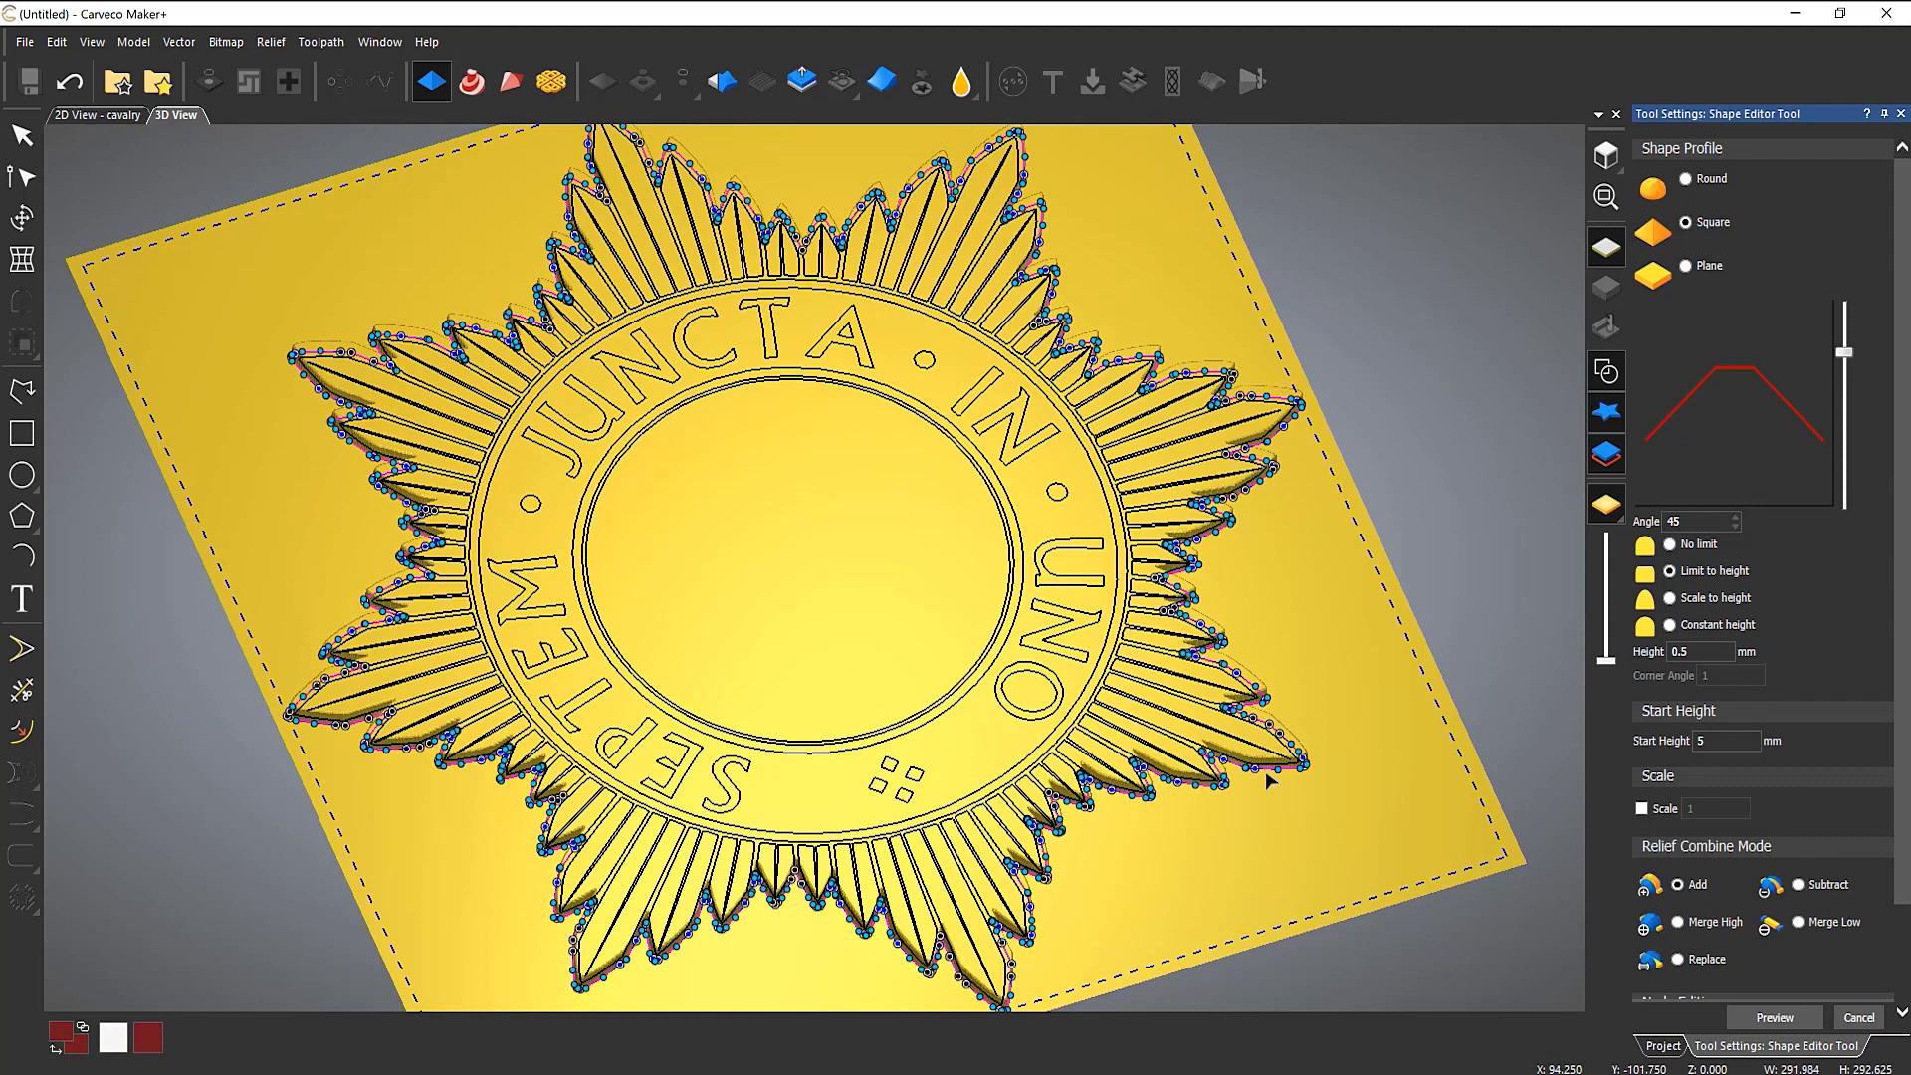
pyautogui.click(1857, 1019)
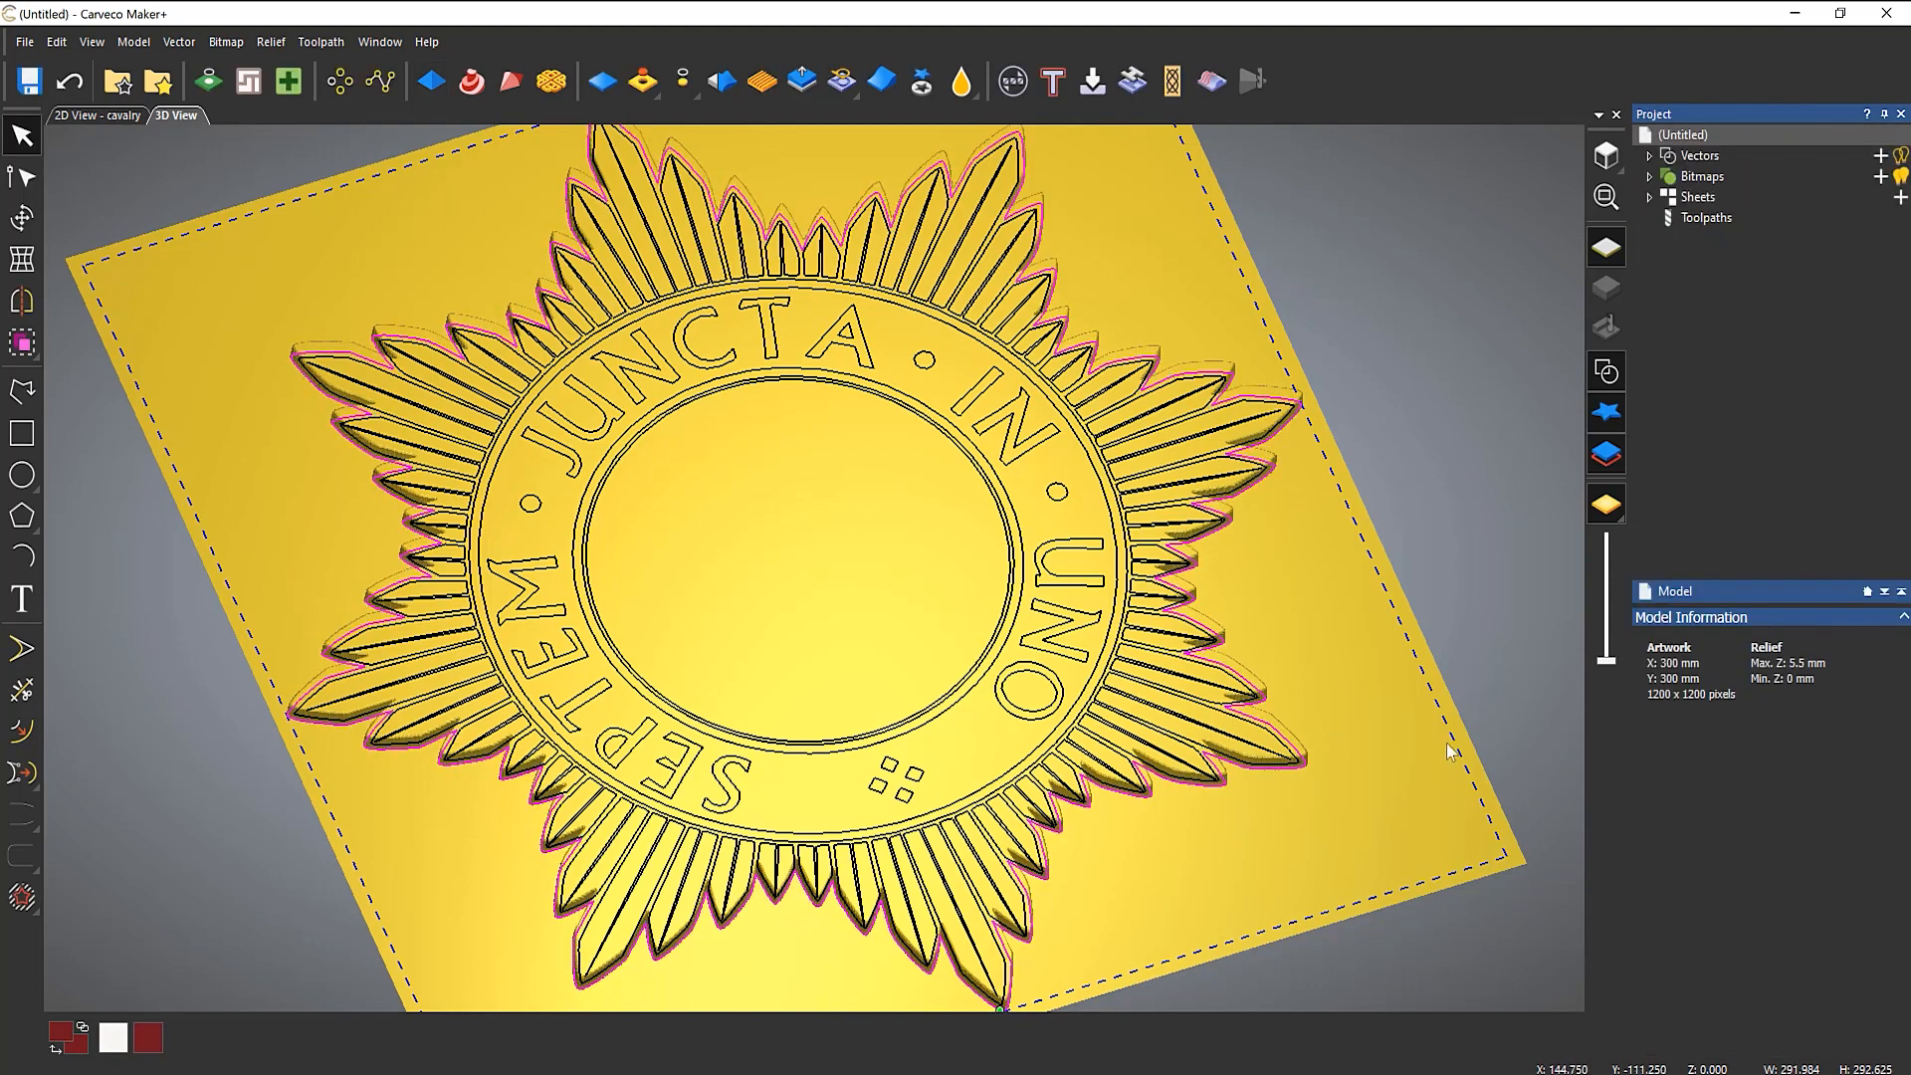
# Step: Deselect the star outline, hide the vectors, and examine the raised star base in the 3D view
pyautogui.click(1505, 451)
pyautogui.click(1598, 376)
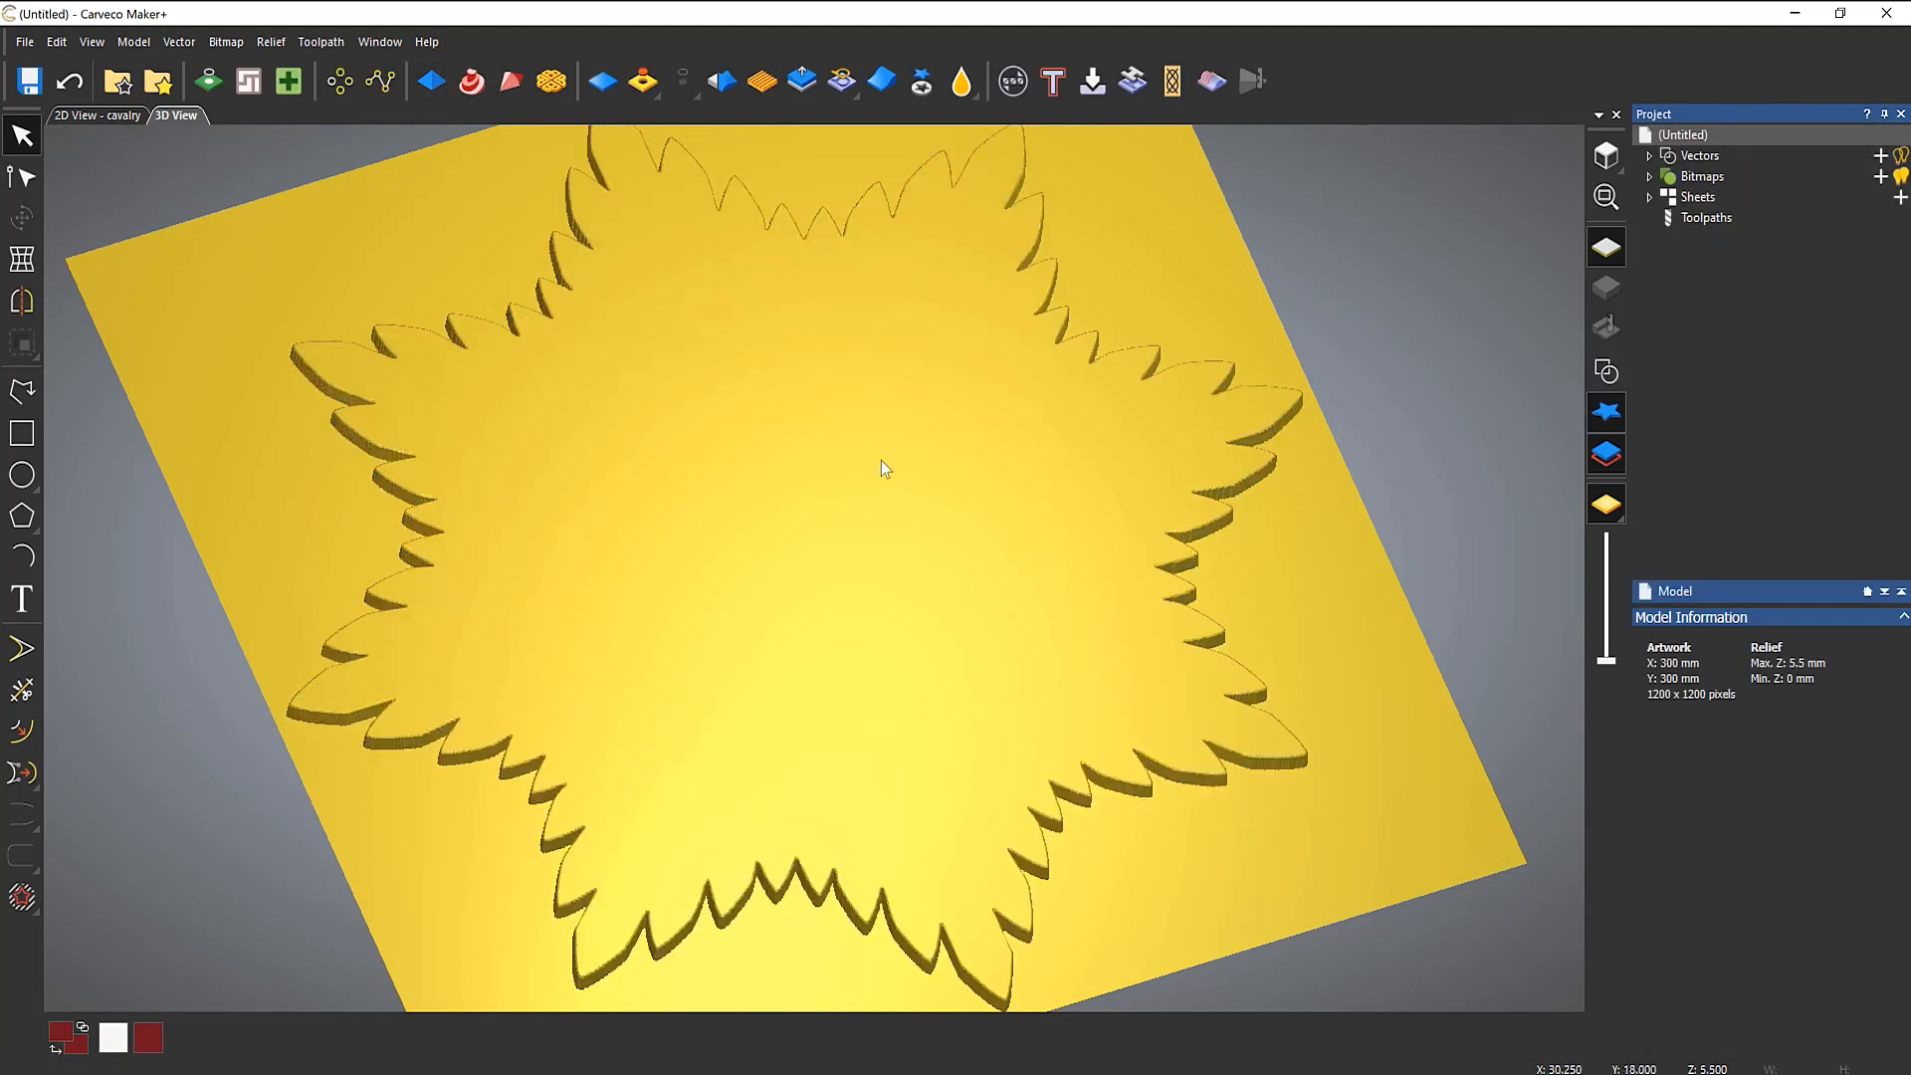
pyautogui.scroll(-2, 808, 505)
pyautogui.scroll(1, 737, 462)
pyautogui.moveTo(876, 731); pyautogui.dragTo(927, 760)
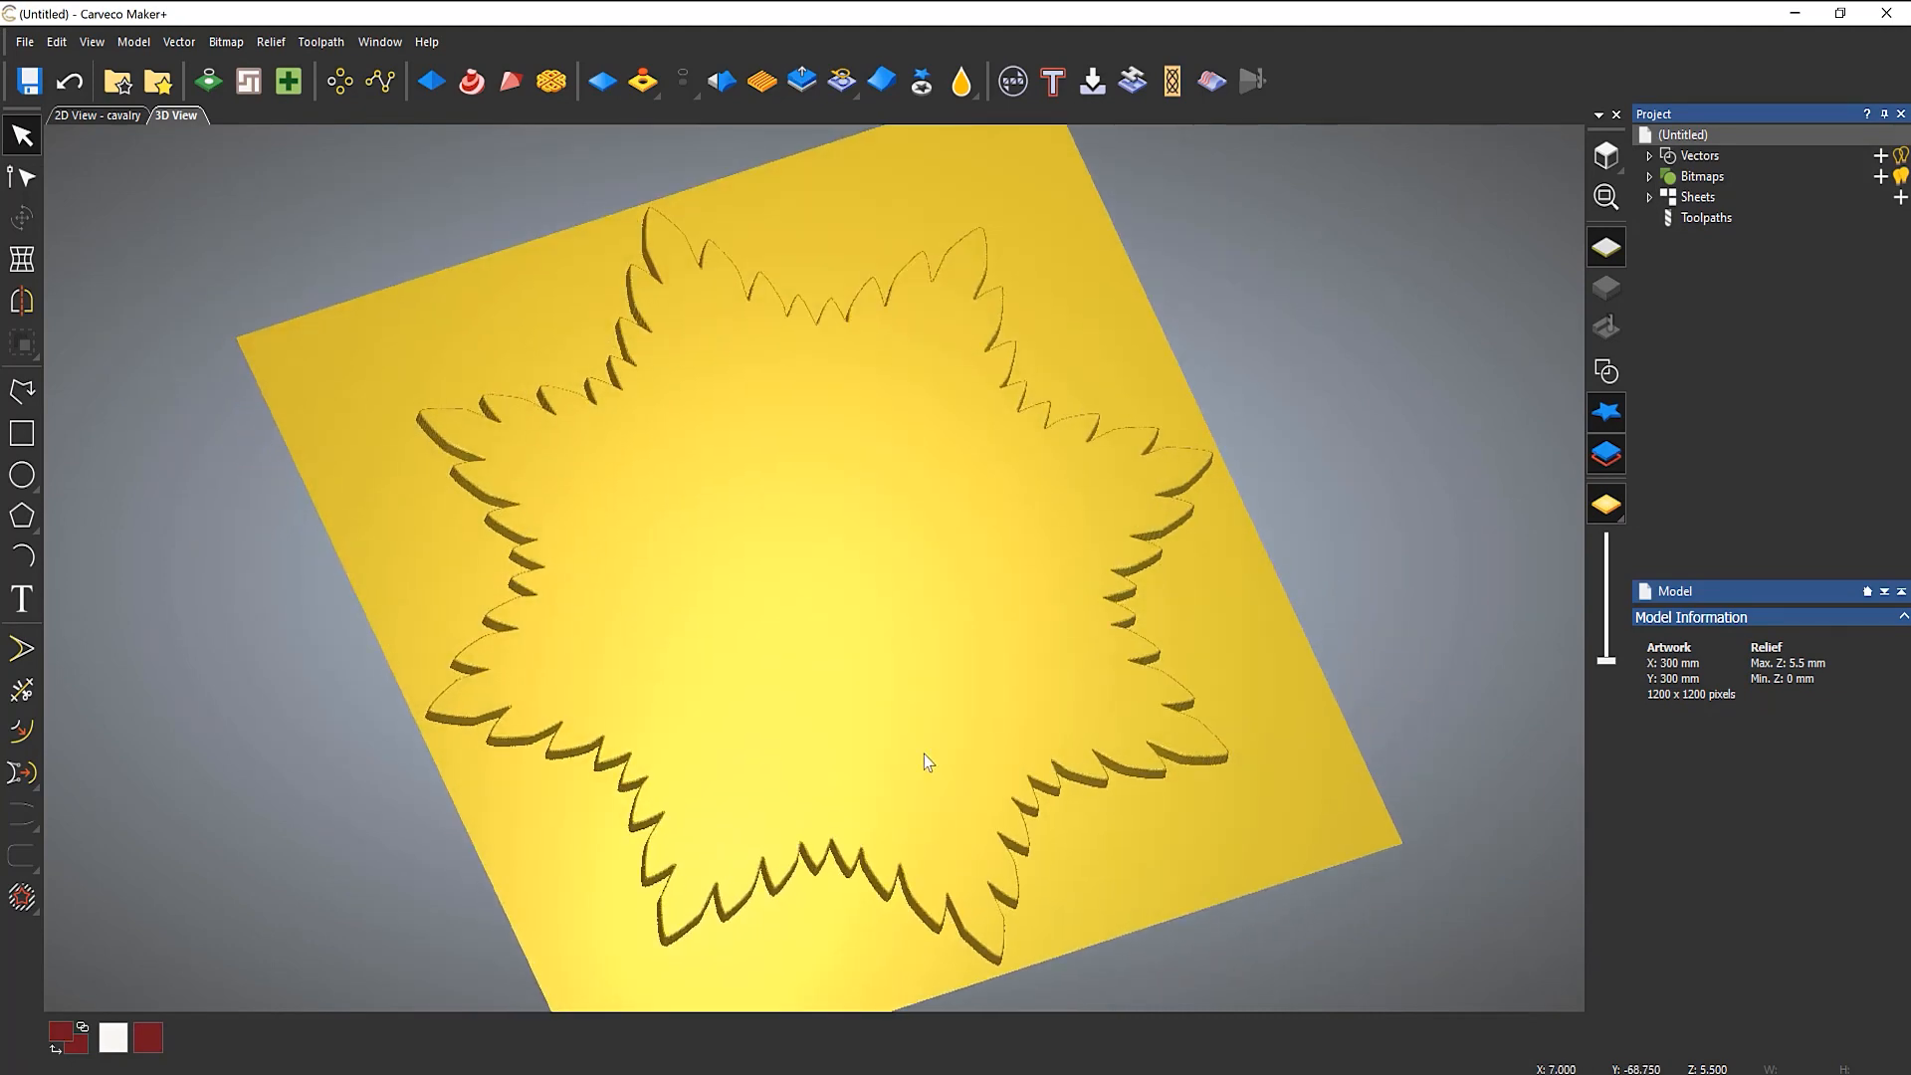
# Step: Start the Shape Editor on the grouped ray vectors, choose a square profile for them, and hide the vectors
pyautogui.click(1607, 373)
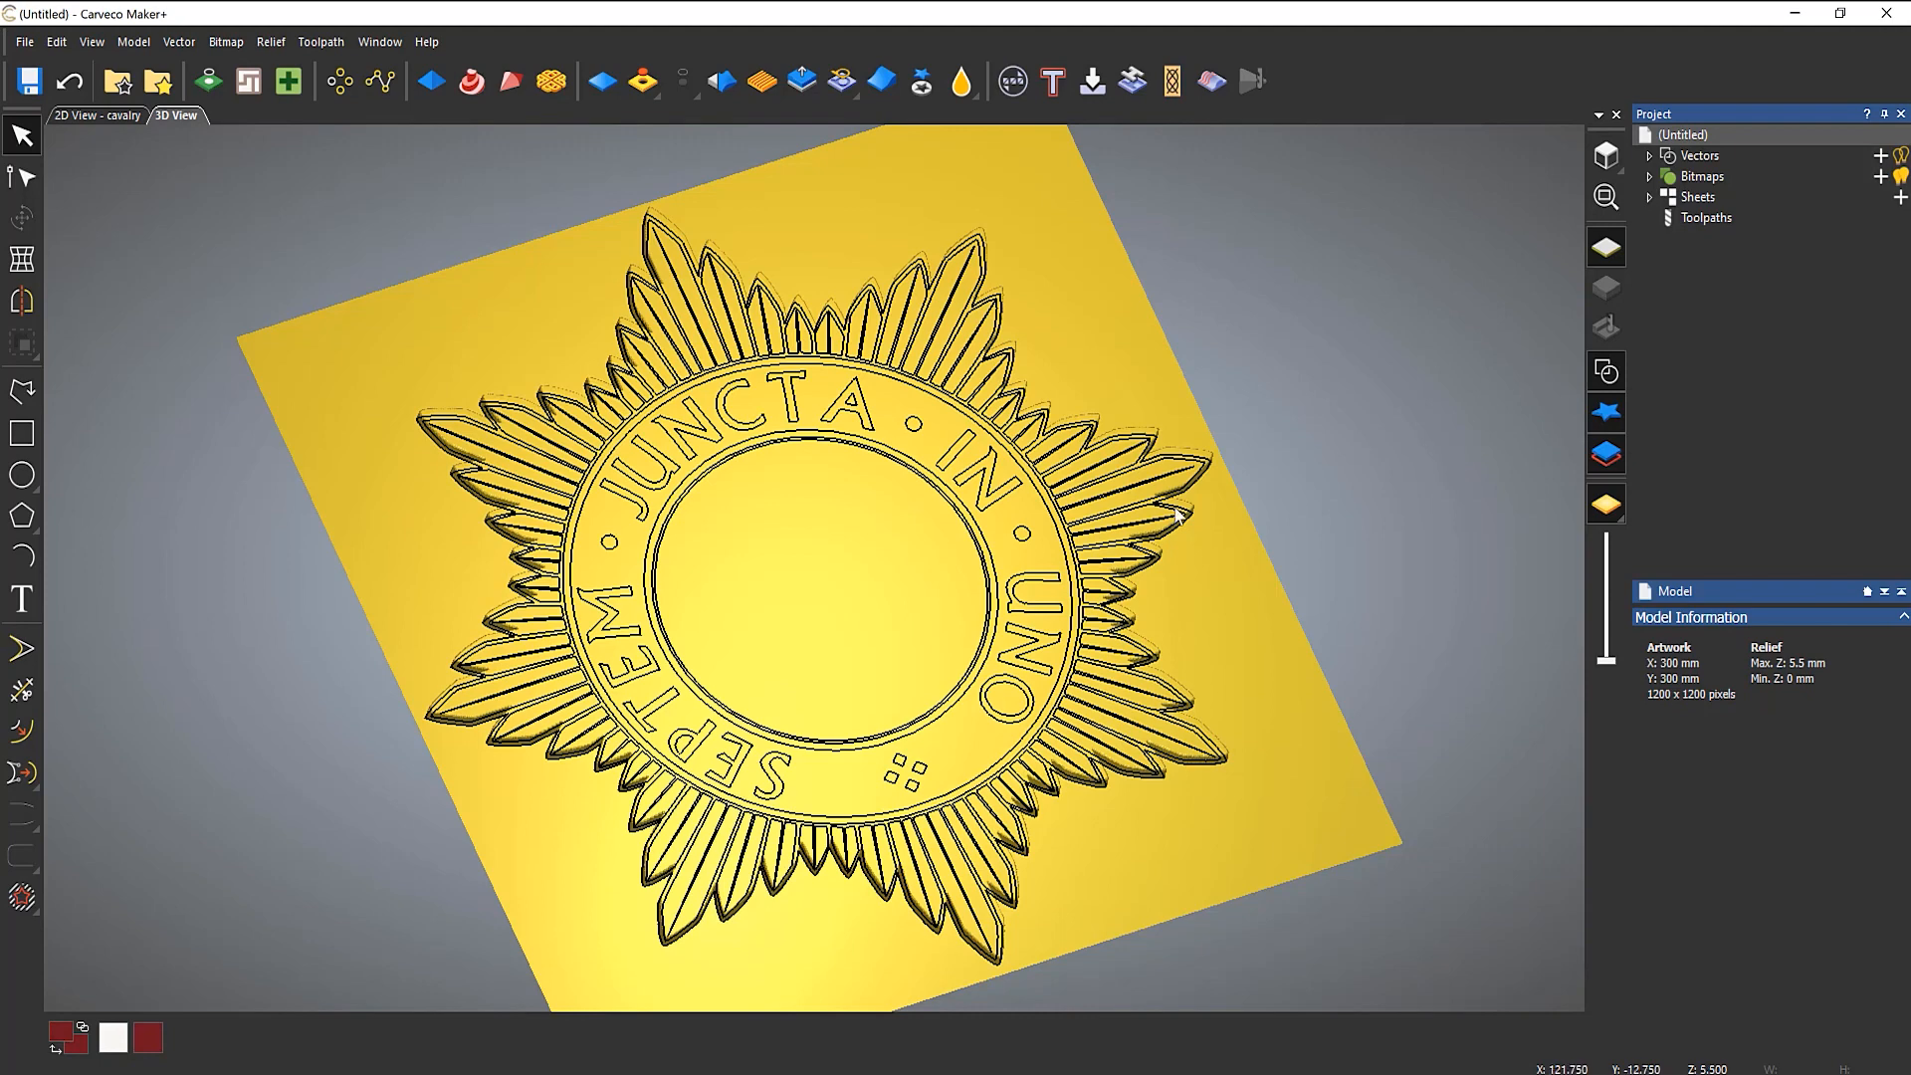
pyautogui.click(431, 87)
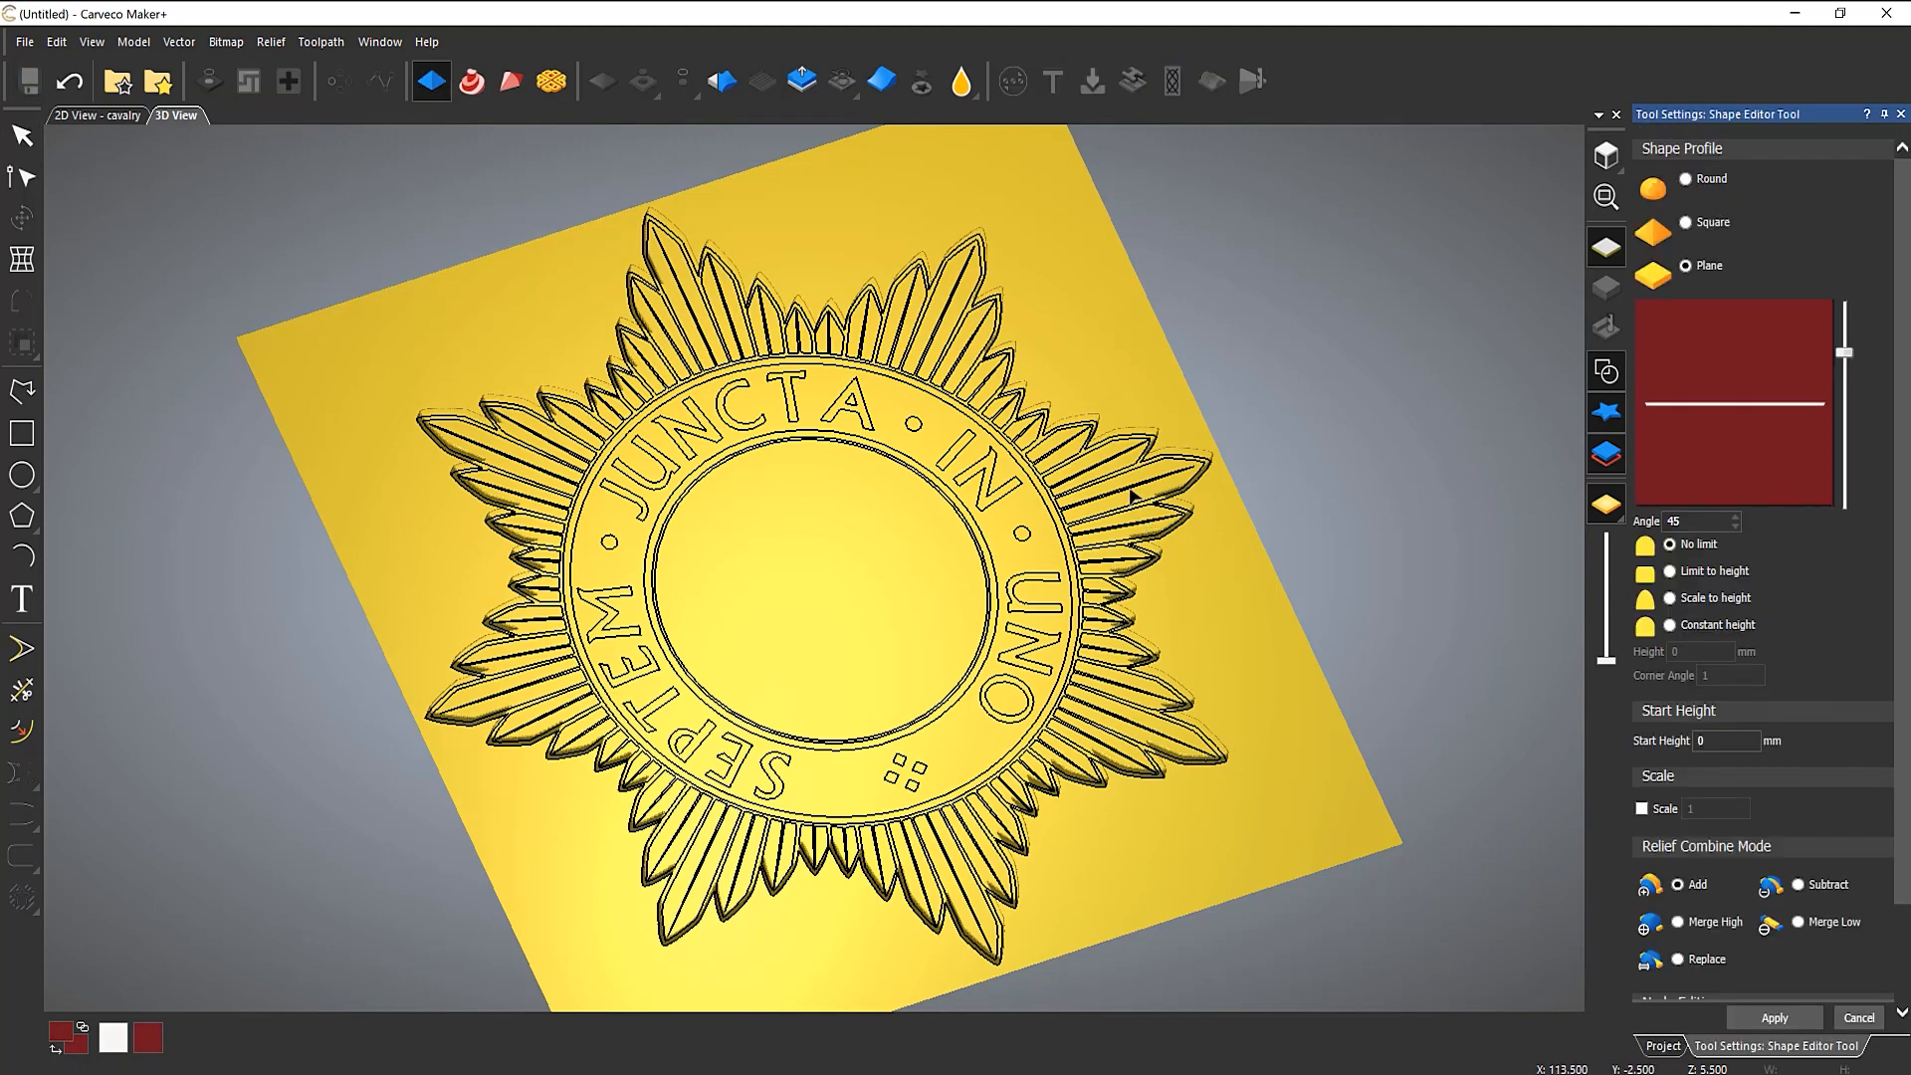
pyautogui.click(1126, 547)
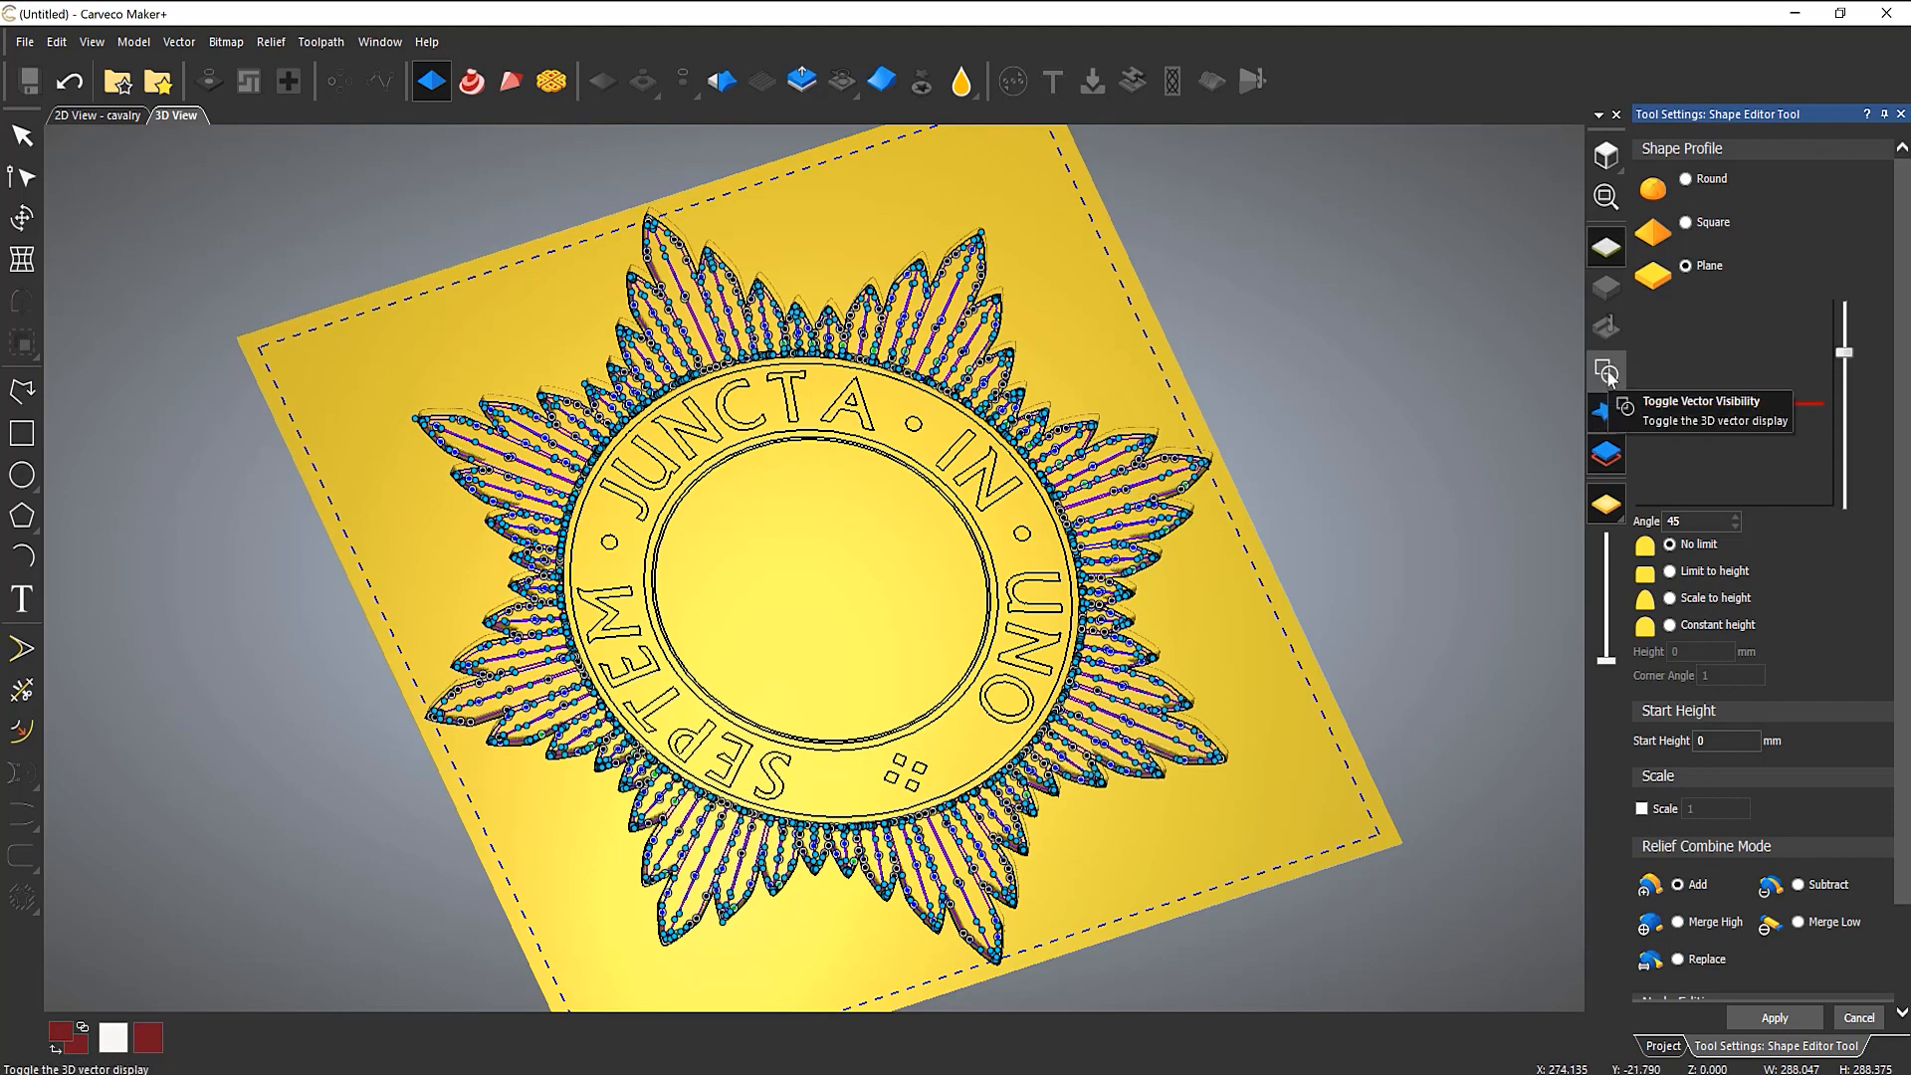
pyautogui.click(1608, 372)
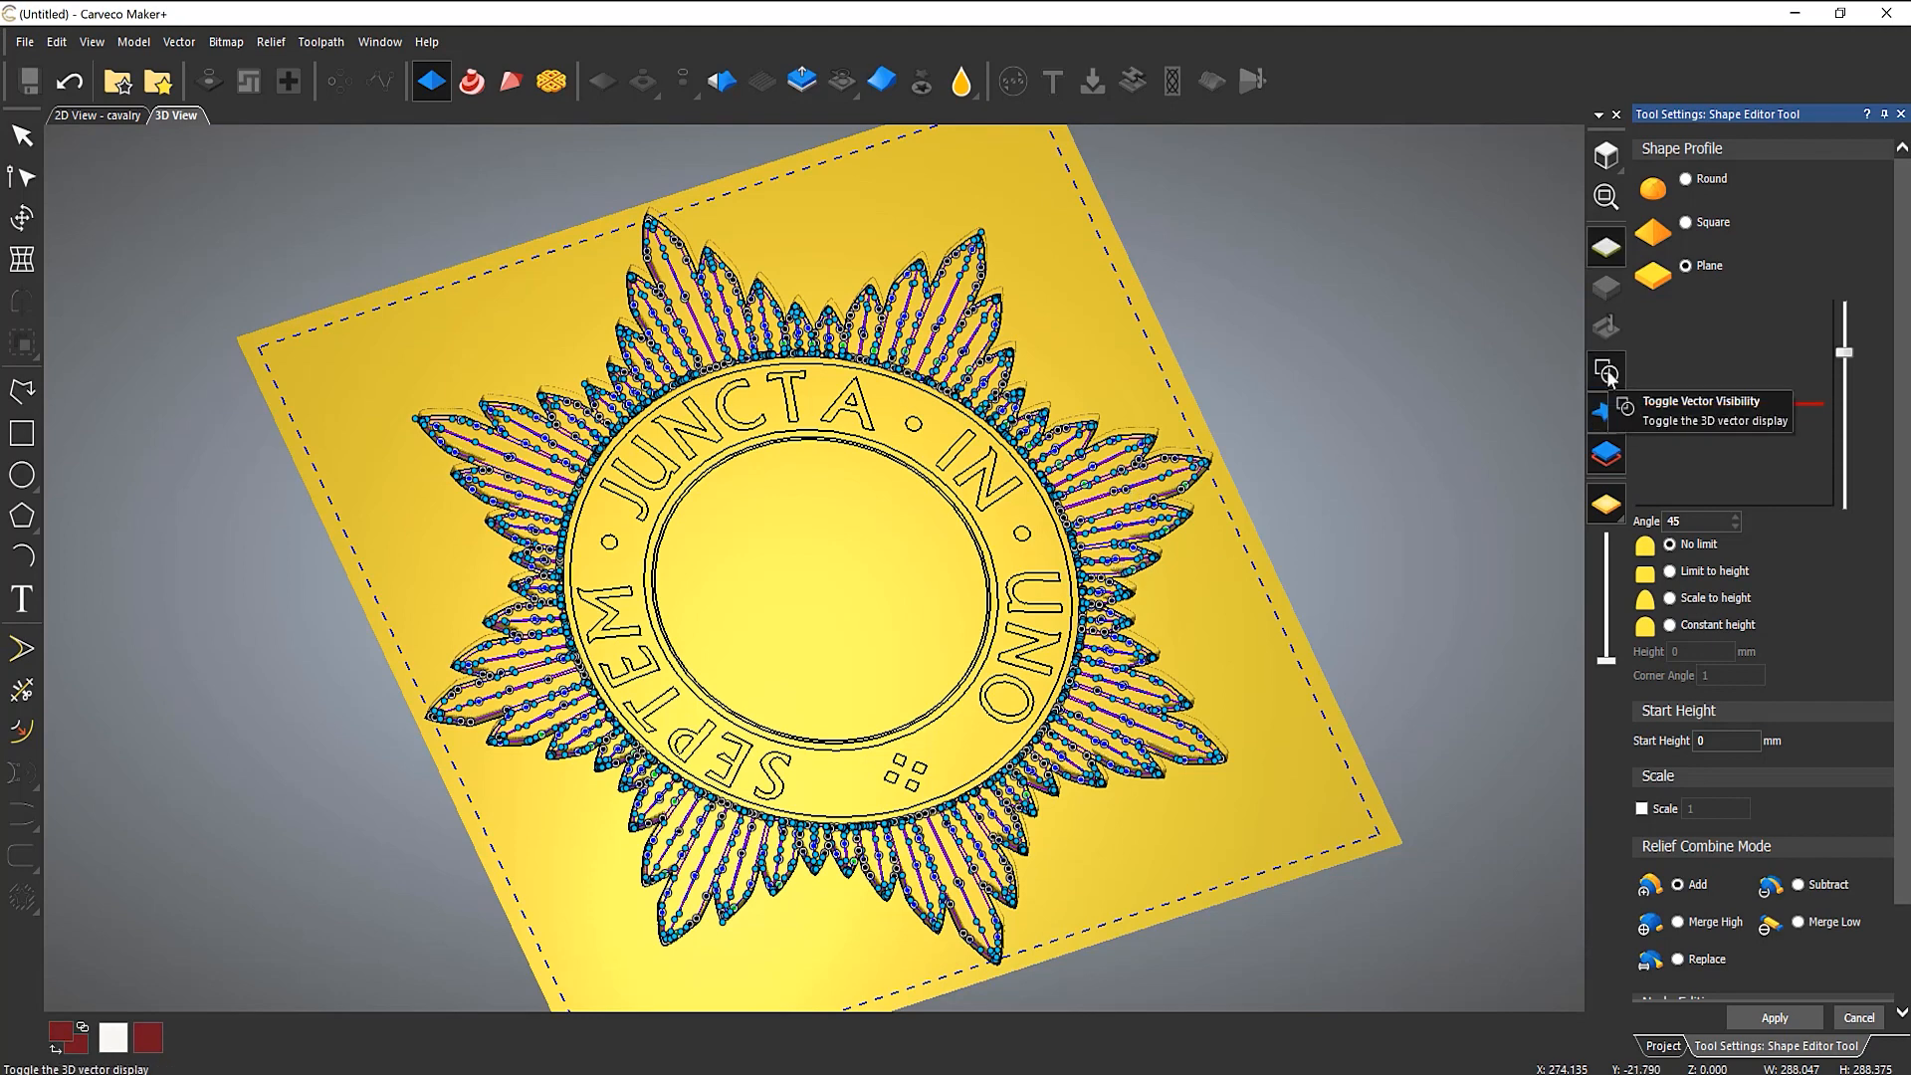
pyautogui.click(1685, 223)
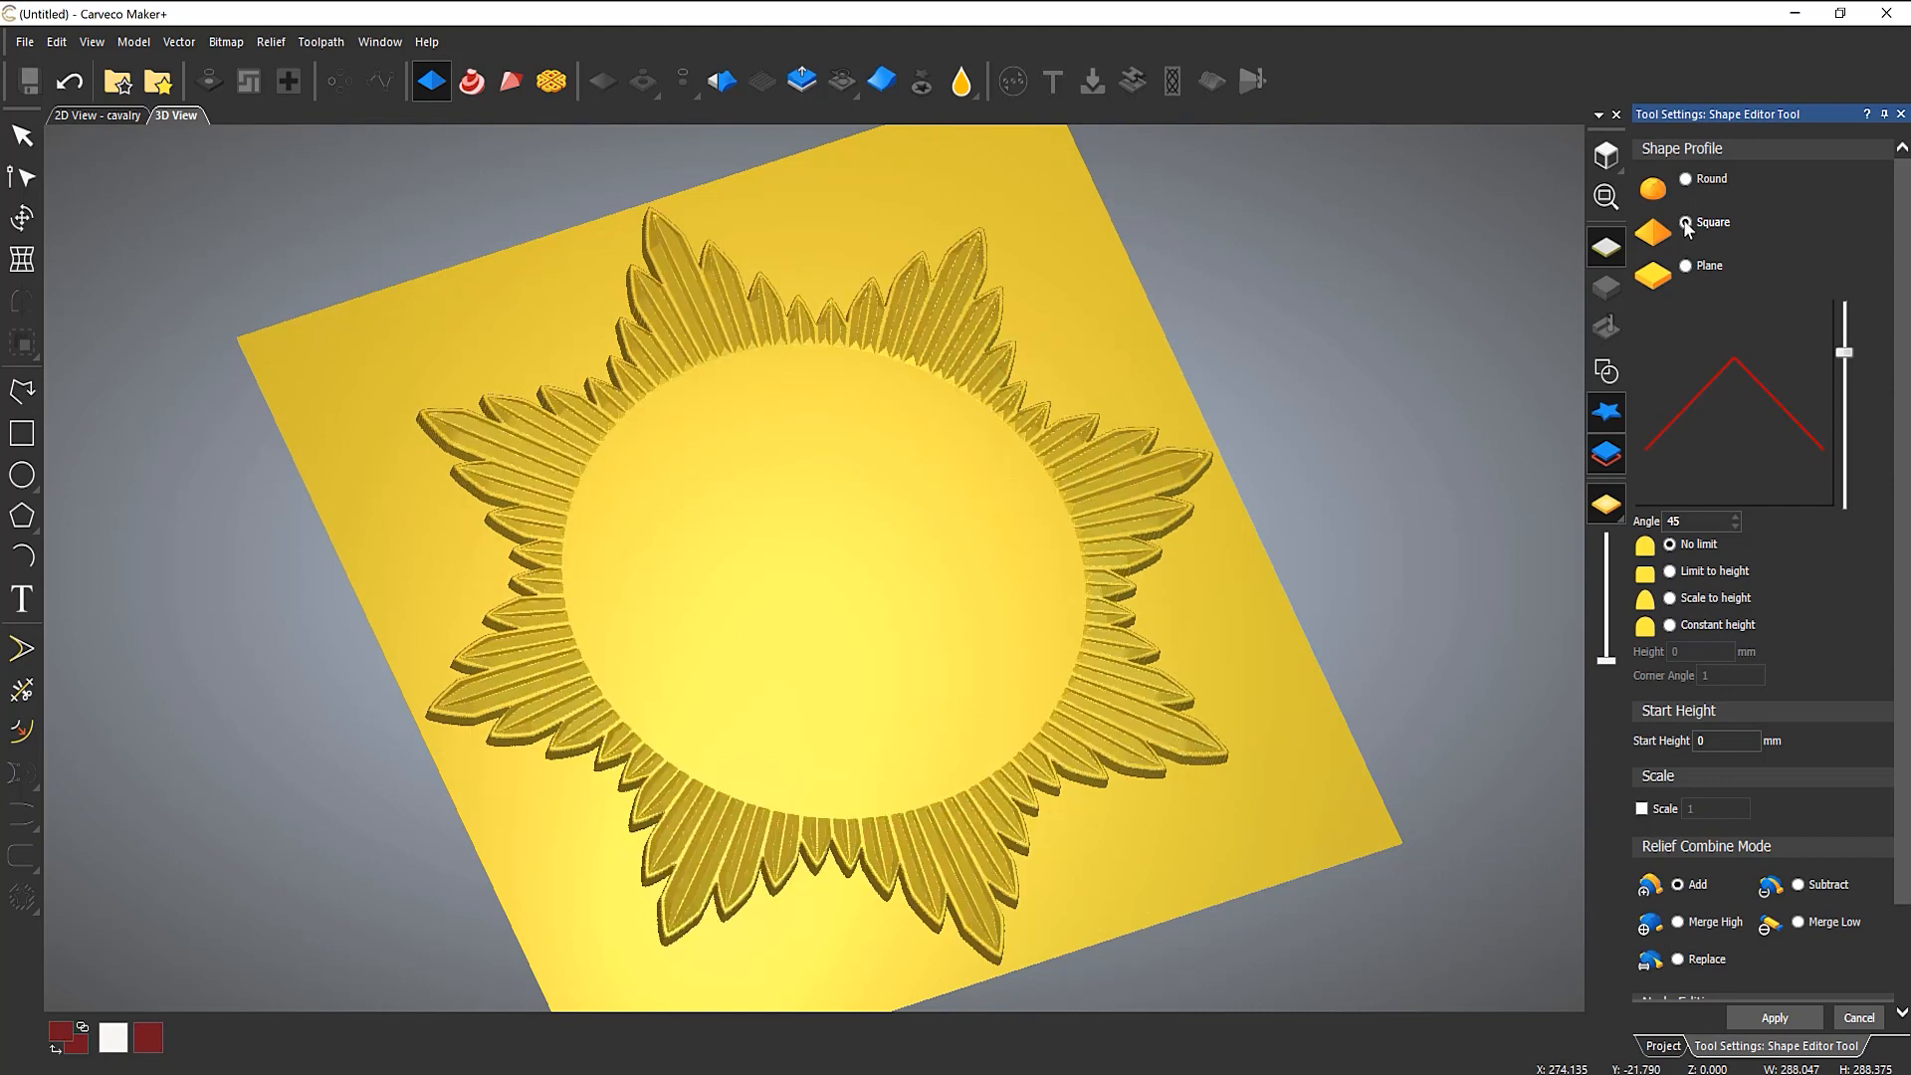
# Step: Try a shallower square profile on the rays by reducing its angle to 10 degrees
pyautogui.scroll(2, 904, 758)
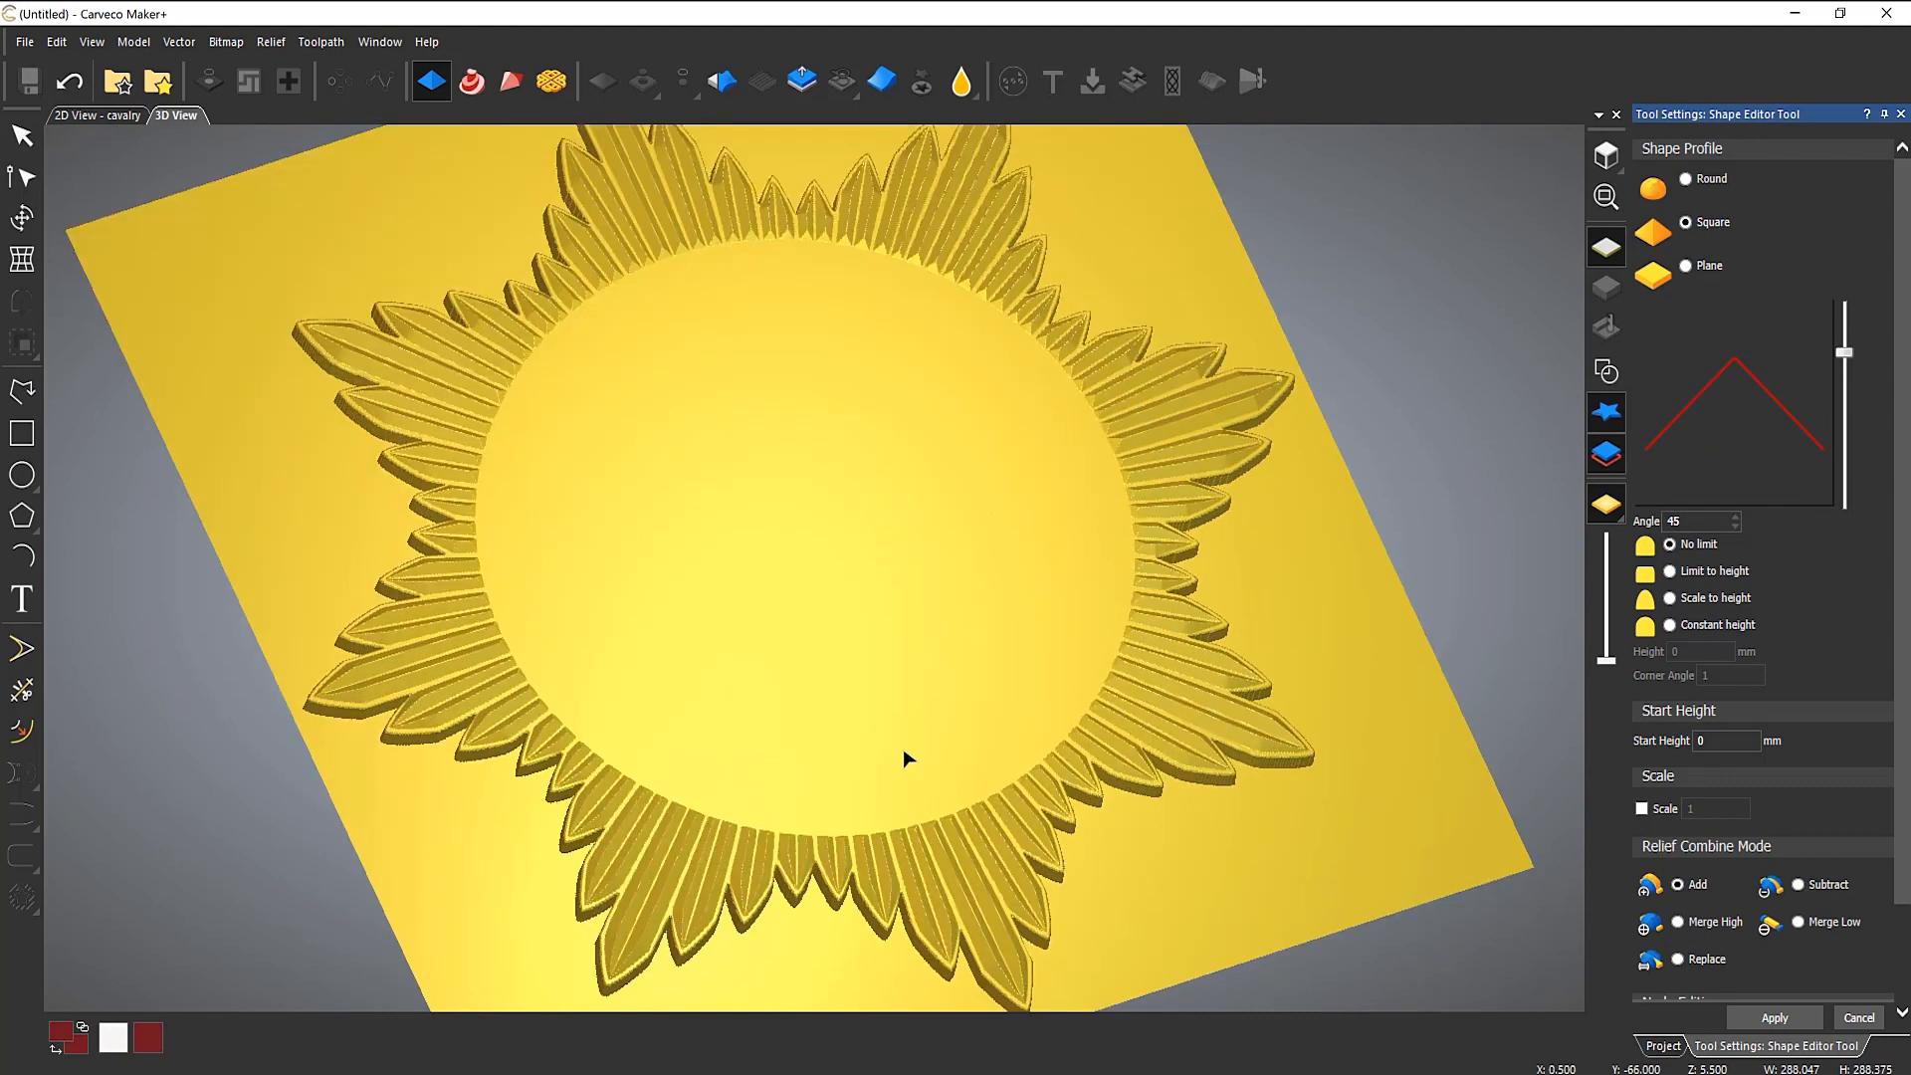
pyautogui.moveTo(903, 758); pyautogui.dragTo(918, 714)
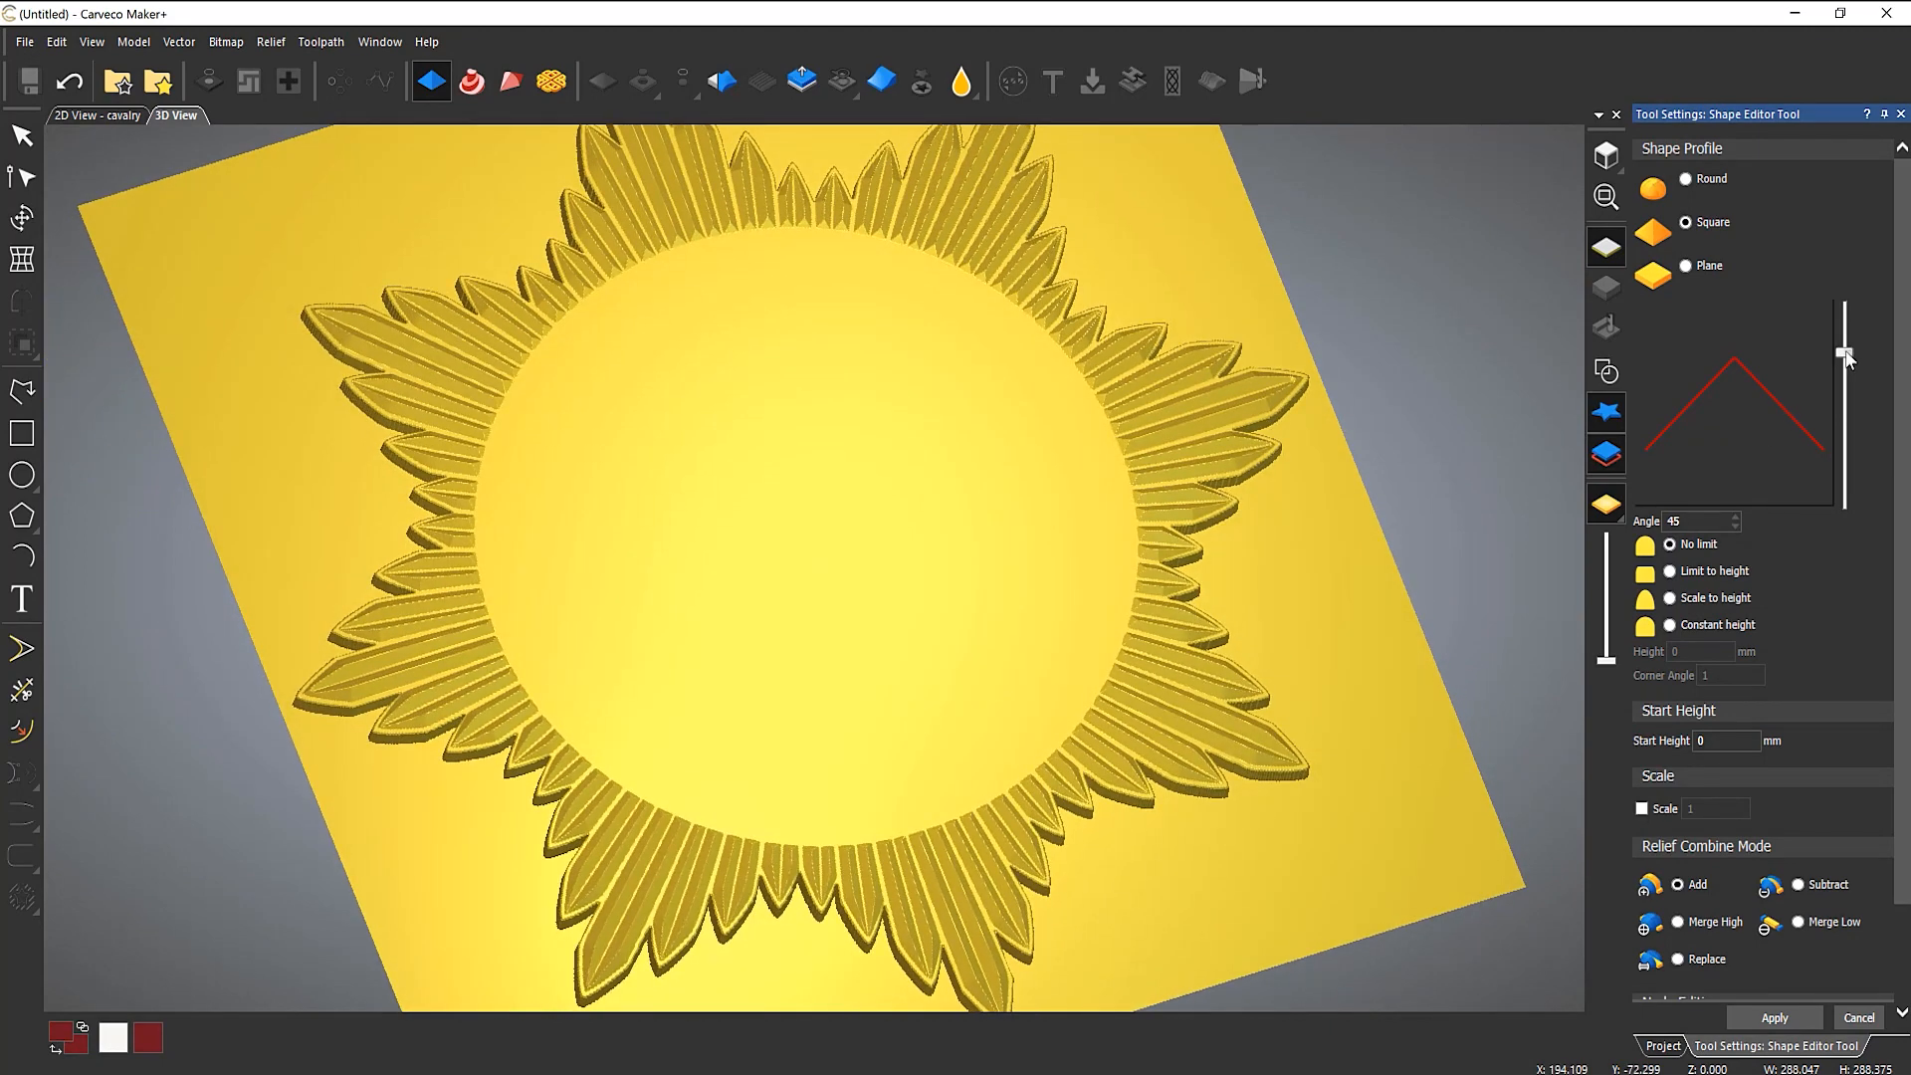
pyautogui.moveTo(1844, 353); pyautogui.dragTo(1845, 389)
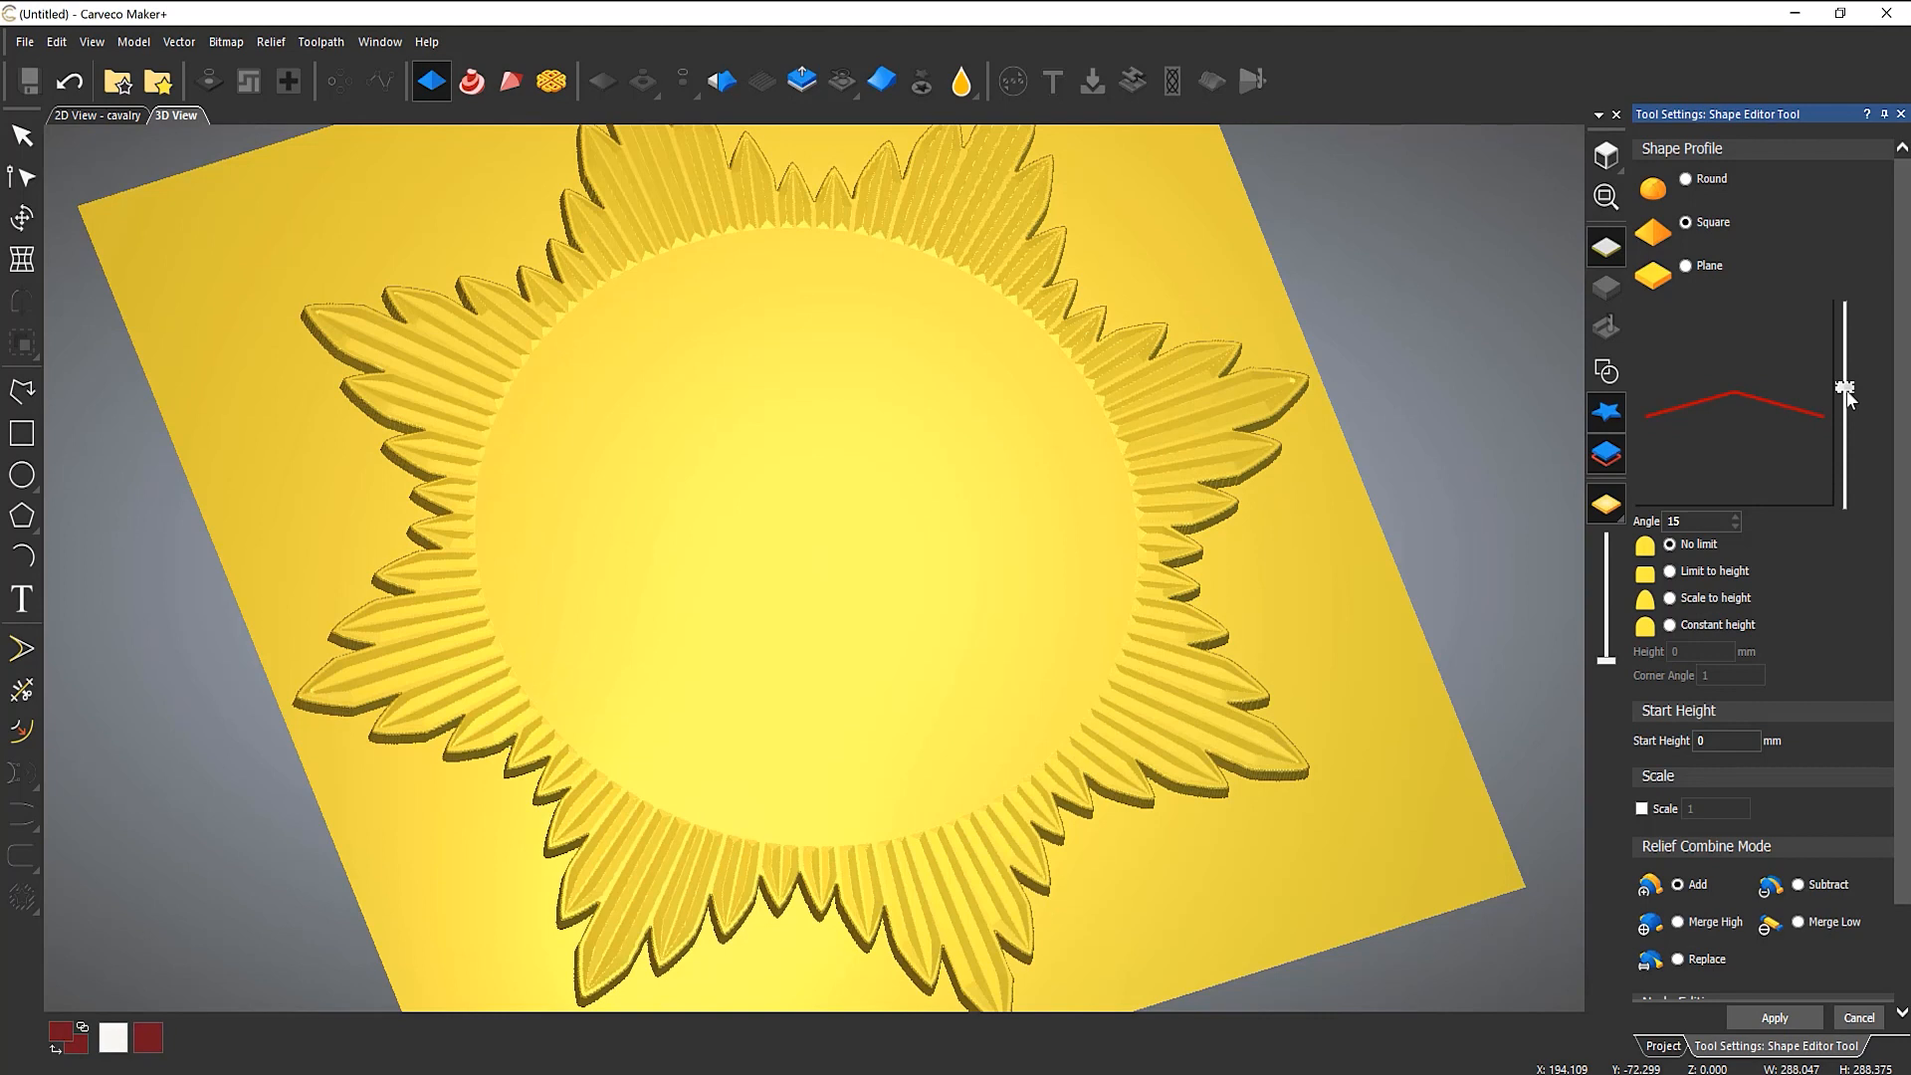
pyautogui.moveTo(1844, 391); pyautogui.dragTo(1844, 391)
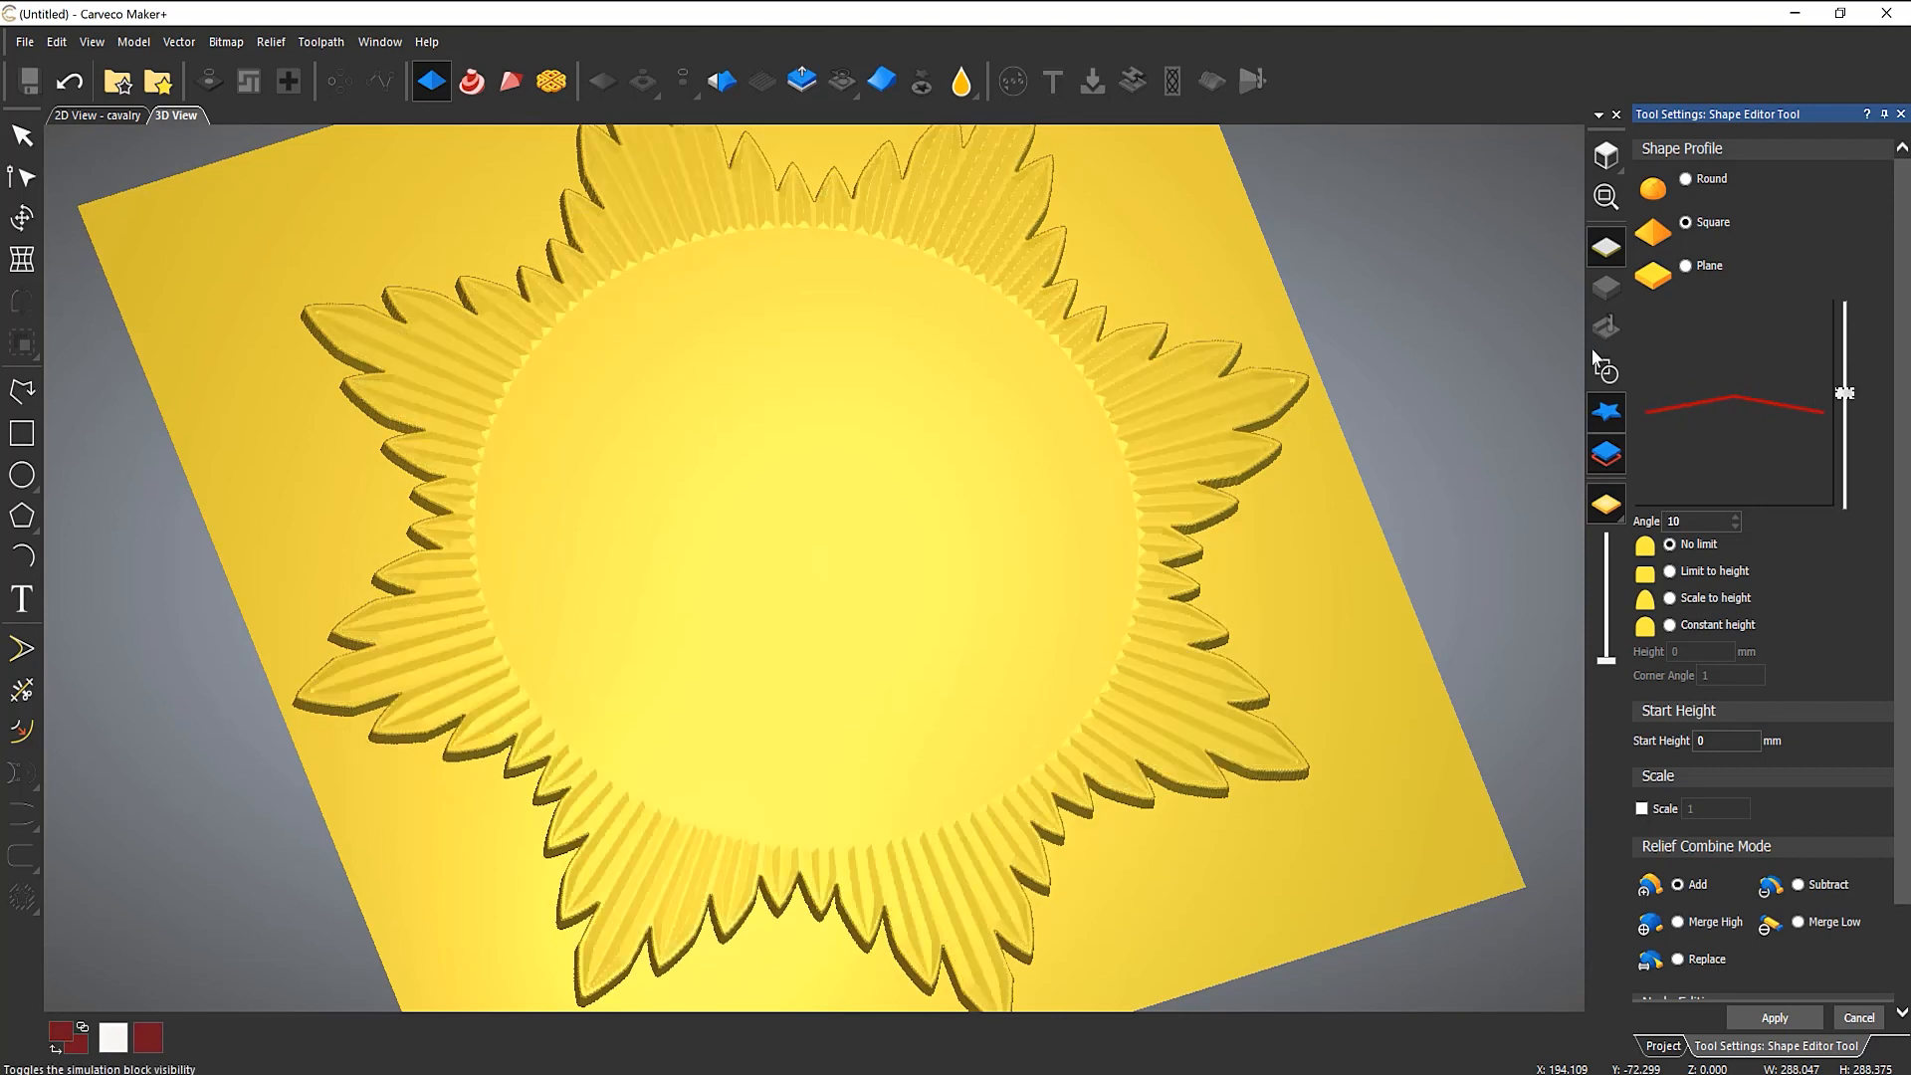
# Step: Try a start height of 1 mm for the rays and reset it to 0 mm
pyautogui.click(1704, 740)
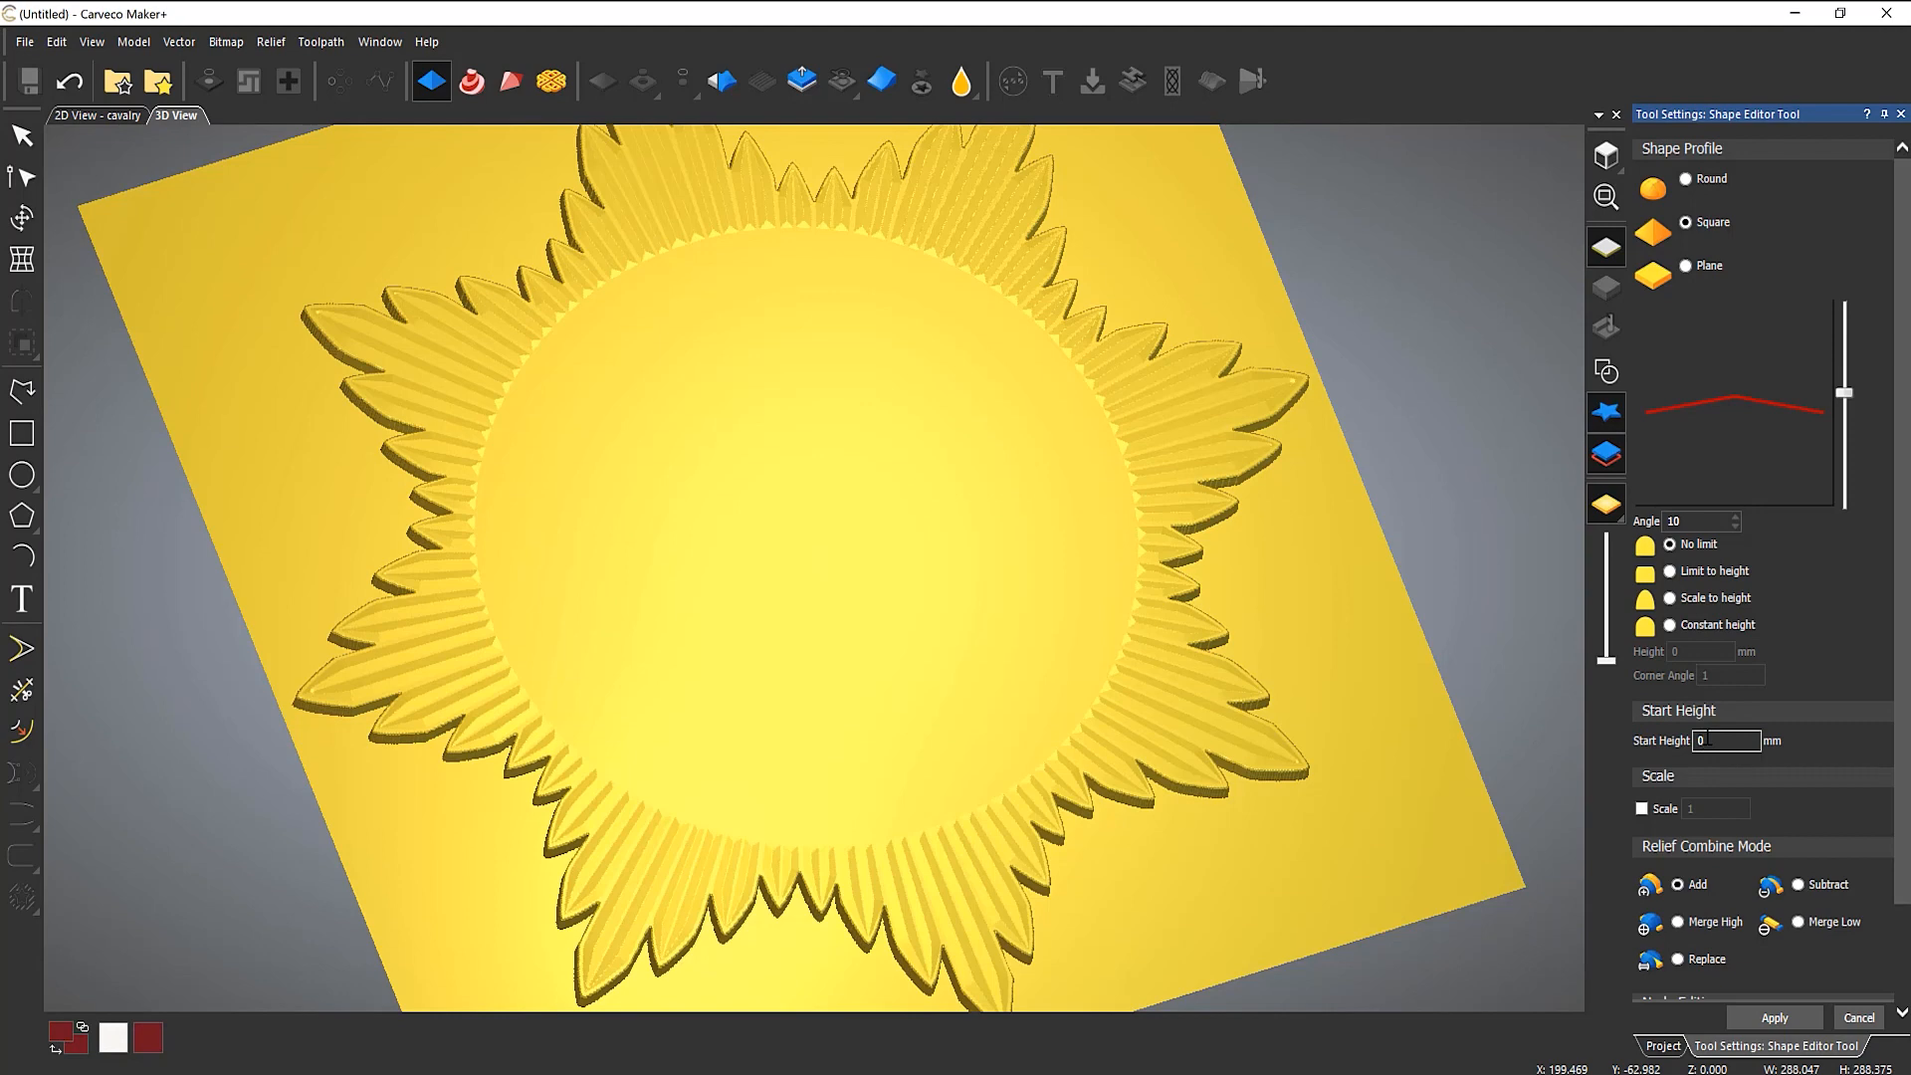
pyautogui.write('1')
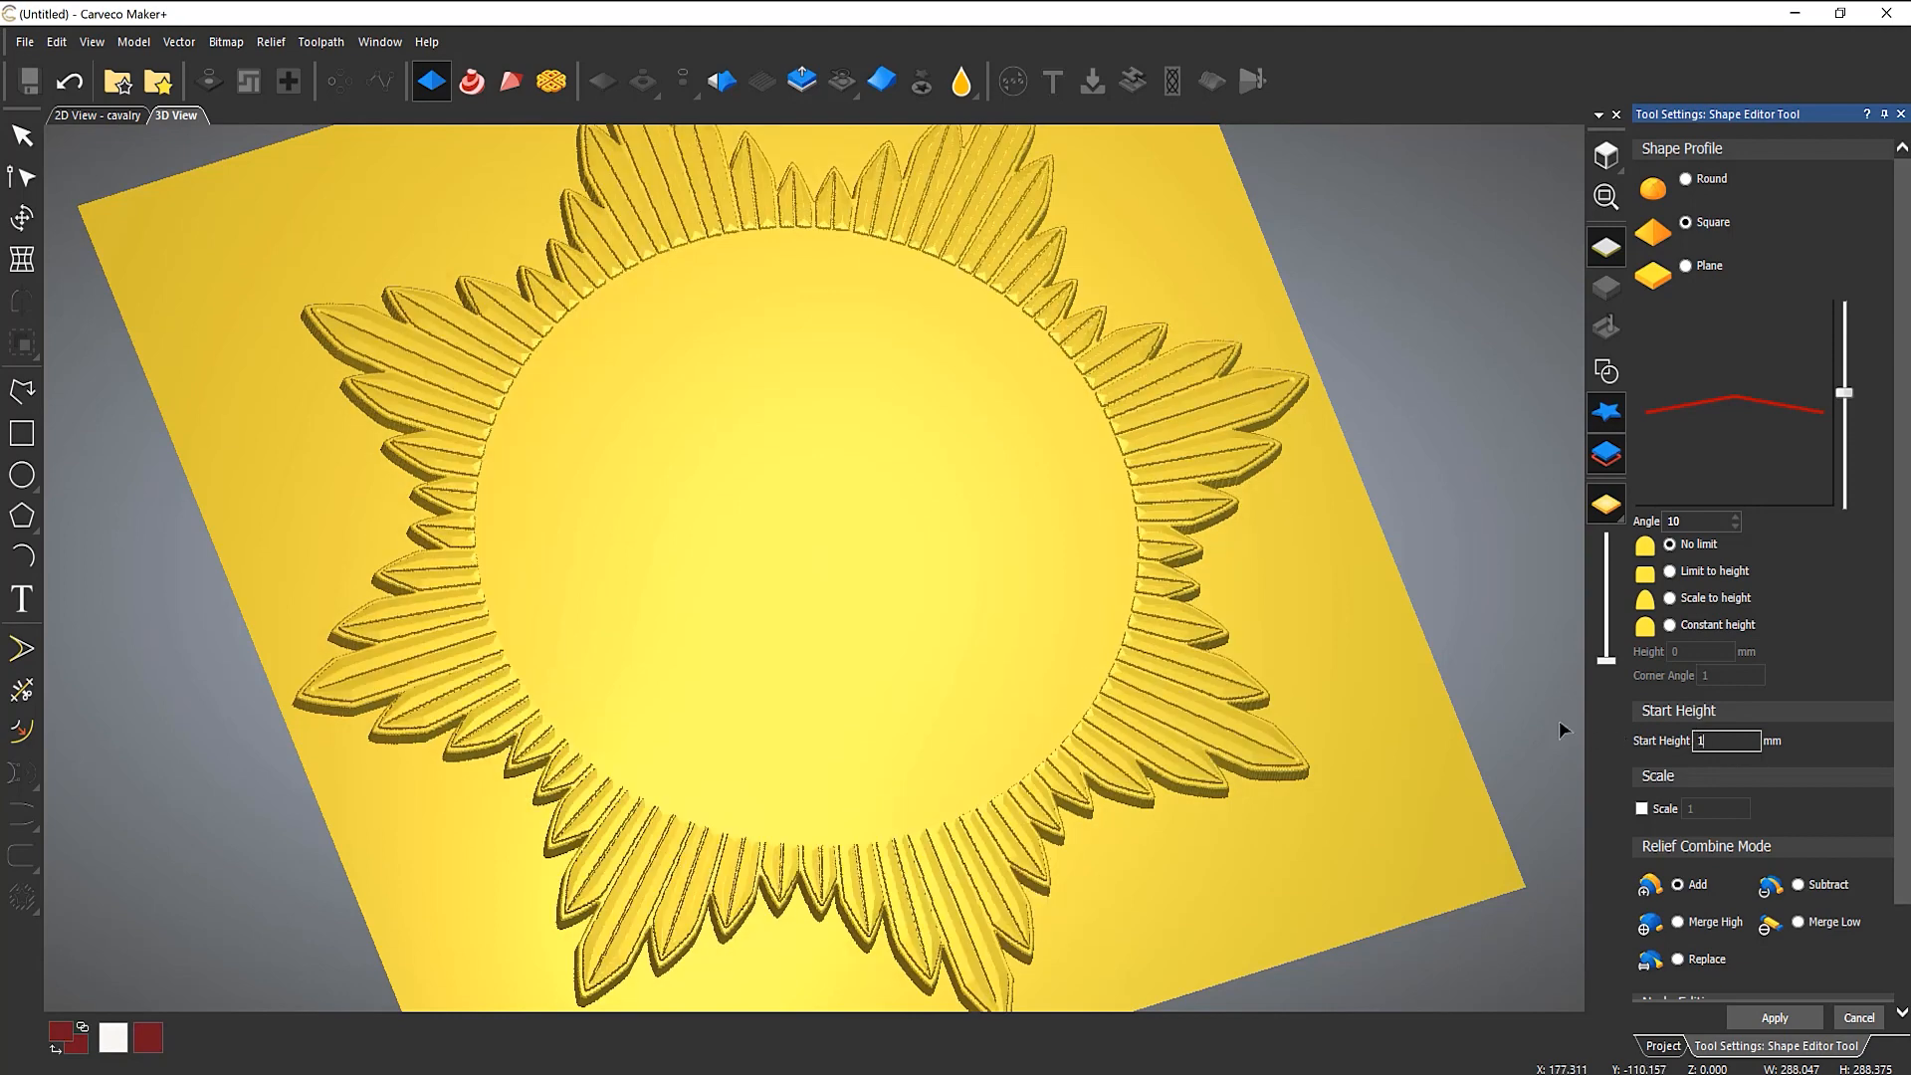
pyautogui.scroll(3, 1214, 577)
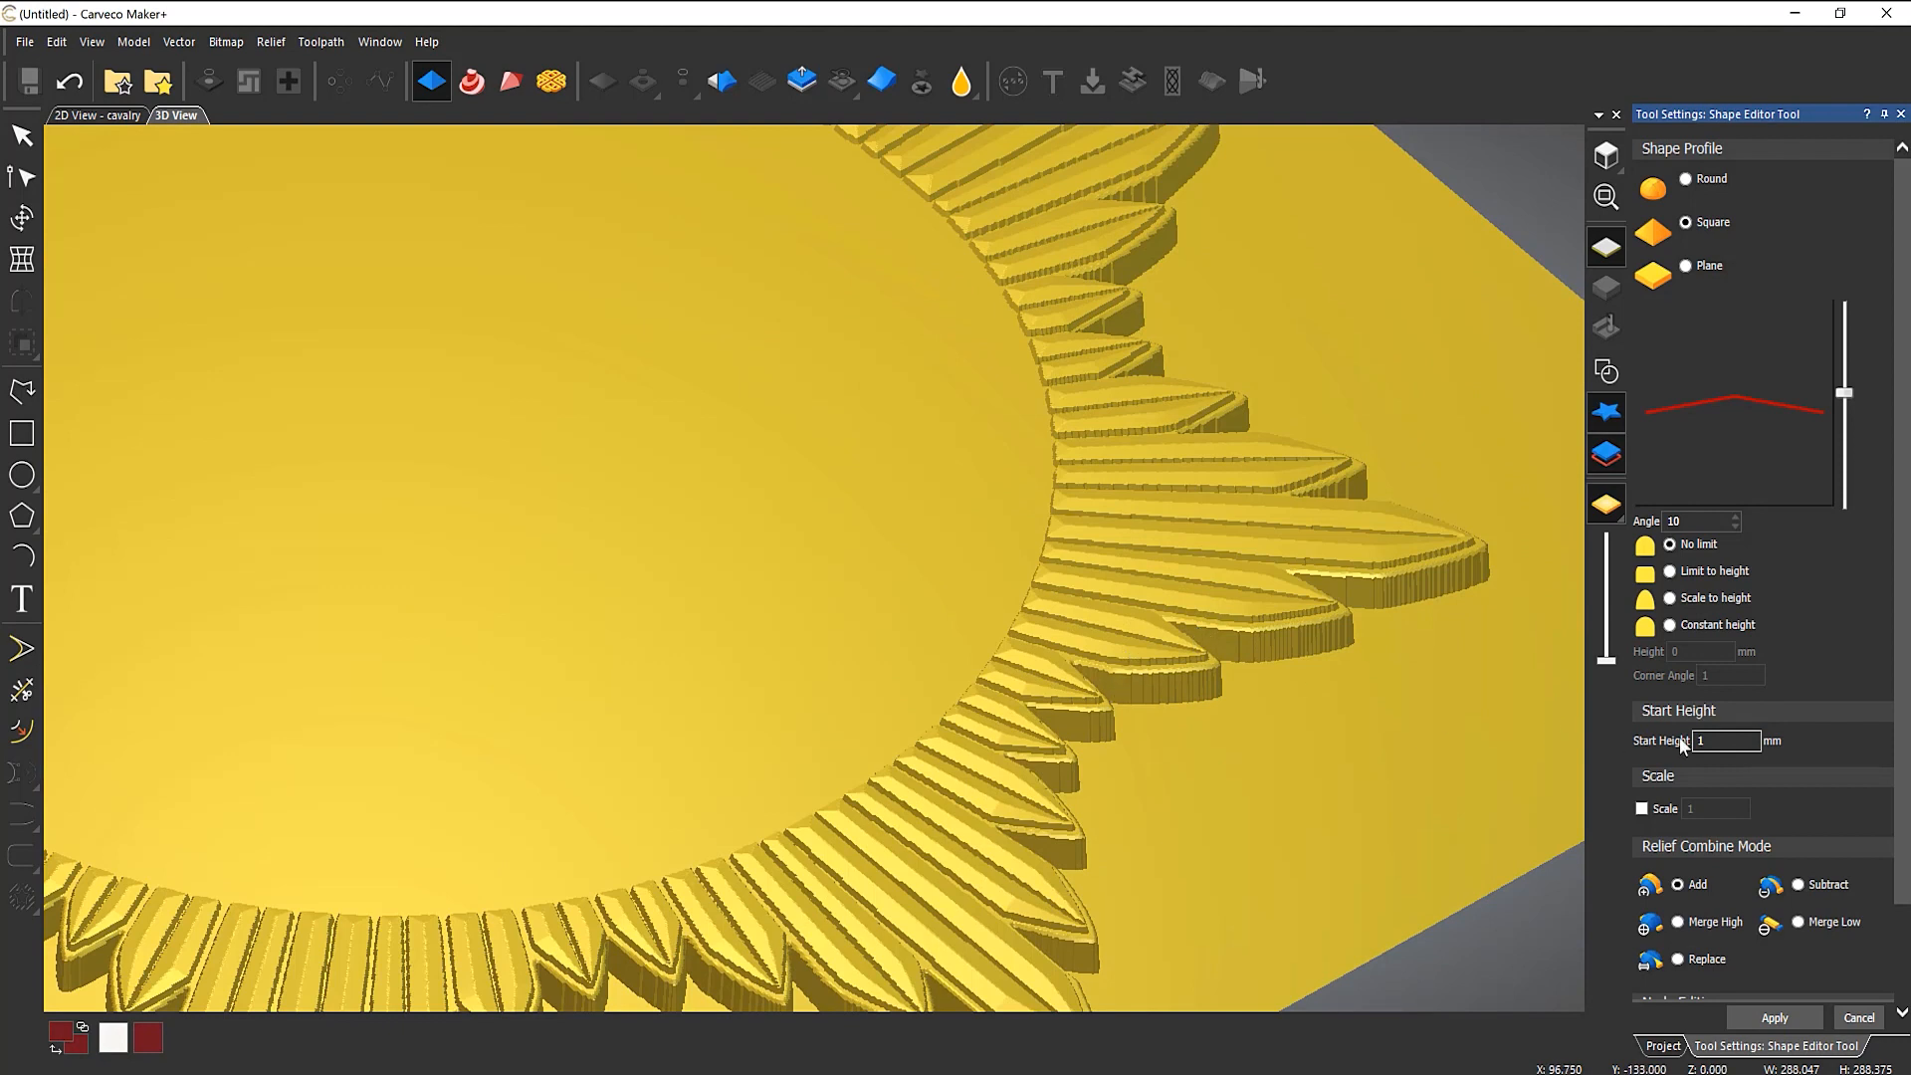
pyautogui.moveTo(1743, 743); pyautogui.dragTo(1643, 741)
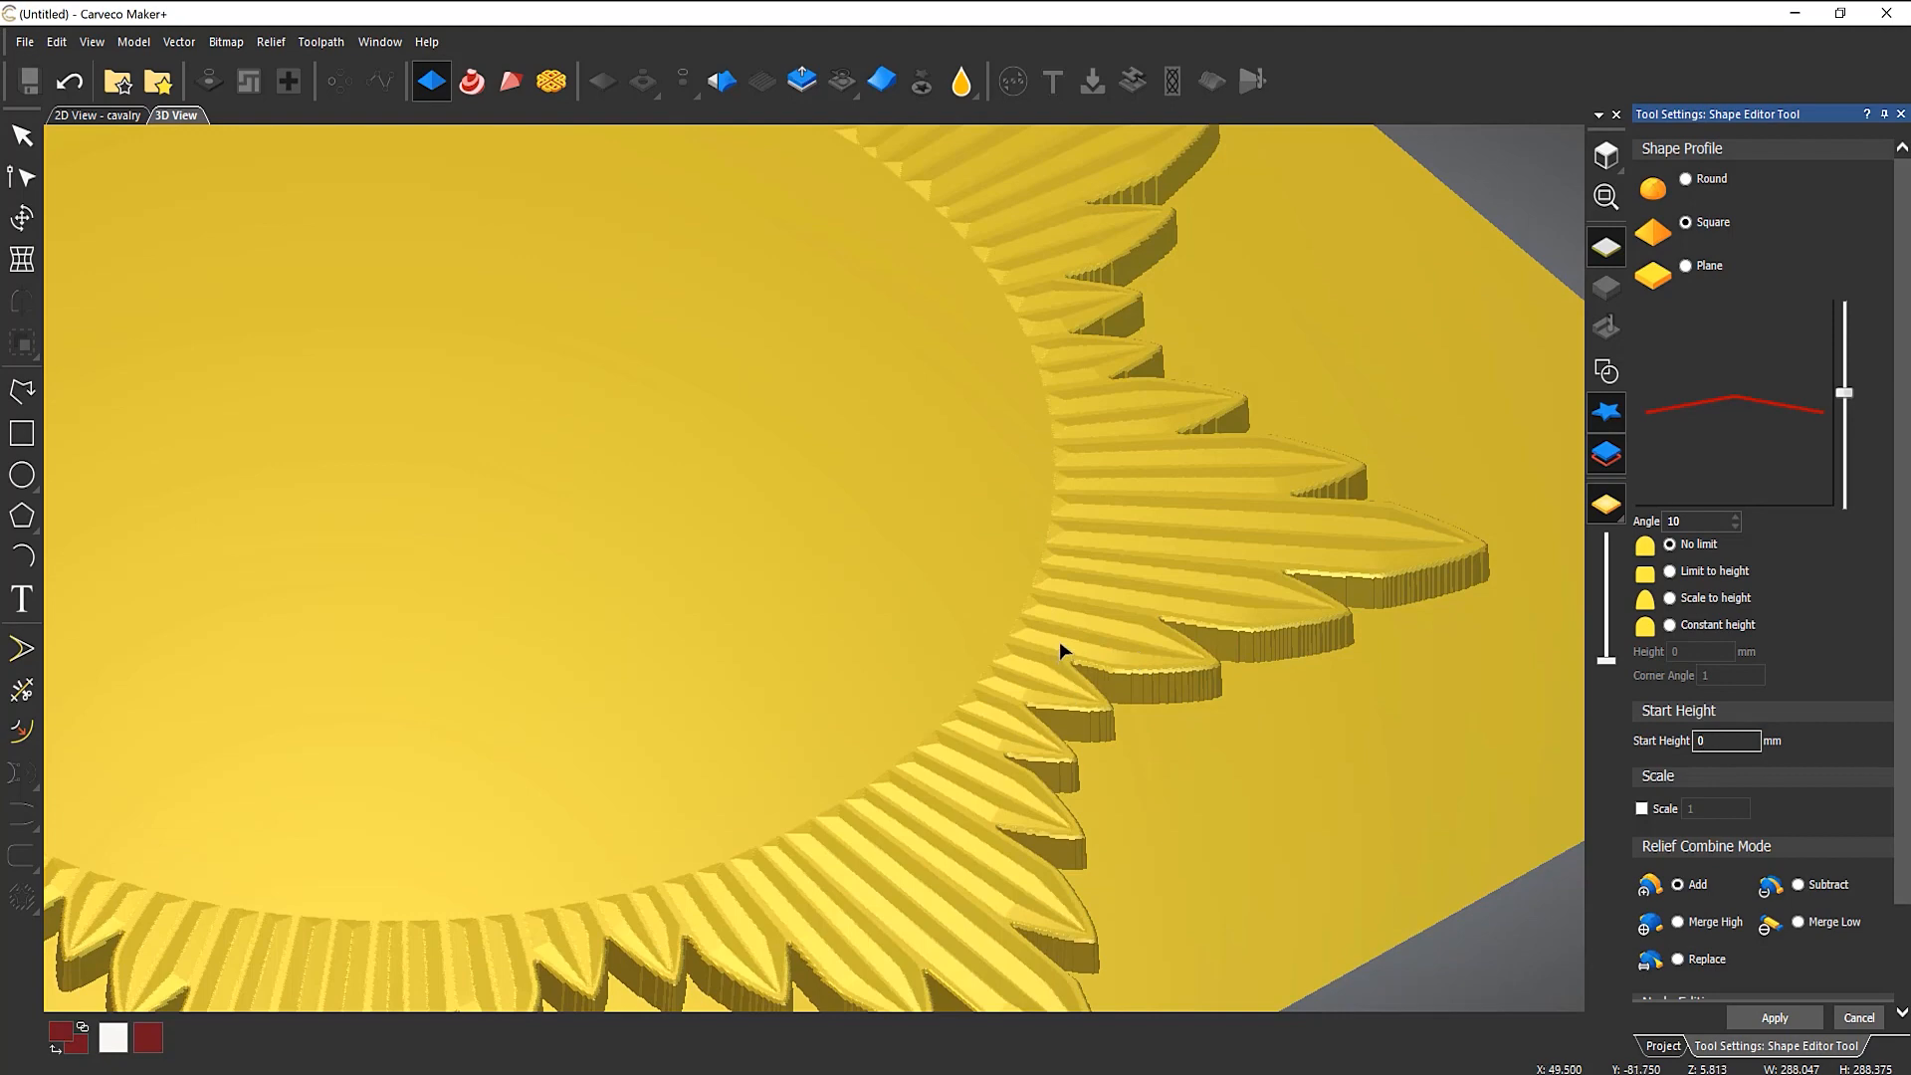
# Step: Invert the rays' square profile to an angle of -10 degrees, inspect the preview around the star, and add the shape to the relief
pyautogui.moveTo(1112, 622); pyautogui.dragTo(1069, 734)
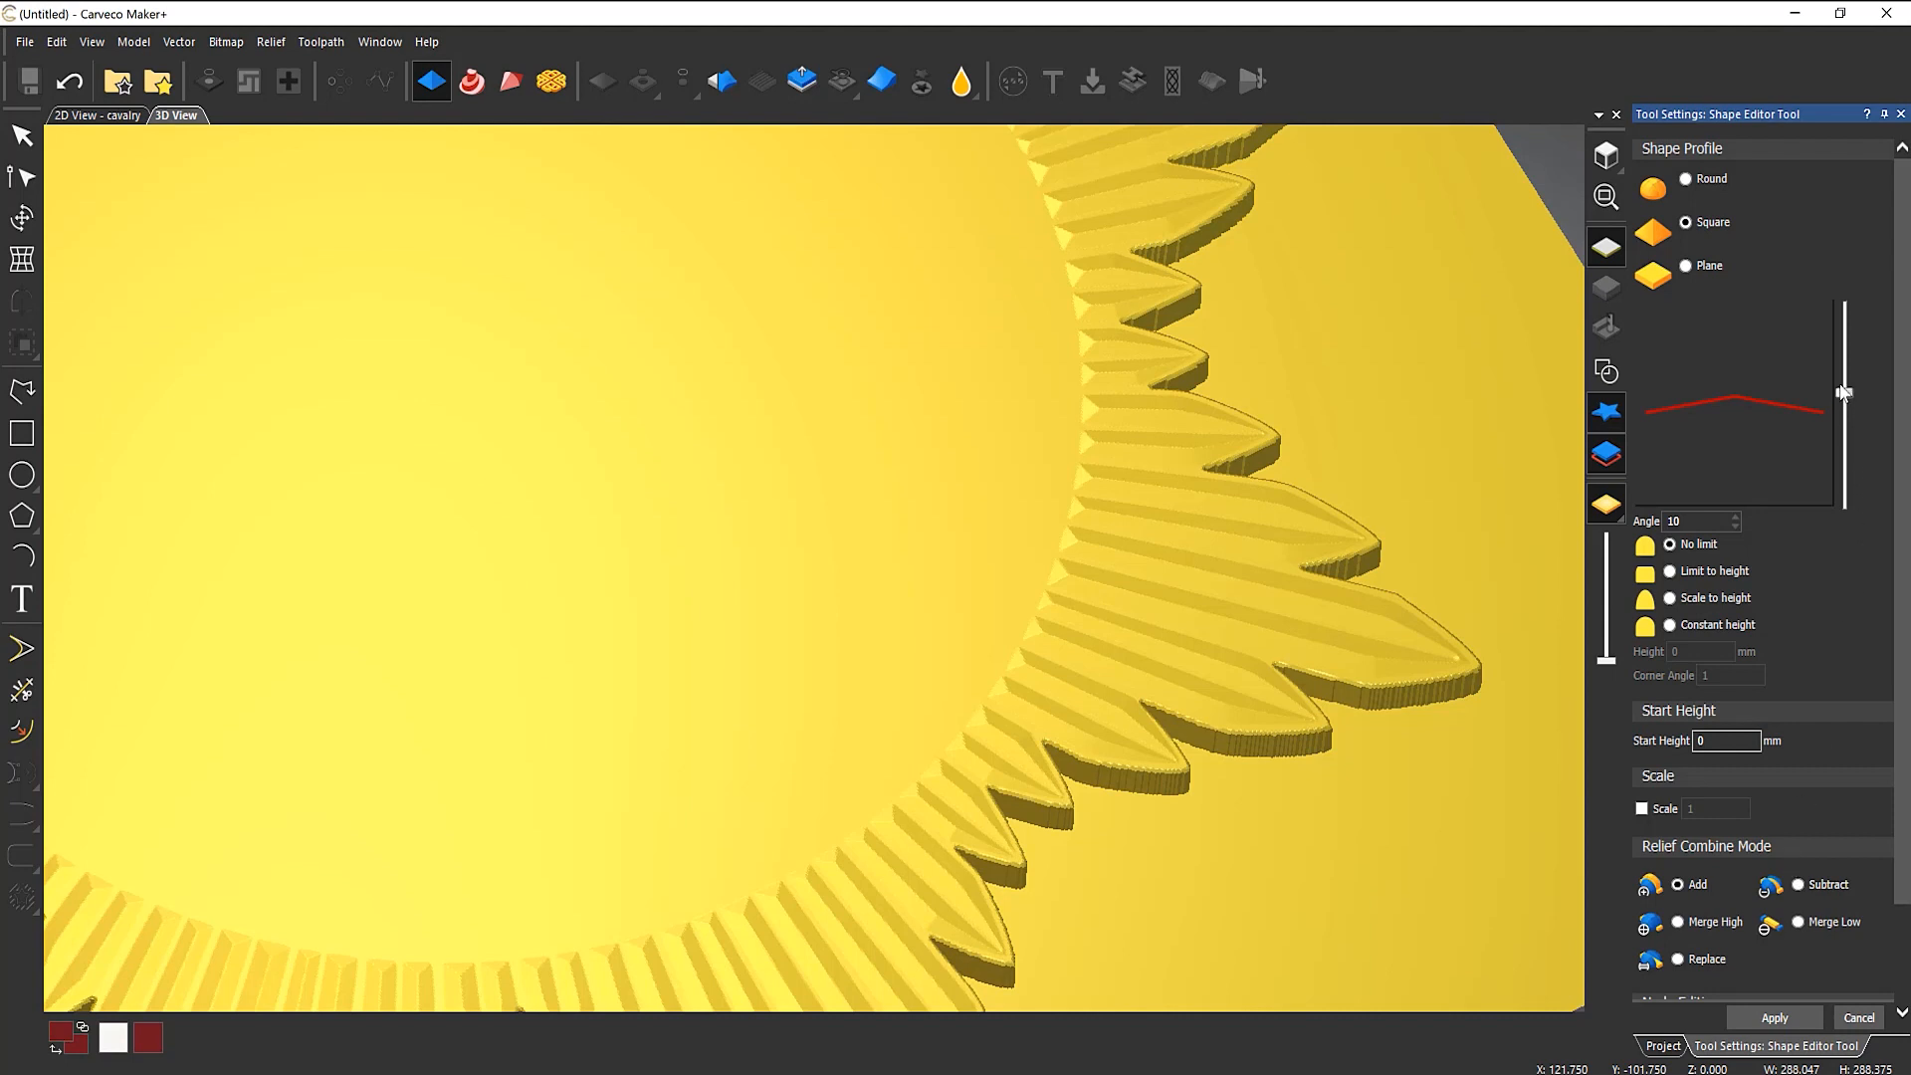
pyautogui.moveTo(1844, 395); pyautogui.dragTo(1844, 416)
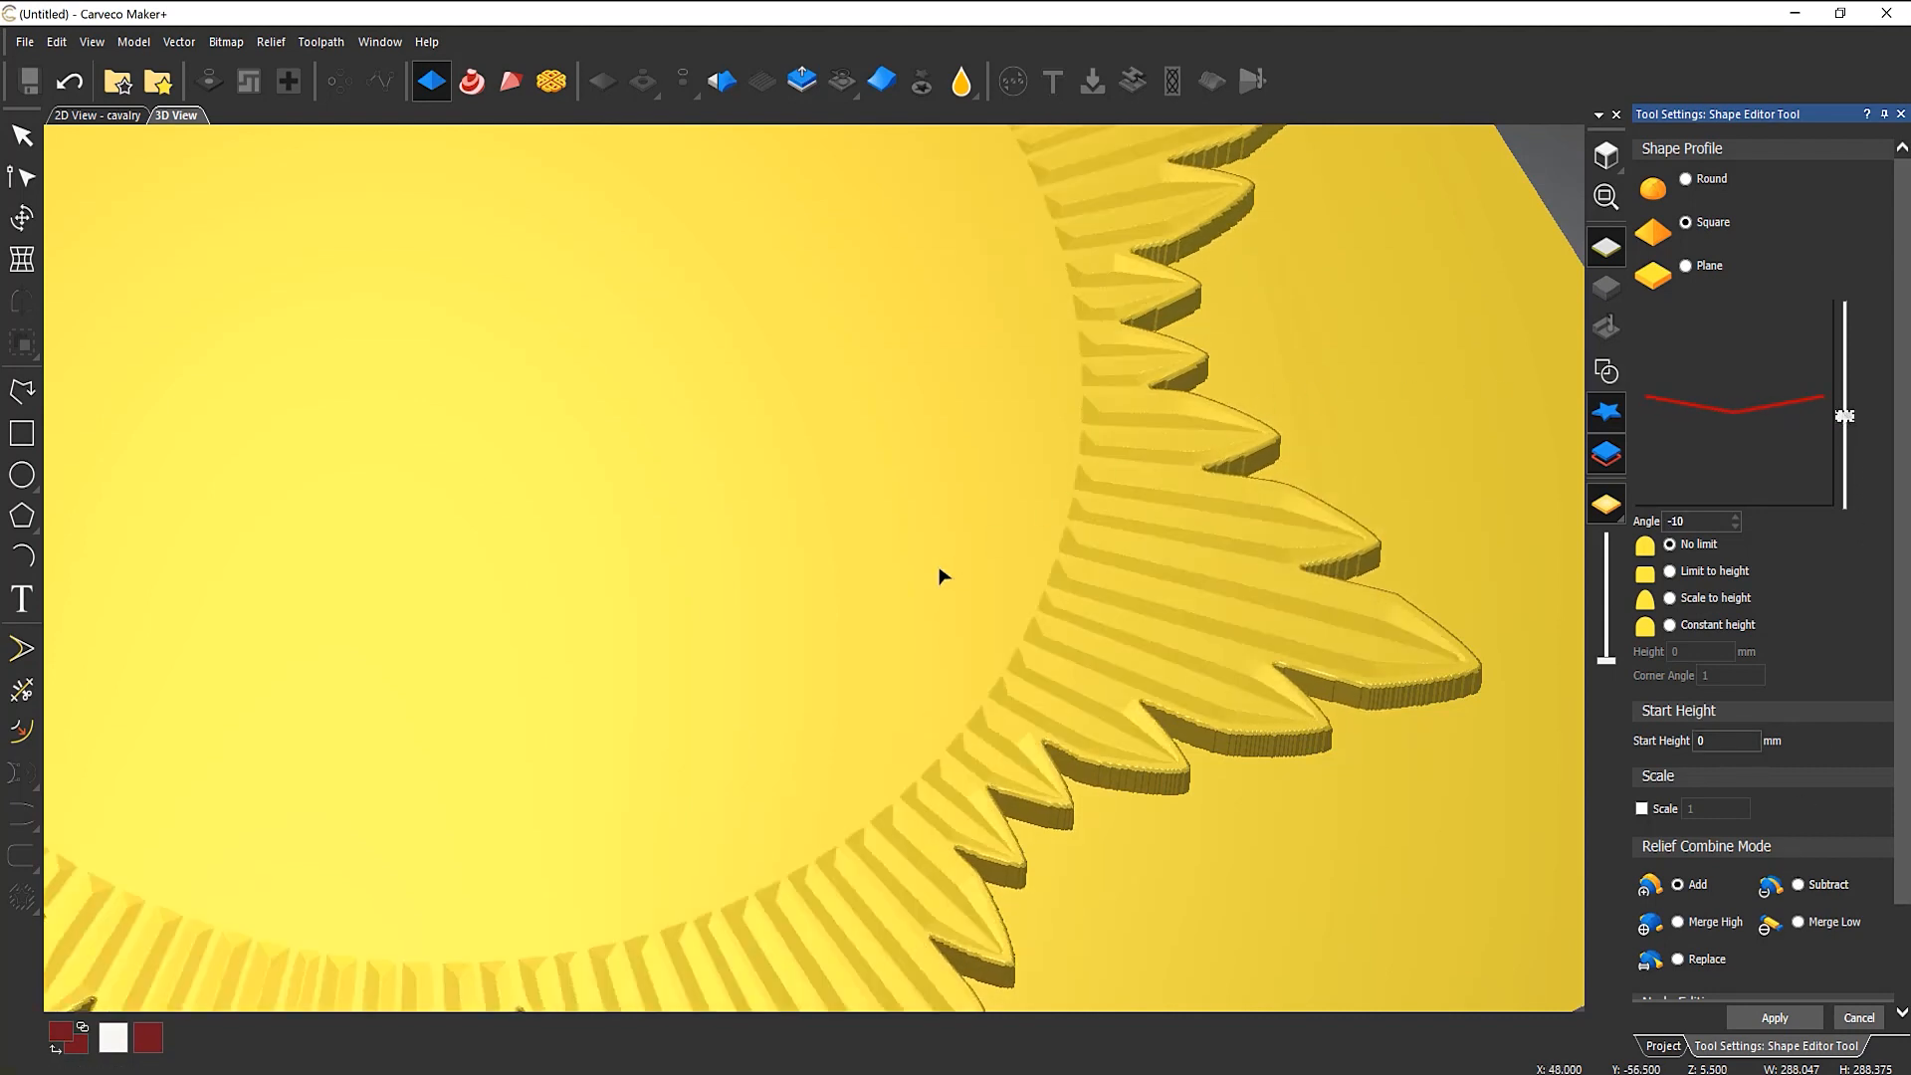
pyautogui.scroll(-5, 886, 588)
pyautogui.scroll(3, 443, 667)
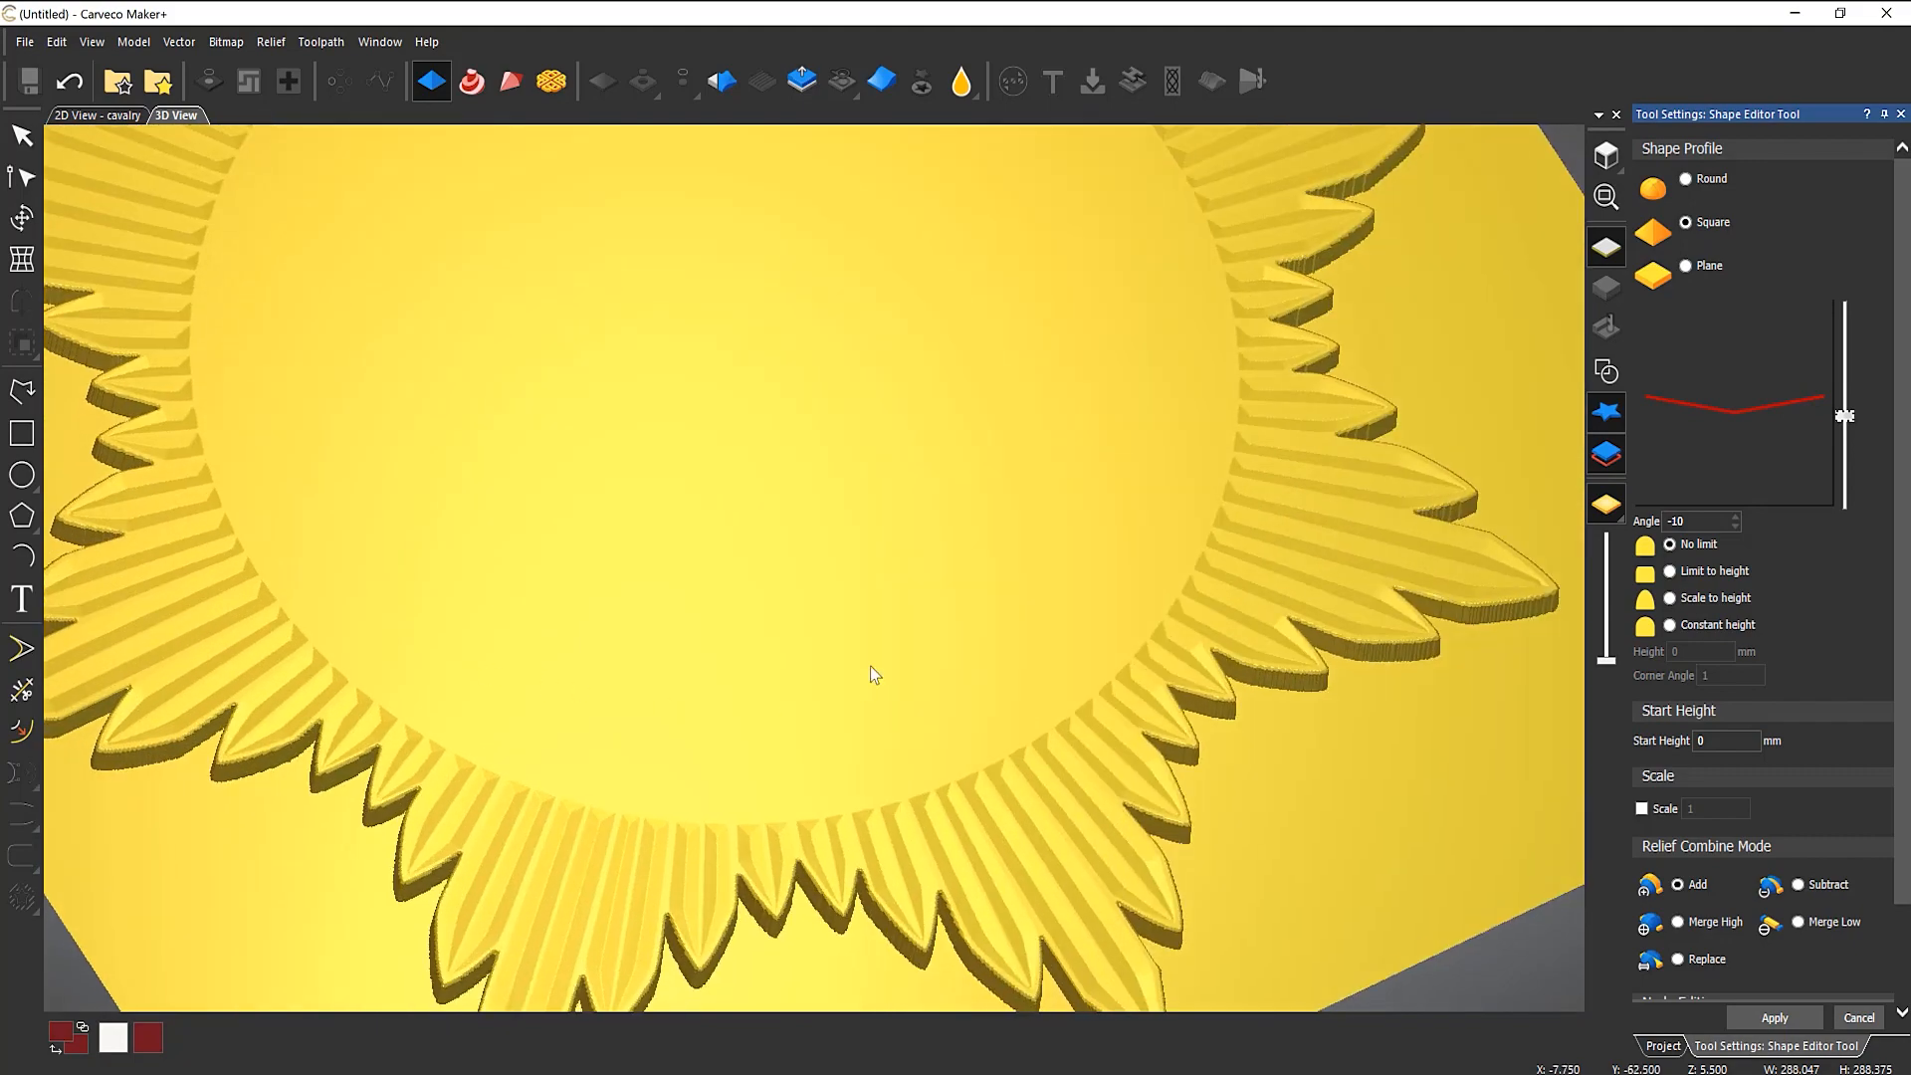
pyautogui.moveTo(870, 666); pyautogui.dragTo(726, 455)
pyautogui.scroll(-4, 758, 635)
pyautogui.scroll(4, 728, 463)
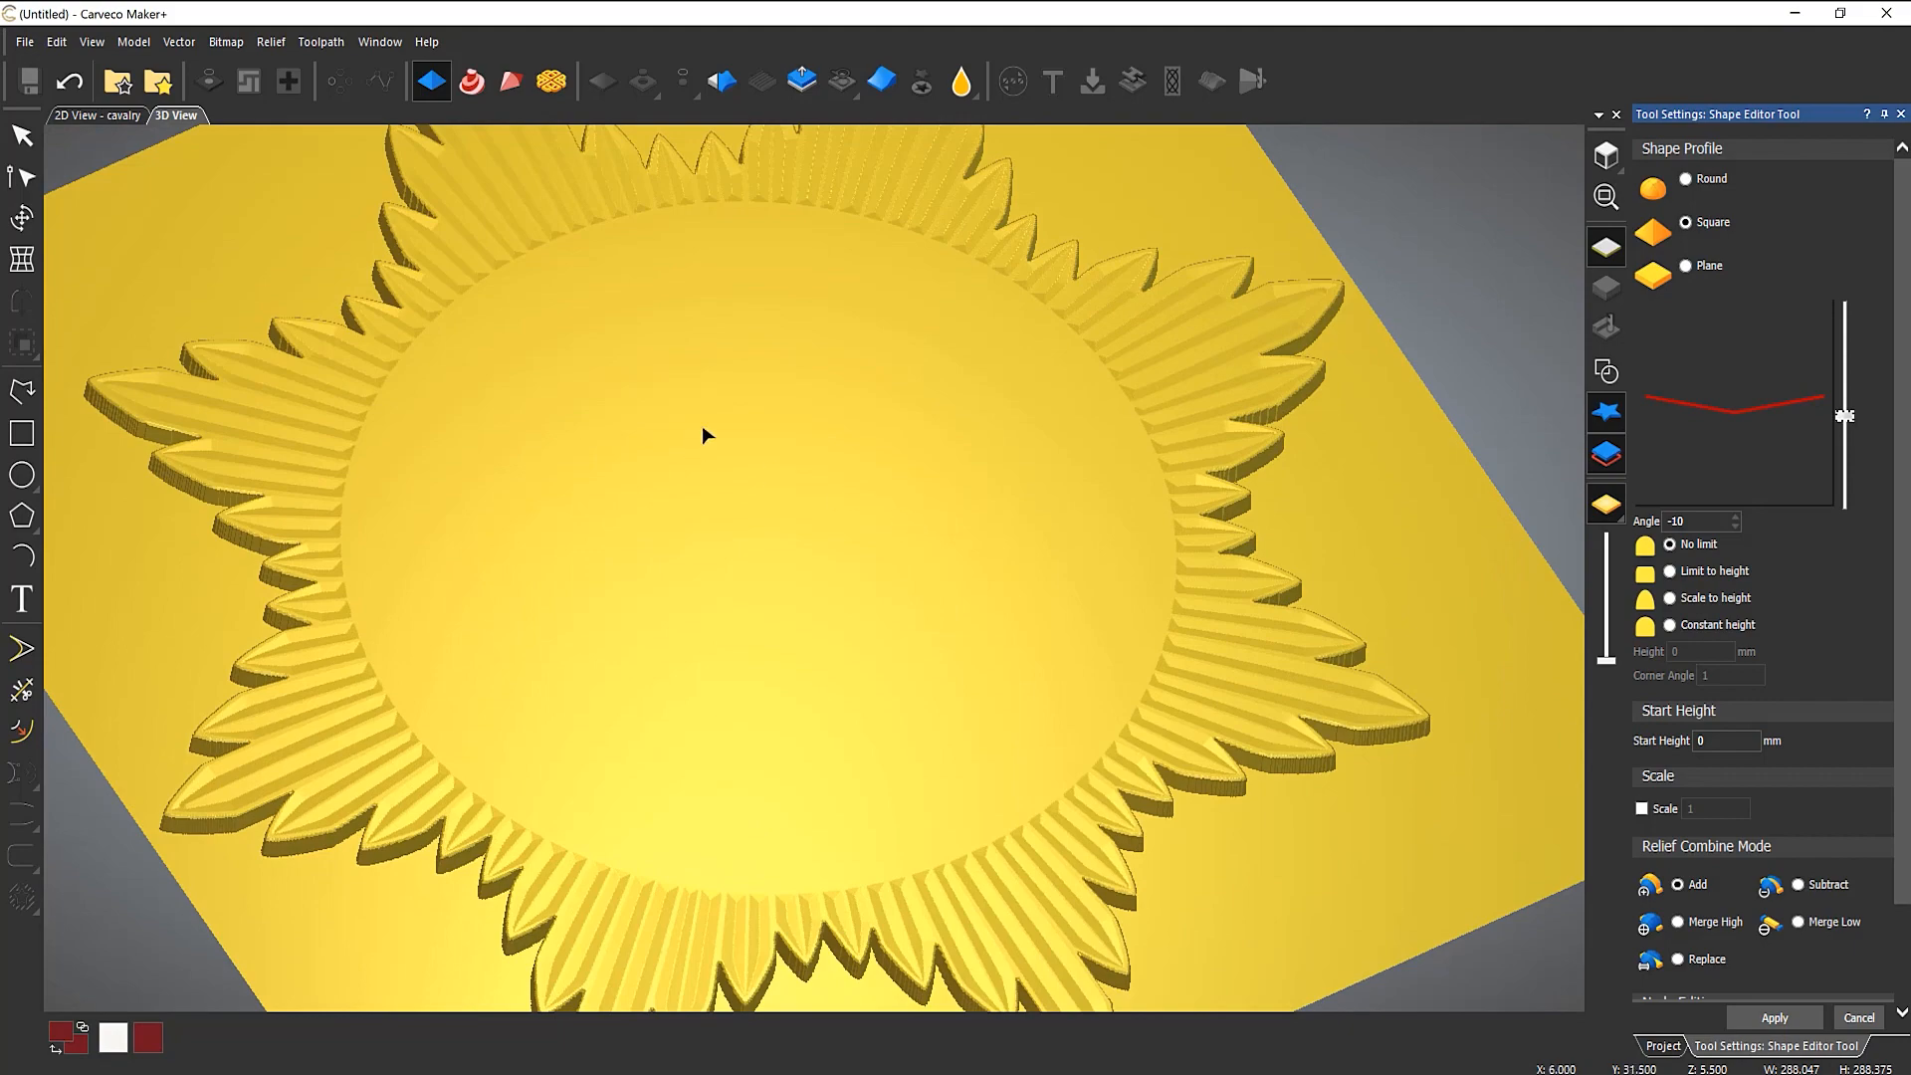
pyautogui.moveTo(703, 431); pyautogui.dragTo(780, 461)
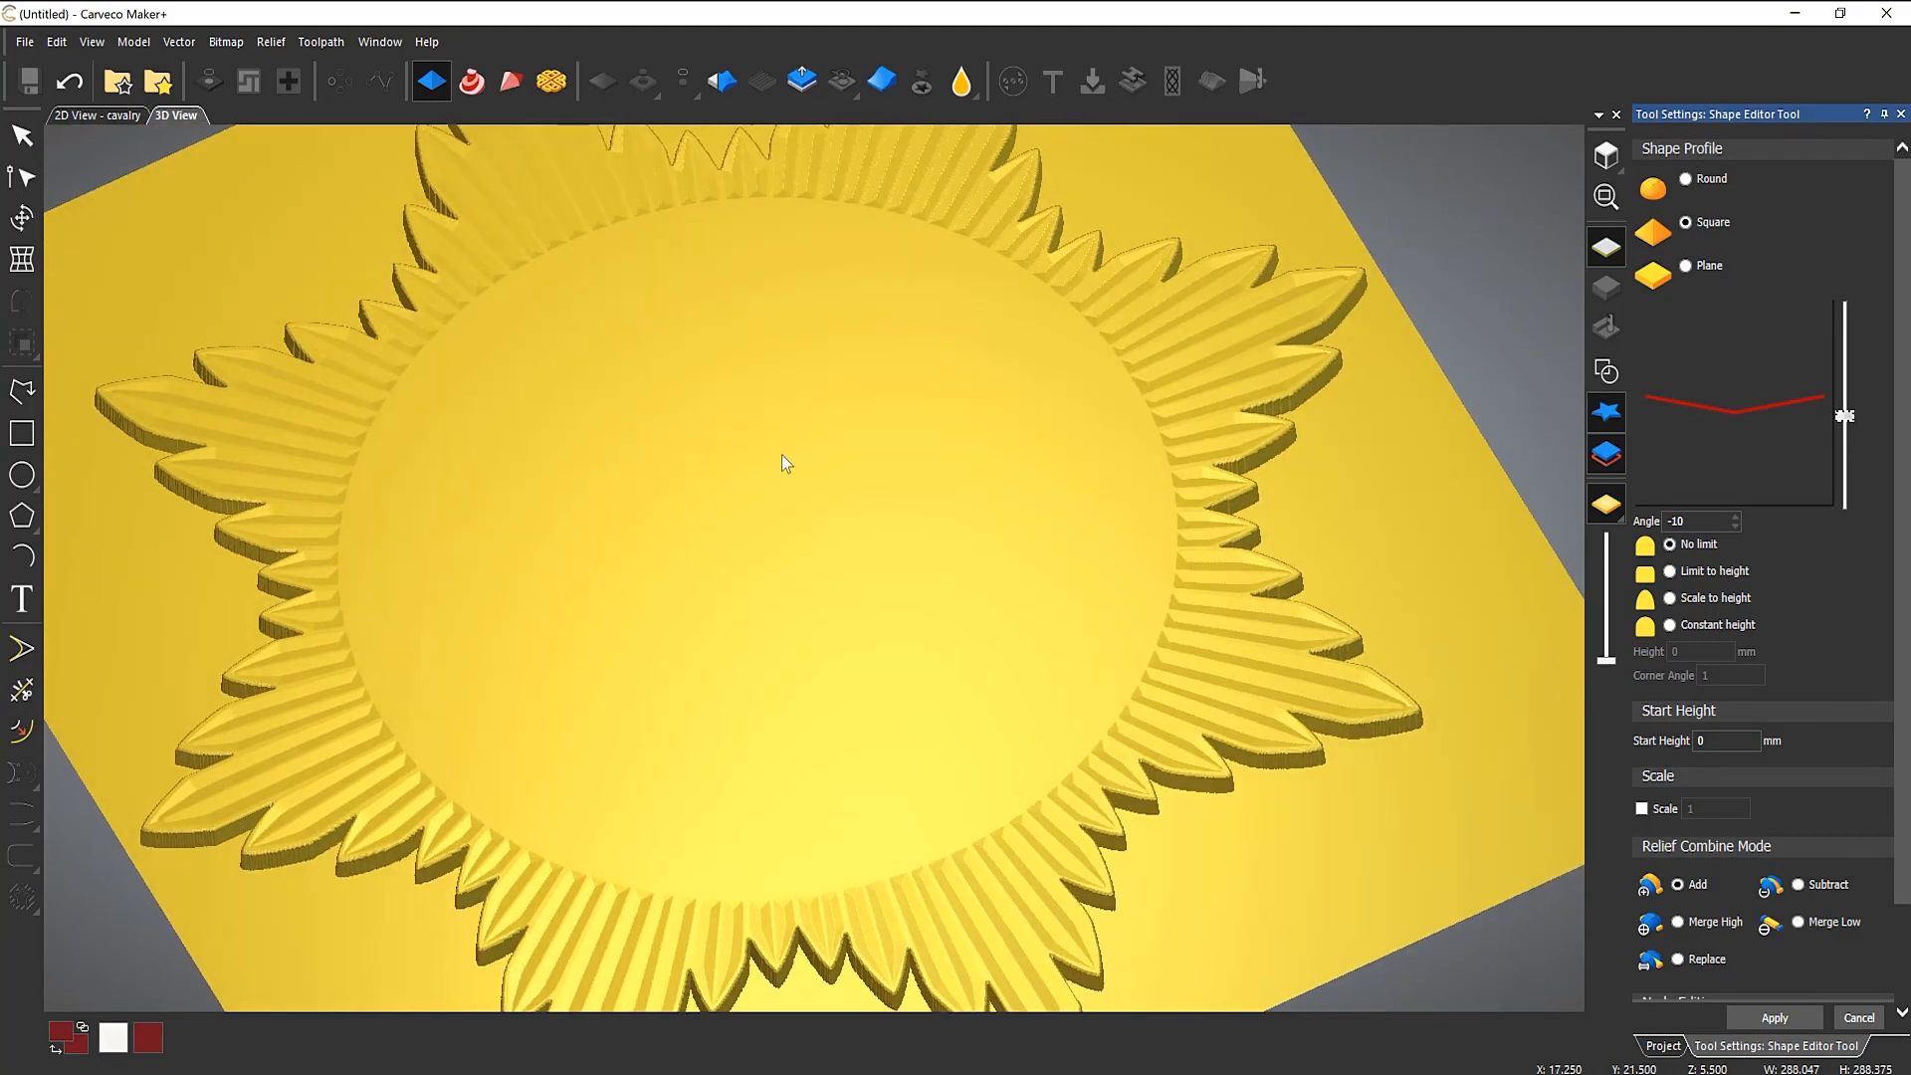
pyautogui.scroll(-4, 696, 482)
pyautogui.scroll(4, 689, 481)
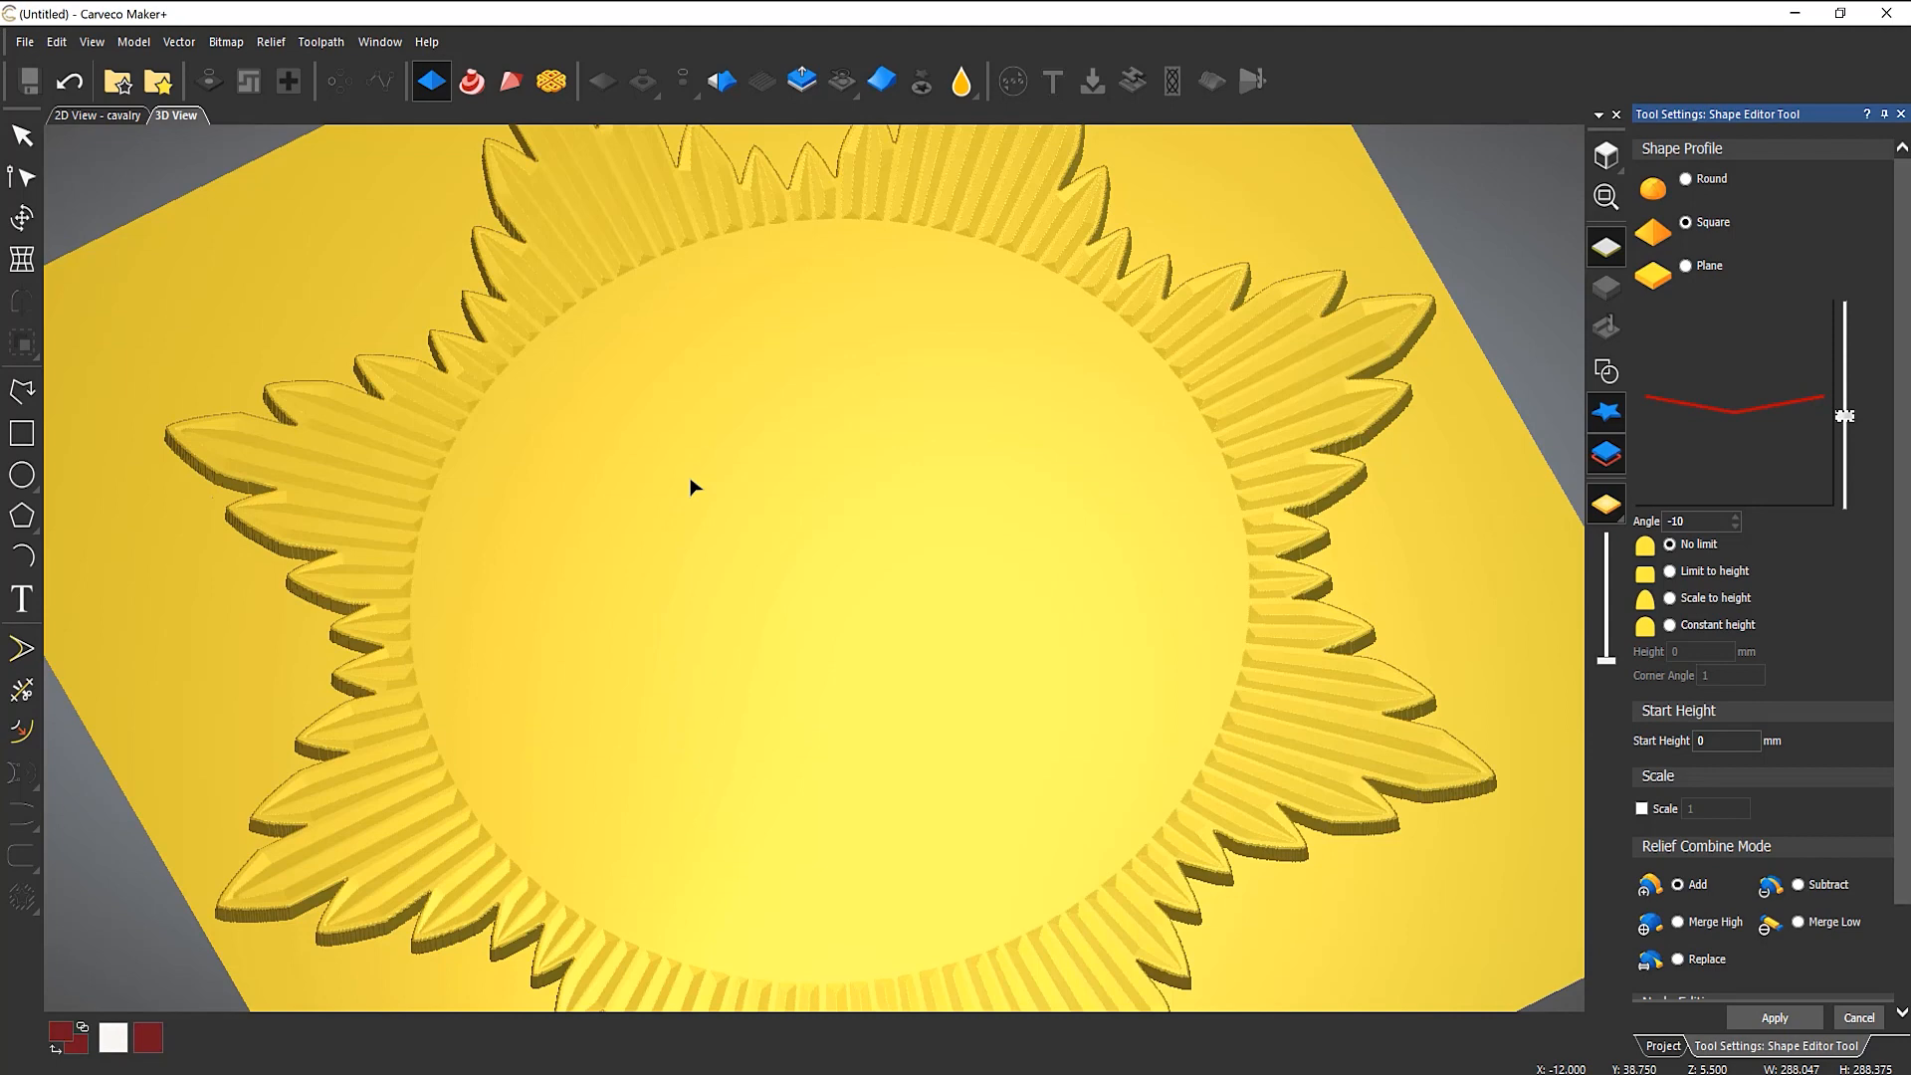
pyautogui.click(1754, 1019)
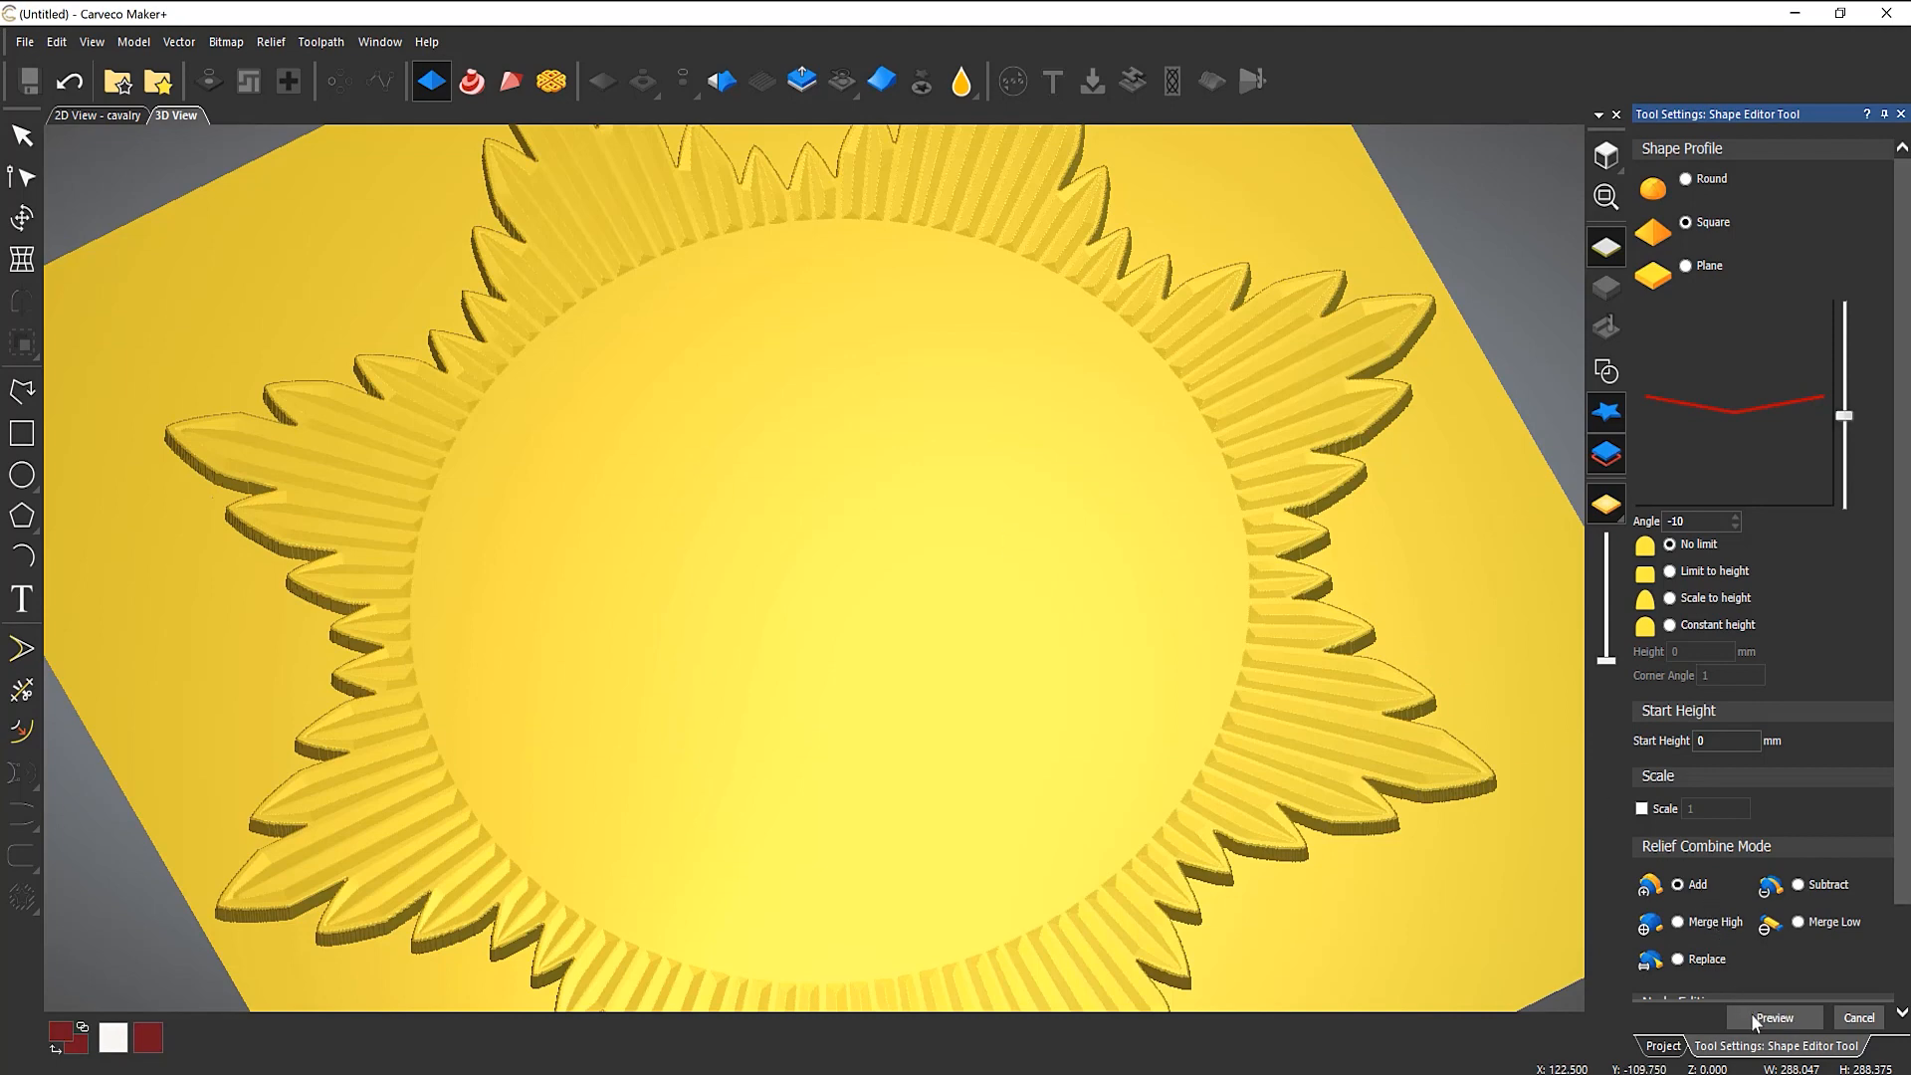
# Step: Select the circle pairs bounding the outer and inner rings, set their start height to 2 mm, and hide the vectors
pyautogui.click(1606, 371)
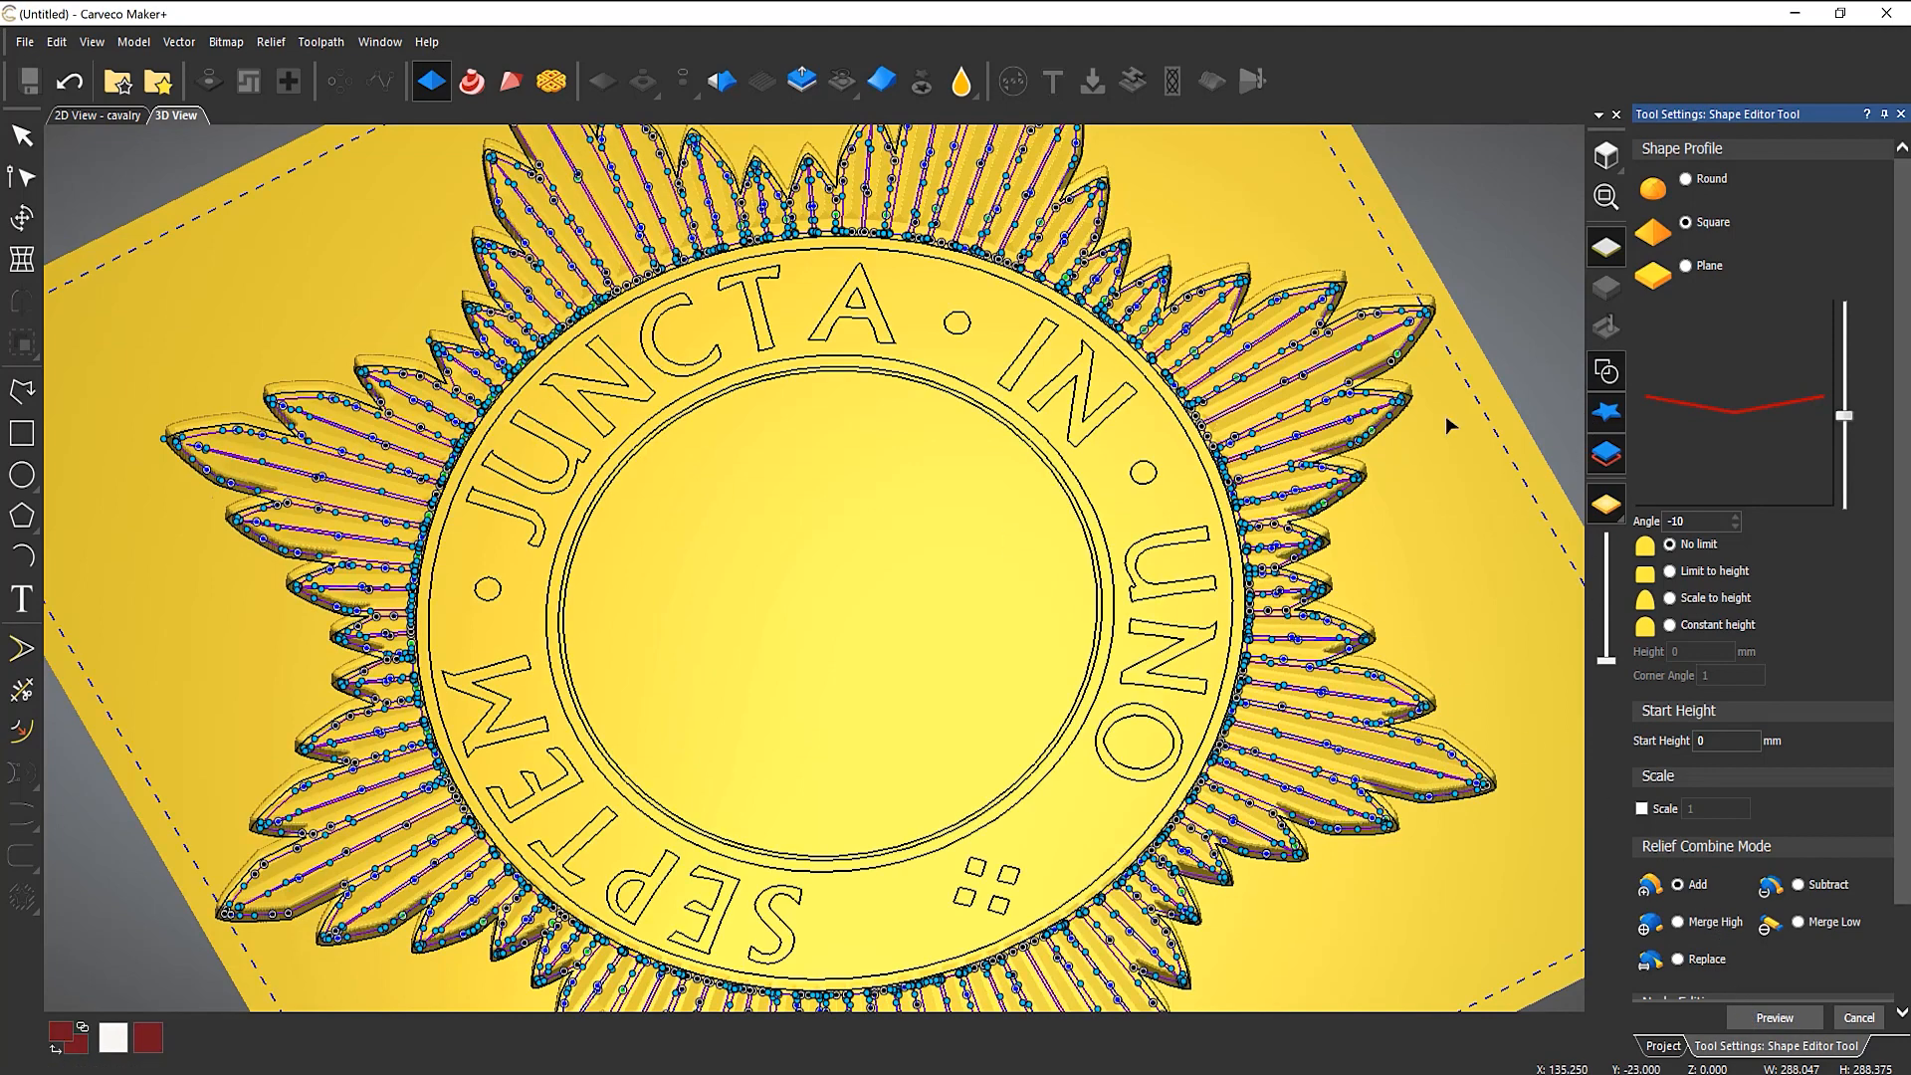
pyautogui.click(1200, 479)
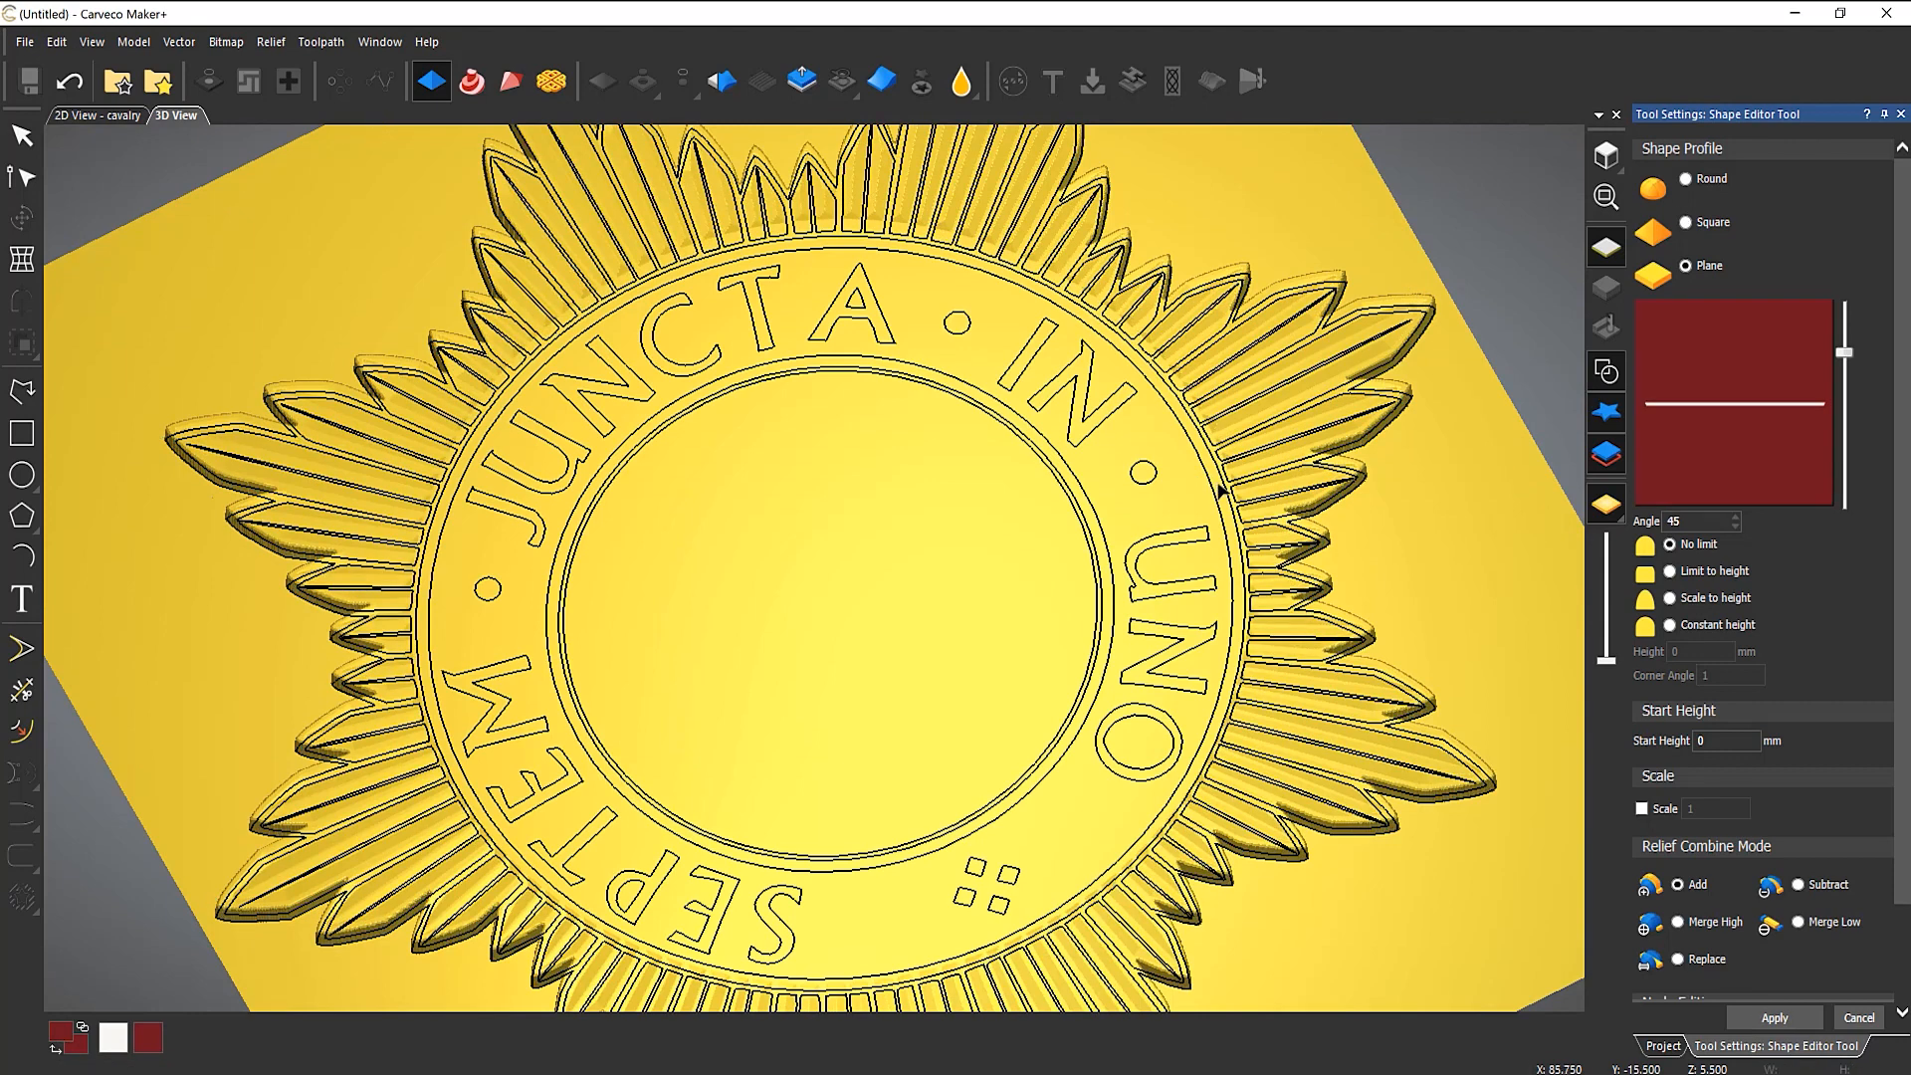
pyautogui.click(1223, 485)
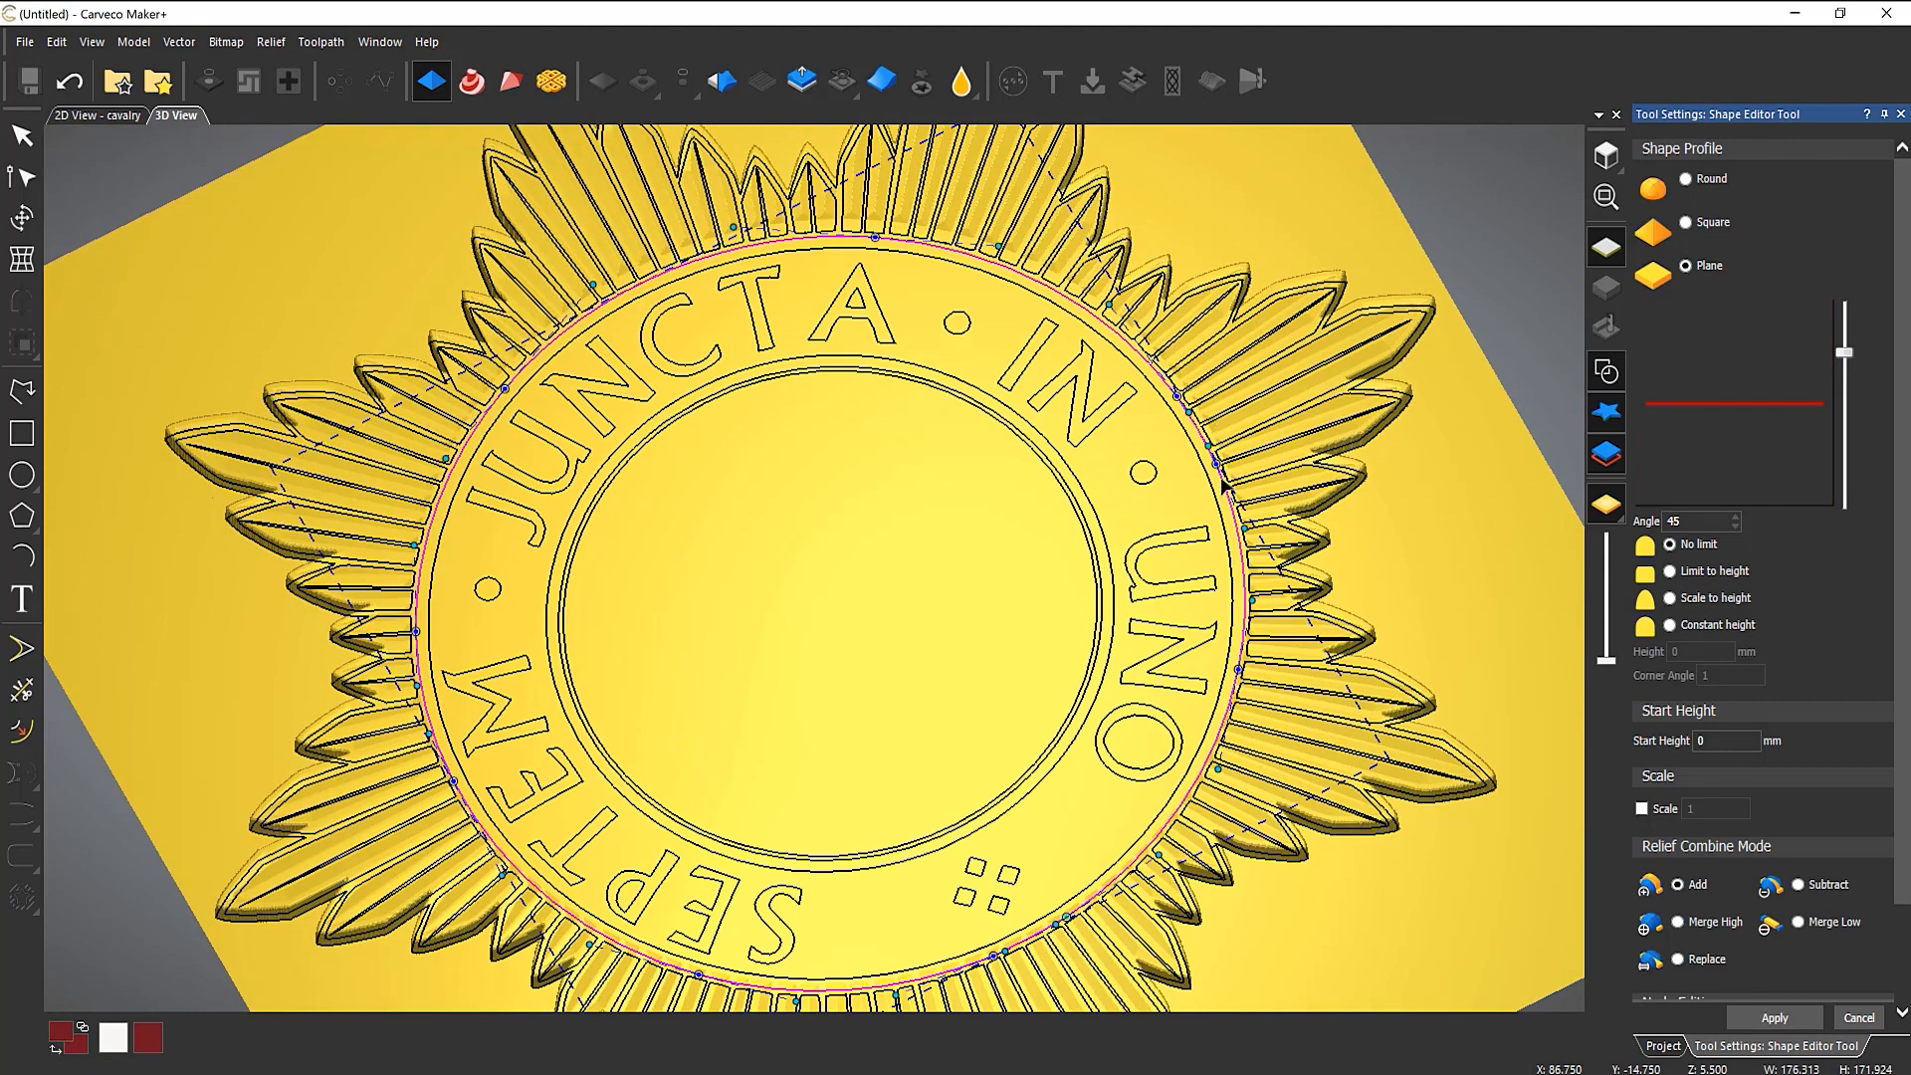
pyautogui.keyDown('shift'); pyautogui.click(1220, 498); pyautogui.keyUp('shift')
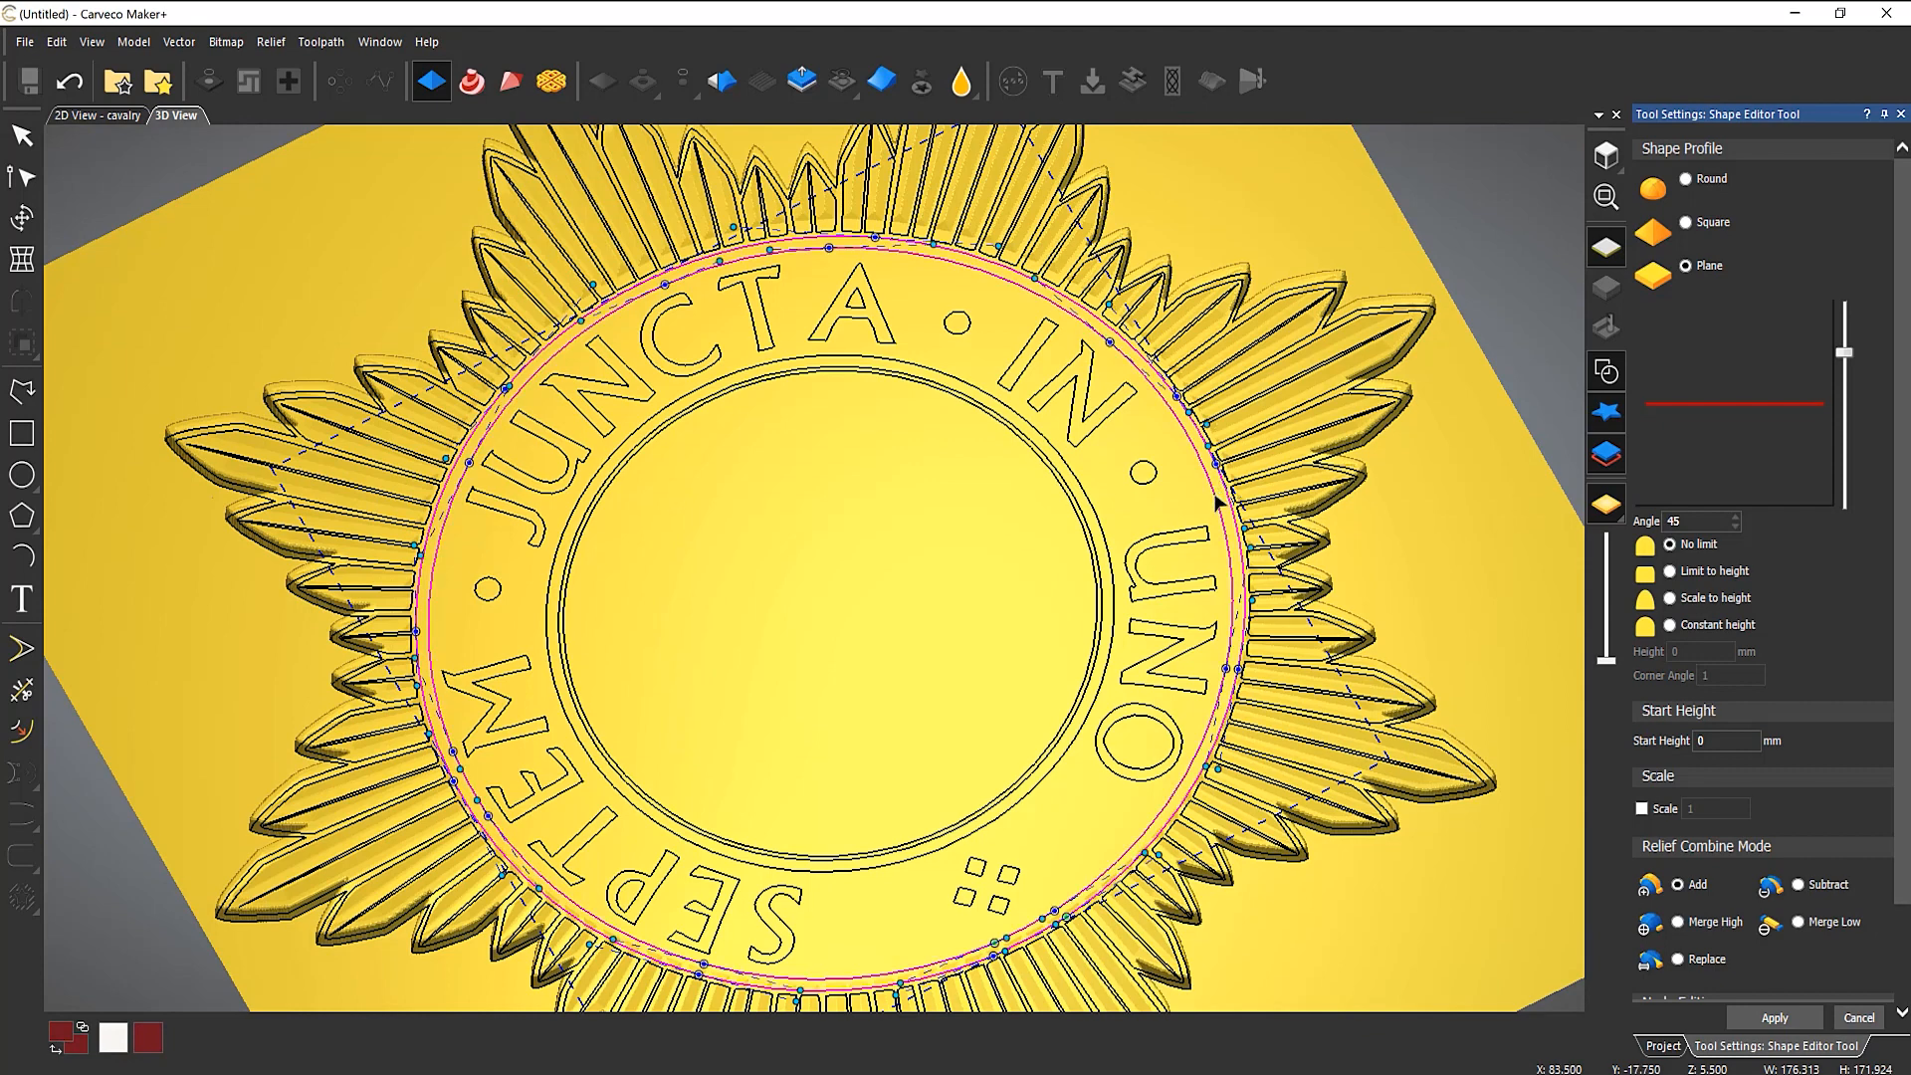
pyautogui.keyDown('shift'); pyautogui.click(1099, 542); pyautogui.keyUp('shift')
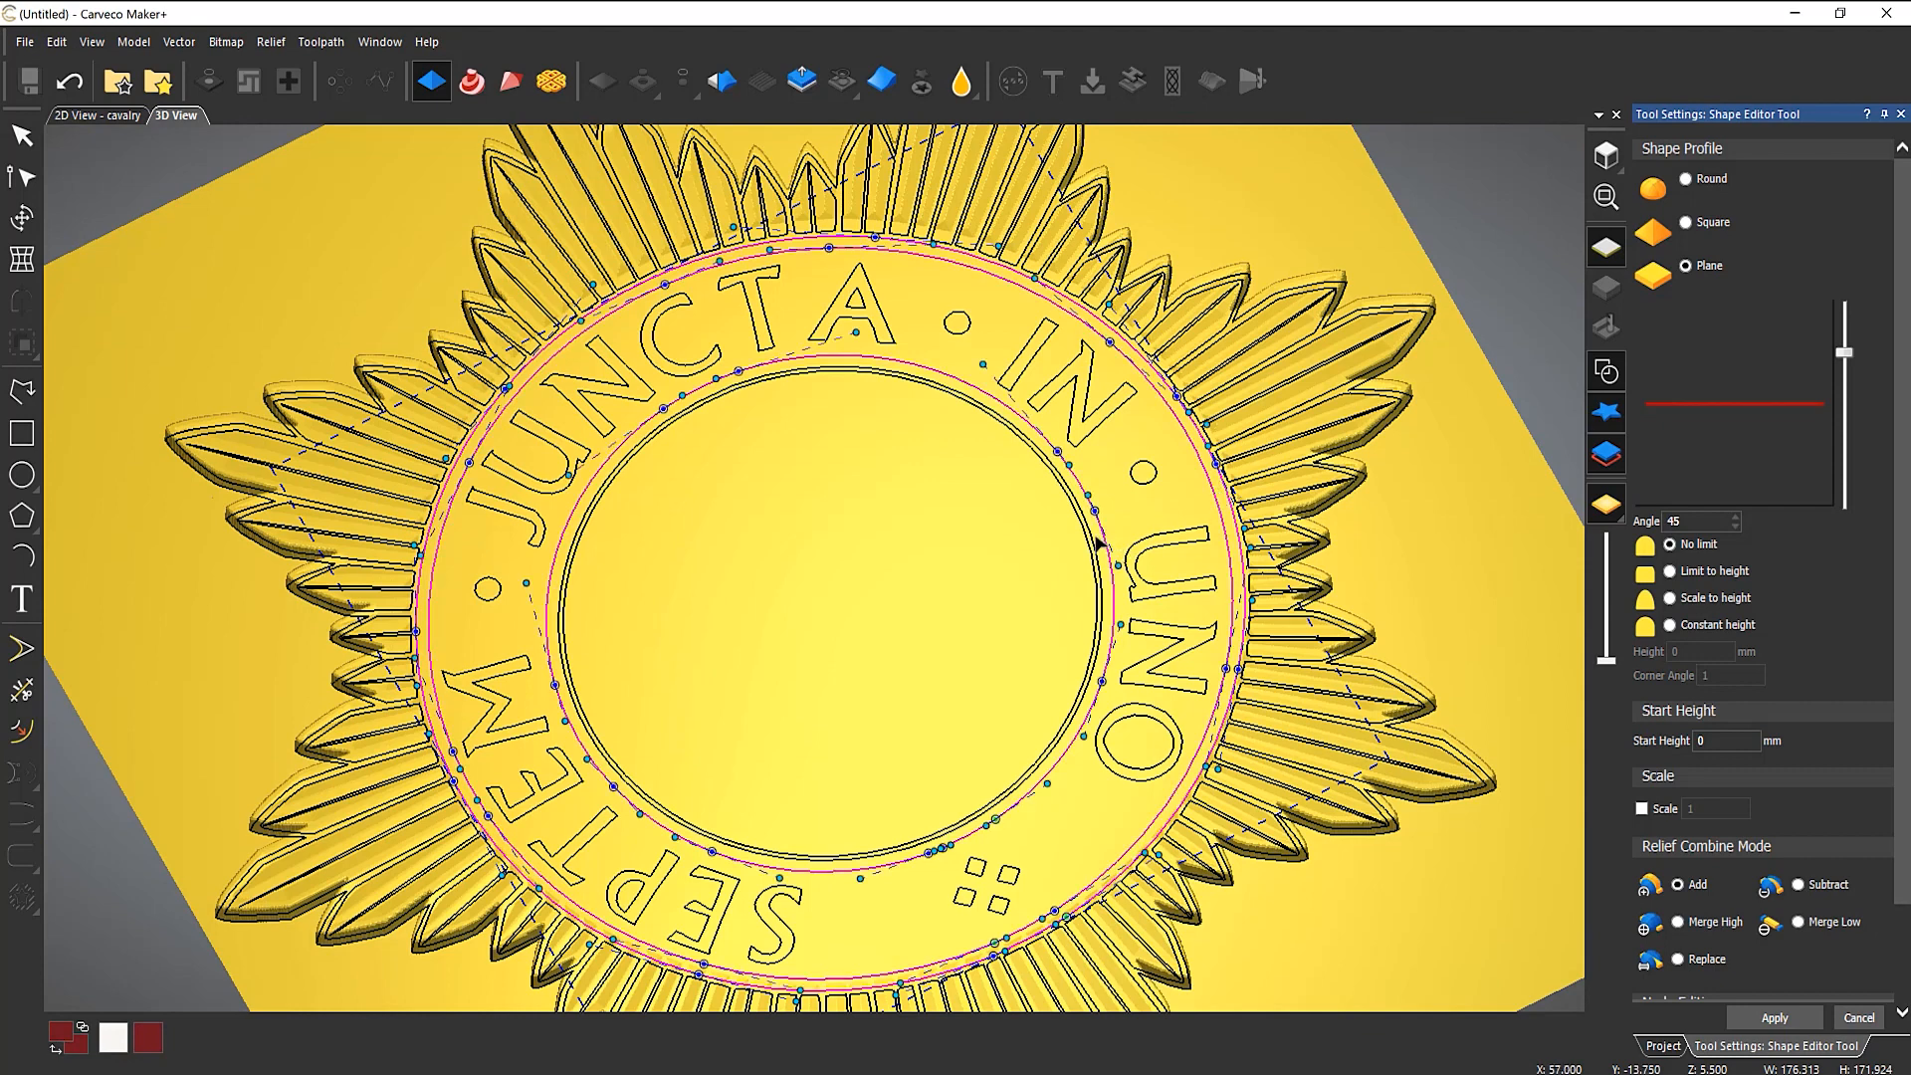
pyautogui.keyDown('shift'); pyautogui.click(1097, 542); pyautogui.keyUp('shift')
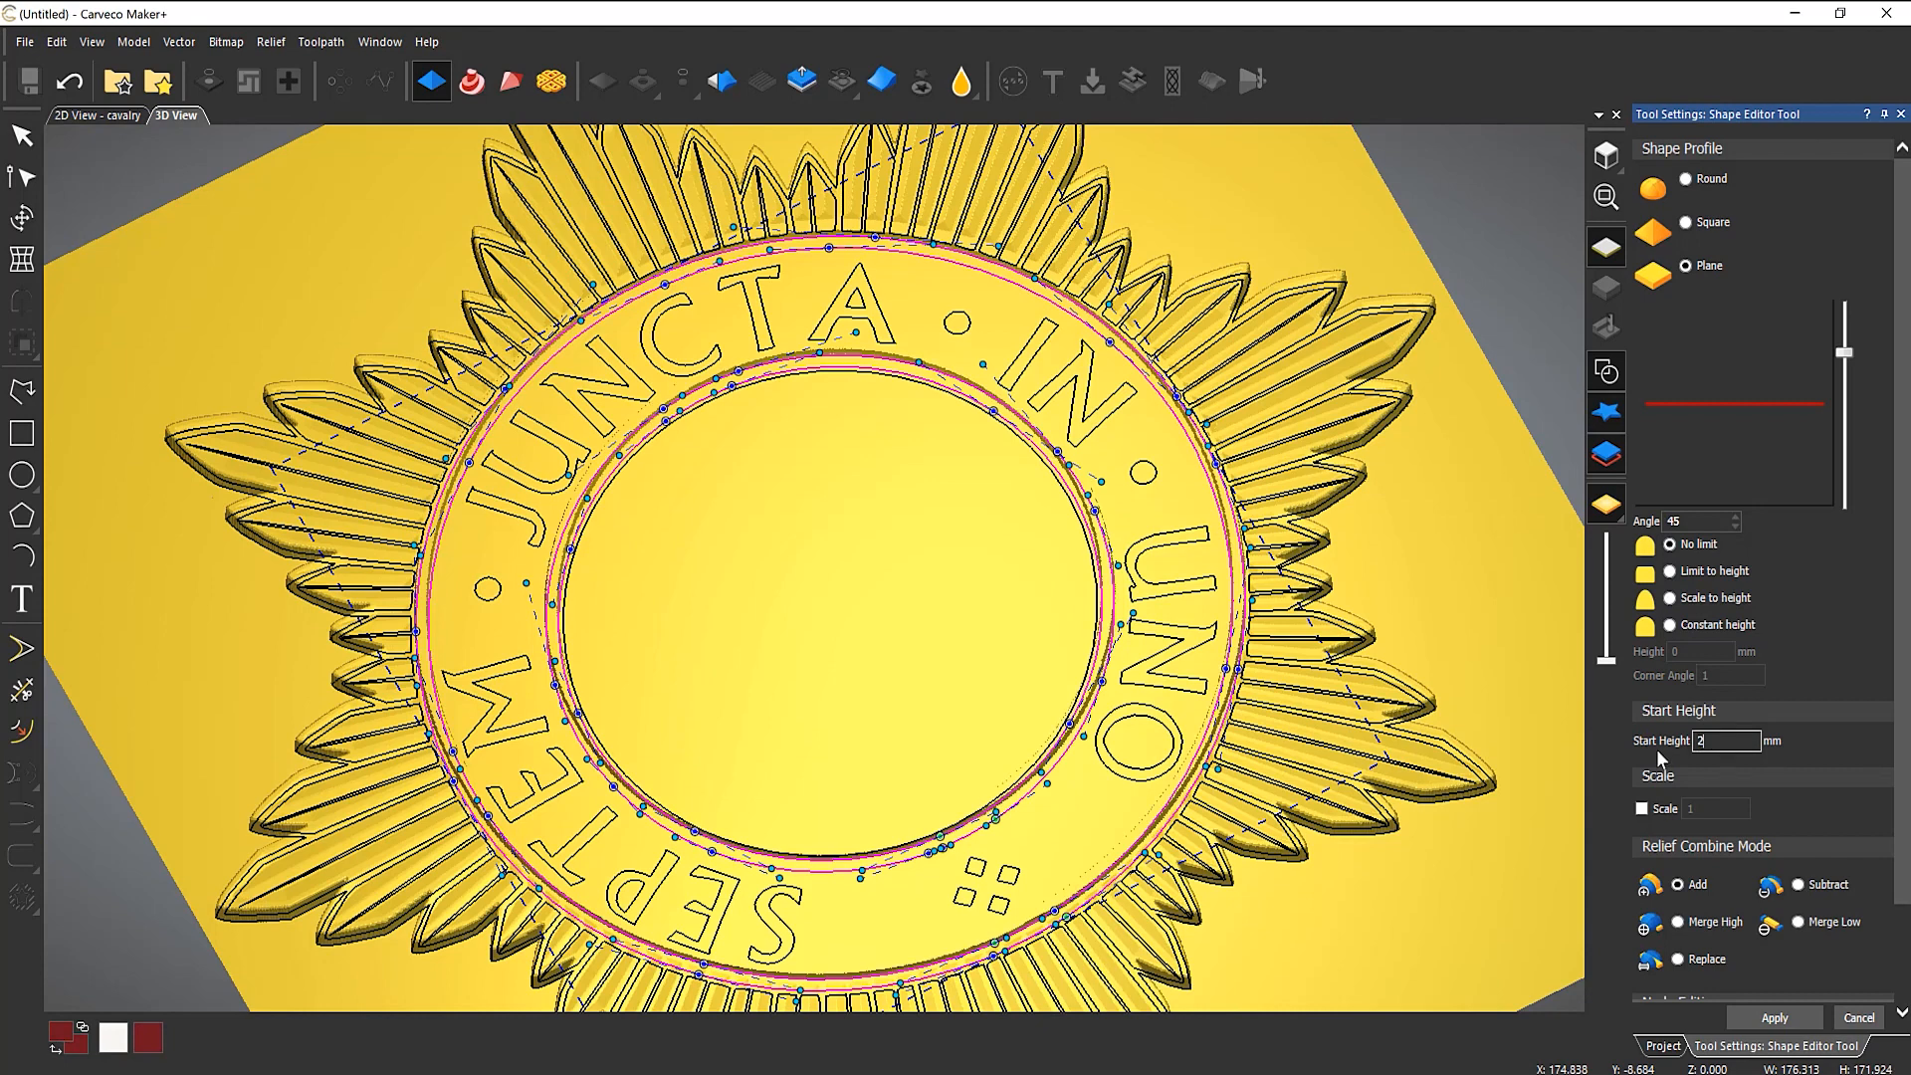
pyautogui.click(1614, 376)
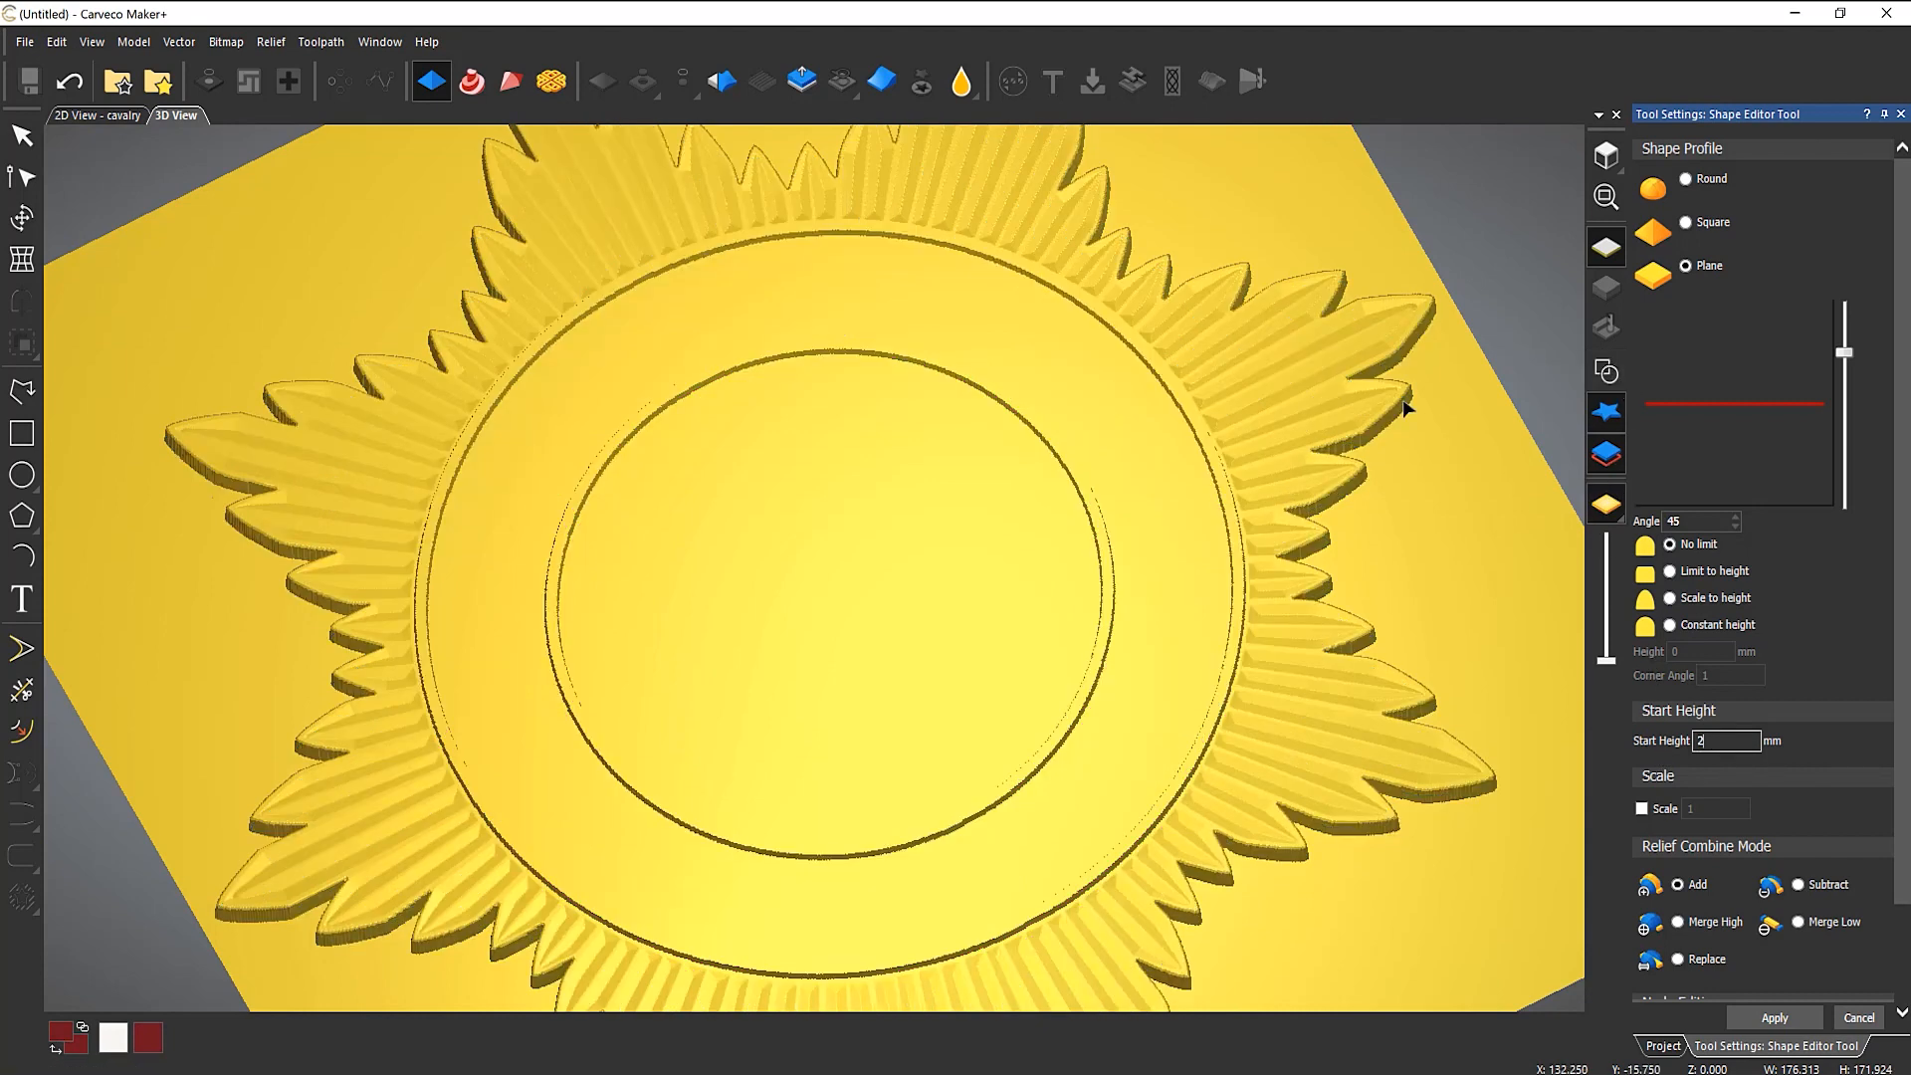
# Step: Inspect the raised ring borders up close and change their profile from plane to square
pyautogui.moveTo(917, 754); pyautogui.dragTo(889, 717)
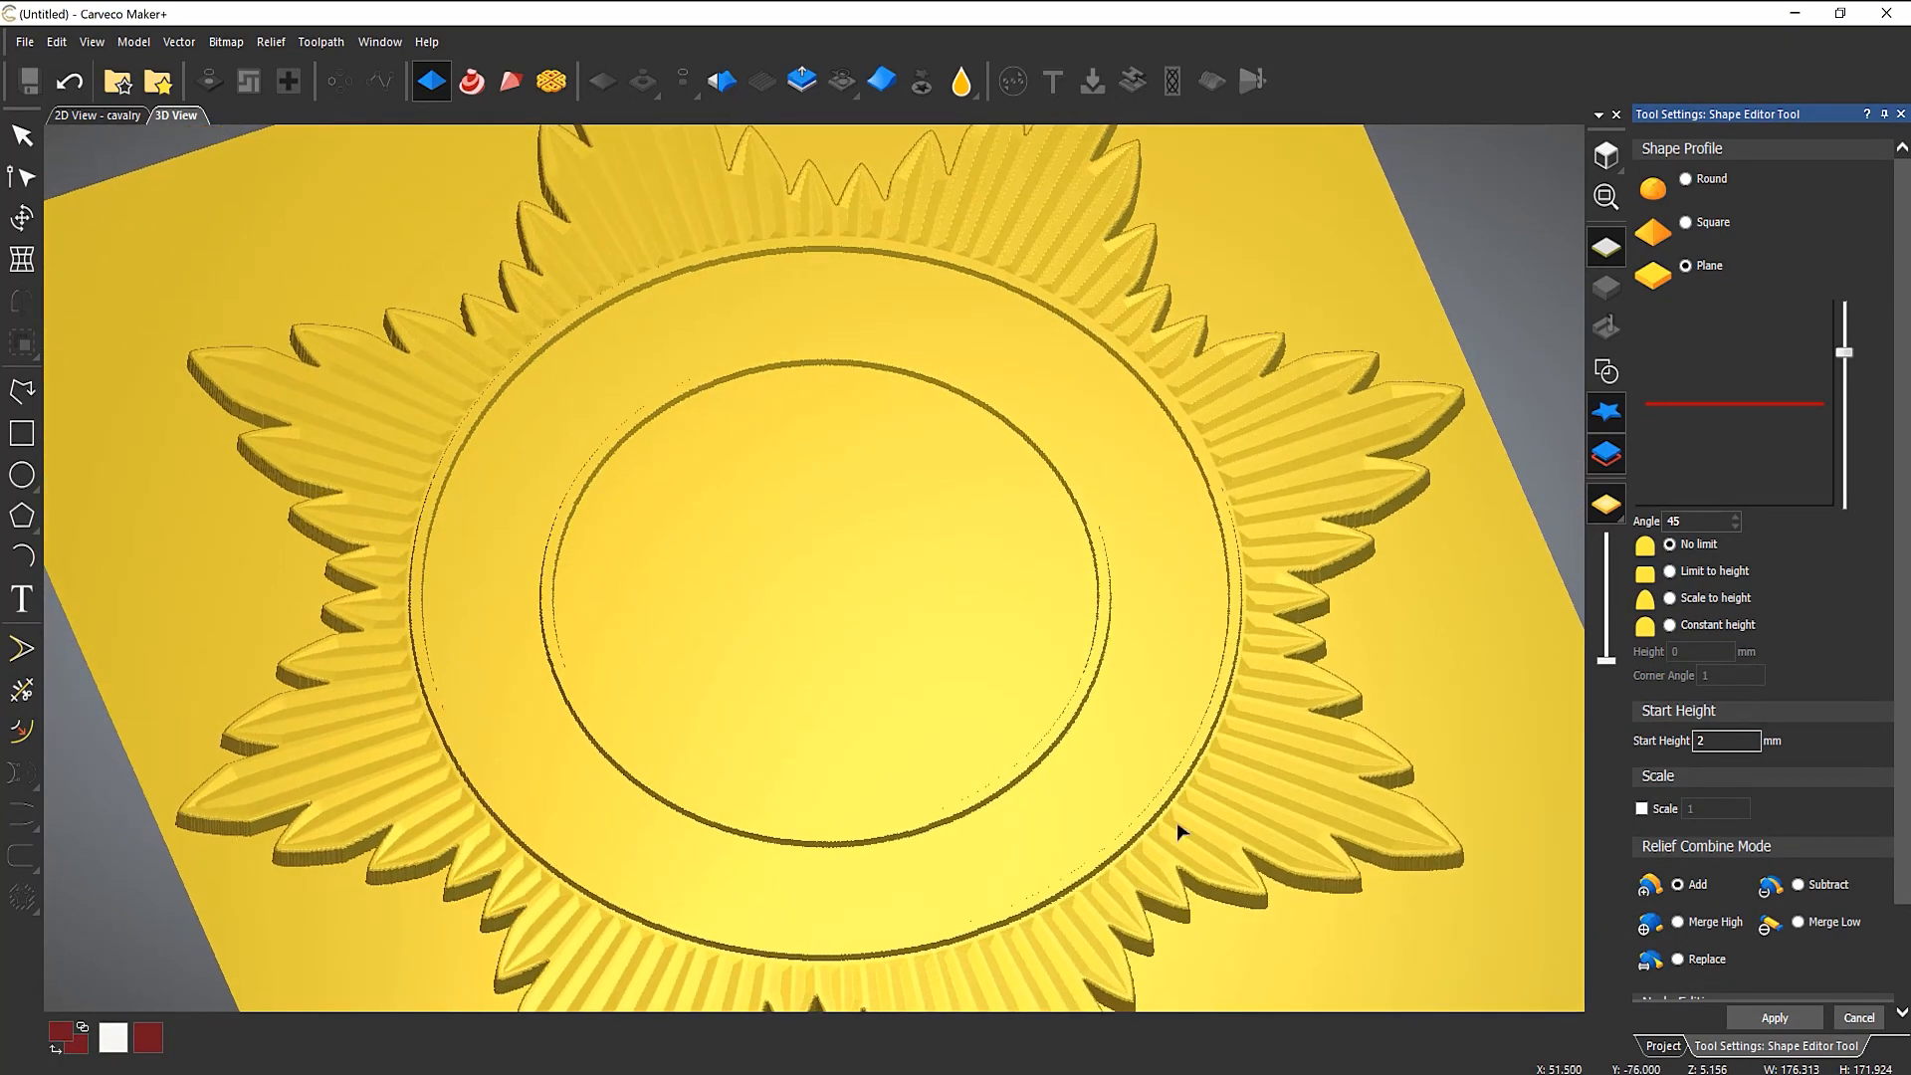
pyautogui.scroll(5, 1180, 824)
pyautogui.scroll(-3, 1095, 817)
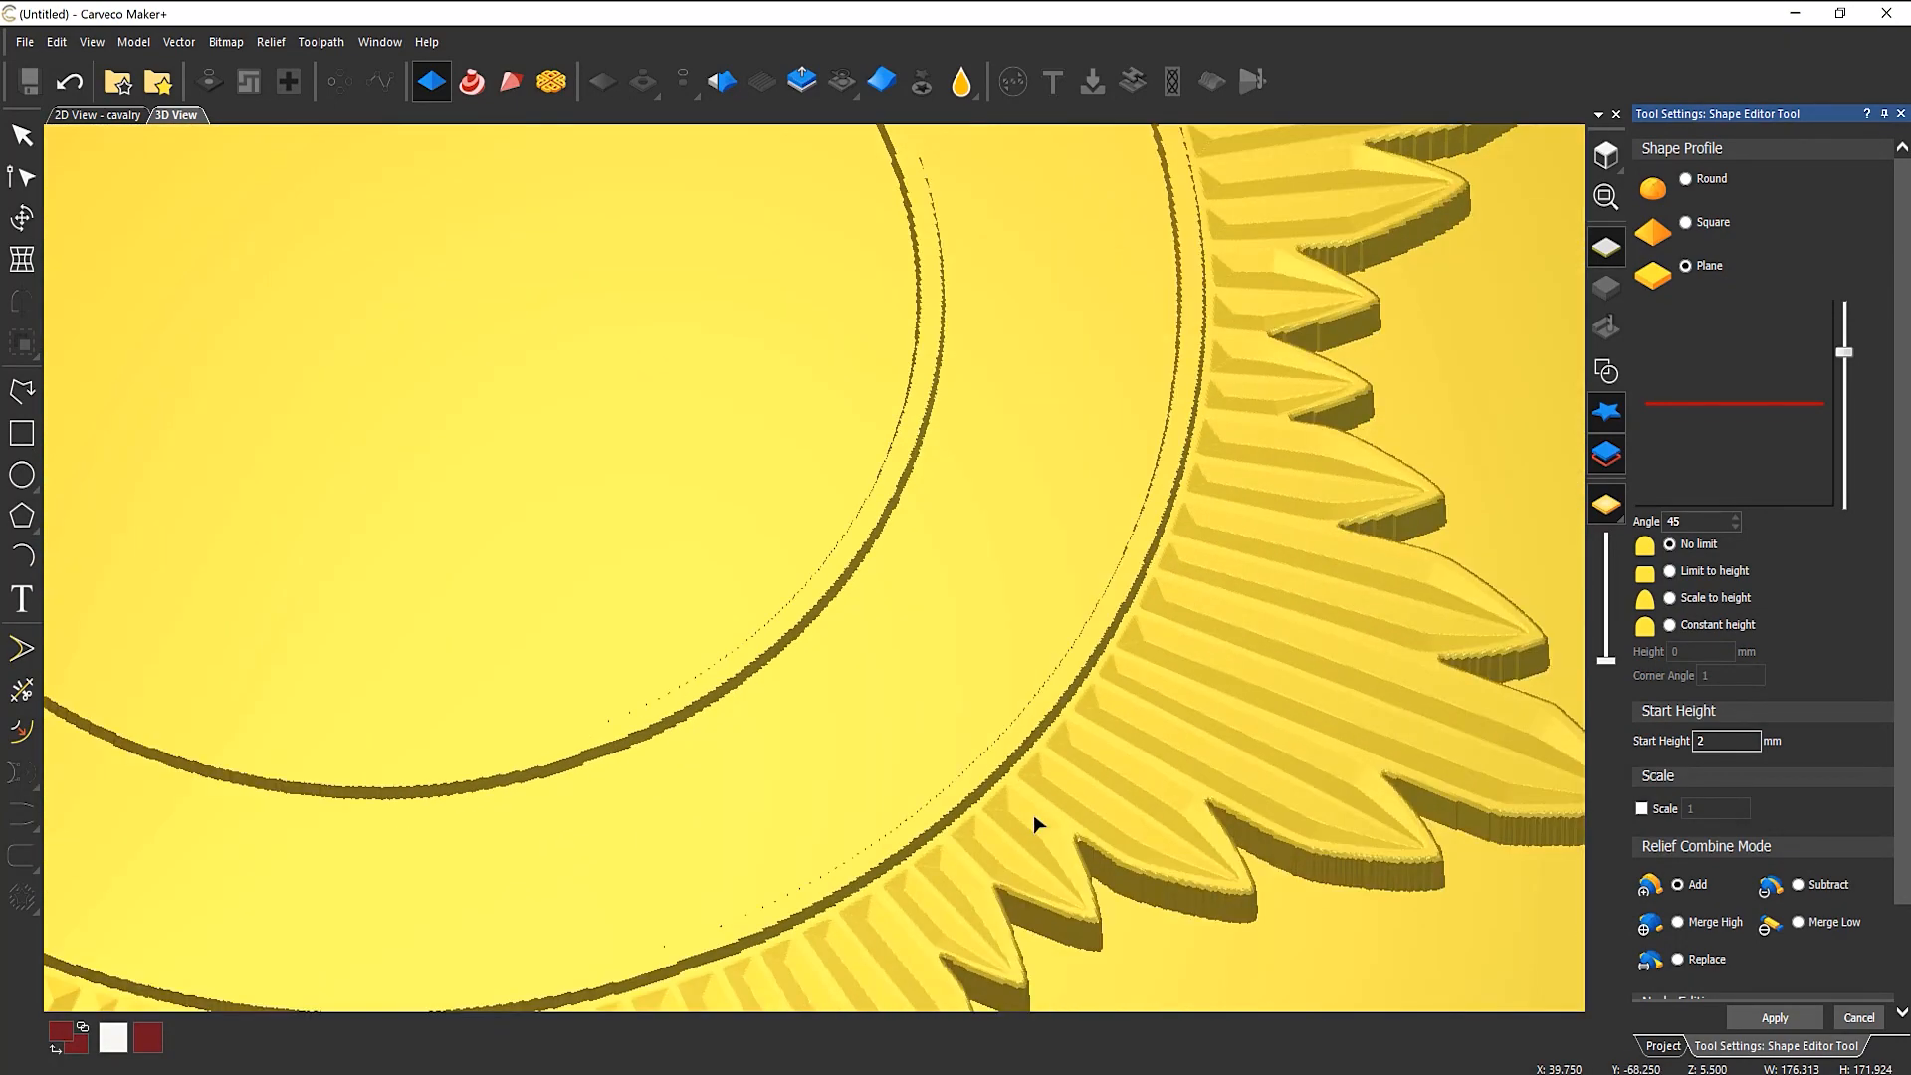
pyautogui.moveTo(1036, 823); pyautogui.dragTo(703, 661)
pyautogui.moveTo(825, 686); pyautogui.dragTo(1238, 552)
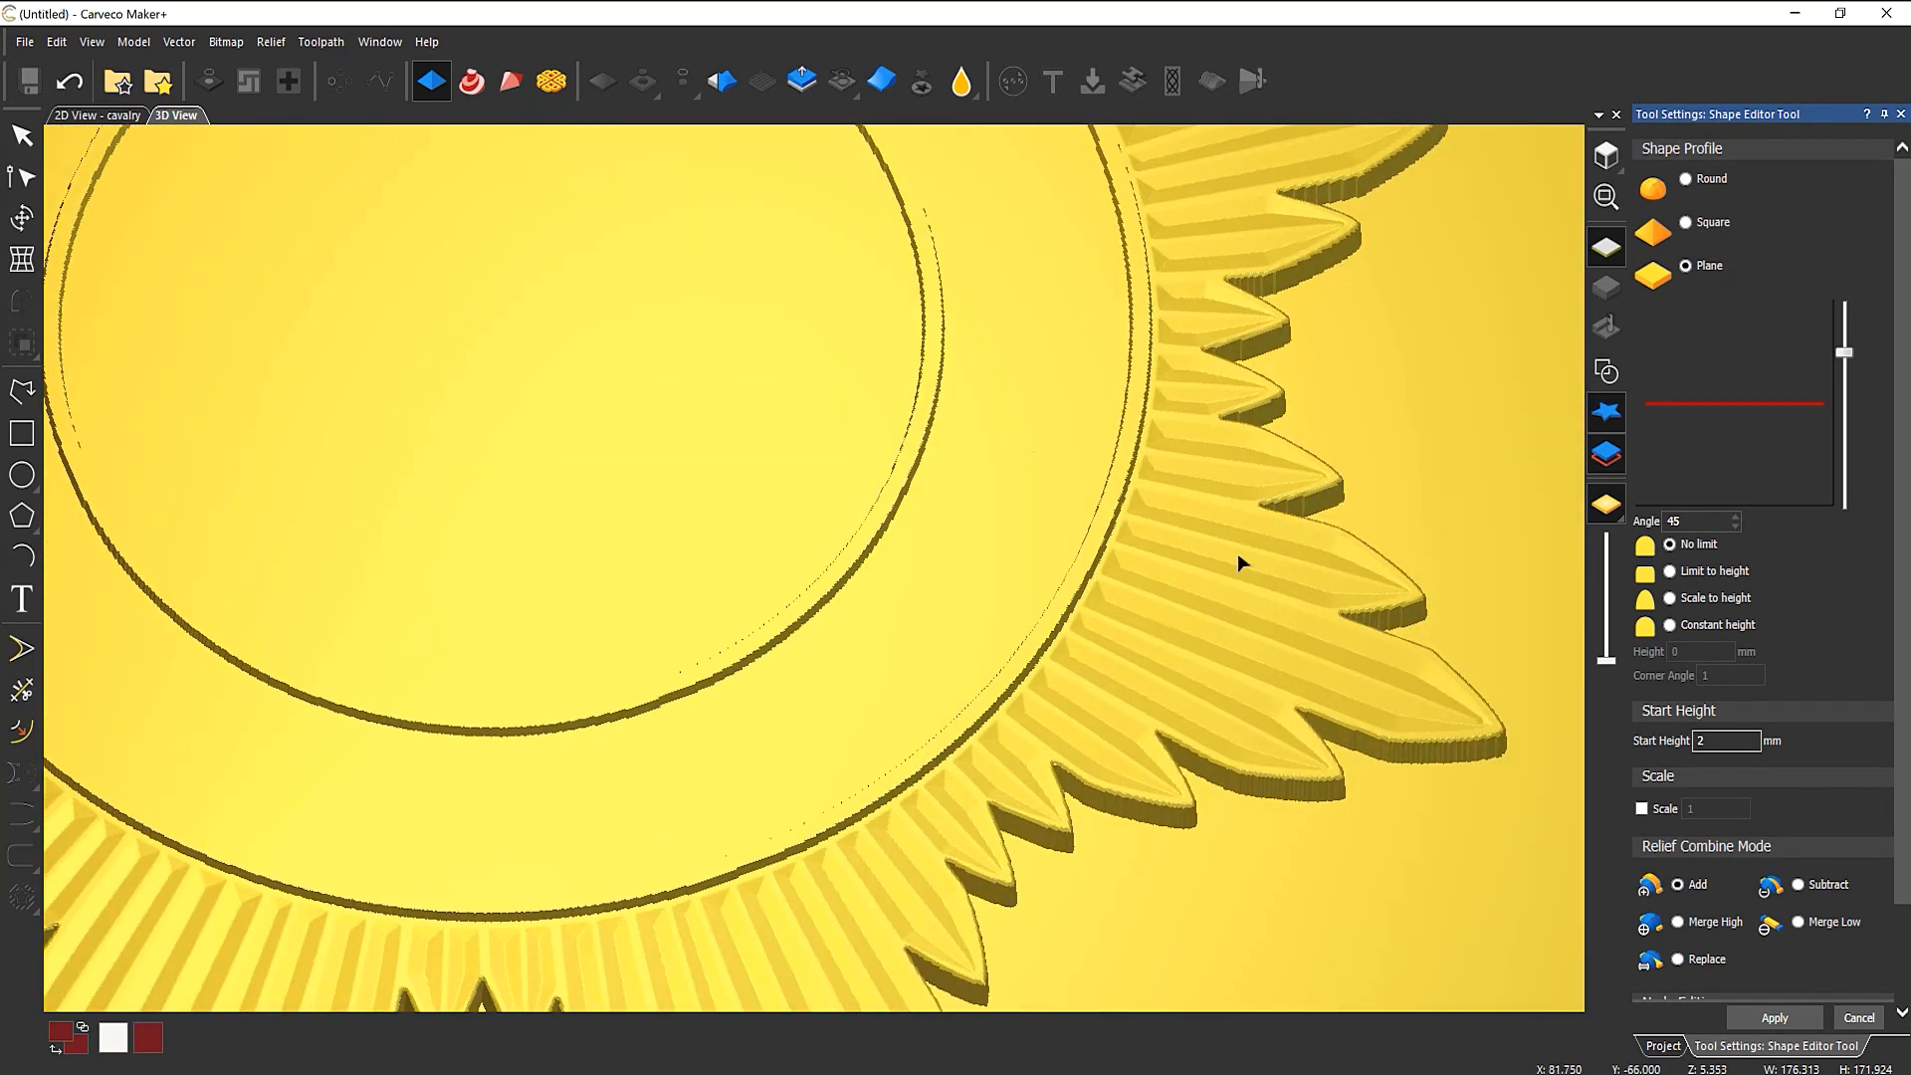
pyautogui.click(1695, 227)
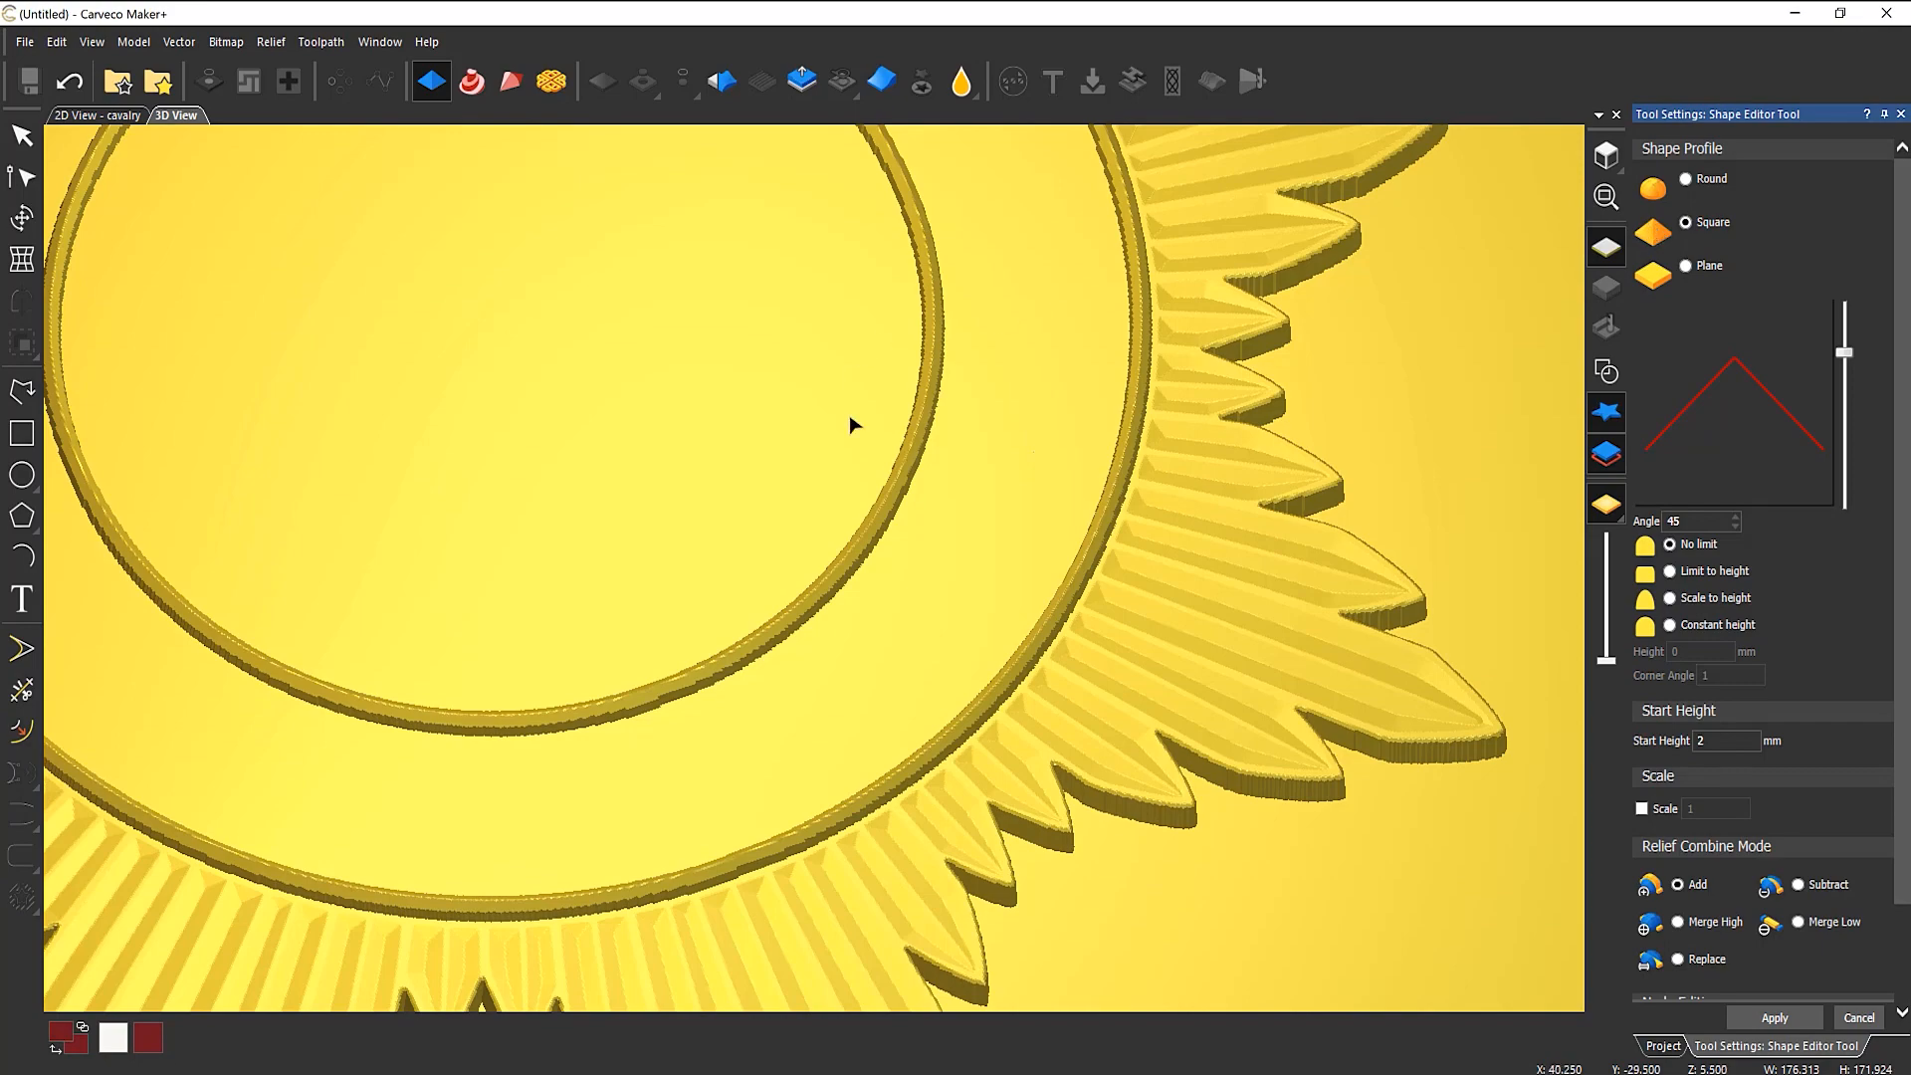
pyautogui.moveTo(1024, 375); pyautogui.dragTo(1043, 304)
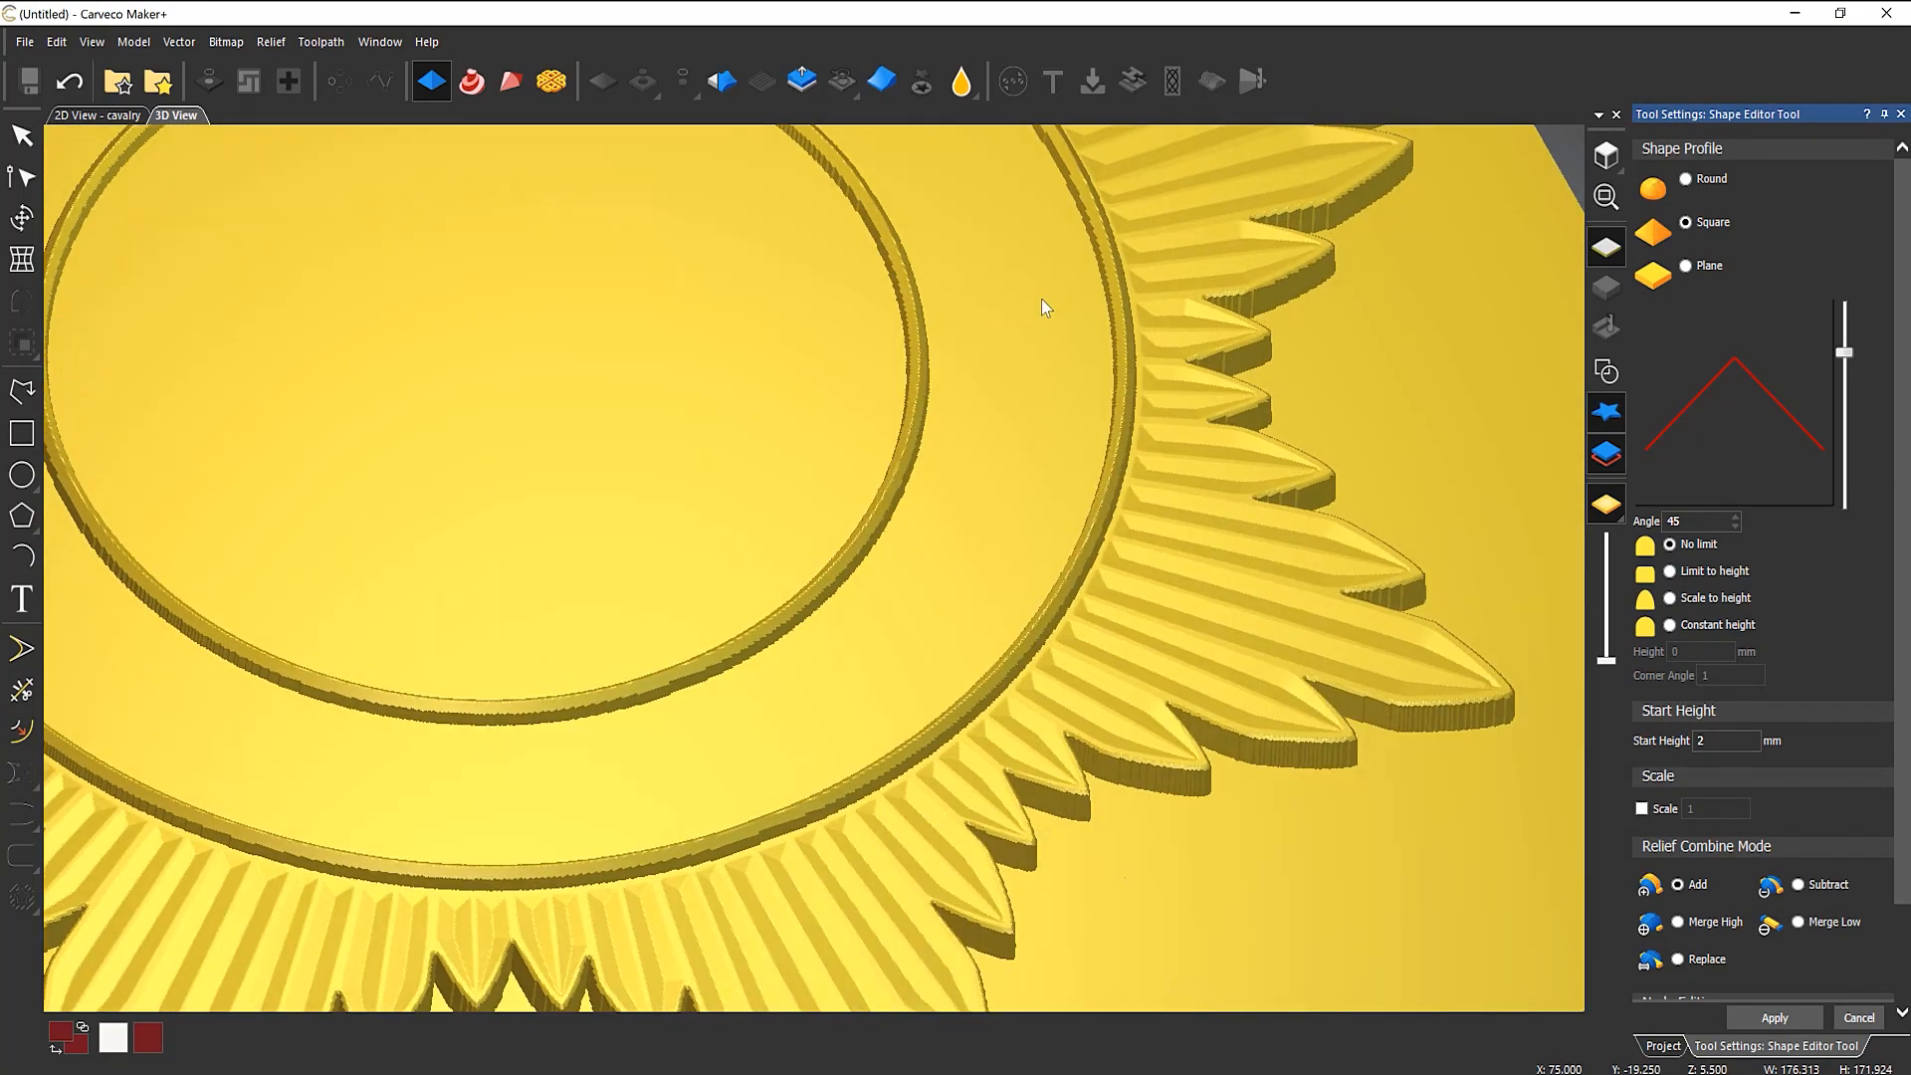
# Step: Limit the ring borders' profile height to 0.5 mm and add them to the relief
pyautogui.click(1676, 573)
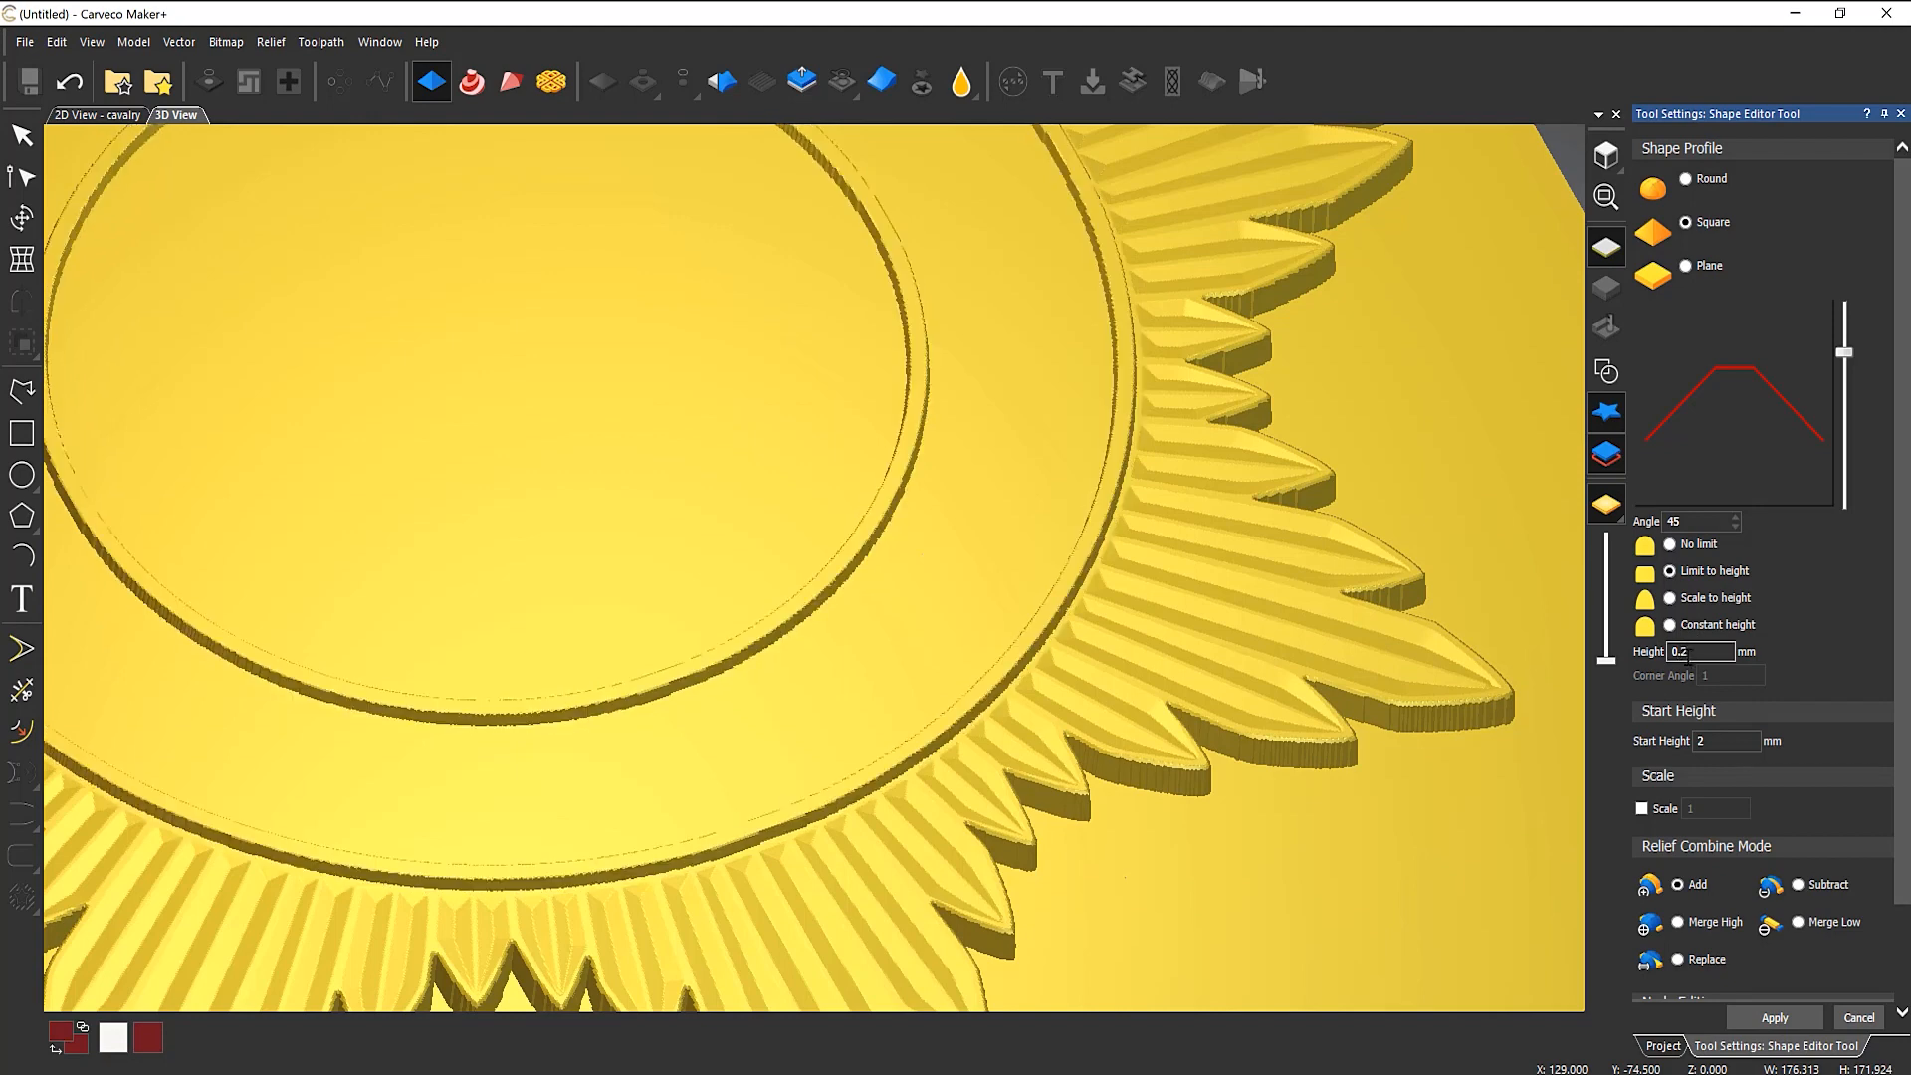
pyautogui.press('BackSpace')
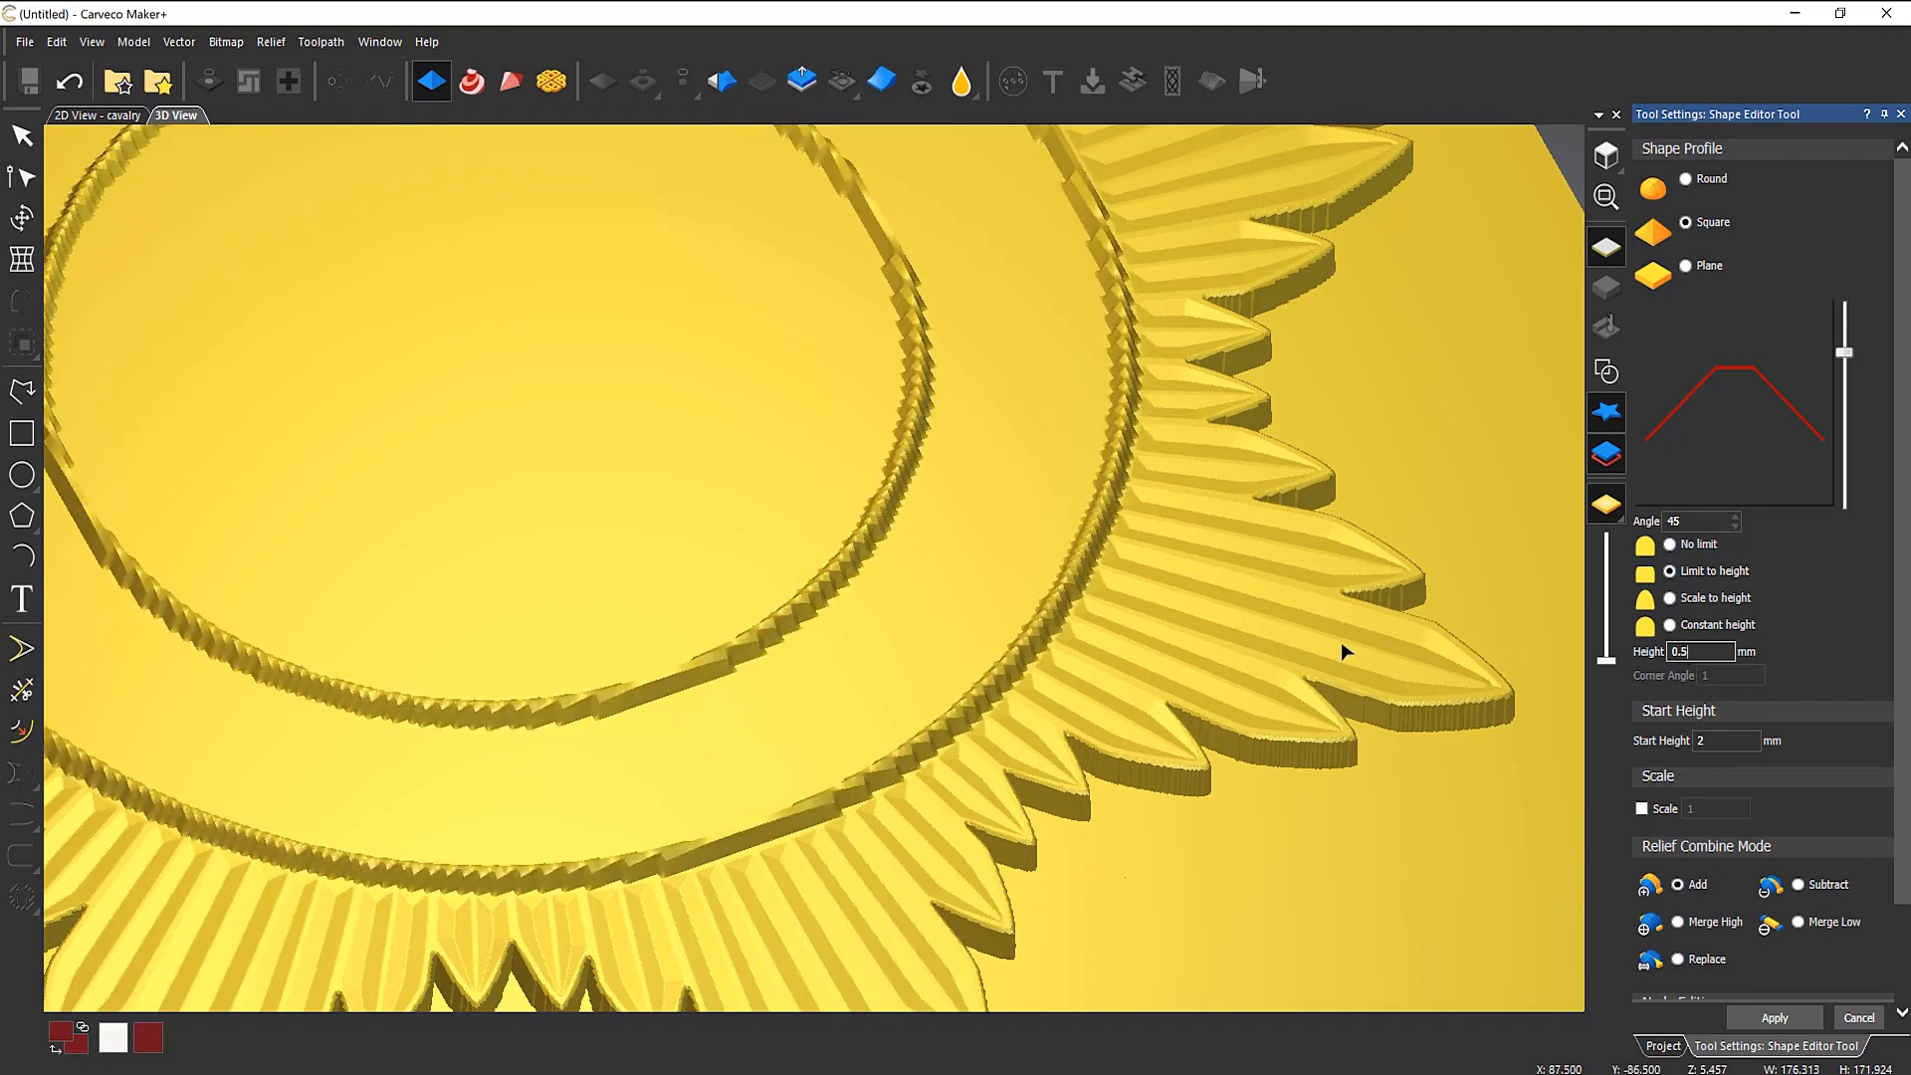
pyautogui.write('5')
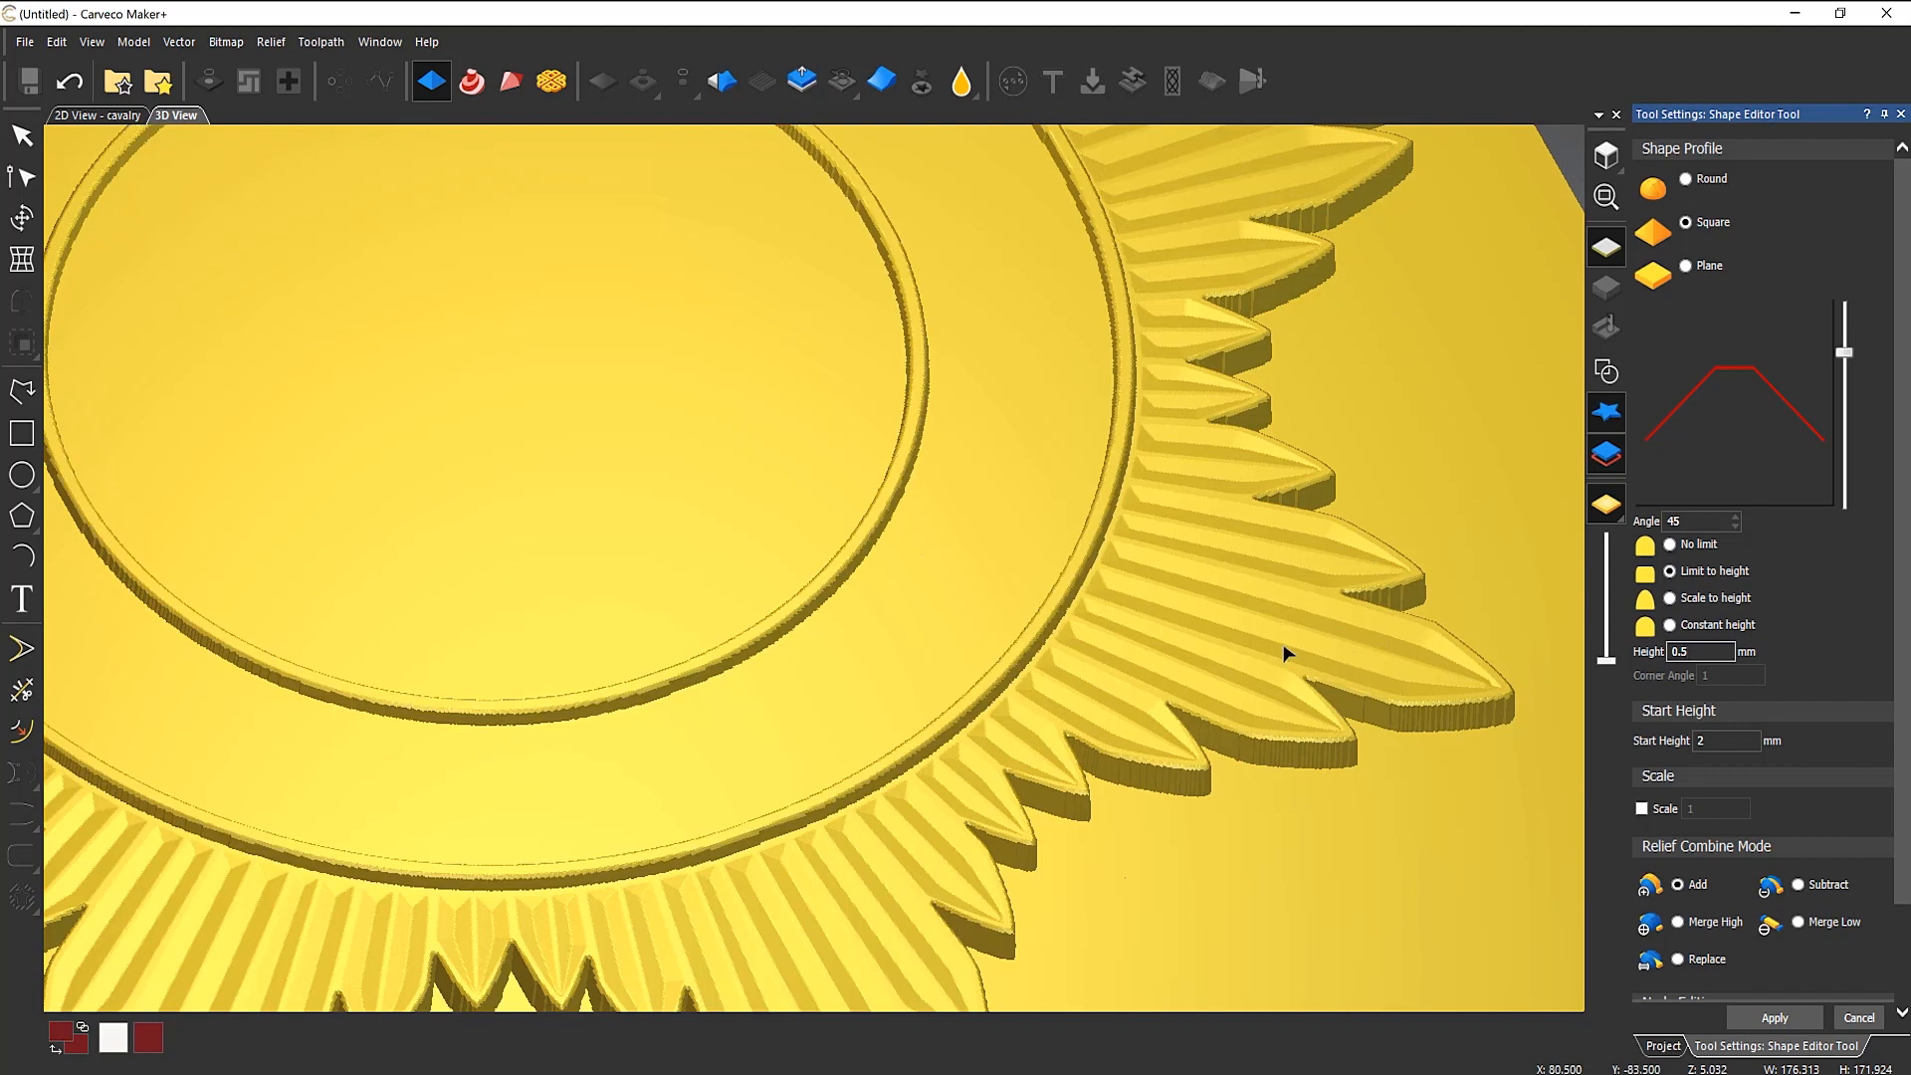
pyautogui.click(1774, 1017)
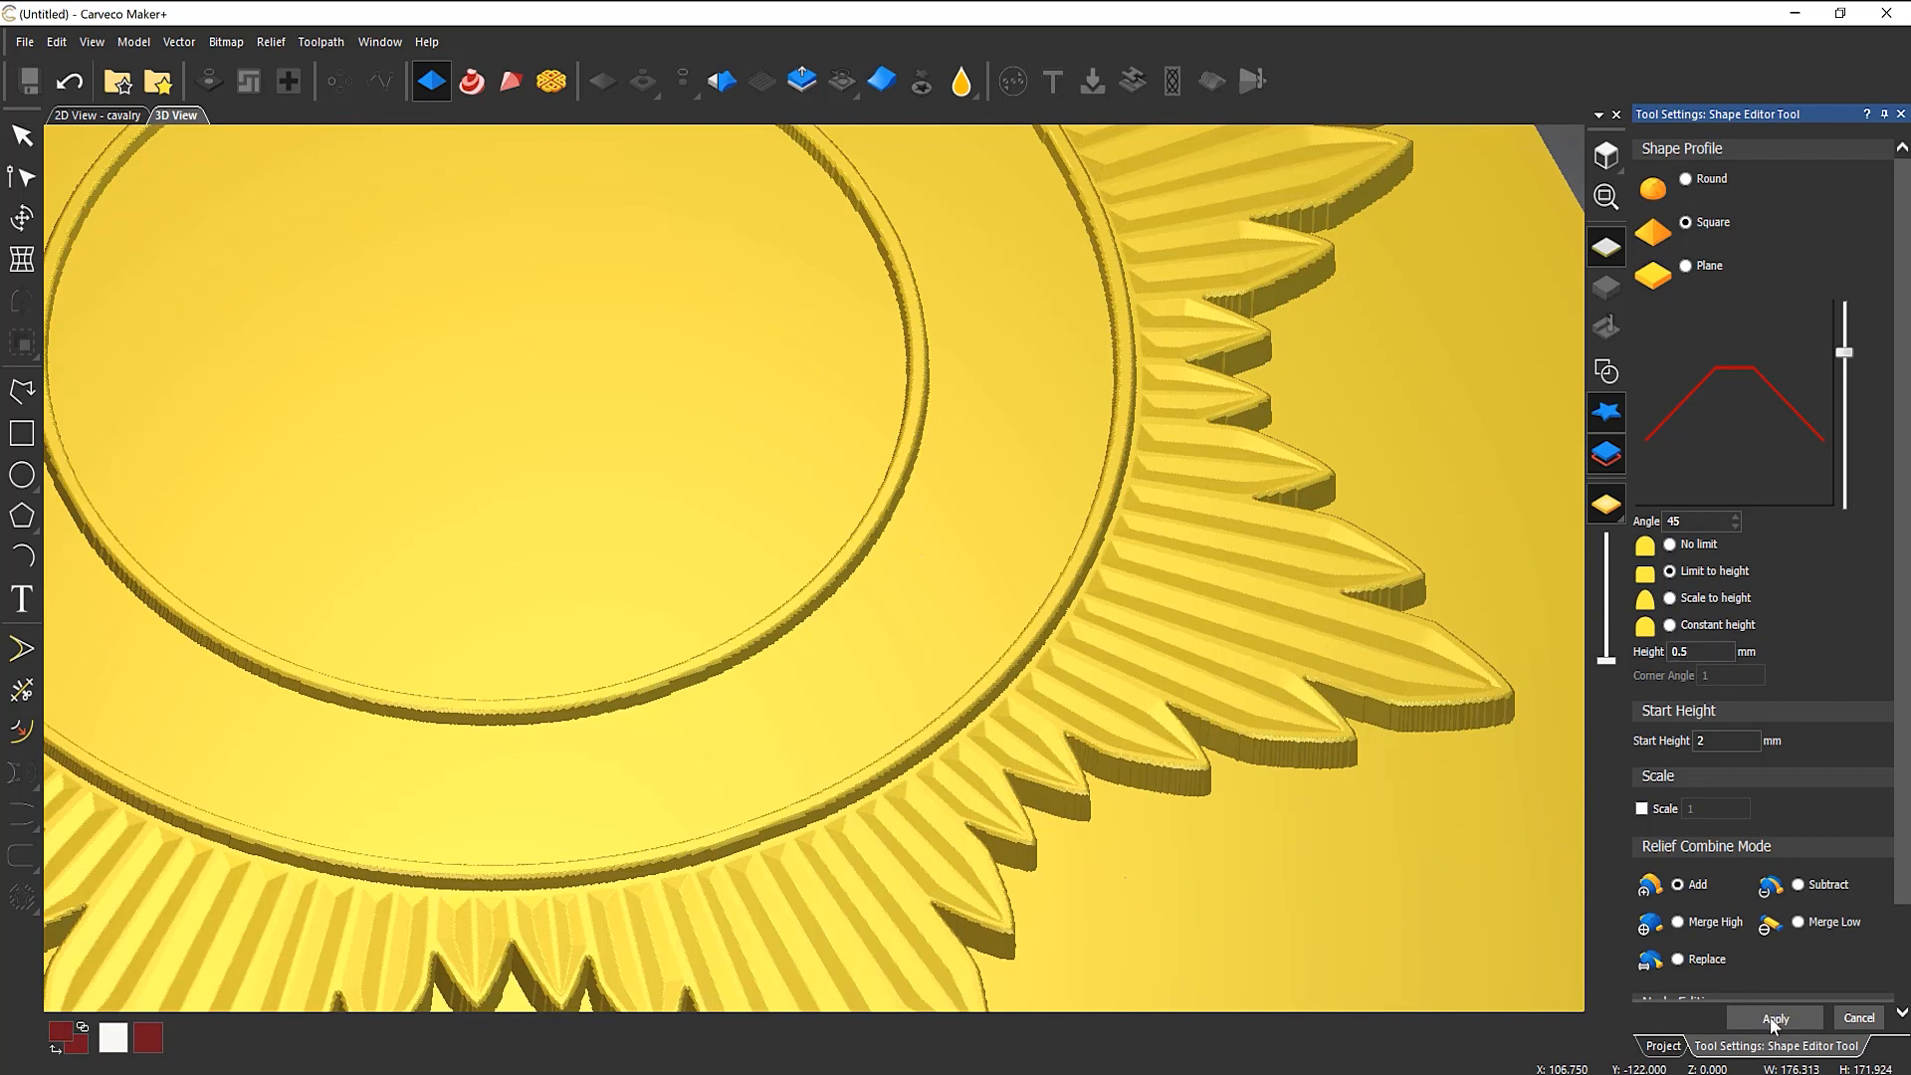
# Step: Display the vectors, select the motto lettering with its dots and squares, choose a square profile for it, and hide the vectors
pyautogui.click(1606, 371)
pyautogui.click(901, 654)
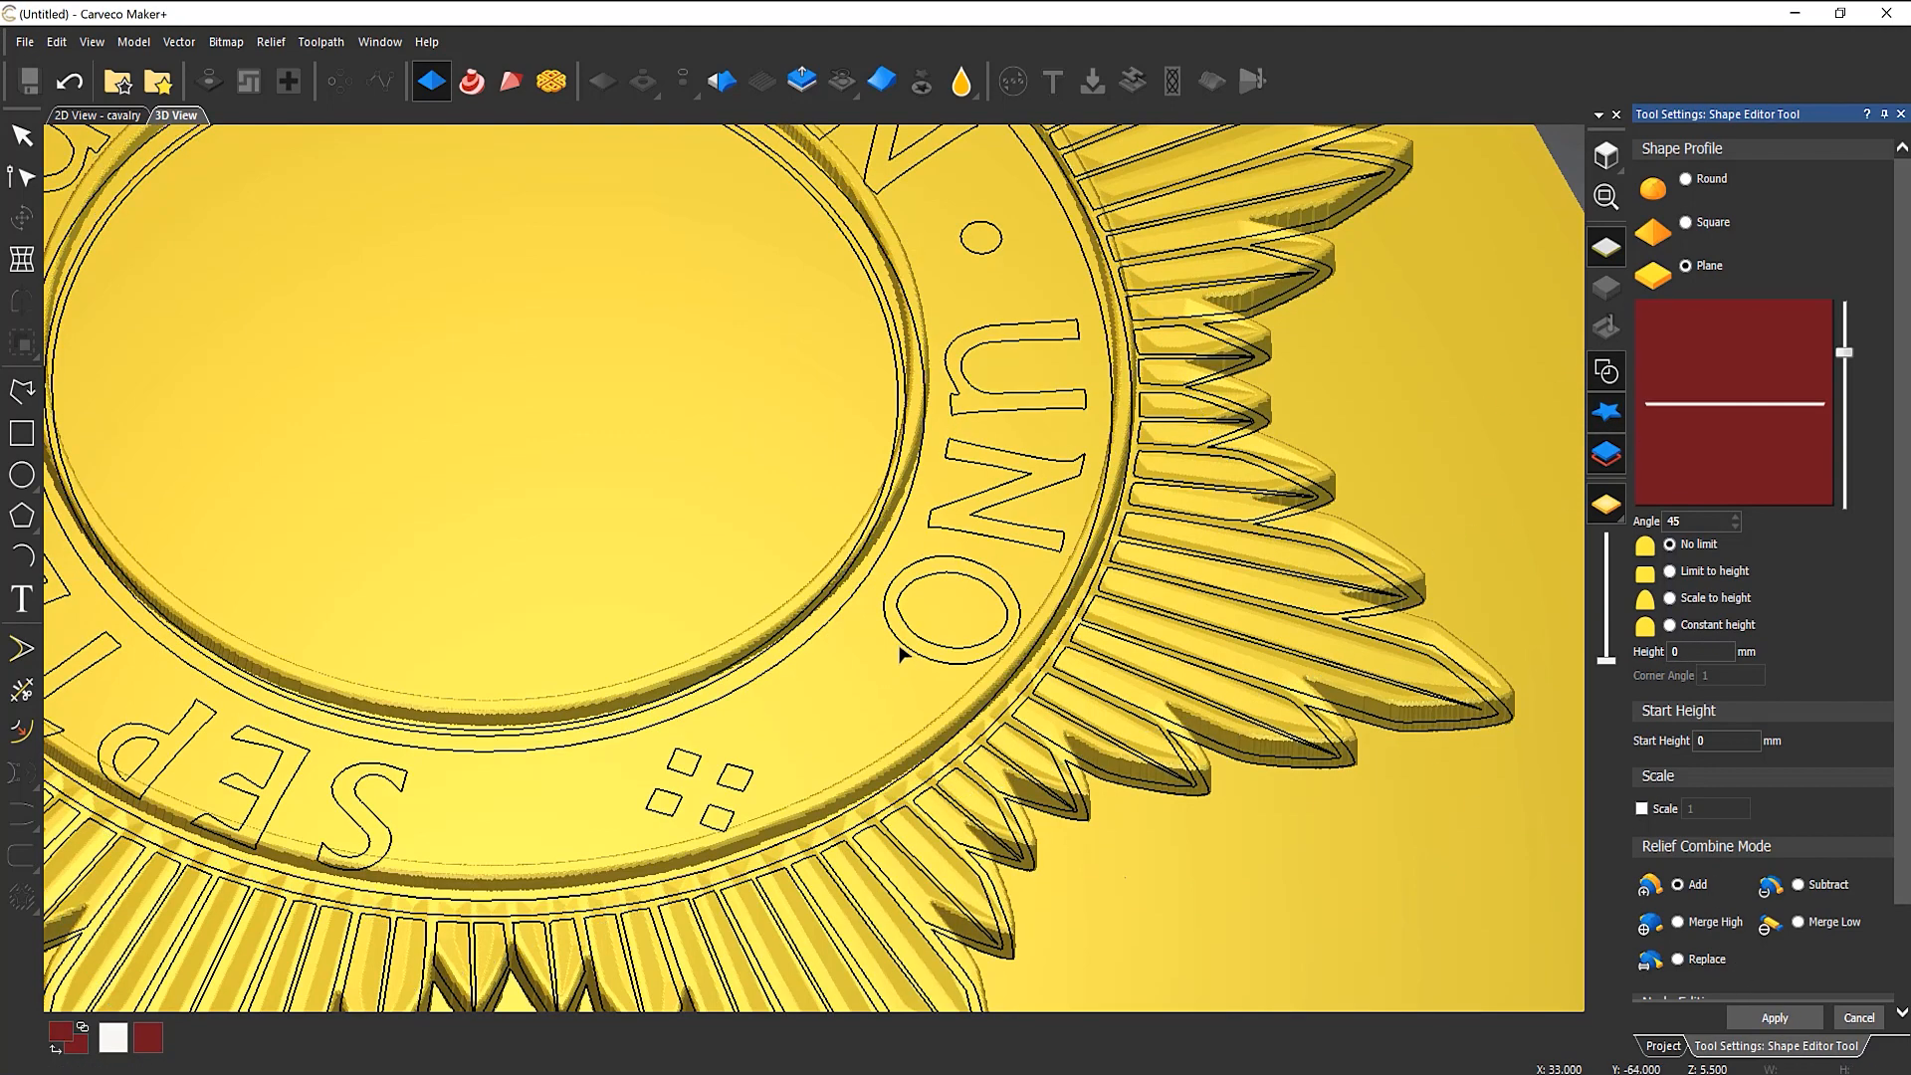
pyautogui.hotkey('ctrl', 'a')
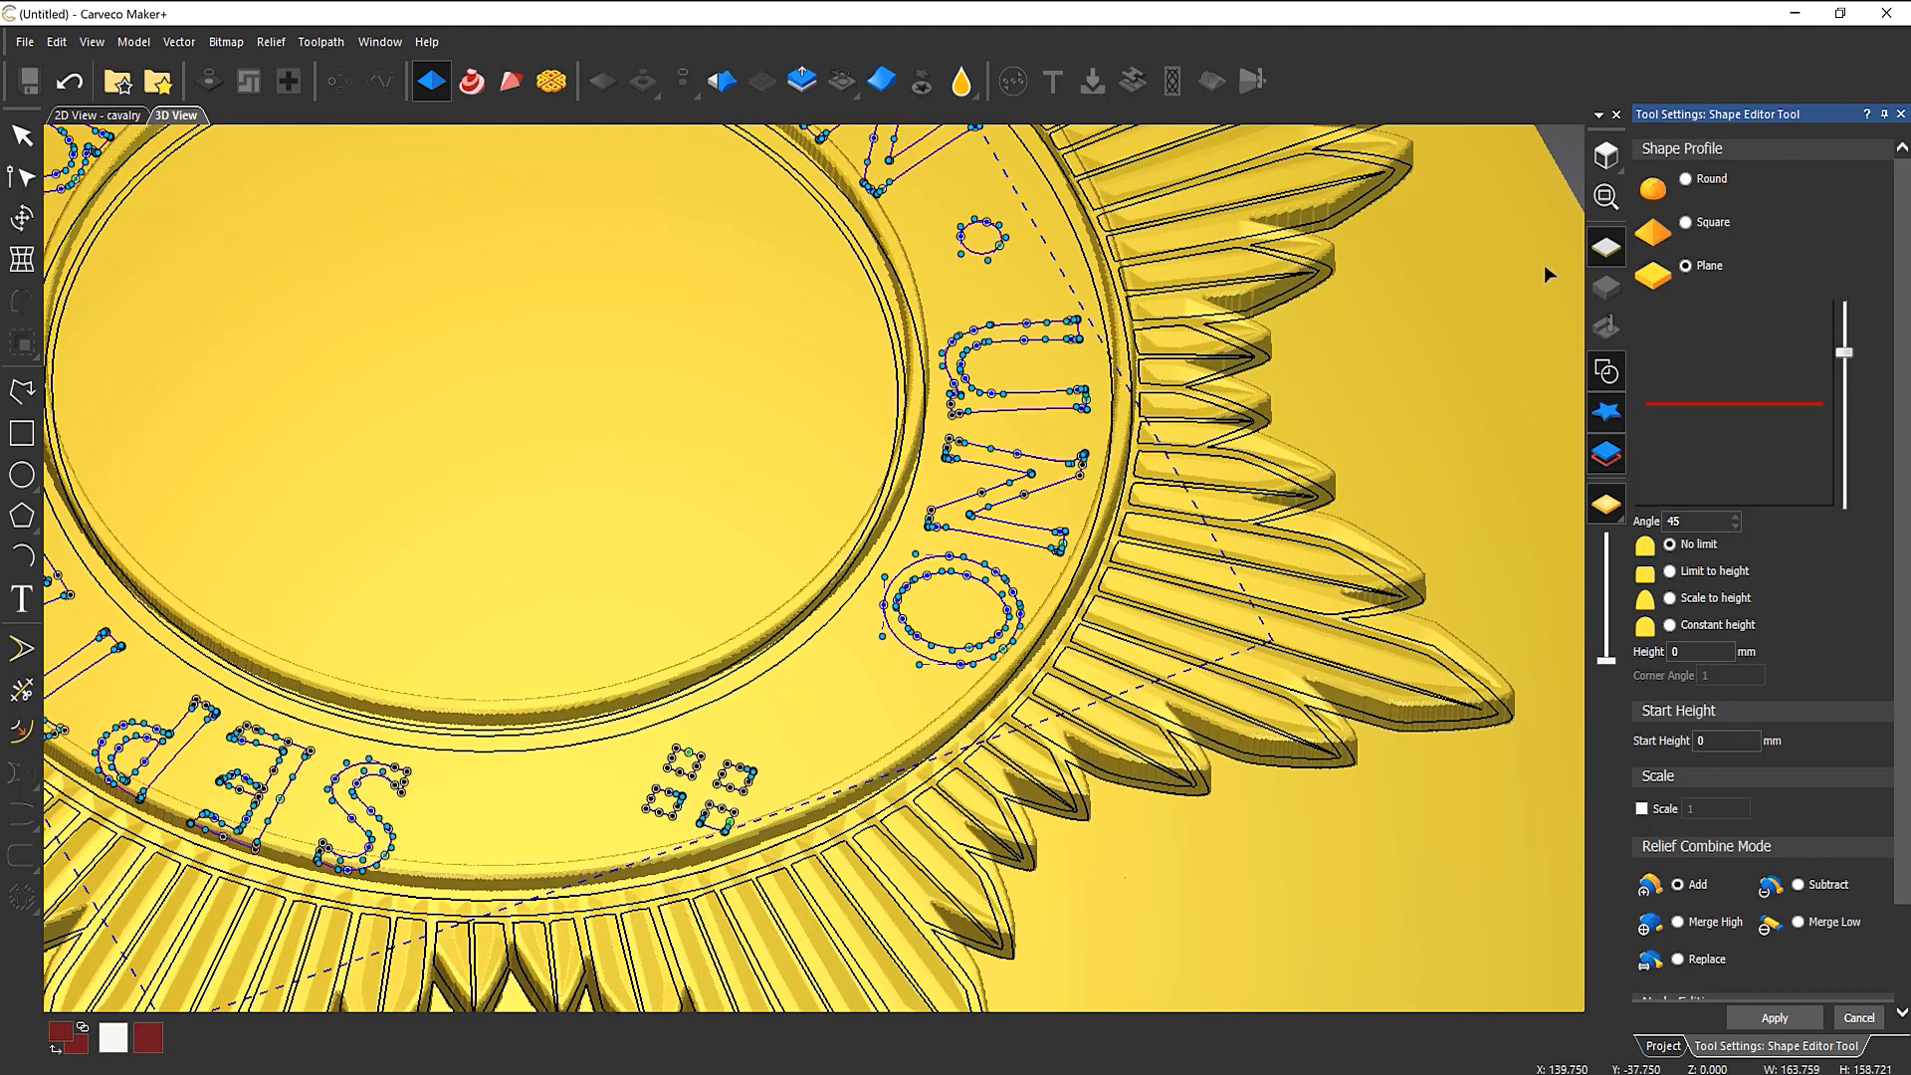
pyautogui.click(1698, 228)
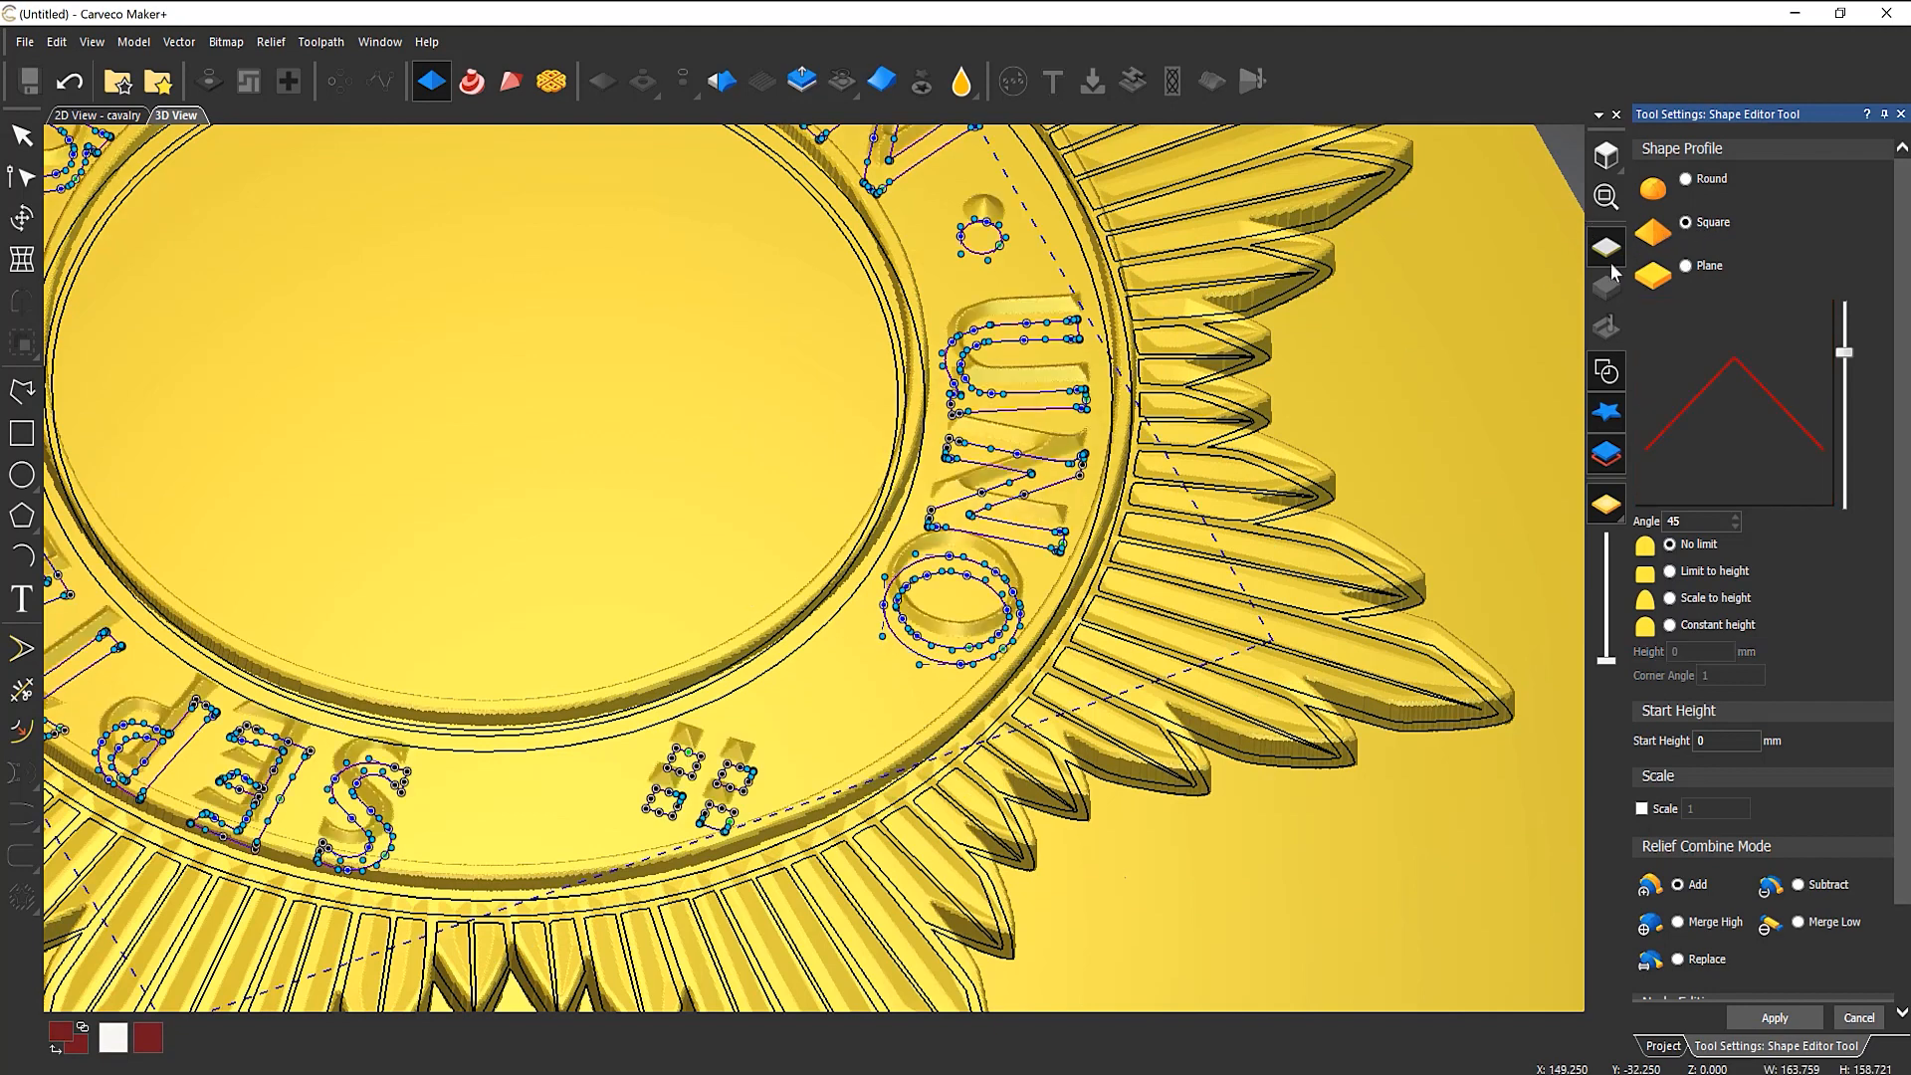
pyautogui.click(1606, 371)
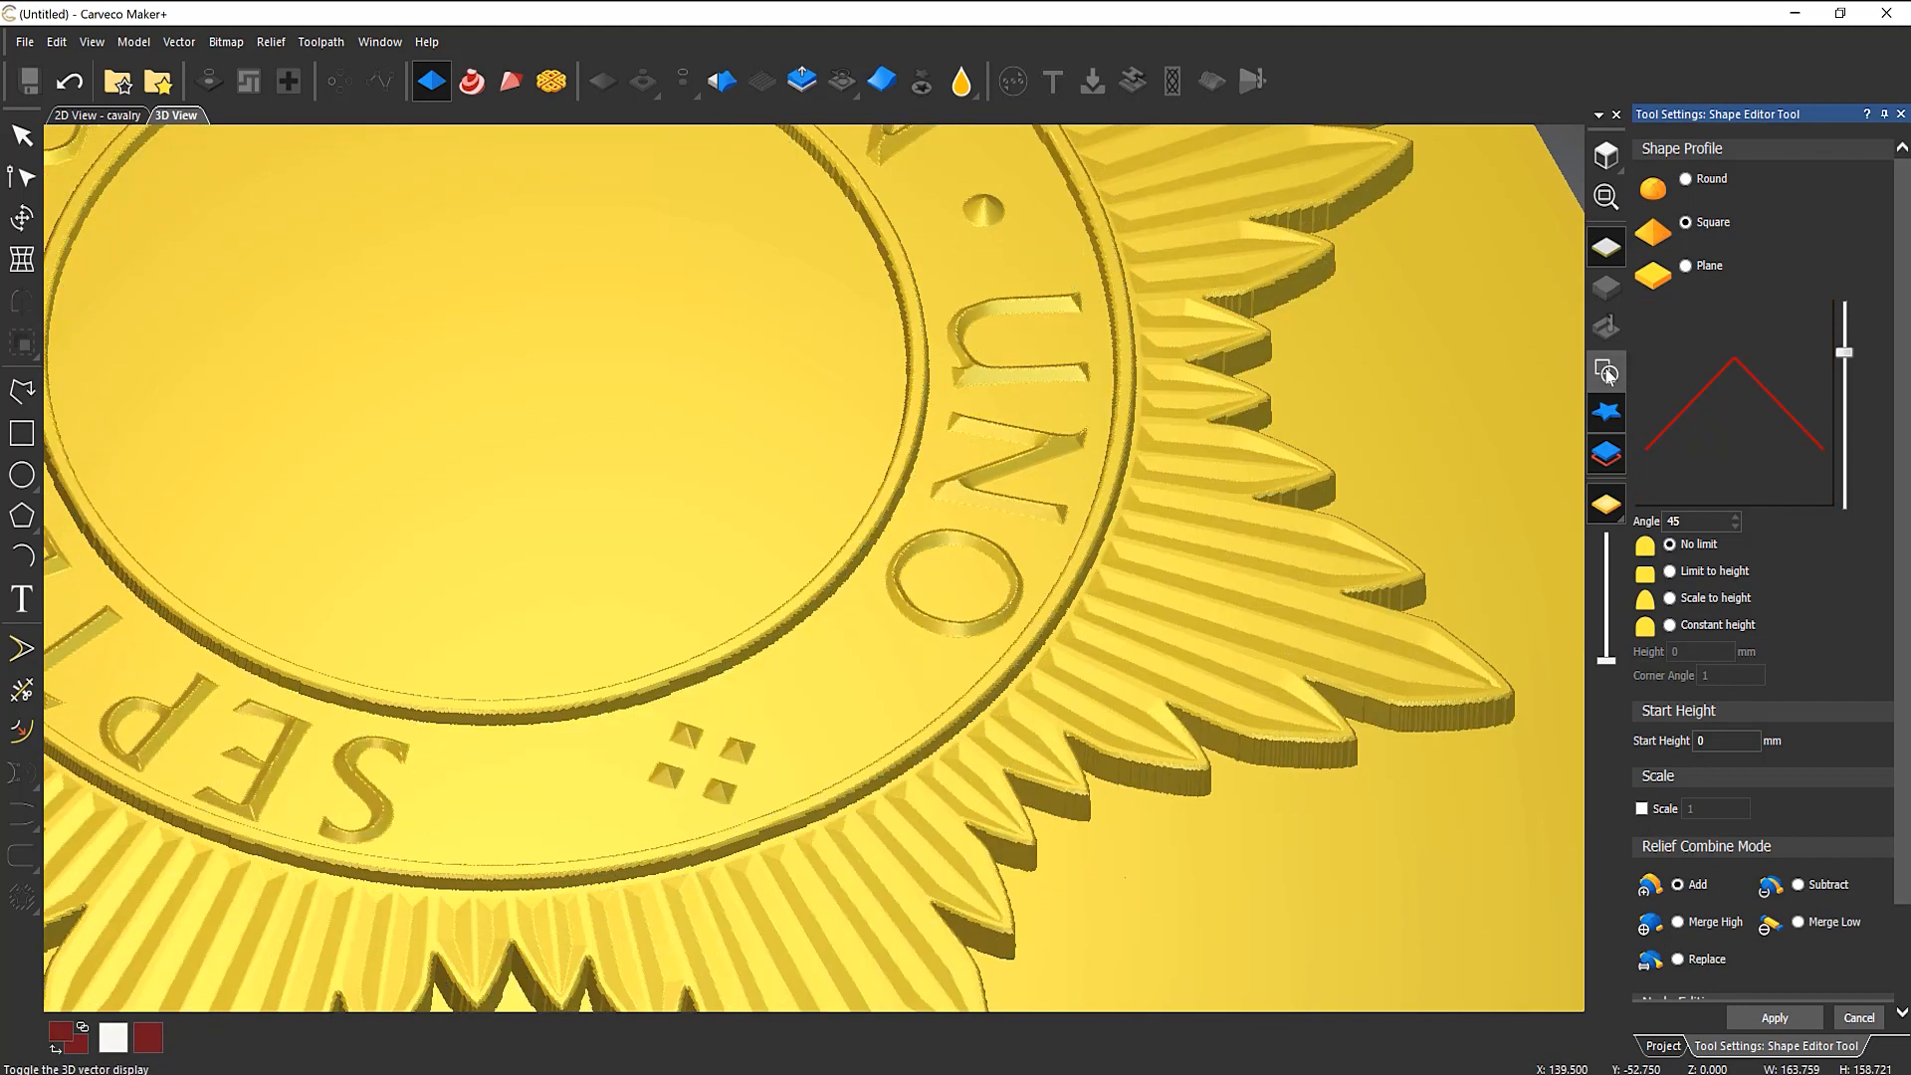
# Step: Limit the motto lettering's profile height to 0.5 mm and set its start height to 2 mm
pyautogui.click(1671, 573)
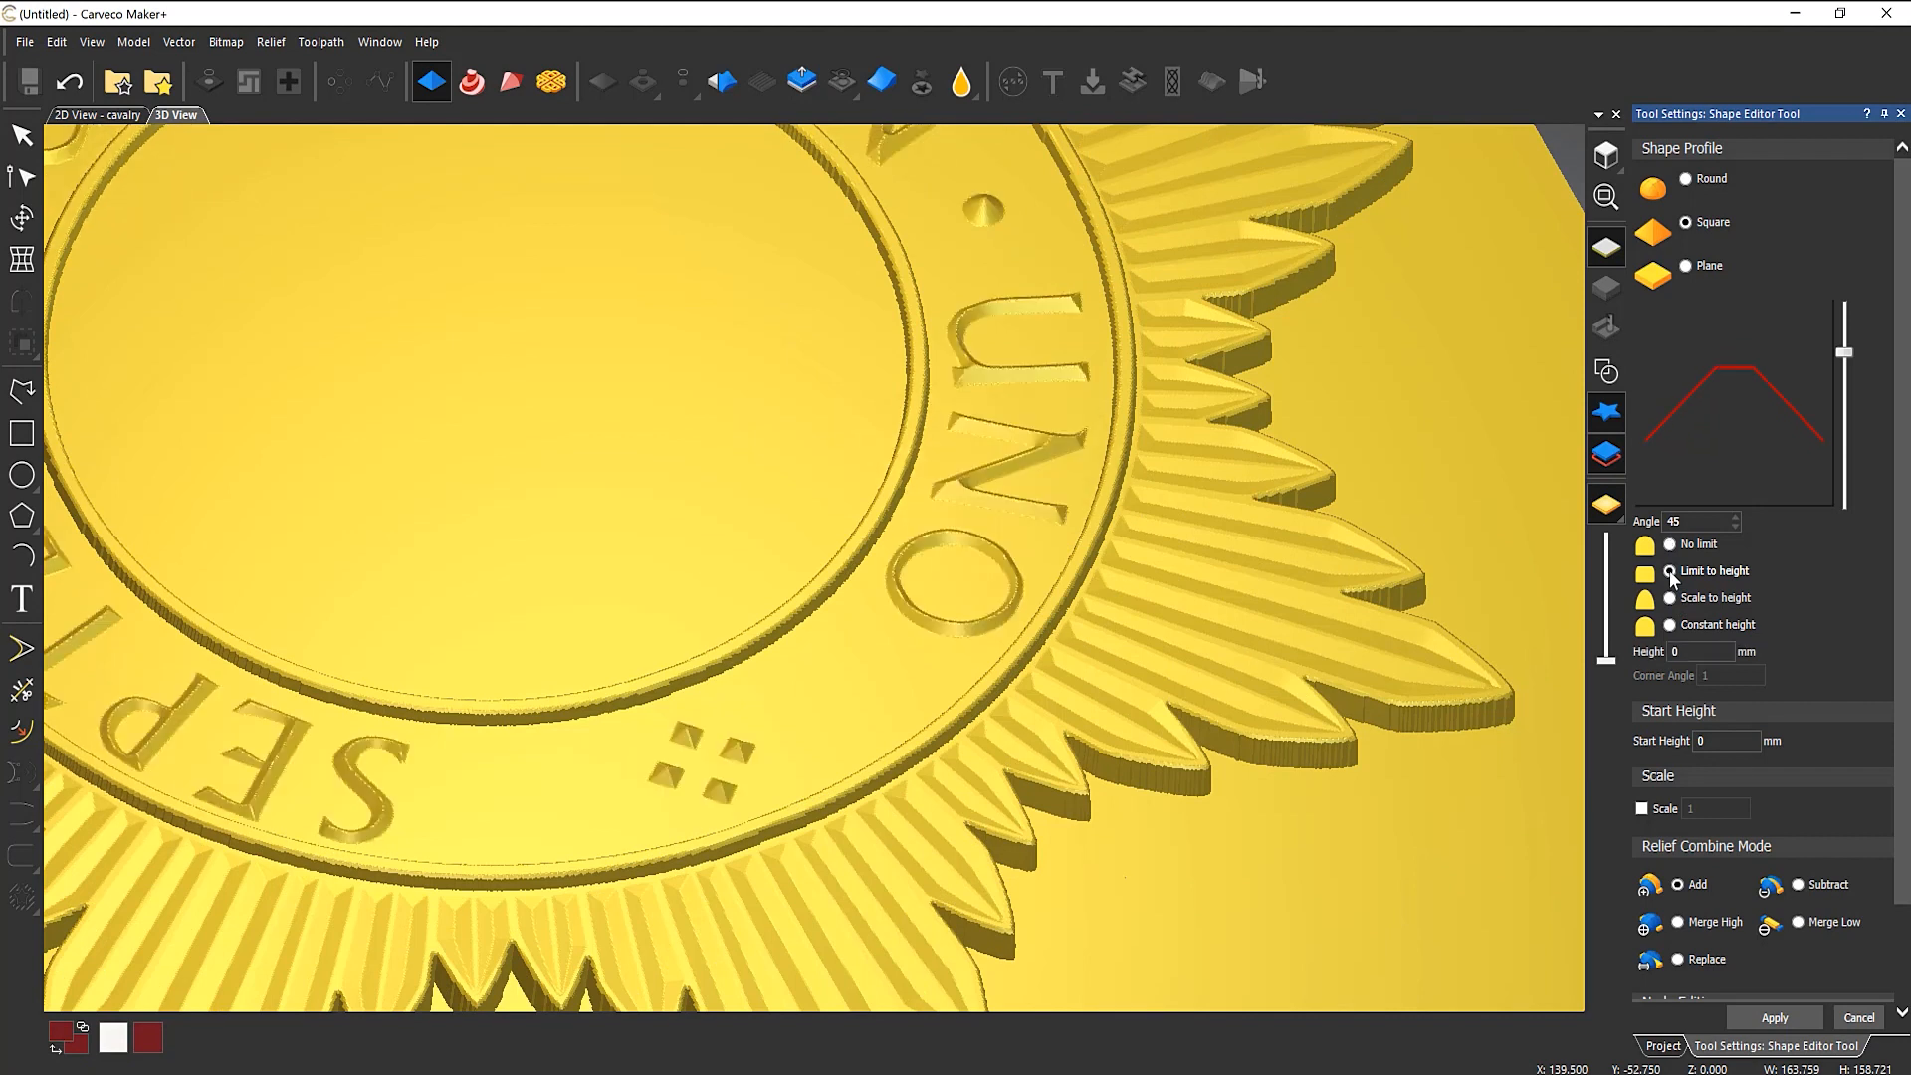
pyautogui.doubleClick(1697, 650)
pyautogui.write('0.5')
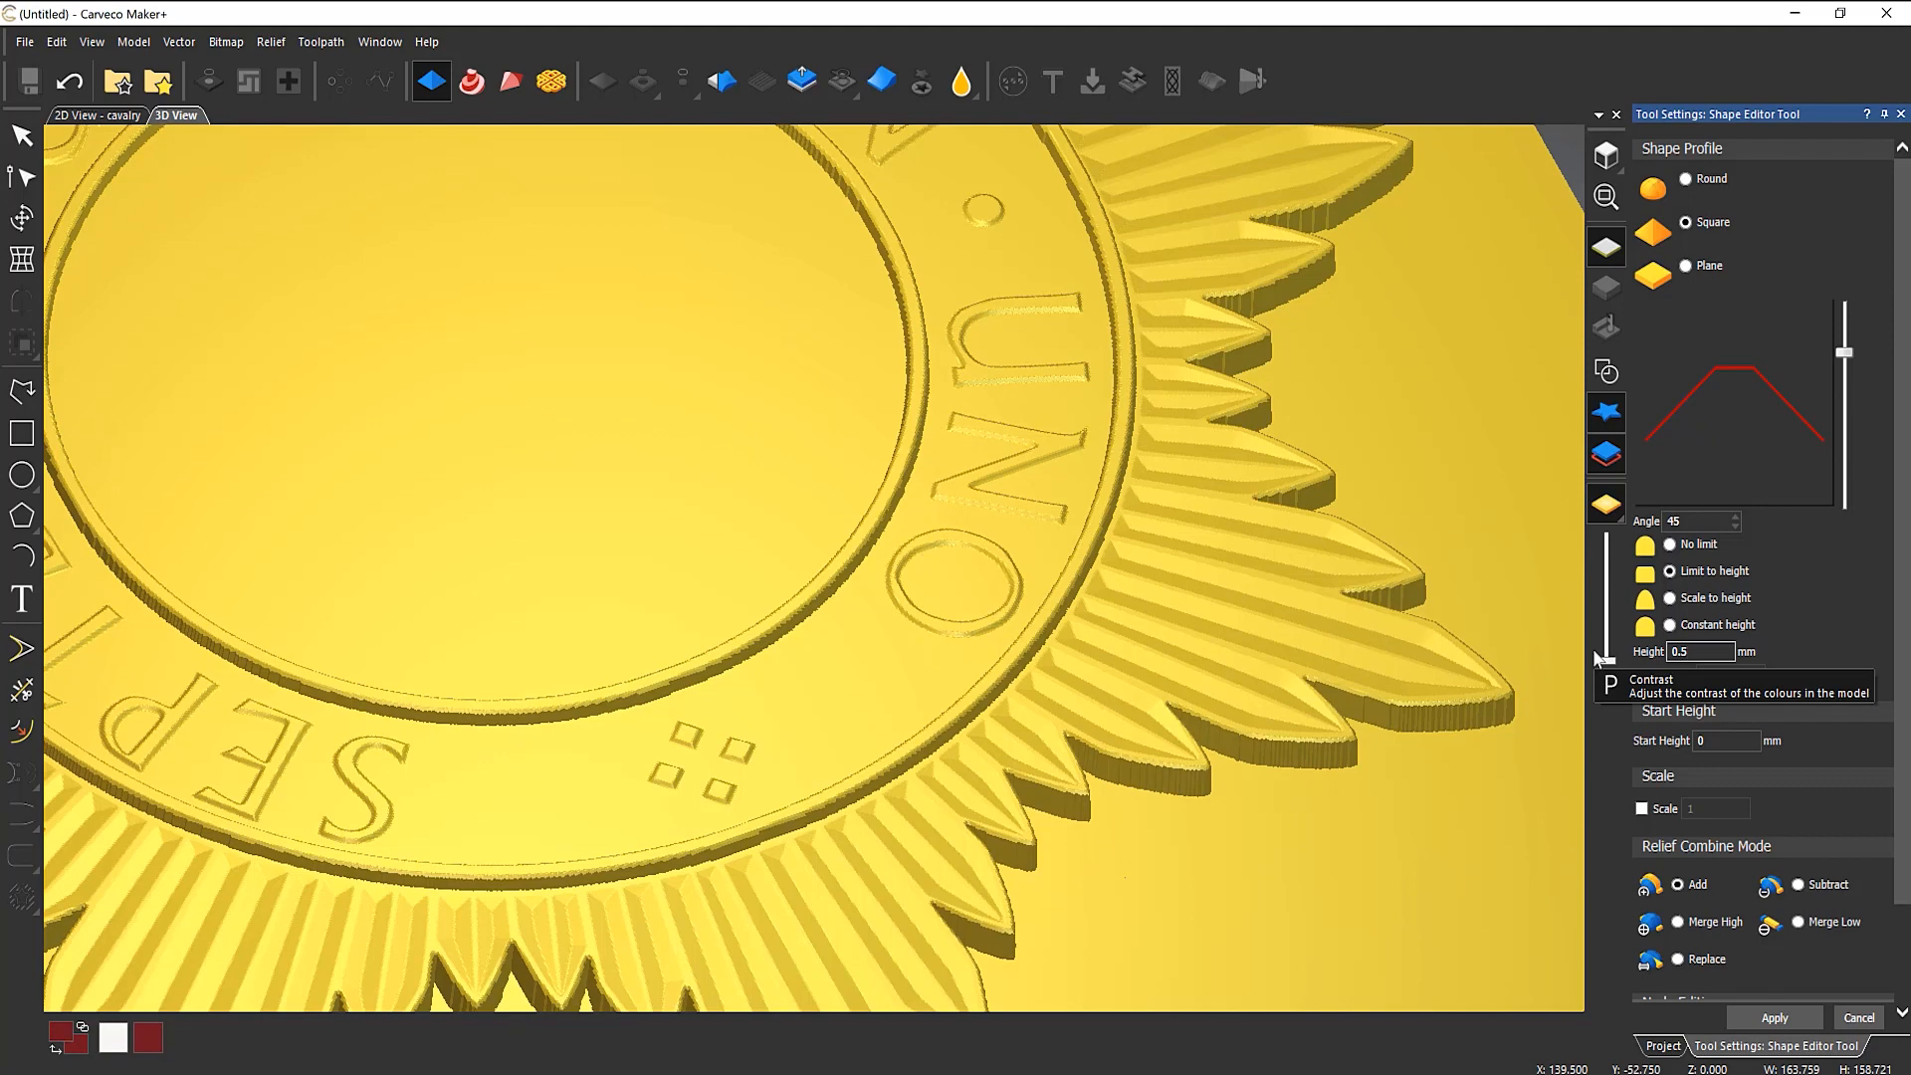
pyautogui.doubleClick(1703, 740)
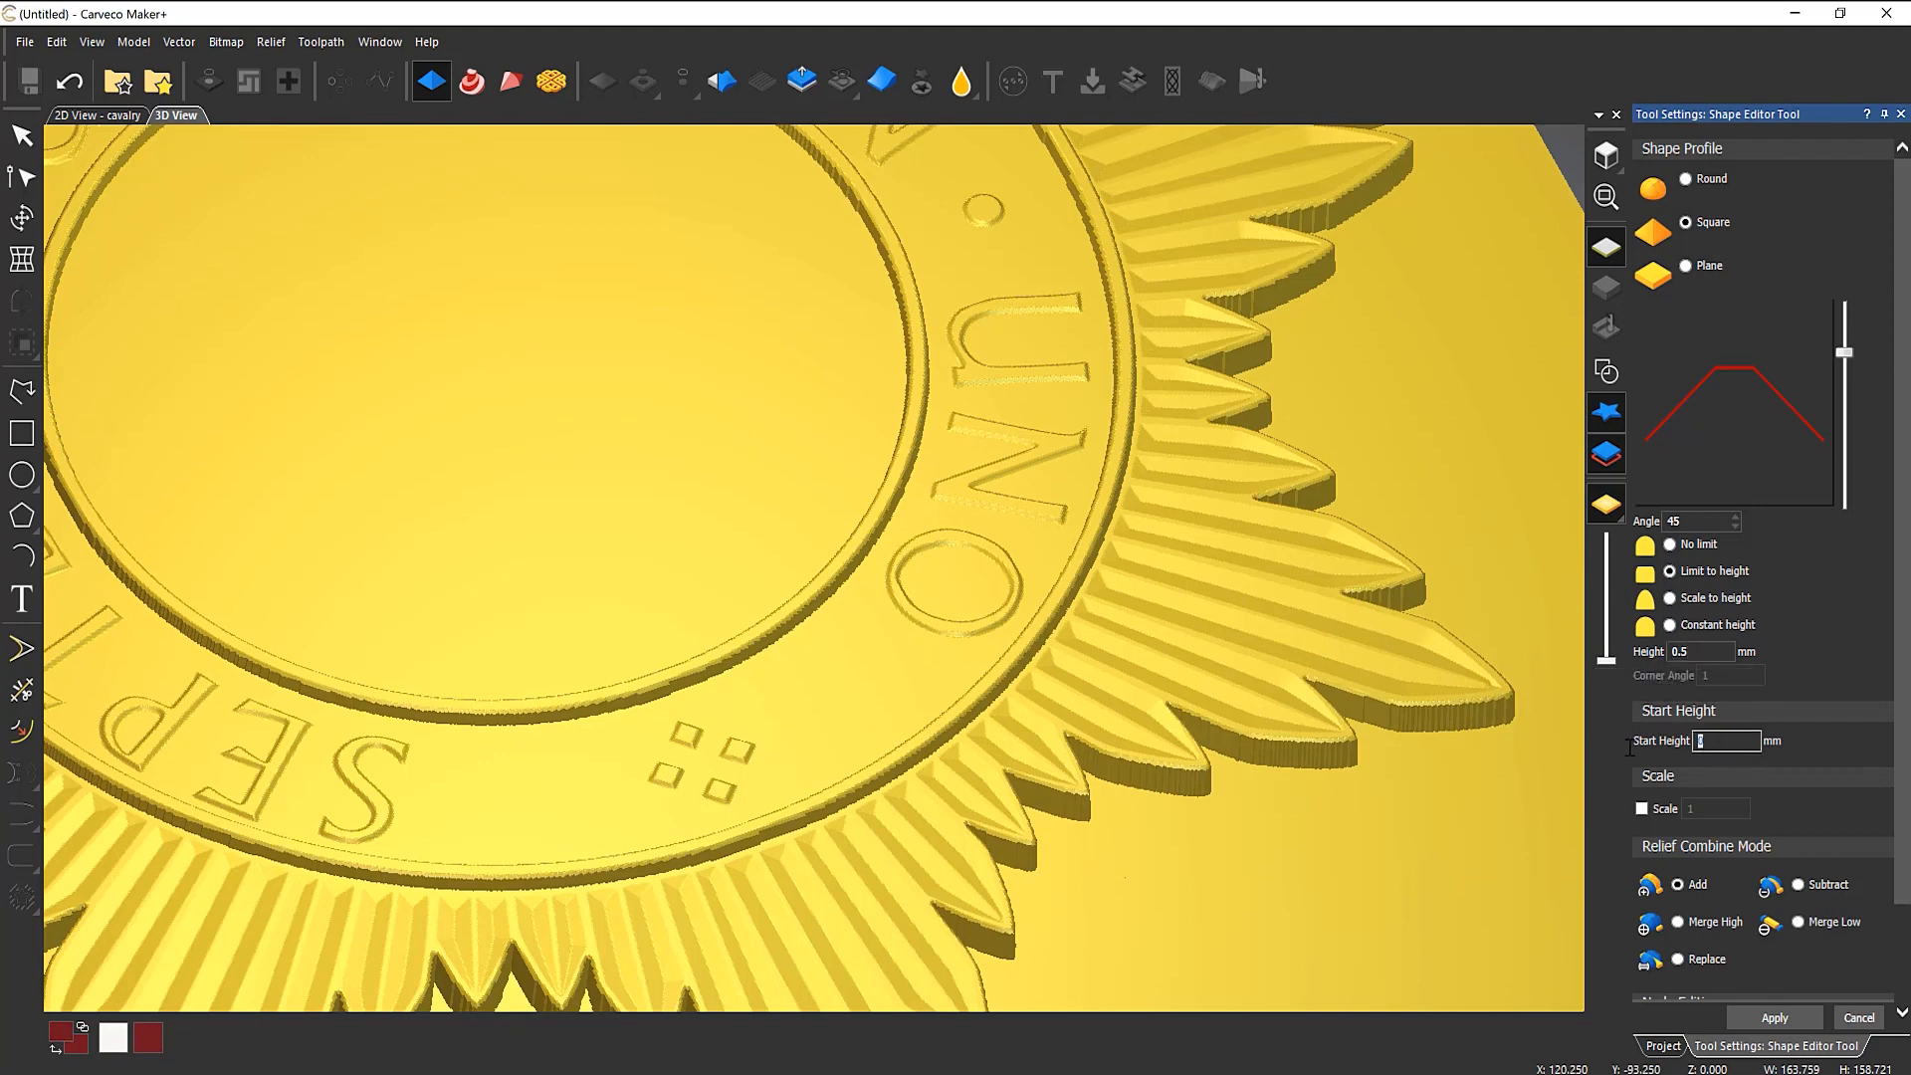
pyautogui.write('2')
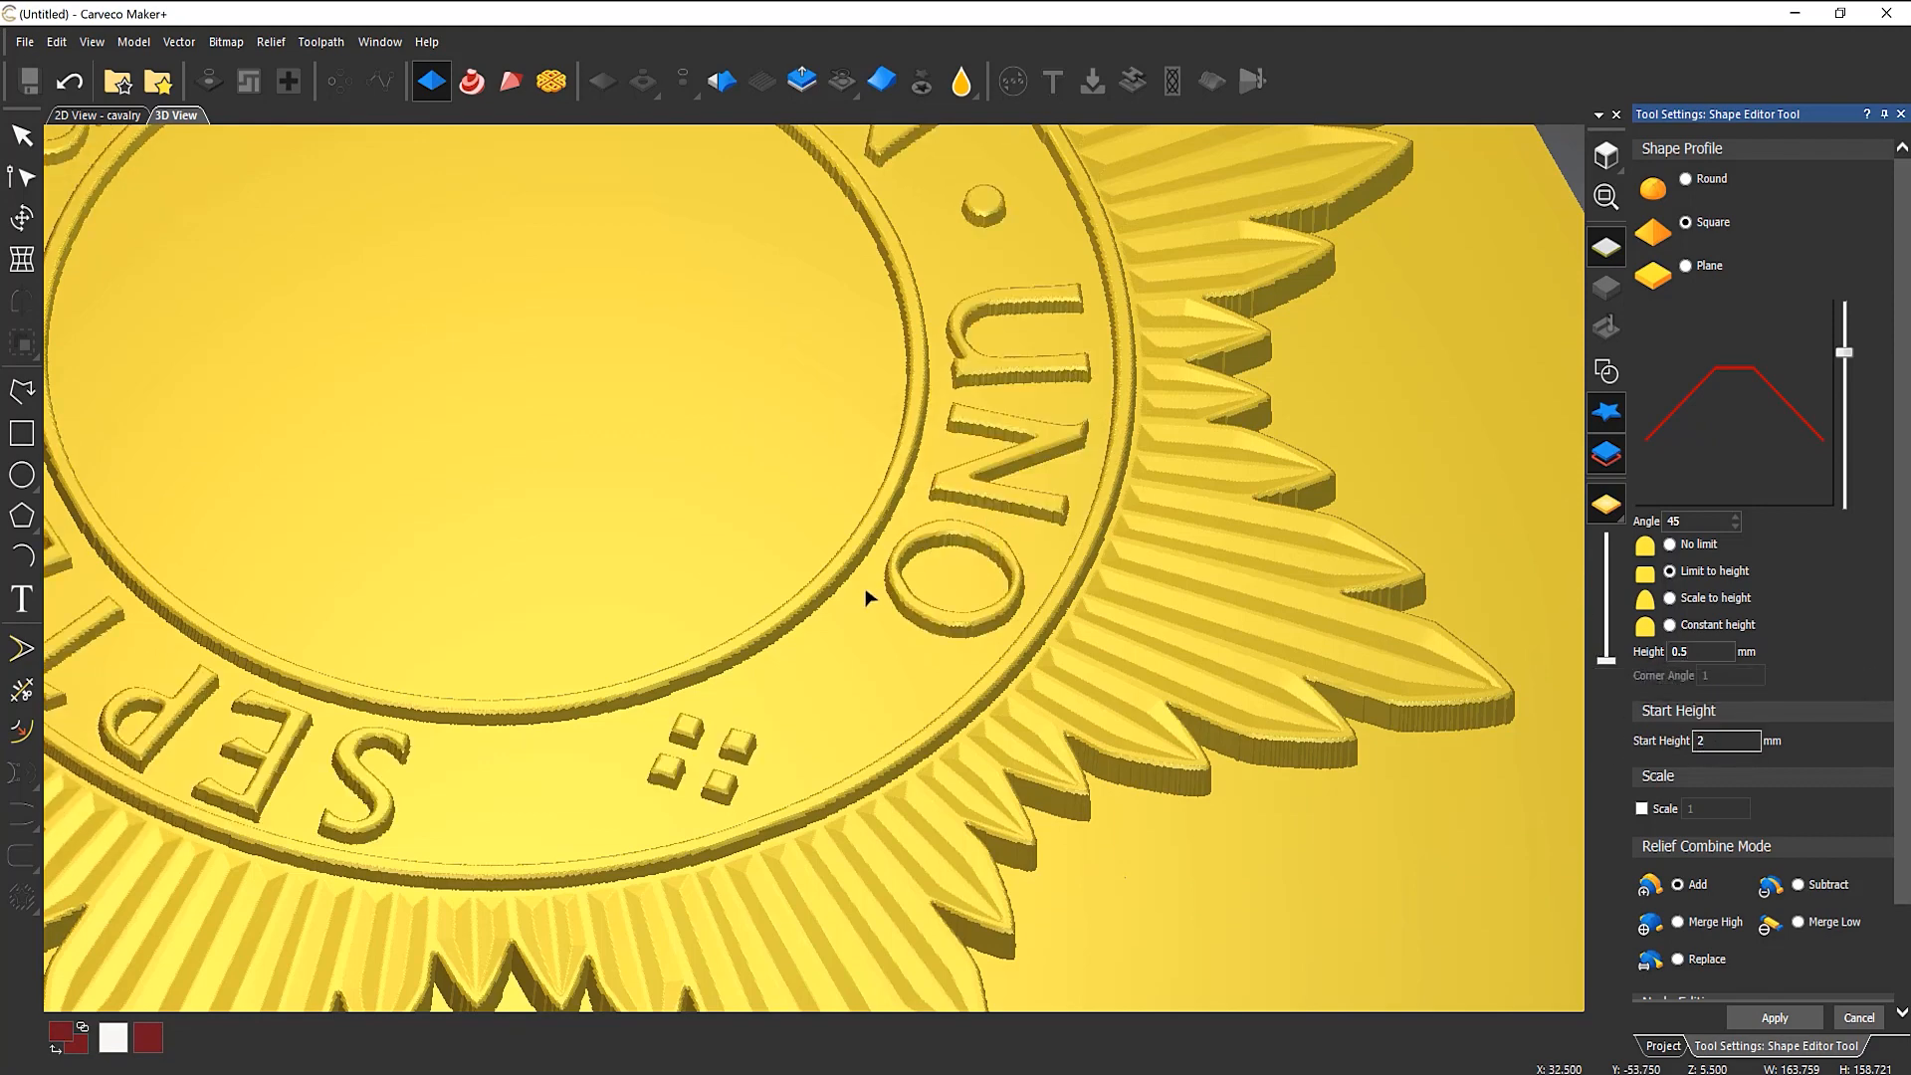
# Step: Check the raised lettering around the ring and add it to the relief
pyautogui.scroll(-5, 730, 625)
pyautogui.scroll(5, 456, 385)
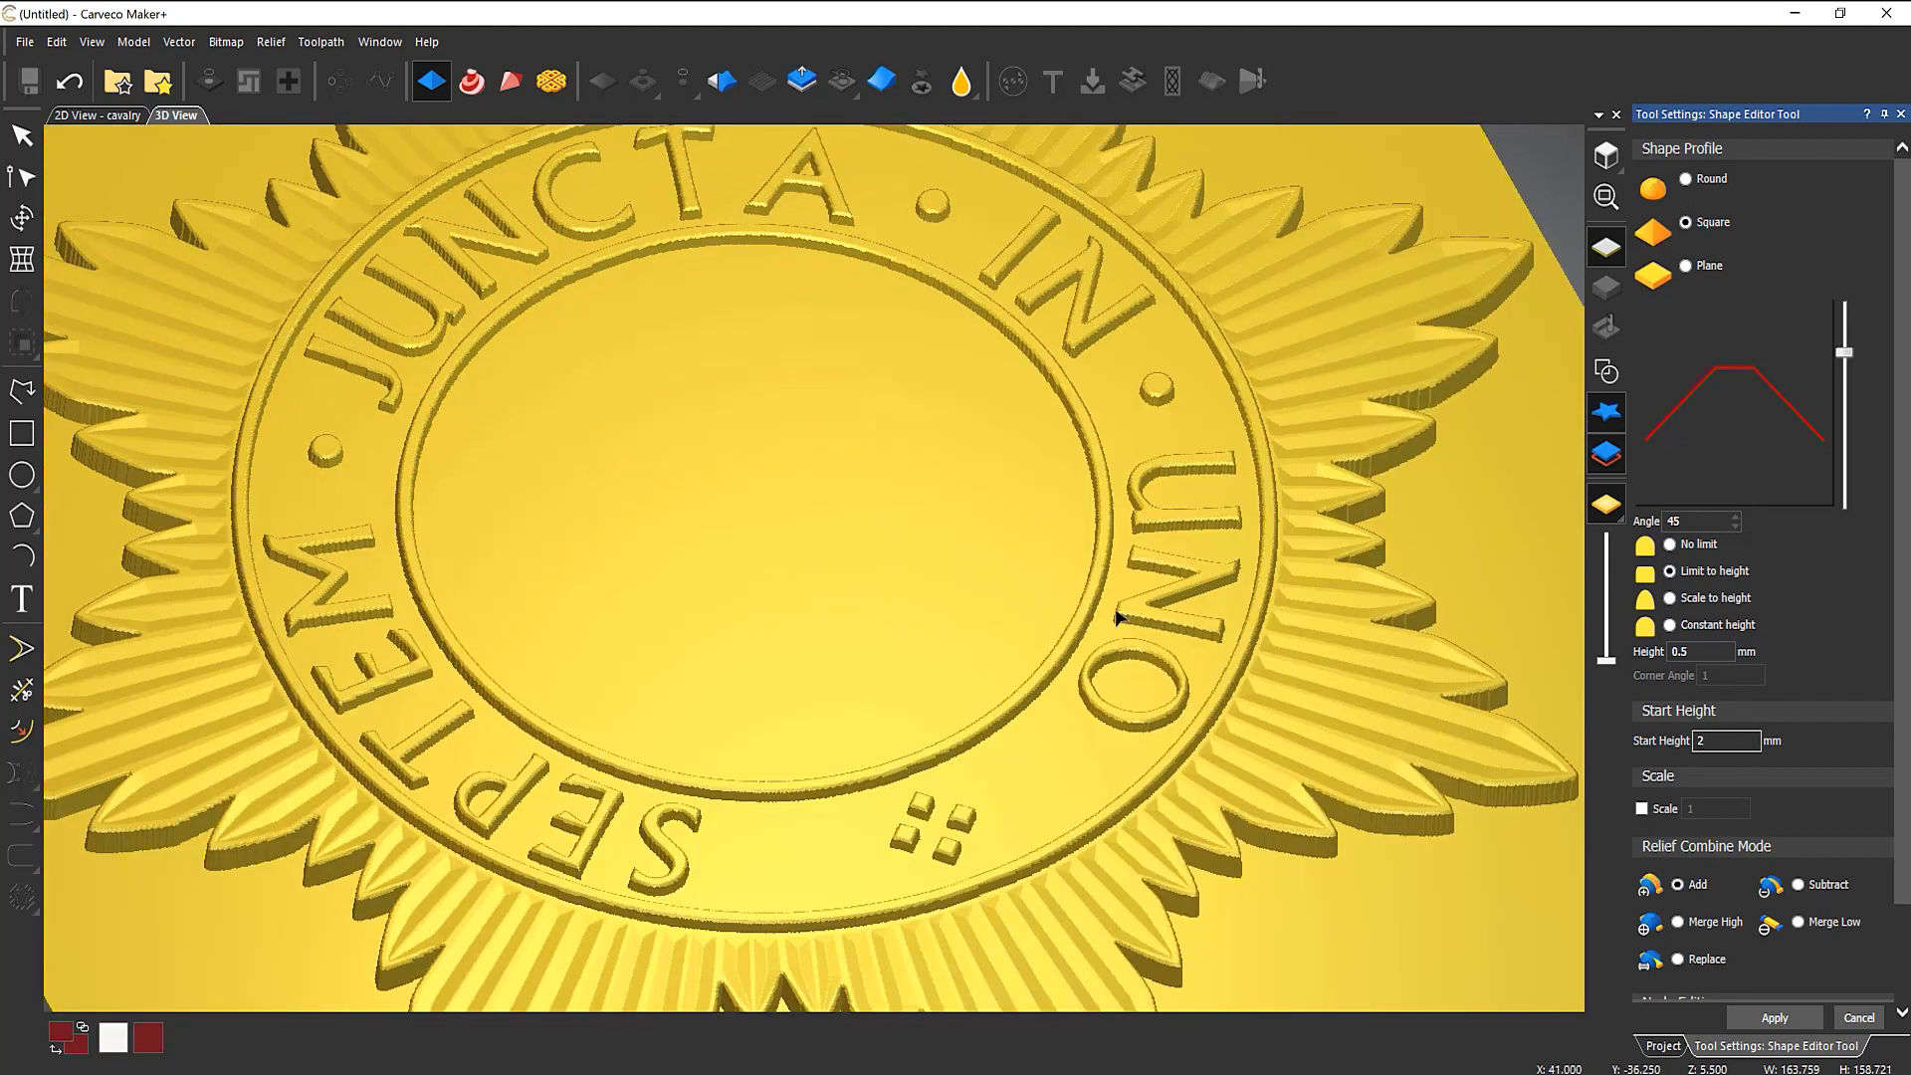
pyautogui.click(1773, 1017)
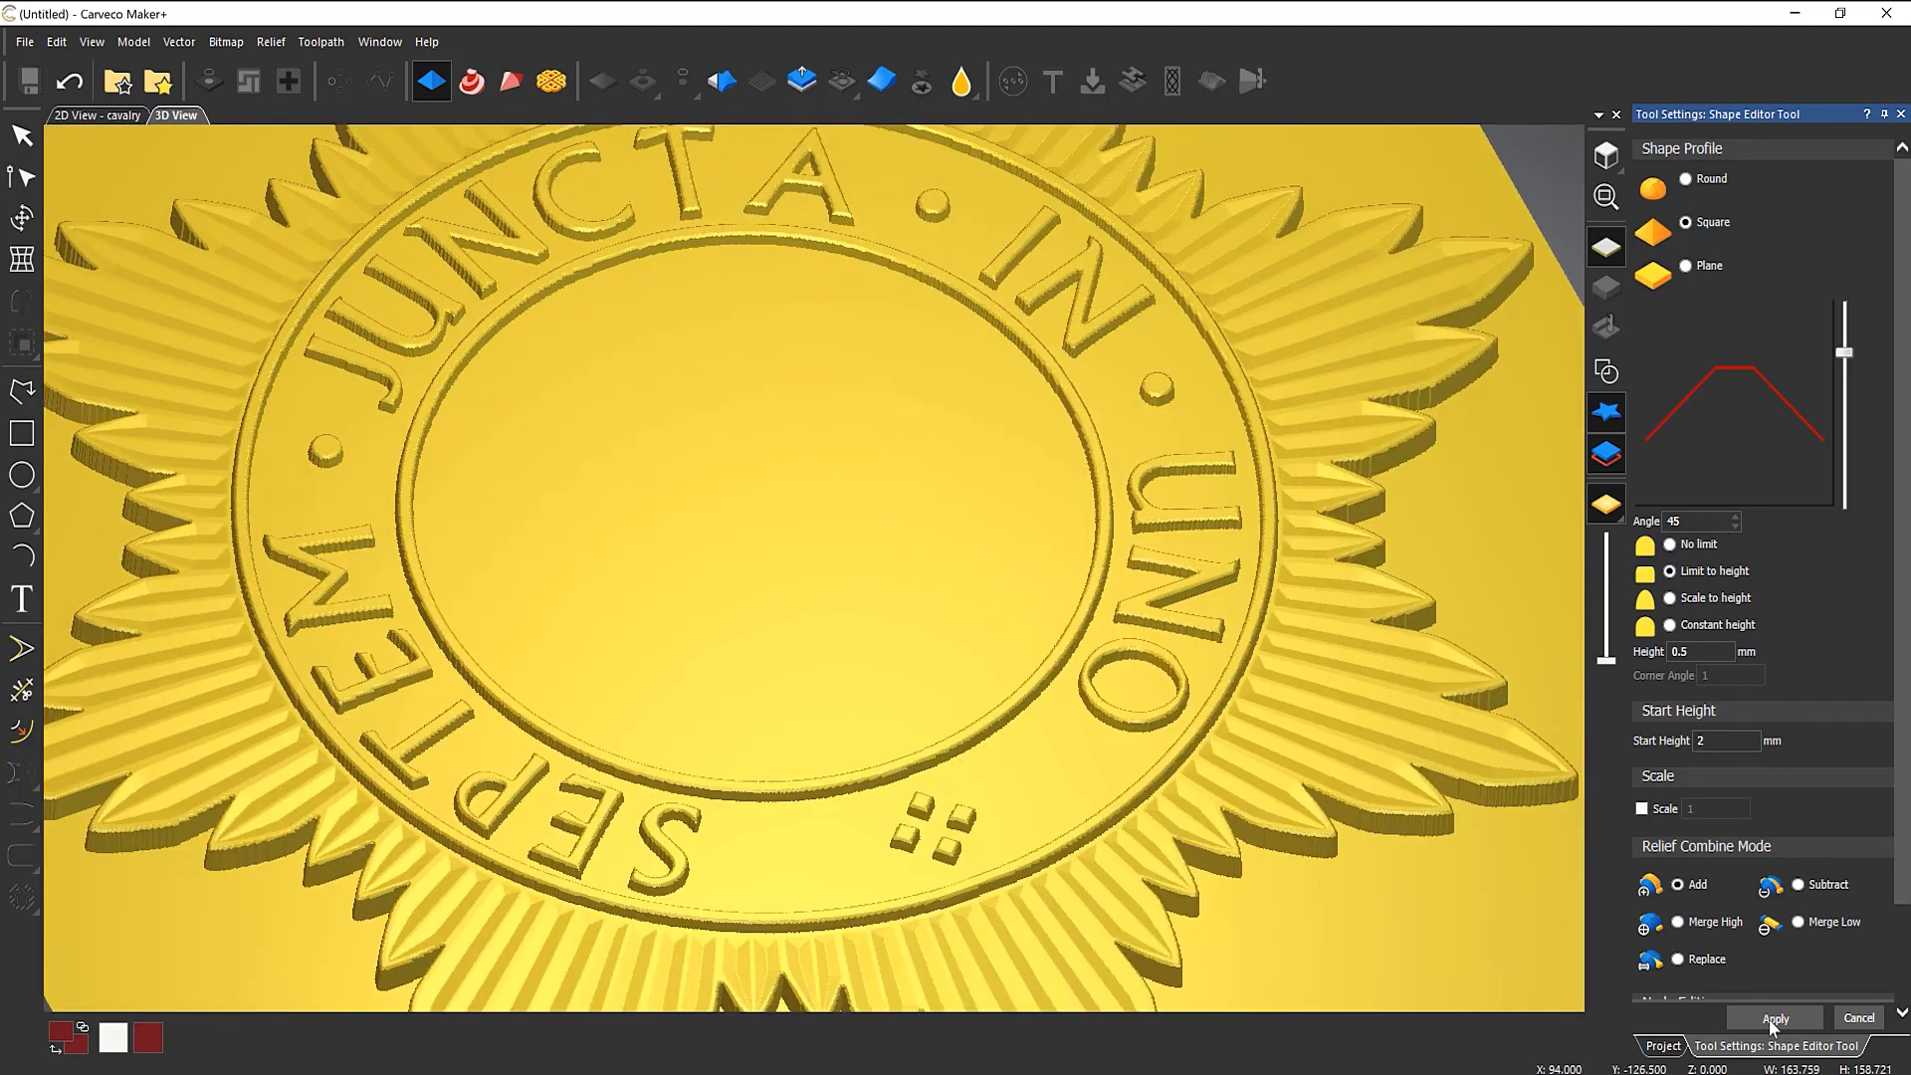
pyautogui.click(1858, 1020)
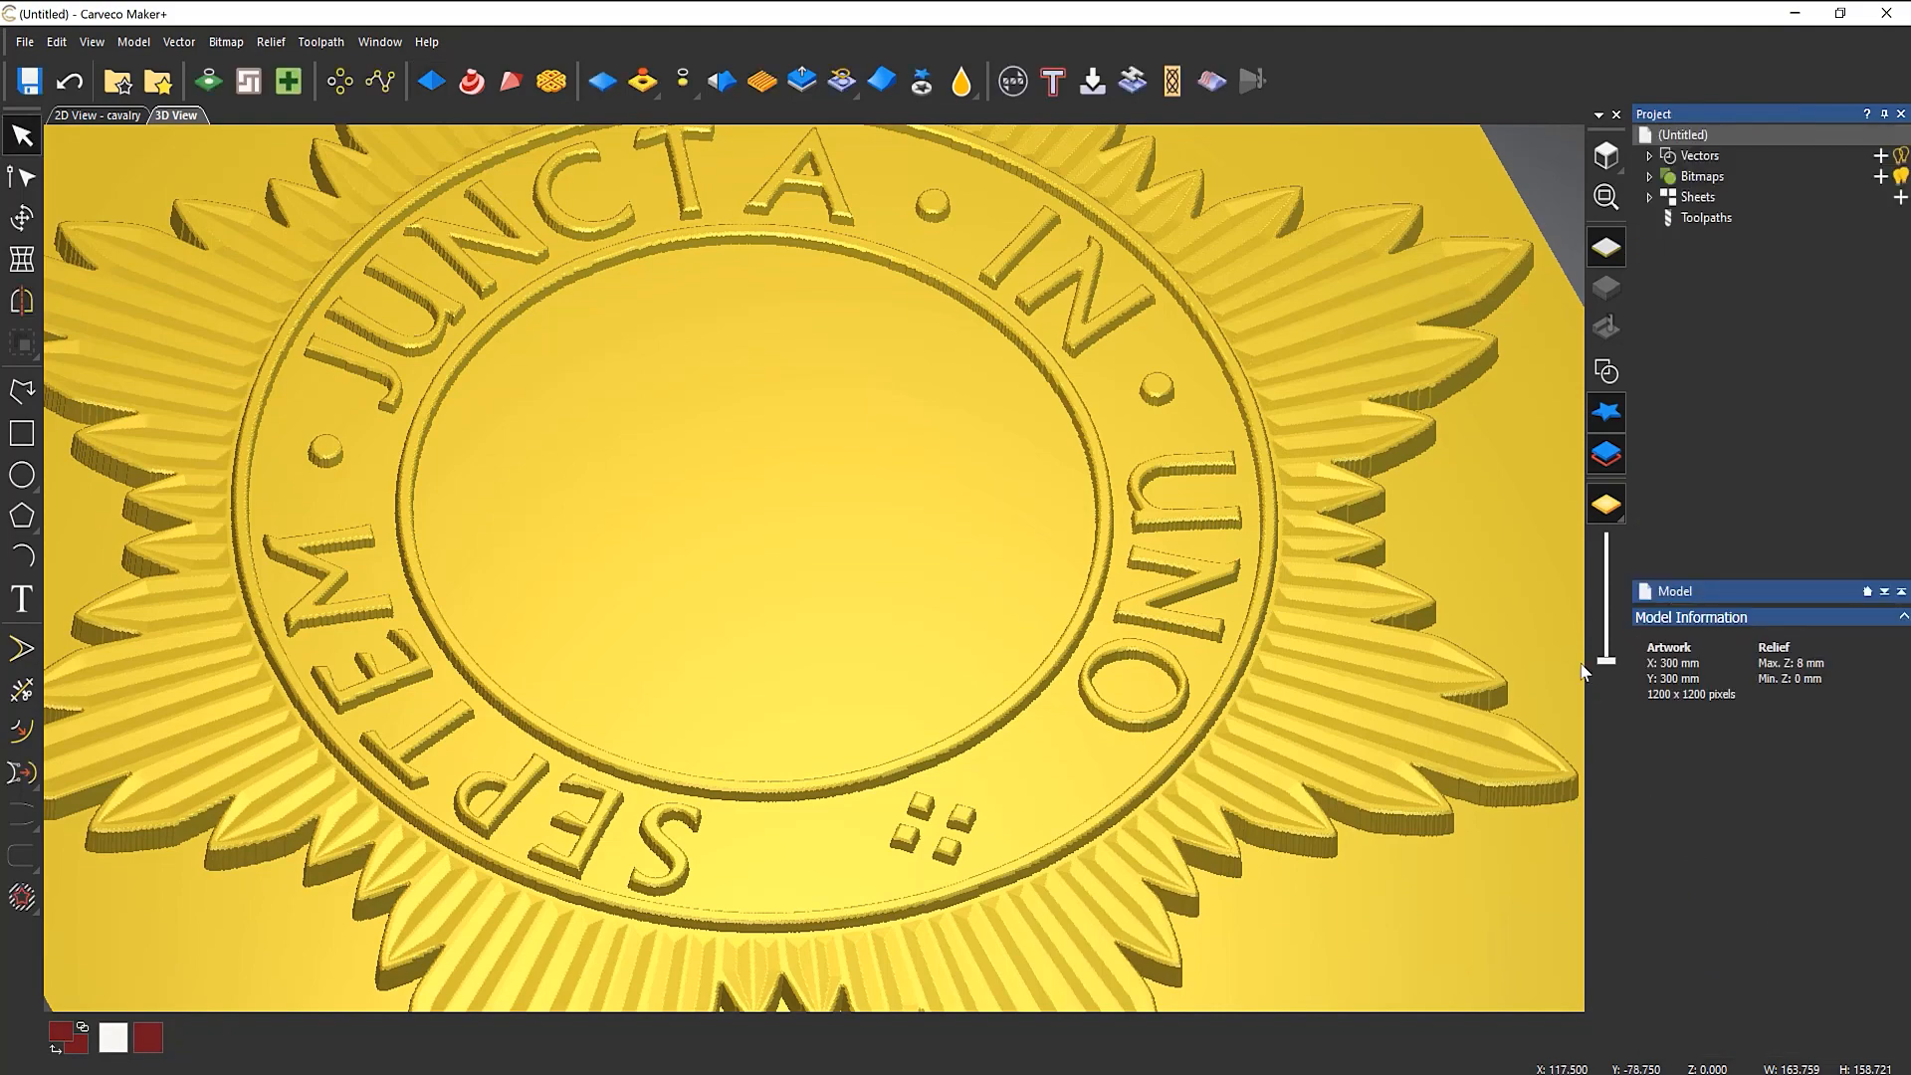
# Step: Clear the lettering selection and inspect the whole badge relief with the vectors hidden
pyautogui.click(1606, 373)
pyautogui.scroll(-5, 917, 537)
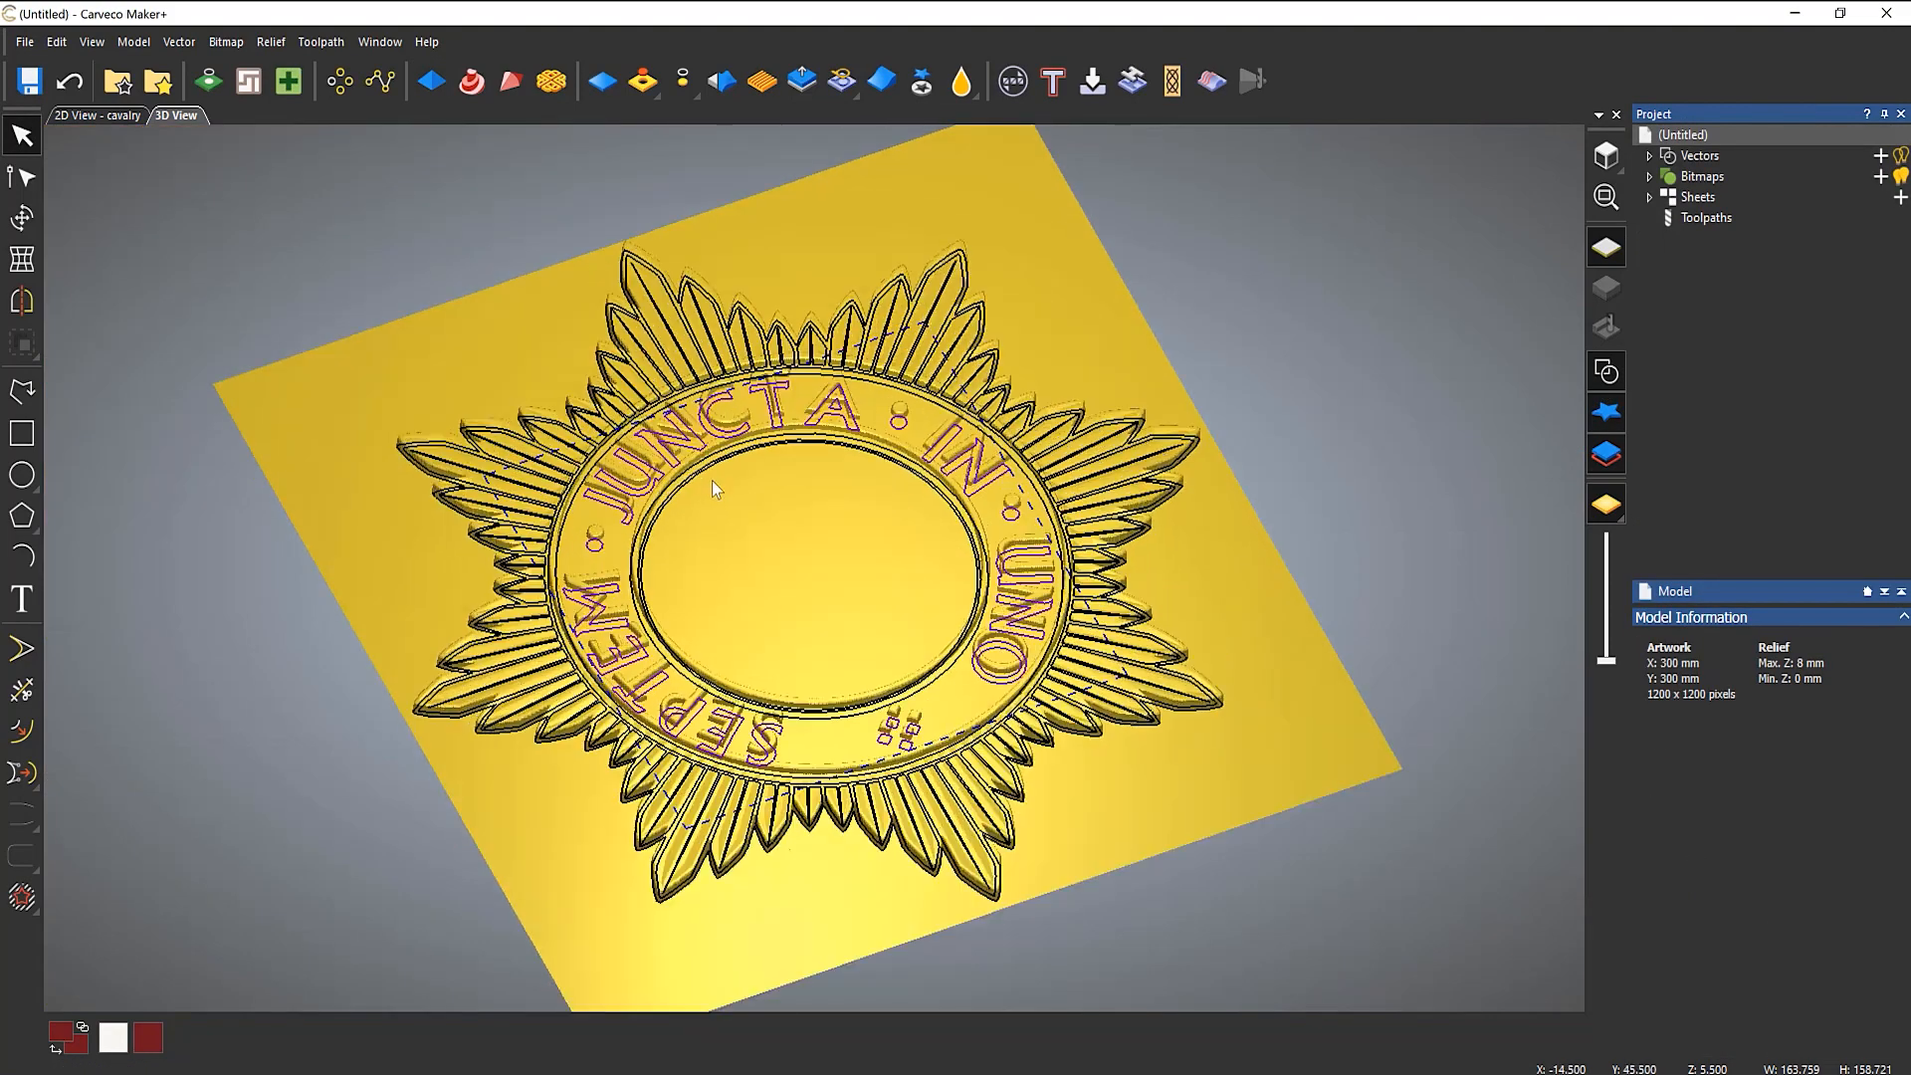
pyautogui.scroll(5, 713, 480)
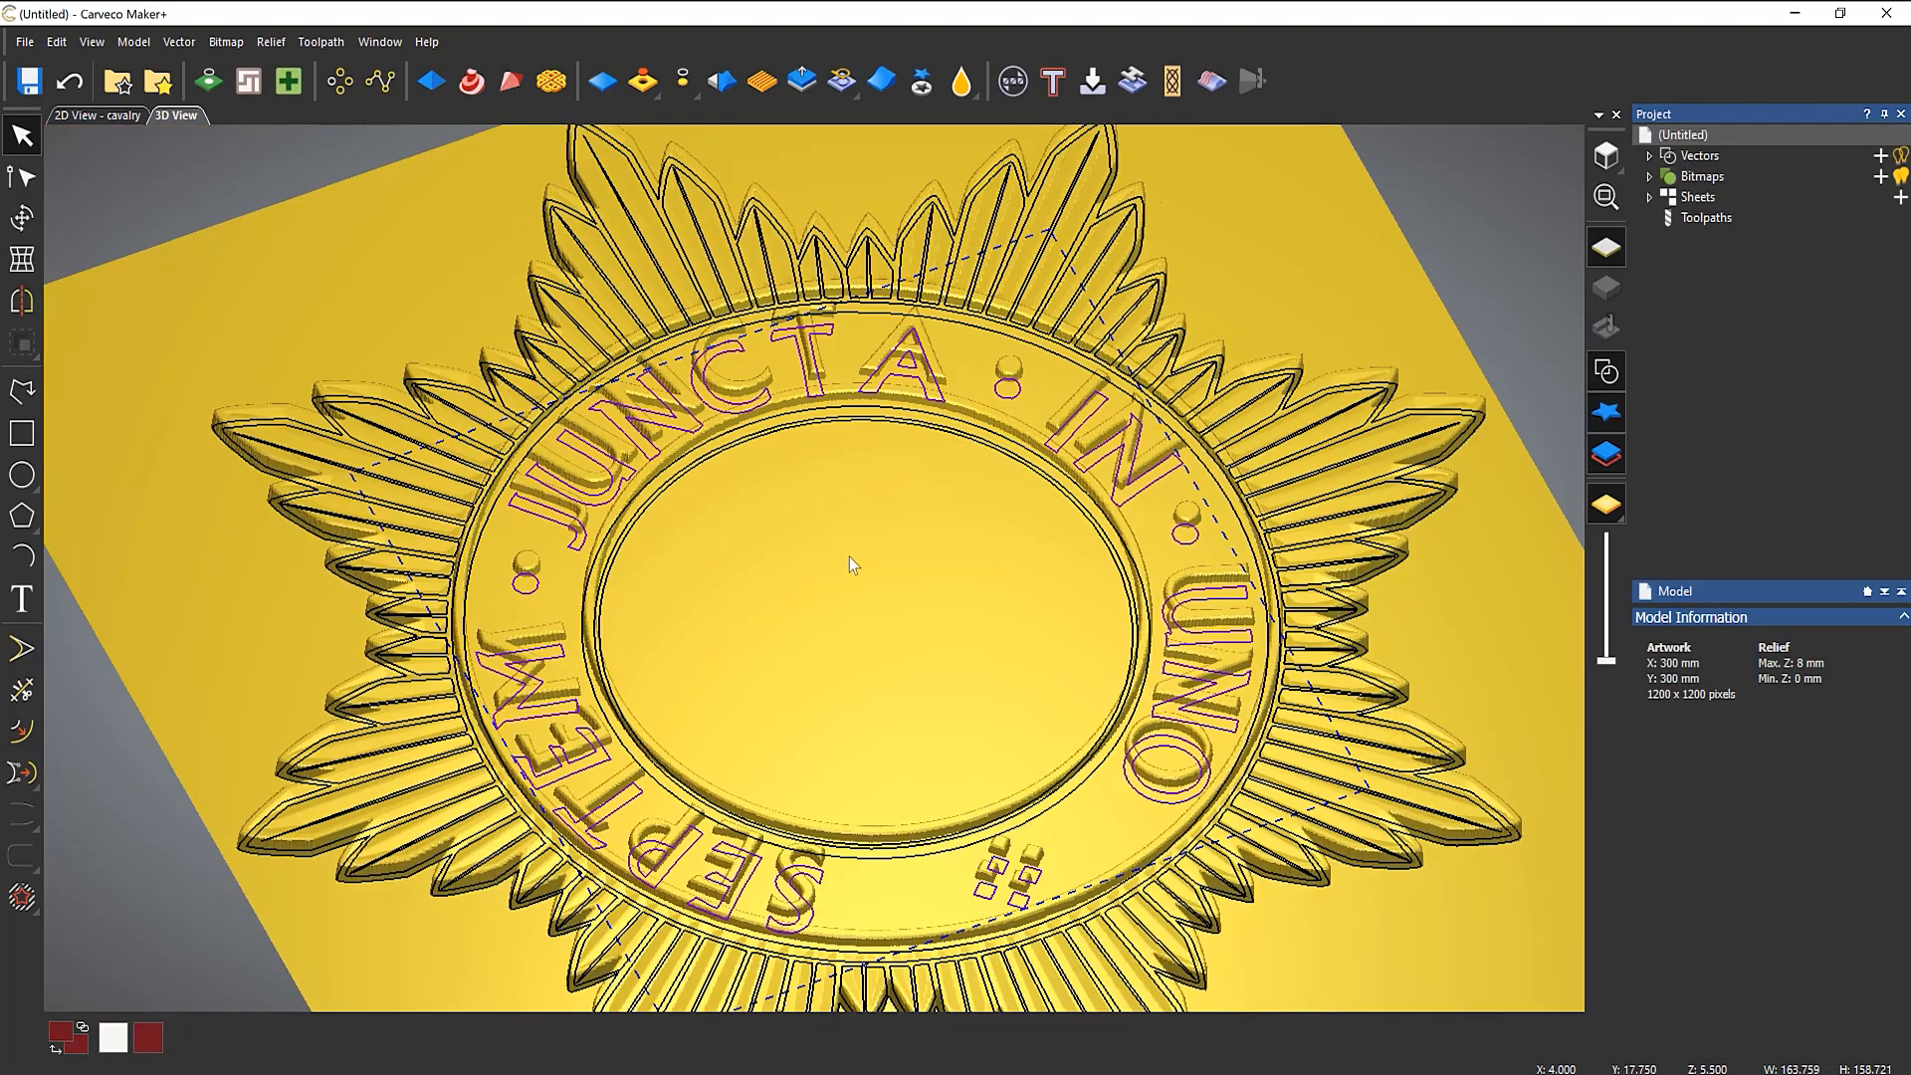
pyautogui.click(1606, 371)
pyautogui.click(941, 627)
pyautogui.moveTo(1024, 605)
pyautogui.mouseDown()
pyautogui.moveTo(892, 889)
pyautogui.moveTo(1066, 555)
pyautogui.moveTo(1031, 598)
pyautogui.mouseUp()
pyautogui.scroll(-5, 1031, 598)
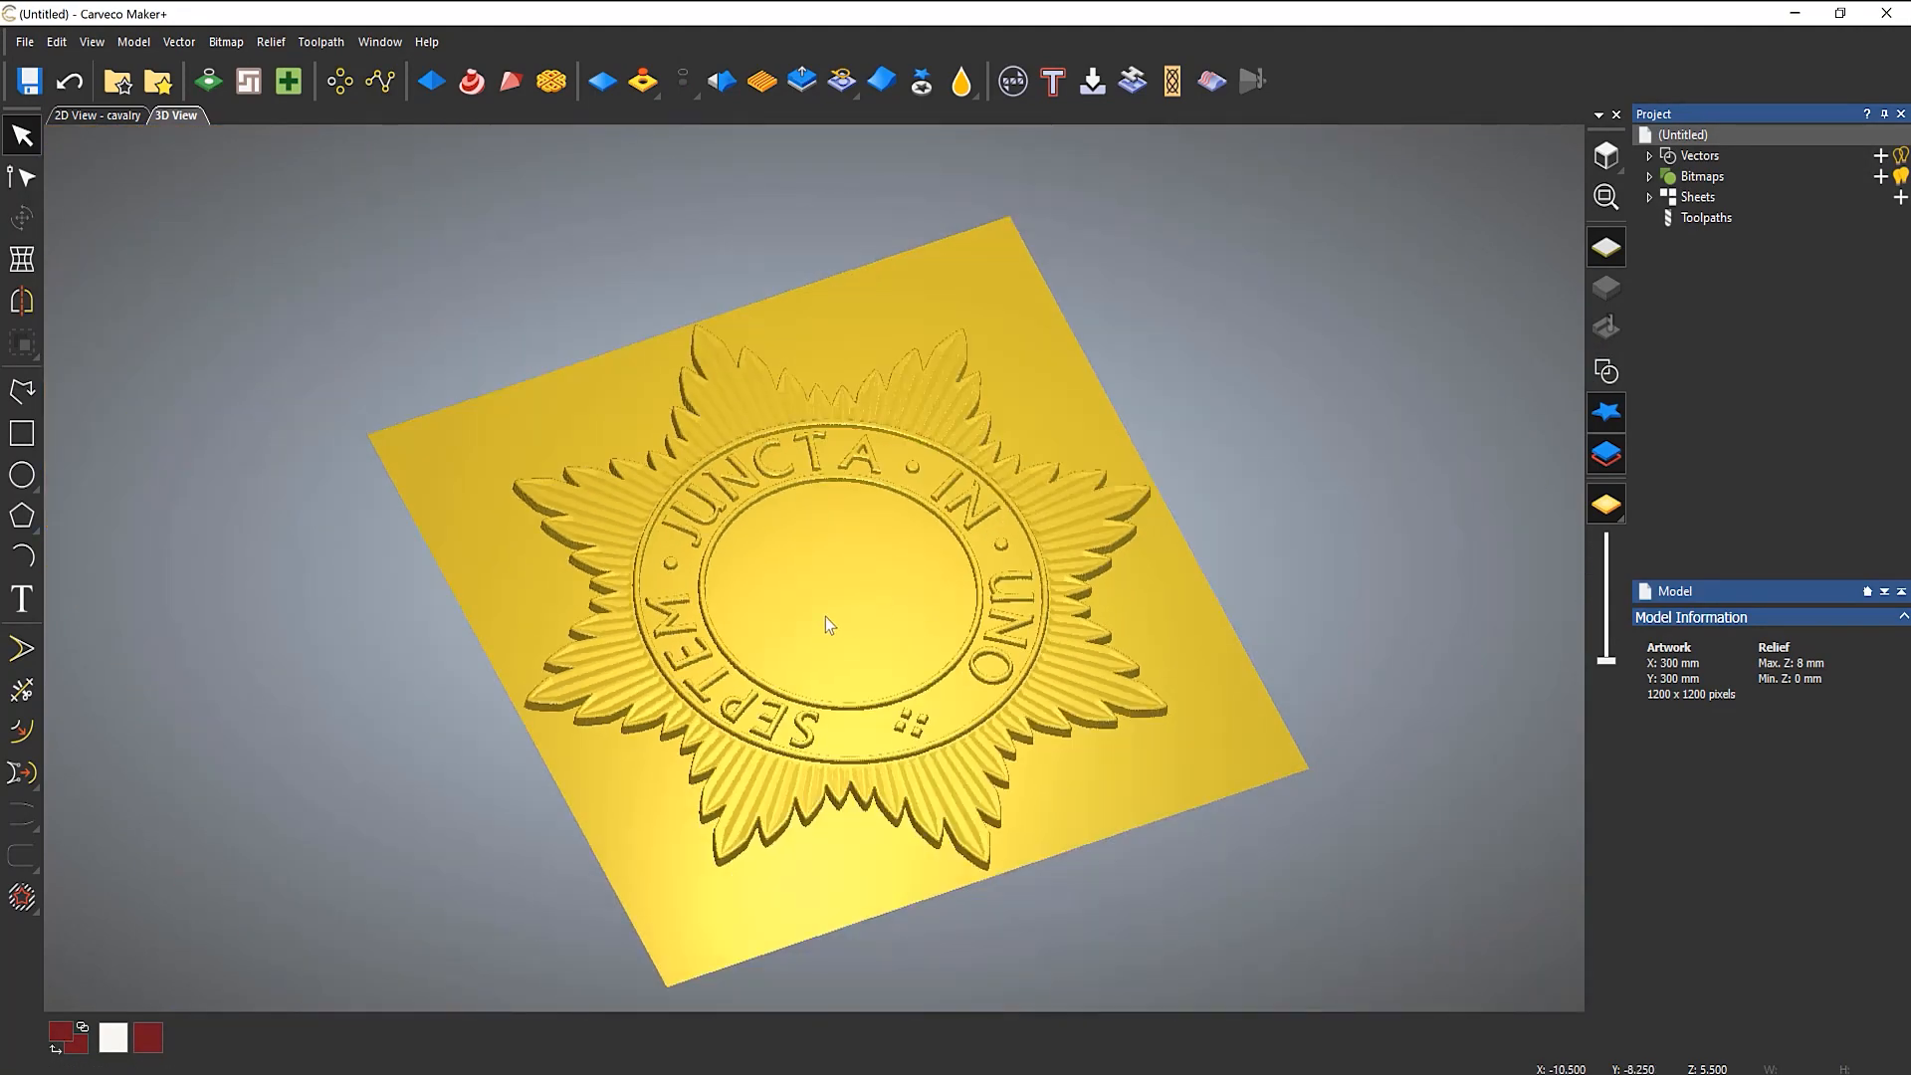
pyautogui.scroll(4, 824, 617)
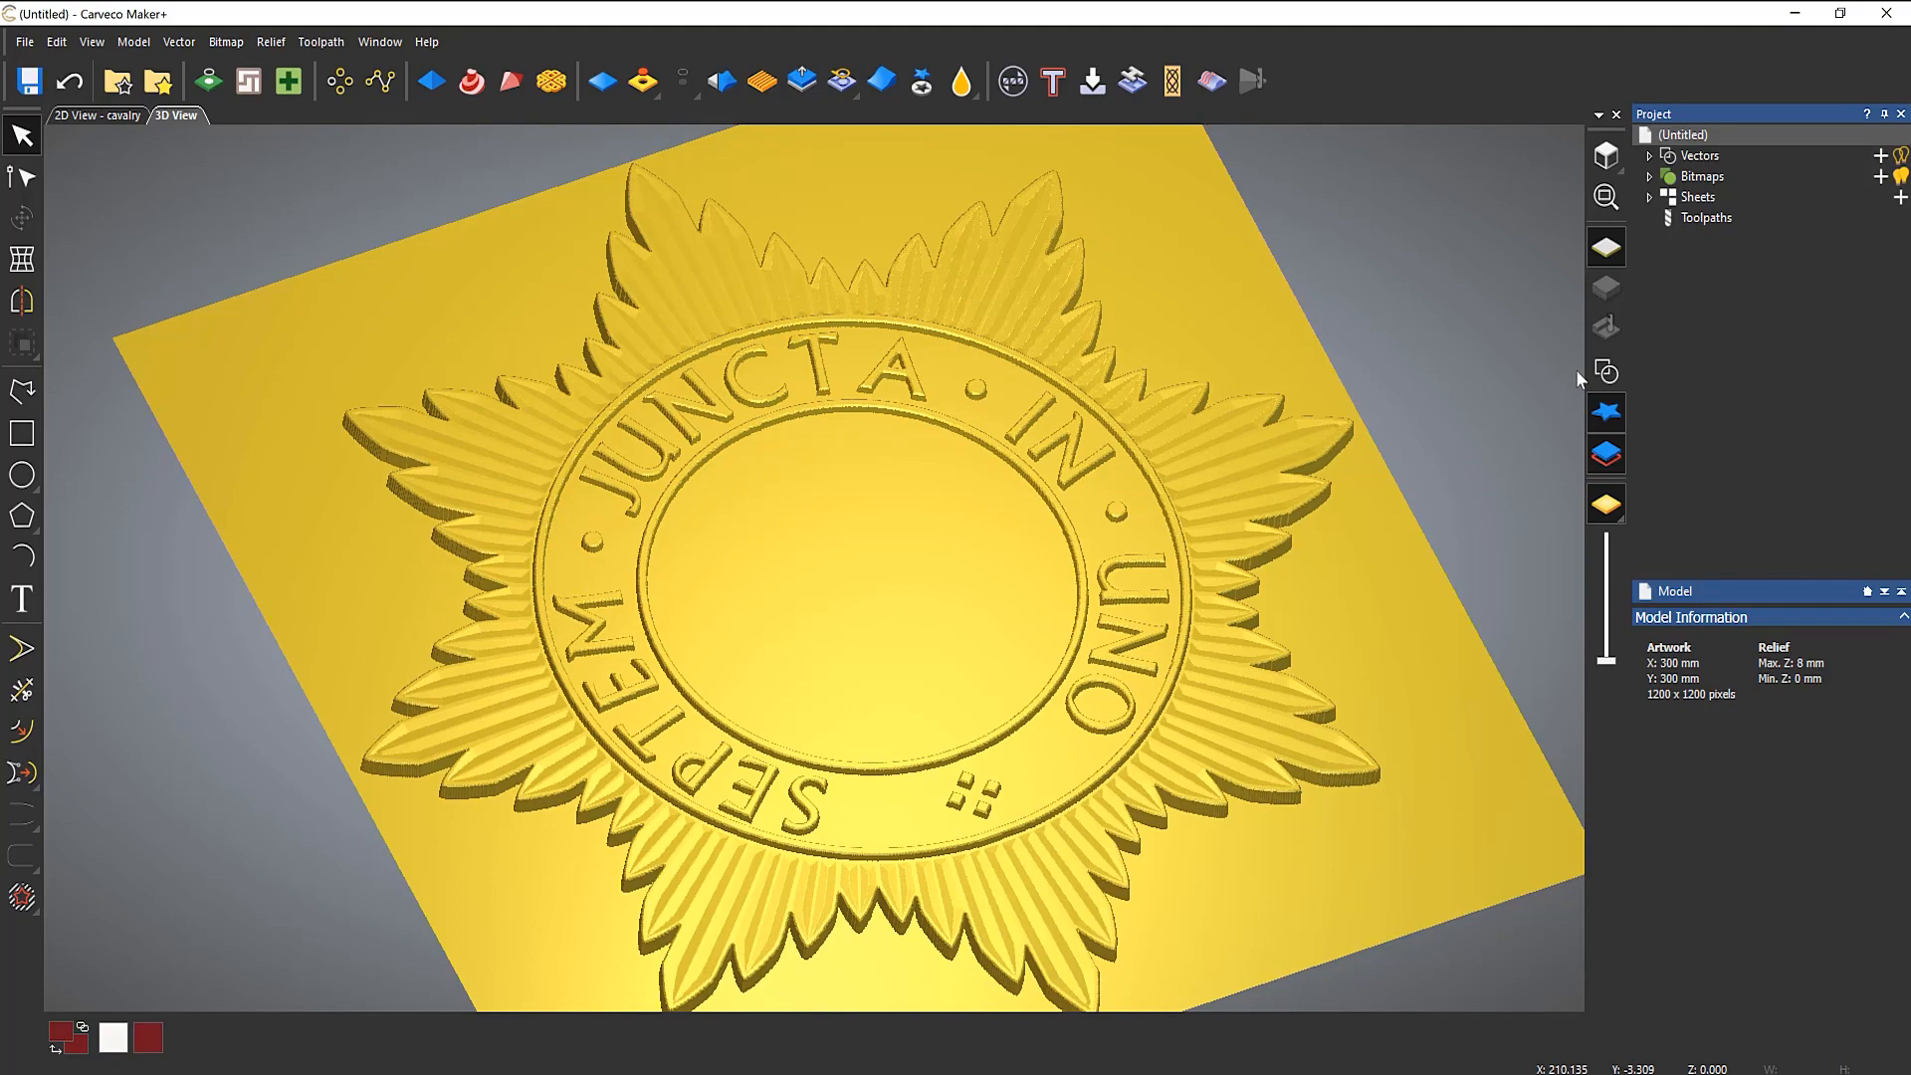
# Step: Display the vectors, select the innermost circle around the central disc, and hide the vectors
pyautogui.click(1606, 371)
pyautogui.scroll(3, 967, 543)
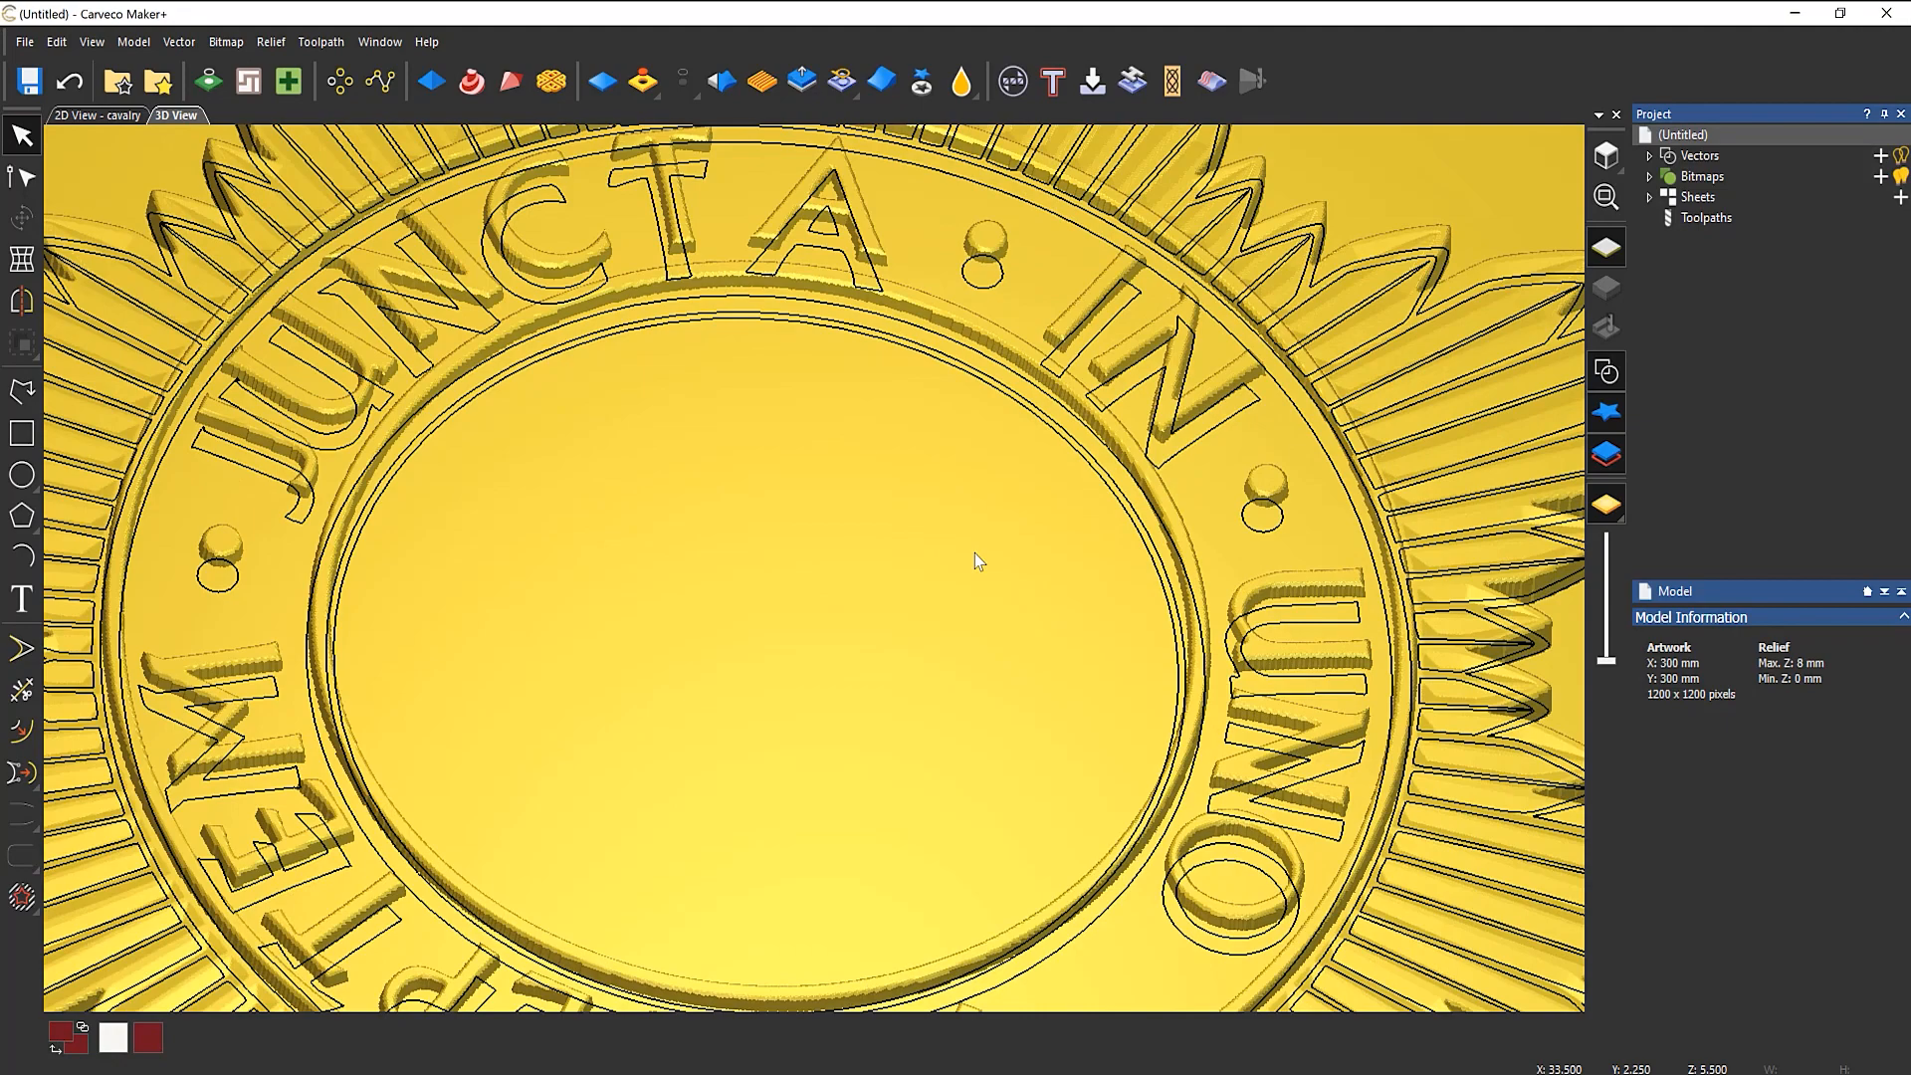
pyautogui.click(1137, 535)
pyautogui.moveTo(806, 545); pyautogui.dragTo(752, 545)
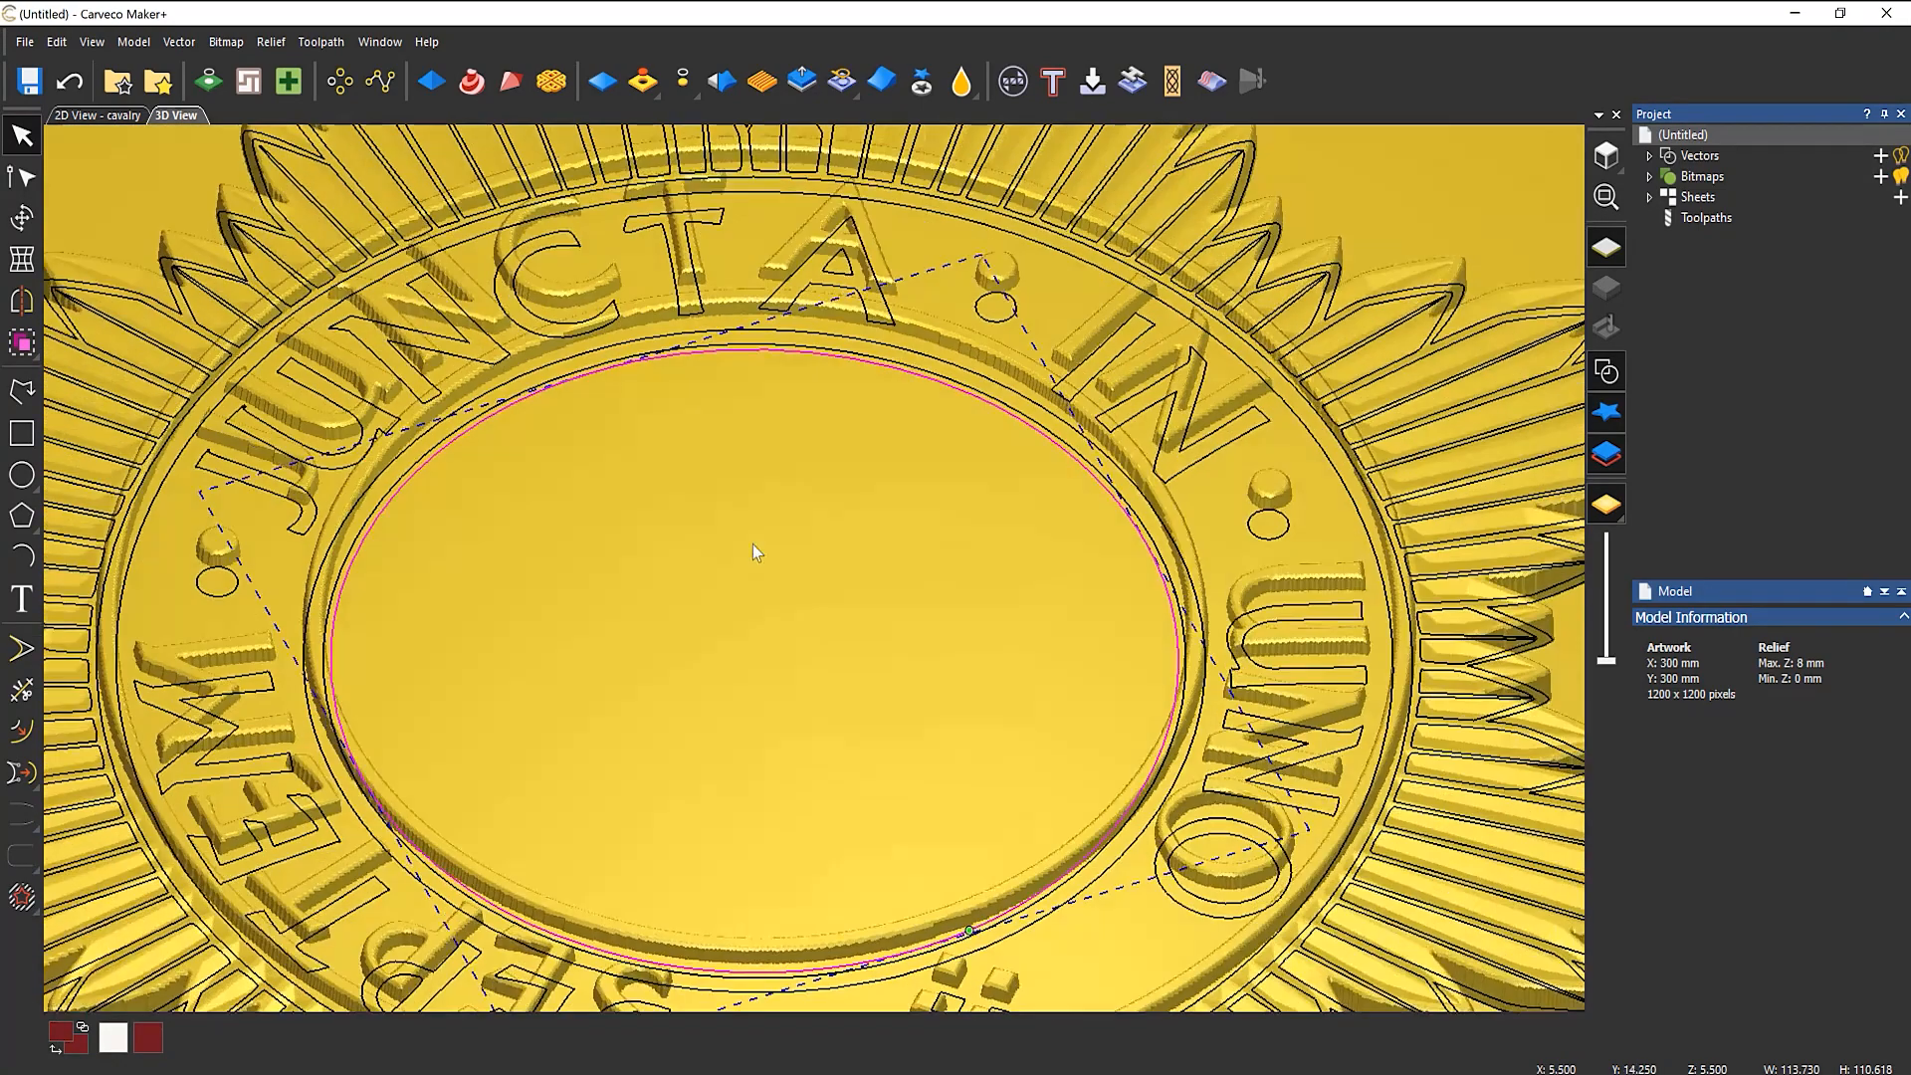
pyautogui.scroll(-2, 753, 546)
pyautogui.scroll(-3, 943, 612)
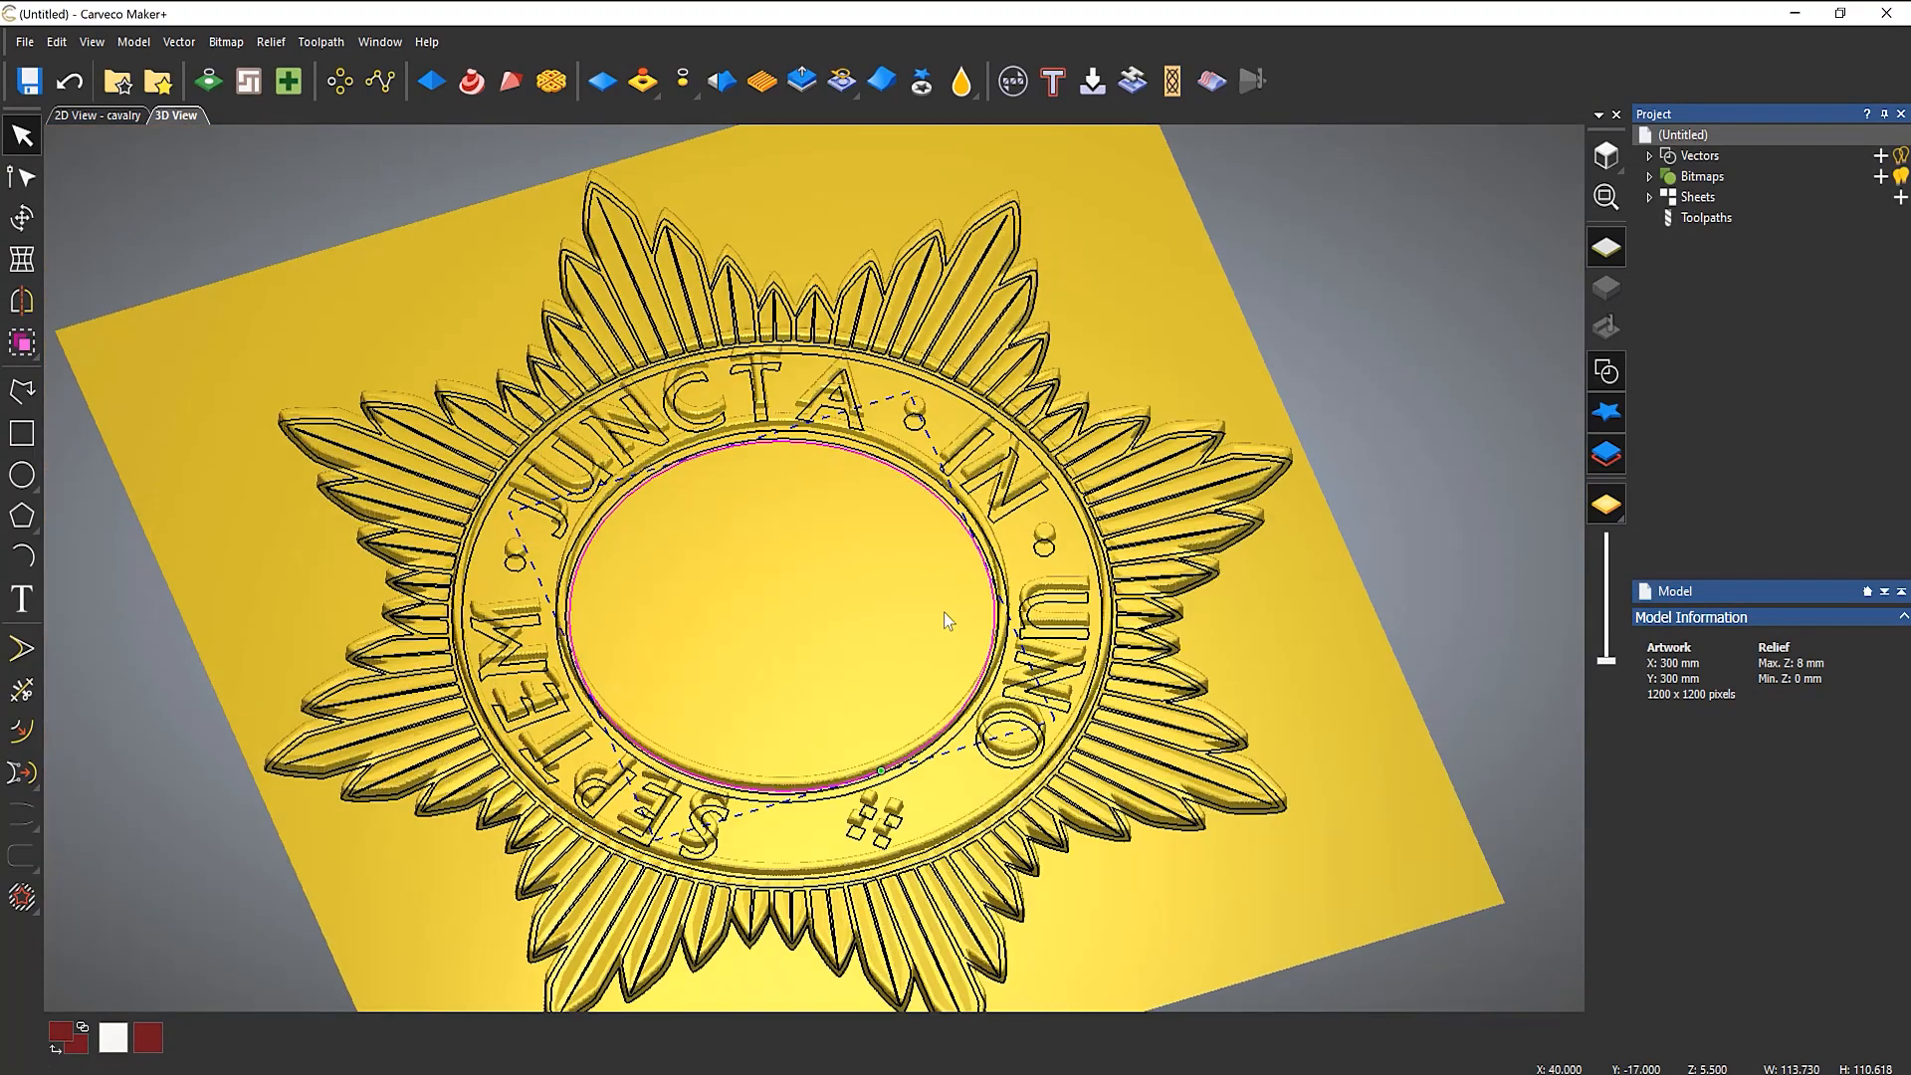
pyautogui.moveTo(943, 612); pyautogui.dragTo(899, 643)
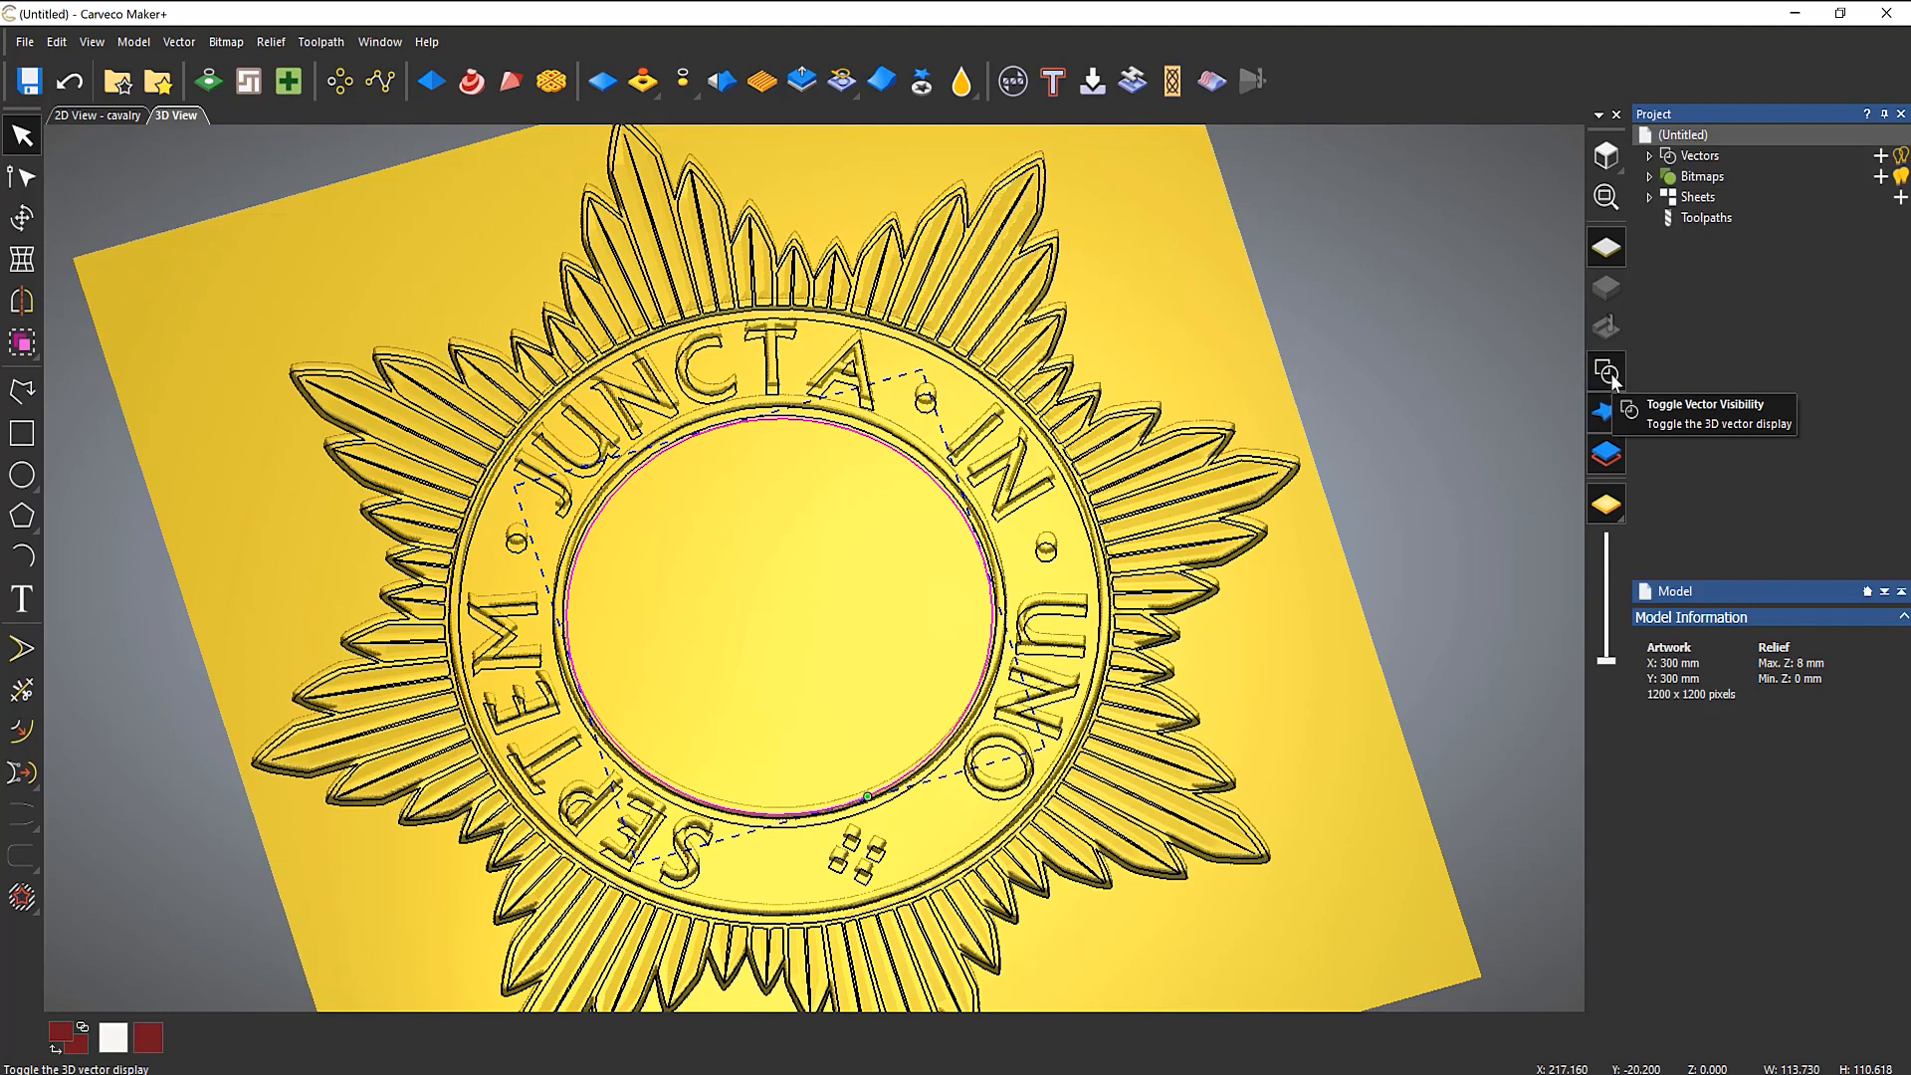
pyautogui.click(1612, 413)
# Step: Start the Shape Editor on the central disc and choose a round profile for it
pyautogui.click(432, 82)
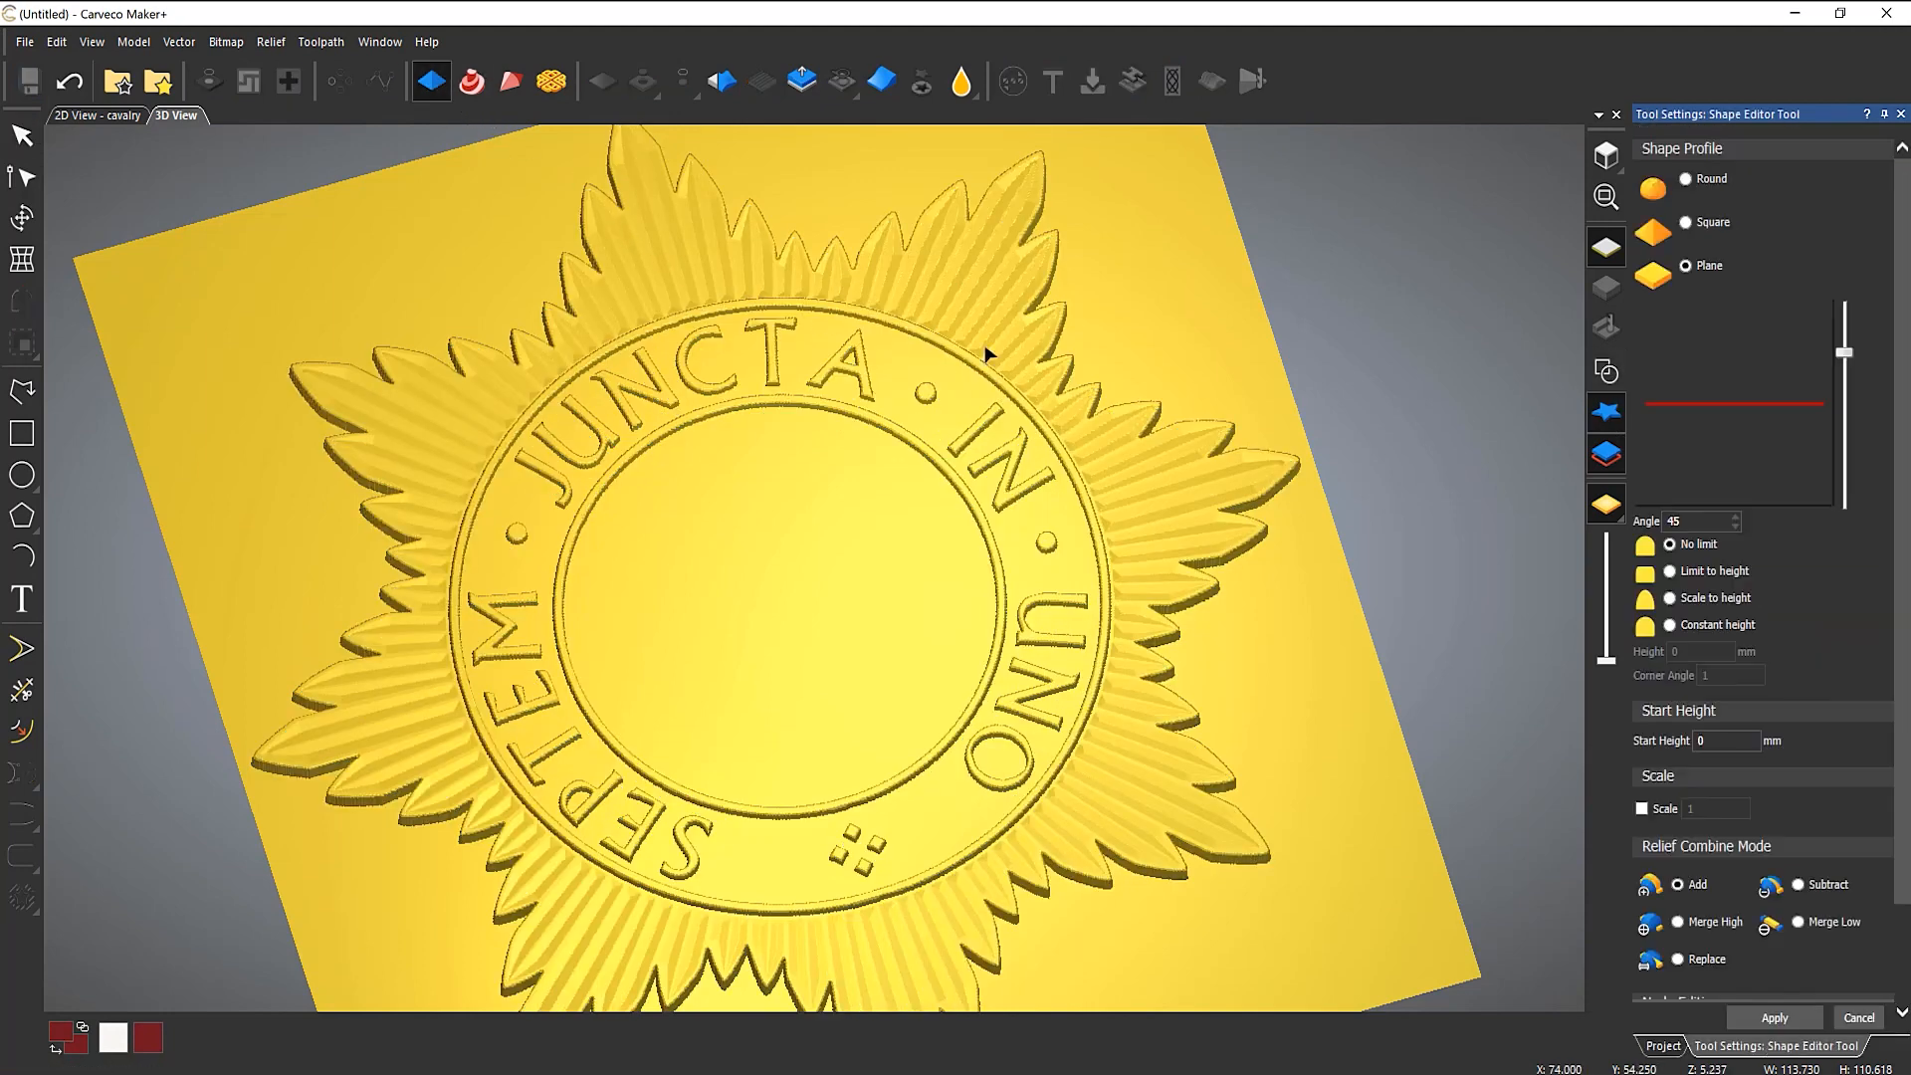
pyautogui.click(1685, 180)
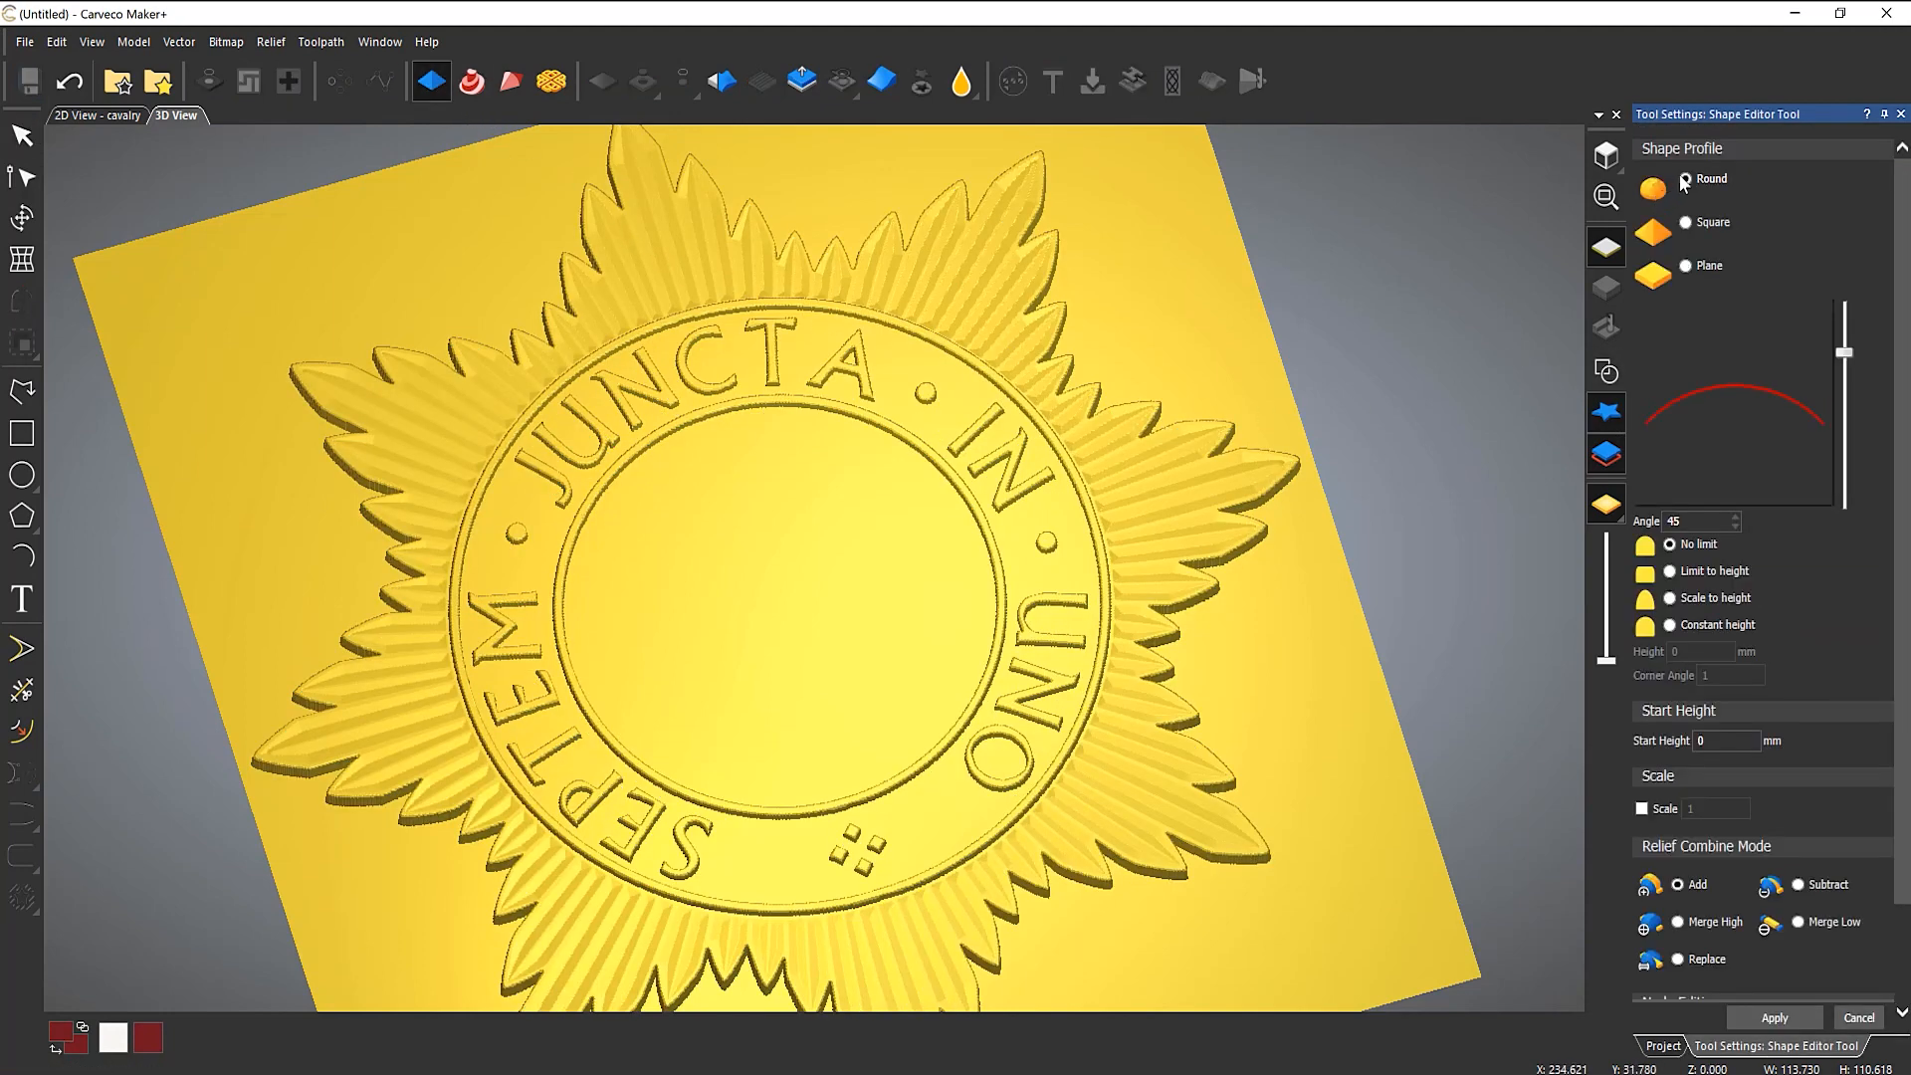
pyautogui.moveTo(853, 541); pyautogui.dragTo(831, 597)
pyautogui.scroll(2, 832, 598)
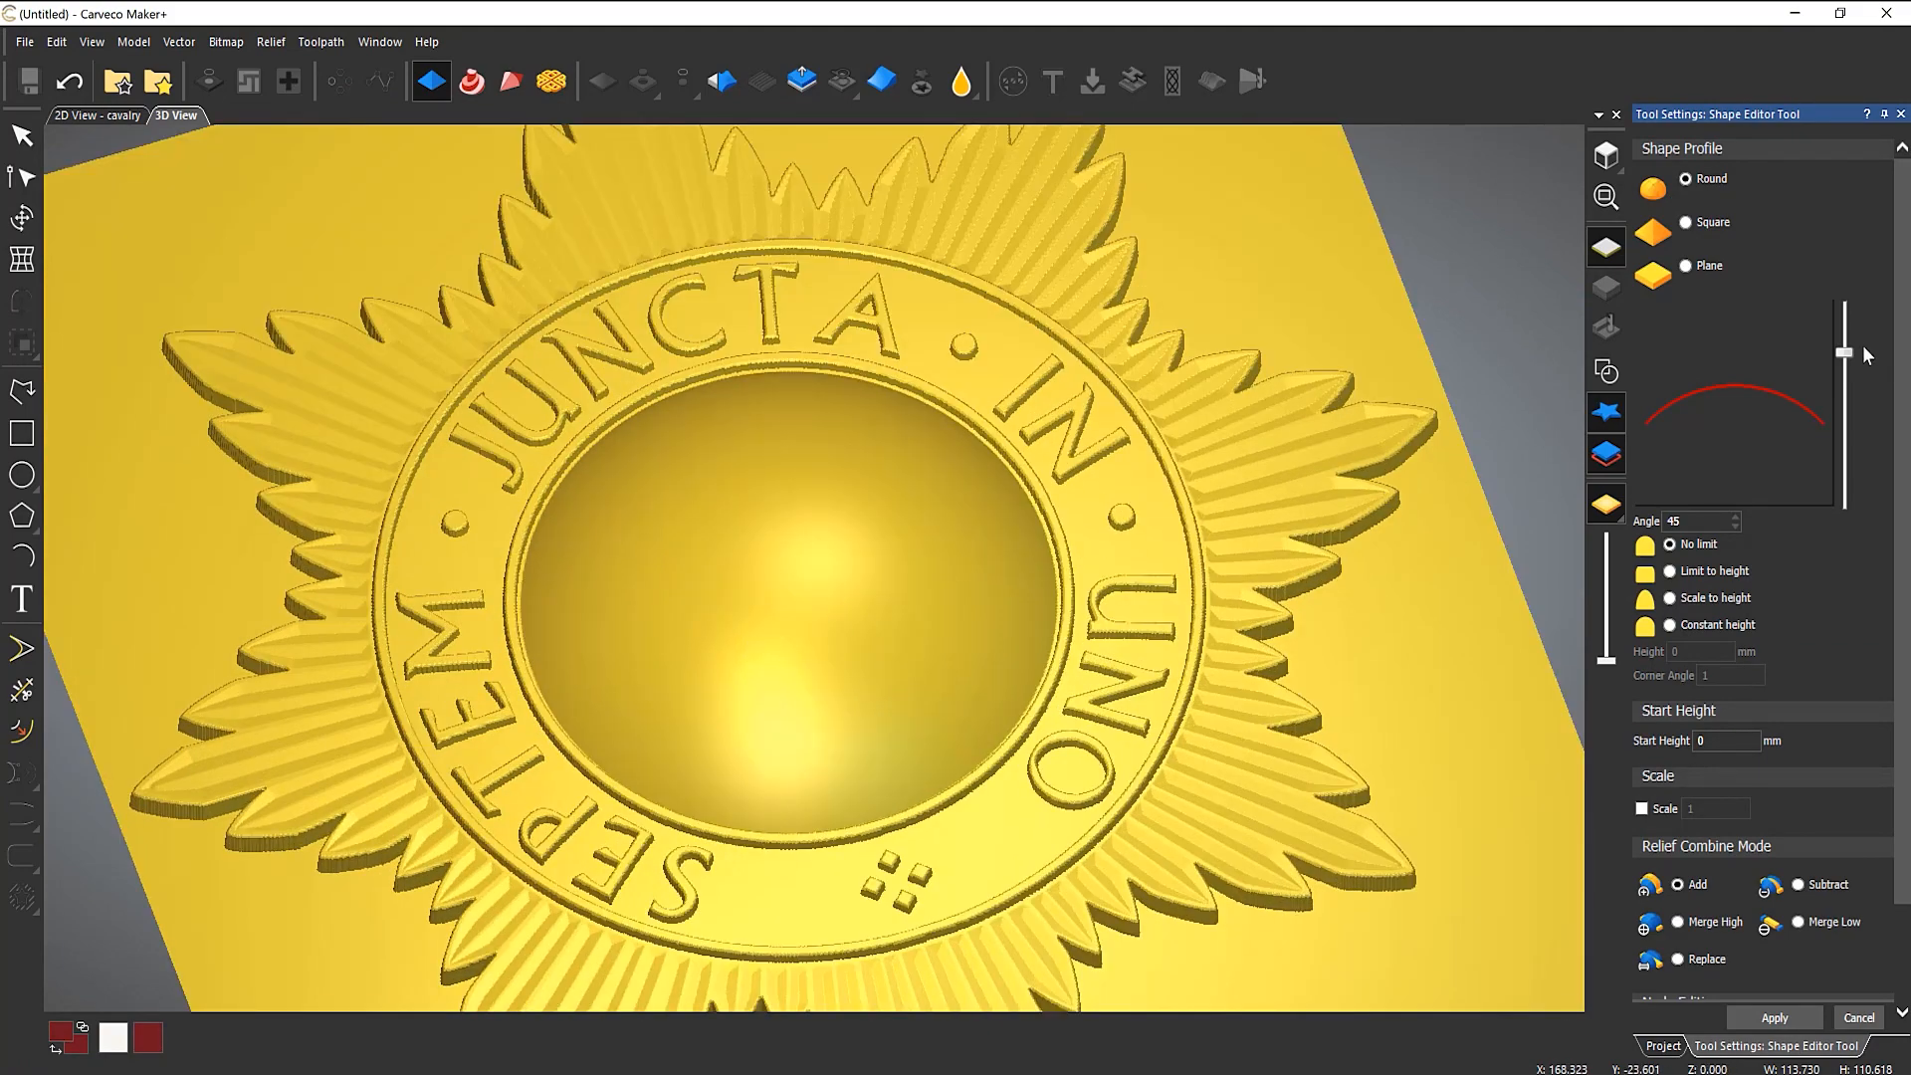
# Step: Make the central disc concave with a profile angle of -5 and add it to the relief
pyautogui.moveTo(1844, 355); pyautogui.dragTo(1844, 474)
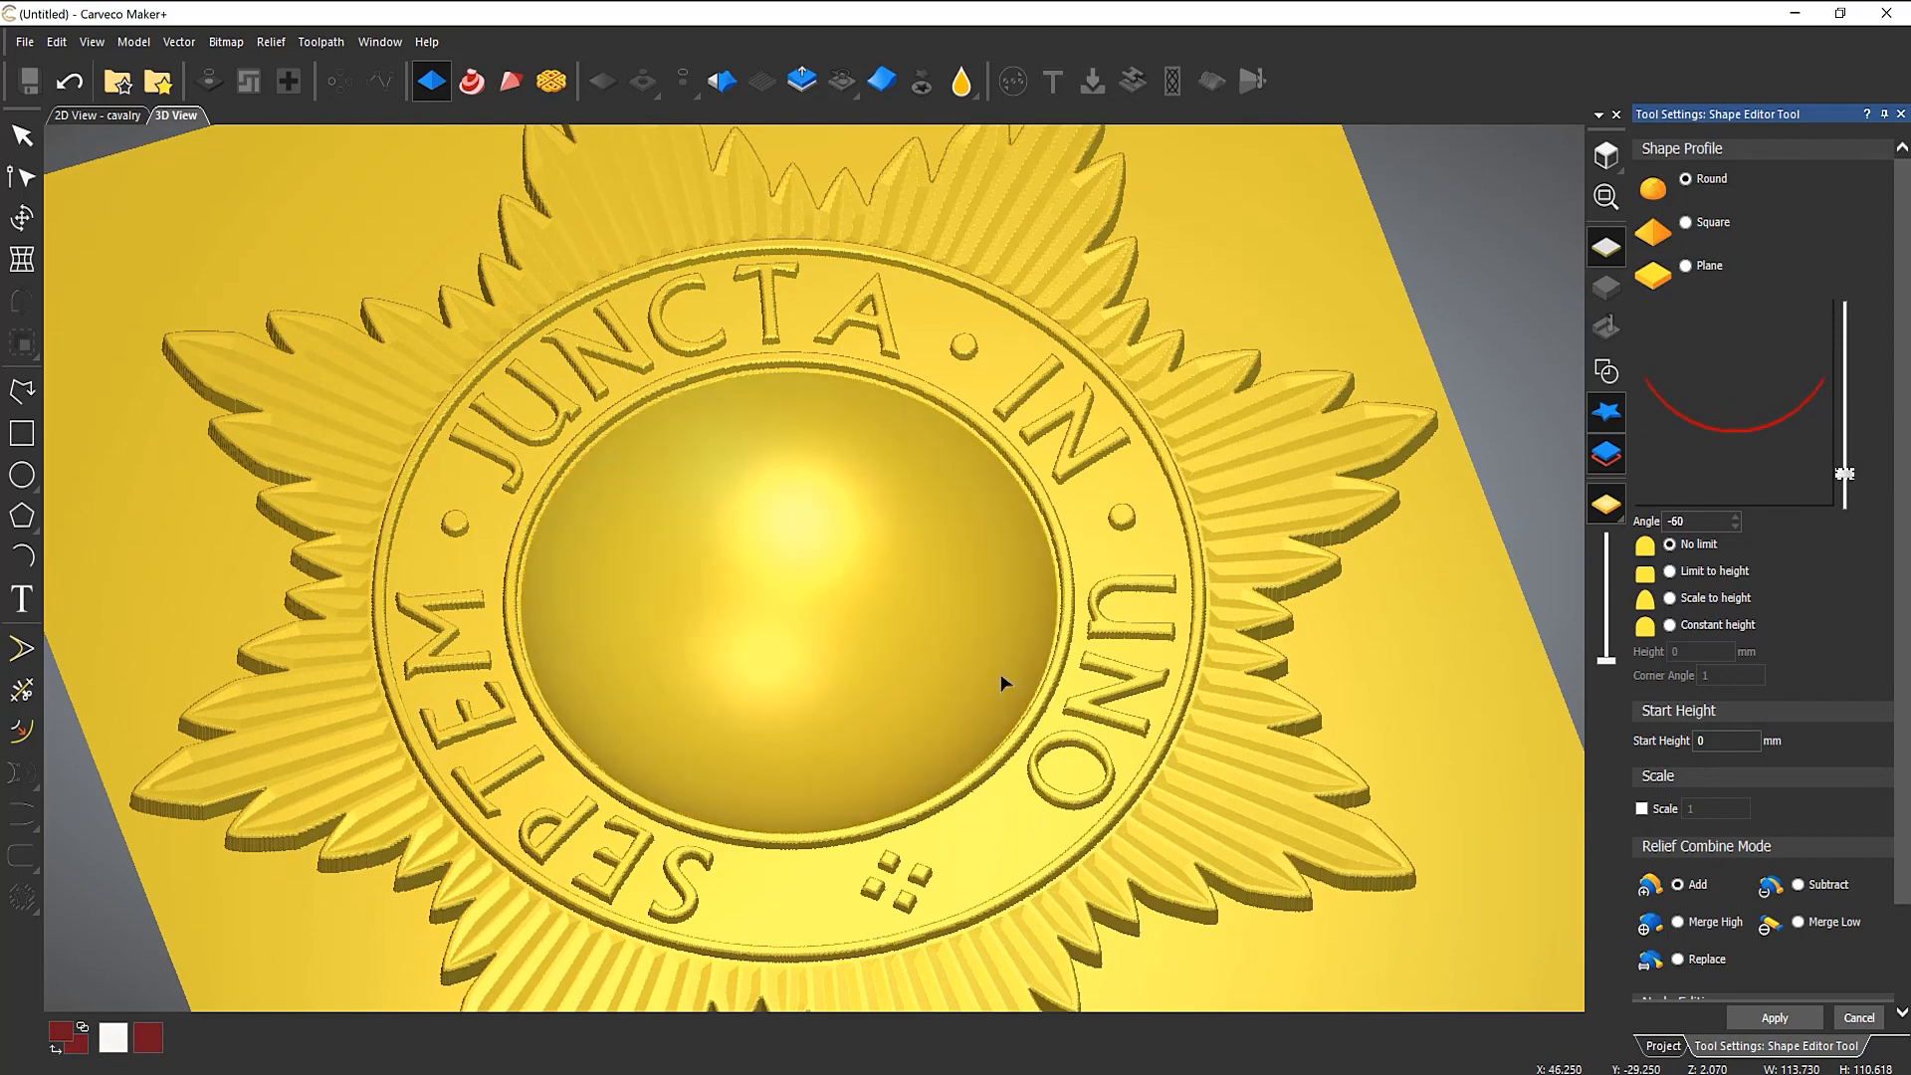
pyautogui.moveTo(1000, 673); pyautogui.dragTo(1061, 623)
pyautogui.moveTo(1844, 474); pyautogui.dragTo(1846, 409)
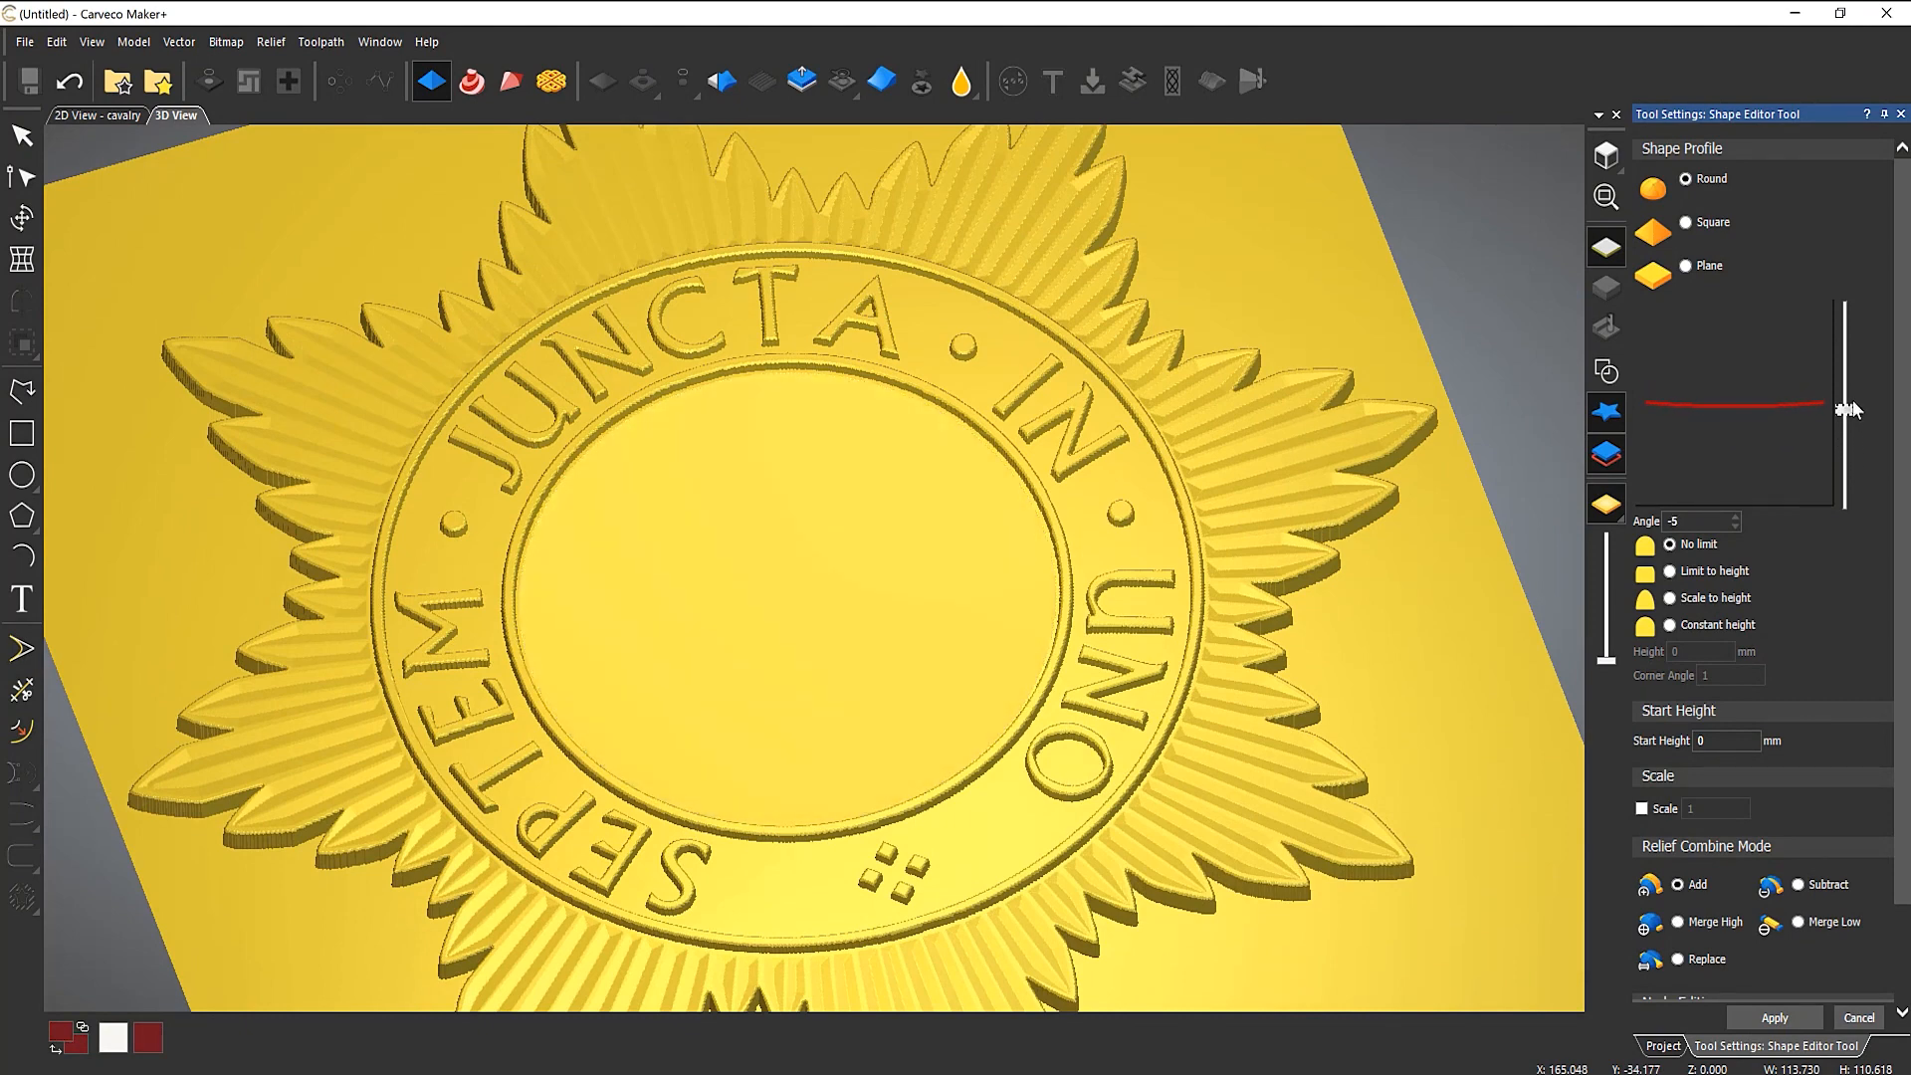
pyautogui.moveTo(830, 701)
pyautogui.mouseDown()
pyautogui.moveTo(1009, 412)
pyautogui.moveTo(1009, 380)
pyautogui.moveTo(930, 503)
pyautogui.moveTo(856, 719)
pyautogui.mouseUp()
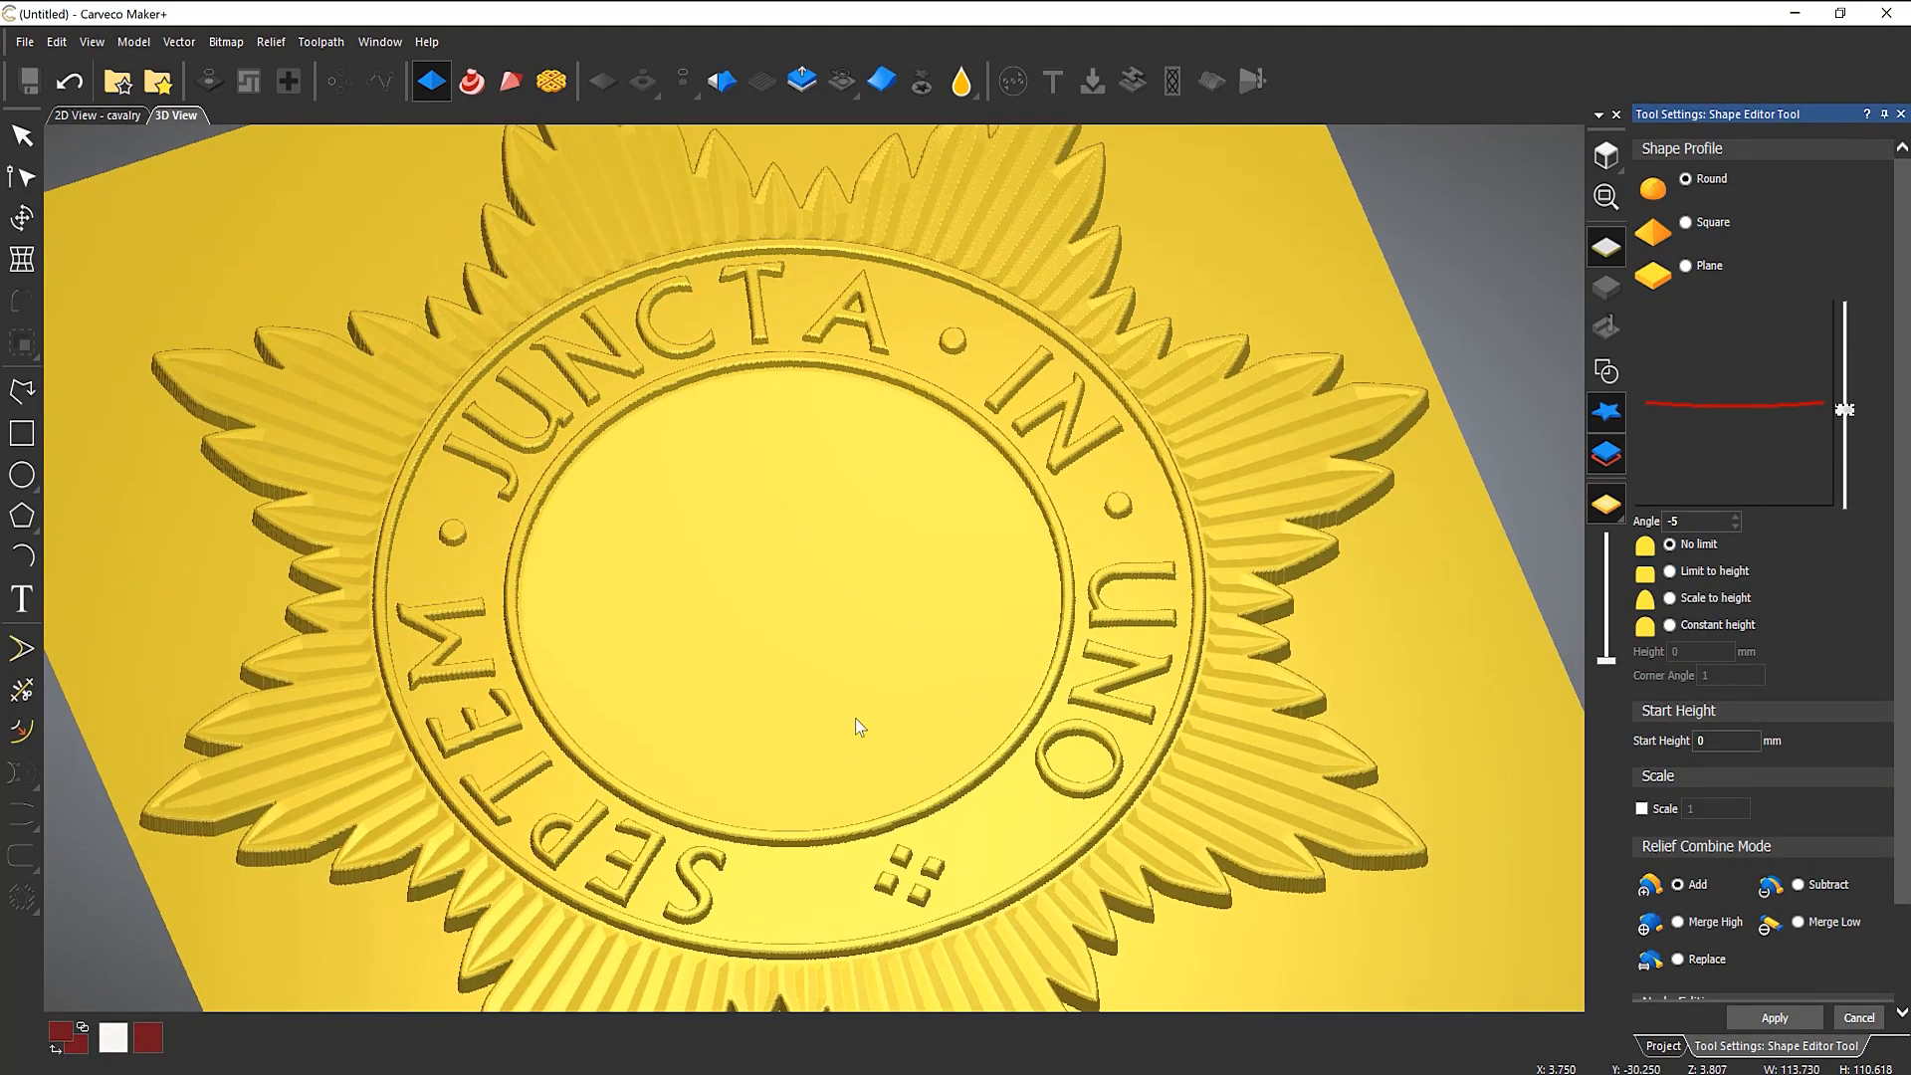
pyautogui.click(1775, 1017)
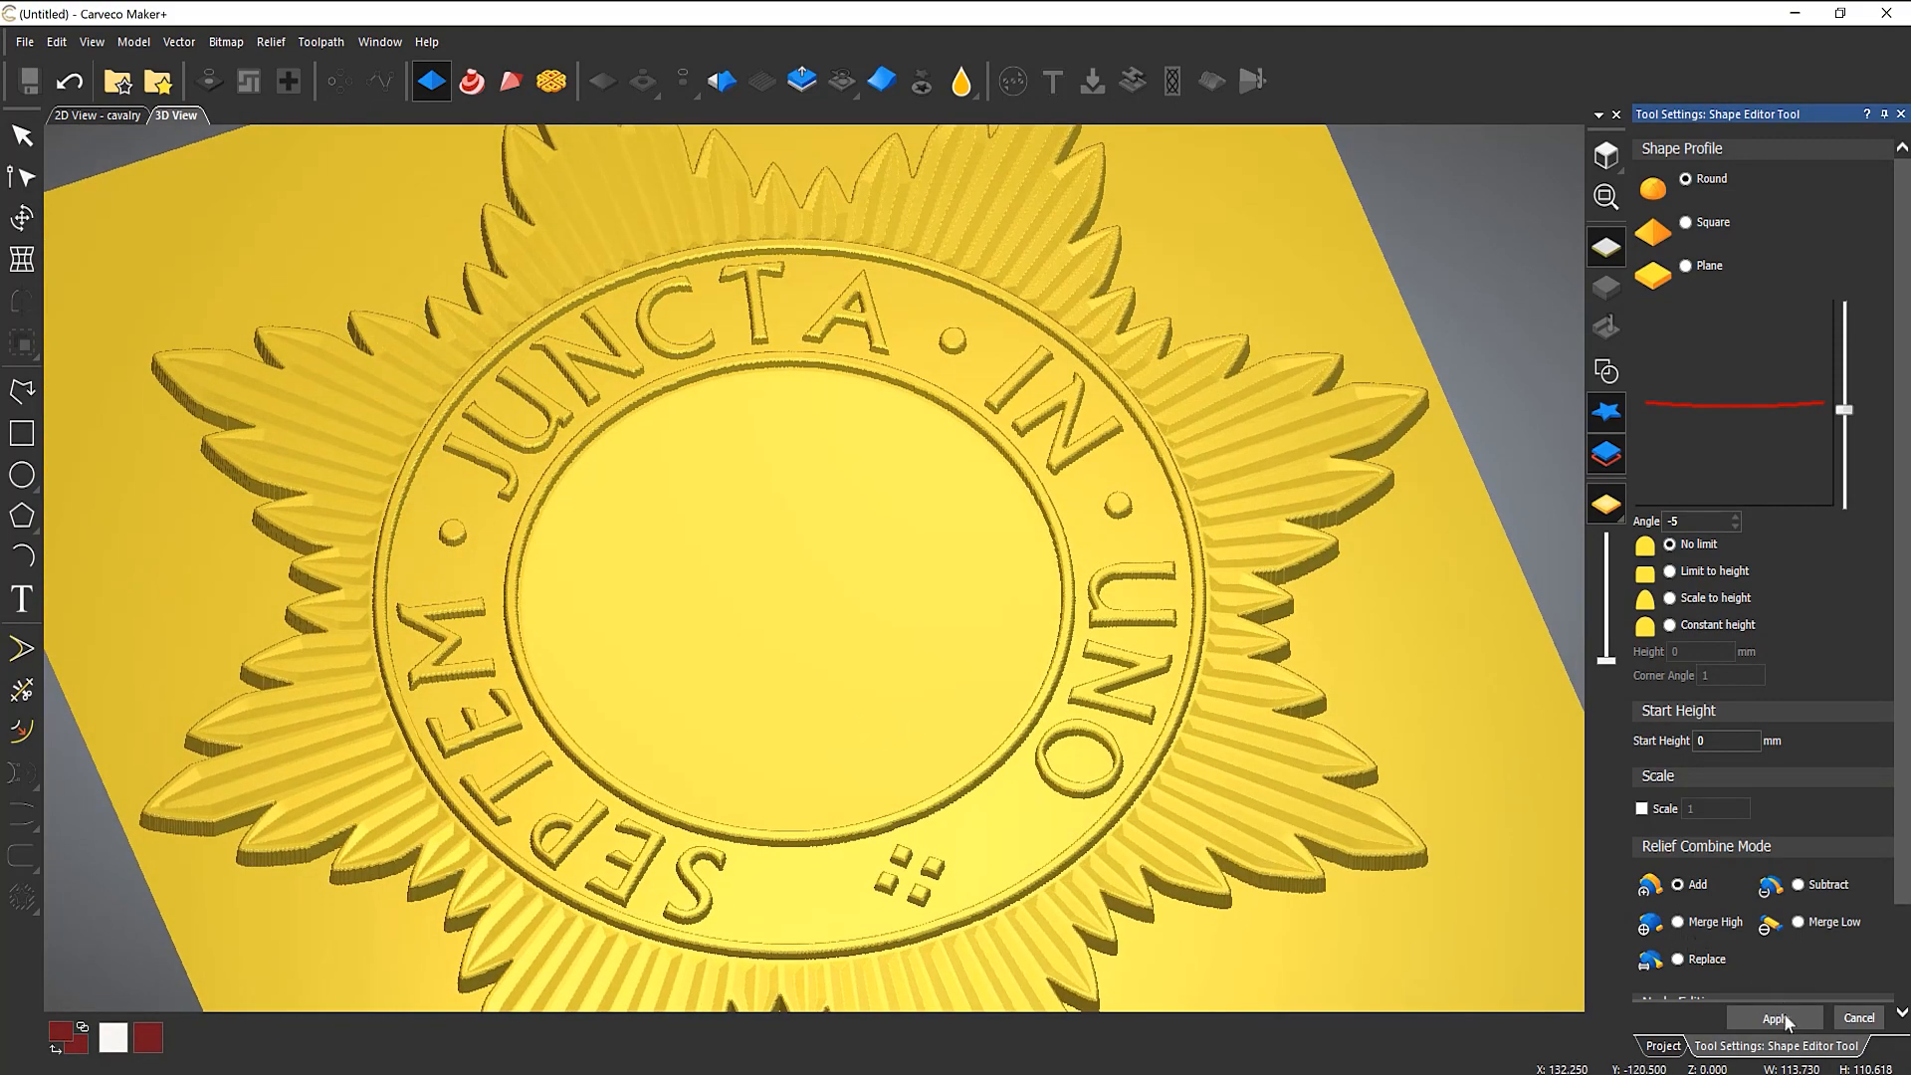
pyautogui.click(1842, 1018)
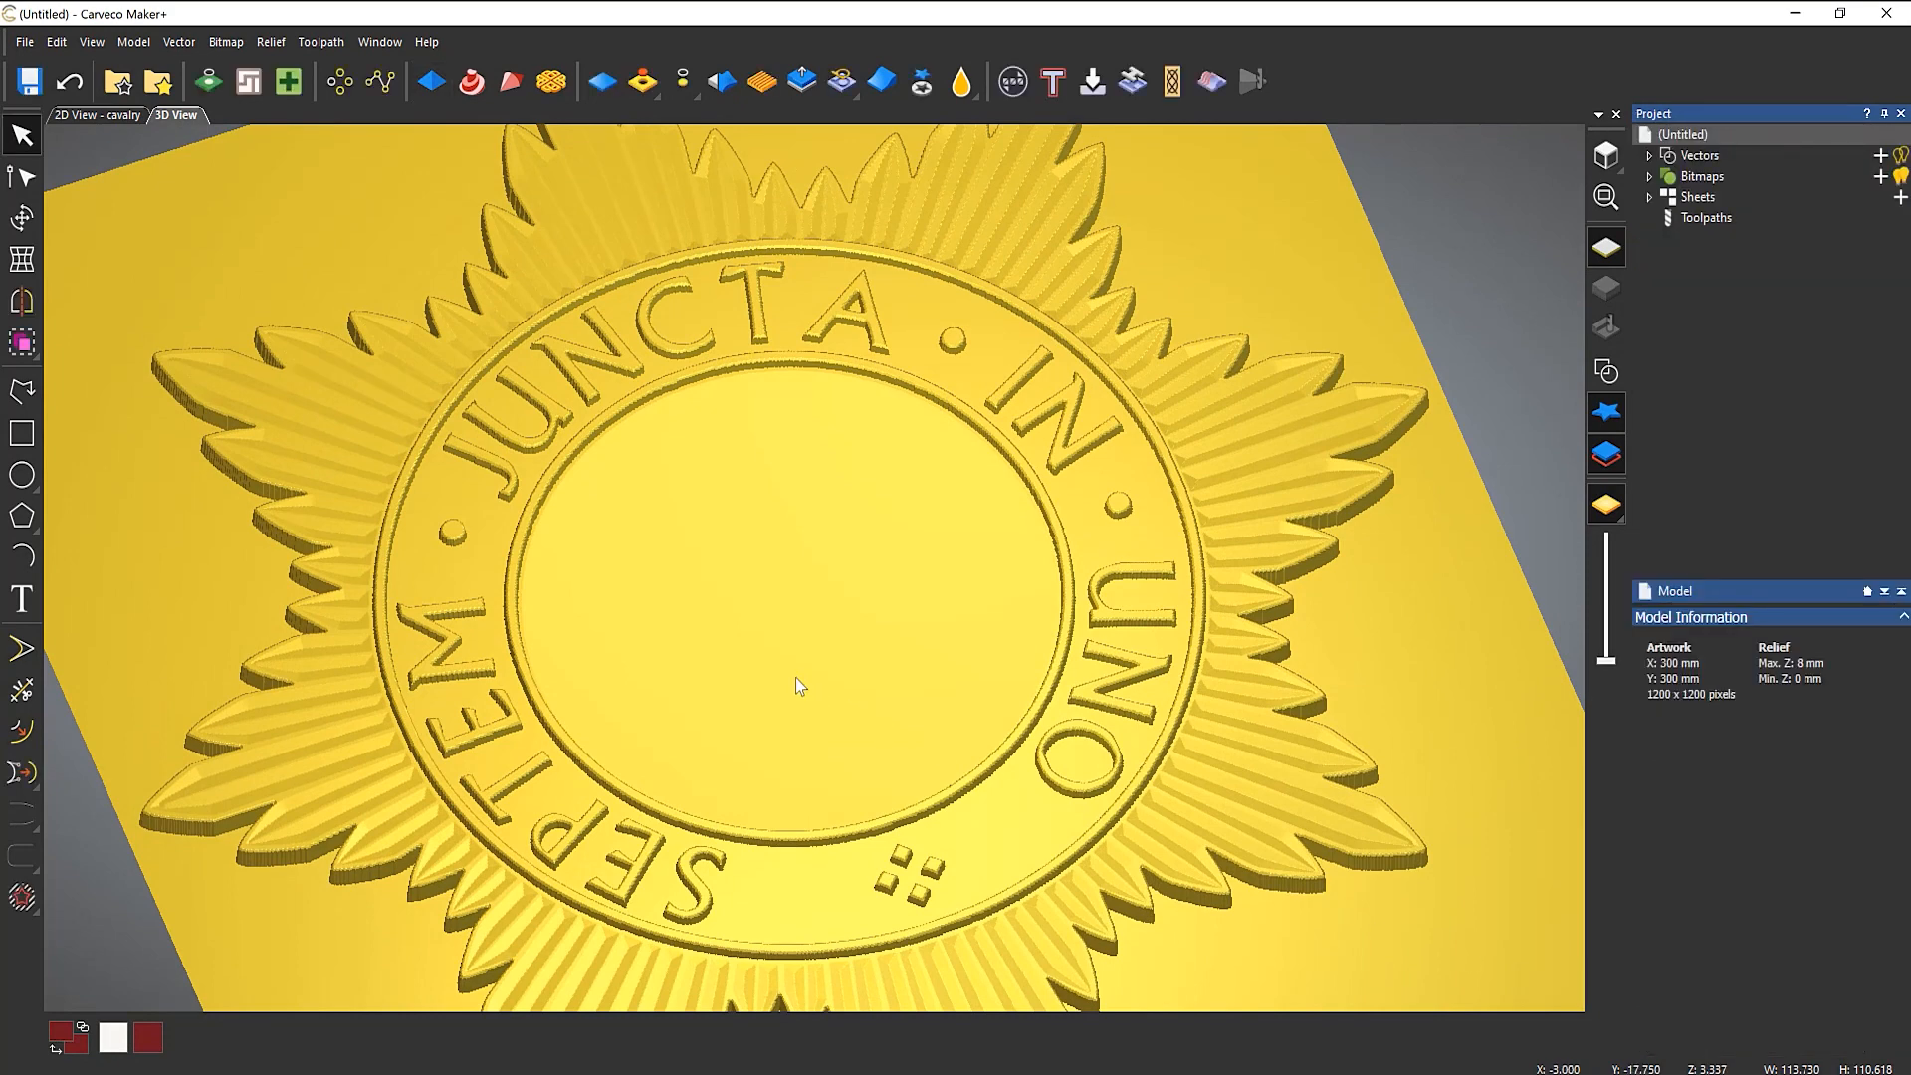
# Step: Return to the 2D view and examine the crown artwork inside the ring
pyautogui.scroll(-3, 746, 667)
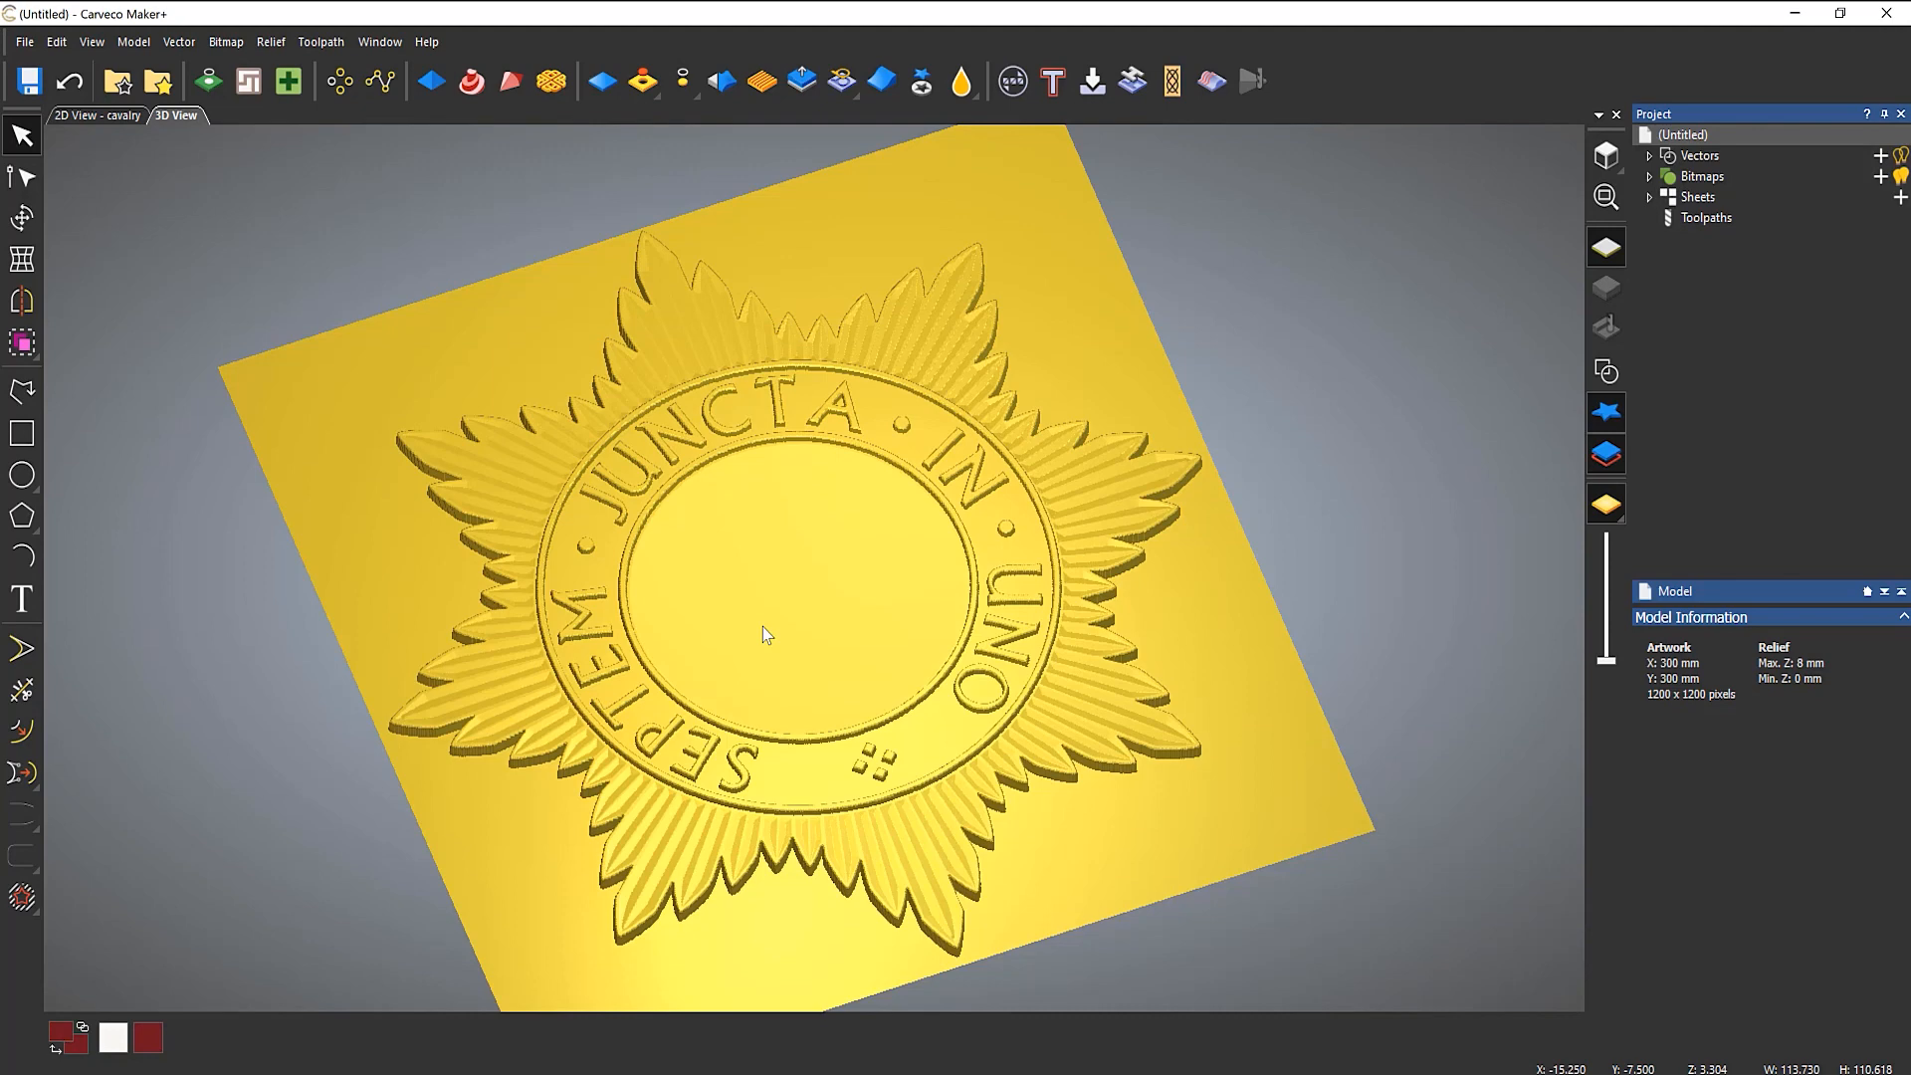
pyautogui.click(92, 116)
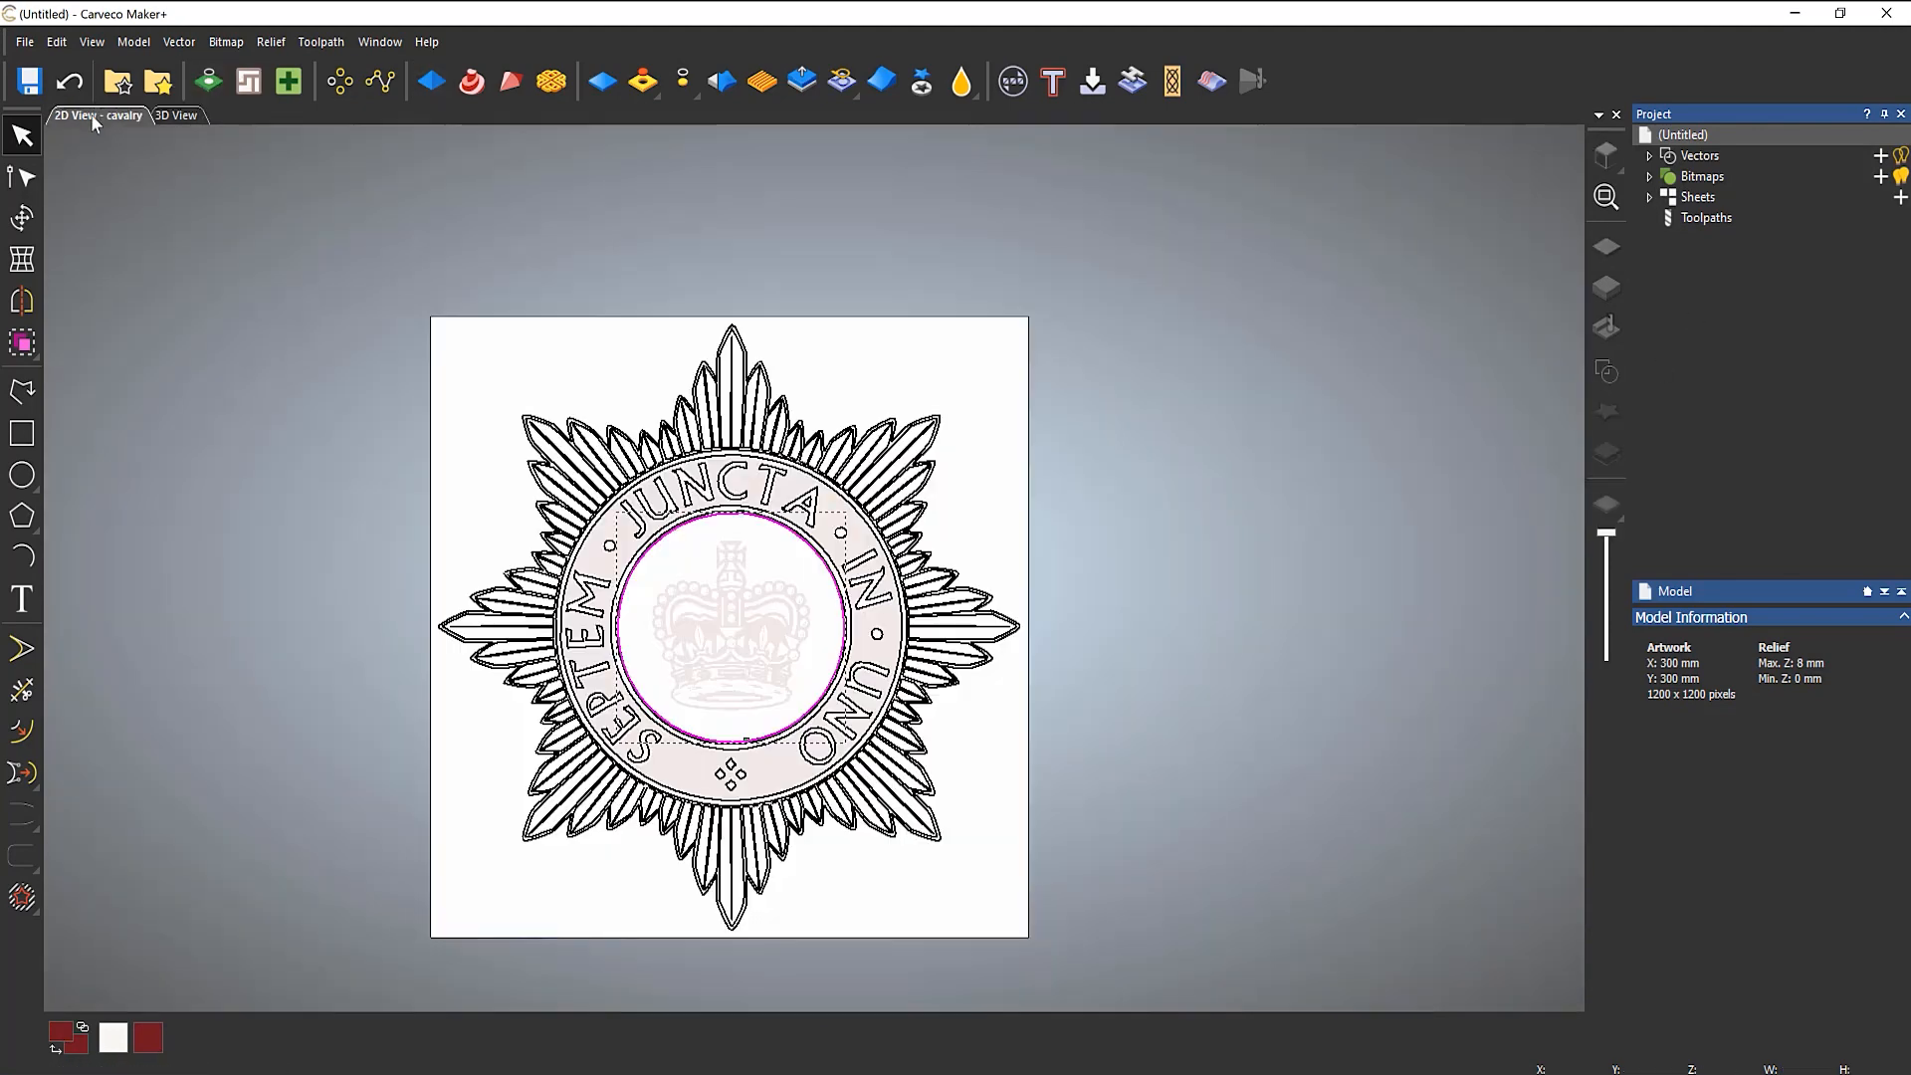
pyautogui.scroll(2, 633, 684)
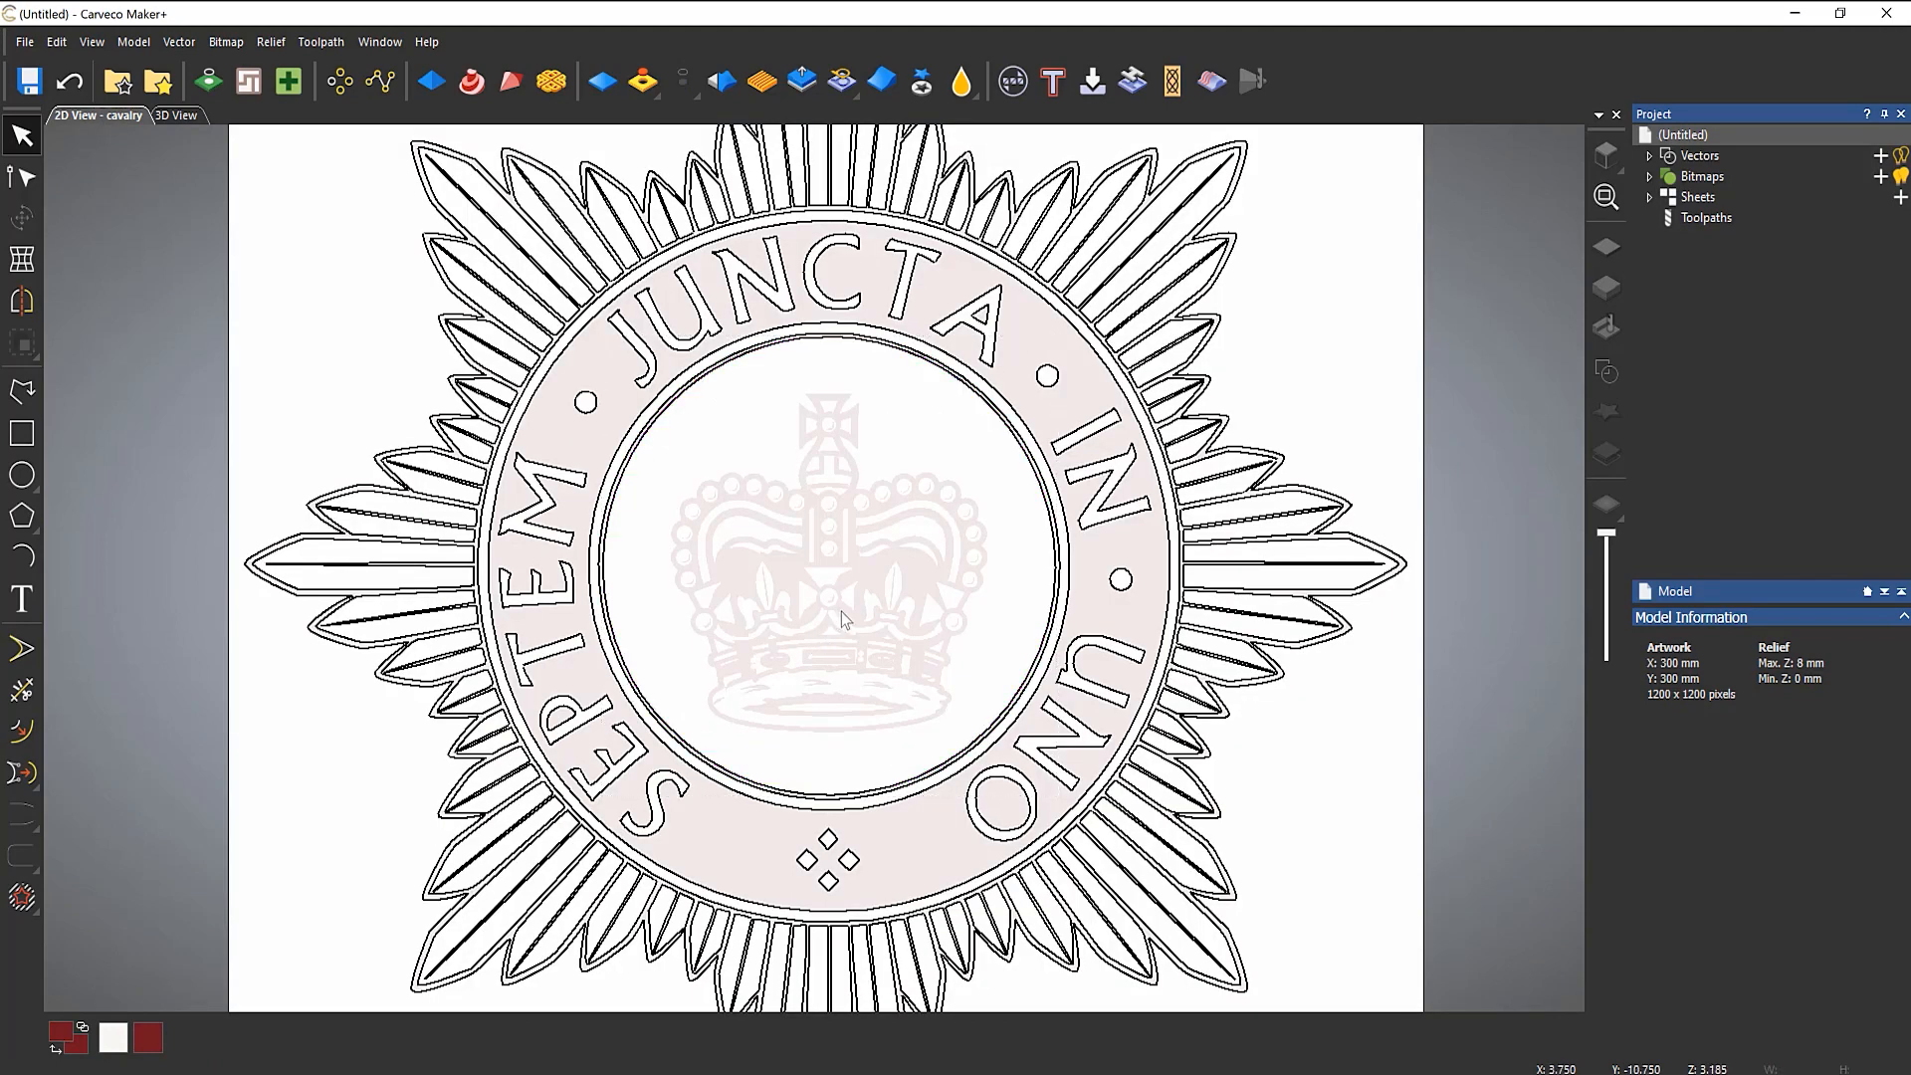
pyautogui.scroll(2, 840, 617)
pyautogui.scroll(-2, 832, 632)
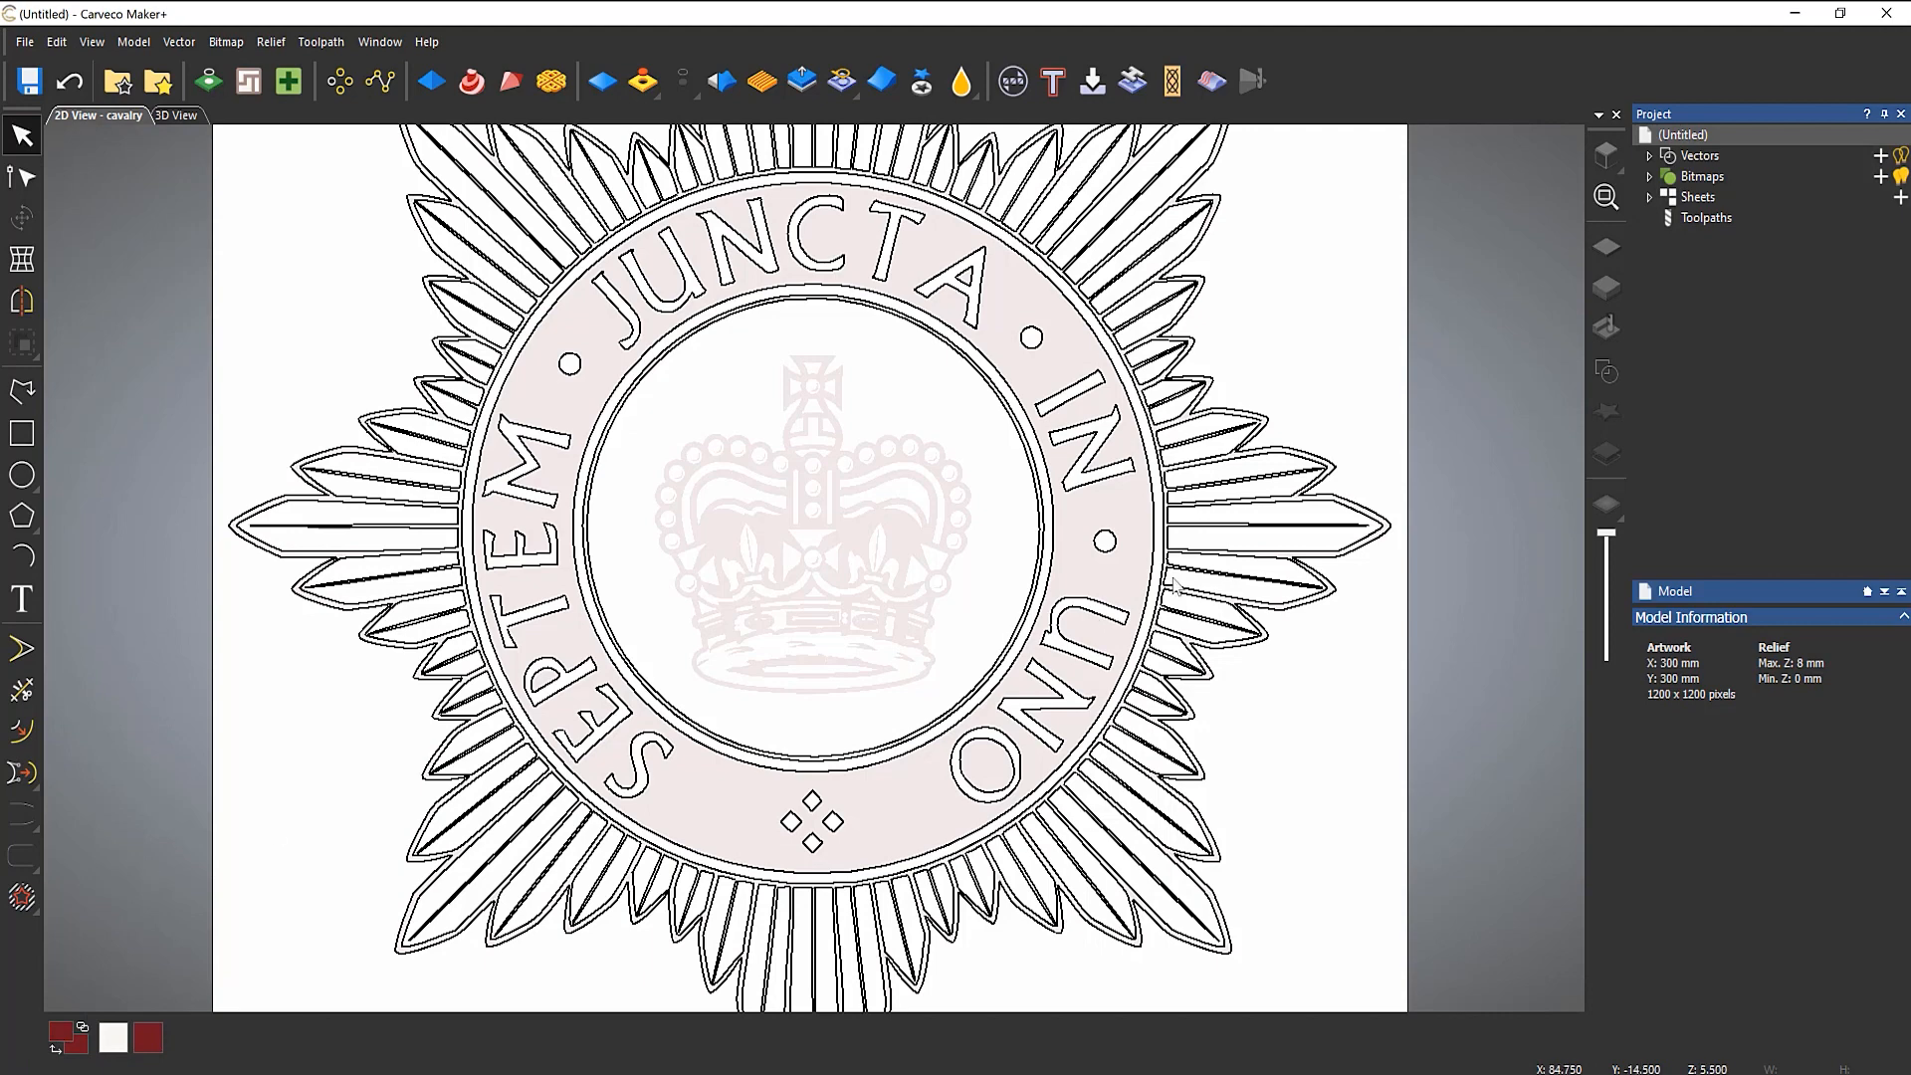
# Step: Import the original cavalry image from the Badge Modelling folder as a new bitmap layer
pyautogui.click(1649, 177)
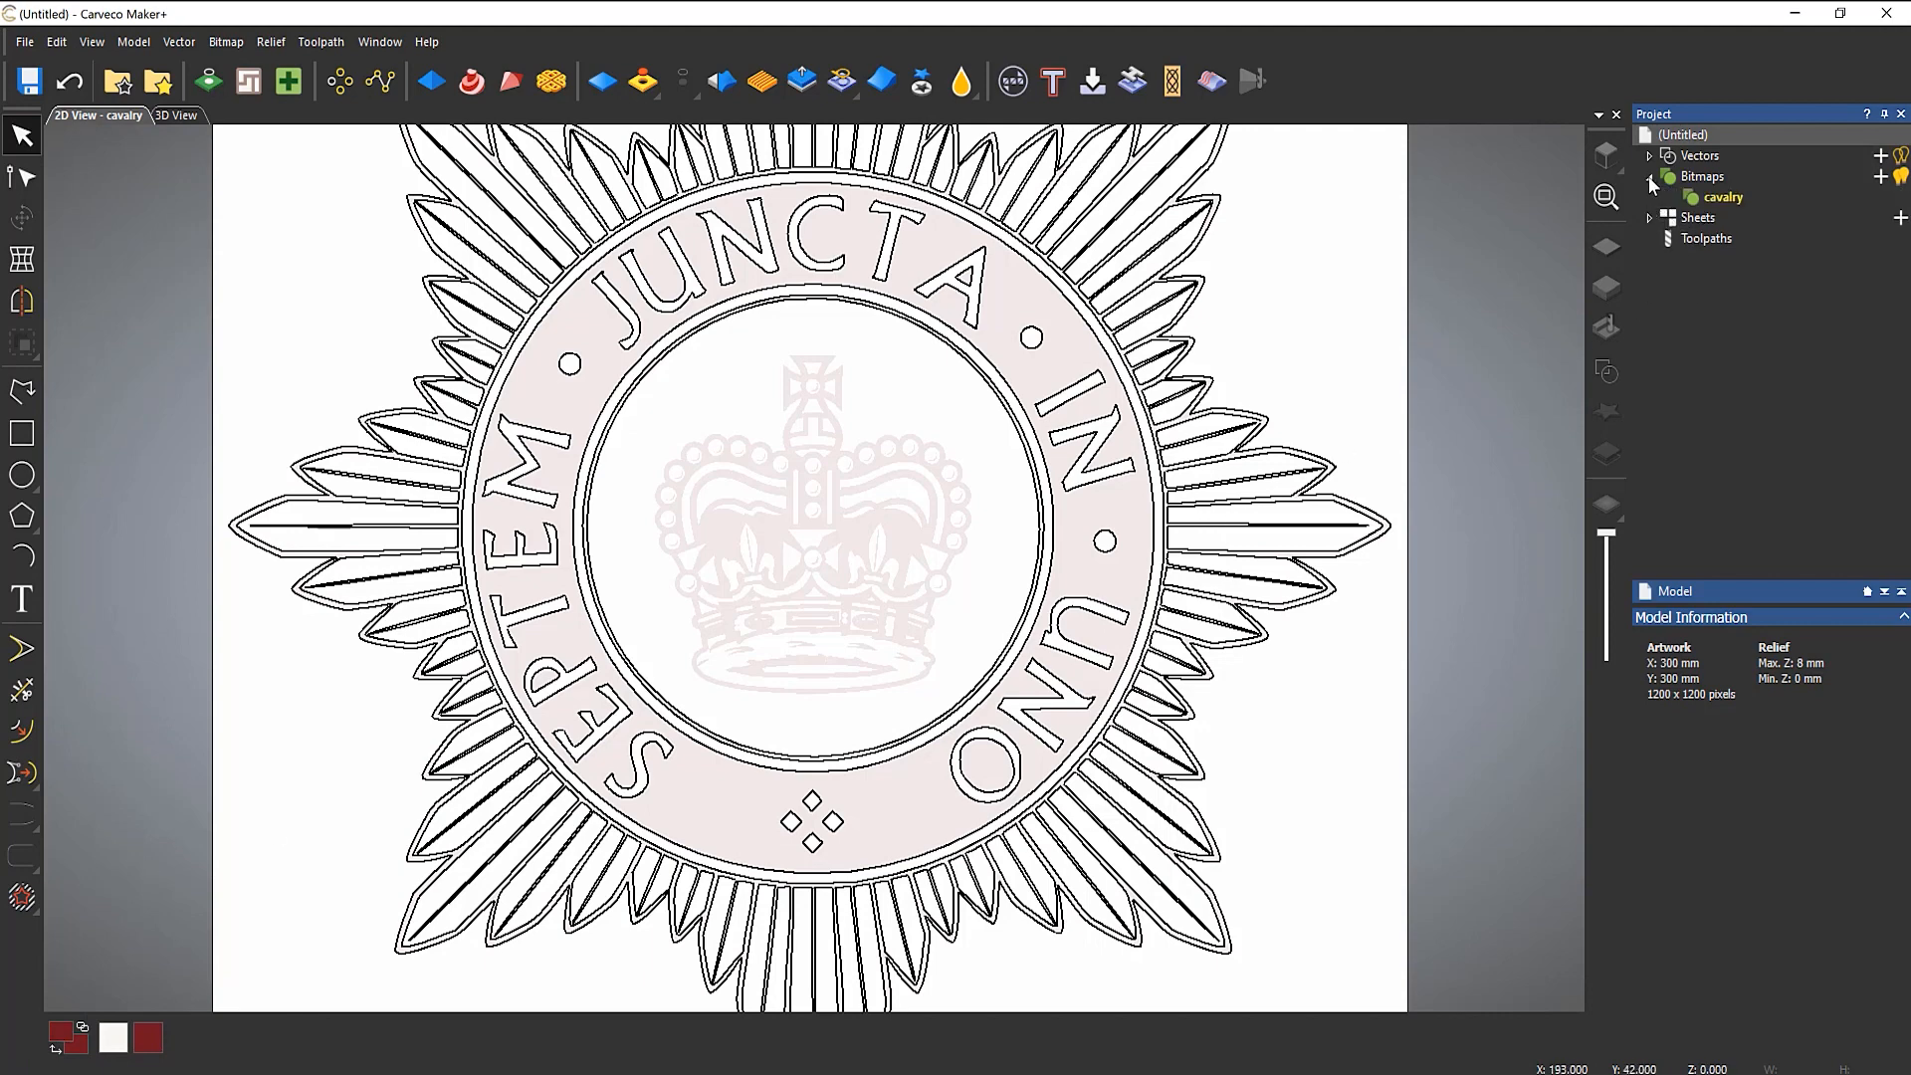
pyautogui.rightClick(1714, 183)
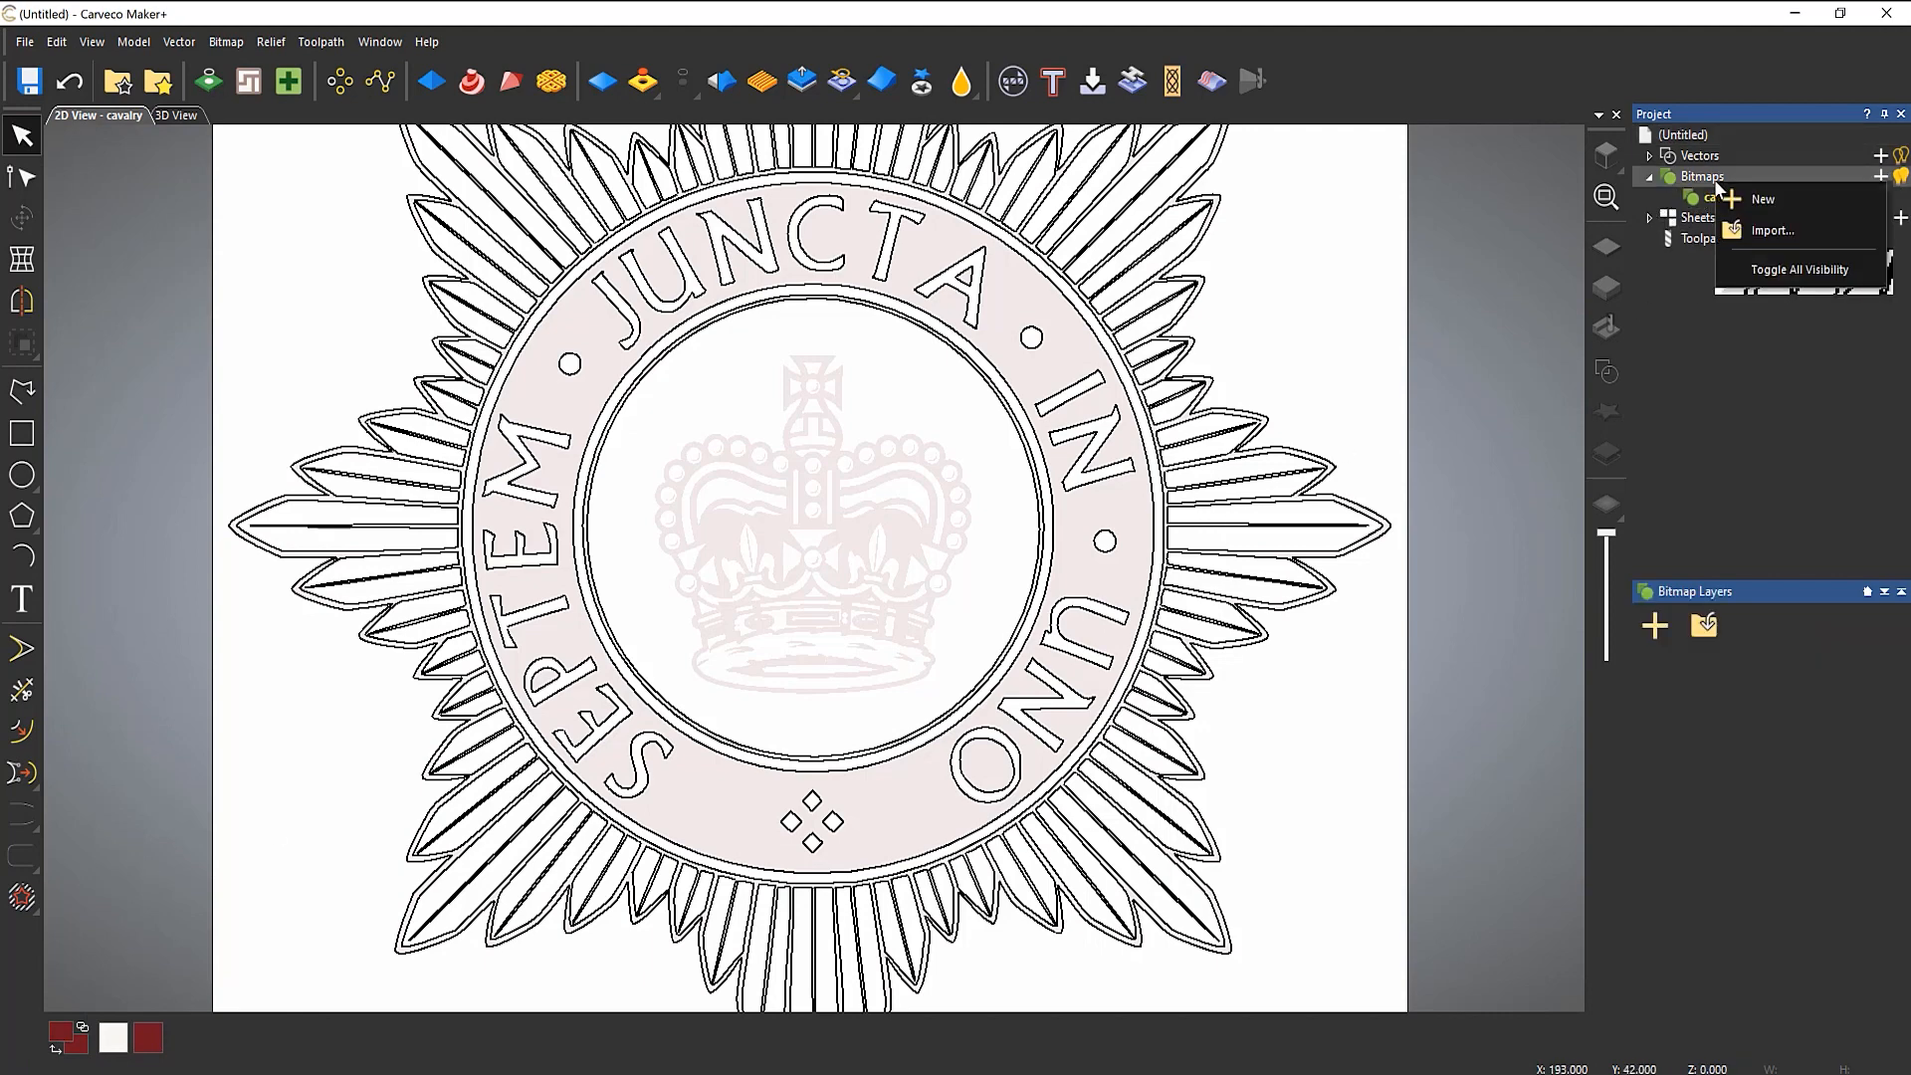
pyautogui.click(1788, 227)
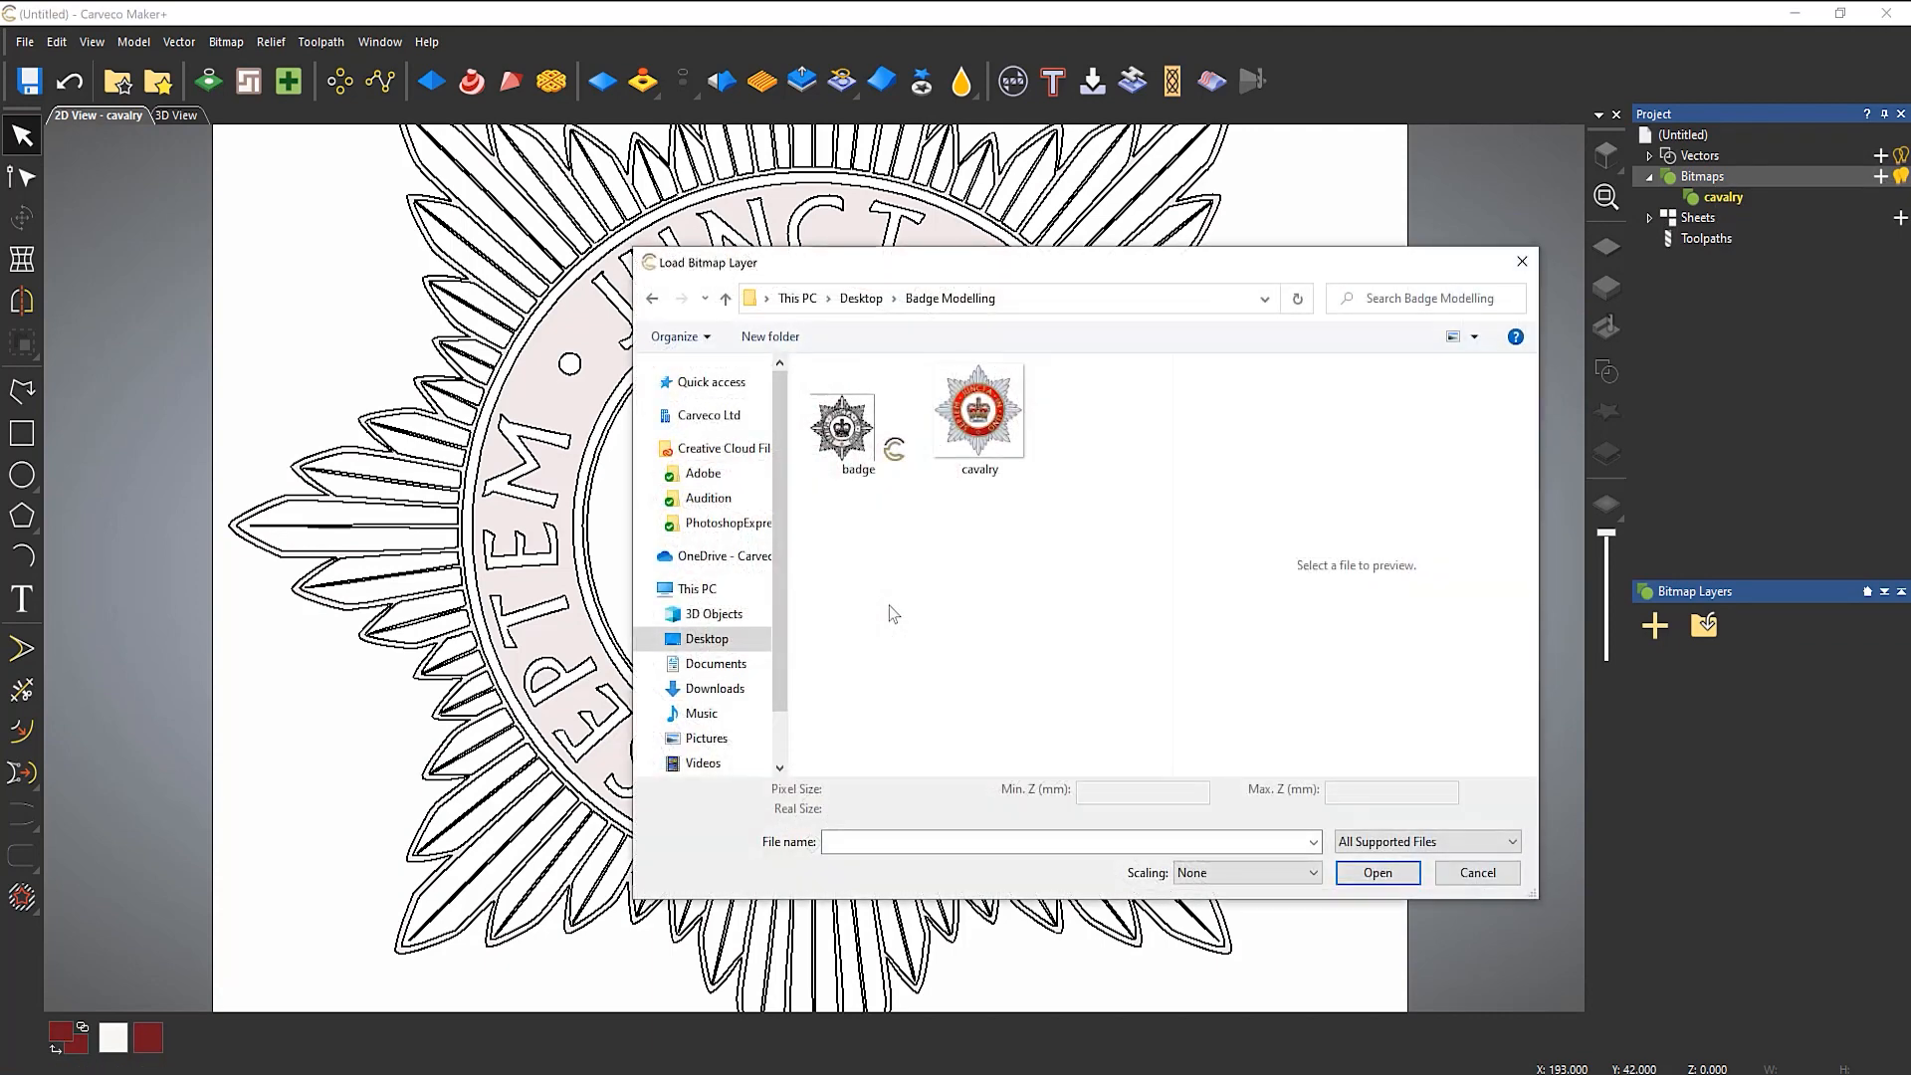
pyautogui.click(983, 437)
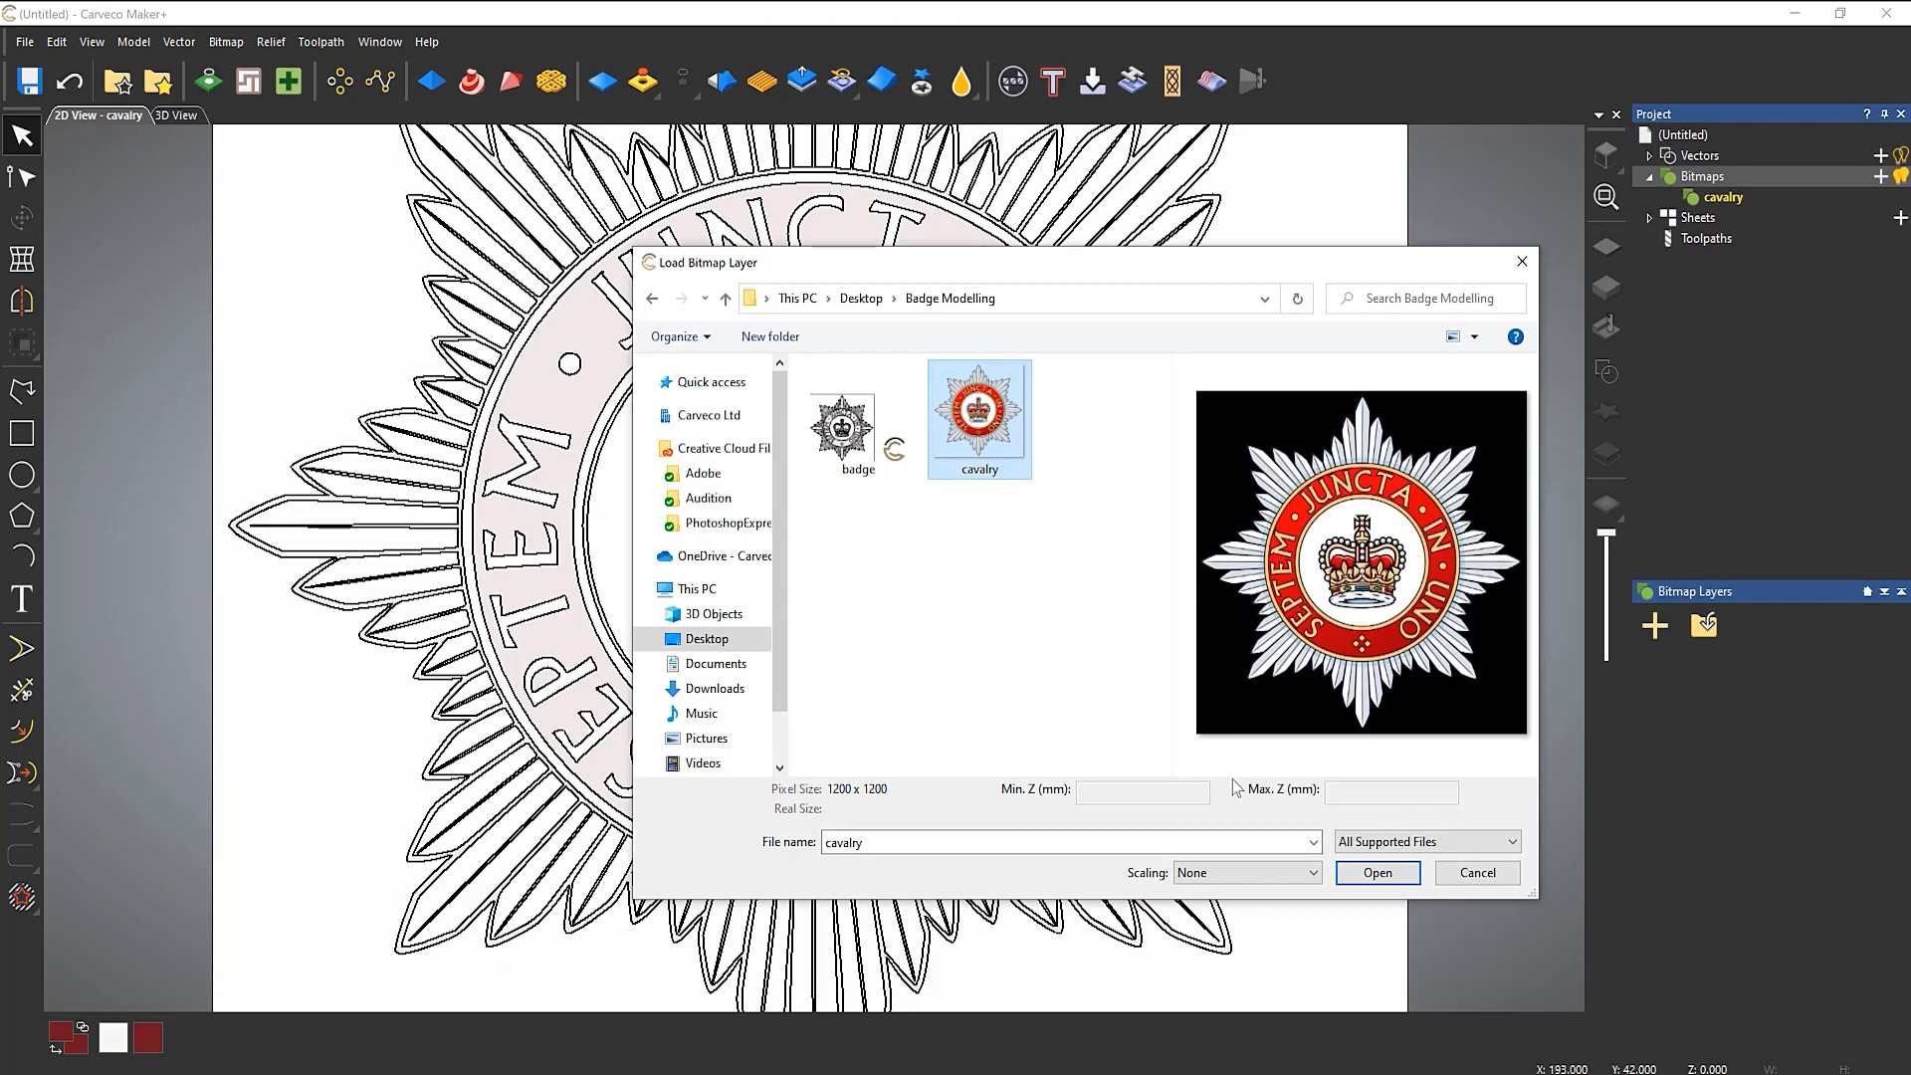
pyautogui.click(1383, 875)
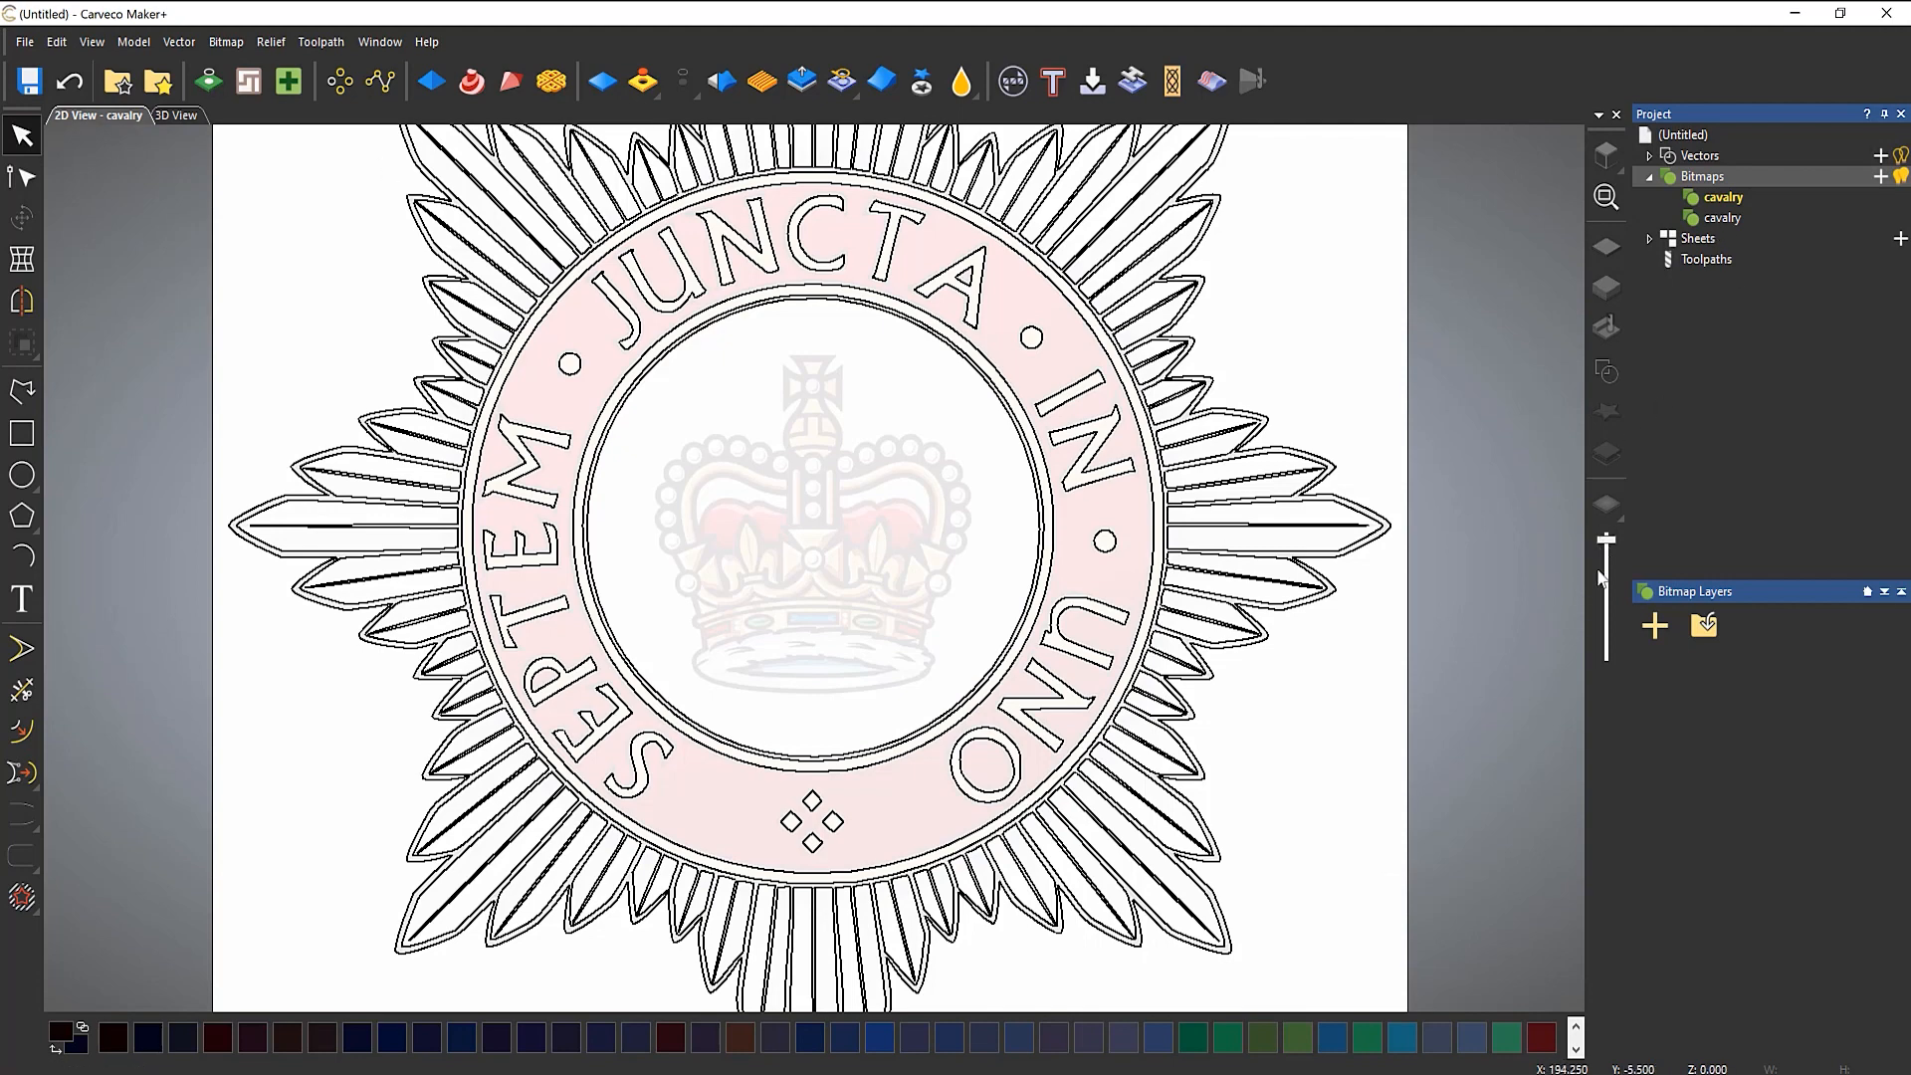
# Step: Raise the bitmap contrast to full, compare the two cavalry bitmap layers, and keep the full-colour one active
pyautogui.moveTo(1601, 577); pyautogui.dragTo(1608, 676)
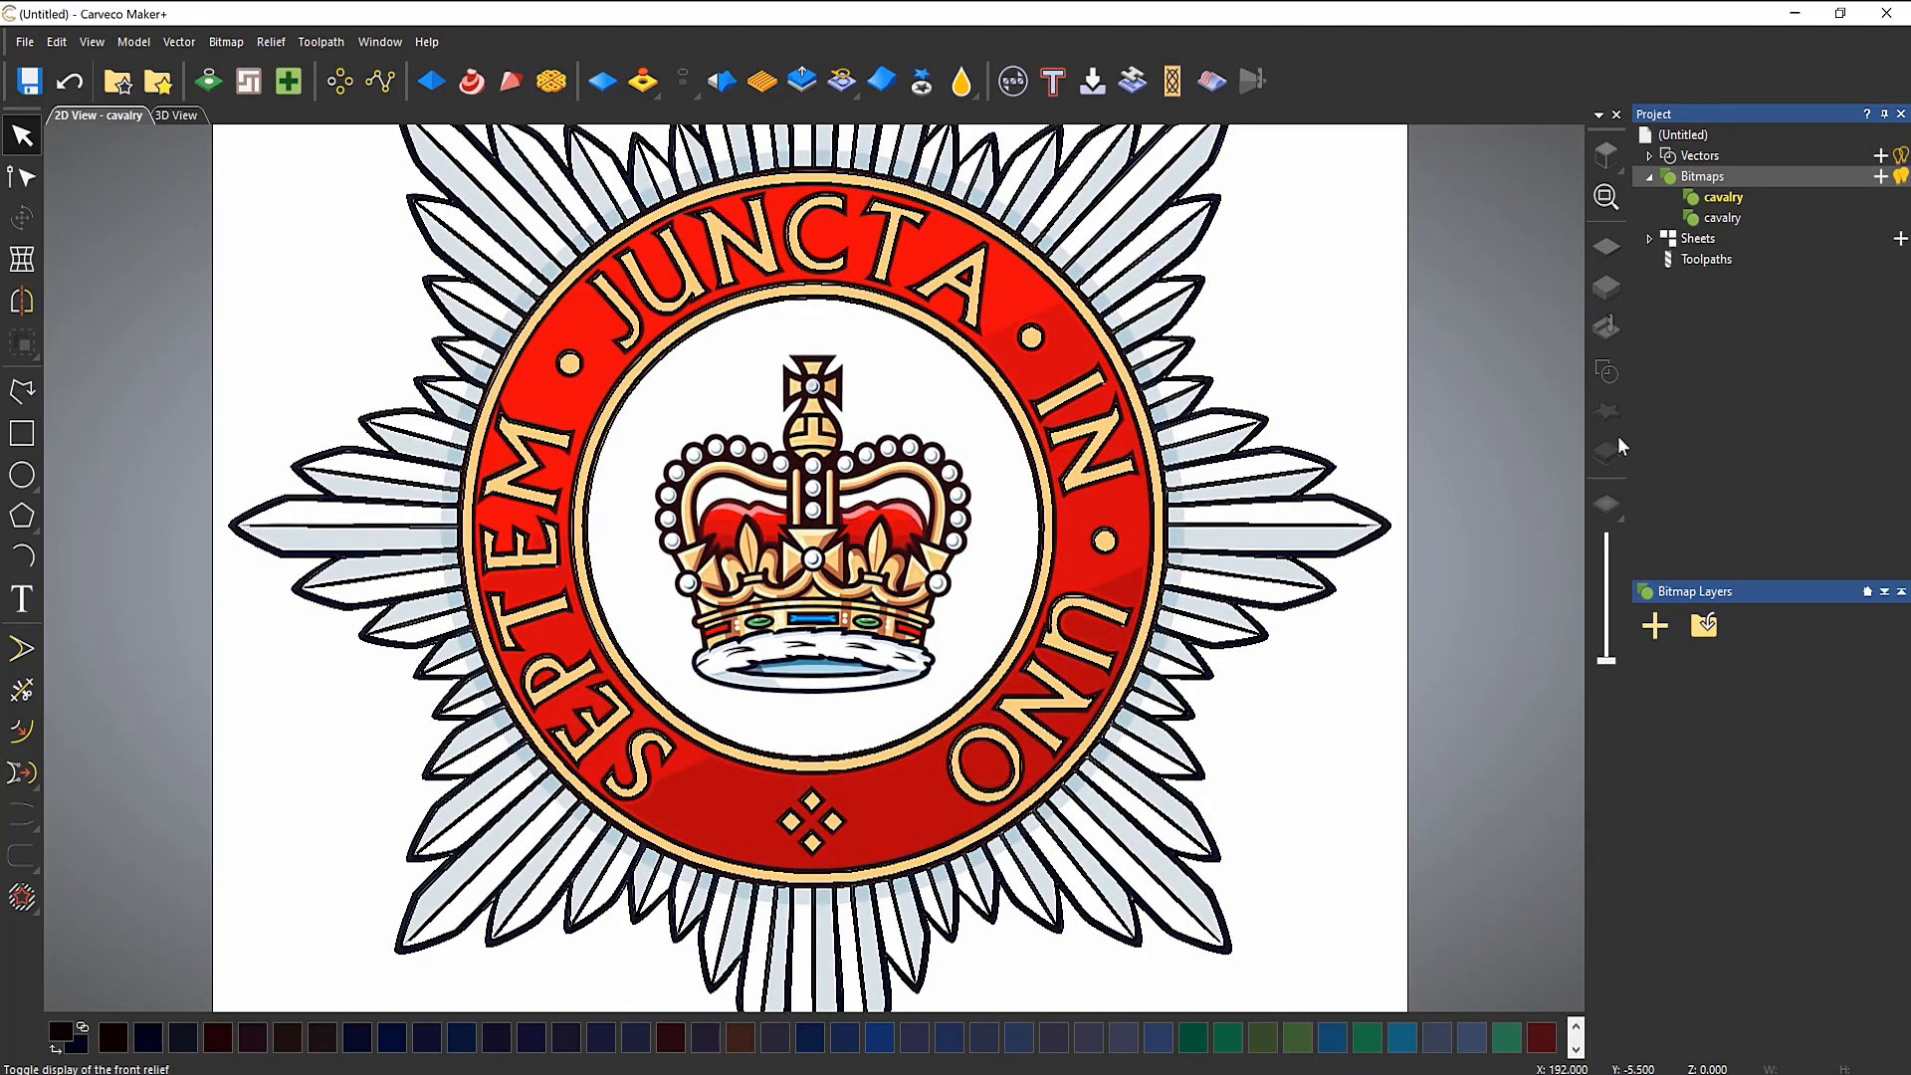
pyautogui.click(1721, 218)
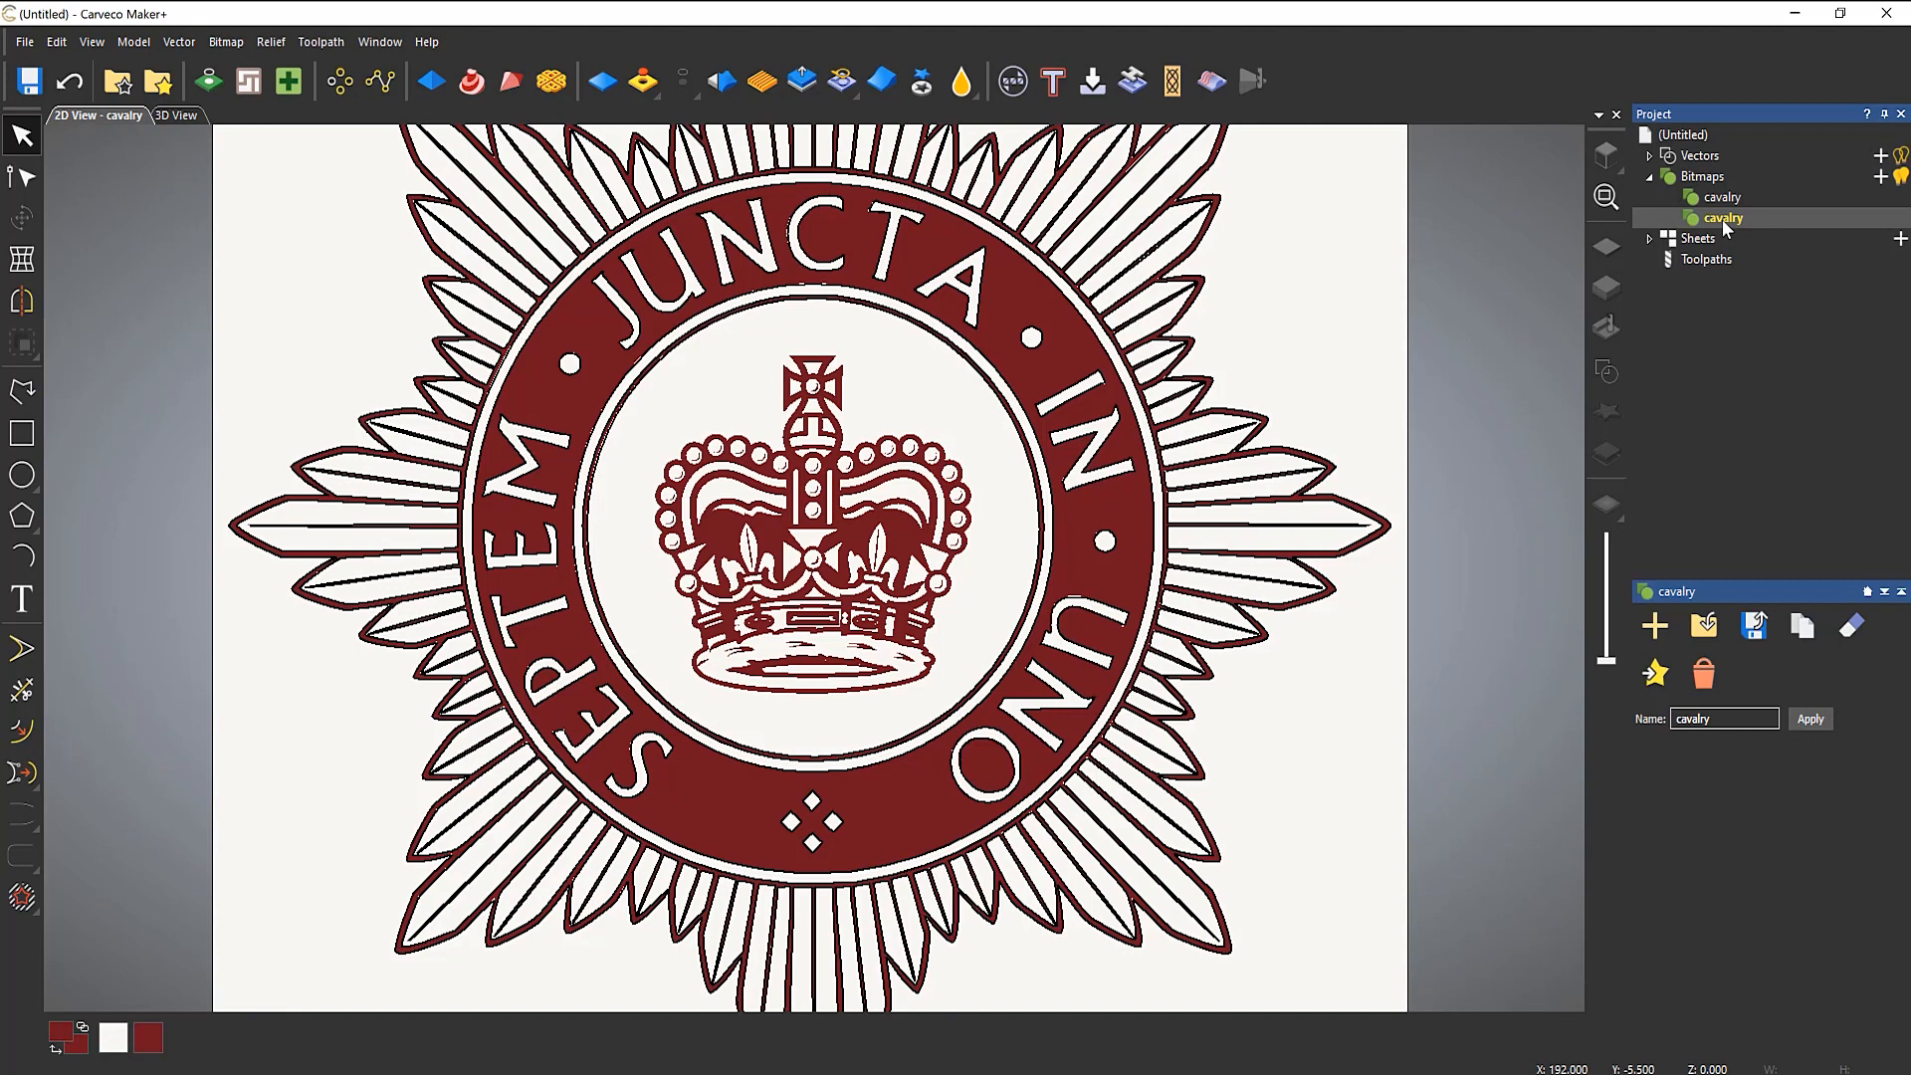
pyautogui.click(1720, 198)
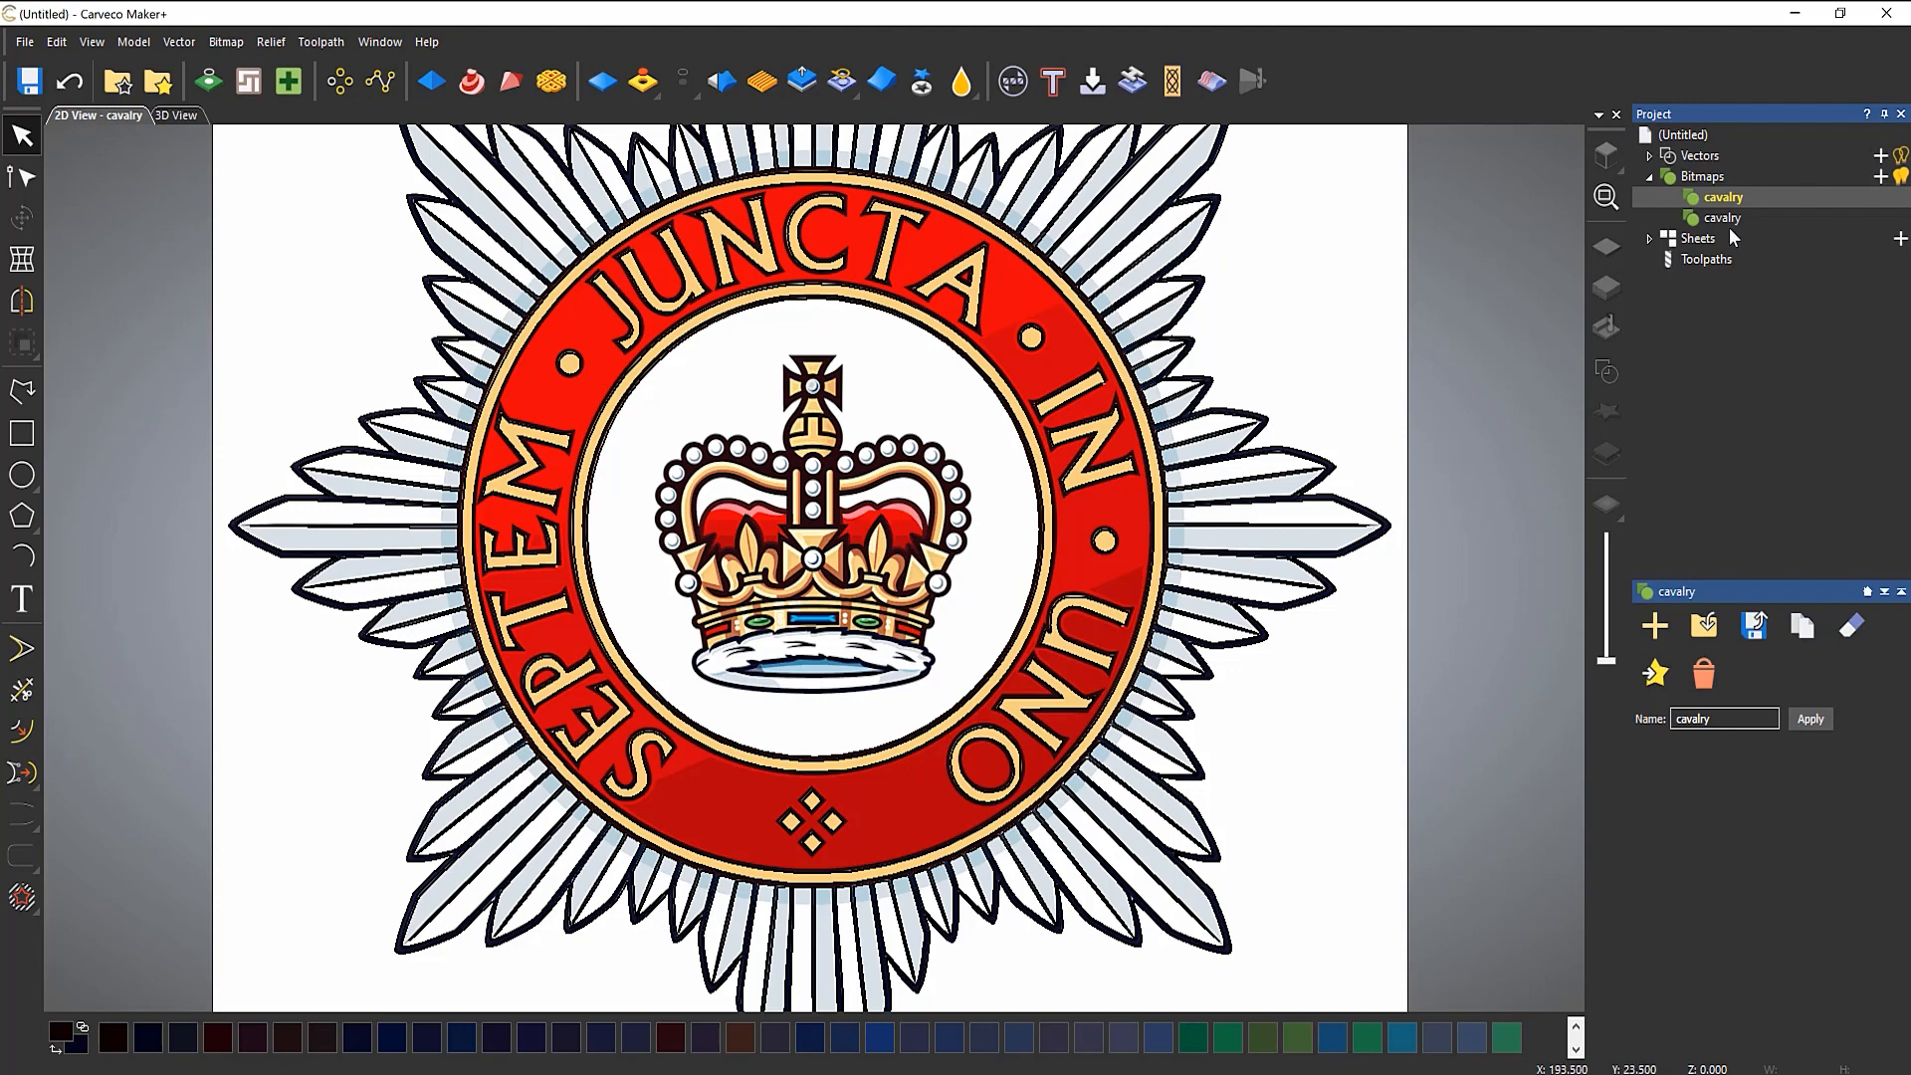
# Step: Fade the full-colour bitmap and start a polyline at the upper outer corner of the crown's left half-cross
pyautogui.scroll(3, 773, 570)
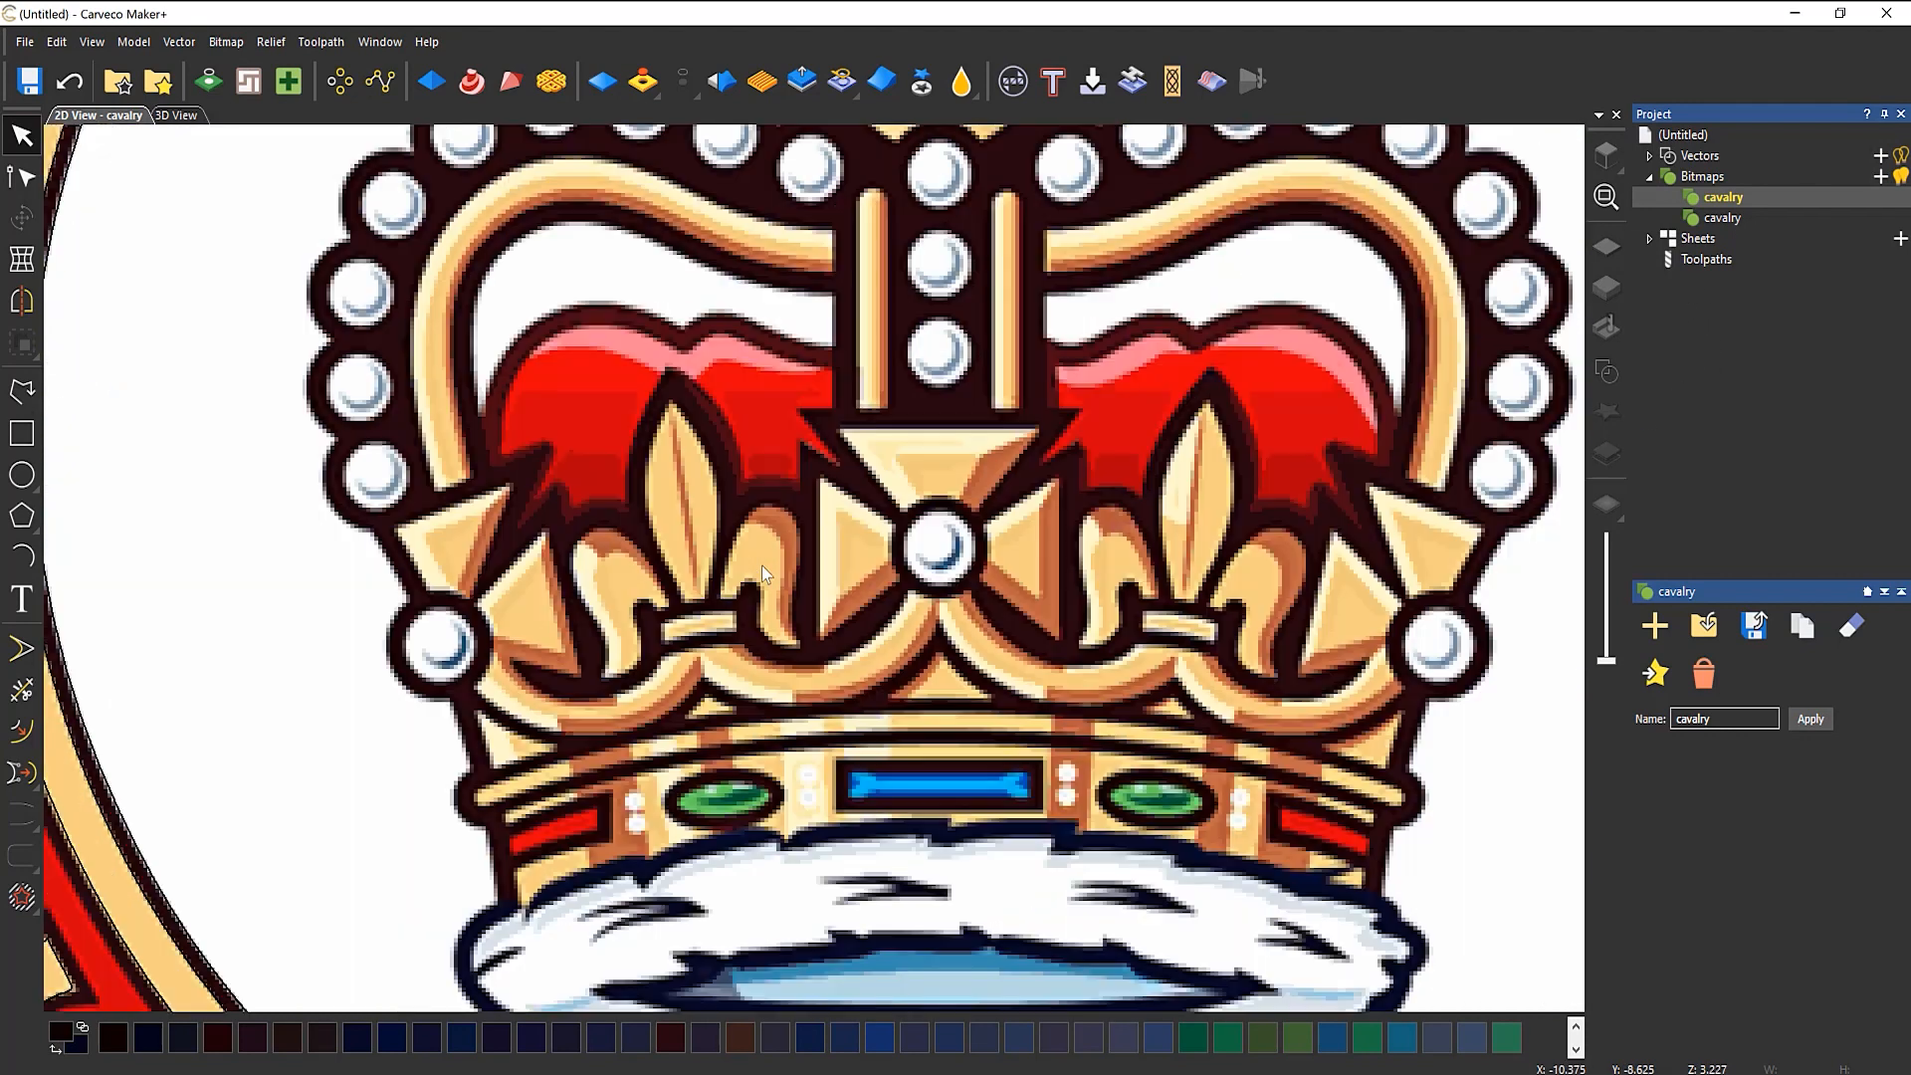
pyautogui.scroll(-3, 761, 565)
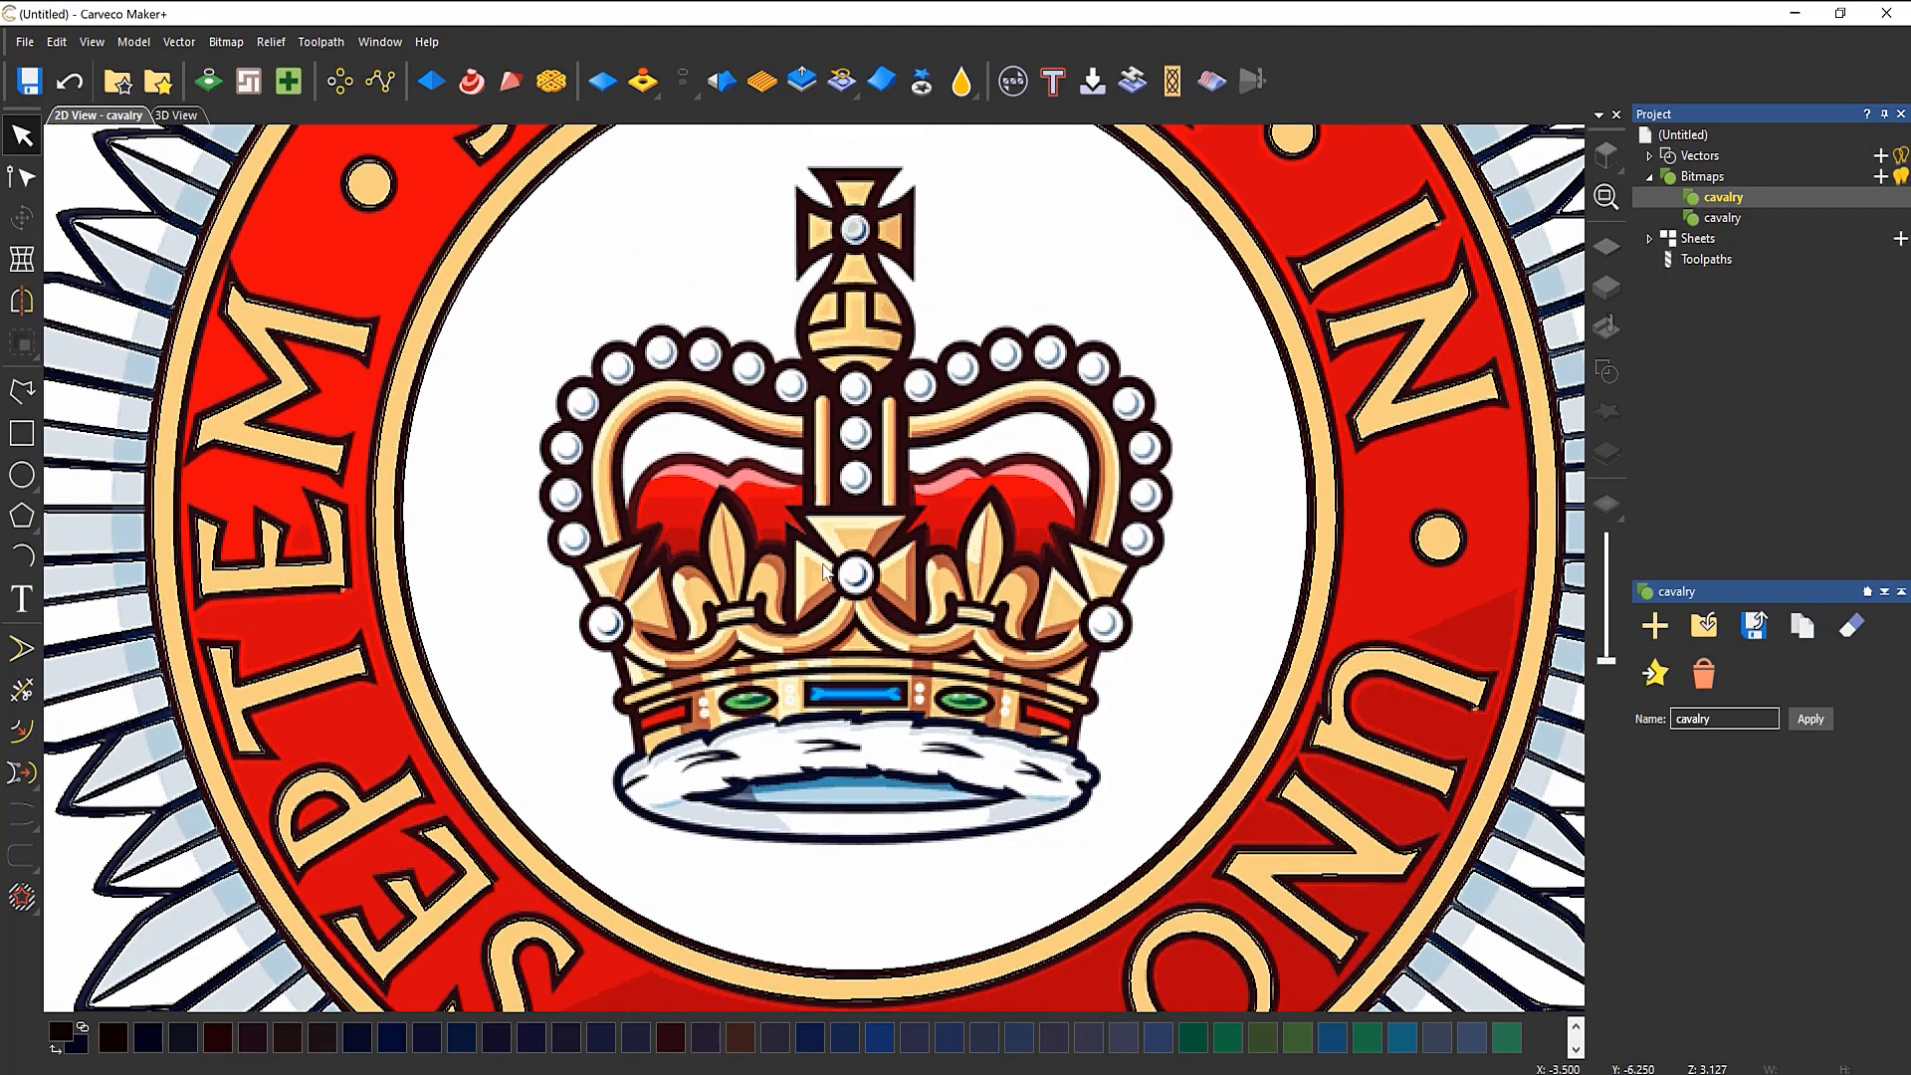
pyautogui.scroll(2, 832, 597)
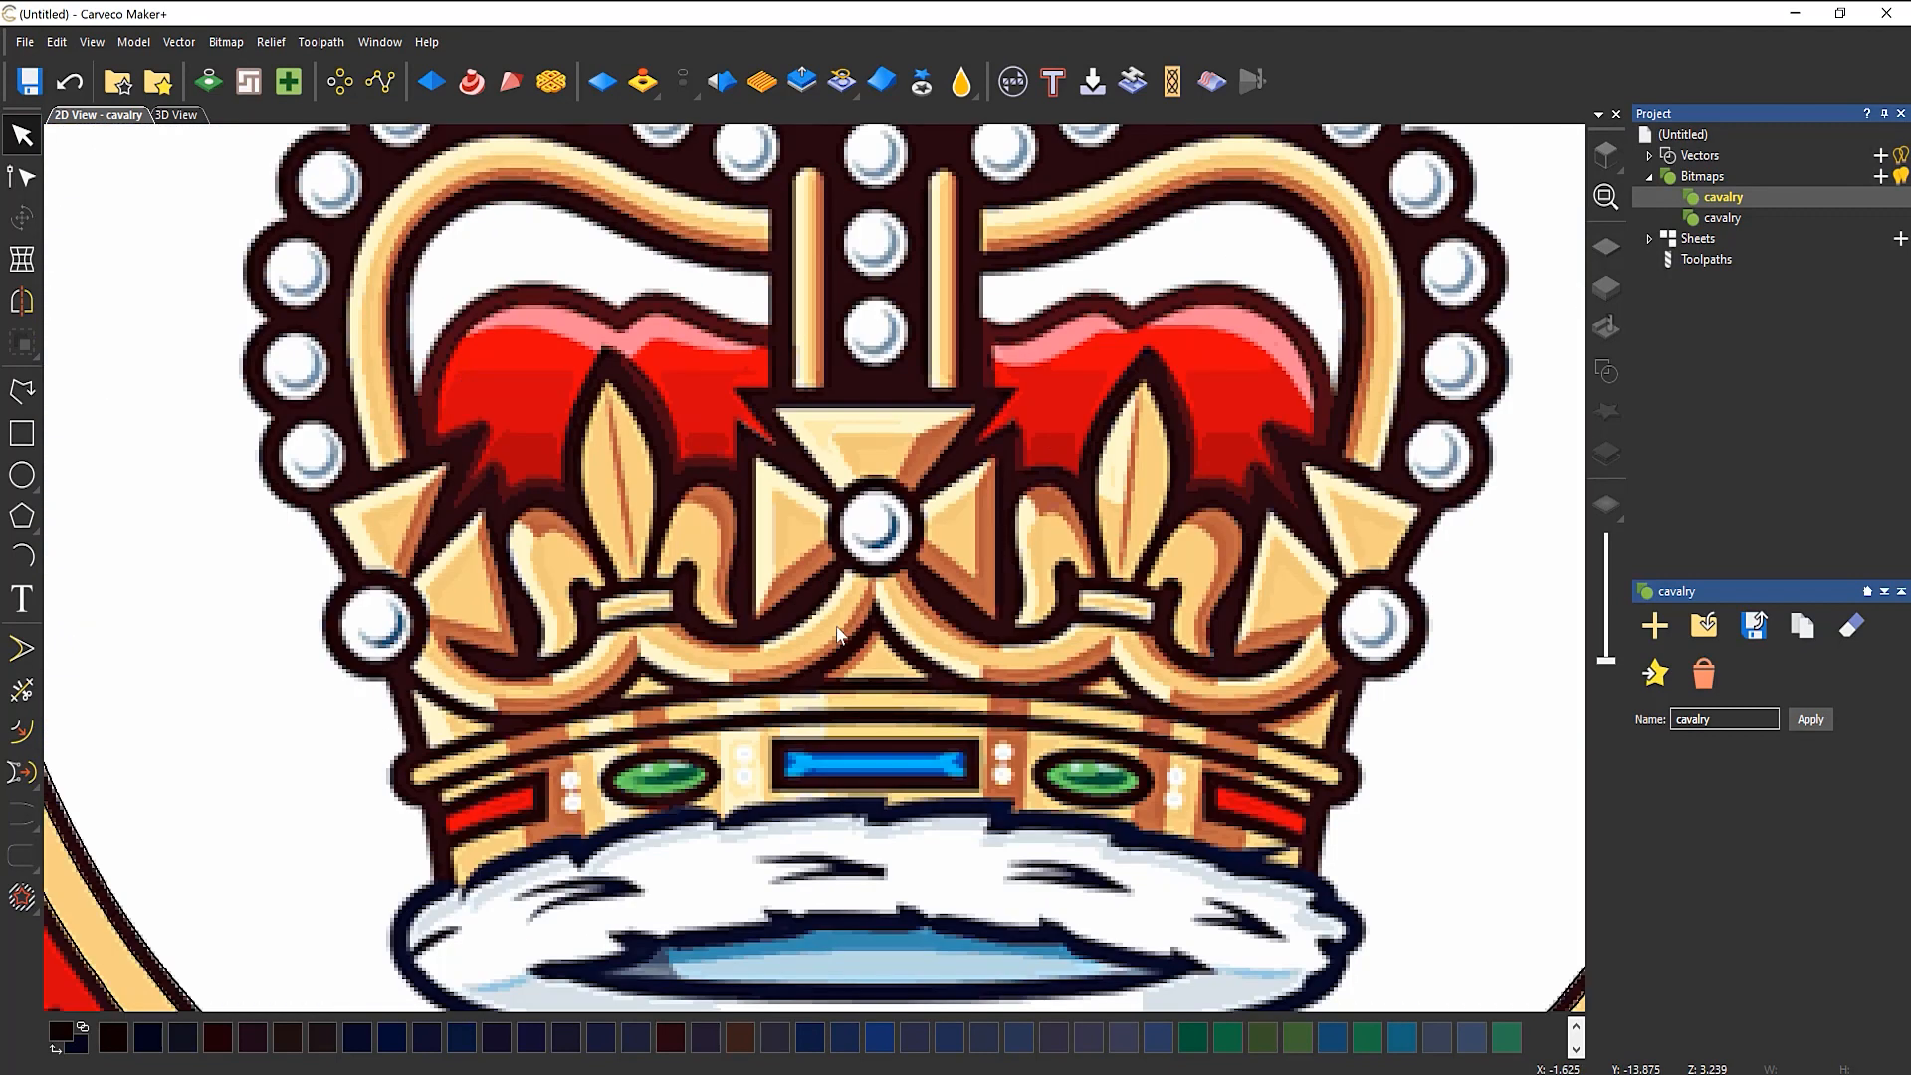
pyautogui.moveTo(835, 607); pyautogui.dragTo(797, 498, button='middle')
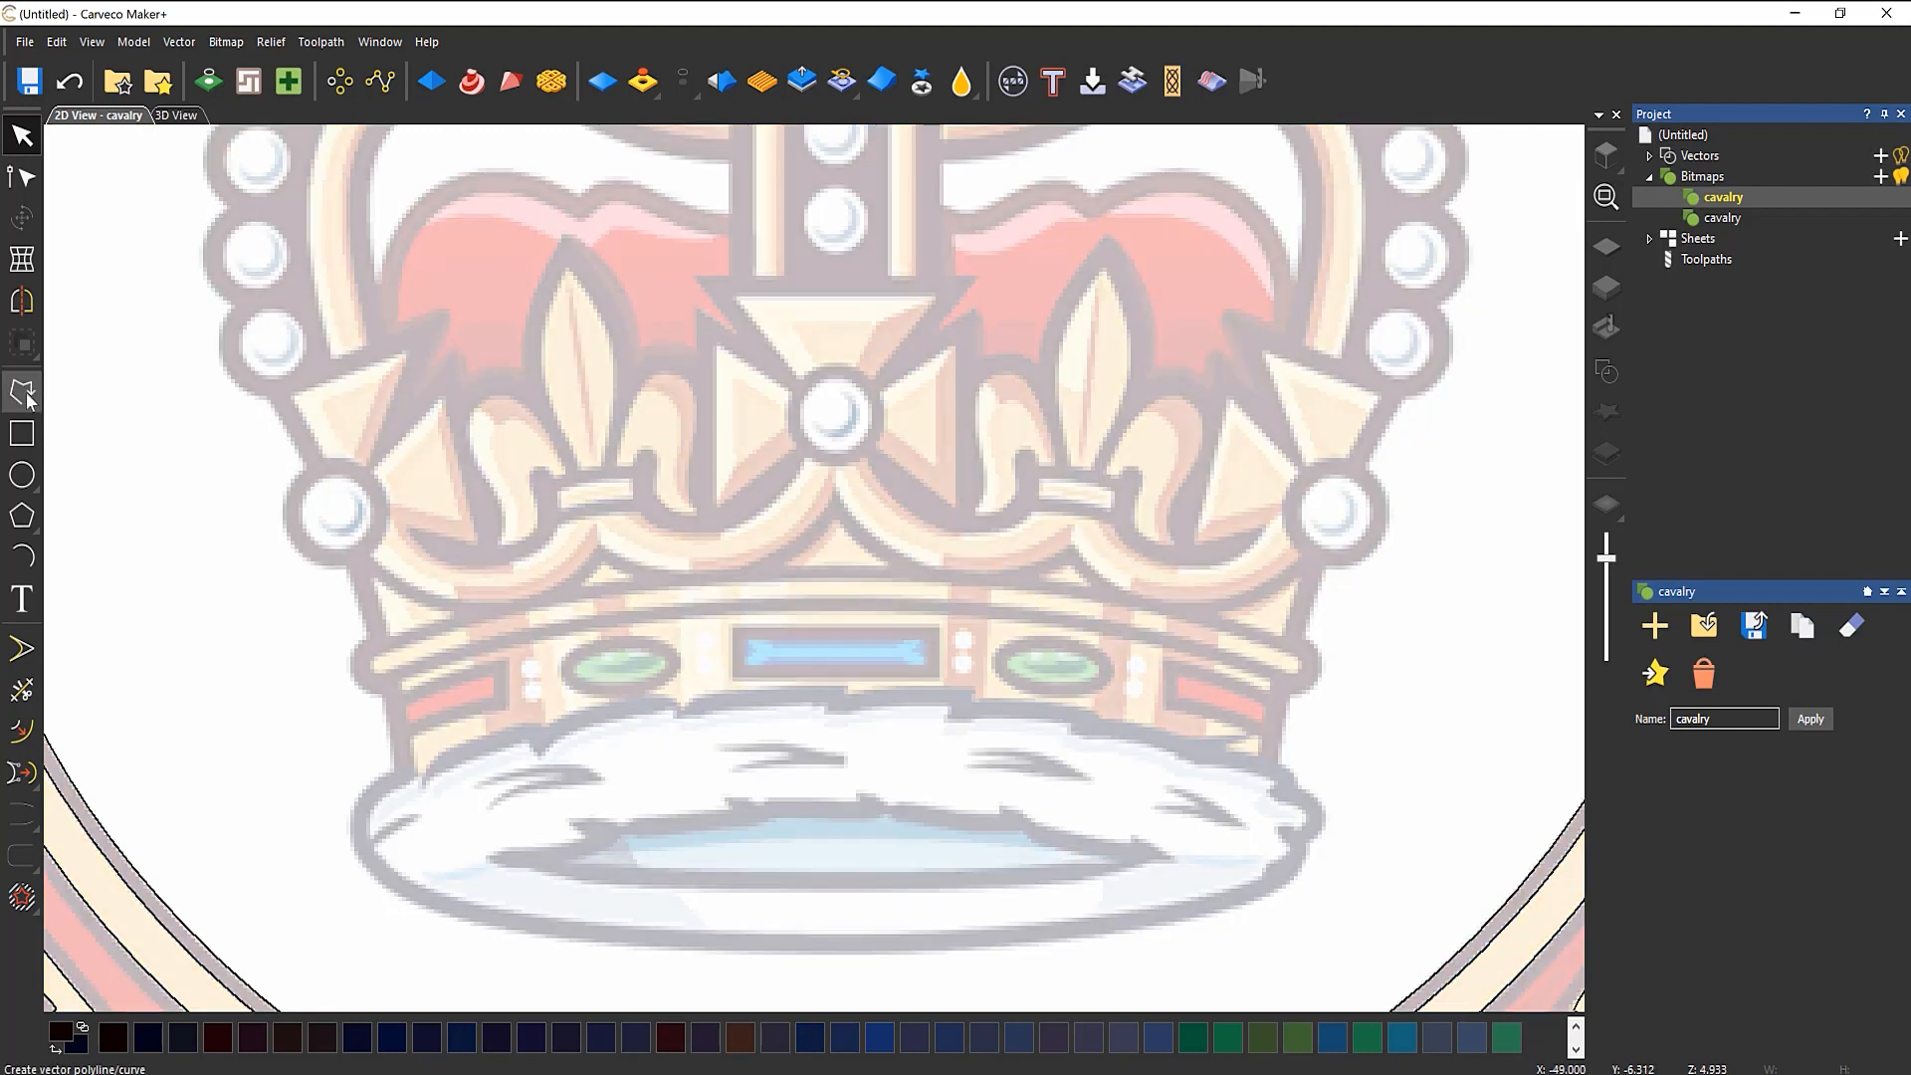
pyautogui.click(23, 393)
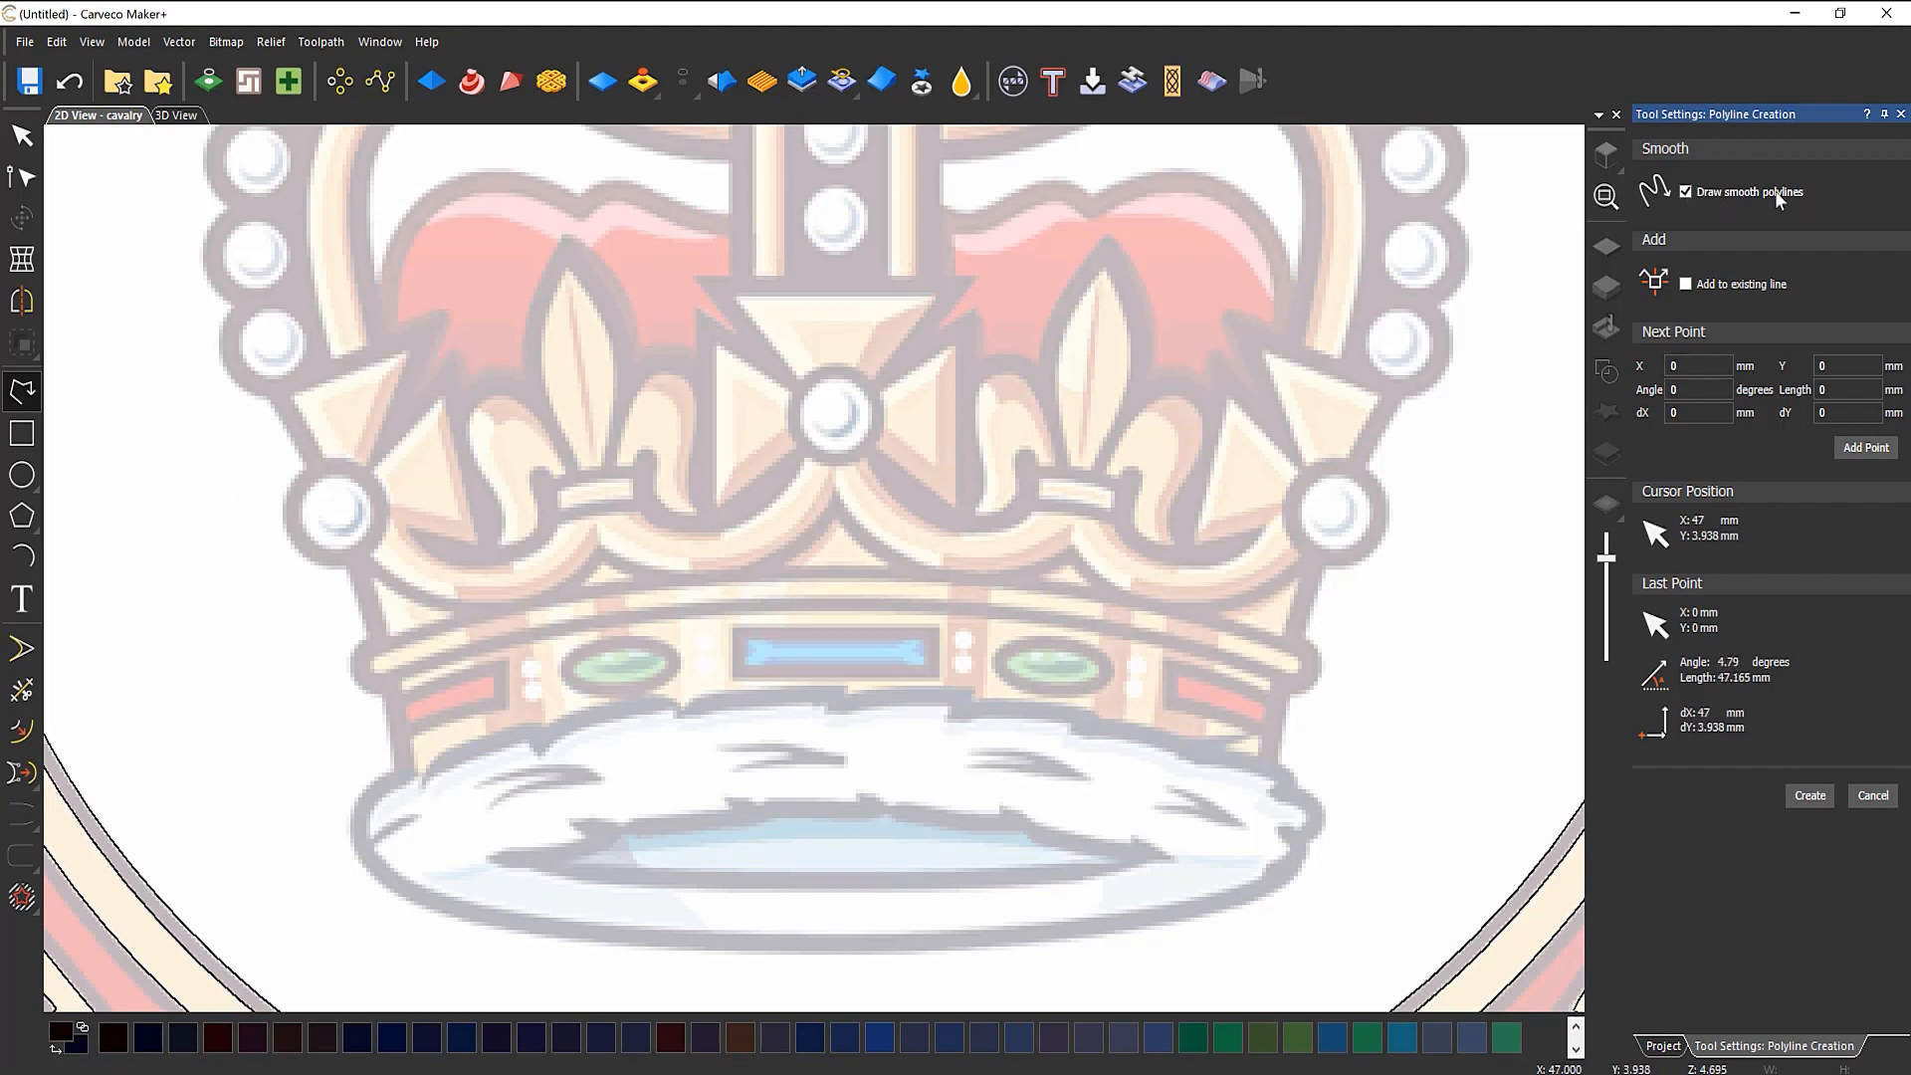
pyautogui.click(290, 395)
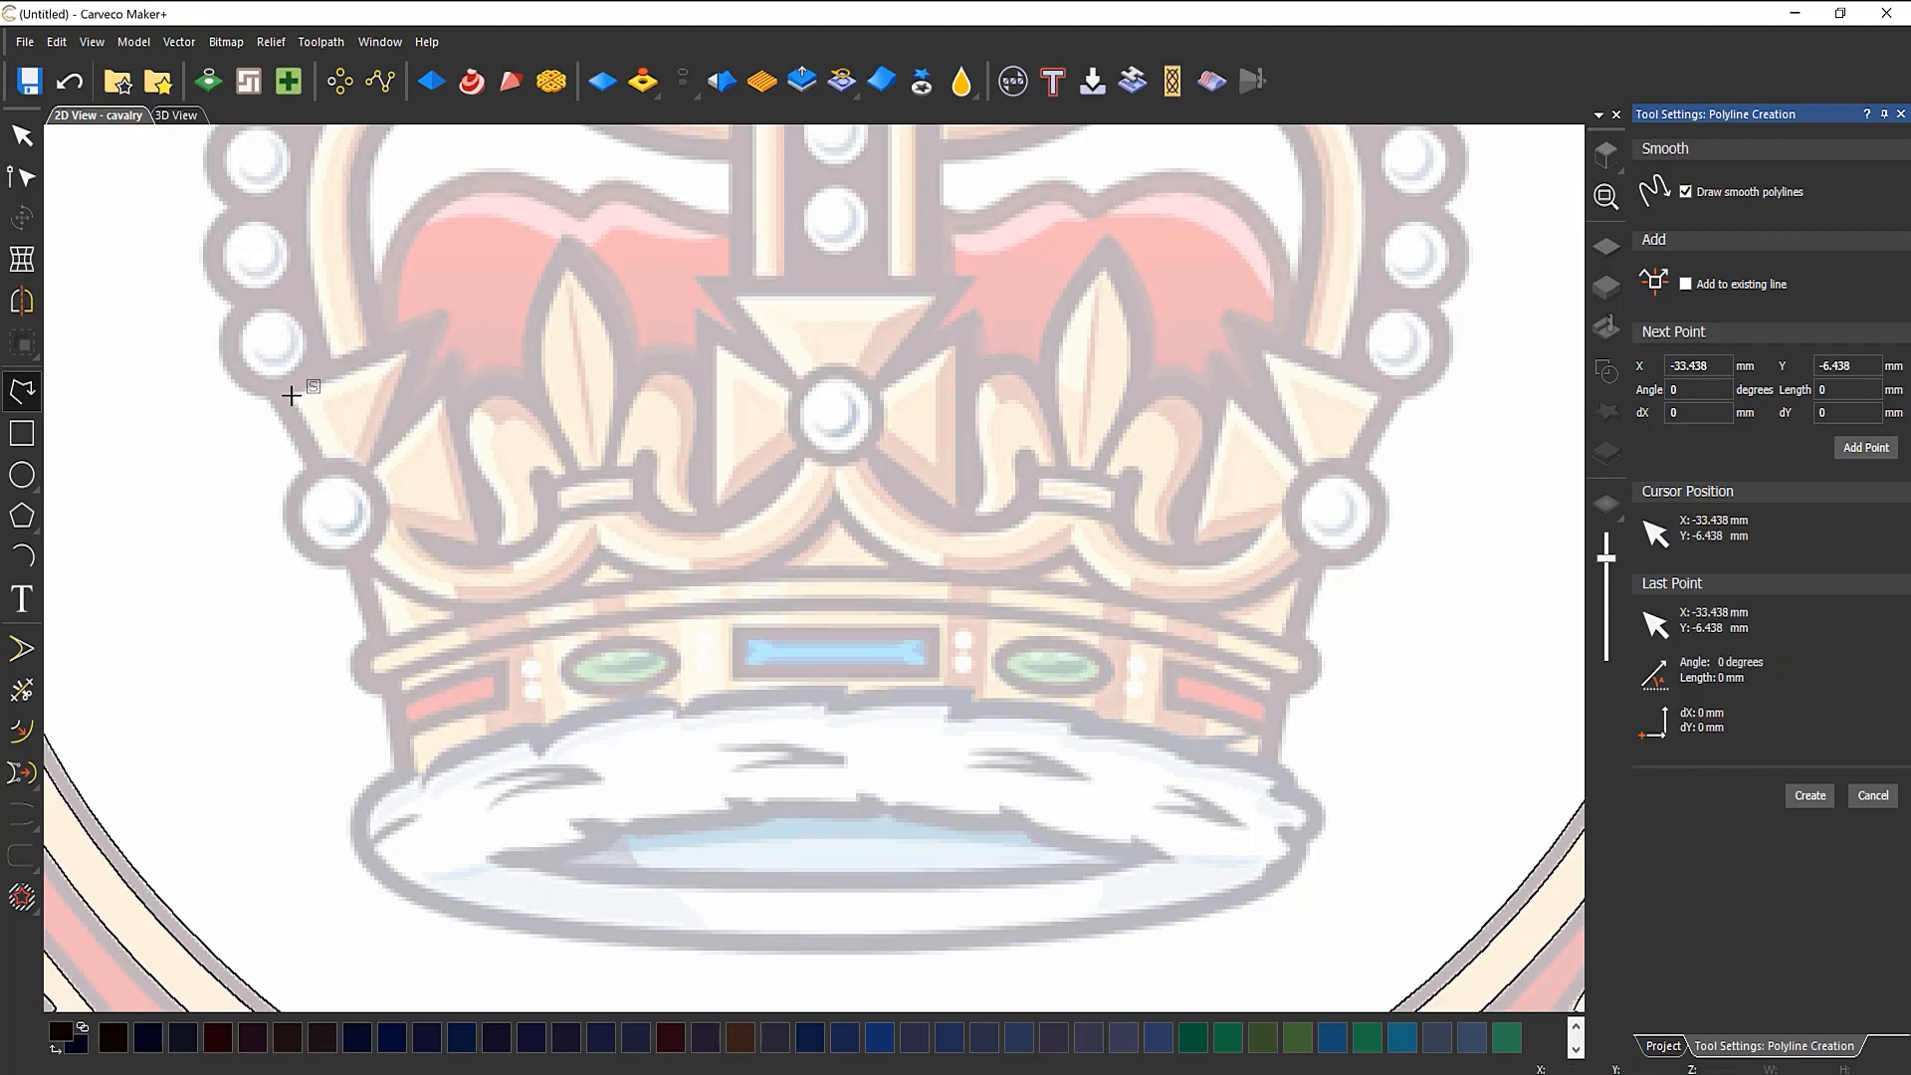
pyautogui.click(408, 351)
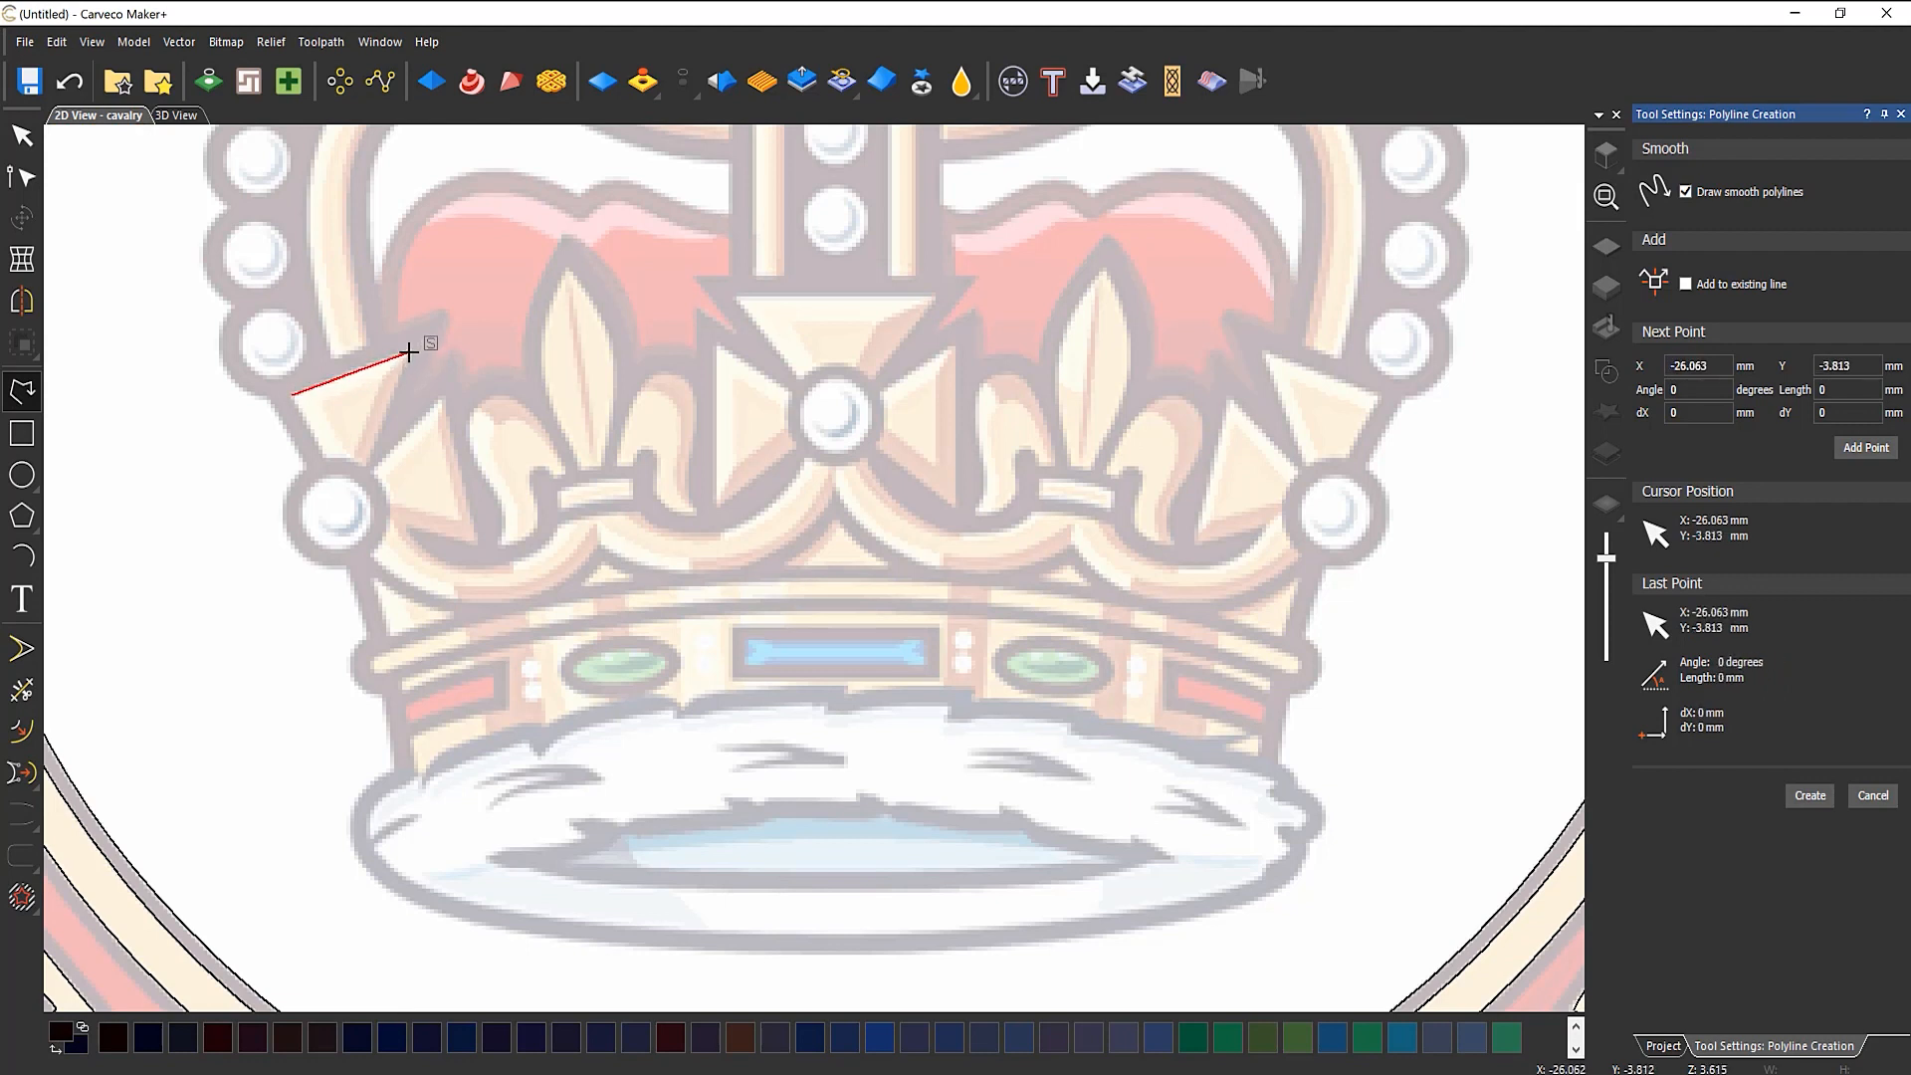
pyautogui.click(371, 464)
pyautogui.click(445, 395)
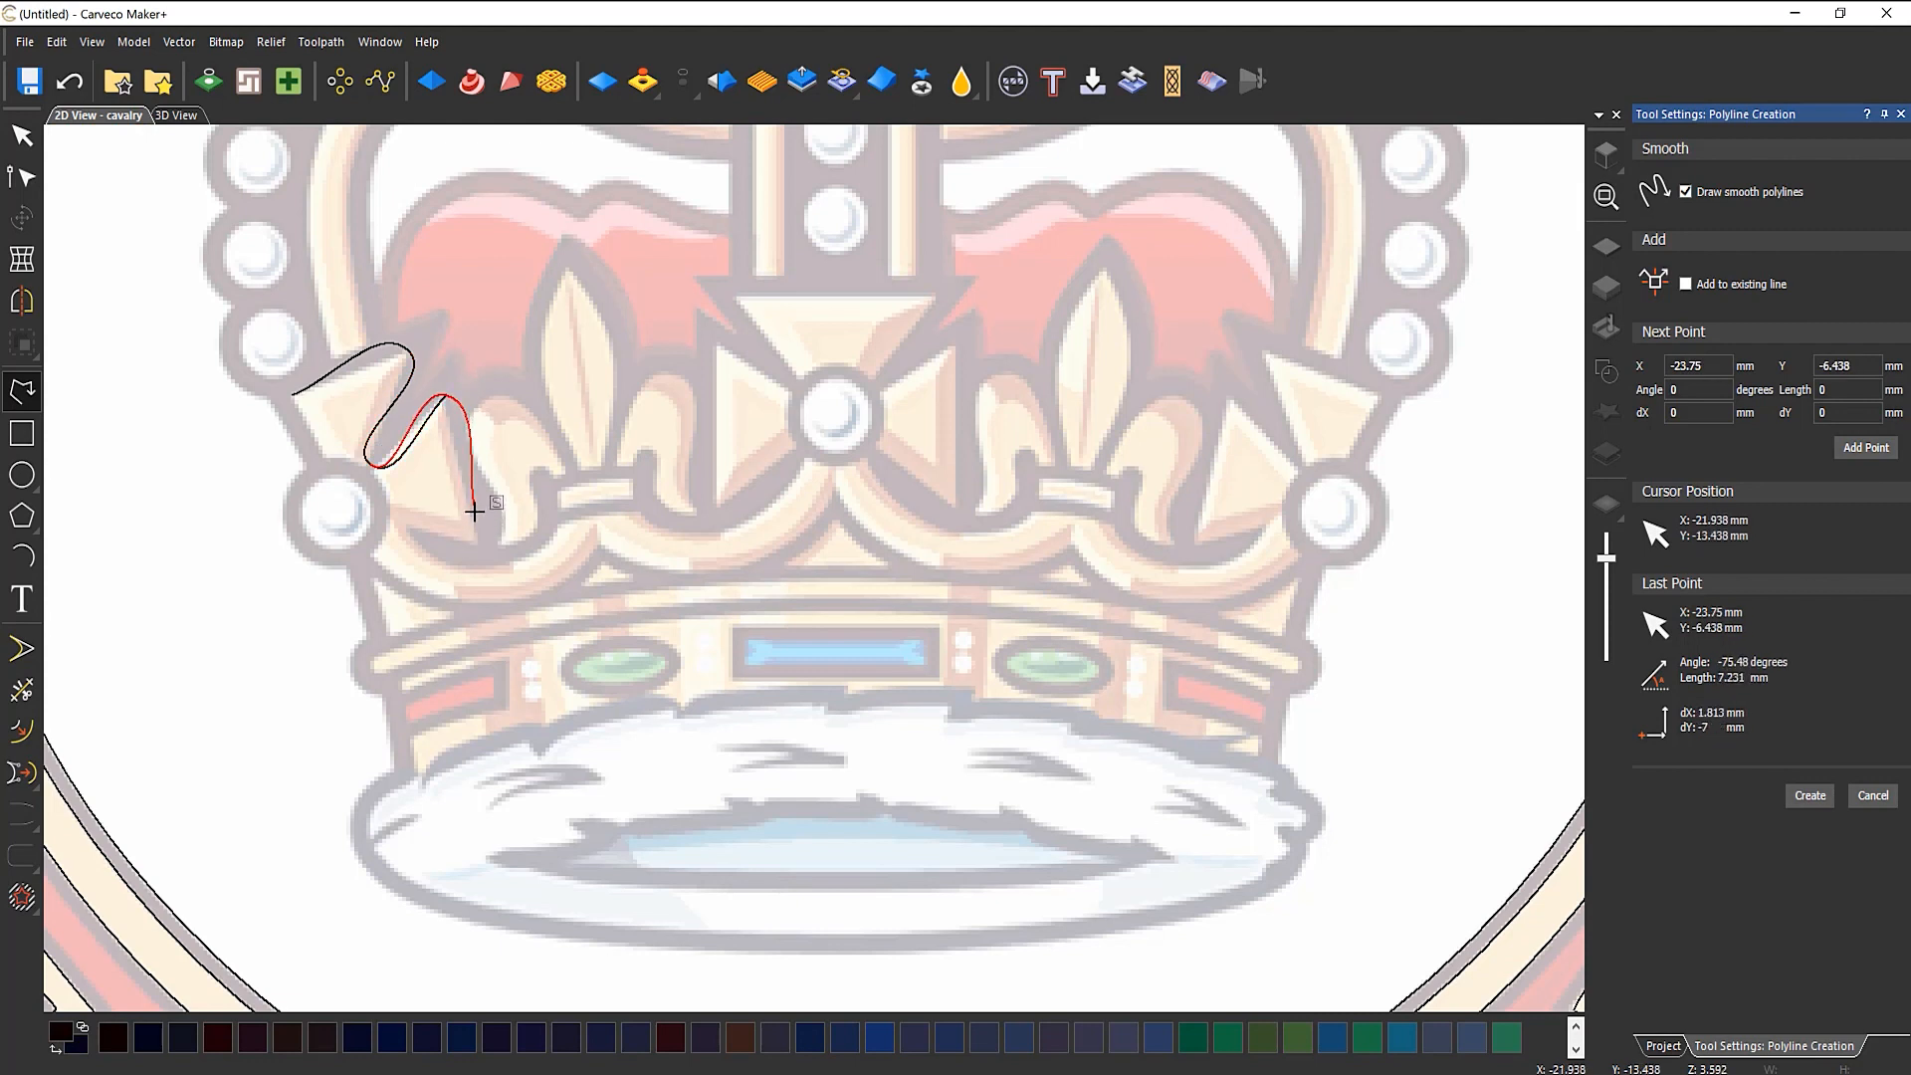
pyautogui.hotkey('ctrl', 'z')
pyautogui.hotkey('ctrl', 'z')
pyautogui.hotkey('ctrl', 'z')
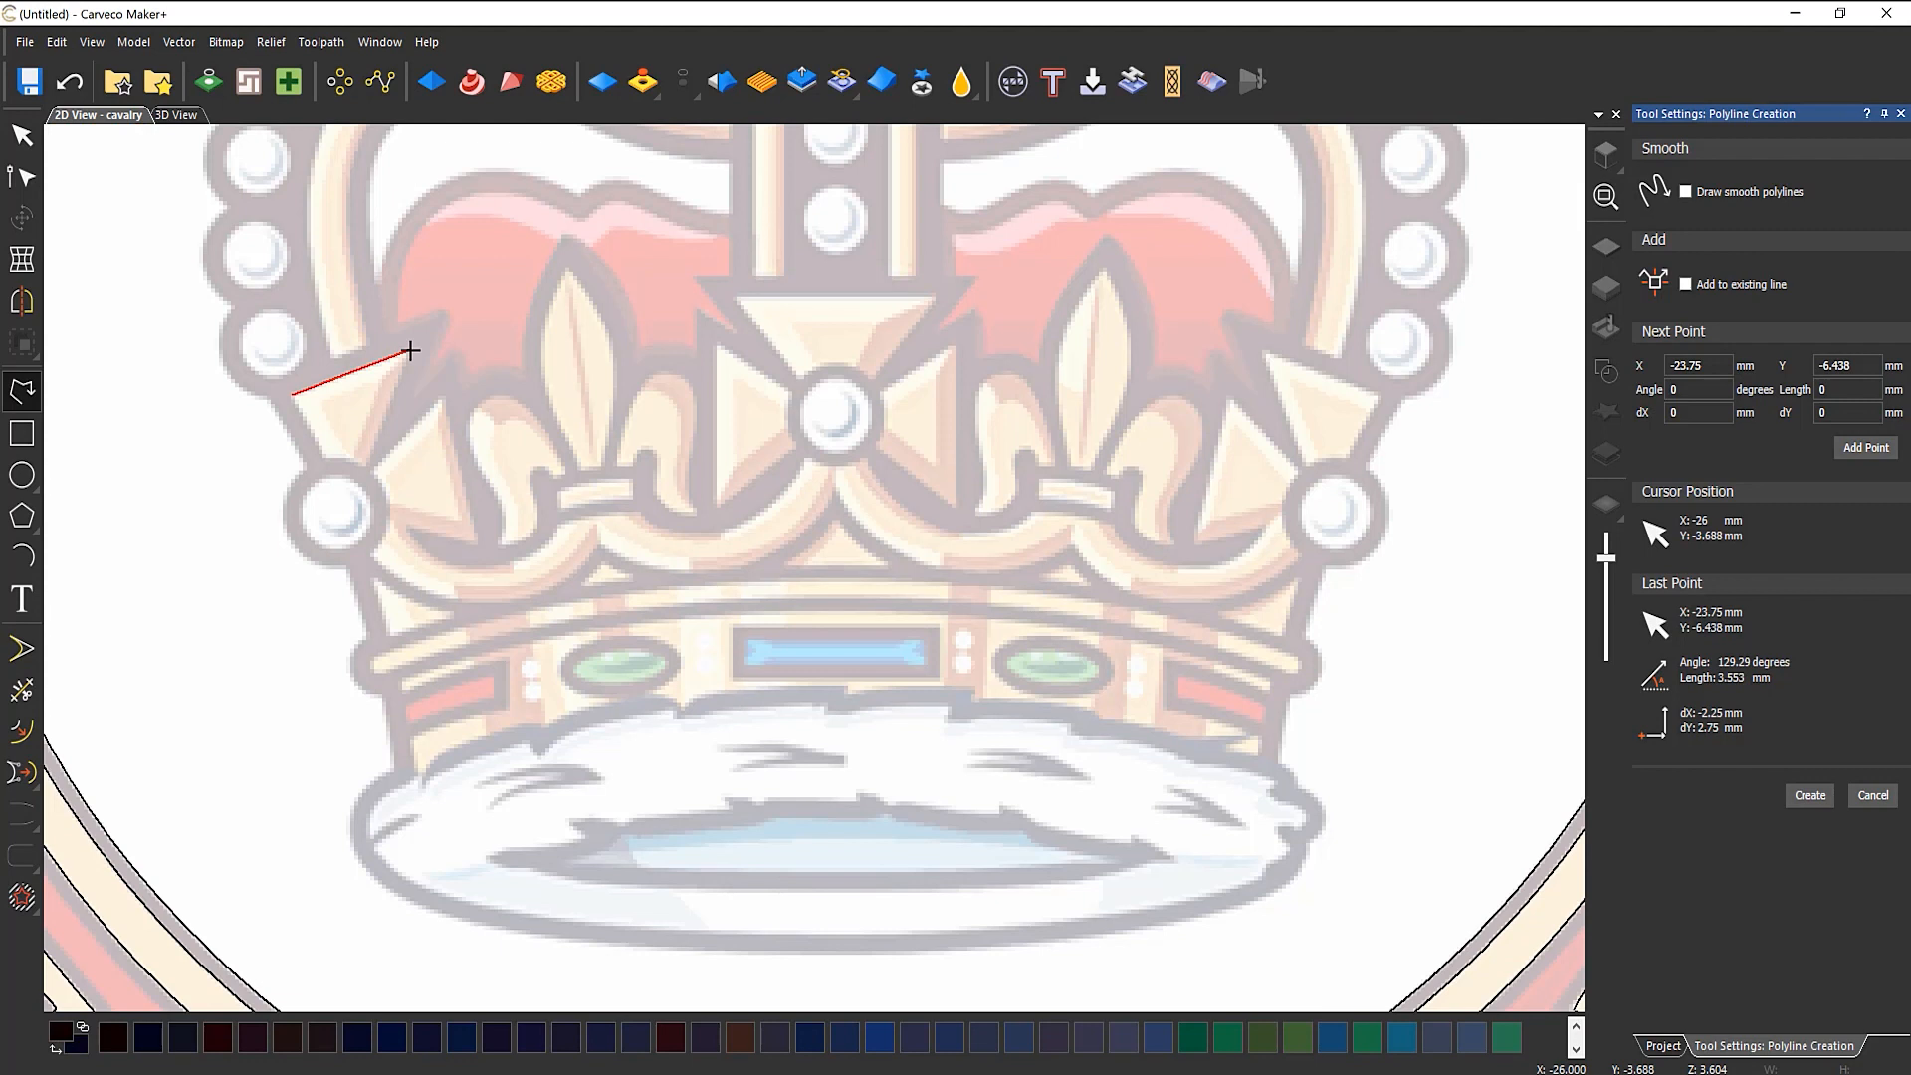
# Step: Trace both arms of the crown's left half-cross with straight polyline segments
pyautogui.click(410, 350)
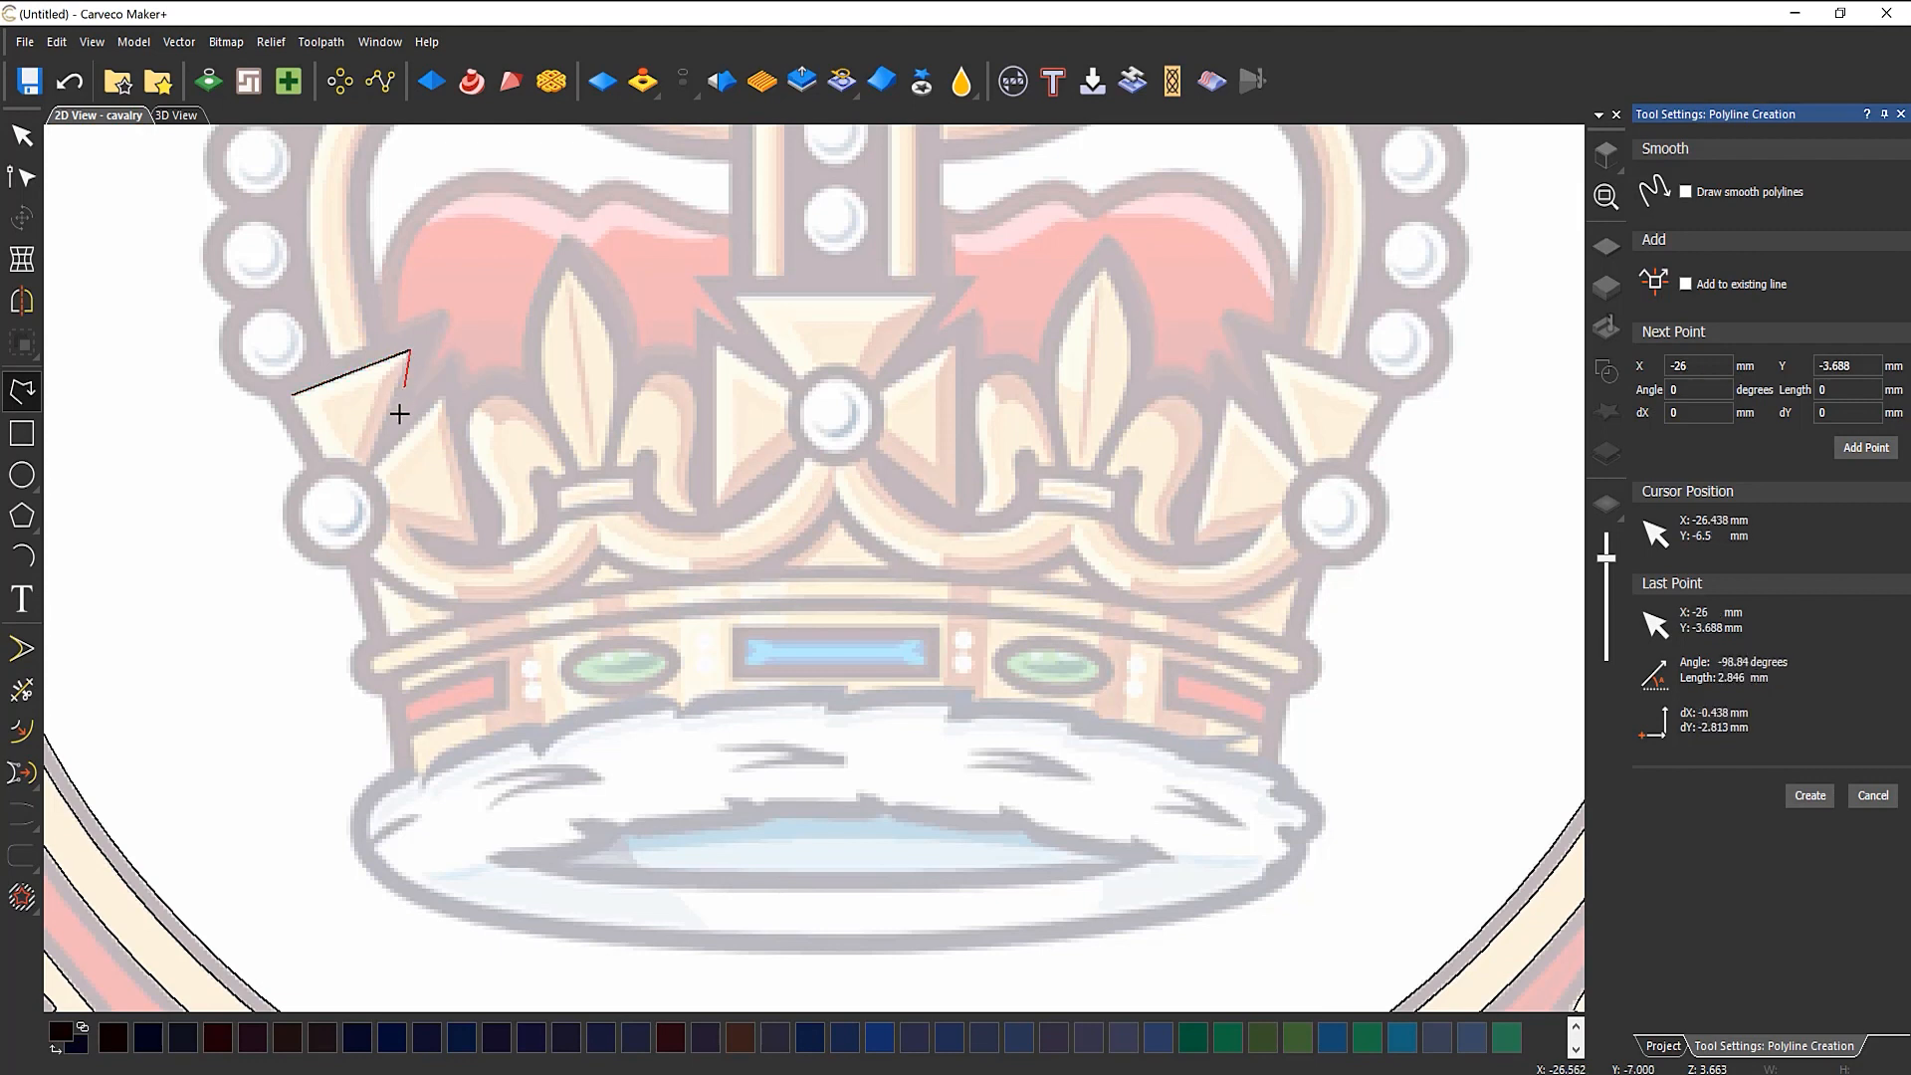
pyautogui.click(366, 472)
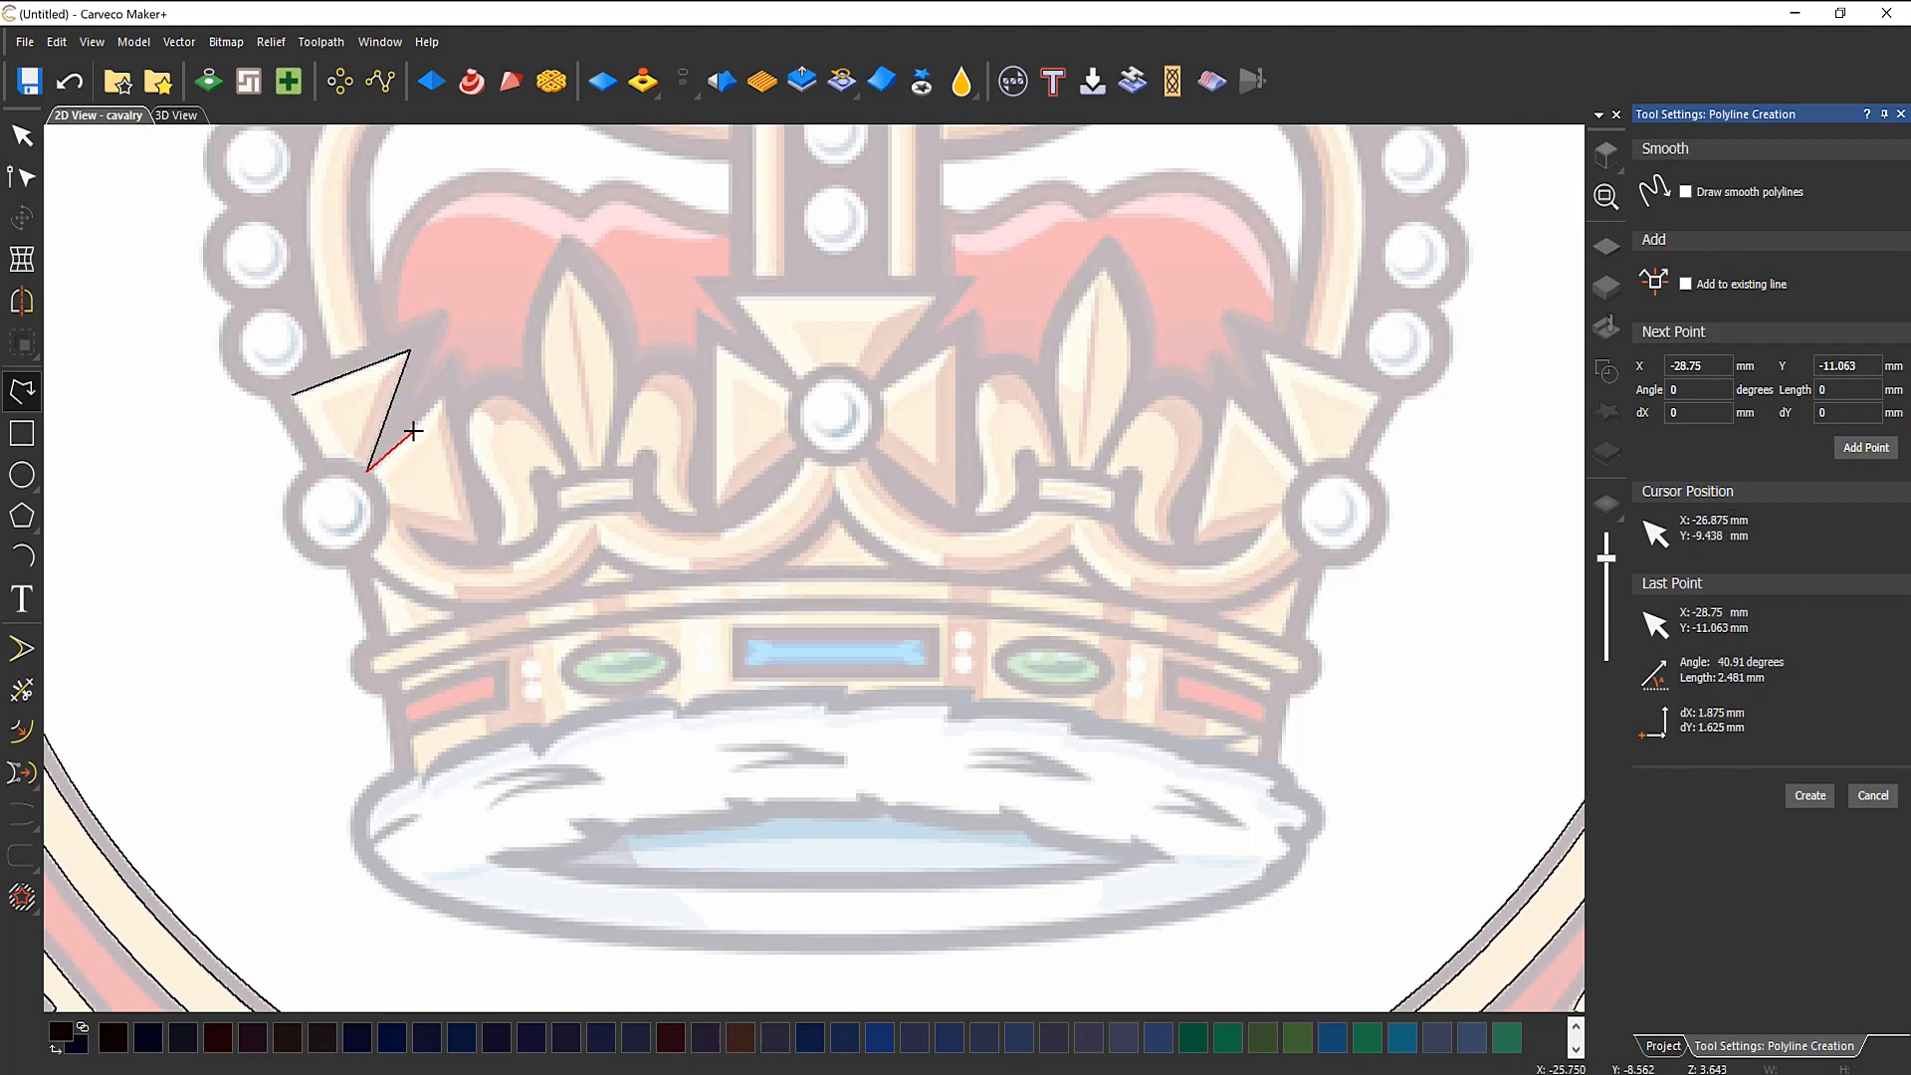
pyautogui.click(445, 396)
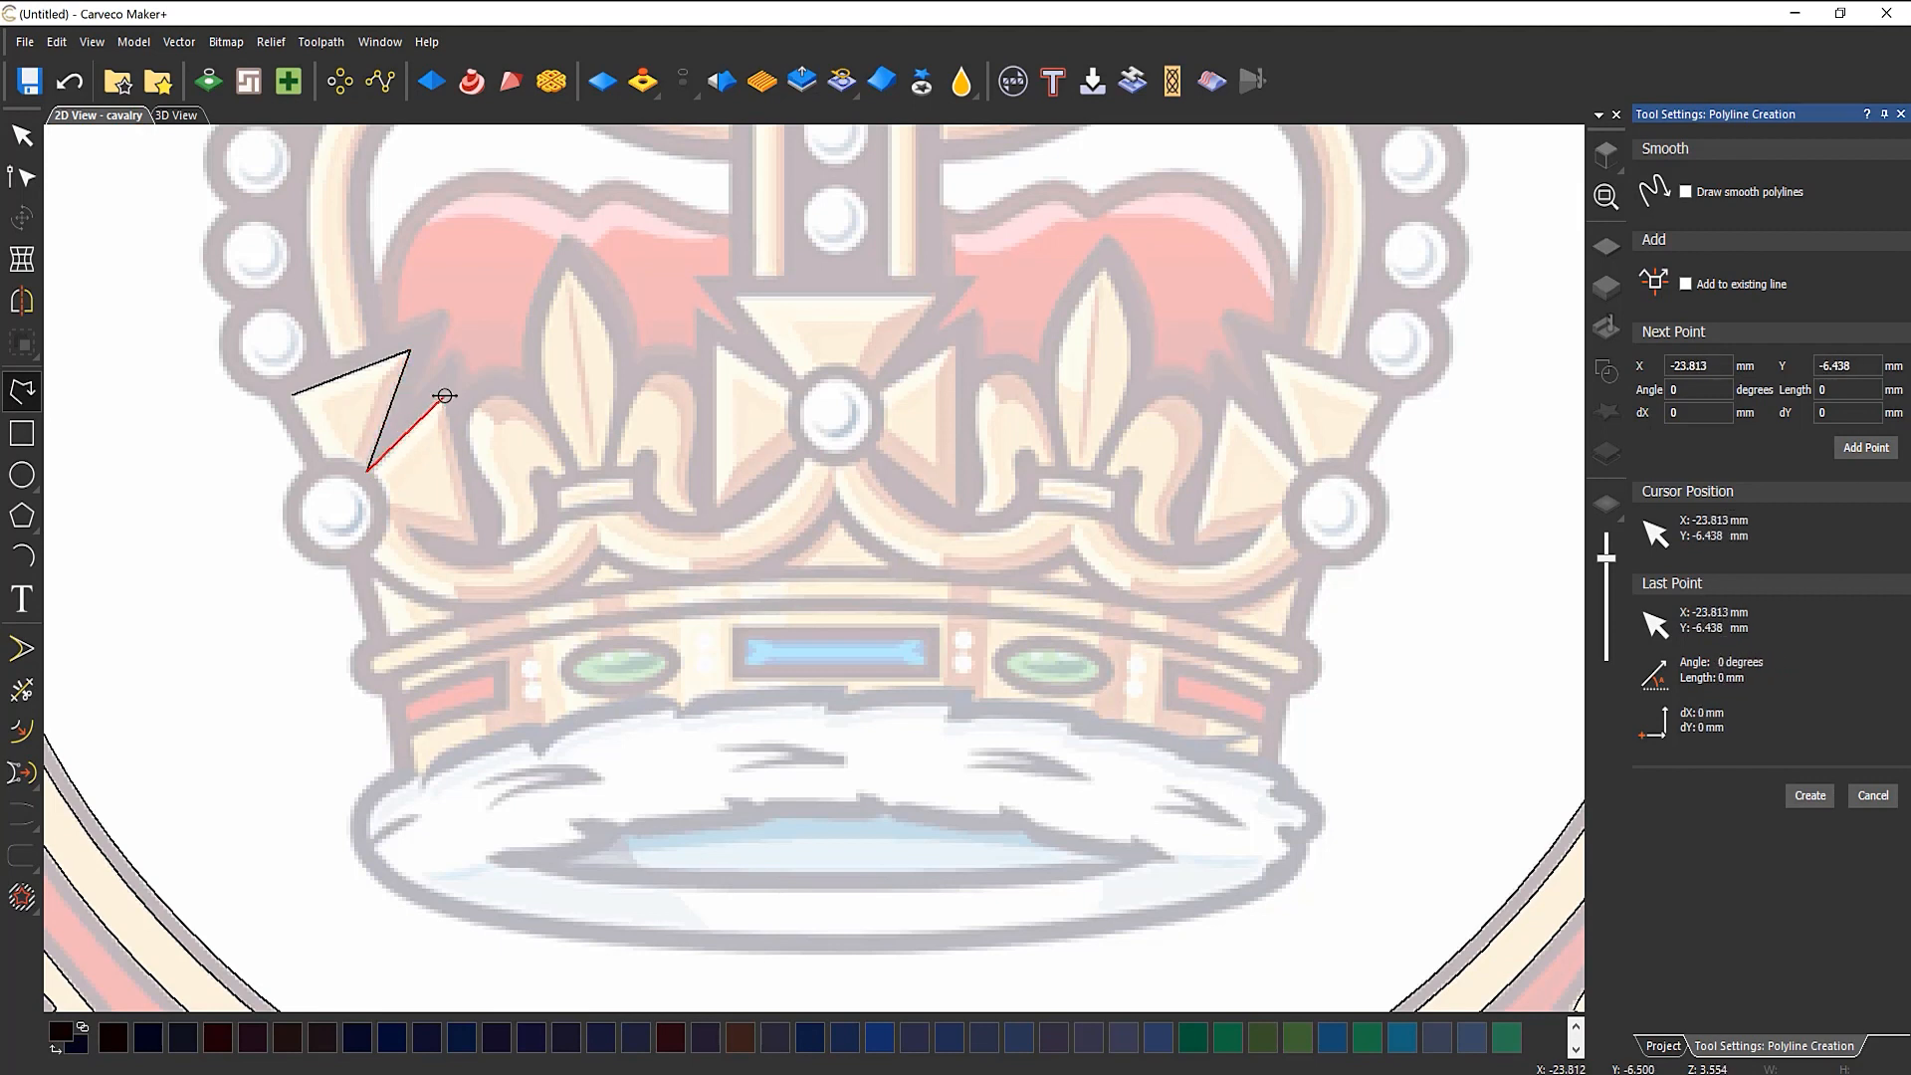
pyautogui.click(478, 543)
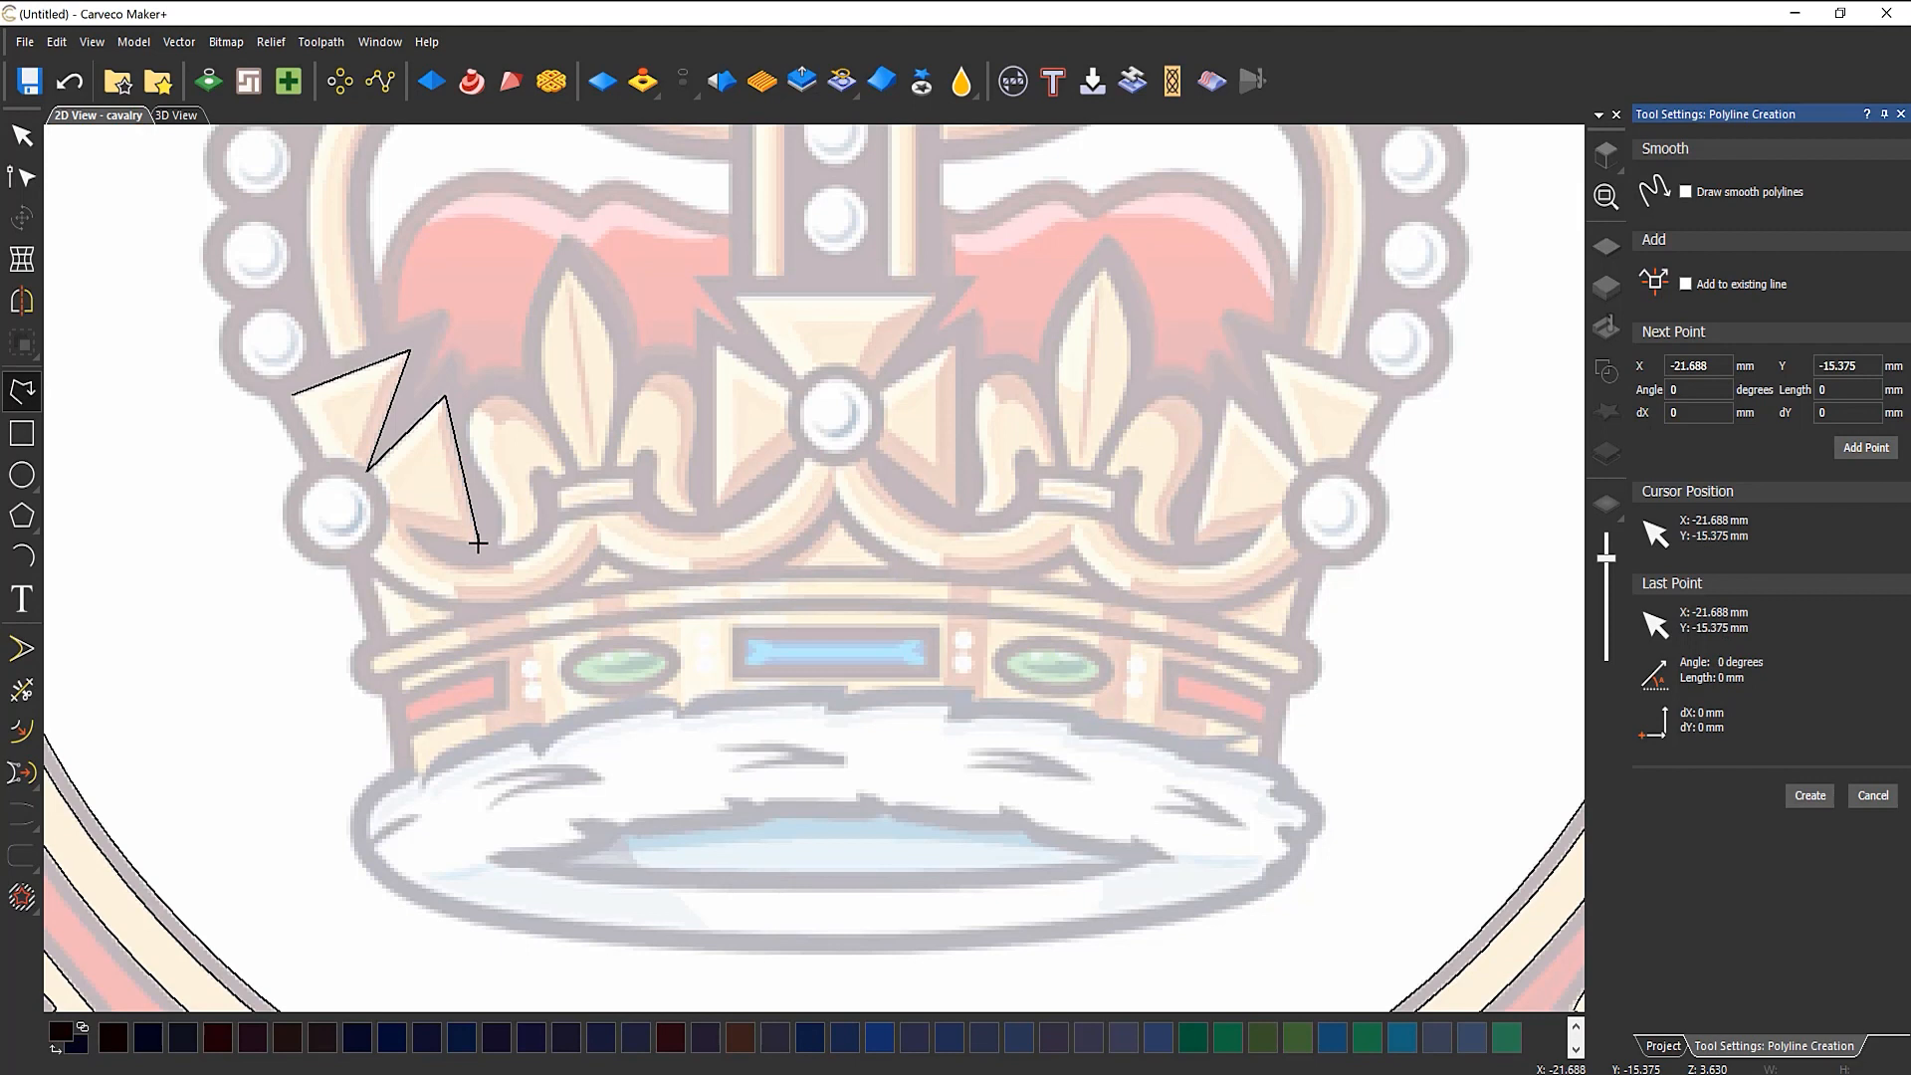
pyautogui.click(407, 529)
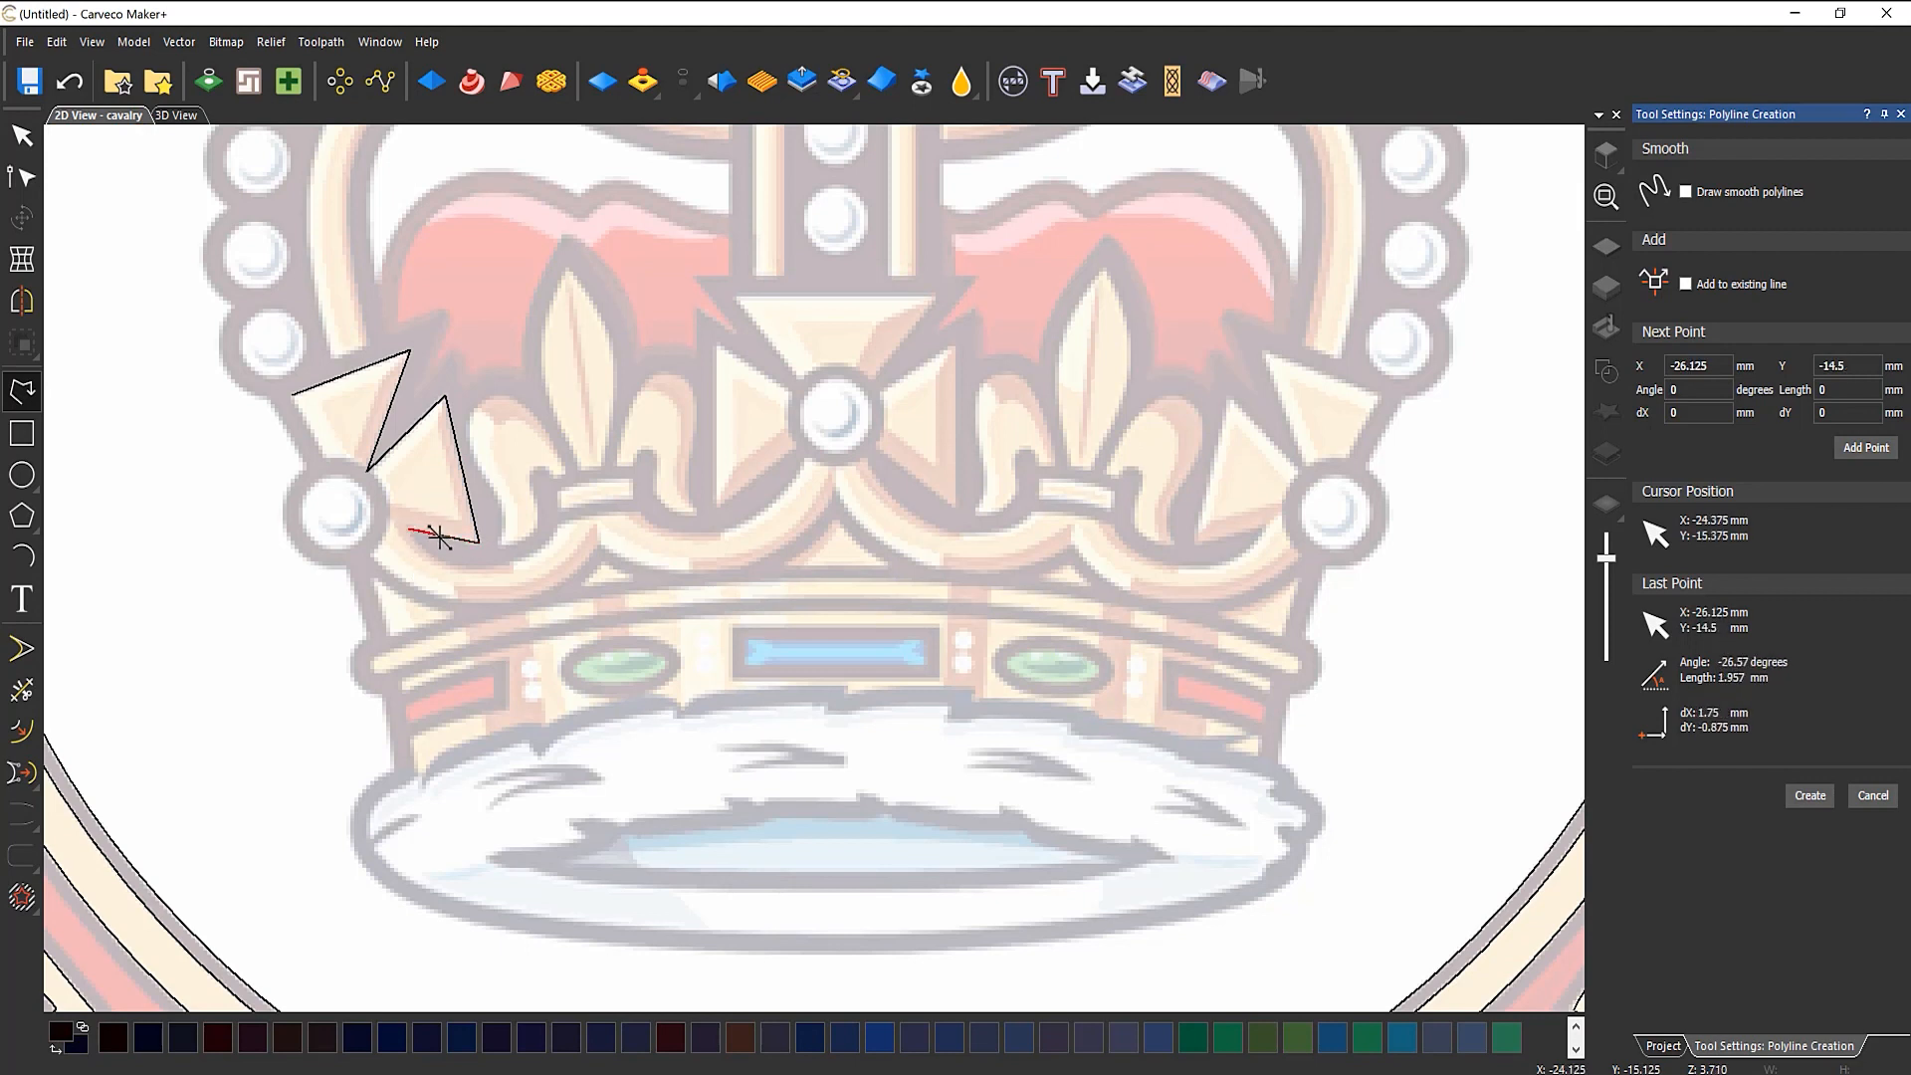
# Step: Continue the polyline with smooth curves along the scroll below the left half-cross and around the curl at the left fleur-de-lis's base
pyautogui.press('s')
pyautogui.click(473, 568)
pyautogui.click(540, 553)
pyautogui.click(542, 552)
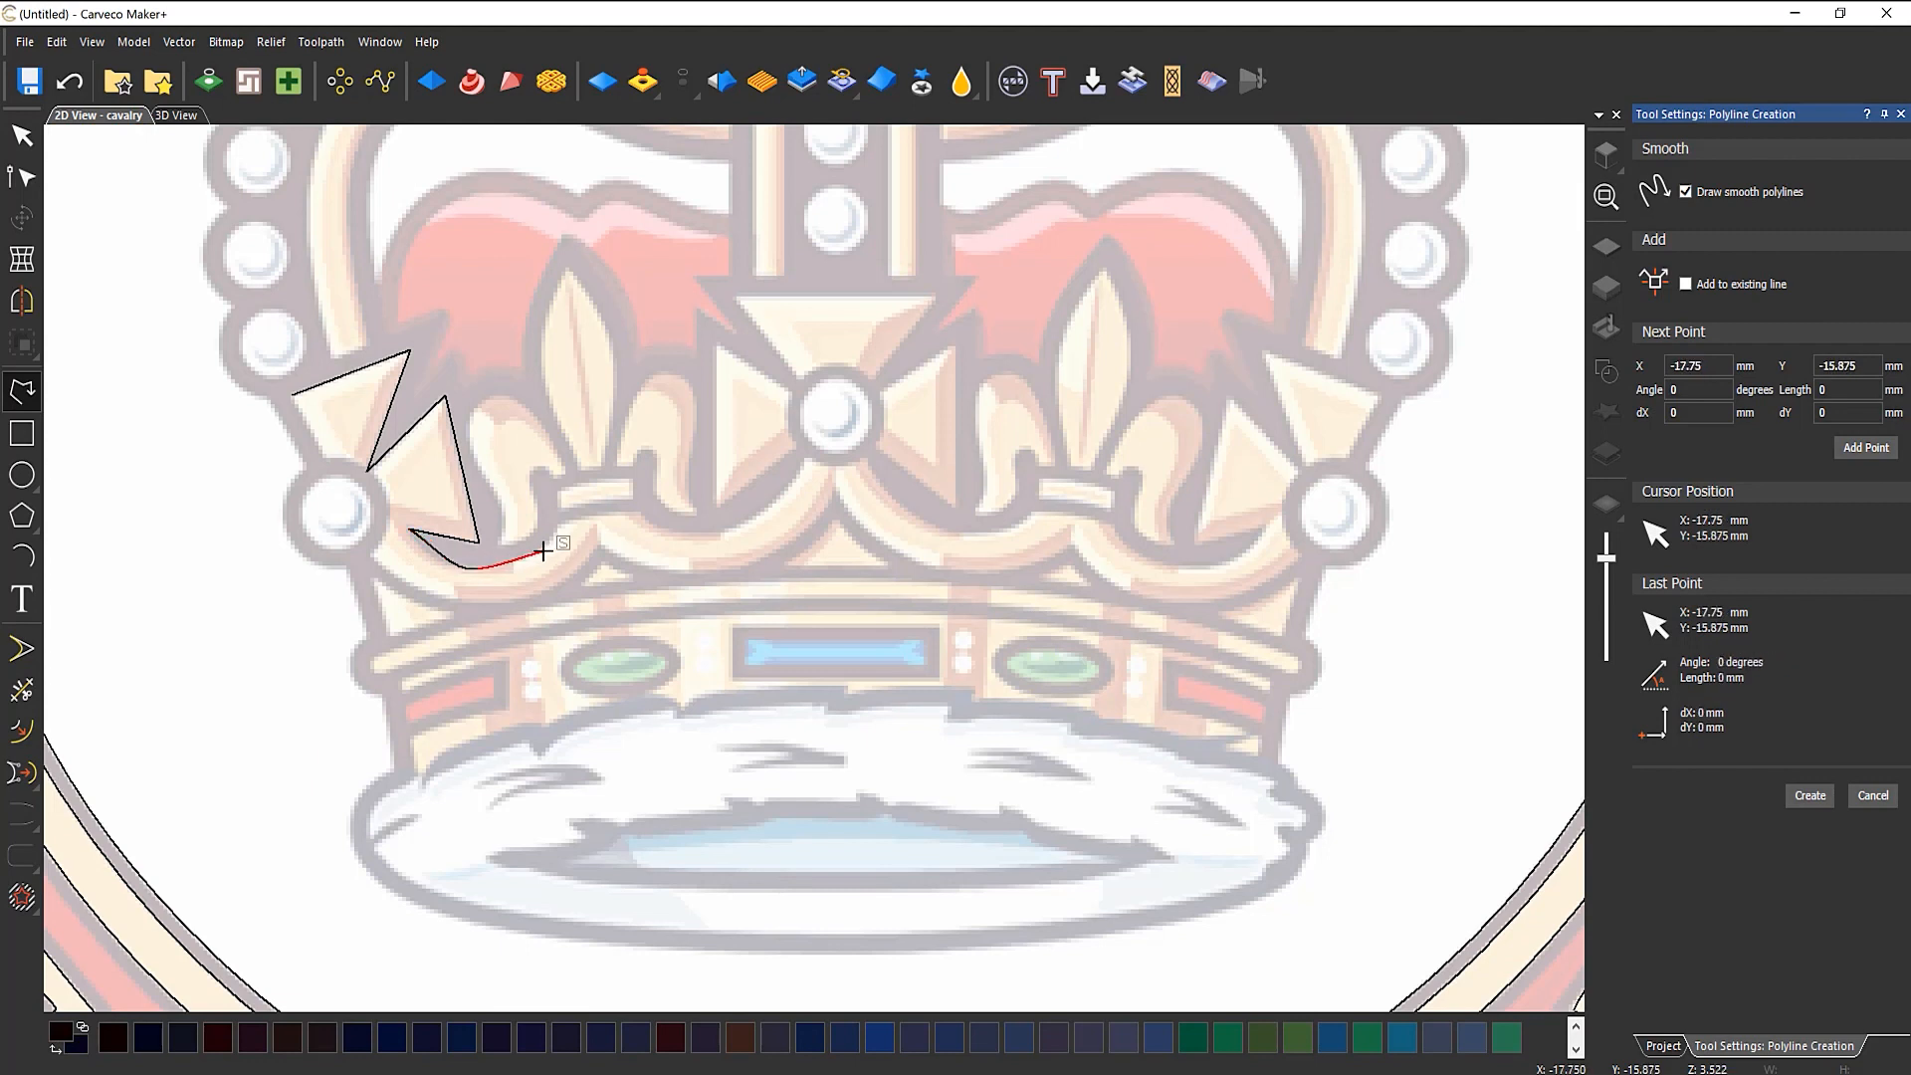
pyautogui.click(562, 519)
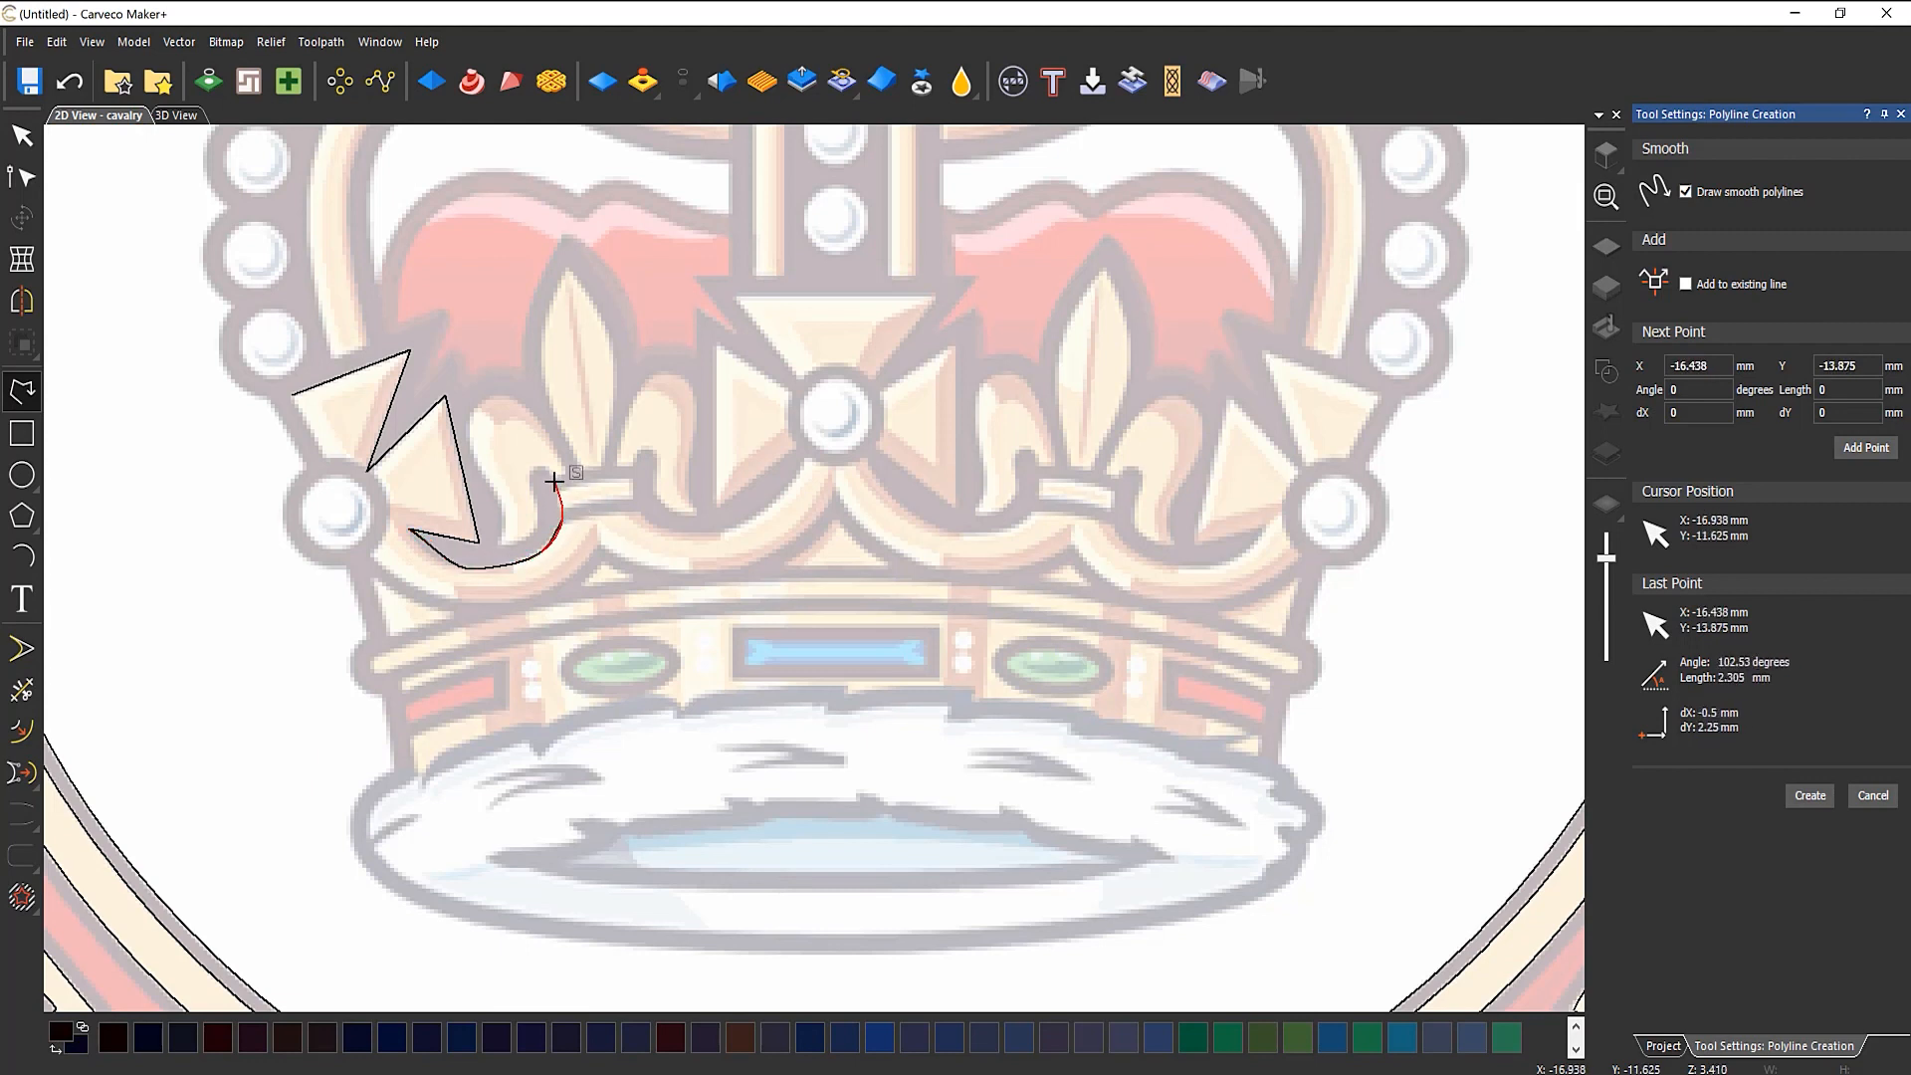
pyautogui.click(540, 474)
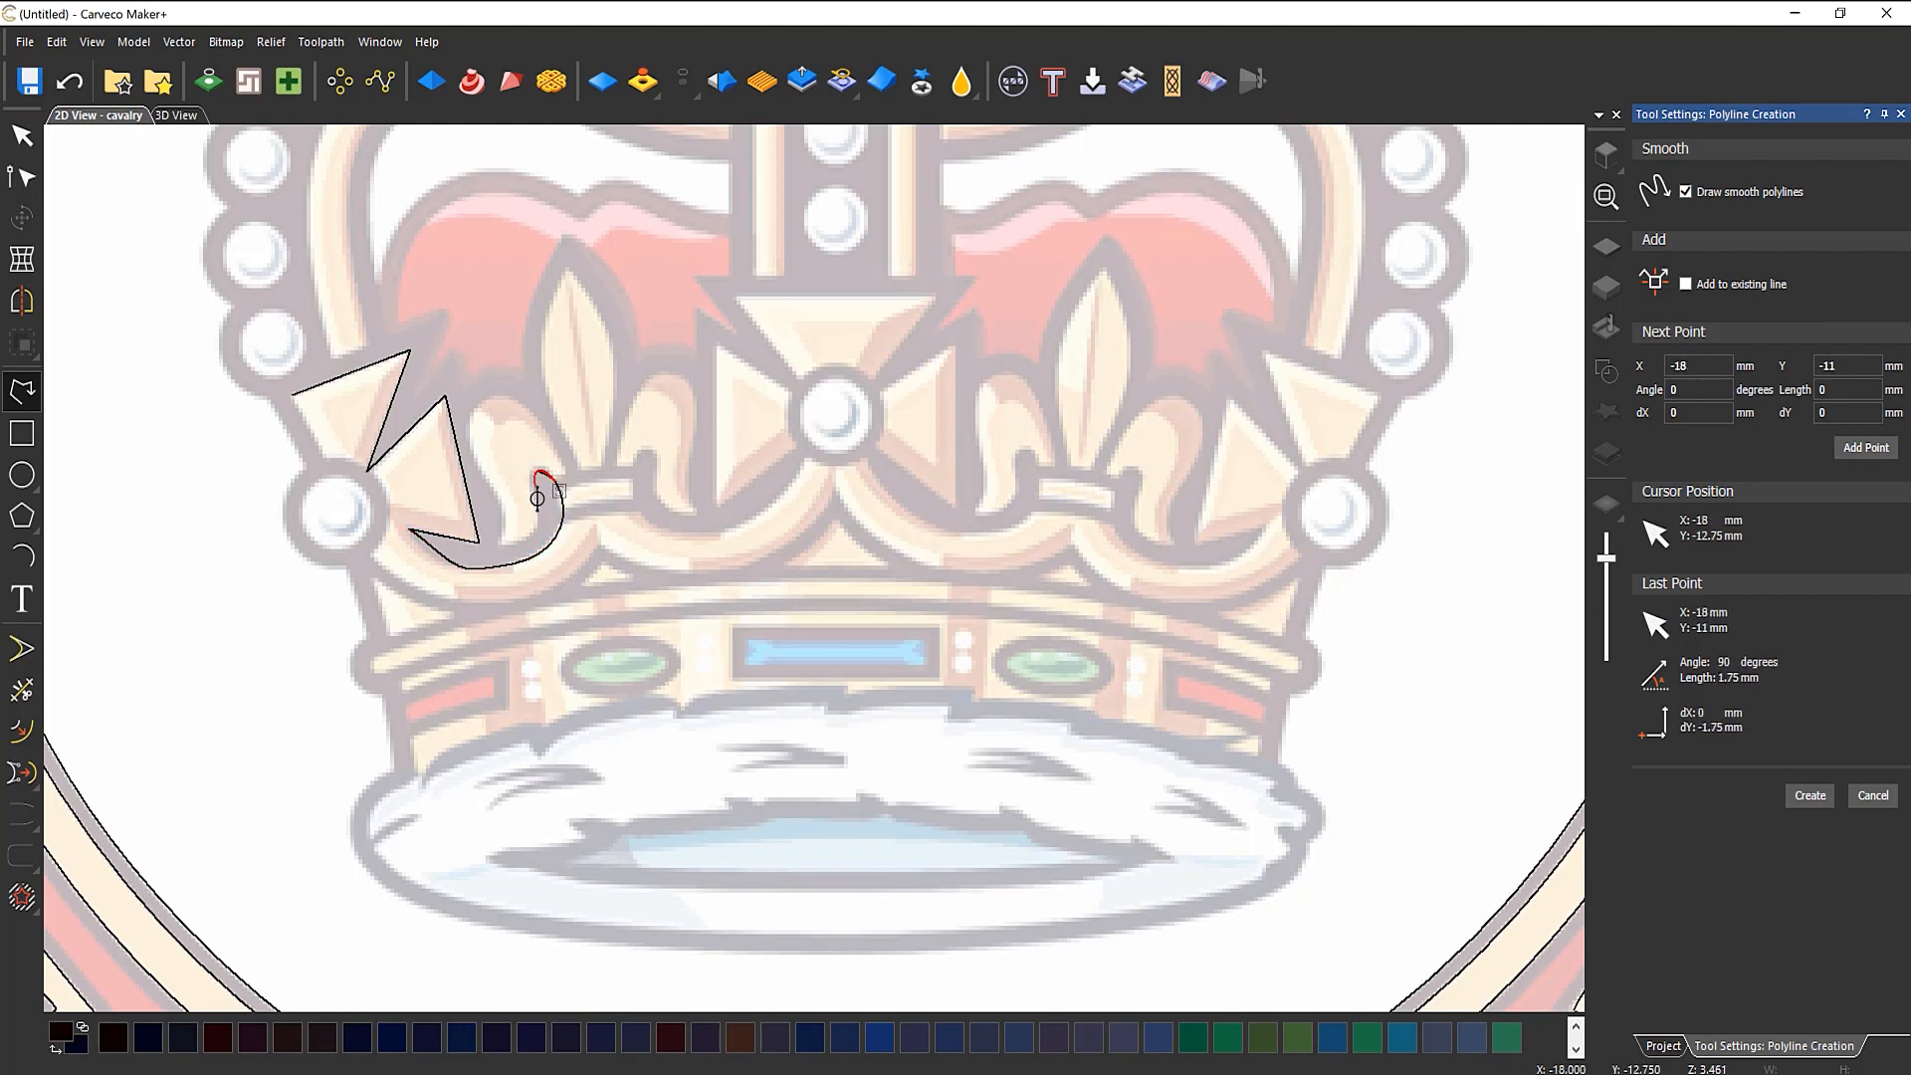
pyautogui.click(538, 502)
pyautogui.click(538, 528)
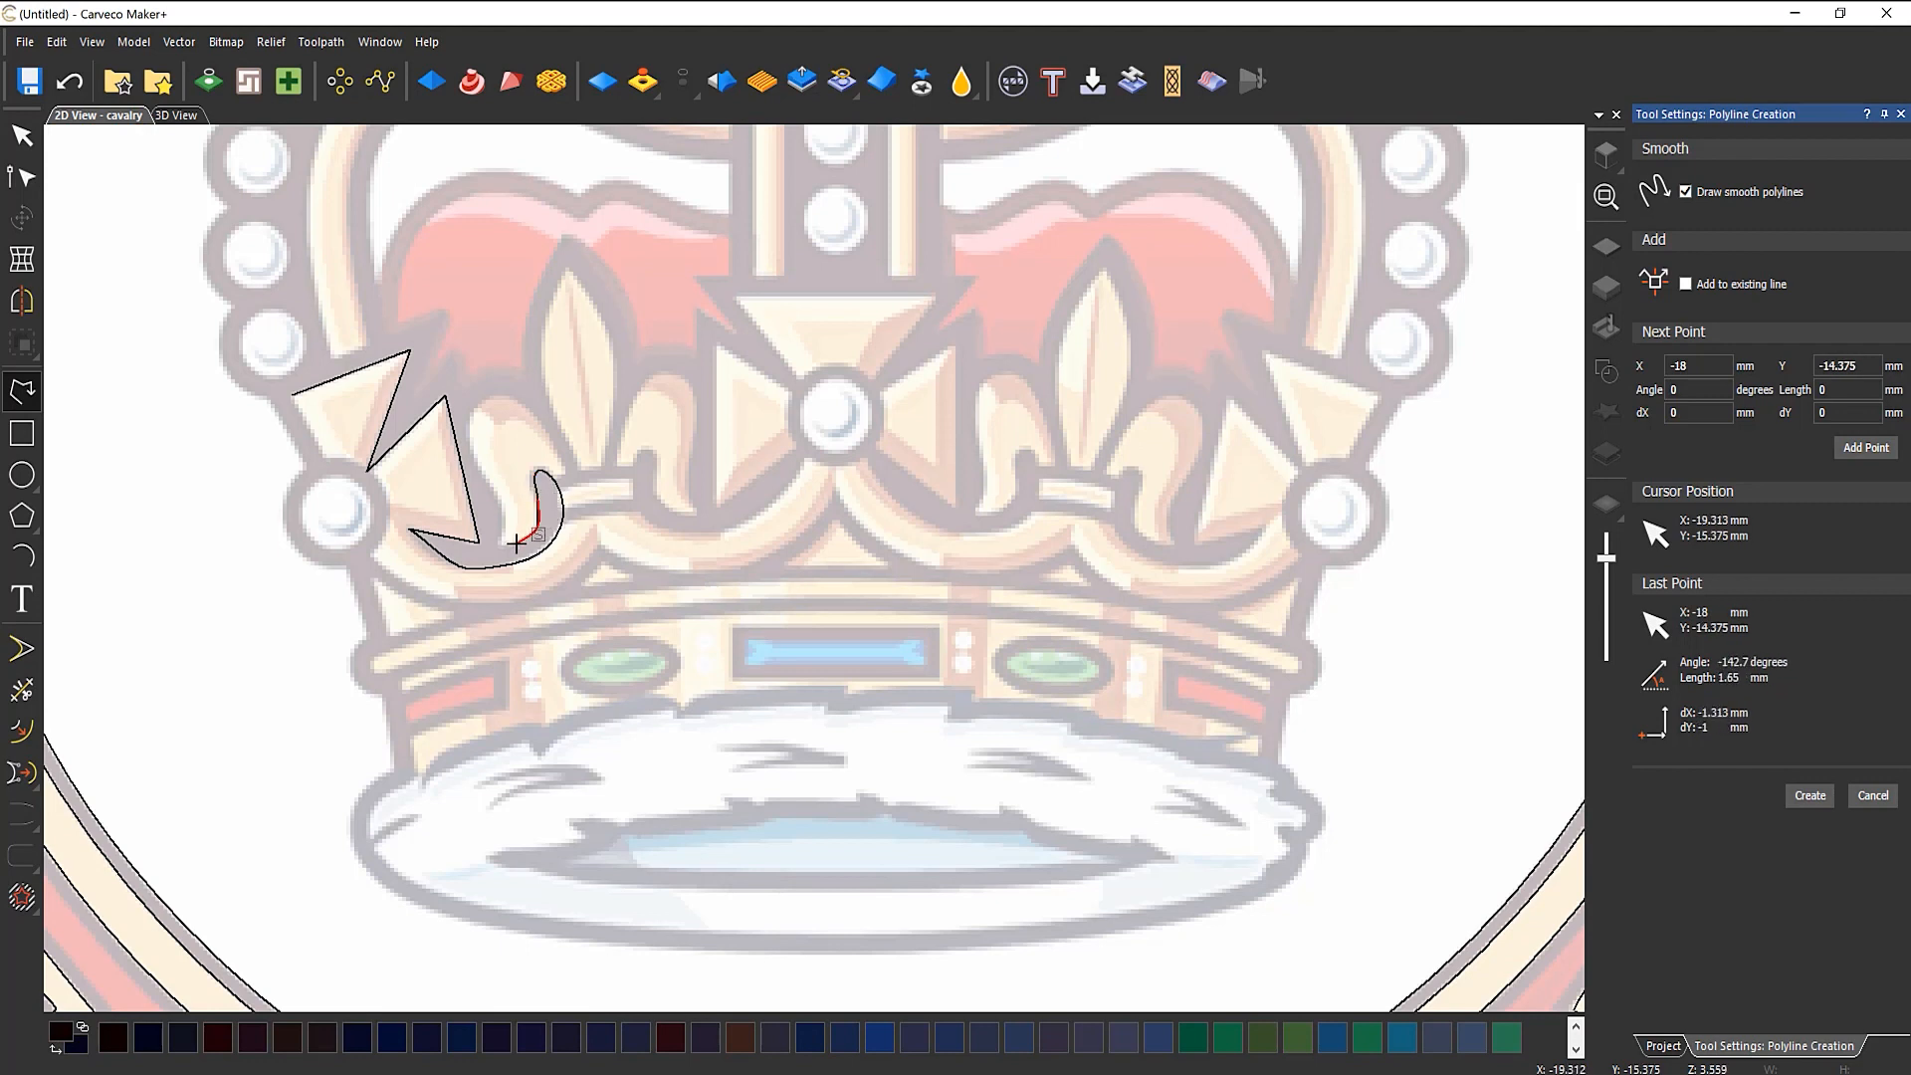
pyautogui.click(515, 545)
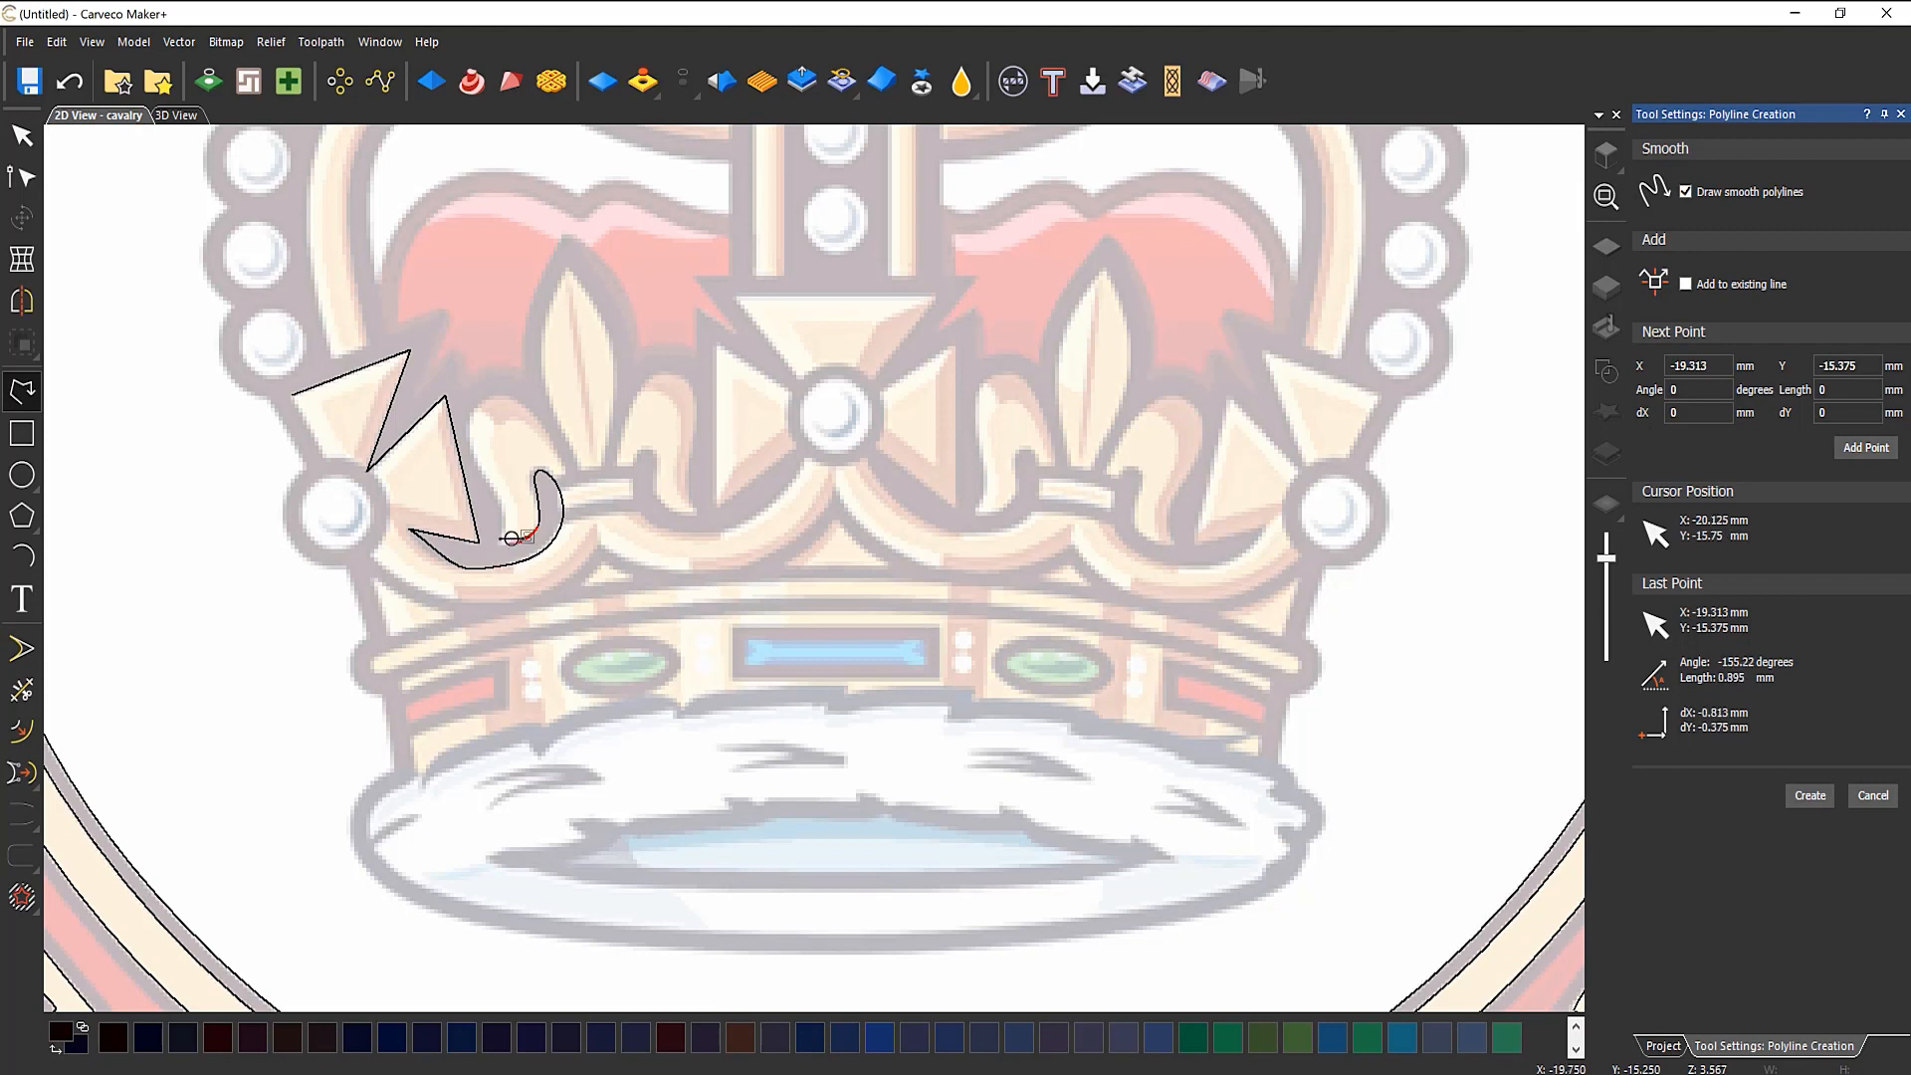
pyautogui.press('s')
pyautogui.click(496, 545)
# Step: Trace the left fleur-de-lis's outer left petal with a smooth curve, ending at a sharp corner beside the central petal
pyautogui.press('s')
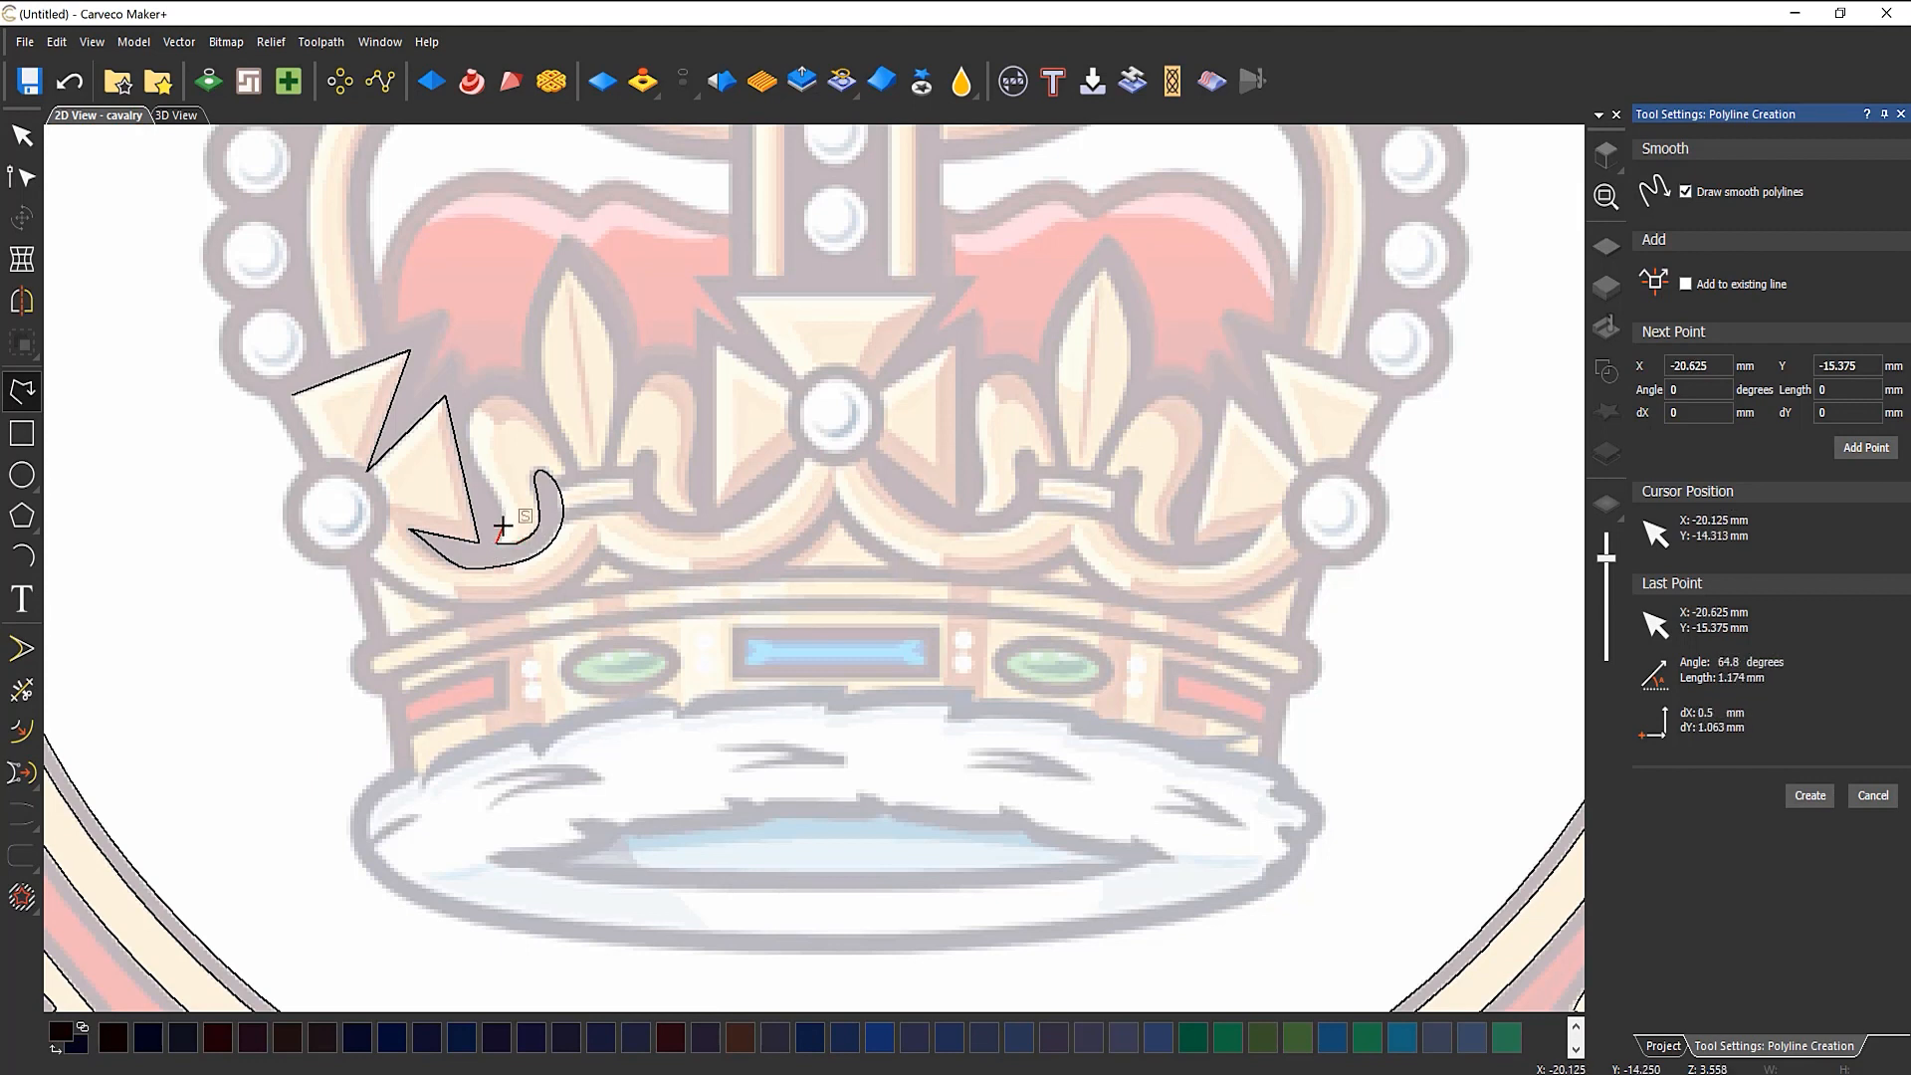
pyautogui.click(503, 517)
pyautogui.click(482, 472)
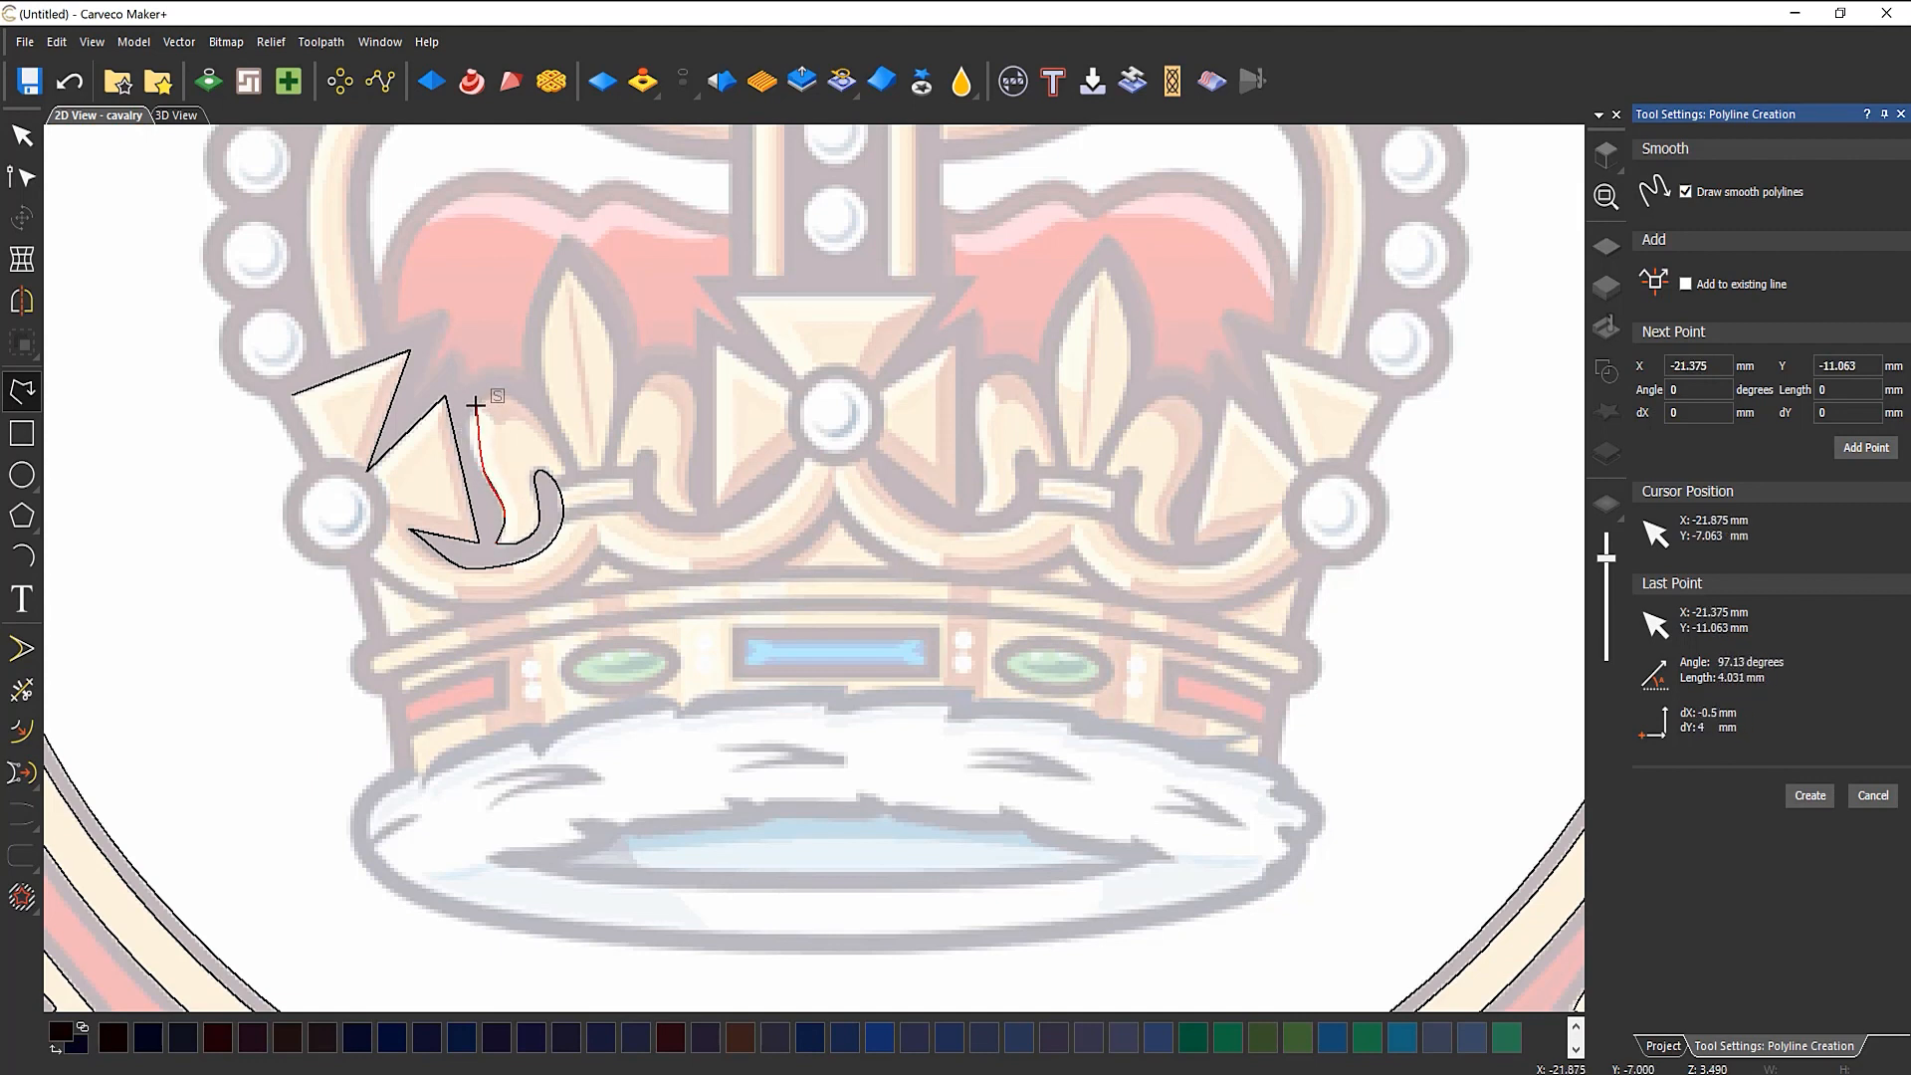
pyautogui.click(474, 405)
pyautogui.click(529, 402)
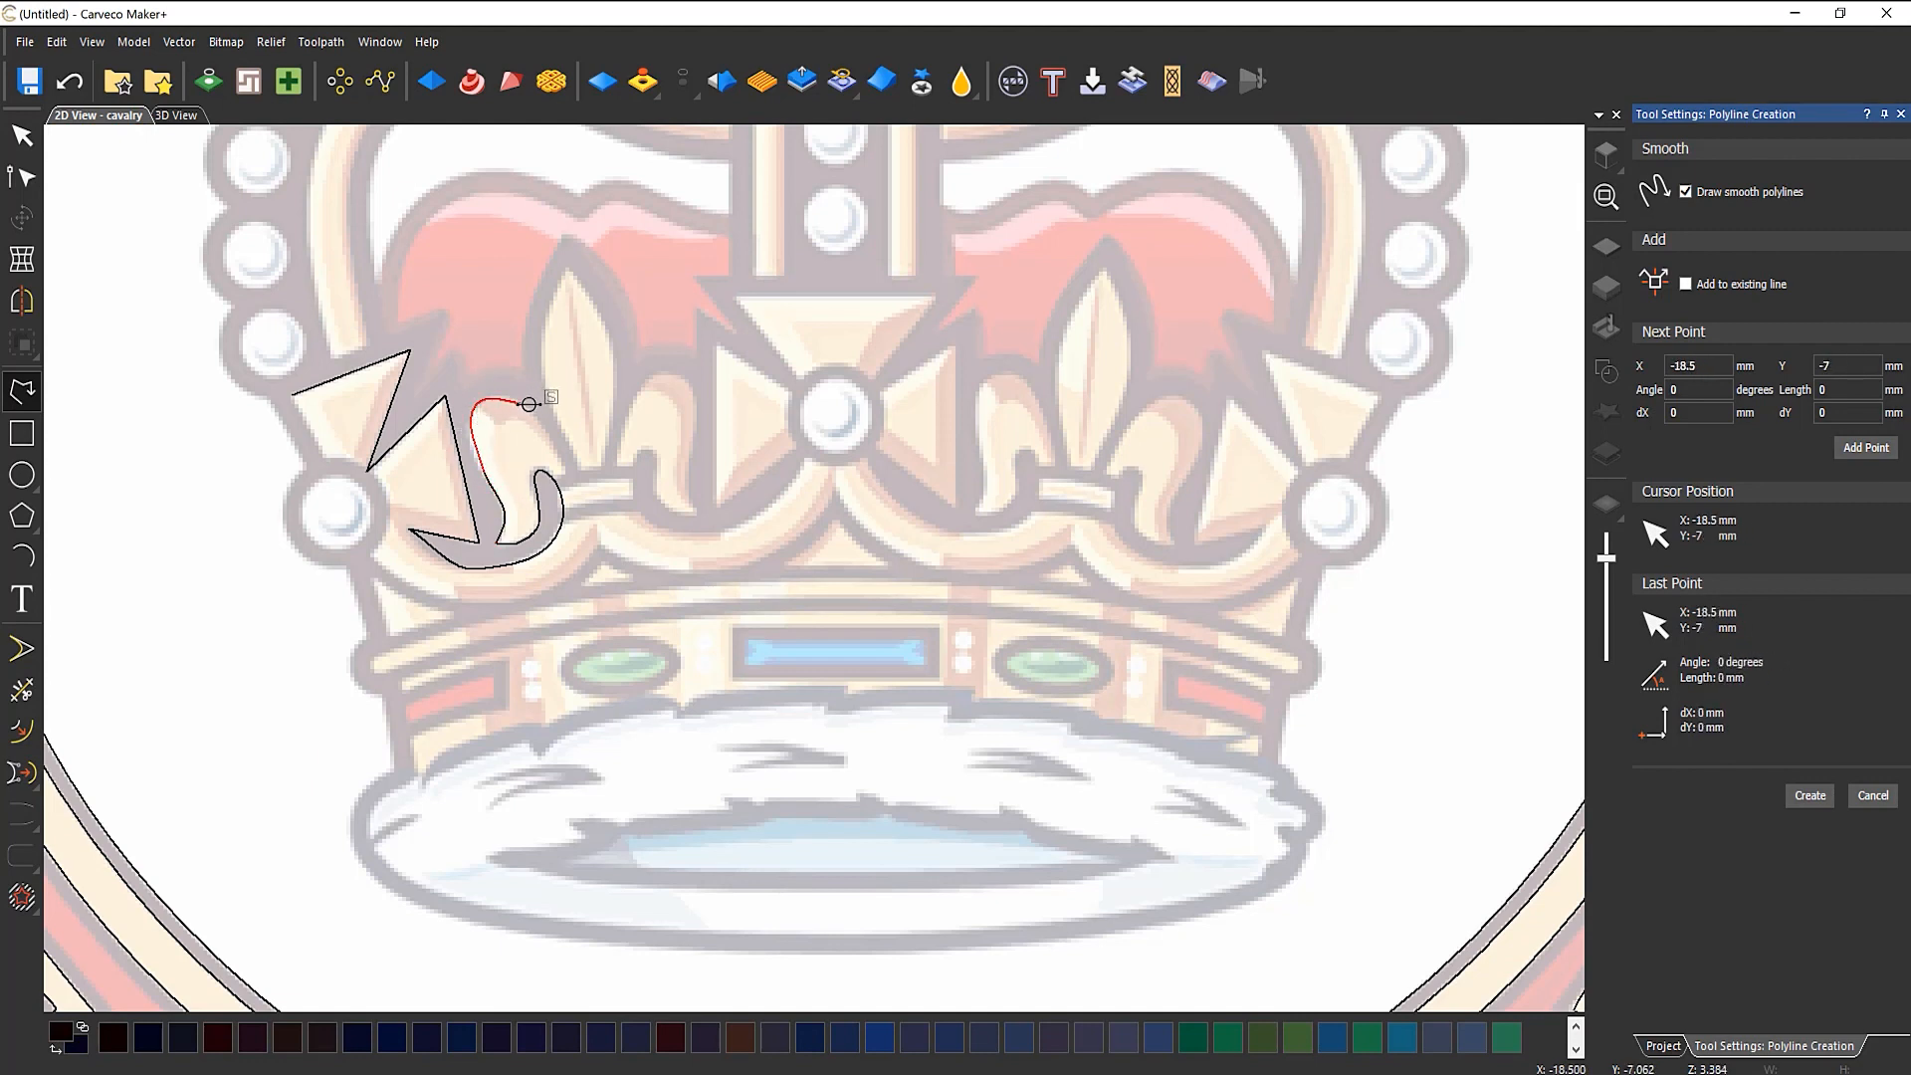
pyautogui.press('s')
pyautogui.click(566, 445)
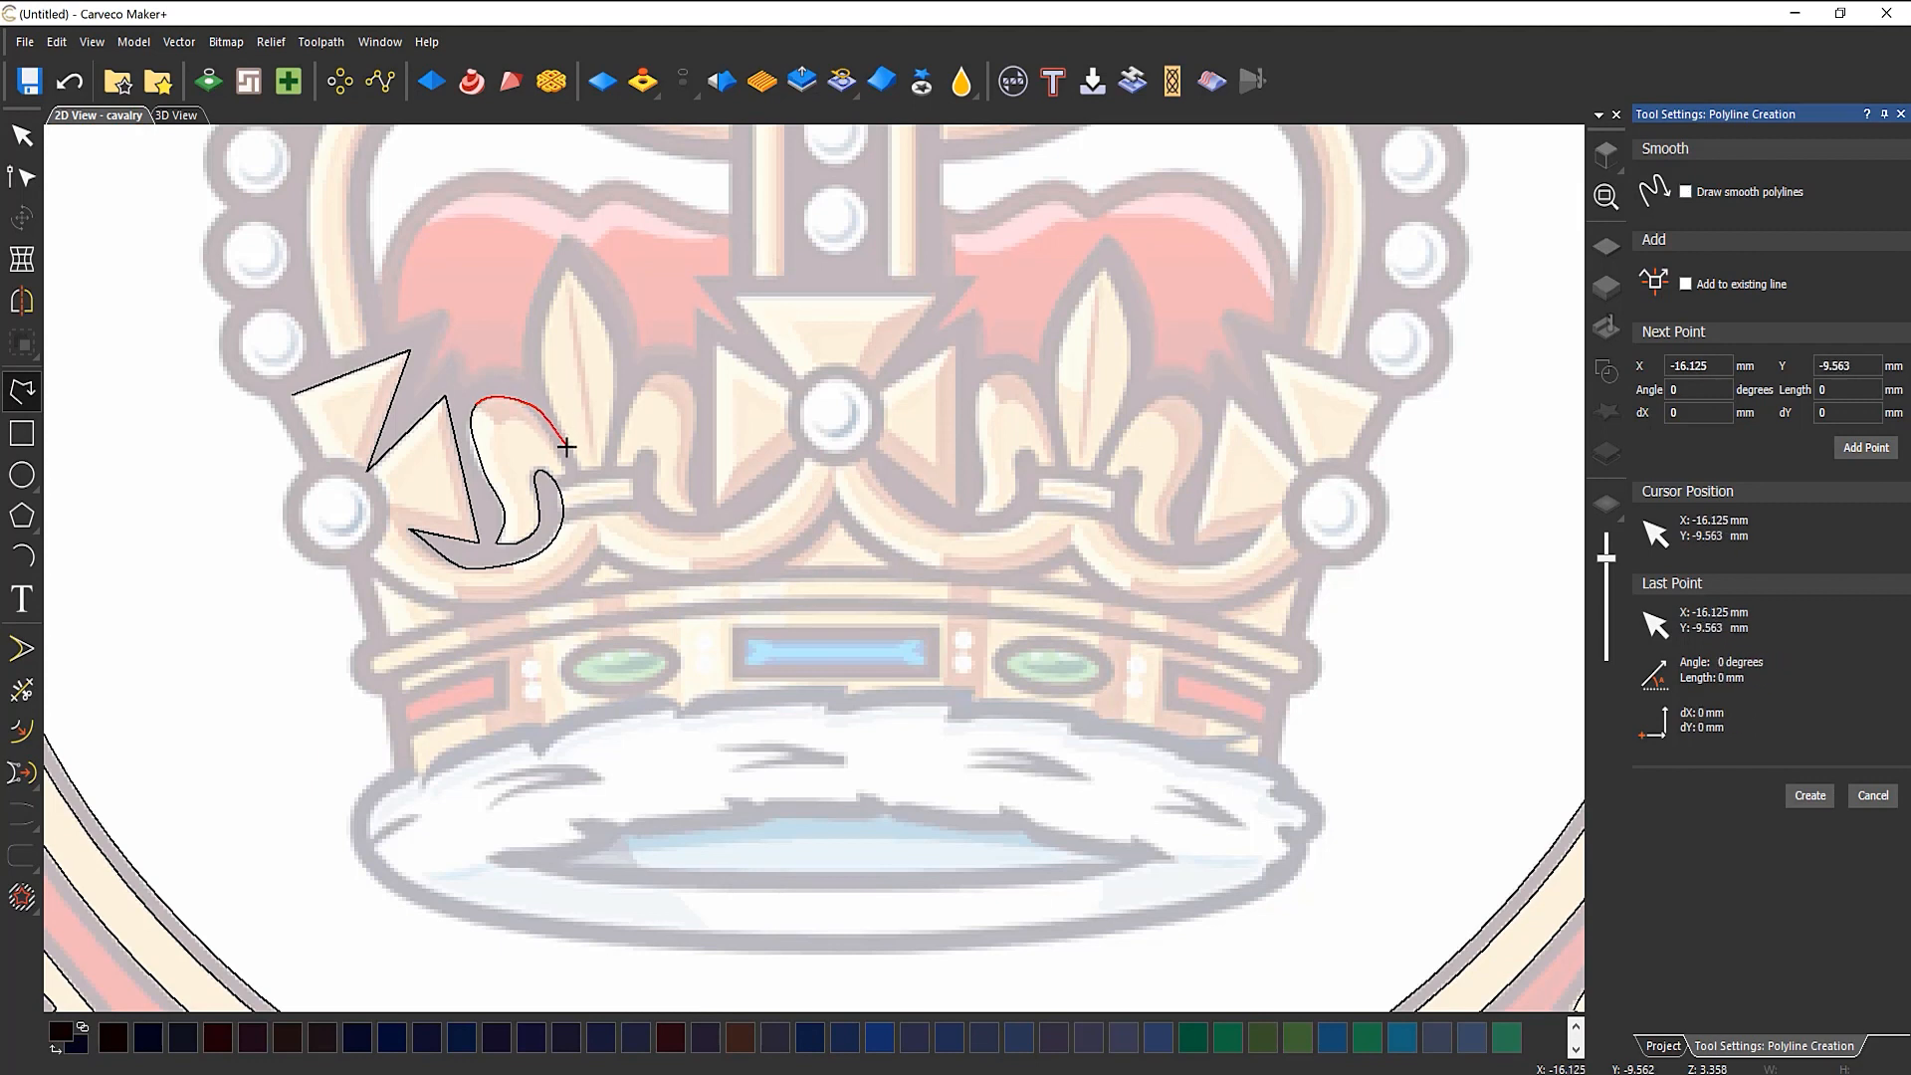
# Step: Trace both curved sides of the left fleur-de-lis's central petal, with a sharp point at its tip
pyautogui.click(539, 365)
pyautogui.press('s')
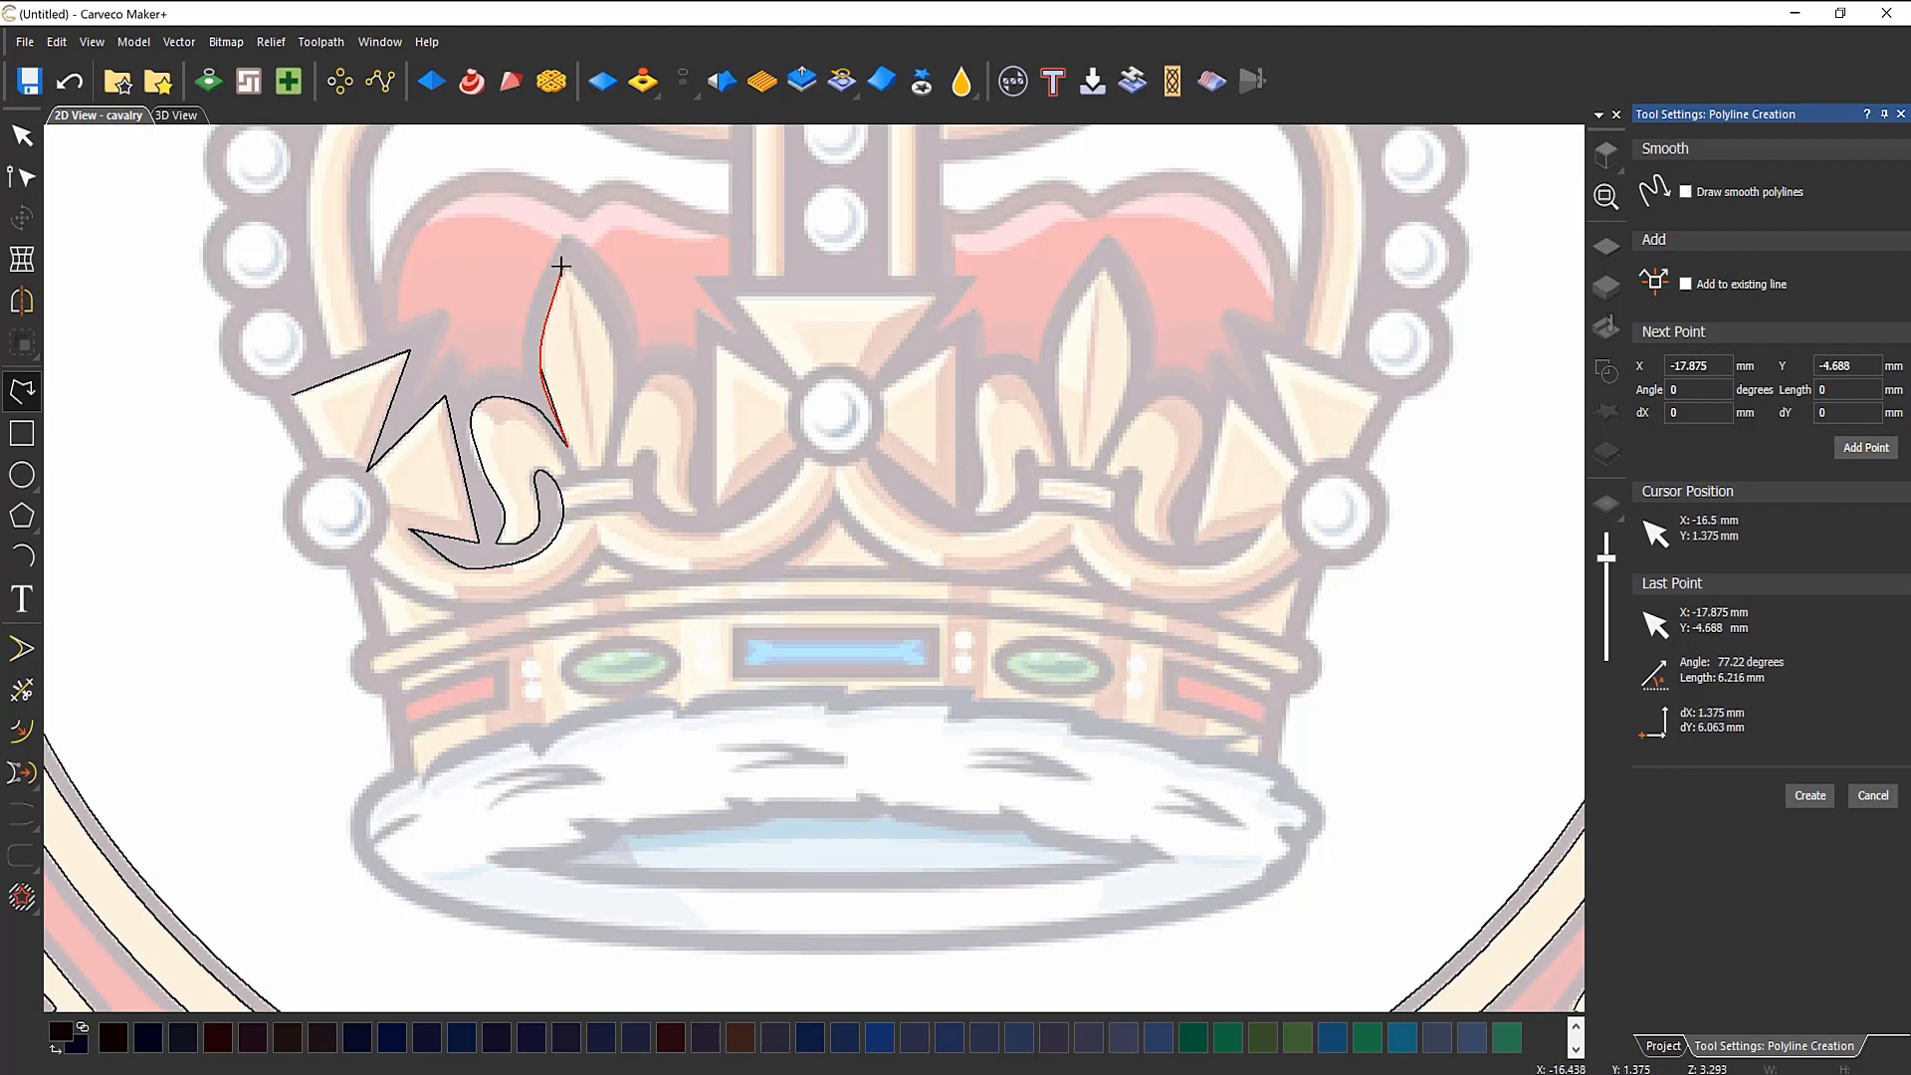
pyautogui.click(563, 265)
pyautogui.press('s')
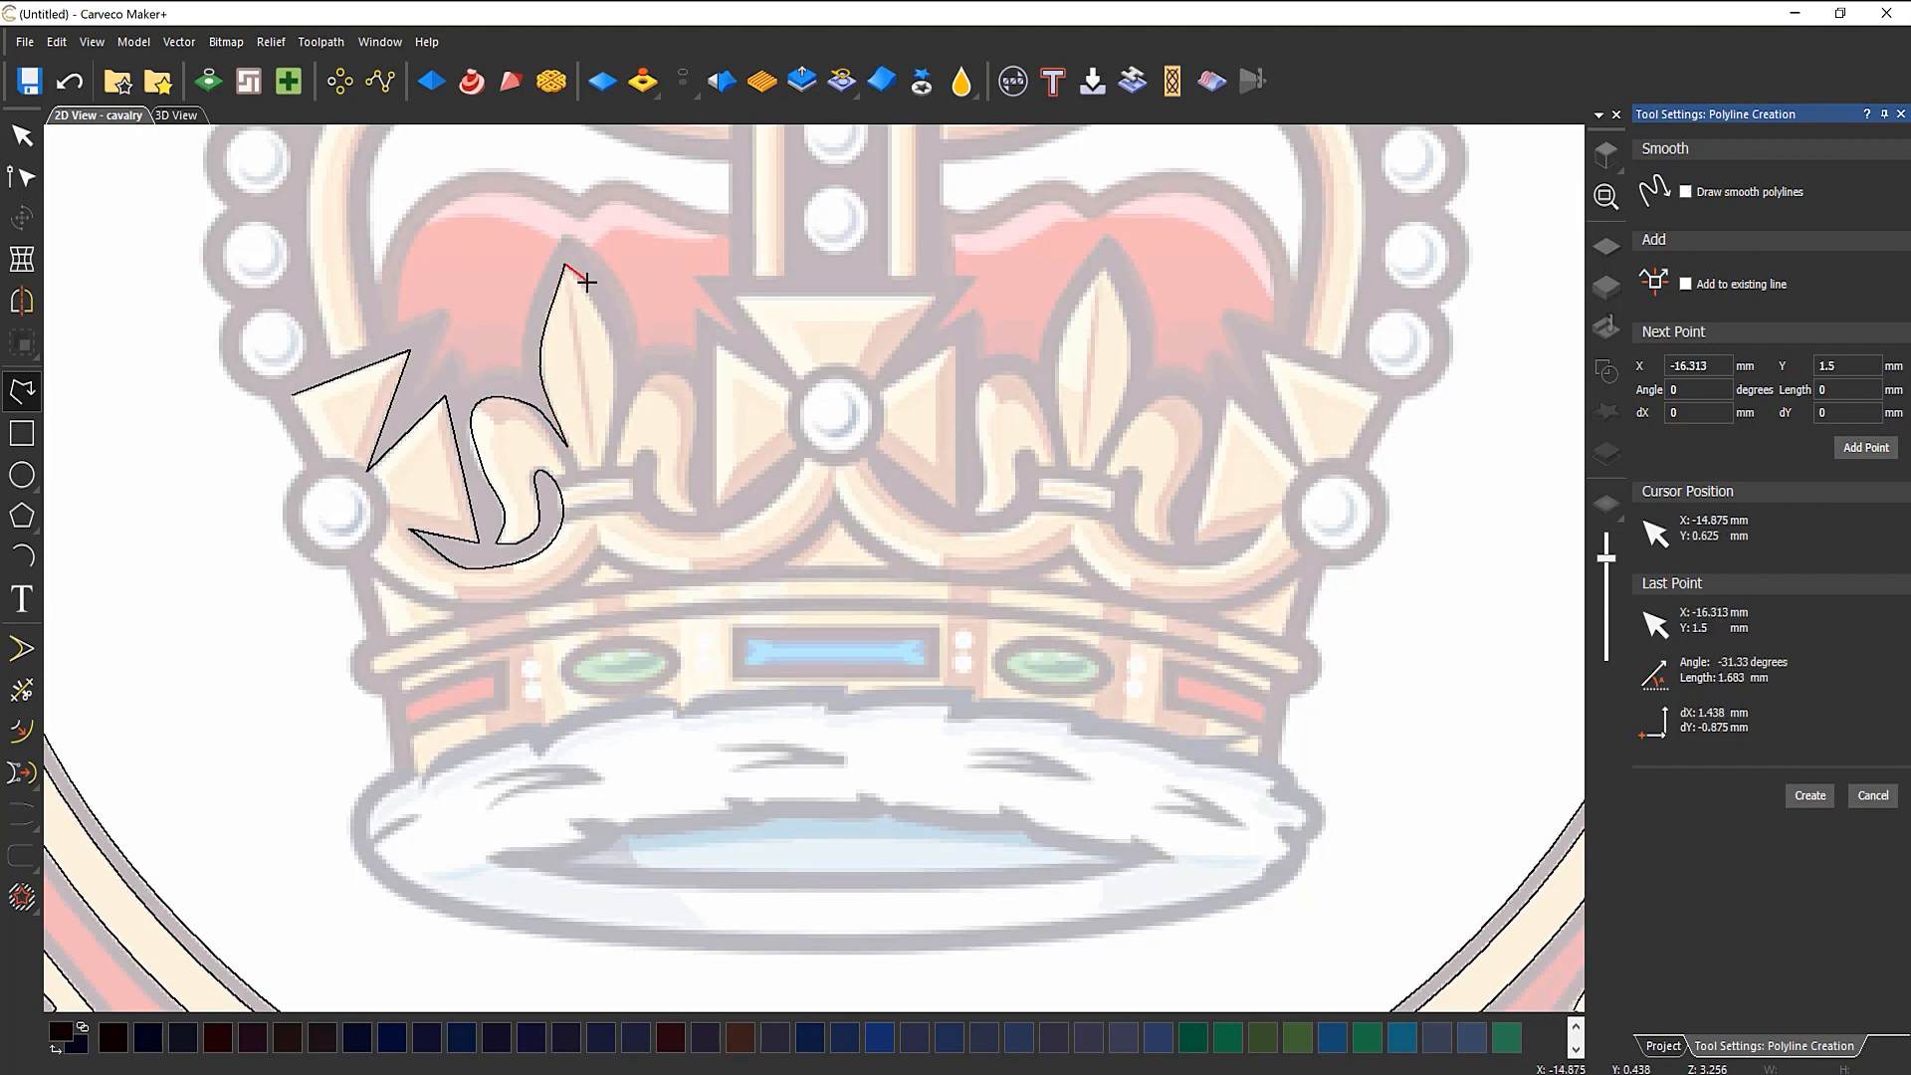
pyautogui.press('s')
pyautogui.click(613, 353)
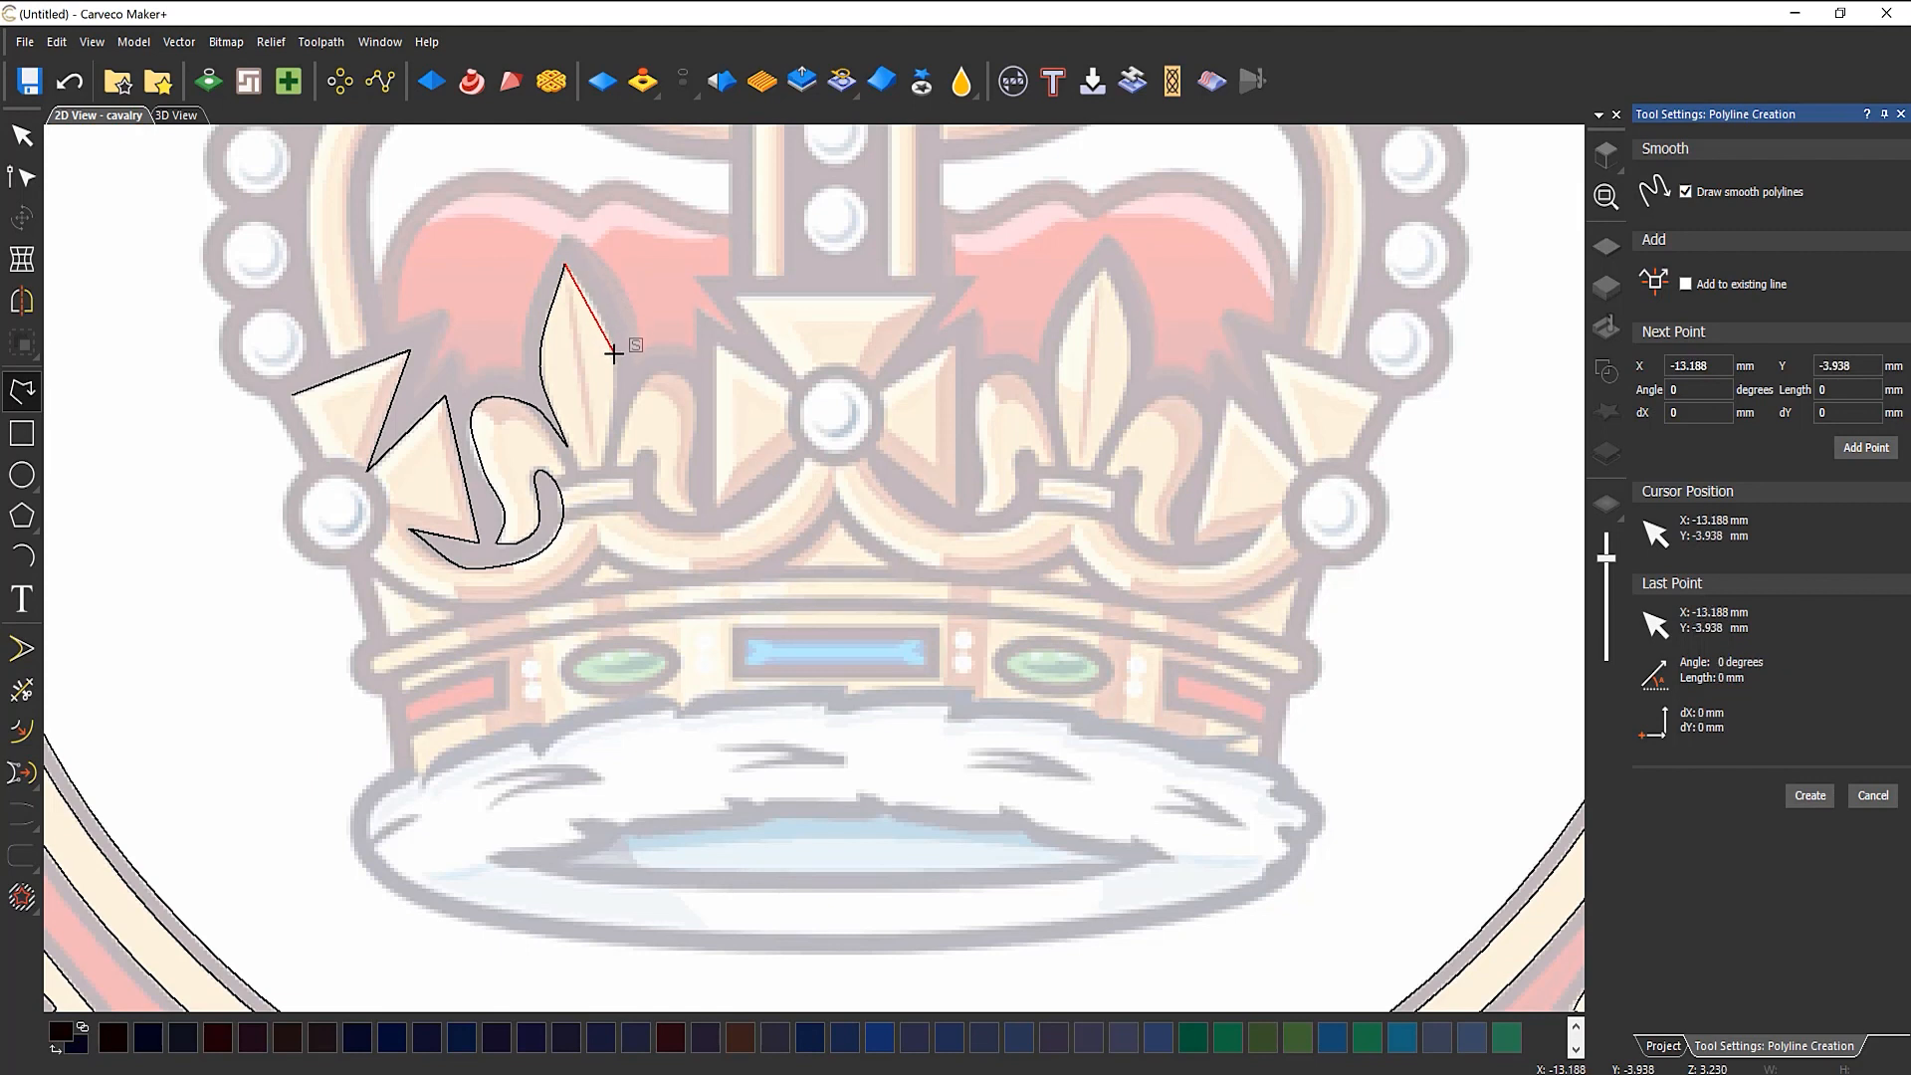
pyautogui.click(610, 430)
# Step: Trace the outer edge of the left fleur-de-lis's right petal down to its lower tip
pyautogui.click(657, 368)
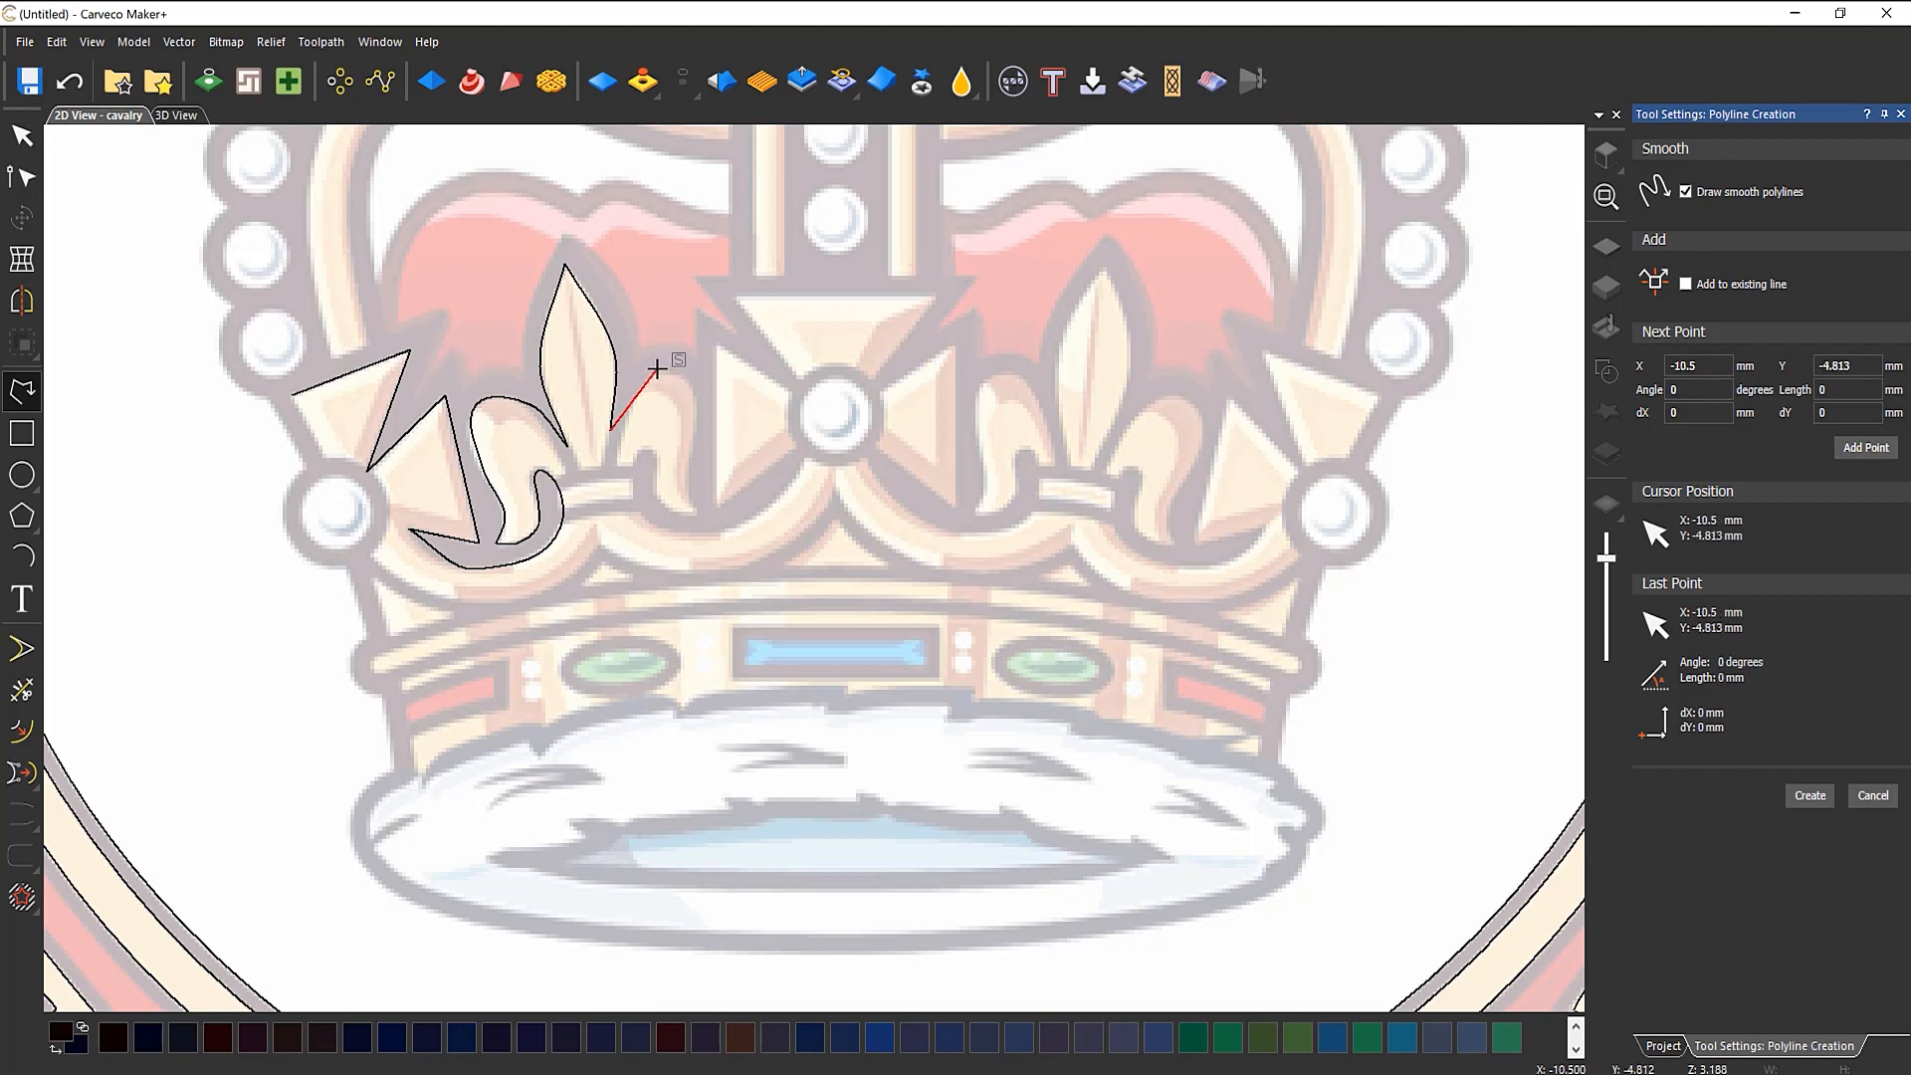
pyautogui.click(702, 396)
pyautogui.click(688, 490)
pyautogui.press('s')
pyautogui.click(694, 513)
# Step: Continue with smooth curves around the right petal's inner curl and along the scroll up to the pearl of the central cross
pyautogui.press('s')
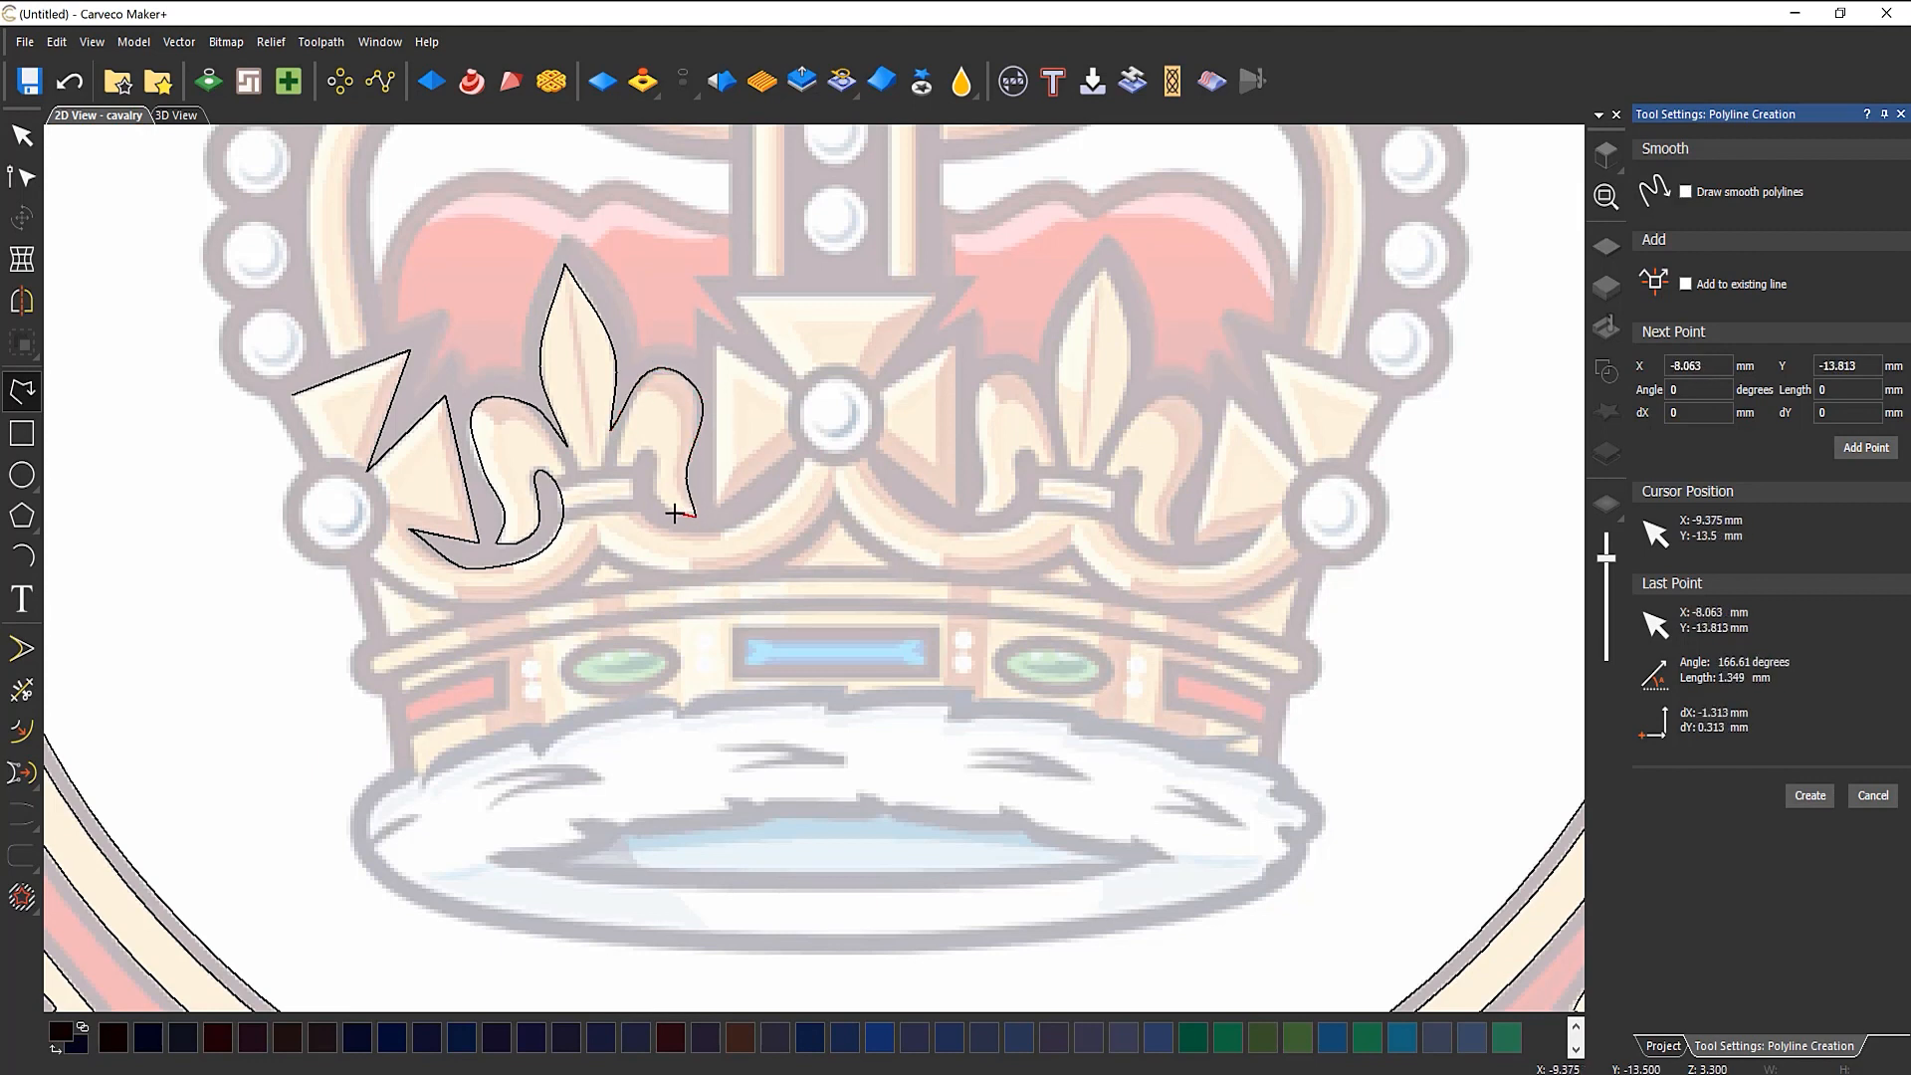
pyautogui.click(657, 495)
pyautogui.click(656, 454)
pyautogui.click(634, 464)
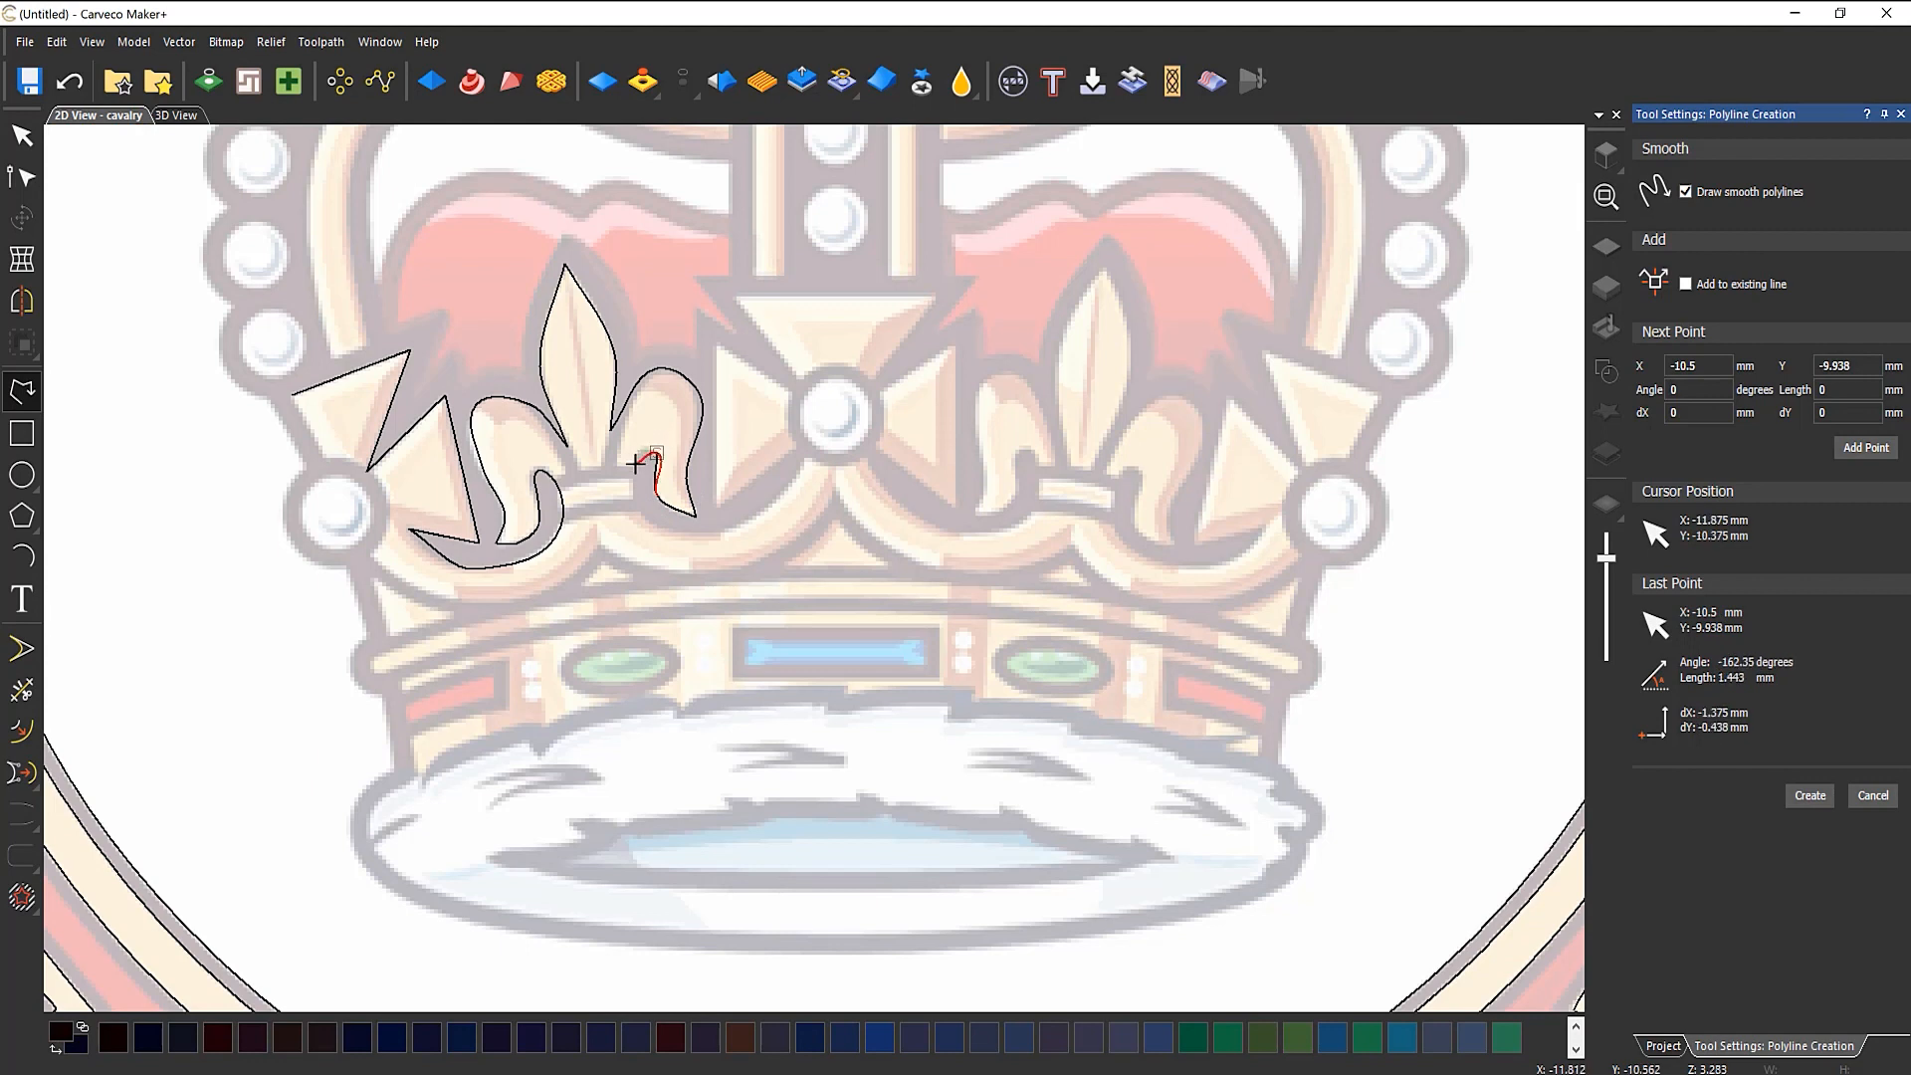
pyautogui.click(636, 502)
pyautogui.click(686, 536)
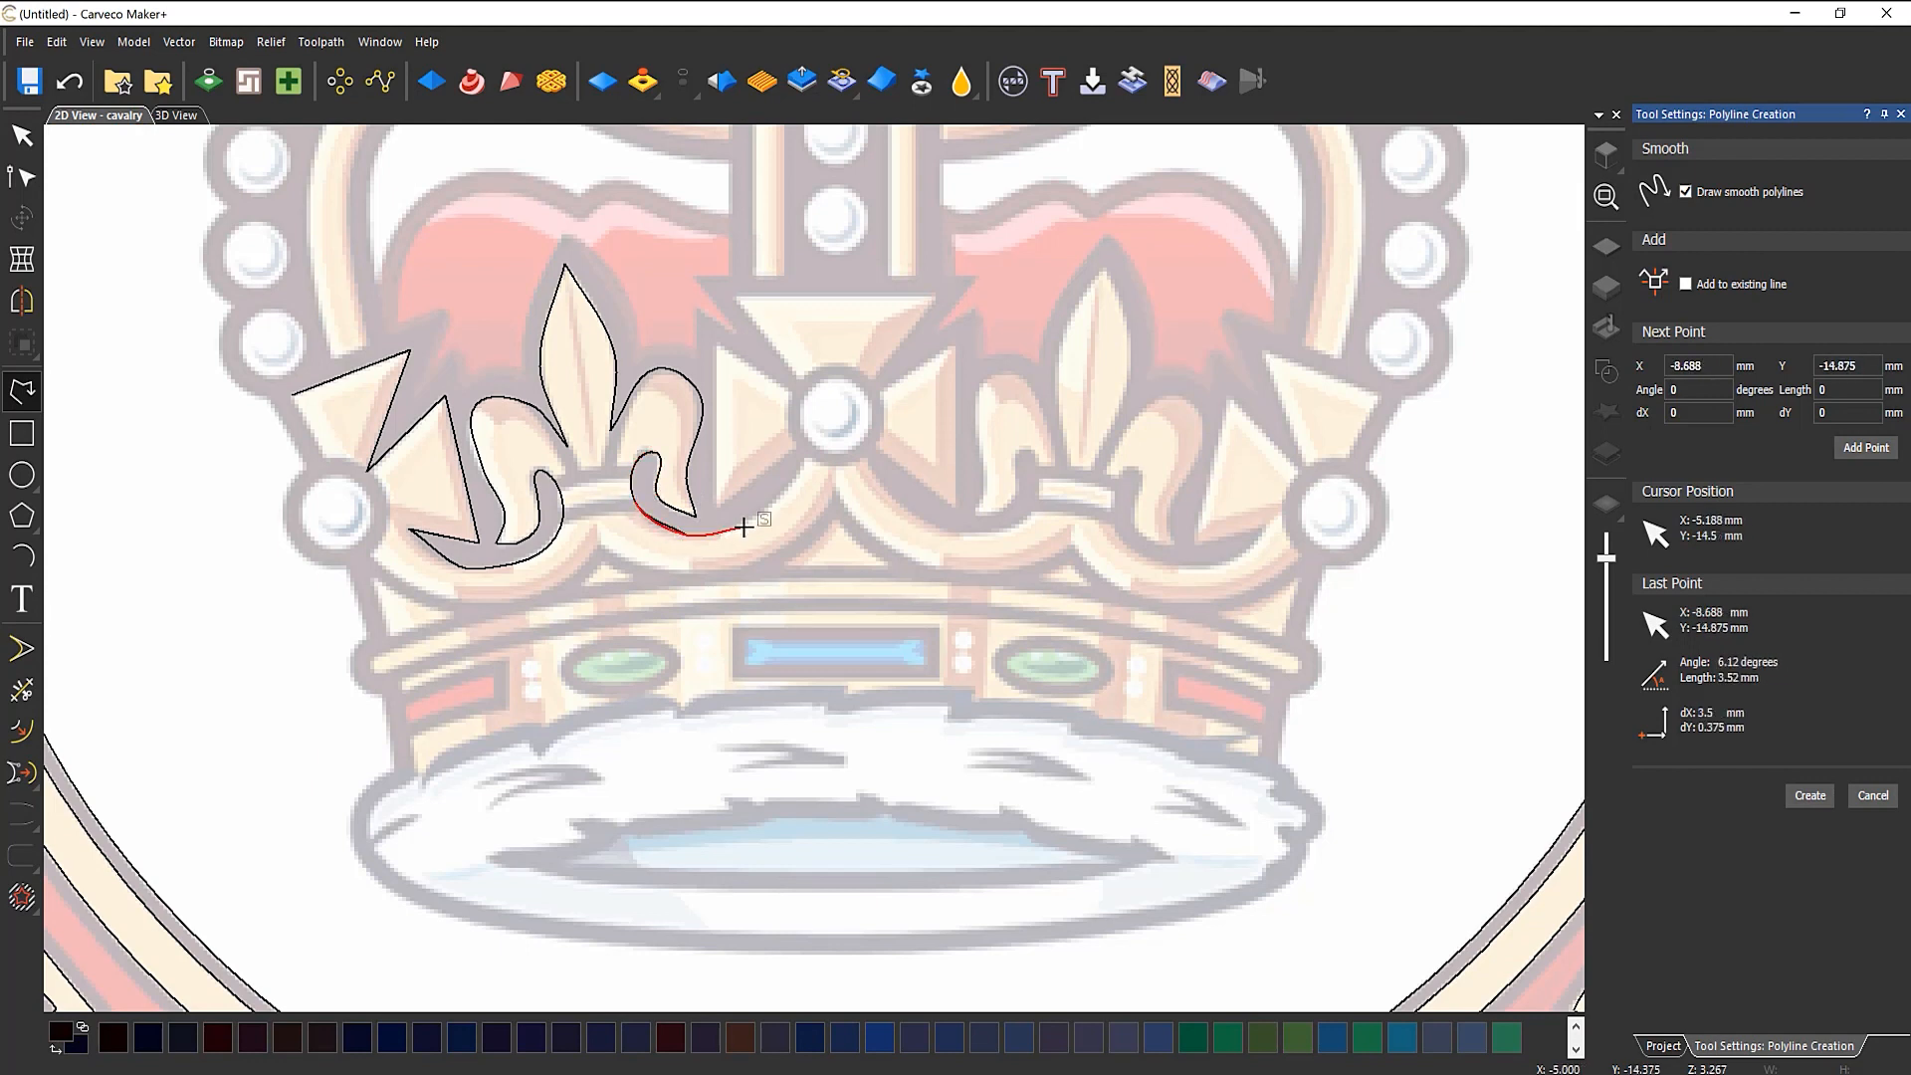
pyautogui.click(771, 502)
pyautogui.press('s')
pyautogui.click(804, 444)
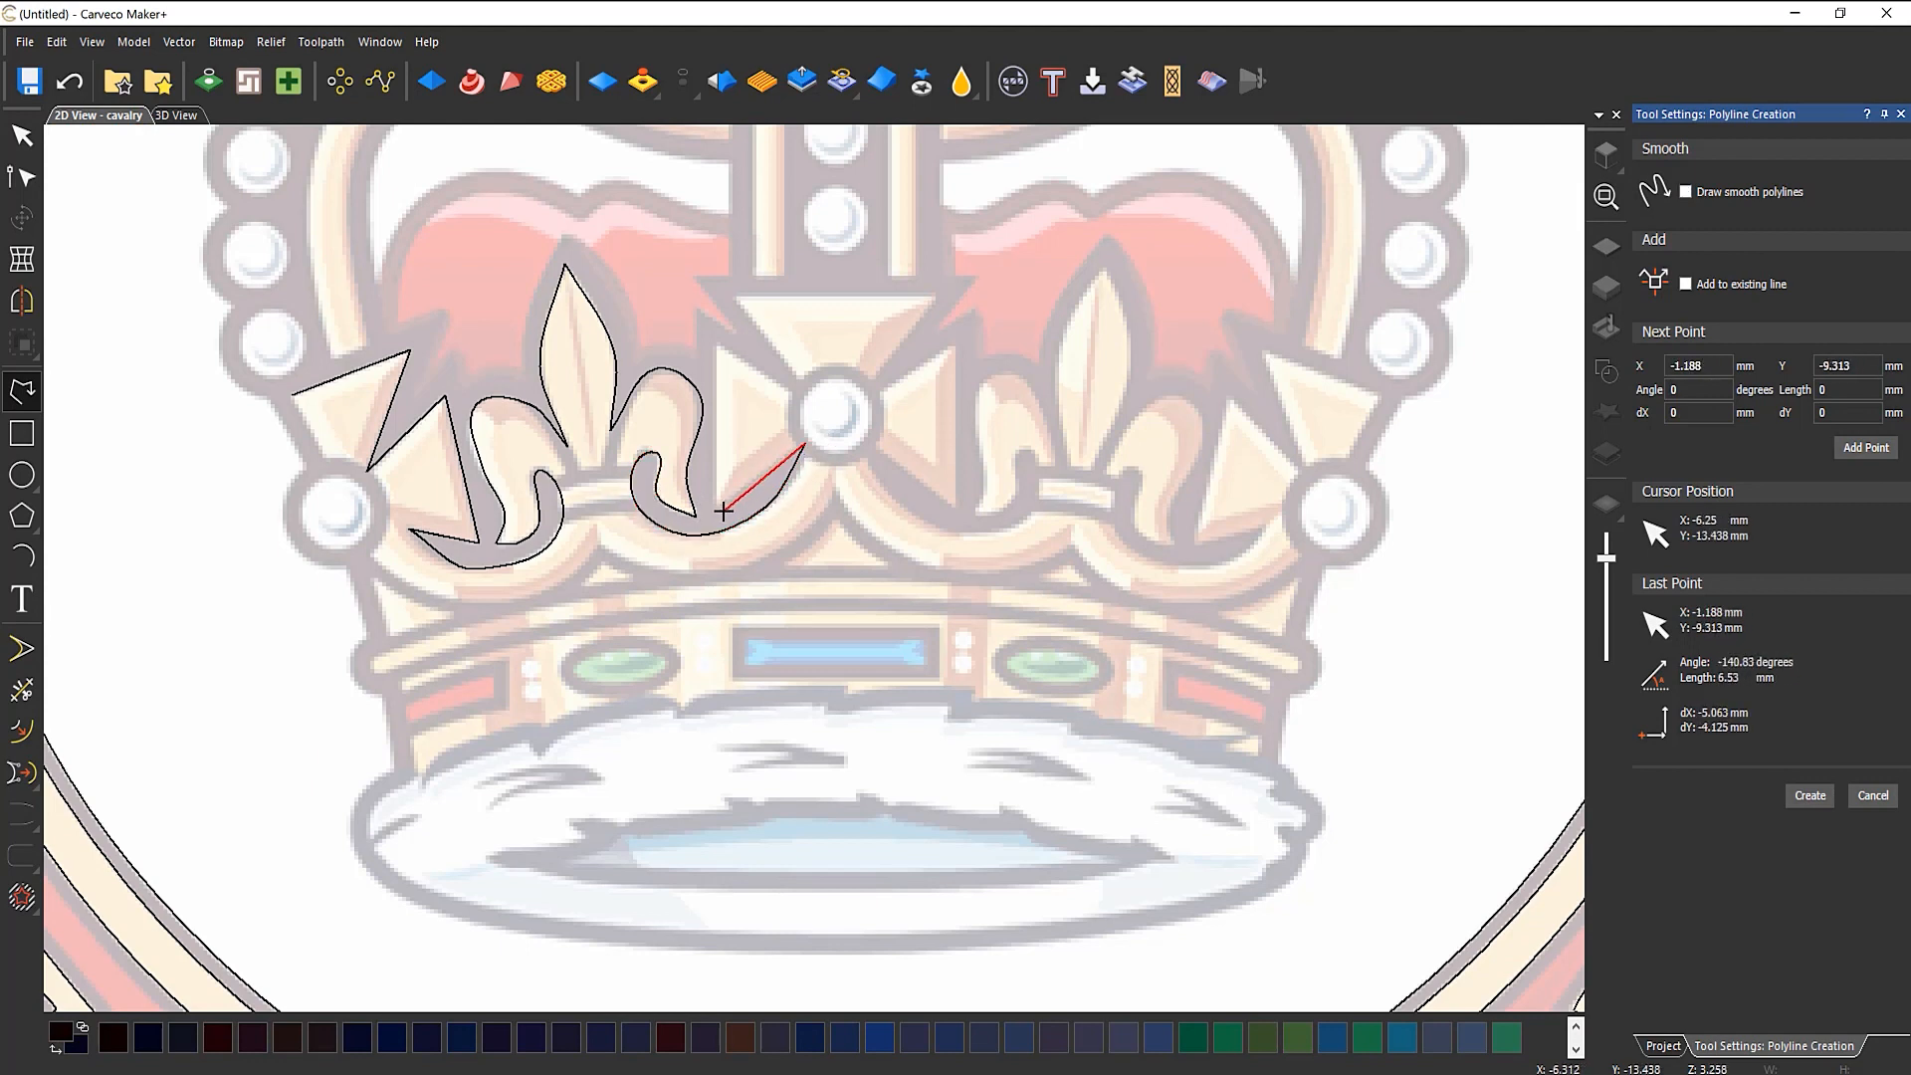
# Step: Trace the central cross's left, upper and right arms with straight segments and finish the polyline
pyautogui.click(716, 511)
pyautogui.click(717, 347)
pyautogui.click(804, 394)
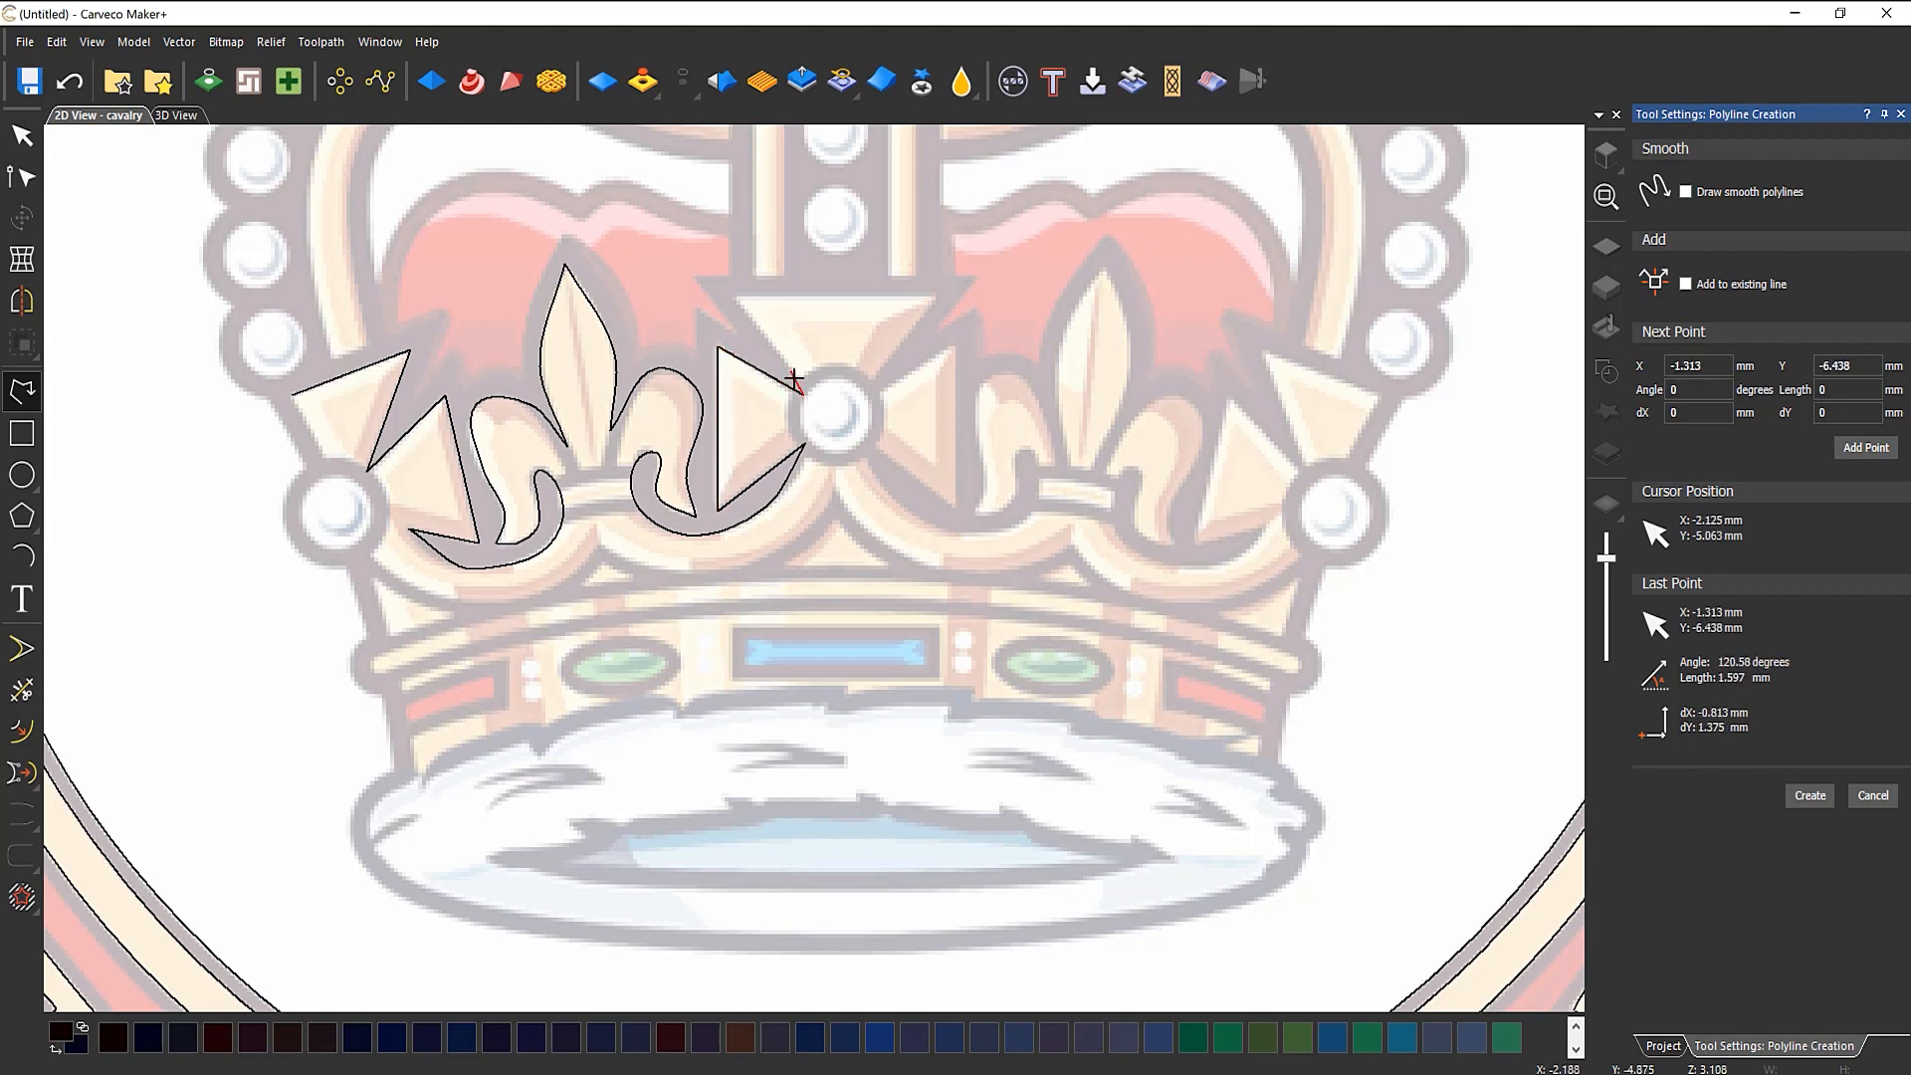
pyautogui.click(735, 295)
pyautogui.click(938, 295)
pyautogui.click(873, 394)
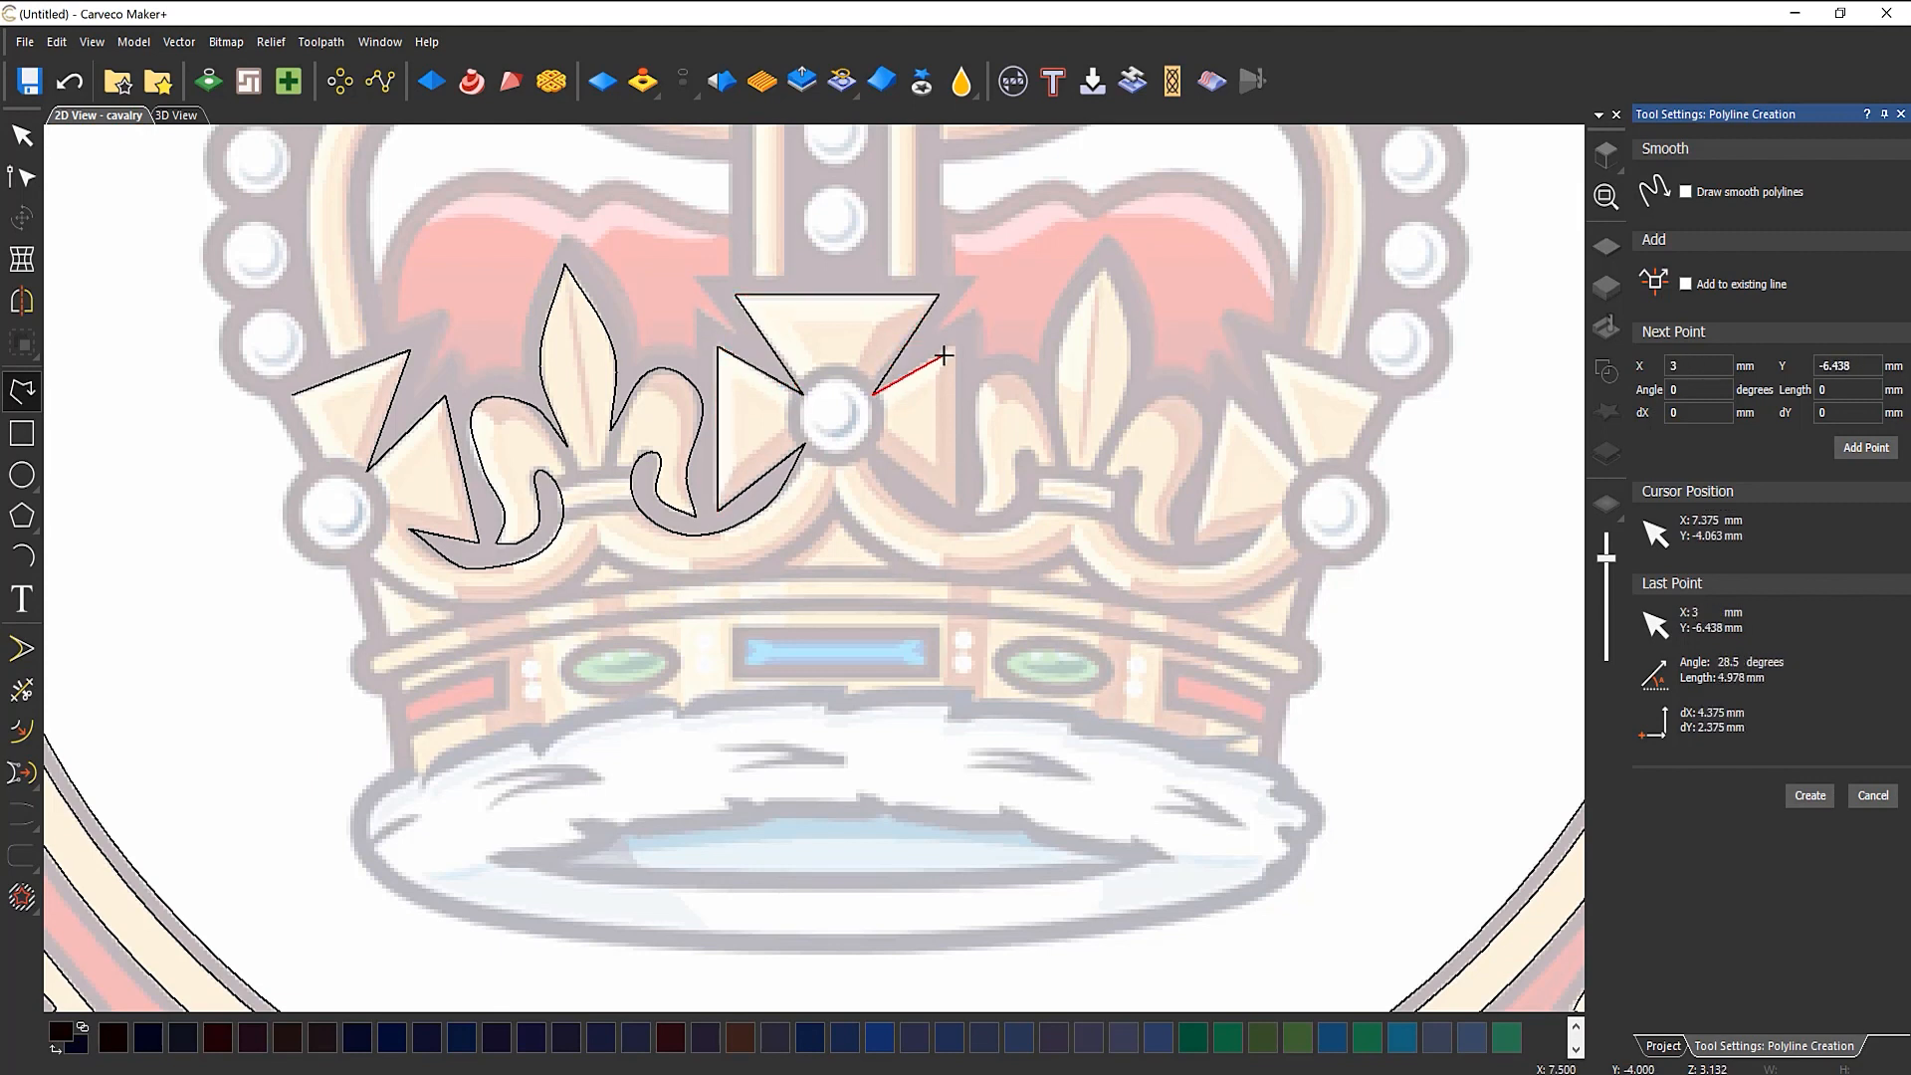
pyautogui.click(955, 346)
pyautogui.click(955, 511)
pyautogui.click(872, 444)
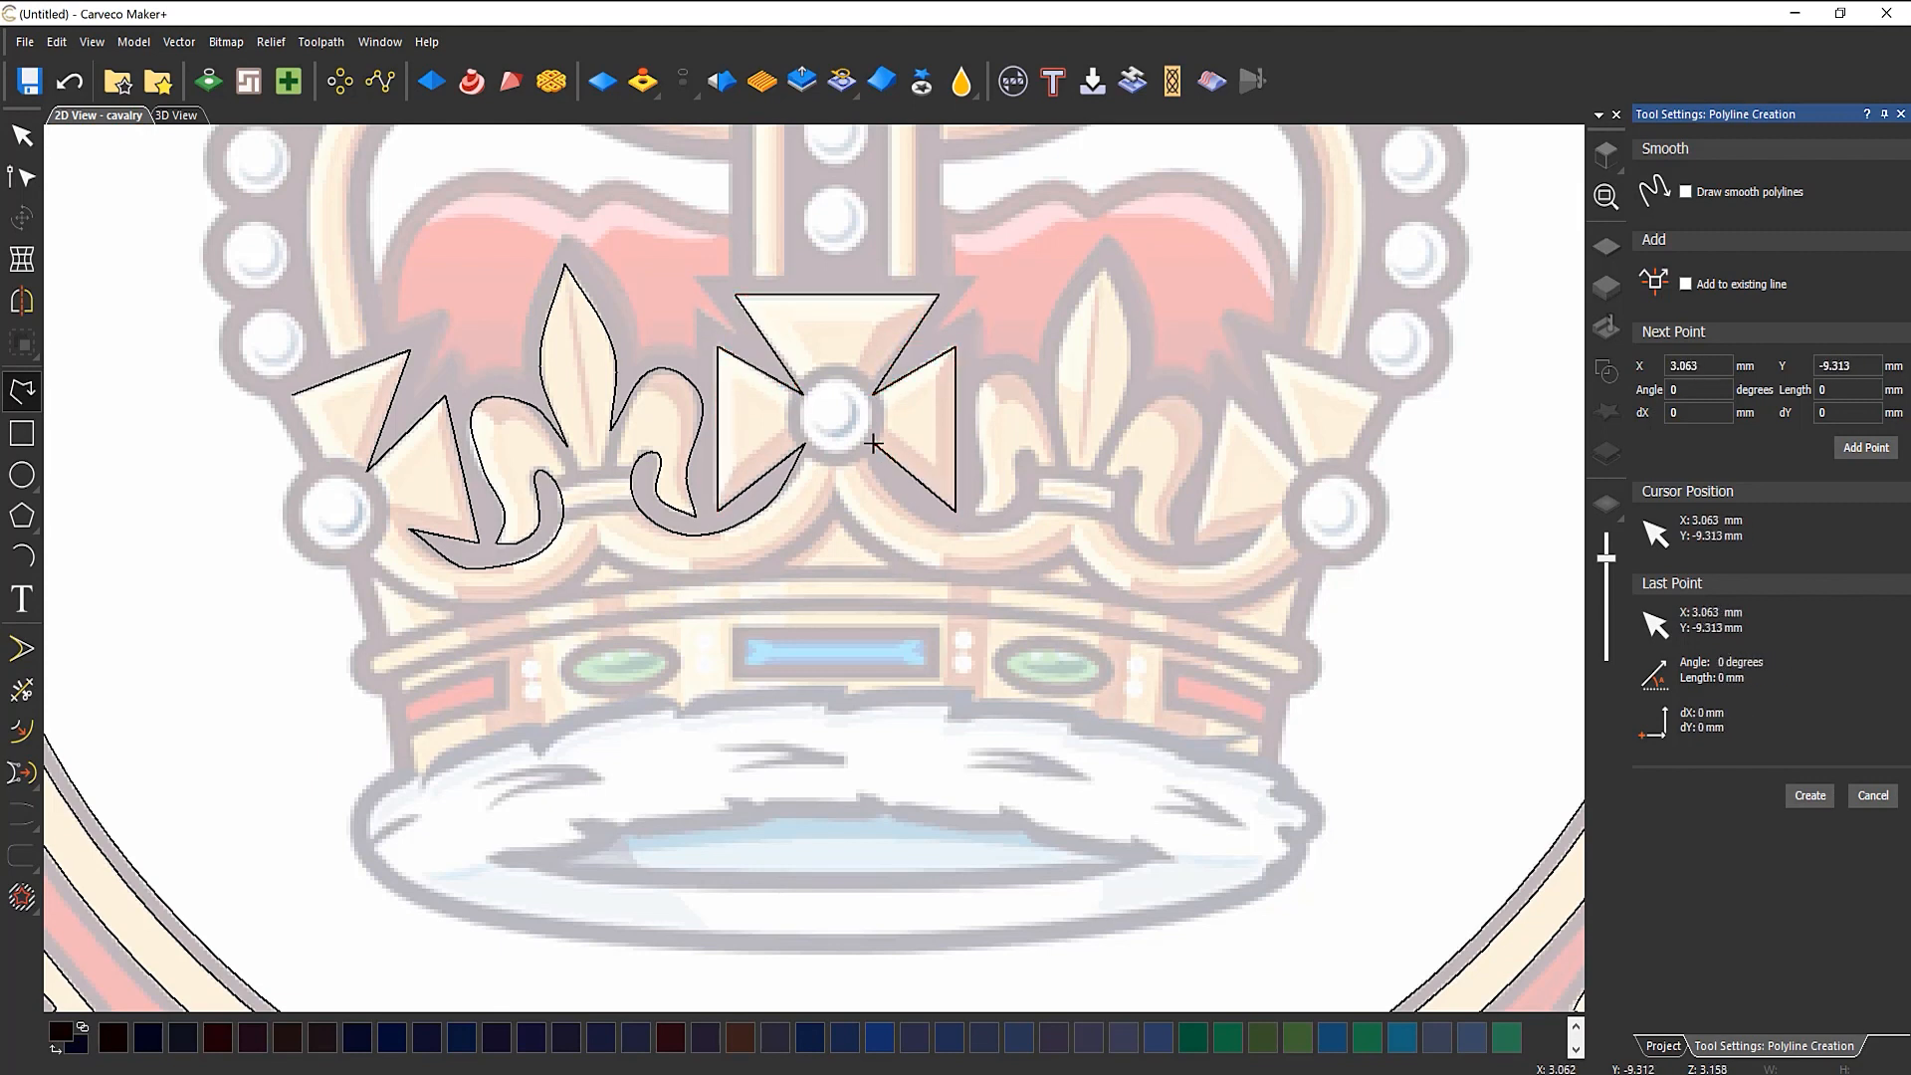
pyautogui.rightClick(973, 450)
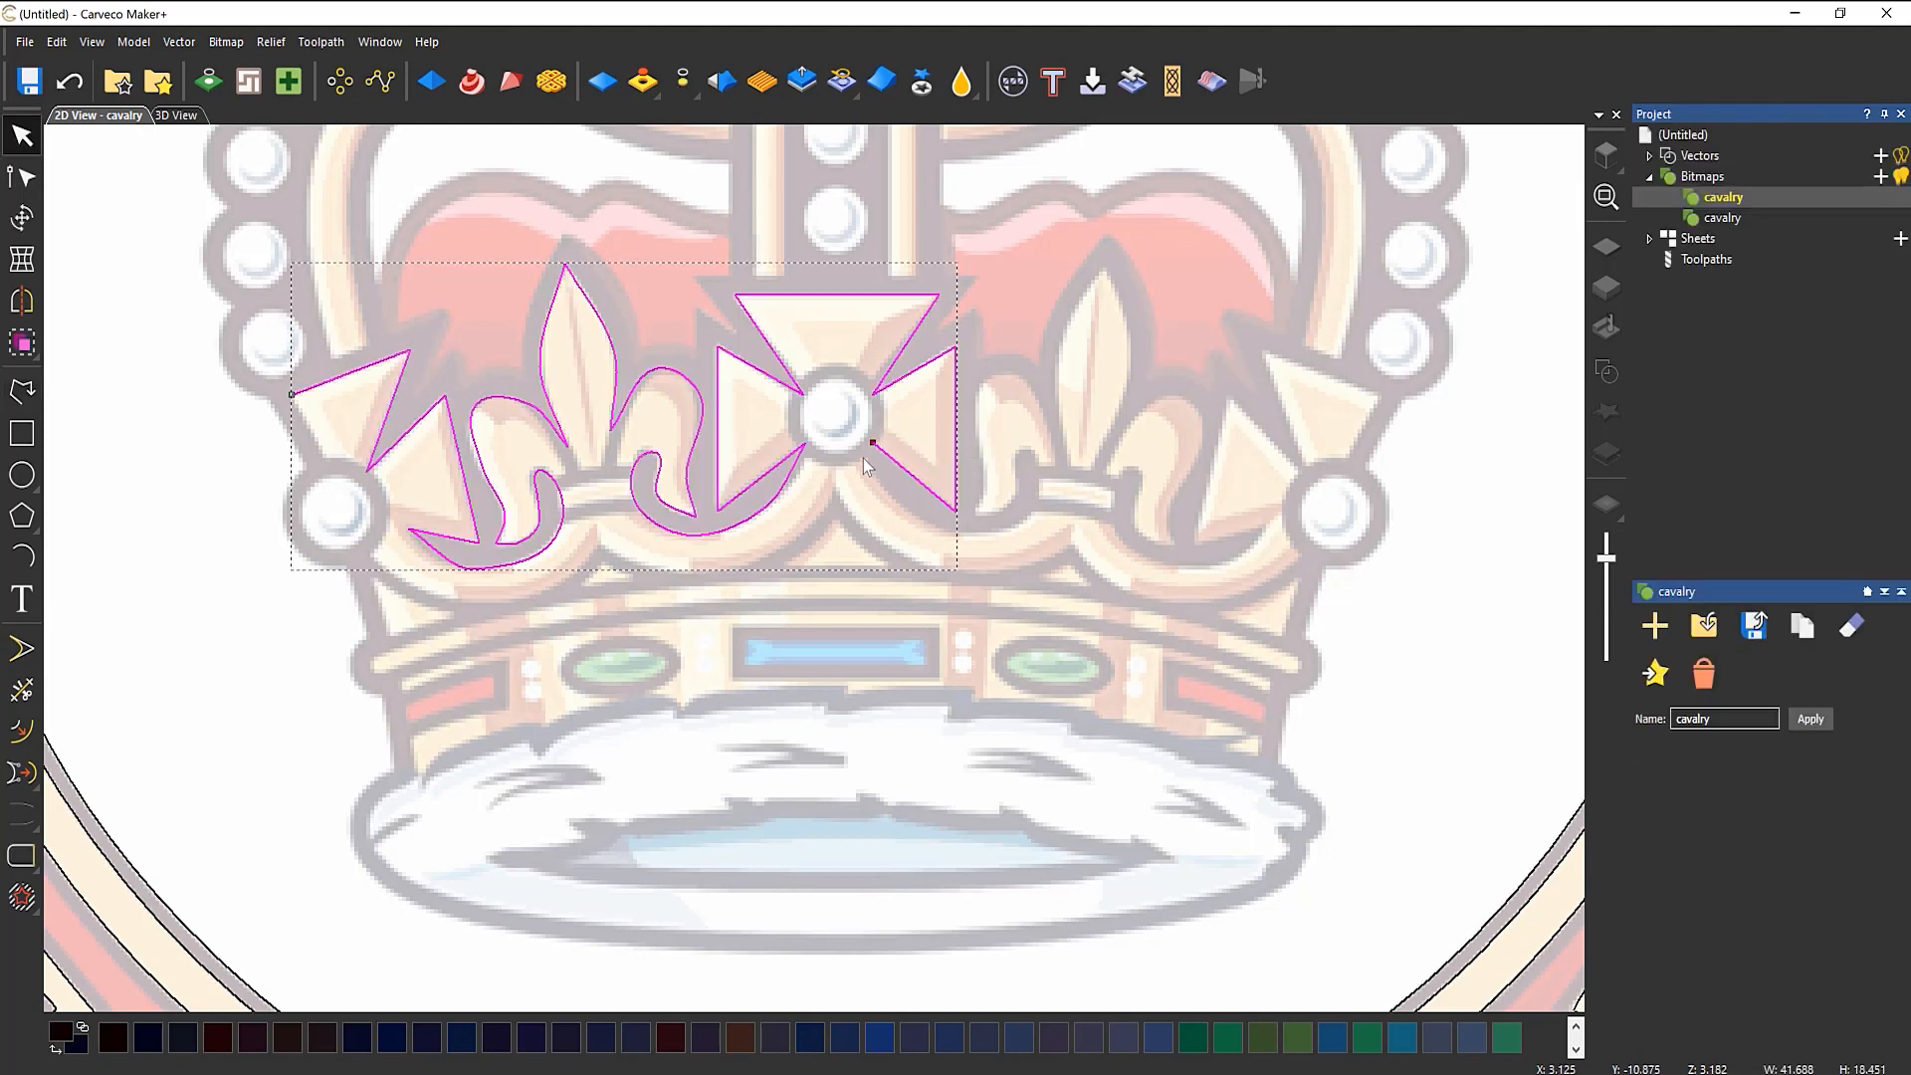
# Step: Delete the traced vector of the crown's half-cross, fleur-de-lis and centre cross
pyautogui.click(355, 654)
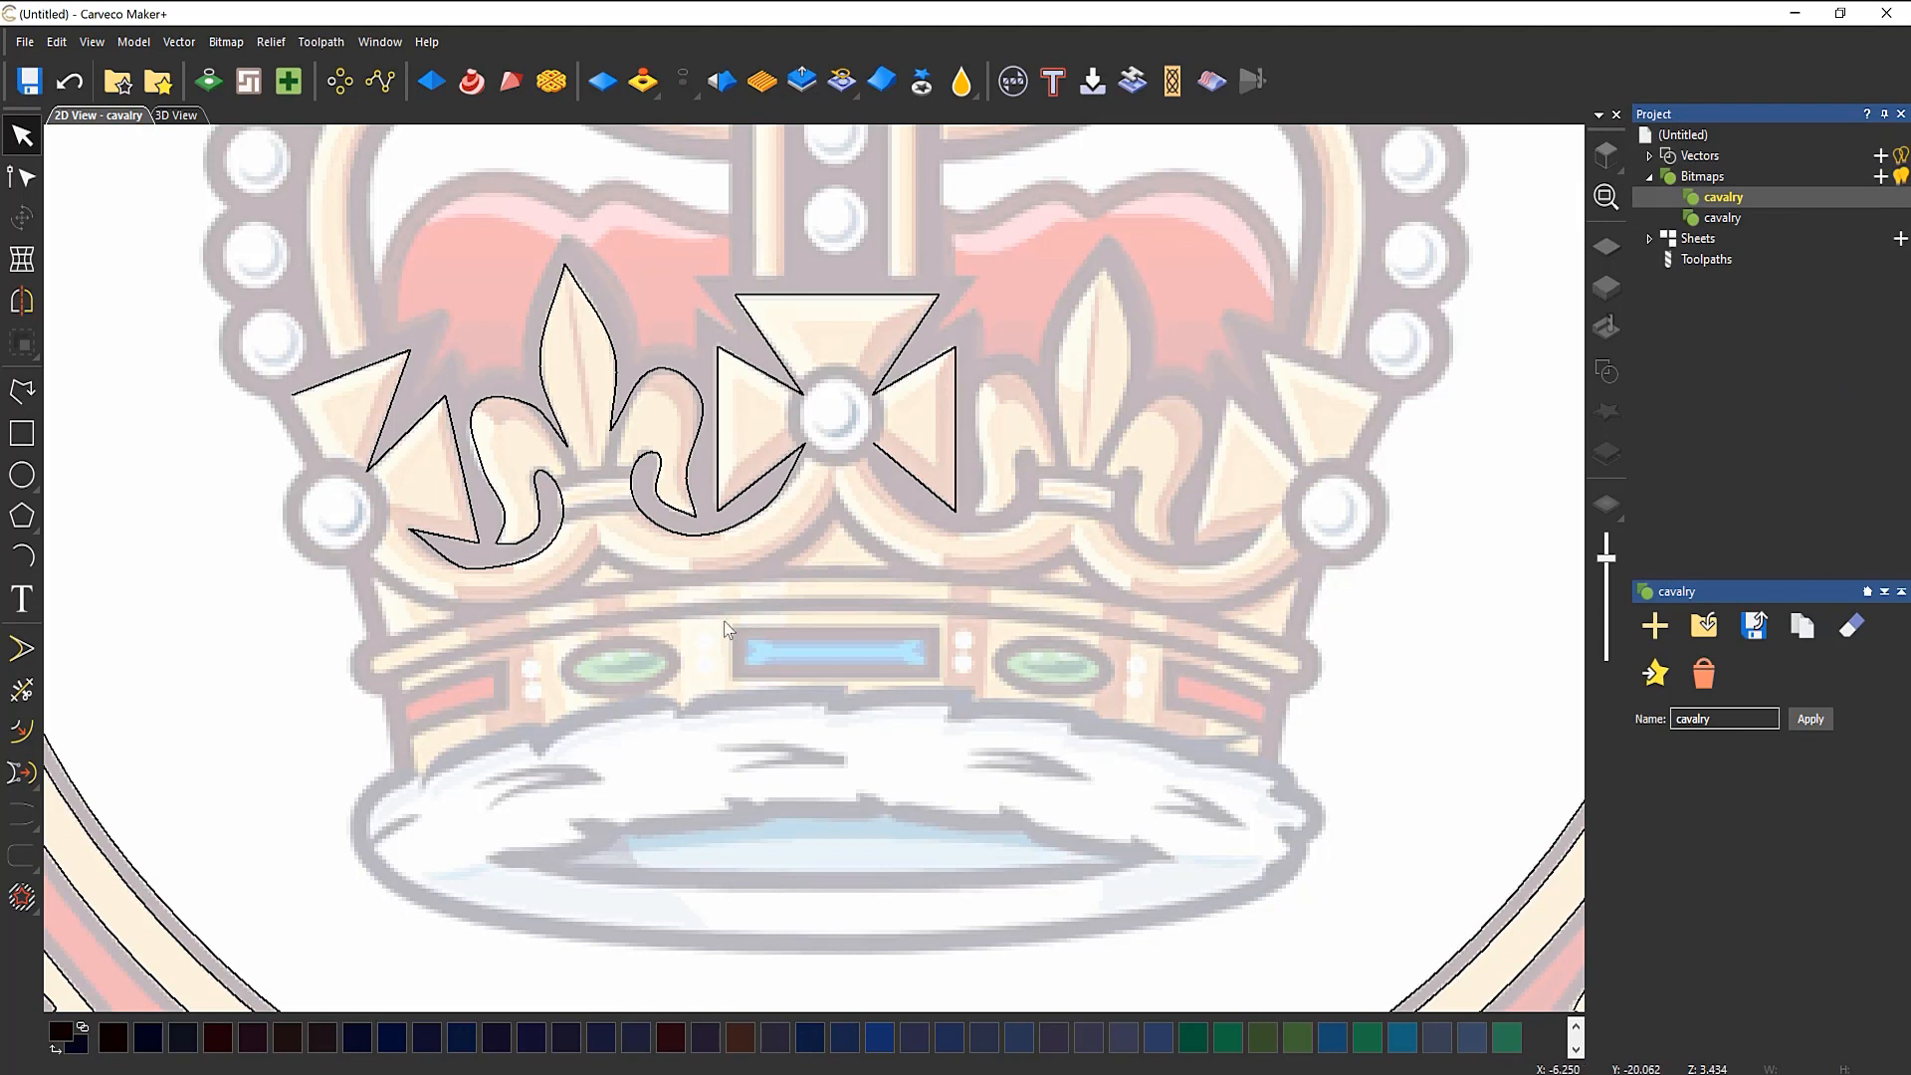
pyautogui.moveTo(844, 564); pyautogui.dragTo(804, 667, button='middle')
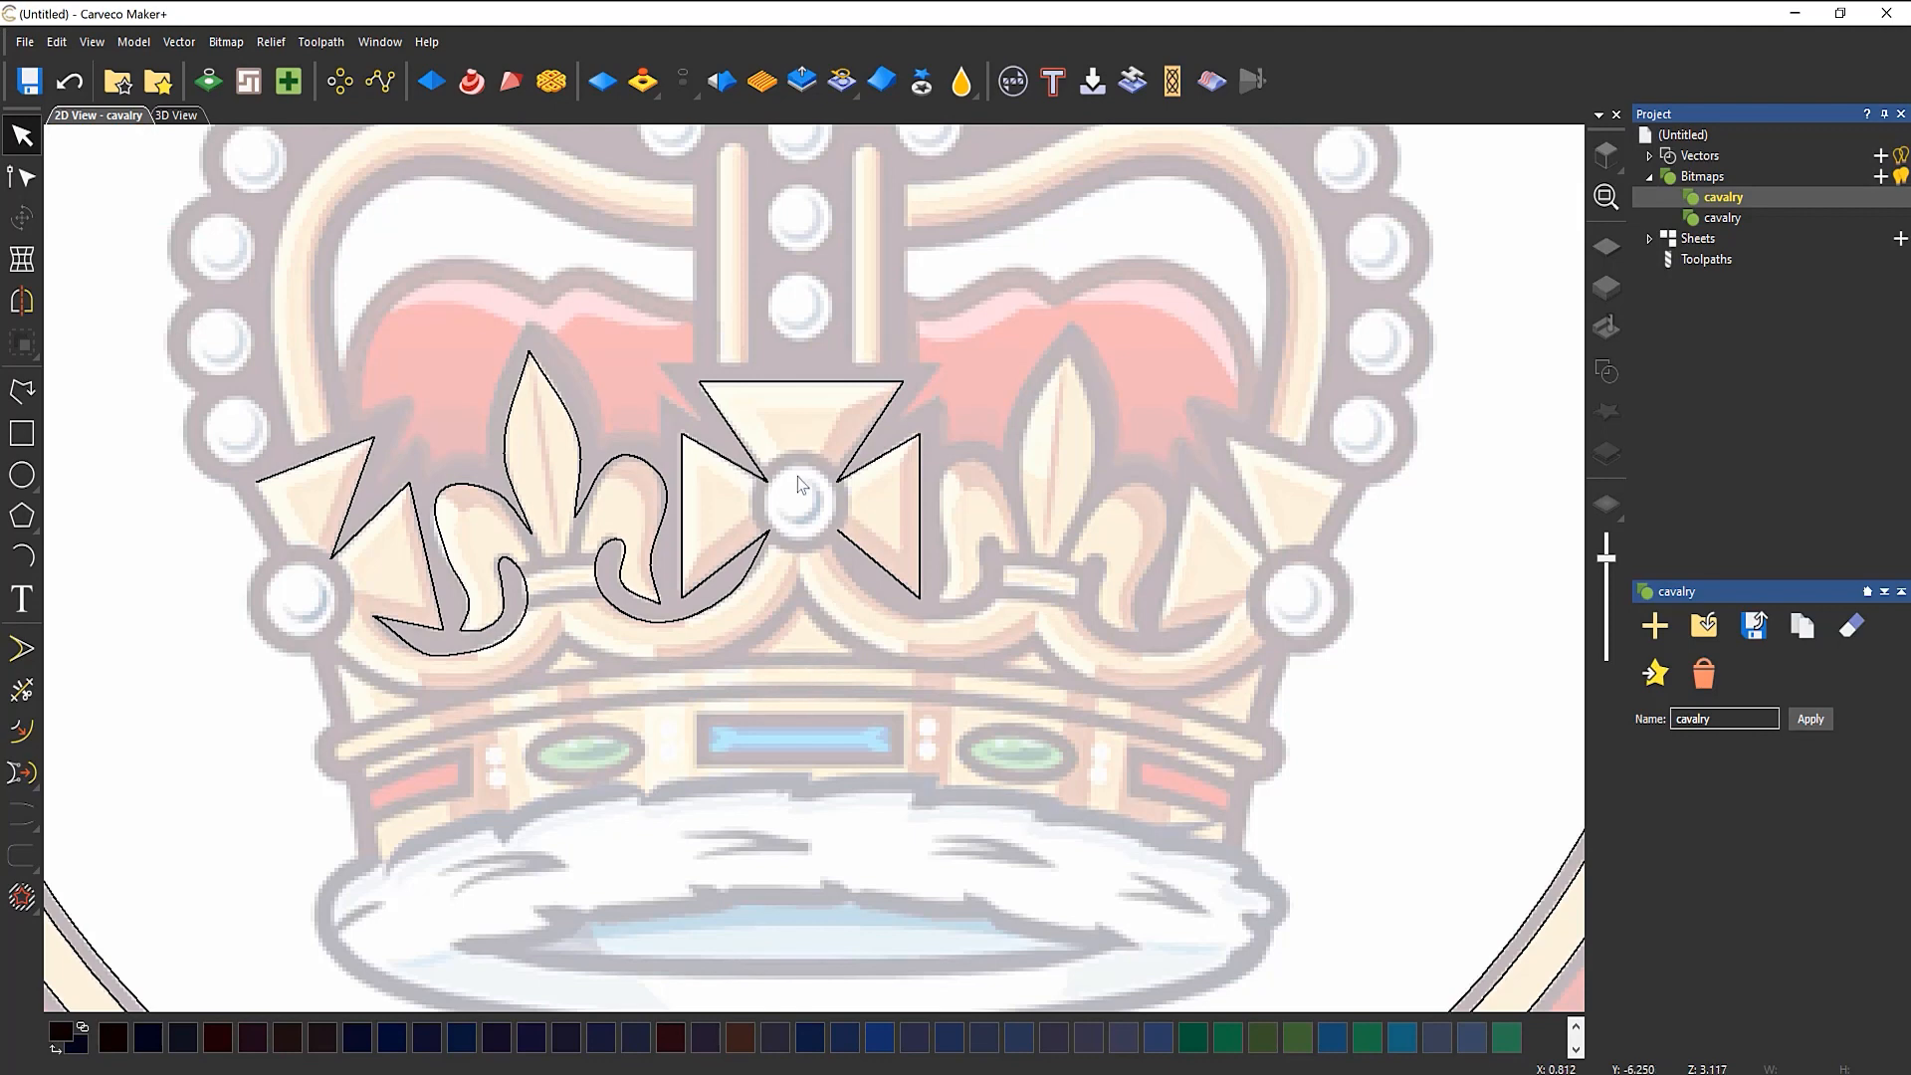
pyautogui.scroll(-3, 708, 443)
pyautogui.moveTo(644, 481); pyautogui.dragTo(951, 621)
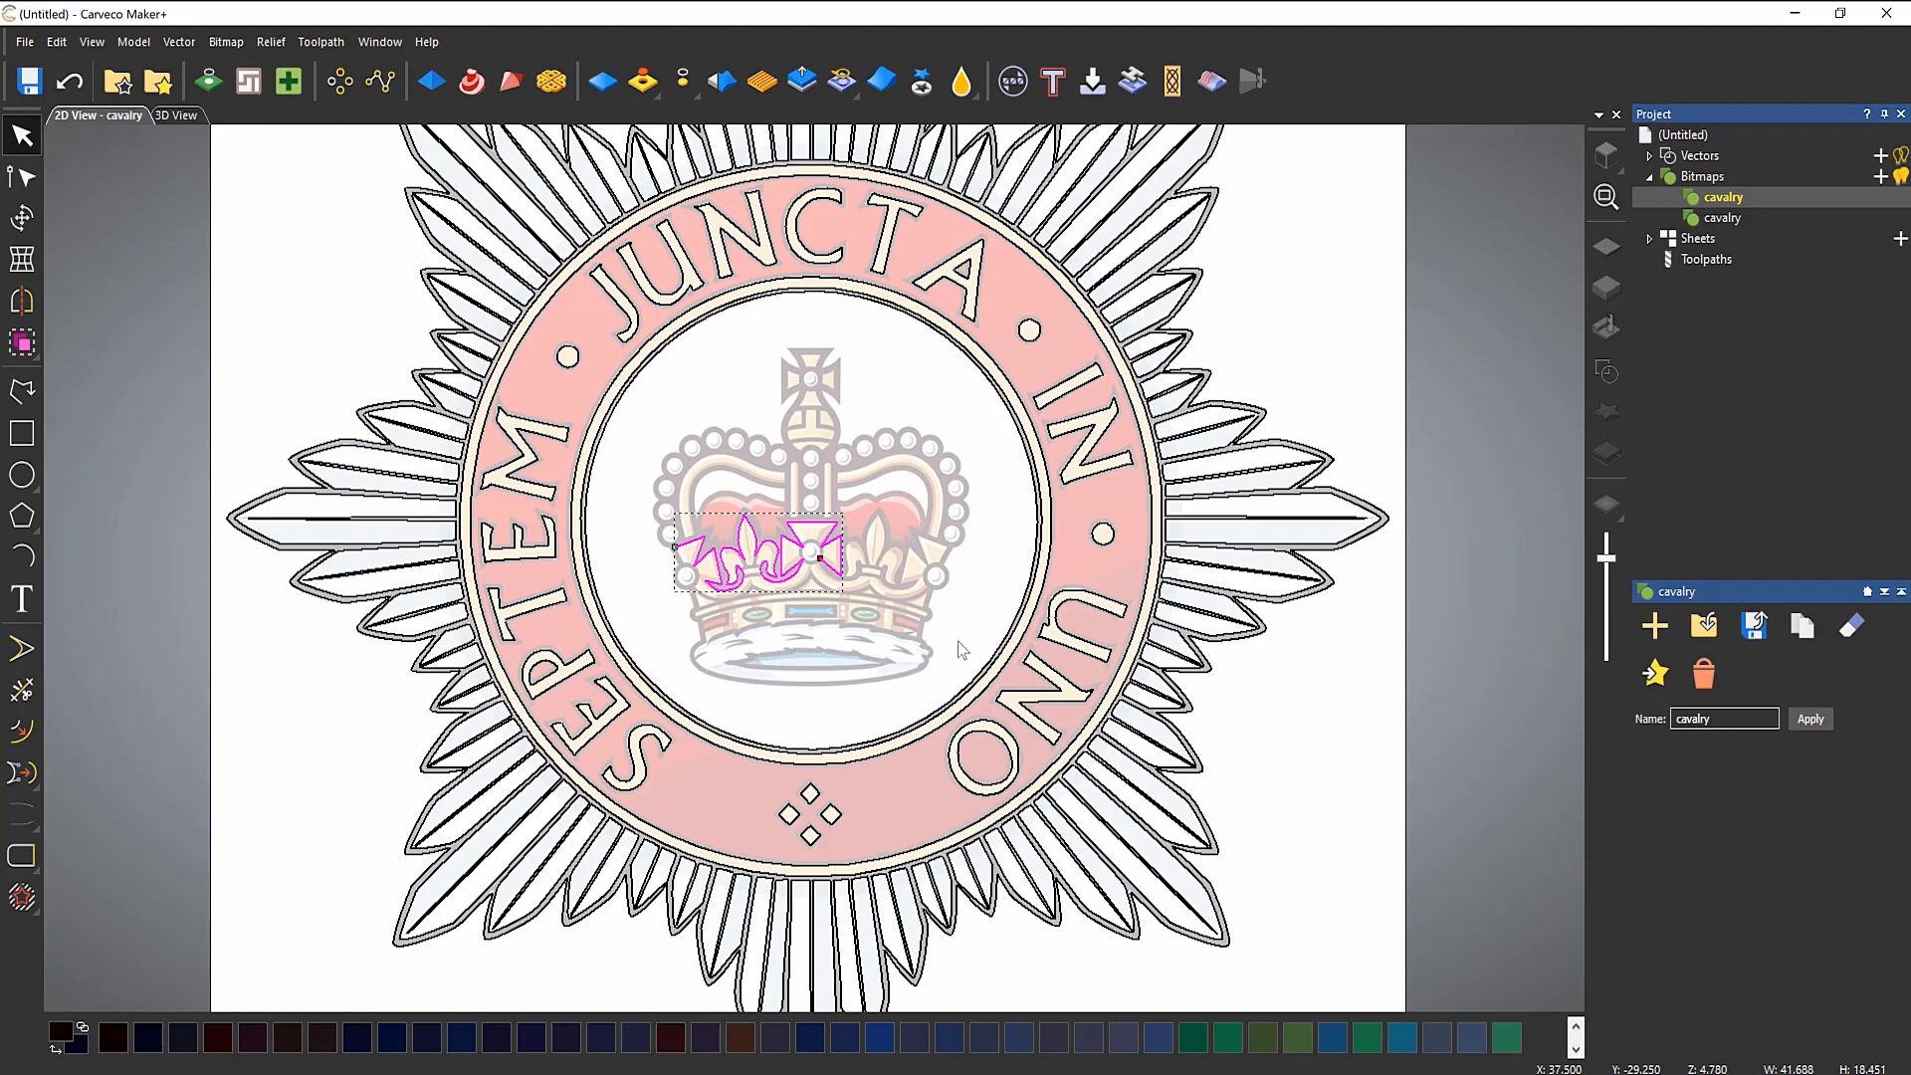
pyautogui.press('Delete')
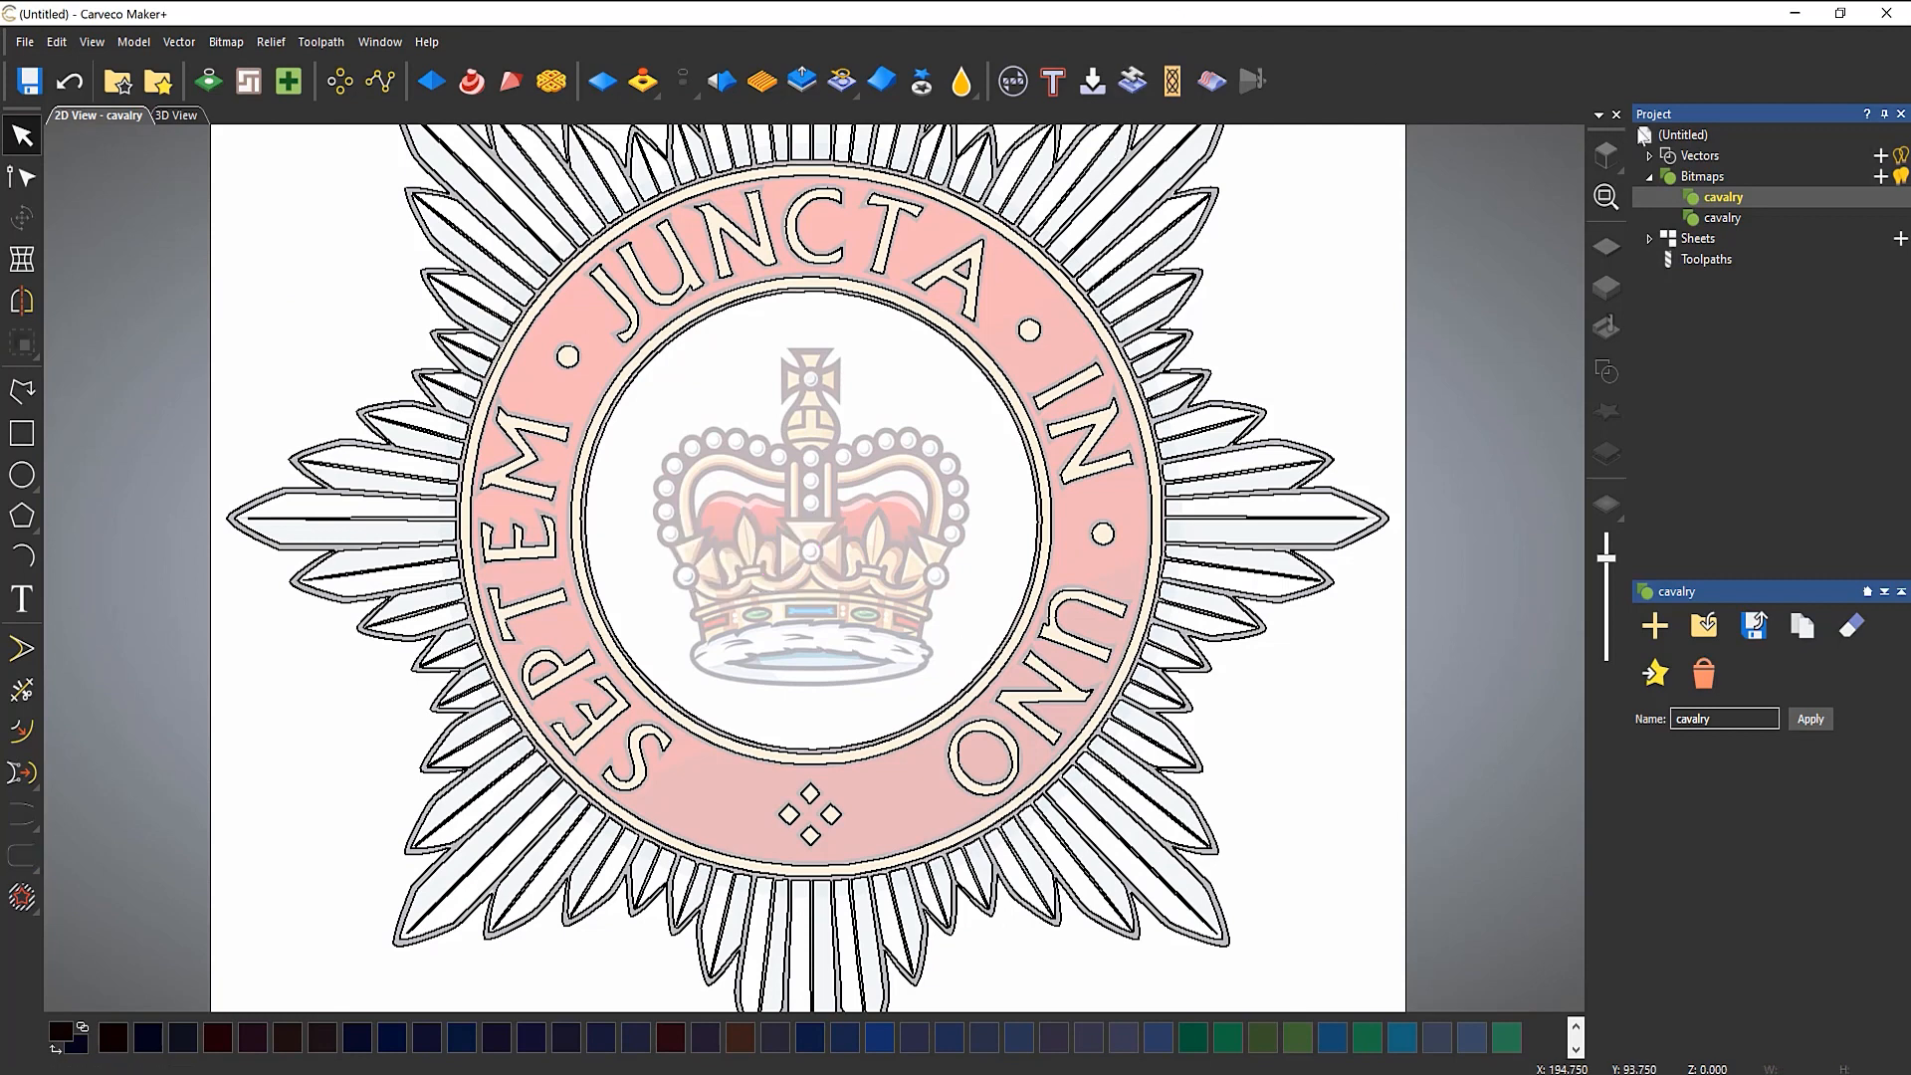
# Step: Import the Crown Vectors file onto the crown image and clear the selection
pyautogui.rightClick(1697, 155)
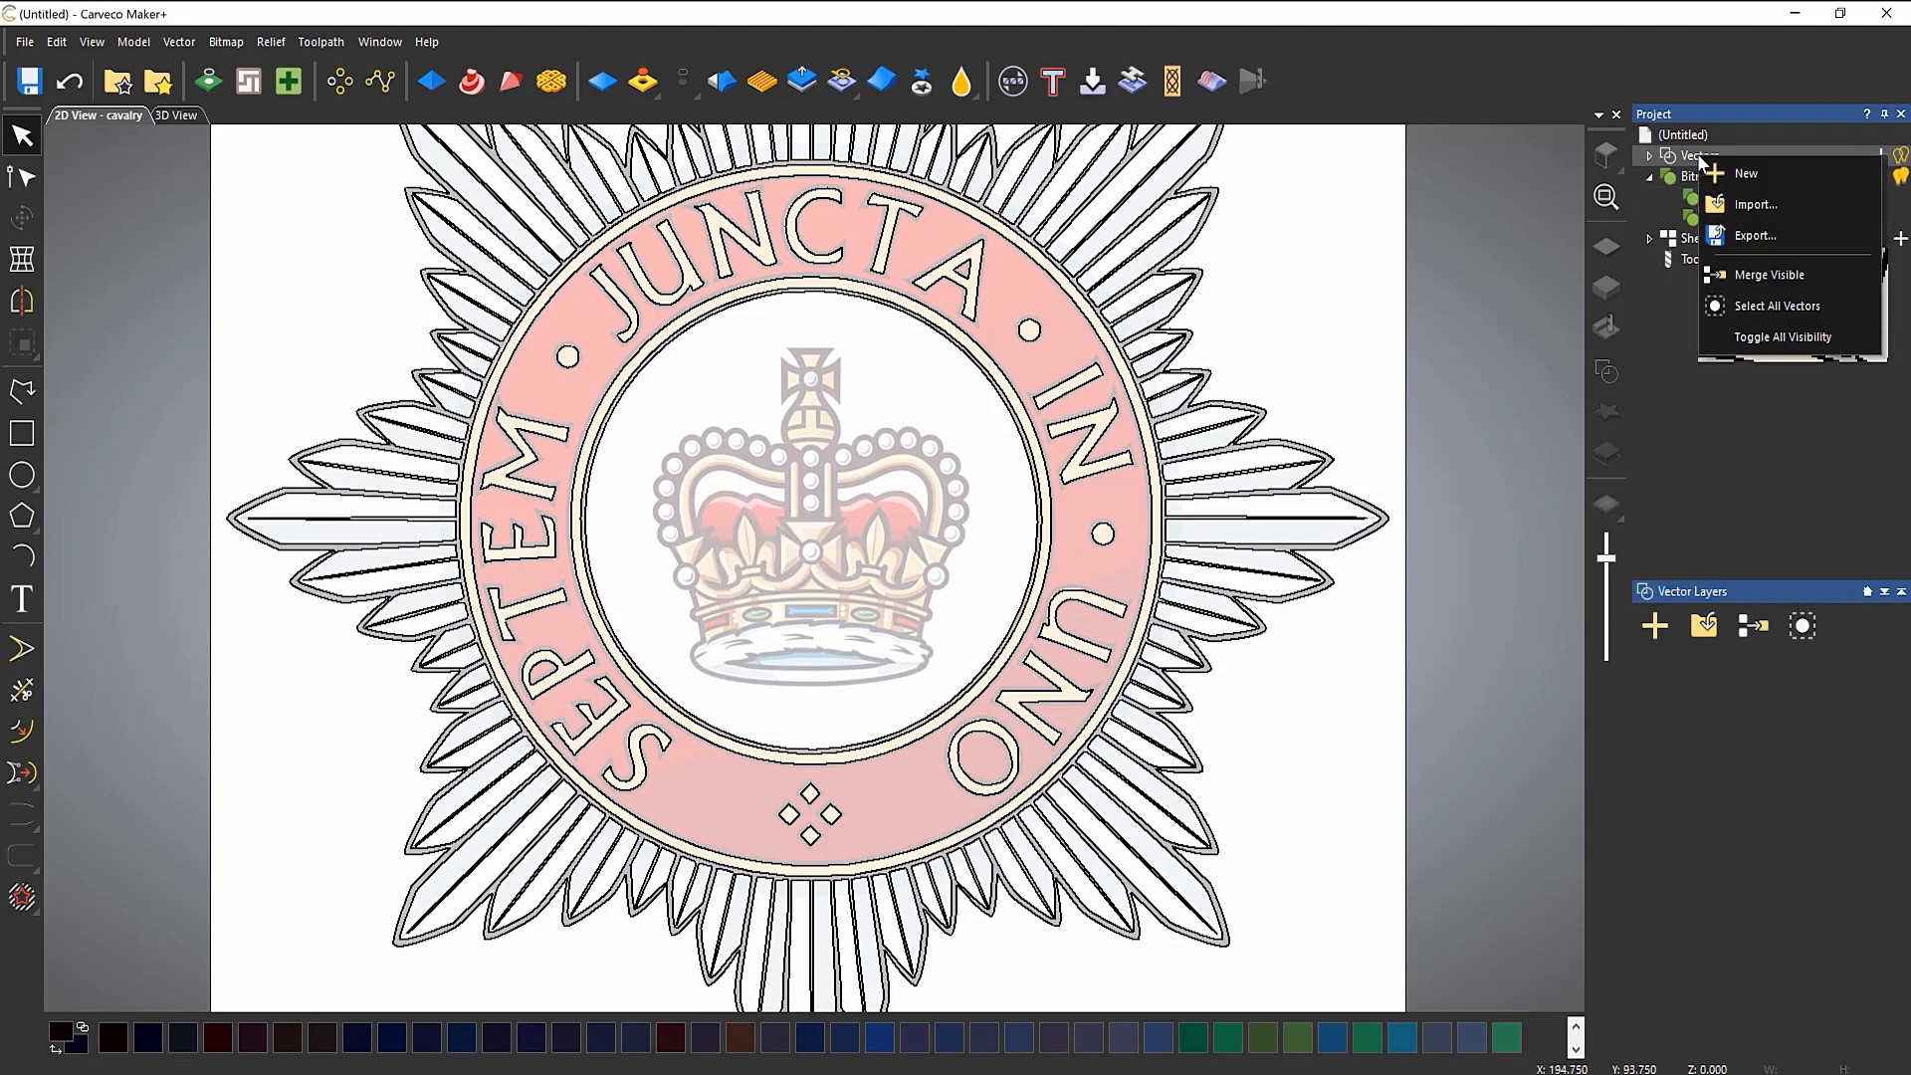
pyautogui.click(1753, 203)
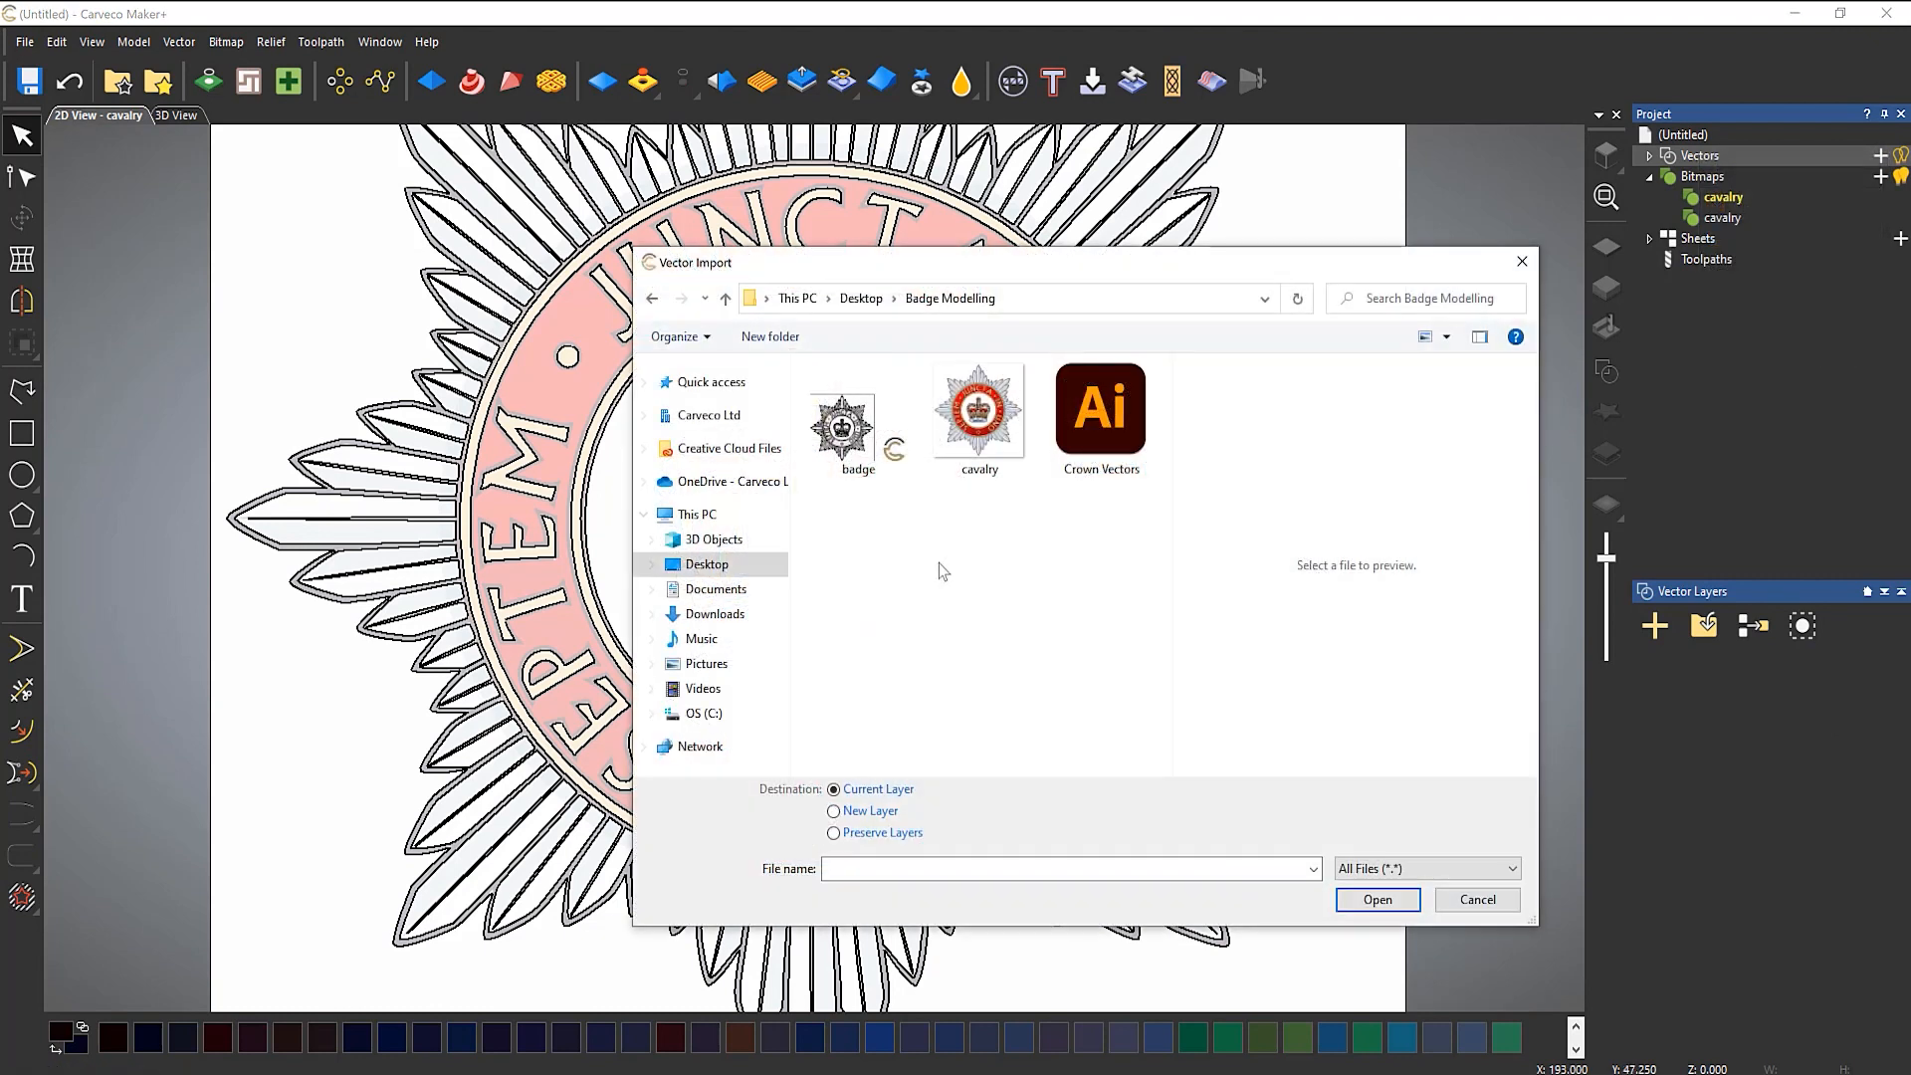
pyautogui.click(1379, 900)
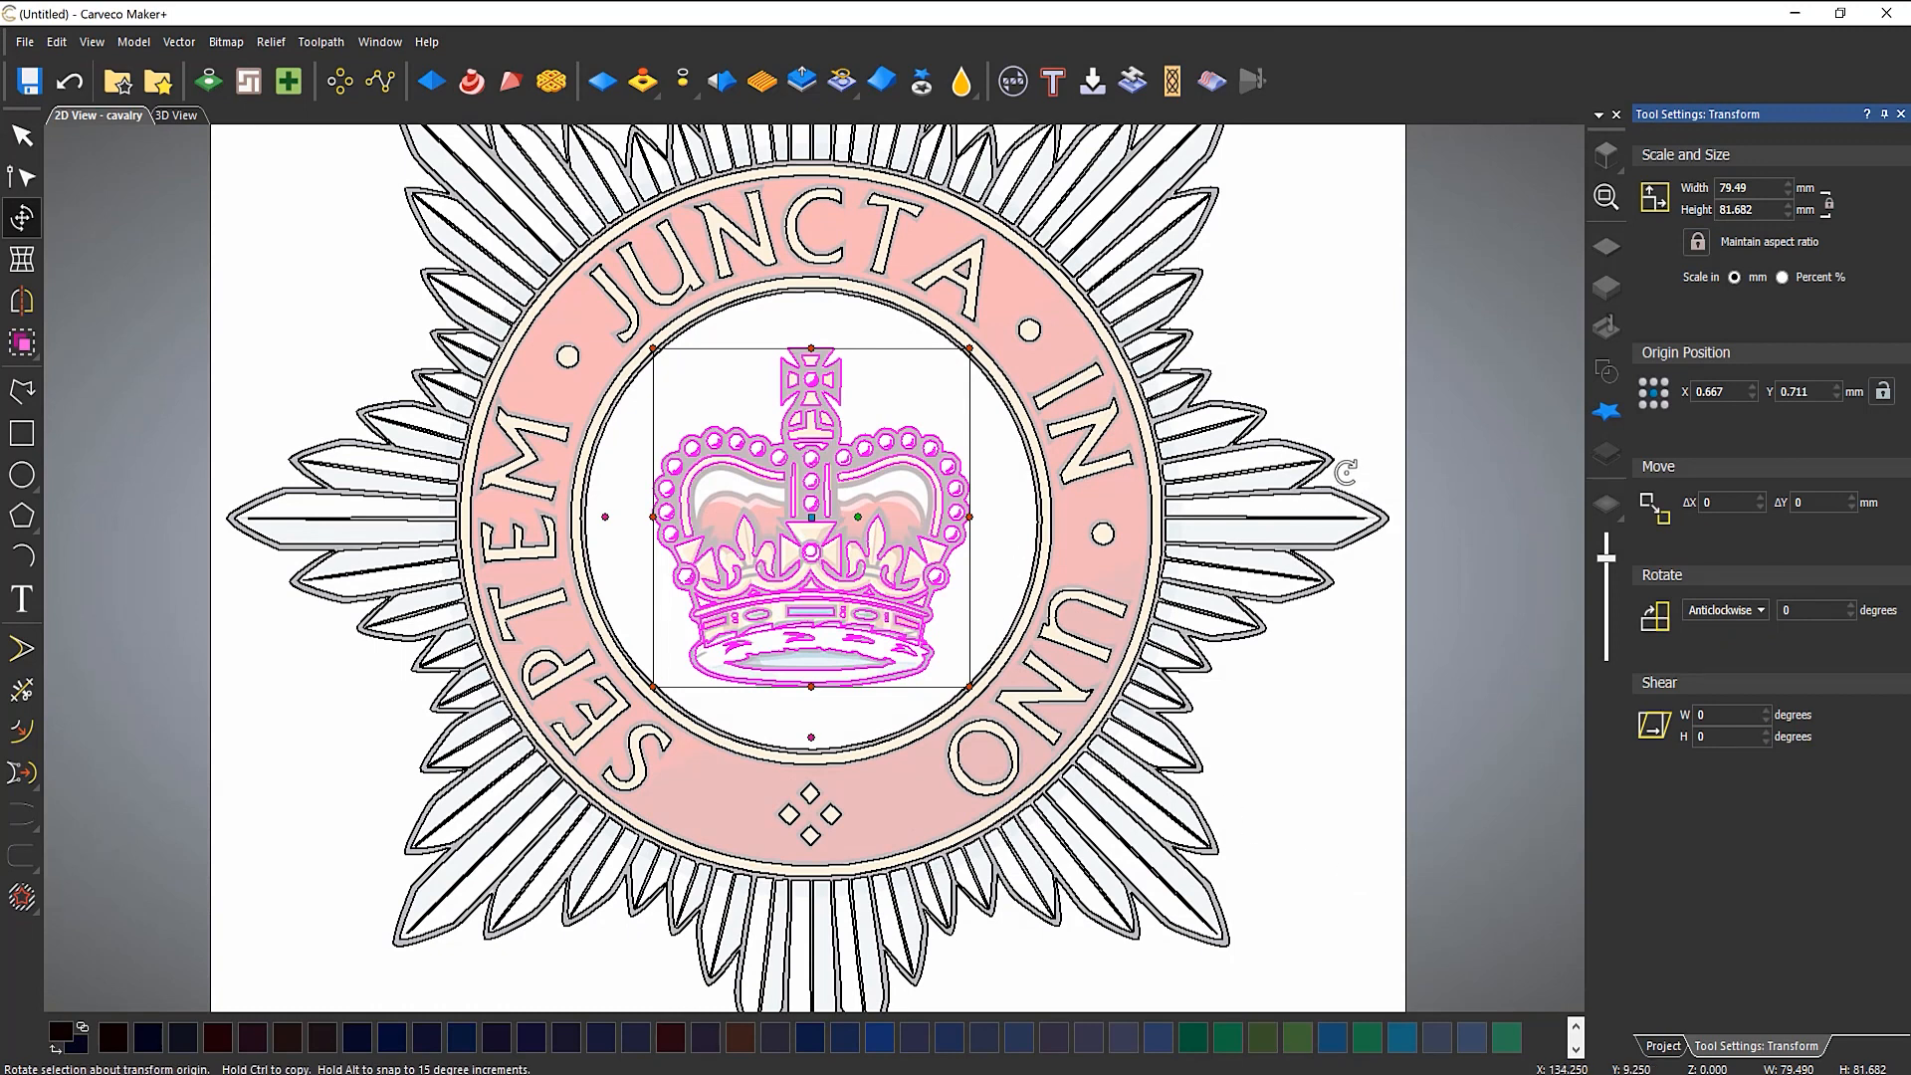
pyautogui.click(1395, 376)
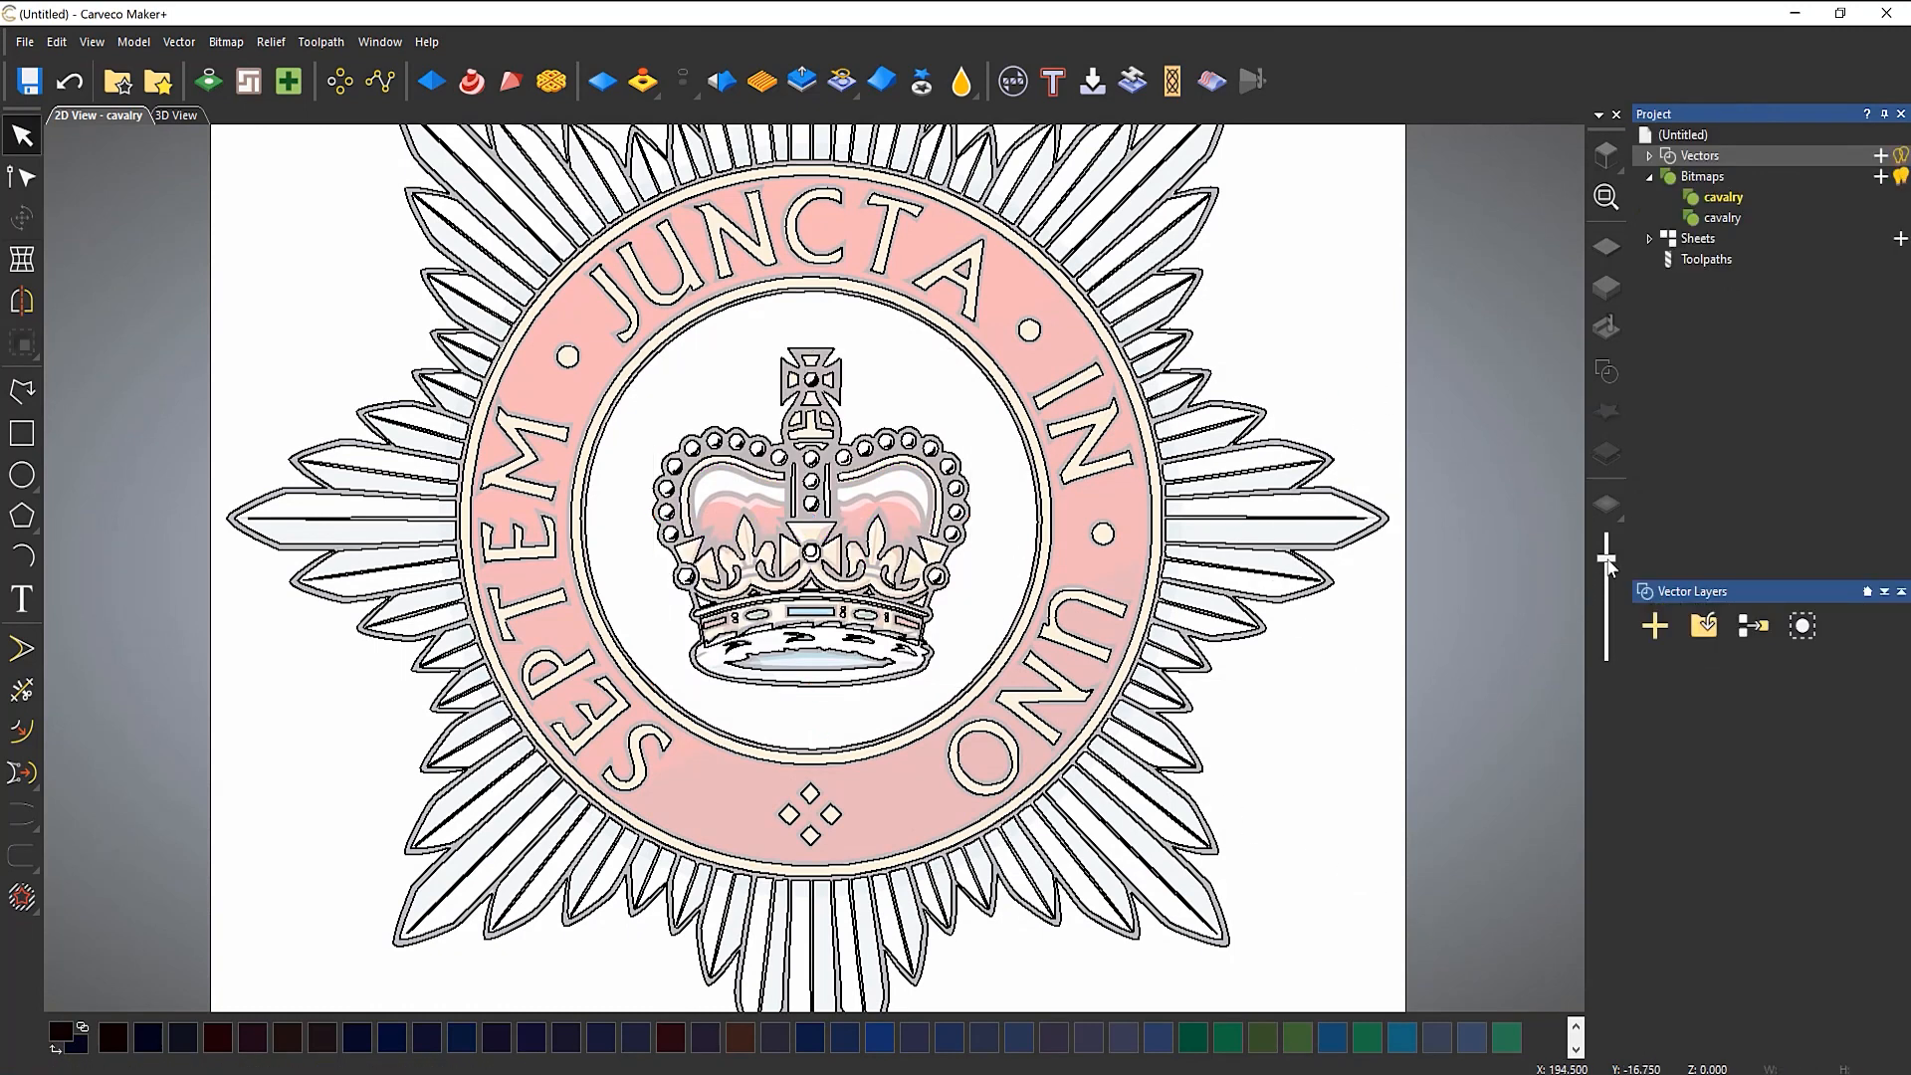
# Step: Fade the reference bitmap further and inspect the imported crown vectors up close
pyautogui.moveTo(1606, 563); pyautogui.dragTo(1606, 533)
pyautogui.scroll(4, 903, 607)
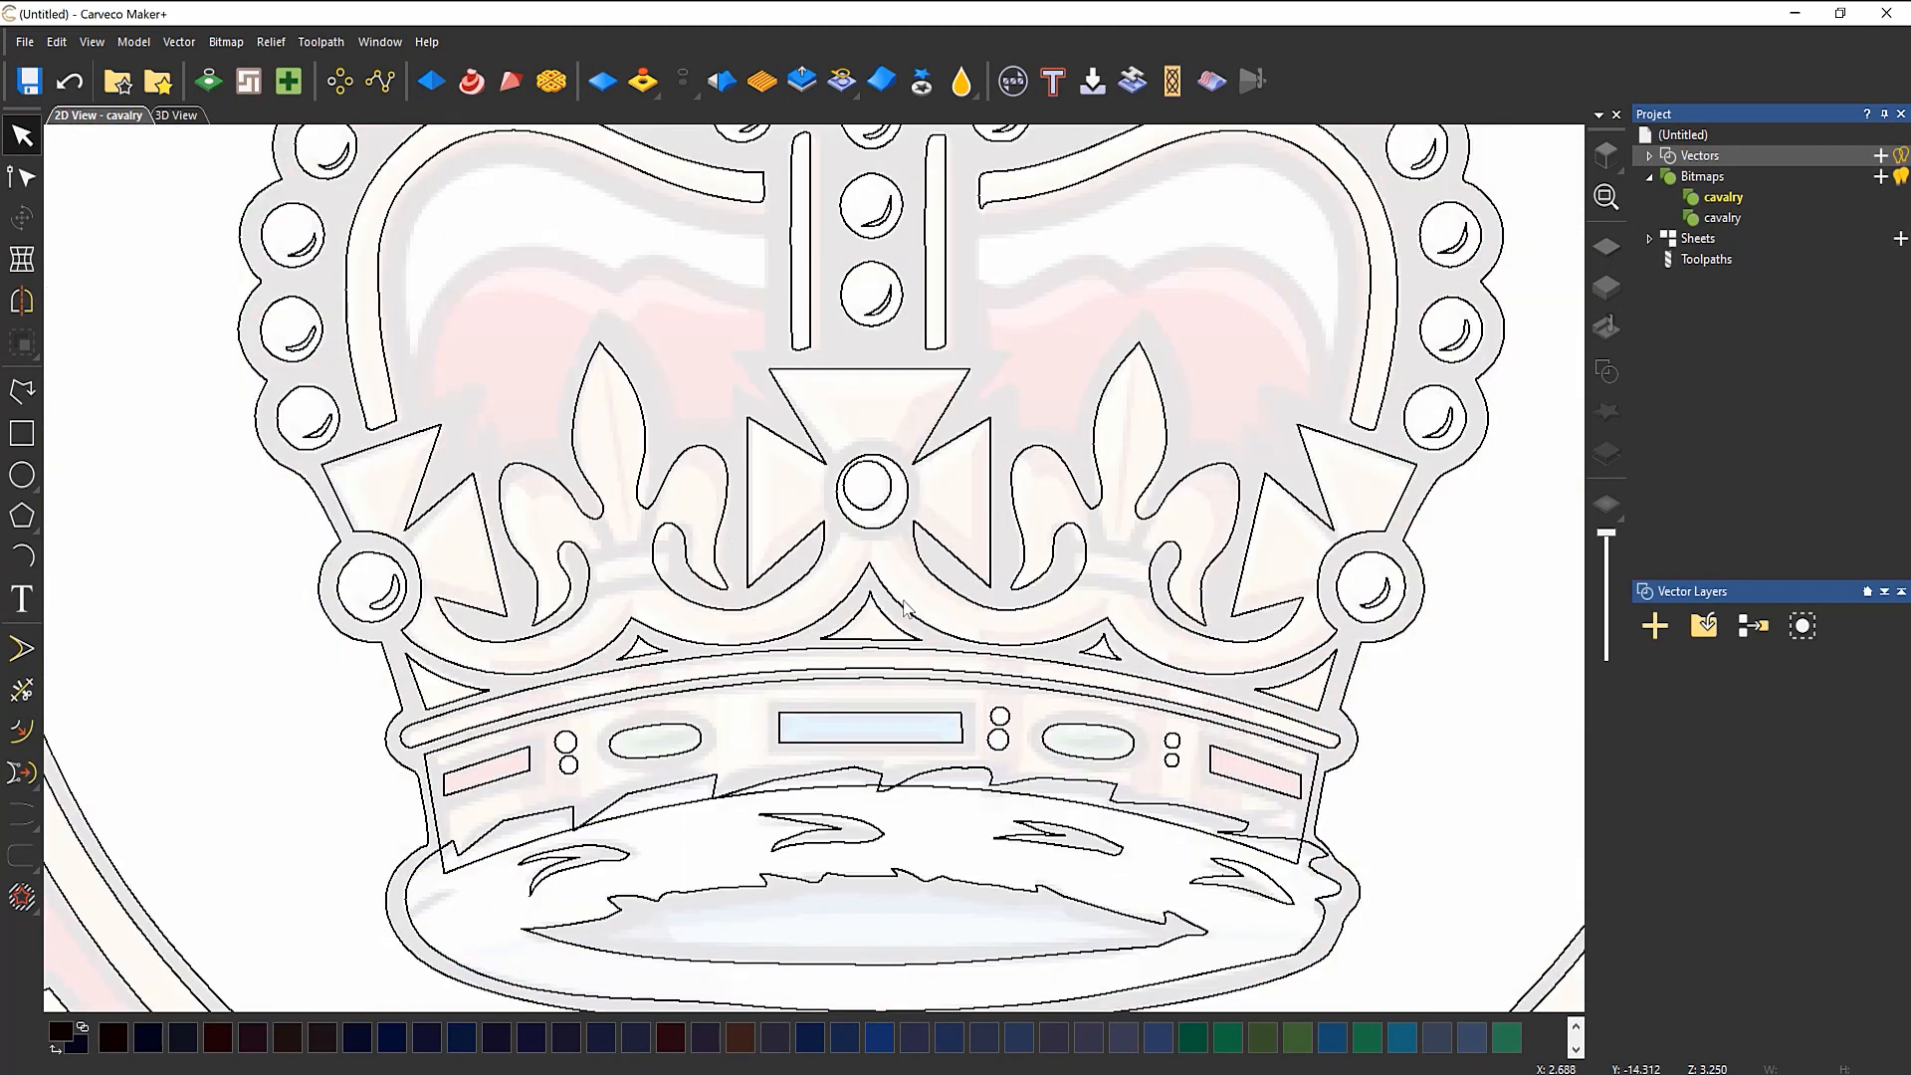
pyautogui.scroll(2, 904, 607)
pyautogui.scroll(-2, 904, 607)
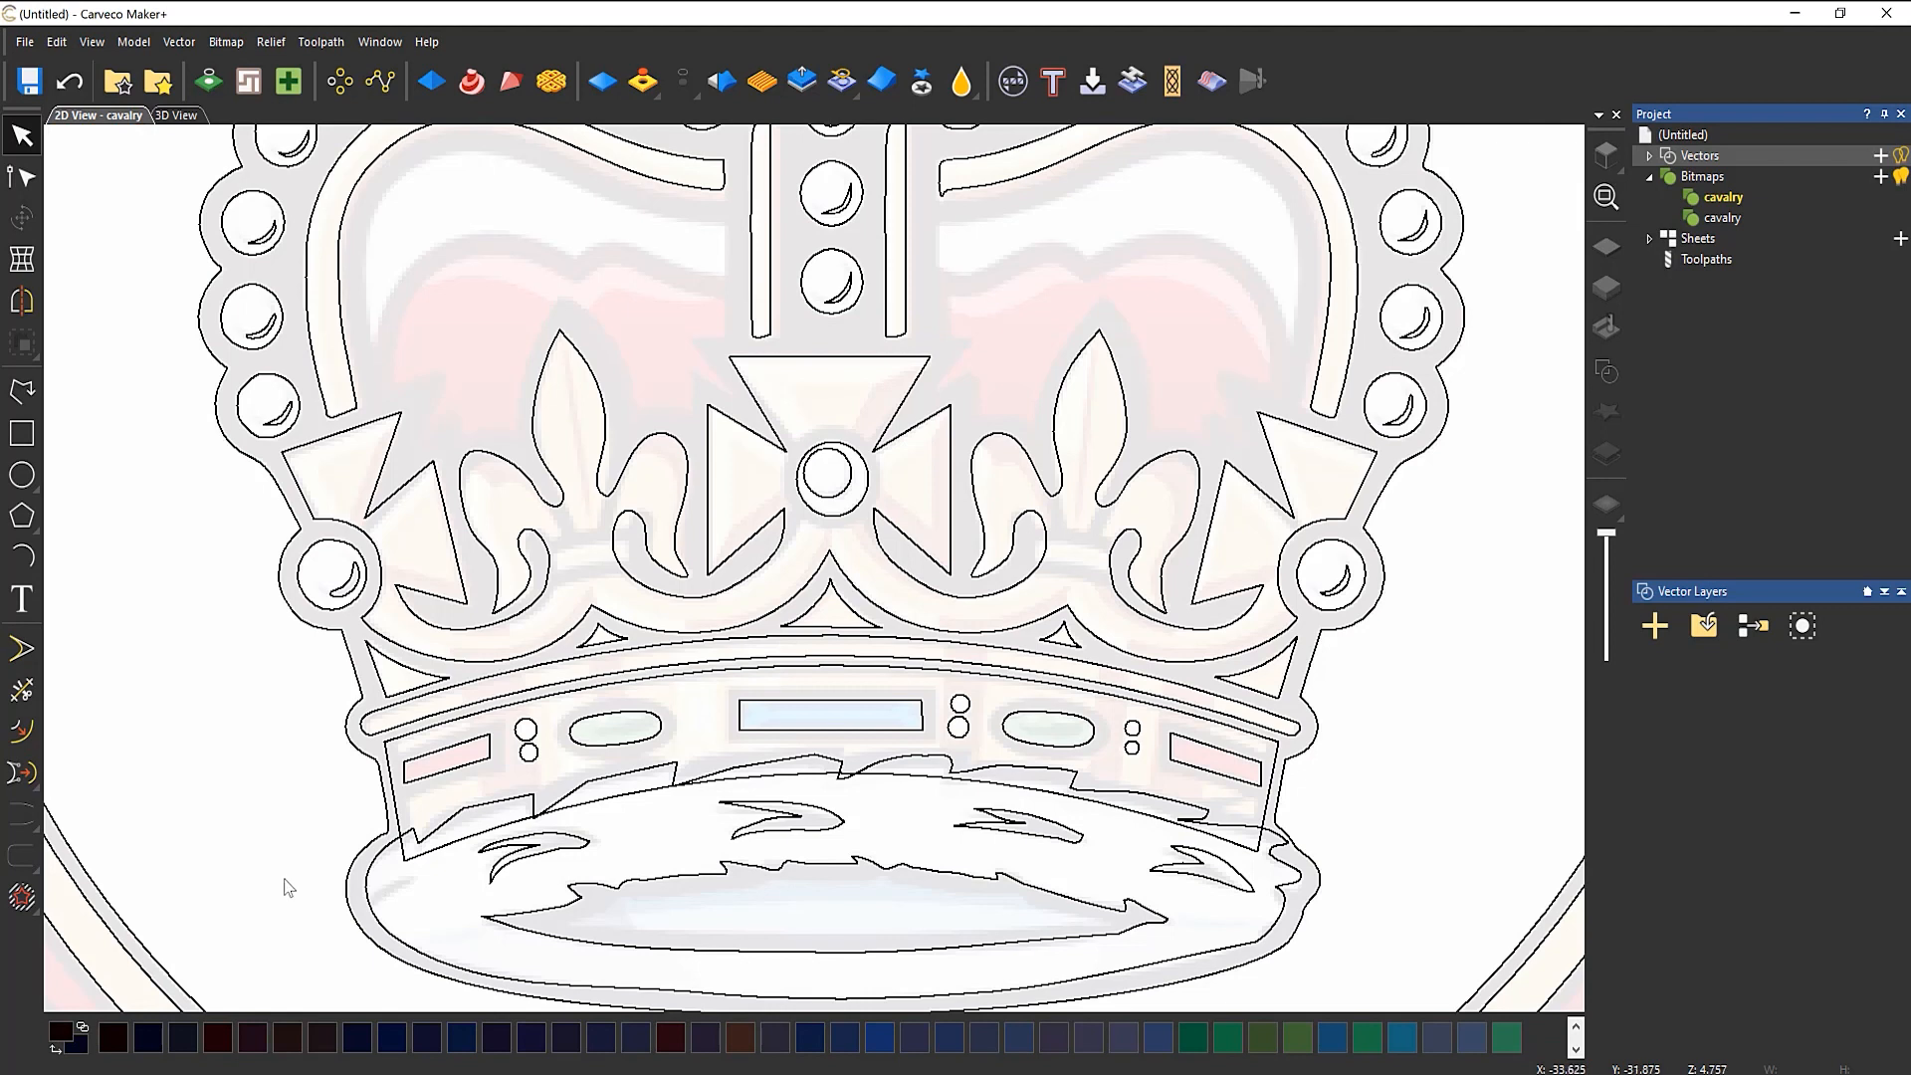
# Step: Highlight the jewelled band's outline and the fur trim's outline in turn to examine how they overlap, and deselect them
pyautogui.click(400, 816)
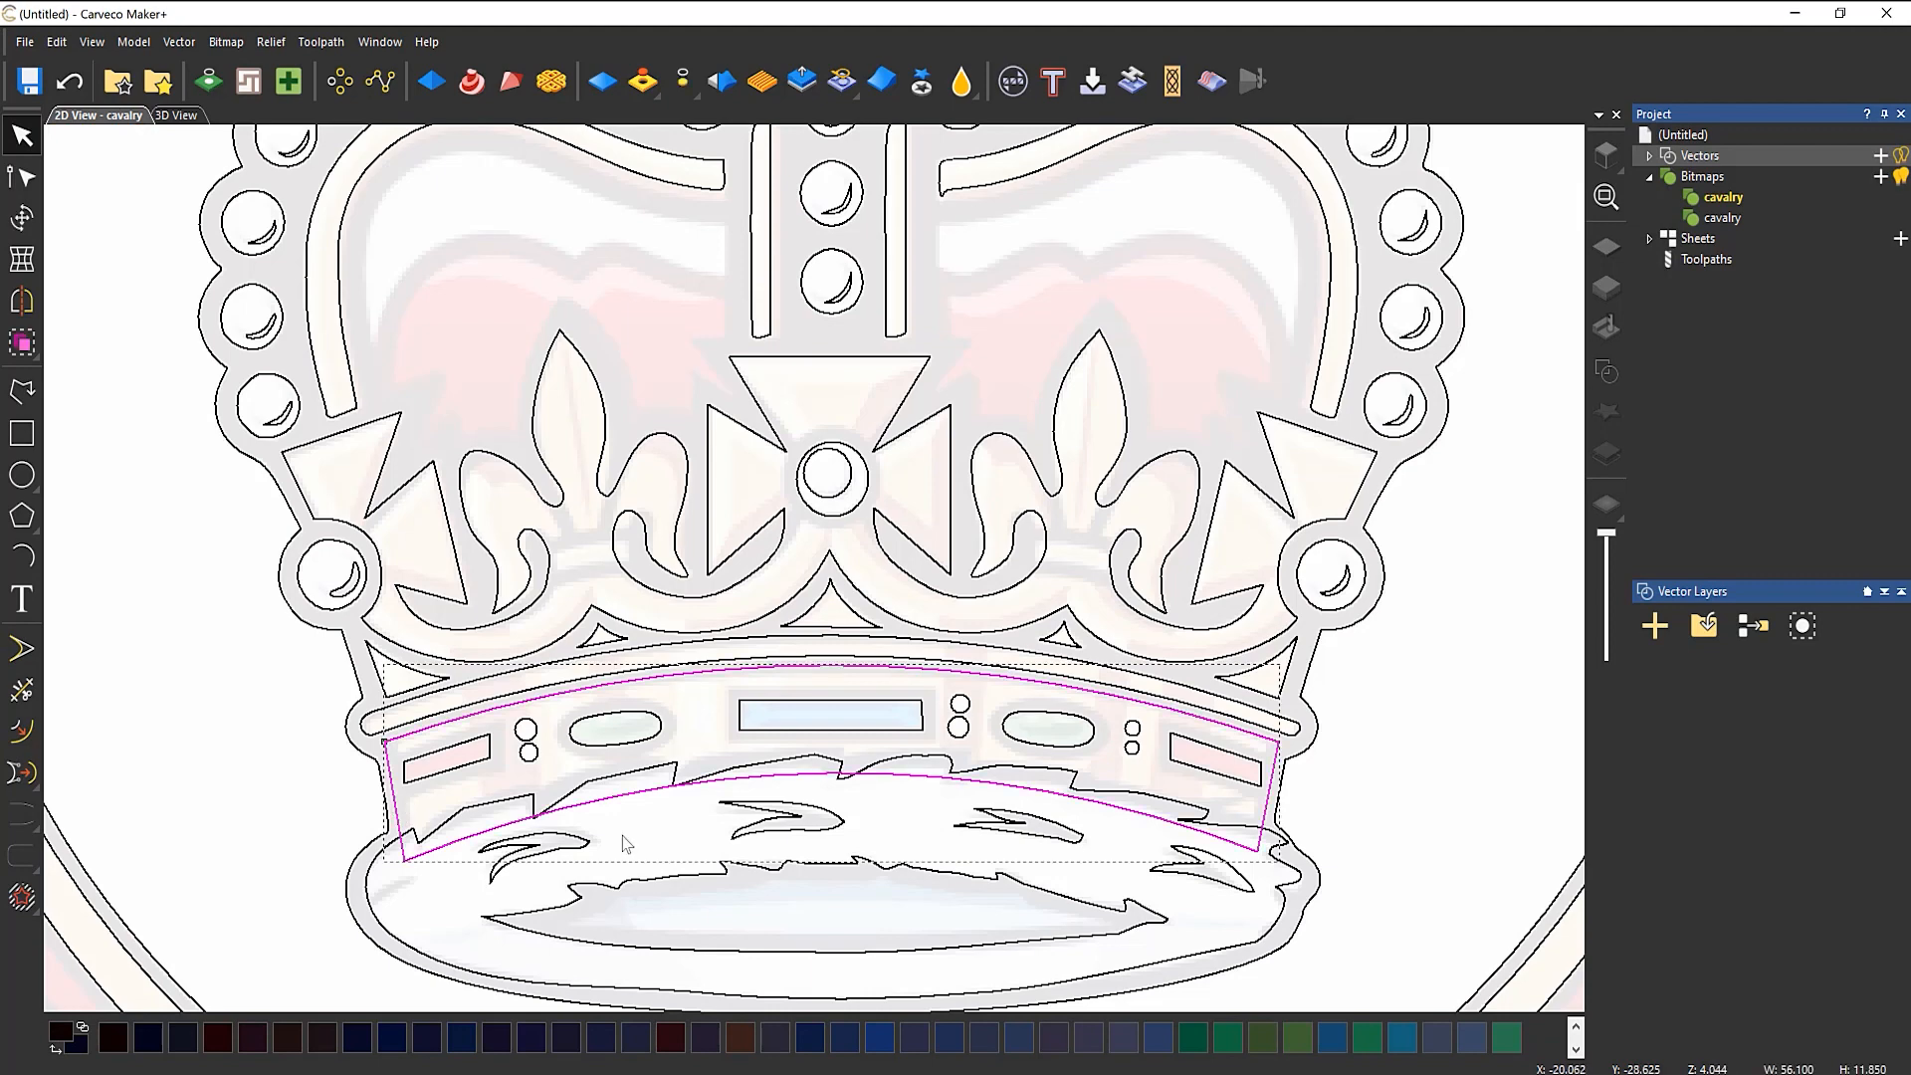
pyautogui.click(885, 768)
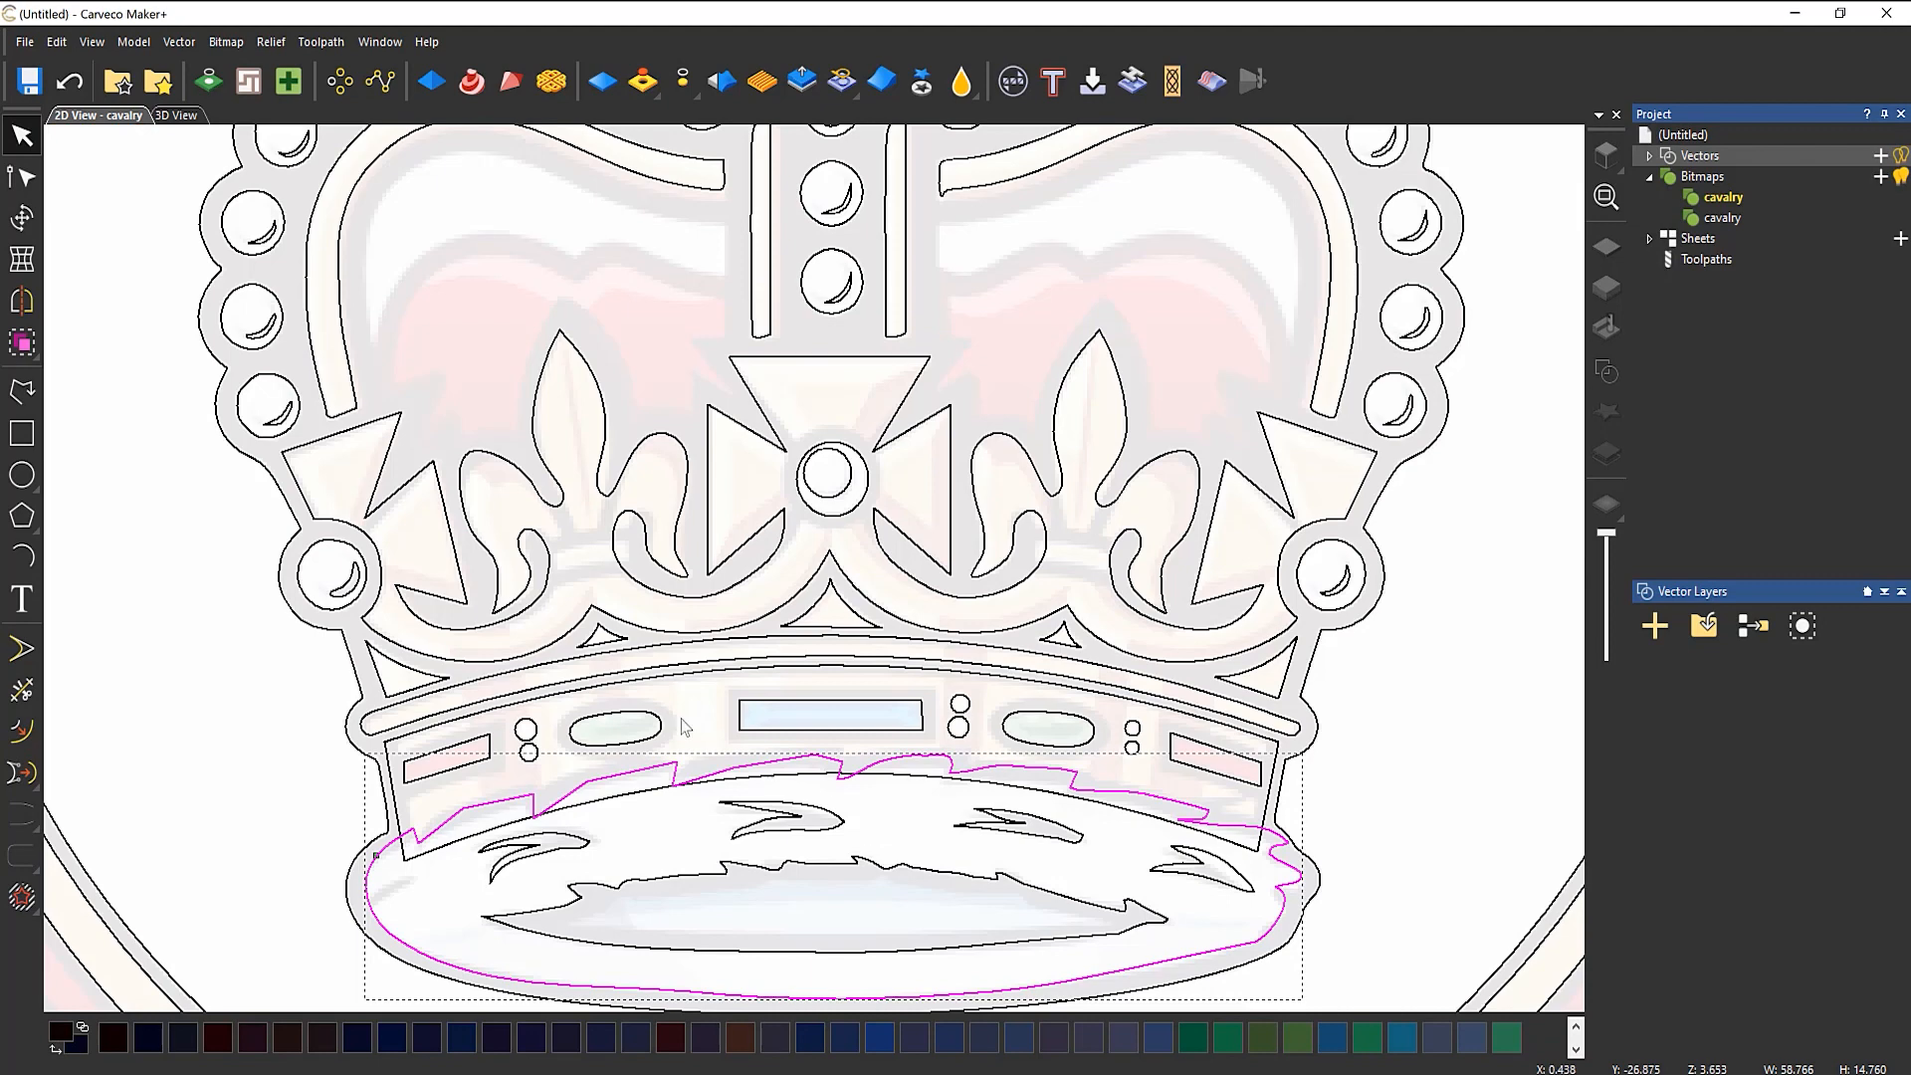
pyautogui.click(169, 521)
pyautogui.scroll(-4, 482, 549)
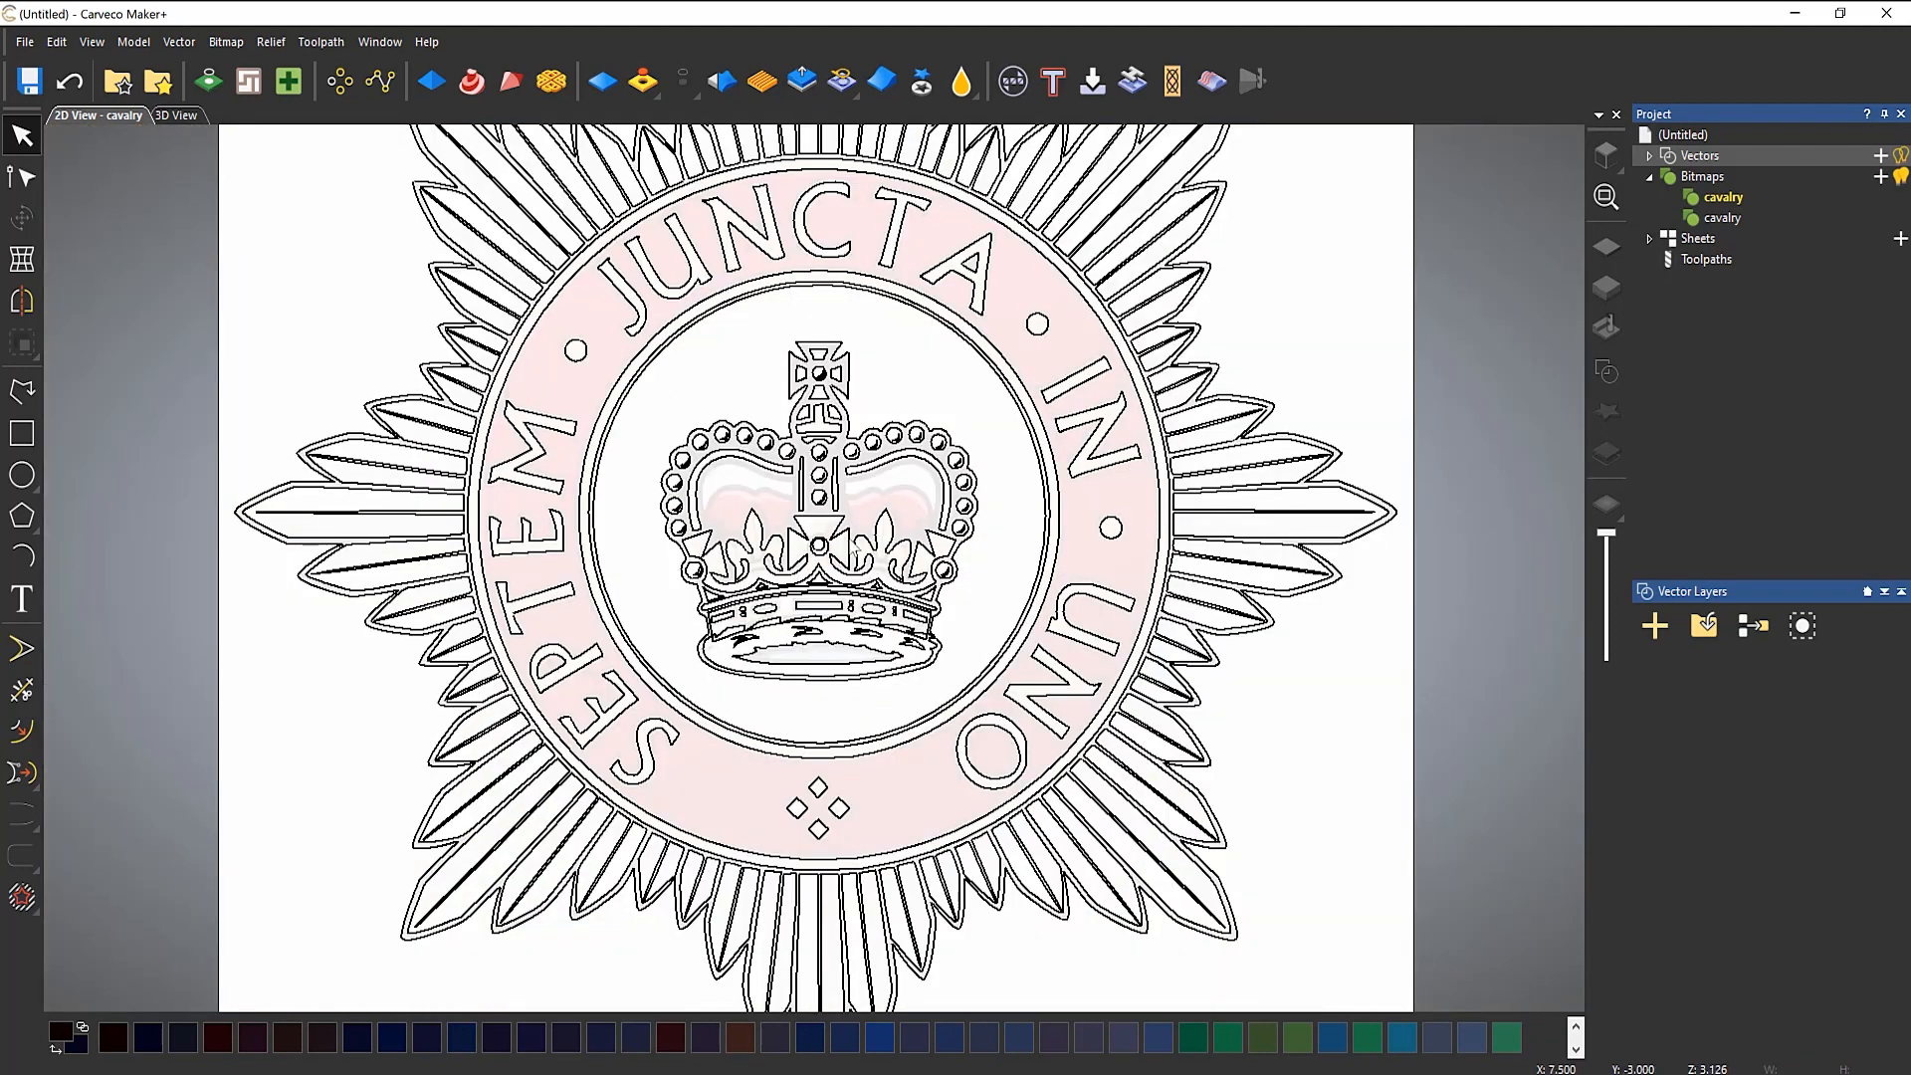
# Step: Switch to the 3D view and display the vectors over the relief, framing the crown inside the central disc
pyautogui.click(183, 118)
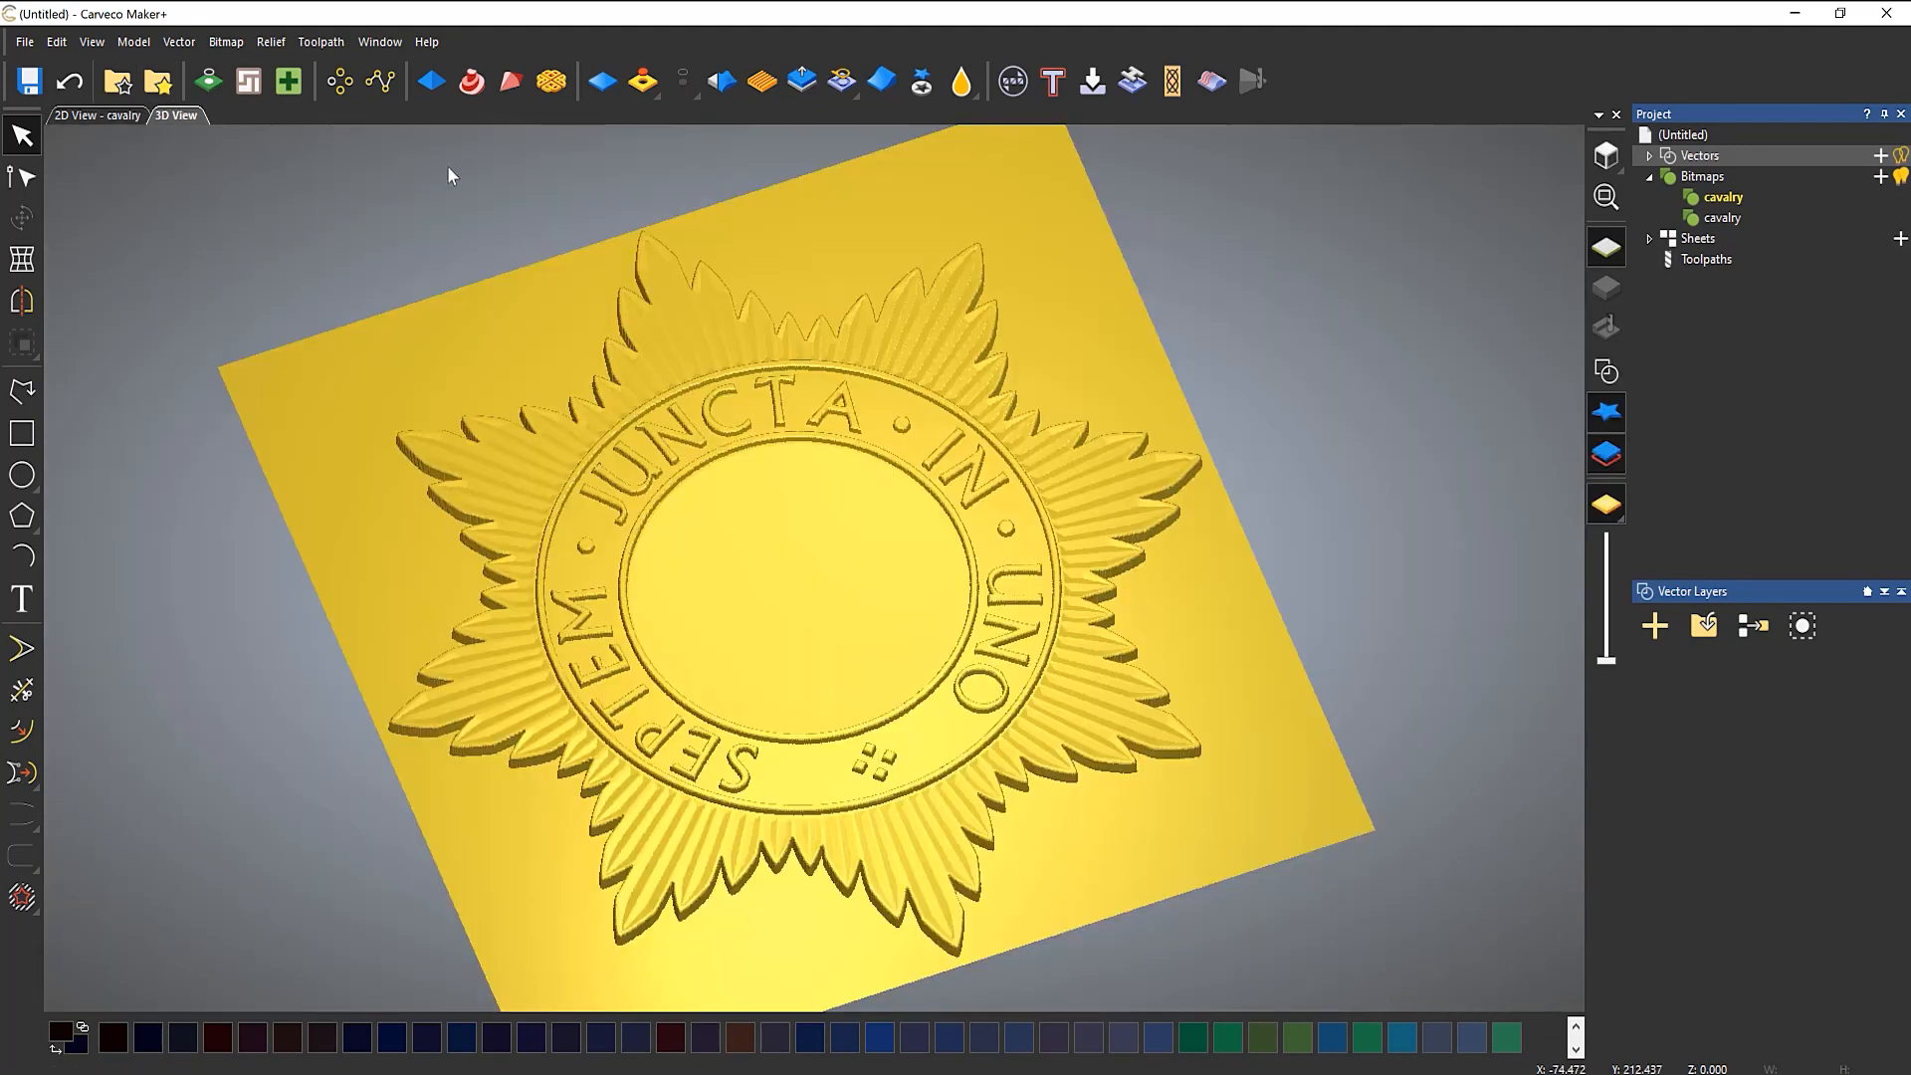
pyautogui.scroll(5, 786, 557)
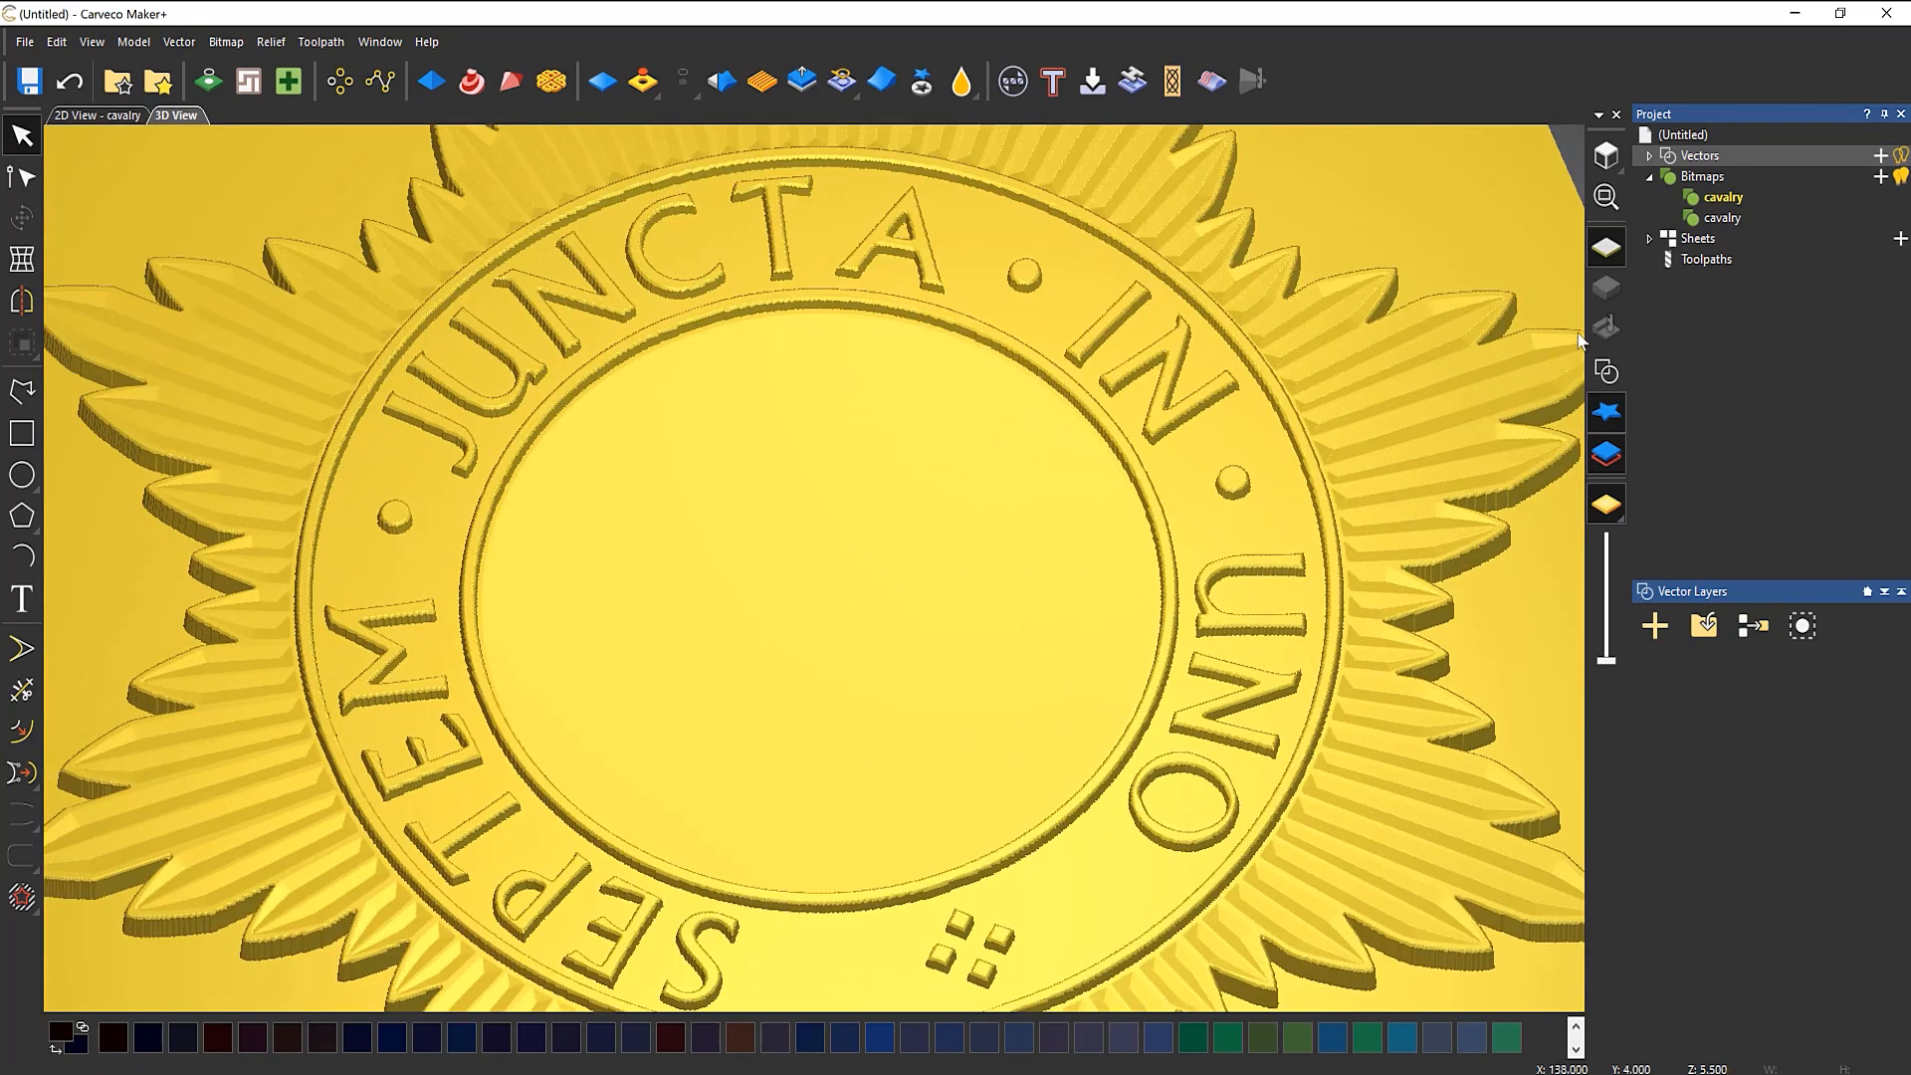
pyautogui.click(1608, 373)
pyautogui.scroll(4, 925, 757)
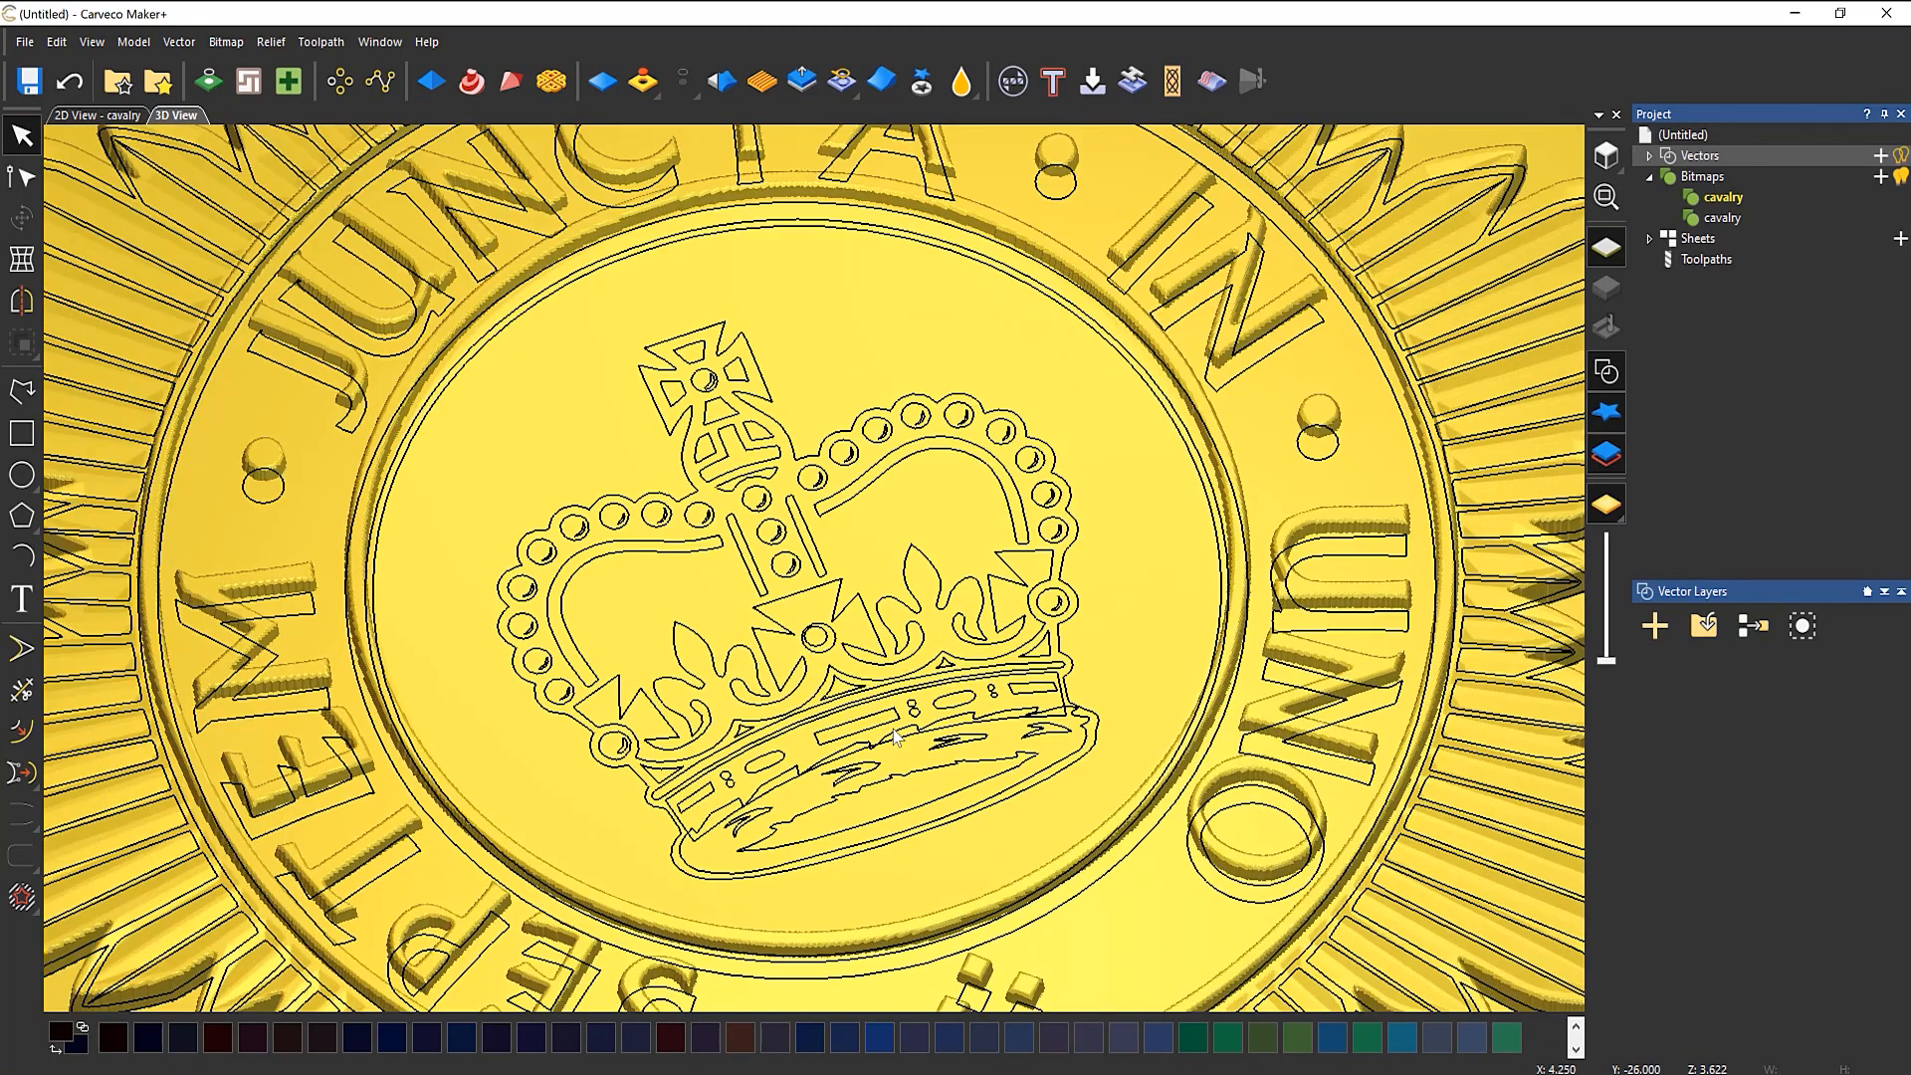
pyautogui.moveTo(880, 535); pyautogui.dragTo(899, 576)
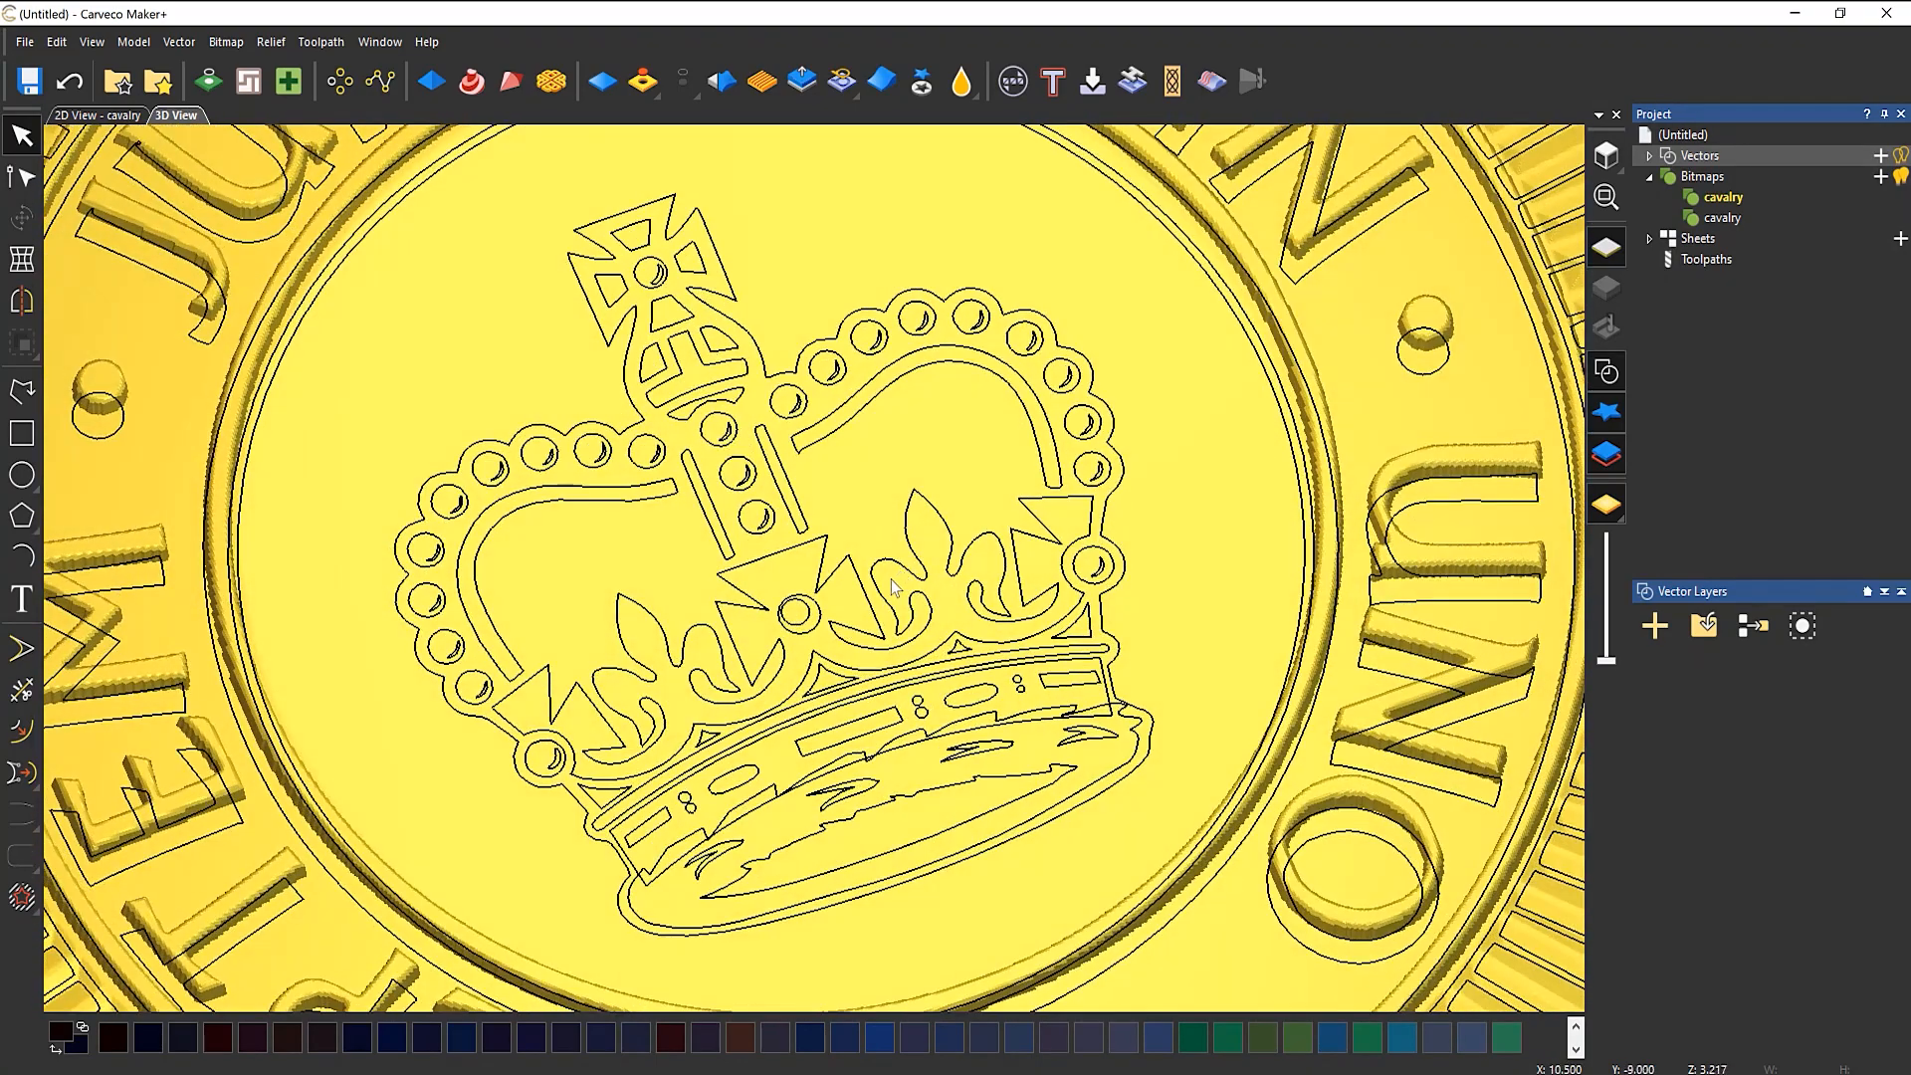
pyautogui.scroll(-2, 891, 584)
pyautogui.scroll(2, 861, 618)
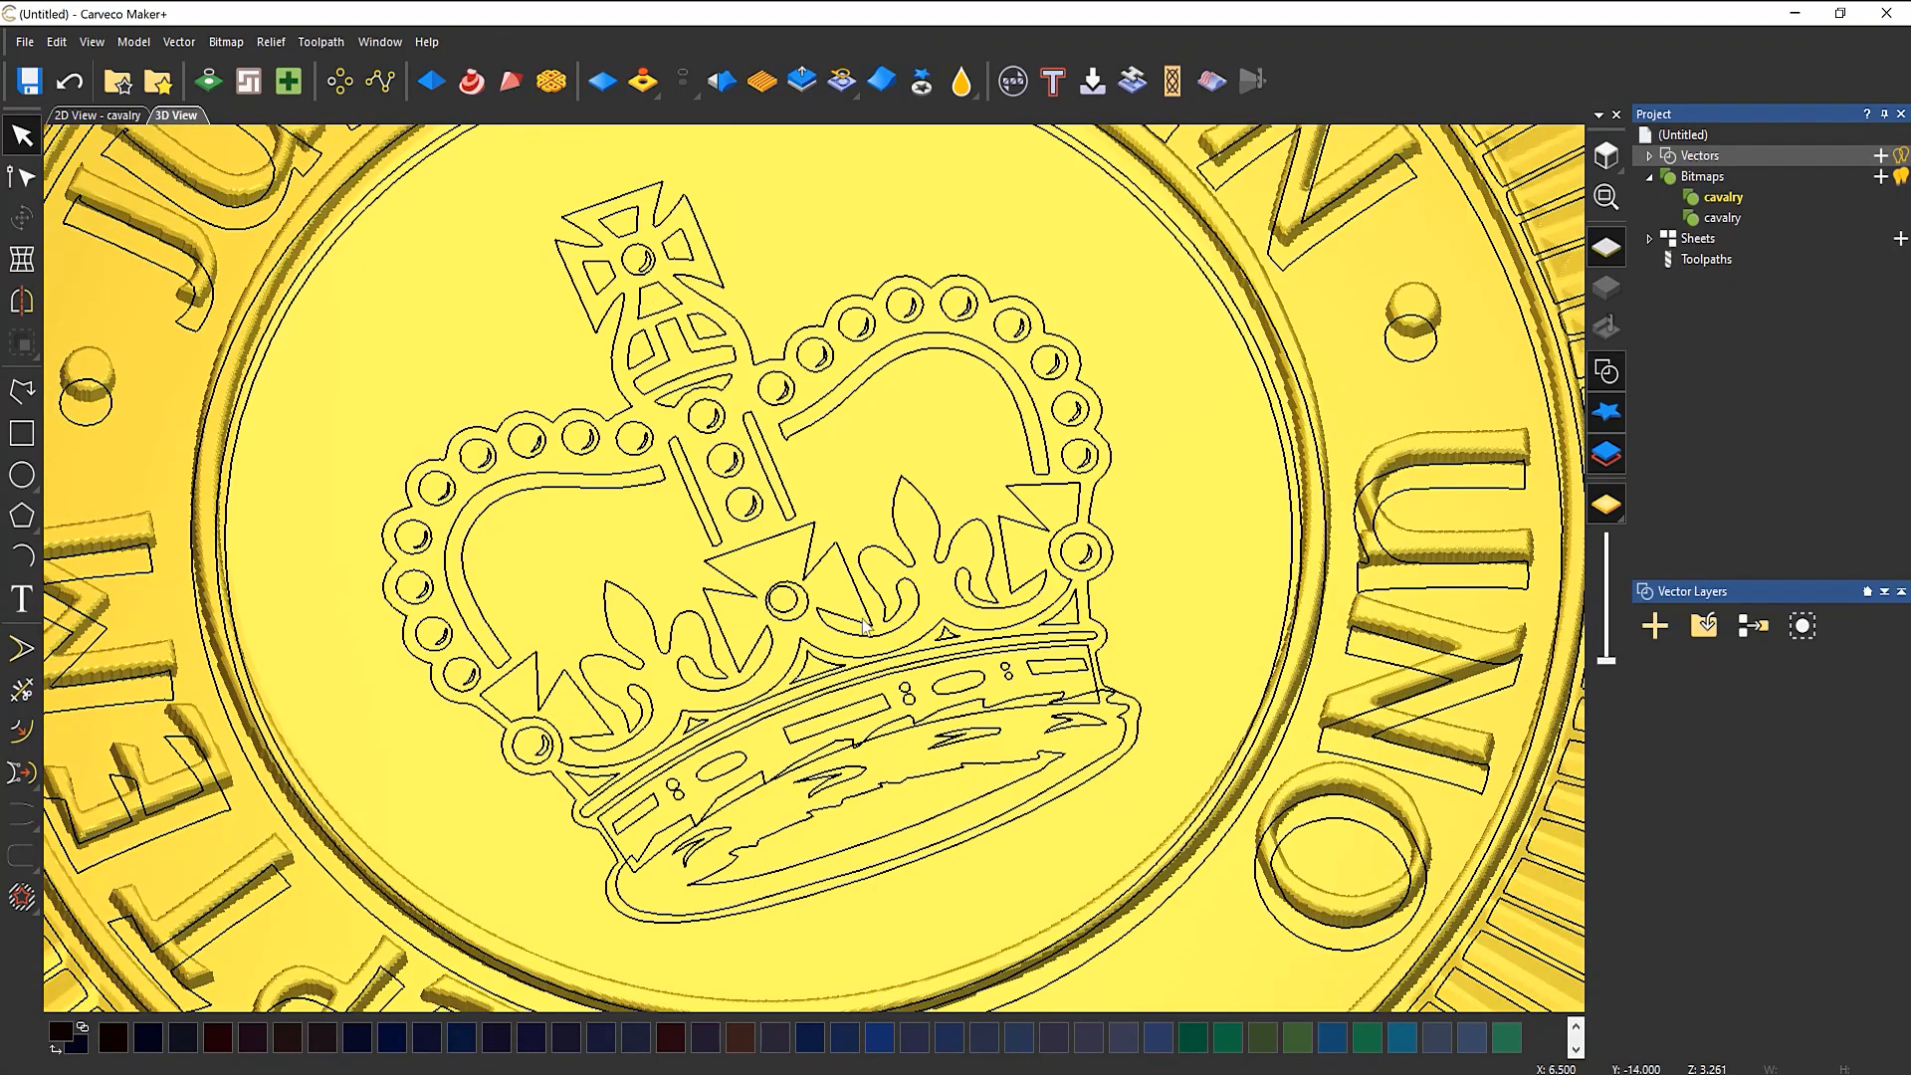
# Step: Give the crown's outer outline a square shape profile limited to 1 mm height, with a 2 mm start height
pyautogui.click(1063, 348)
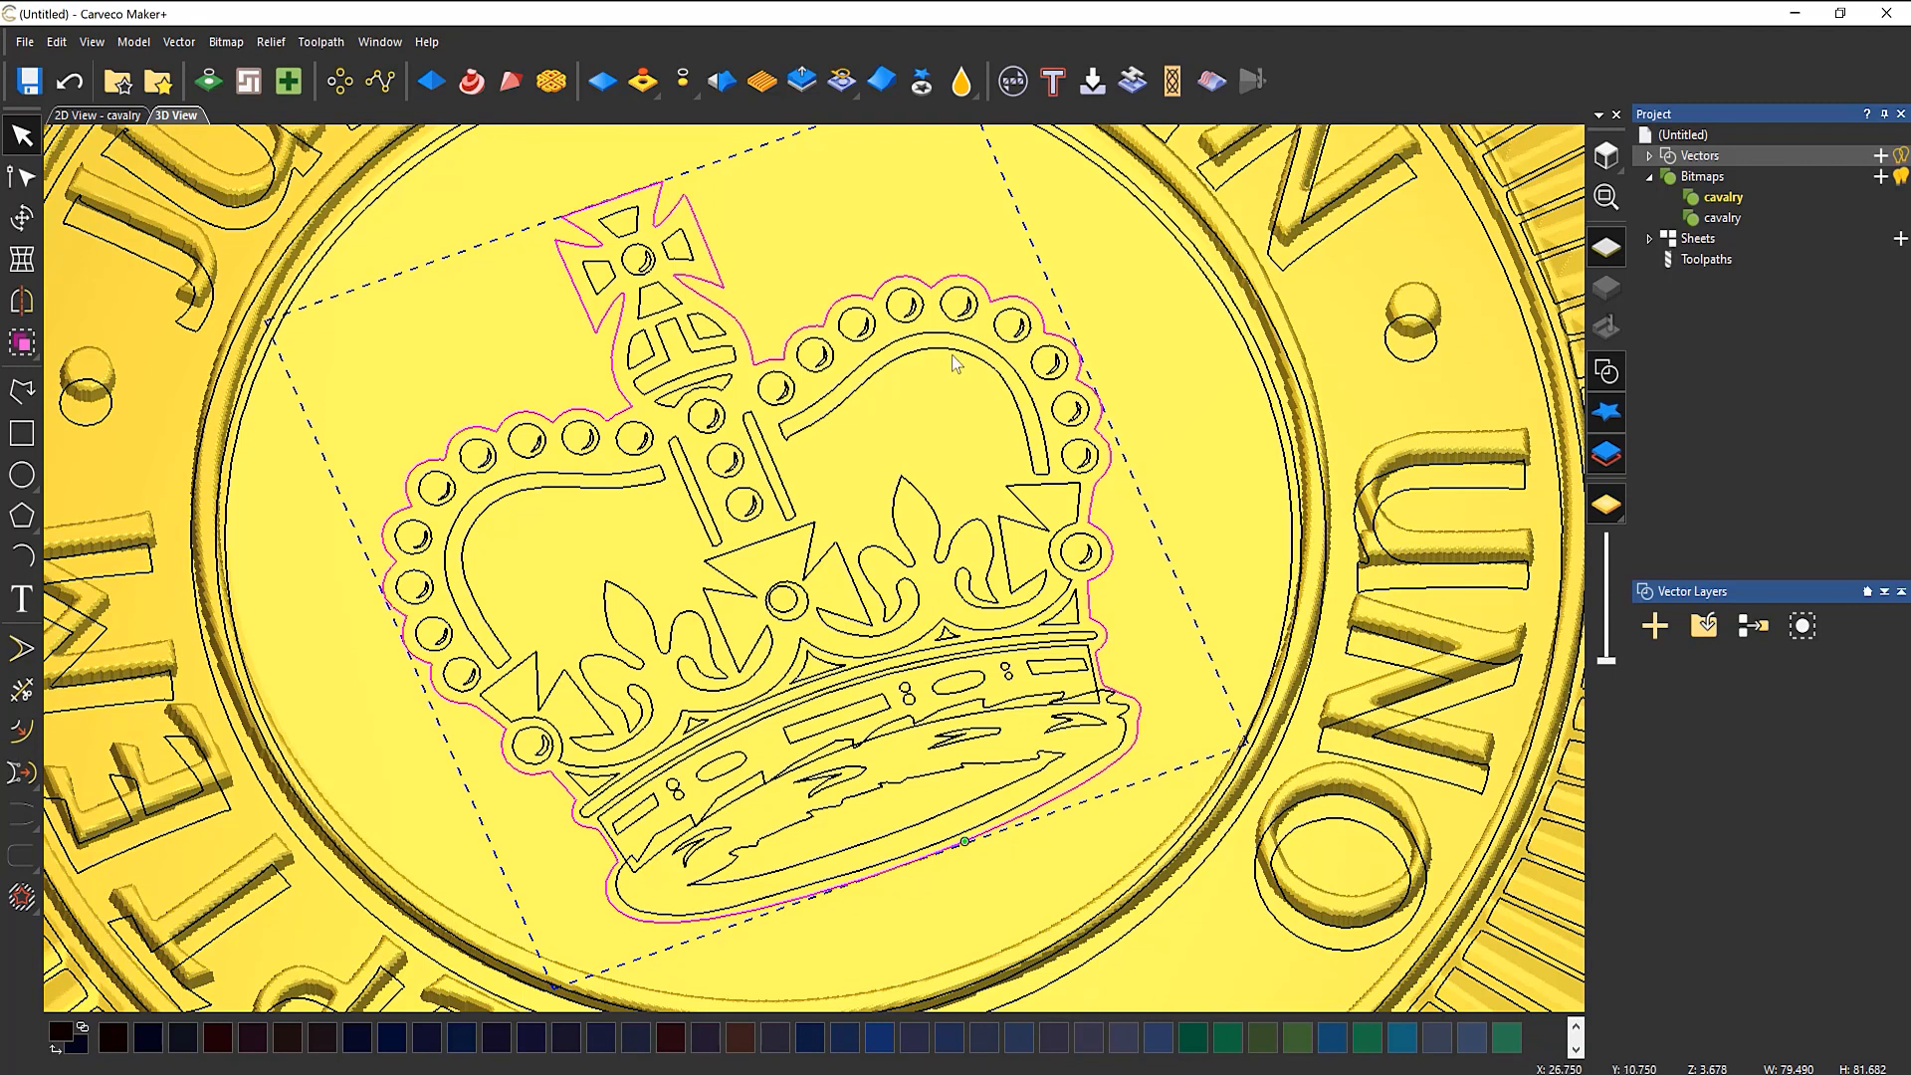
pyautogui.click(439, 87)
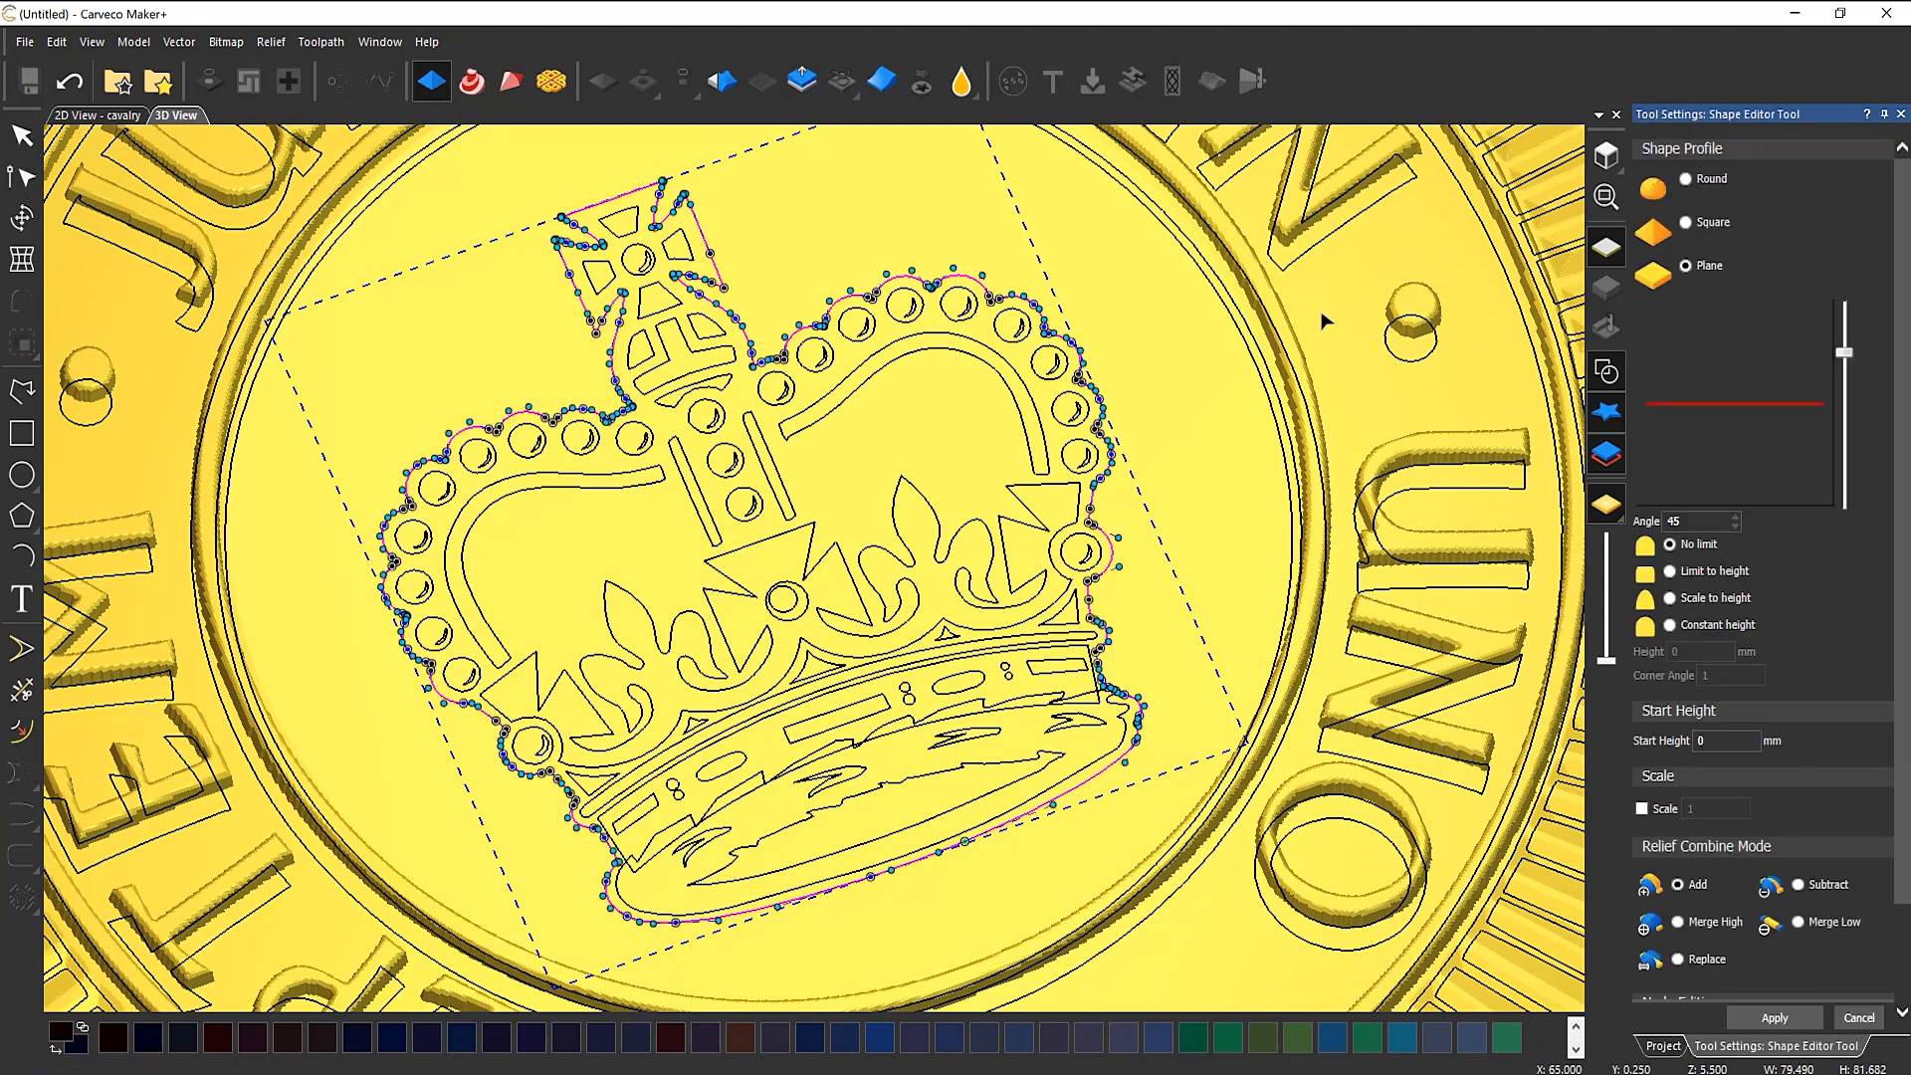
pyautogui.click(1684, 223)
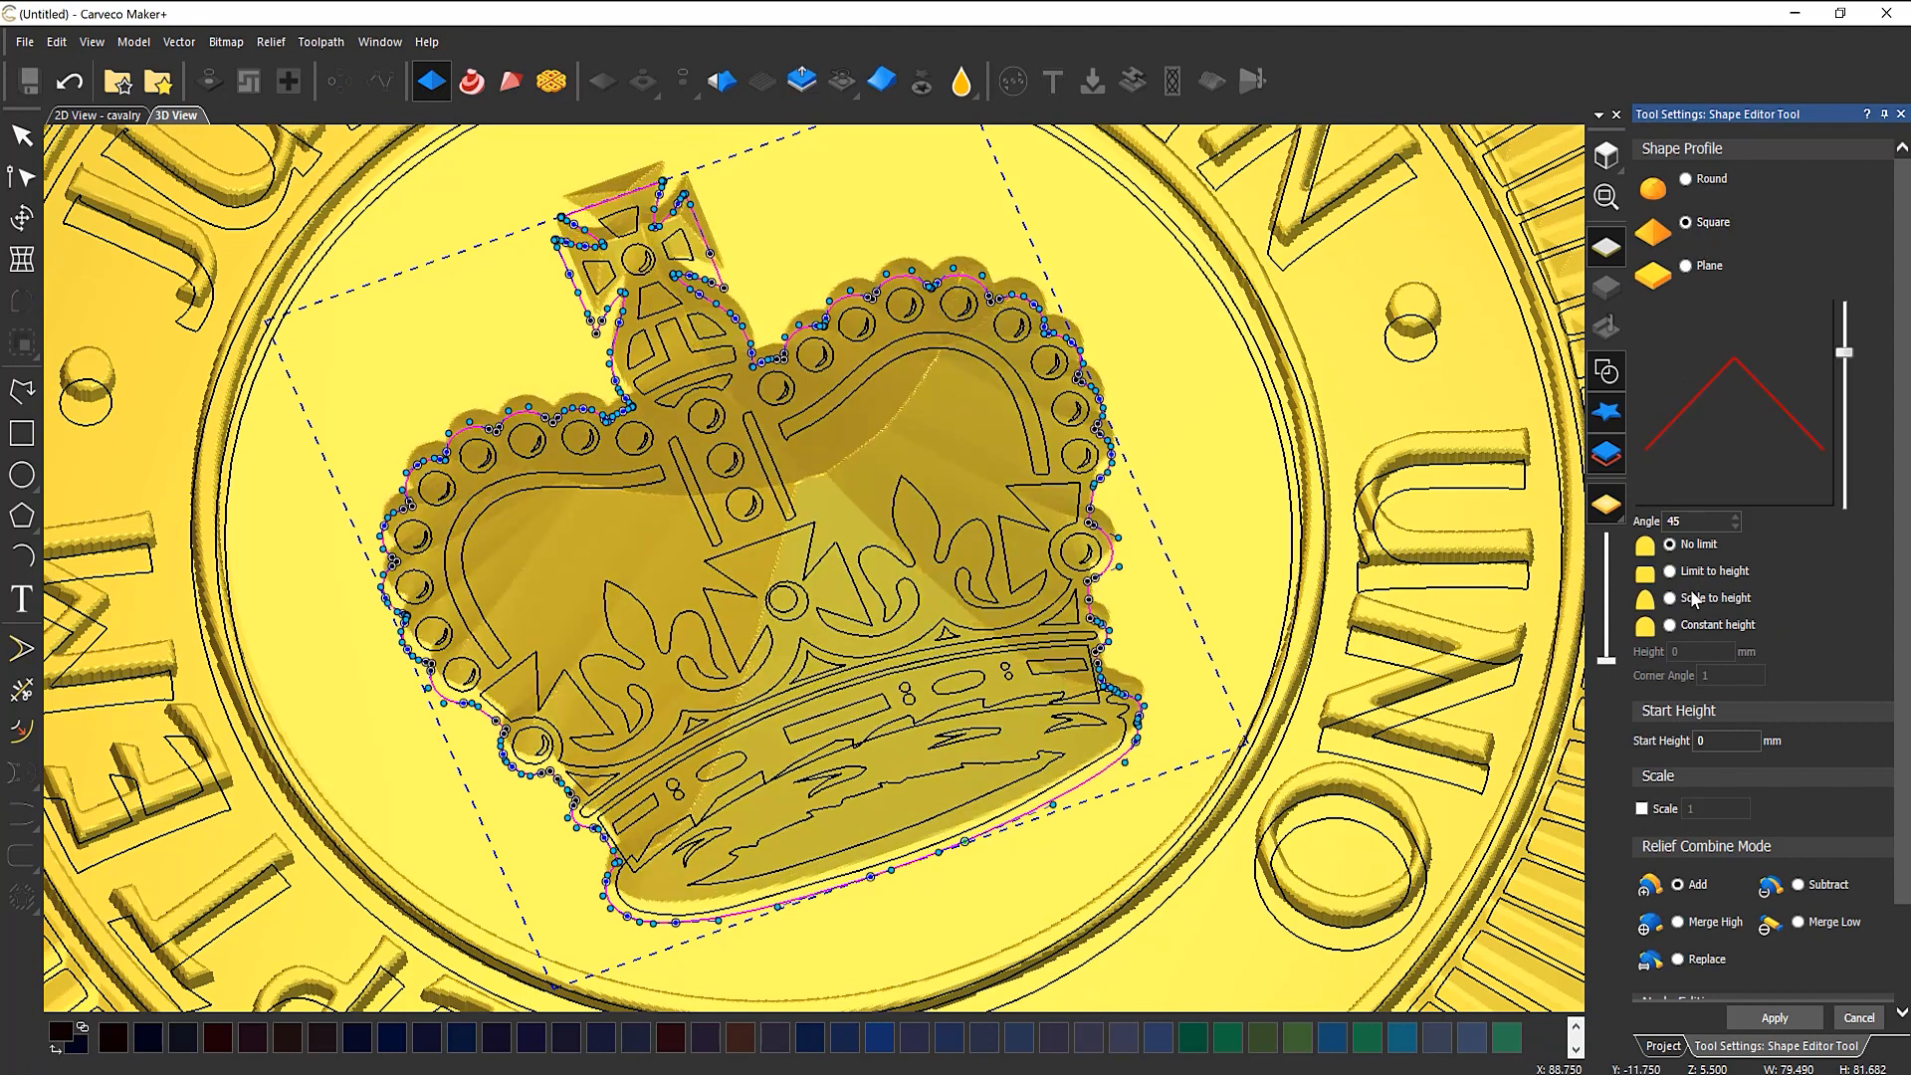
pyautogui.click(1670, 571)
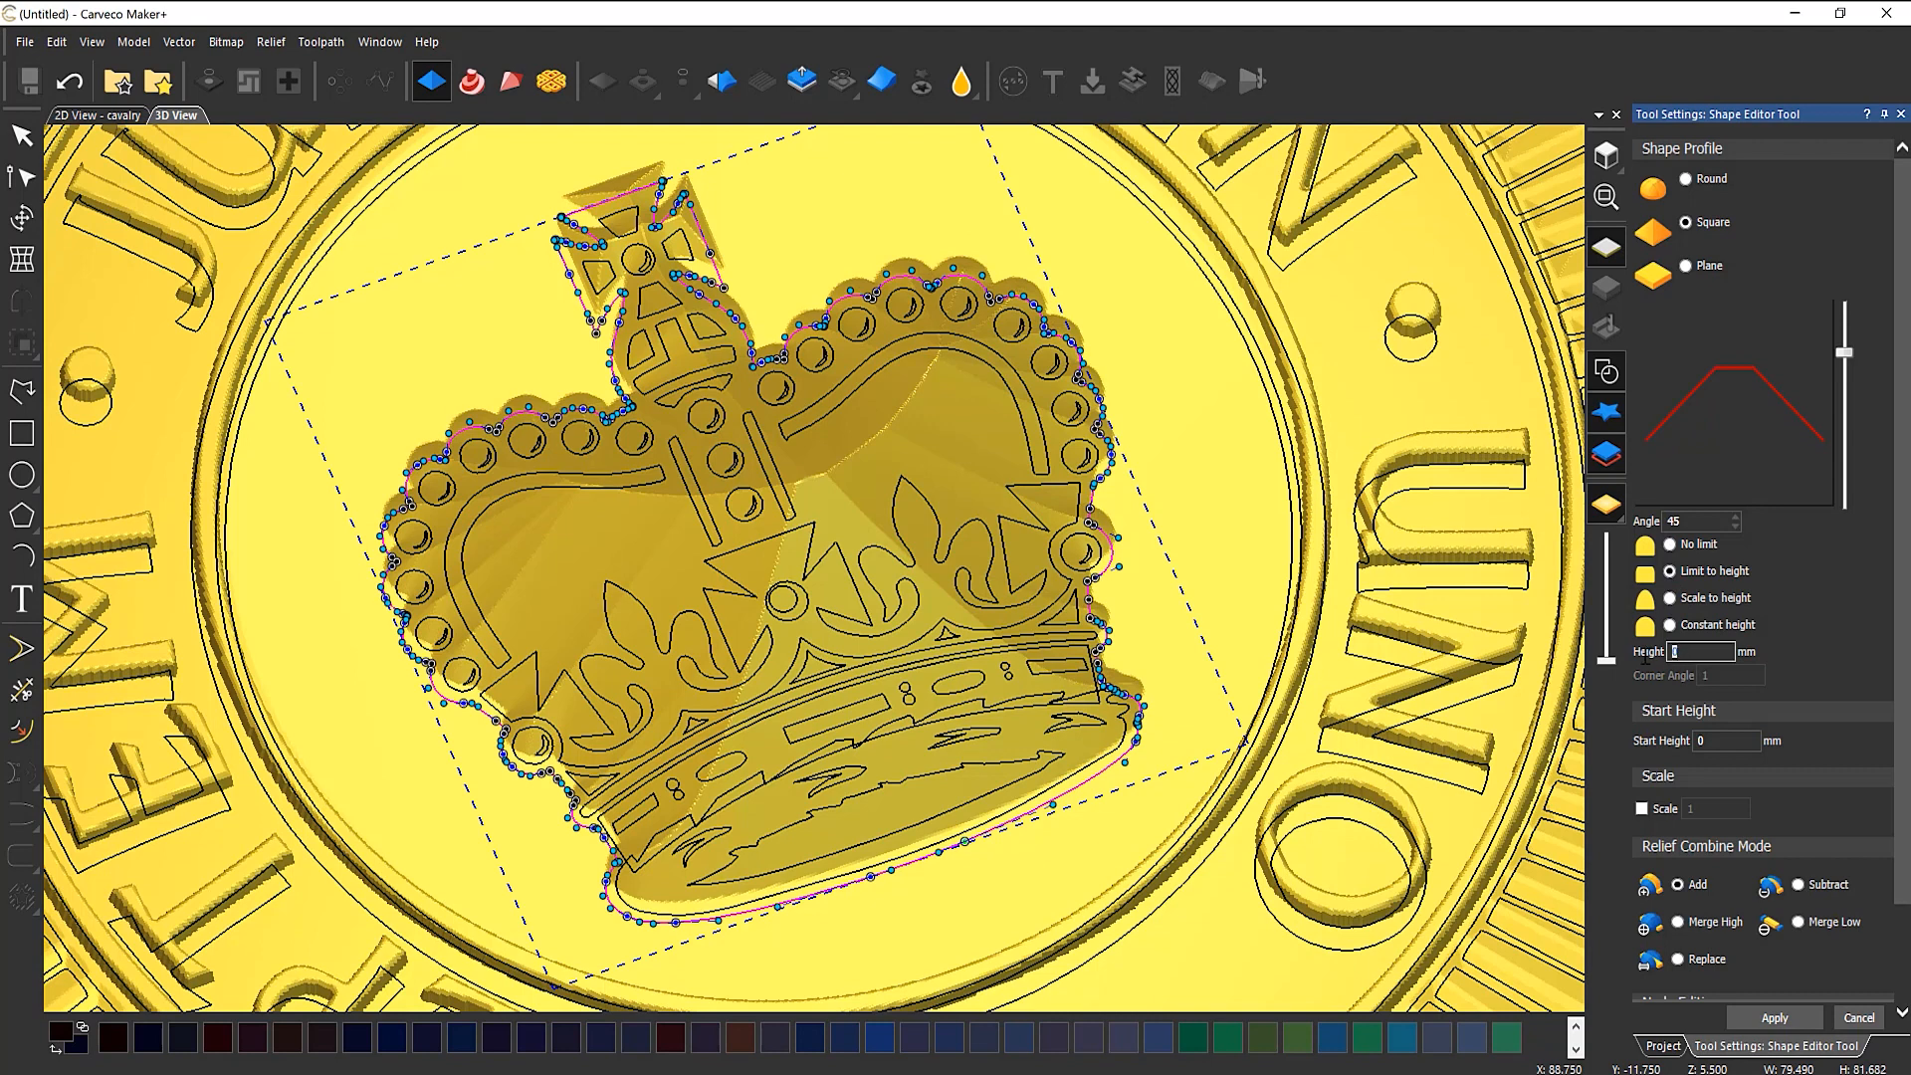
pyautogui.write('1')
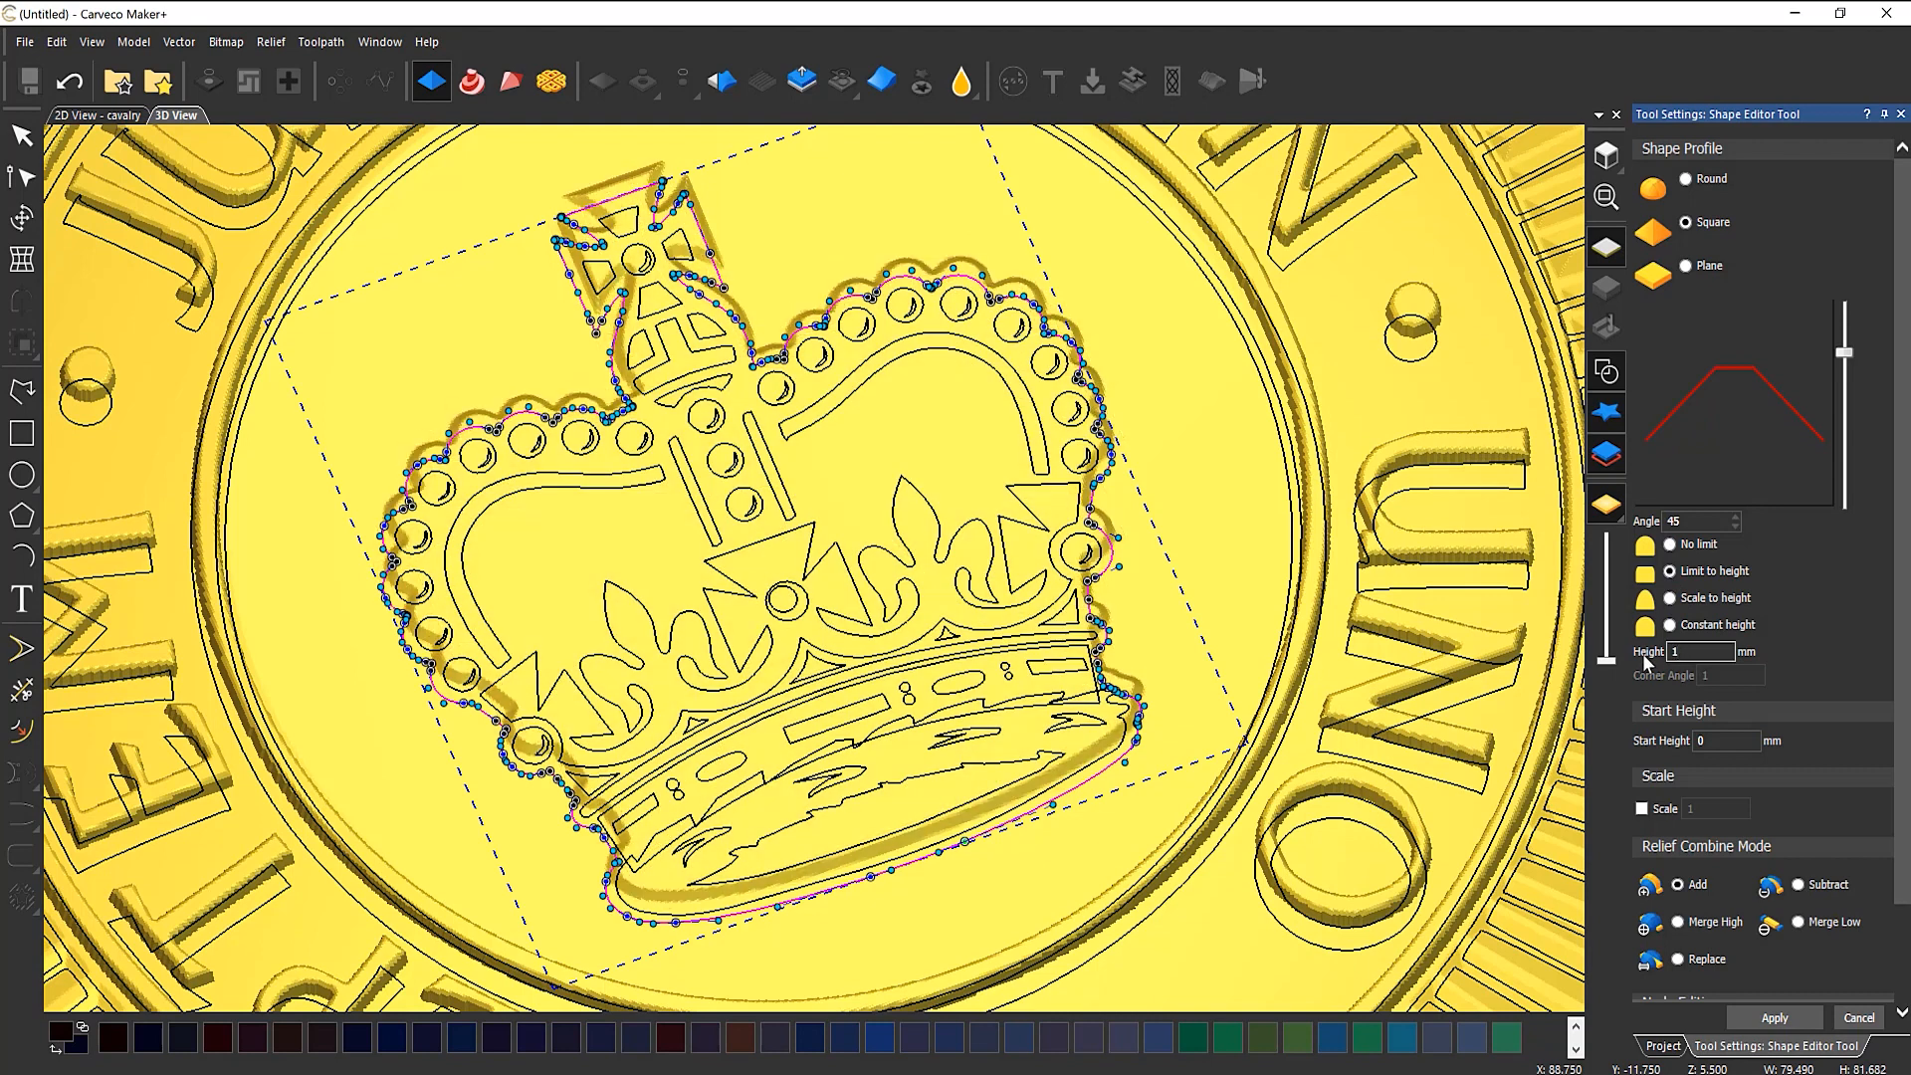
pyautogui.press('Tab')
pyautogui.write('2')
# Step: Hide the vectors and examine the raised crown silhouette in the preview from several angles
pyautogui.moveTo(985, 428); pyautogui.dragTo(1550, 504)
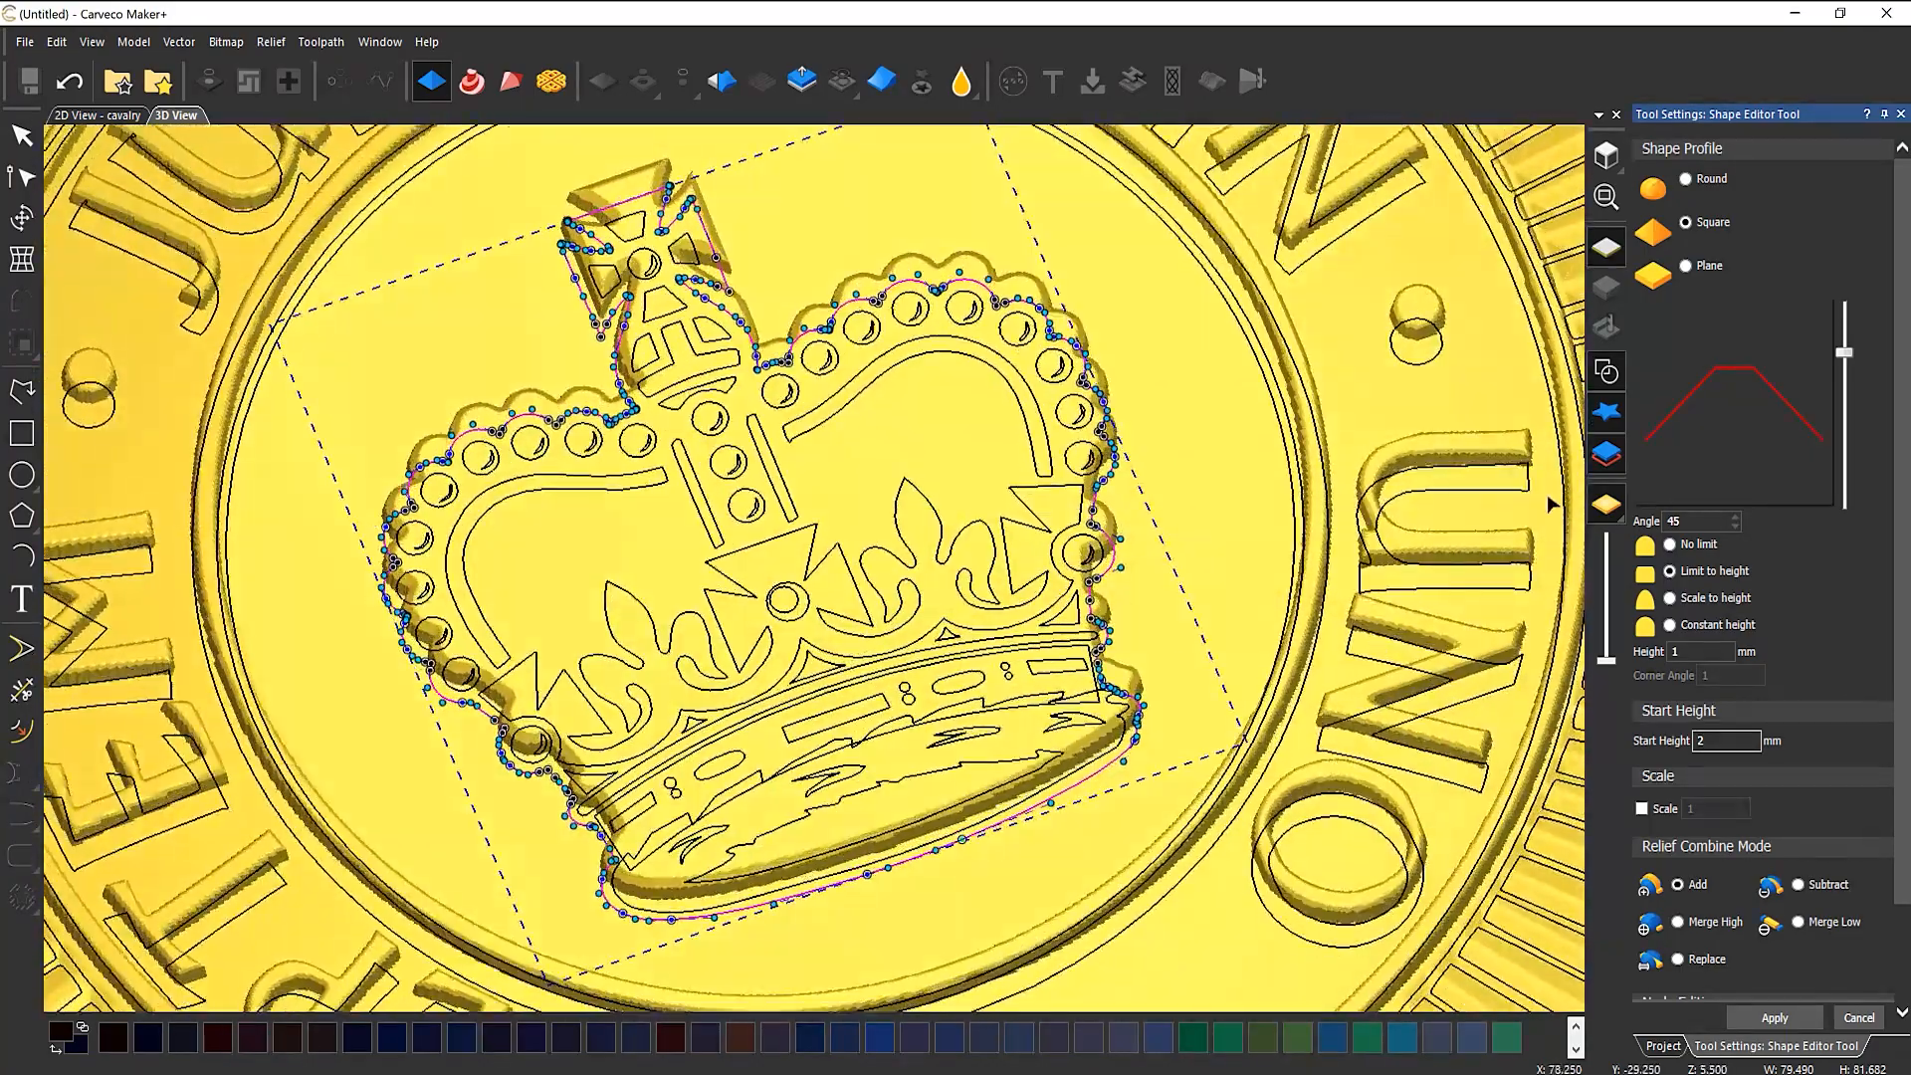
pyautogui.click(1606, 371)
pyautogui.scroll(2, 1015, 498)
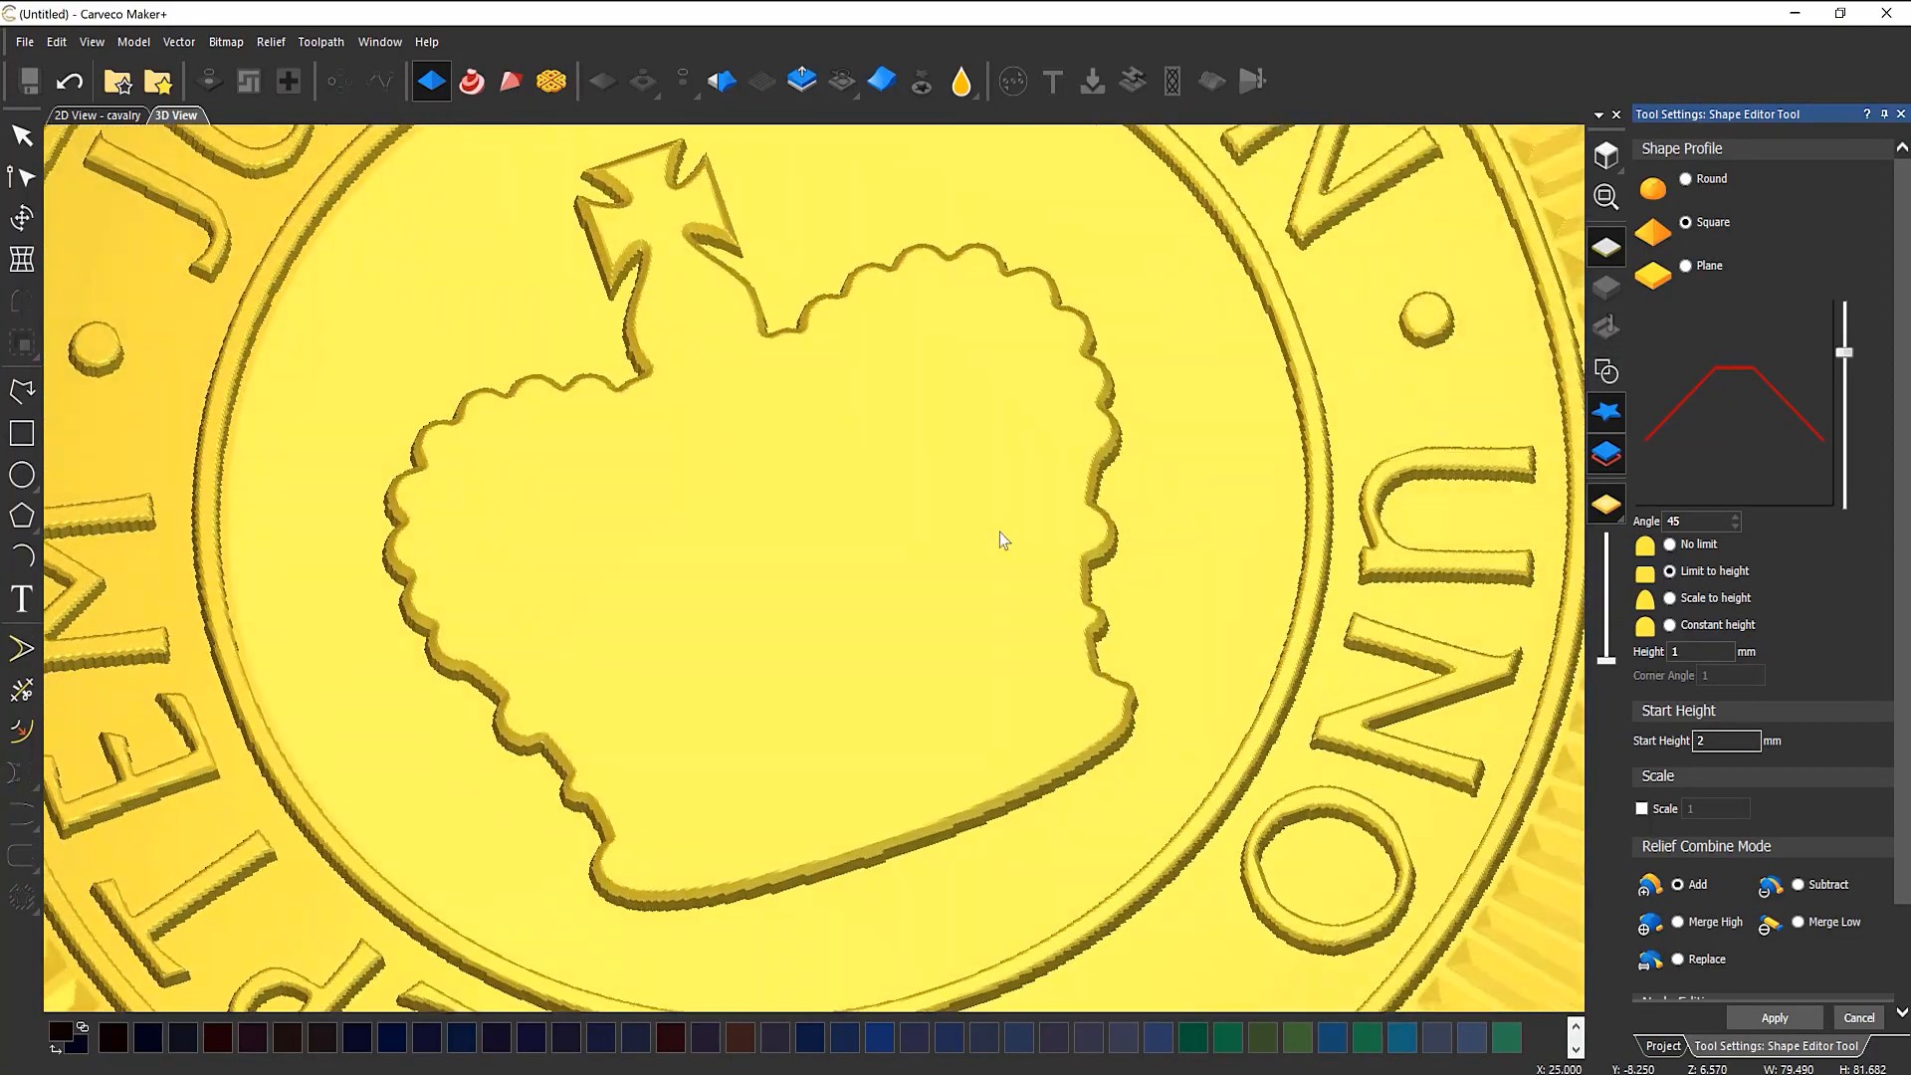
pyautogui.moveTo(999, 533); pyautogui.dragTo(1009, 480)
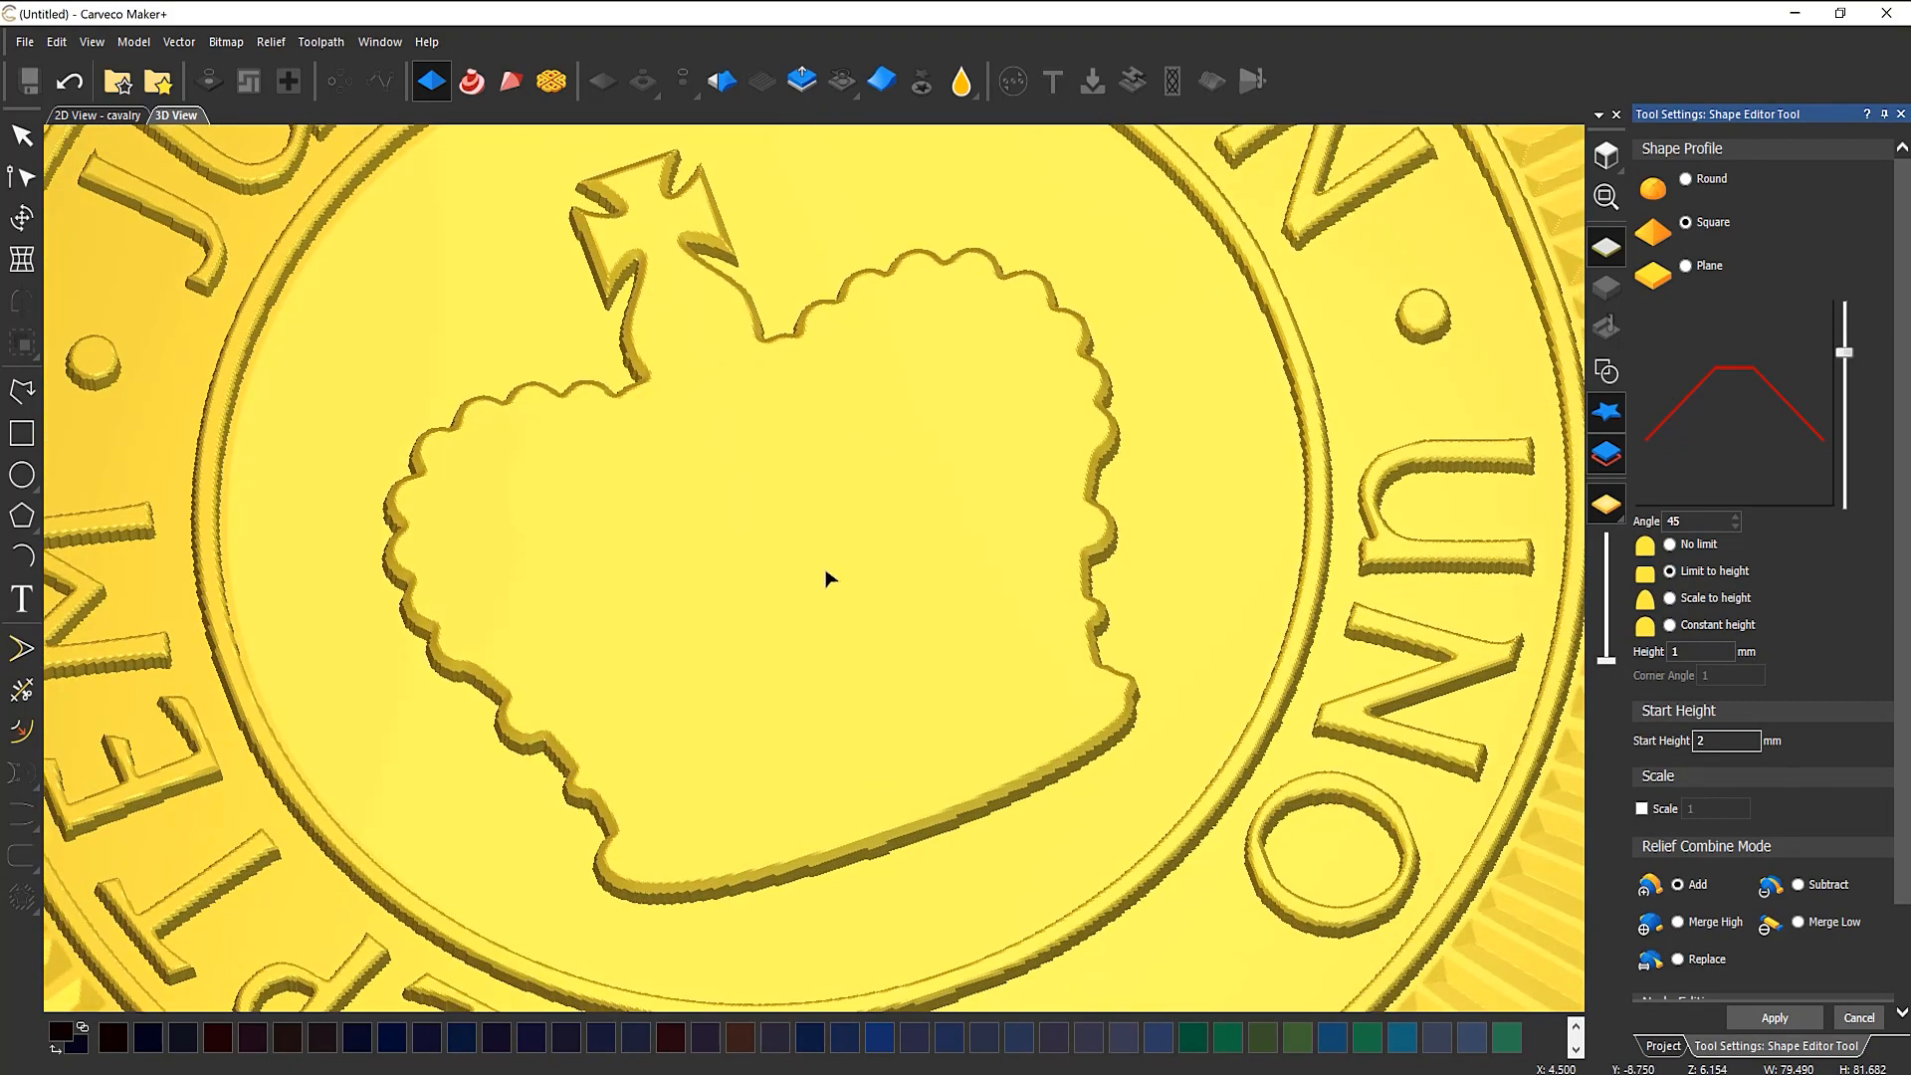
pyautogui.scroll(-3, 826, 572)
pyautogui.moveTo(826, 572); pyautogui.dragTo(869, 525)
pyautogui.scroll(3, 869, 526)
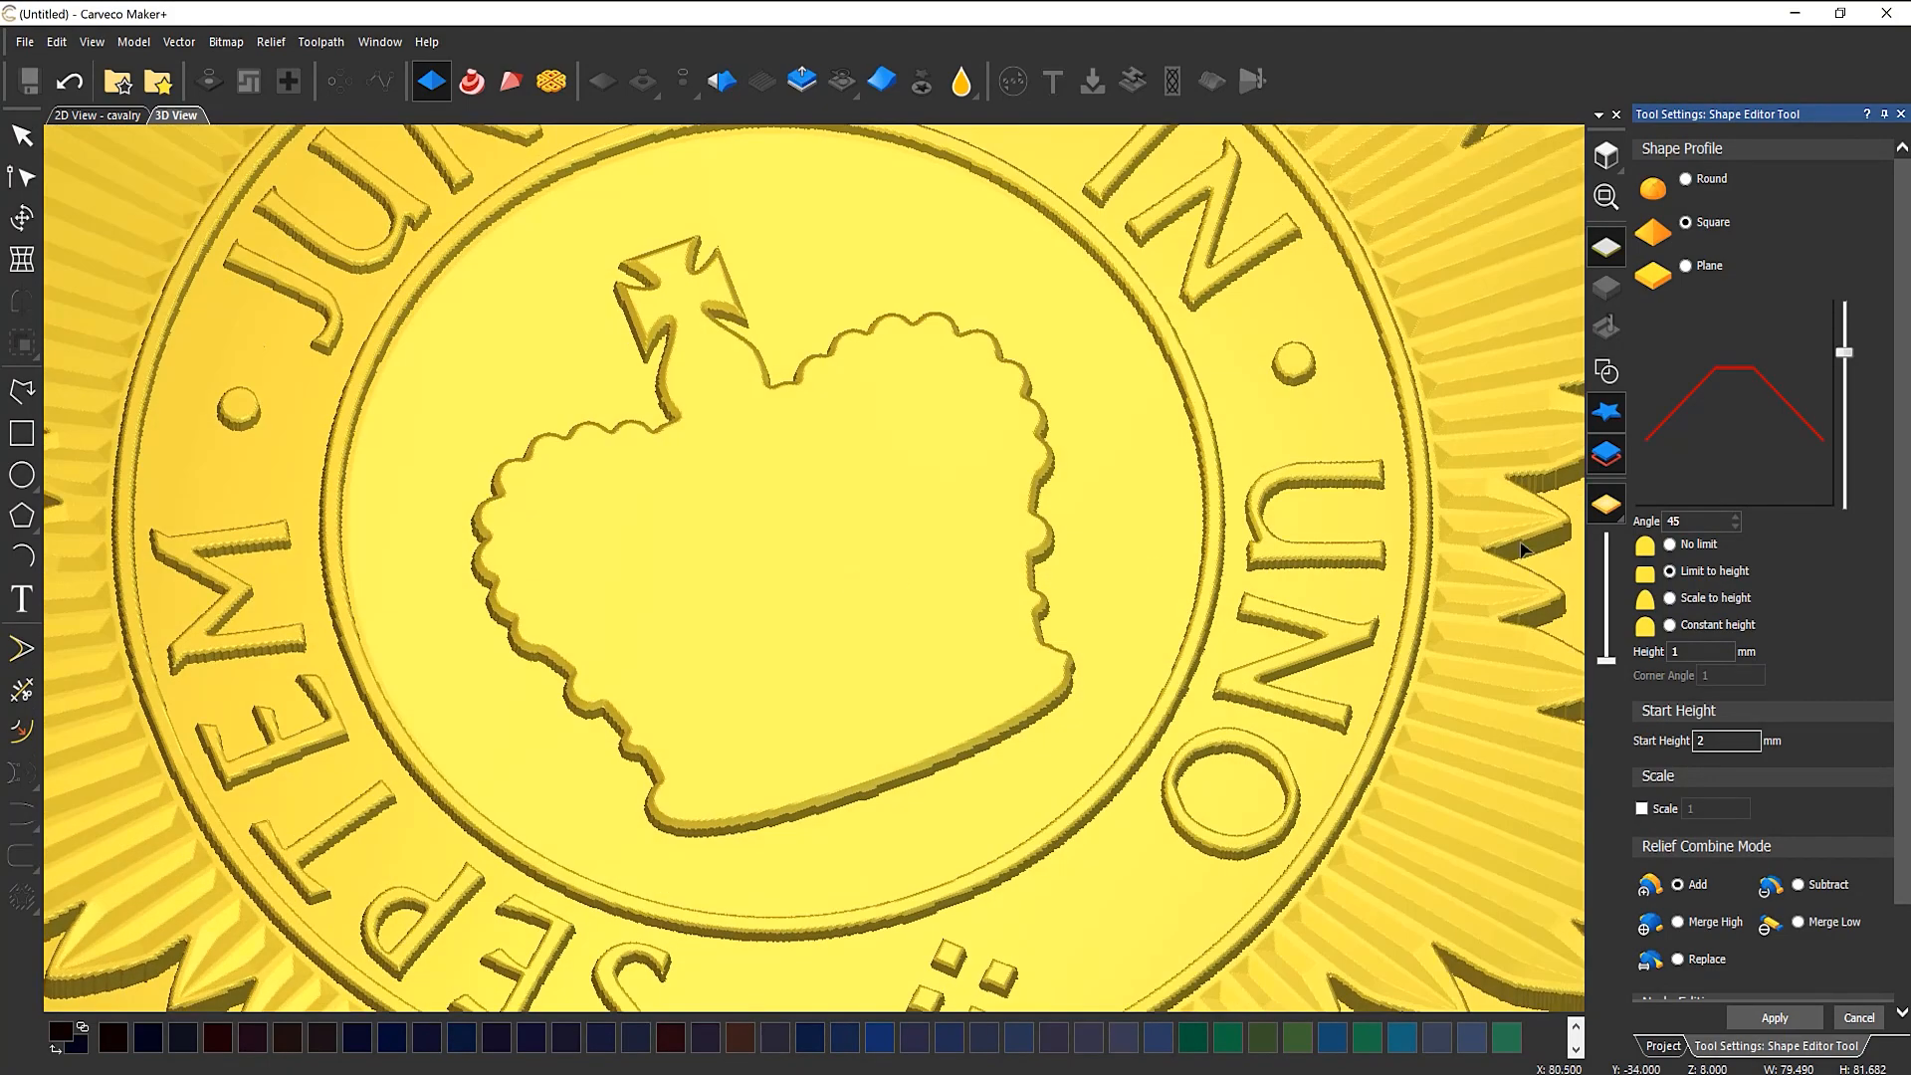
# Step: Show the vectors again and examine the crown's bevelled edge against its inner details, from above and at an angle
pyautogui.click(1607, 371)
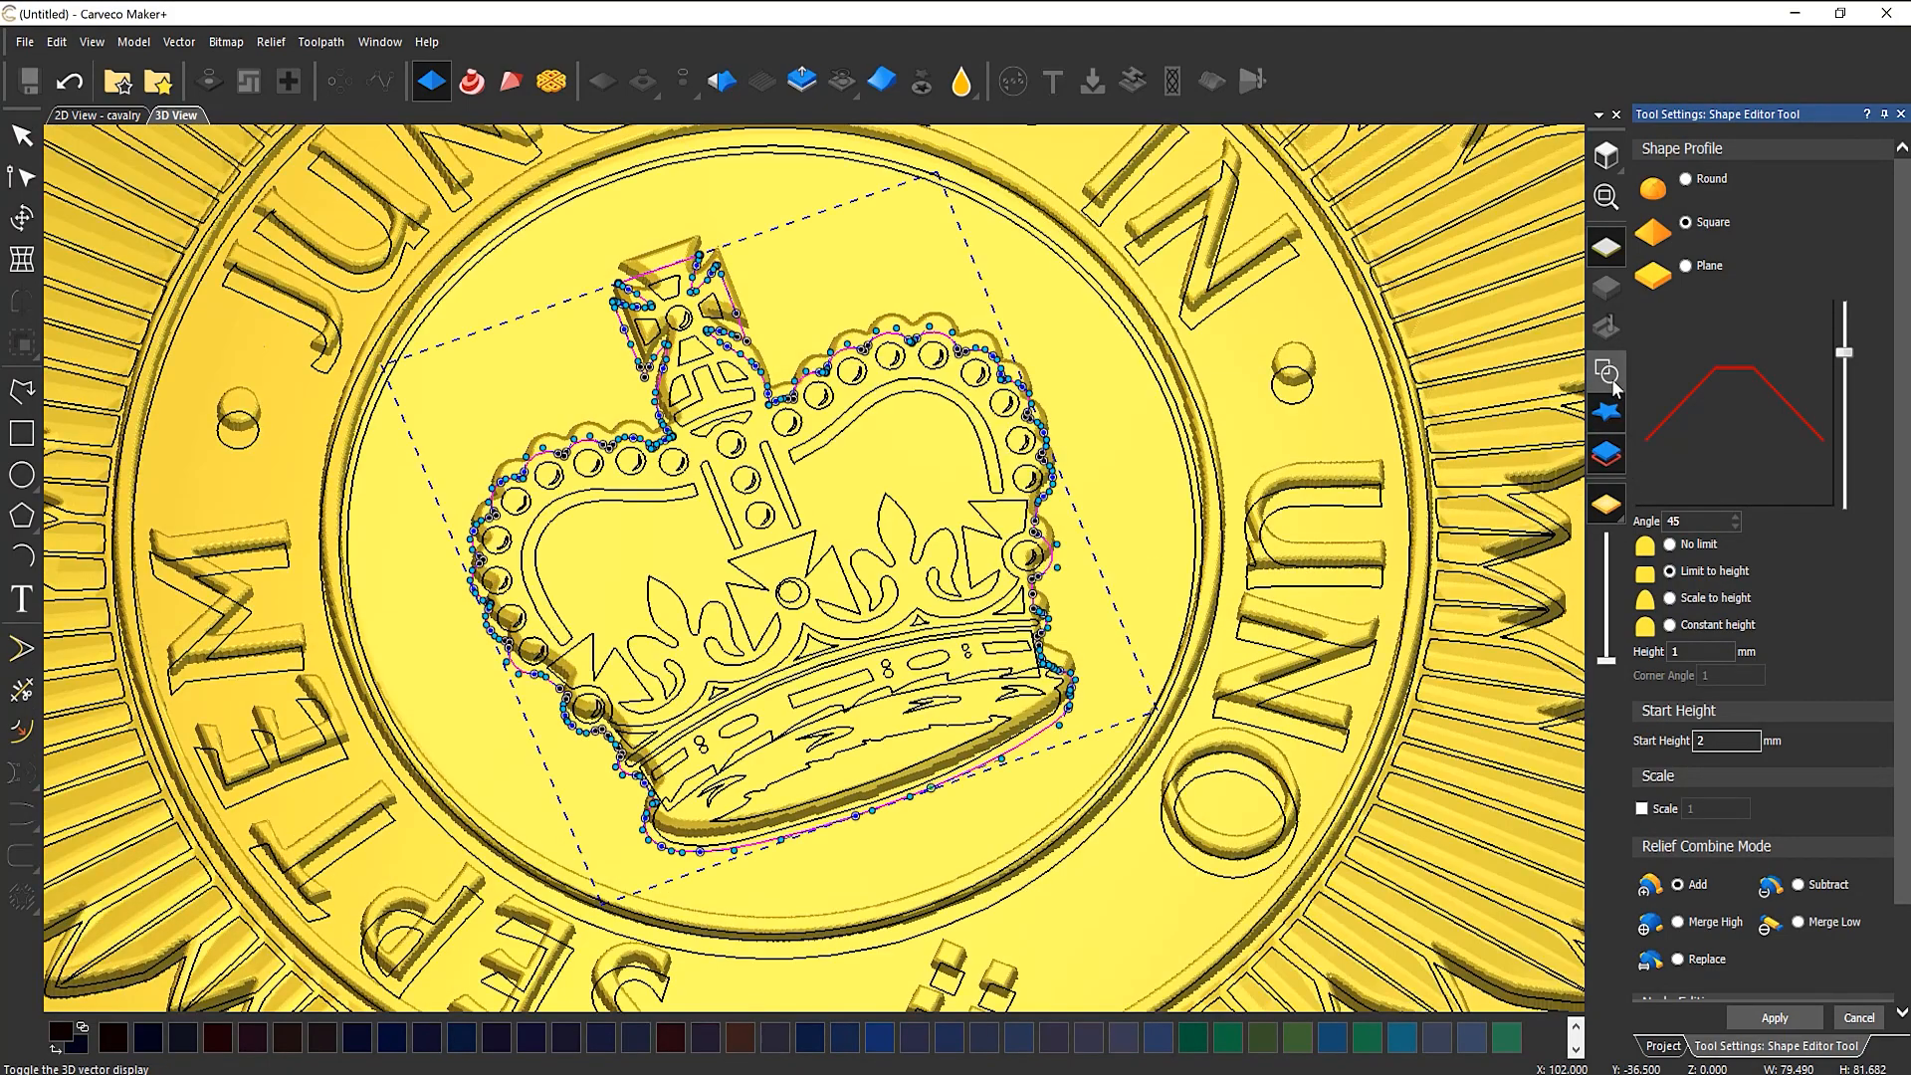
pyautogui.click(1606, 154)
pyautogui.scroll(5, 796, 577)
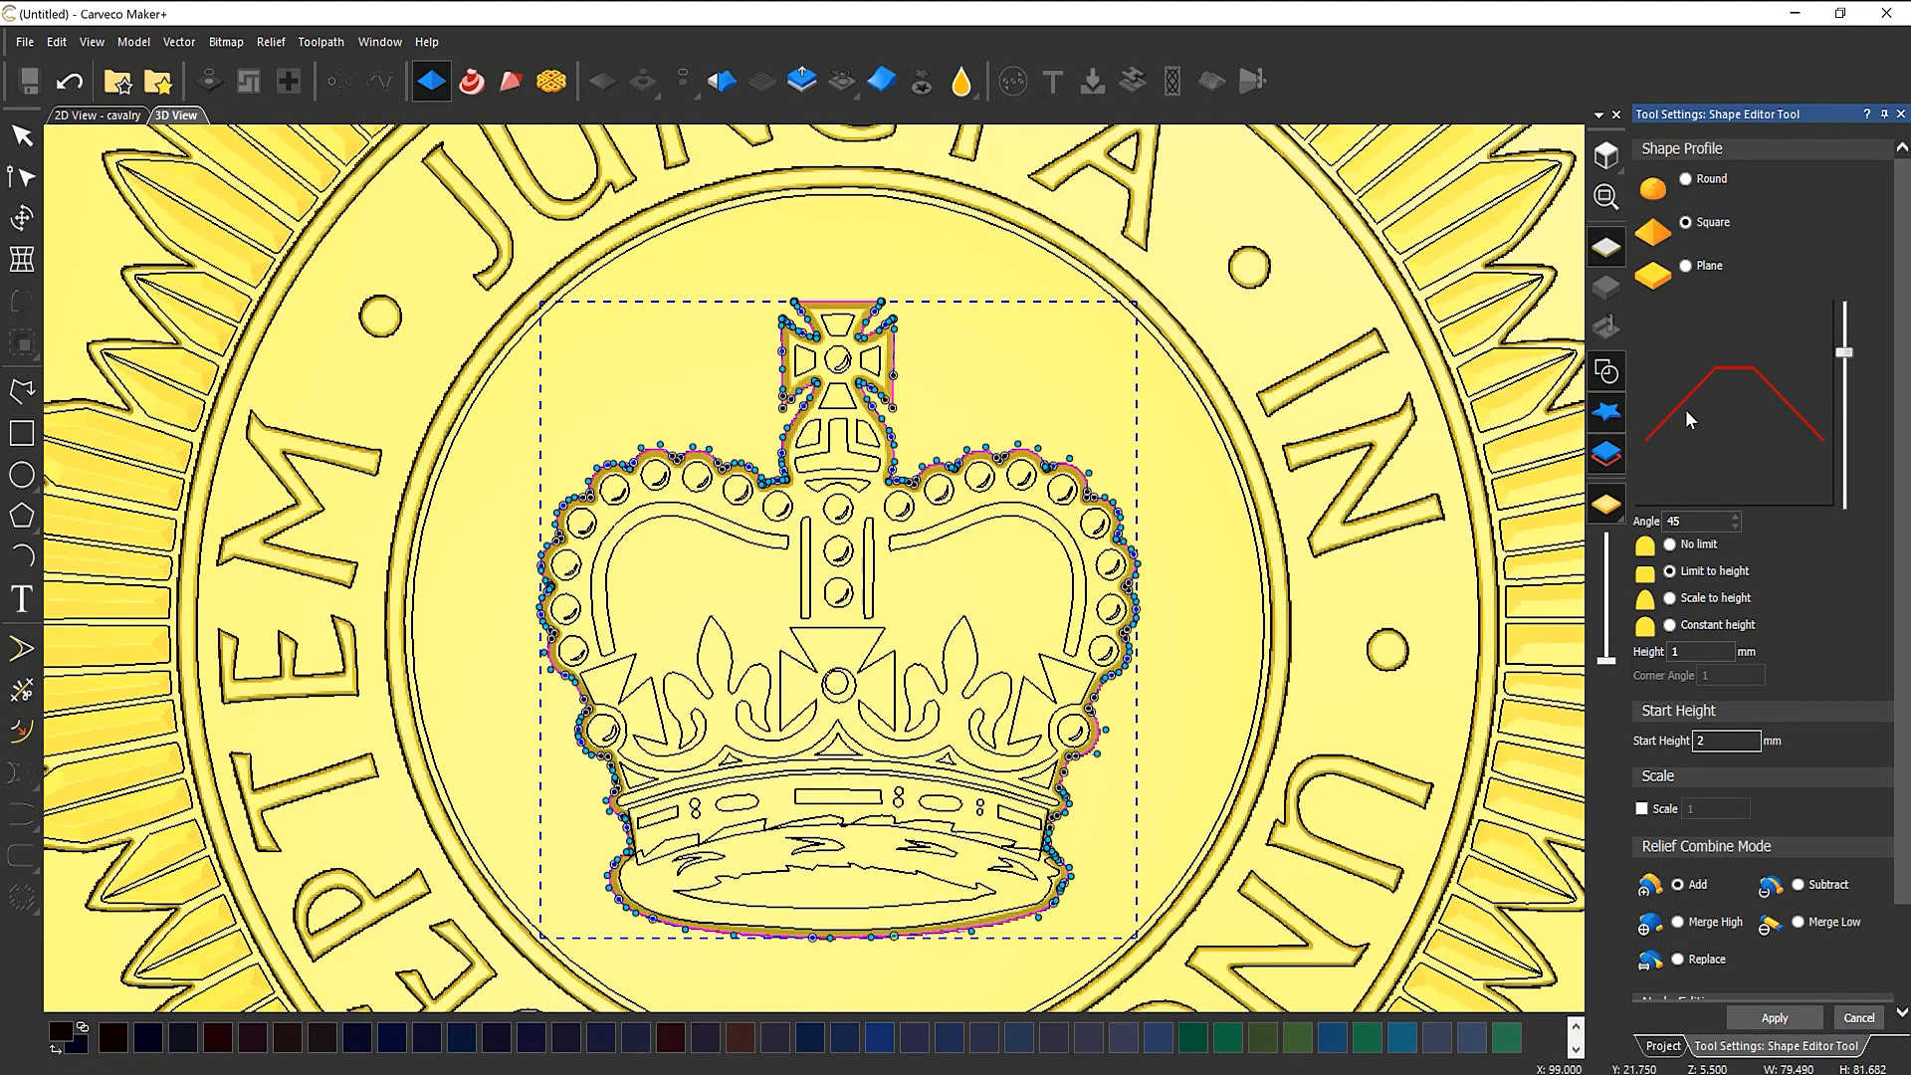
pyautogui.scroll(3, 841, 368)
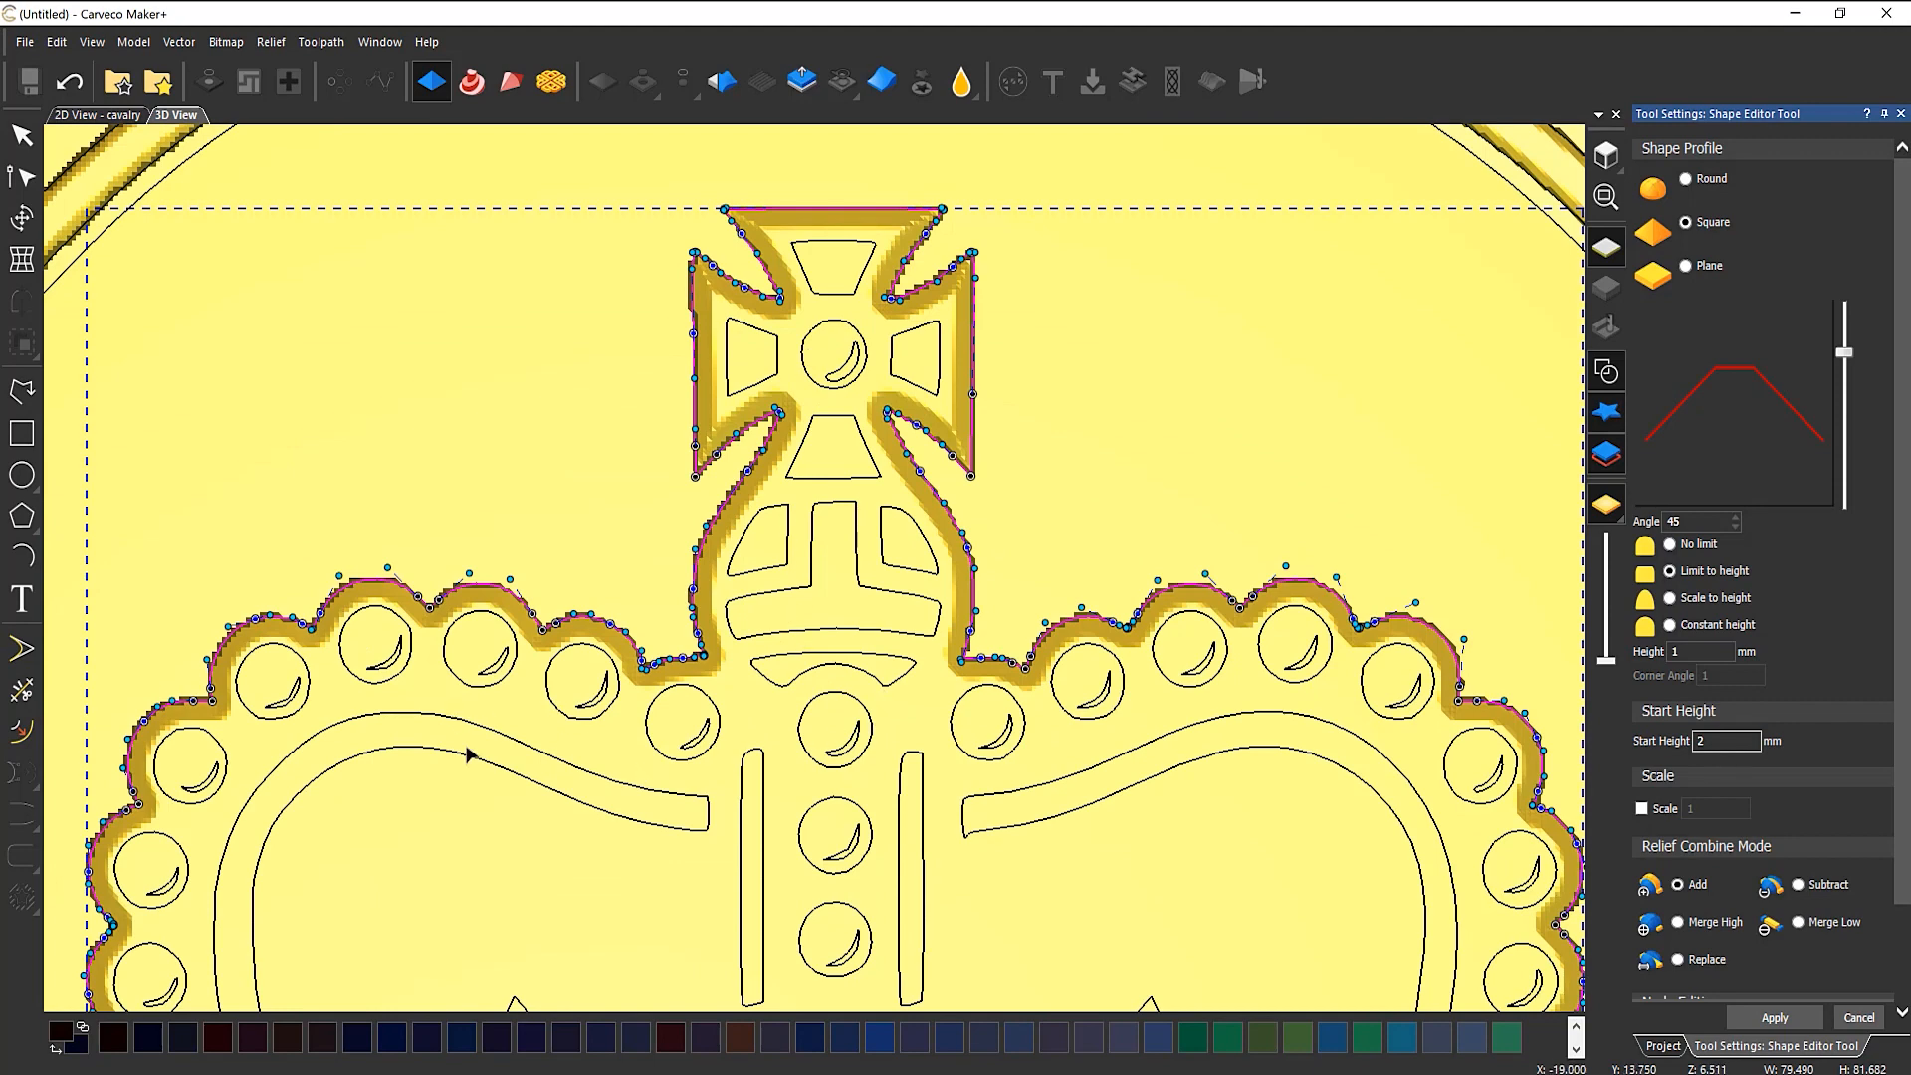
pyautogui.scroll(-4, 674, 823)
pyautogui.scroll(3, 856, 895)
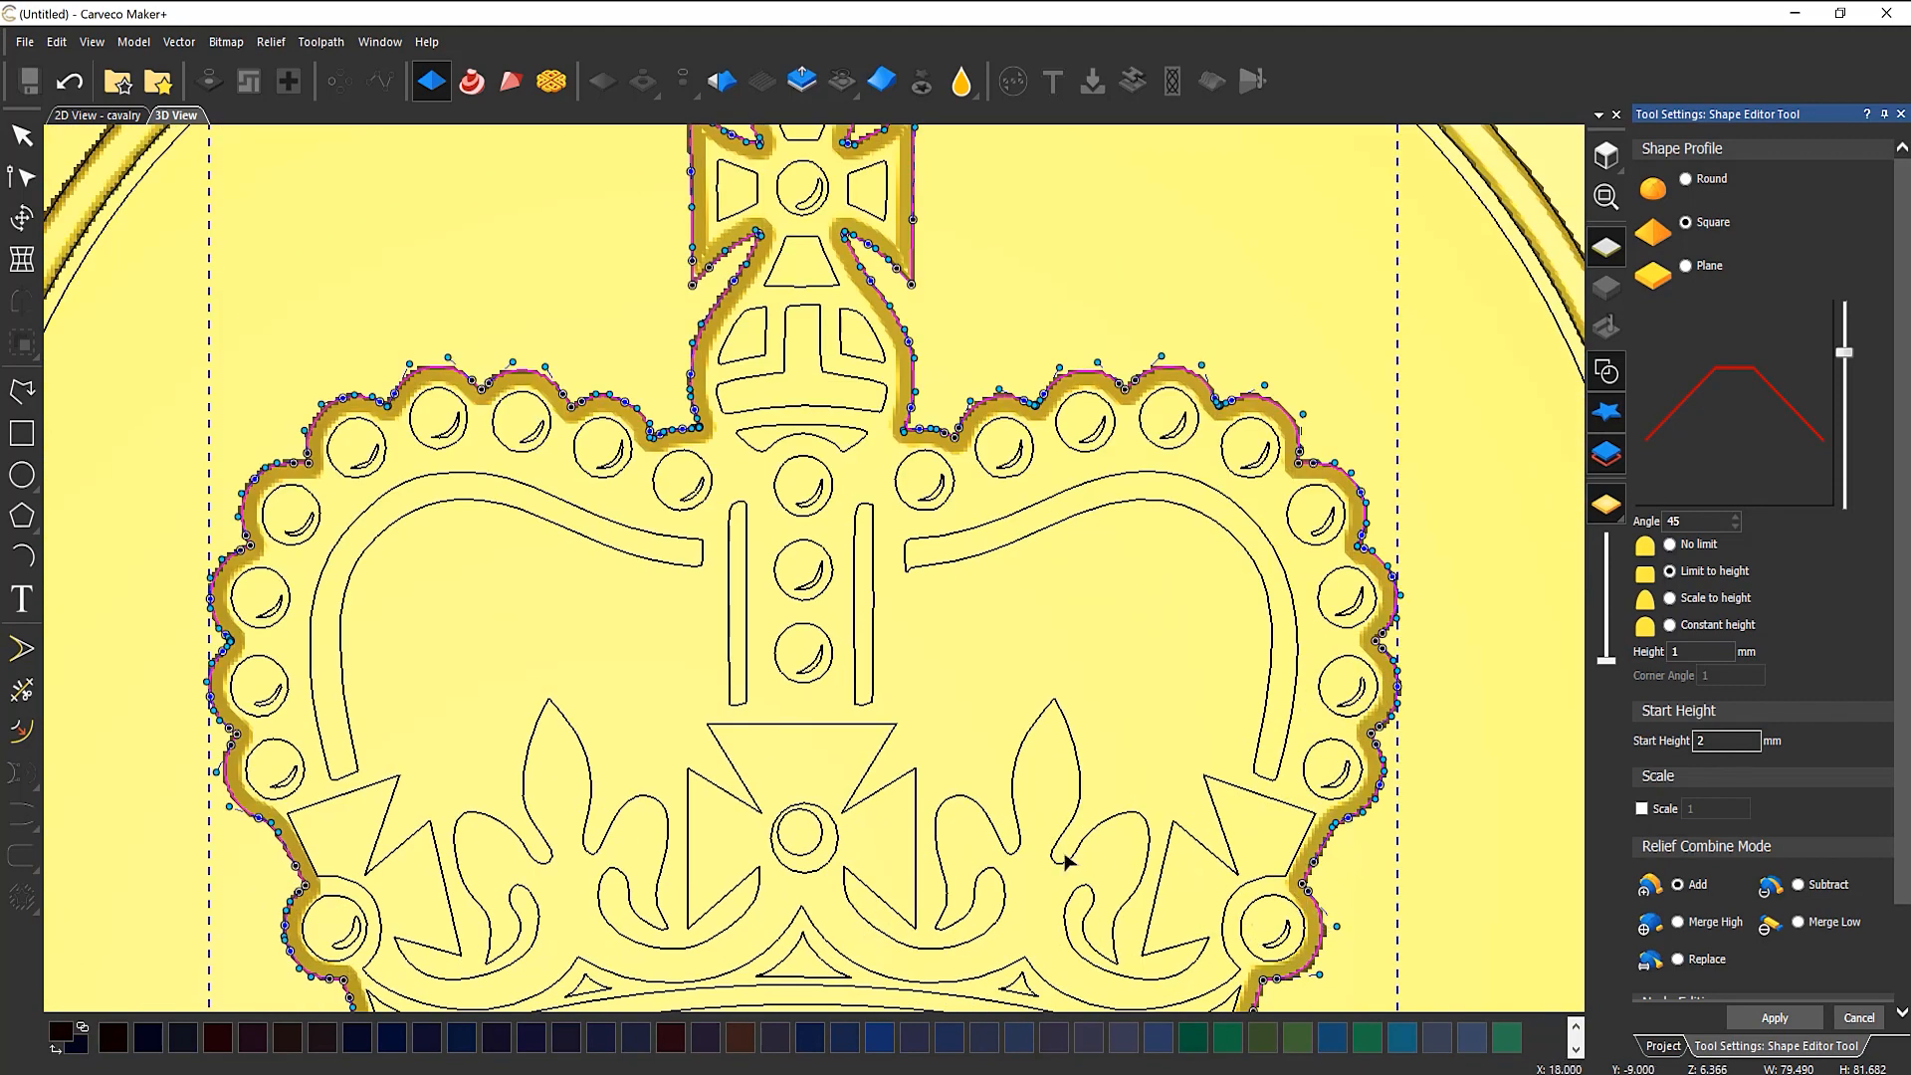
pyautogui.scroll(-3, 1065, 861)
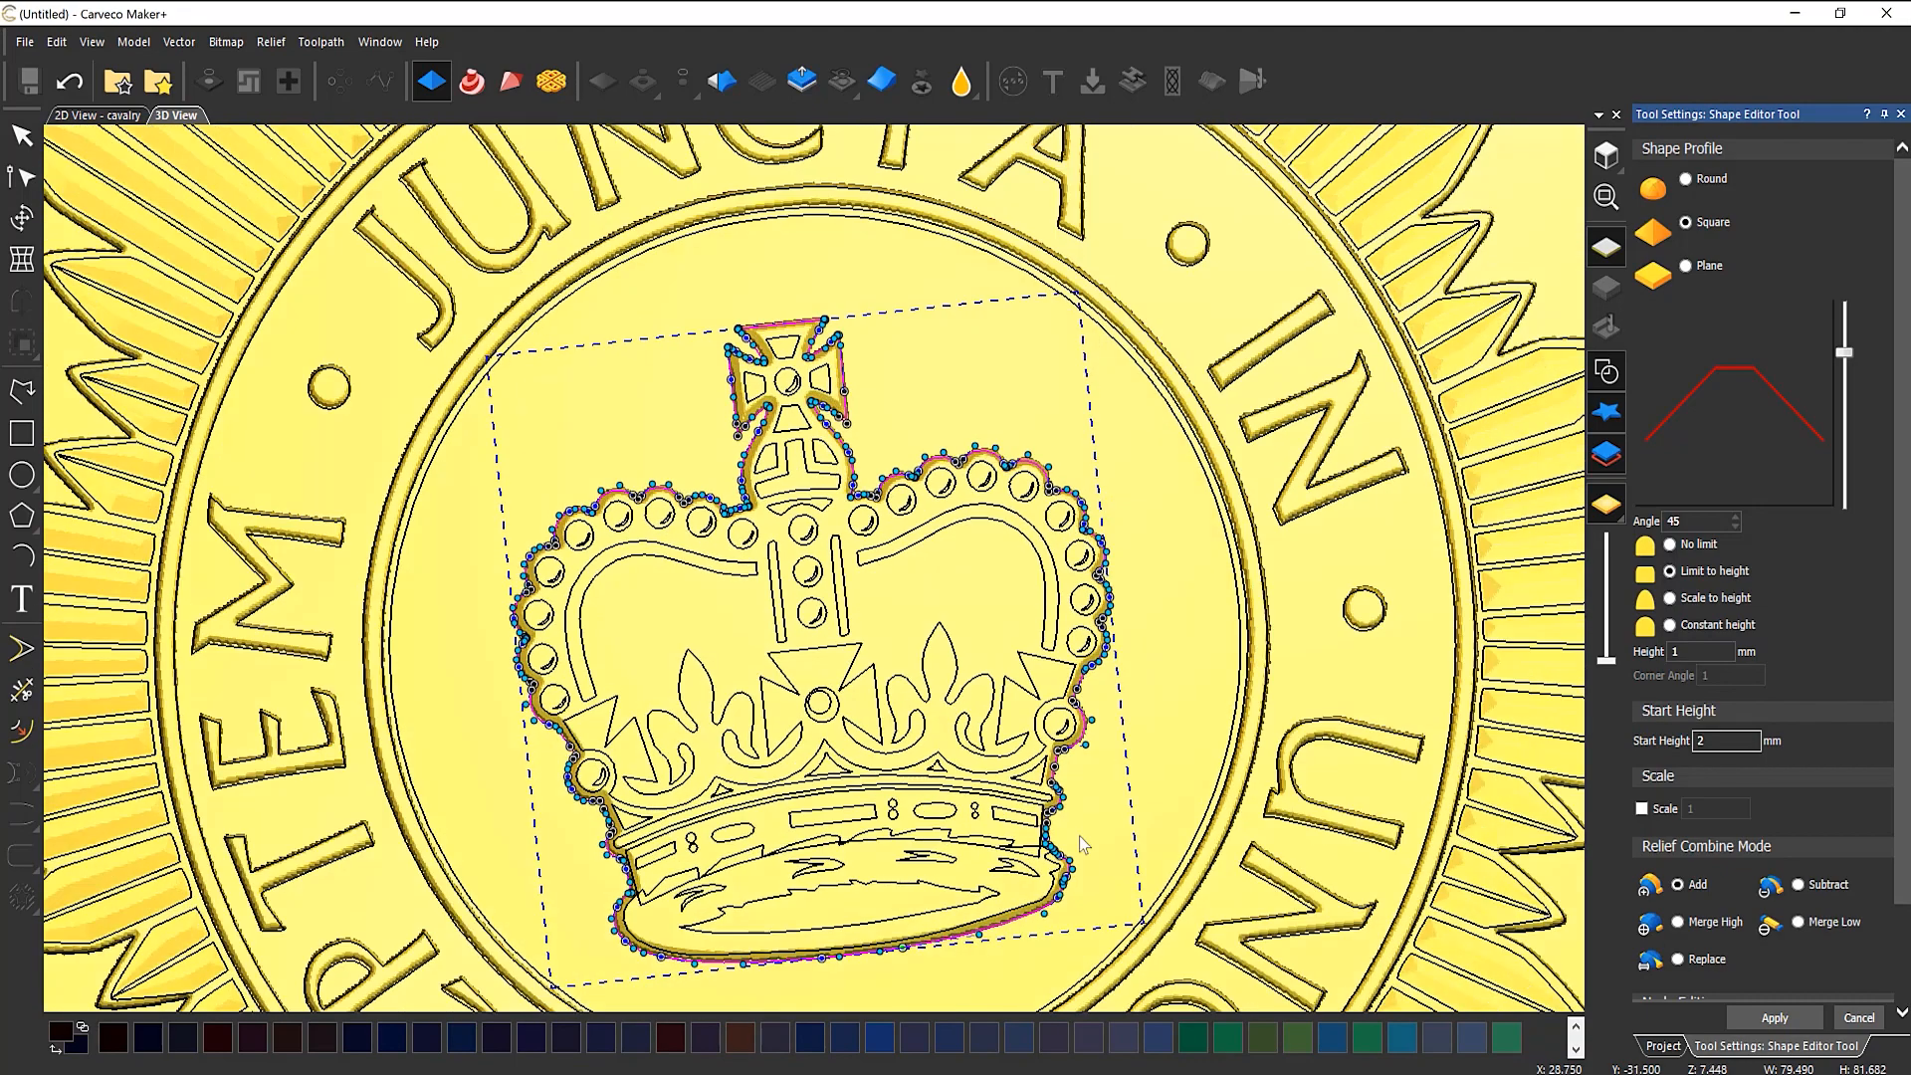
pyautogui.moveTo(1079, 836); pyautogui.dragTo(1203, 668, button='middle')
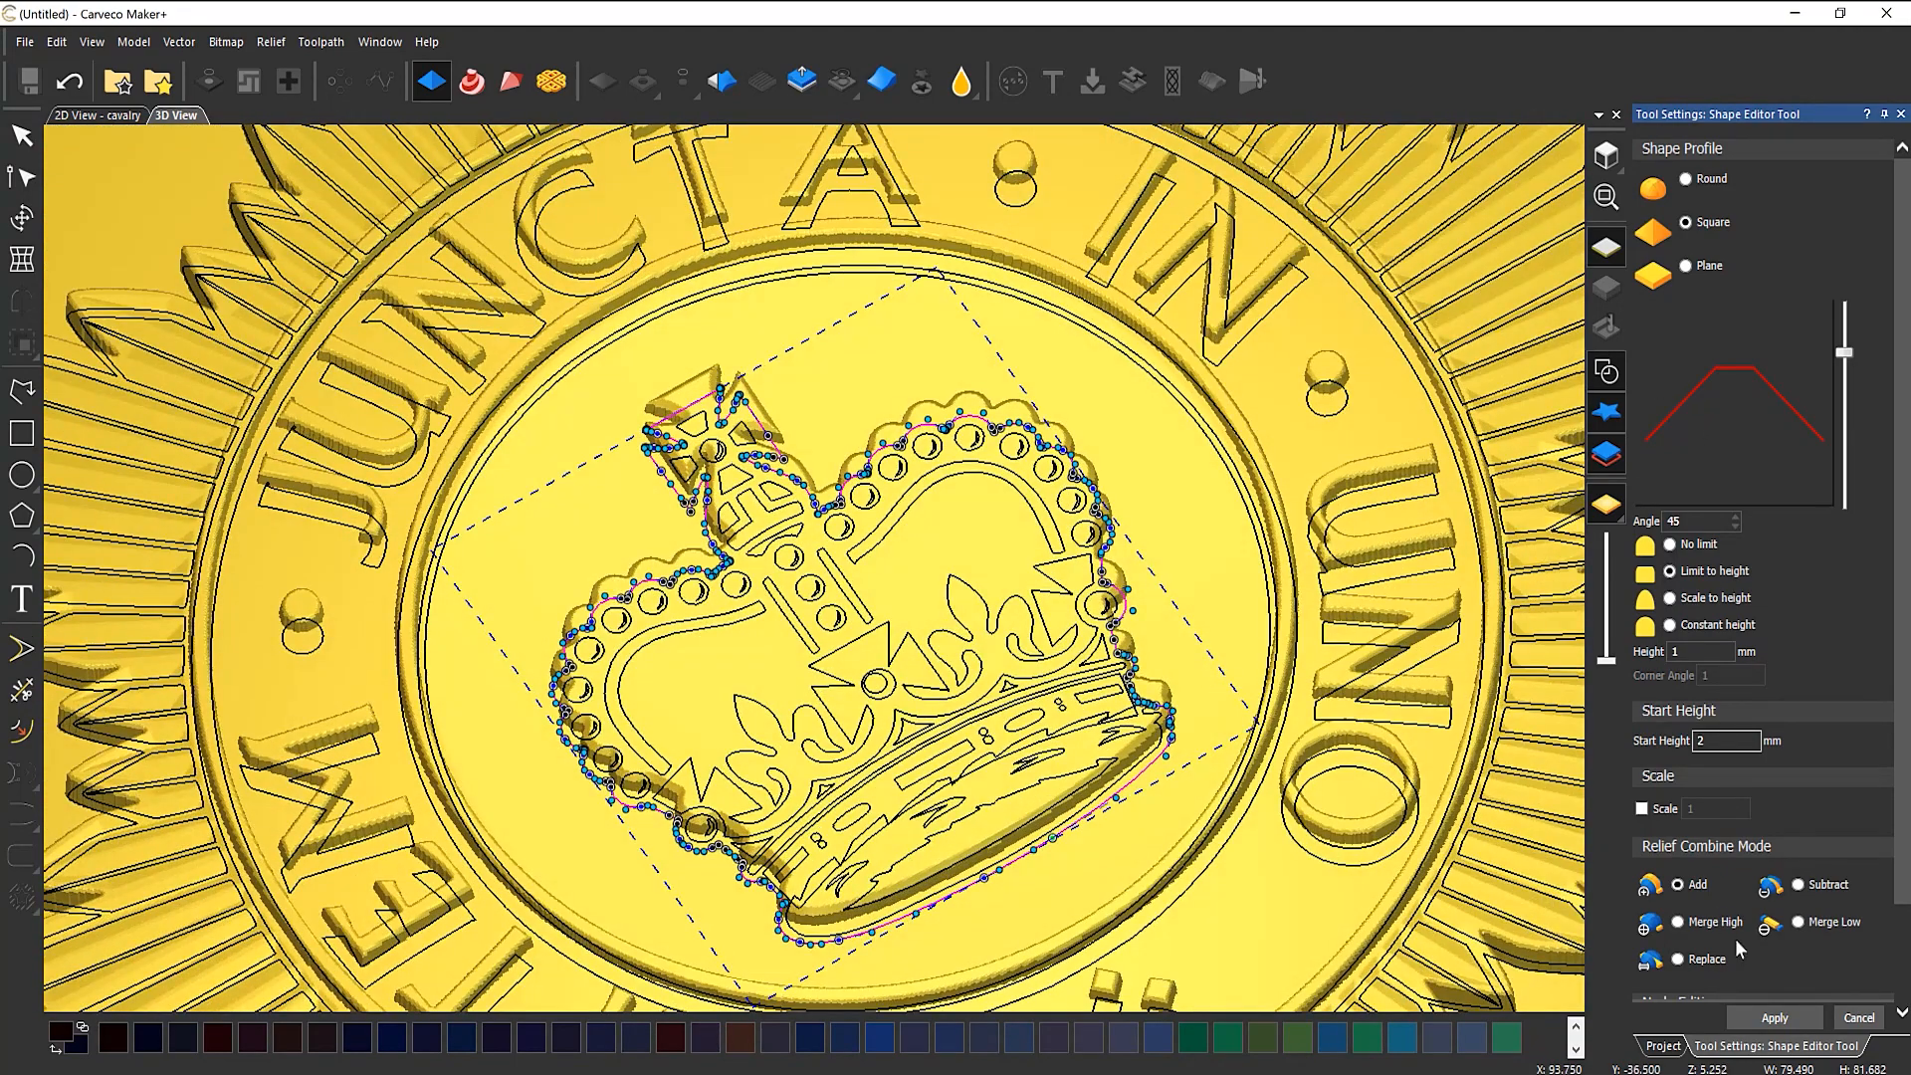
# Step: Apply the crown base shape to the relief in Add mode, check it with the vectors hidden, and show them again
pyautogui.click(1781, 1020)
pyautogui.click(1607, 374)
pyautogui.scroll(2, 1039, 734)
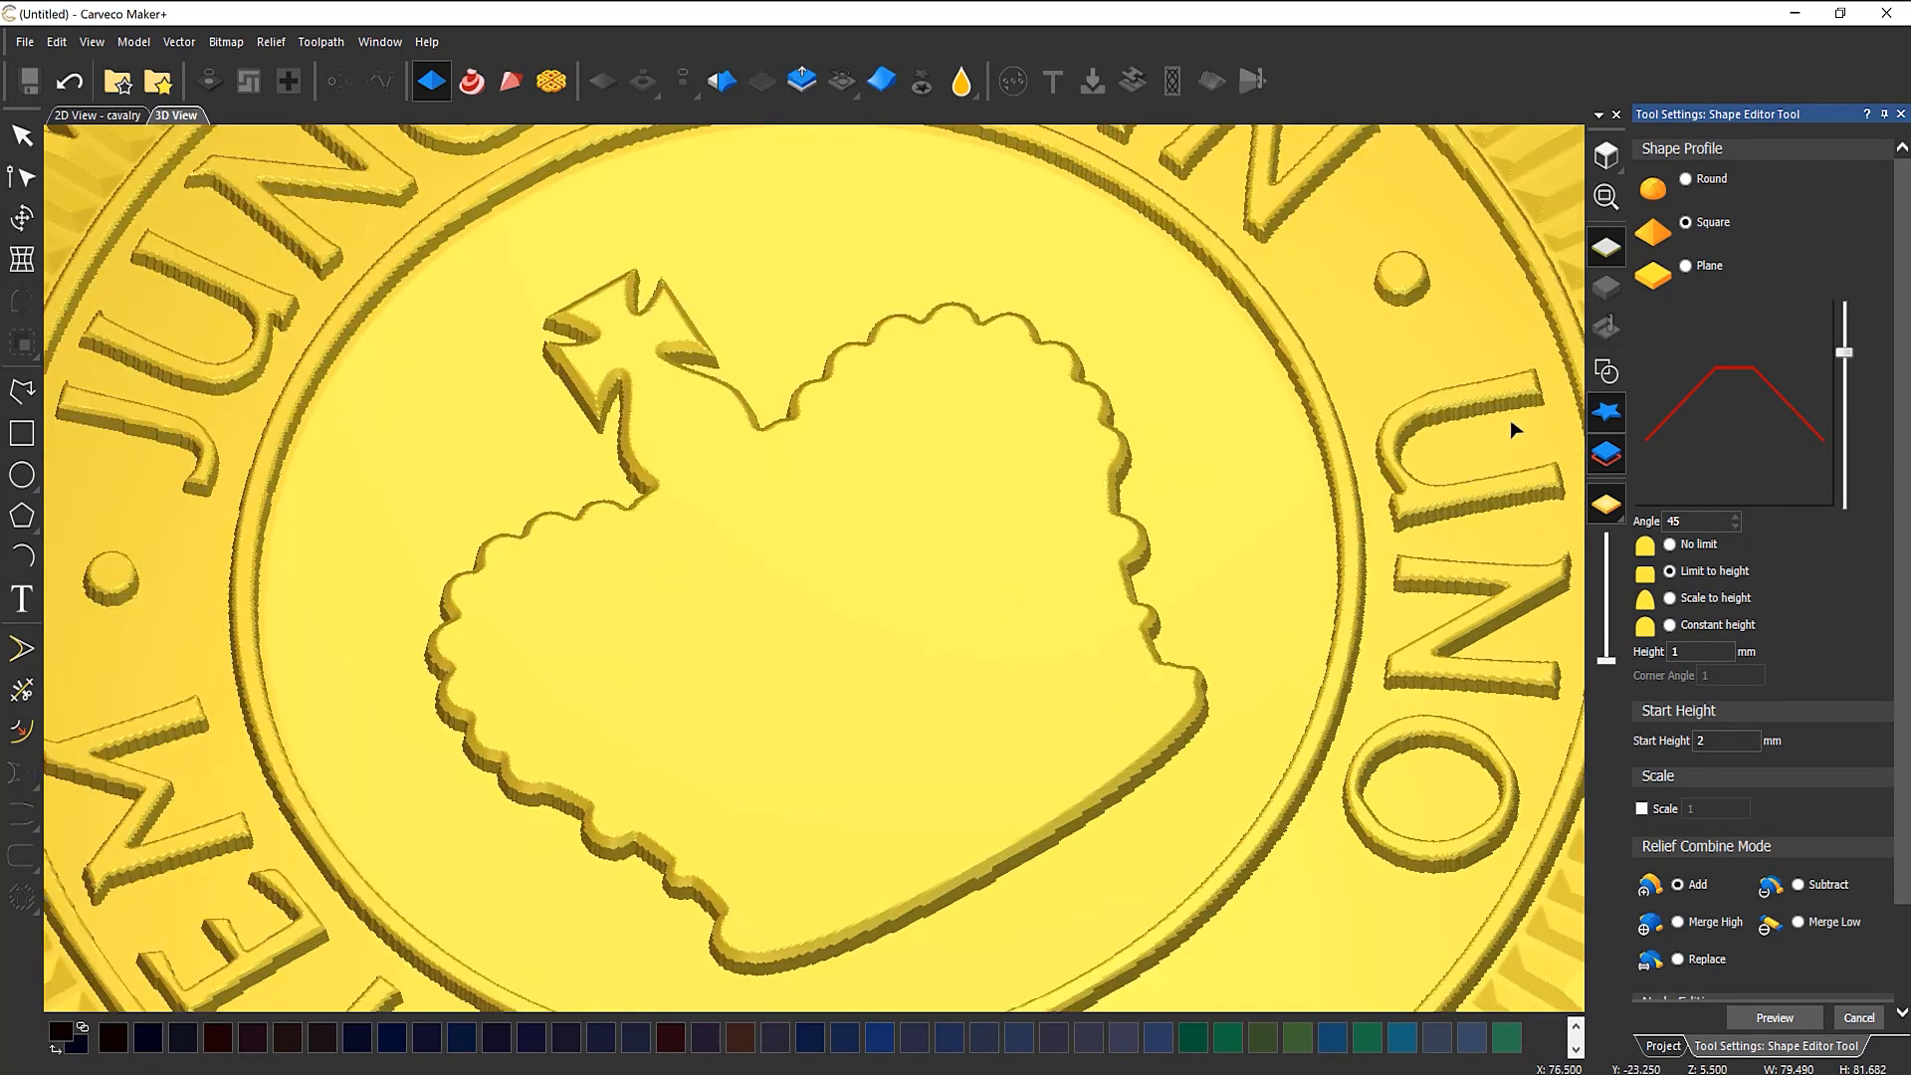
pyautogui.click(1607, 374)
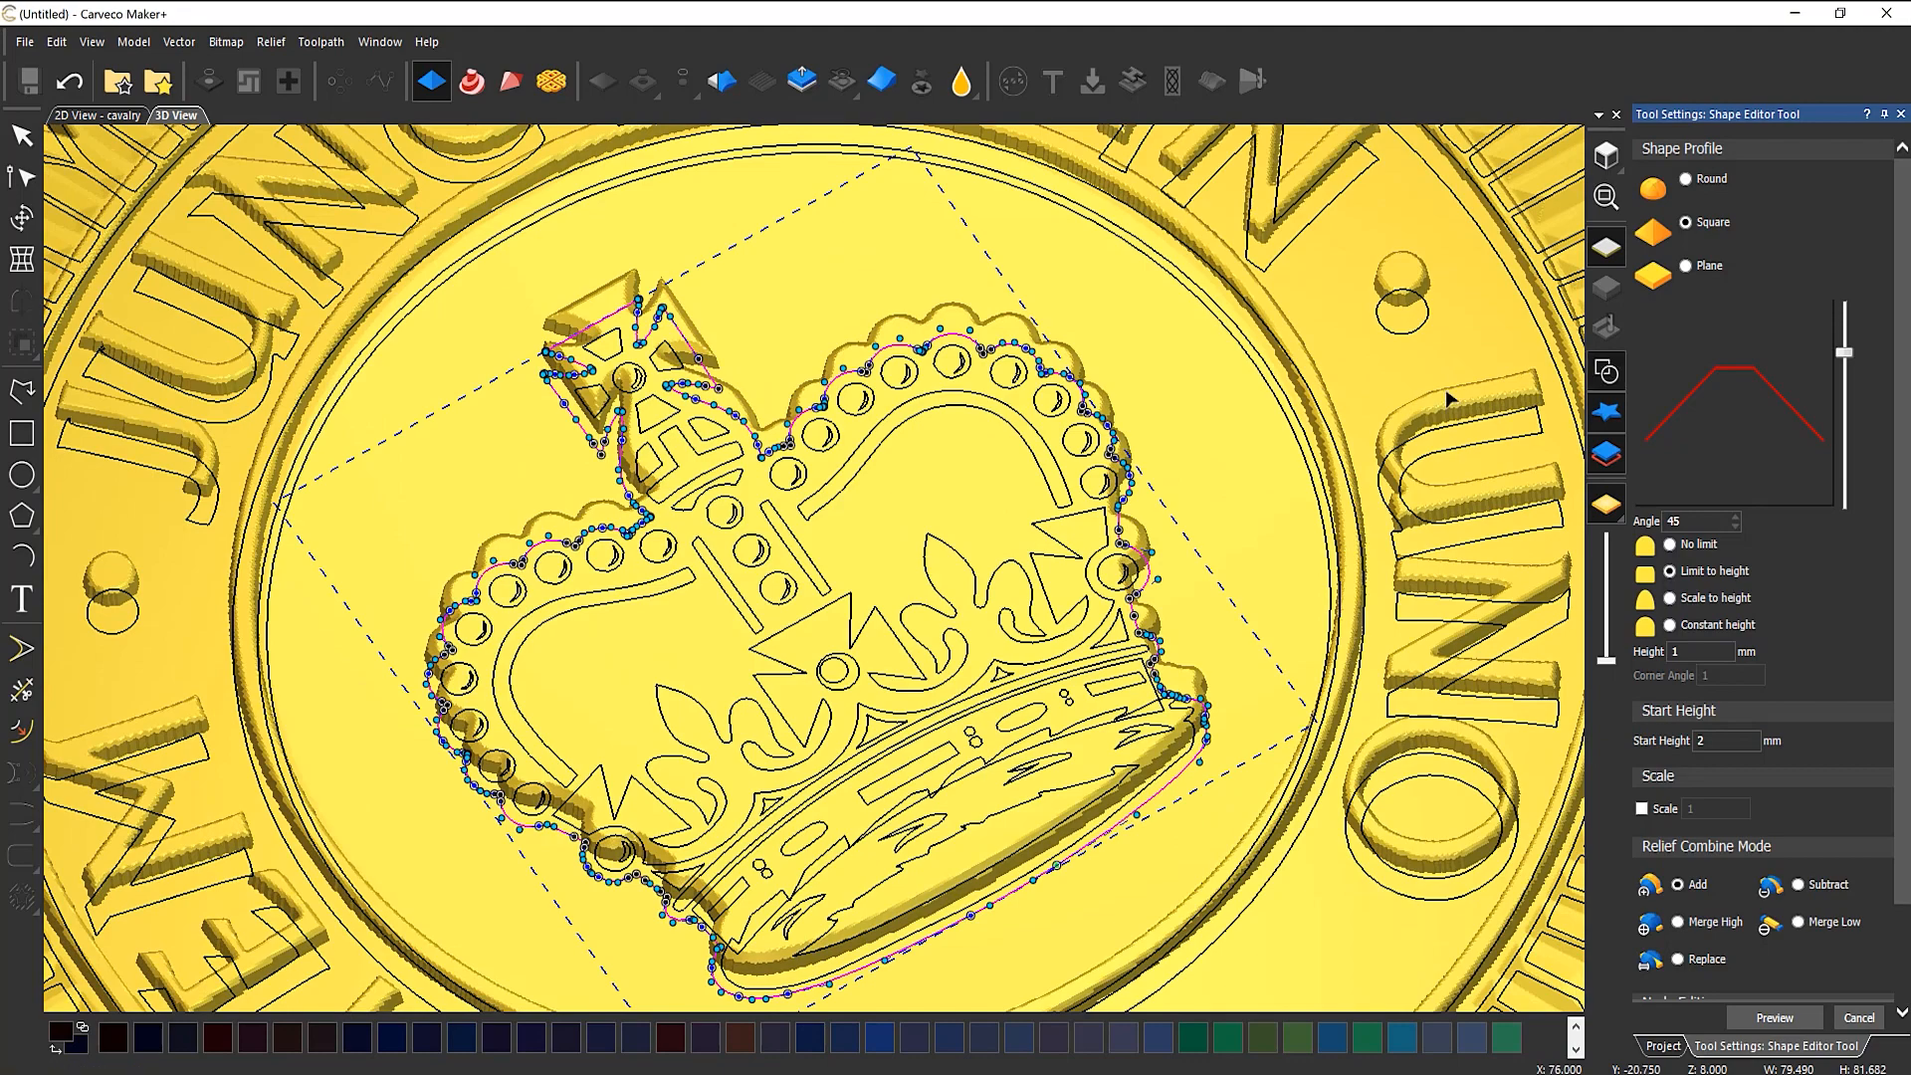
pyautogui.click(947, 501)
pyautogui.moveTo(866, 464); pyautogui.dragTo(838, 445)
pyautogui.click(652, 328)
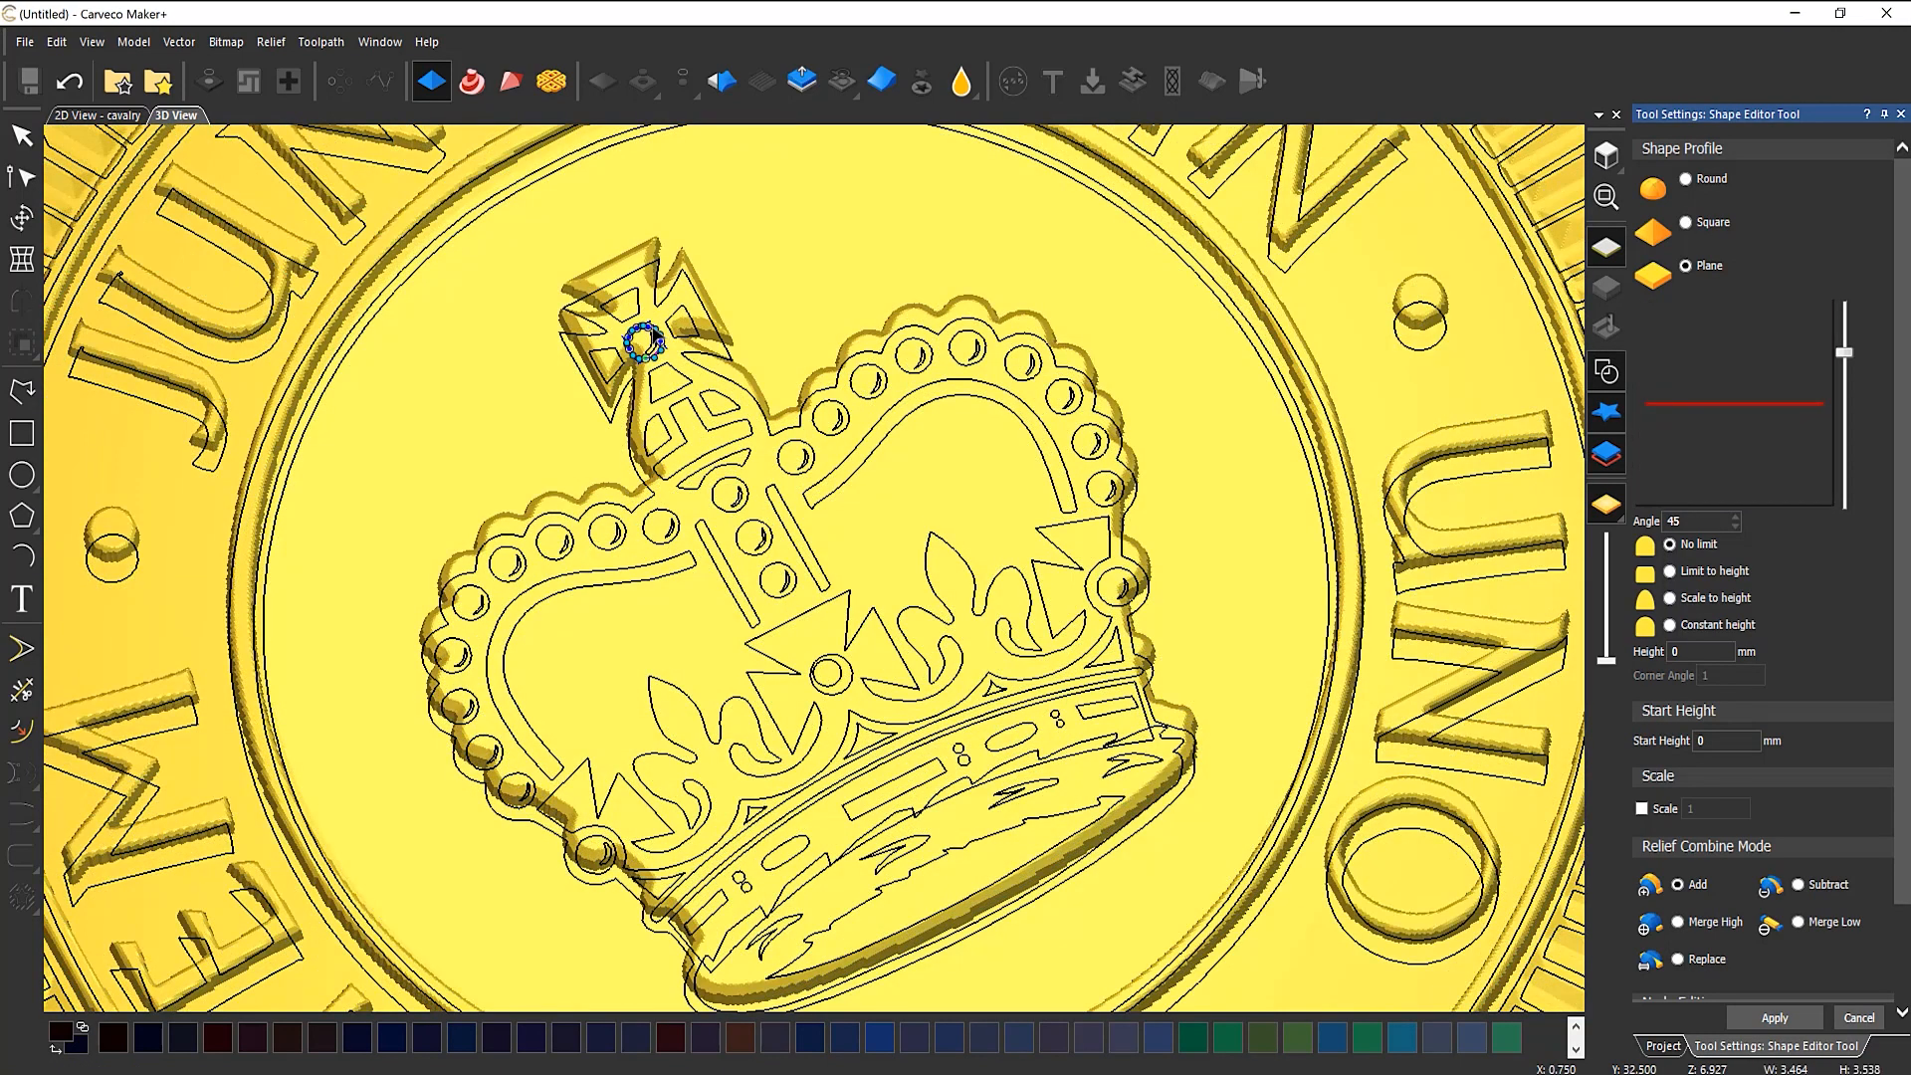
pyautogui.click(509, 583)
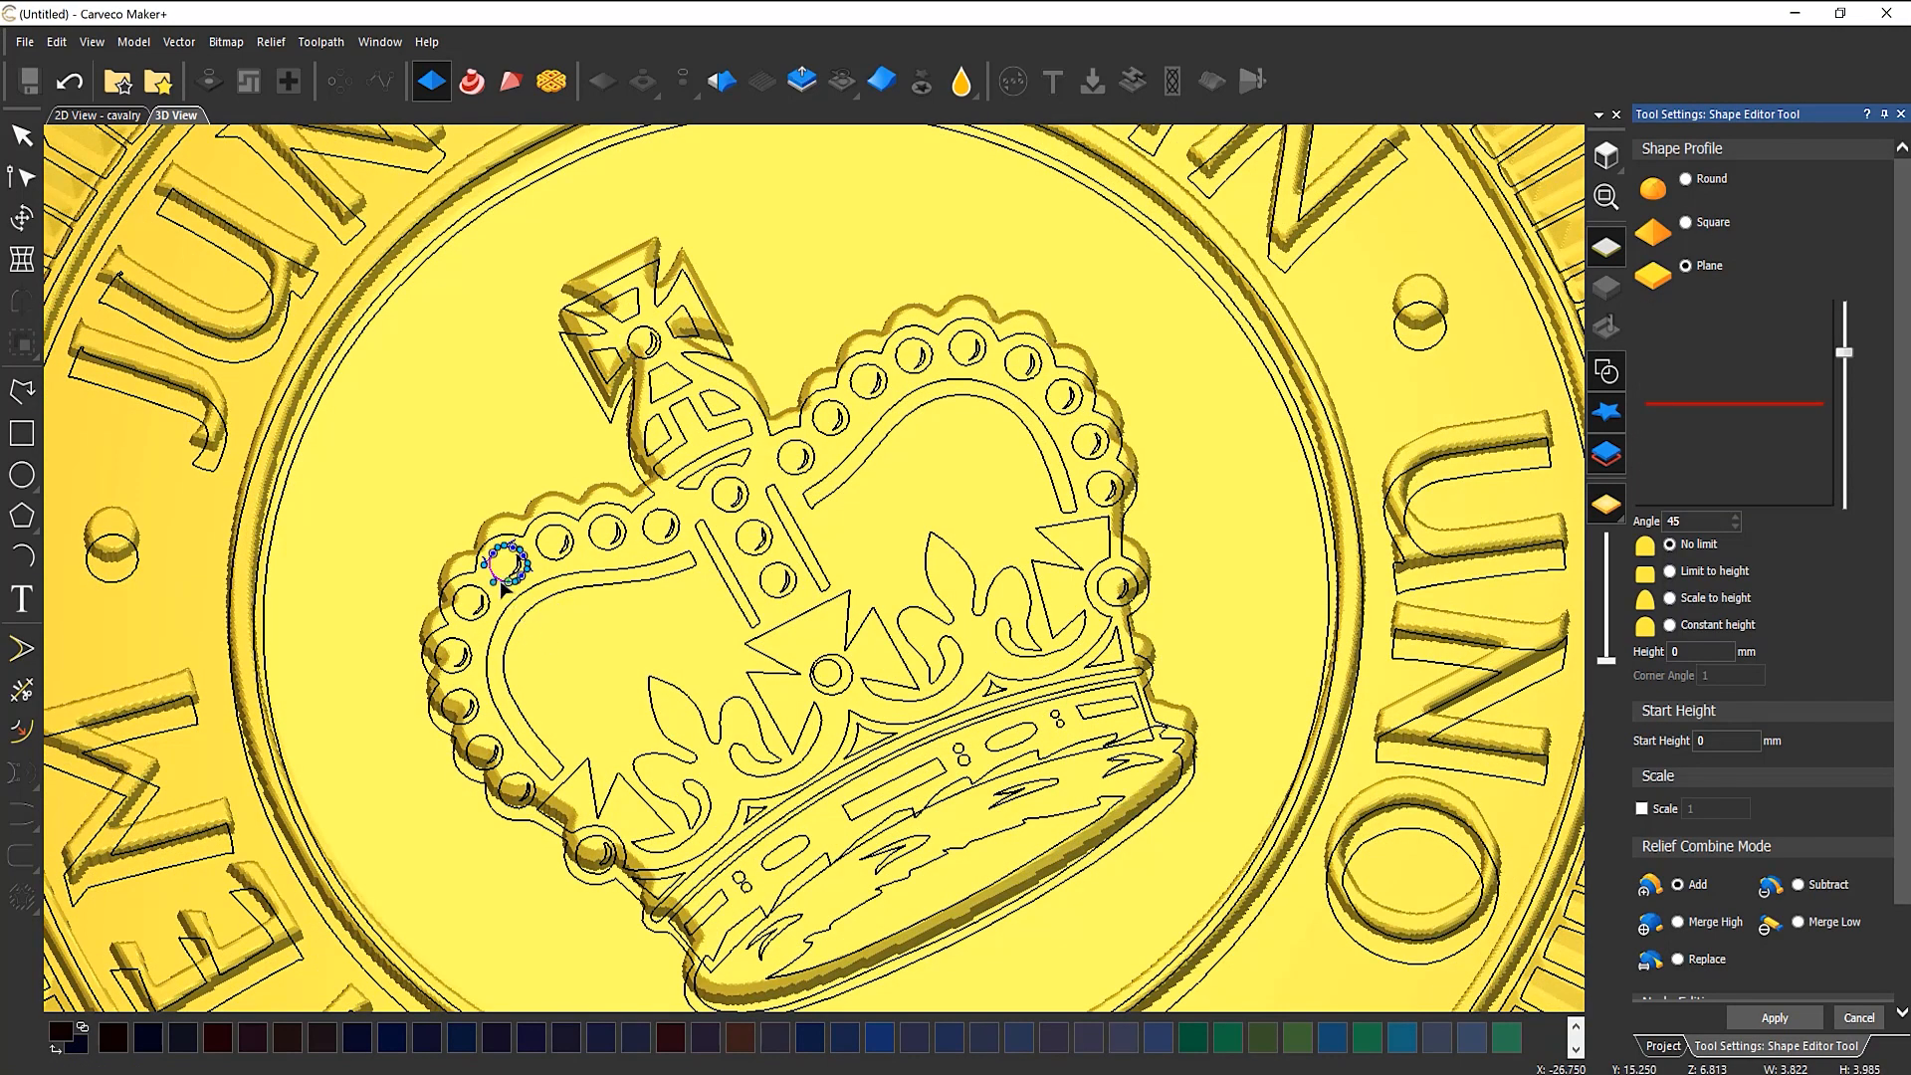
pyautogui.click(595, 681)
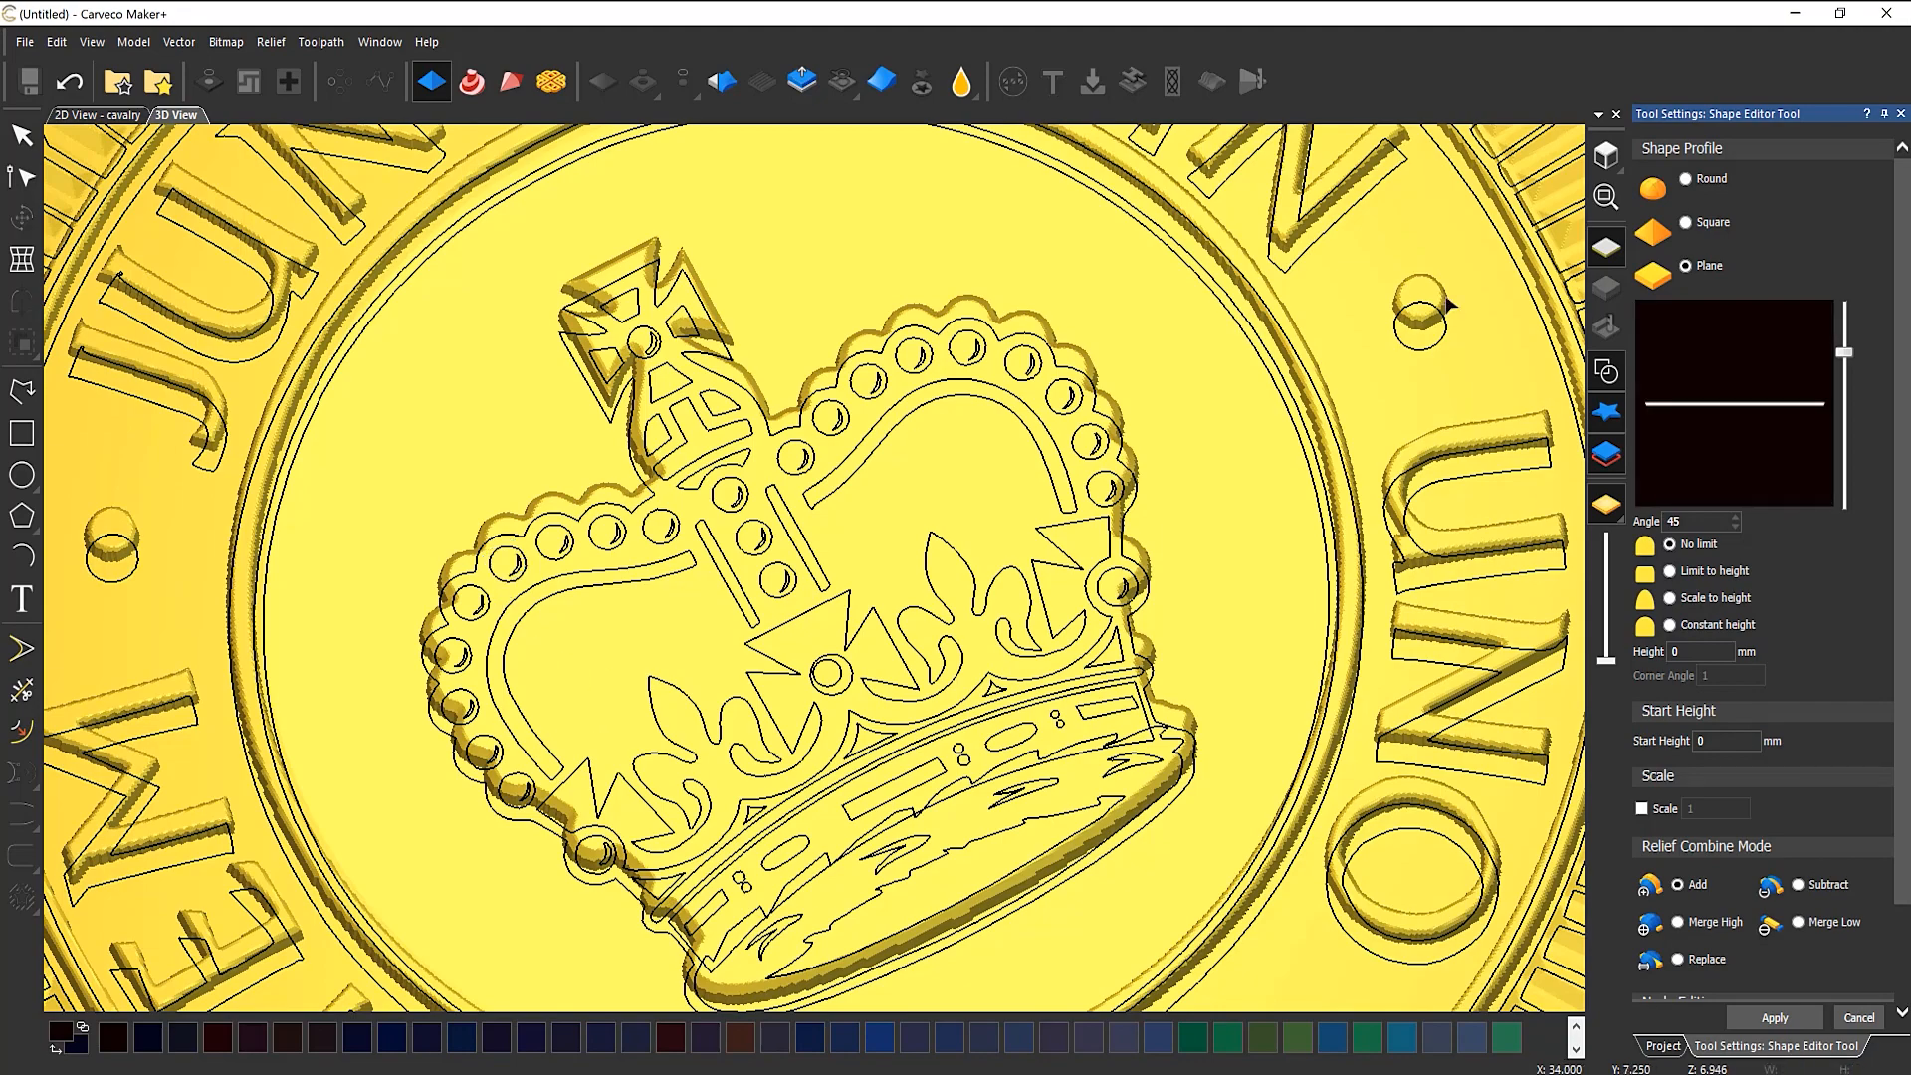
pyautogui.click(1605, 154)
pyautogui.scroll(5, 804, 538)
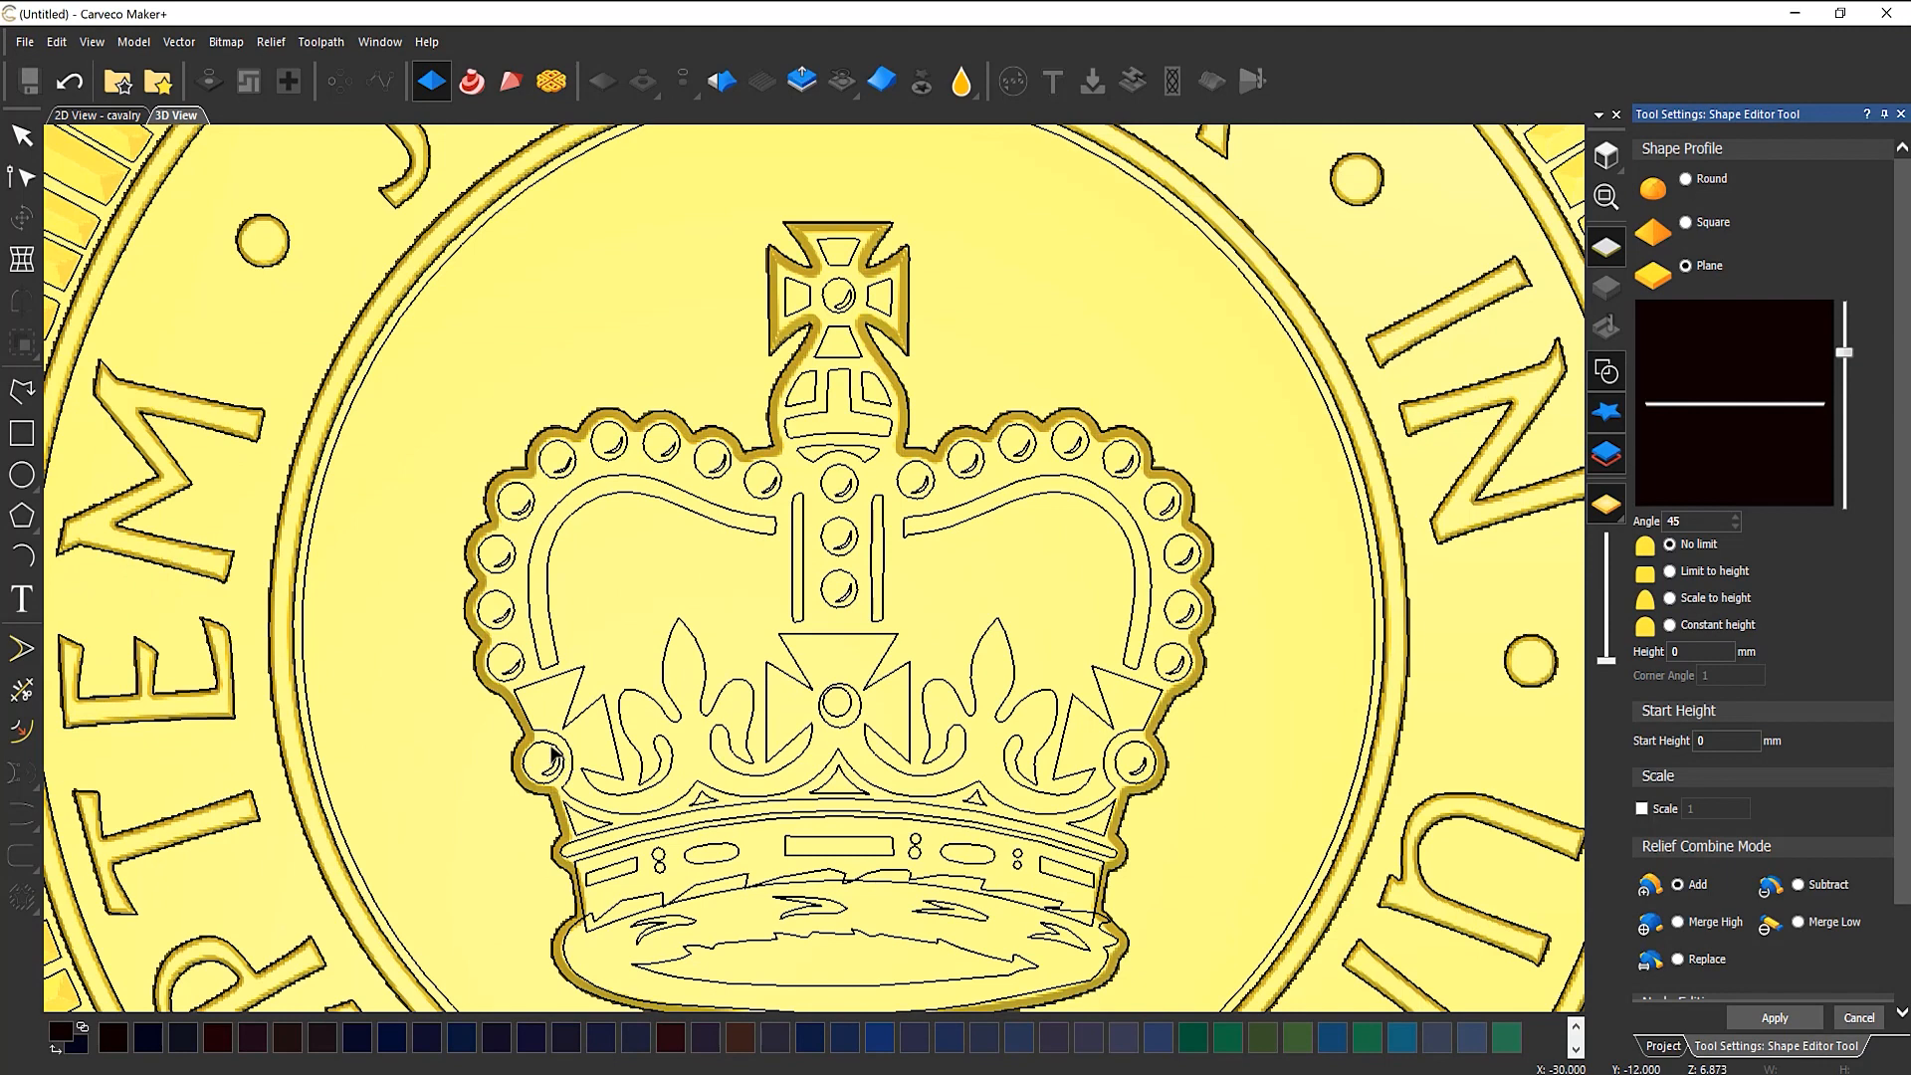
pyautogui.click(553, 759)
pyautogui.keyDown('shift'); pyautogui.click(510, 657); pyautogui.keyUp('shift')
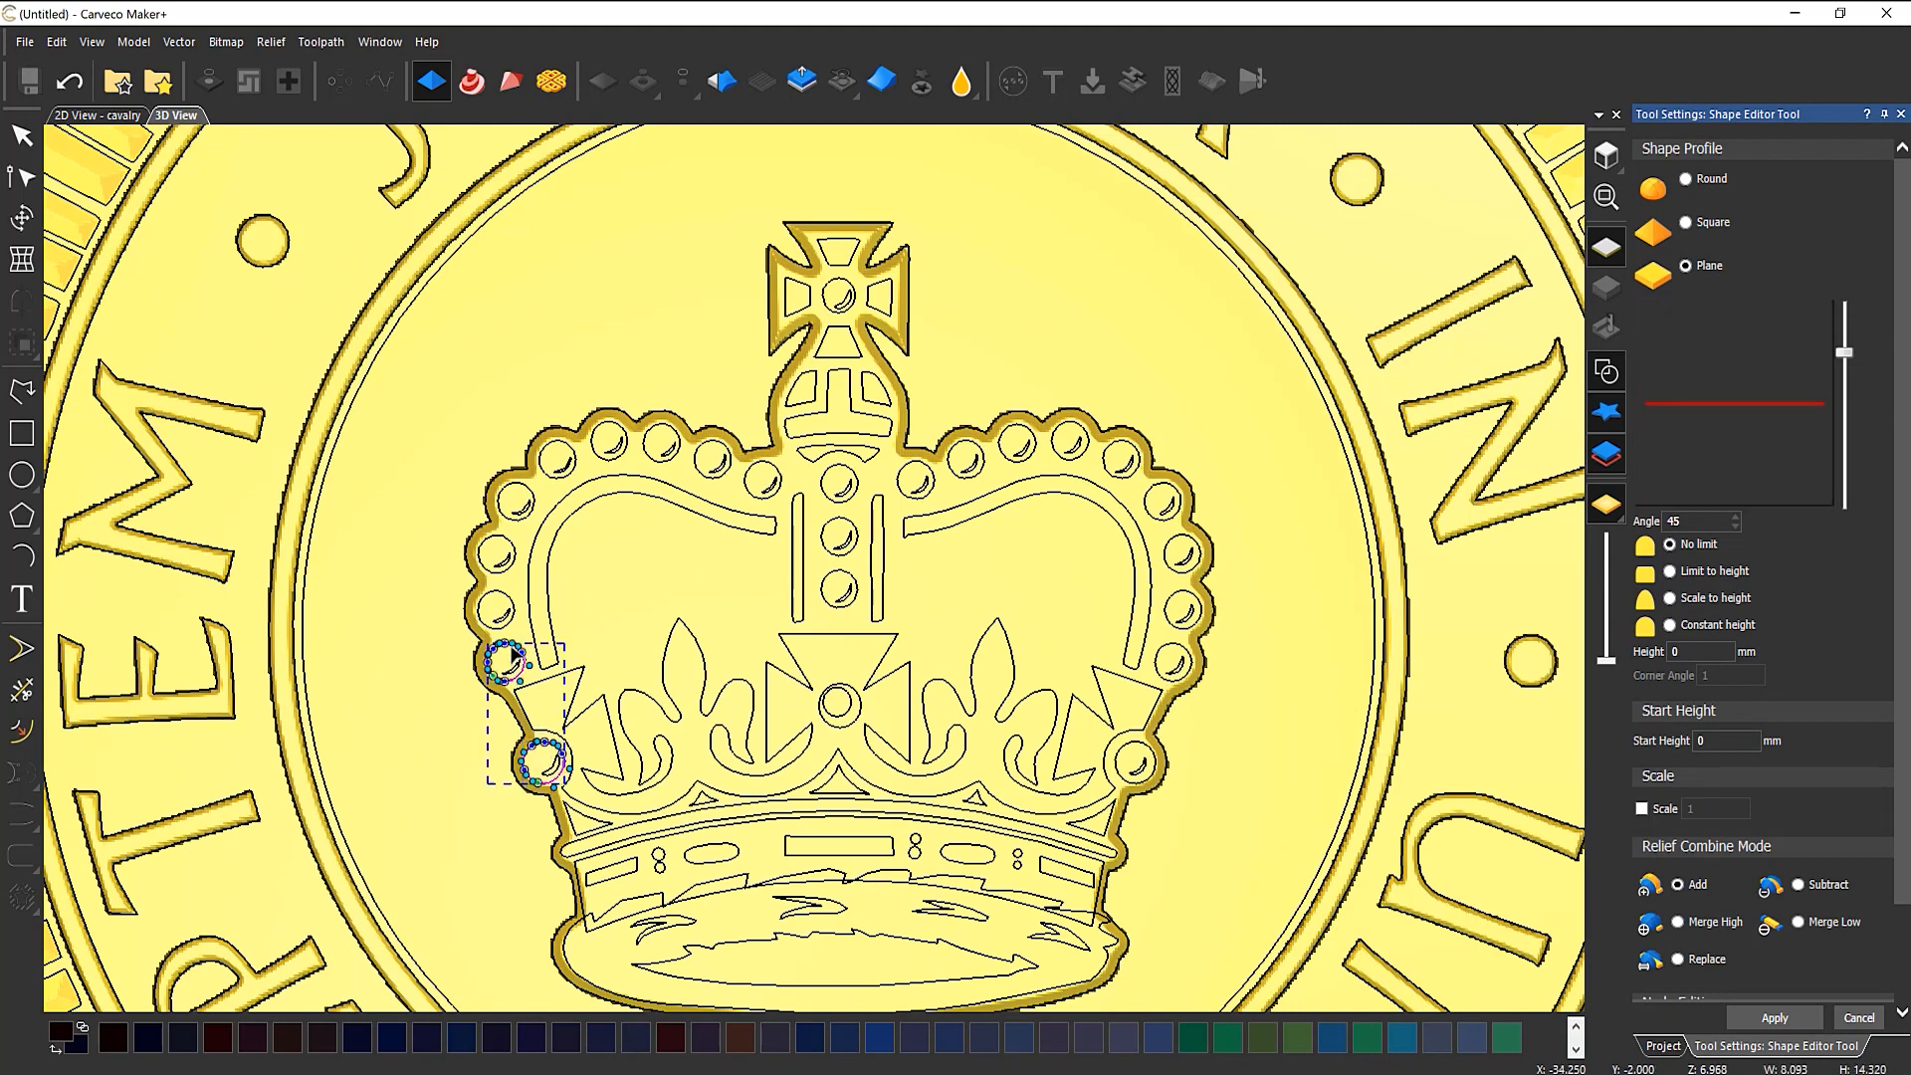
pyautogui.keyDown('shift'); pyautogui.click(512, 605); pyautogui.keyUp('shift')
pyautogui.keyDown('shift'); pyautogui.click(508, 543); pyautogui.keyUp('shift')
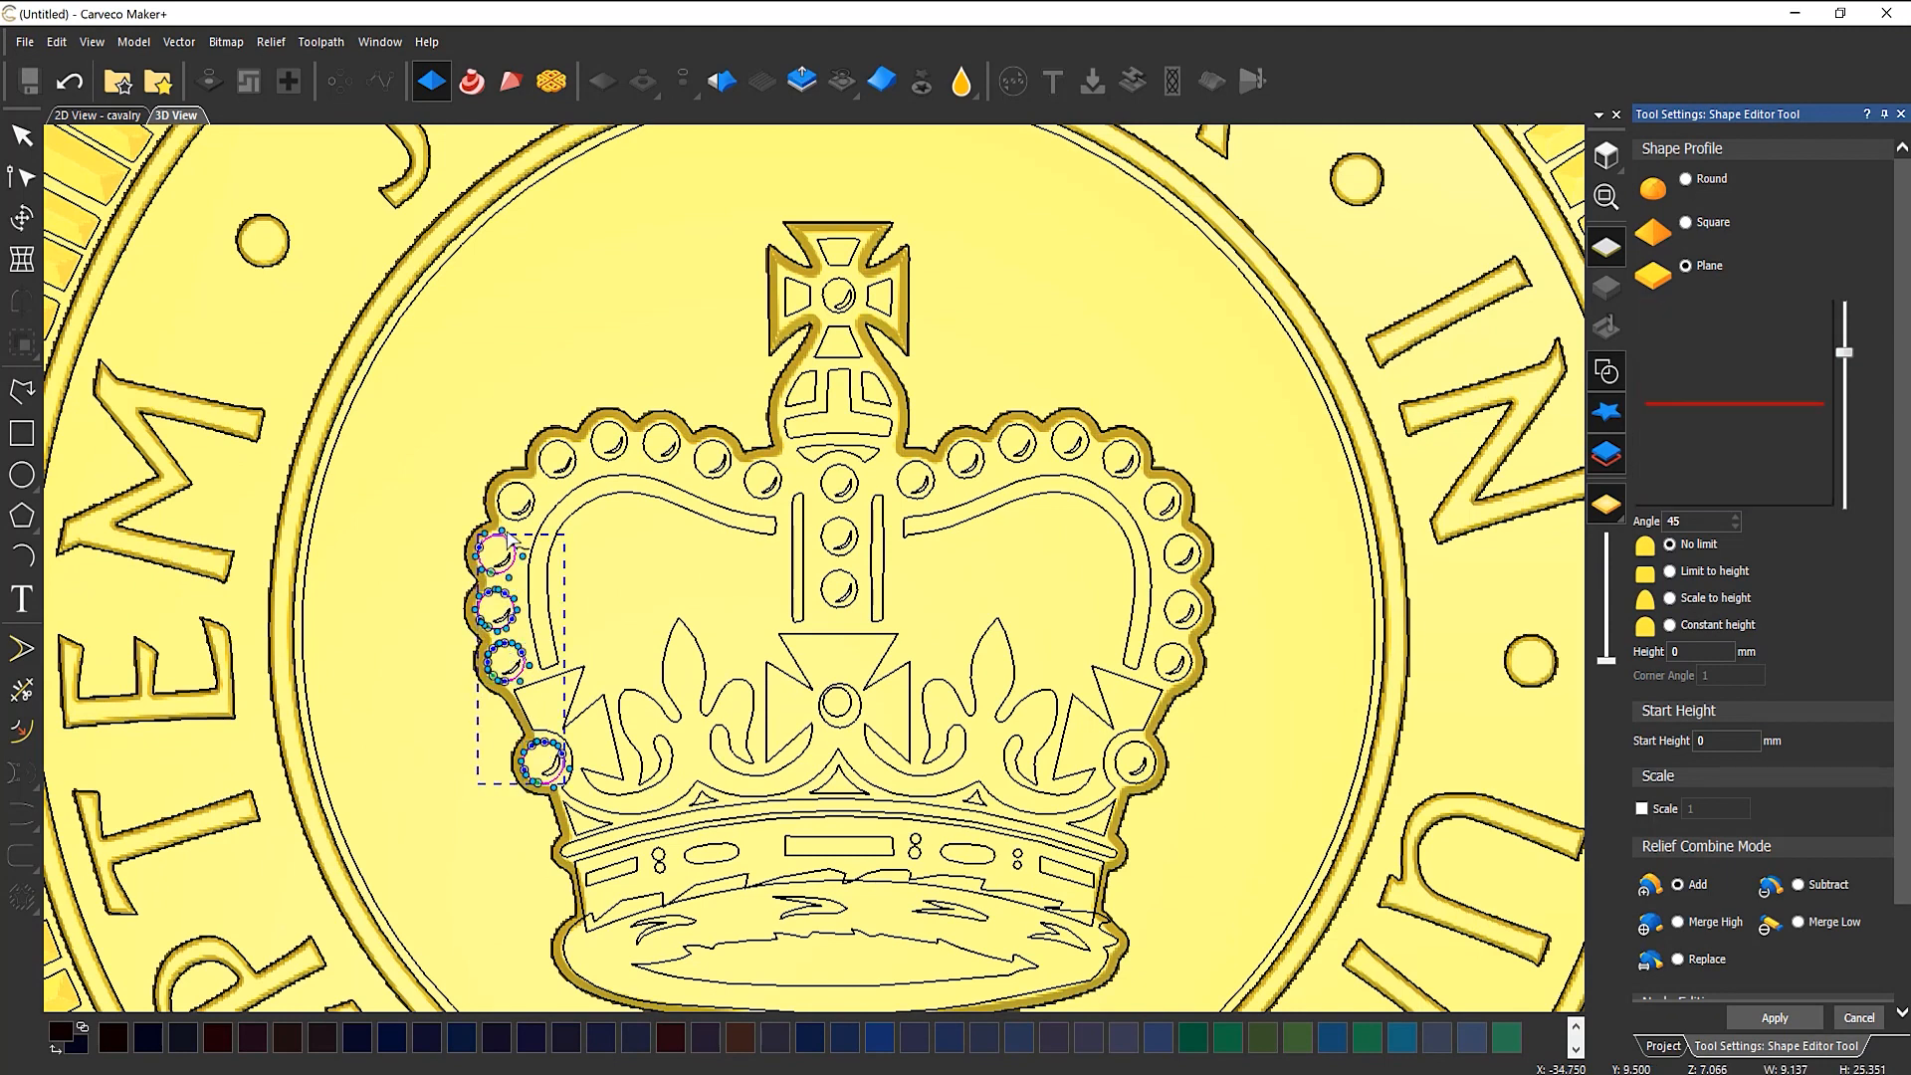
# Step: Leave the Shape Editor and select the outer circles of the pearls along the crown's left arch and down its centre
pyautogui.click(1899, 113)
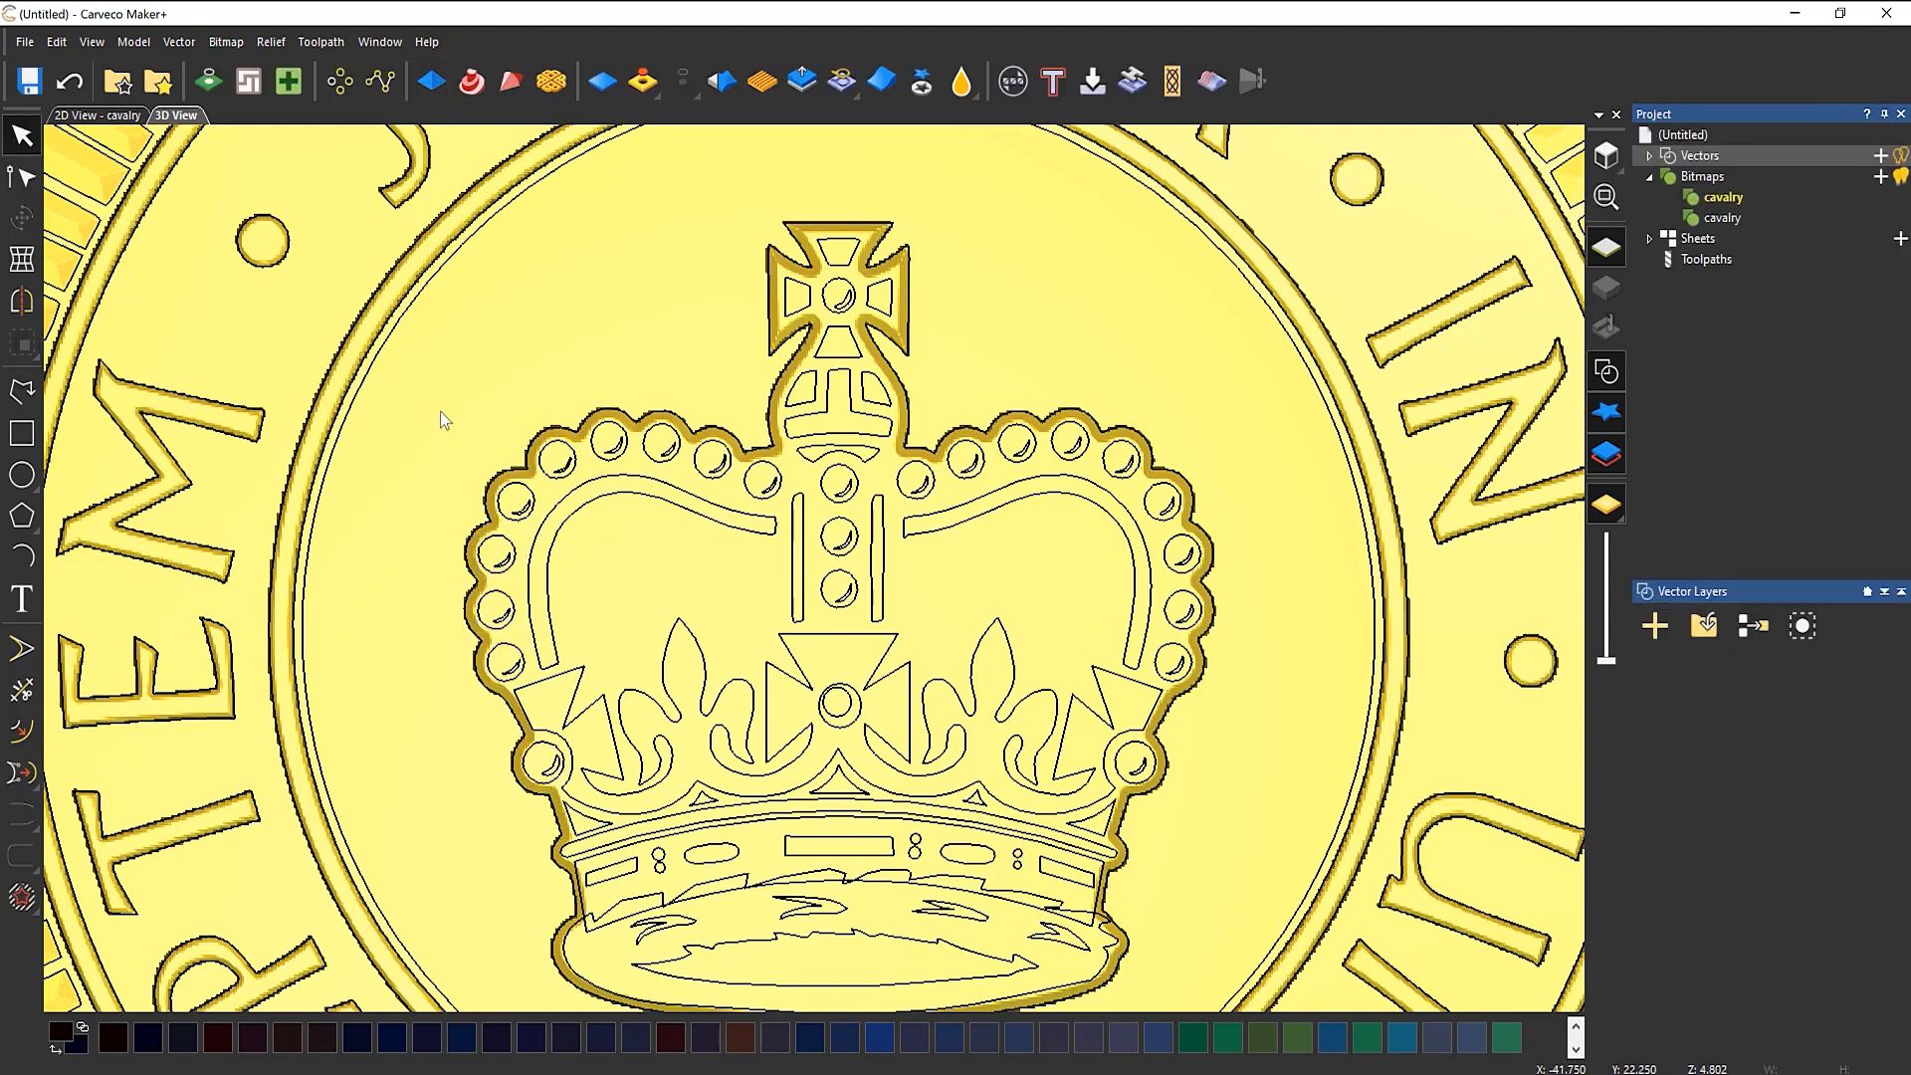
pyautogui.moveTo(440, 412); pyautogui.dragTo(516, 651)
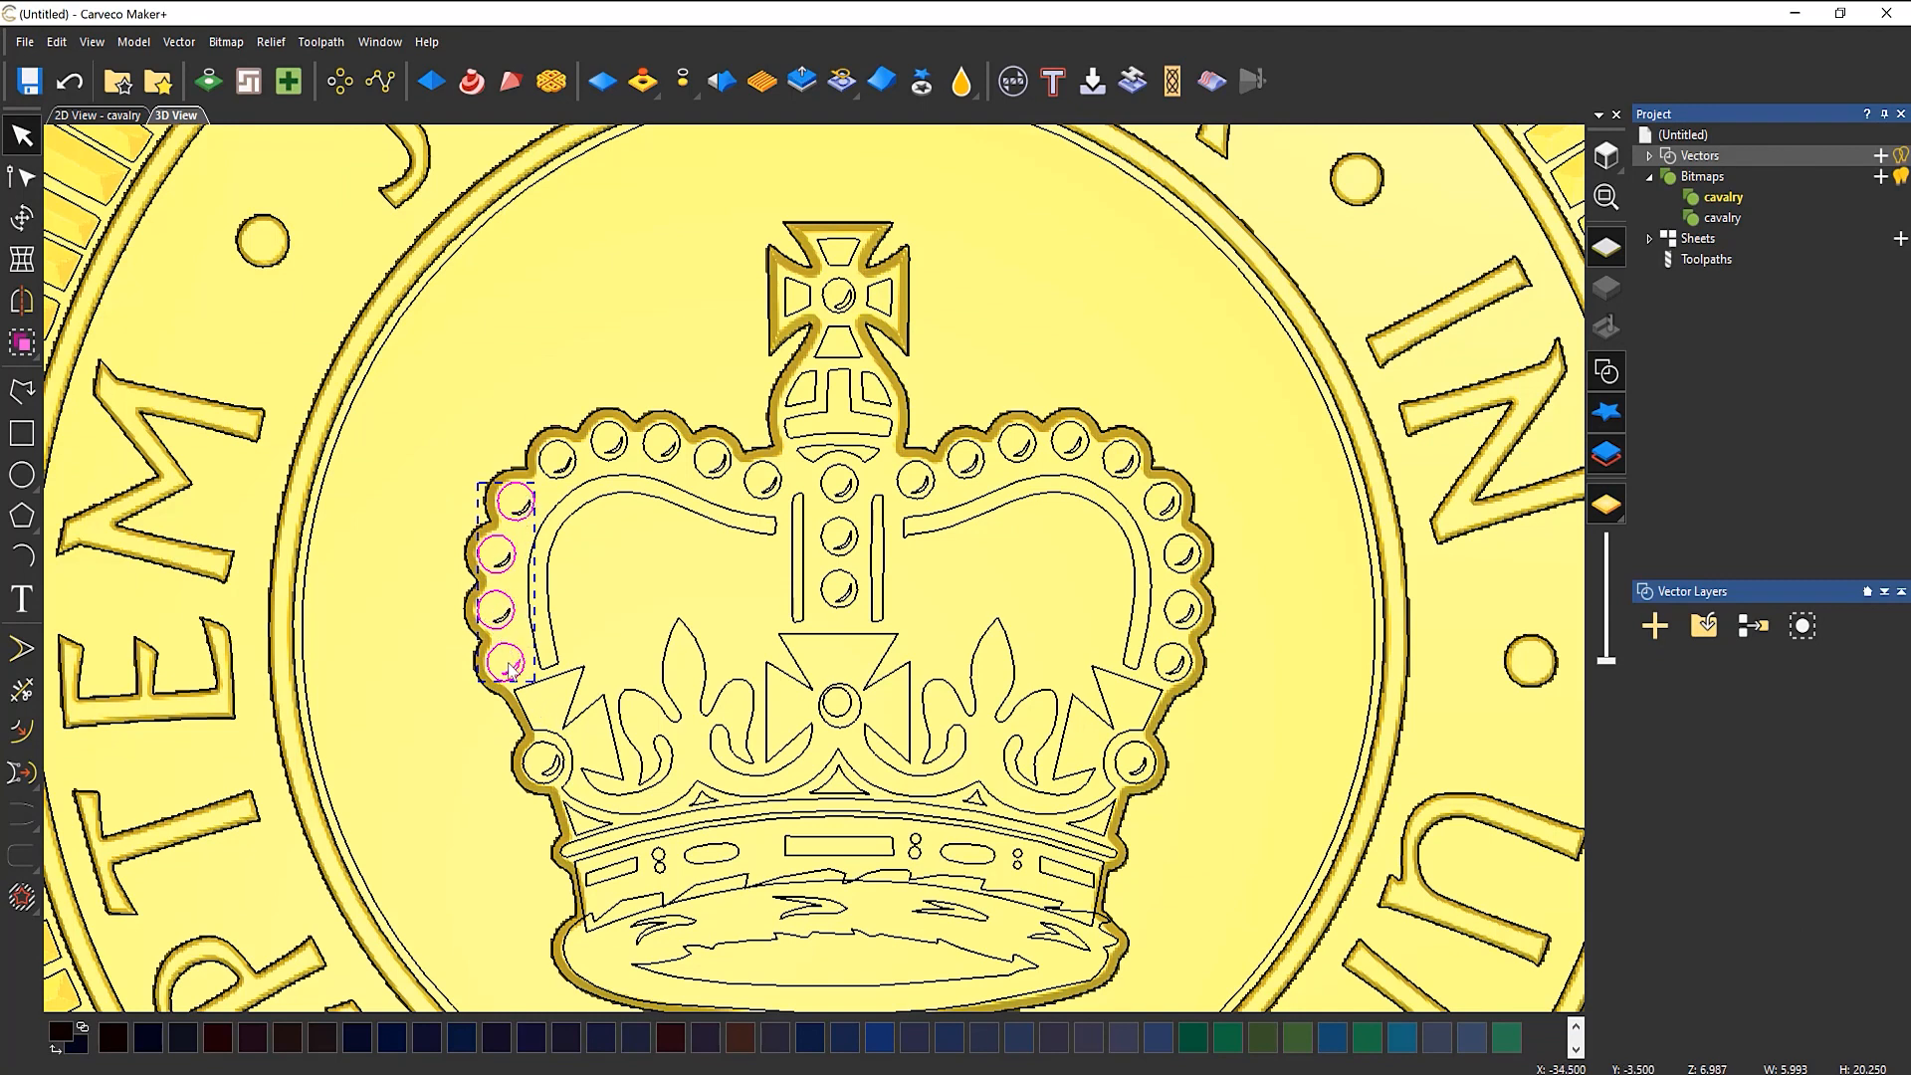
pyautogui.keyDown('shift'); pyautogui.click(542, 756); pyautogui.keyUp('shift')
pyautogui.keyDown('shift'); pyautogui.click(557, 458); pyautogui.keyUp('shift')
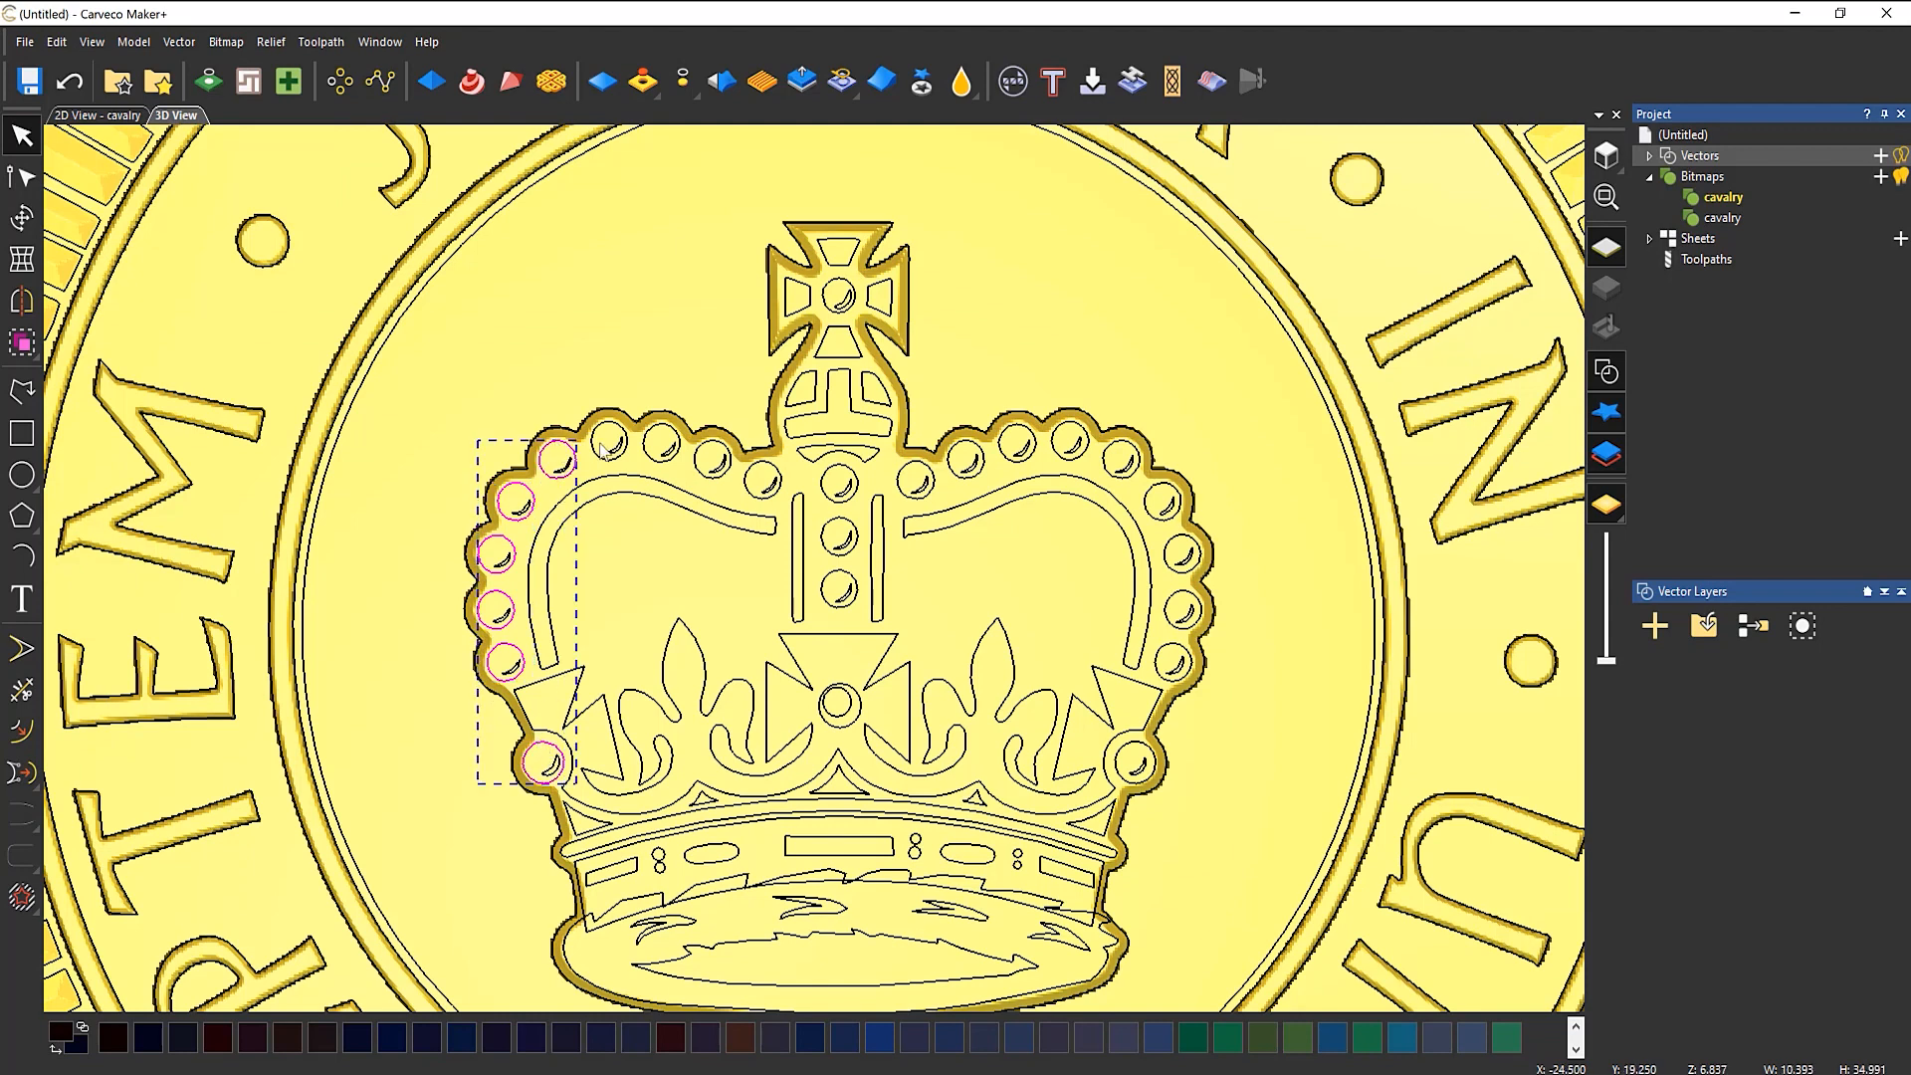
pyautogui.keyDown('shift'); pyautogui.click(611, 439); pyautogui.keyUp('shift')
pyautogui.keyDown('shift'); pyautogui.click(662, 440); pyautogui.keyUp('shift')
pyautogui.keyDown('shift'); pyautogui.click(708, 459); pyautogui.keyUp('shift')
pyautogui.keyDown('shift'); pyautogui.click(767, 480); pyautogui.keyUp('shift')
pyautogui.keyDown('shift'); pyautogui.click(836, 486); pyautogui.keyUp('shift')
pyautogui.keyDown('shift'); pyautogui.click(836, 536); pyautogui.keyUp('shift')
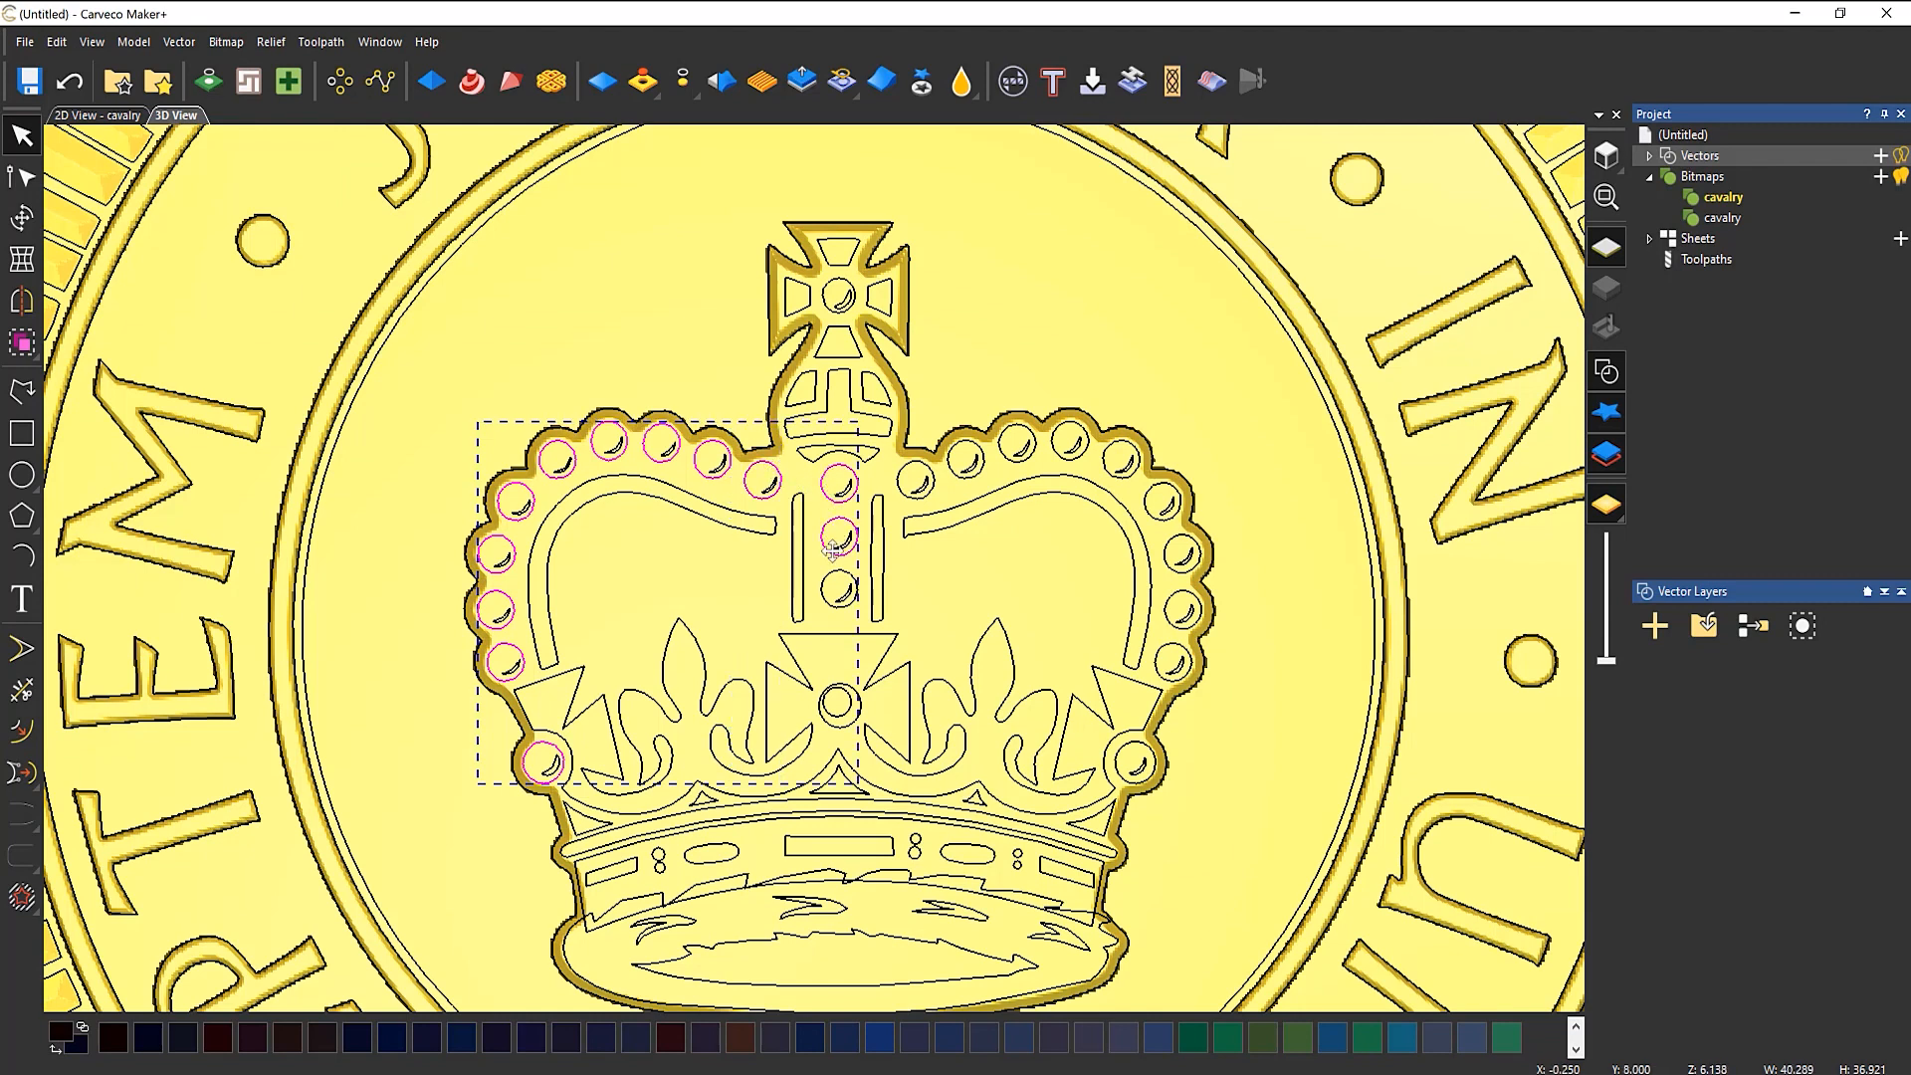
pyautogui.keyDown('shift'); pyautogui.click(837, 587); pyautogui.keyUp('shift')
# Step: Add the right arch's pearl circles and the circle in the cross to the selection, and group them all
pyautogui.keyDown('shift'); pyautogui.click(1132, 758); pyautogui.keyUp('shift')
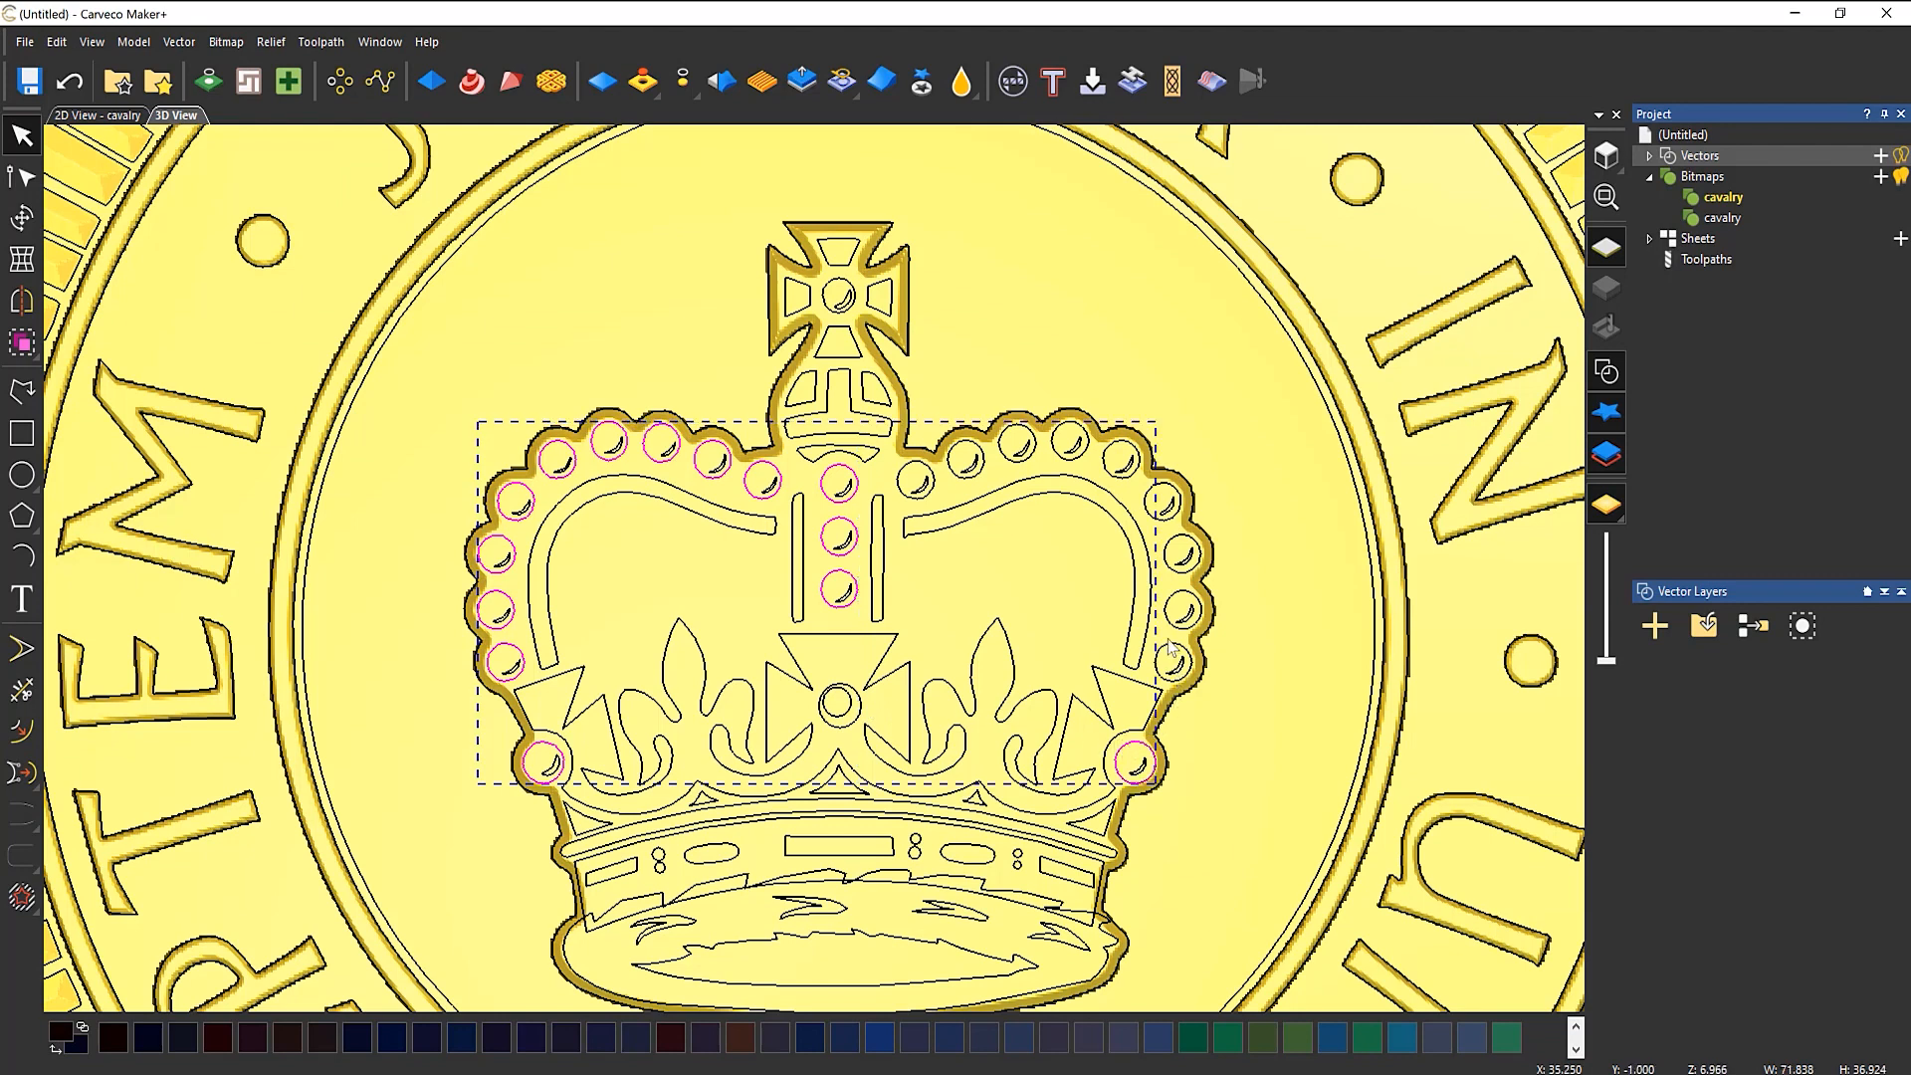
pyautogui.keyDown('shift'); pyautogui.moveTo(1169, 653); pyautogui.dragTo(1163, 544); pyautogui.keyUp('shift')
pyautogui.keyDown('shift'); pyautogui.click(1153, 511); pyautogui.keyUp('shift')
pyautogui.keyDown('shift'); pyautogui.click(1112, 475); pyautogui.keyUp('shift')
pyautogui.keyDown('shift'); pyautogui.click(1063, 440); pyautogui.keyUp('shift')
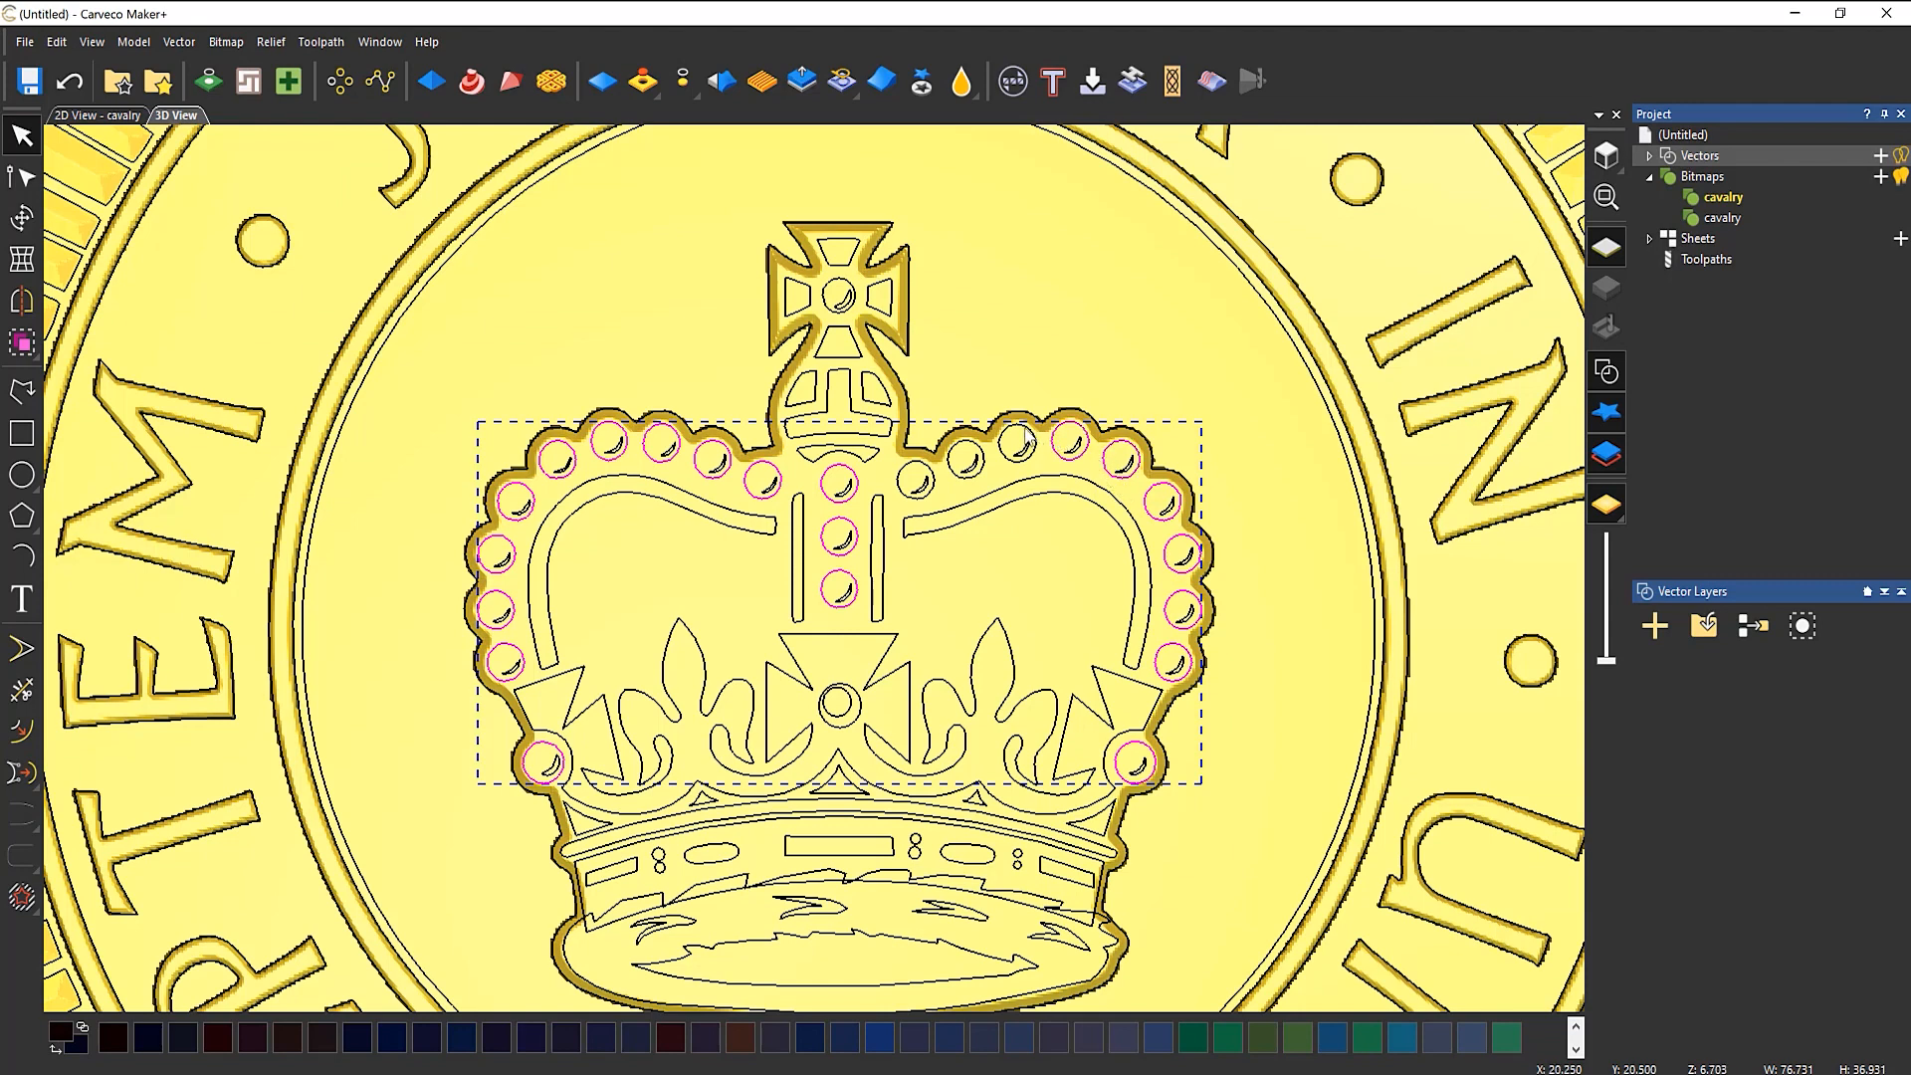
pyautogui.keyDown('shift'); pyautogui.click(1023, 438); pyautogui.keyUp('shift')
pyautogui.keyDown('shift'); pyautogui.click(970, 454); pyautogui.keyUp('shift')
pyautogui.keyDown('shift'); pyautogui.click(821, 290); pyautogui.keyUp('shift')
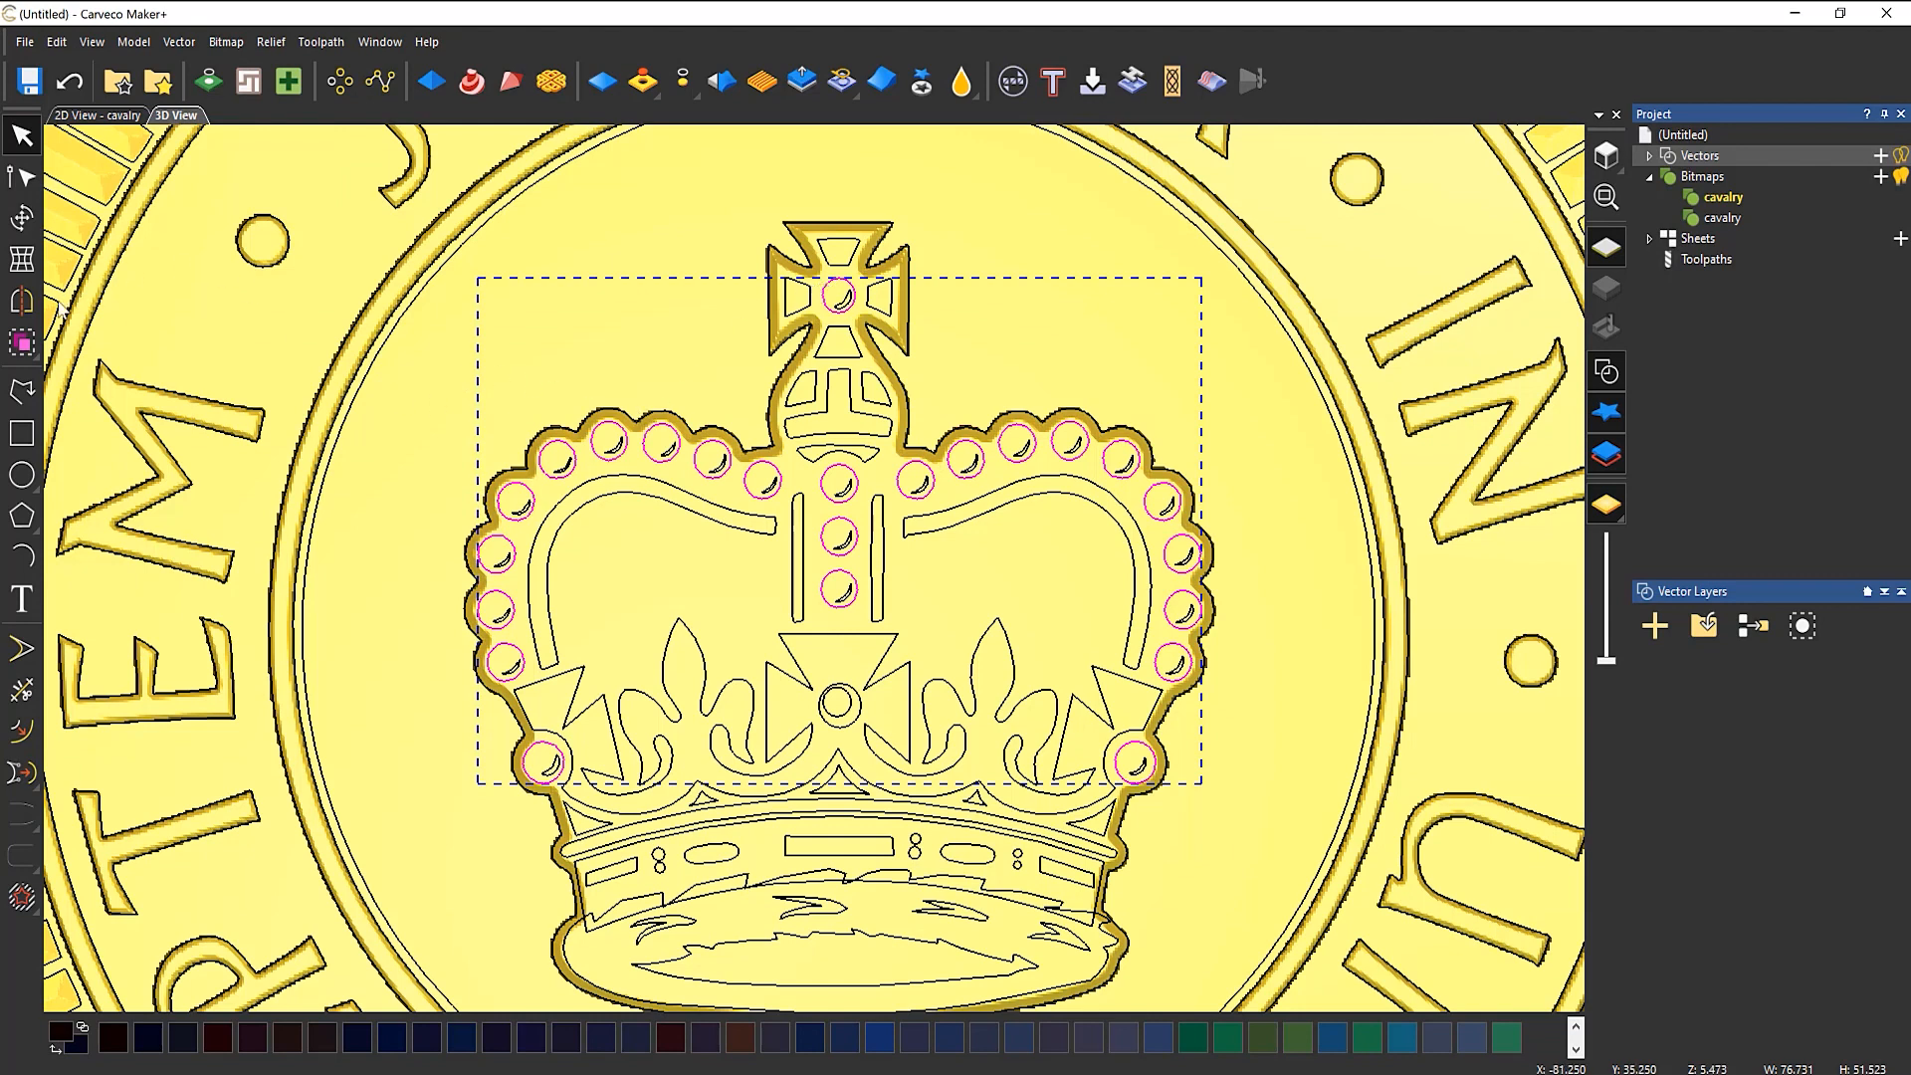
pyautogui.click(22, 343)
# Step: Select the small crescent vectors inside all the crown's pearls, including the one in the cross, and group them
pyautogui.click(430, 420)
pyautogui.moveTo(441, 398); pyautogui.dragTo(571, 802)
pyautogui.moveTo(533, 379); pyautogui.dragTo(792, 510)
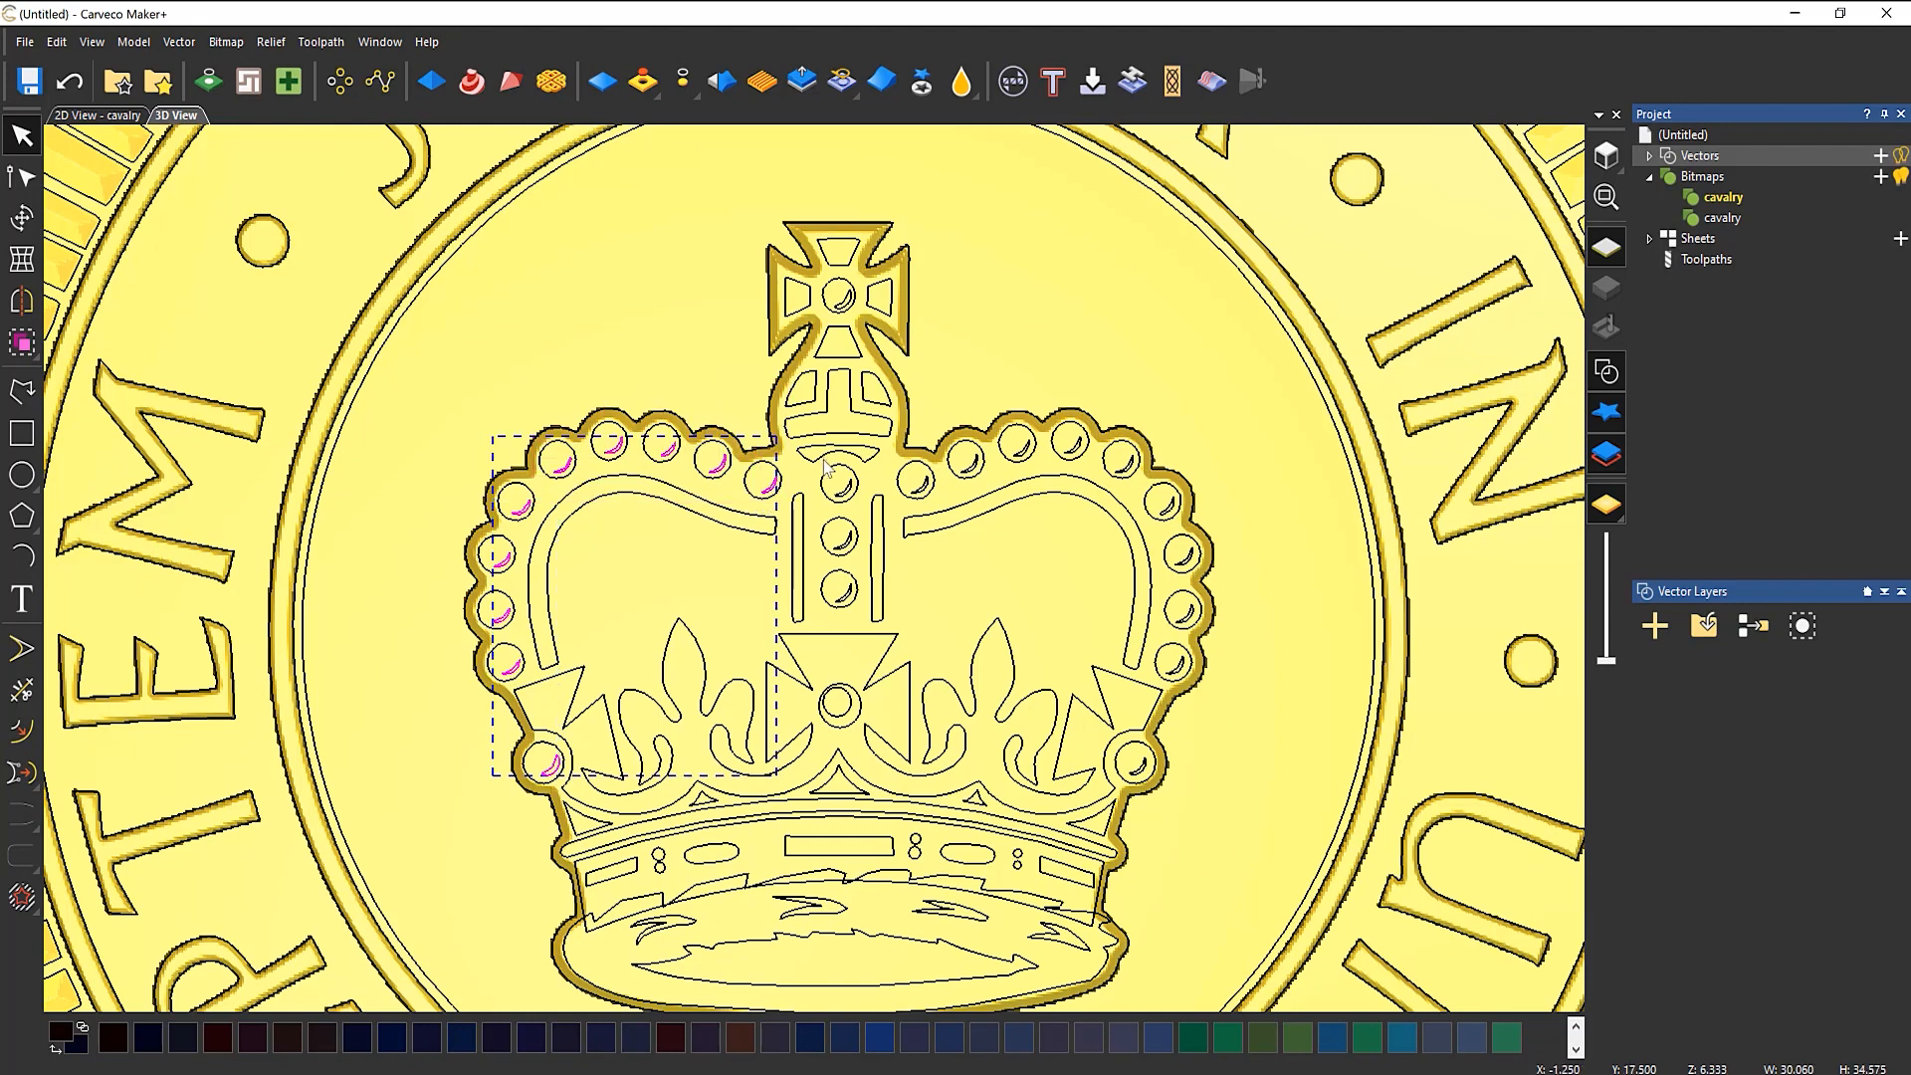
pyautogui.keyDown('shift'); pyautogui.moveTo(824, 423); pyautogui.dragTo(876, 639); pyautogui.keyUp('shift')
pyautogui.keyDown('shift'); pyautogui.moveTo(885, 467); pyautogui.dragTo(935, 498); pyautogui.keyUp('shift')
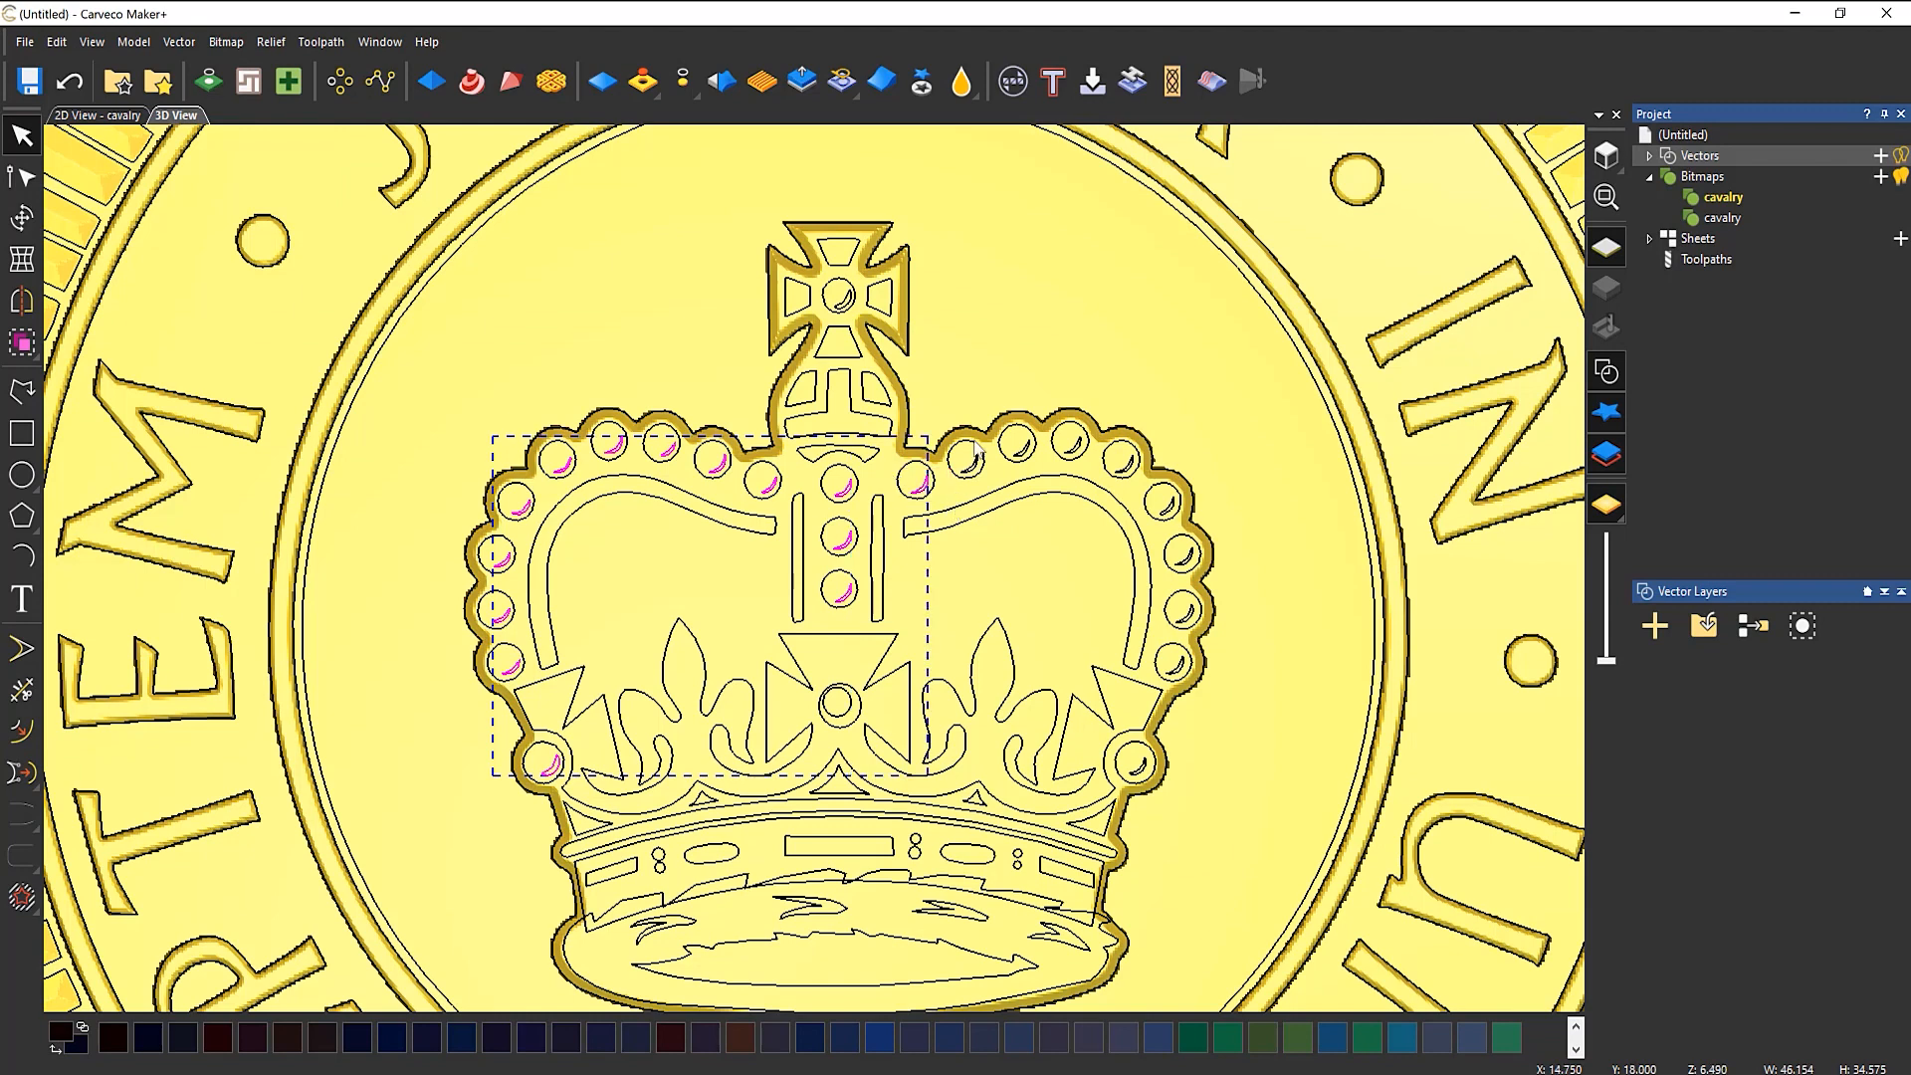
pyautogui.keyDown('shift'); pyautogui.moveTo(935, 379); pyautogui.dragTo(1212, 504); pyautogui.keyUp('shift')
pyautogui.keyDown('shift'); pyautogui.moveTo(1152, 404); pyautogui.dragTo(1240, 732); pyautogui.keyUp('shift')
pyautogui.keyDown('shift'); pyautogui.click(1140, 766); pyautogui.keyUp('shift')
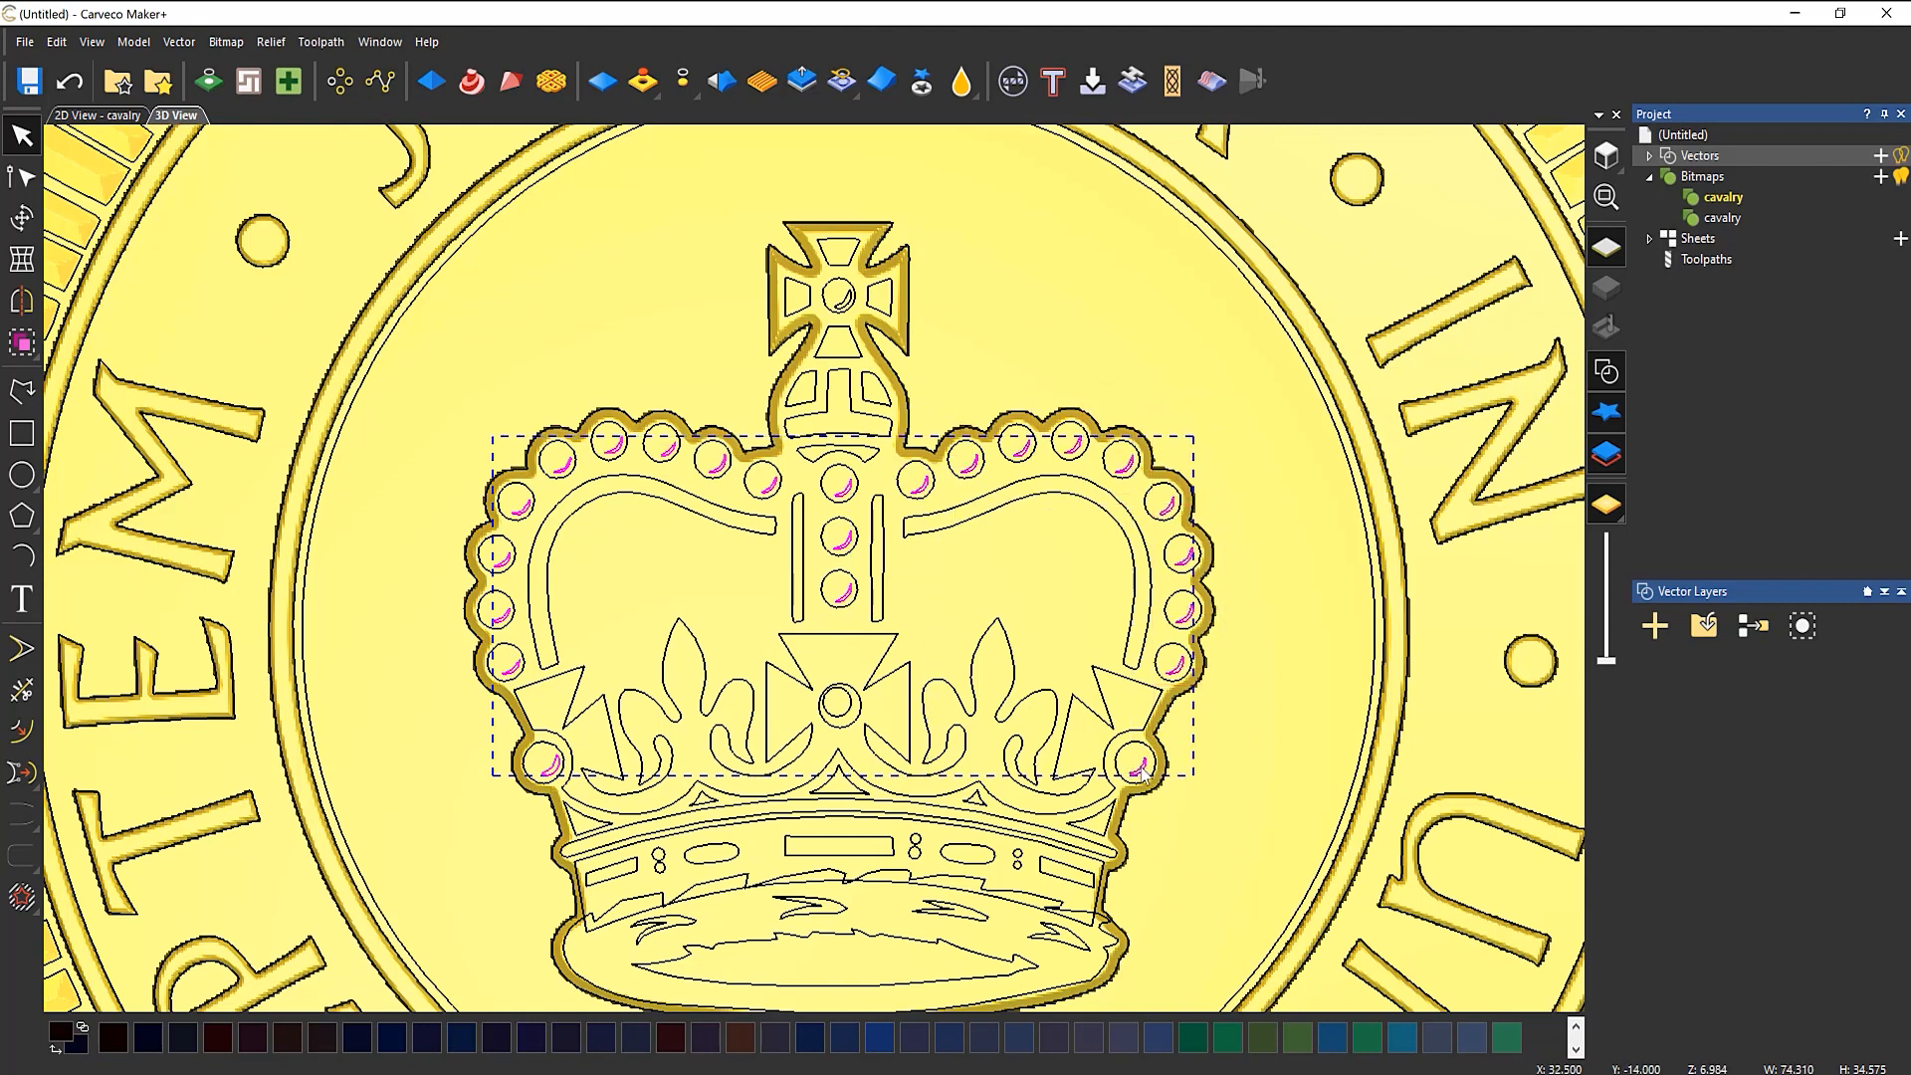
pyautogui.keyDown('shift'); pyautogui.click(839, 298); pyautogui.keyUp('shift')
pyautogui.click(23, 344)
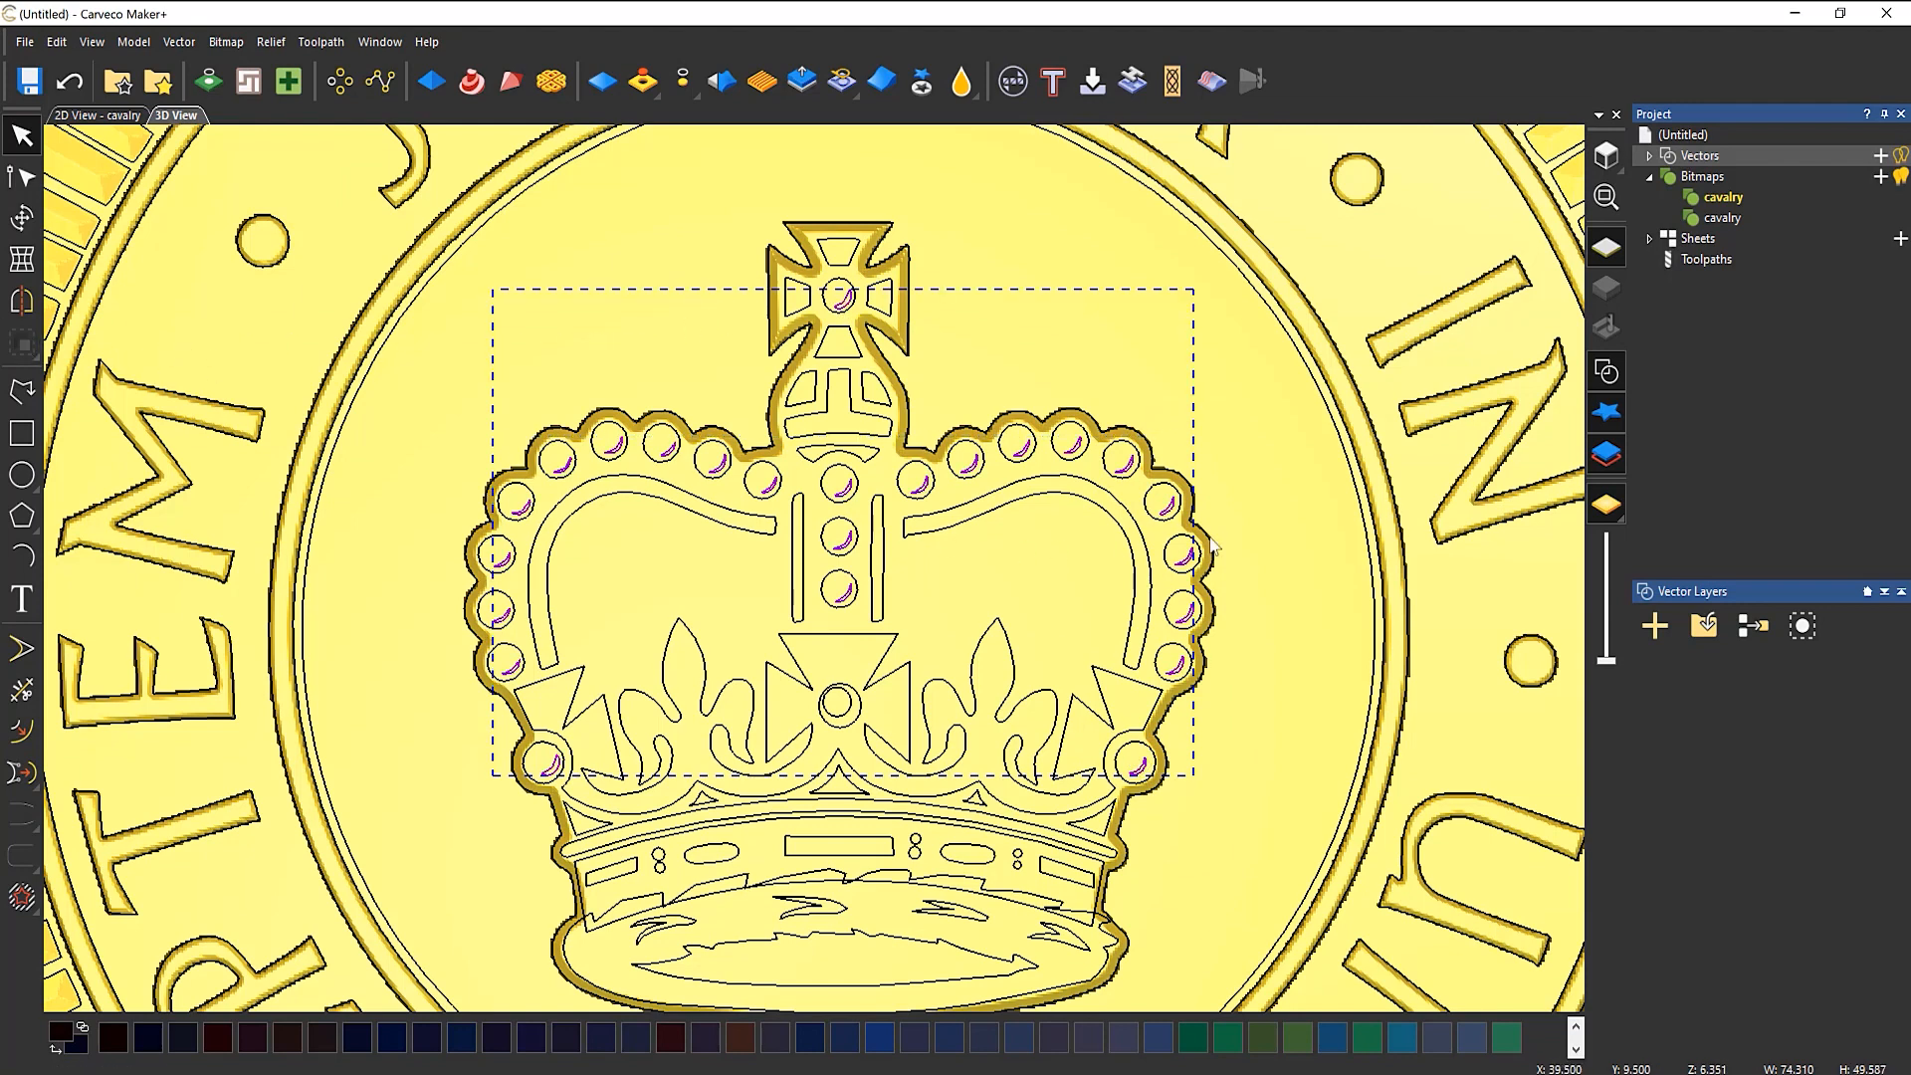
pyautogui.click(1302, 712)
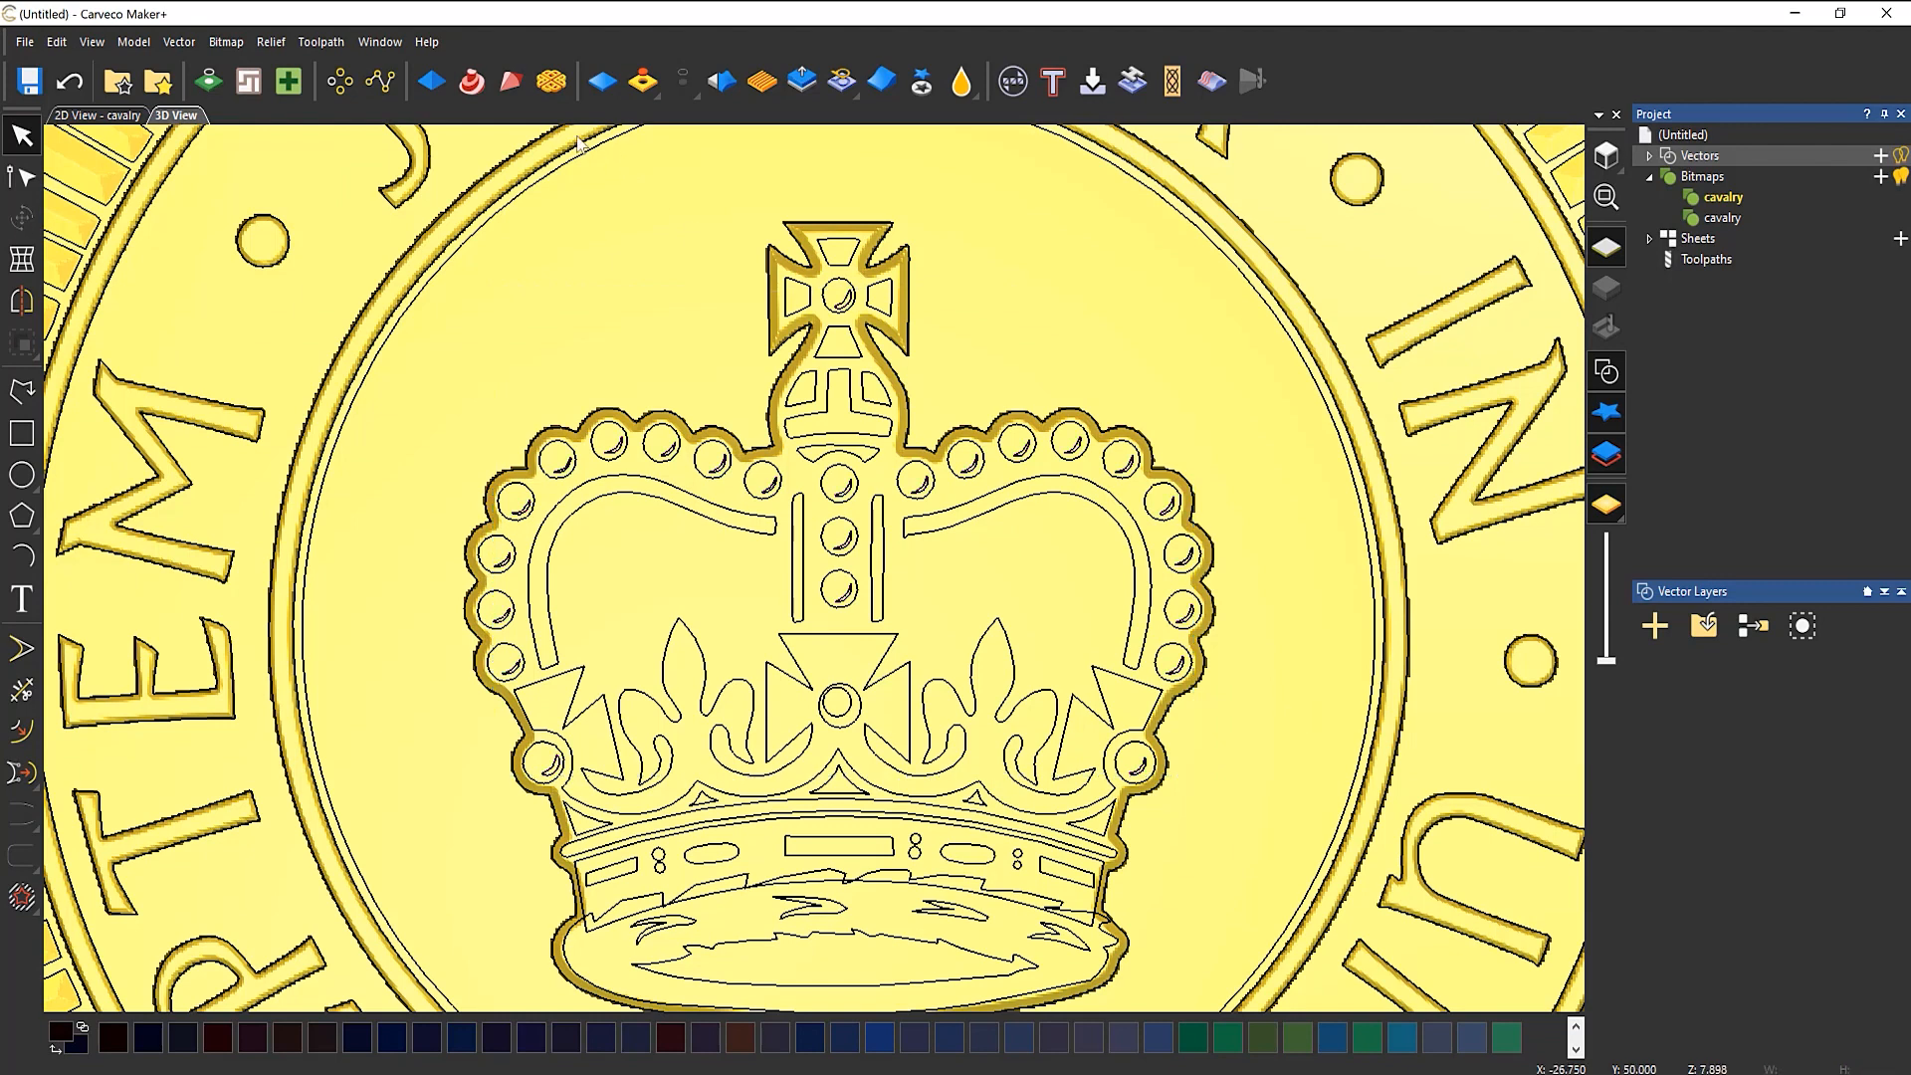
# Step: Give the grouped pearl circles a round profile at a 30-degree angle and apply it in Add mode, checking it with vectors hidden
pyautogui.click(430, 81)
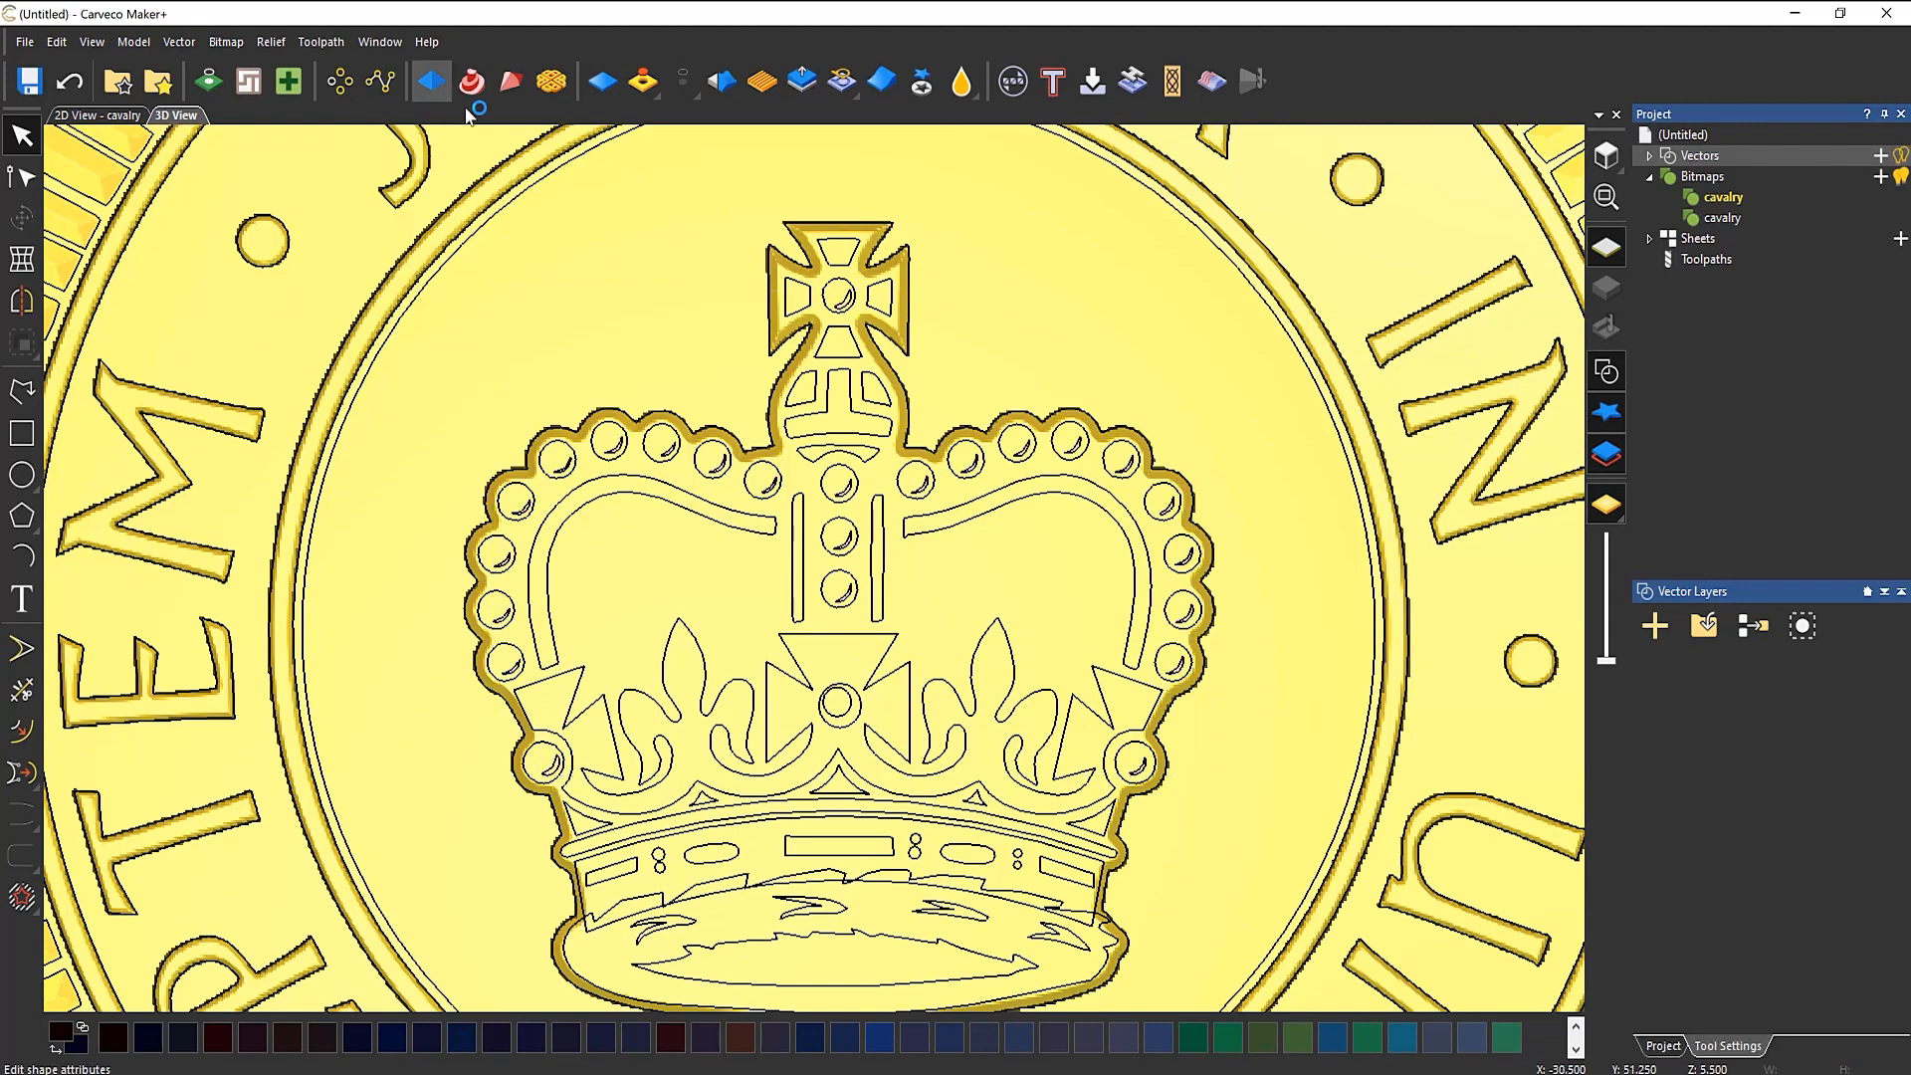
pyautogui.click(834, 482)
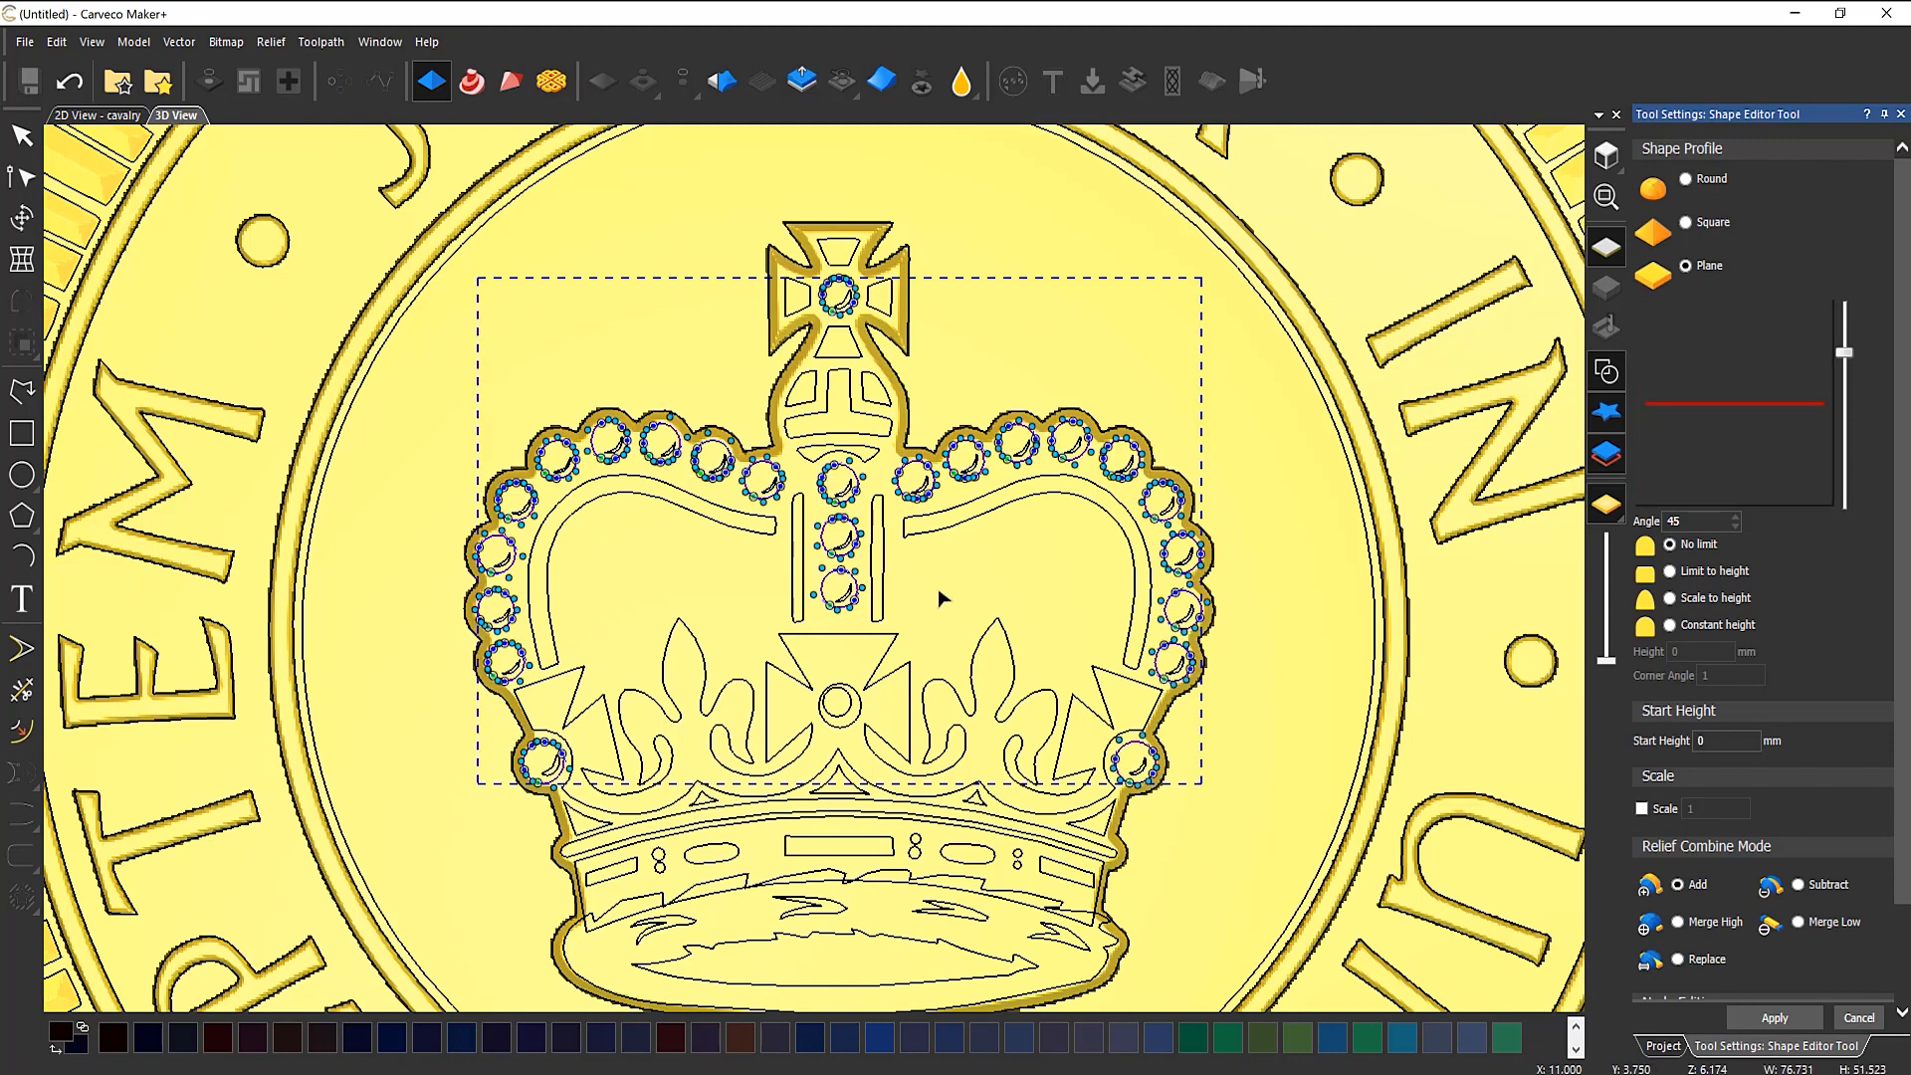
pyautogui.click(1604, 376)
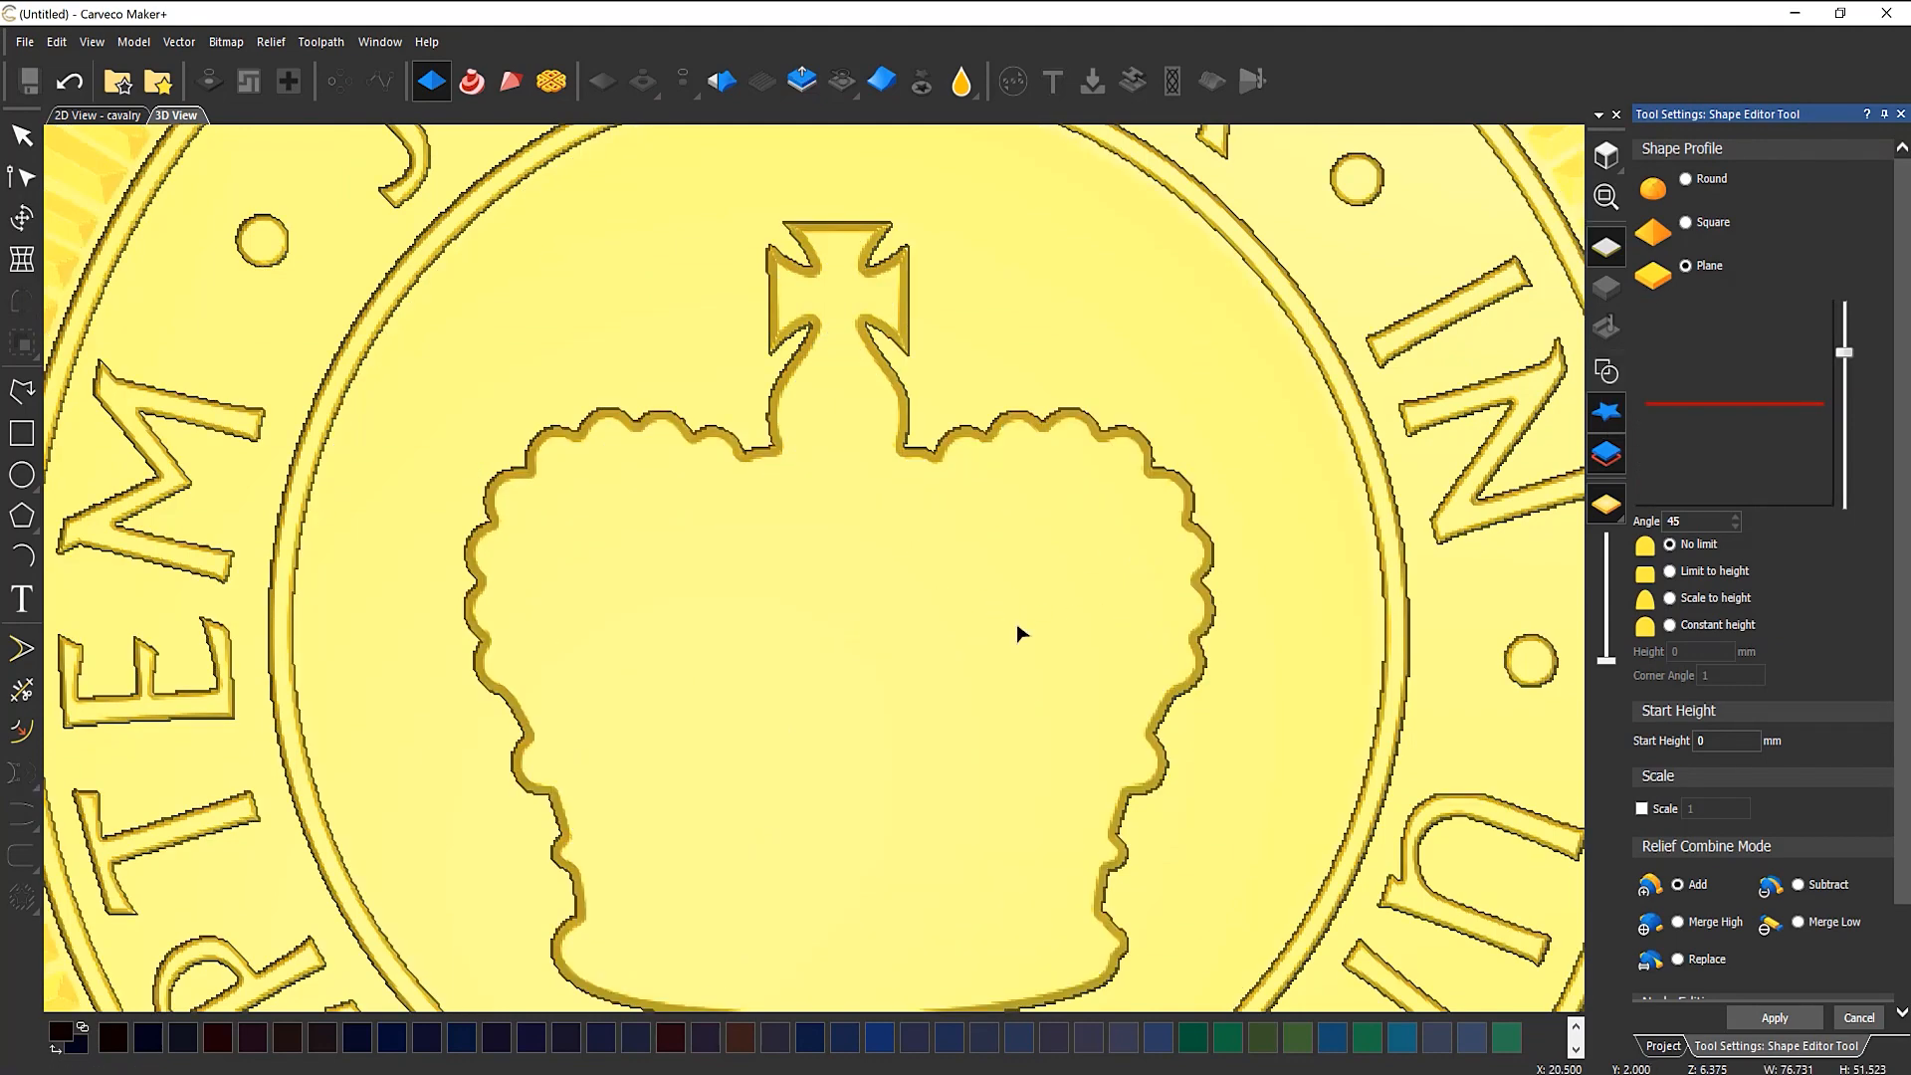
pyautogui.moveTo(1017, 623); pyautogui.dragTo(1182, 625)
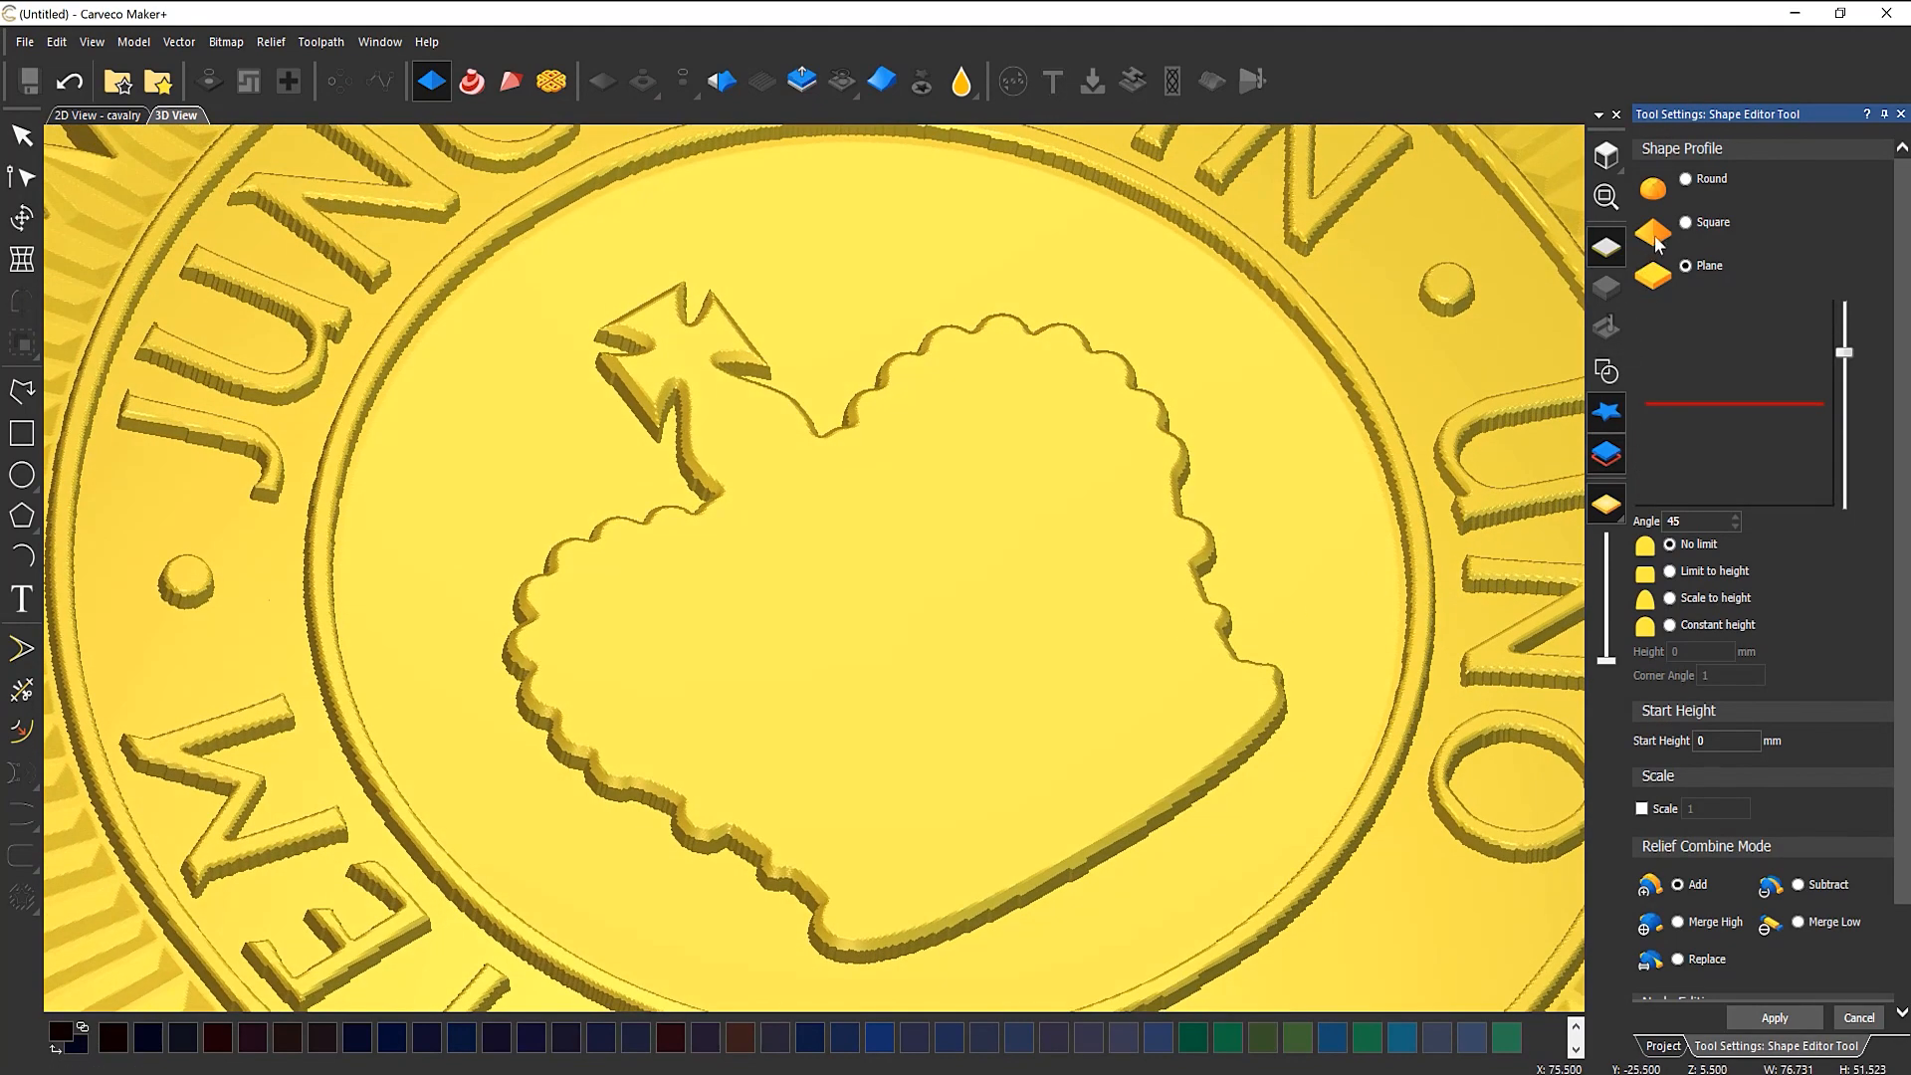
pyautogui.click(1689, 180)
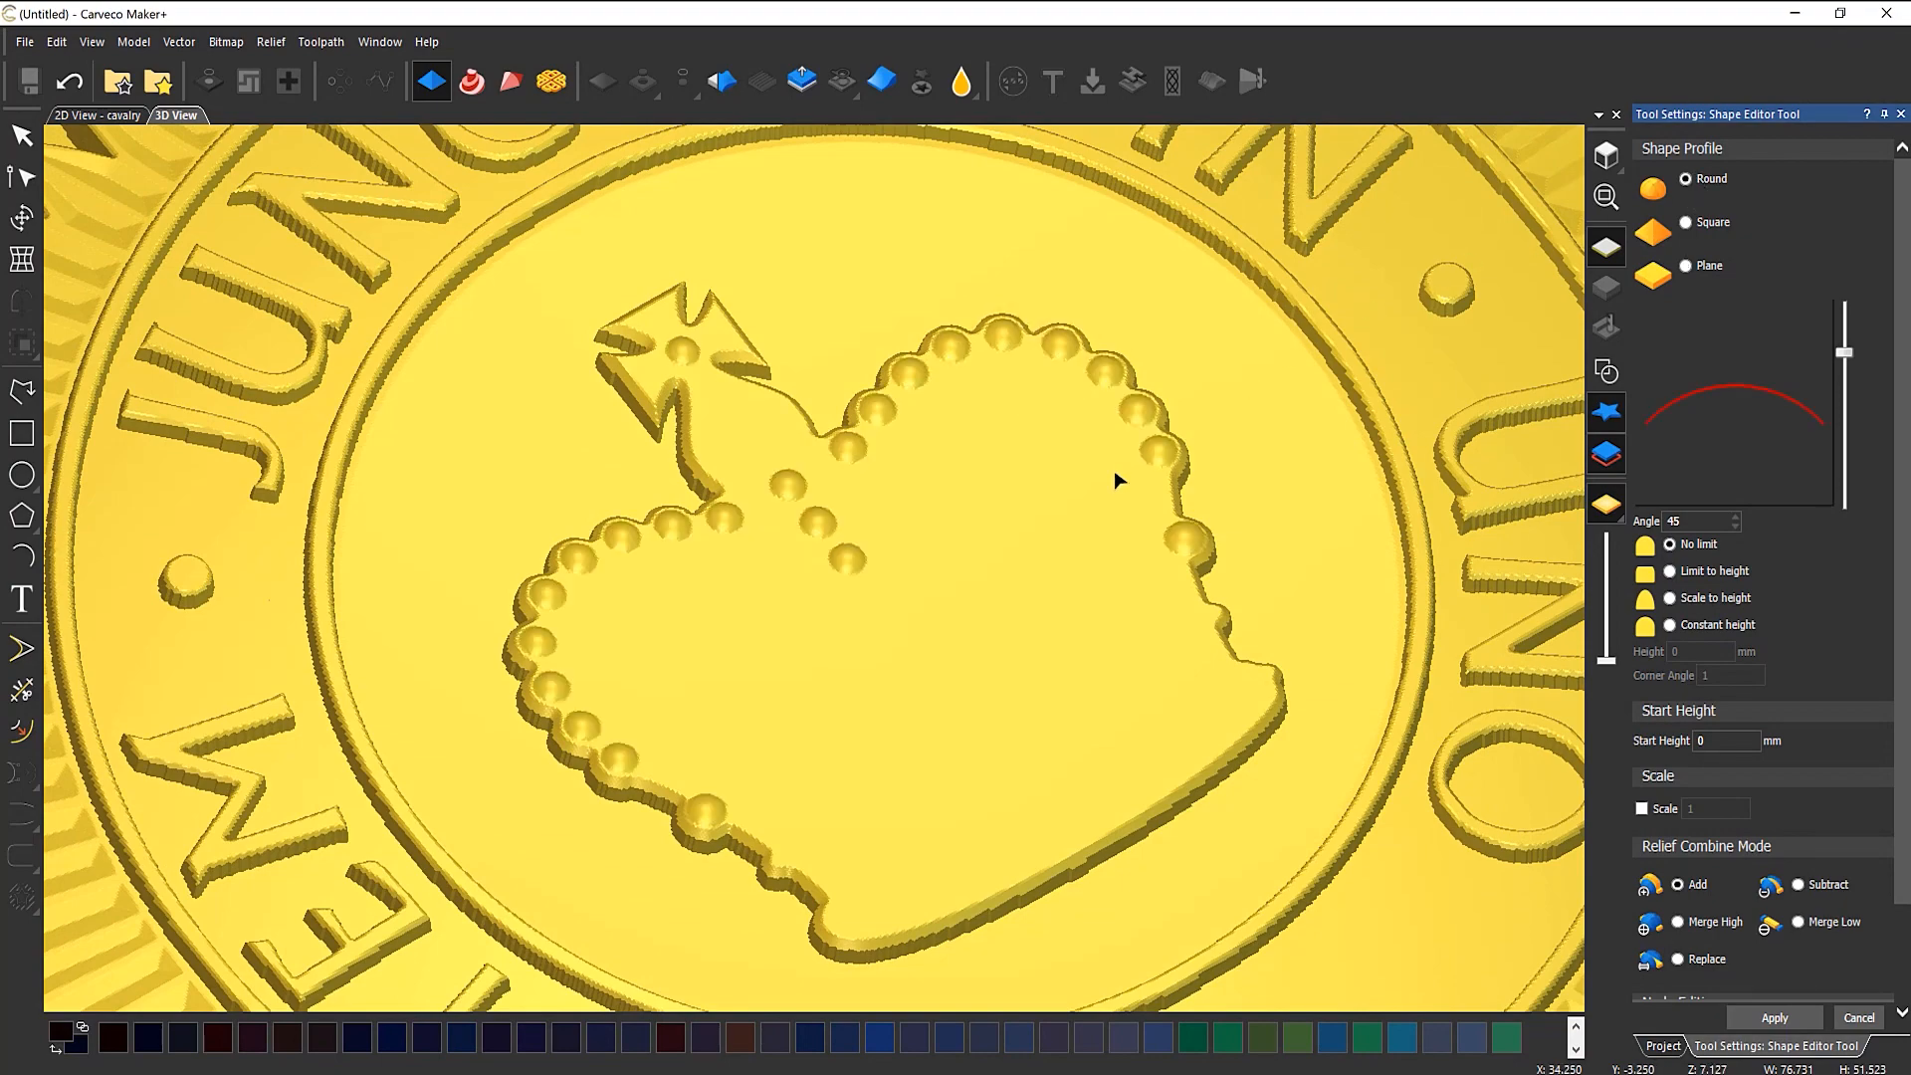
pyautogui.scroll(-2, 1025, 506)
pyautogui.moveTo(1024, 505); pyautogui.dragTo(1030, 560)
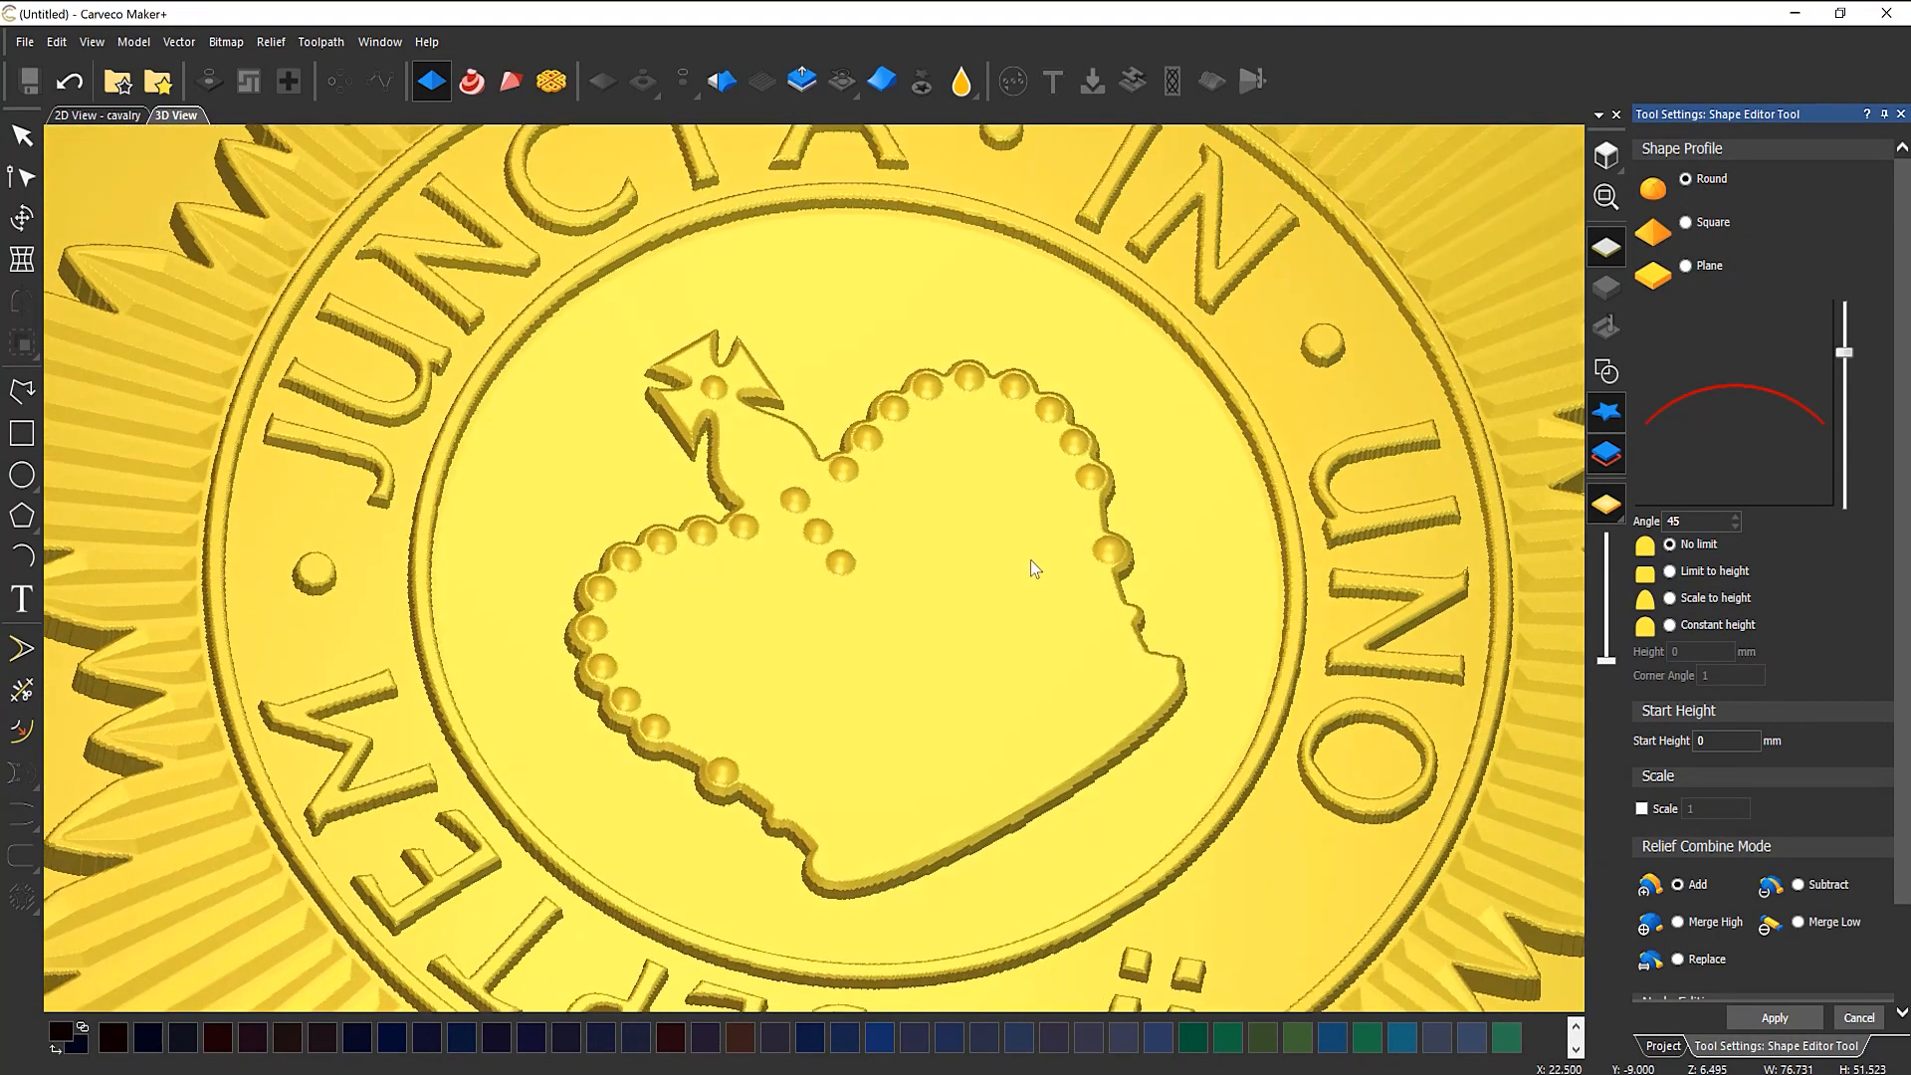
pyautogui.moveTo(1848, 364); pyautogui.dragTo(1847, 372)
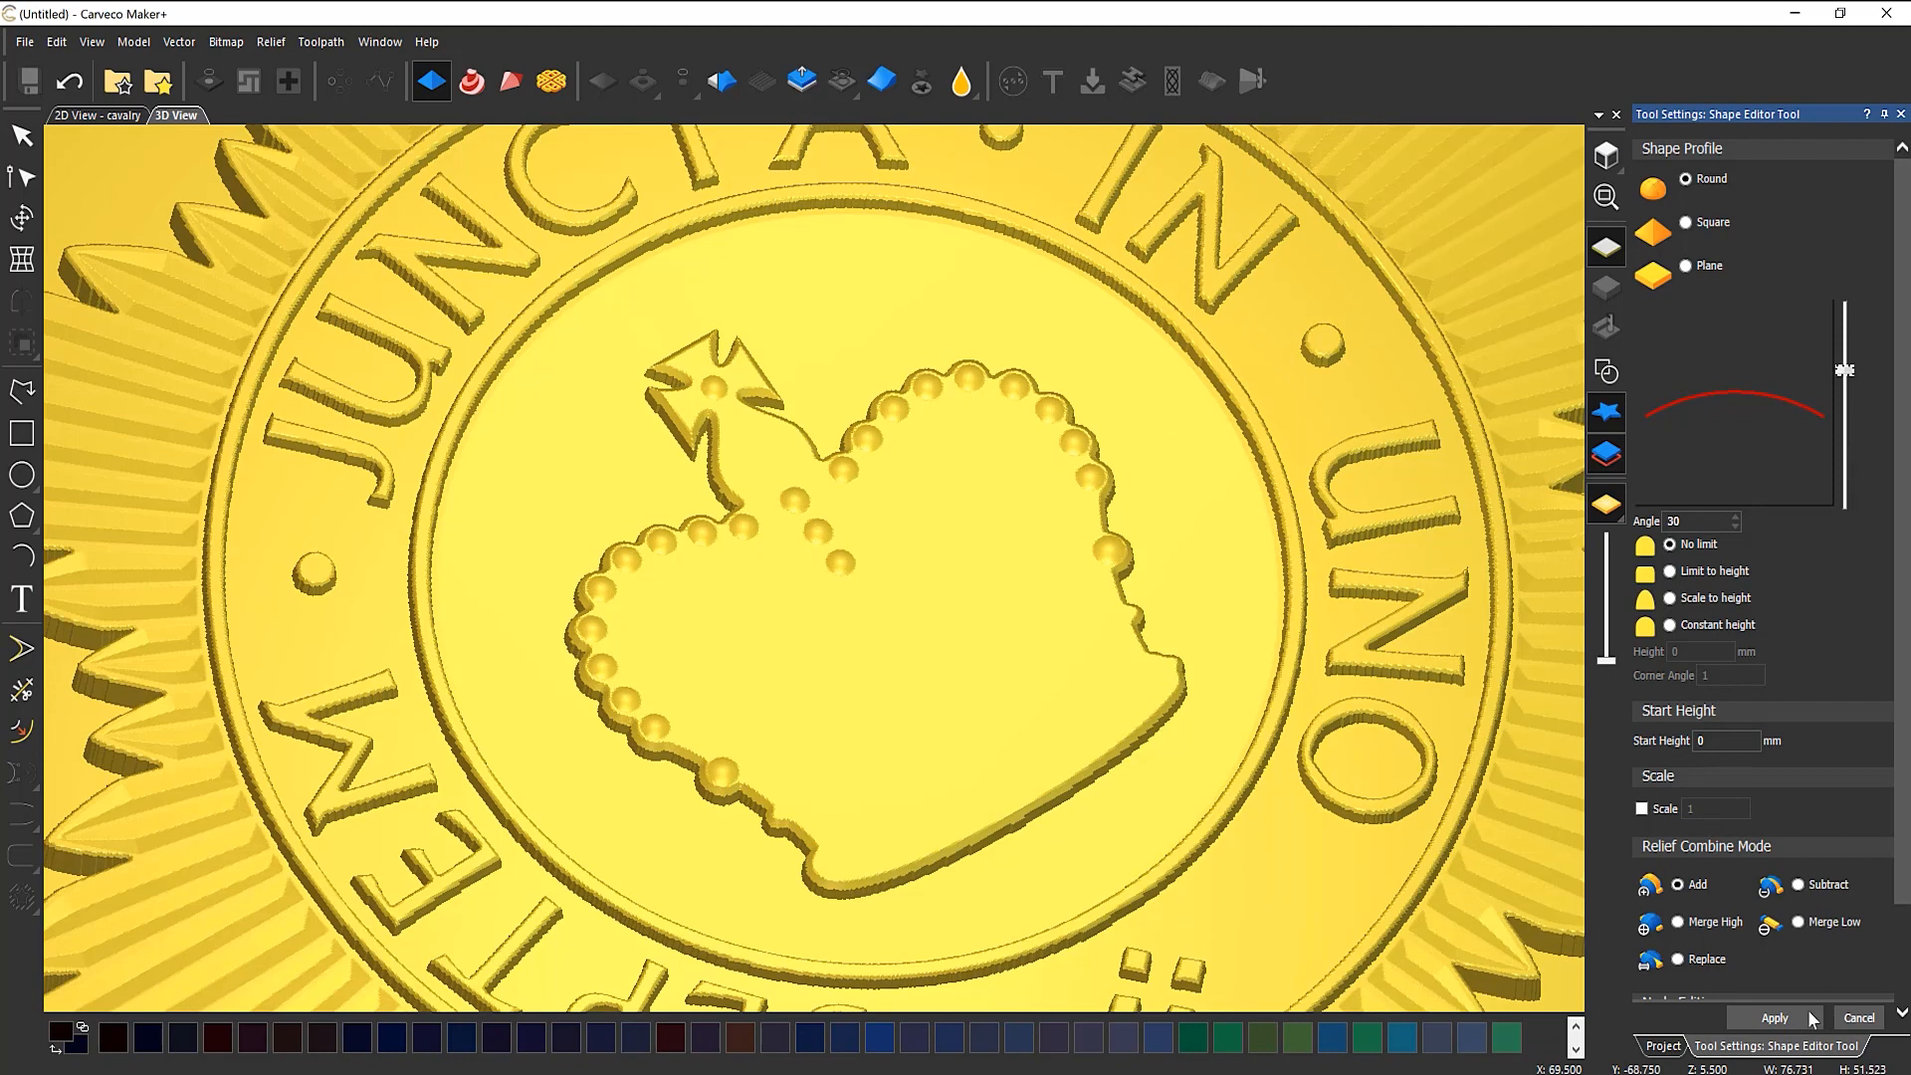
pyautogui.click(1774, 1017)
pyautogui.click(1607, 373)
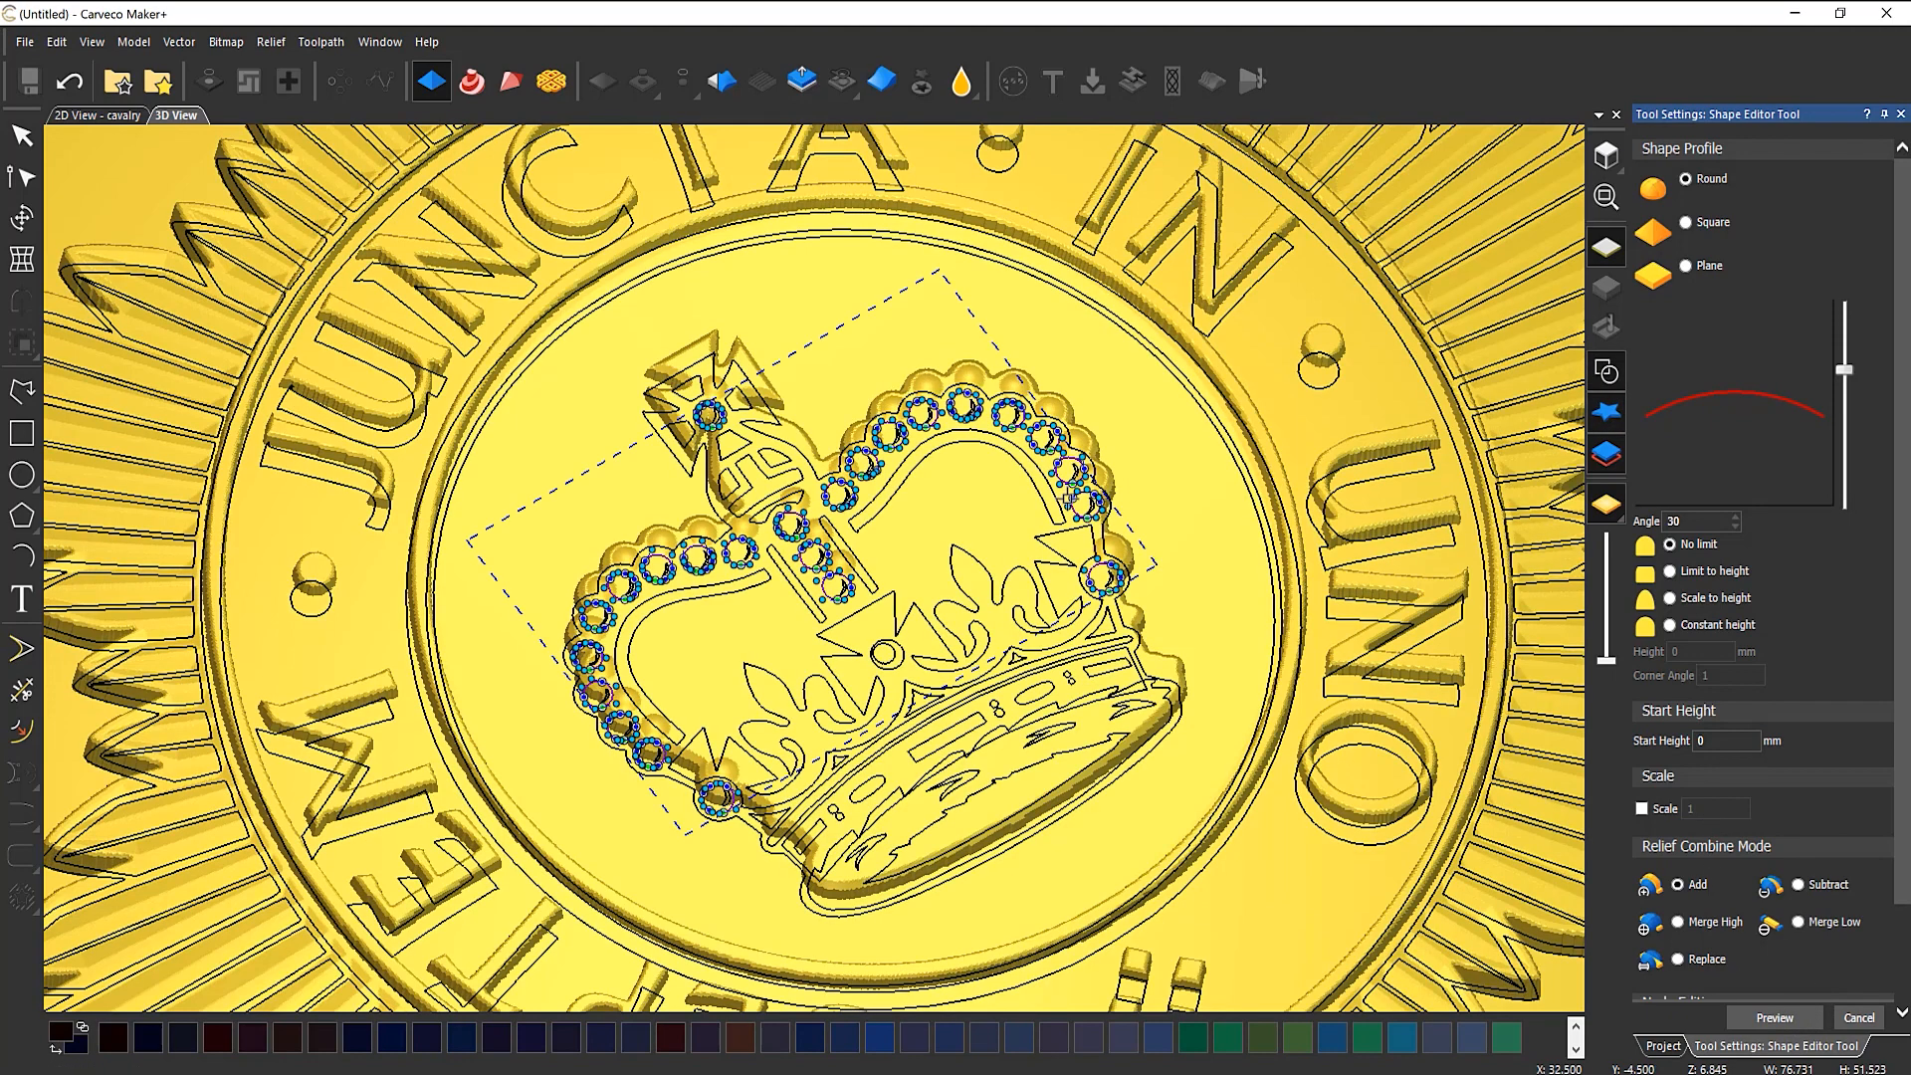
# Step: Give the grouped pearl crescents a square shape profile with a -25 degree angle and hide the vectors
pyautogui.scroll(3, 801, 557)
pyautogui.click(802, 500)
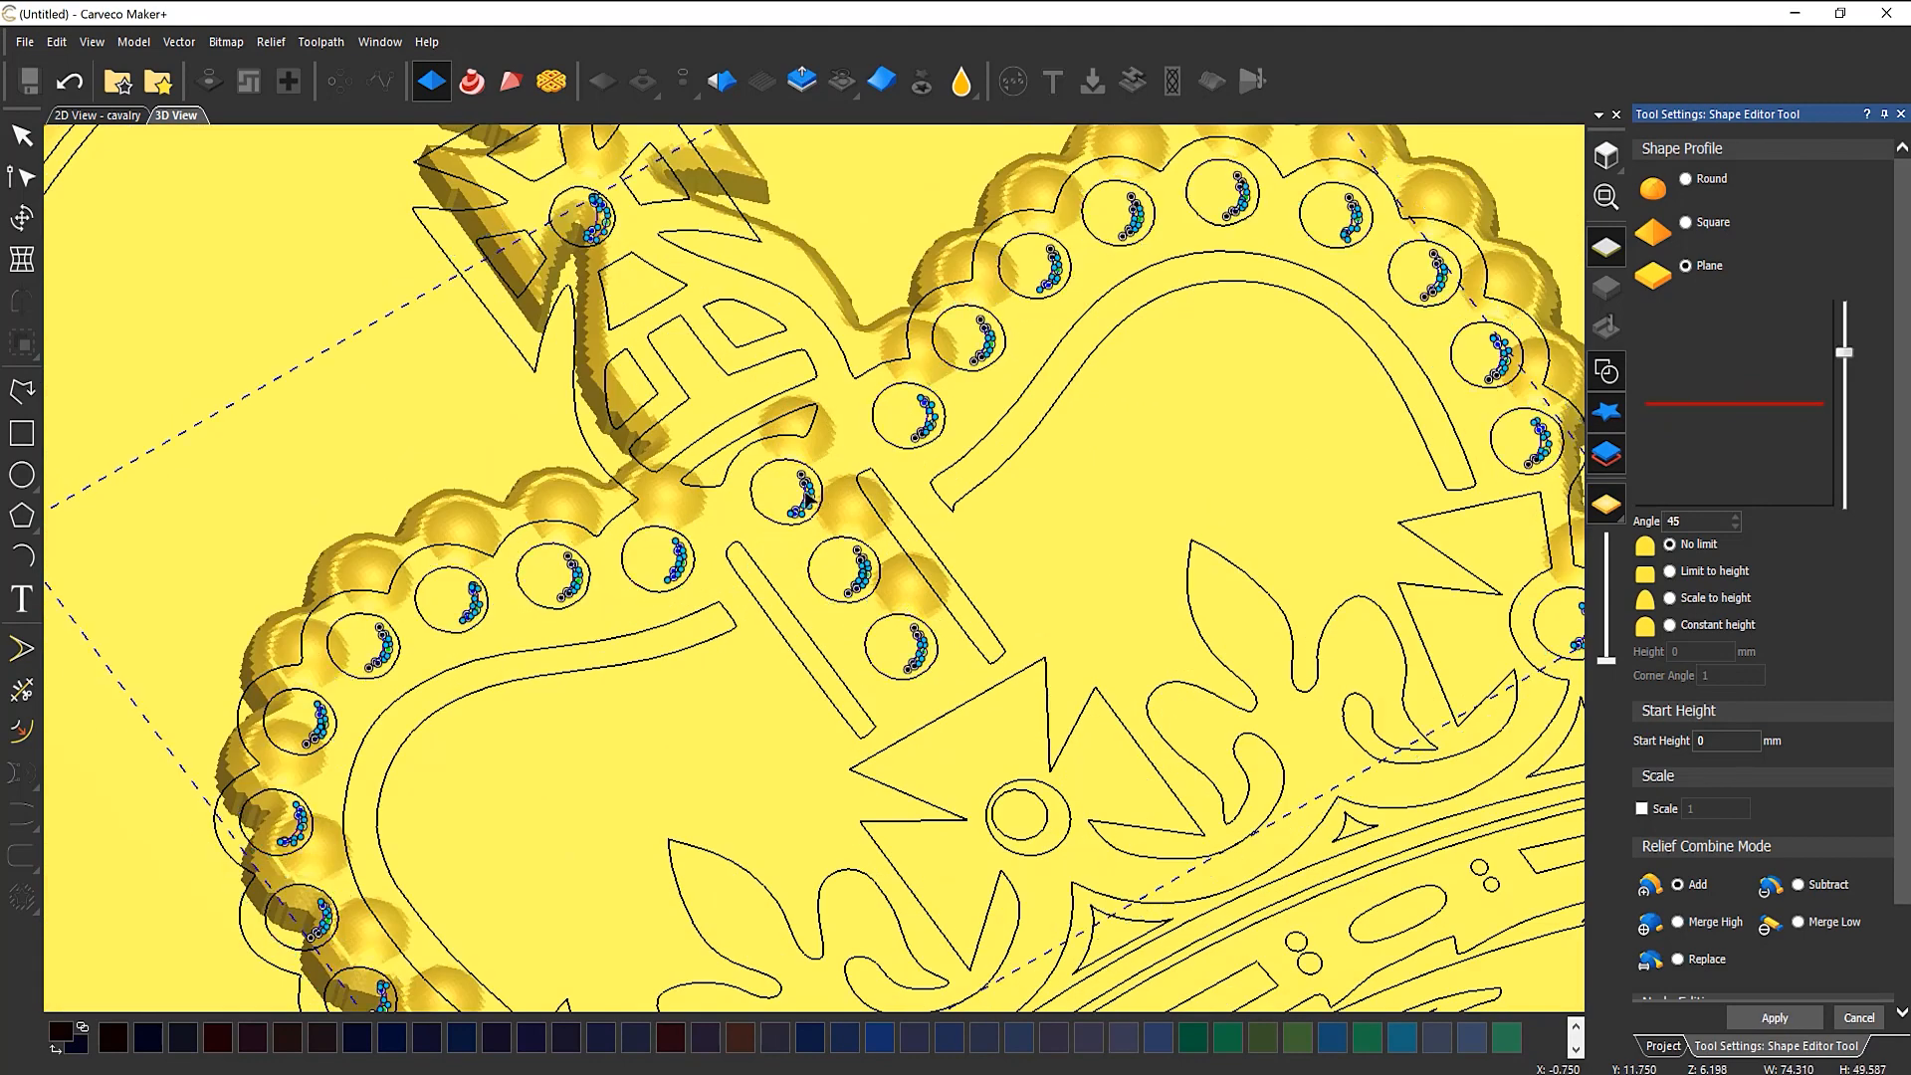
pyautogui.scroll(-3, 806, 500)
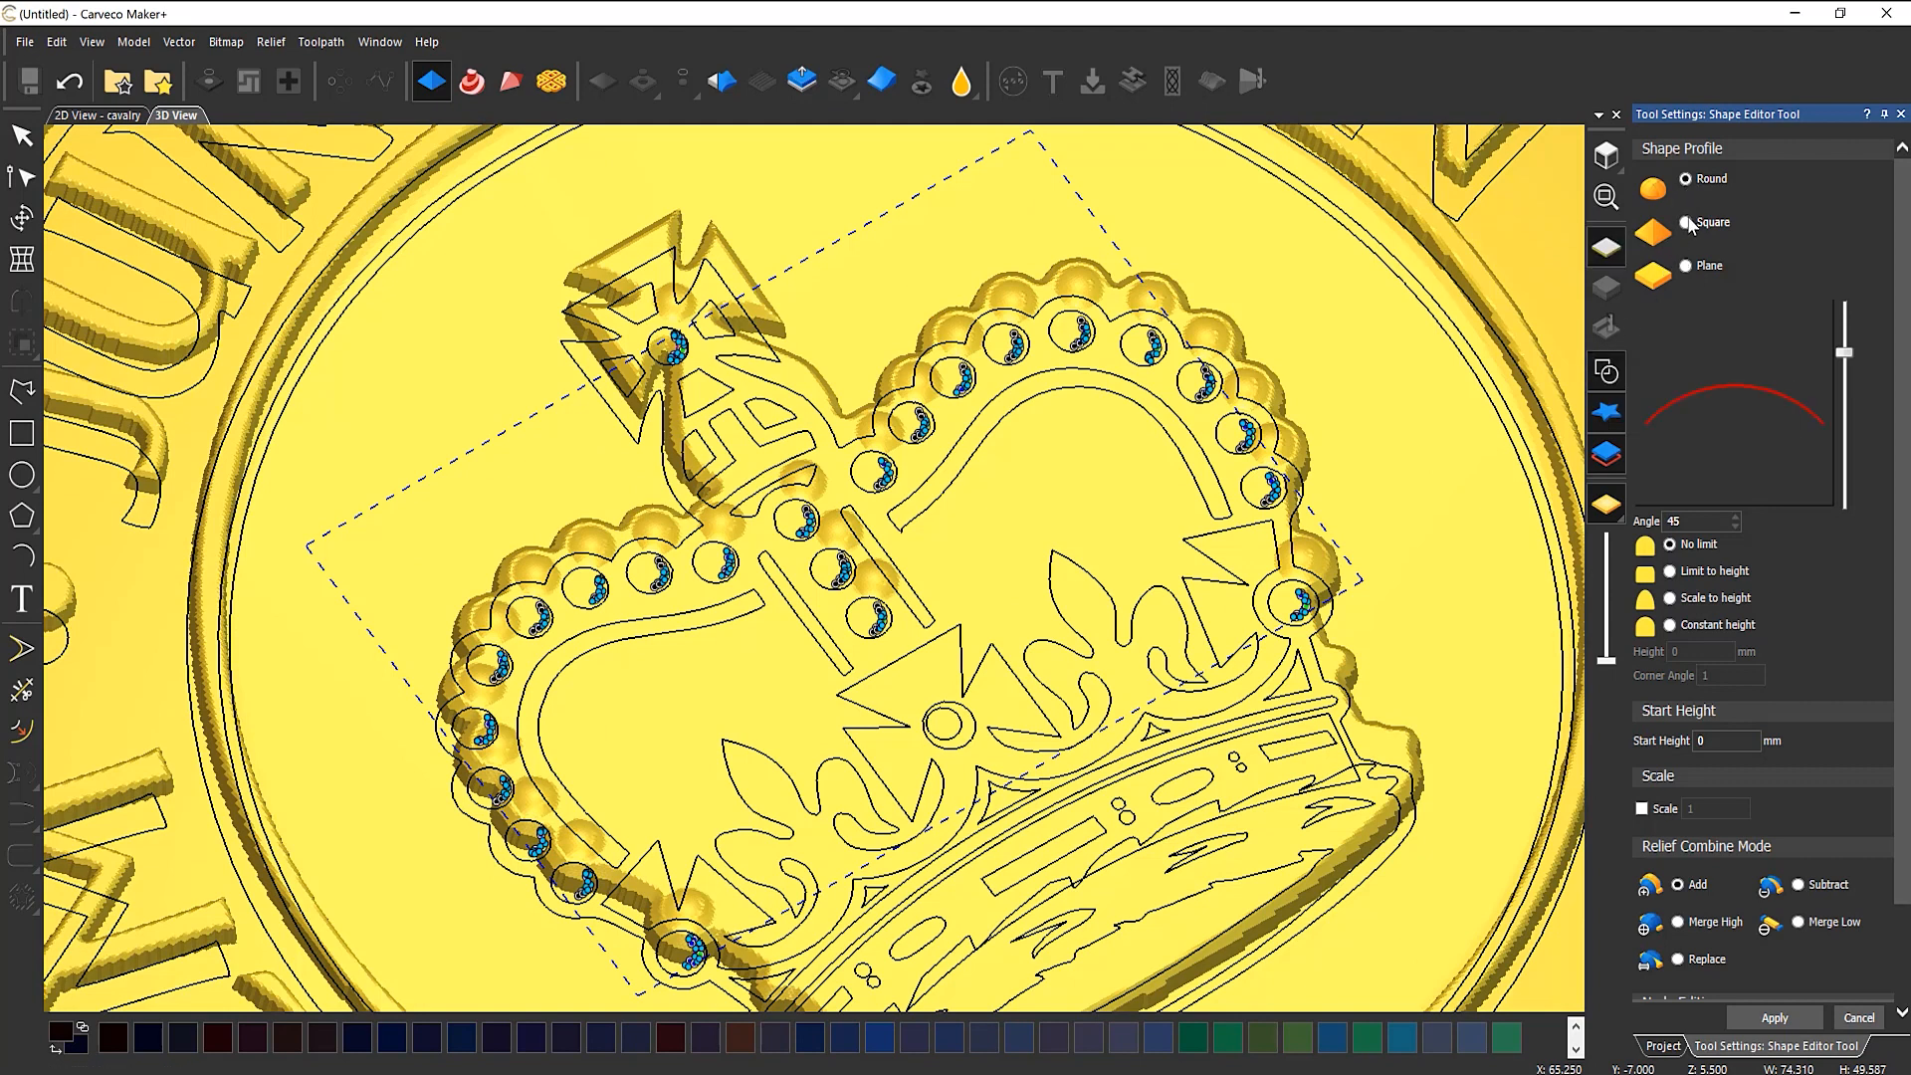
pyautogui.click(1688, 223)
pyautogui.click(1607, 371)
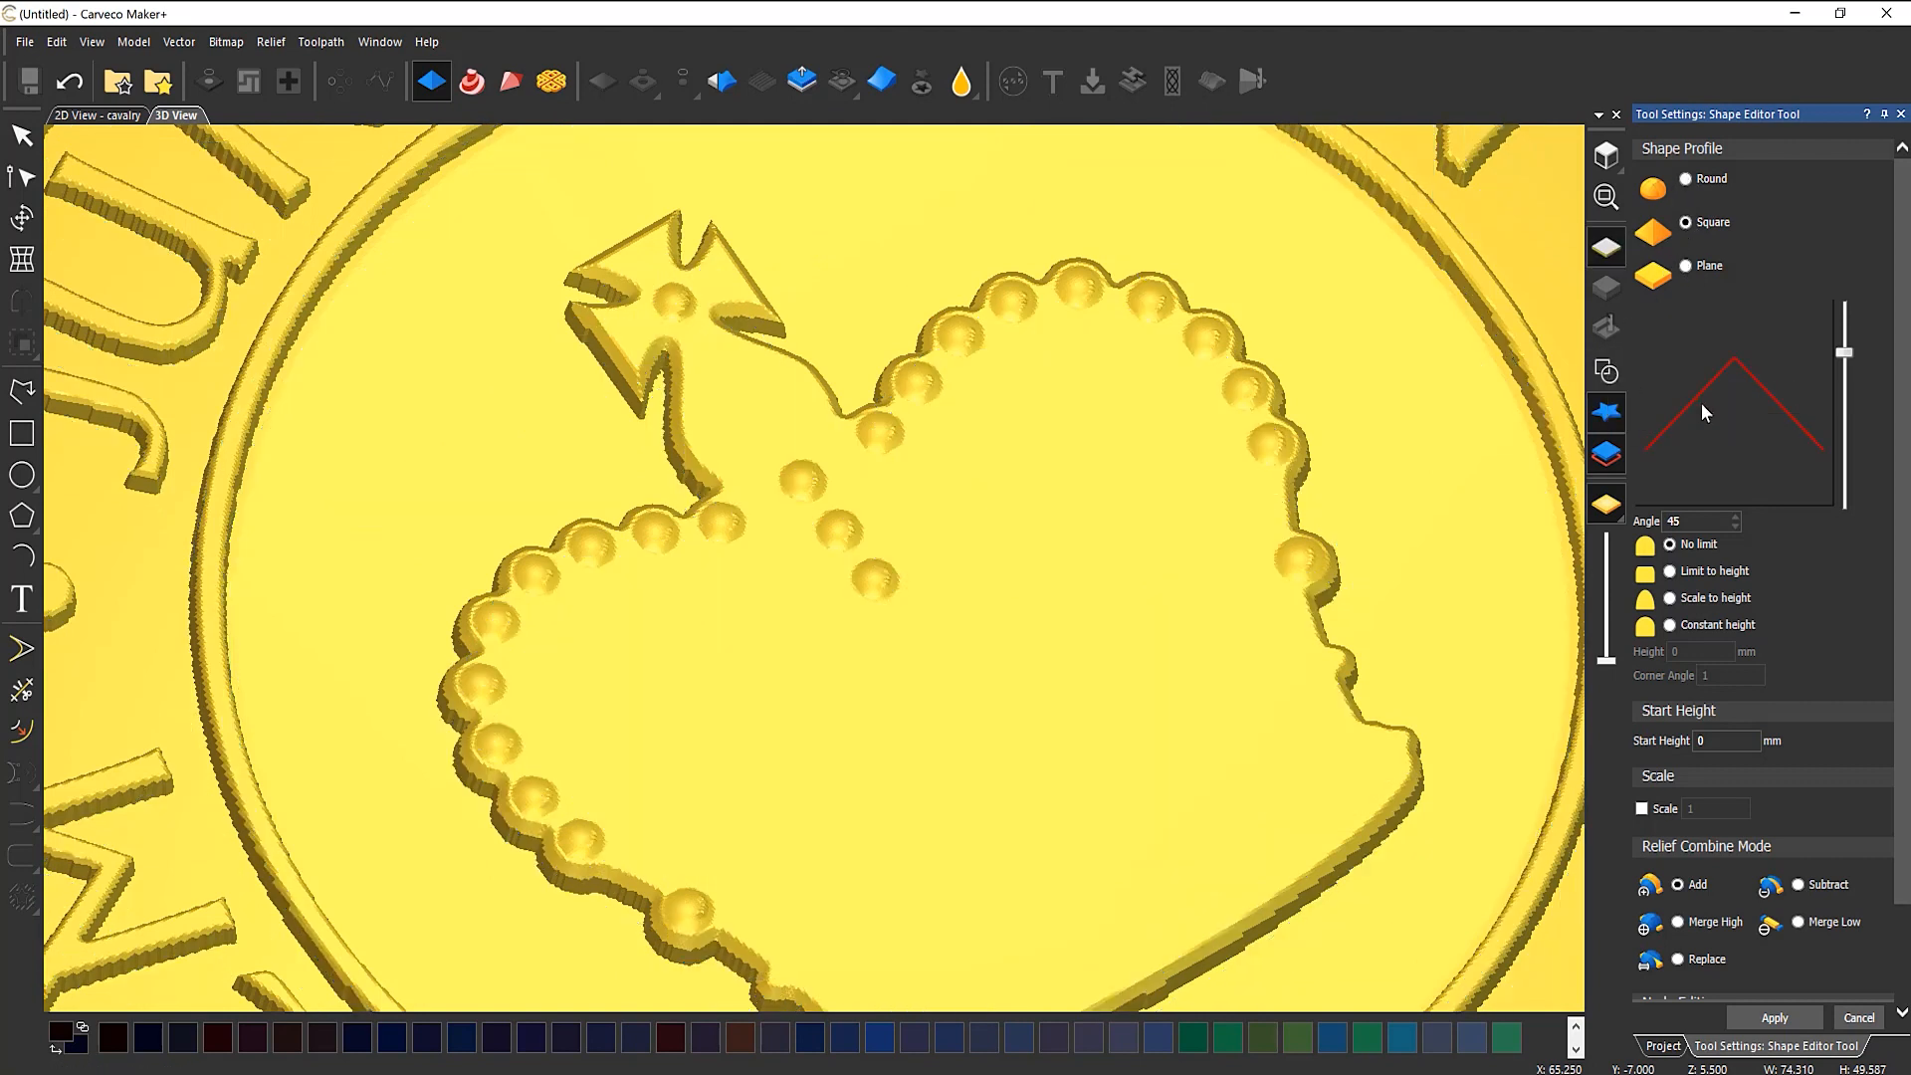
pyautogui.moveTo(1844, 352); pyautogui.dragTo(1846, 435)
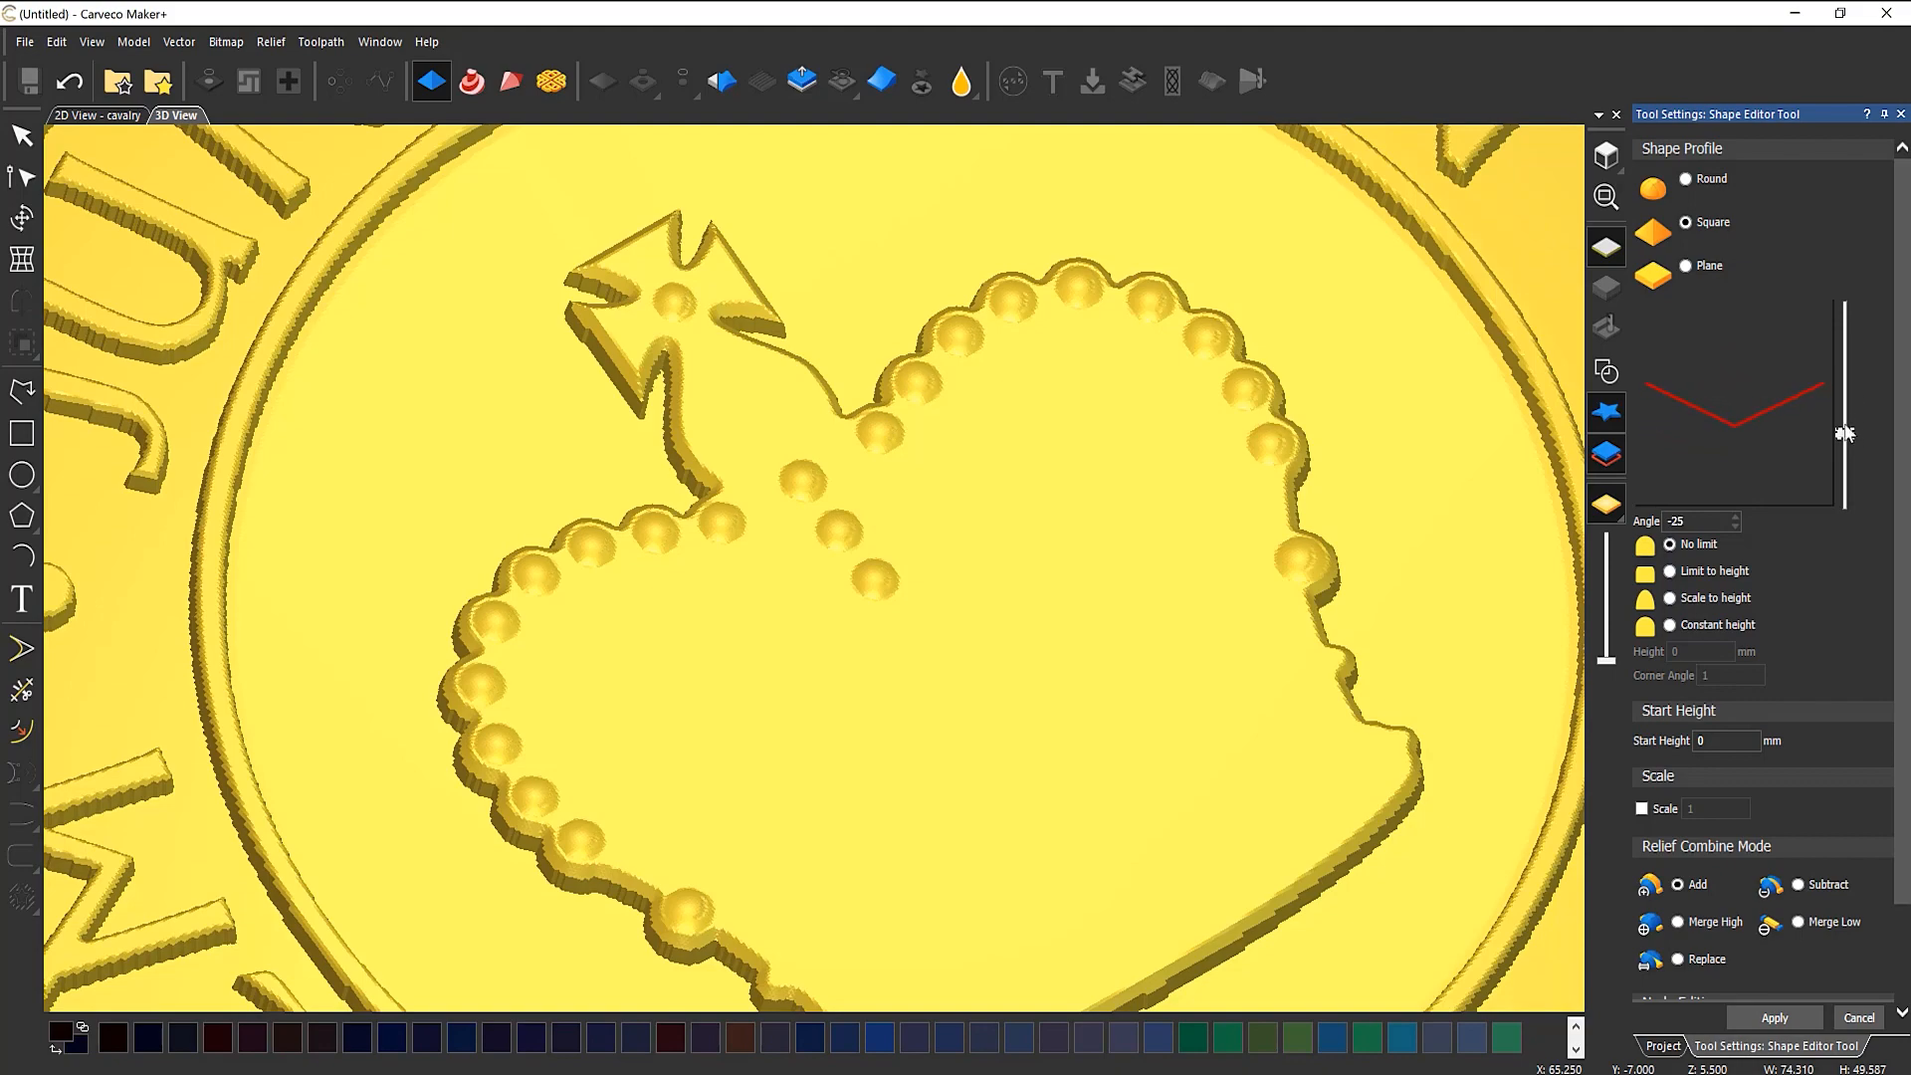
# Step: Inspect the pearls, set the crescents' profile angle to -63 degrees, apply it in Add mode and show the vectors again
pyautogui.scroll(-3, 1188, 506)
pyautogui.moveTo(1161, 532); pyautogui.dragTo(1050, 556)
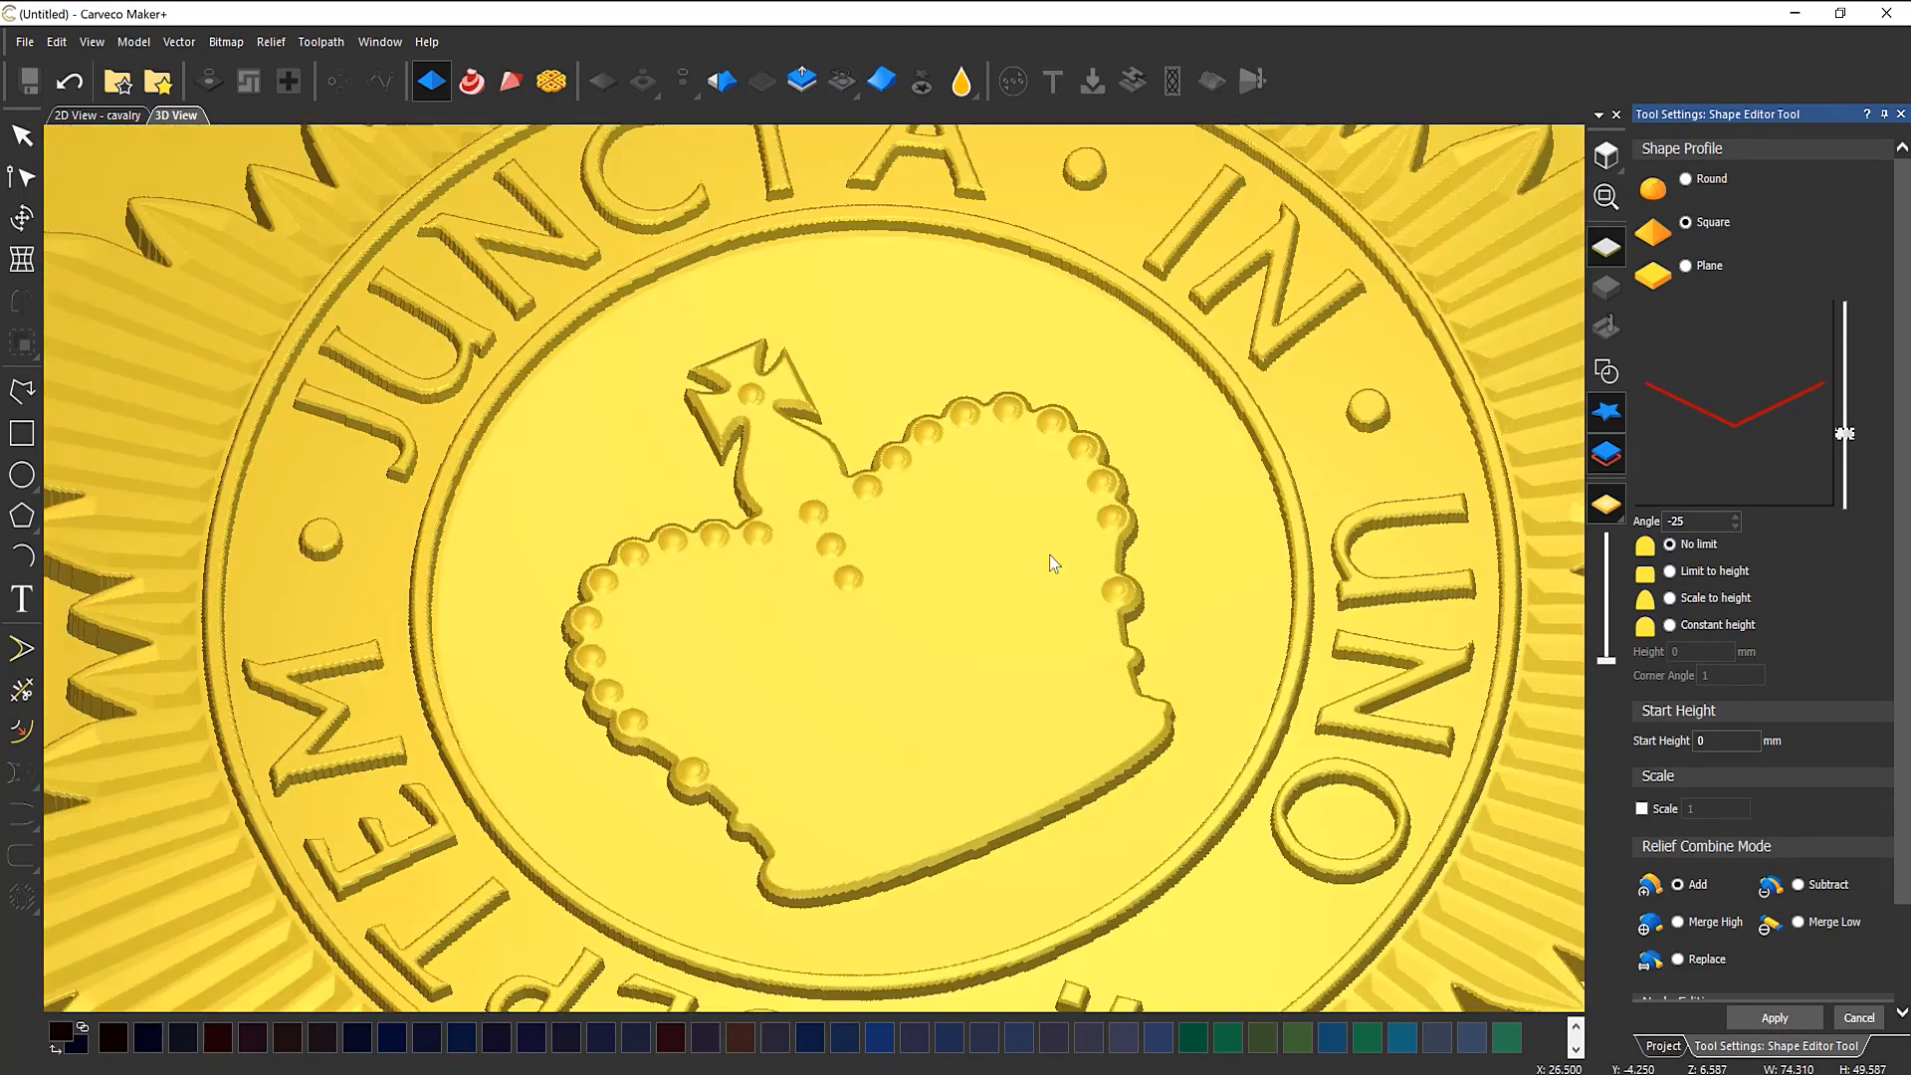
pyautogui.scroll(5, 755, 670)
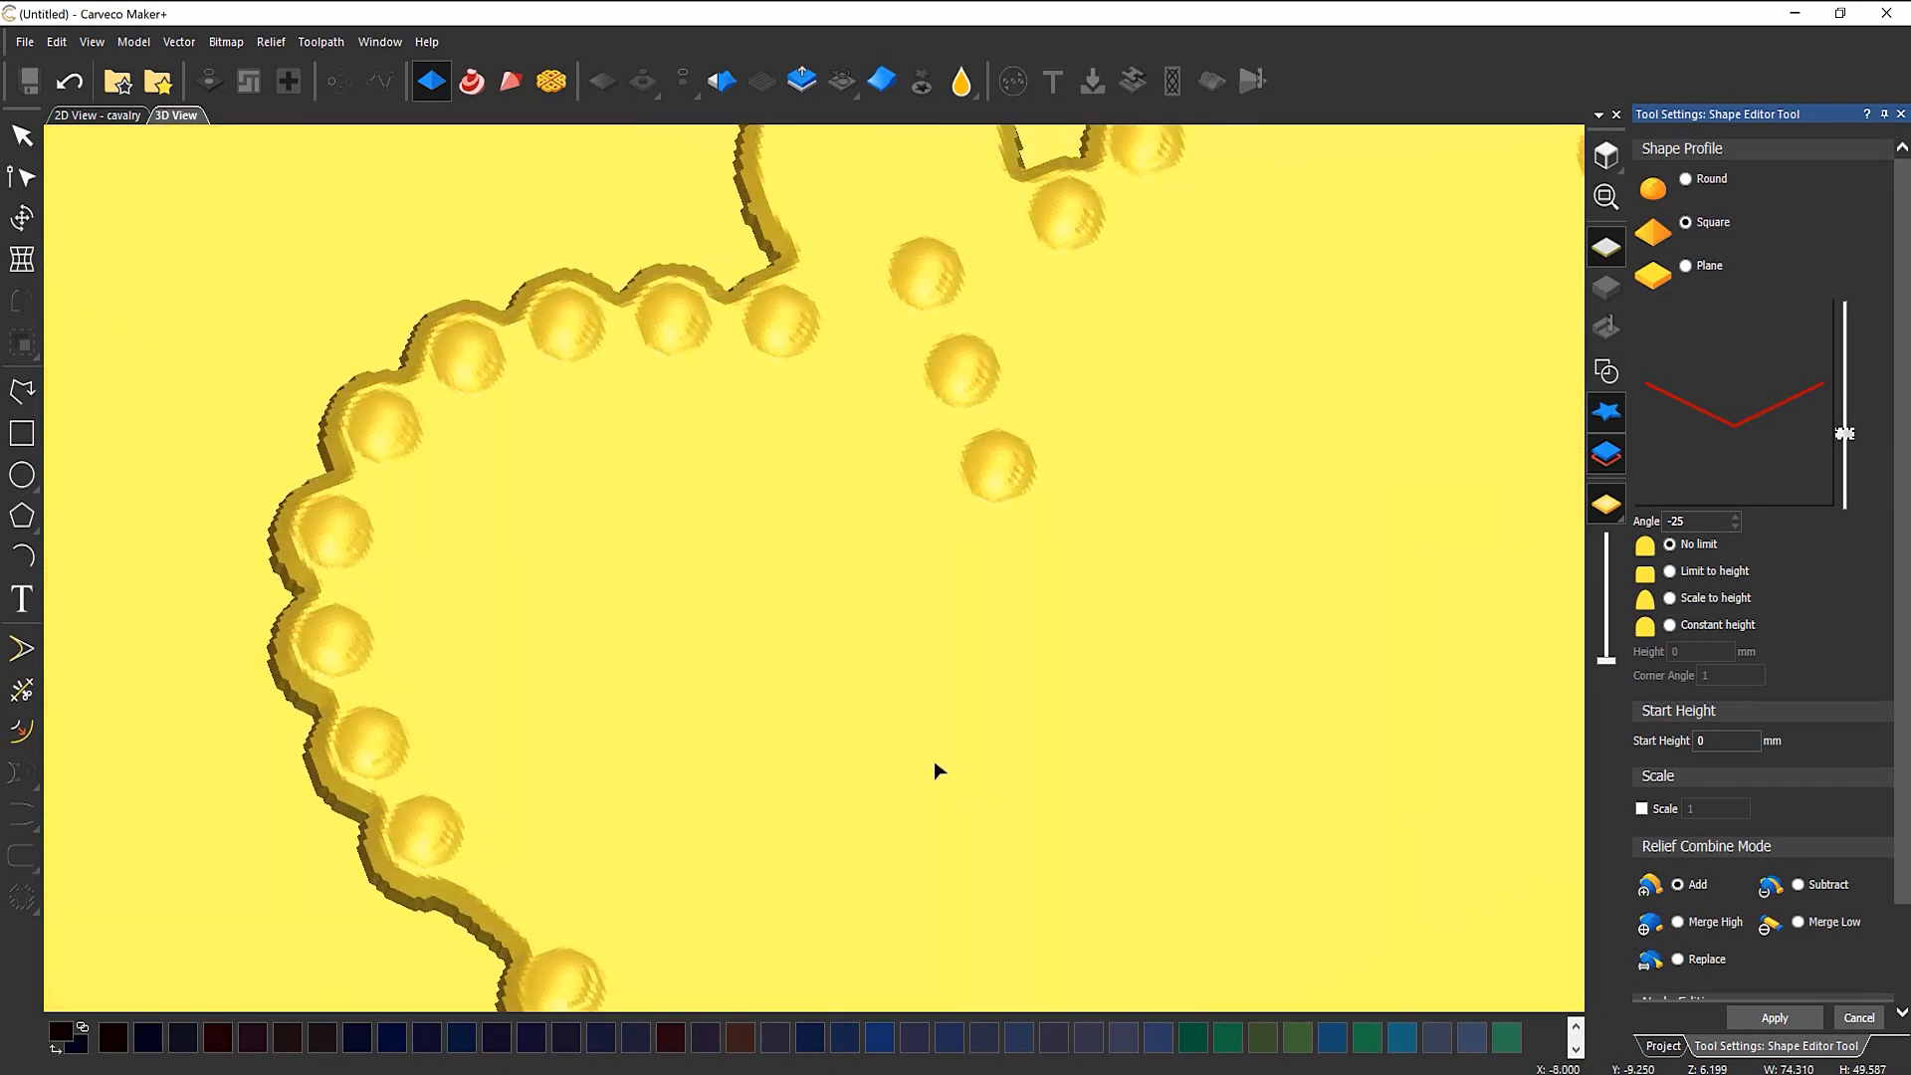
pyautogui.scroll(-5, 935, 771)
pyautogui.moveTo(1843, 436); pyautogui.dragTo(1851, 476)
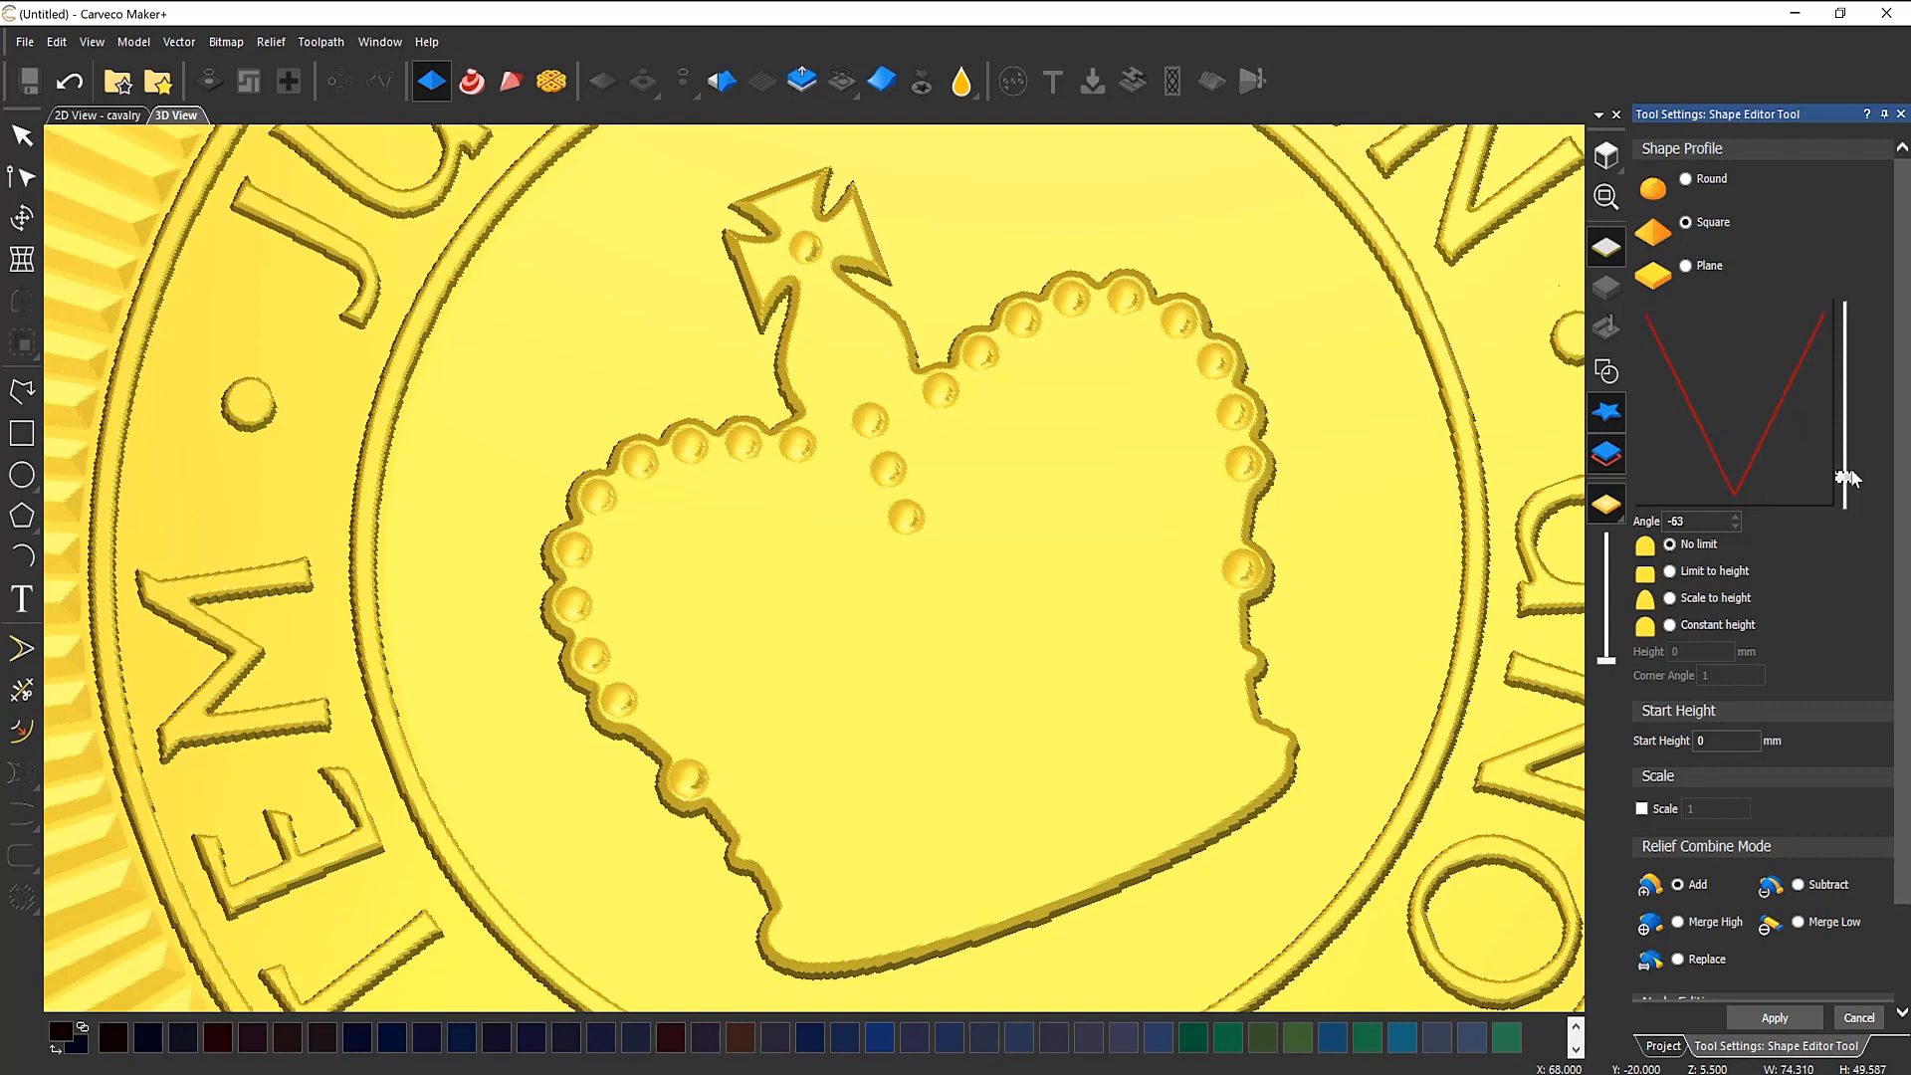
pyautogui.click(1781, 1019)
pyautogui.click(1604, 375)
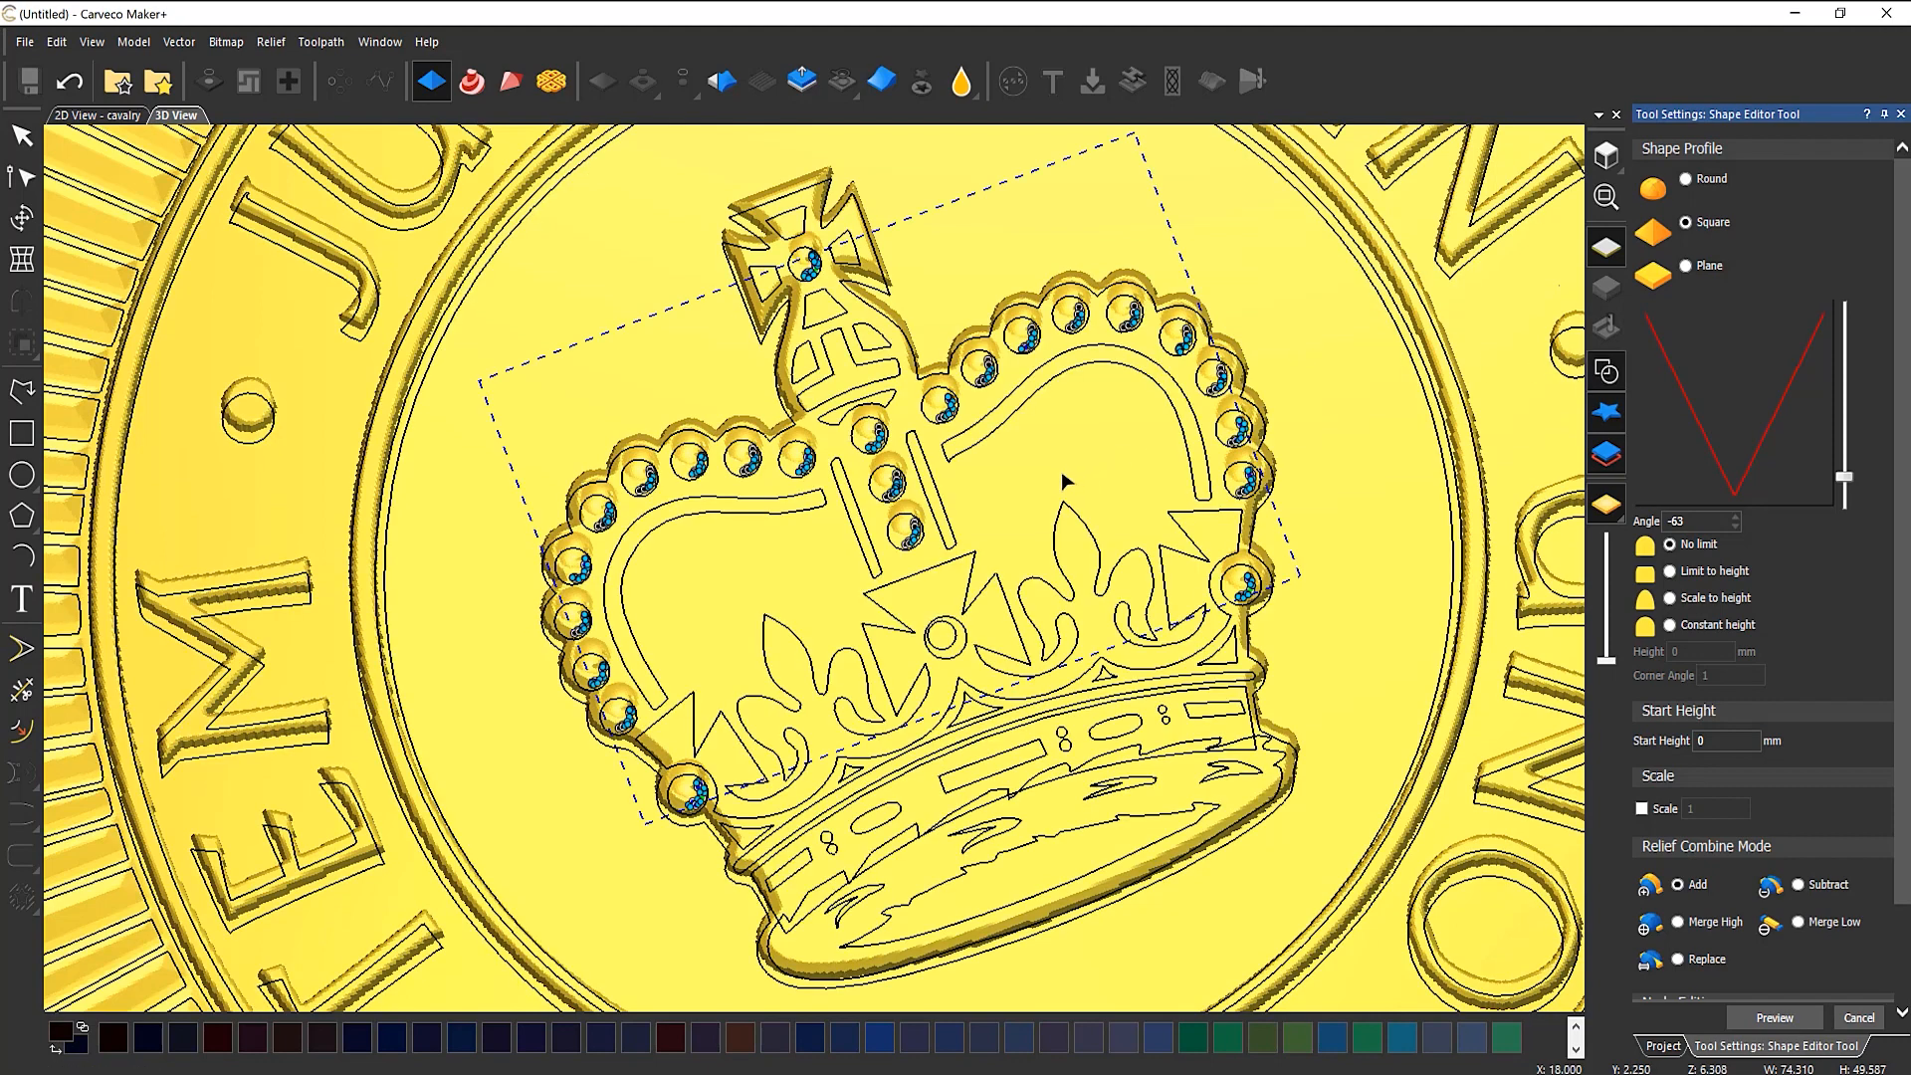
# Step: Select the cut-out vectors inside the crown's top cross together with the panel vectors of the orb beneath it
pyautogui.click(764, 266)
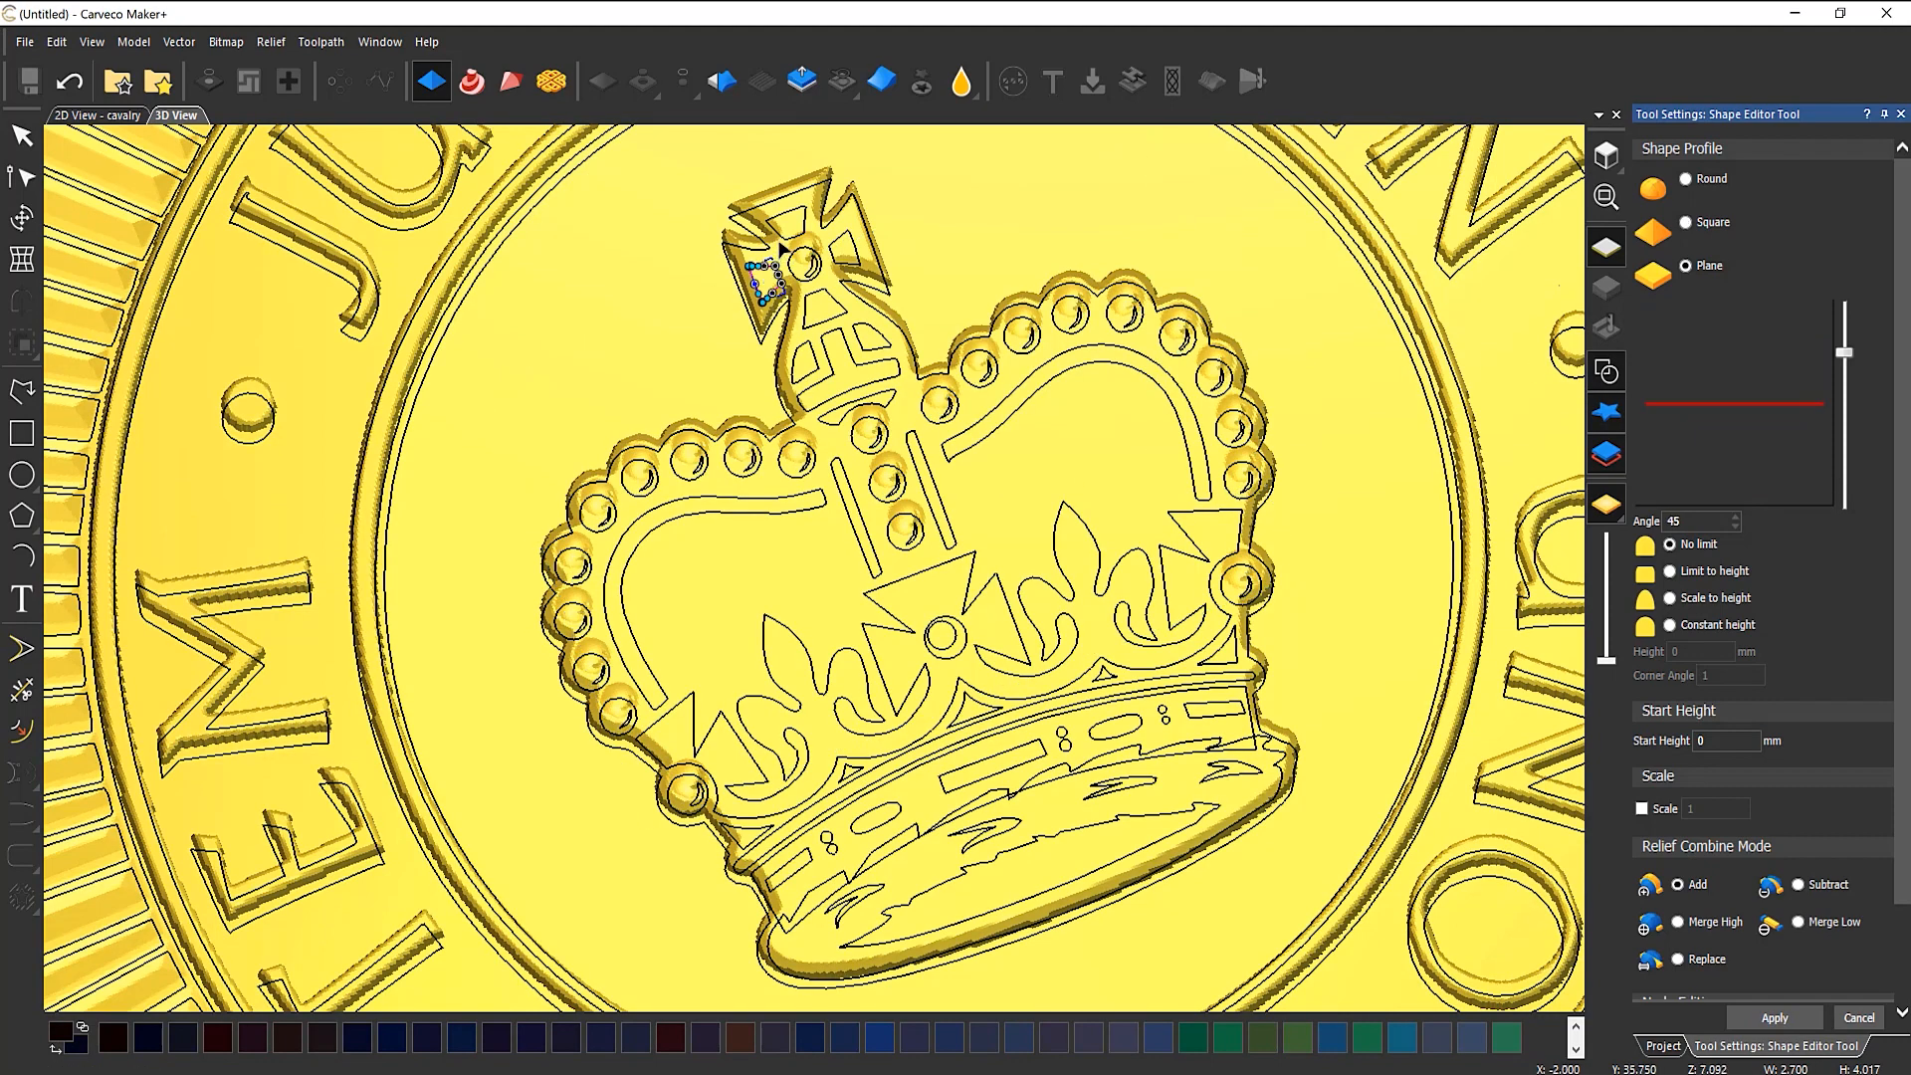
pyautogui.keyDown('shift'); pyautogui.click(781, 221); pyautogui.keyUp('shift')
pyautogui.keyDown('shift'); pyautogui.click(834, 253); pyautogui.keyUp('shift')
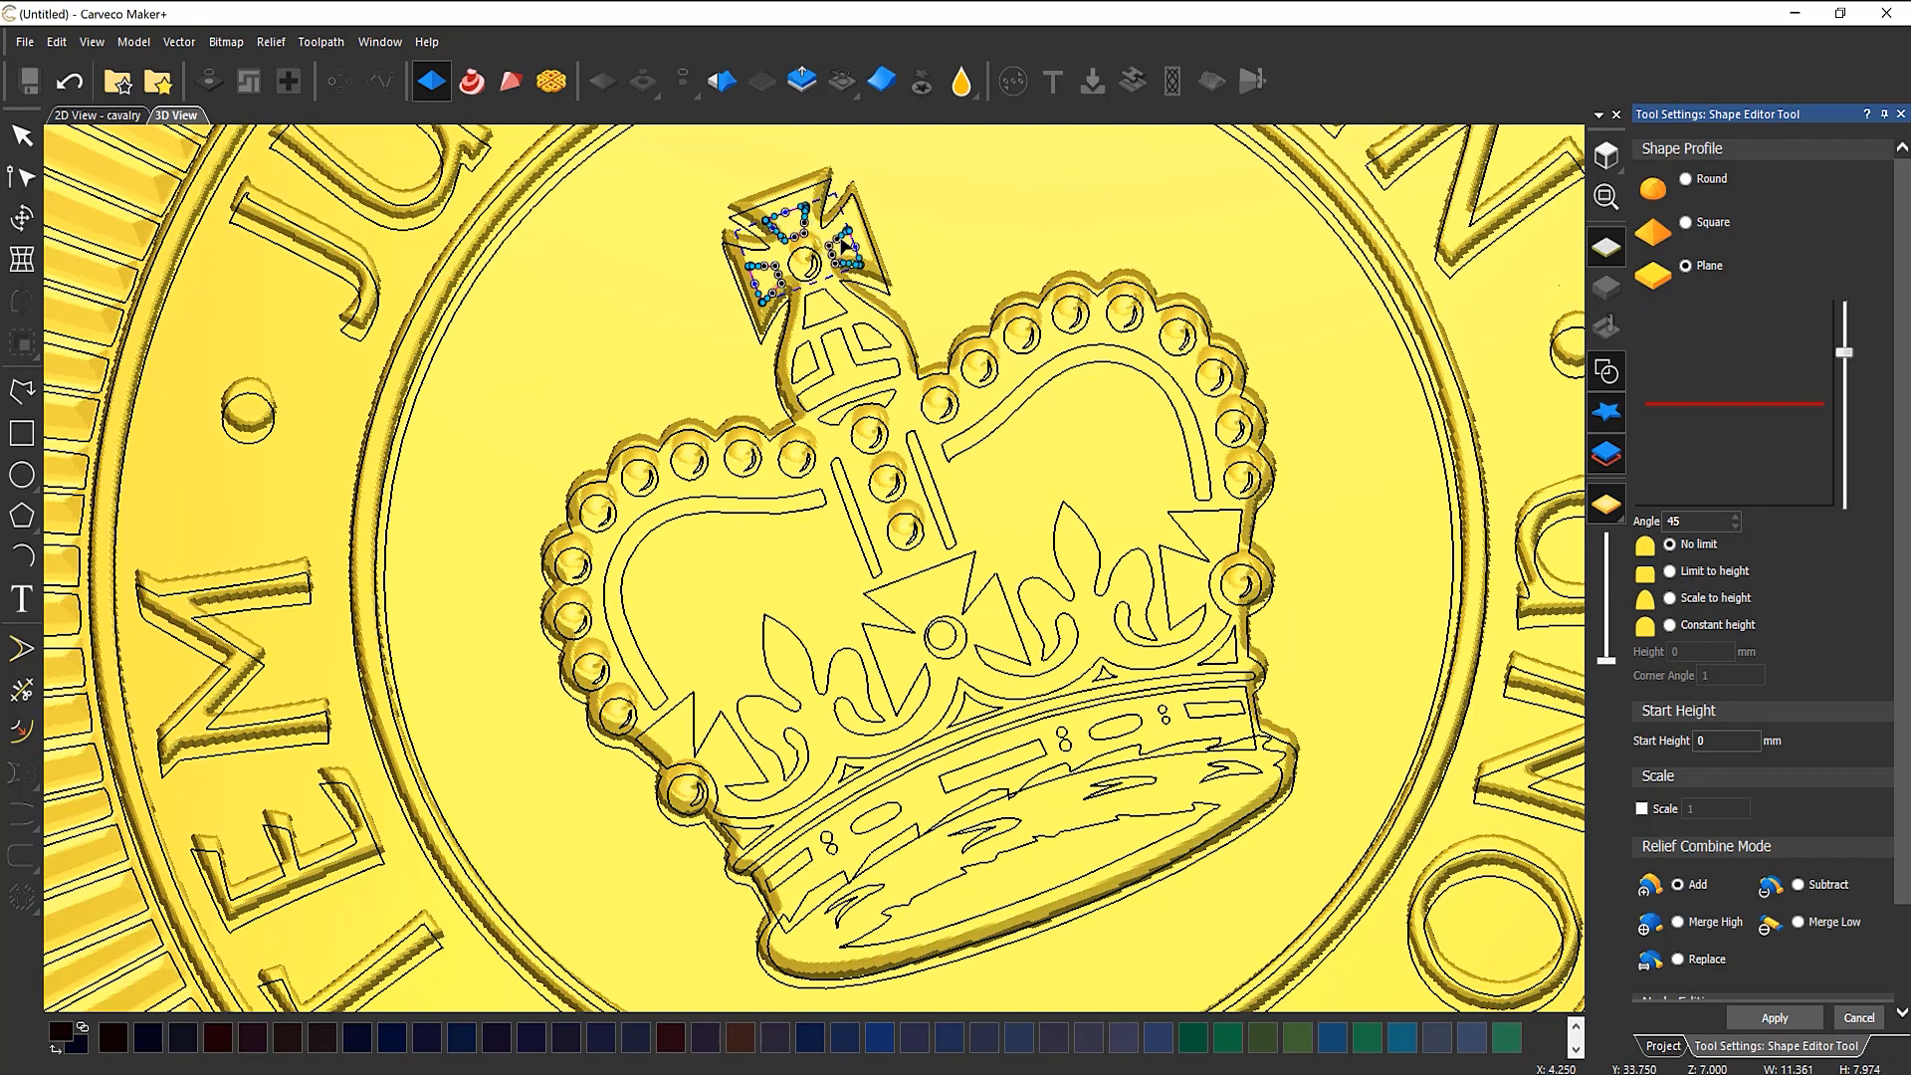
pyautogui.keyDown('shift'); pyautogui.click(841, 312); pyautogui.keyUp('shift')
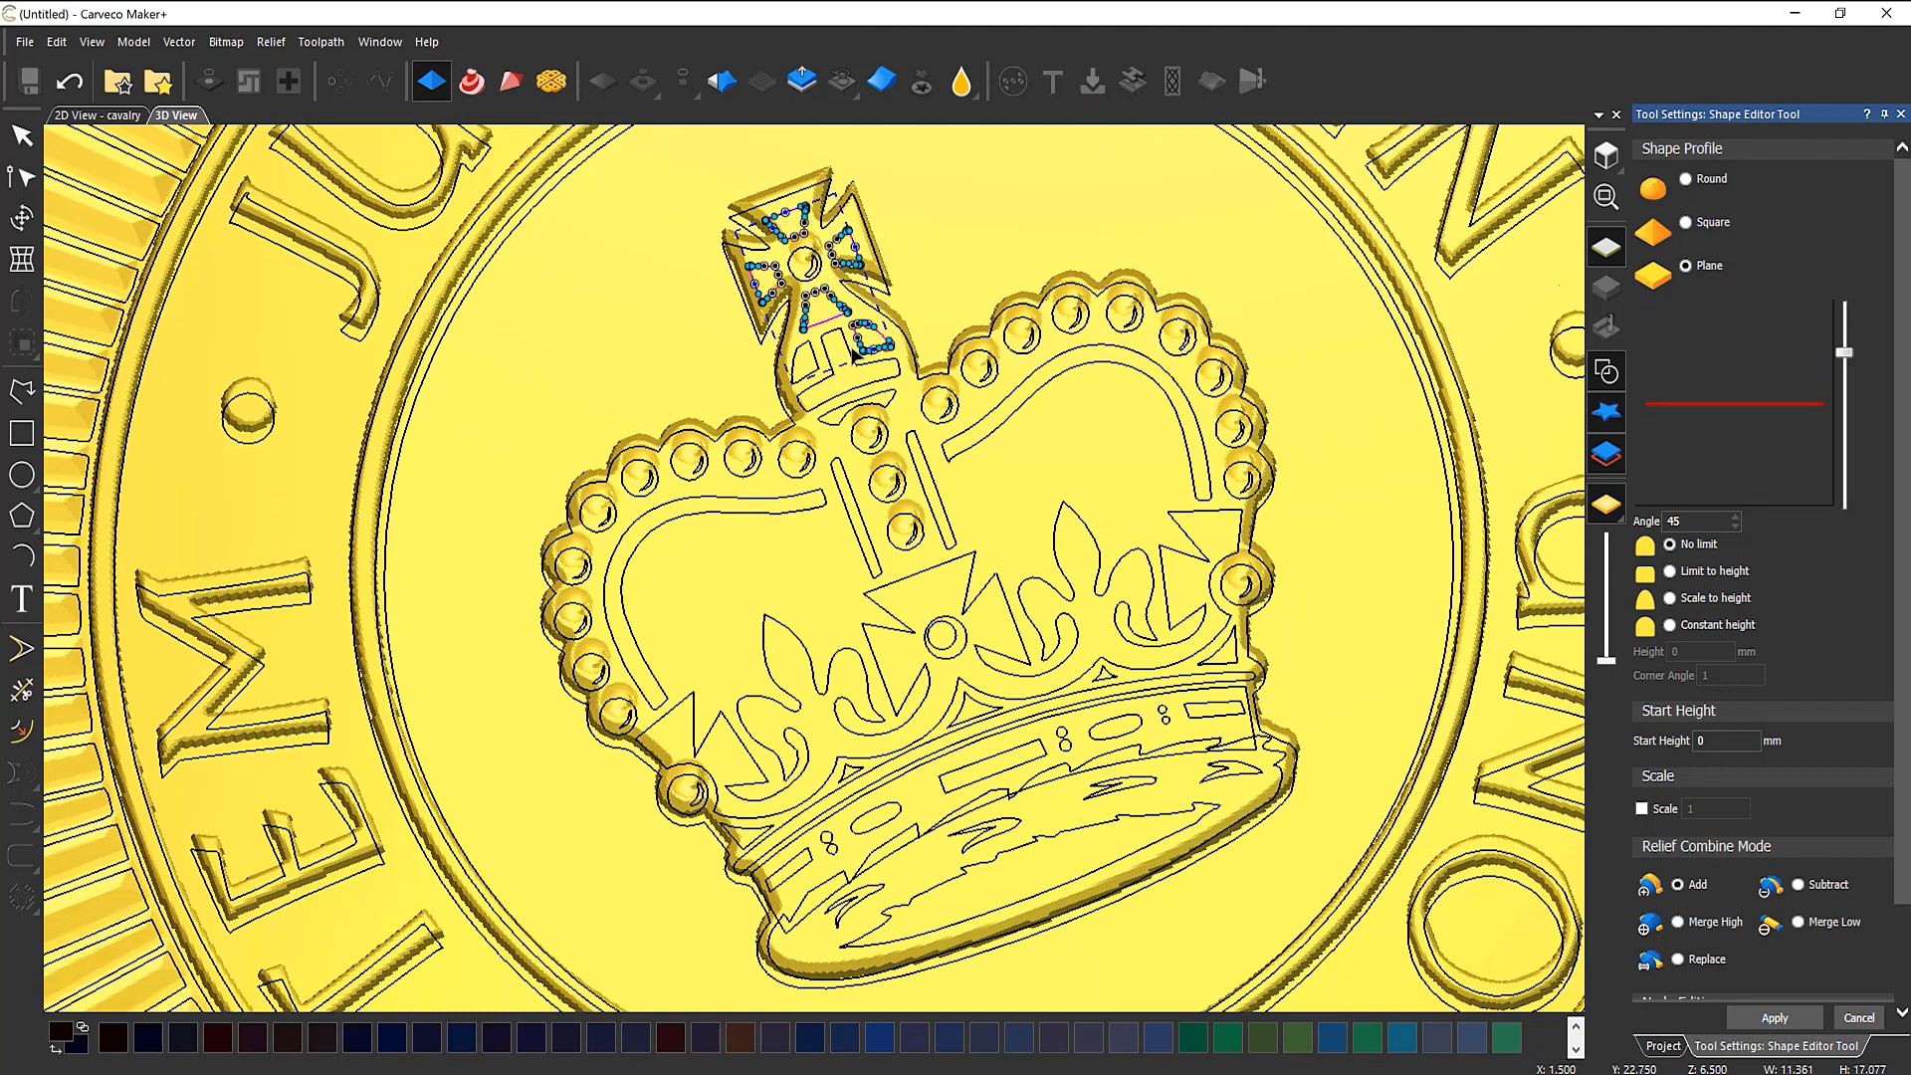
pyautogui.keyDown('shift'); pyautogui.click(849, 356); pyautogui.keyUp('shift')
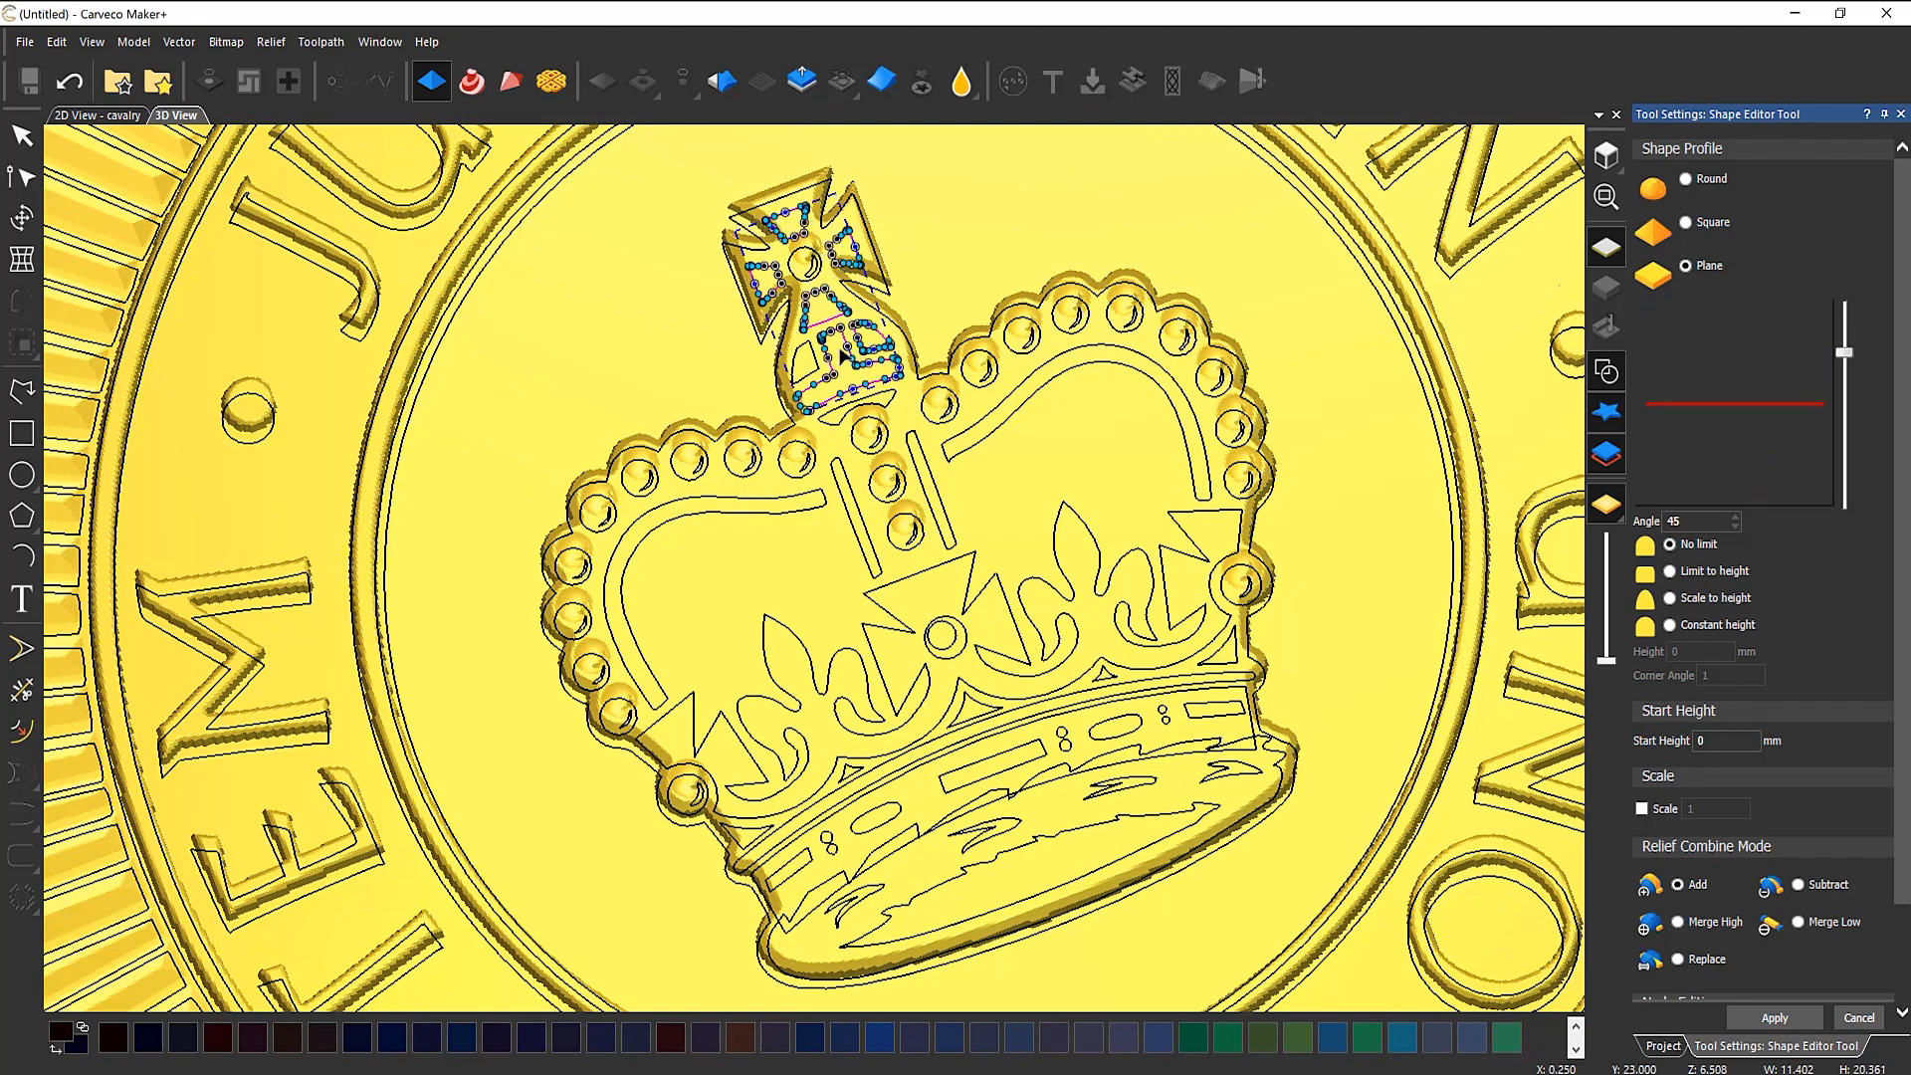
pyautogui.keyDown('shift'); pyautogui.click(827, 426); pyautogui.keyUp('shift')
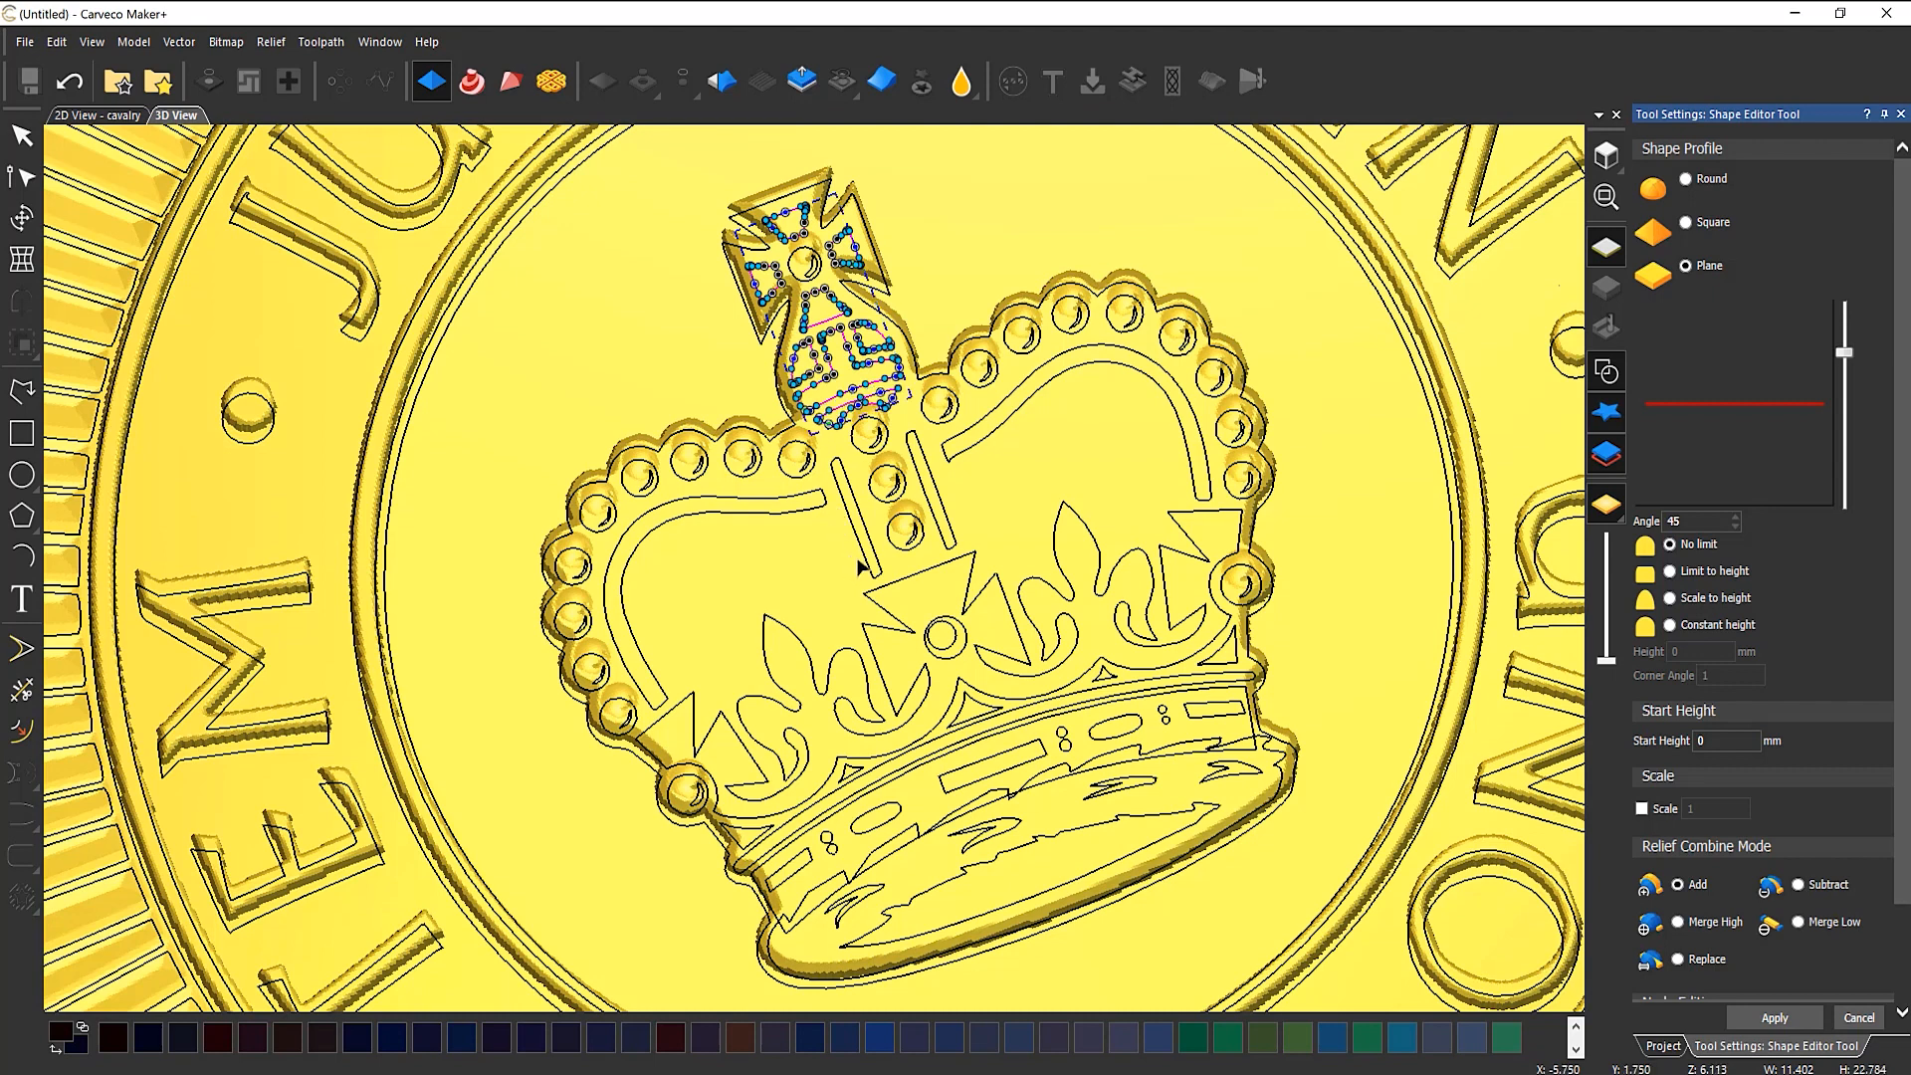
# Step: Give the selected cross and orb vectors a round profile limited to a height of 0.25 mm, and hide the vectors
pyautogui.click(1685, 178)
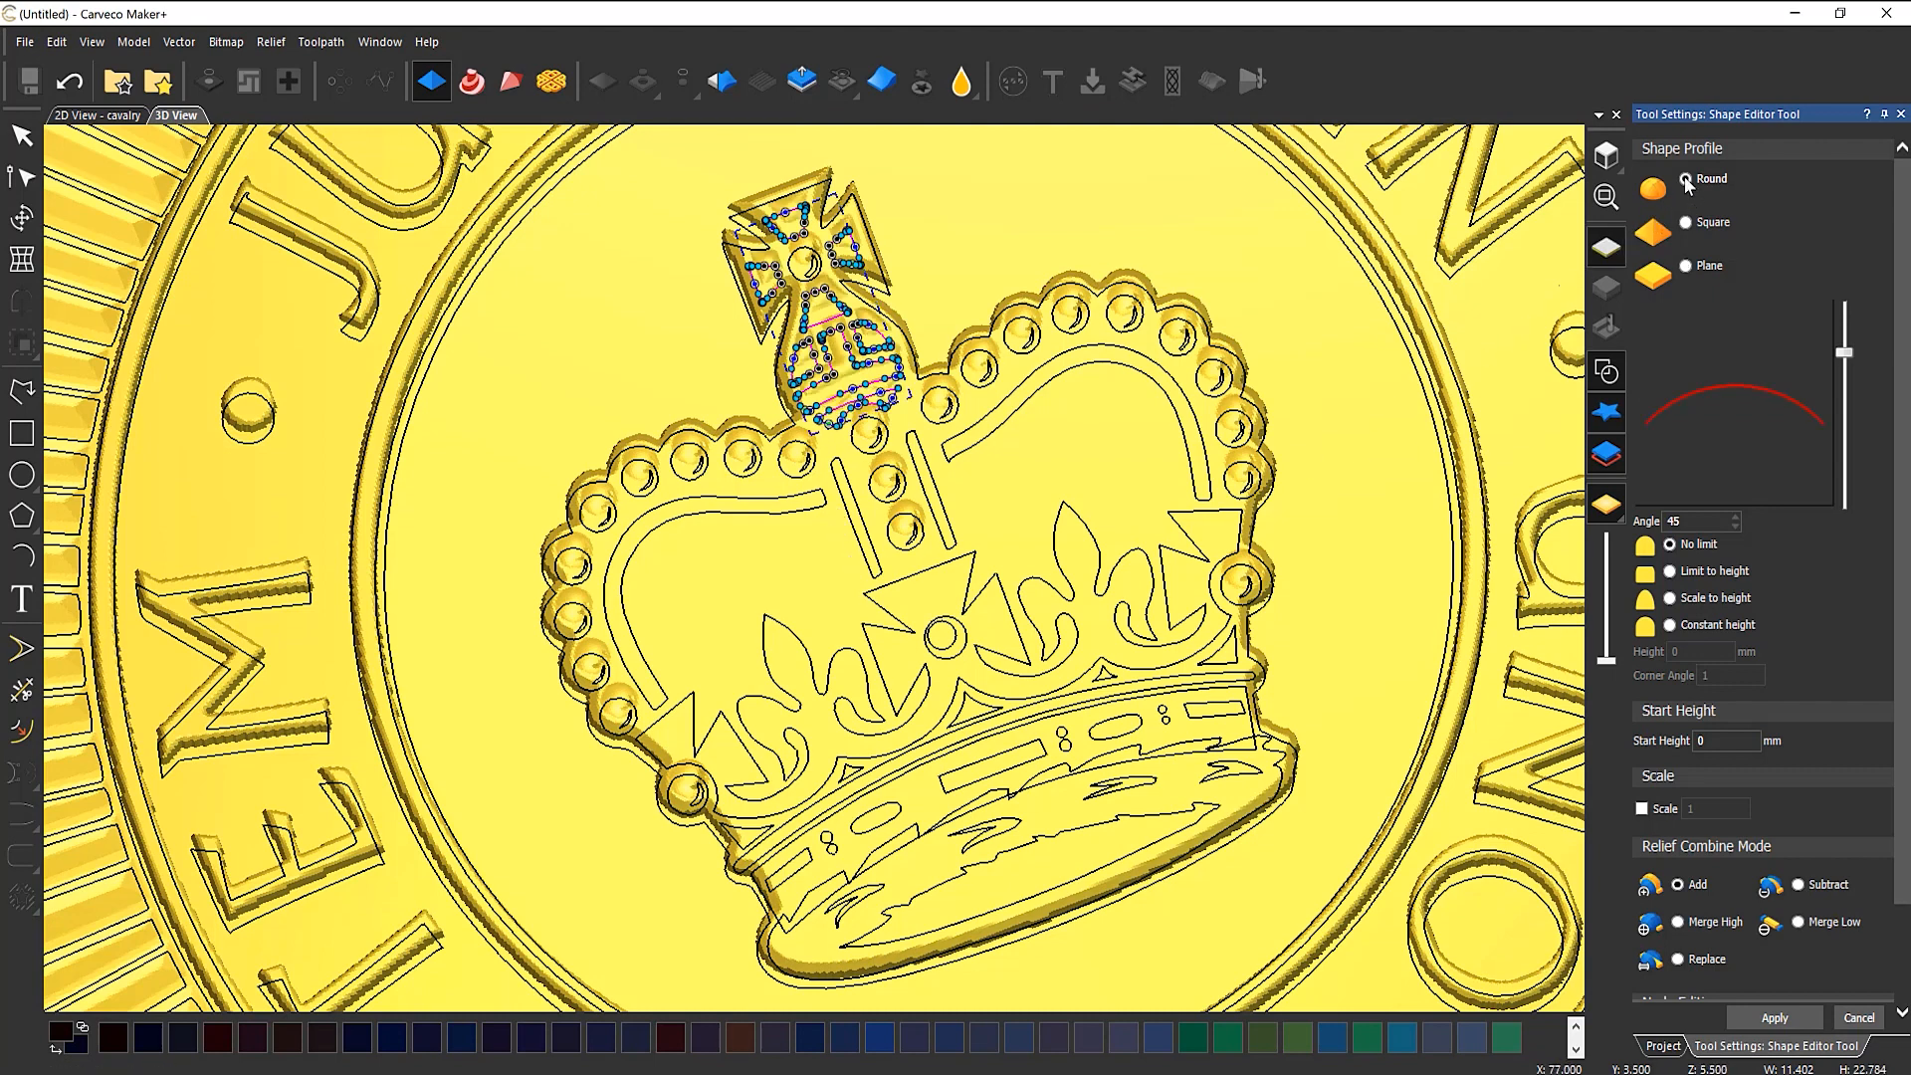
pyautogui.click(1603, 380)
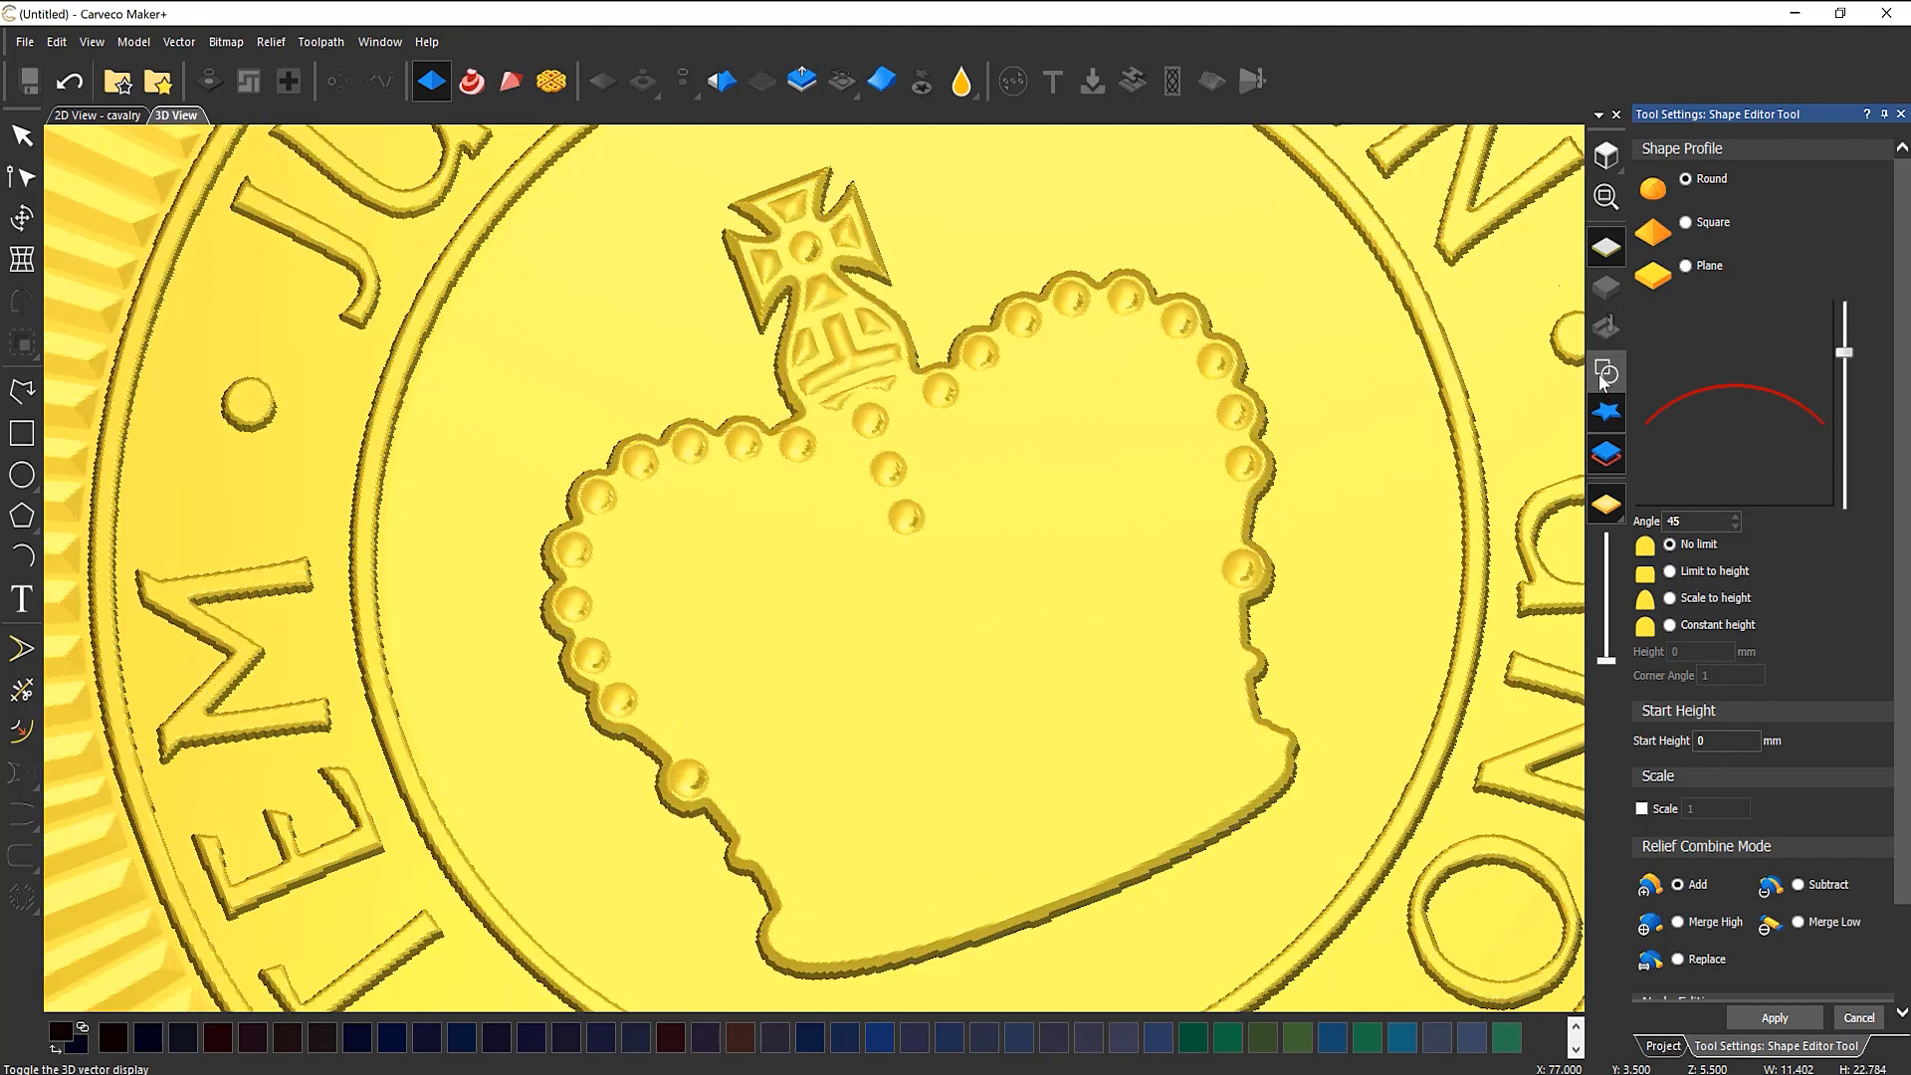
pyautogui.click(1671, 571)
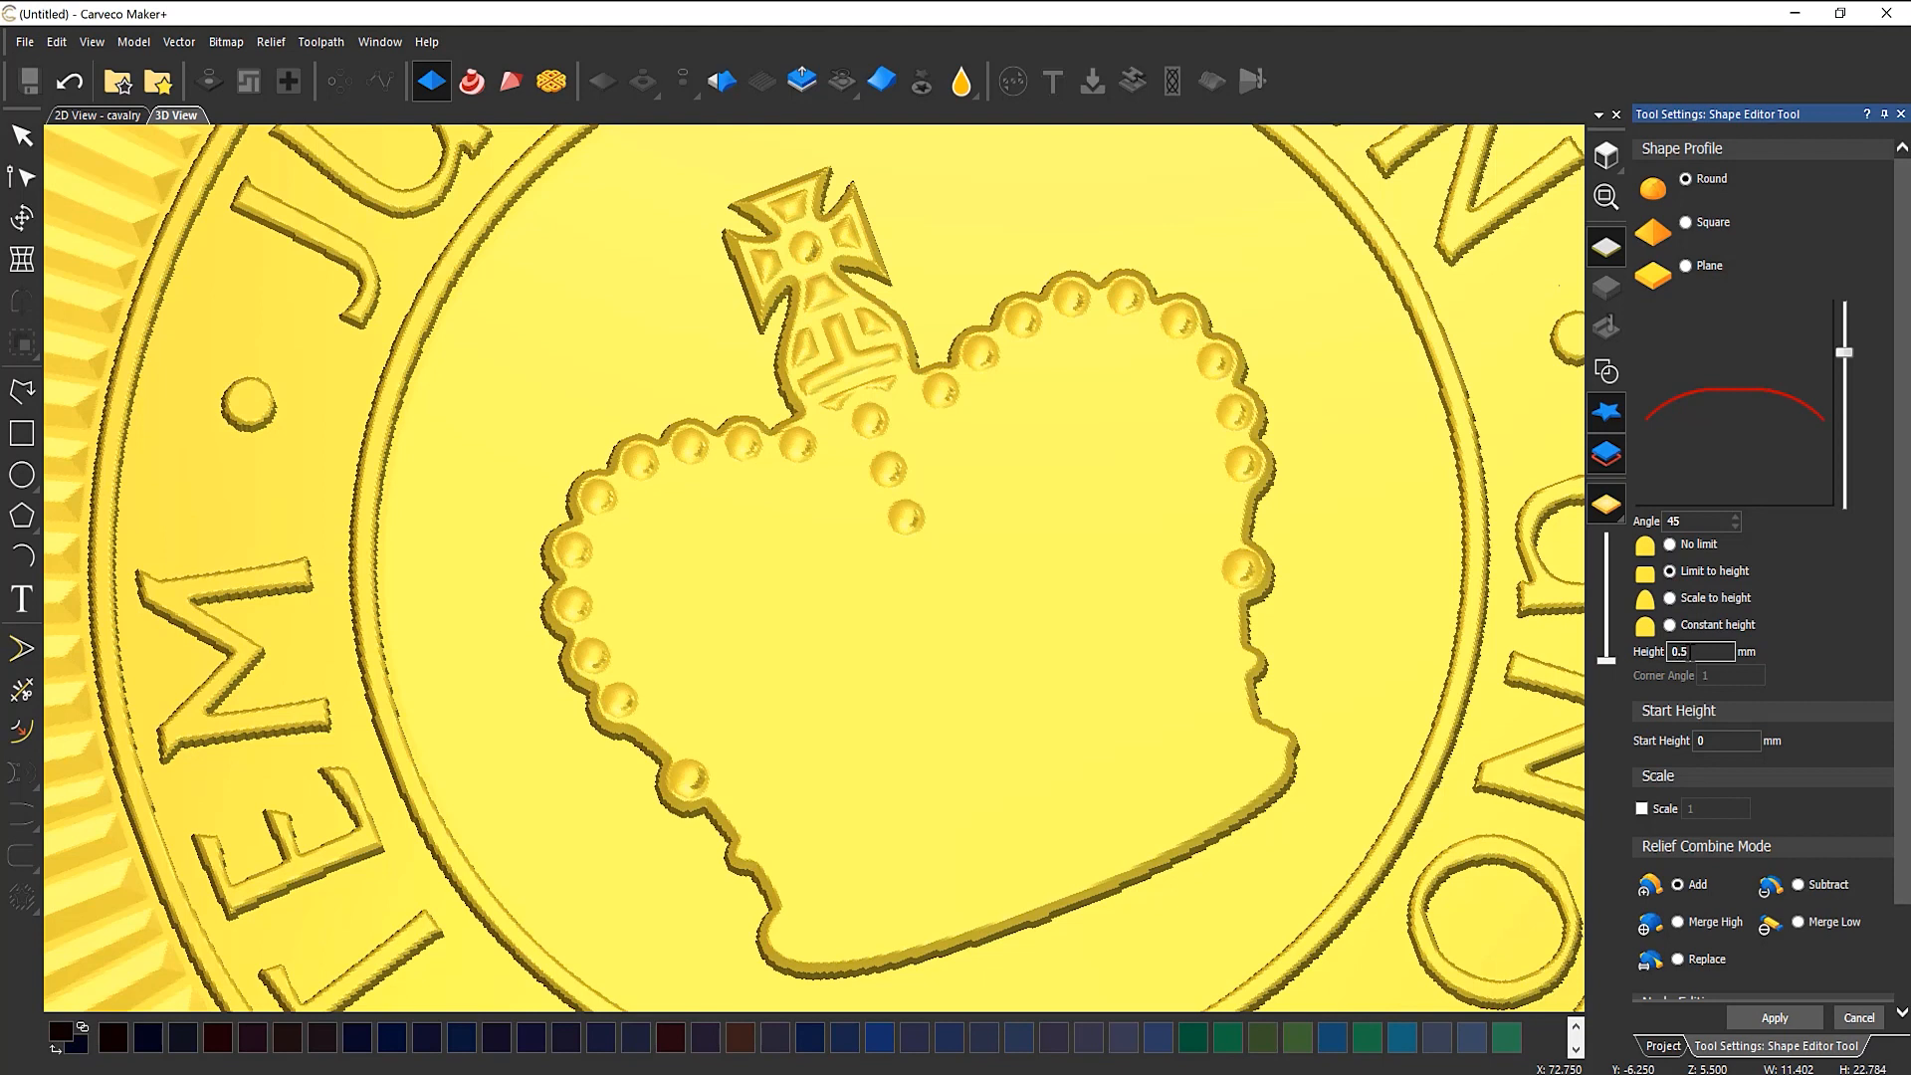
pyautogui.write('5')
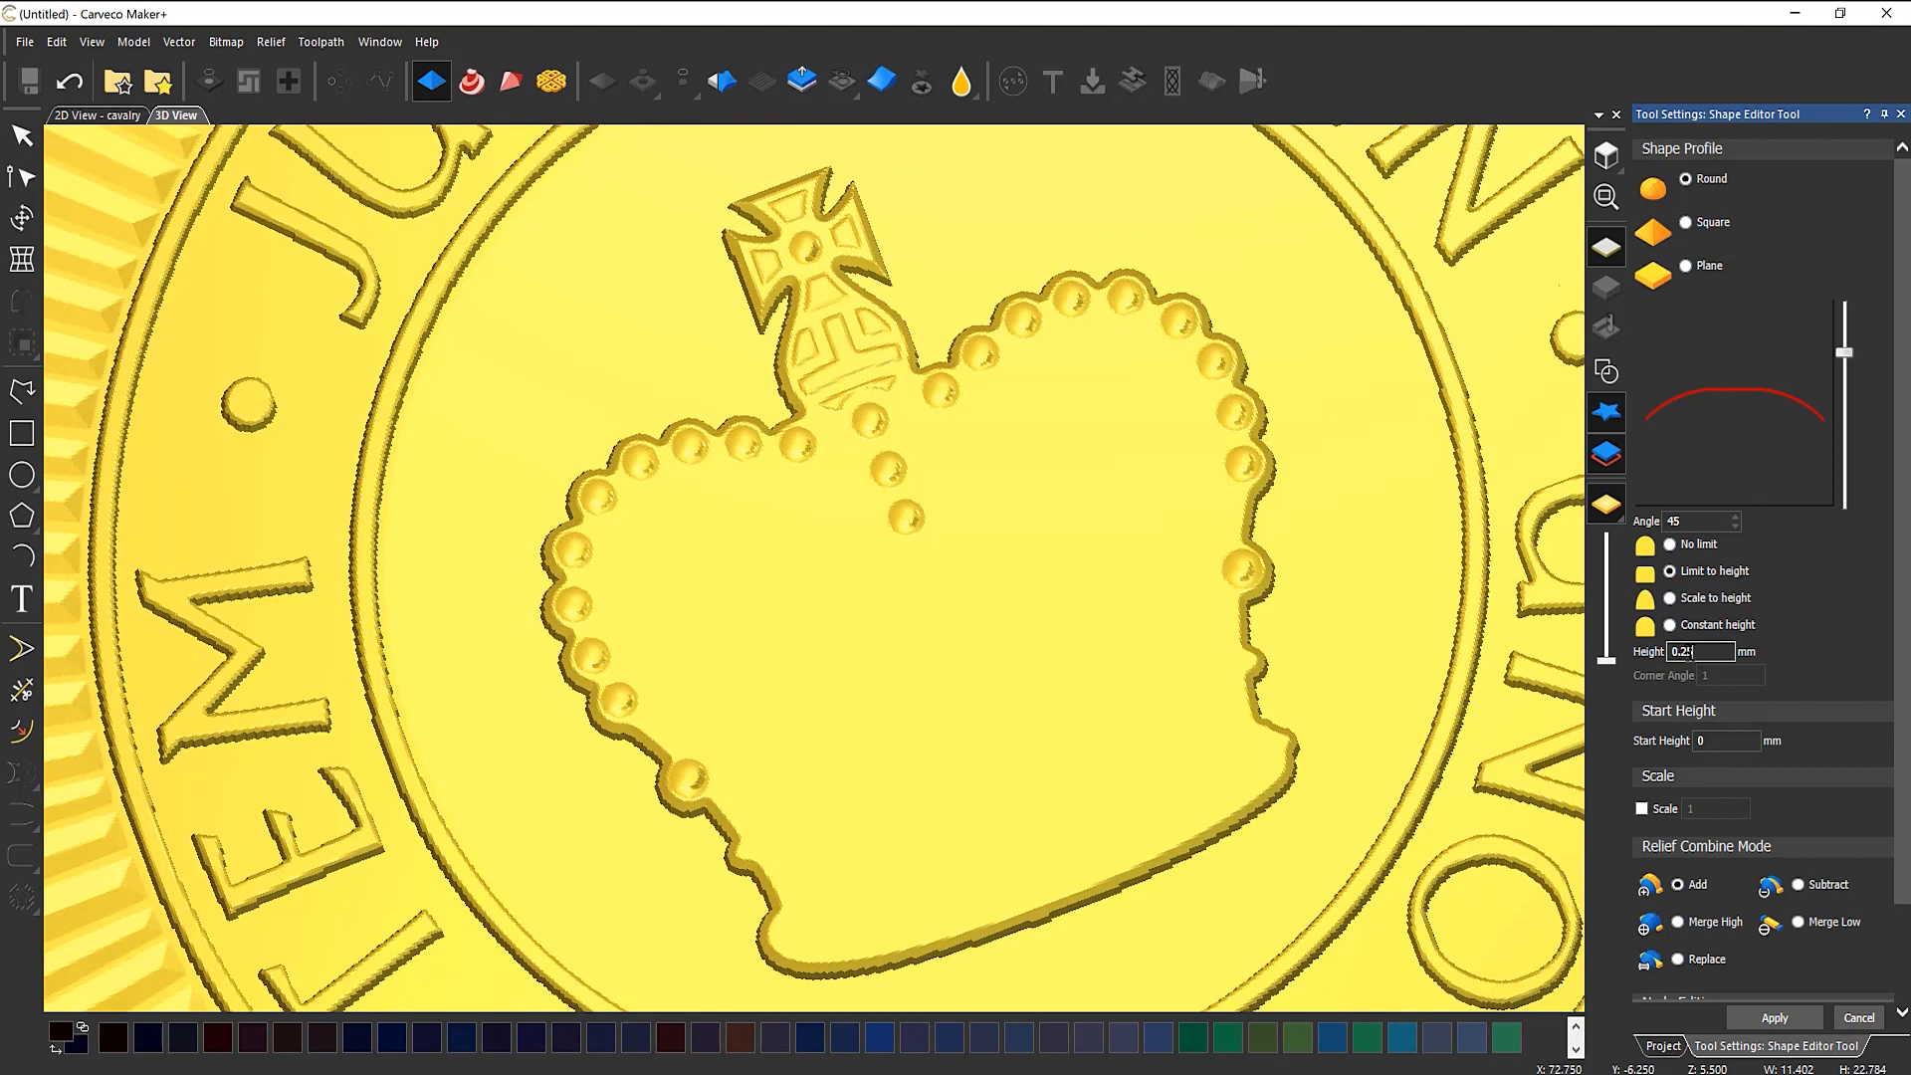
pyautogui.moveTo(1083, 593); pyautogui.dragTo(1091, 509)
# Step: Set the start height to 0.5 mm and apply the cross and orb shapes in Subtract mode
pyautogui.click(1733, 740)
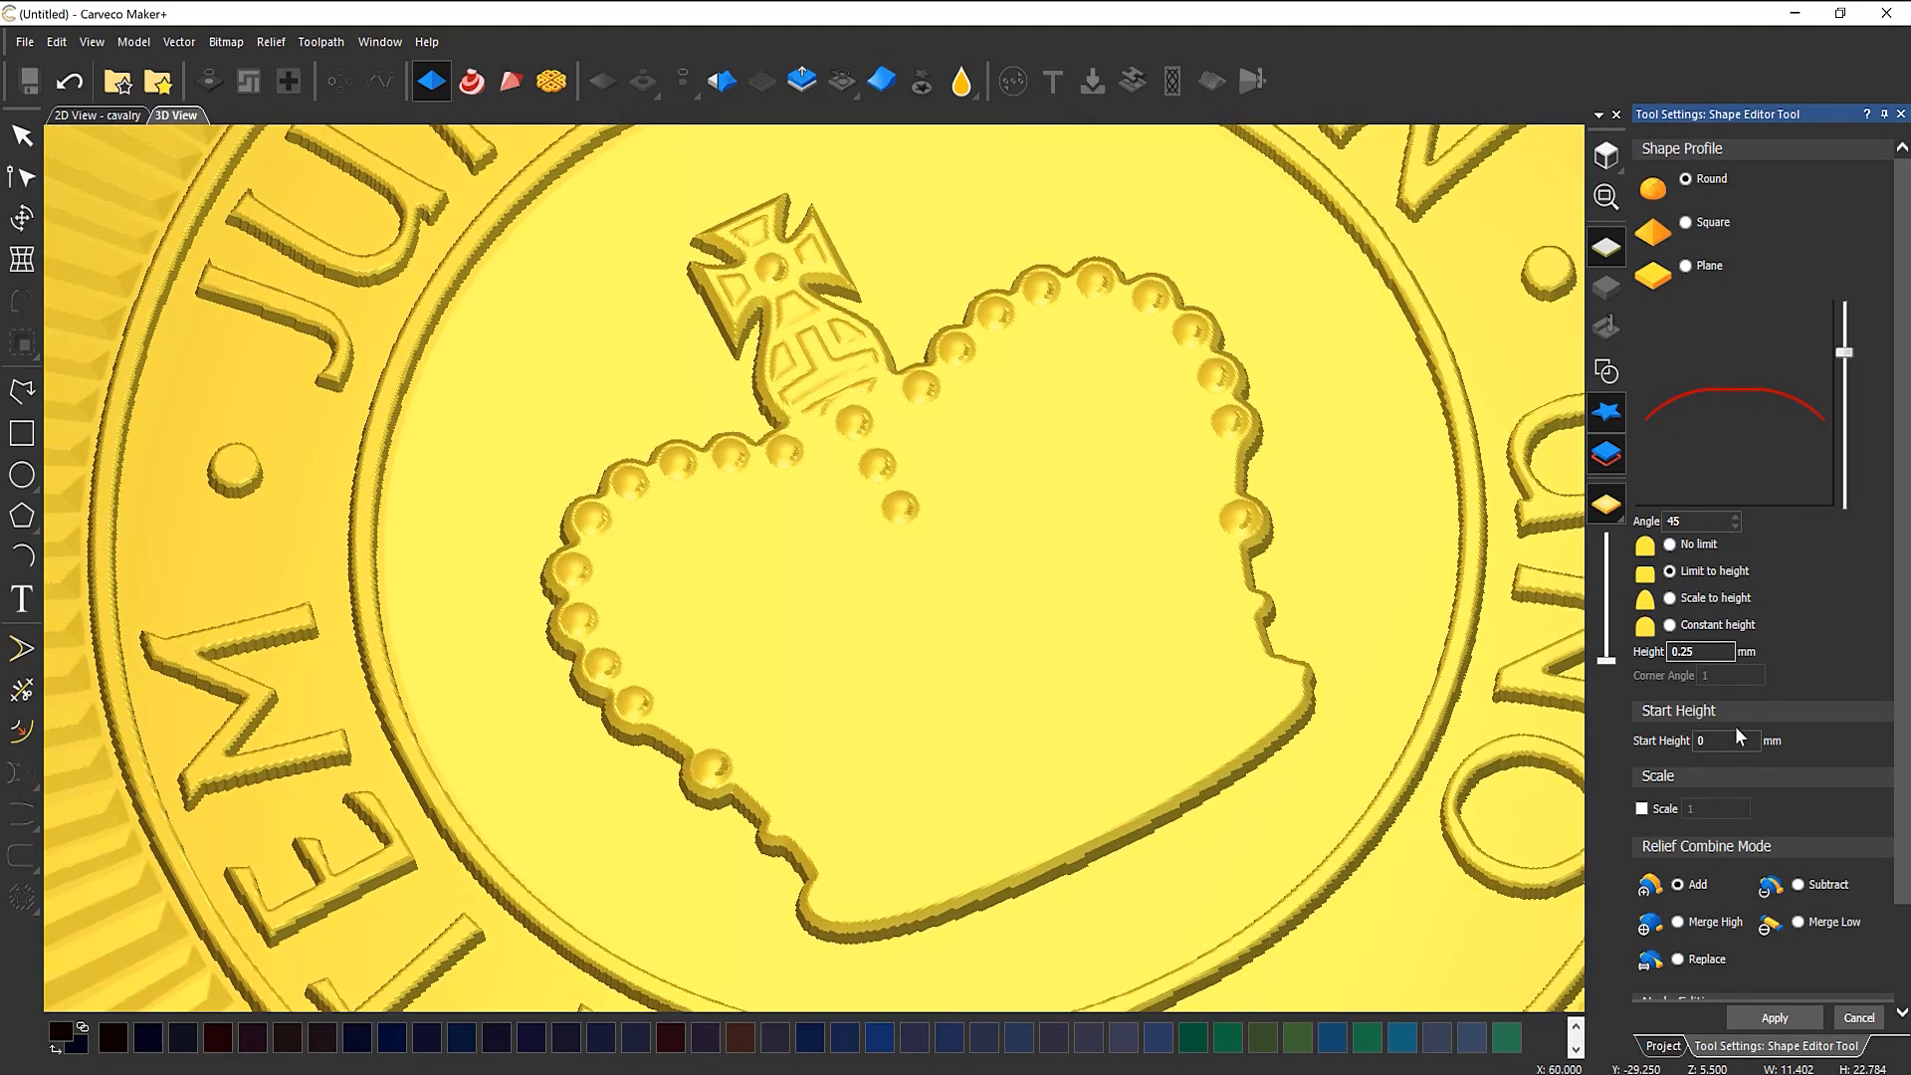
pyautogui.write('.5')
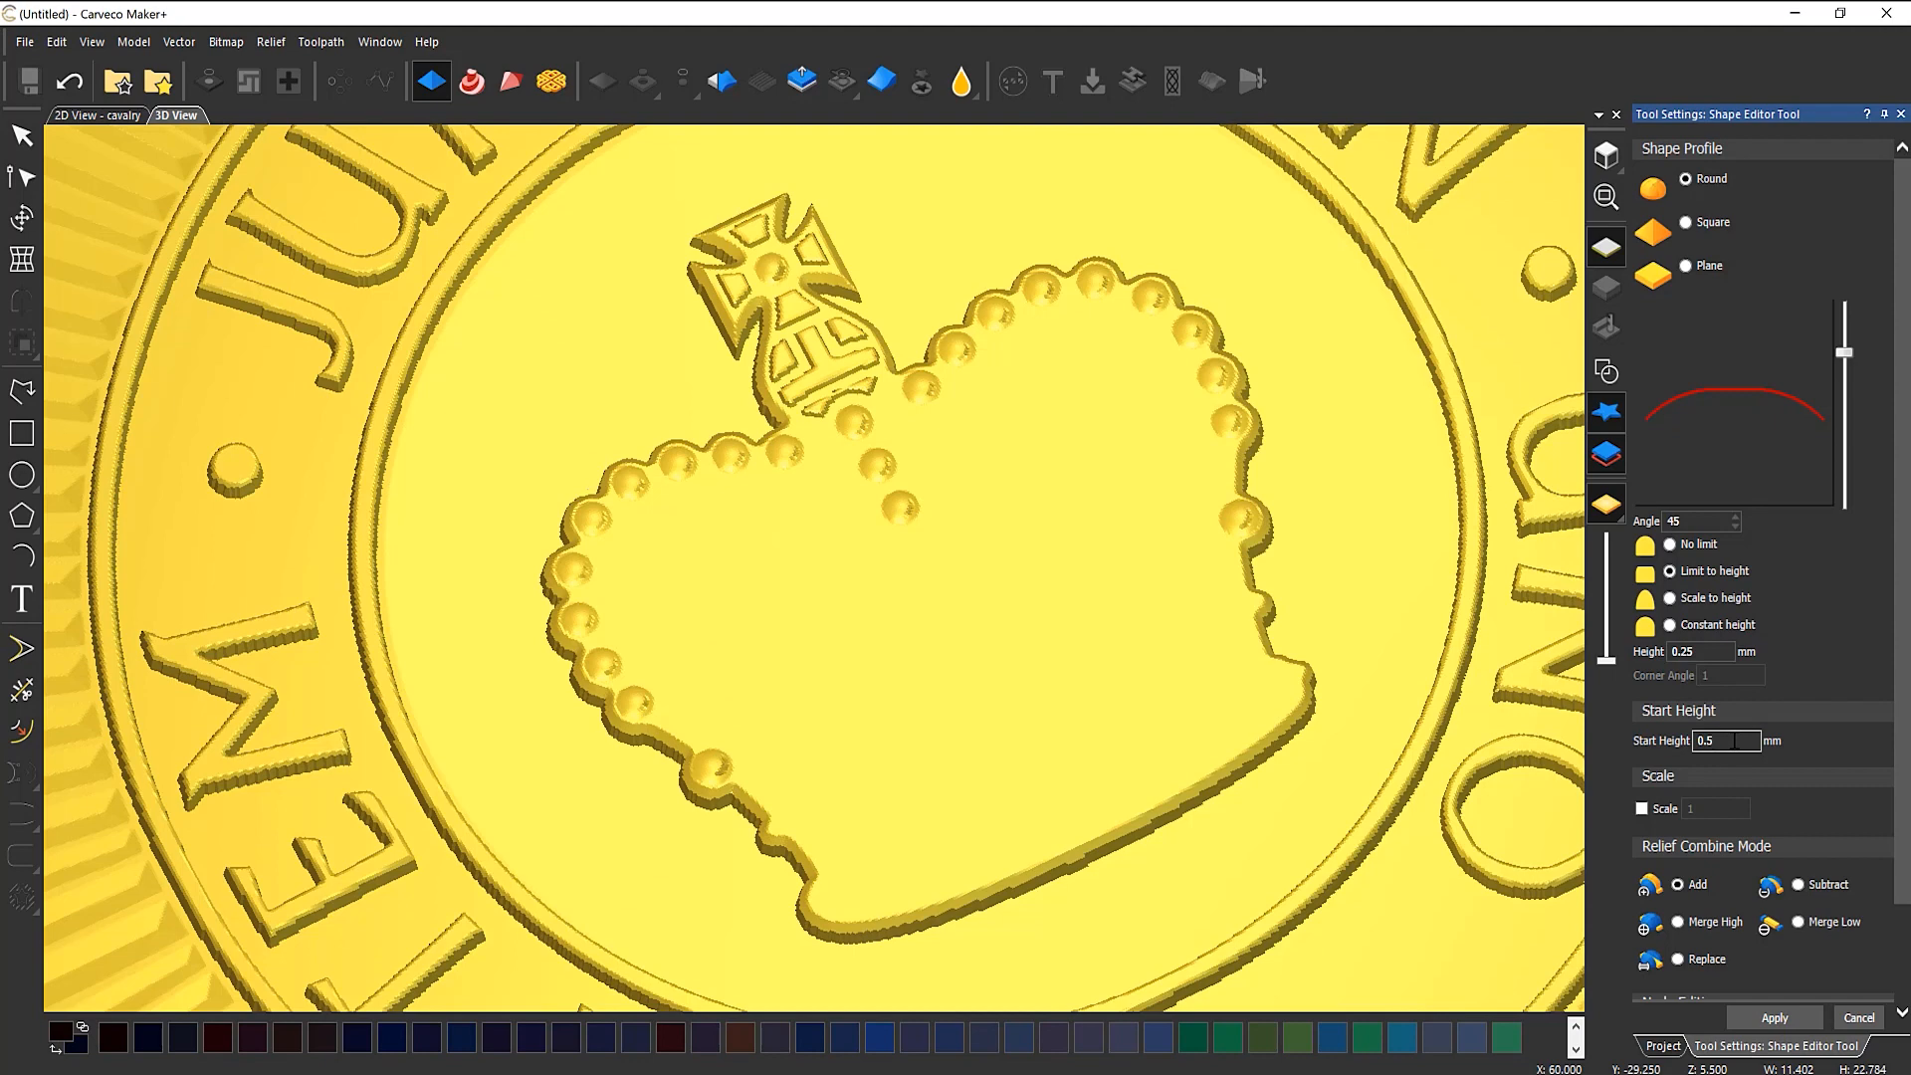
pyautogui.click(1797, 884)
pyautogui.moveTo(958, 454); pyautogui.dragTo(998, 409)
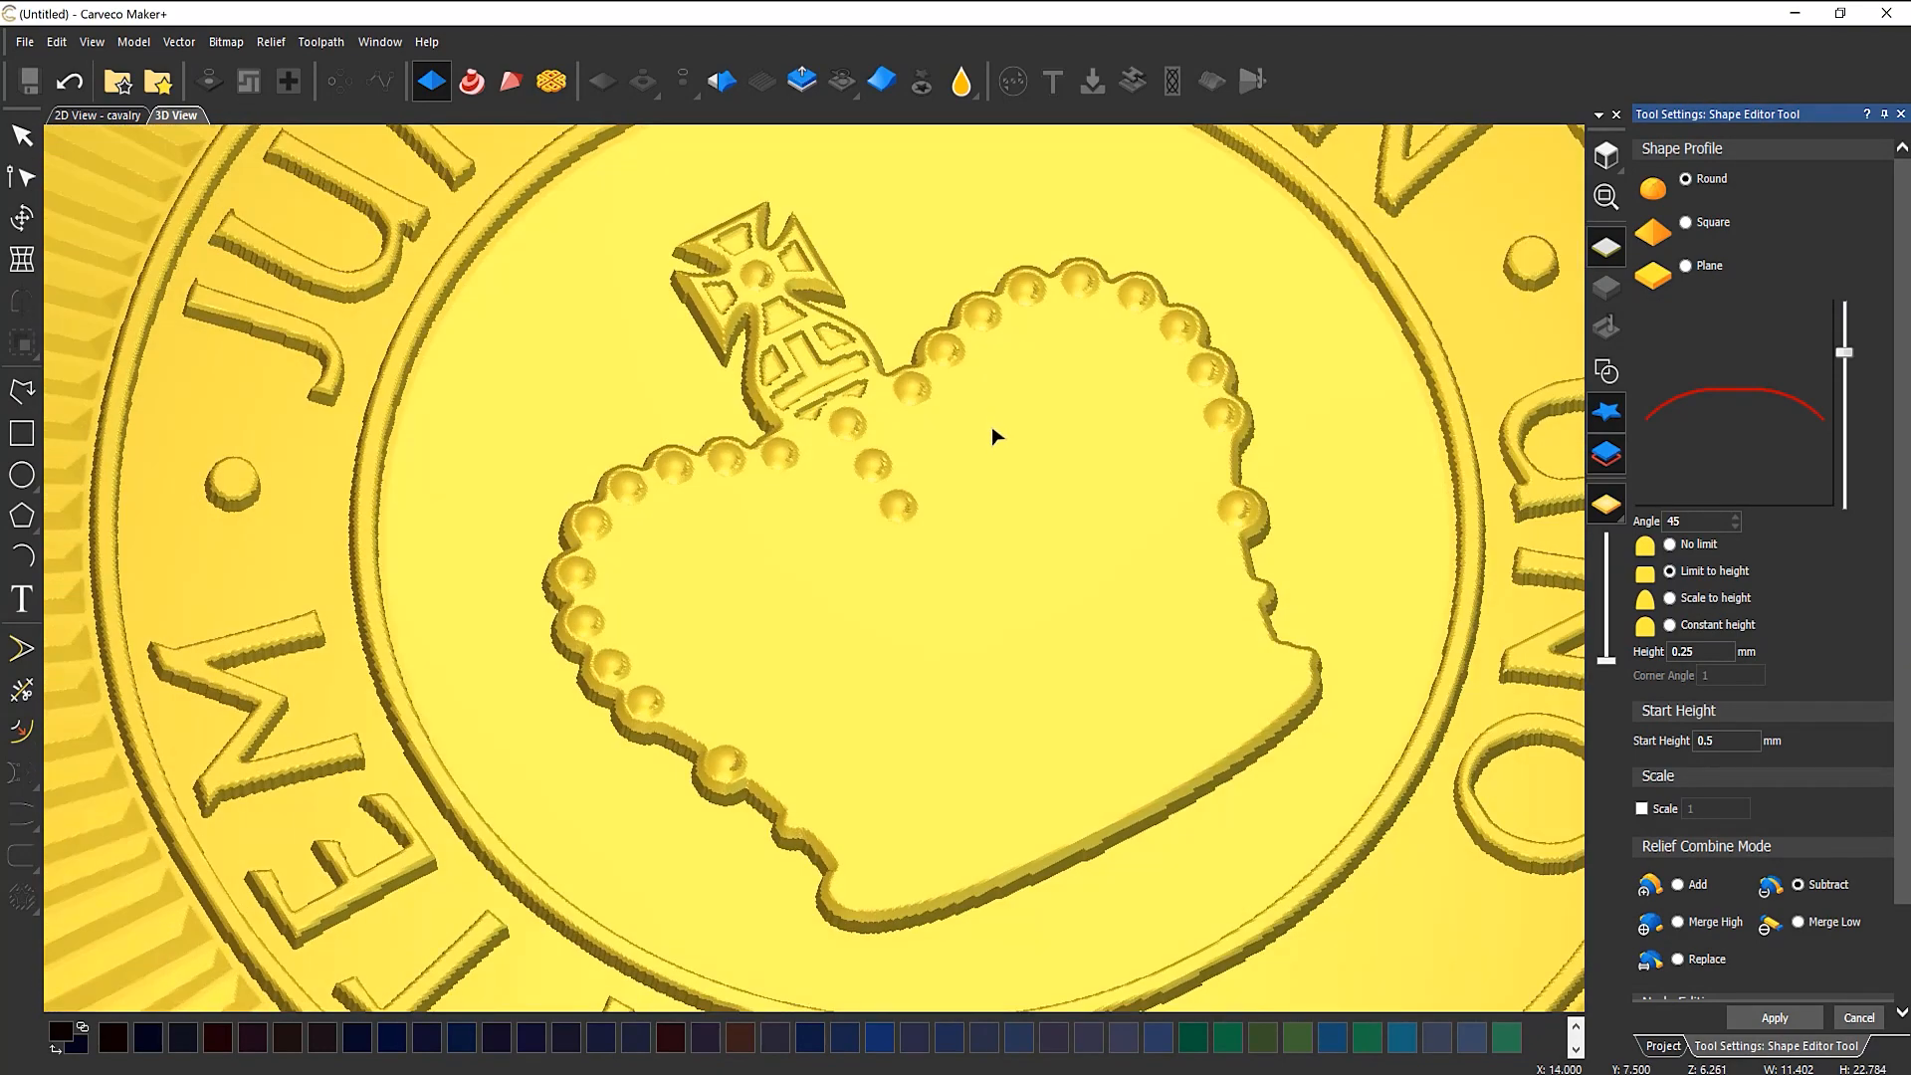
pyautogui.click(1787, 1019)
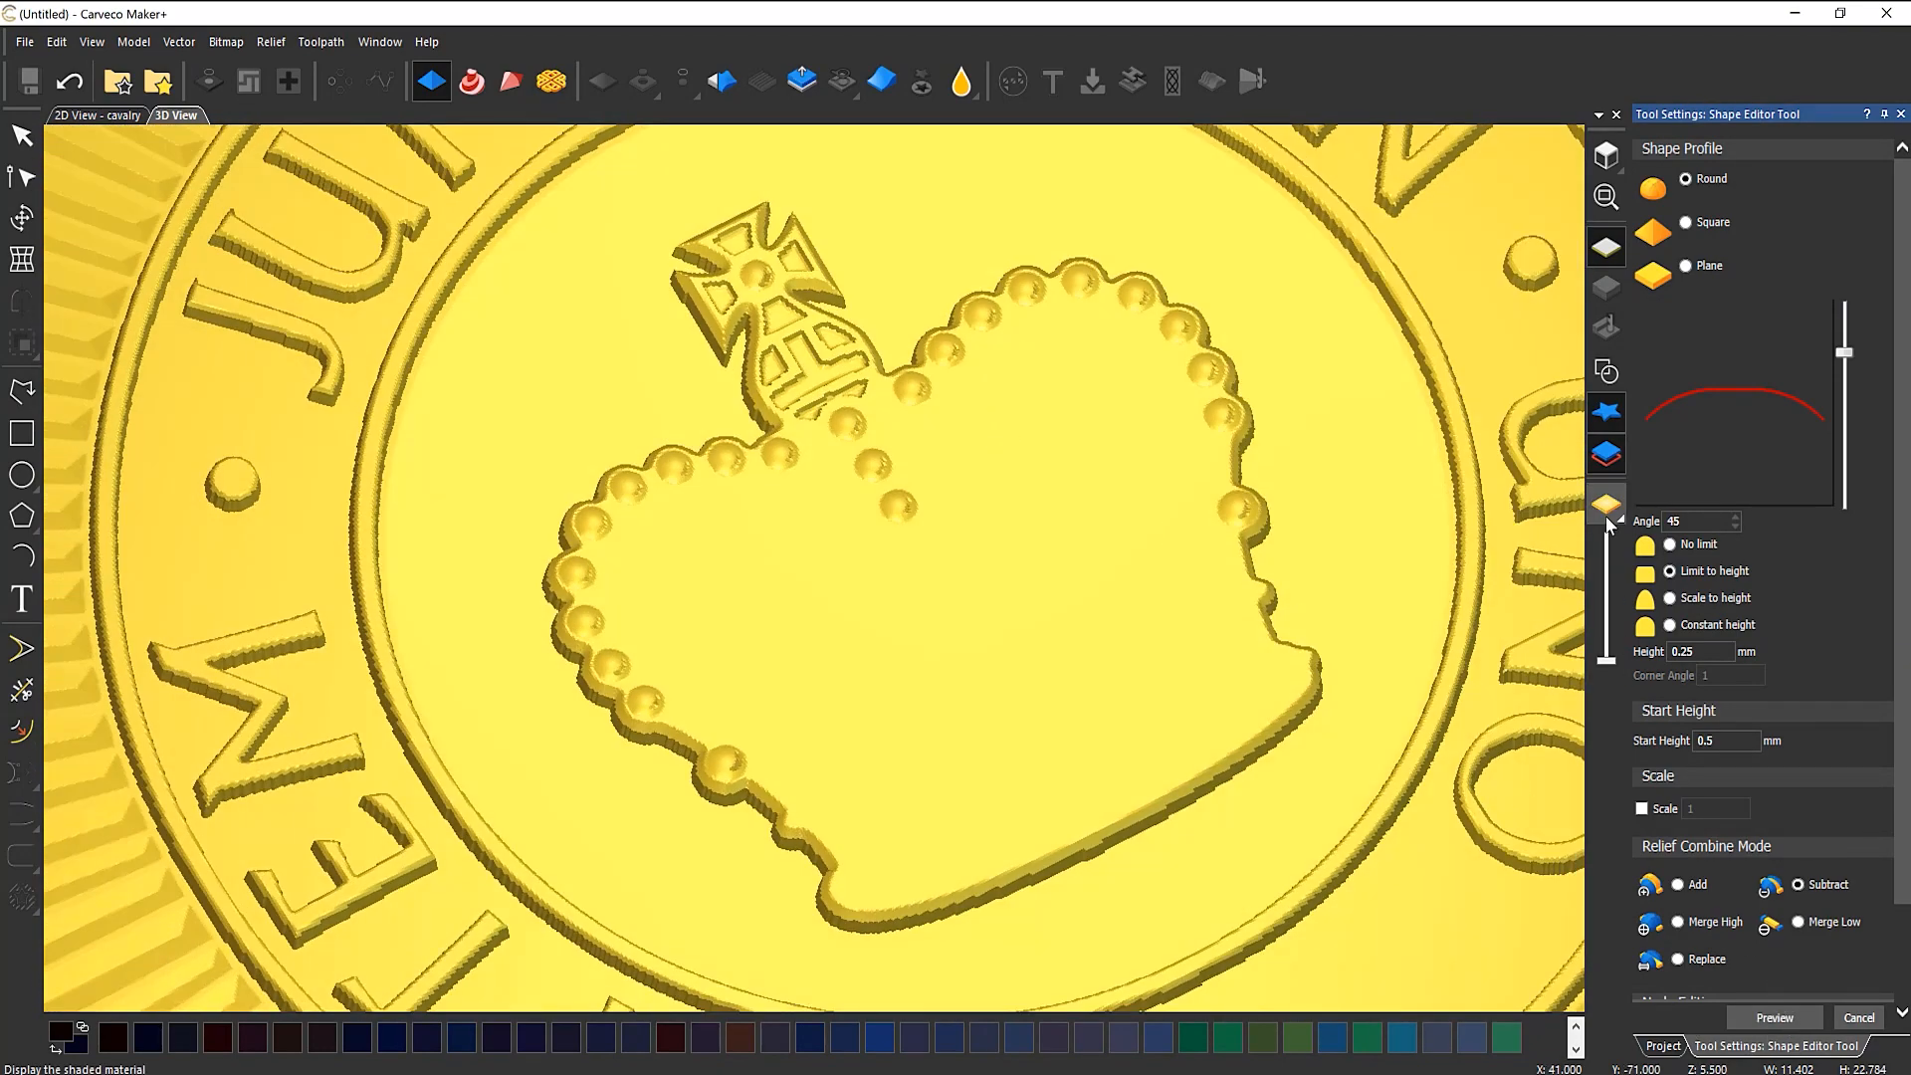
# Step: Show the vectors and select the crown's two curved arch bands and the two straight bars beside the central pearls
pyautogui.click(1608, 373)
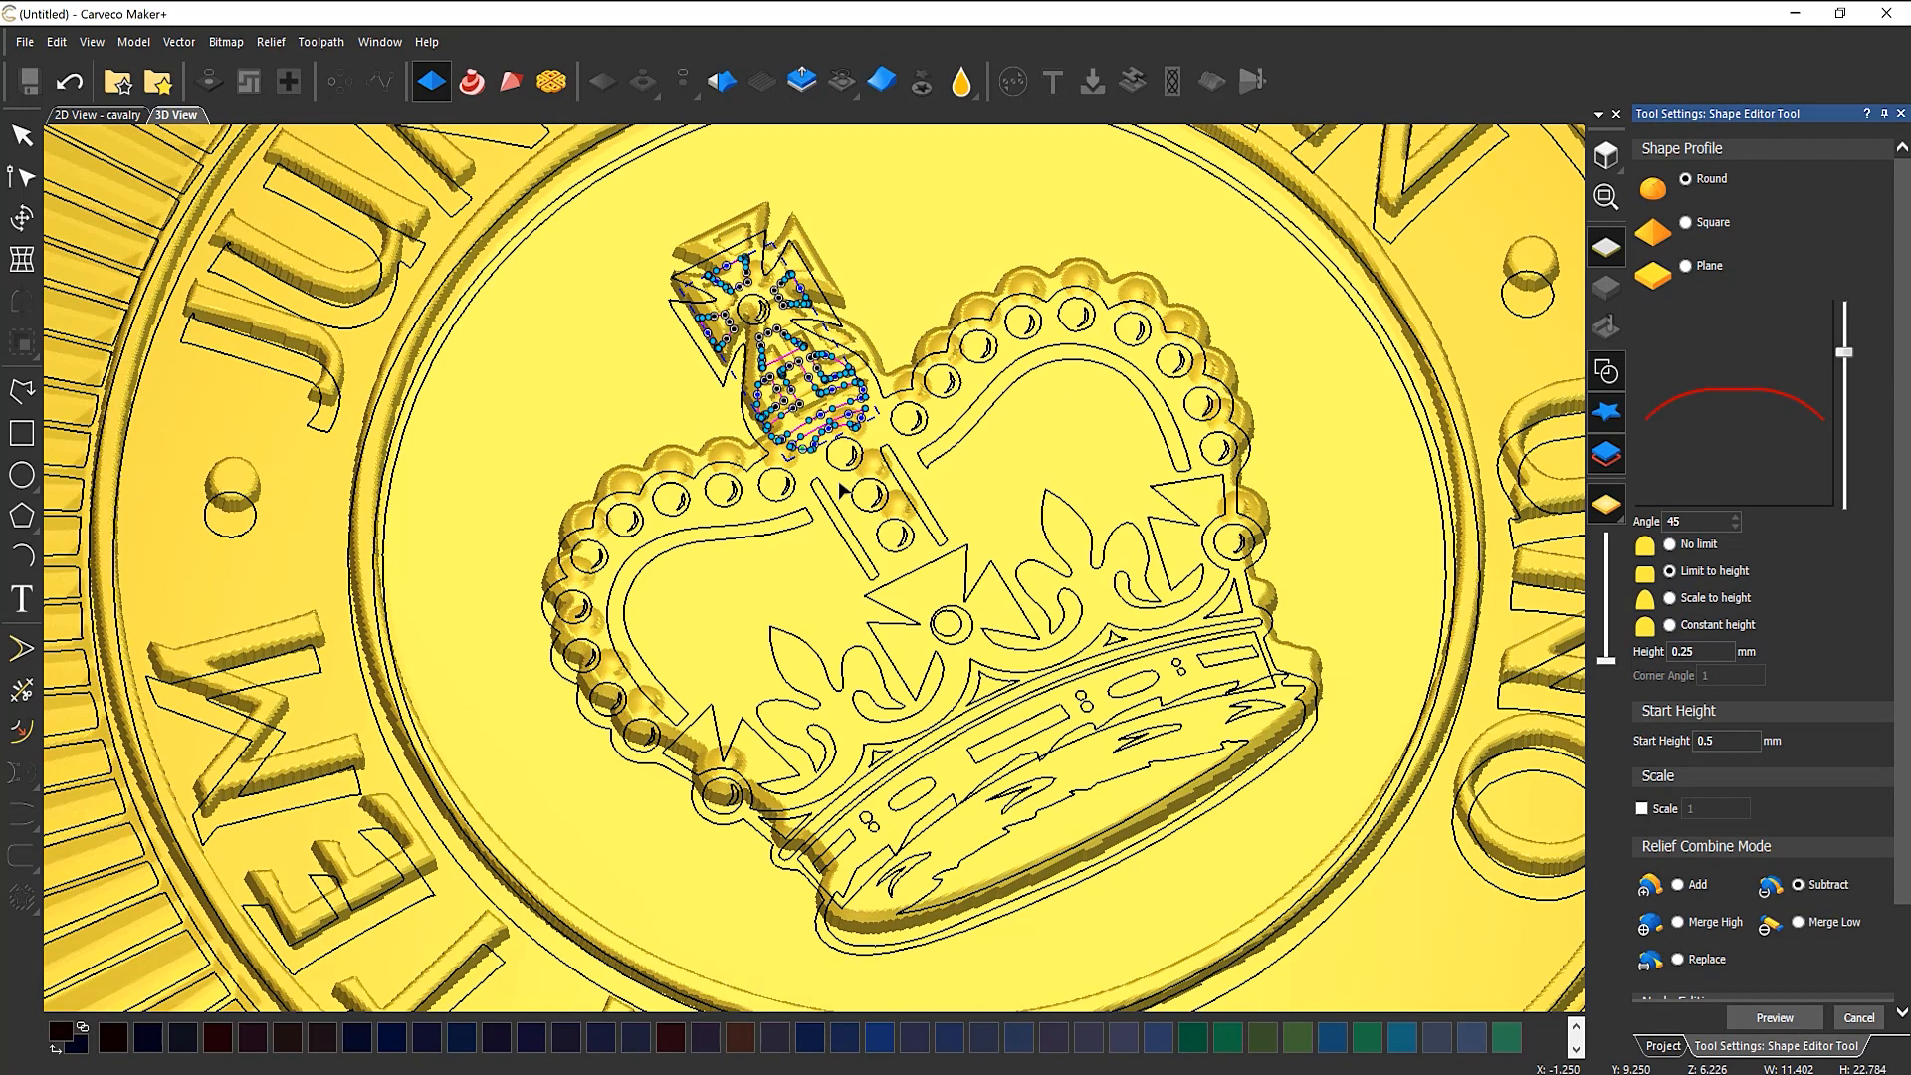
pyautogui.click(774, 535)
pyautogui.keyDown('shift'); pyautogui.click(852, 540); pyautogui.keyUp('shift')
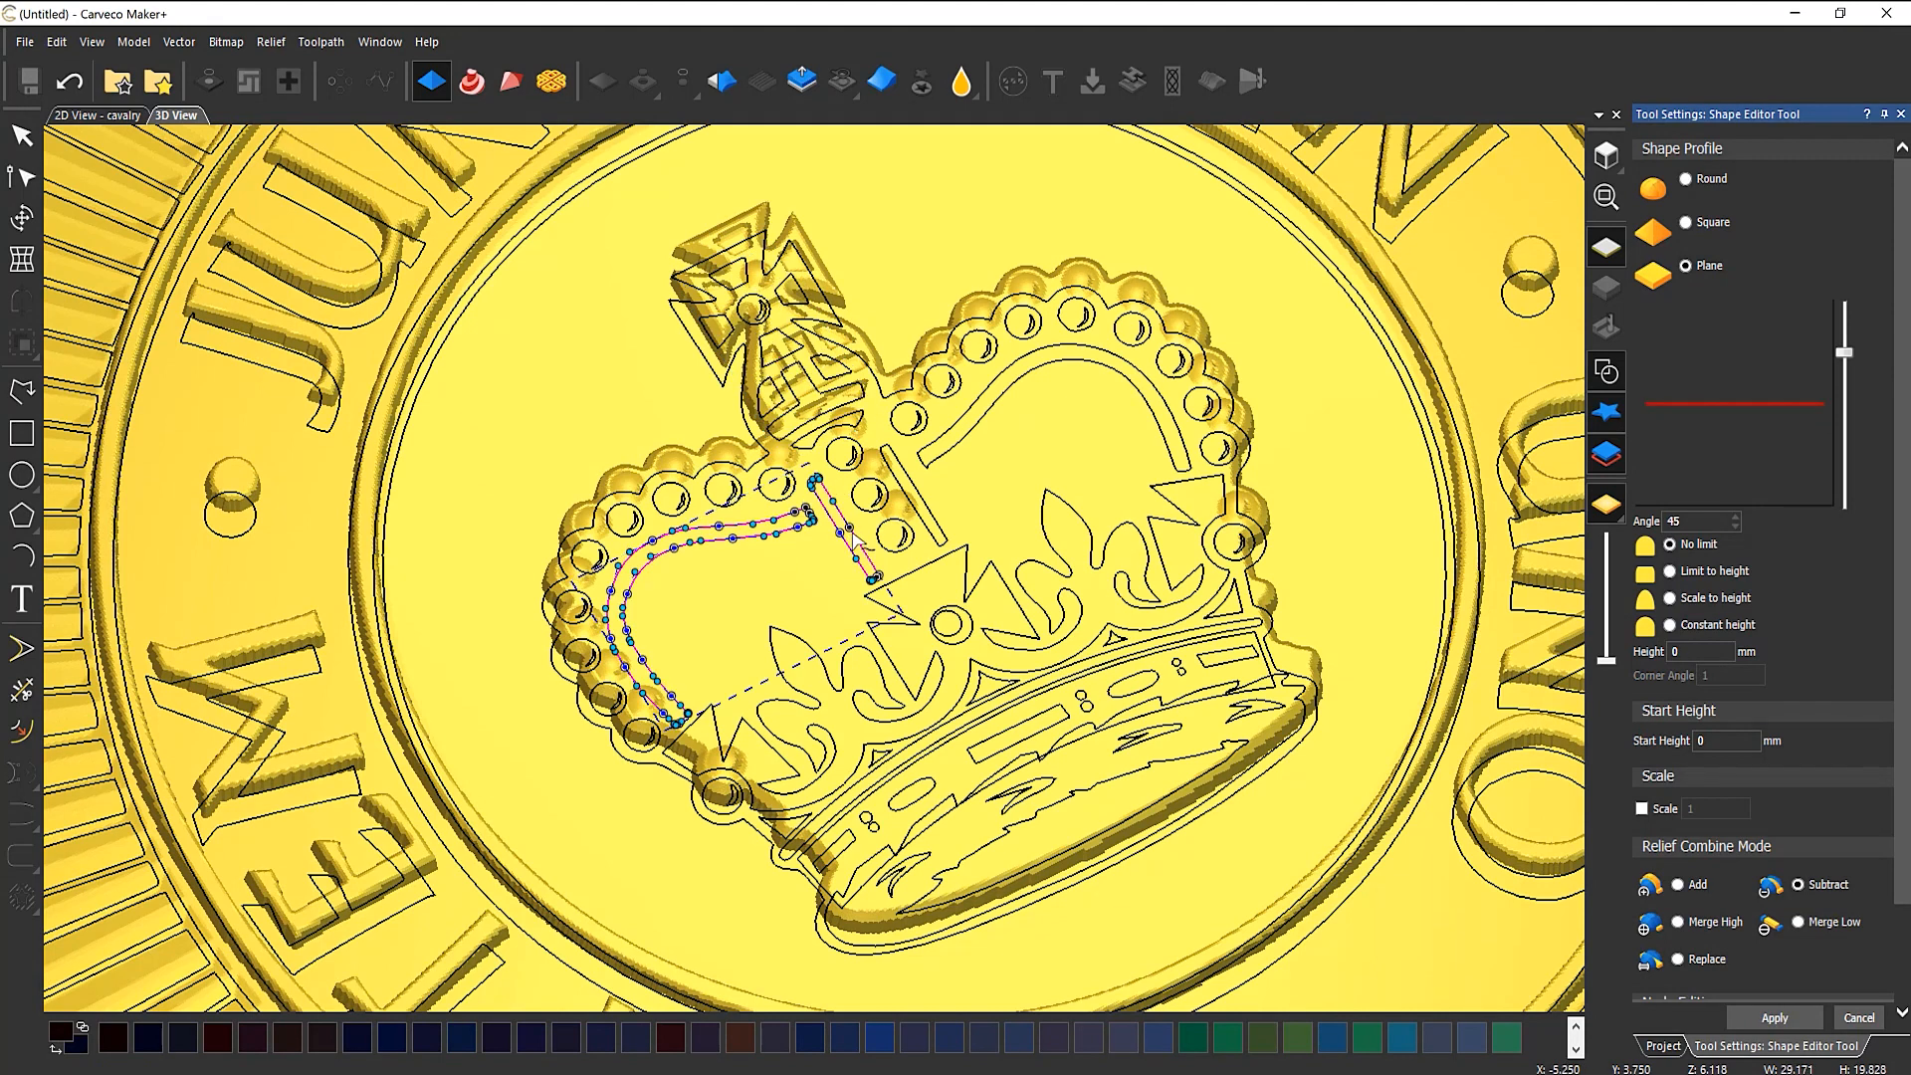
pyautogui.keyDown('shift'); pyautogui.click(906, 476); pyautogui.keyUp('shift')
pyautogui.keyDown('shift'); pyautogui.click(926, 456); pyautogui.keyUp('shift')
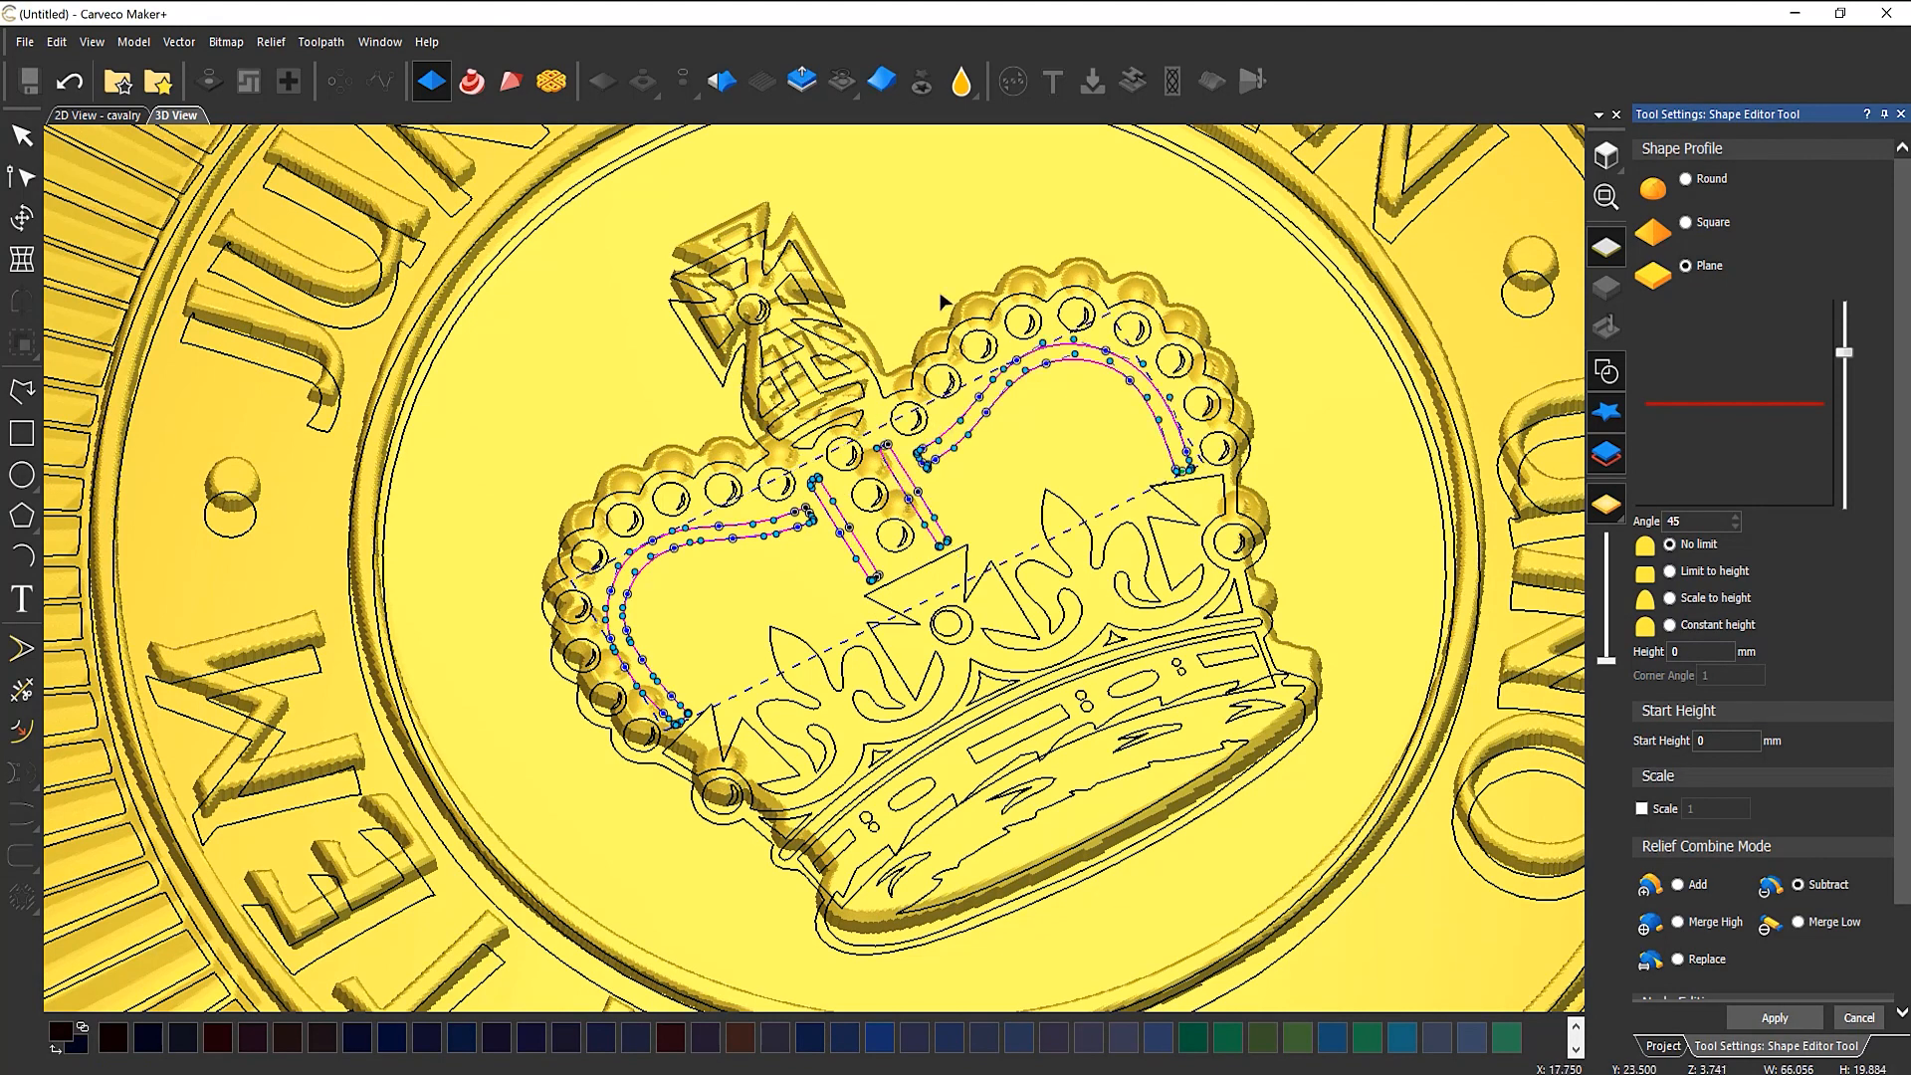
# Step: Apply a round profile with no height limit to the arch bands and bars in Subtract mode, checking it with vectors hidden
pyautogui.click(1608, 373)
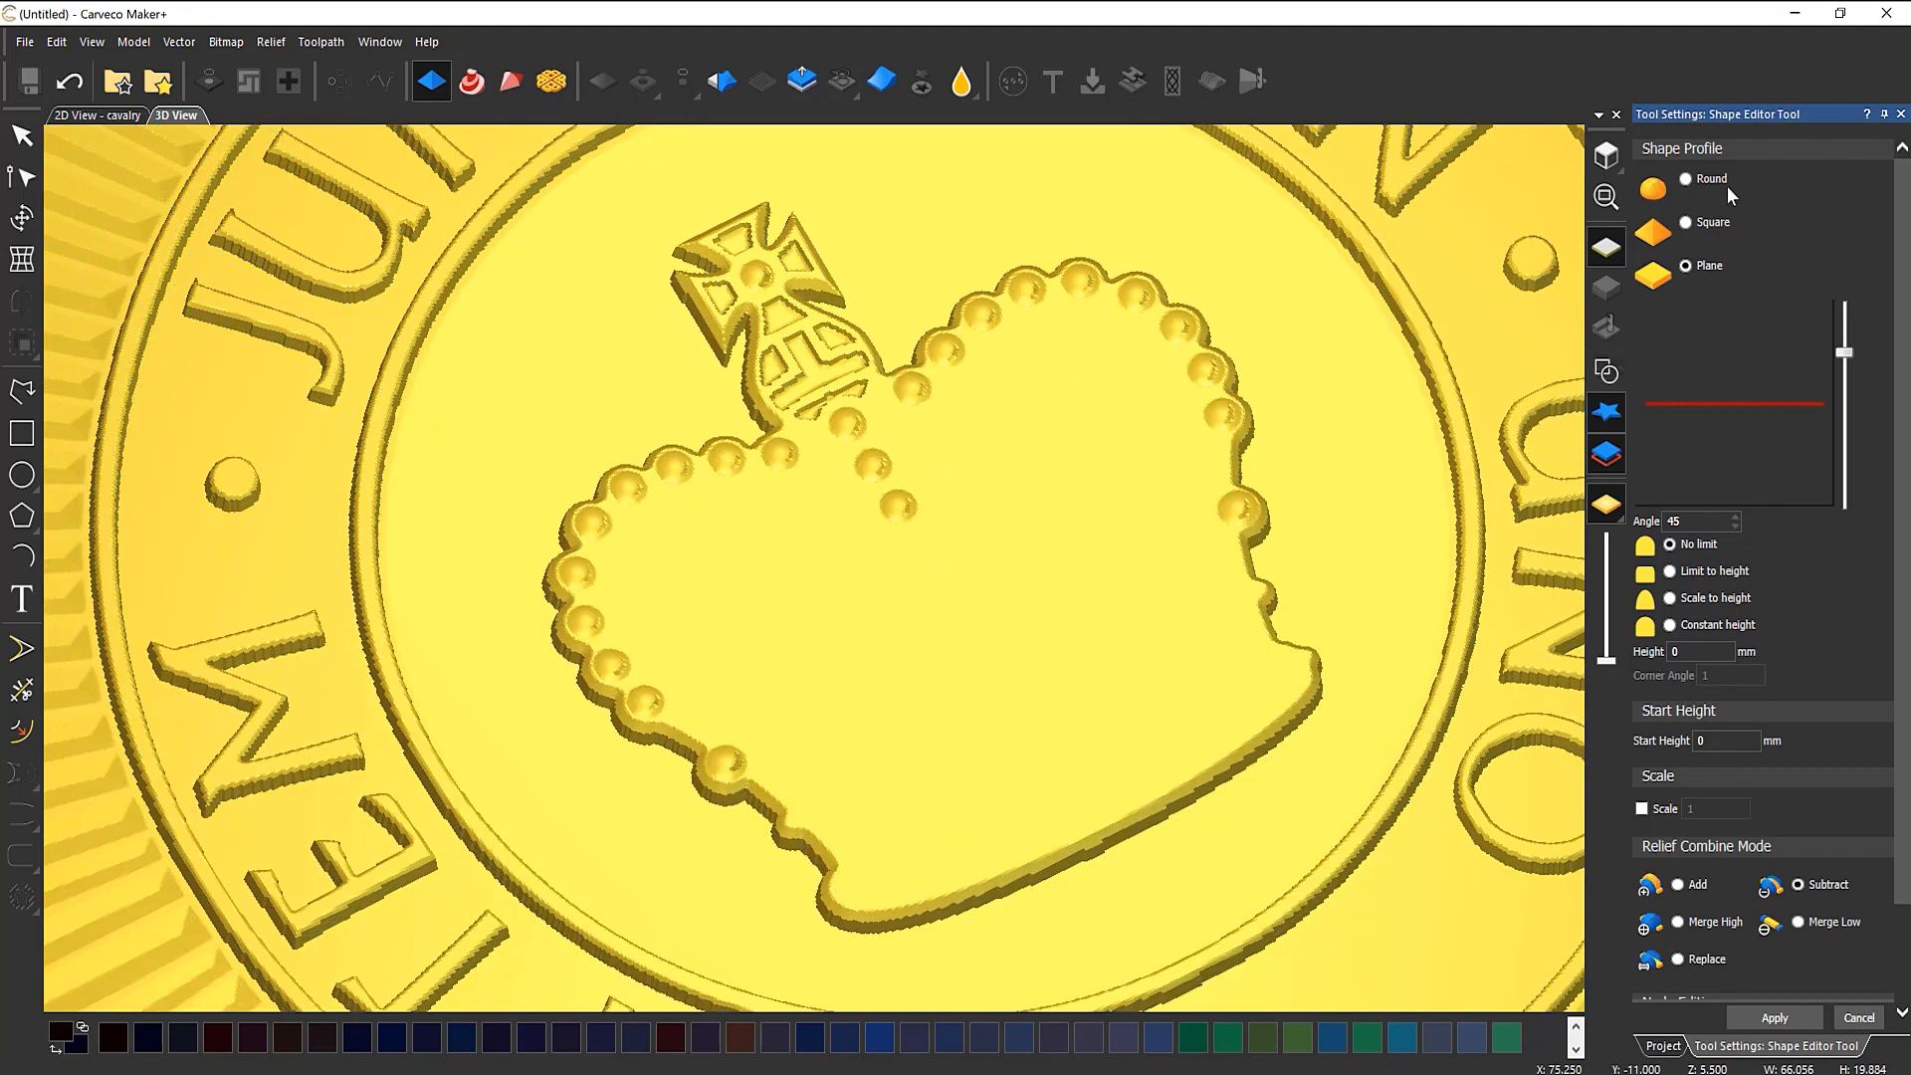
pyautogui.click(1685, 179)
pyautogui.moveTo(1091, 511); pyautogui.dragTo(1025, 530)
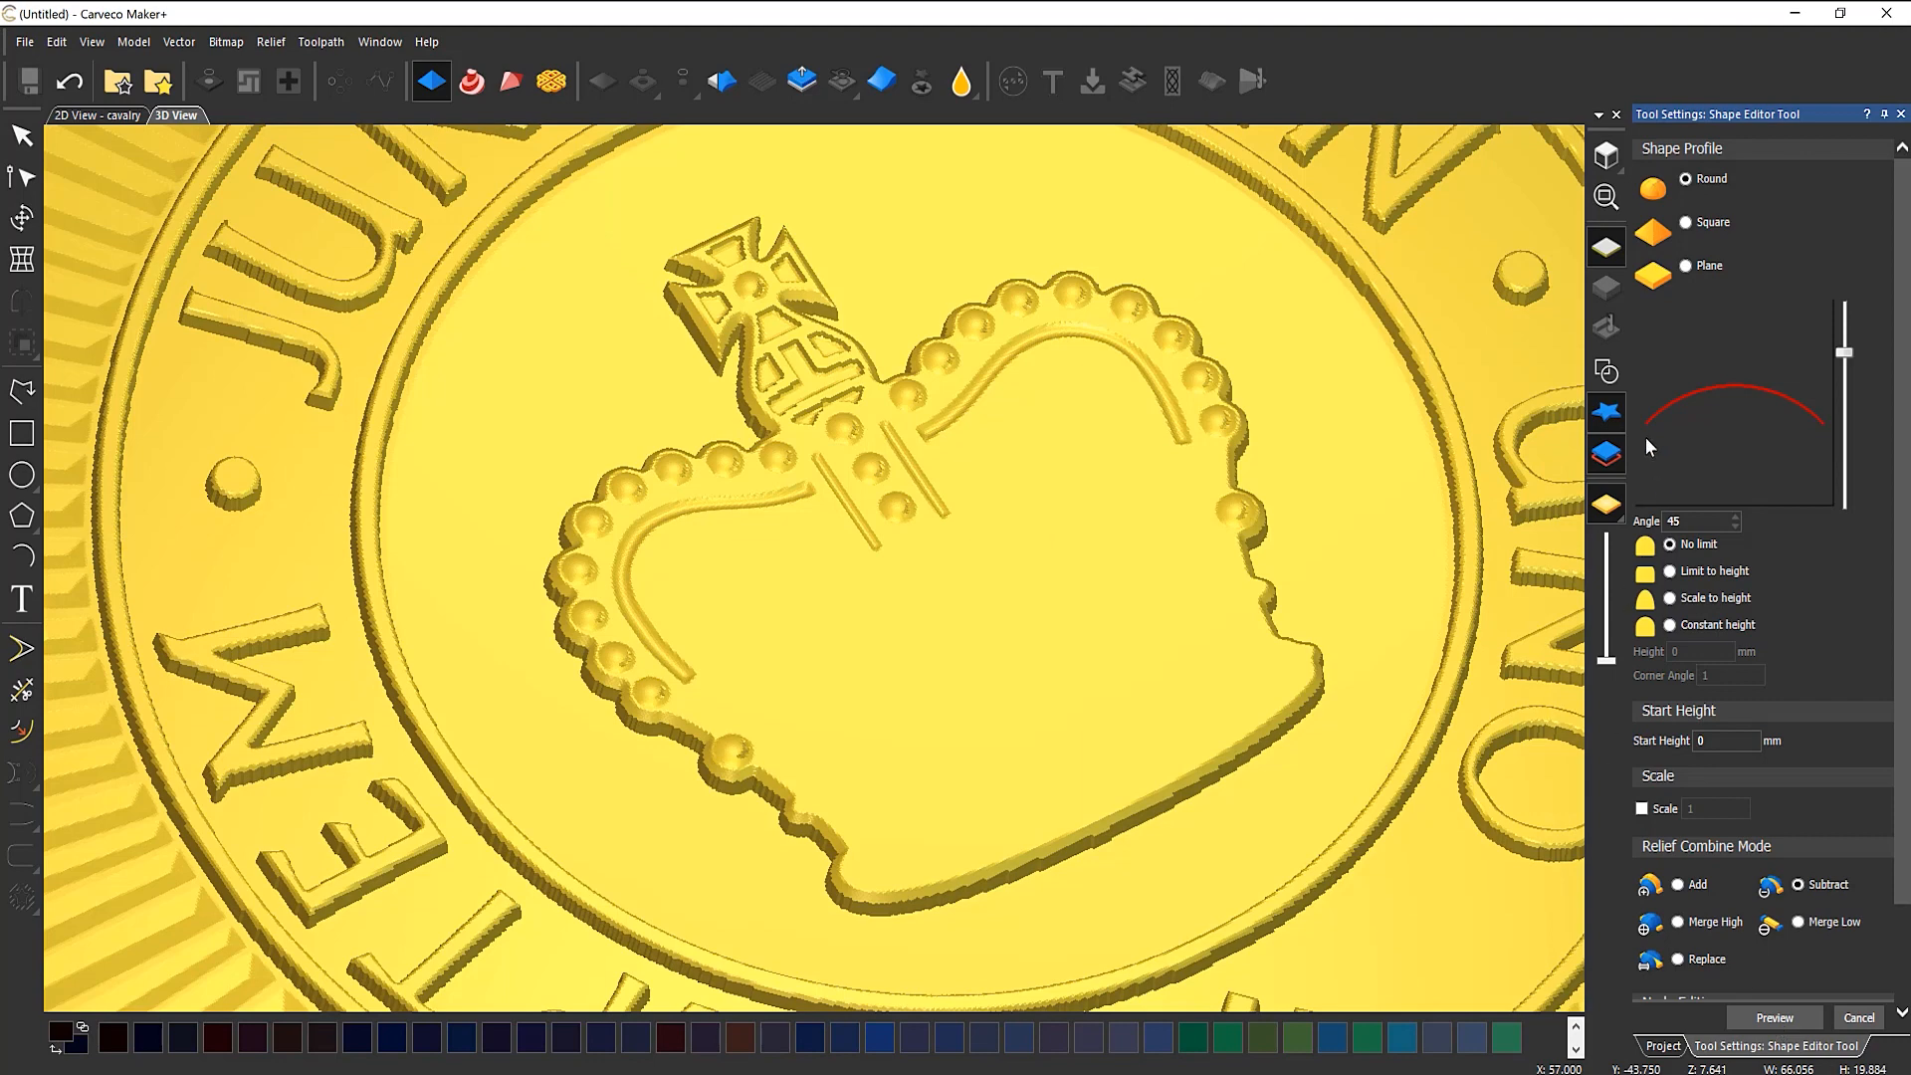
pyautogui.click(1606, 371)
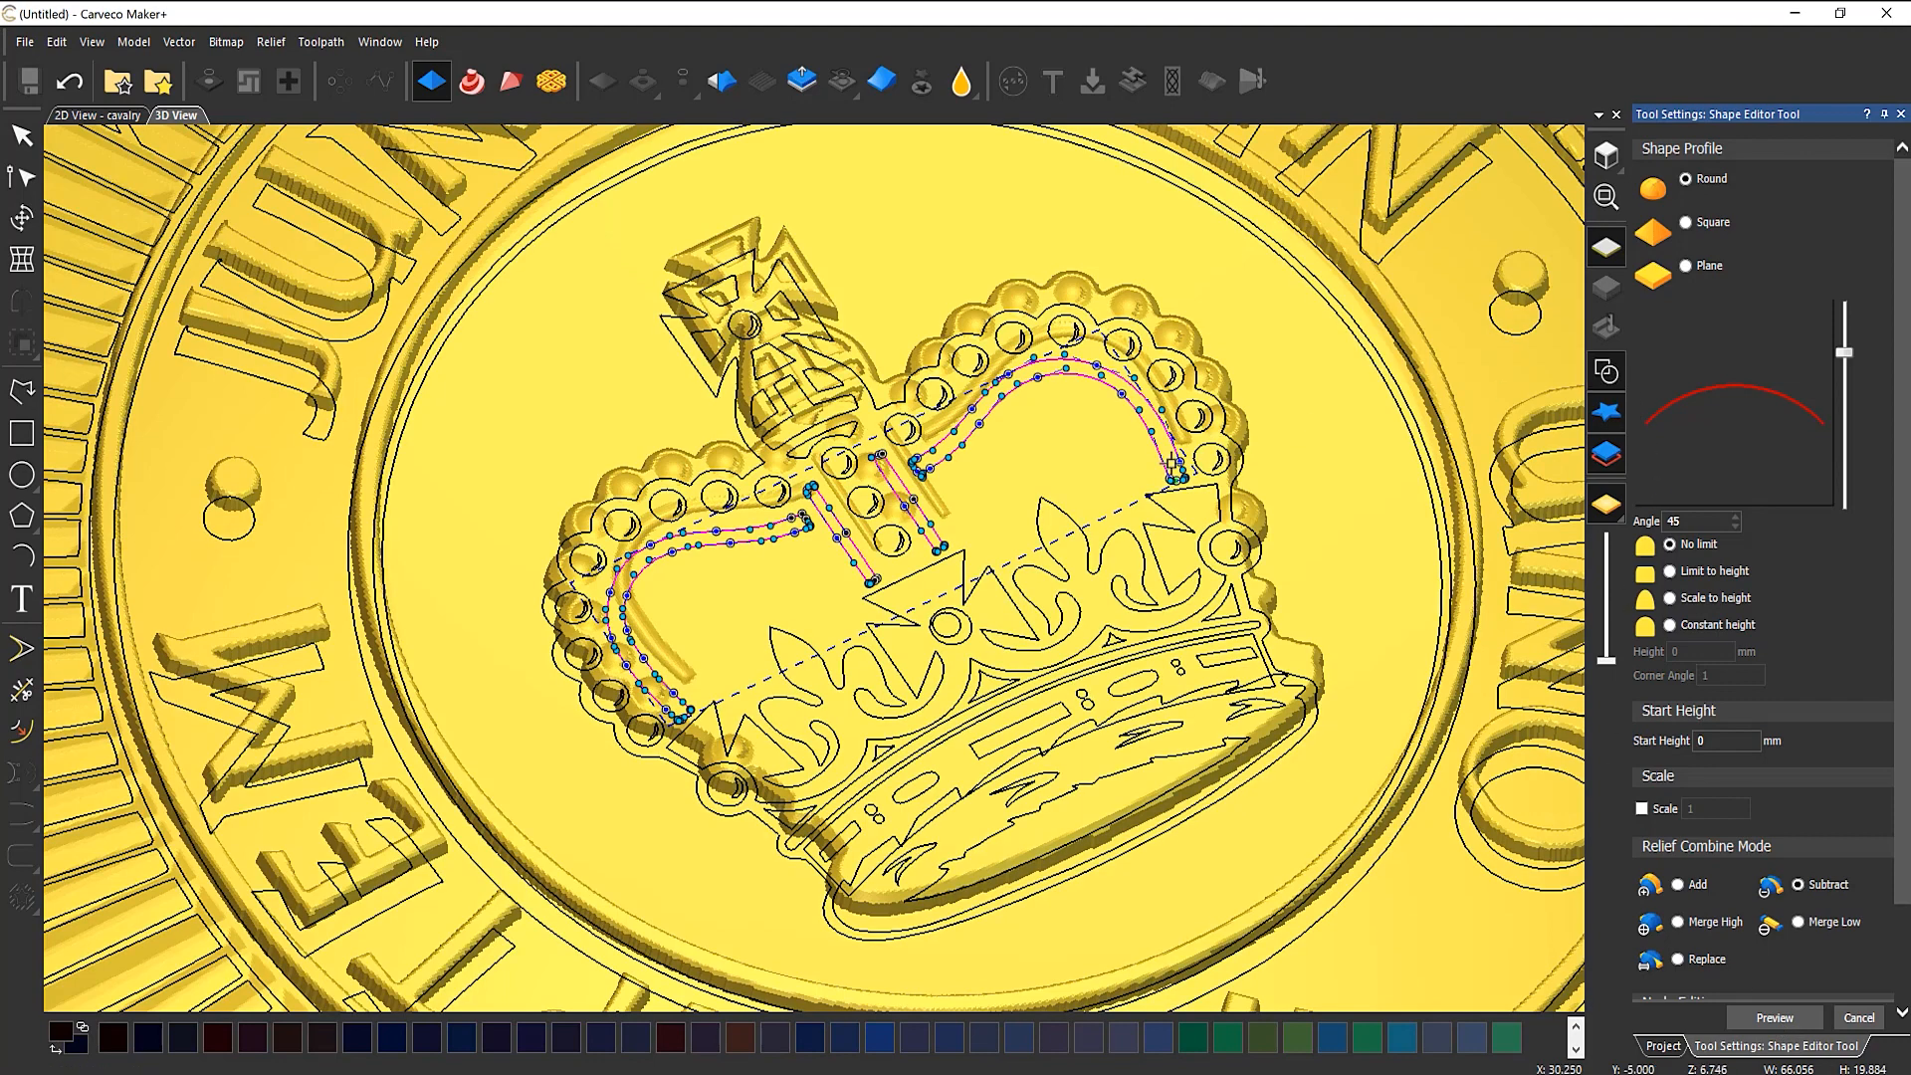
# Step: Select the crown's ornament of crosses and fleurs-de-lis, hide the vectors and give it a round profile
pyautogui.click(1073, 526)
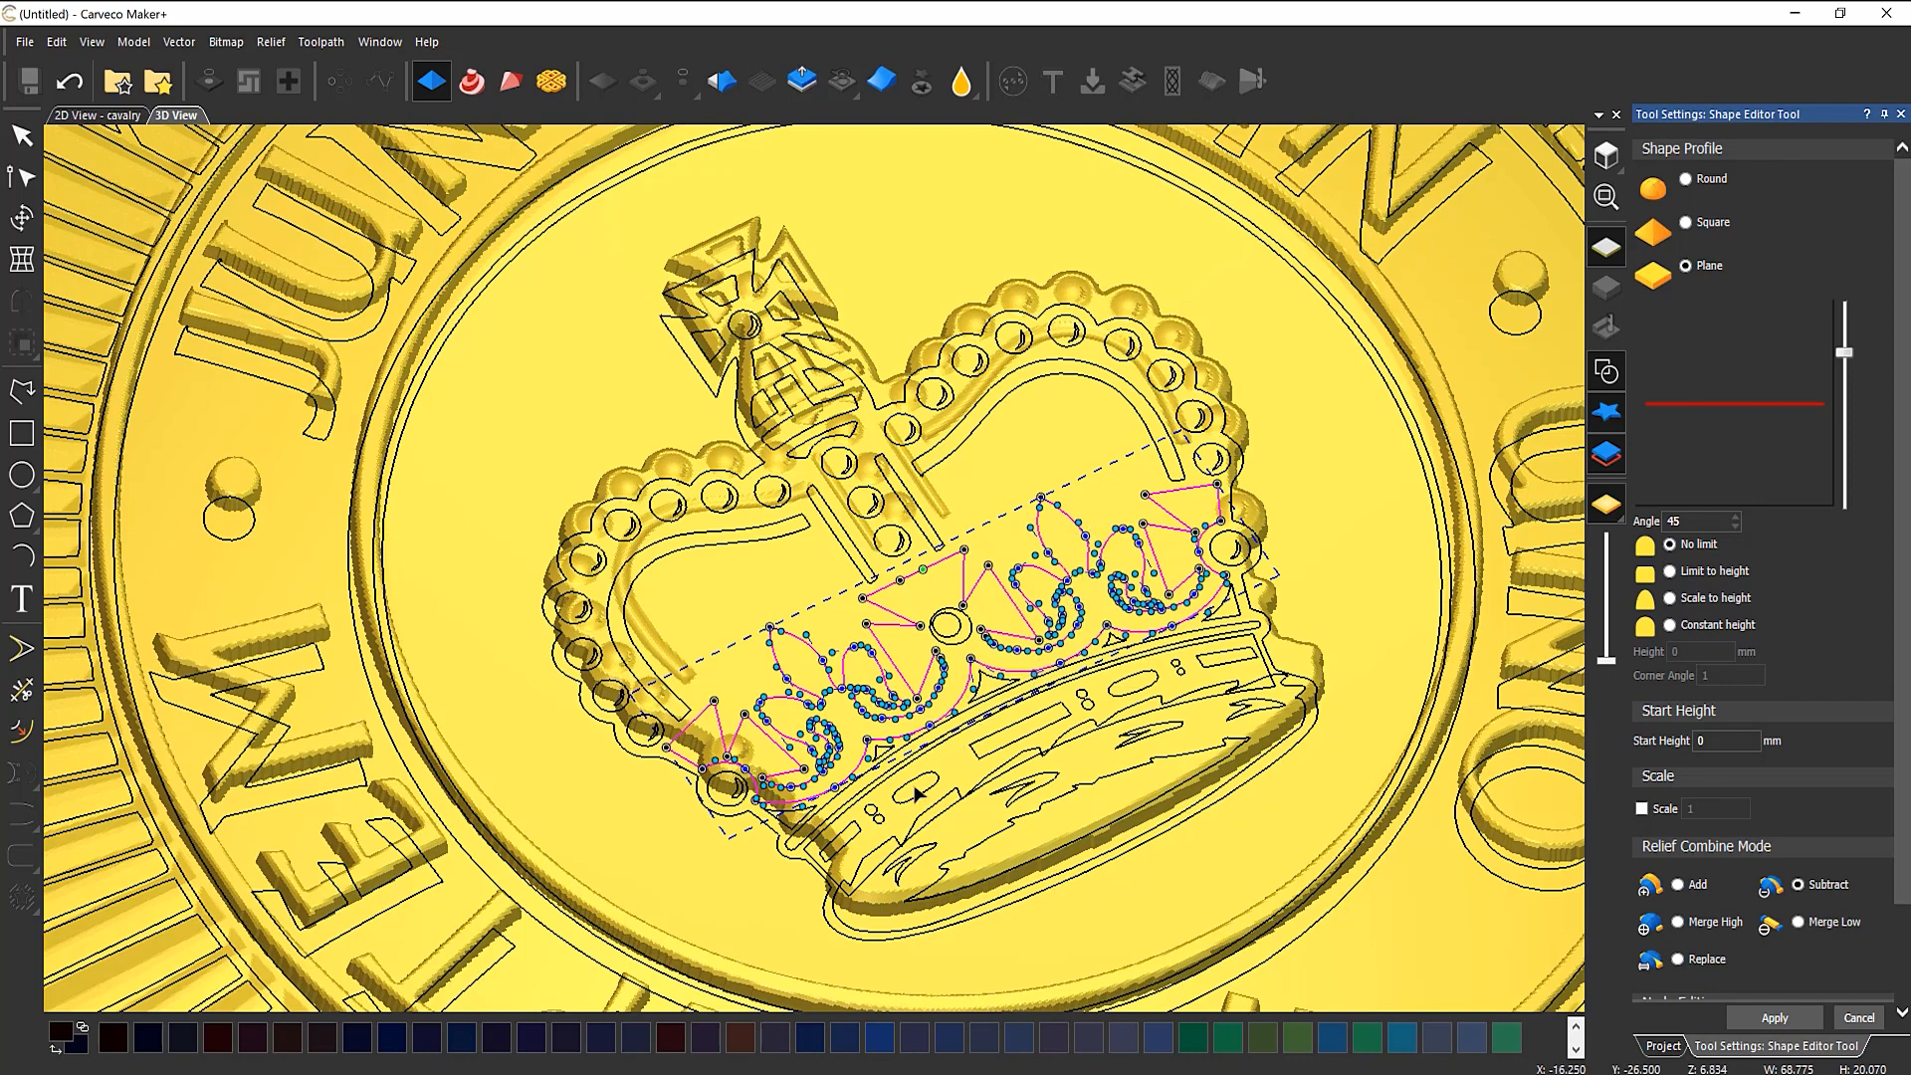
pyautogui.scroll(2, 913, 796)
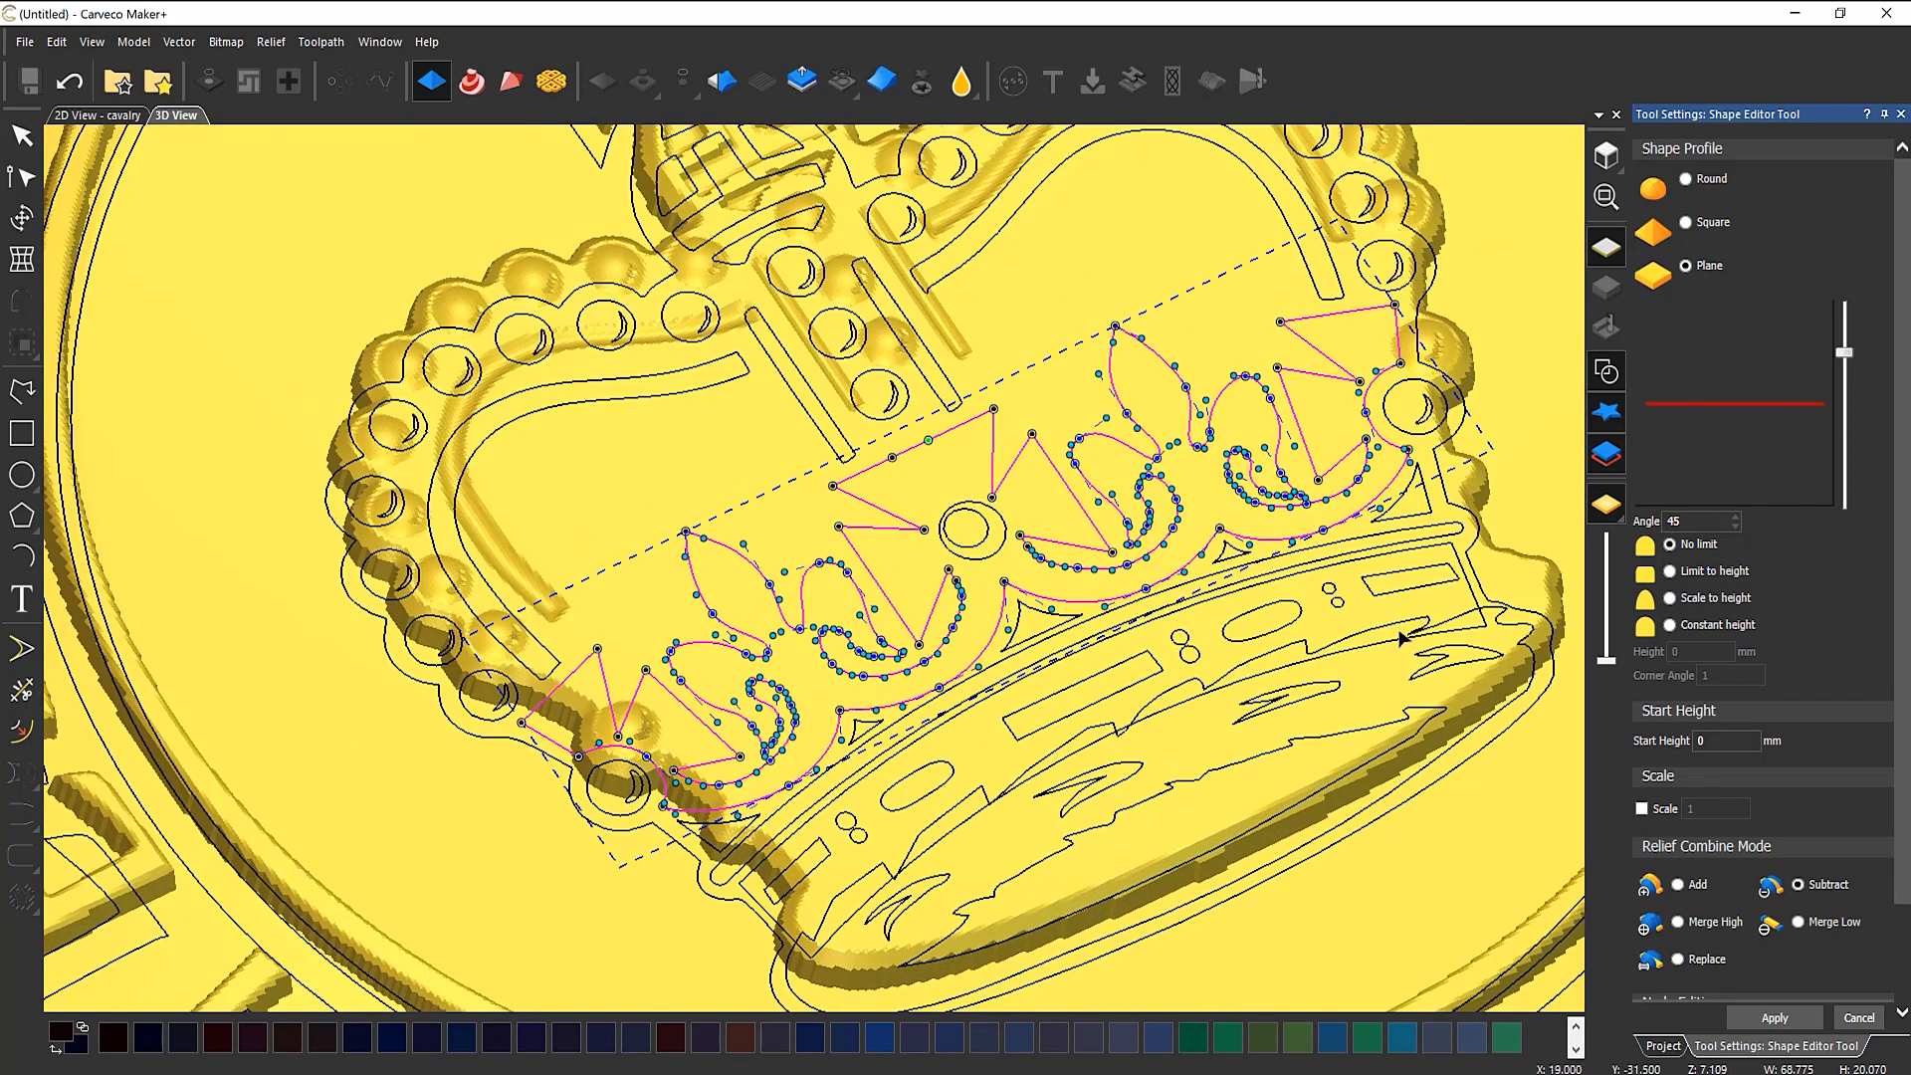
pyautogui.scroll(-1, 1323, 627)
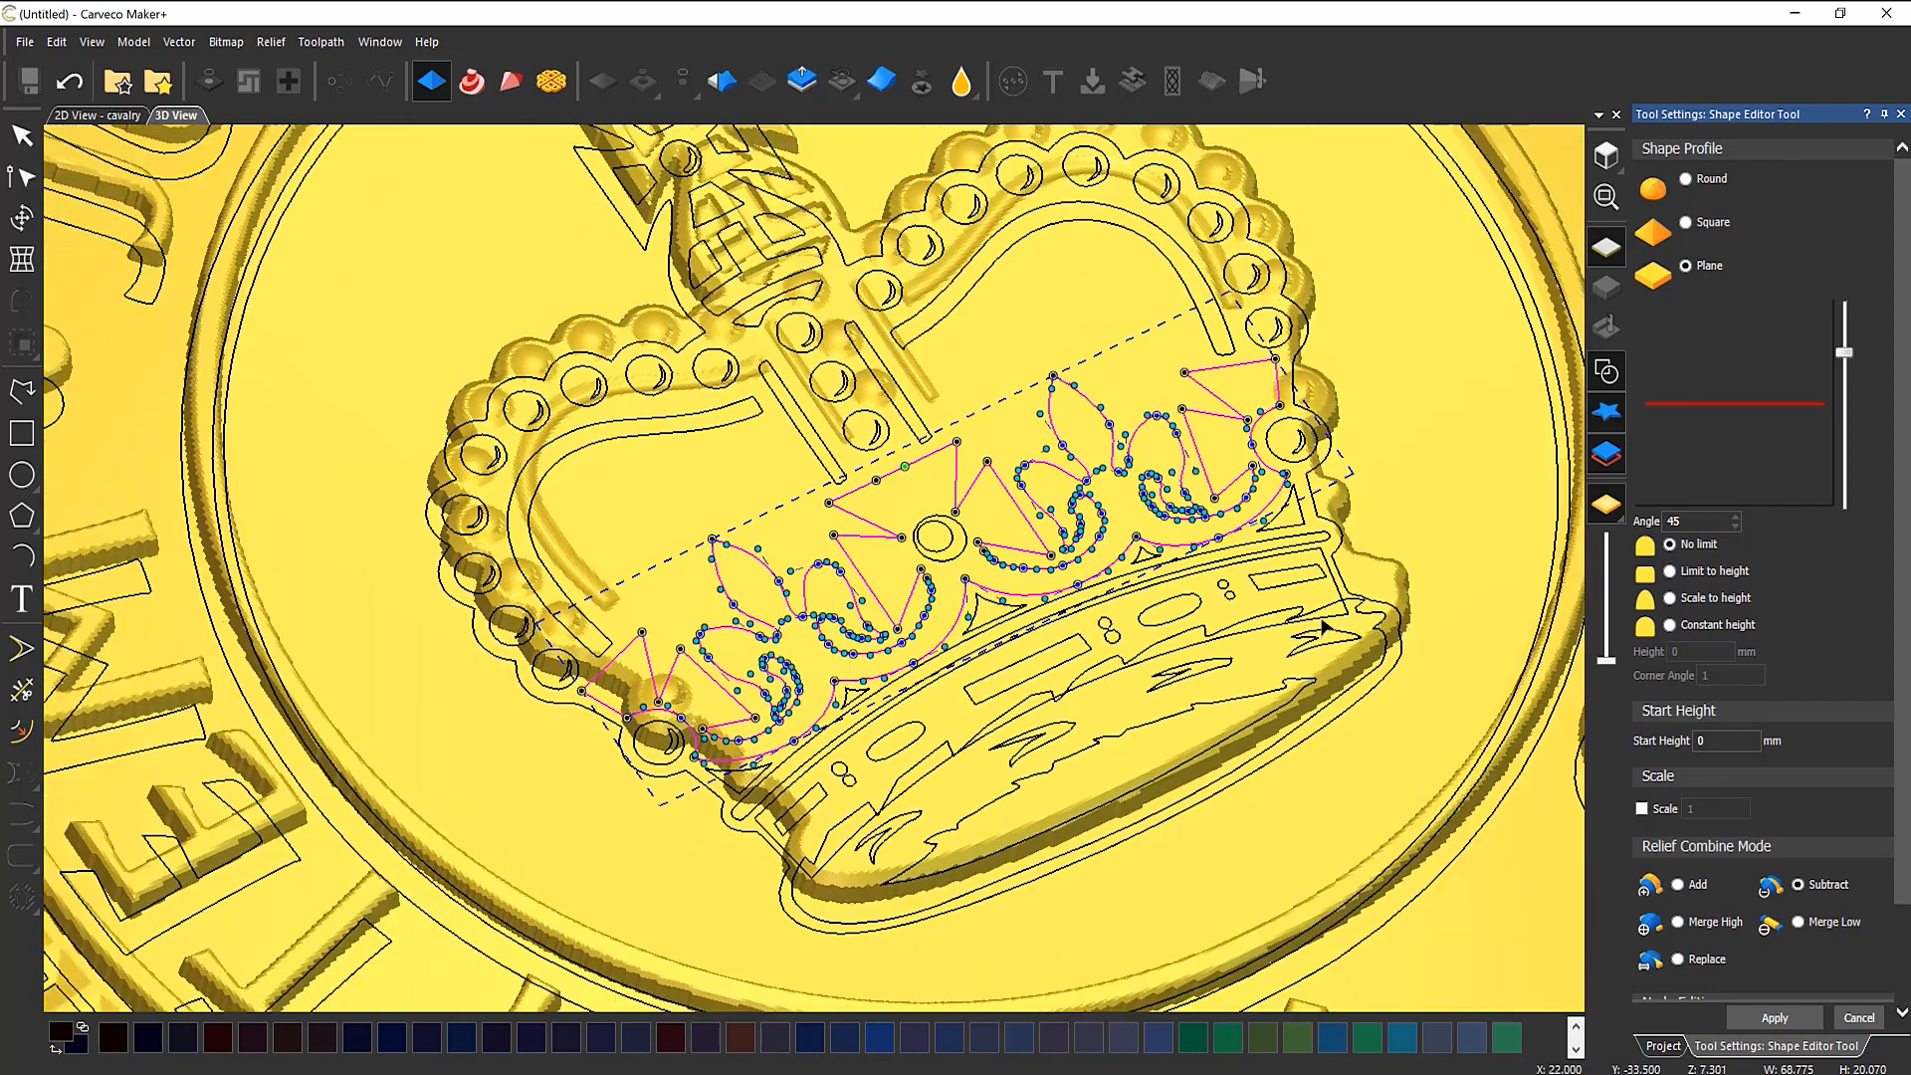
pyautogui.click(1606, 371)
pyautogui.click(1684, 179)
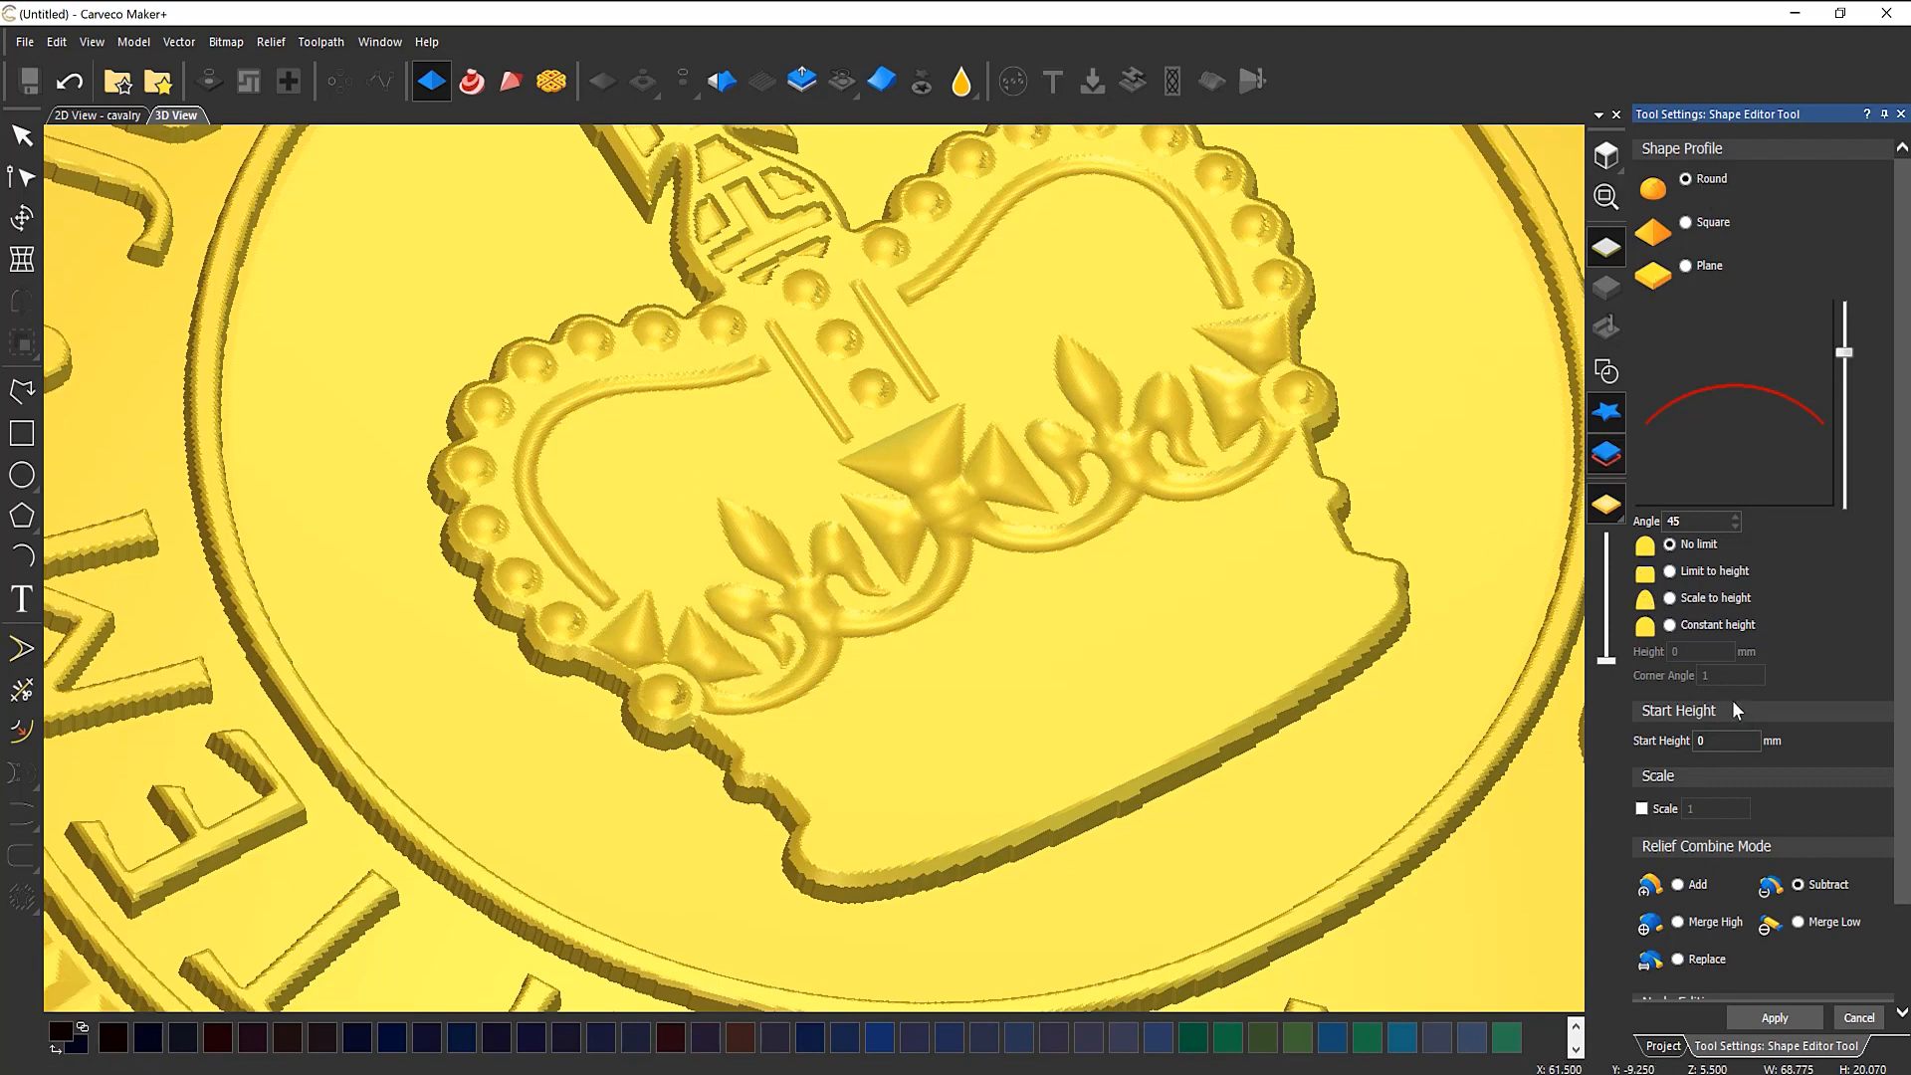
# Step: Limit the ornament's height to 0.5 mm and set its combine mode to Add
pyautogui.click(1671, 570)
pyautogui.write('1')
pyautogui.press('BackSpace')
pyautogui.write('0.5')
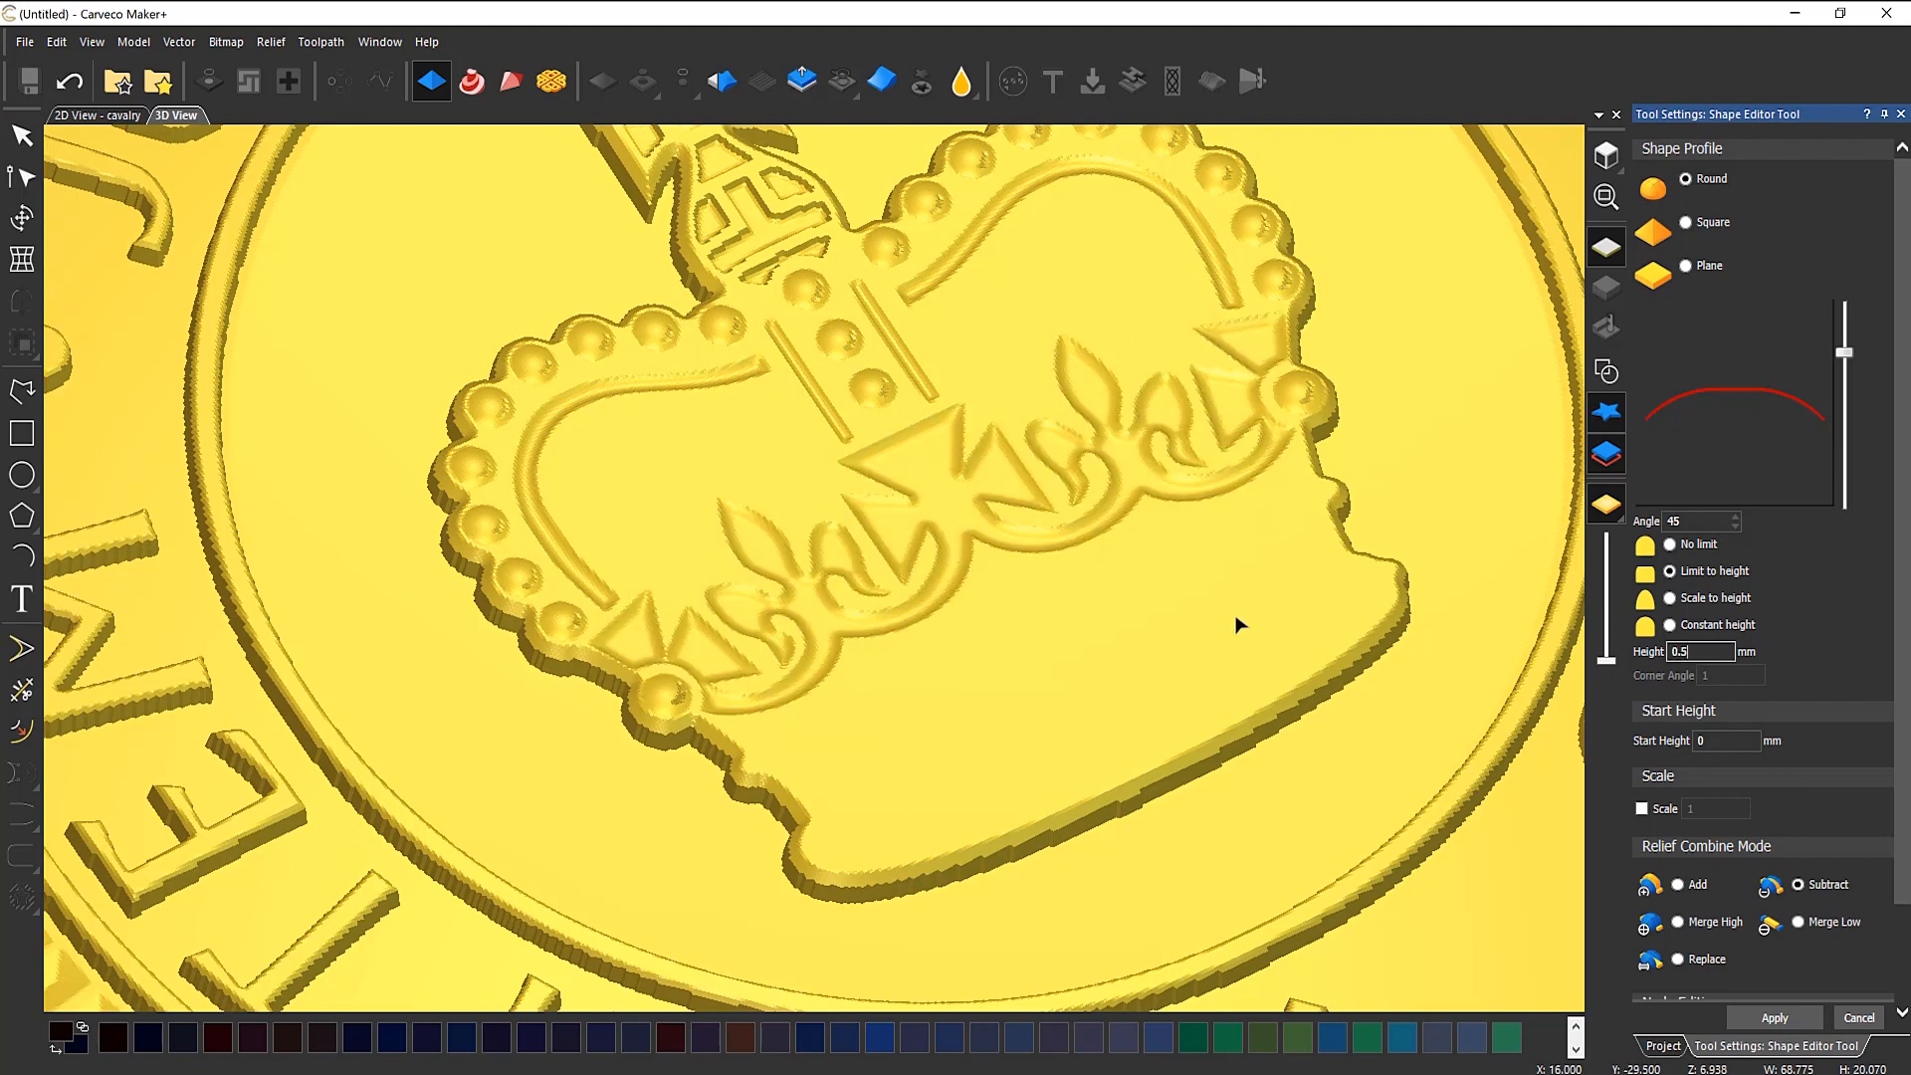
pyautogui.click(1678, 885)
# Step: Change the ornament's profile to square, apply it to the relief and show the vectors again
pyautogui.moveTo(1216, 697); pyautogui.dragTo(1084, 623)
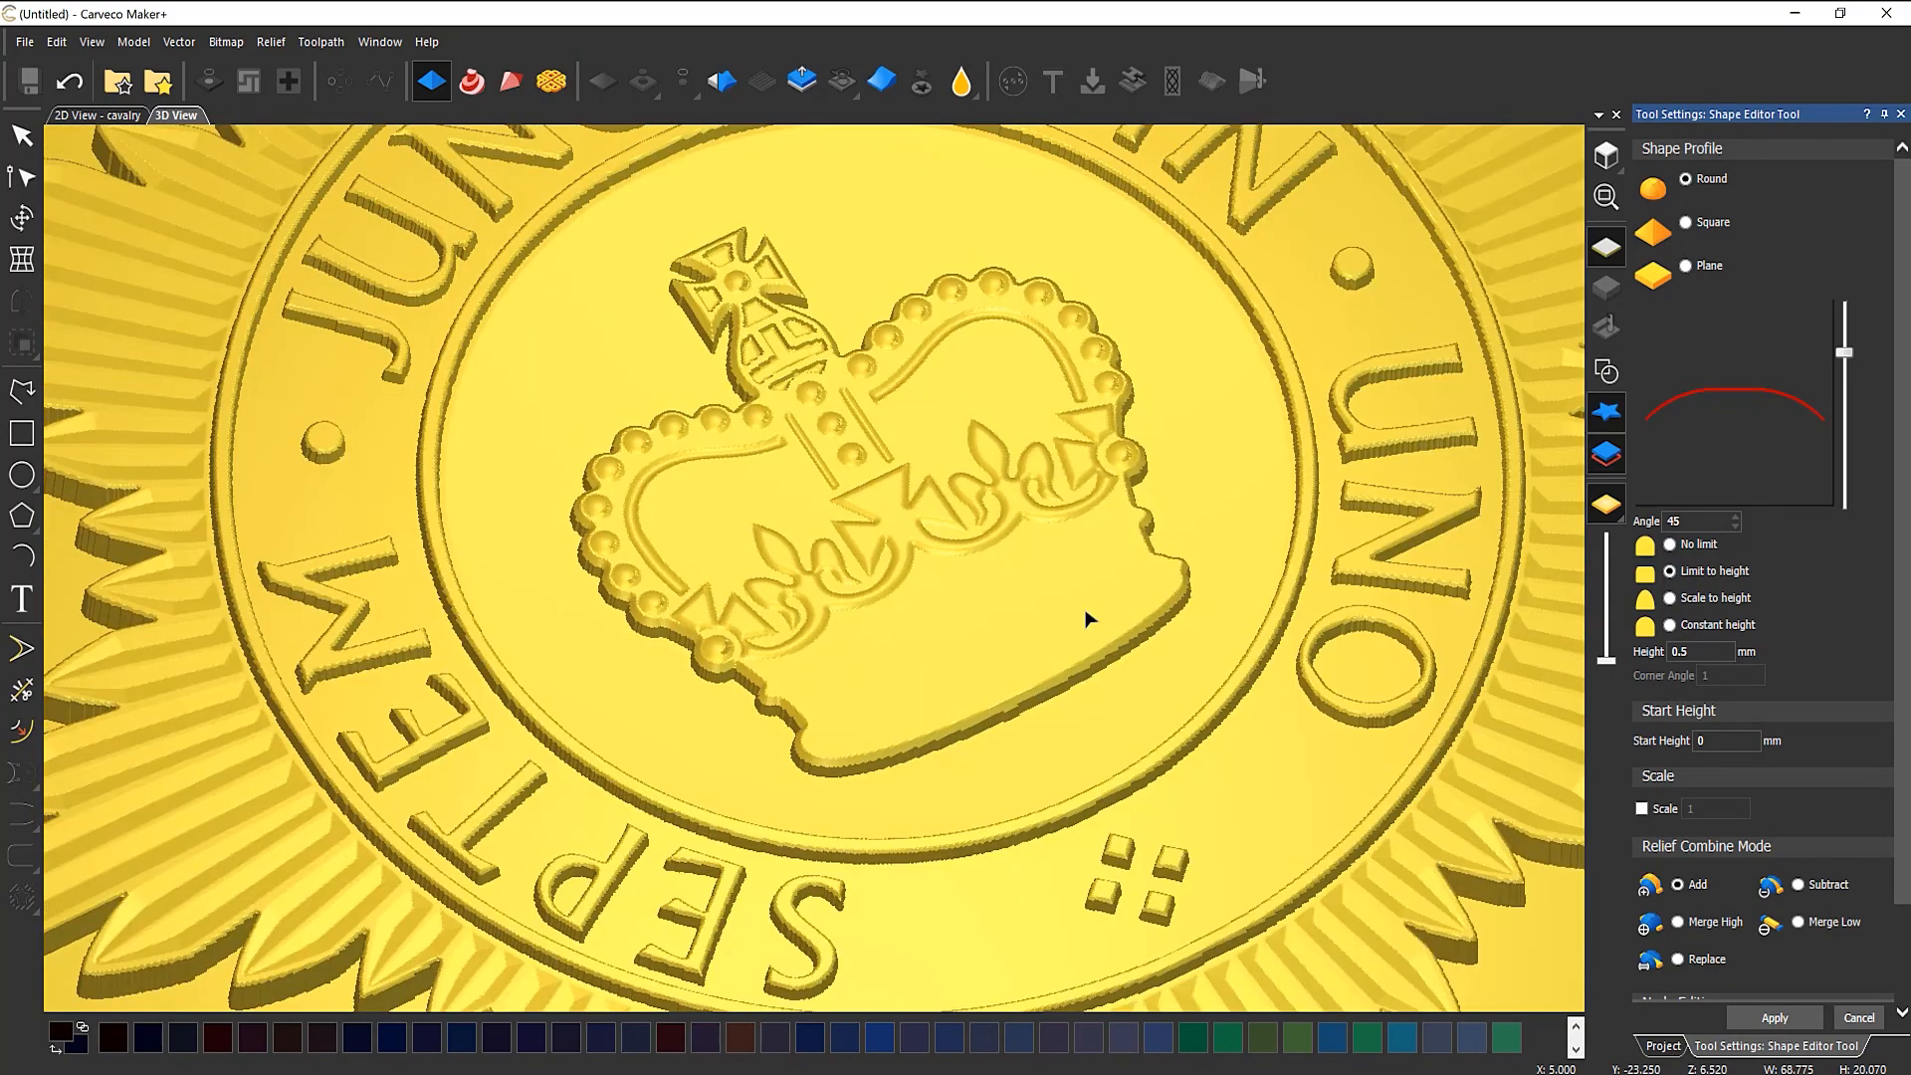
pyautogui.scroll(2, 964, 519)
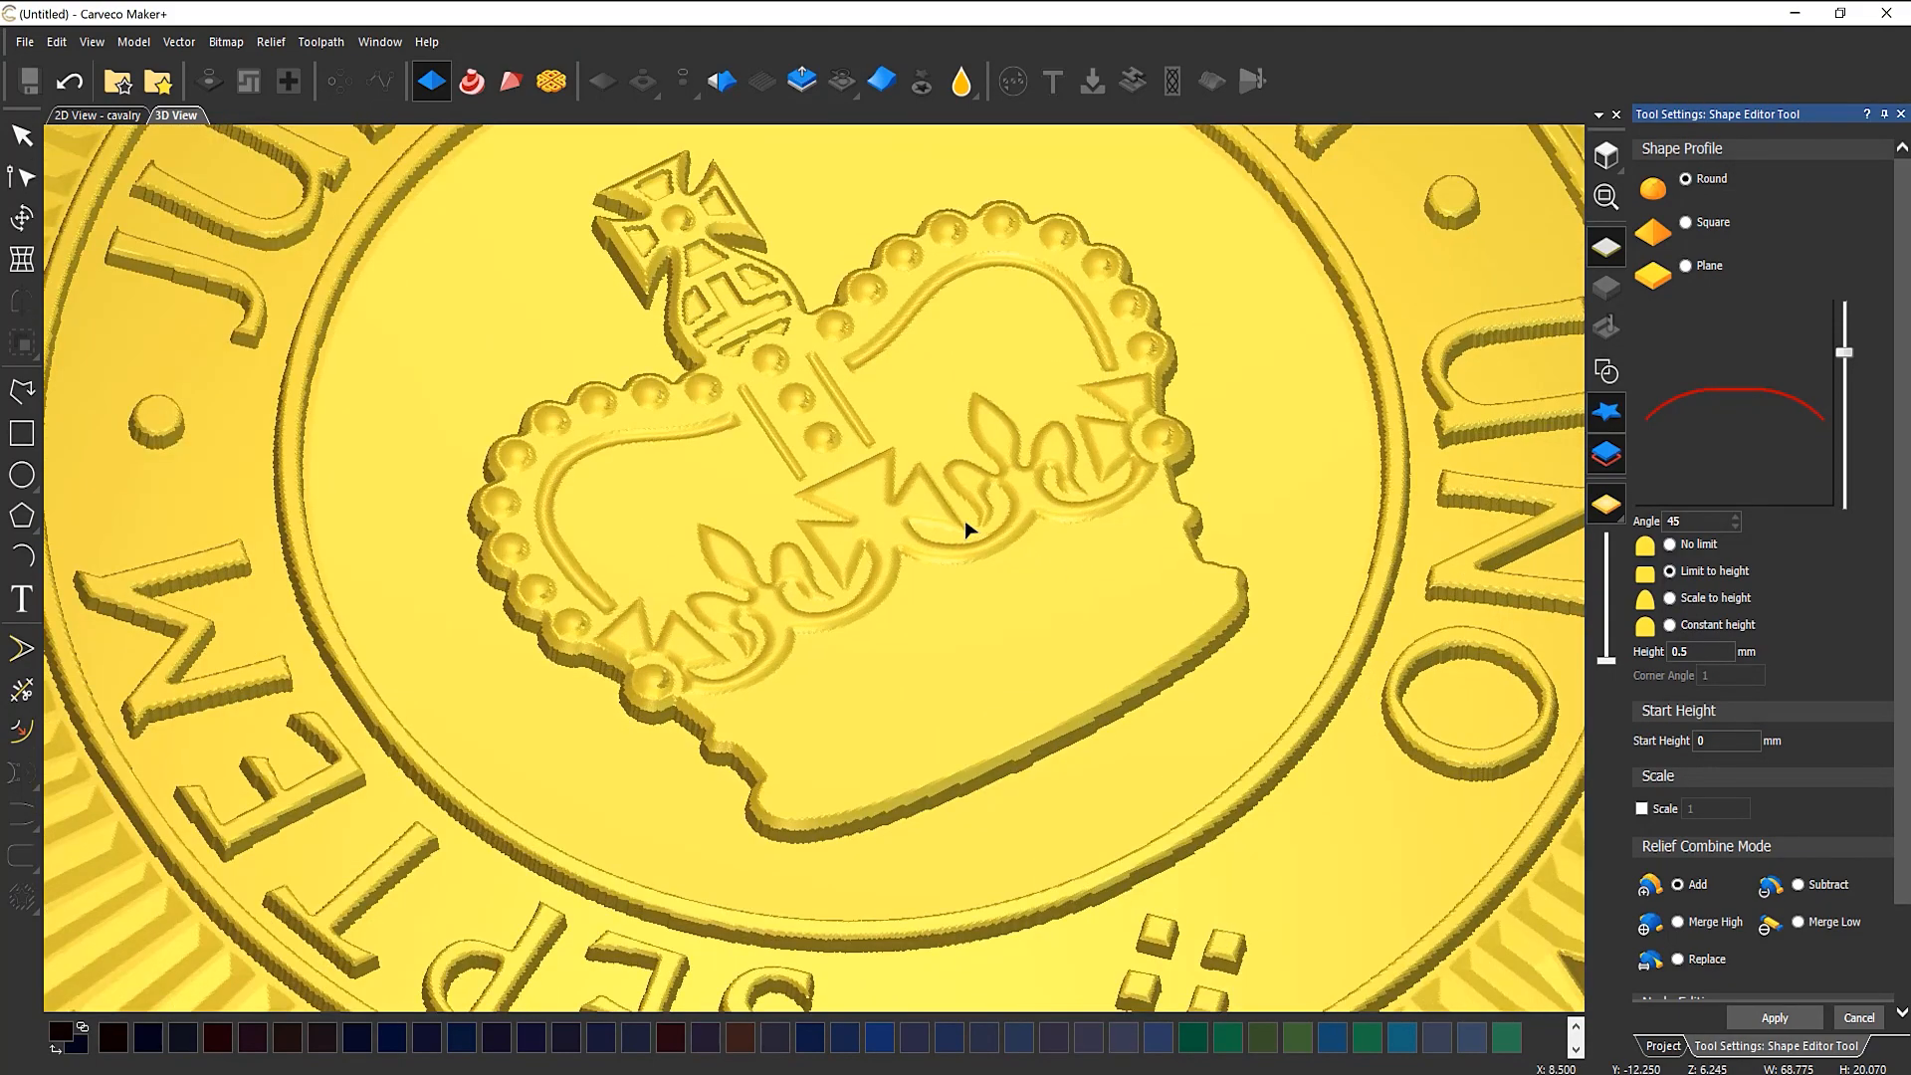
pyautogui.click(1688, 227)
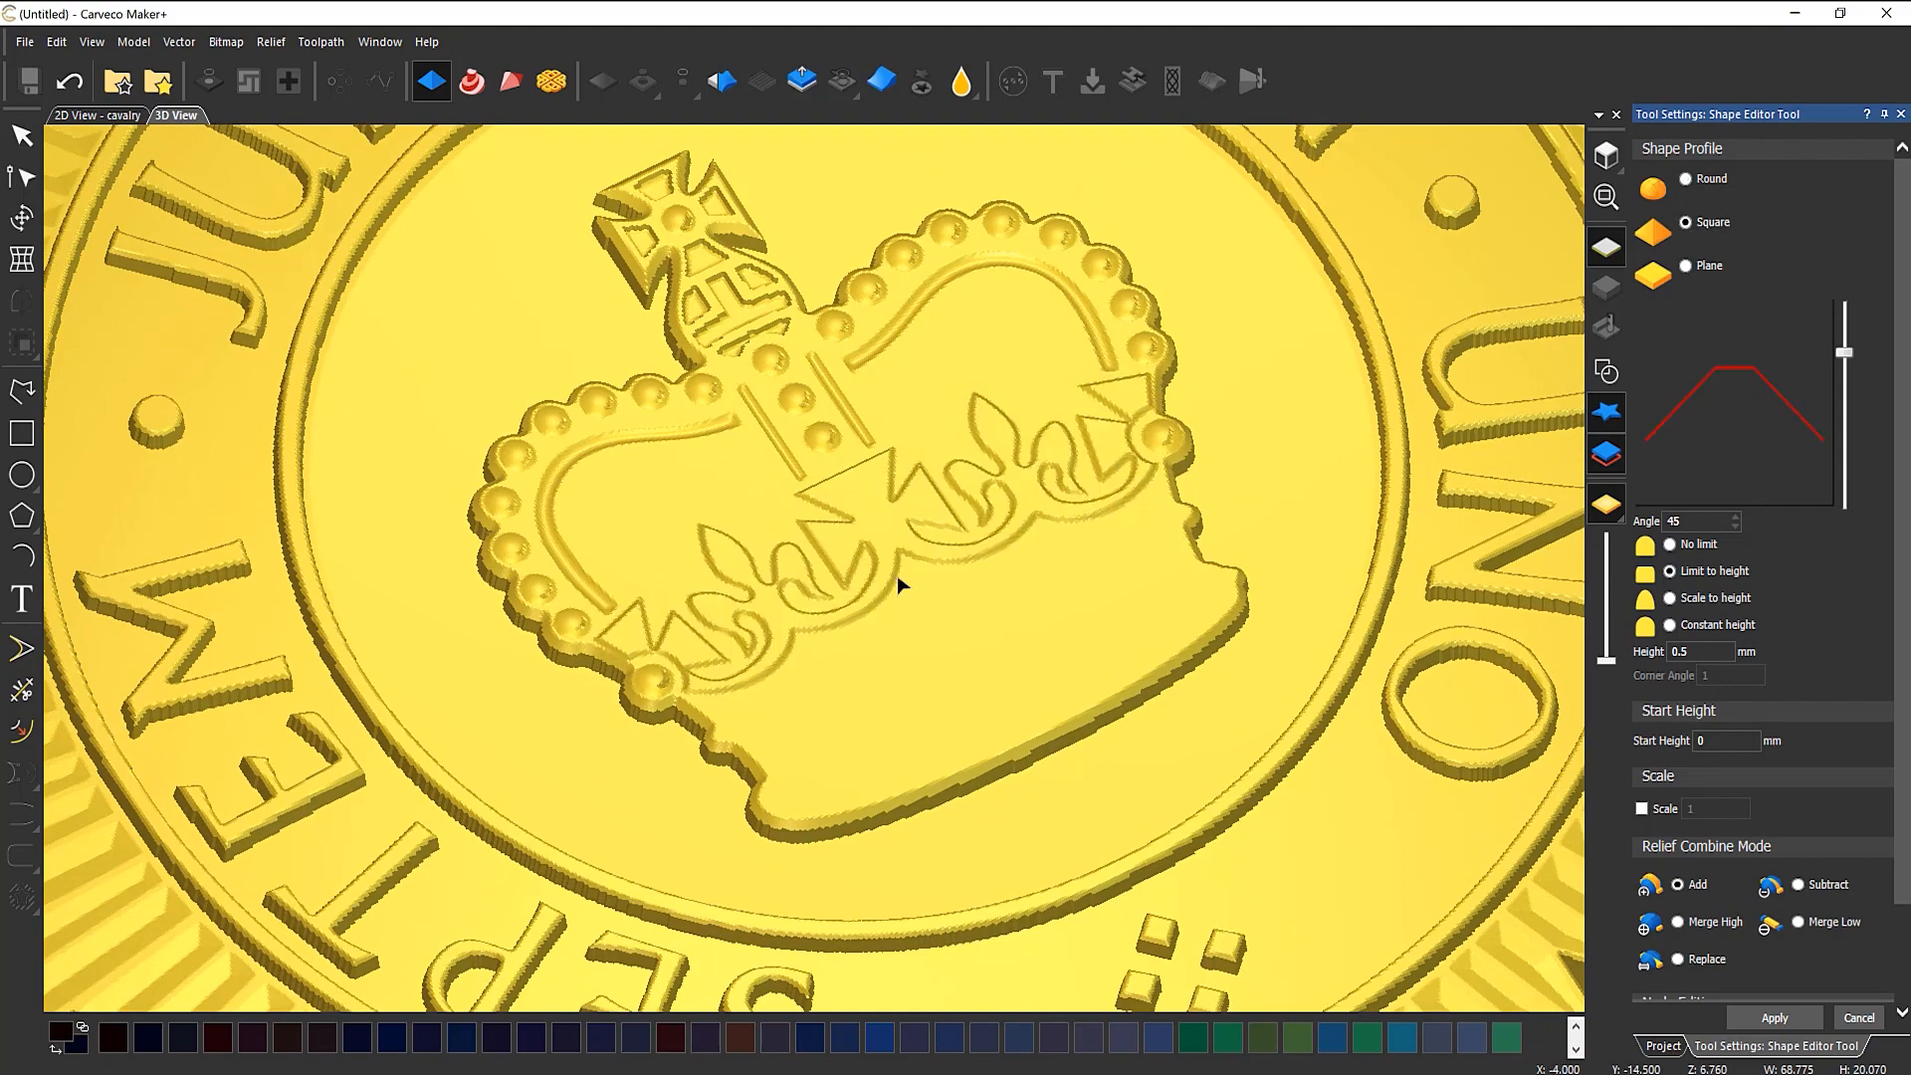
pyautogui.moveTo(904, 584); pyautogui.dragTo(1047, 581)
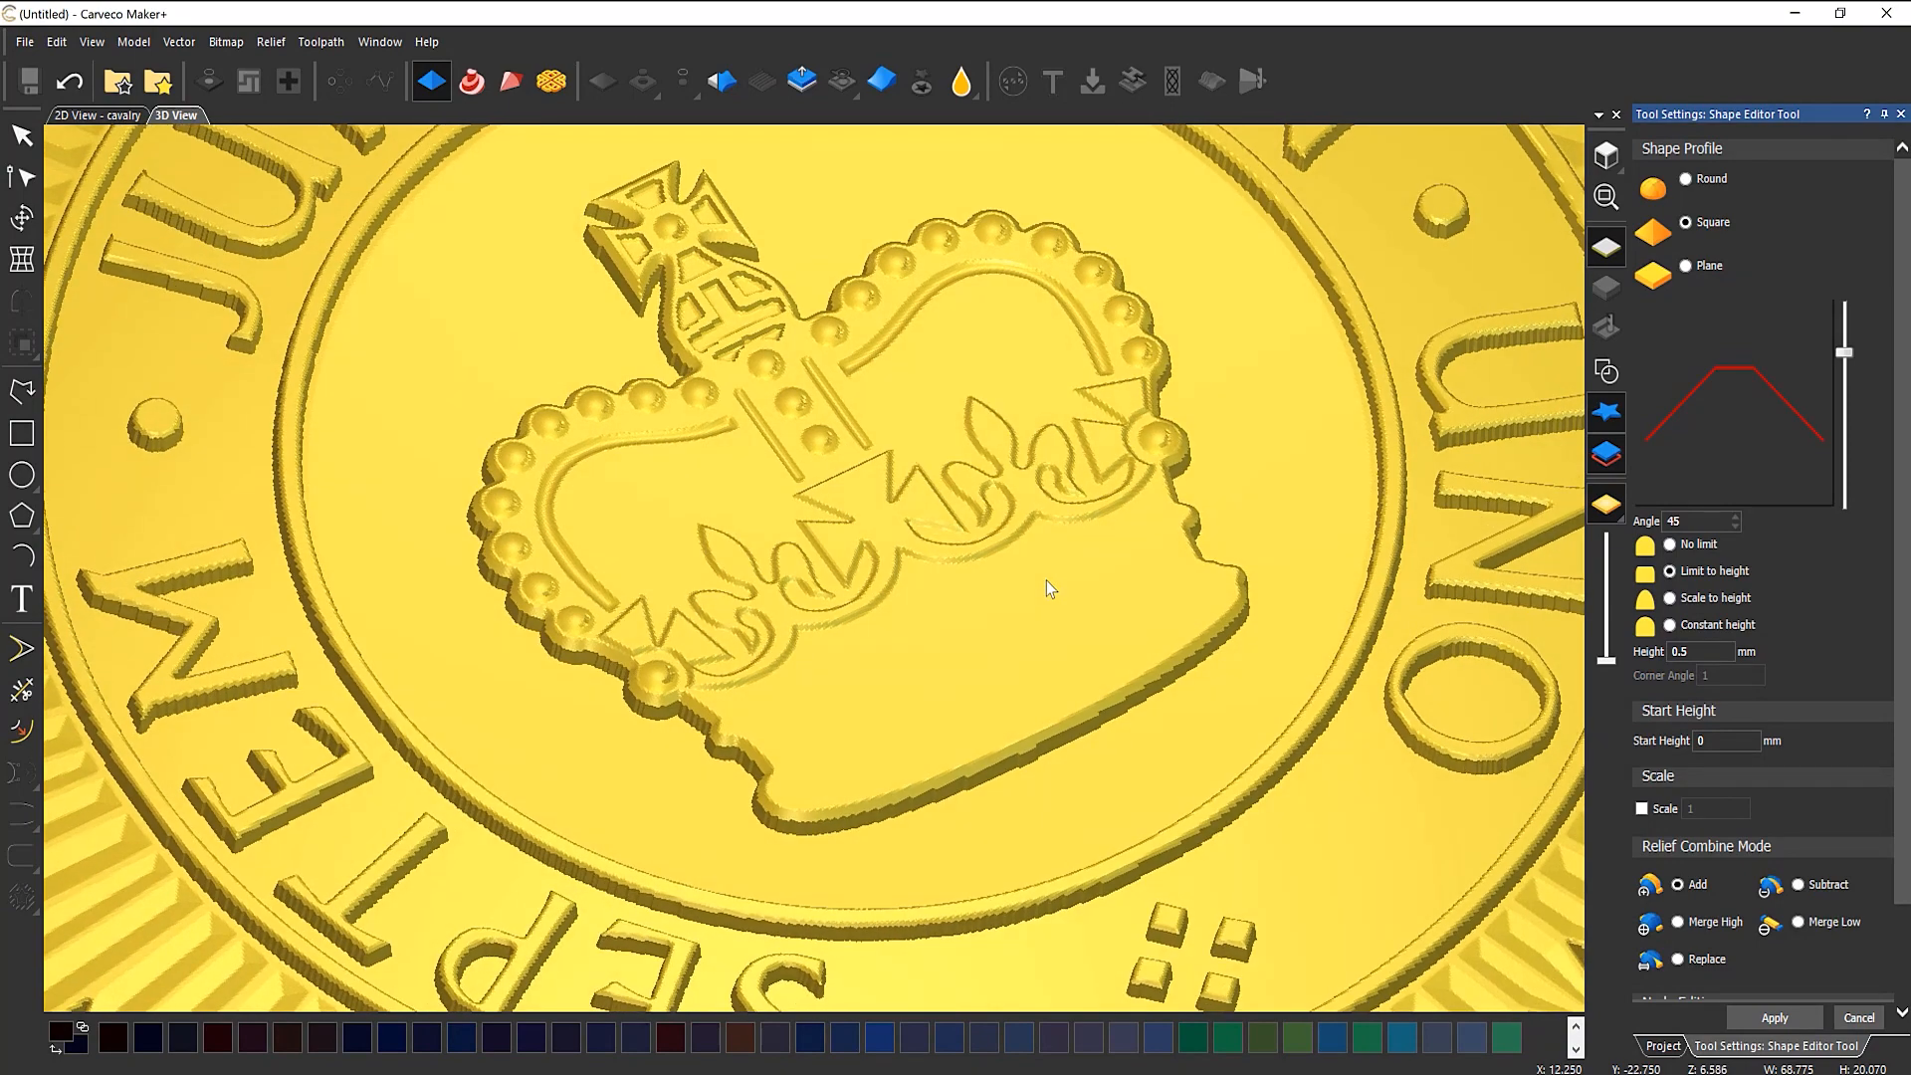
pyautogui.click(1774, 1017)
pyautogui.click(1608, 373)
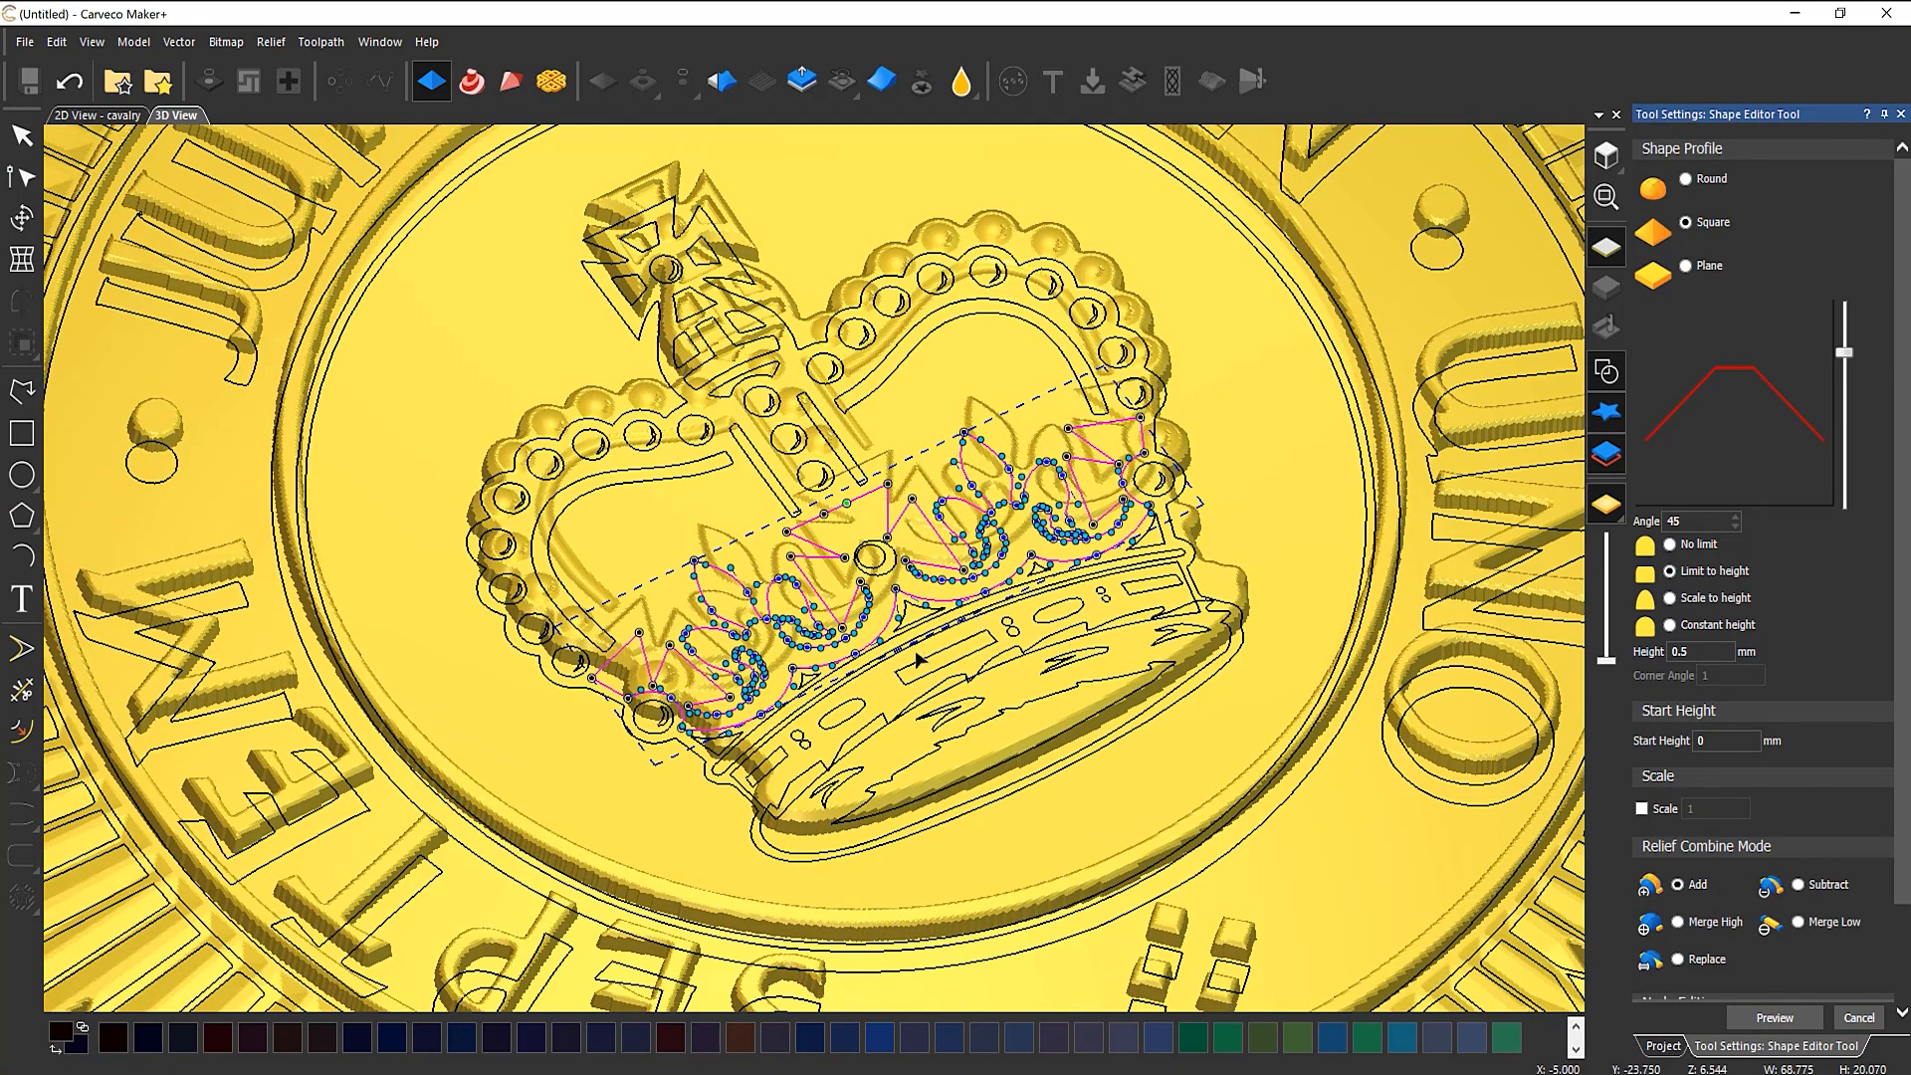
# Step: Apply a round profile in Add mode to the thin curved band beneath the ornament, checking it with vectors hidden
pyautogui.scroll(2, 905, 693)
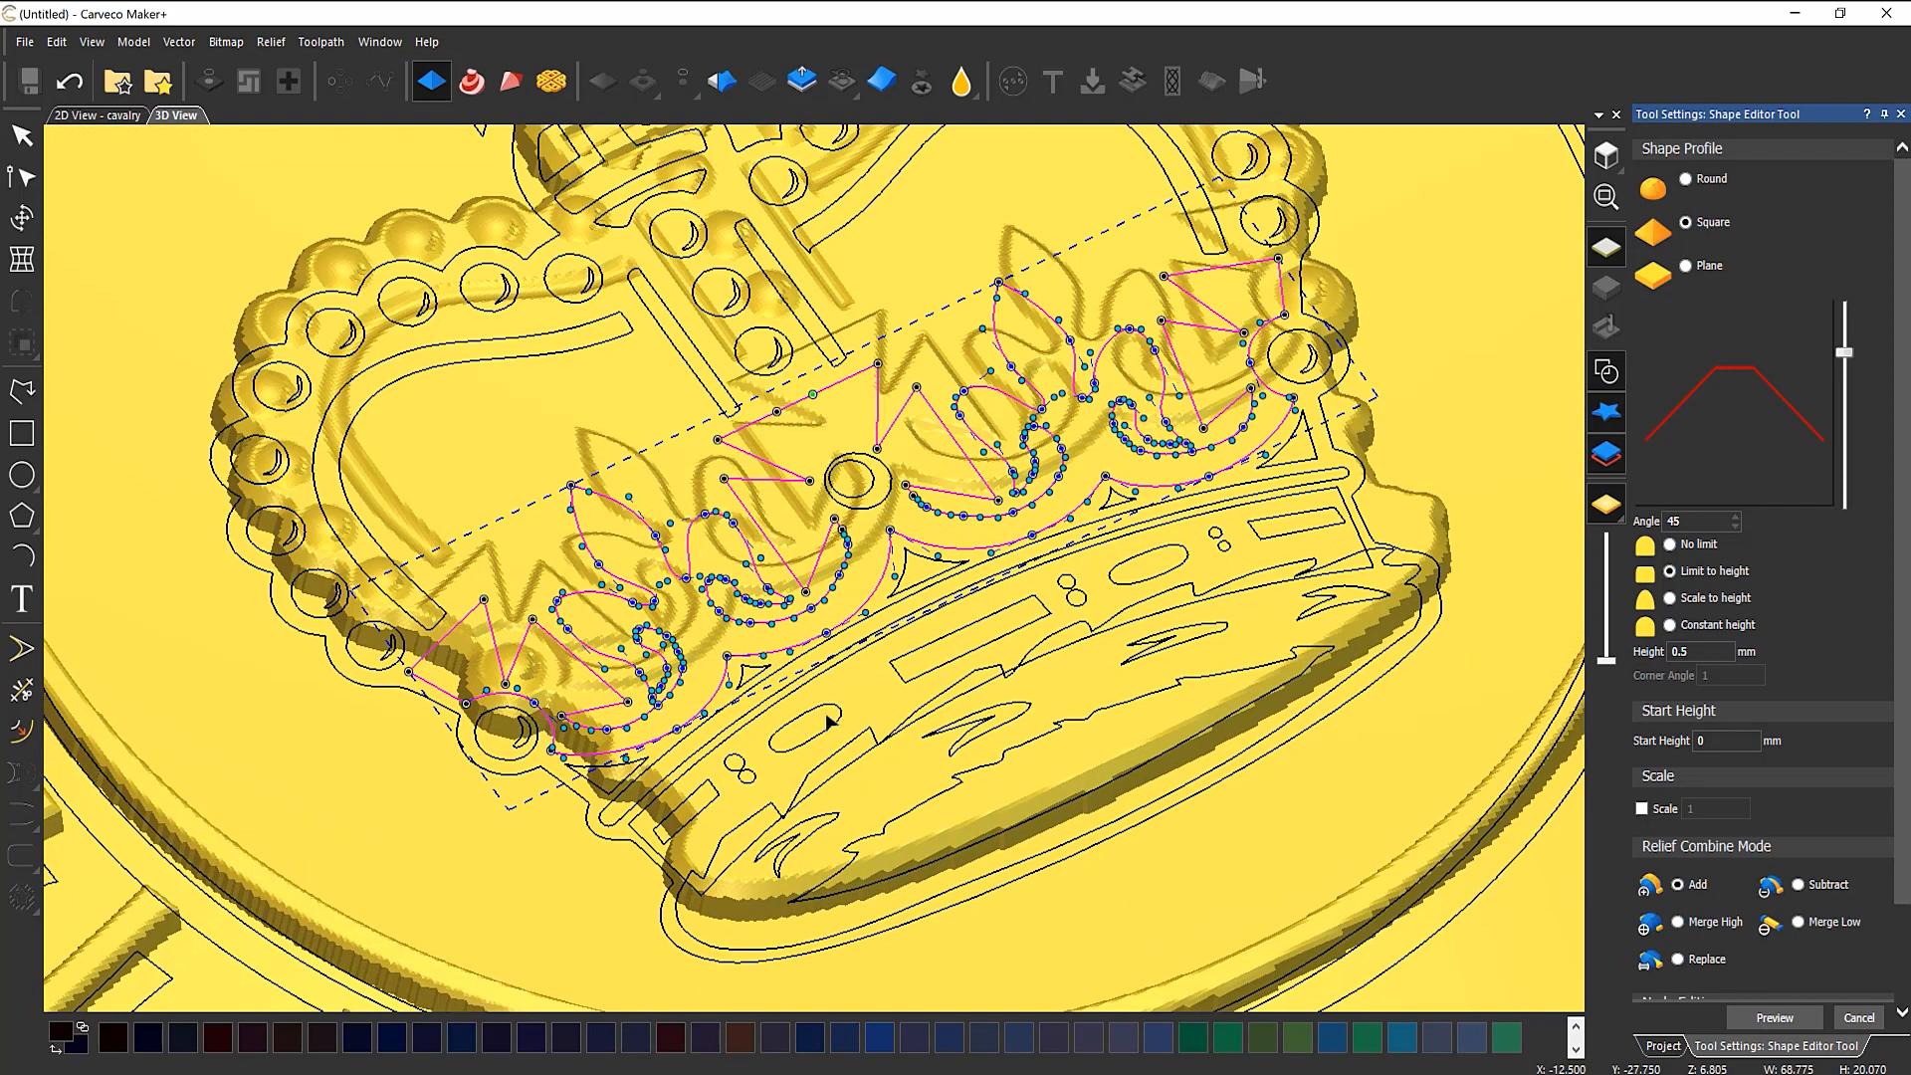
pyautogui.click(629, 816)
pyautogui.click(1687, 180)
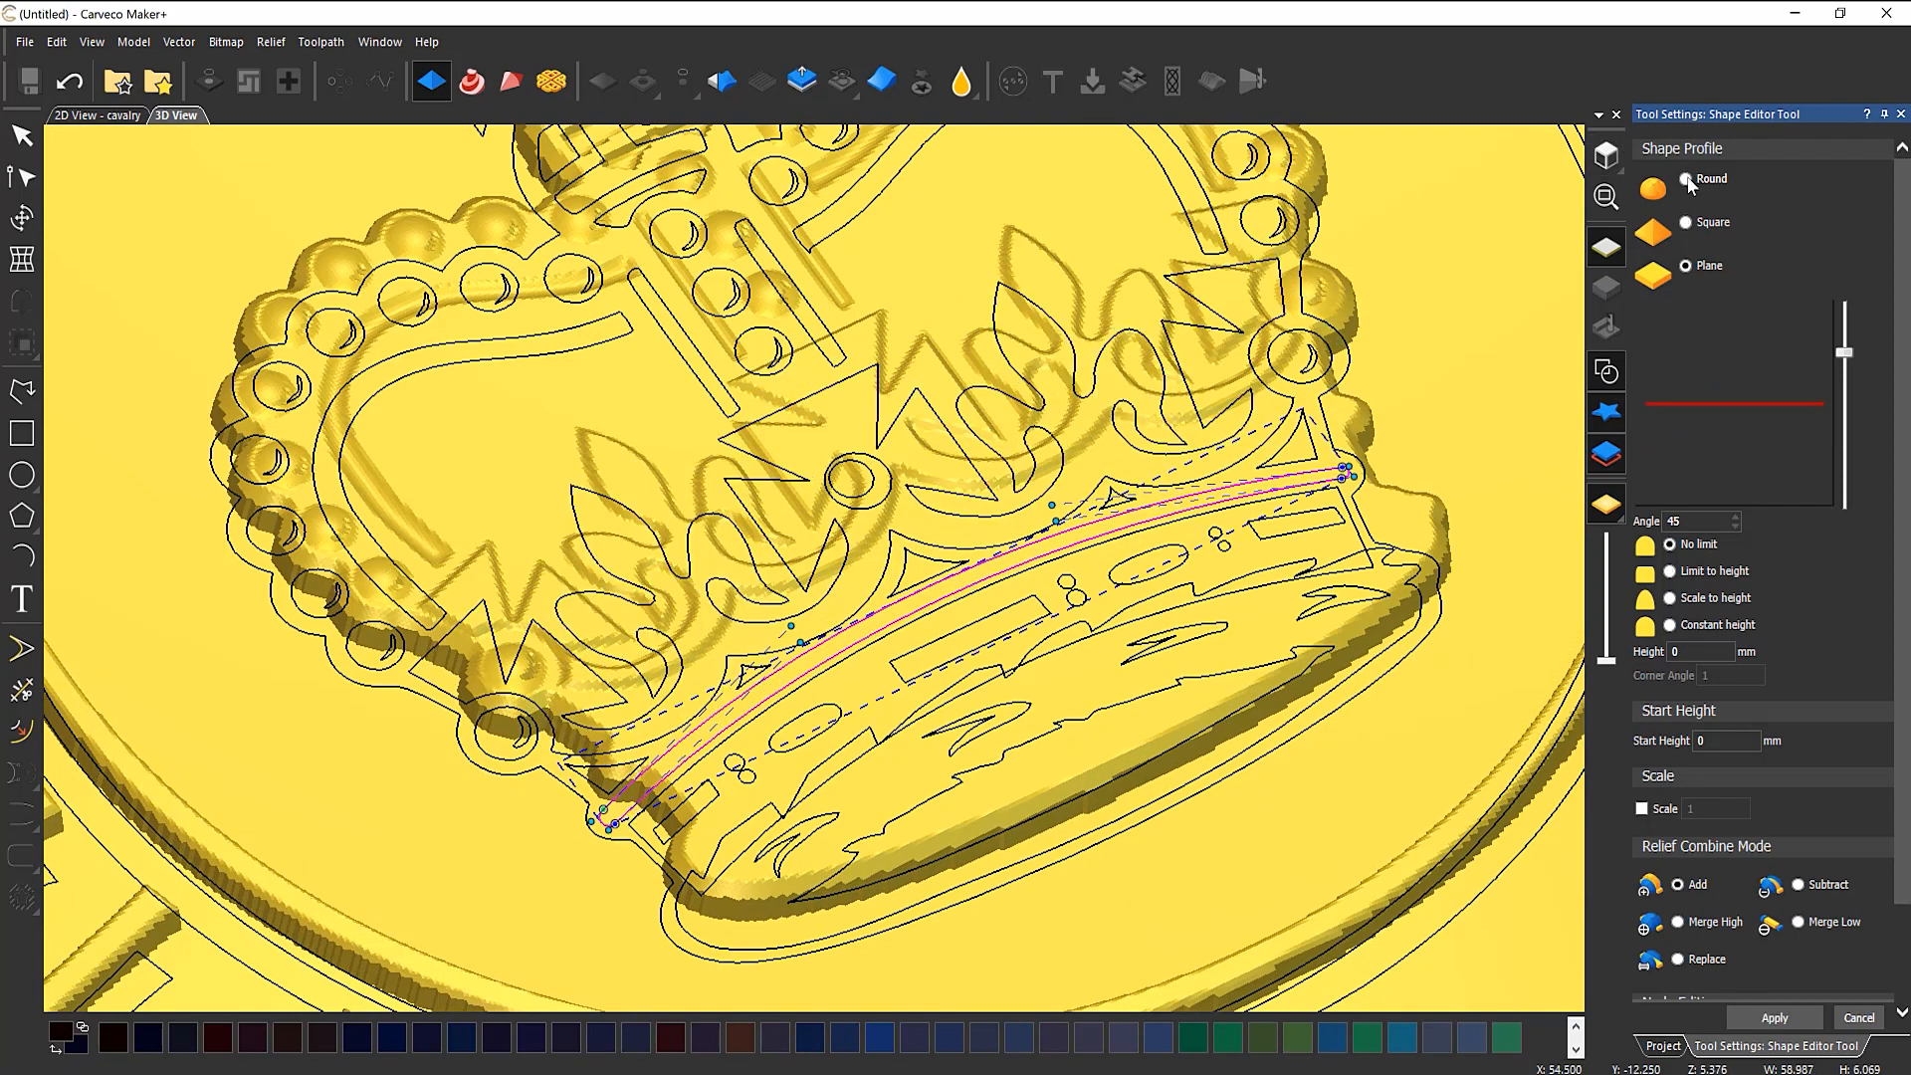
pyautogui.click(1606, 374)
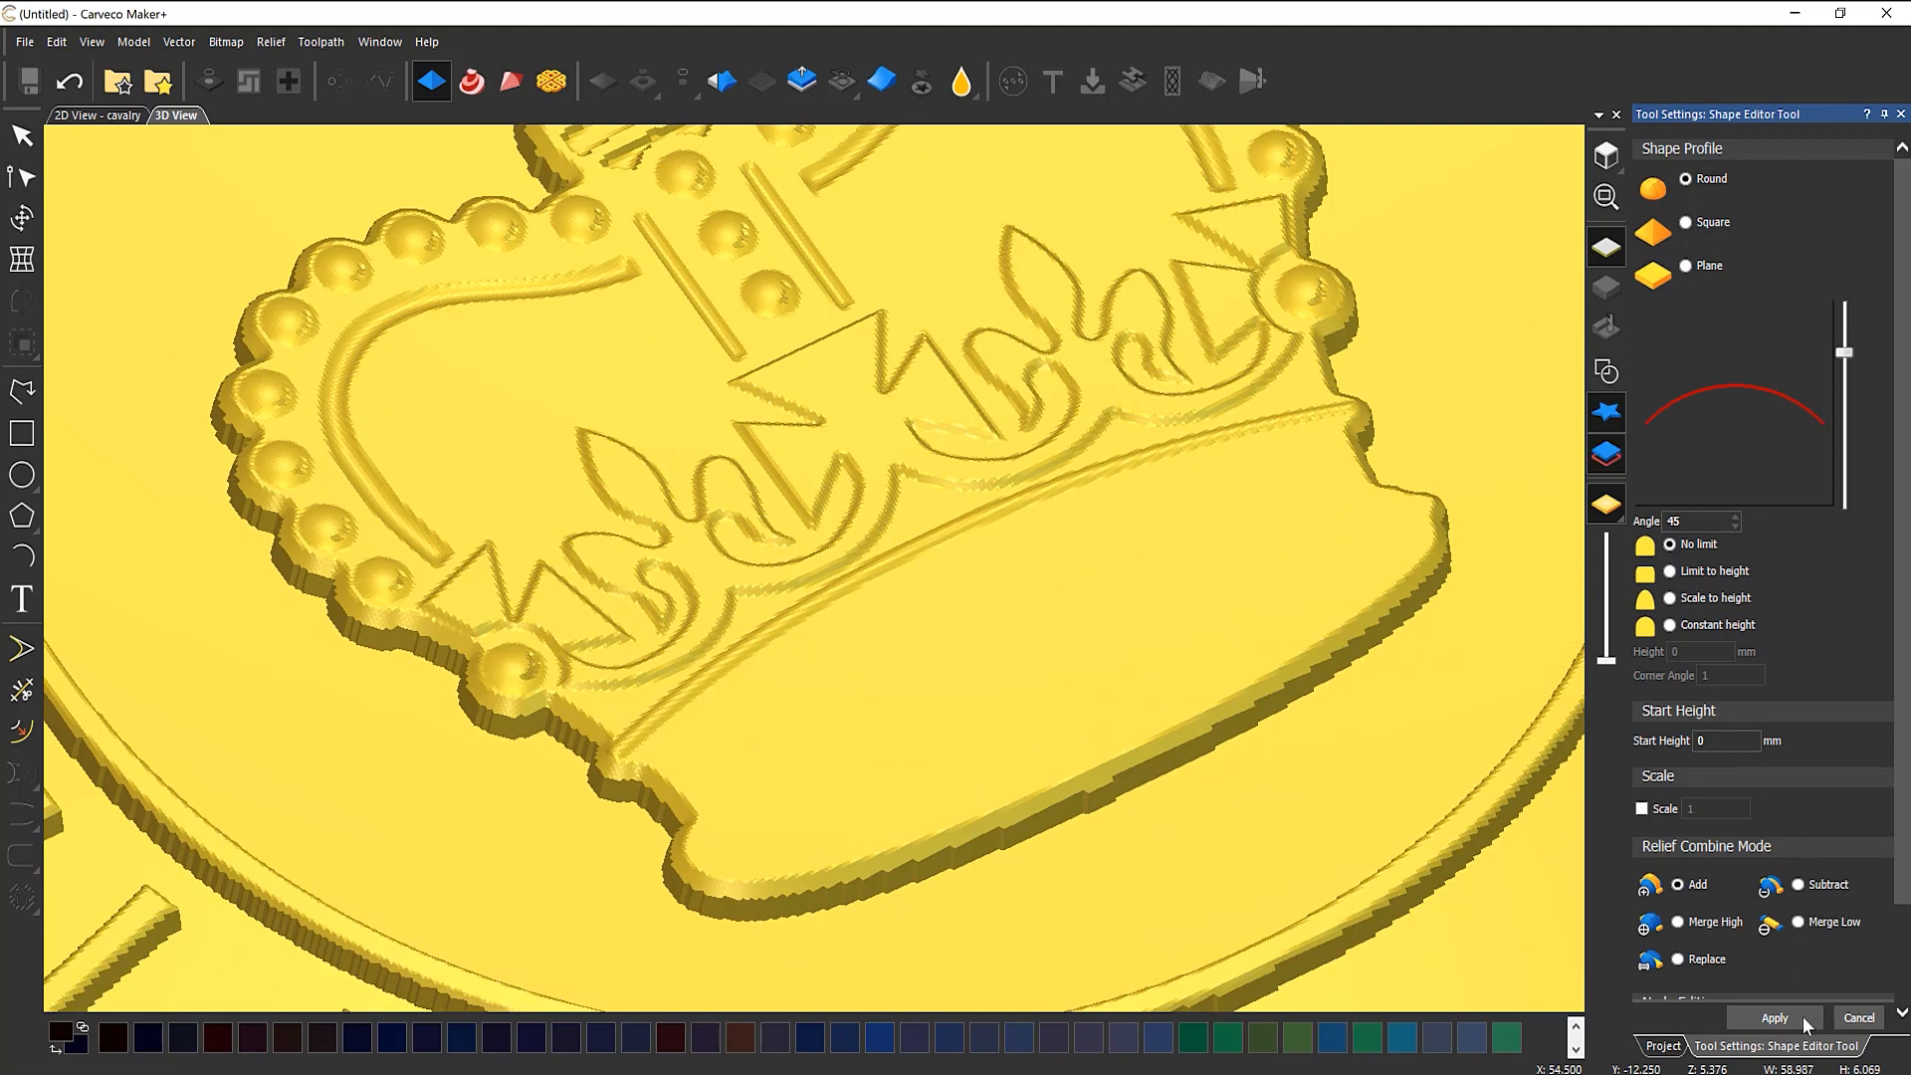
pyautogui.click(1607, 372)
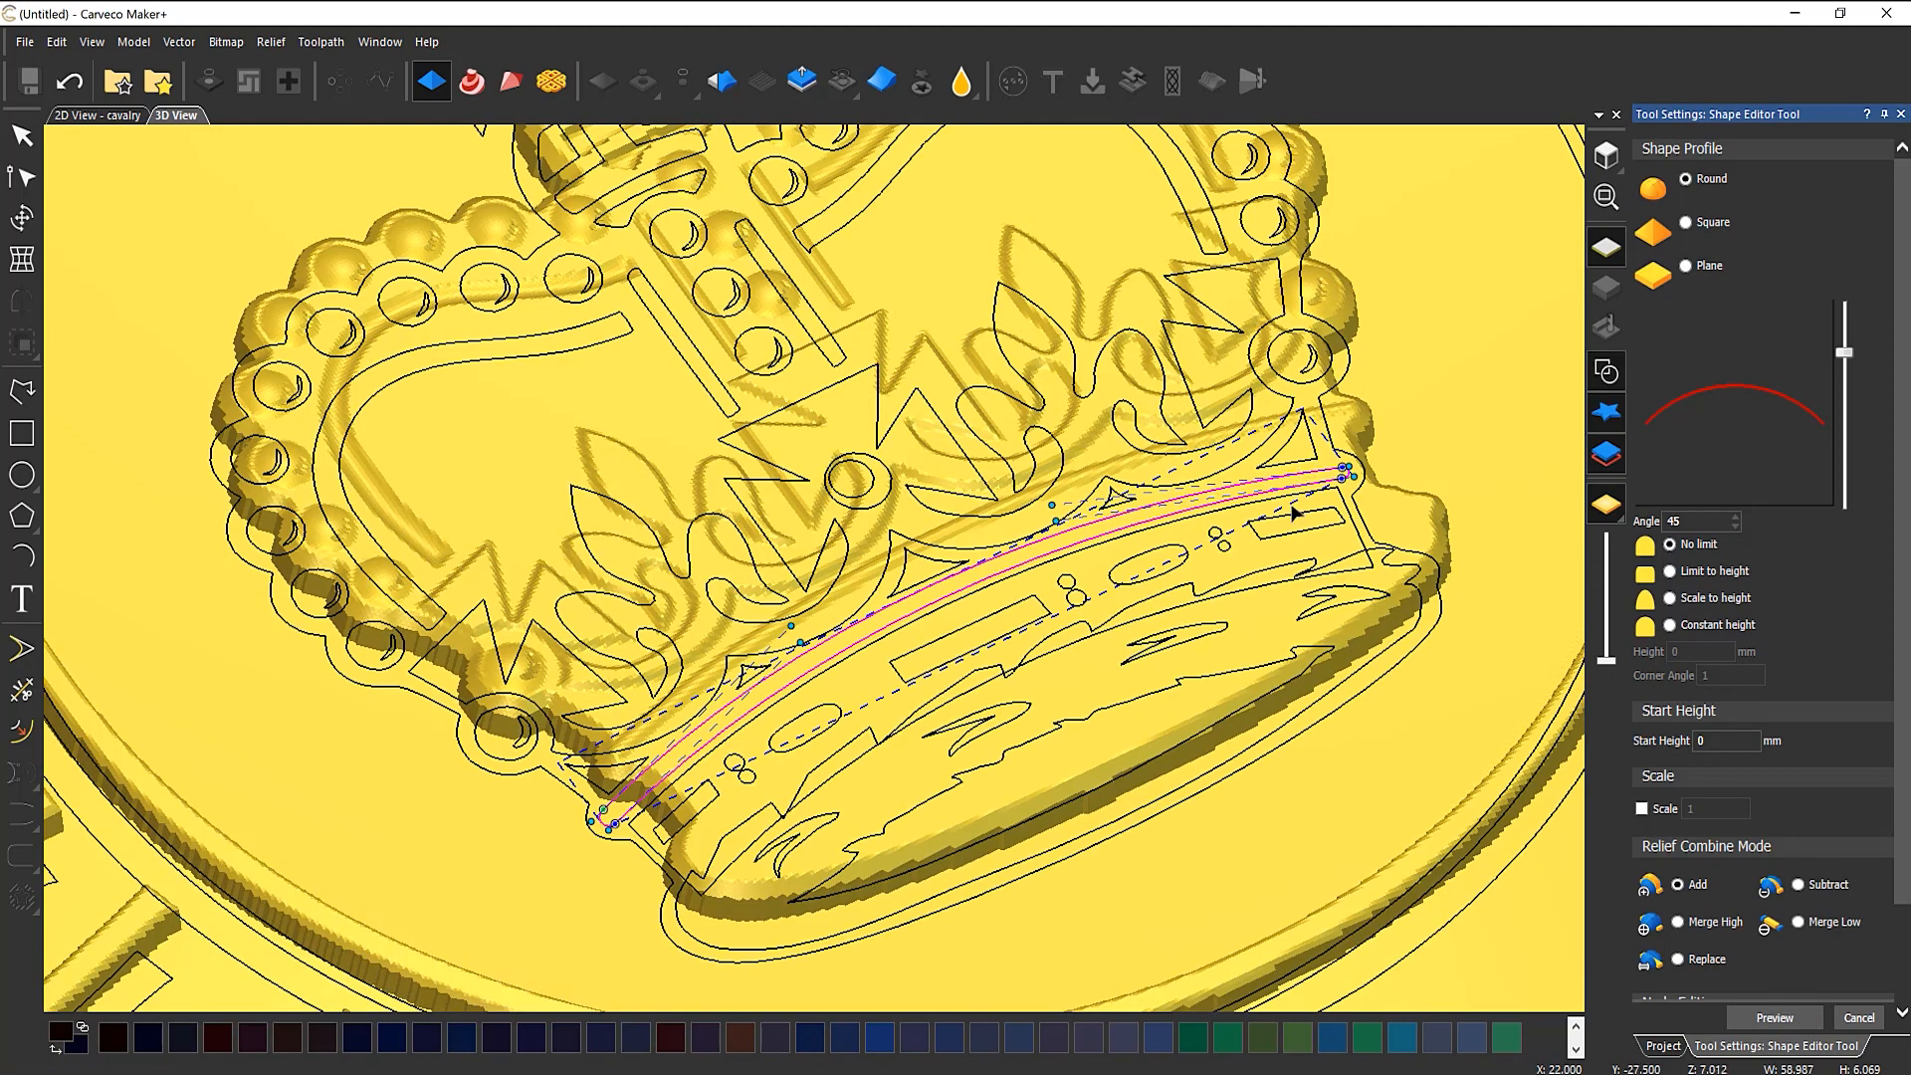
# Step: Give the headband outline a square profile limited to 0.5 mm in height, and add it to the relief with the vectors hidden while previewing
pyautogui.click(1343, 499)
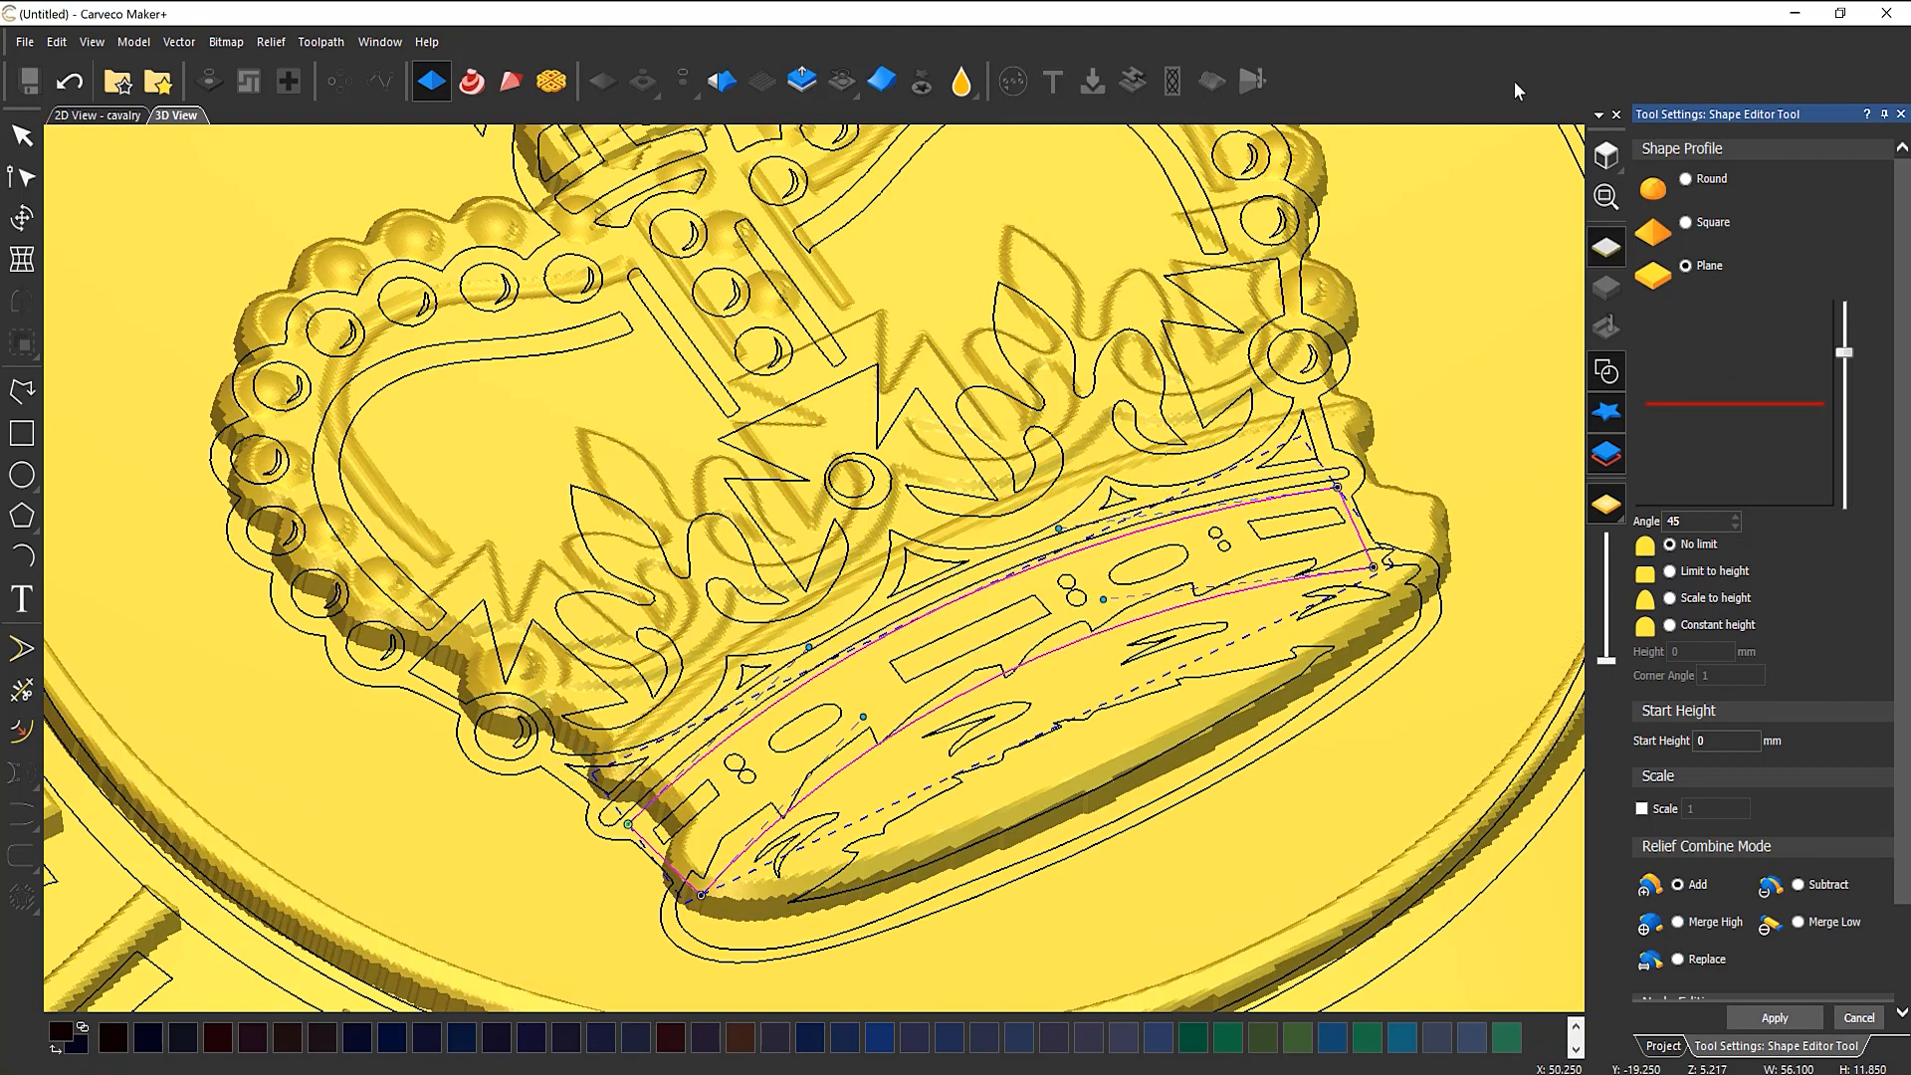
pyautogui.click(1686, 225)
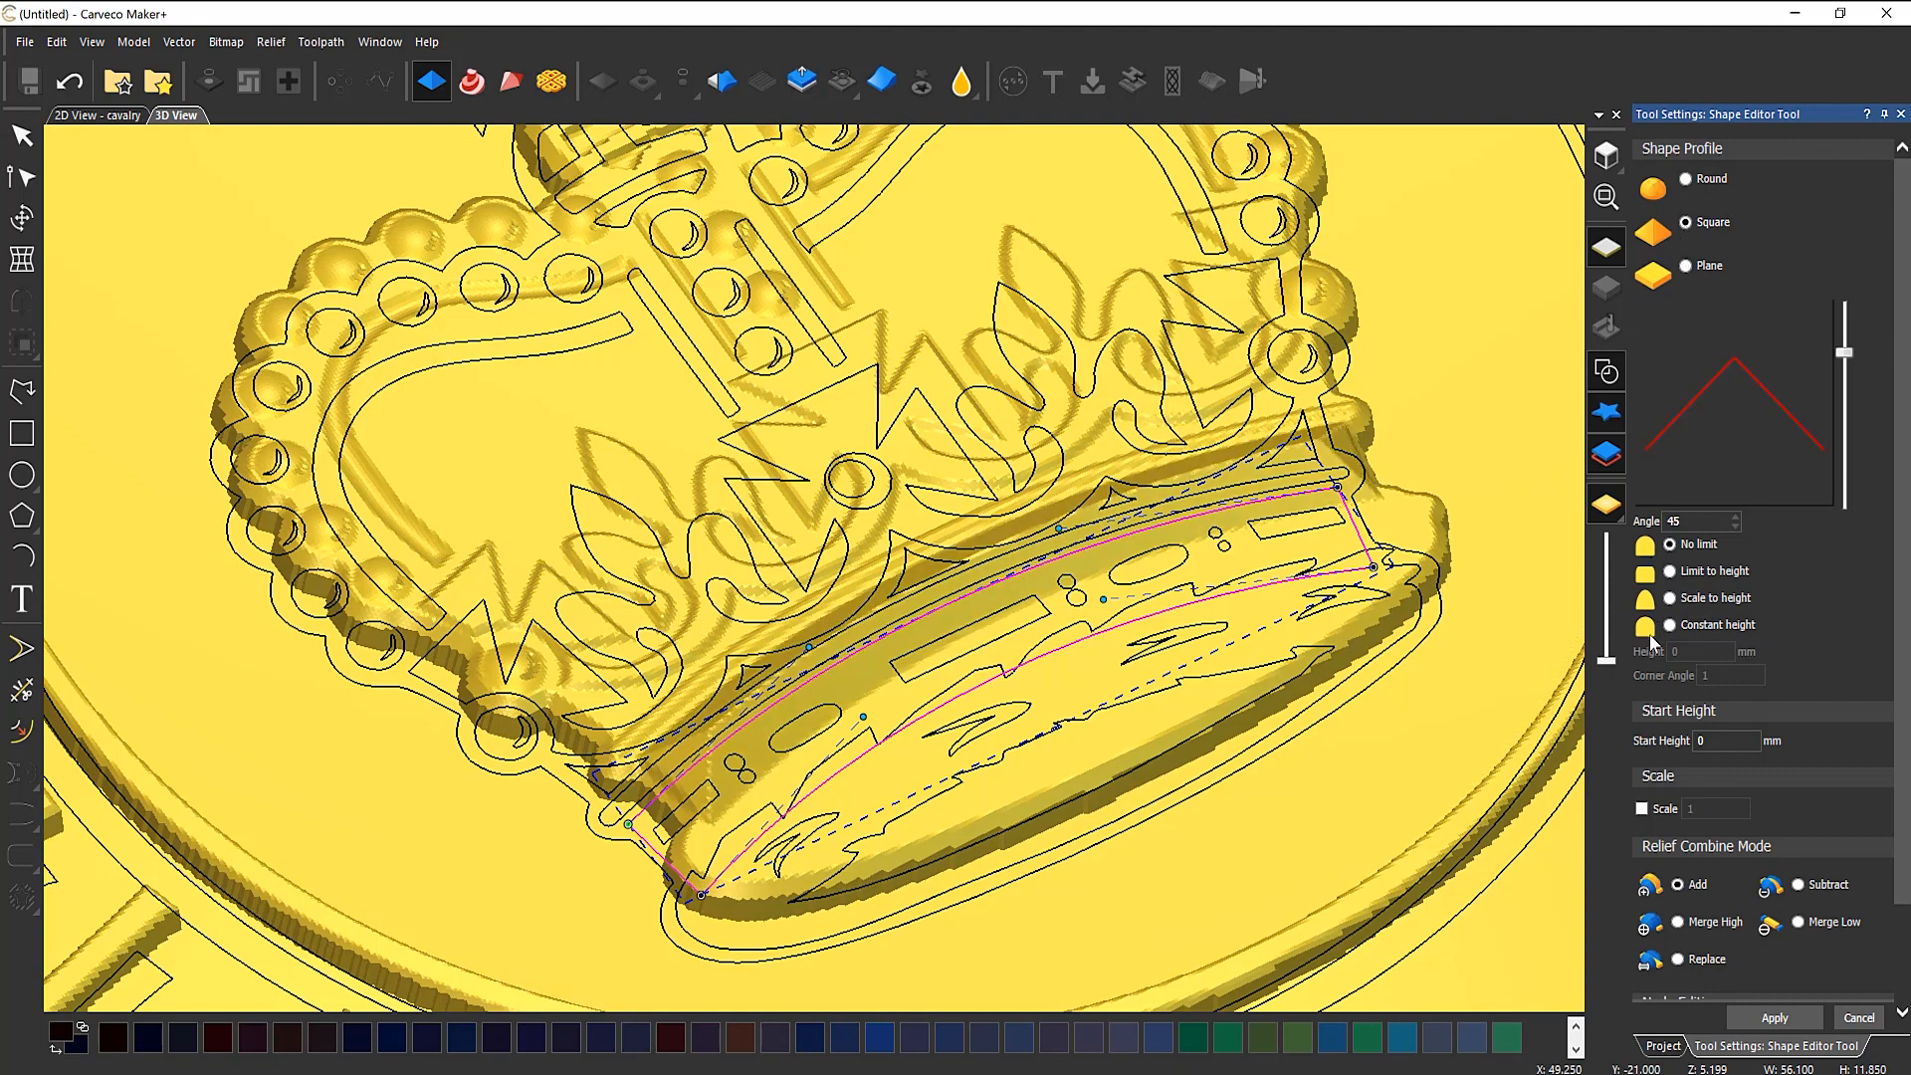
pyautogui.click(1730, 571)
pyautogui.click(1606, 373)
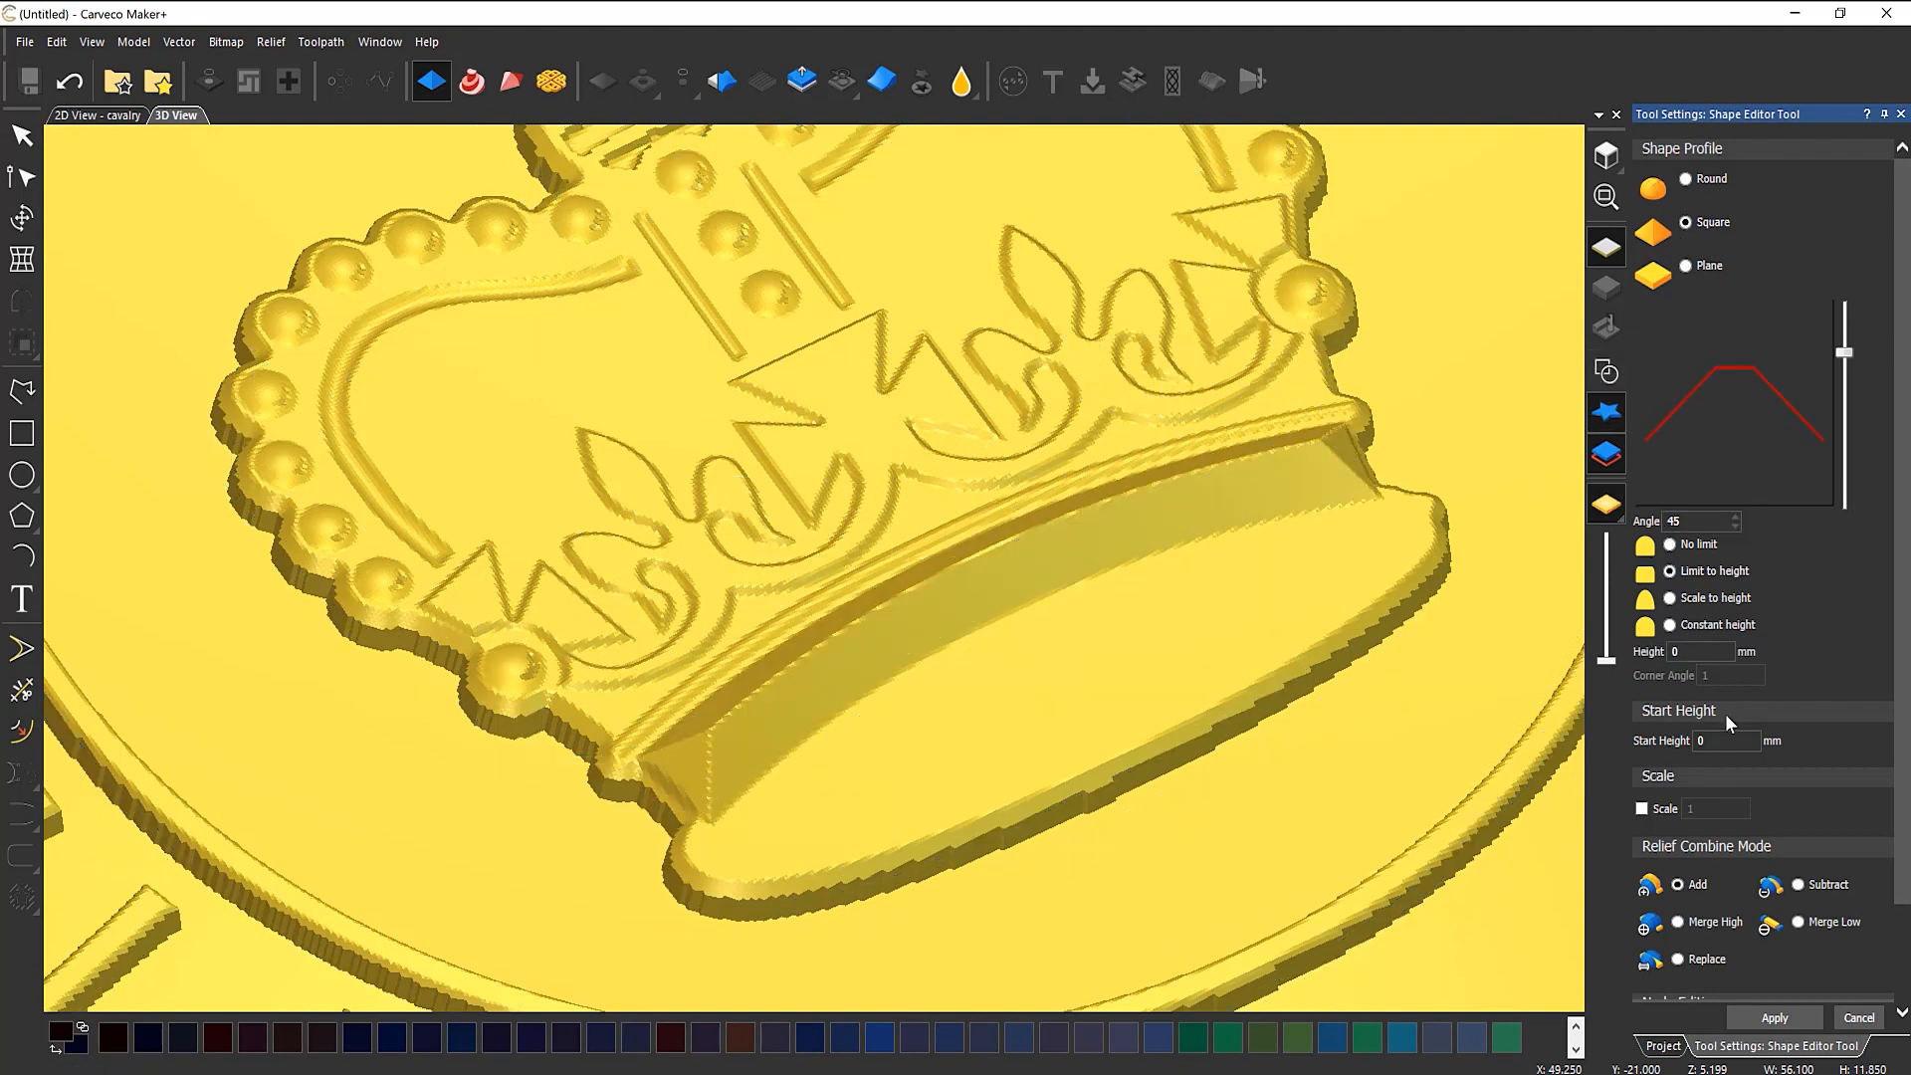
pyautogui.click(1692, 650)
pyautogui.write('0.5')
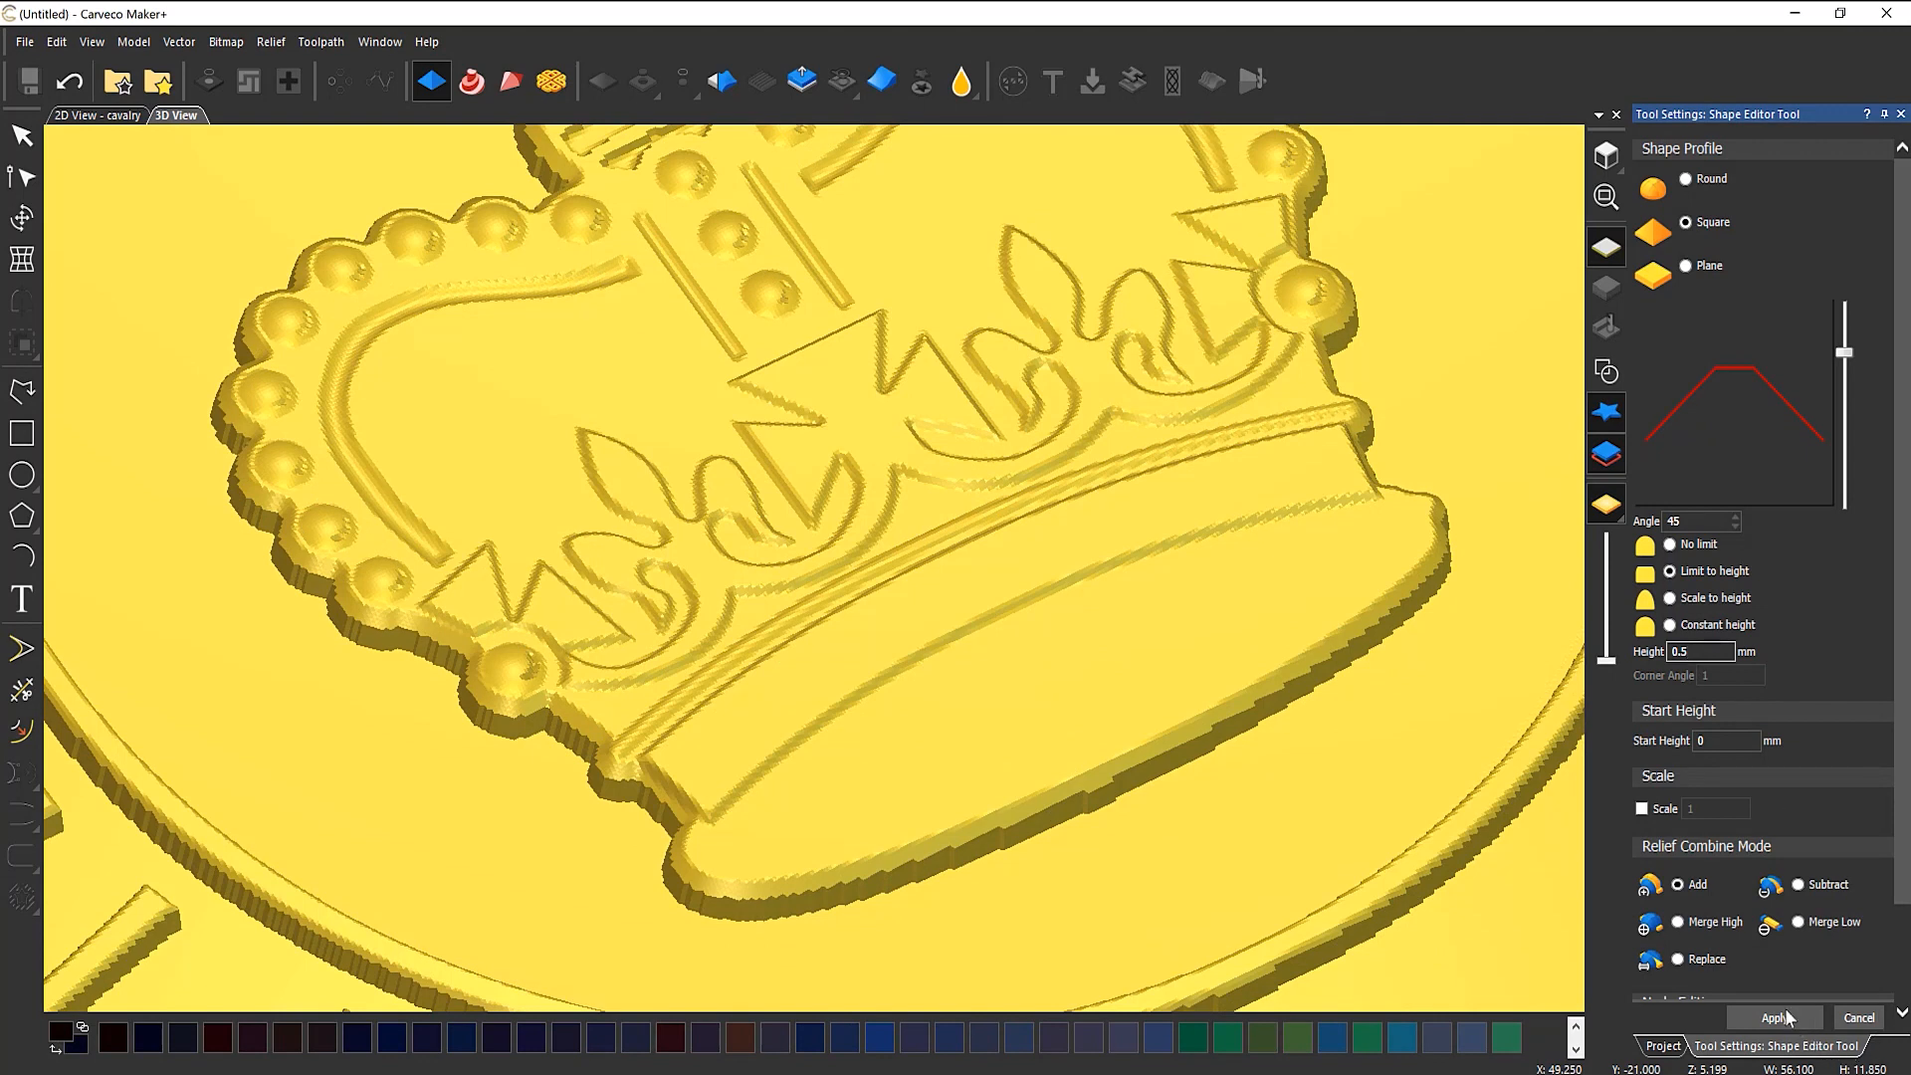
pyautogui.click(1783, 1007)
pyautogui.click(1597, 374)
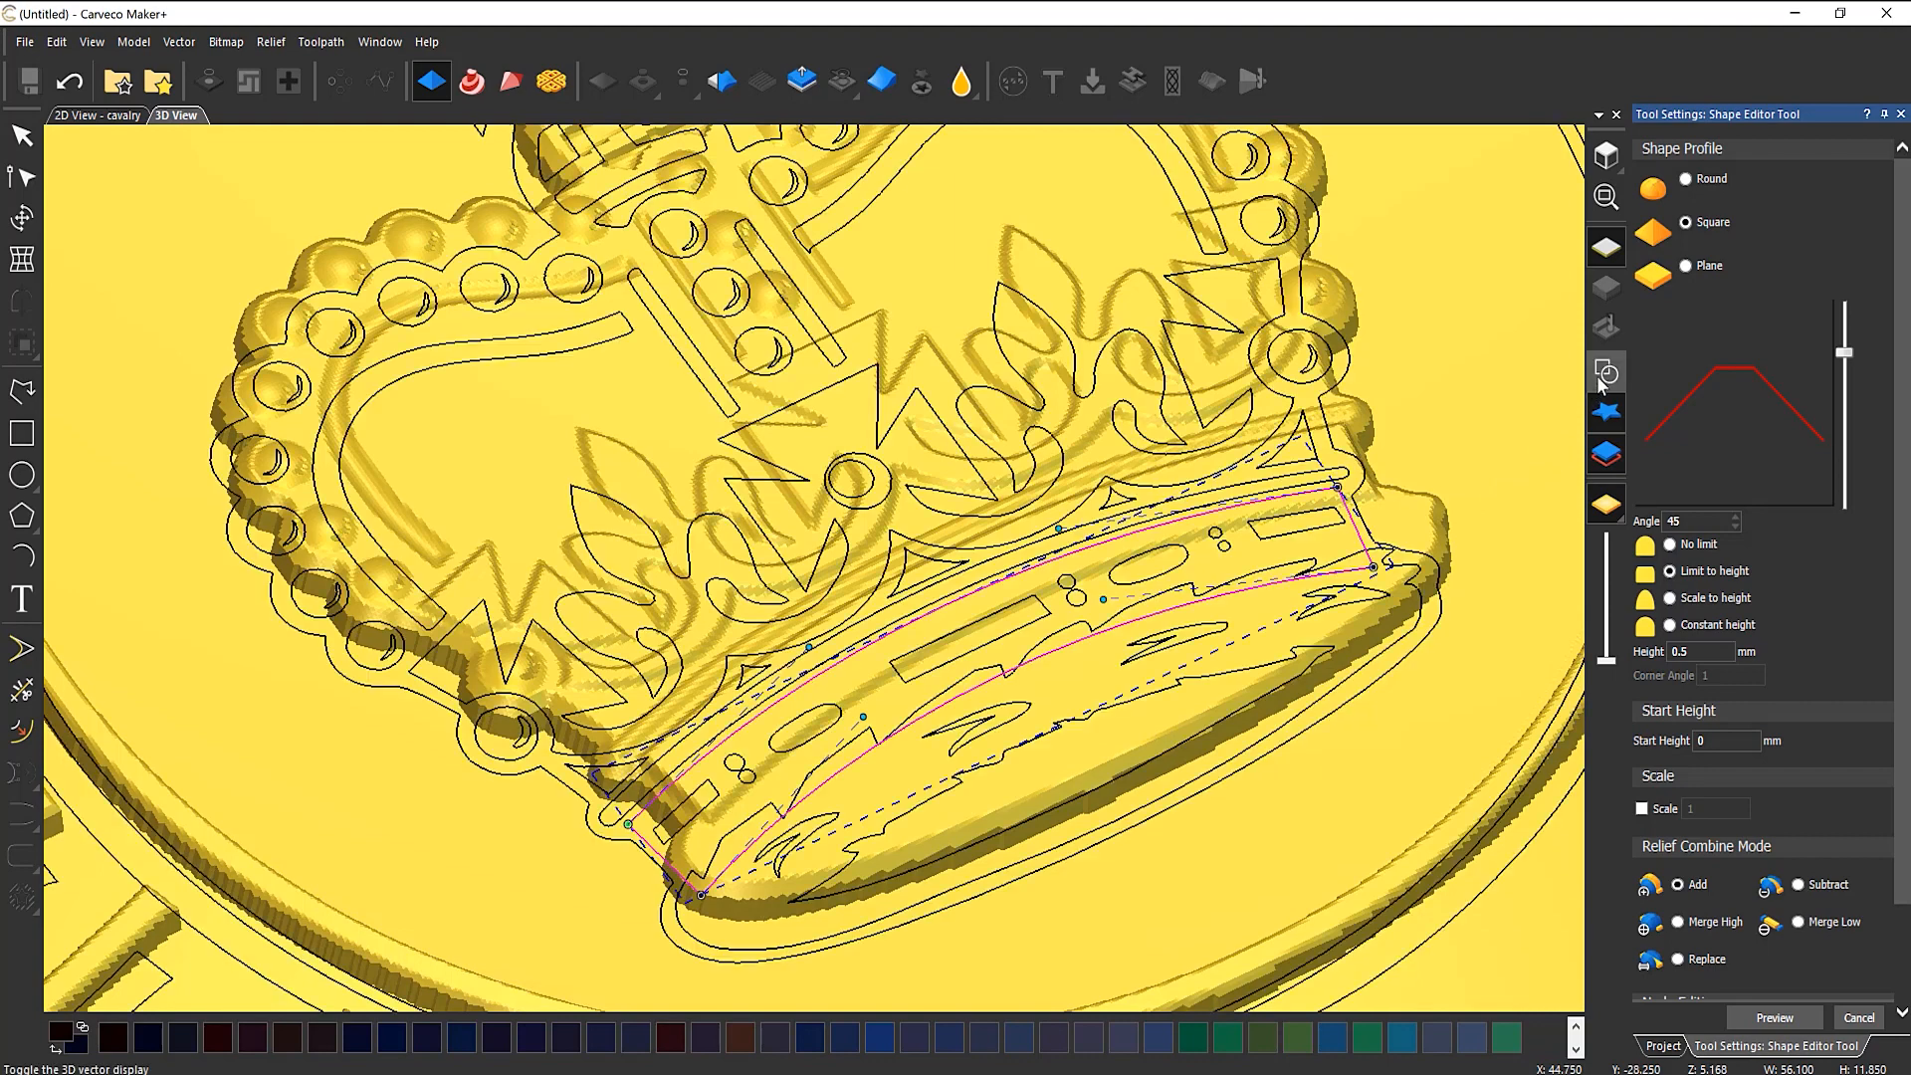
# Step: Select the outer and inner outlines of the ragged-edged trim at the crown's base, hide the vectors and preview a round profile
pyautogui.click(1091, 629)
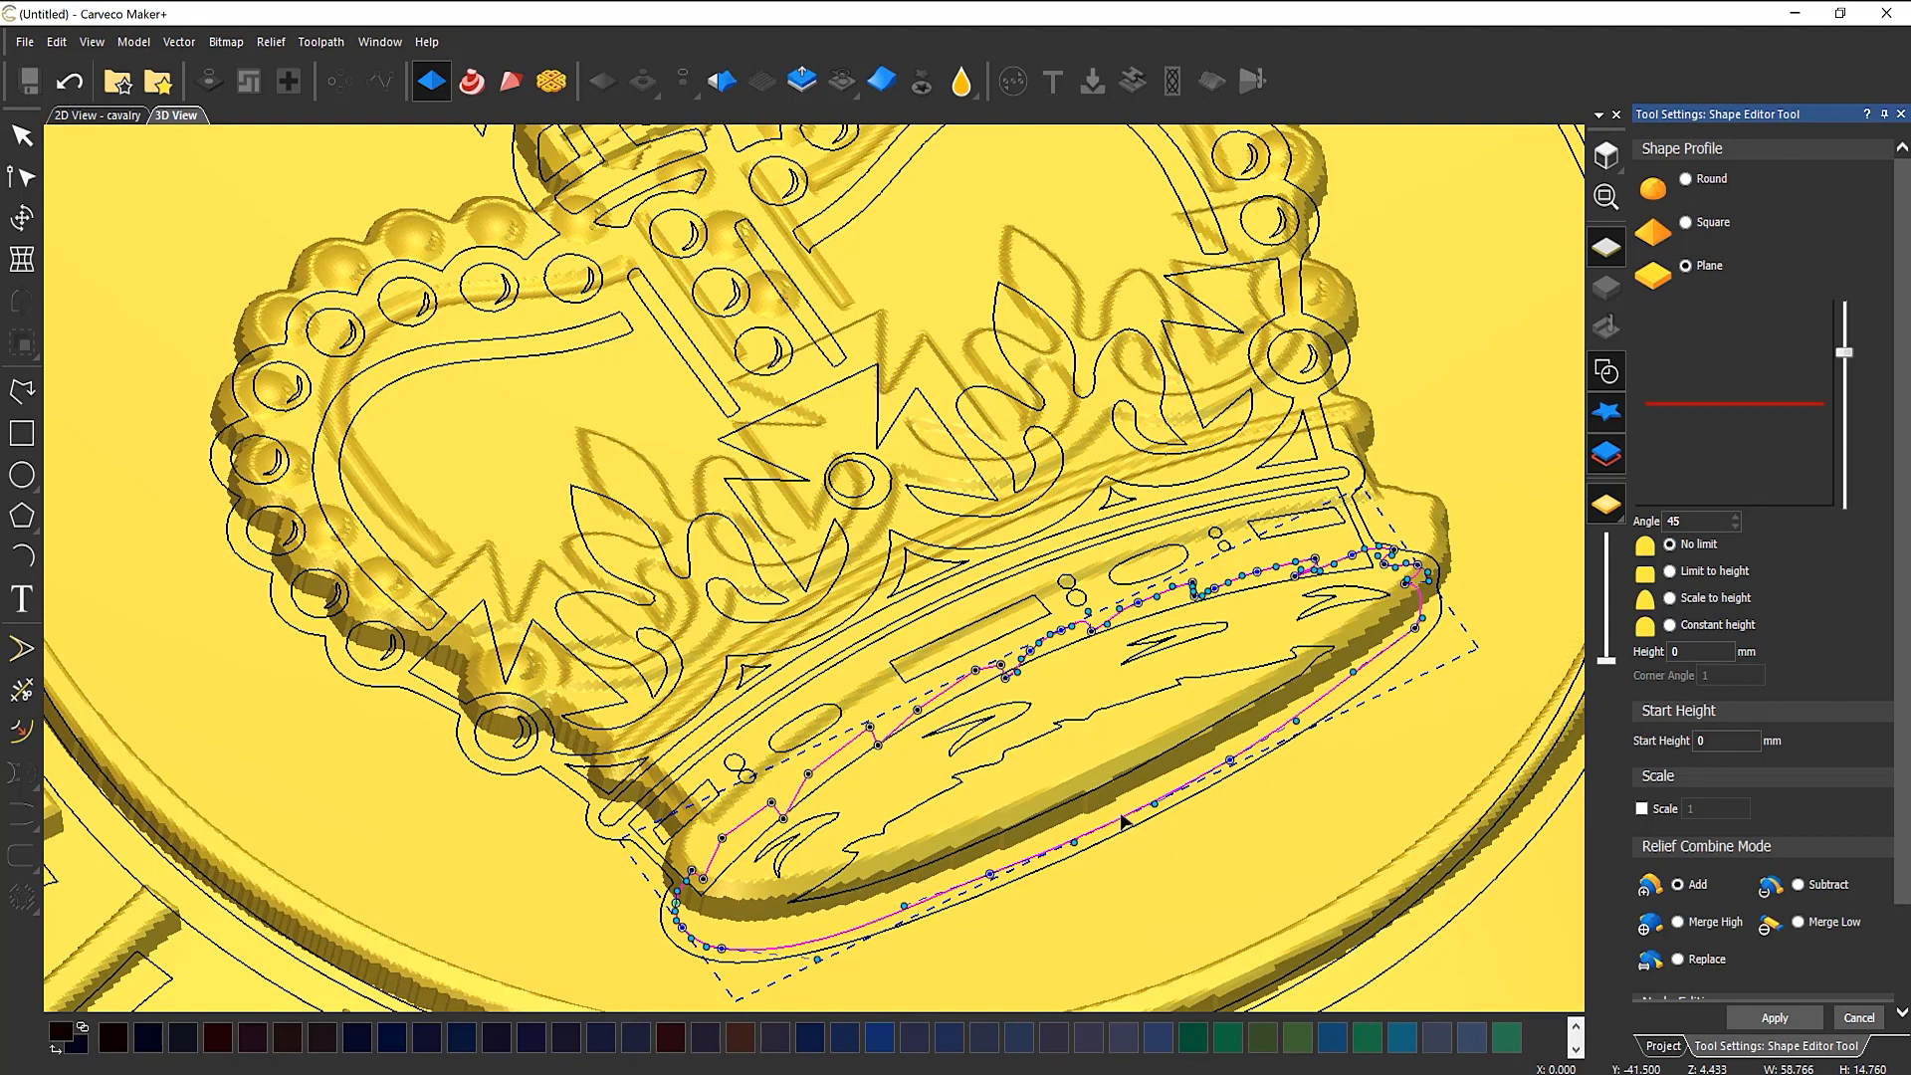
pyautogui.keyDown('shift'); pyautogui.click(911, 814); pyautogui.keyUp('shift')
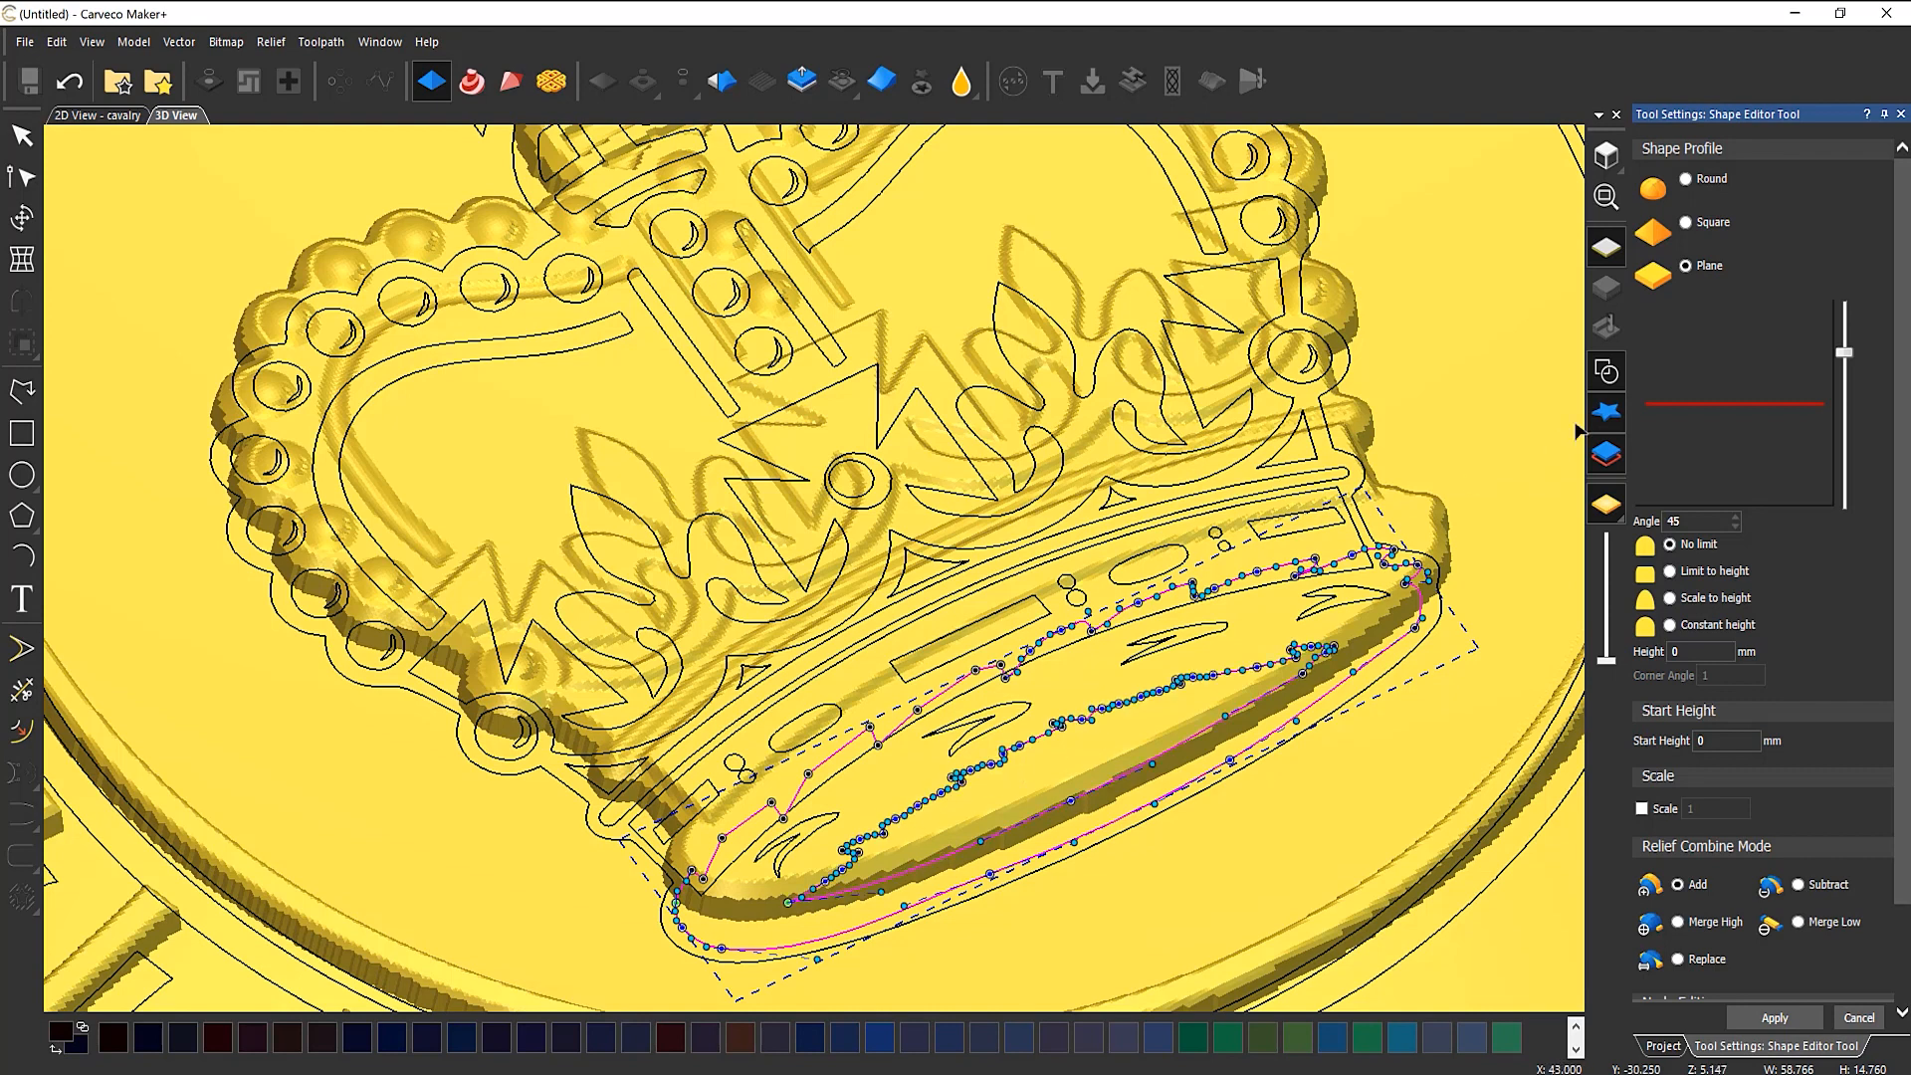
pyautogui.click(1606, 377)
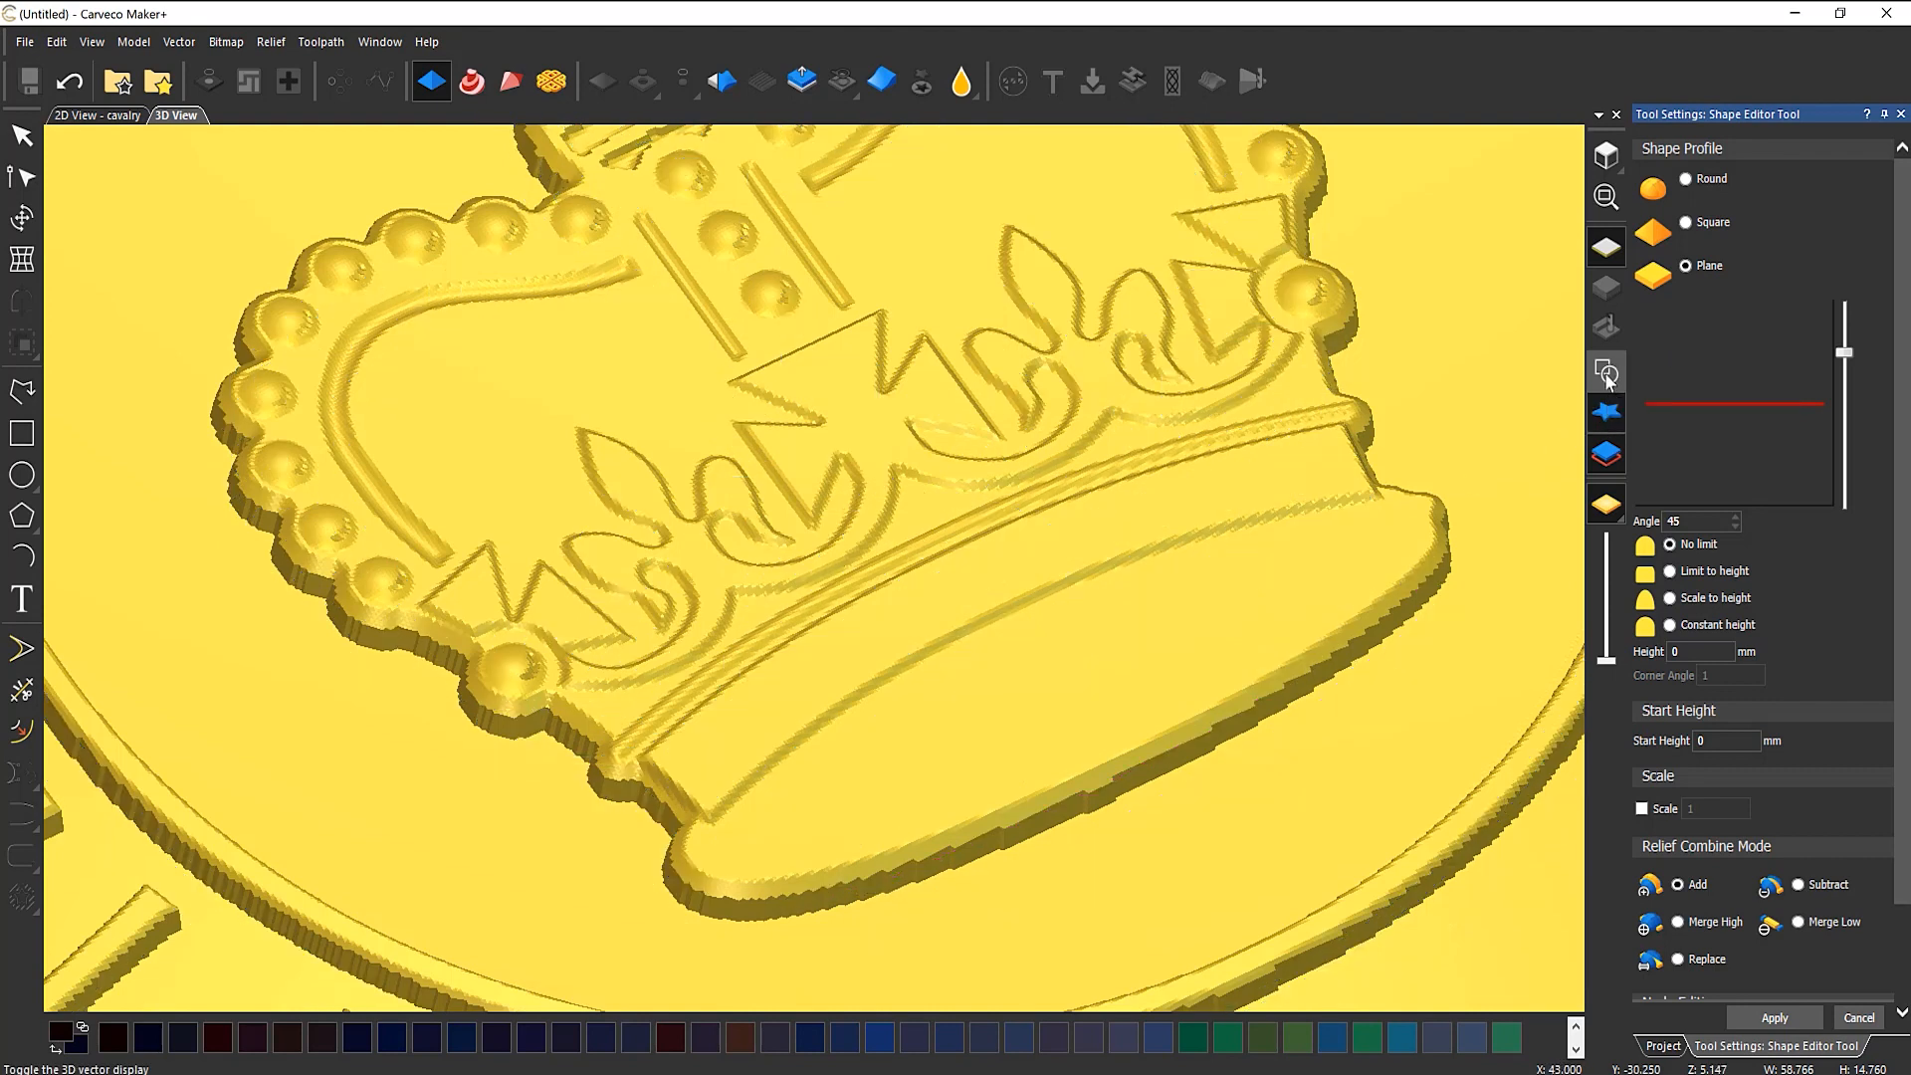
pyautogui.click(1686, 179)
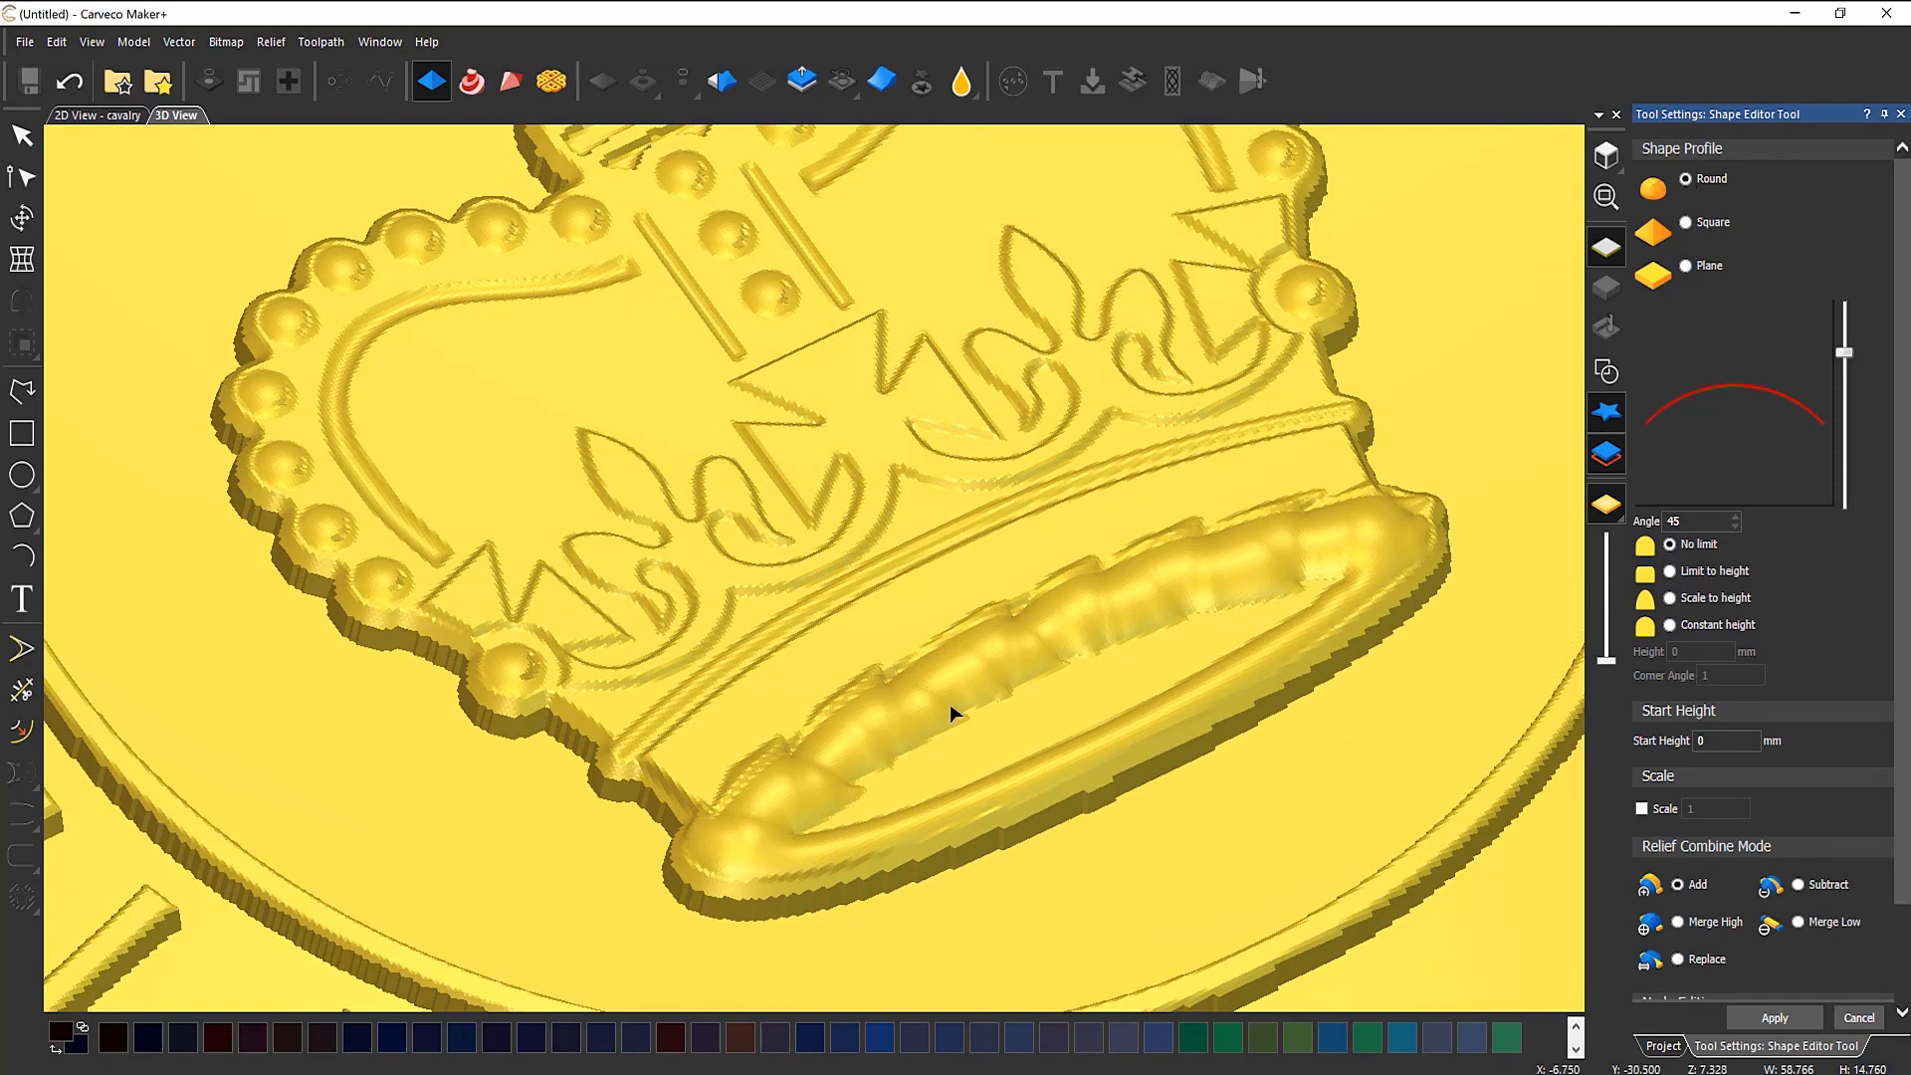
pyautogui.moveTo(895, 734); pyautogui.dragTo(1316, 659)
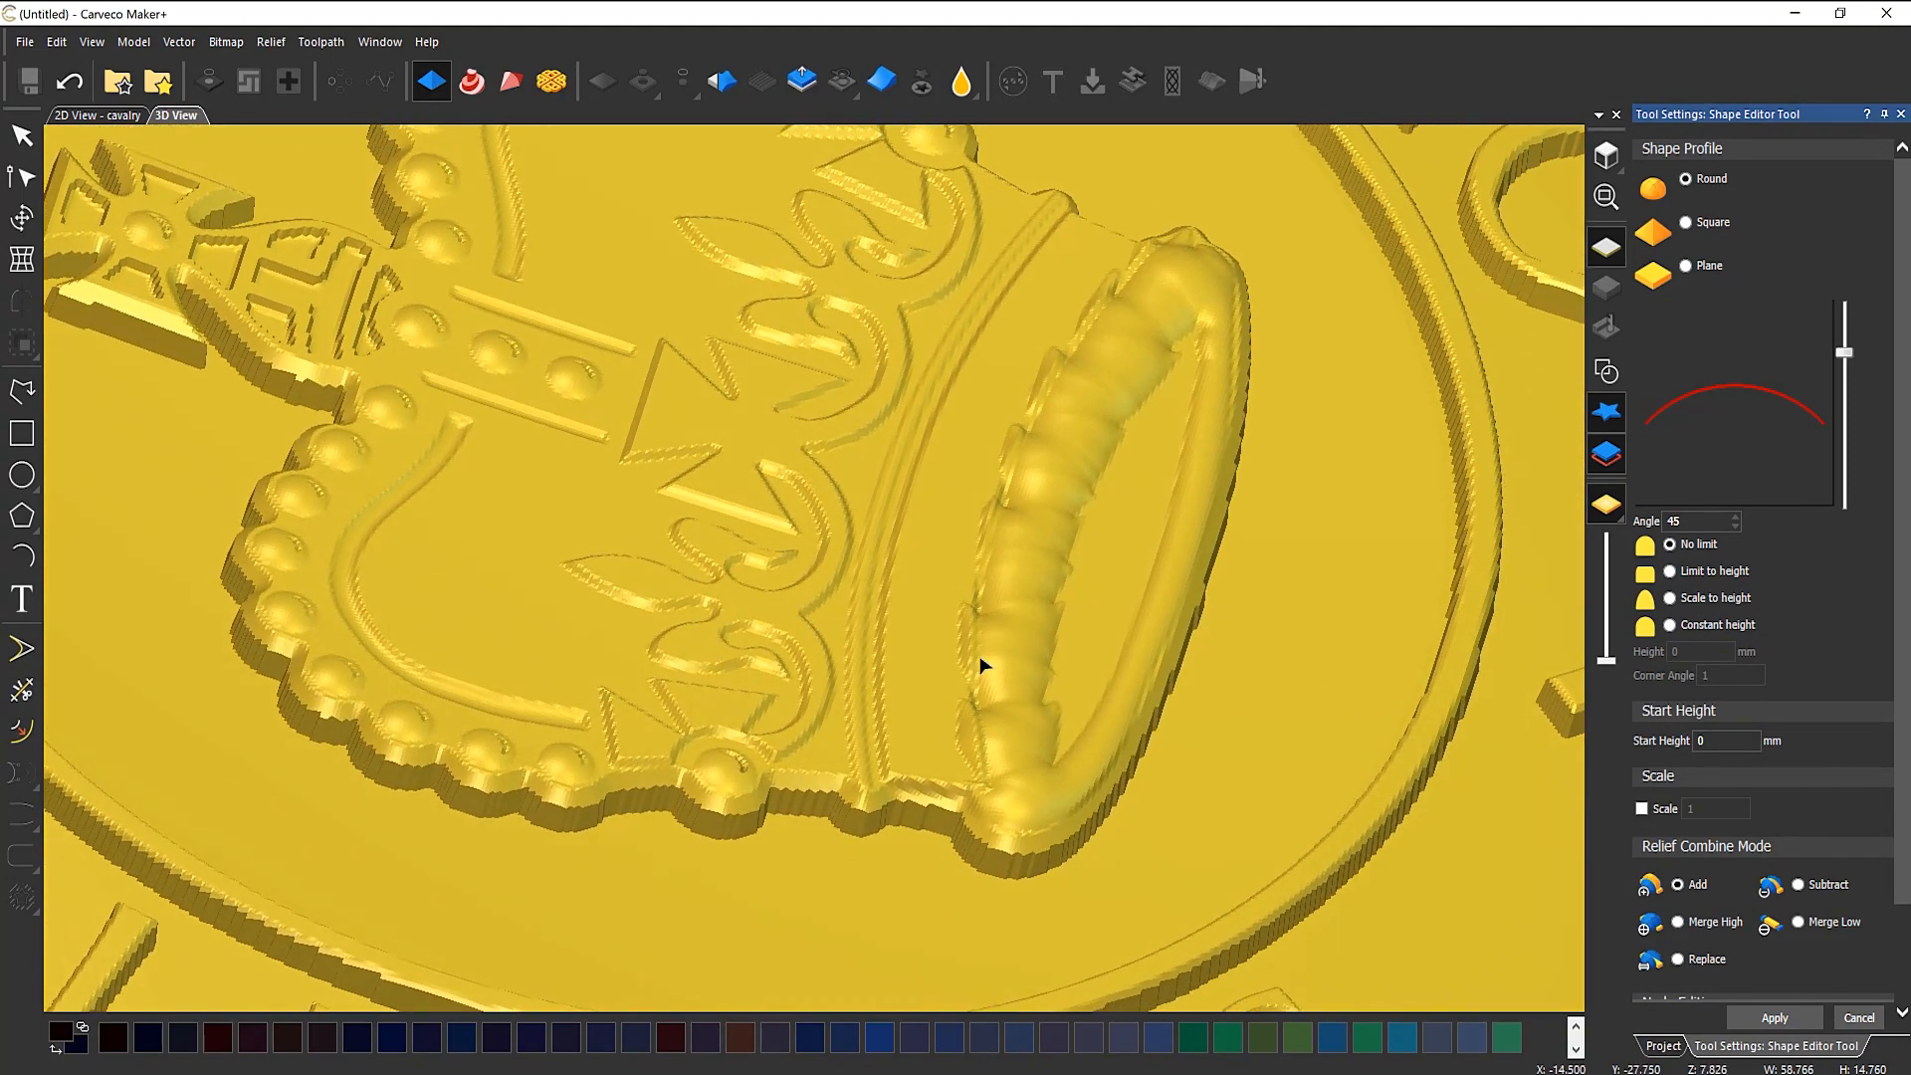
pyautogui.moveTo(955, 738); pyautogui.dragTo(798, 730)
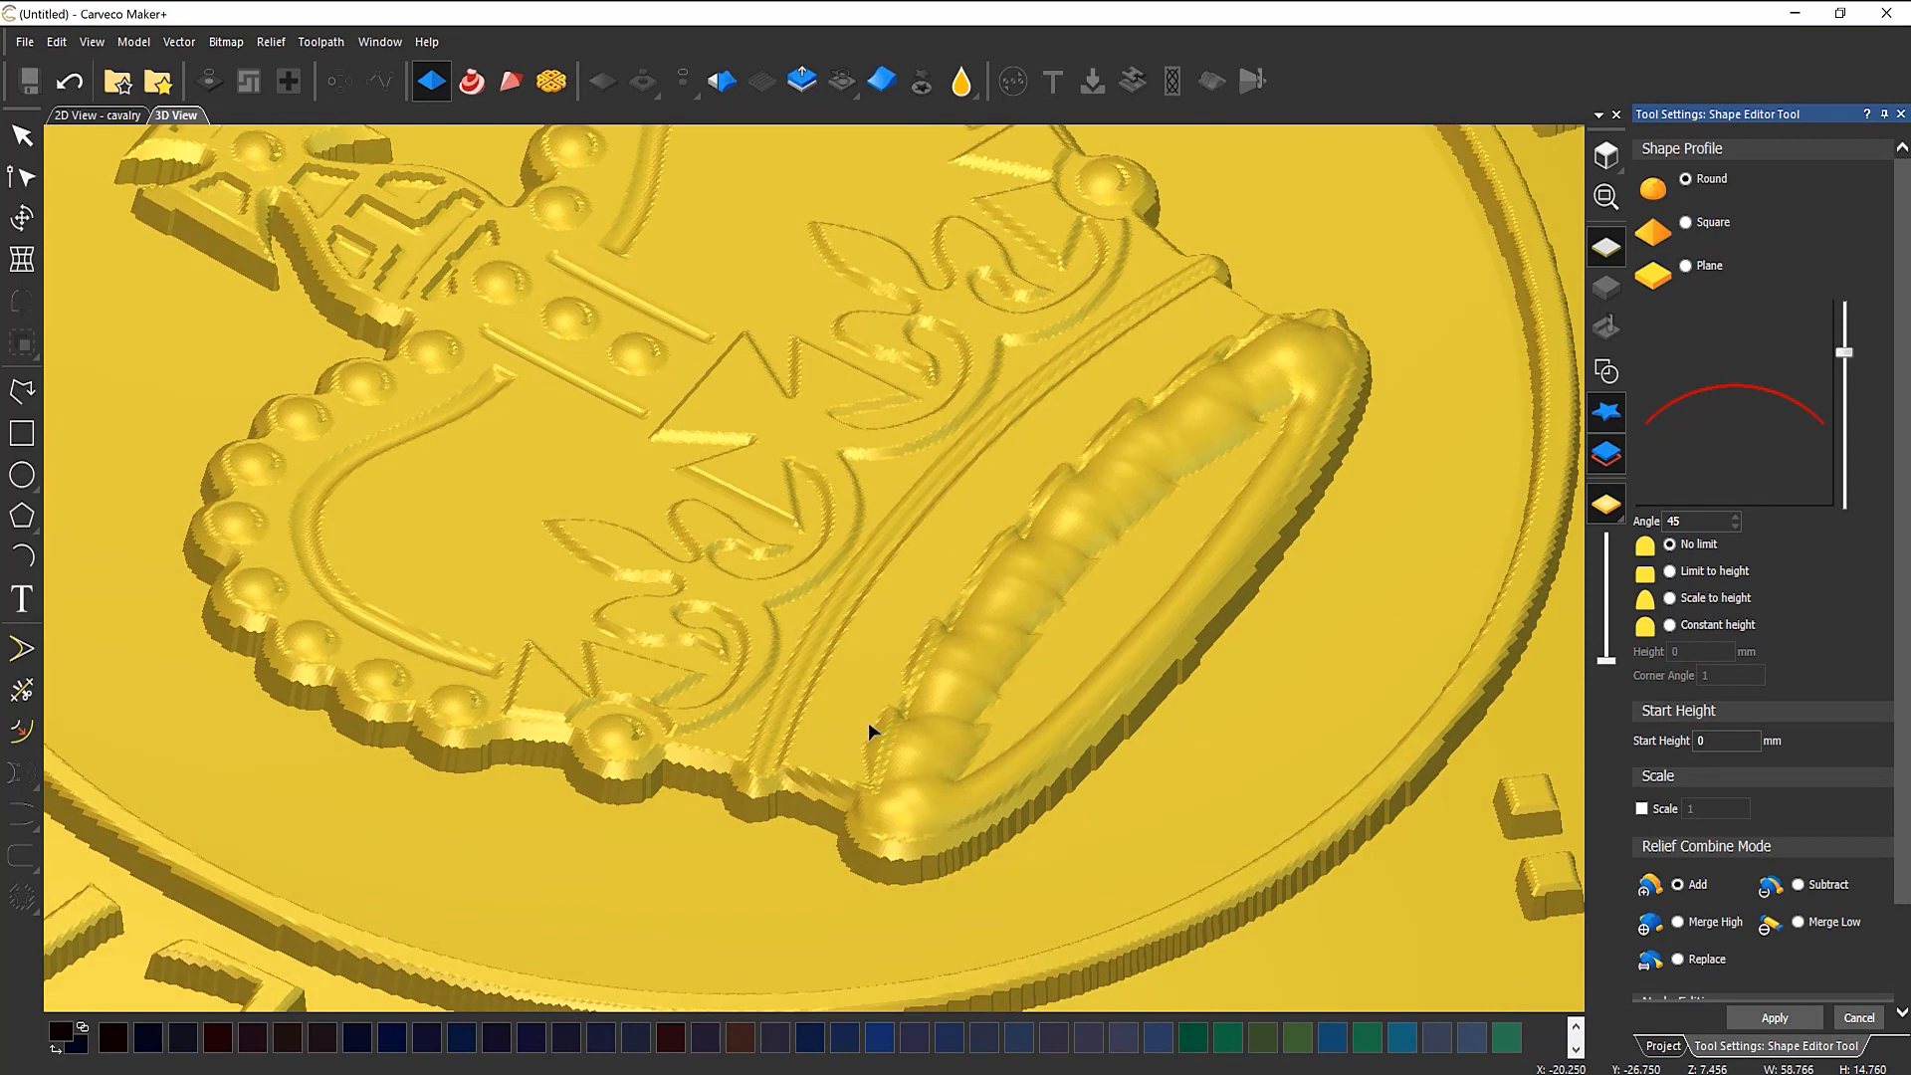
# Step: Switch the trim's combine mode to Merge High and try start heights of 6, 7 and 8 mm, checking the shape from several angles
pyautogui.click(1679, 922)
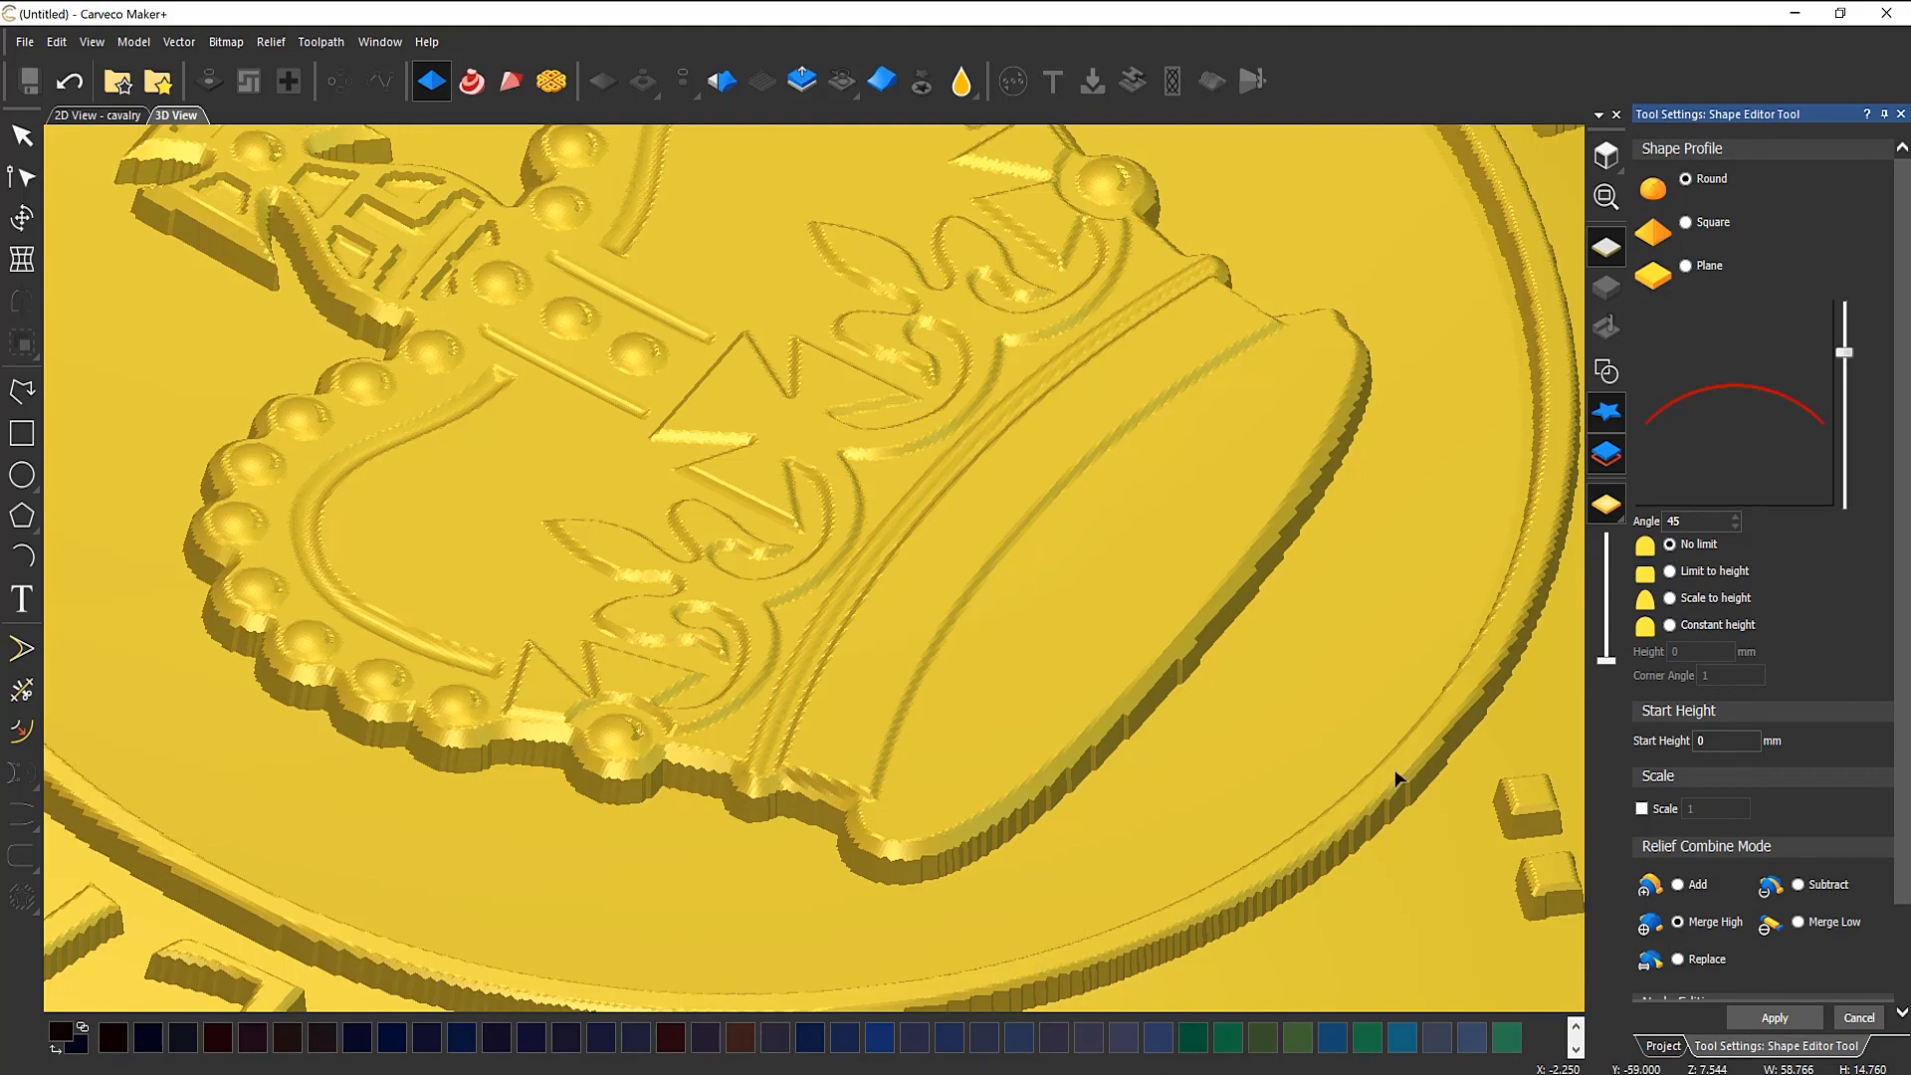
pyautogui.scroll(5, 1037, 780)
pyautogui.moveTo(945, 842); pyautogui.dragTo(886, 667)
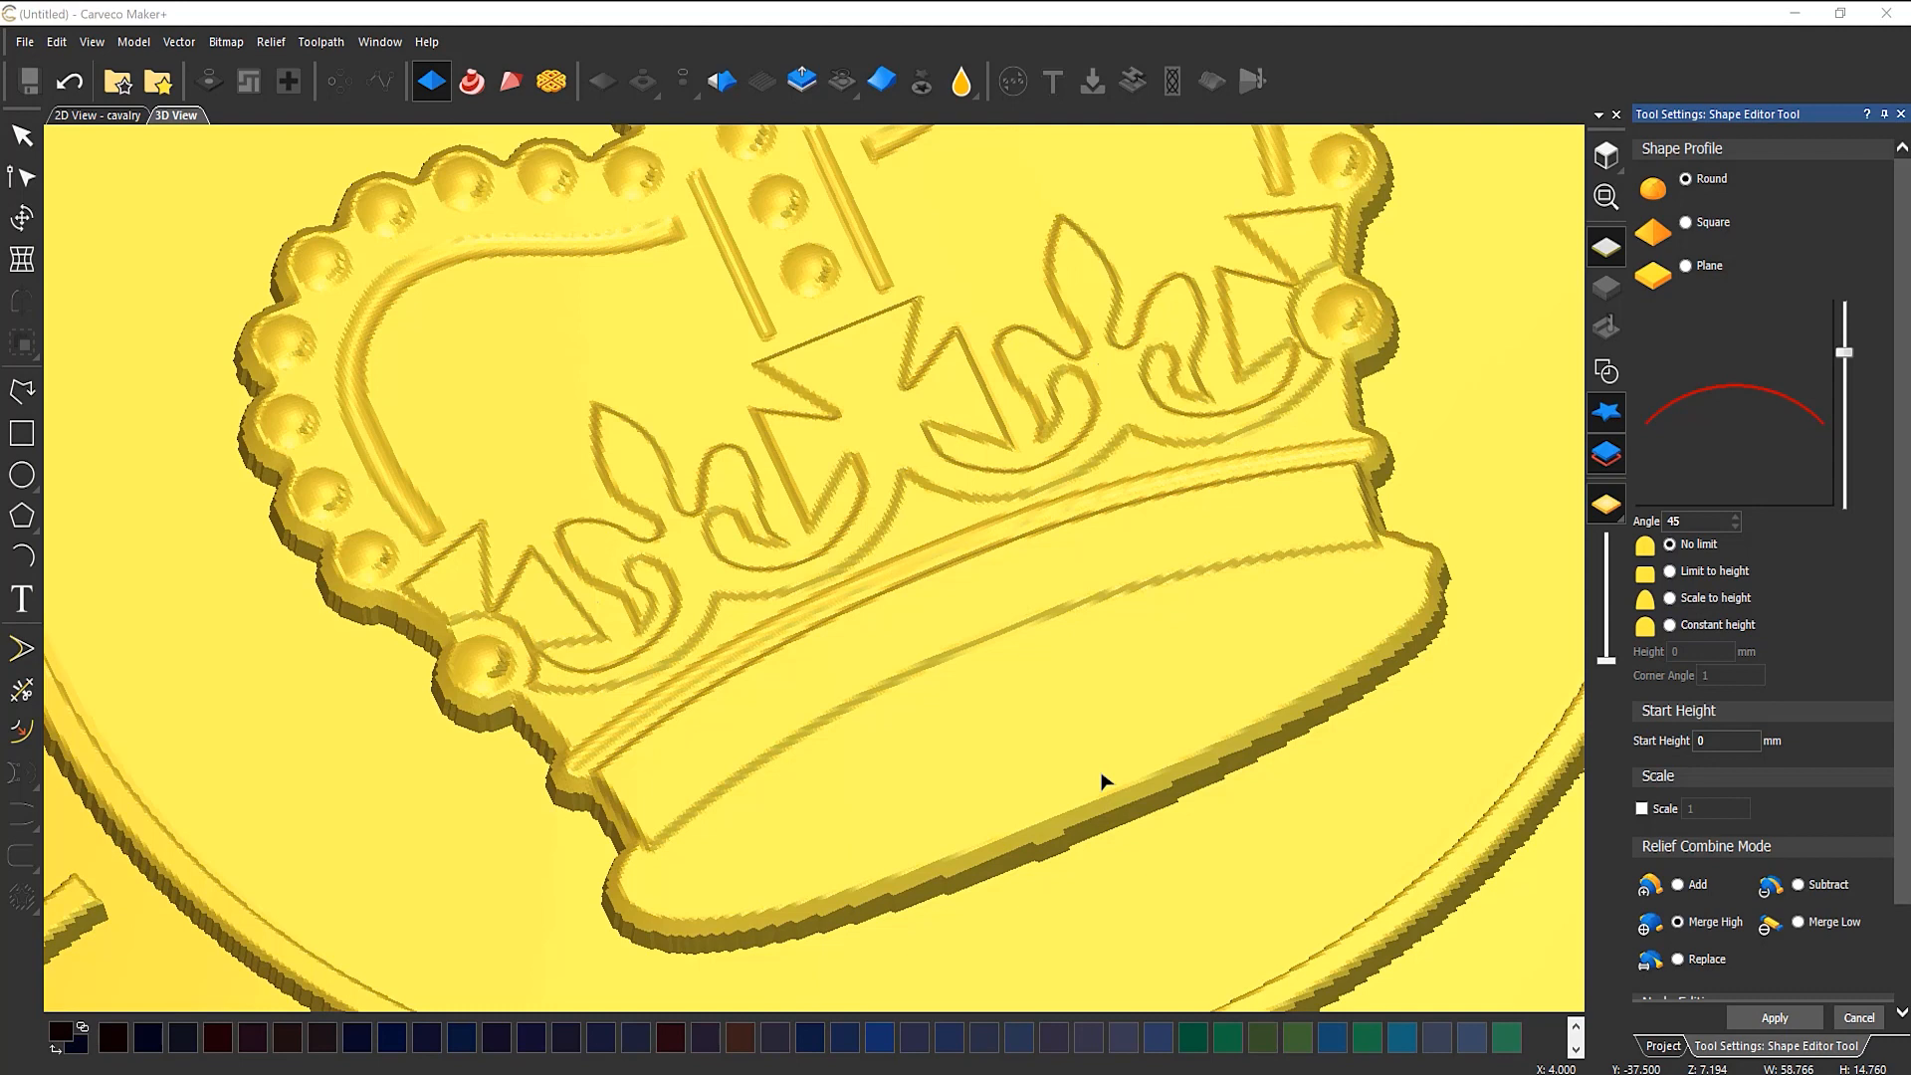
pyautogui.click(1719, 742)
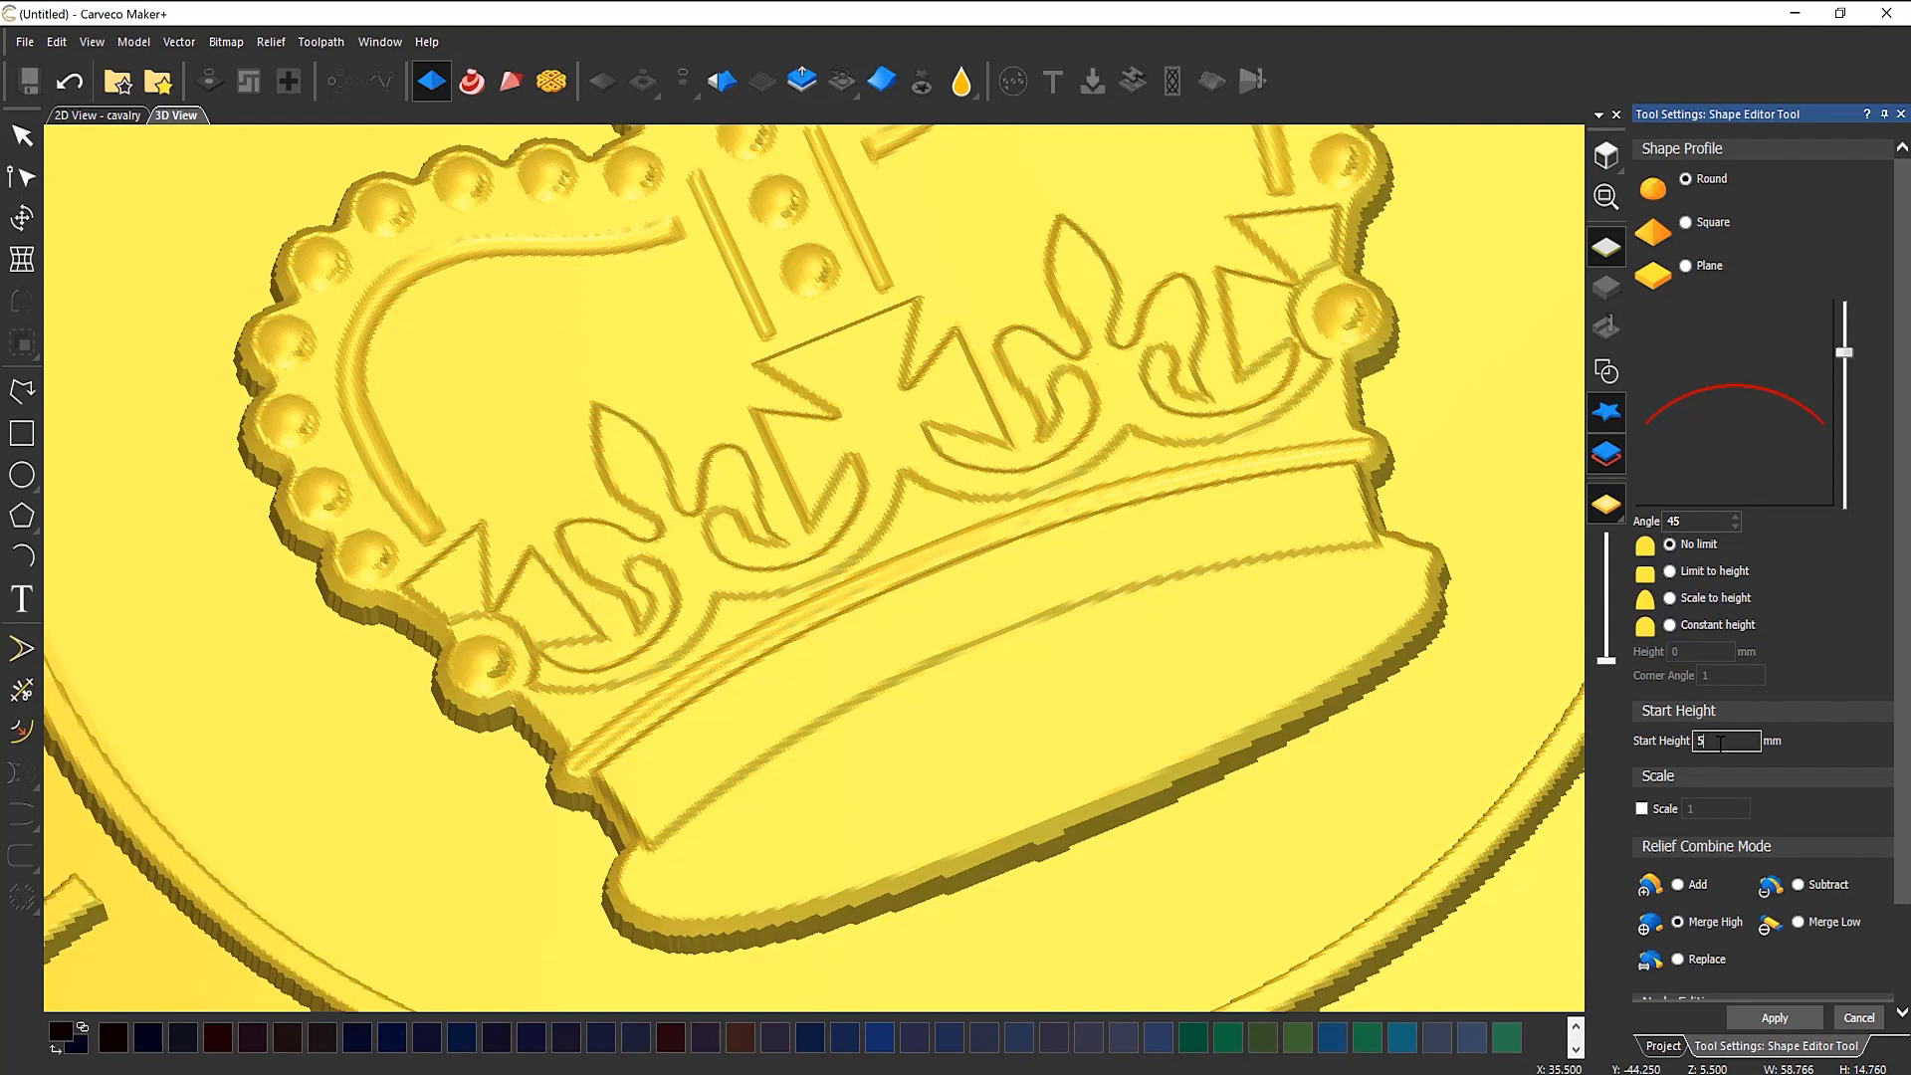
pyautogui.write('6')
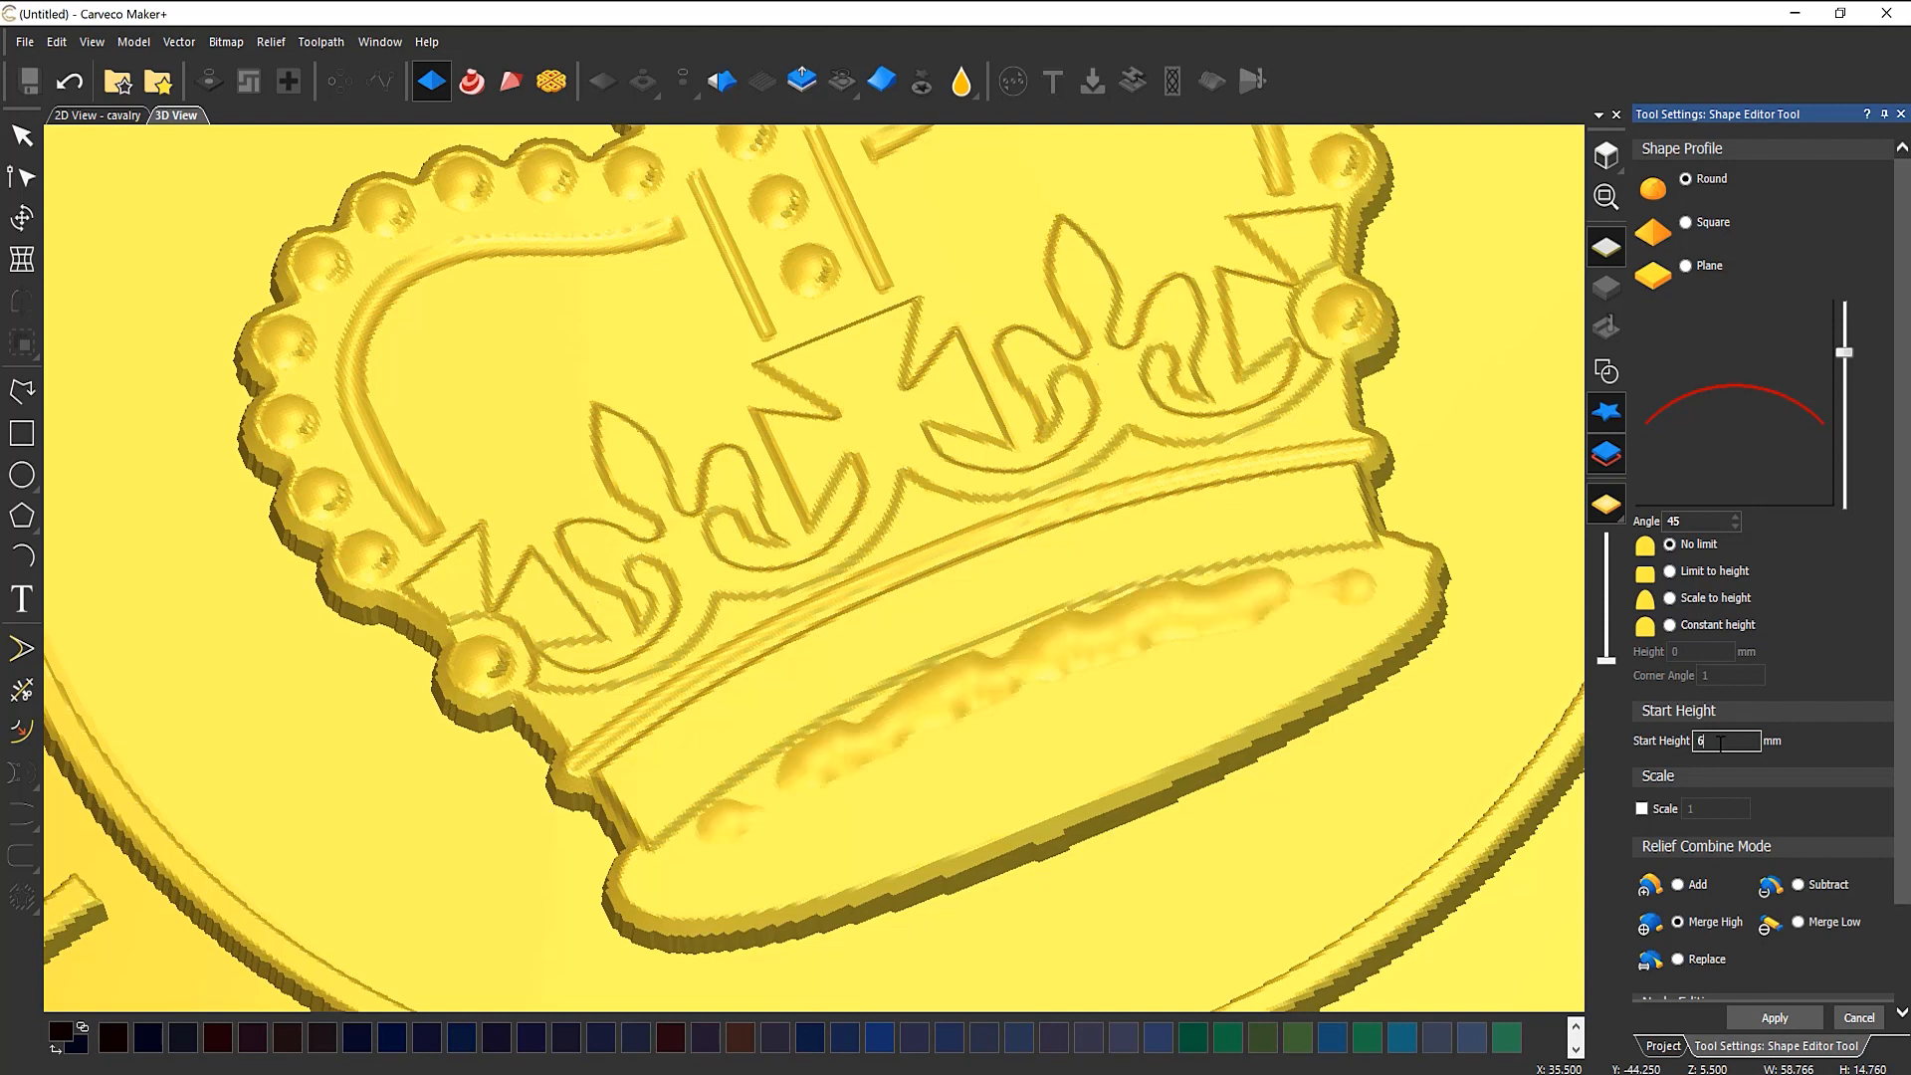
pyautogui.write('7')
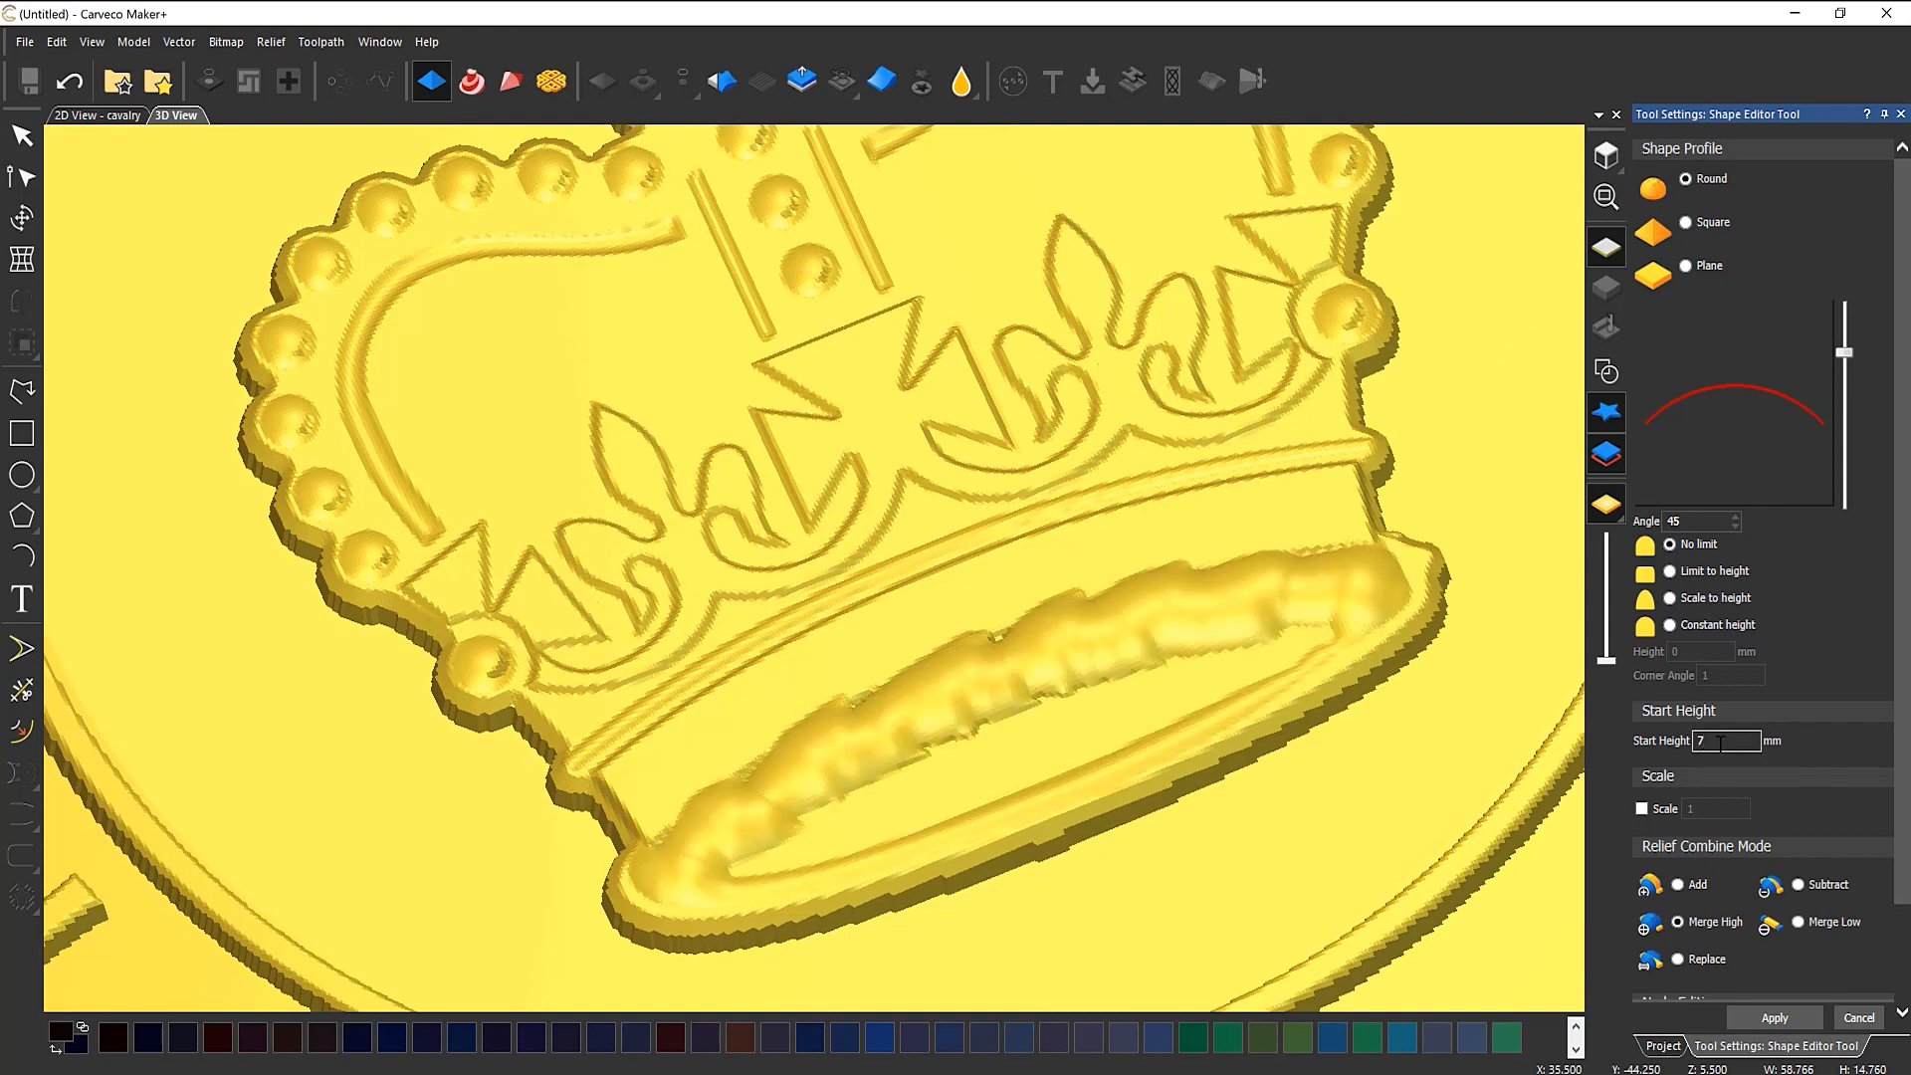
pyautogui.write('8')
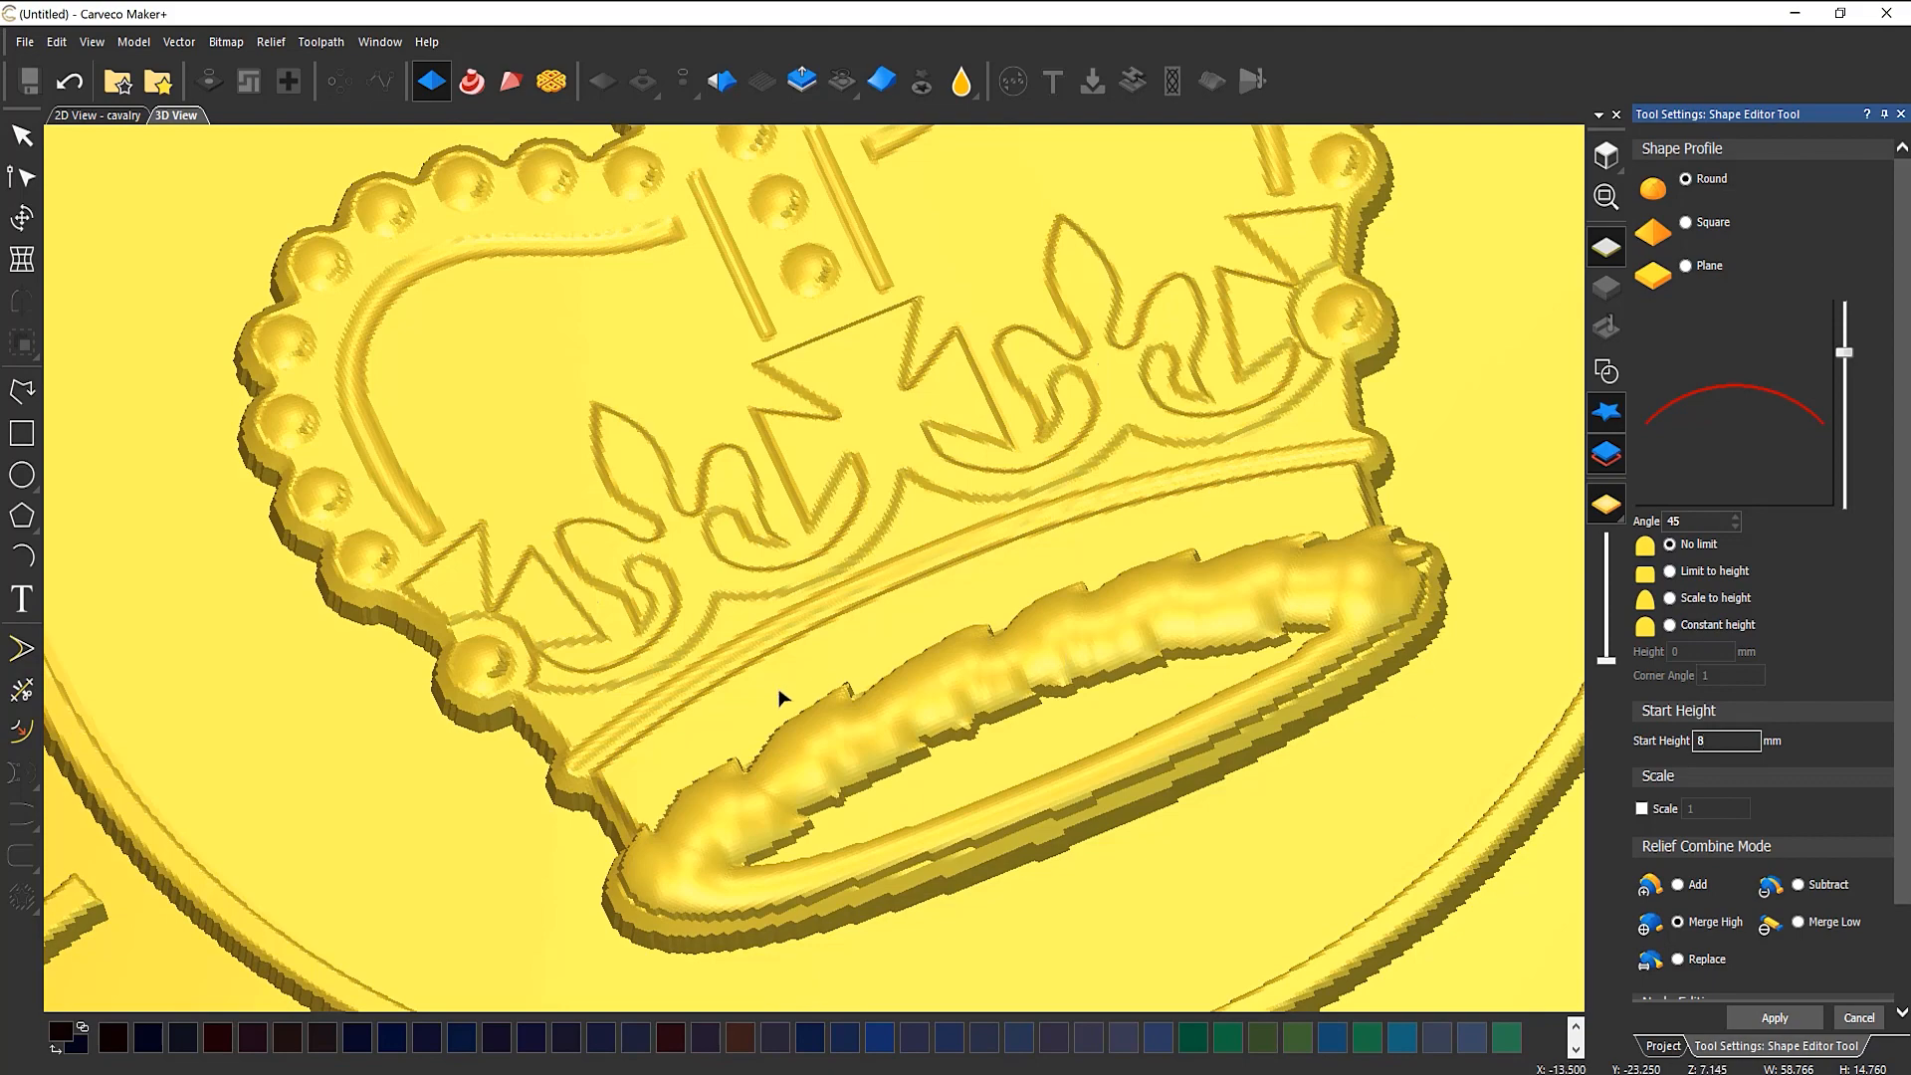
pyautogui.moveTo(741, 781); pyautogui.dragTo(1293, 707)
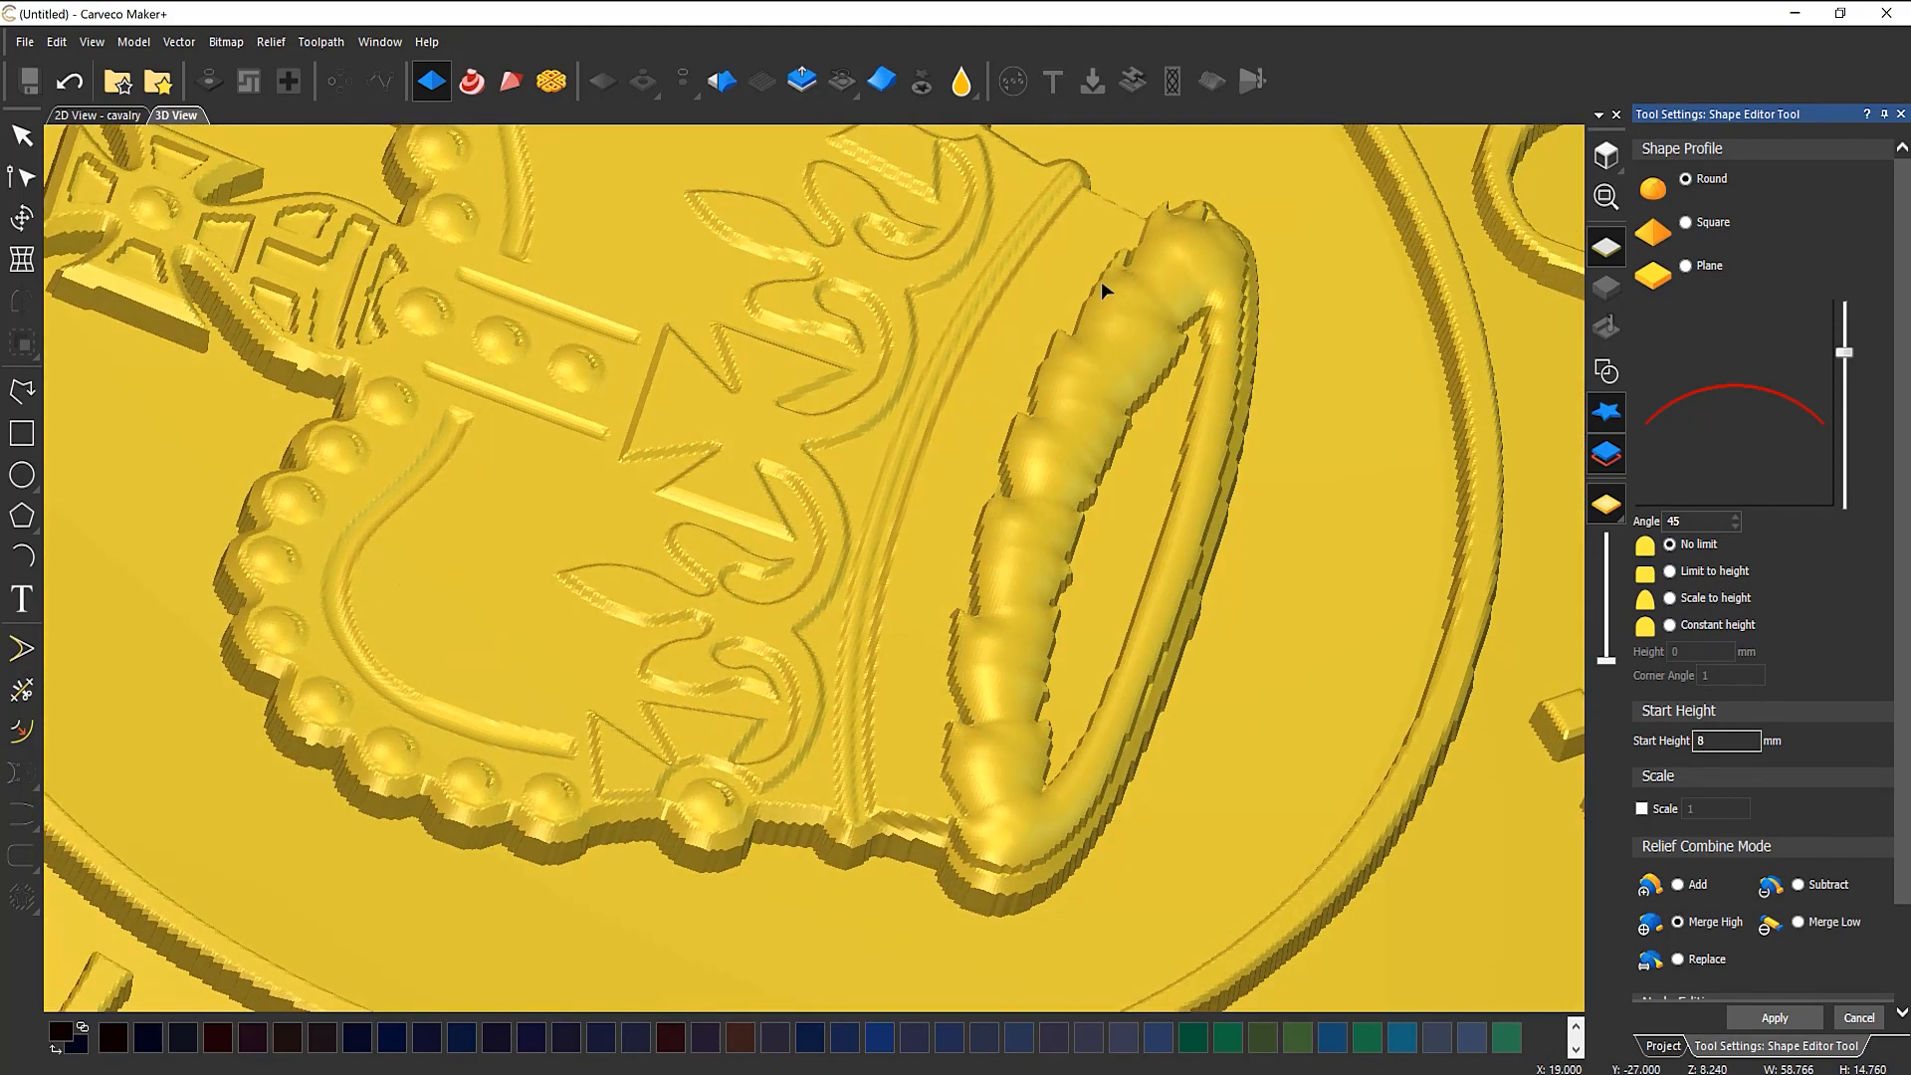
pyautogui.moveTo(1058, 733); pyautogui.dragTo(1376, 660)
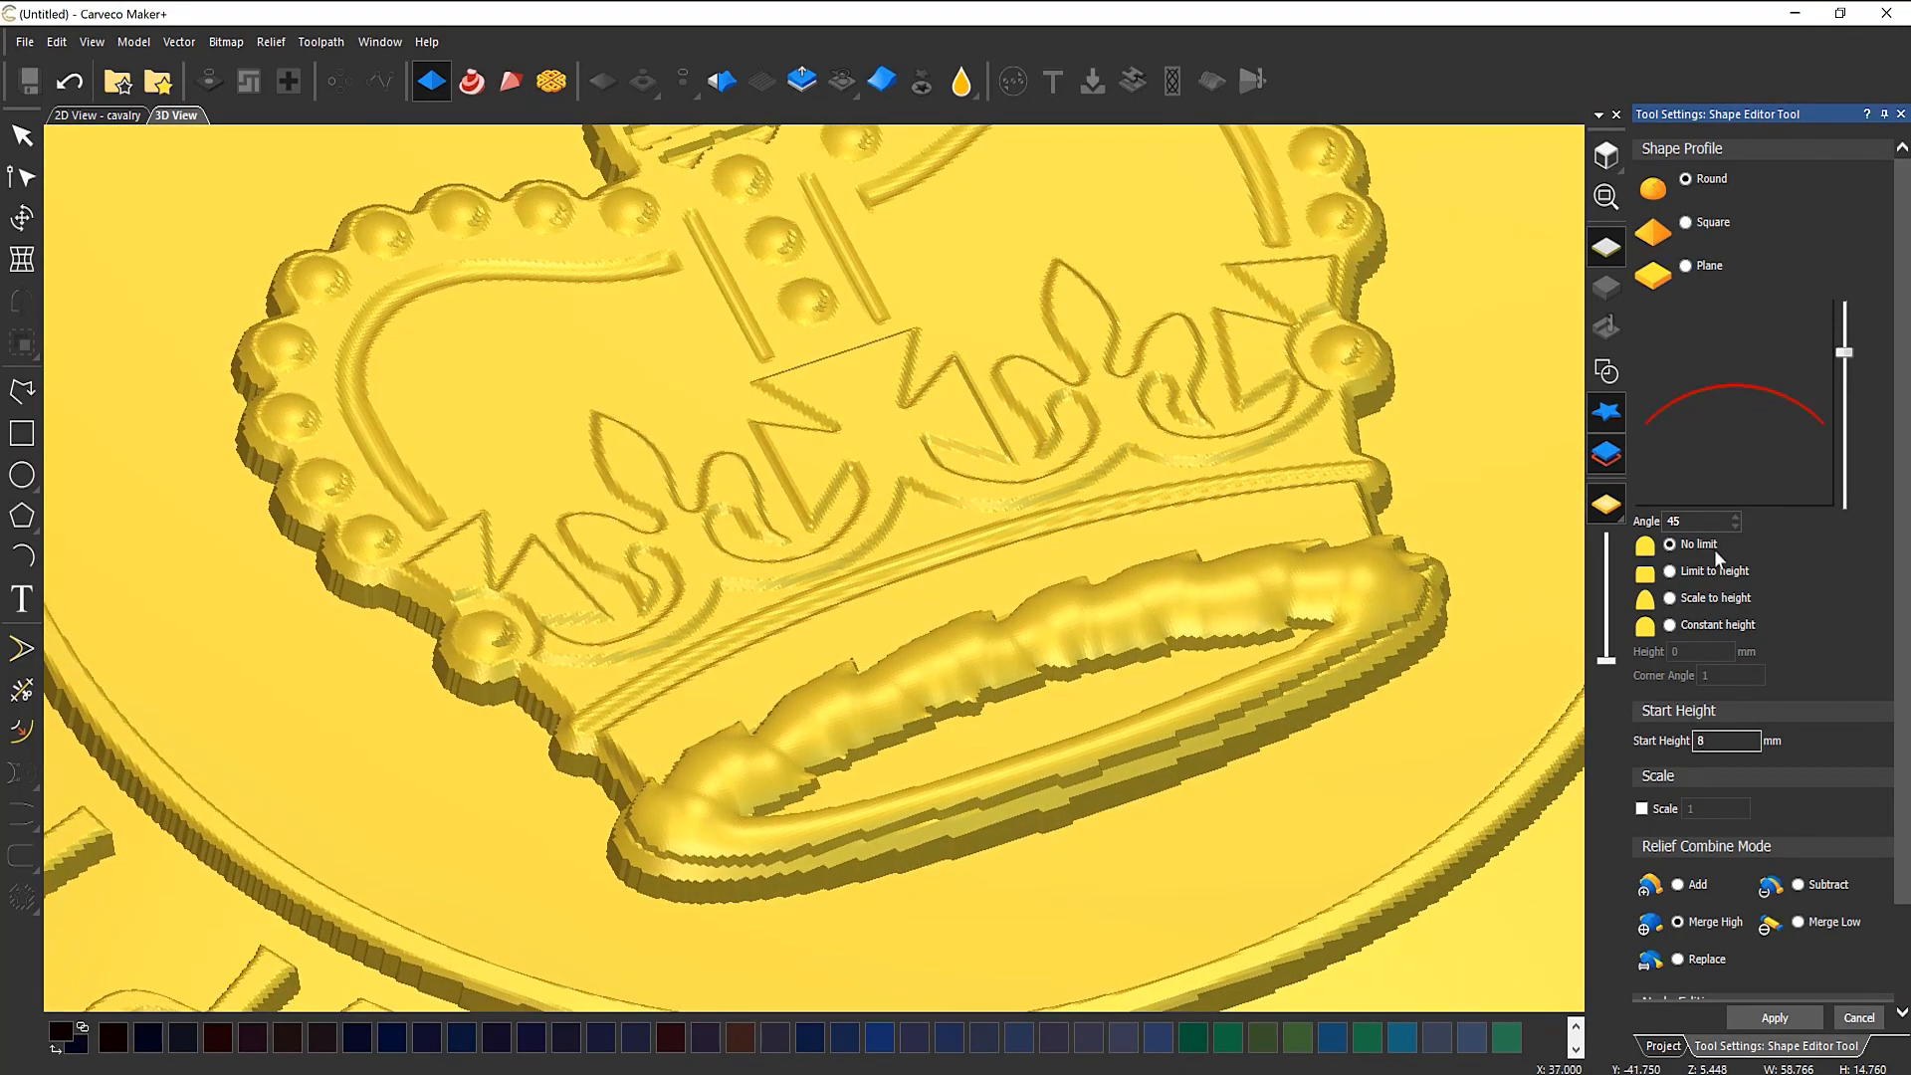
# Step: Limit the trim's height, trying 1 mm before settling on 0.5 mm
pyautogui.click(1671, 572)
pyautogui.doubleClick(1687, 648)
pyautogui.write('1')
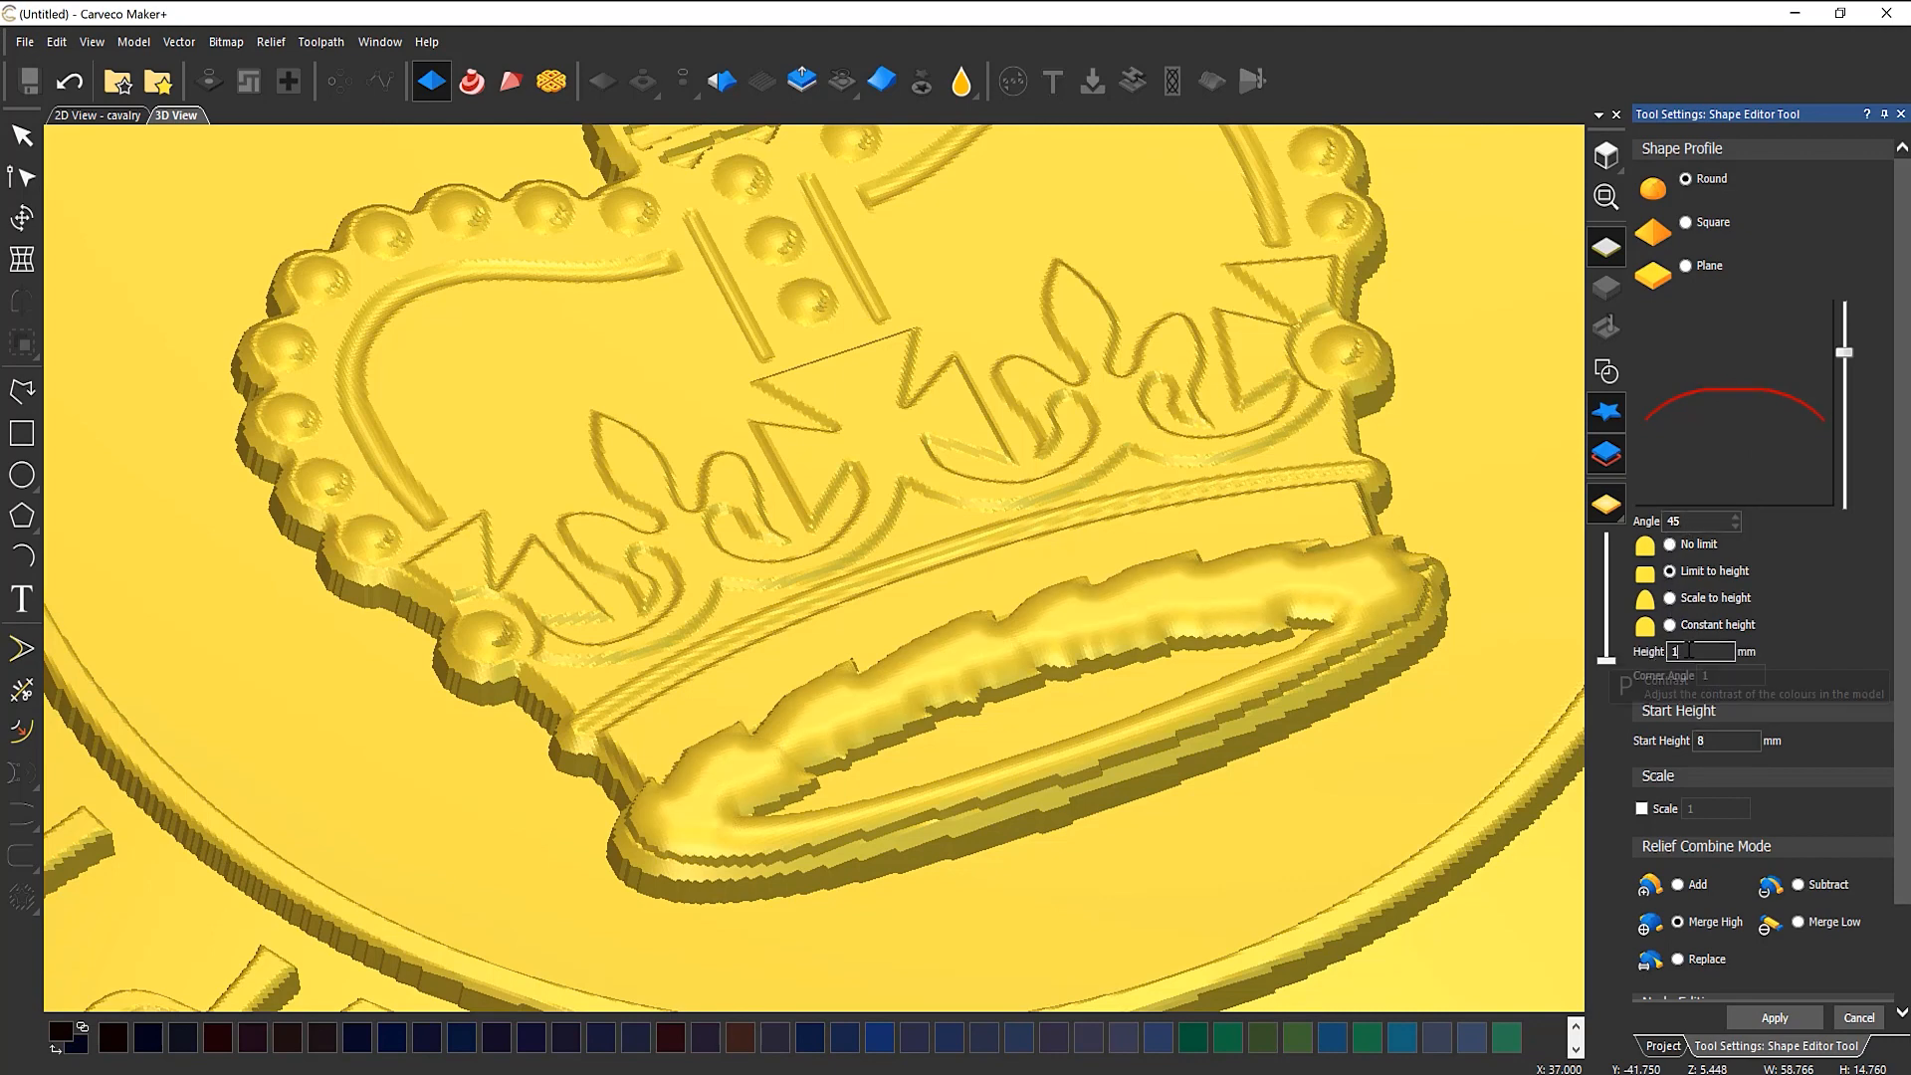
pyautogui.write('0')
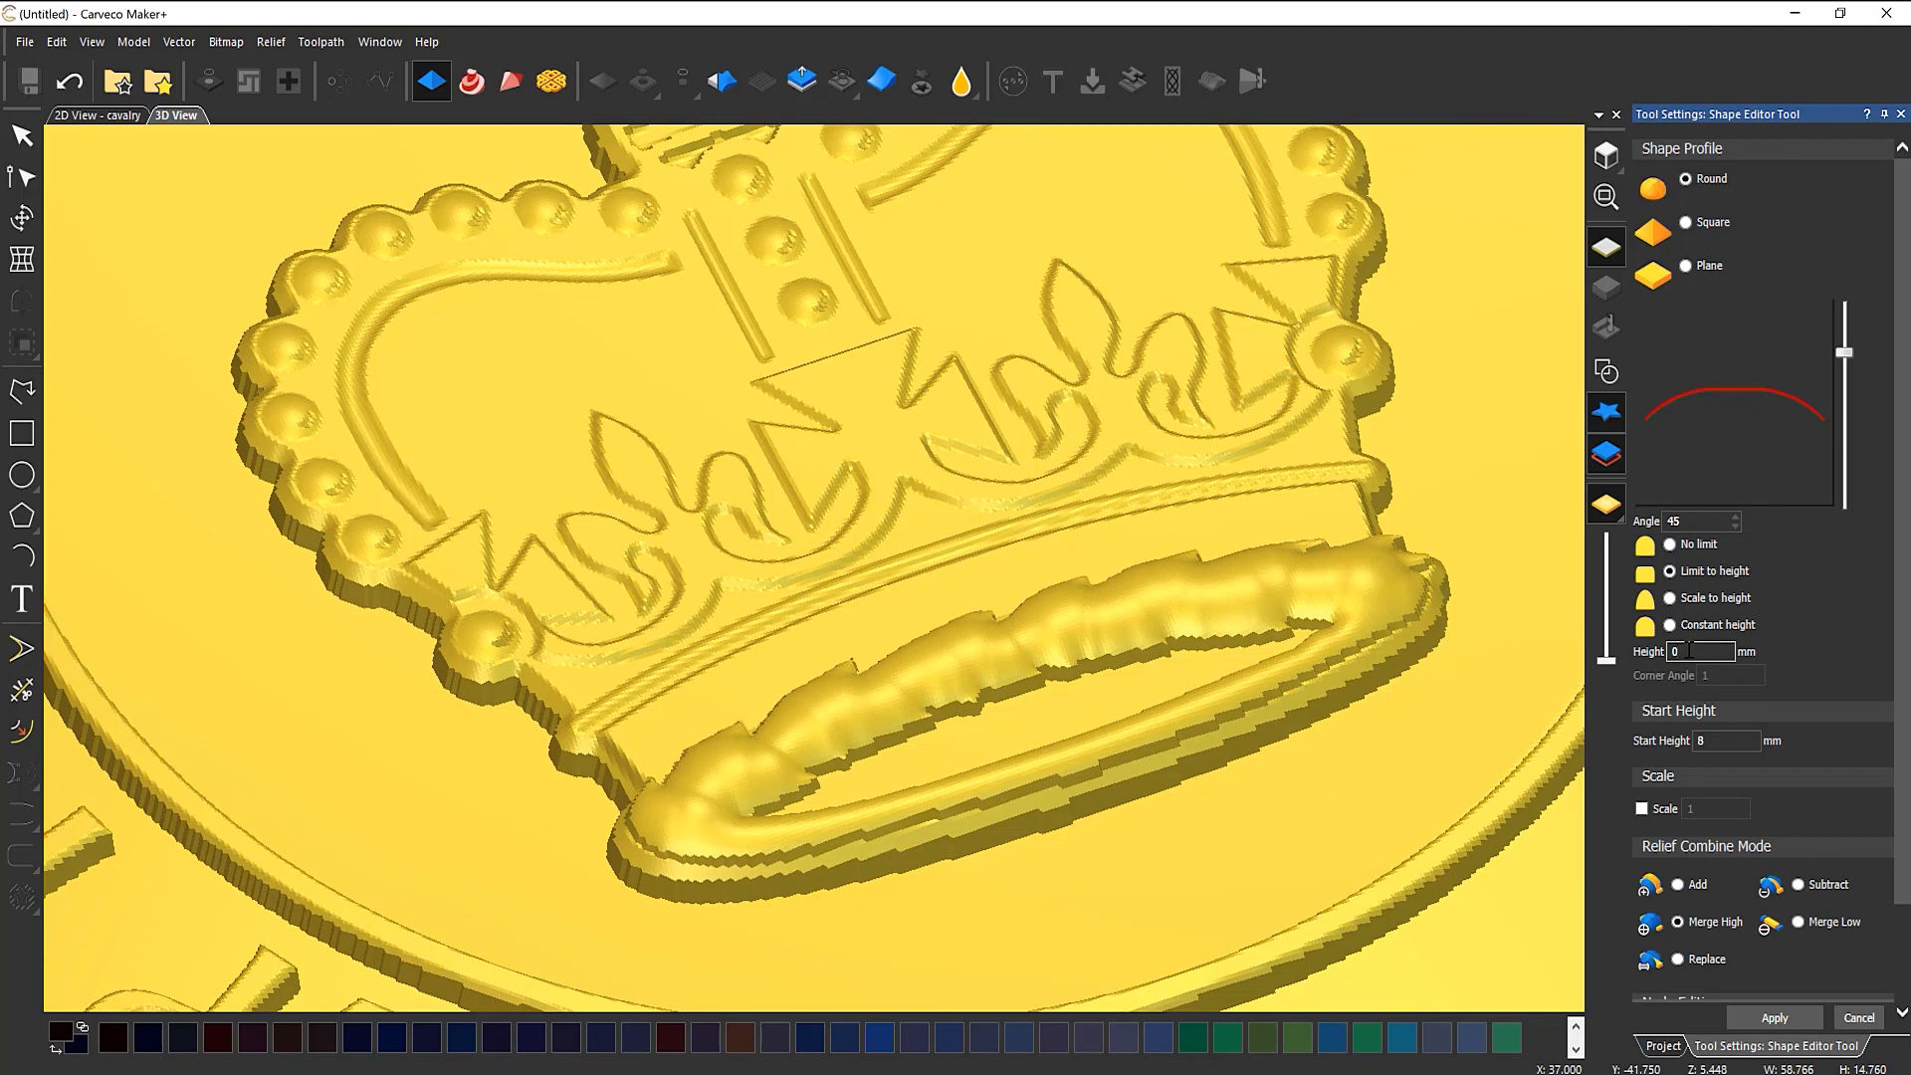
pyautogui.write('.5')
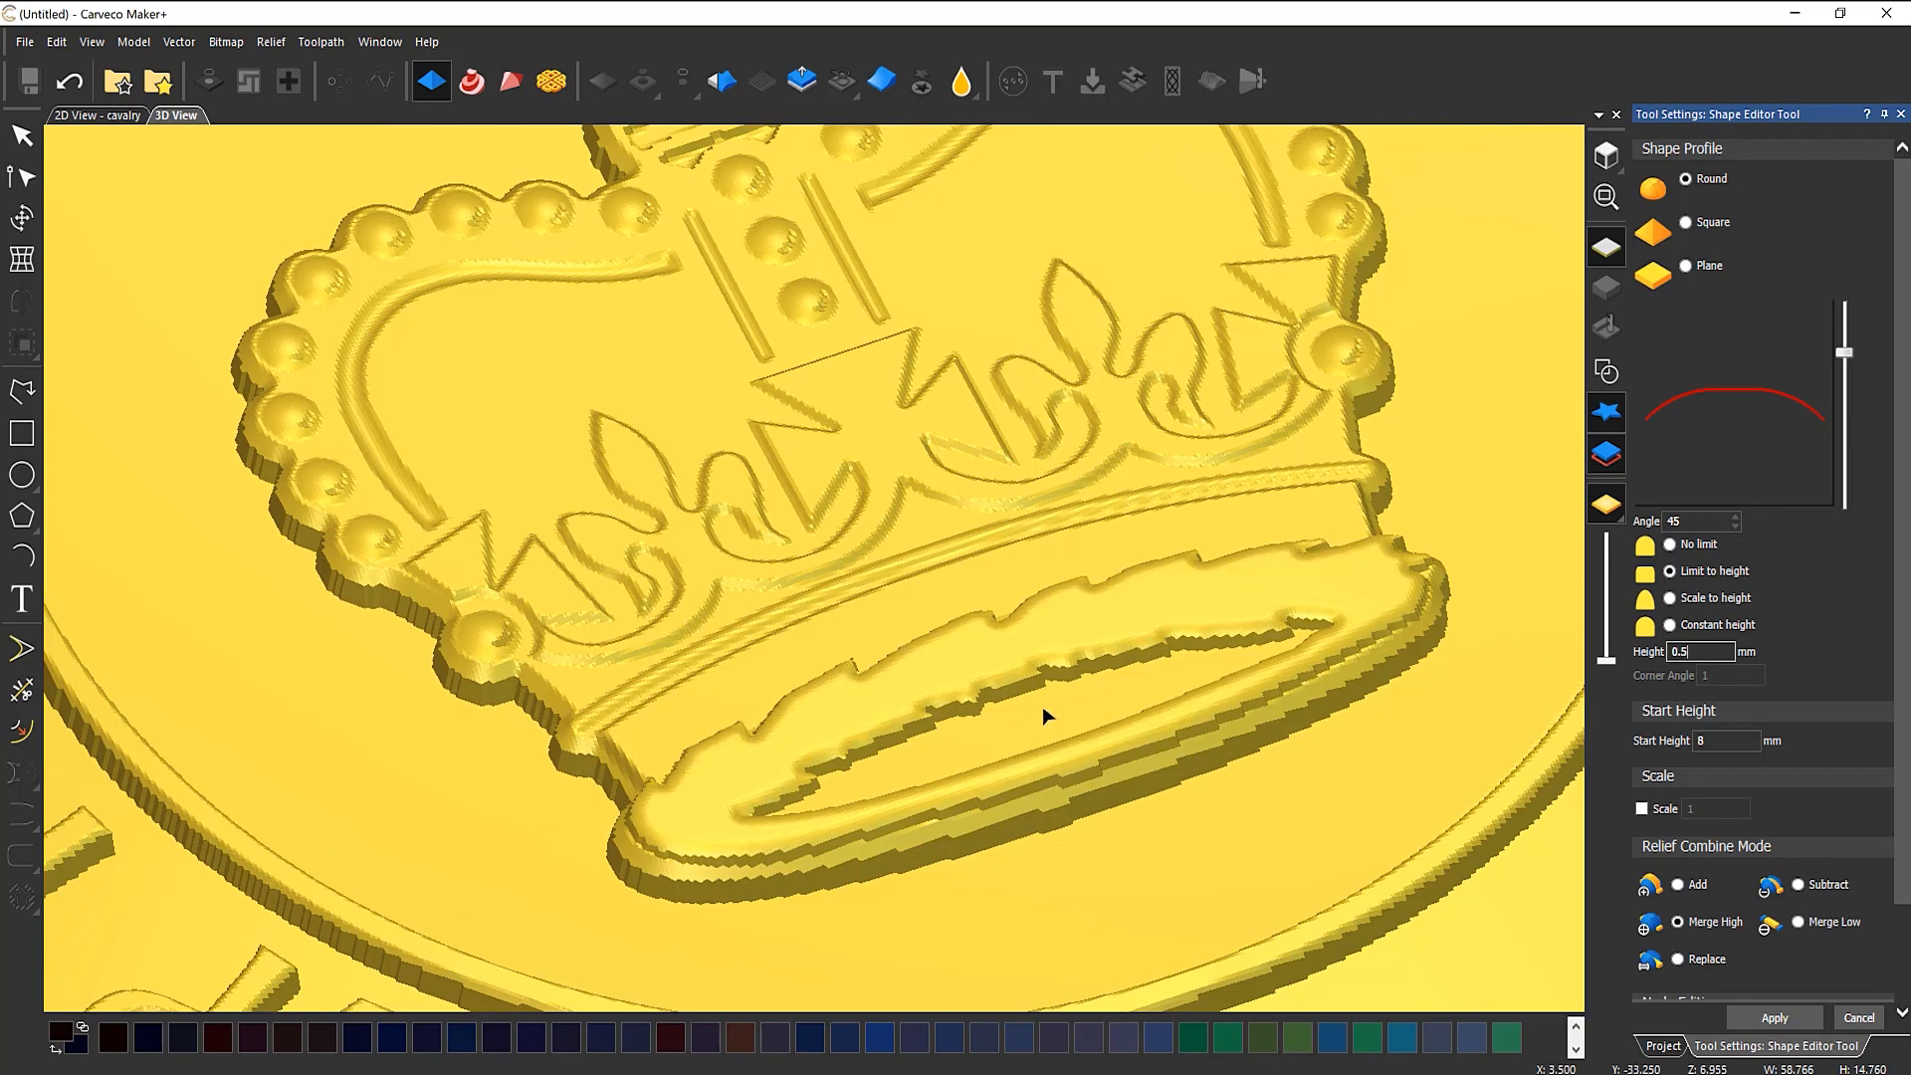
# Step: Set the trim's start height to 7.5 mm, apply it to the relief, show the vectors and clear the selection
pyautogui.click(1724, 740)
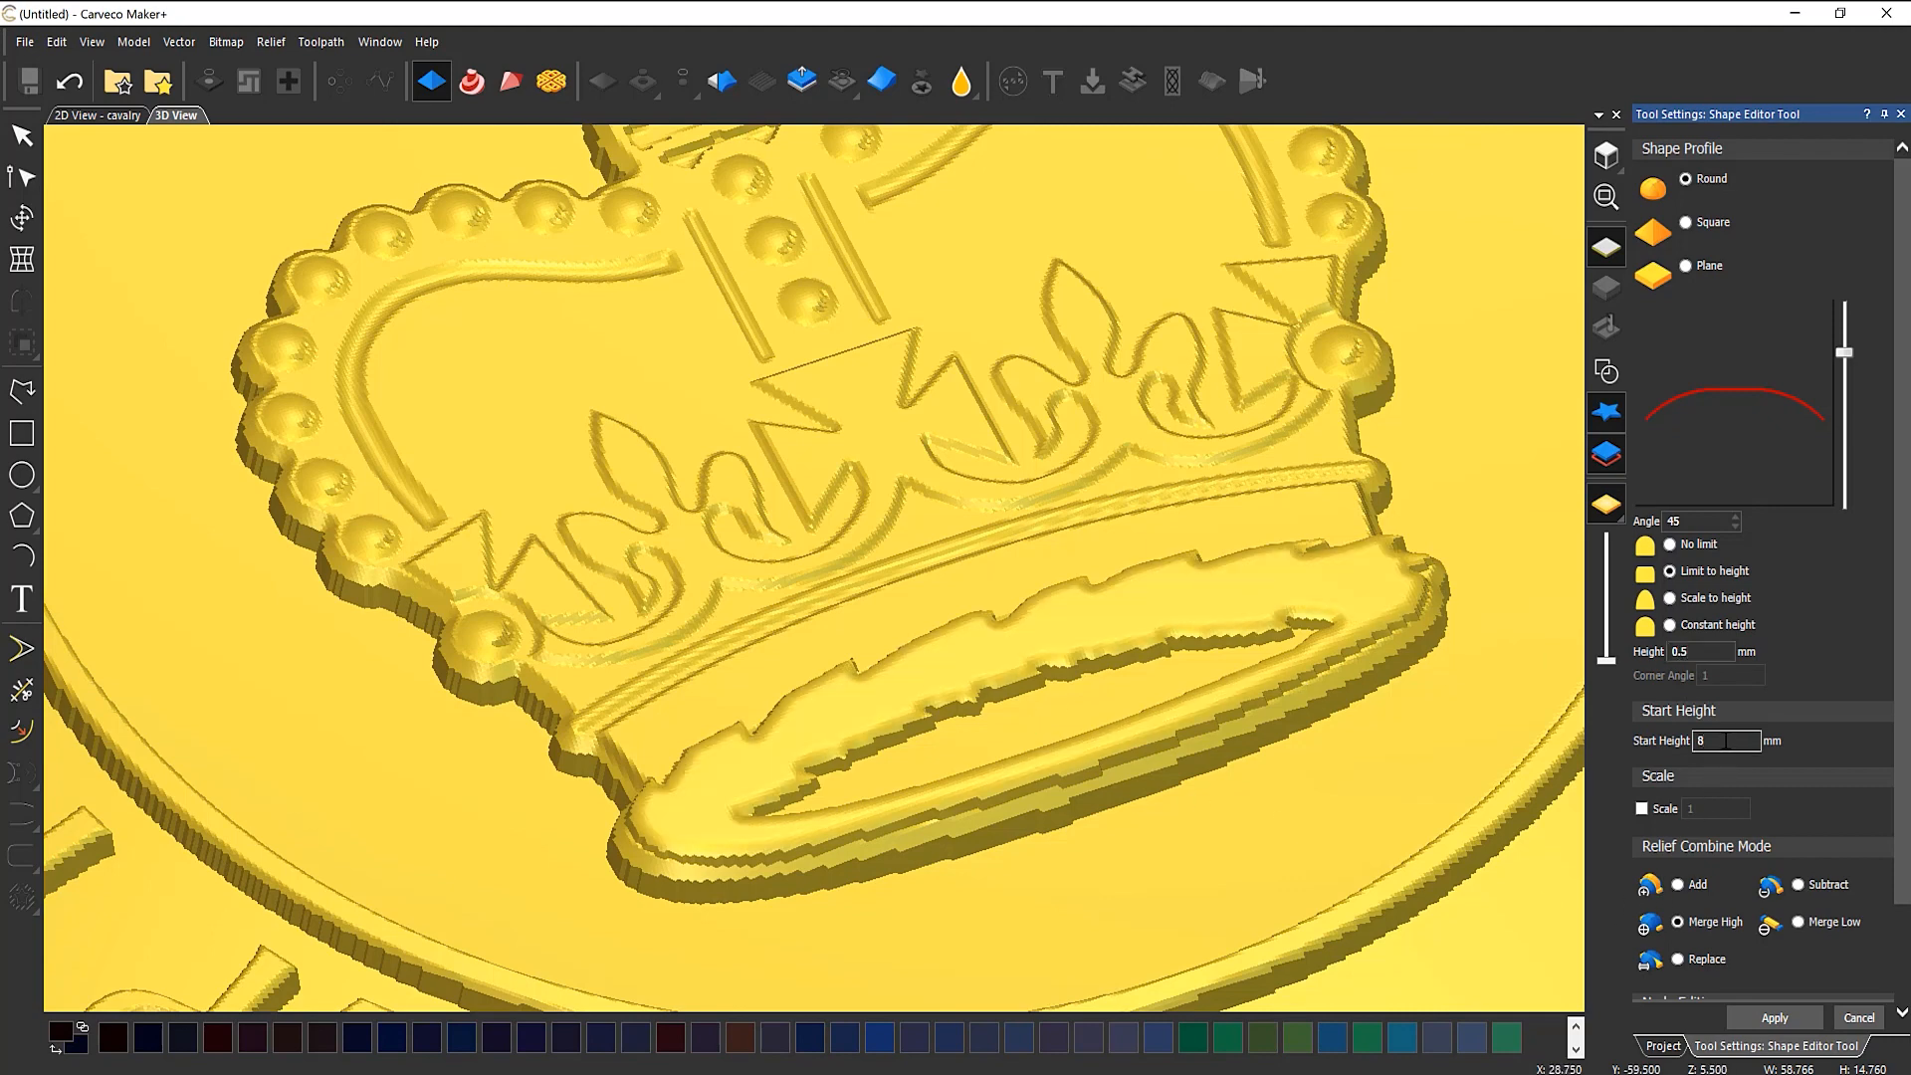
pyautogui.press('BackSpace')
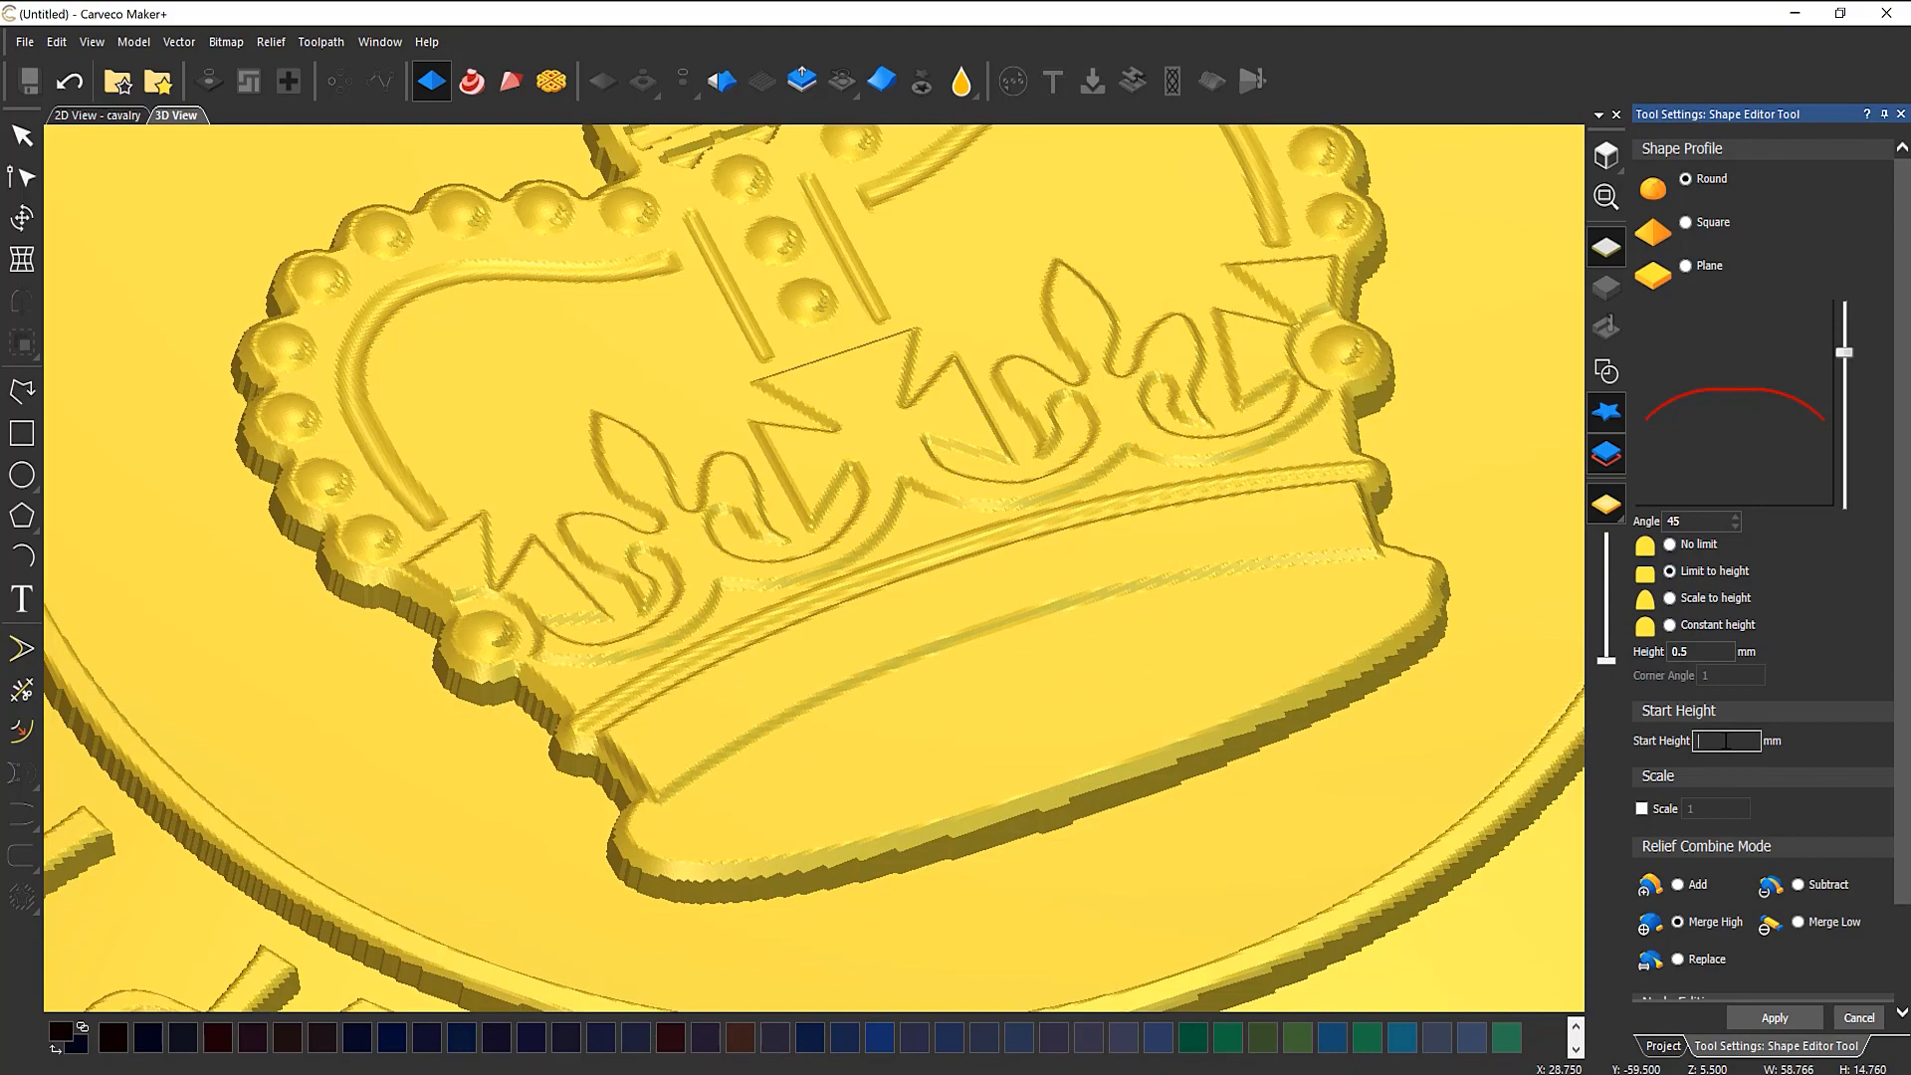
pyautogui.write('7.5')
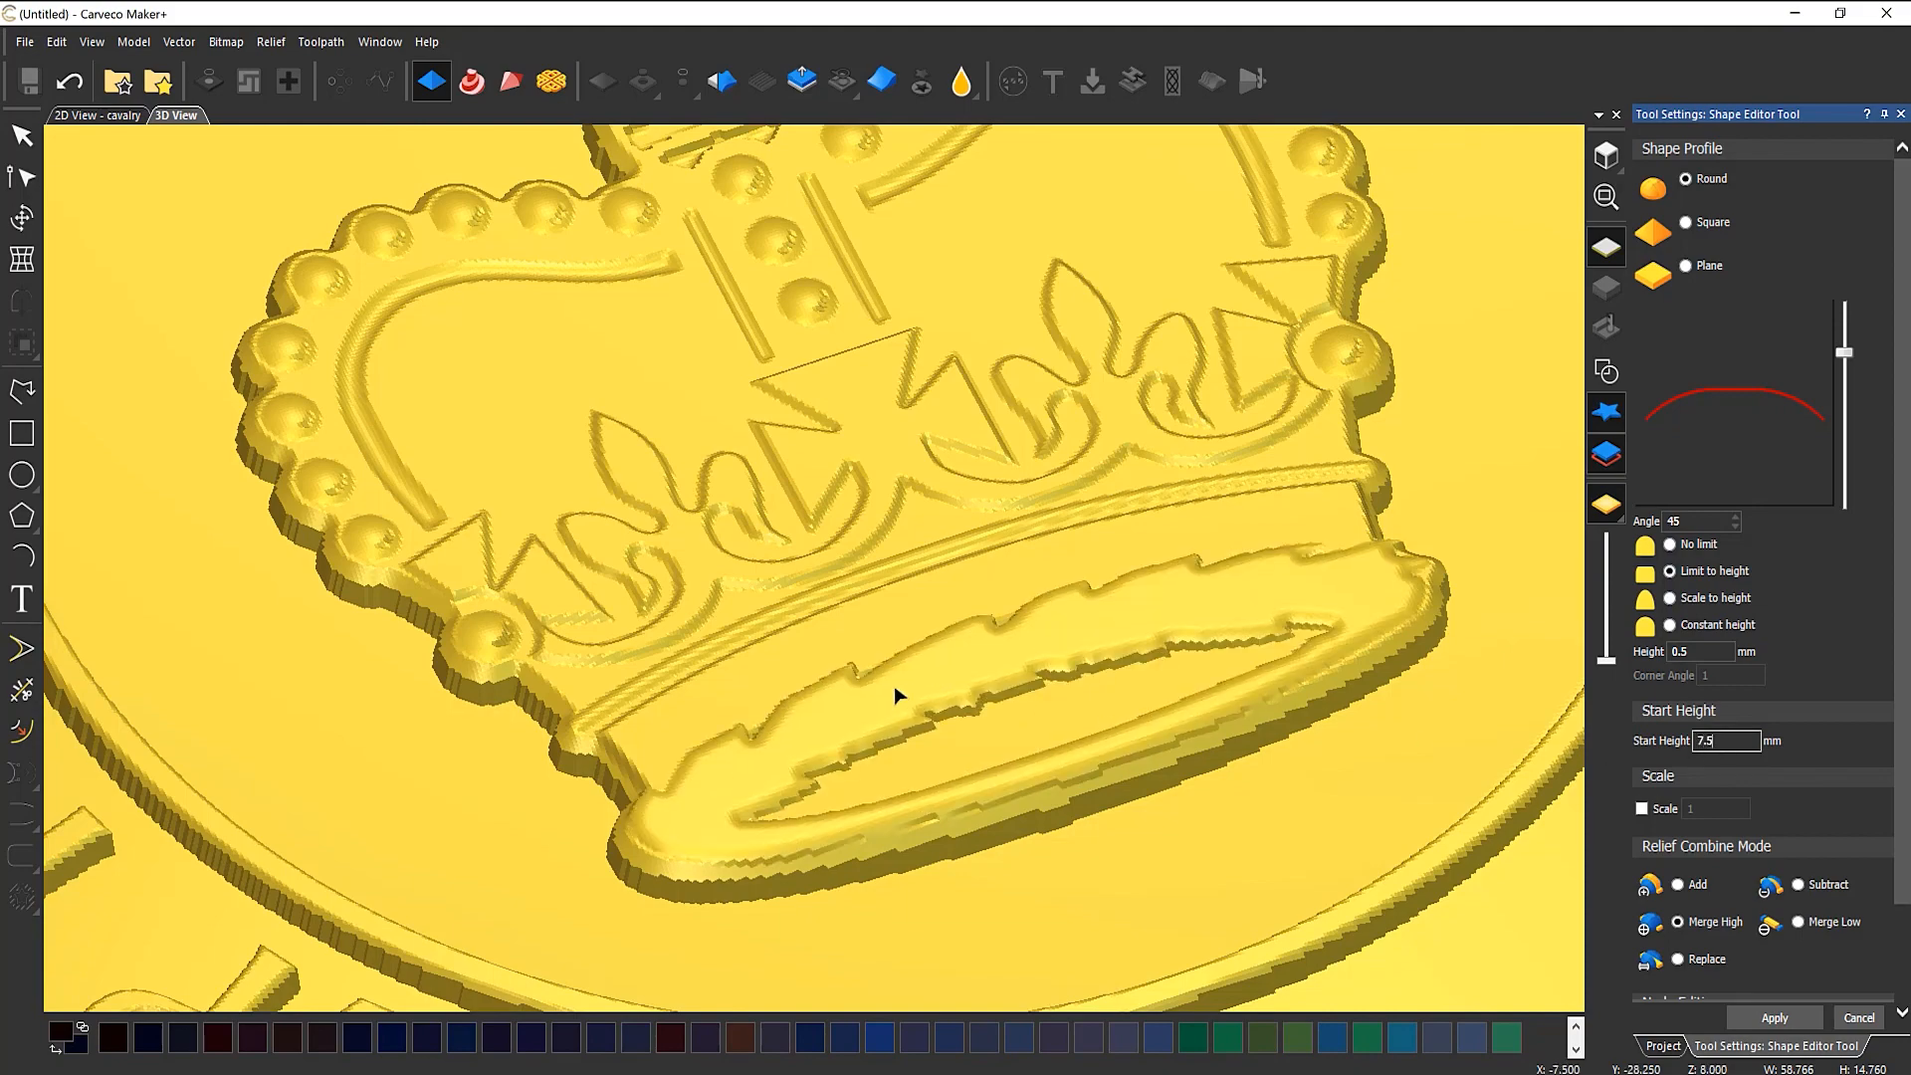
pyautogui.moveTo(900, 690); pyautogui.dragTo(981, 781)
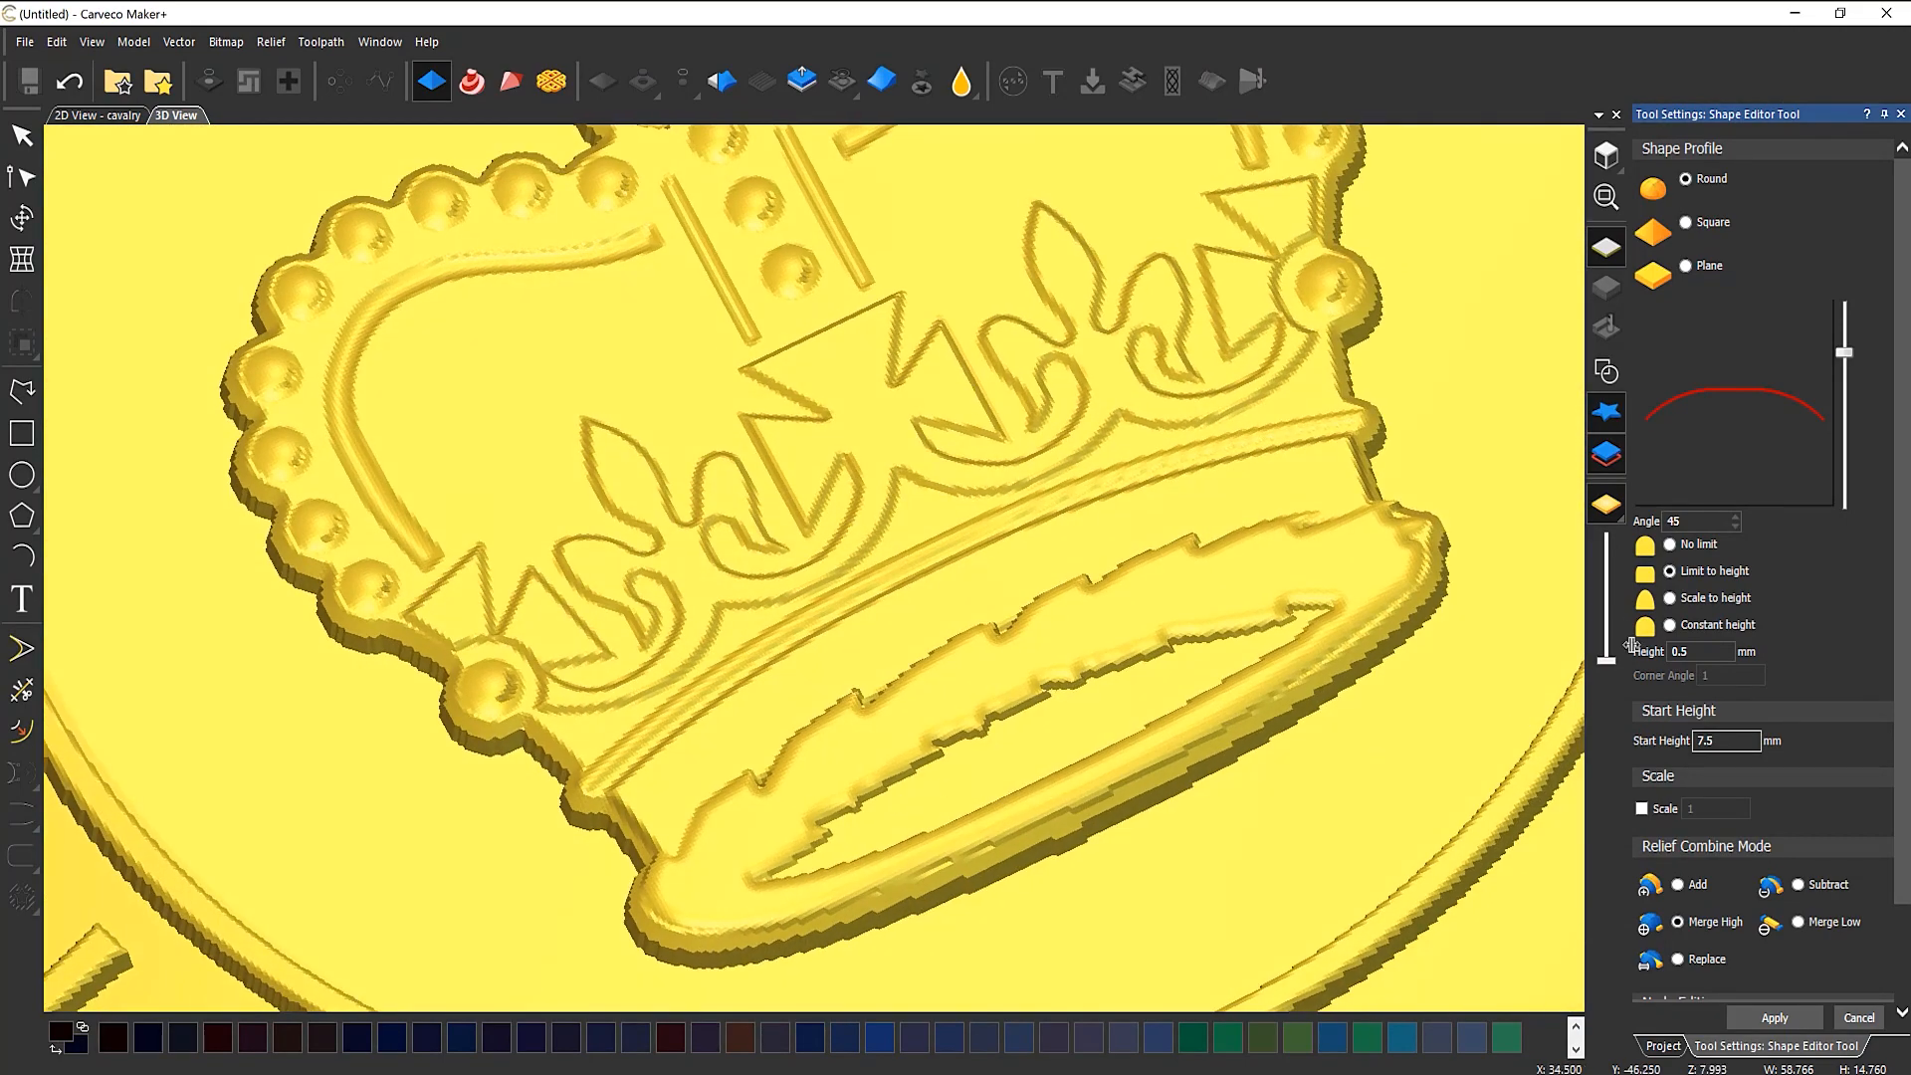
pyautogui.click(1774, 1017)
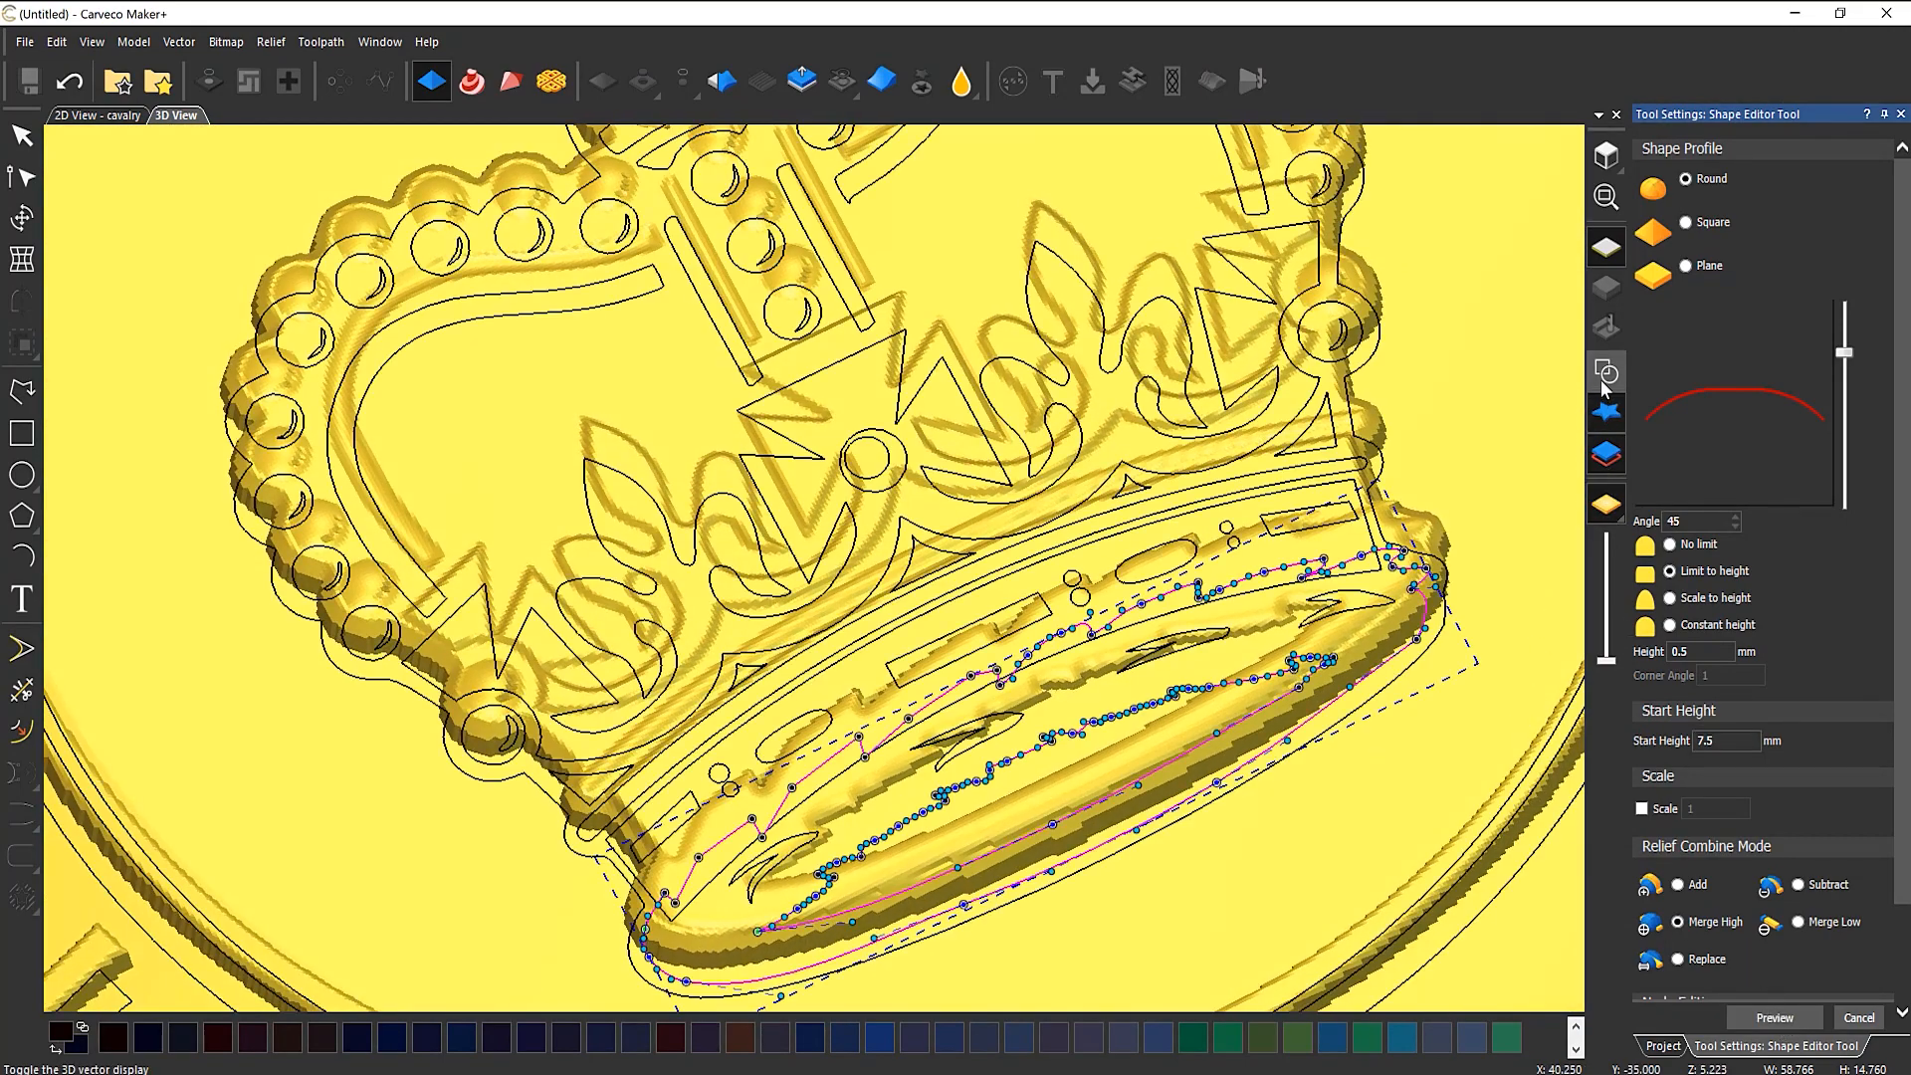
pyautogui.click(1607, 453)
pyautogui.click(1483, 514)
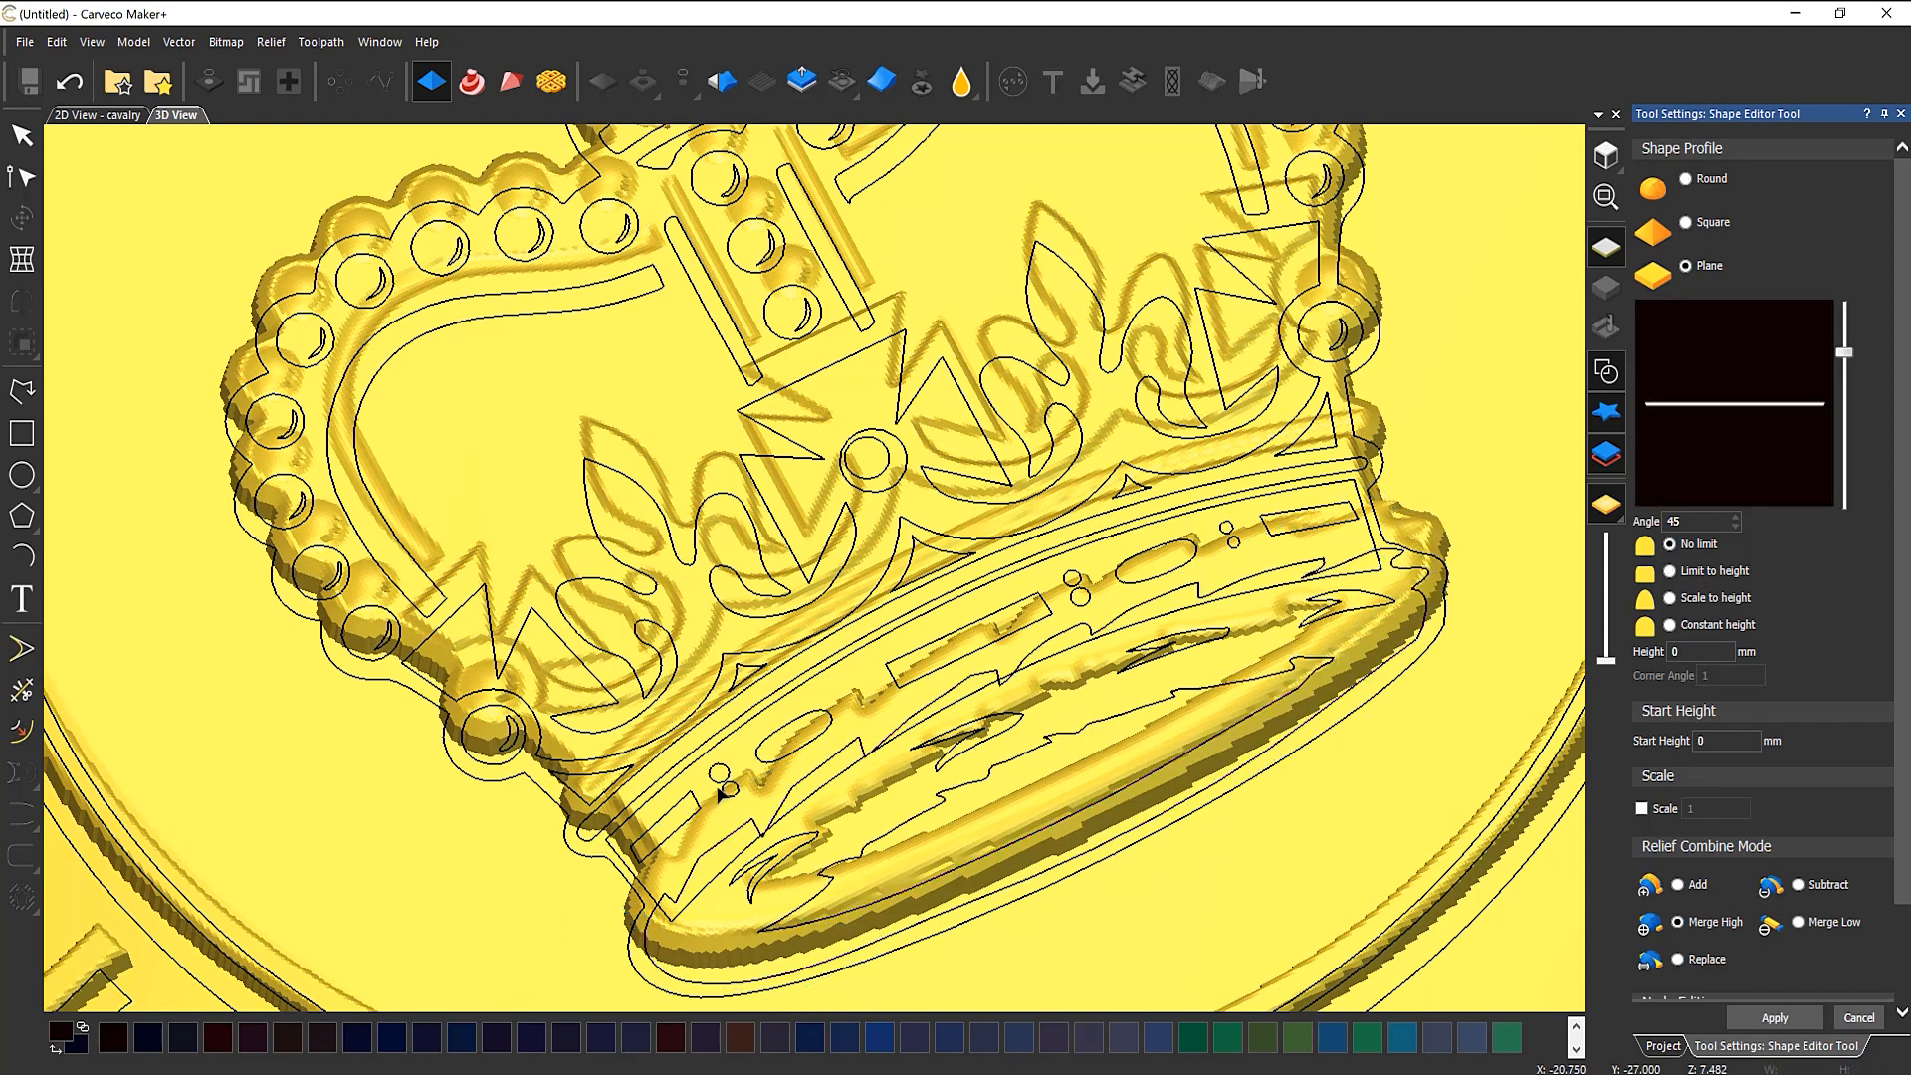
# Step: Select all the circular, oval and rectangular jewels along the headband, hide the vectors and give them a round profile
pyautogui.click(721, 782)
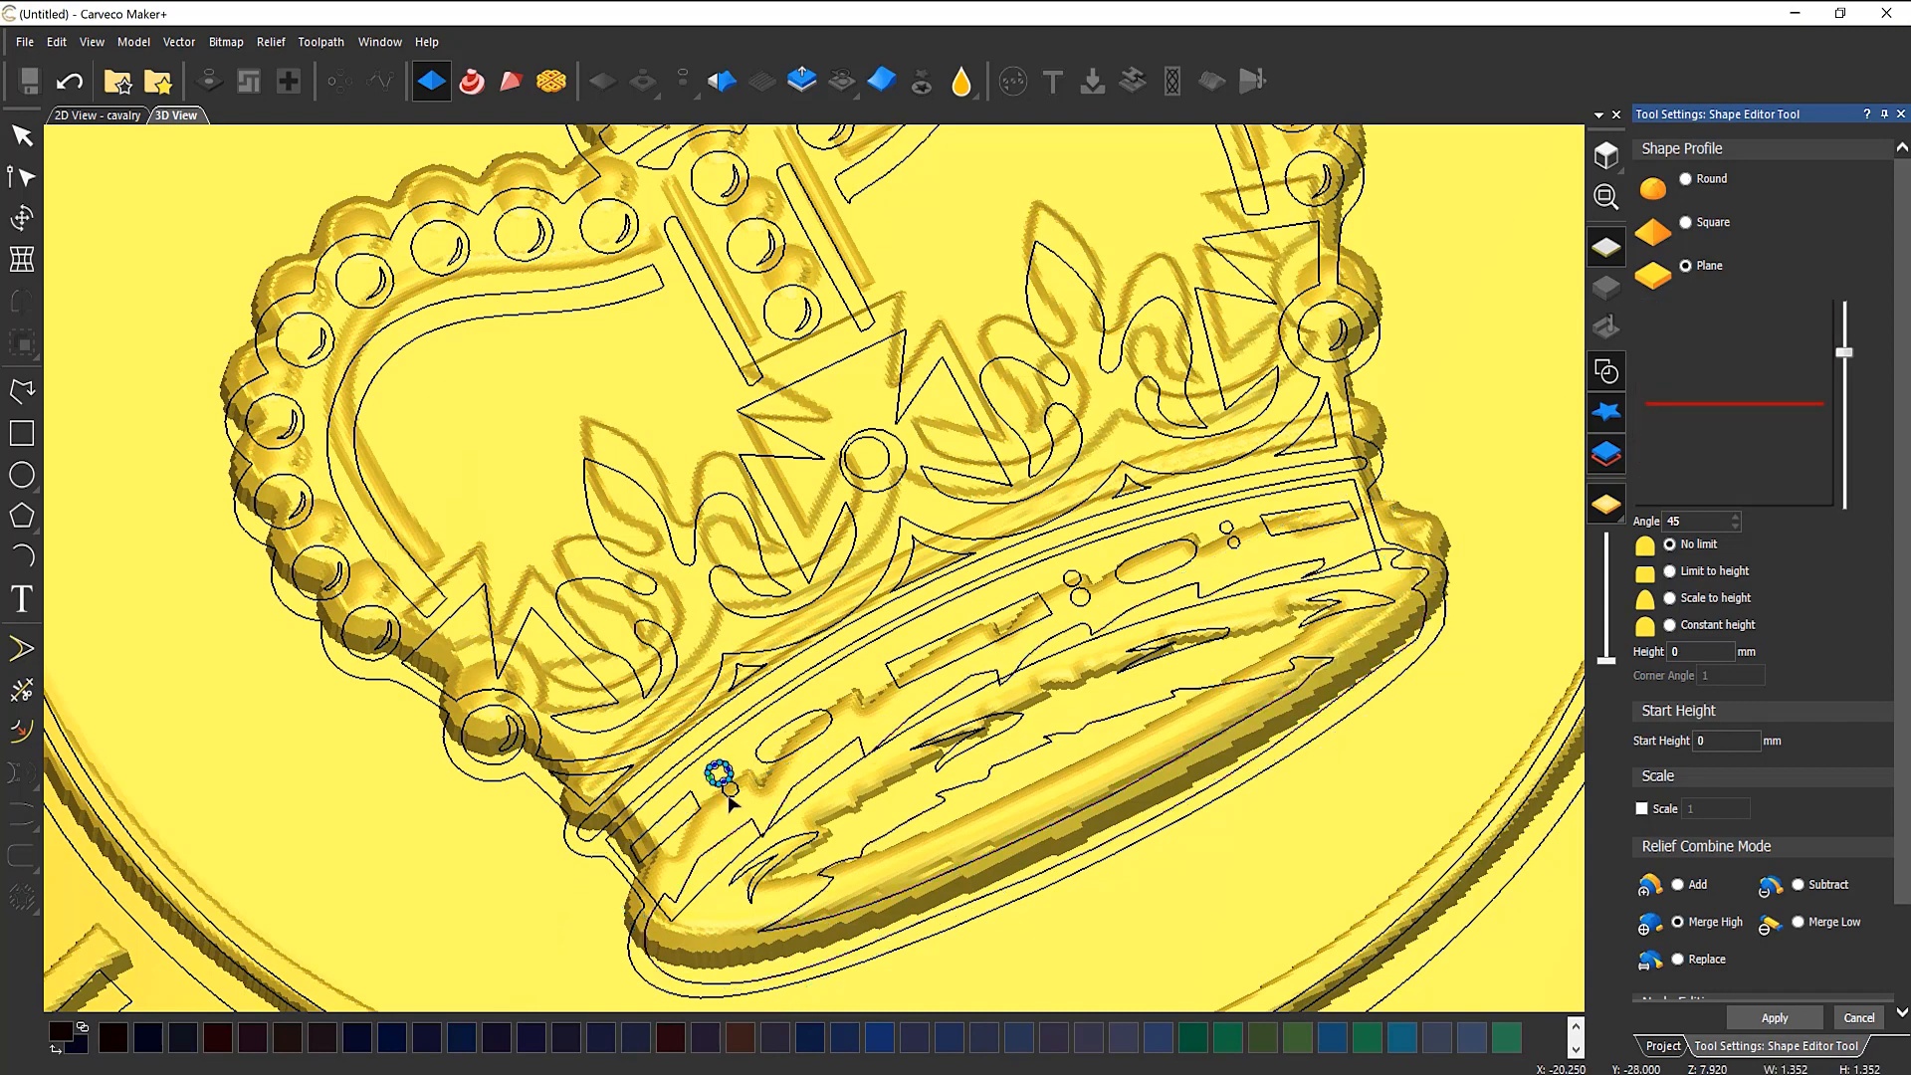
pyautogui.keyDown('shift'); pyautogui.click(730, 796); pyautogui.keyUp('shift')
pyautogui.keyDown('shift'); pyautogui.click(683, 823); pyautogui.keyUp('shift')
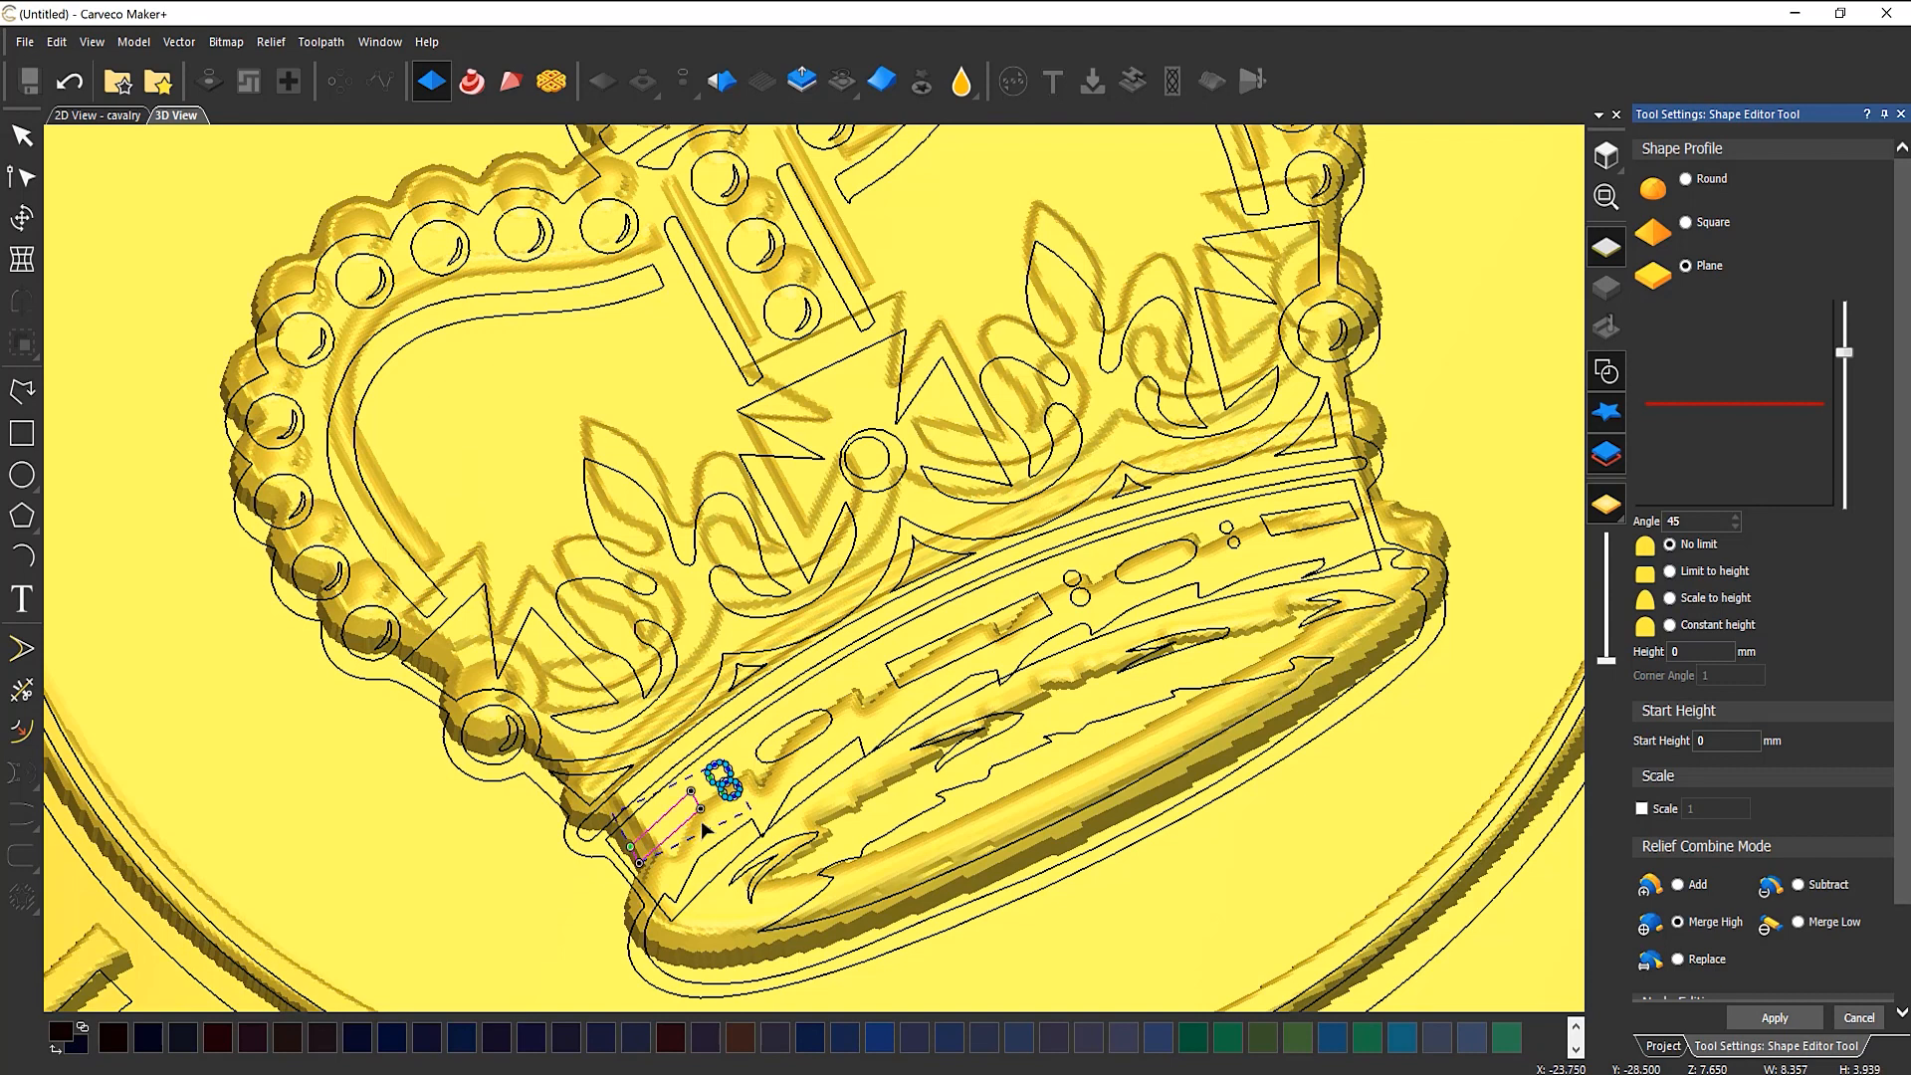
pyautogui.keyDown('shift'); pyautogui.click(794, 753); pyautogui.keyUp('shift')
pyautogui.keyDown('shift'); pyautogui.click(971, 656); pyautogui.keyUp('shift')
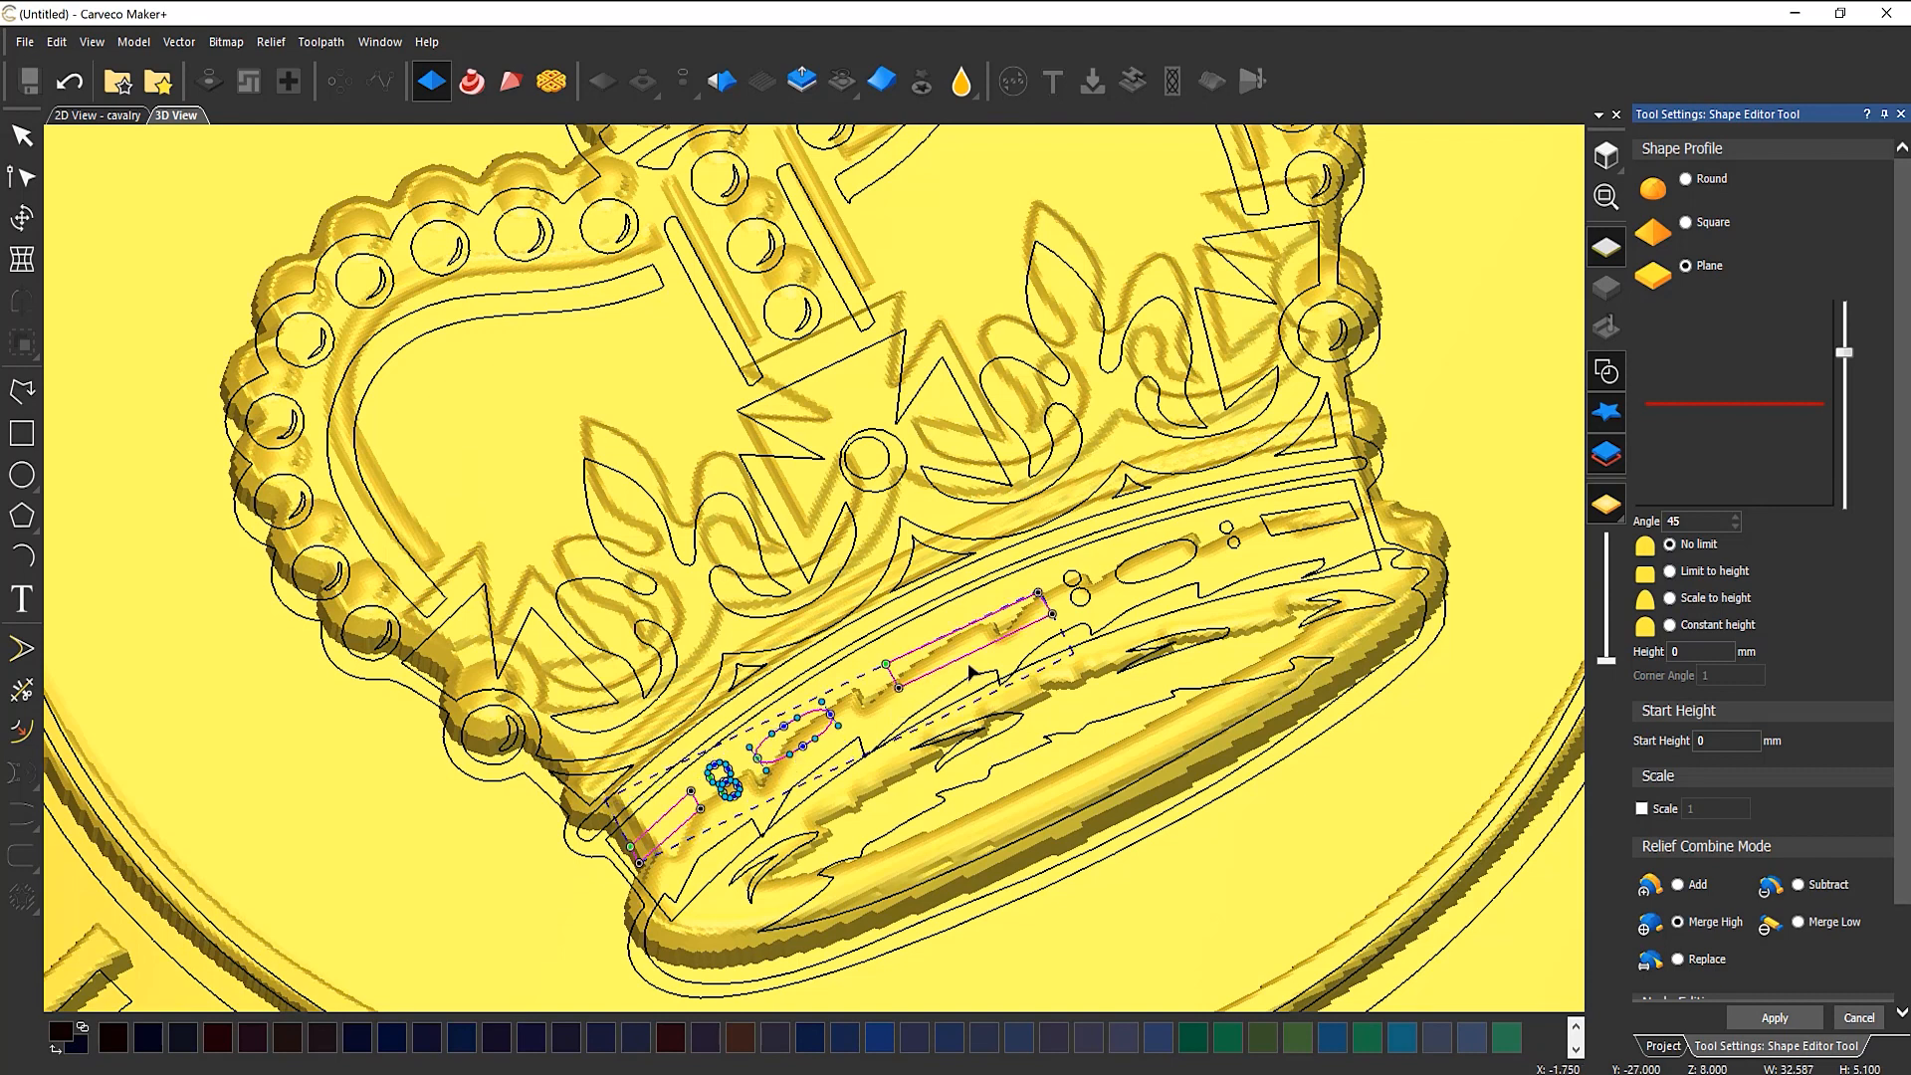
pyautogui.keyDown('shift'); pyautogui.click(1080, 597); pyautogui.keyUp('shift')
pyautogui.keyDown('shift'); pyautogui.click(1072, 578); pyautogui.keyUp('shift')
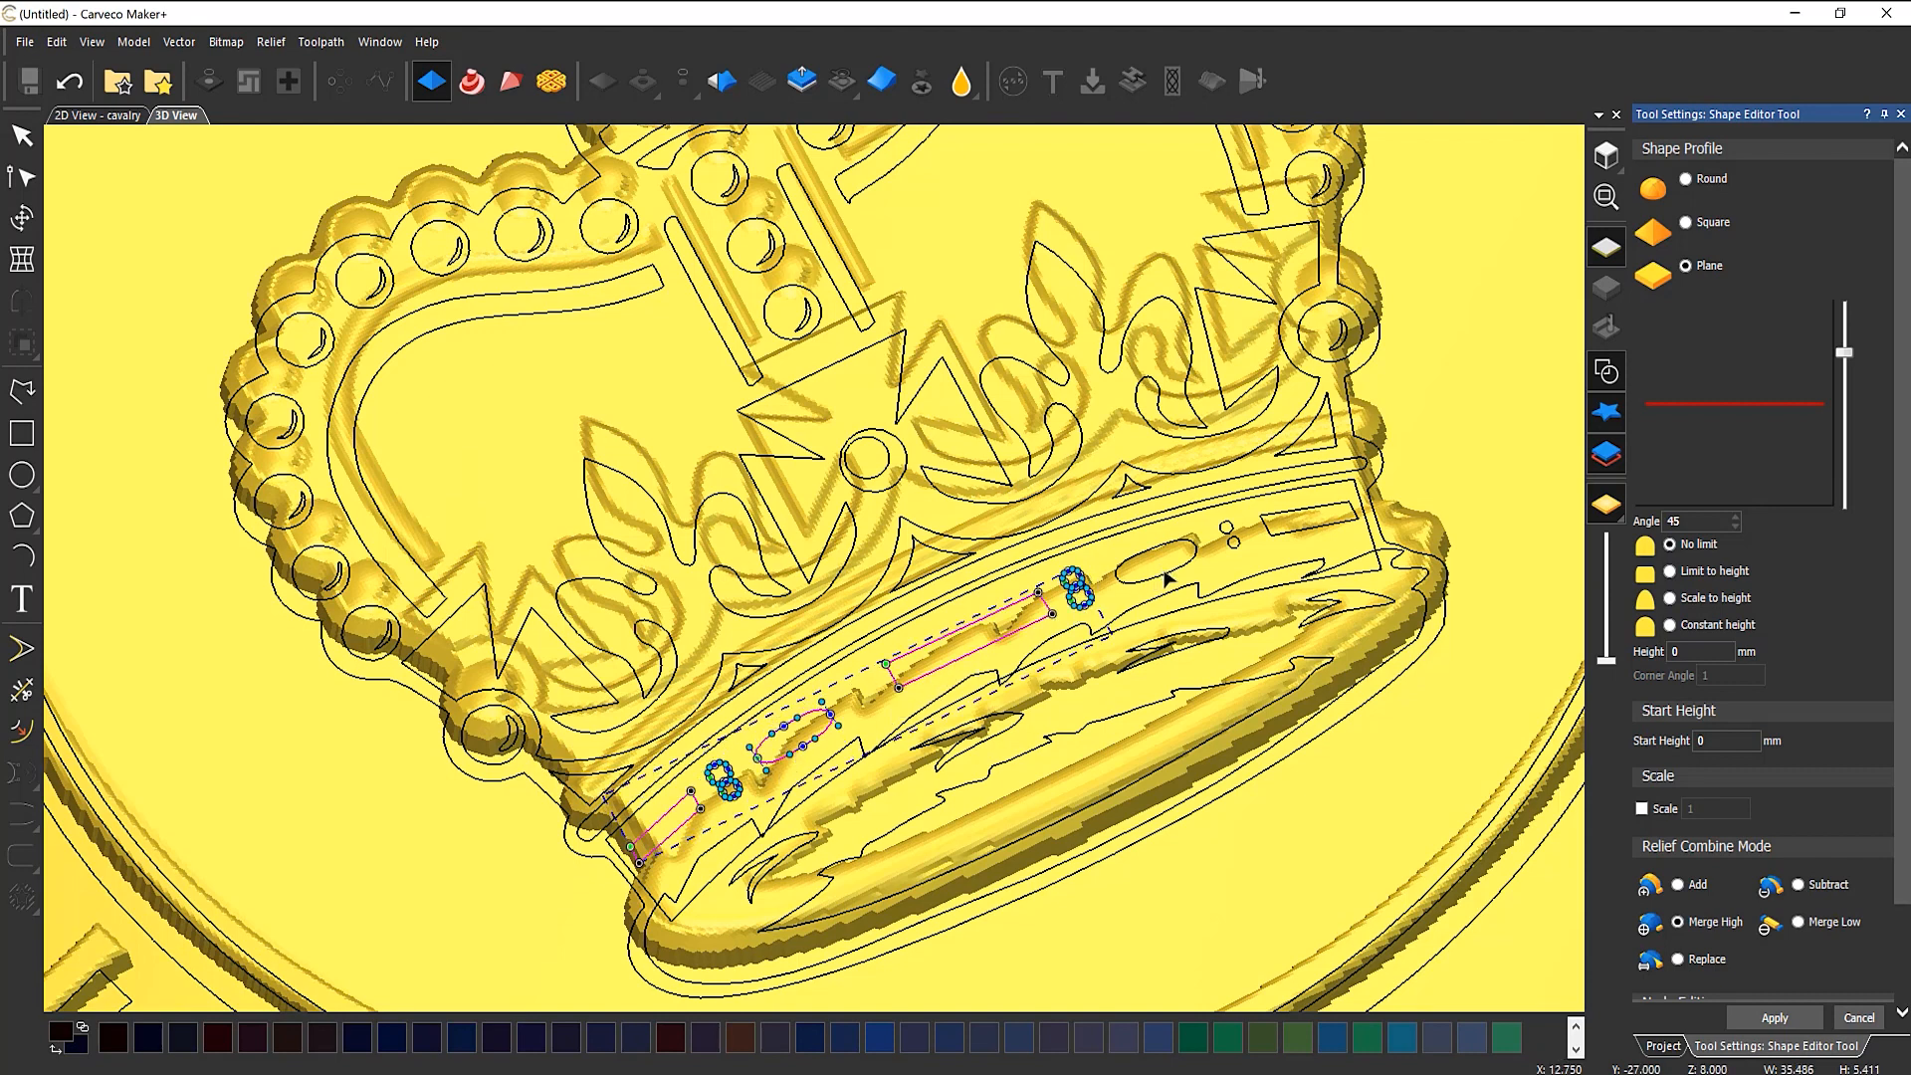
pyautogui.keyDown('shift'); pyautogui.click(1166, 575); pyautogui.keyUp('shift')
pyautogui.keyDown('shift'); pyautogui.click(1234, 543); pyautogui.keyUp('shift')
pyautogui.keyDown('shift'); pyautogui.click(1226, 527); pyautogui.keyUp('shift')
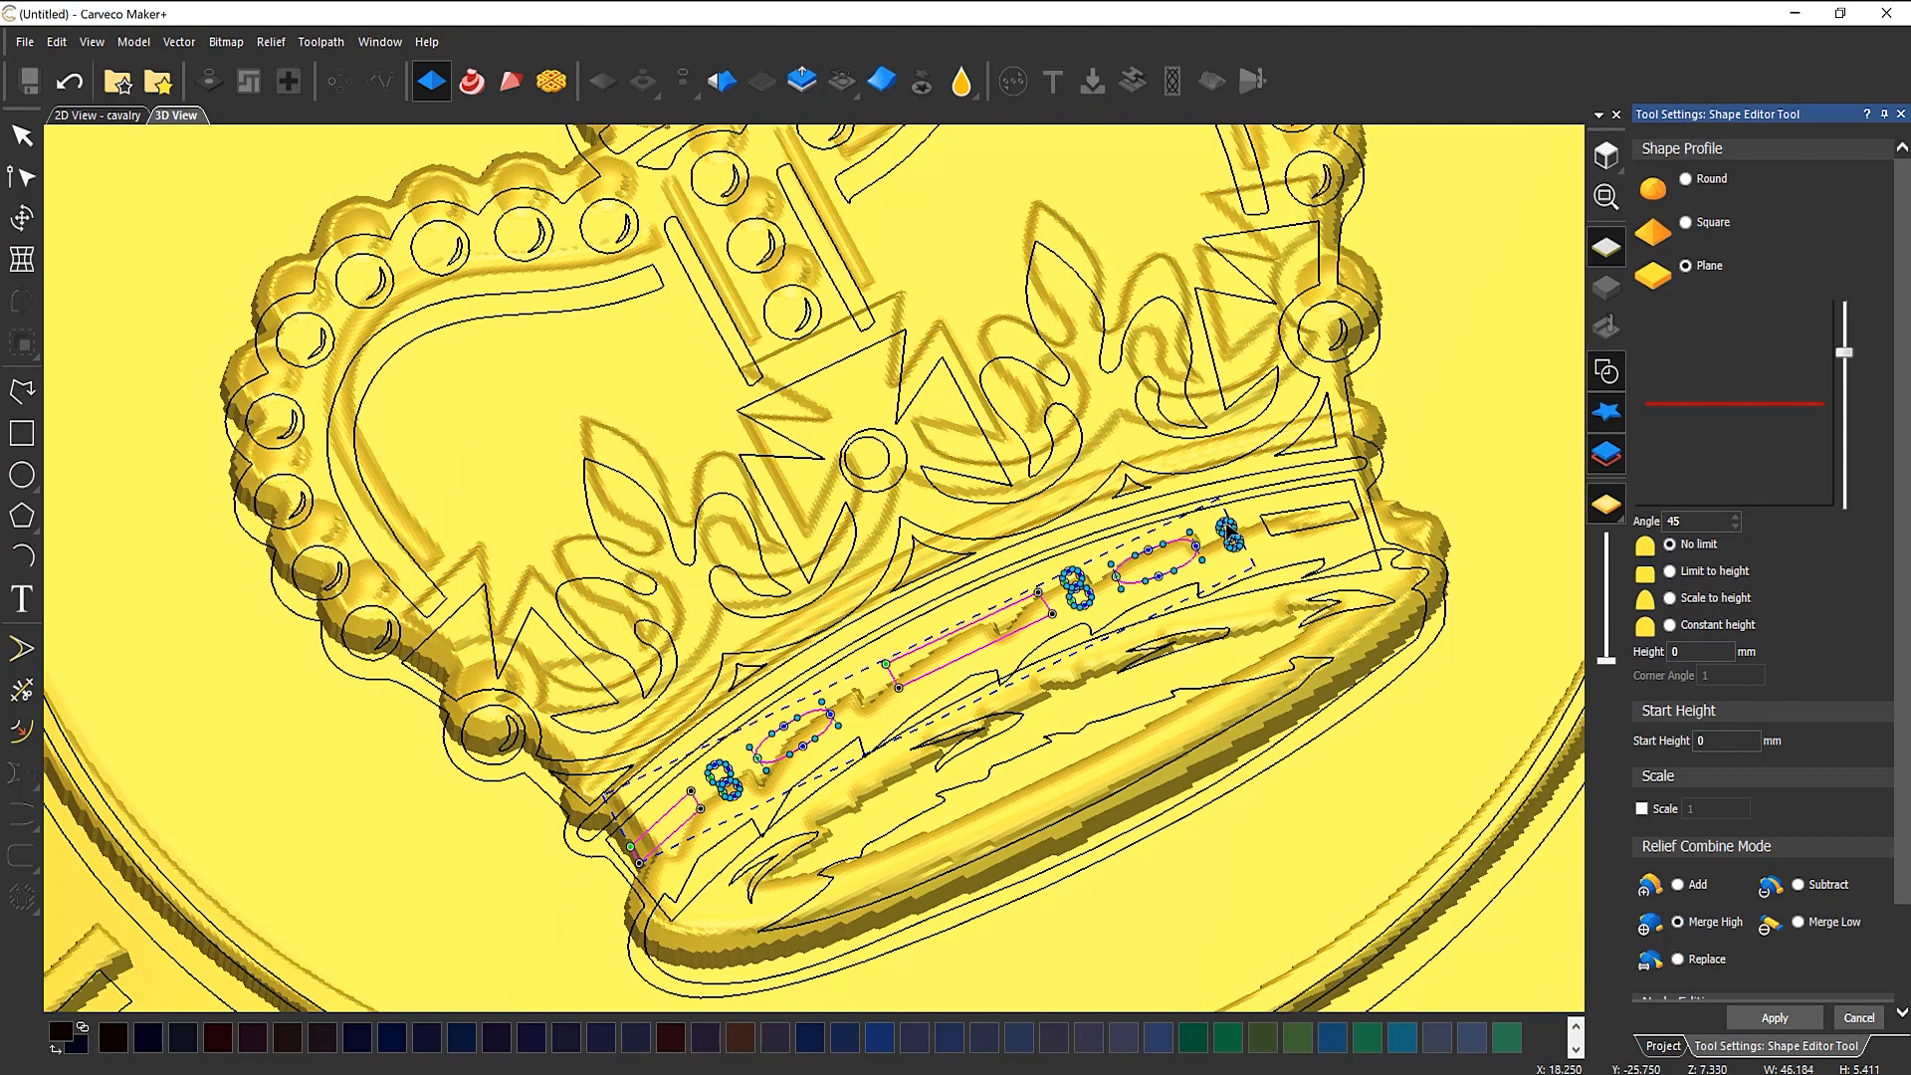
pyautogui.keyDown('shift'); pyautogui.click(1299, 527); pyautogui.keyUp('shift')
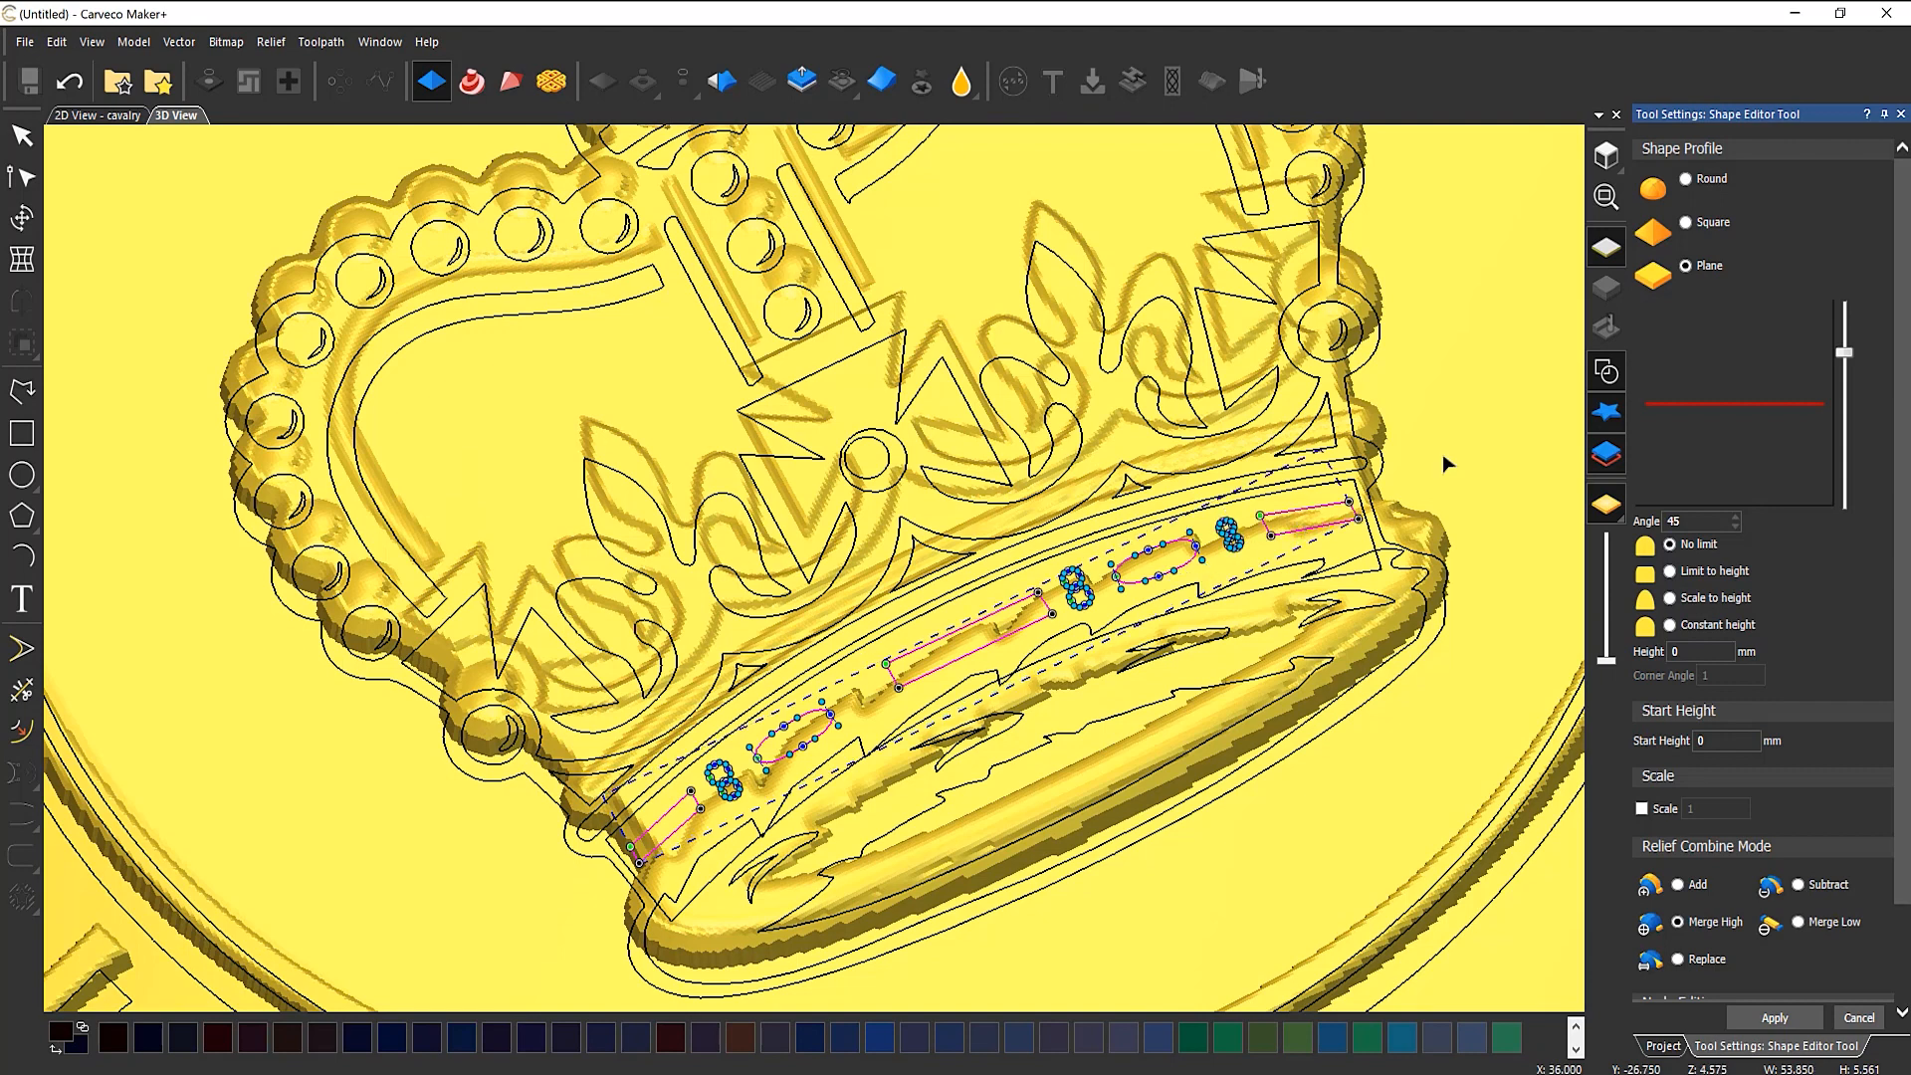
pyautogui.click(1592, 373)
pyautogui.click(1684, 180)
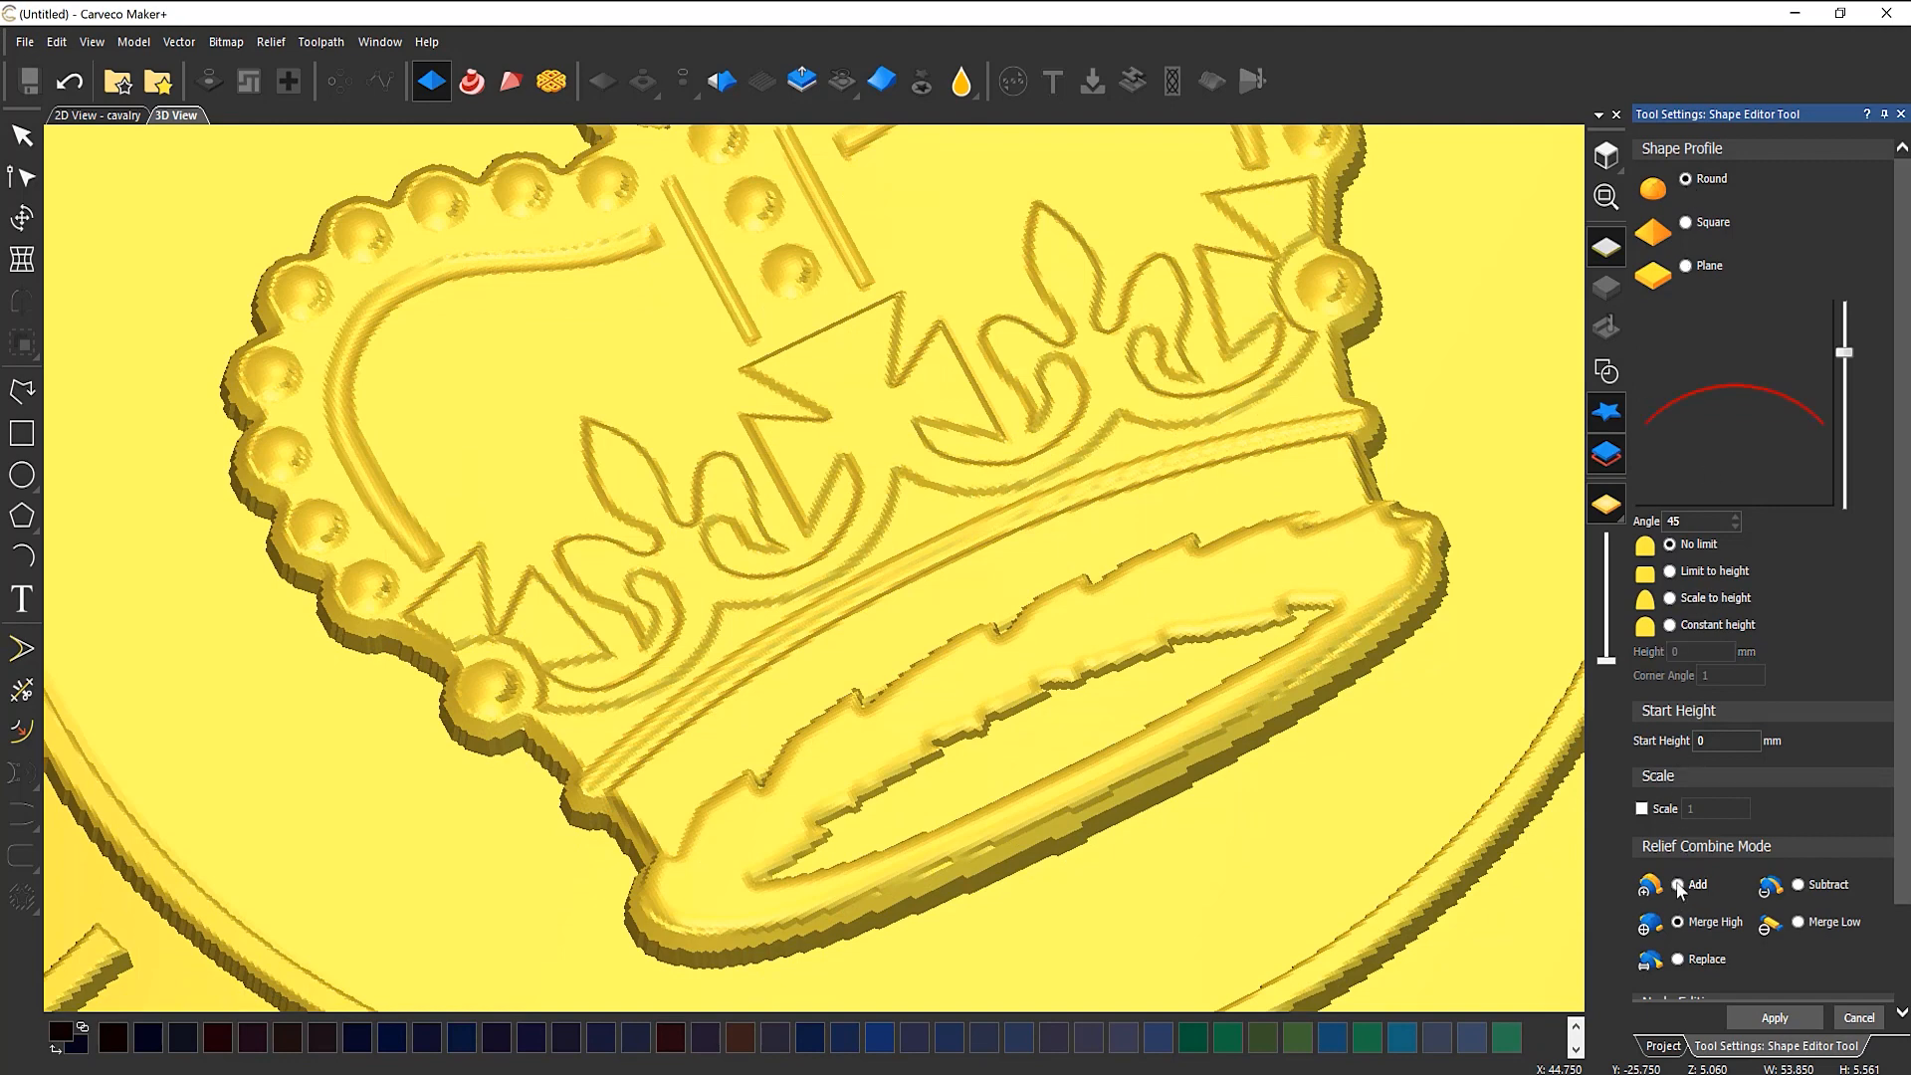
# Step: Add the rounded headband jewels to the crown relief using the Add combine mode, then show the vectors again
pyautogui.click(1679, 885)
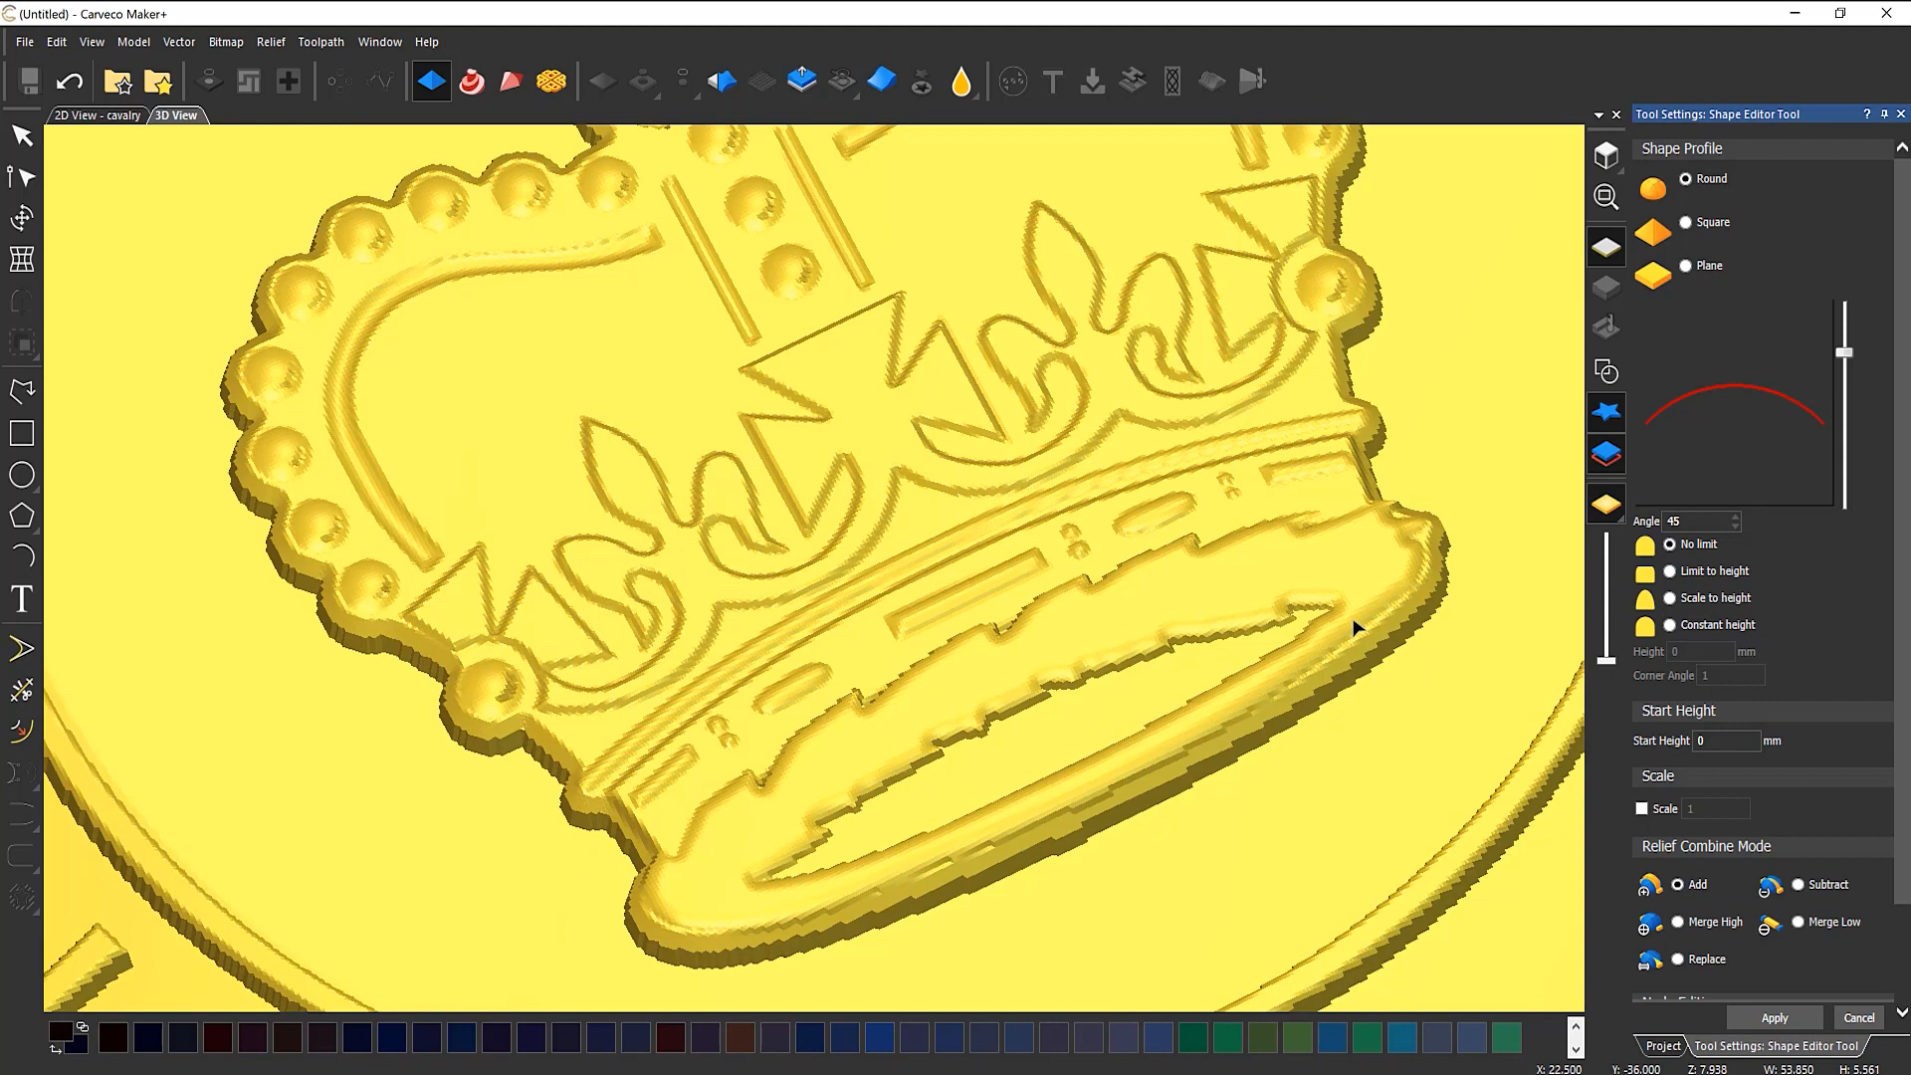
pyautogui.click(1805, 1016)
pyautogui.click(1600, 377)
# Step: Give the four small ragged marks on the crown's base trim a square profile at -35 degrees and apply it in Add mode
pyautogui.click(1003, 731)
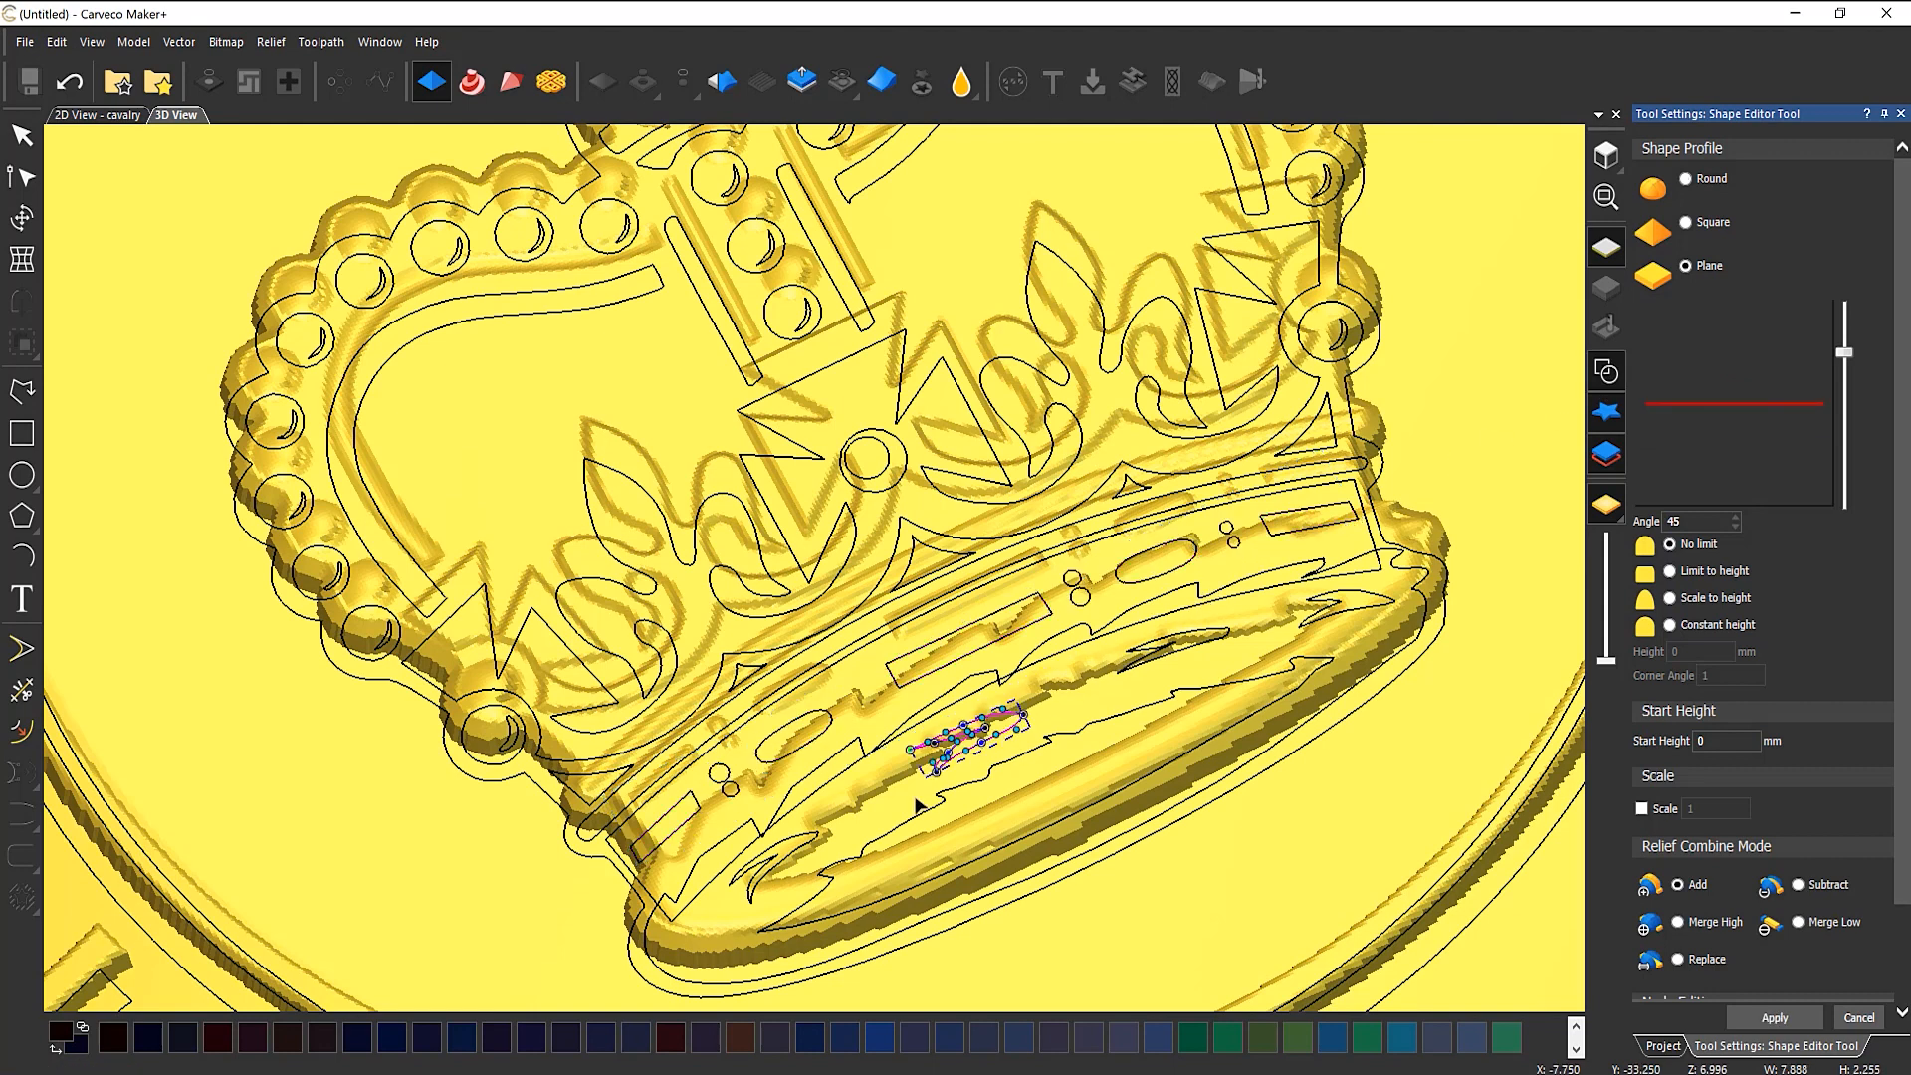
pyautogui.keyDown('shift'); pyautogui.click(801, 852); pyautogui.keyUp('shift')
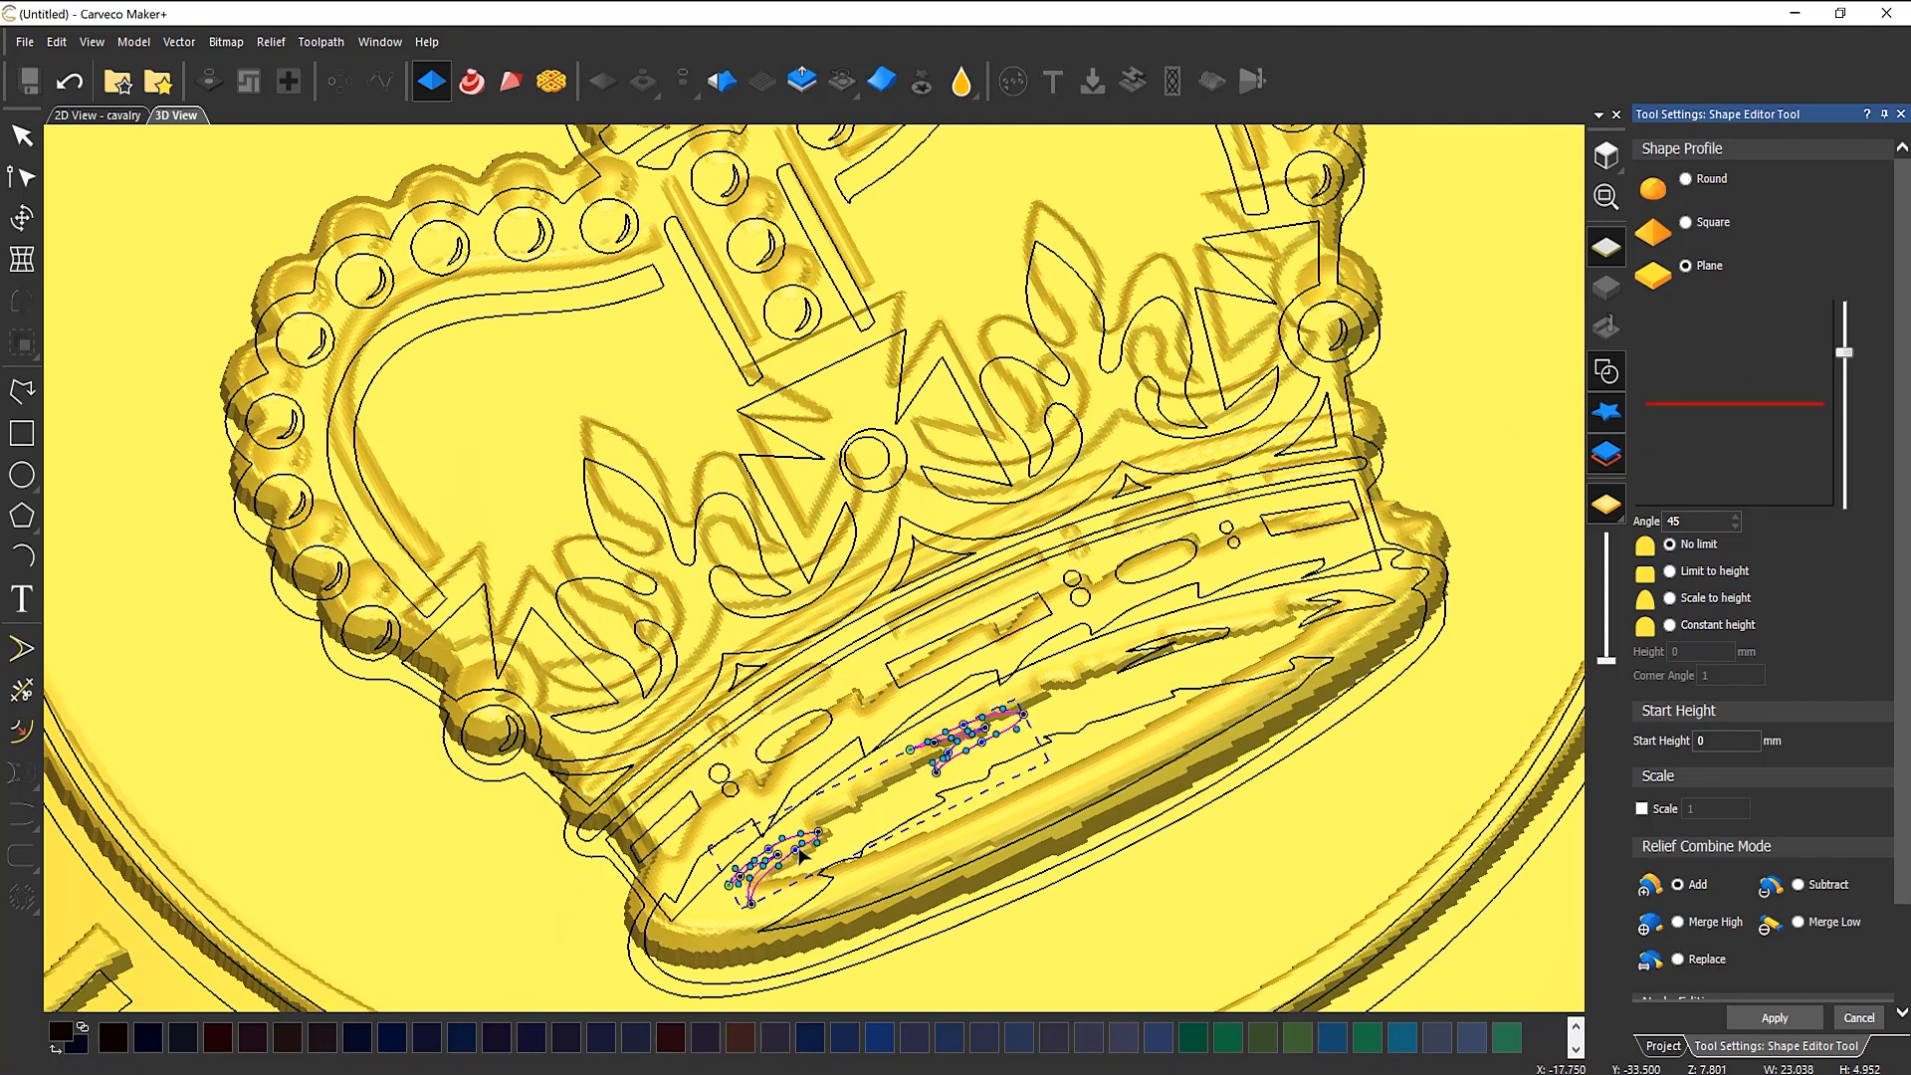
pyautogui.keyDown('shift'); pyautogui.click(1166, 661); pyautogui.keyUp('shift')
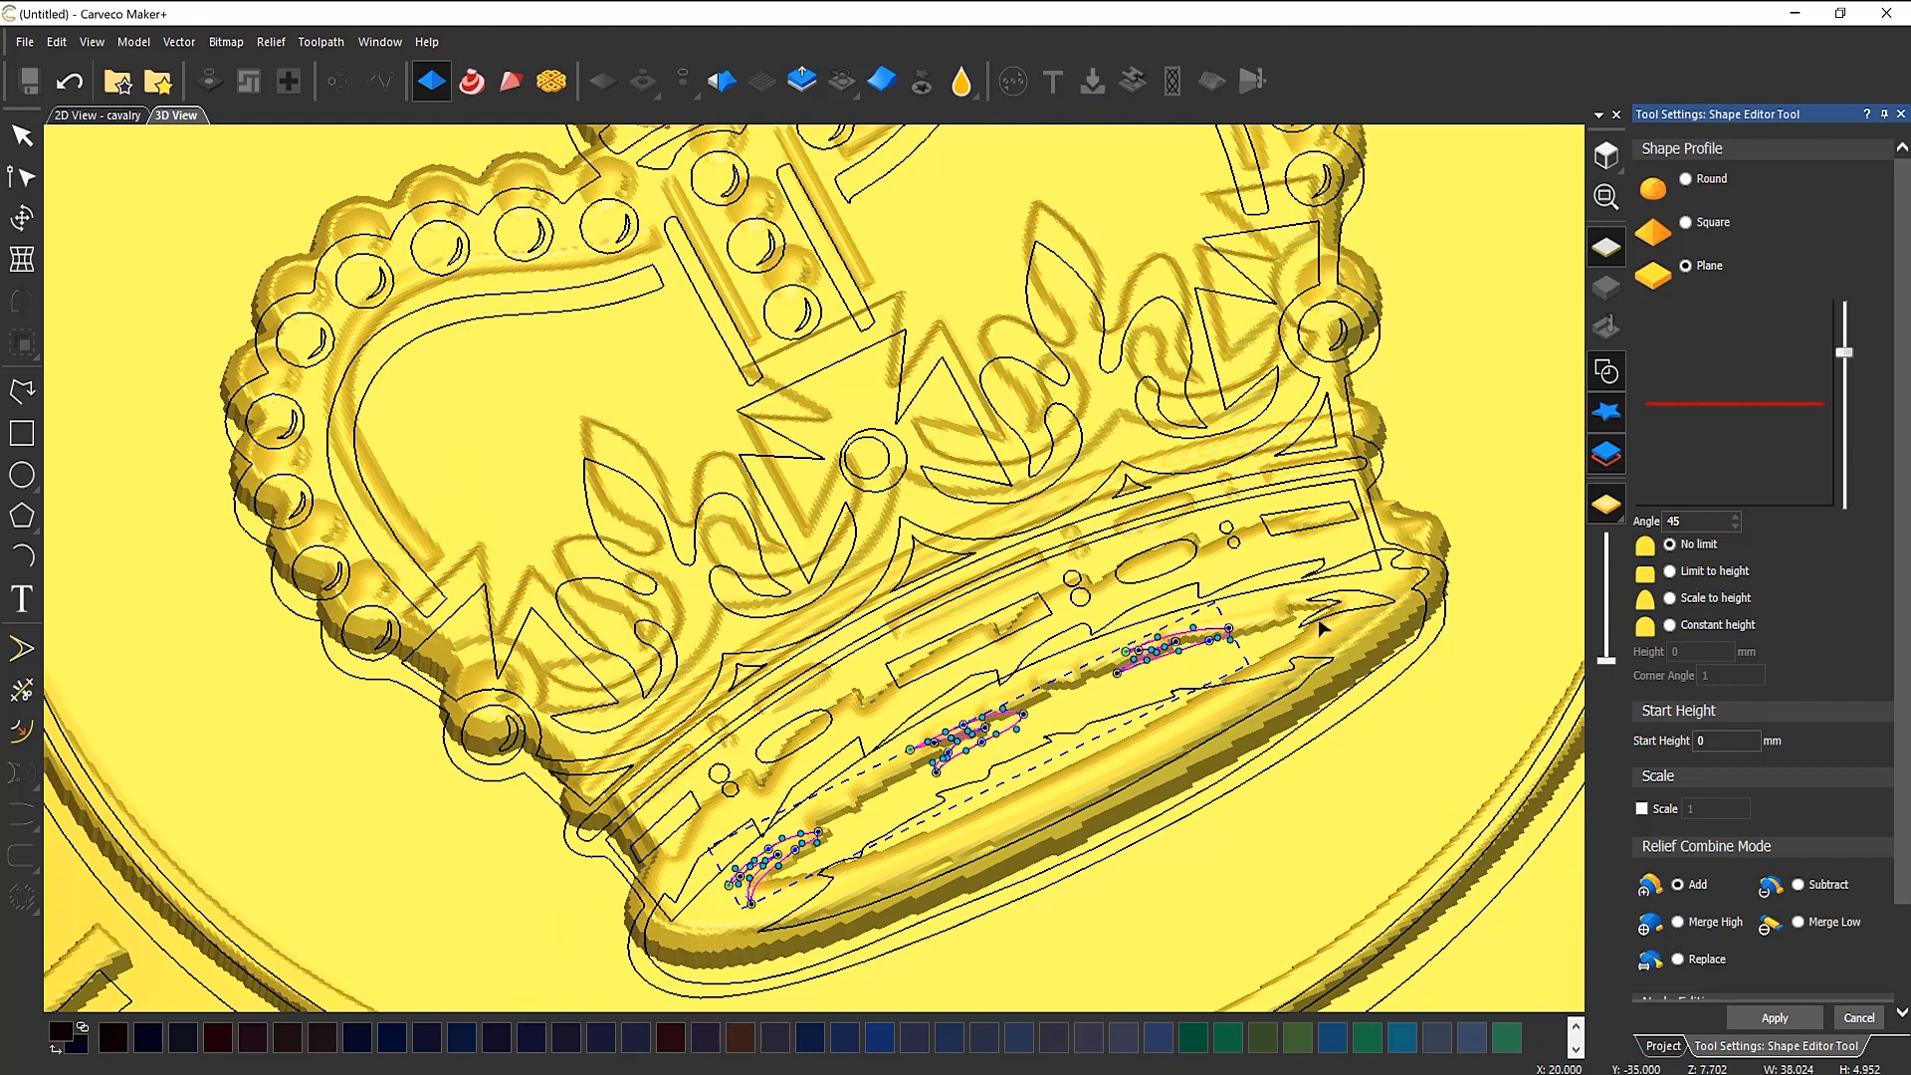
pyautogui.keyDown('shift'); pyautogui.click(1349, 621); pyautogui.keyUp('shift')
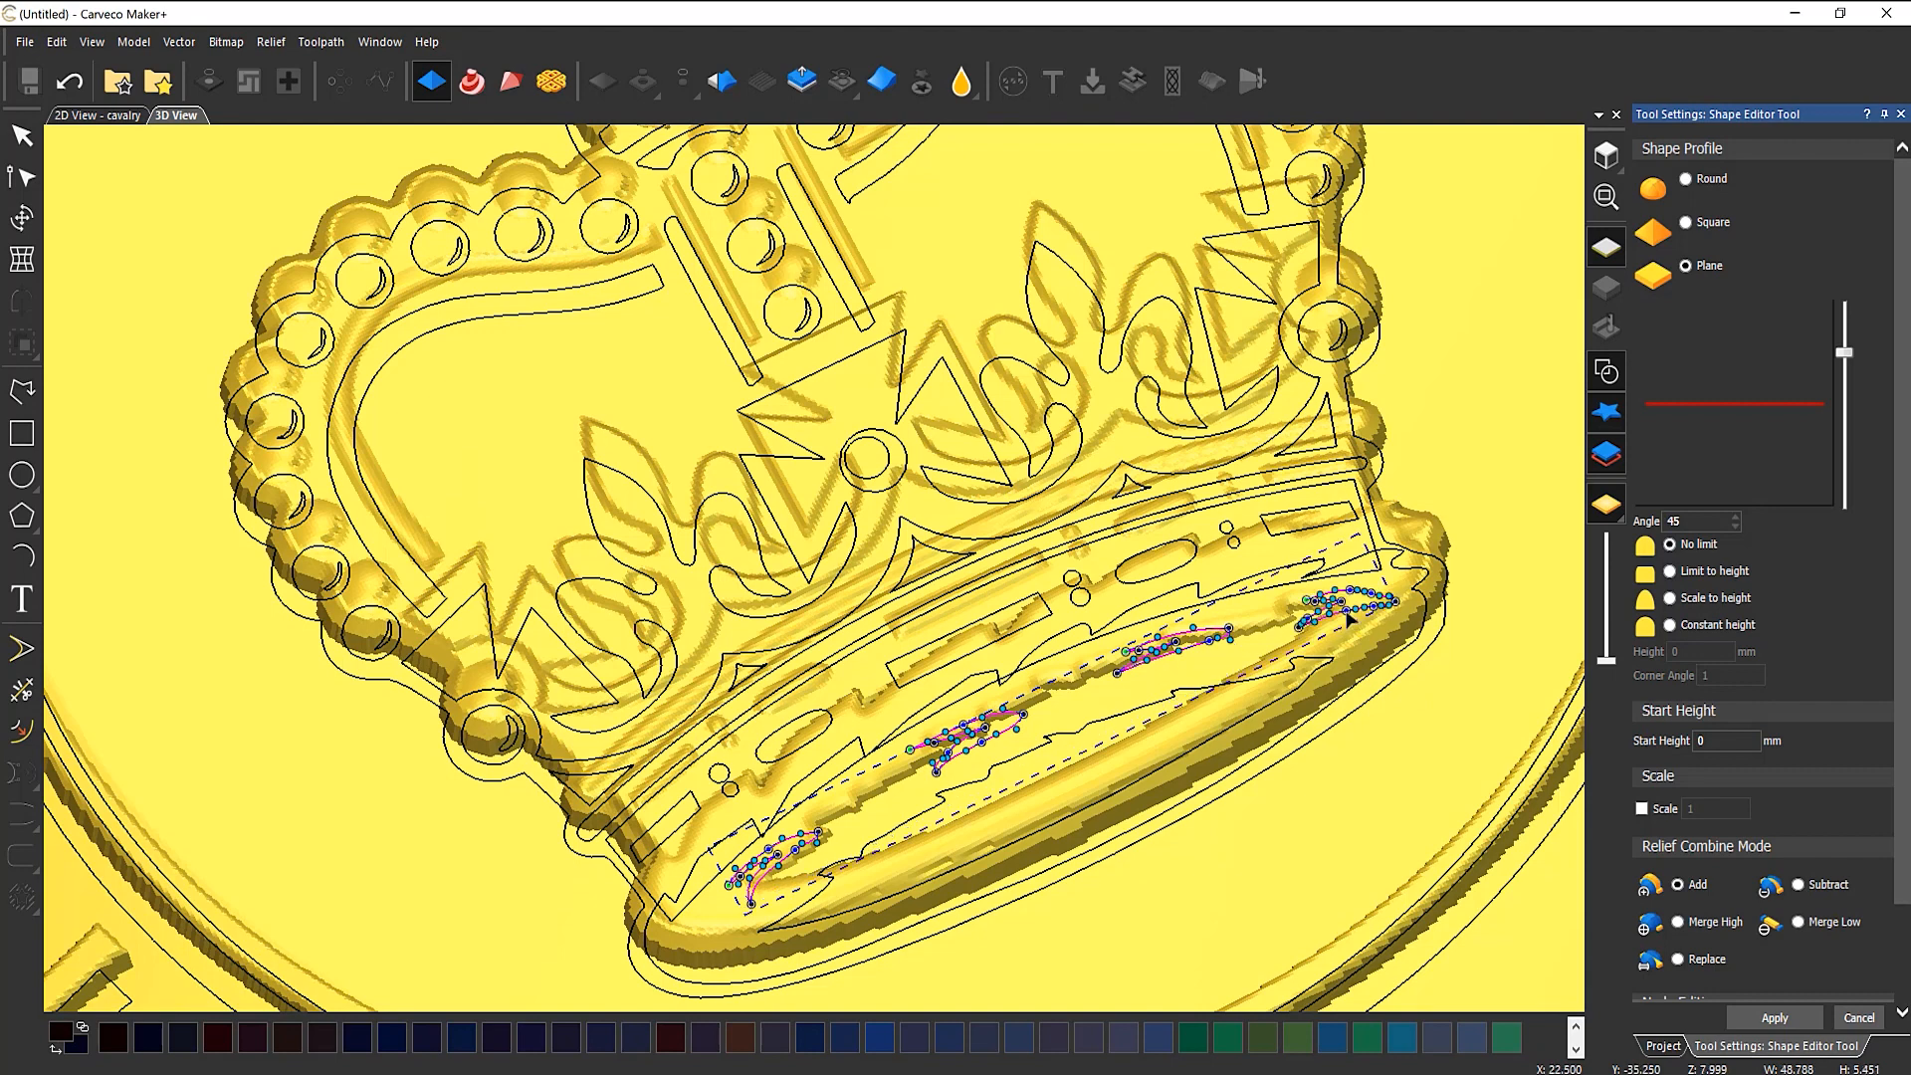
pyautogui.click(1604, 374)
pyautogui.click(1685, 223)
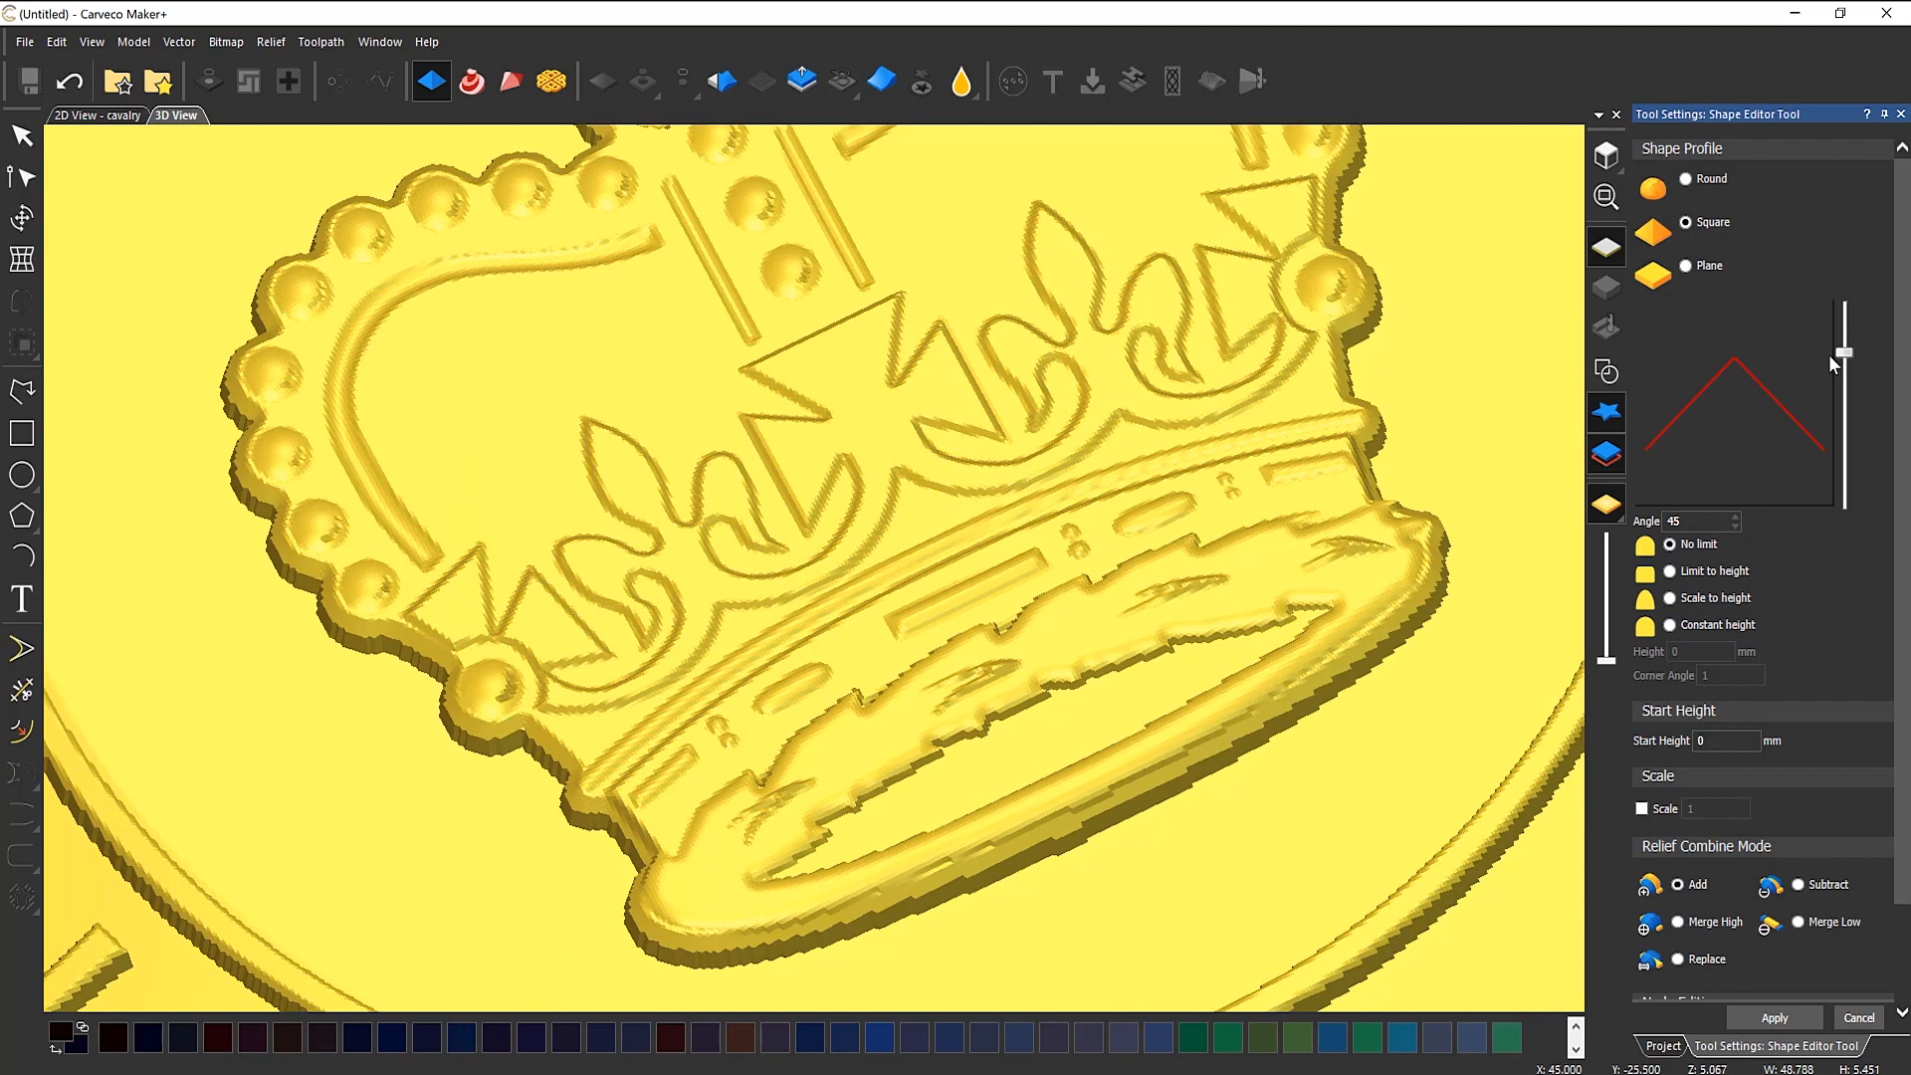
pyautogui.moveTo(1843, 353); pyautogui.dragTo(1846, 447)
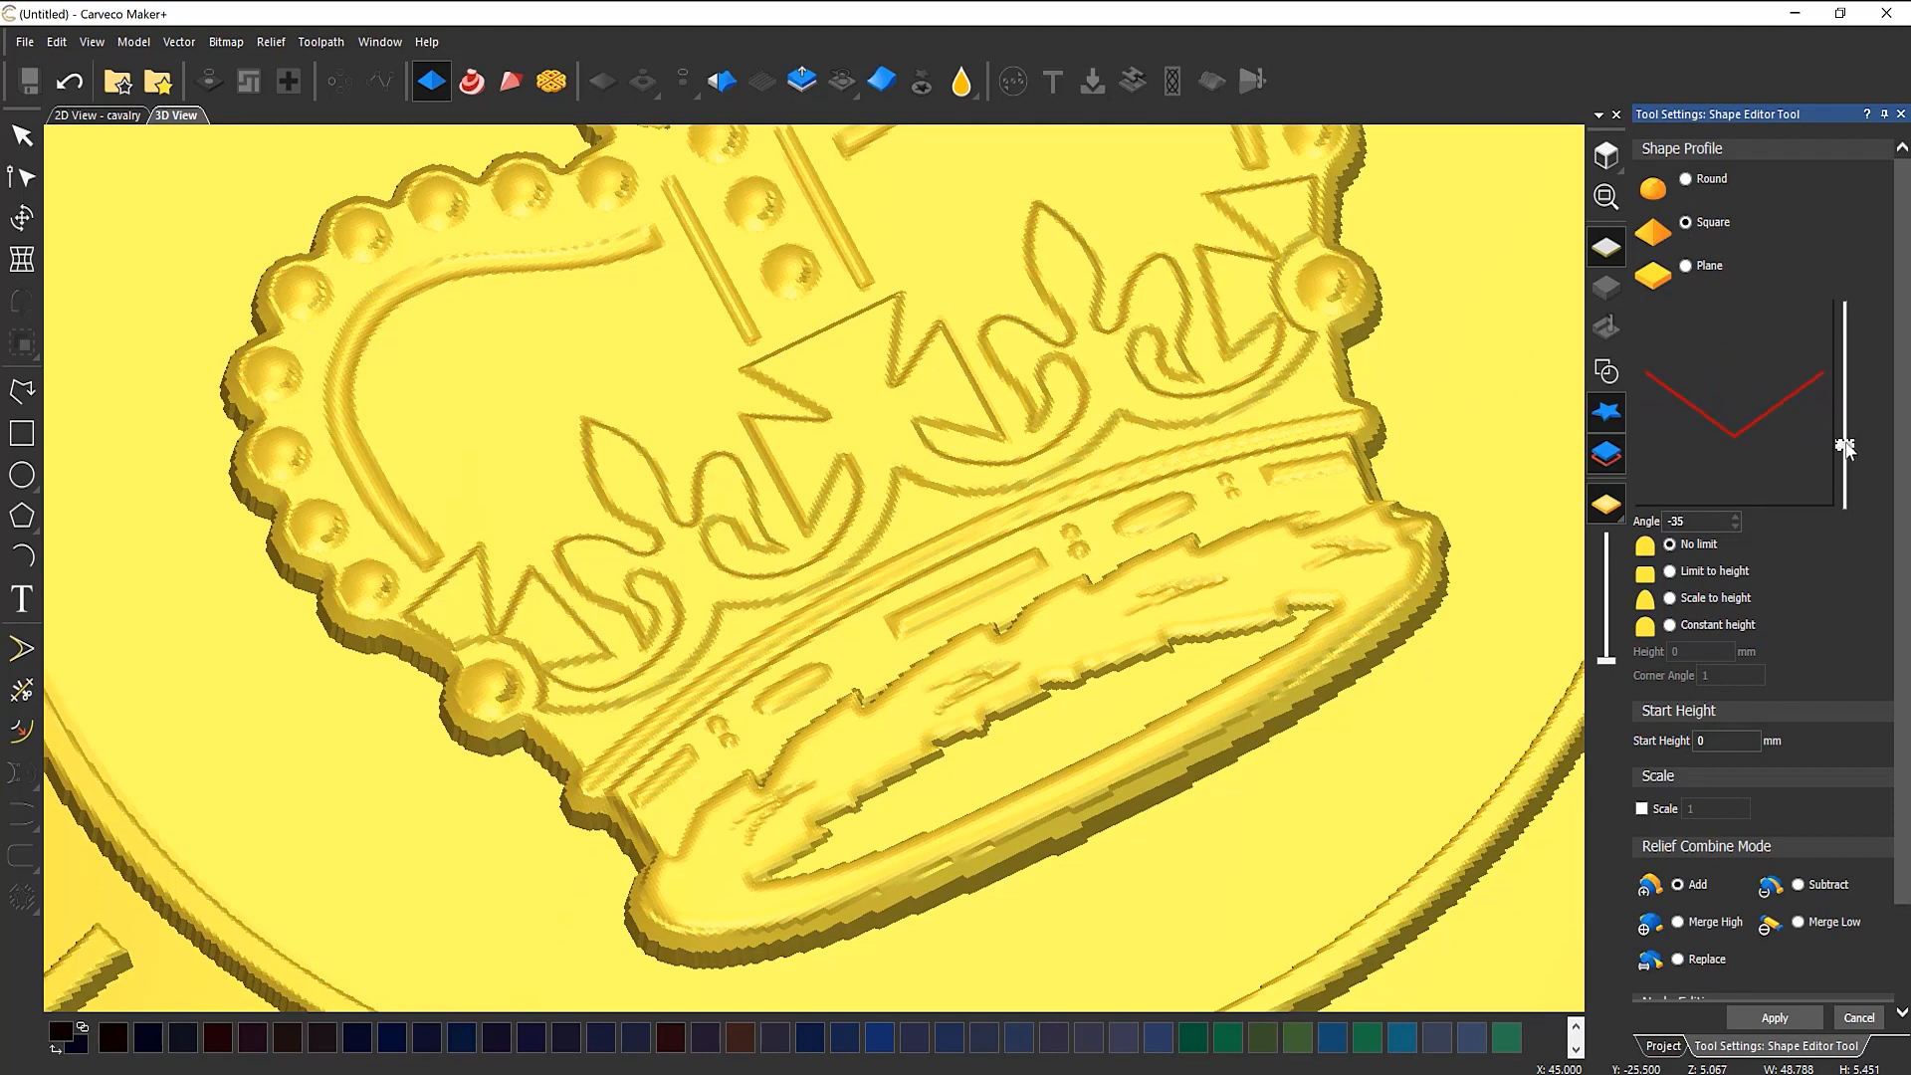
pyautogui.click(1777, 1018)
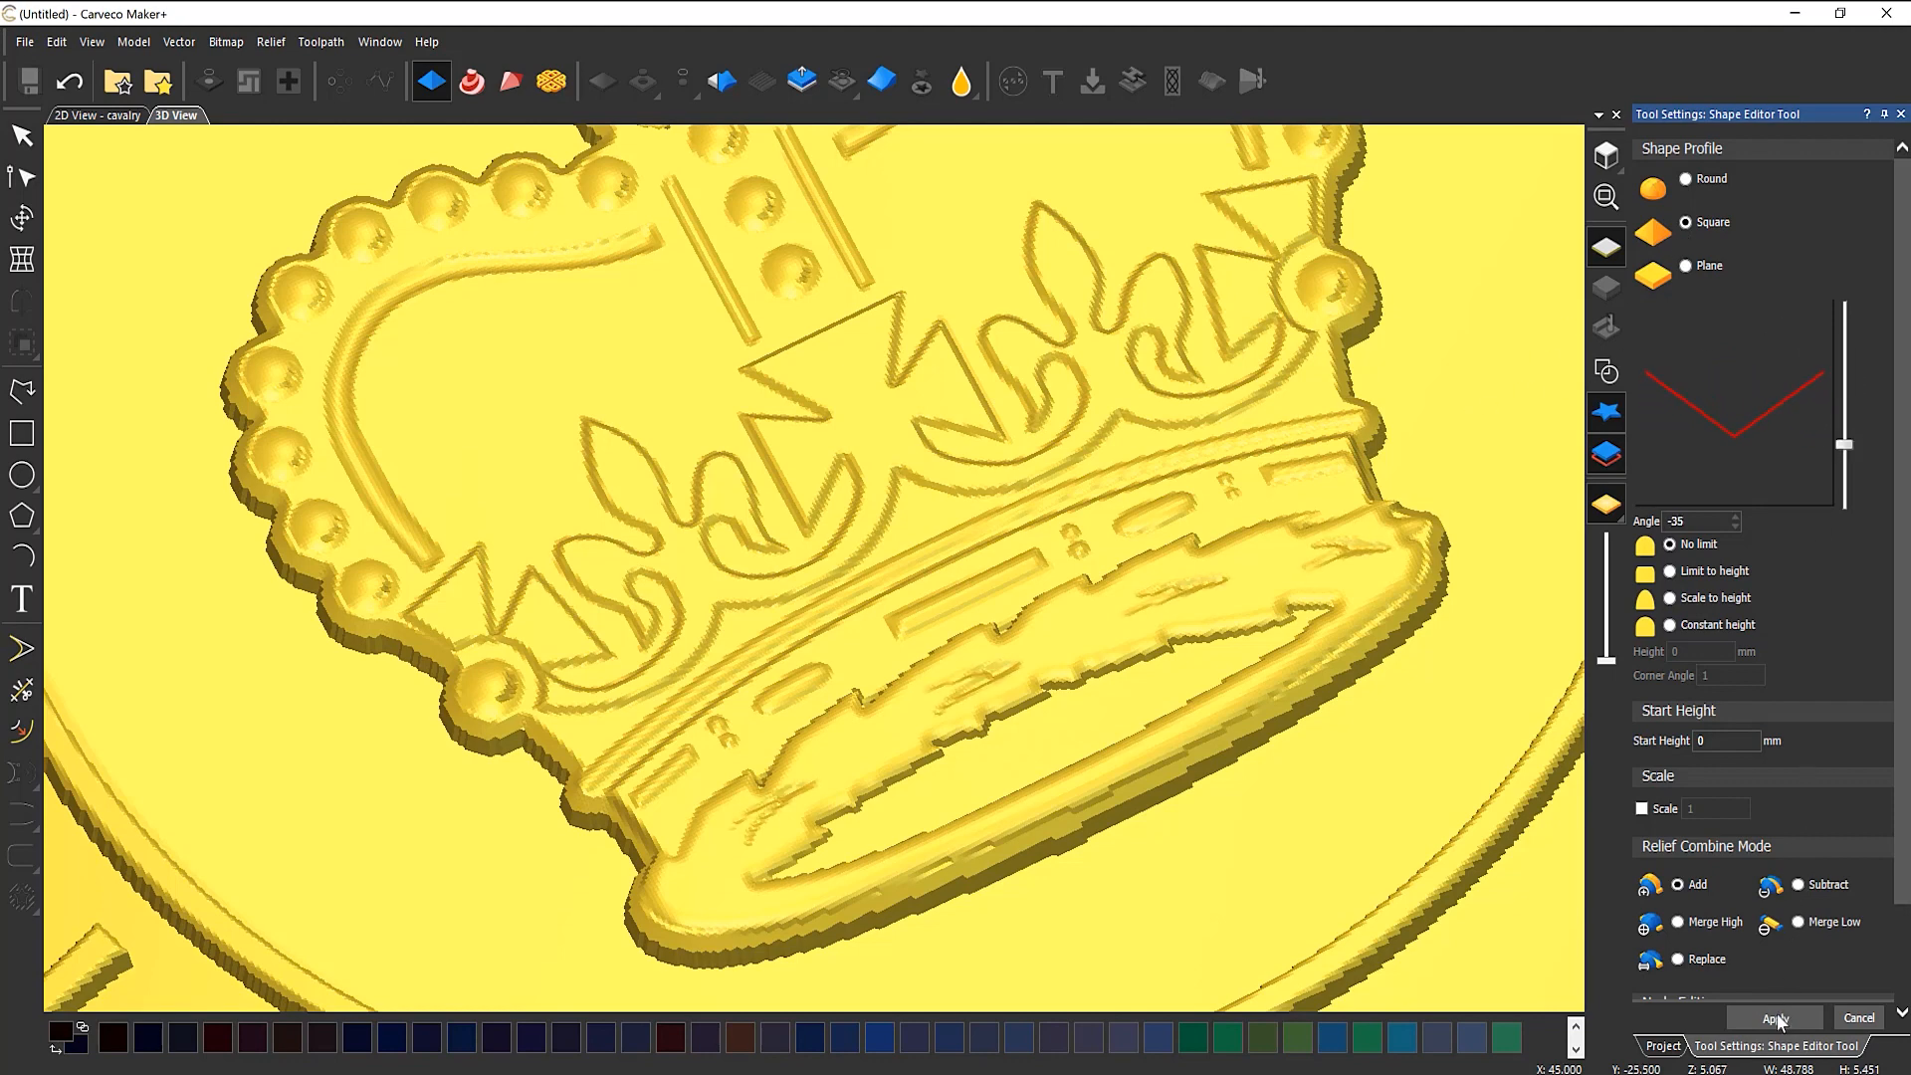
pyautogui.click(1859, 1018)
# Step: Examine the crown and the whole badge relief at several zoom levels, and check the model's artwork size and relief height
pyautogui.scroll(-6, 875, 587)
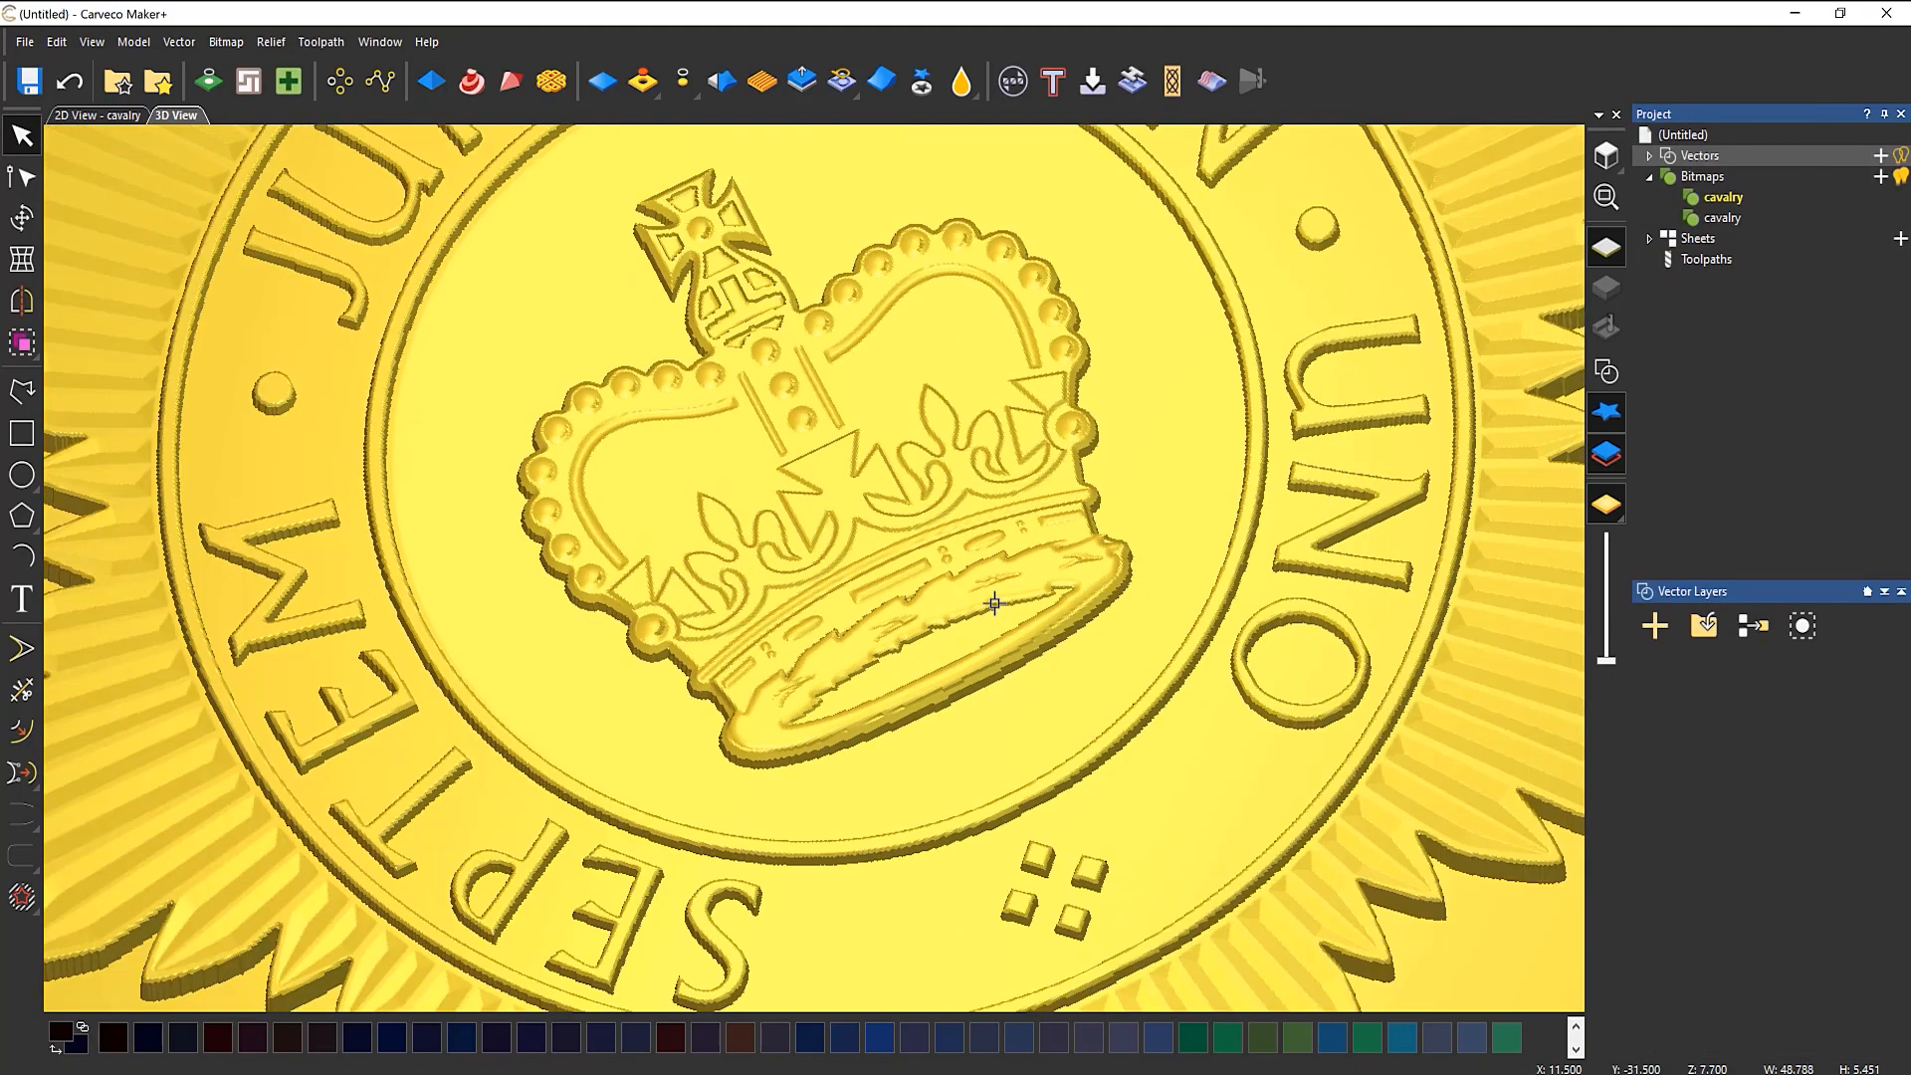
pyautogui.scroll(8, 874, 587)
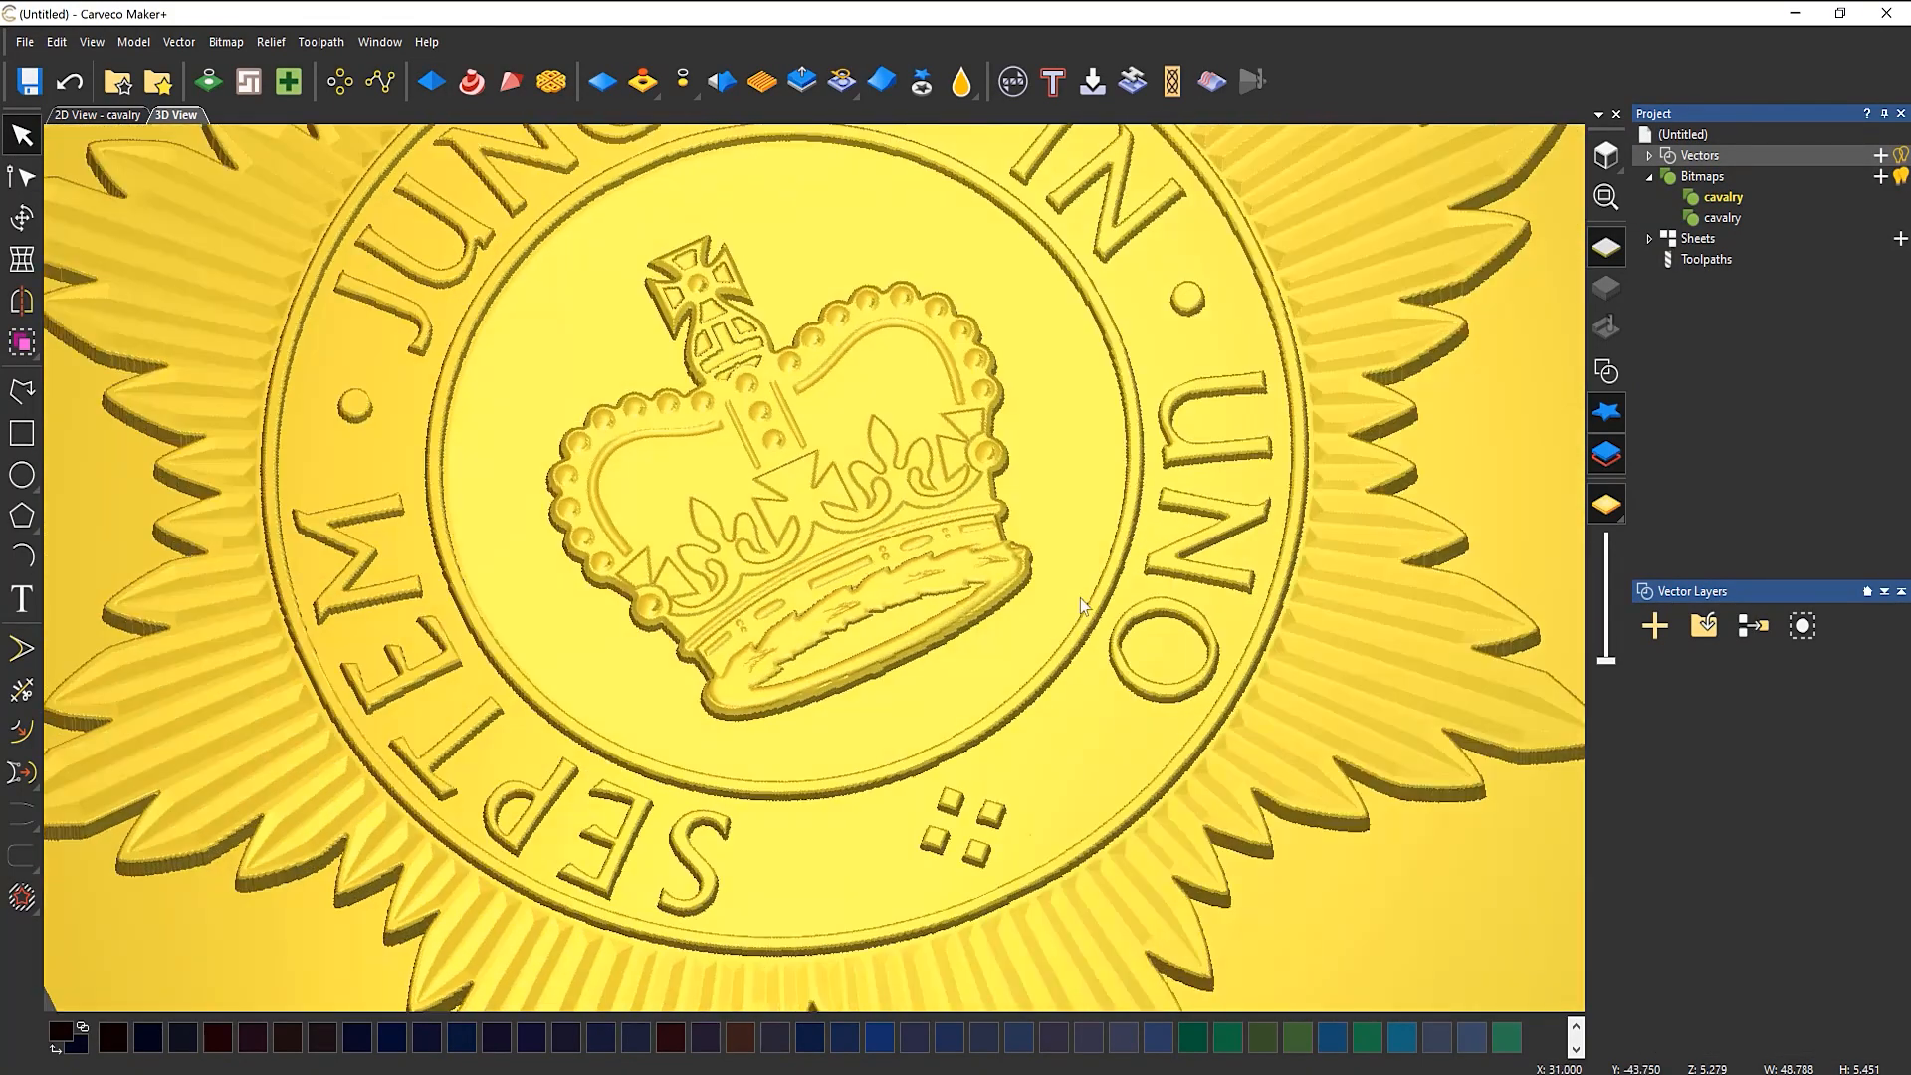
pyautogui.moveTo(1078, 599)
pyautogui.mouseDown()
pyautogui.moveTo(1192, 557)
pyautogui.moveTo(1063, 641)
pyautogui.moveTo(1094, 599)
pyautogui.mouseUp()
pyautogui.scroll(-3, 887, 569)
pyautogui.scroll(-4, 886, 569)
pyautogui.scroll(5, 815, 486)
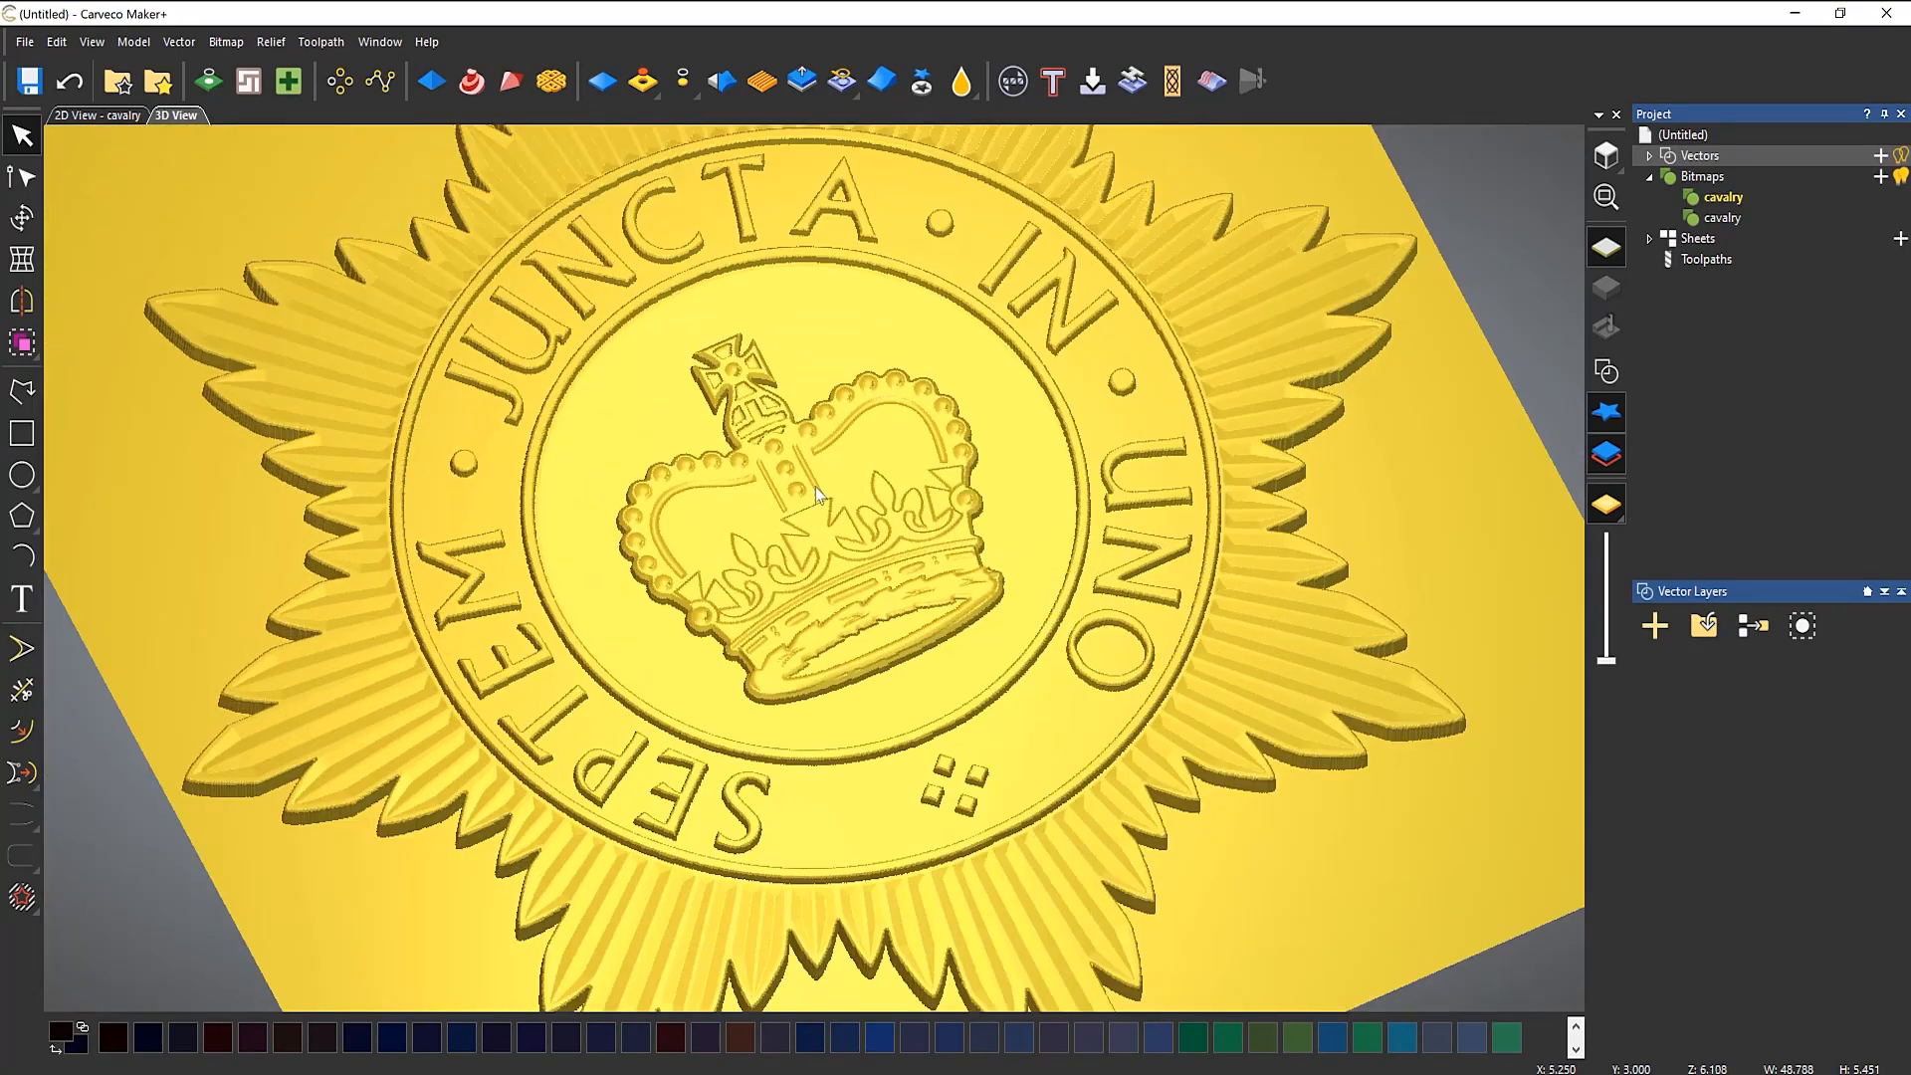
pyautogui.scroll(-2, 696, 492)
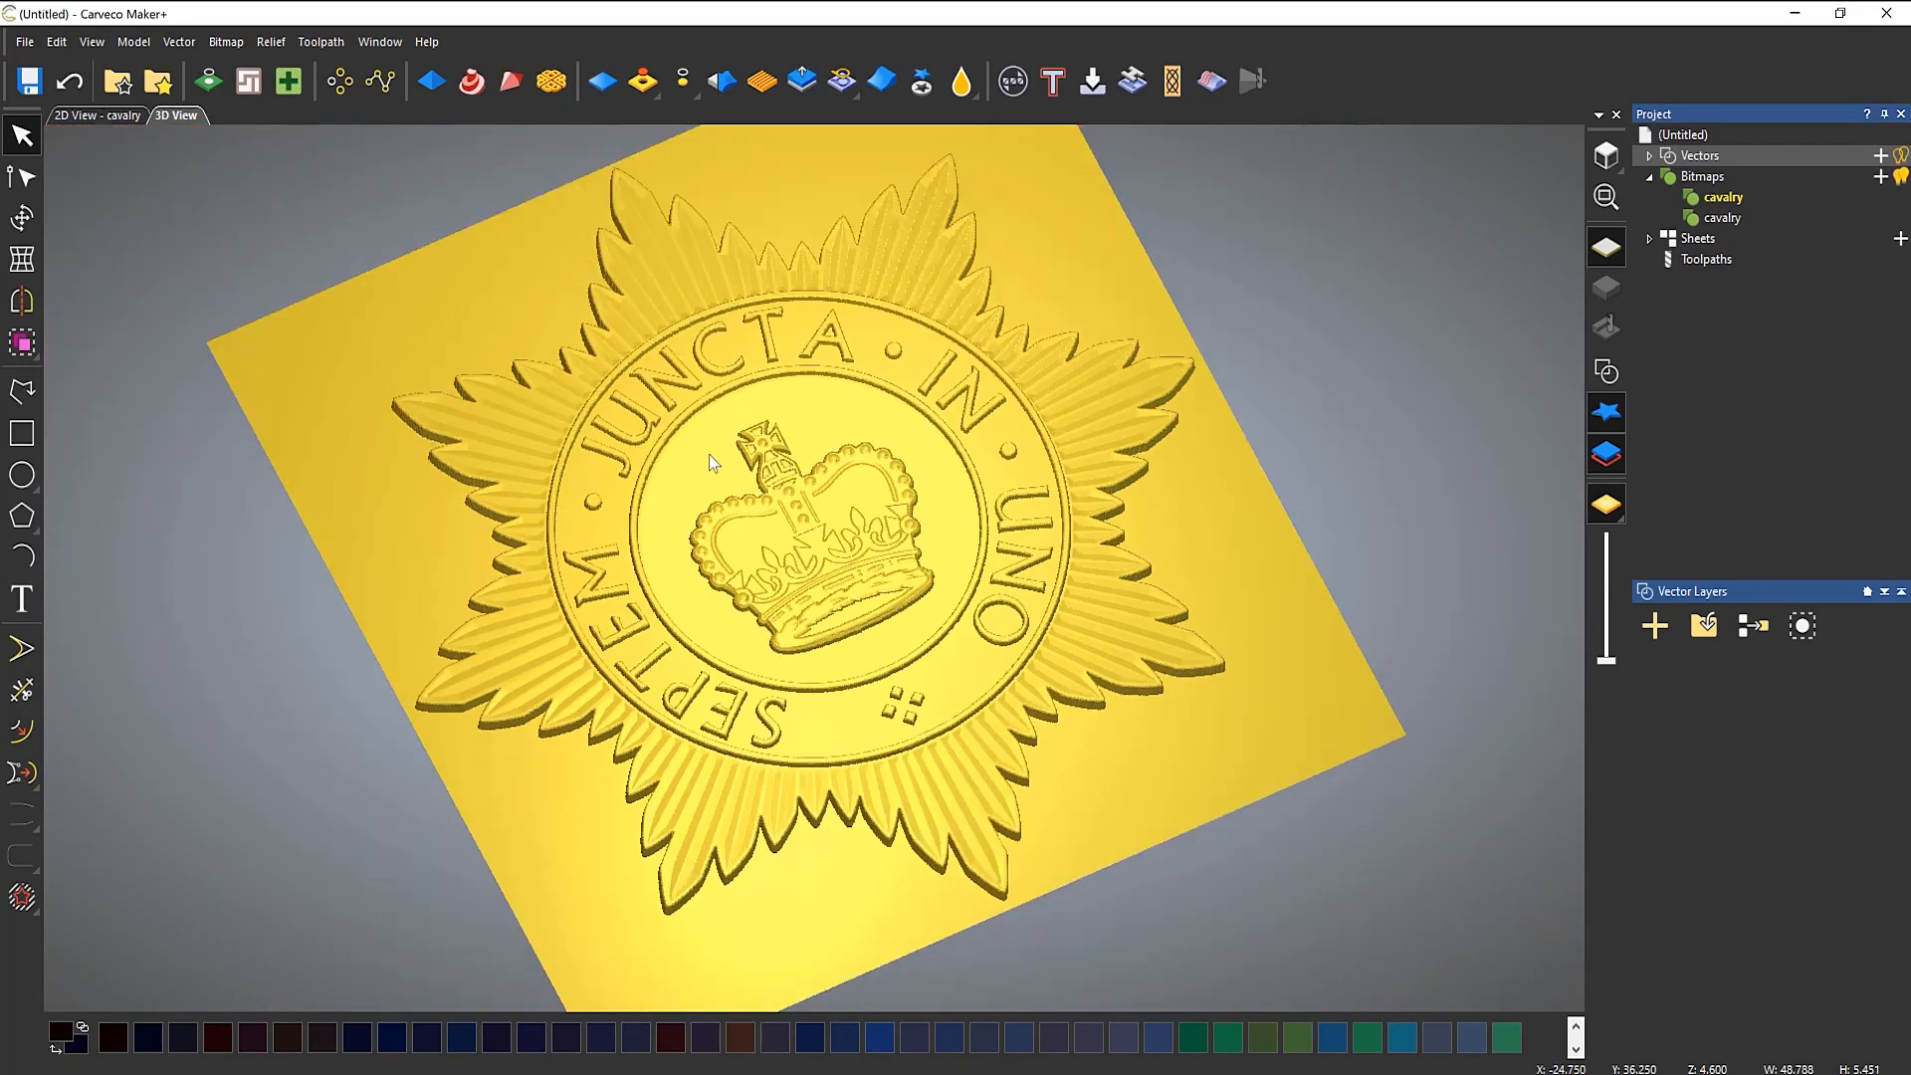
pyautogui.scroll(1, 722, 410)
pyautogui.scroll(-1, 705, 445)
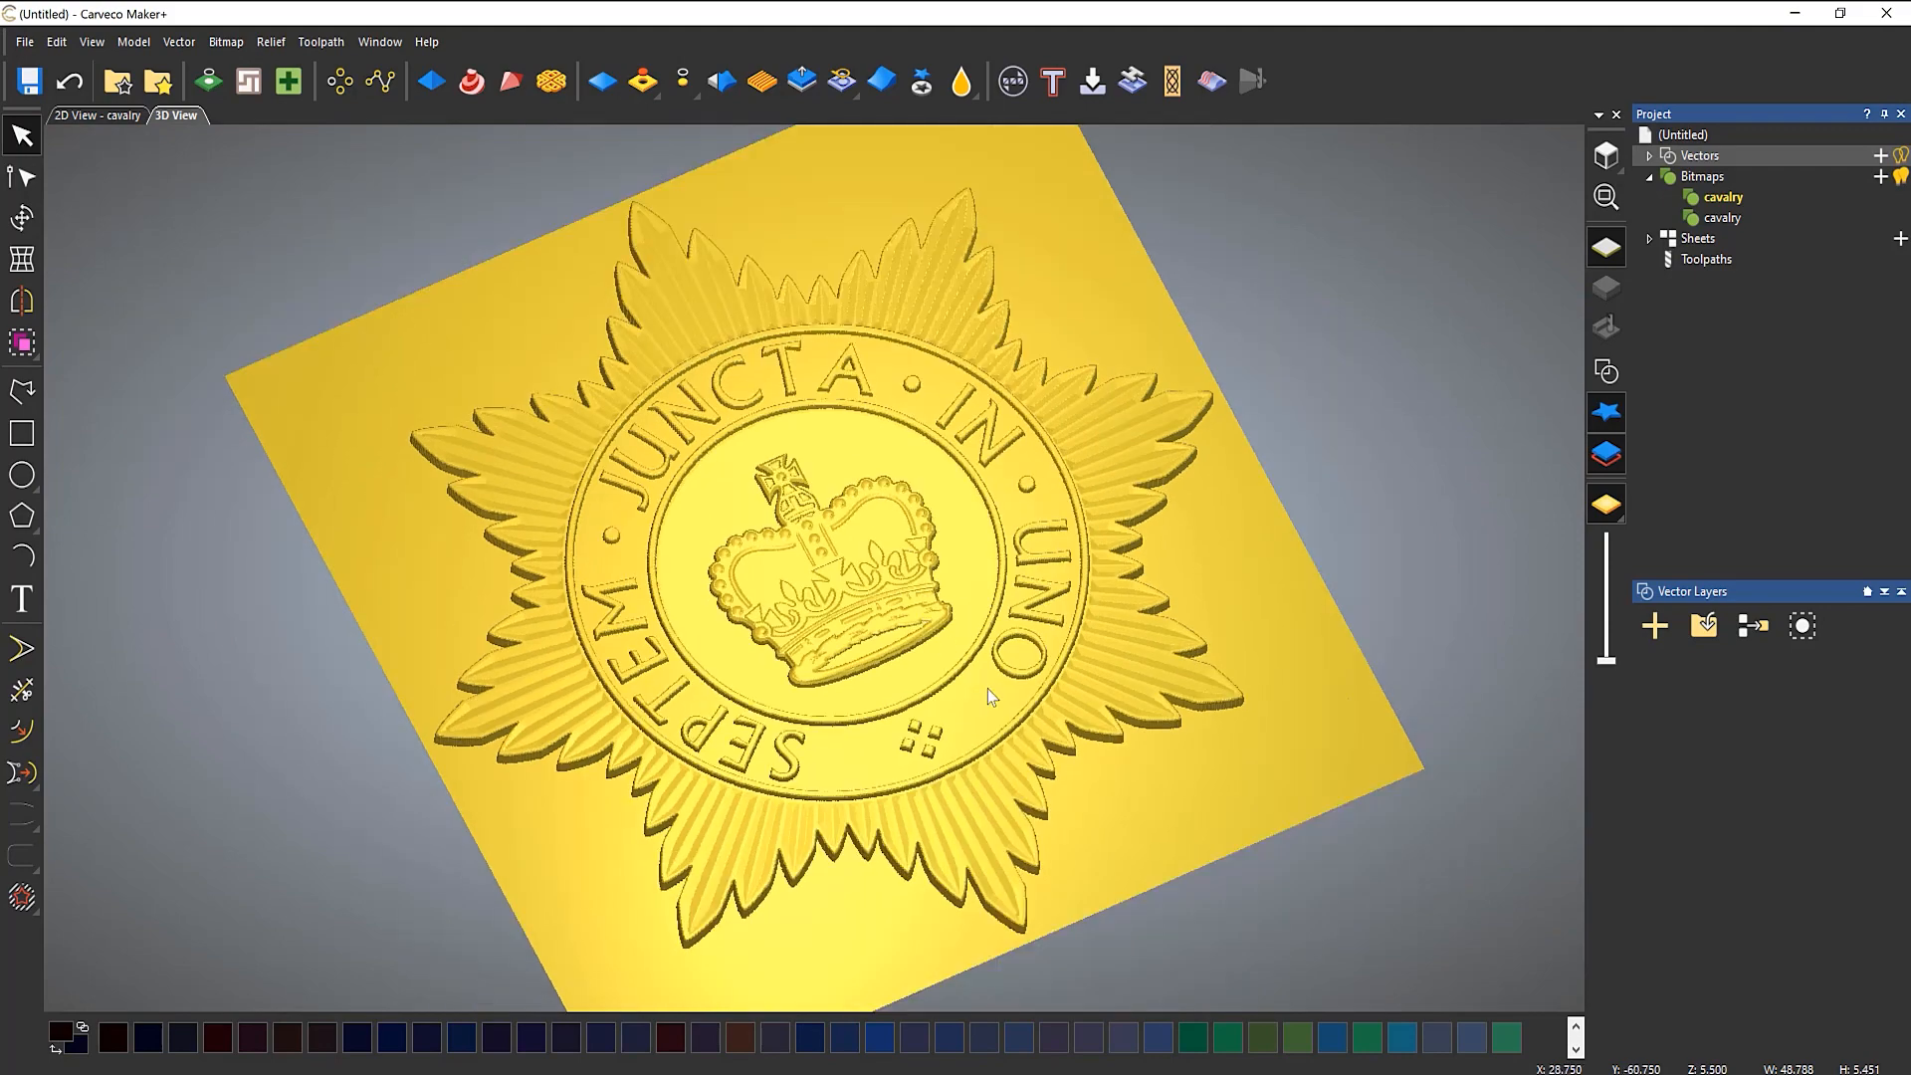
pyautogui.moveTo(989, 689)
pyautogui.mouseDown()
pyautogui.moveTo(732, 808)
pyautogui.moveTo(619, 750)
pyautogui.moveTo(865, 777)
pyautogui.moveTo(1029, 674)
pyautogui.moveTo(908, 767)
pyautogui.moveTo(981, 687)
pyautogui.mouseUp()
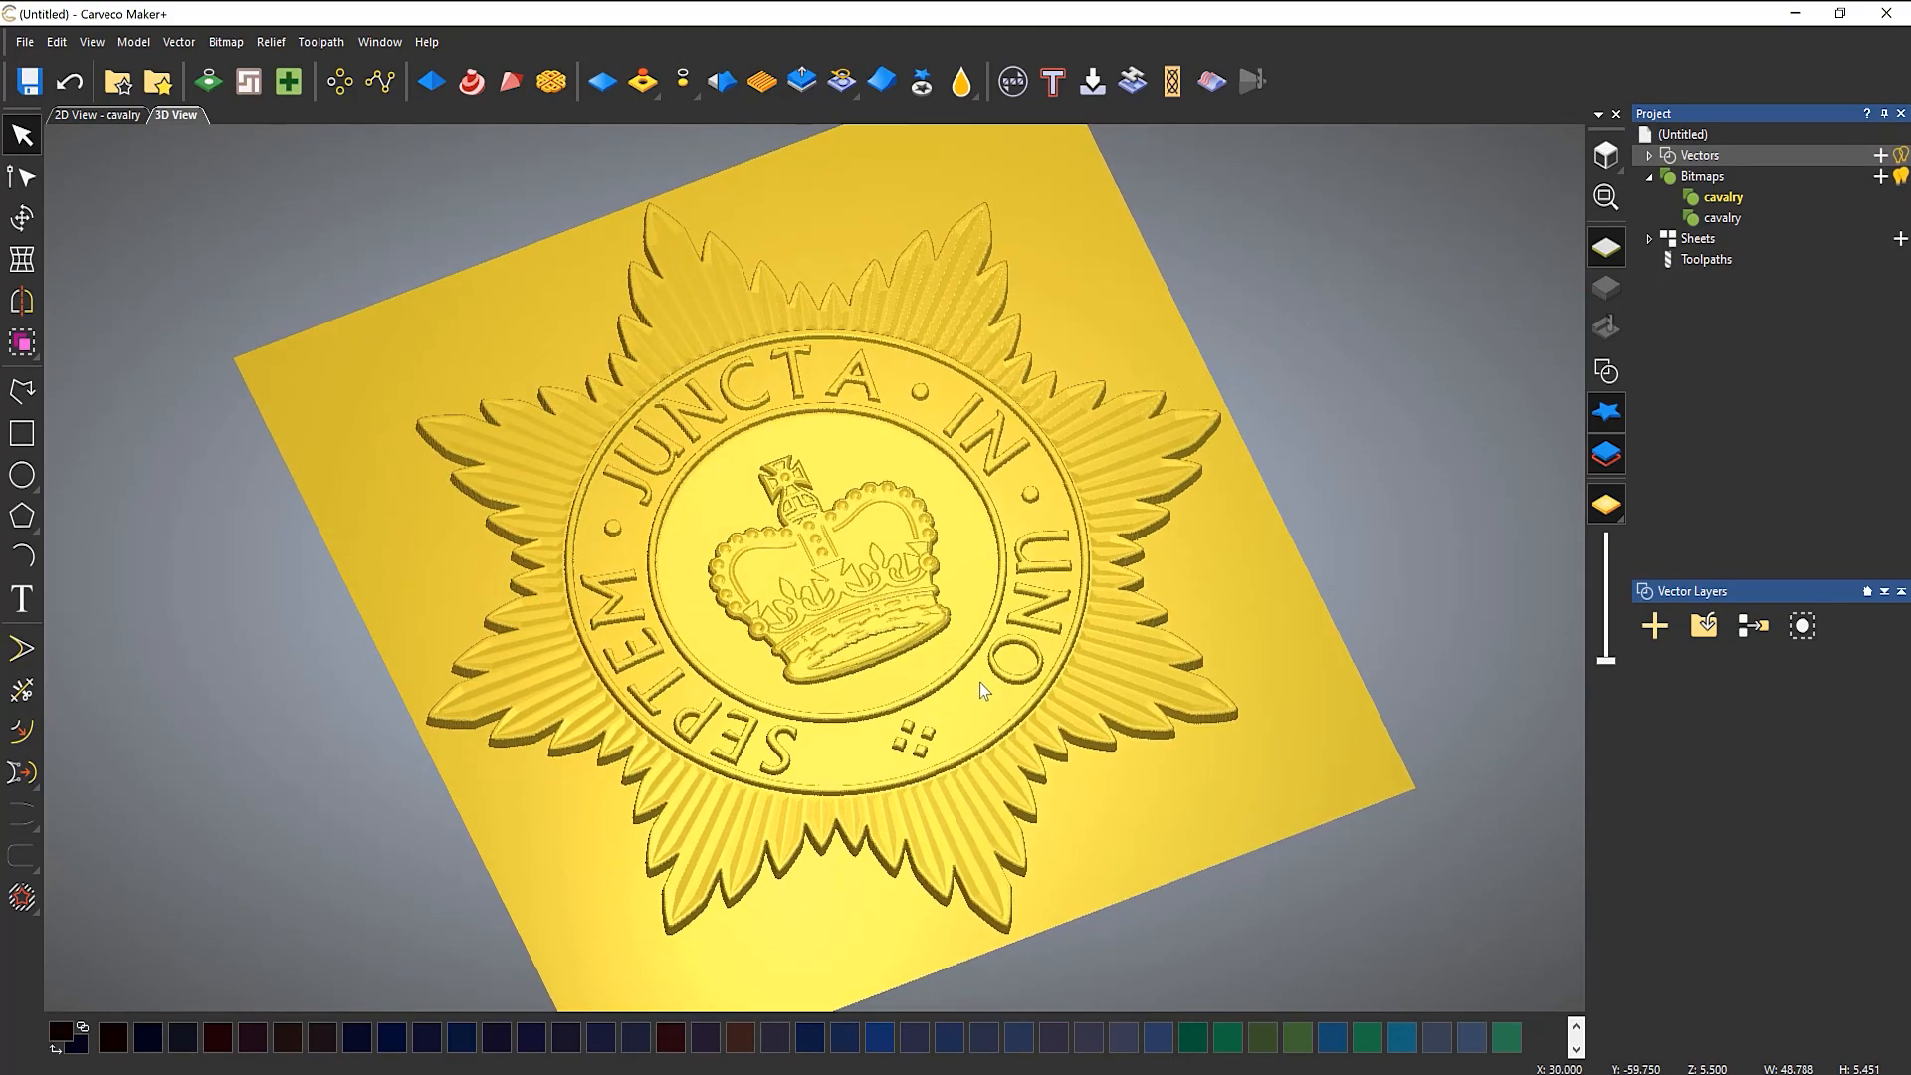
pyautogui.click(1684, 137)
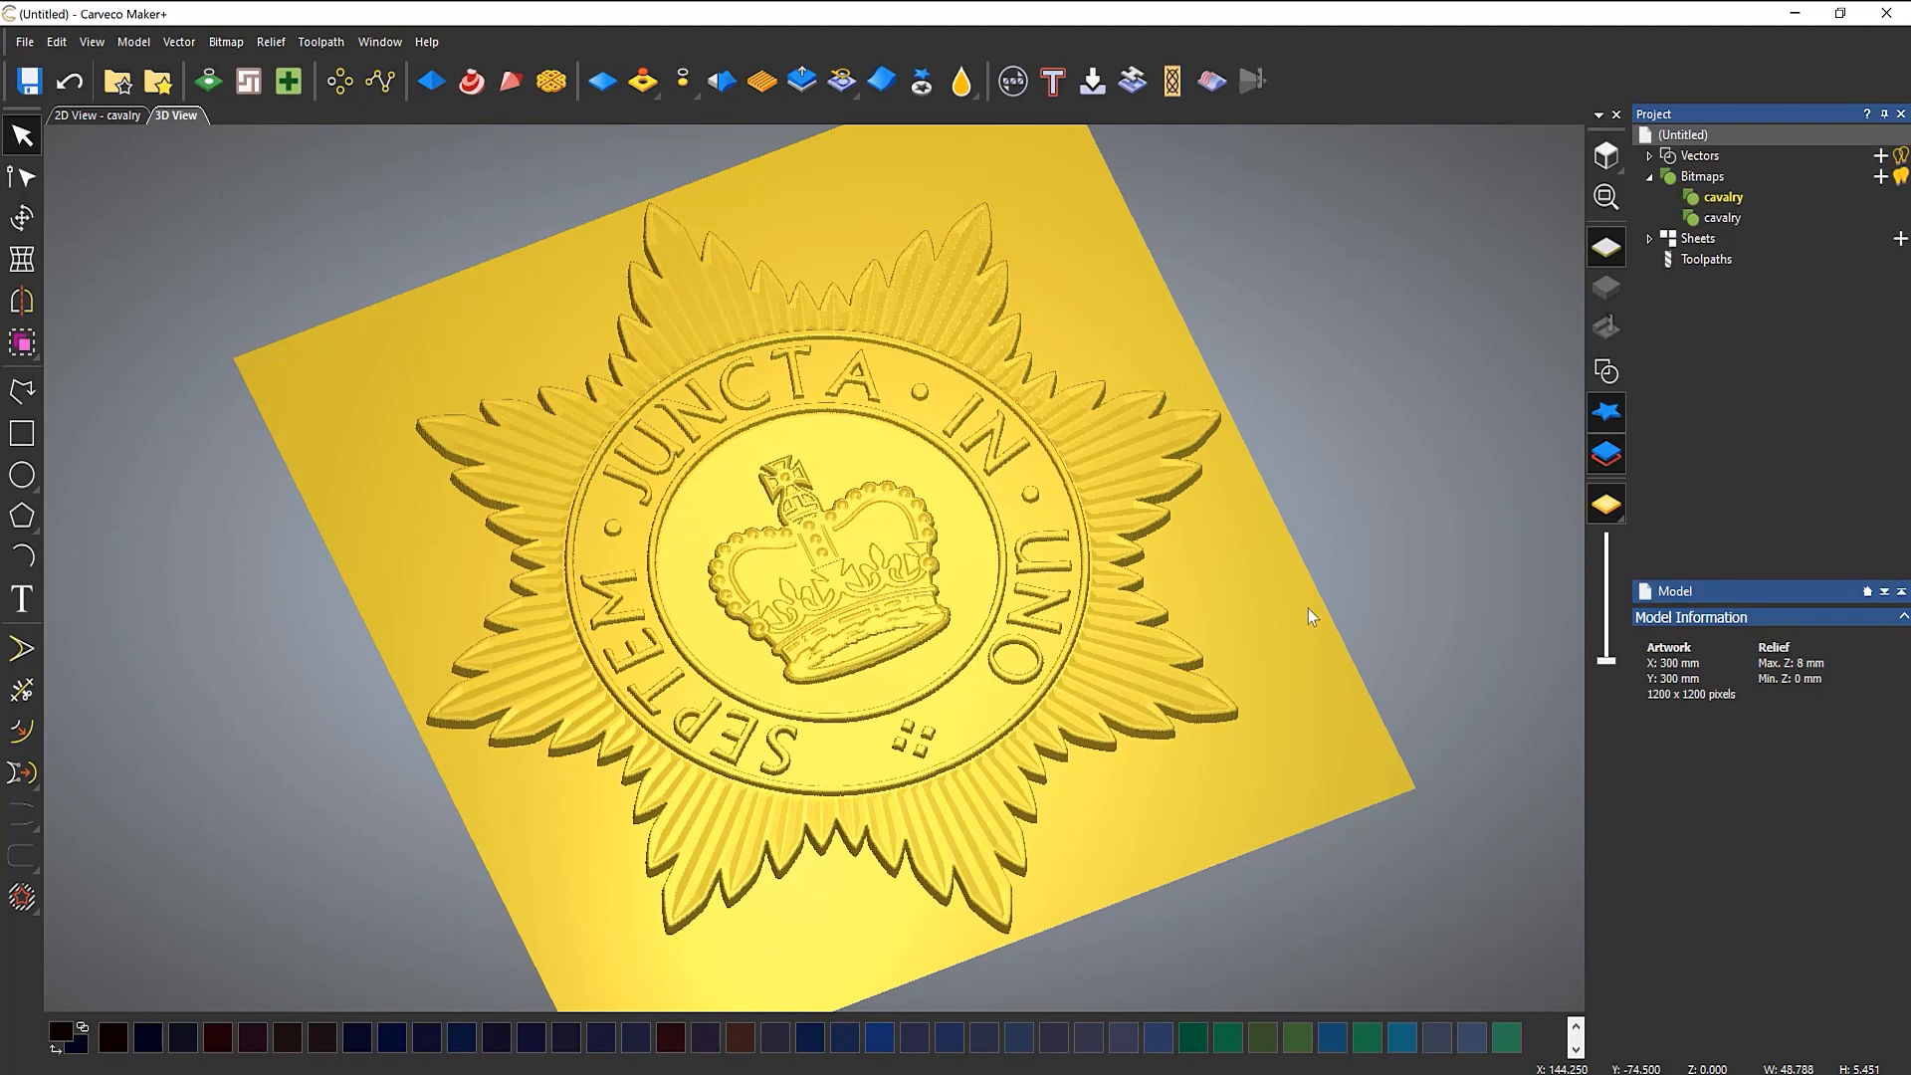
# Step: Hide the vectors and scale the badge relief to 250 mm wide and 250 mm high with the aspect ratio unlocked
pyautogui.scroll(4, 1198, 566)
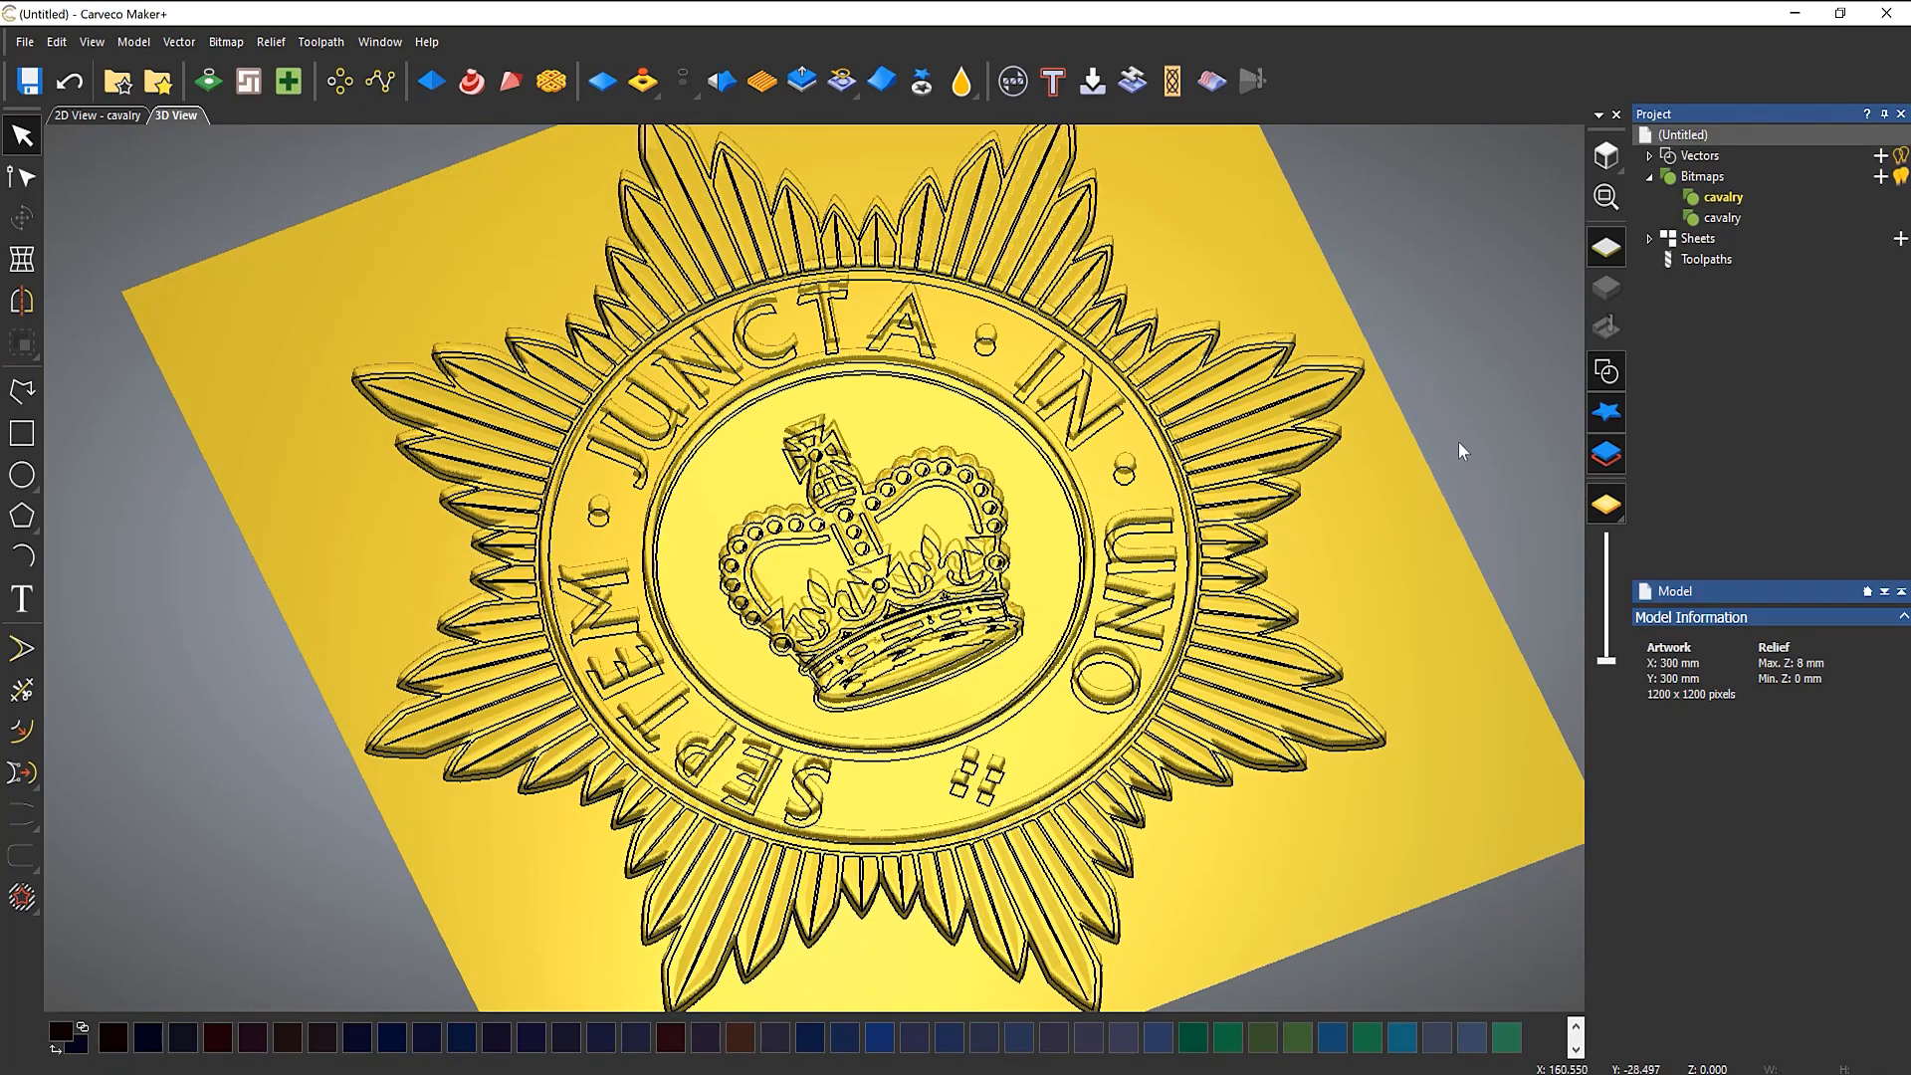
pyautogui.click(1608, 376)
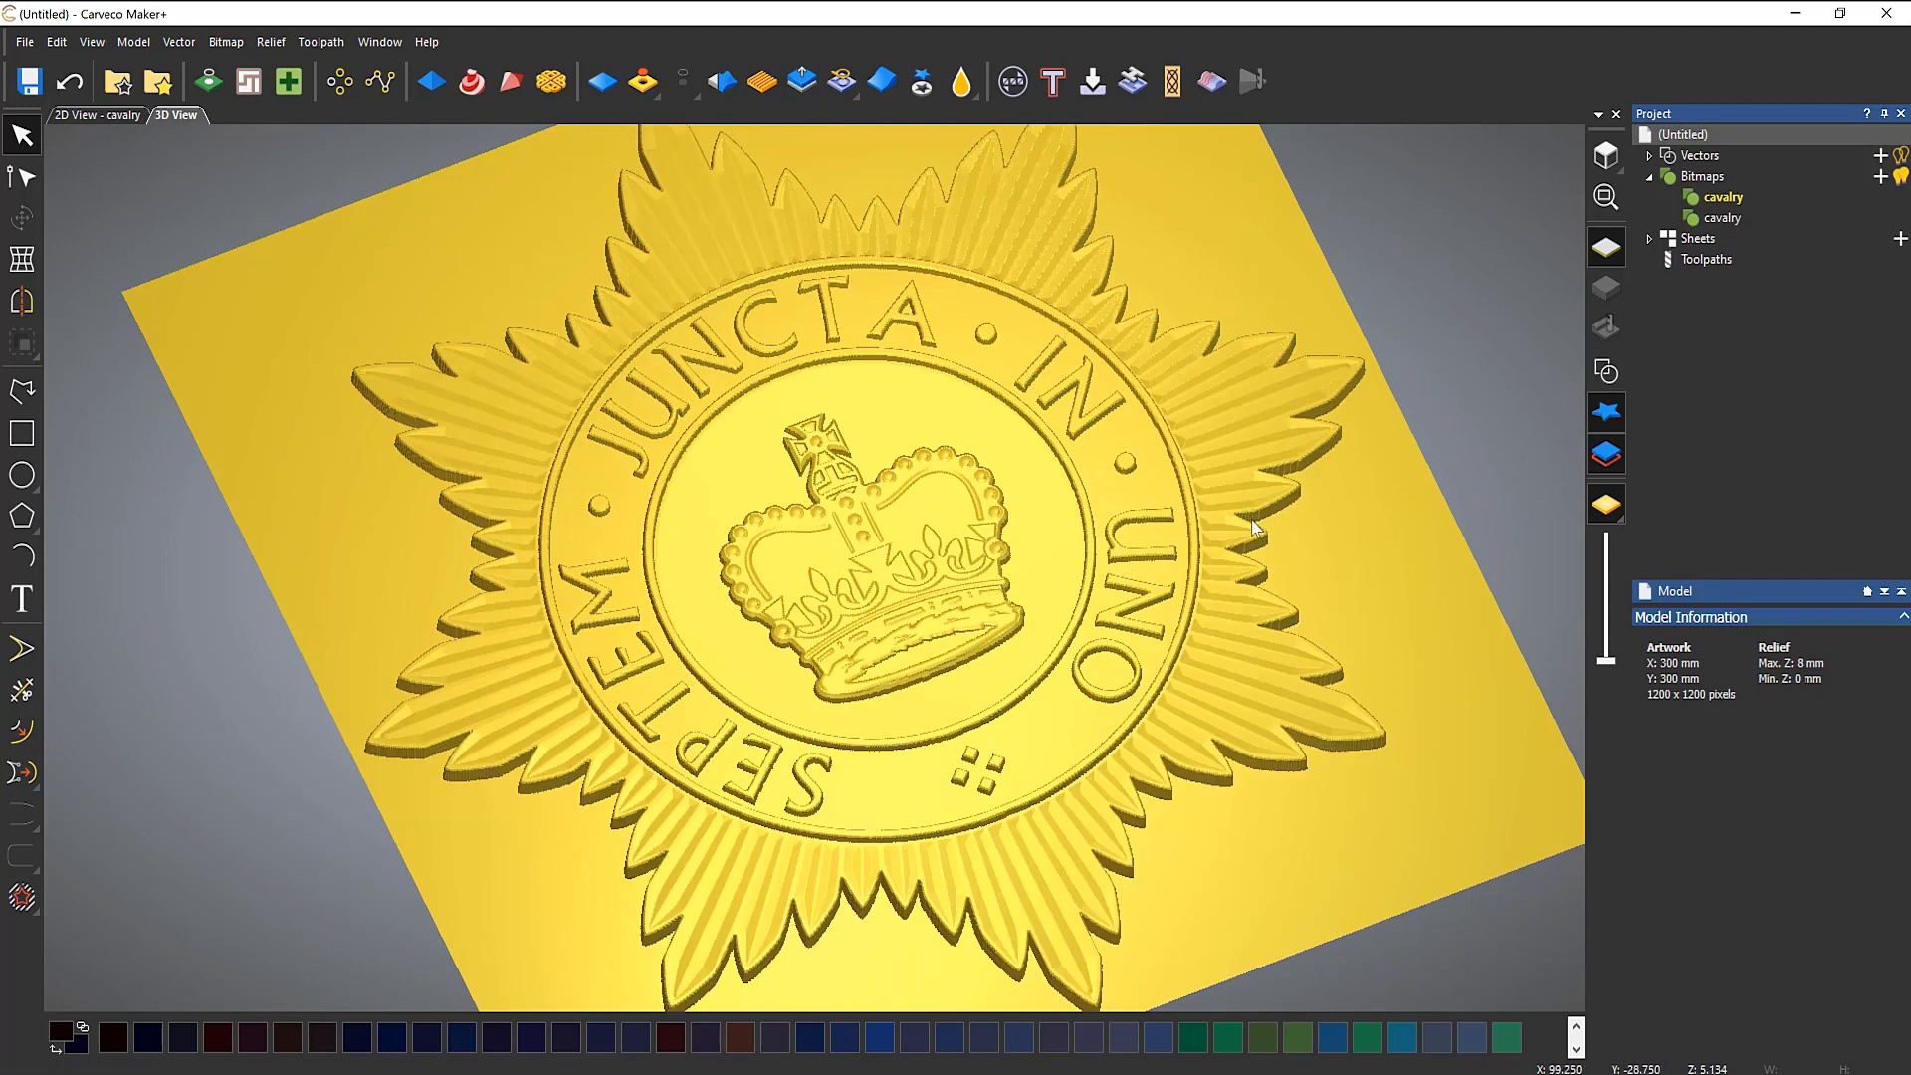
pyautogui.click(925, 82)
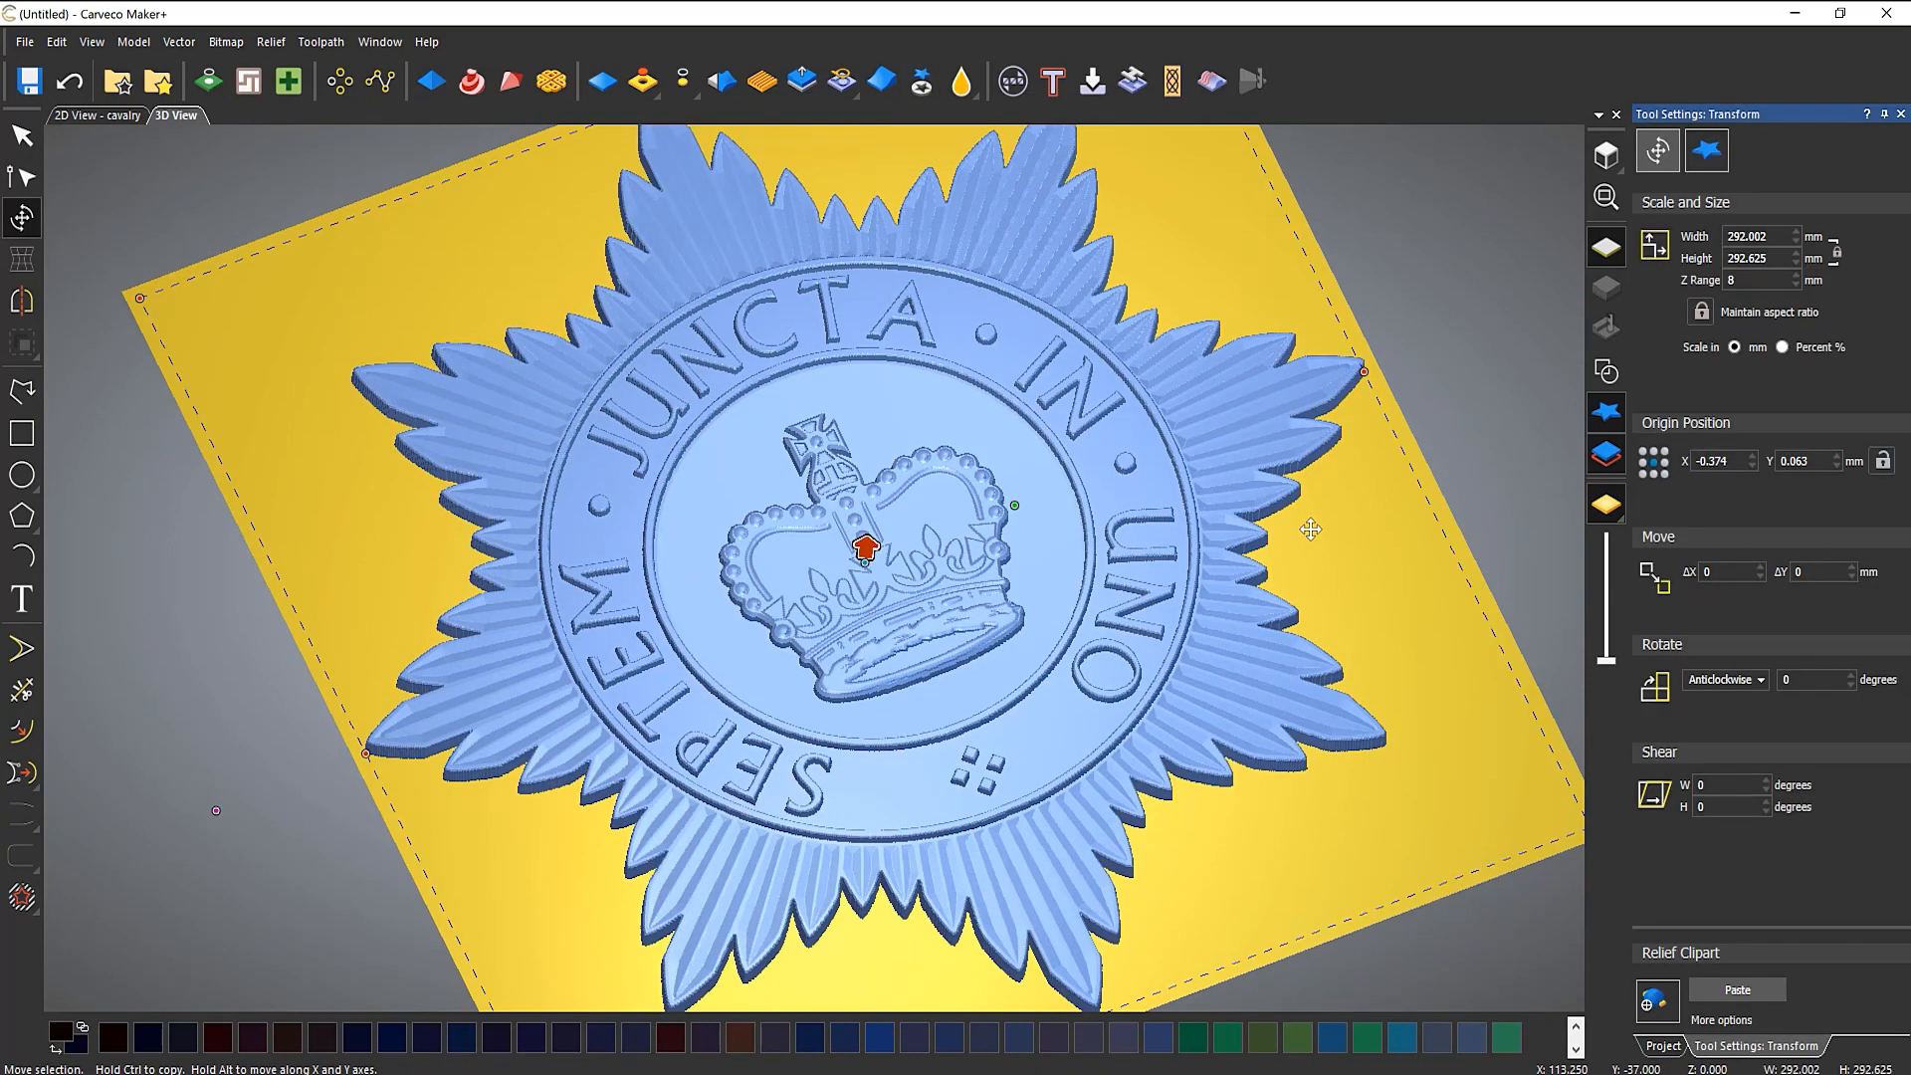
pyautogui.doubleClick(1756, 236)
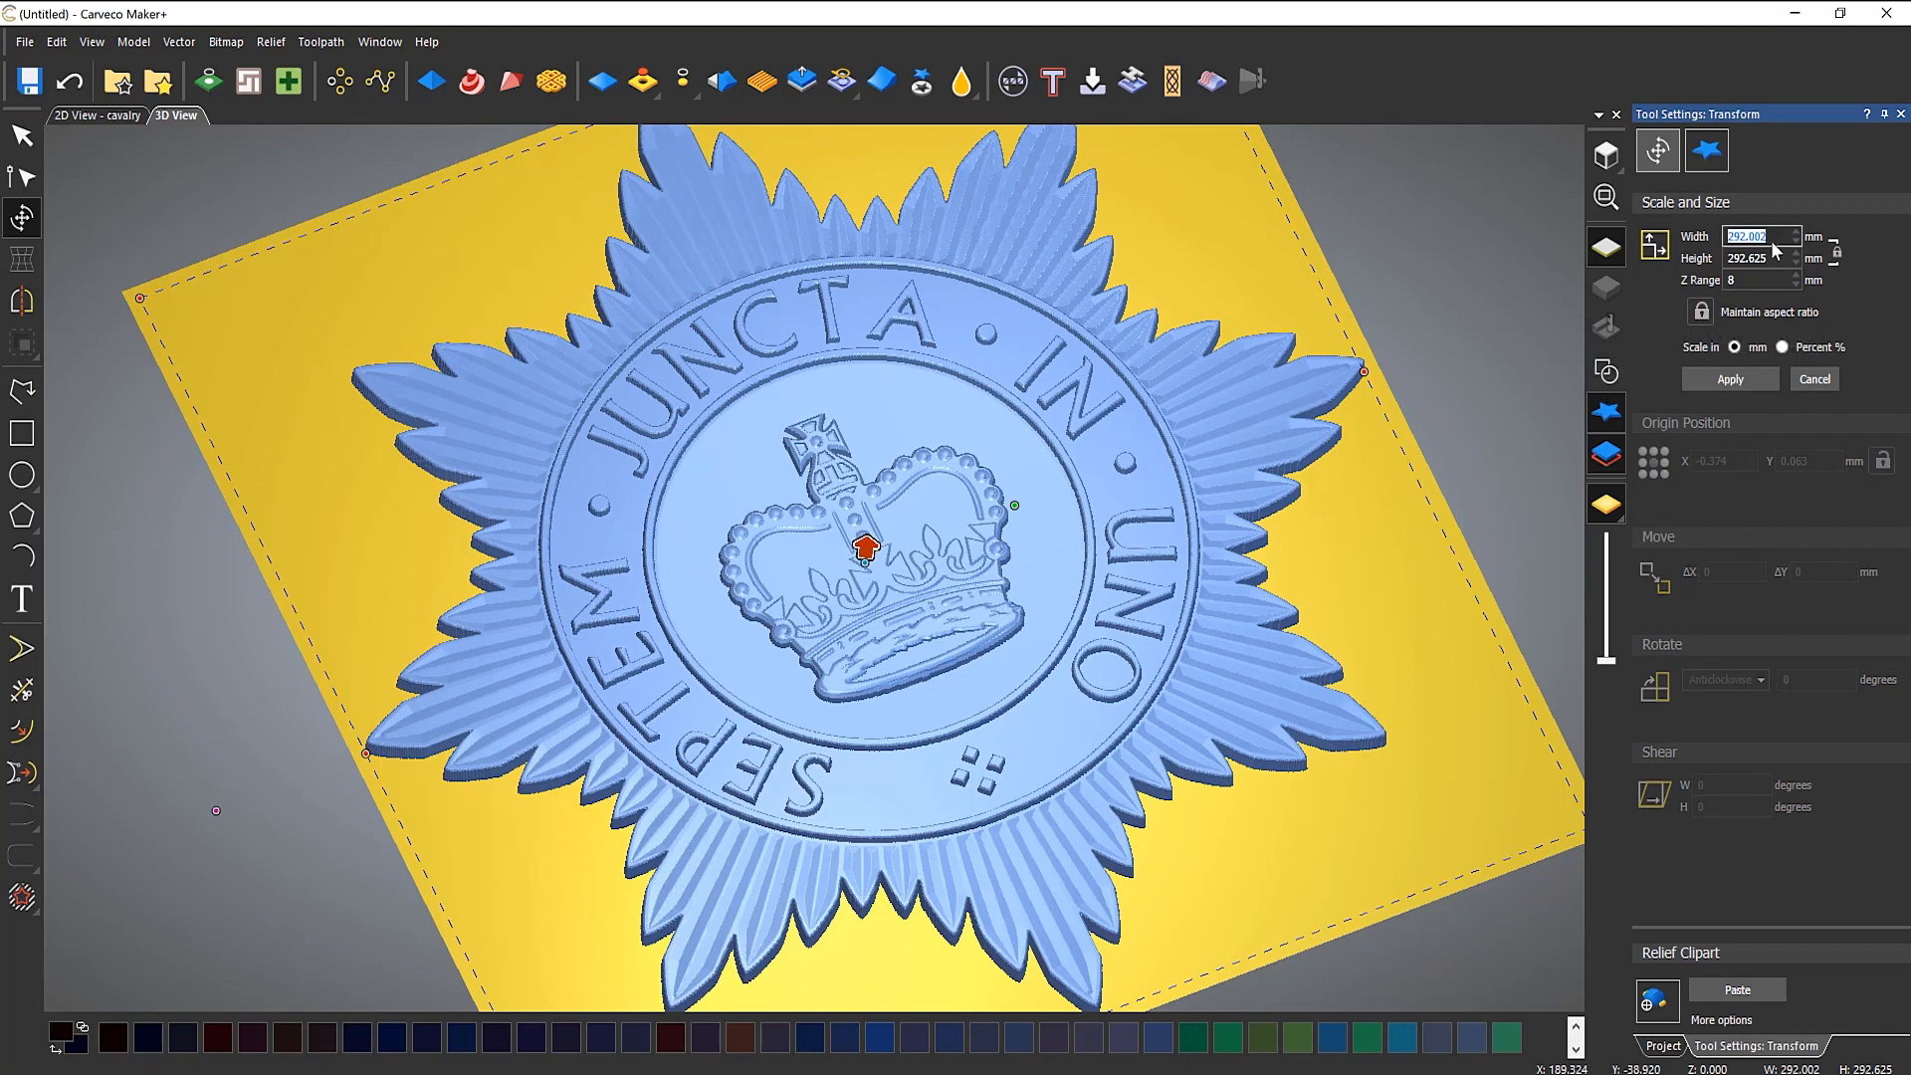
pyautogui.write('250')
pyautogui.click(1703, 311)
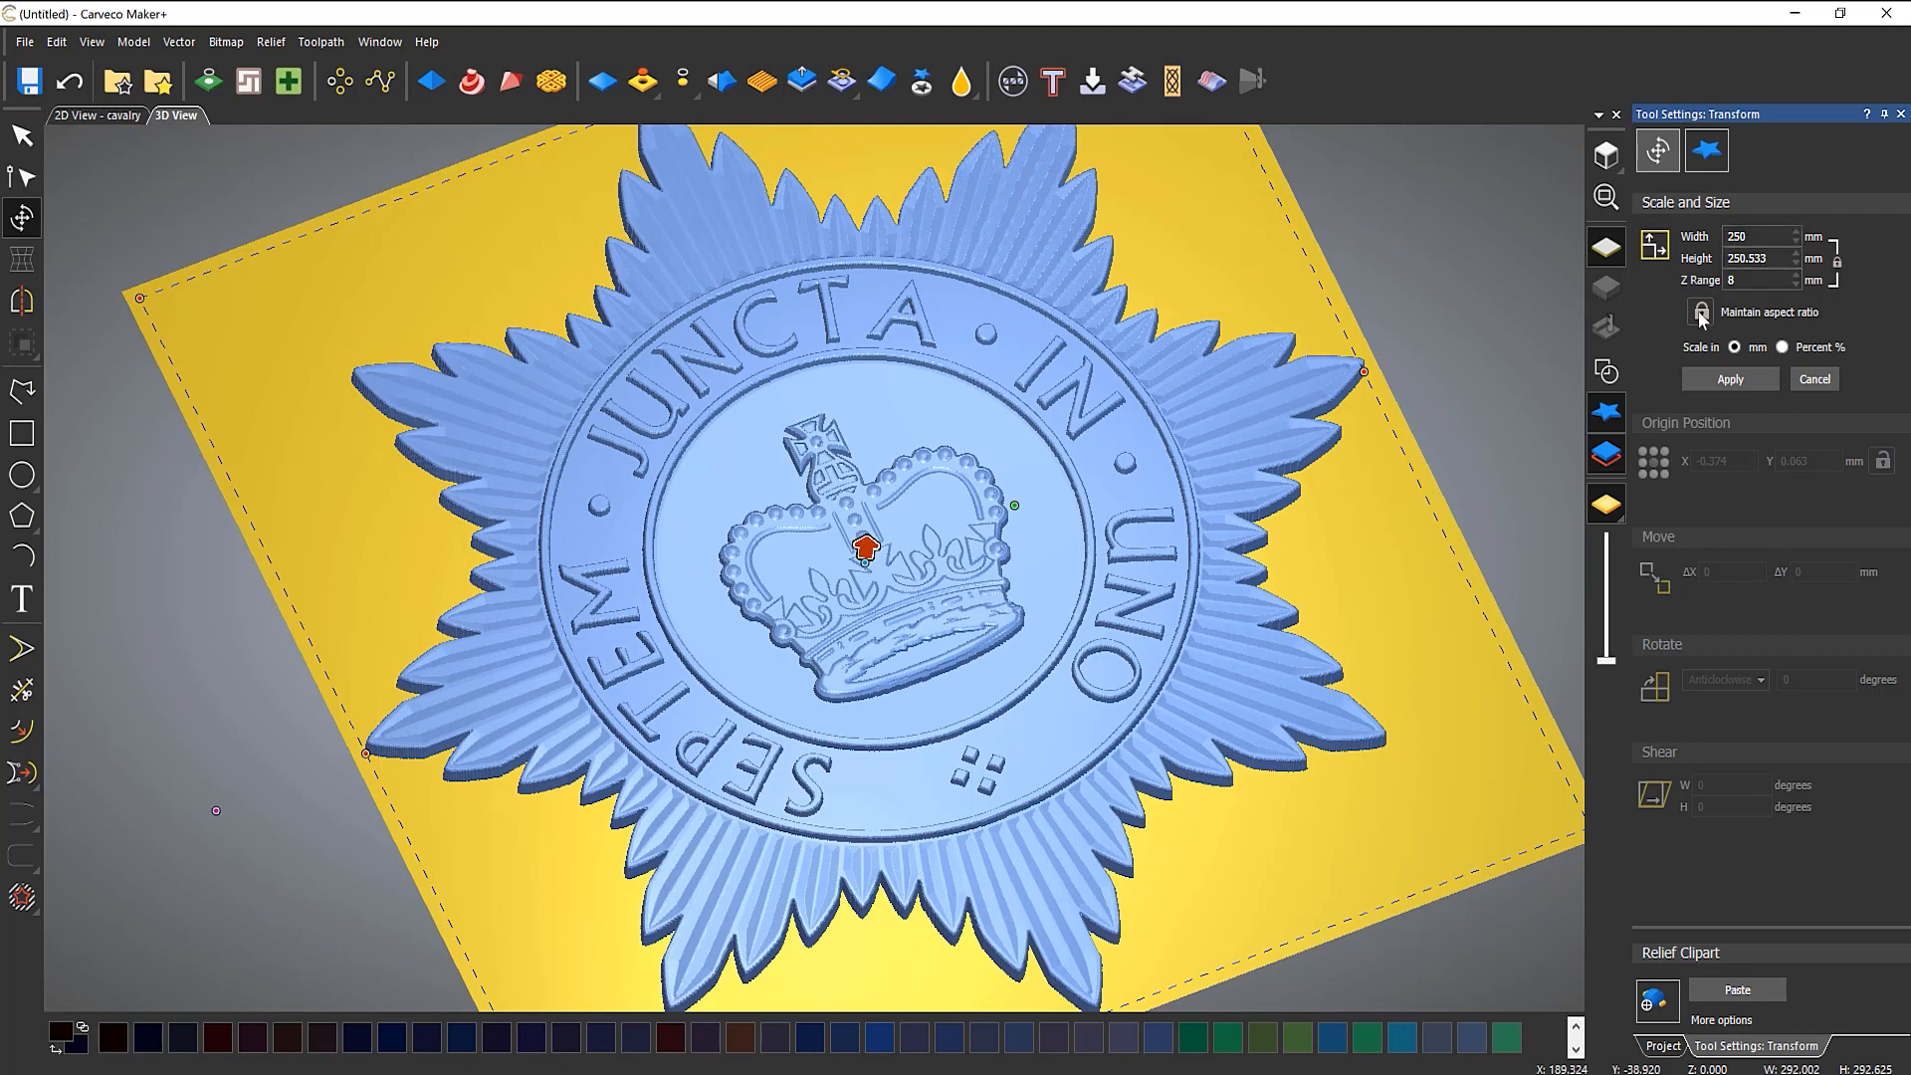
pyautogui.moveTo(1781, 258); pyautogui.dragTo(1750, 265)
pyautogui.click(1736, 380)
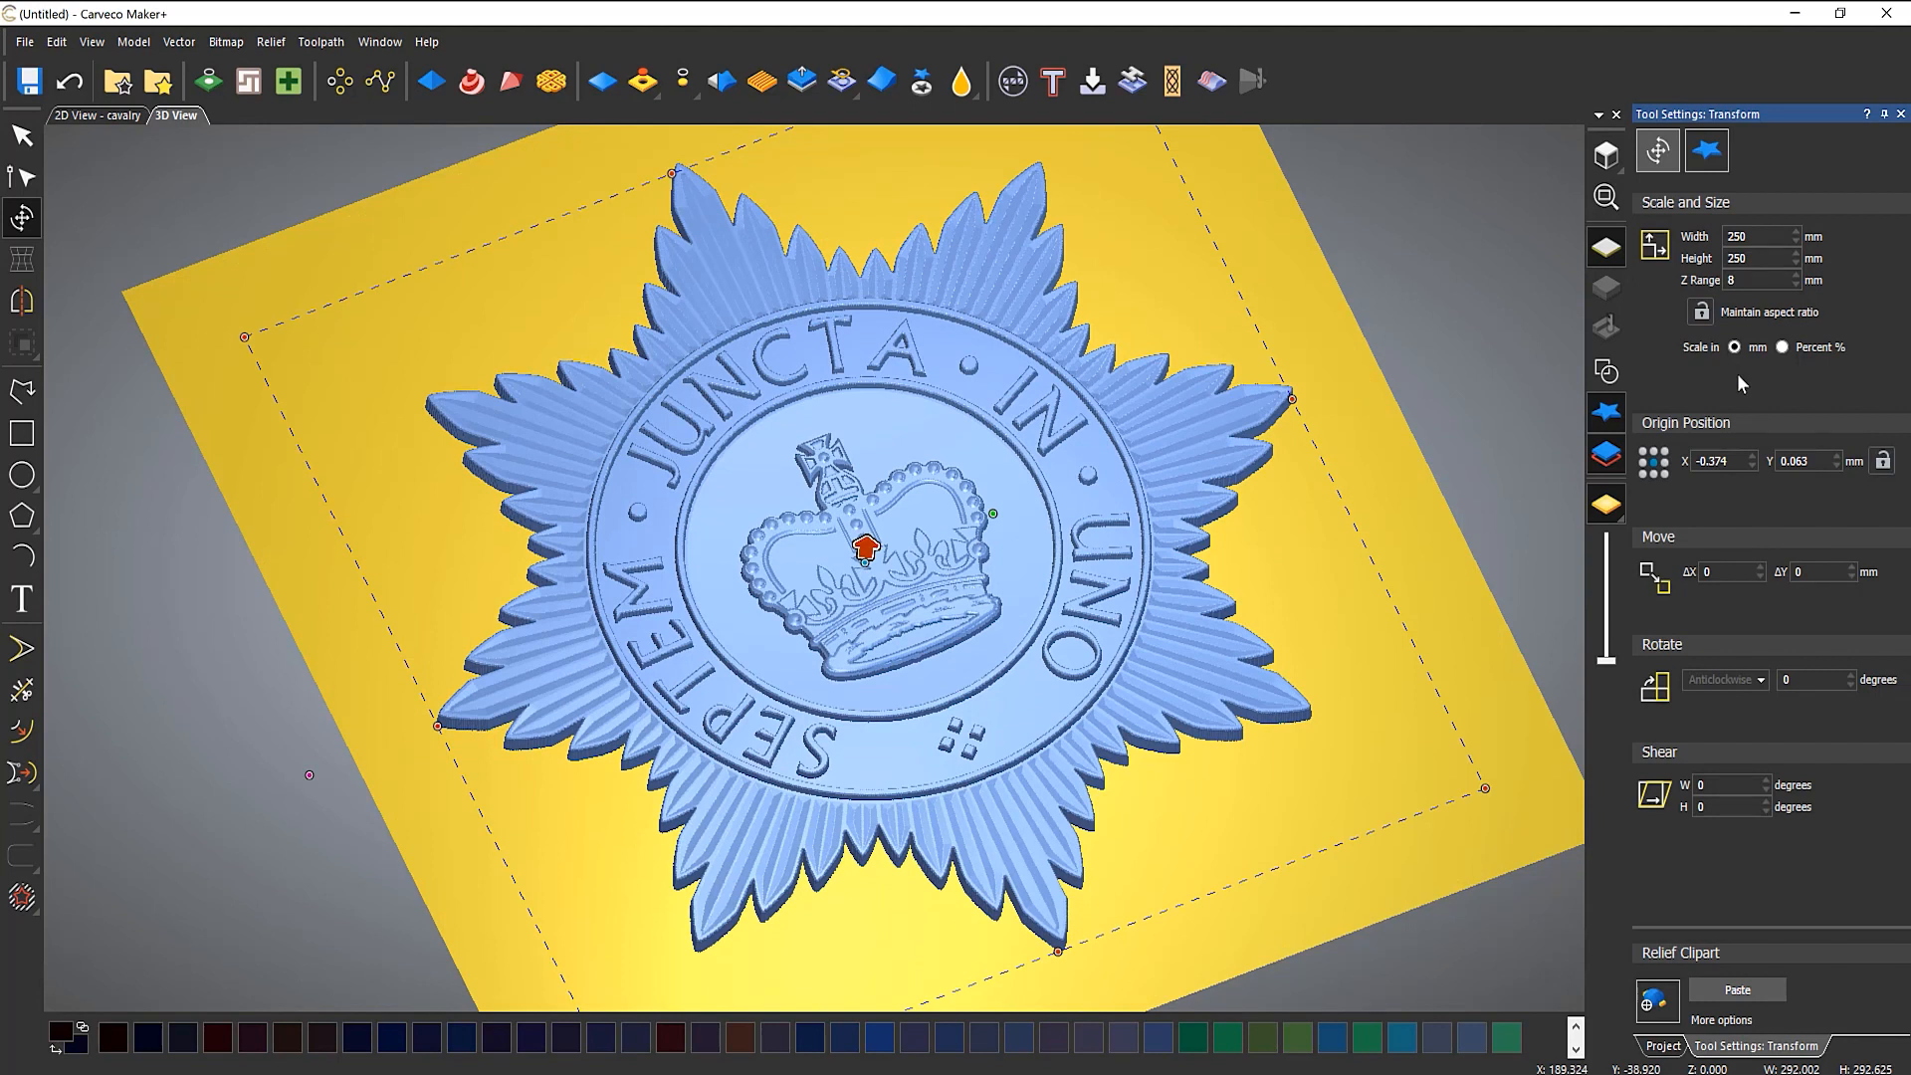
# Step: Set the badge relief's Z range to 10 mm and paste the transformed relief into the model
pyautogui.moveTo(1748, 285); pyautogui.dragTo(1651, 314)
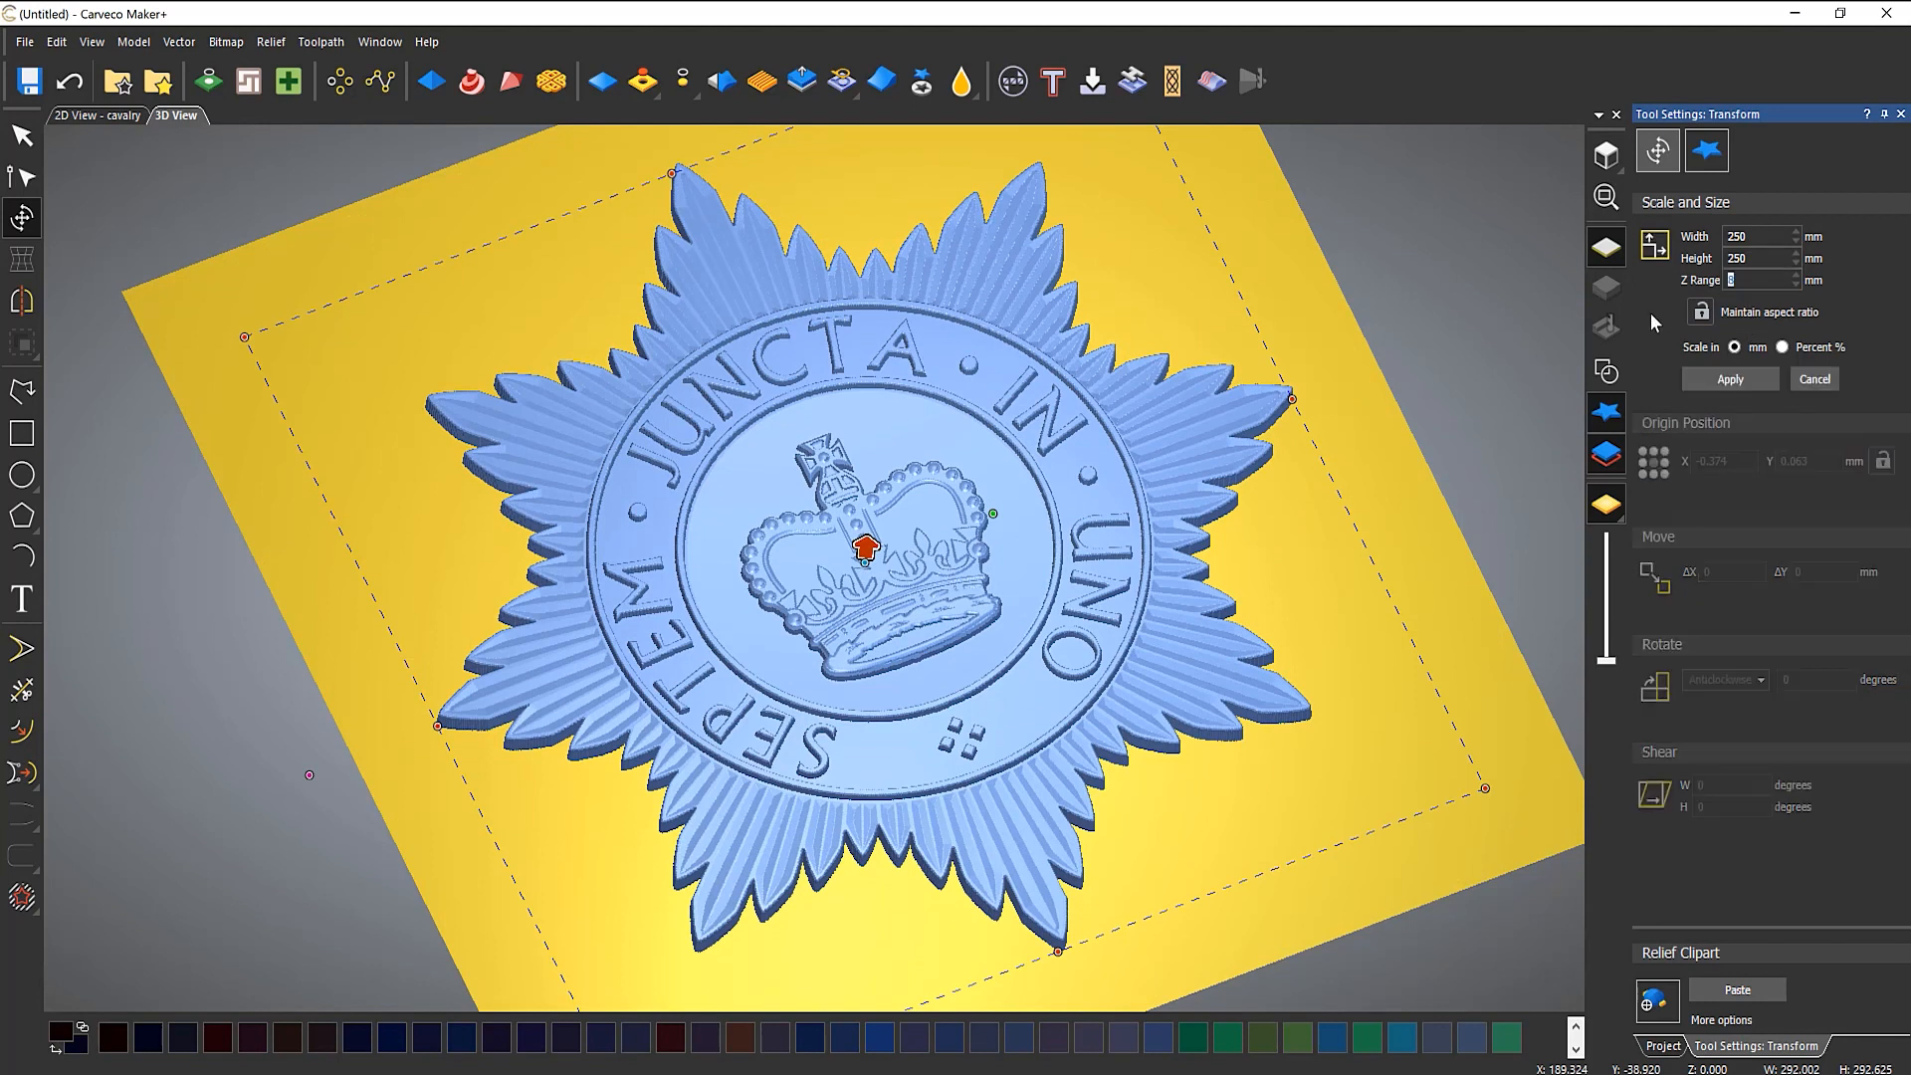
pyautogui.write('10')
pyautogui.click(1728, 378)
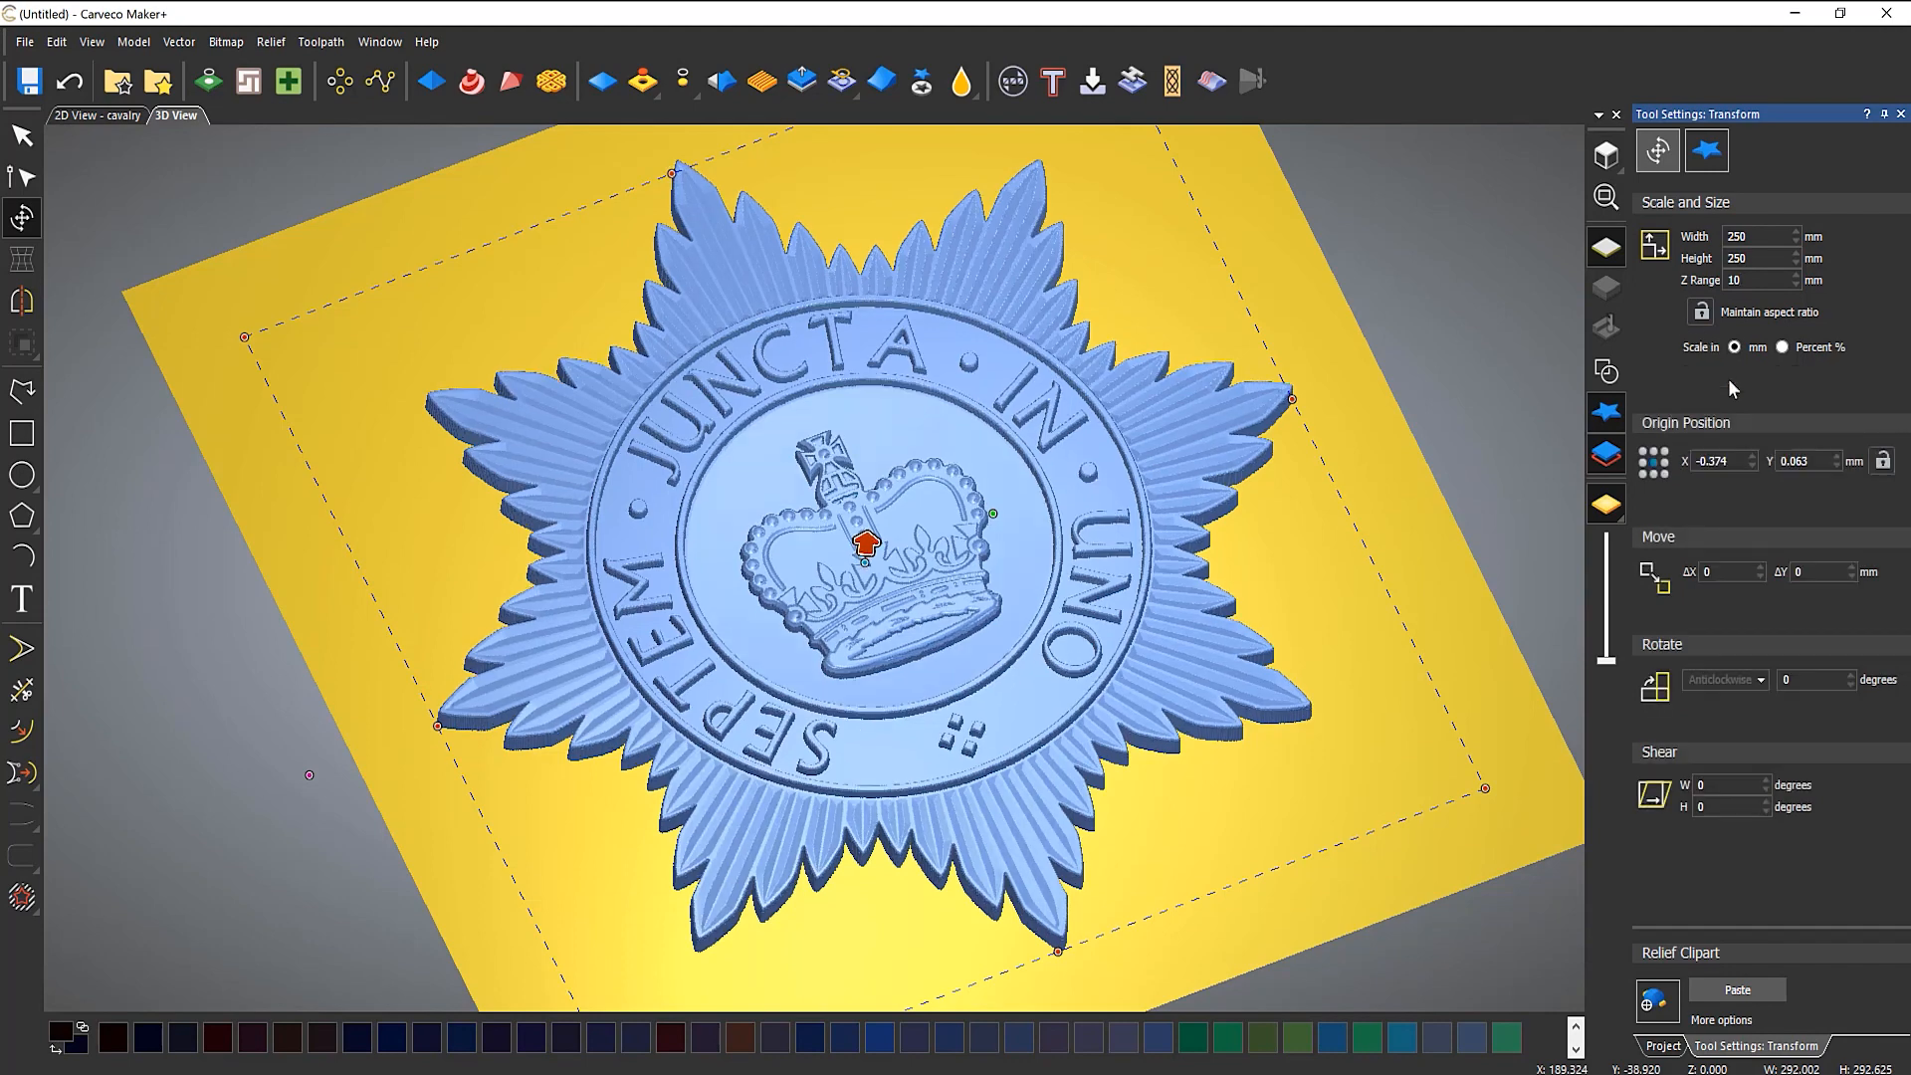
pyautogui.click(1740, 991)
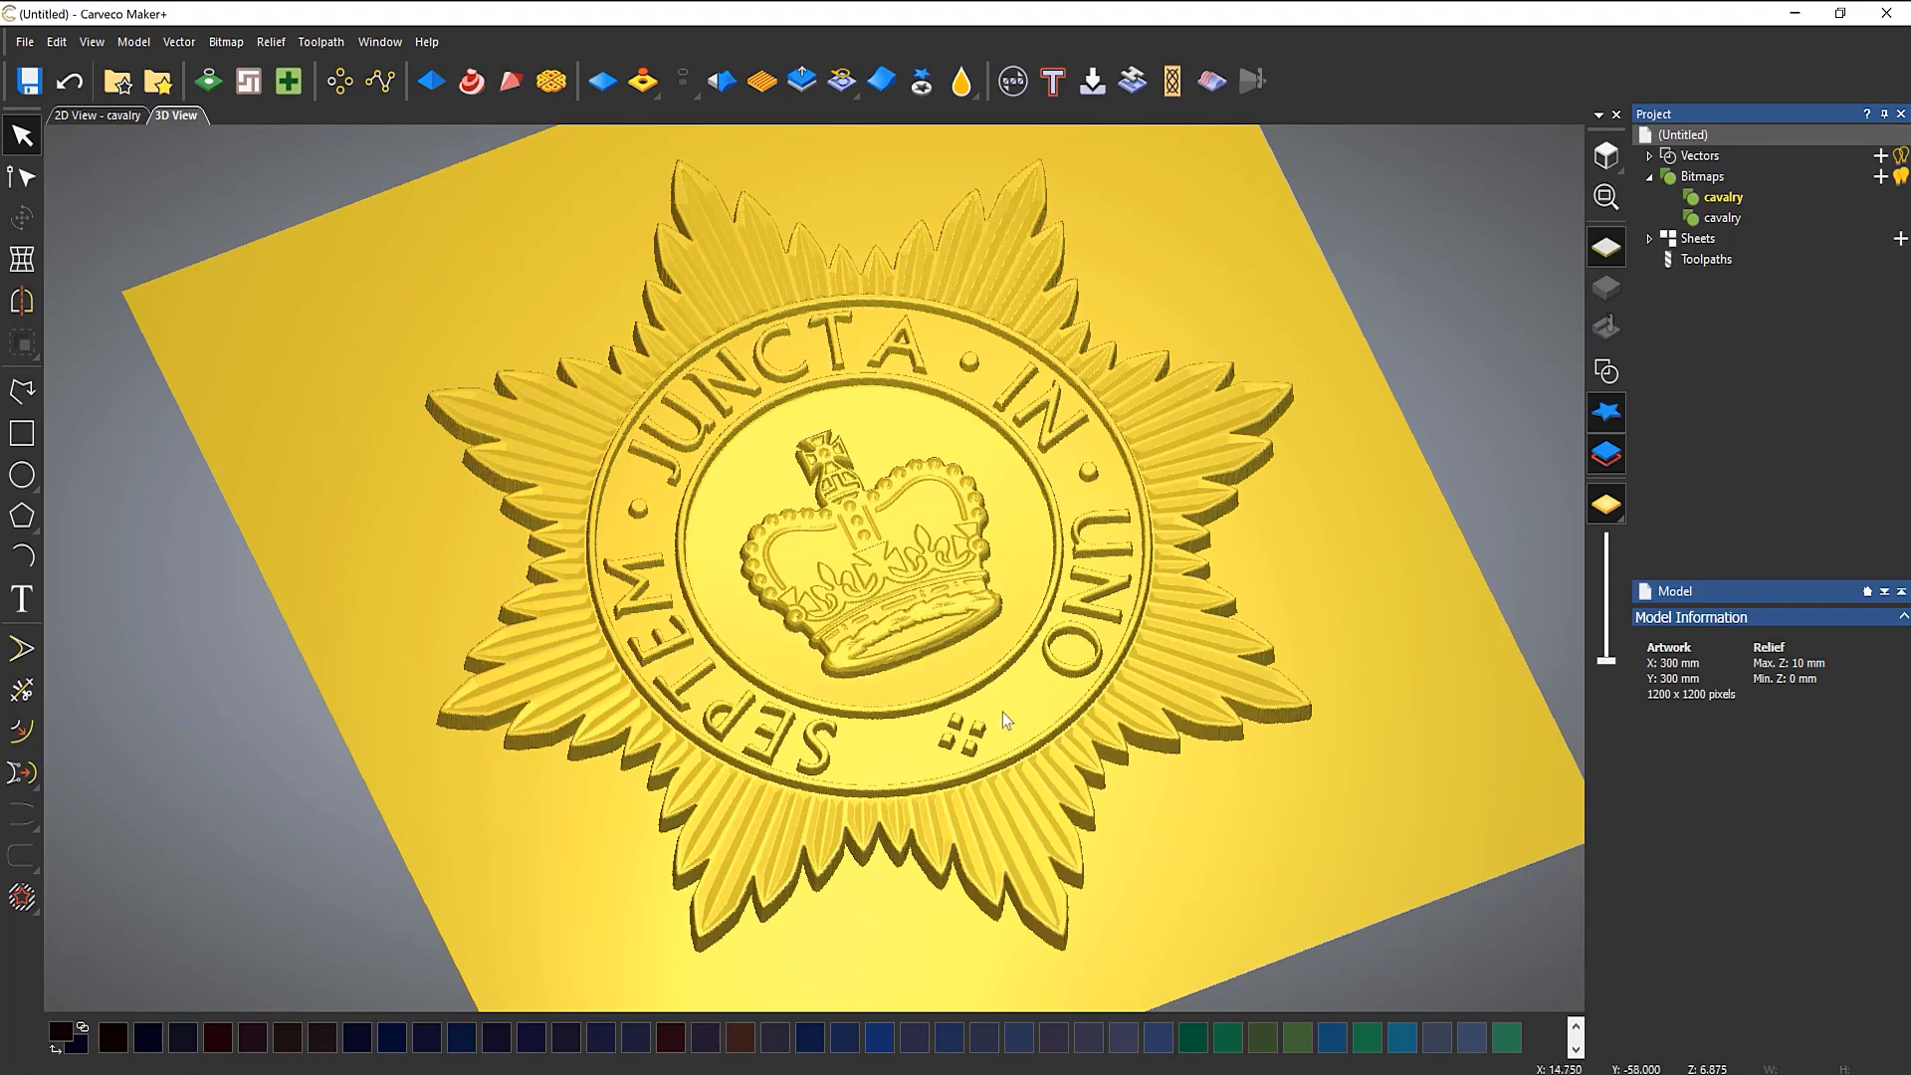
# Step: Hide the flat base plane around the badge and inspect the scaled relief from several angles
pyautogui.moveTo(1002, 713); pyautogui.dragTo(964, 816)
pyautogui.scroll(-1, 925, 767)
pyautogui.scroll(1, 856, 677)
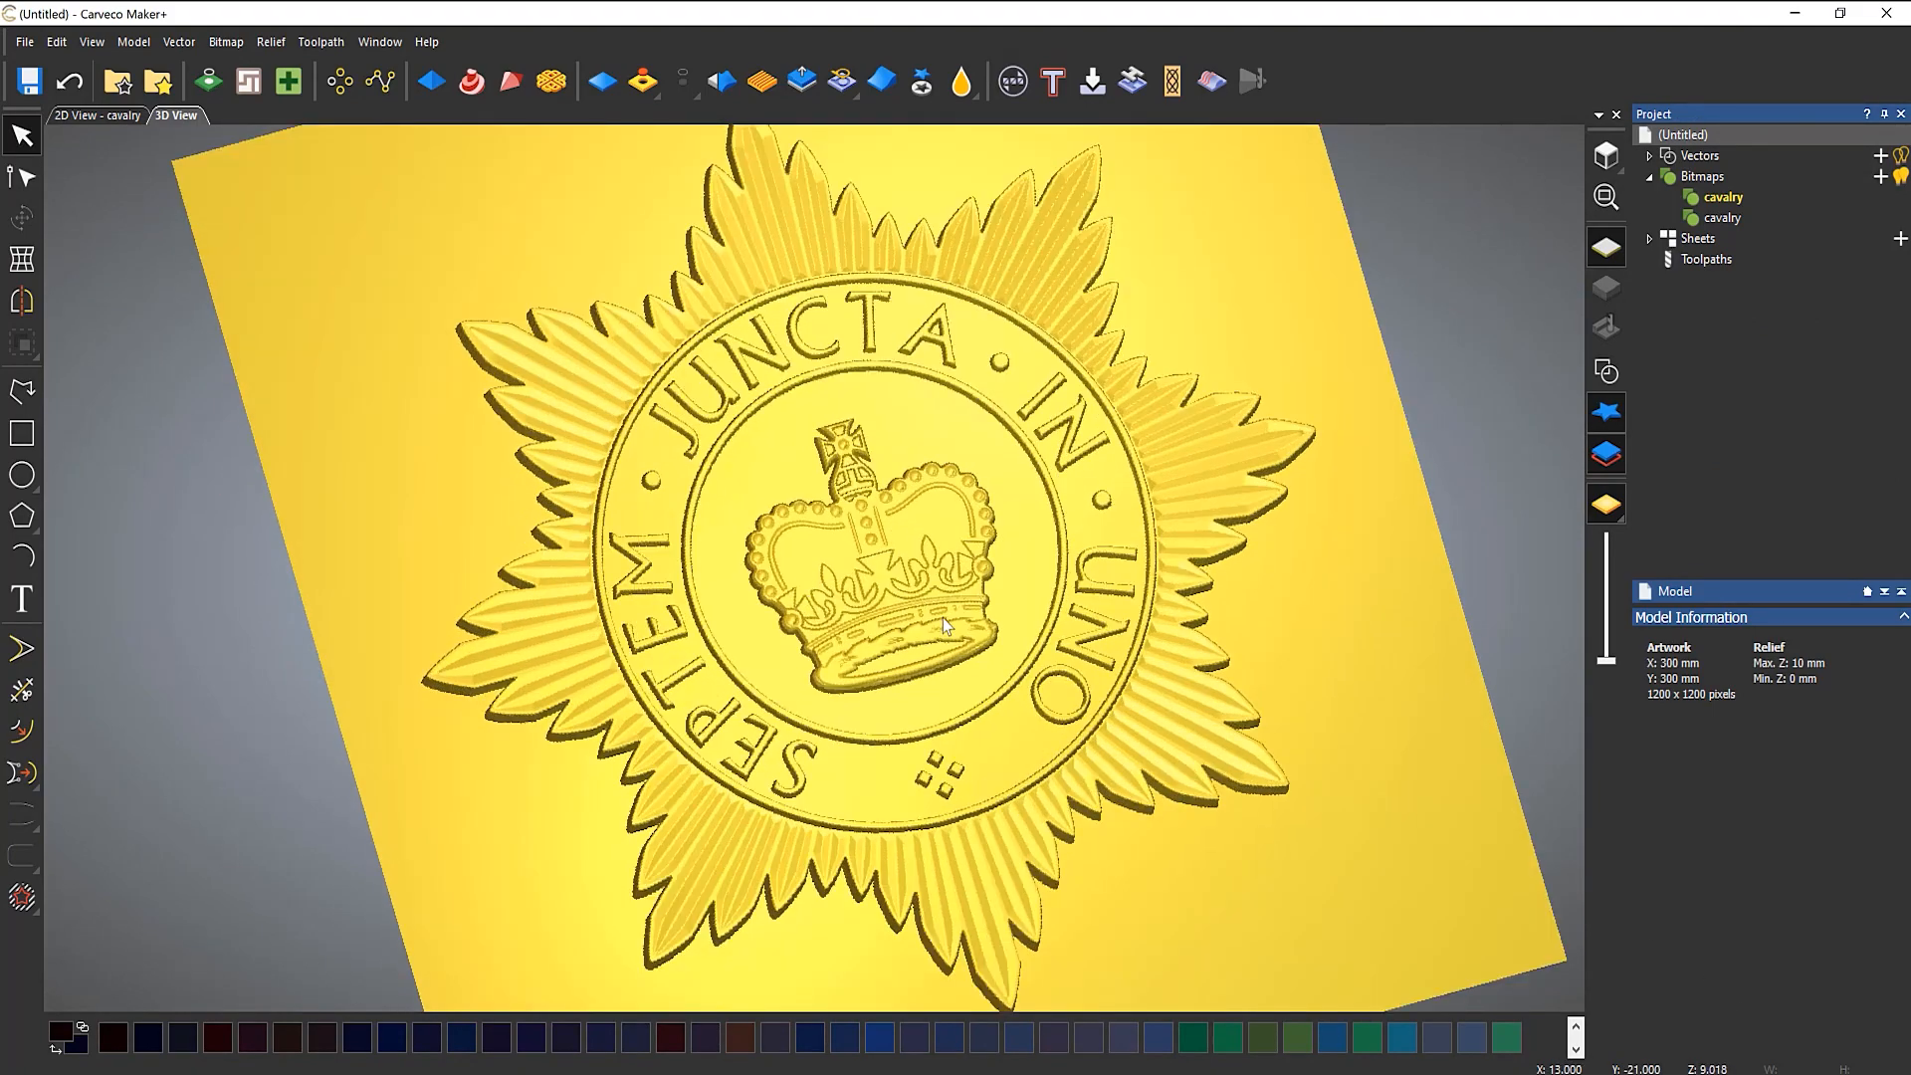
pyautogui.moveTo(823, 590); pyautogui.dragTo(1043, 267)
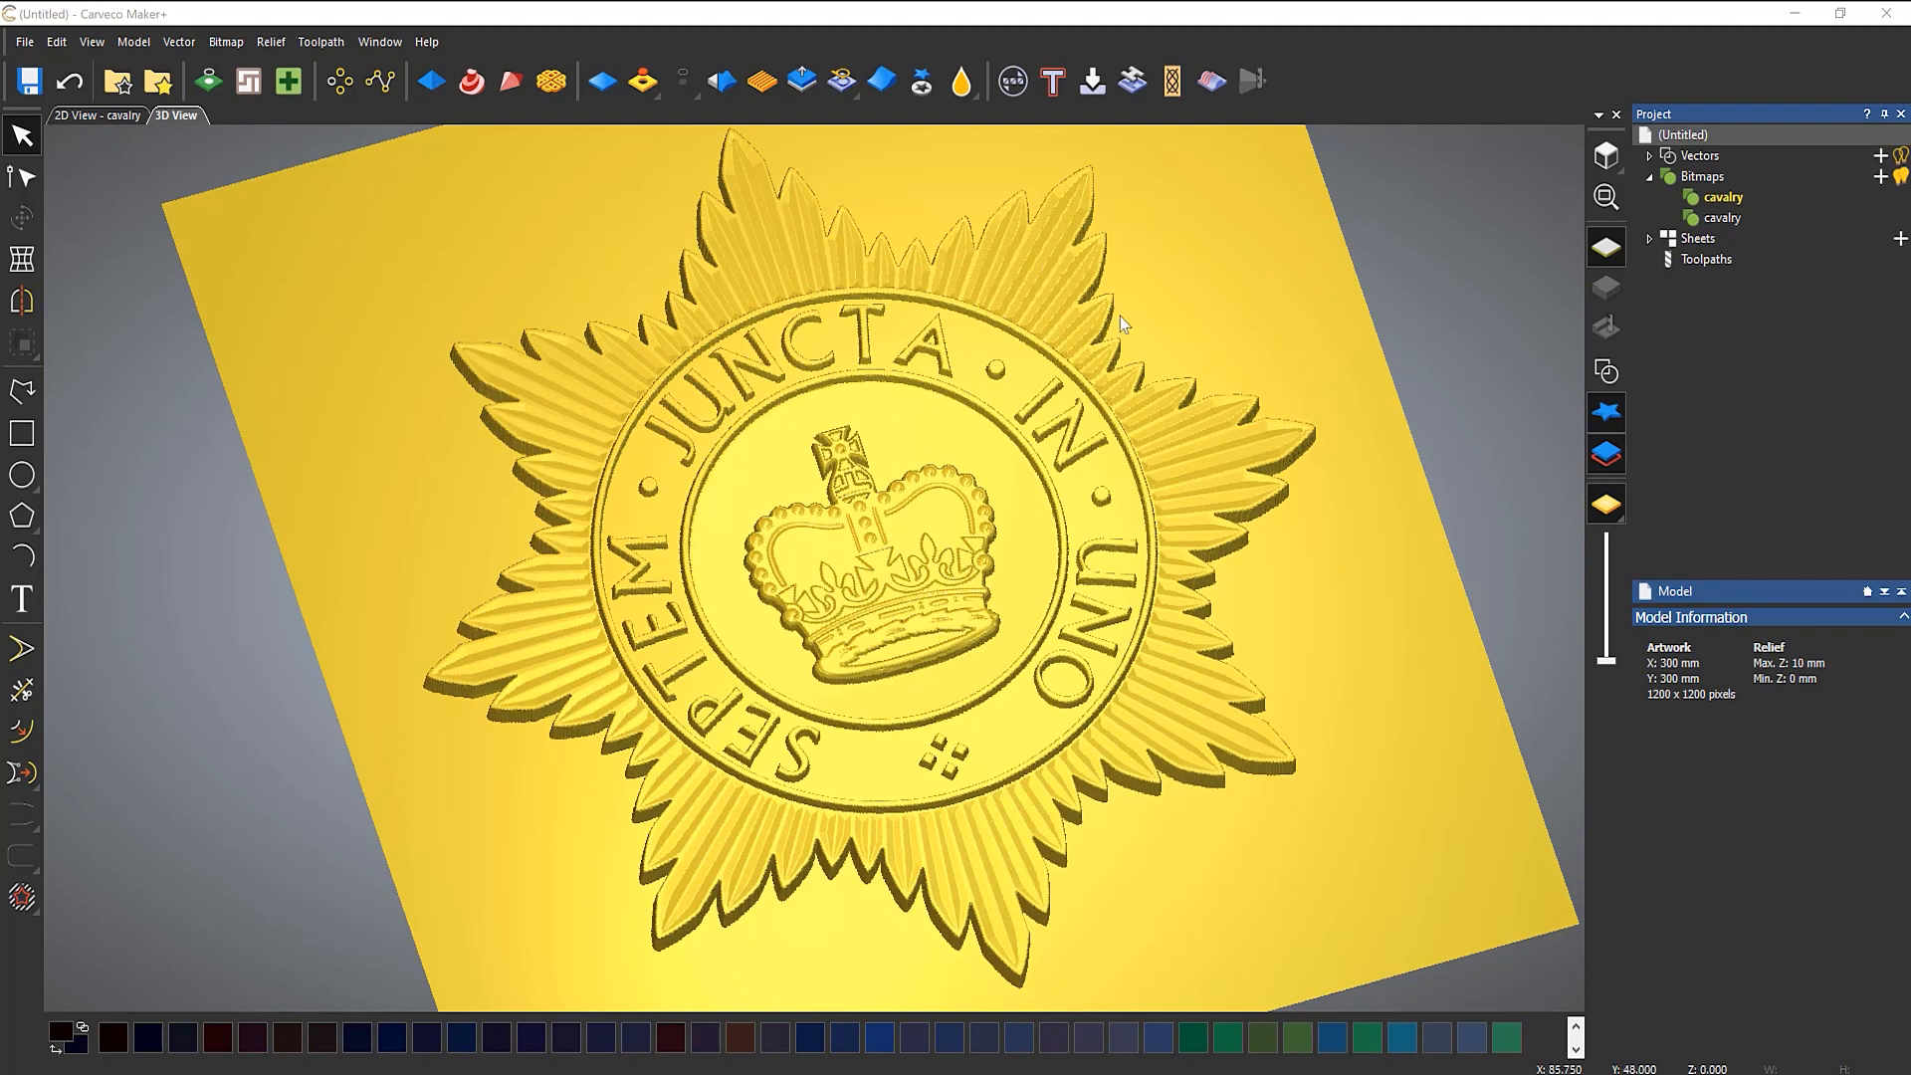
pyautogui.click(1606, 247)
pyautogui.moveTo(1190, 553); pyautogui.dragTo(1276, 541)
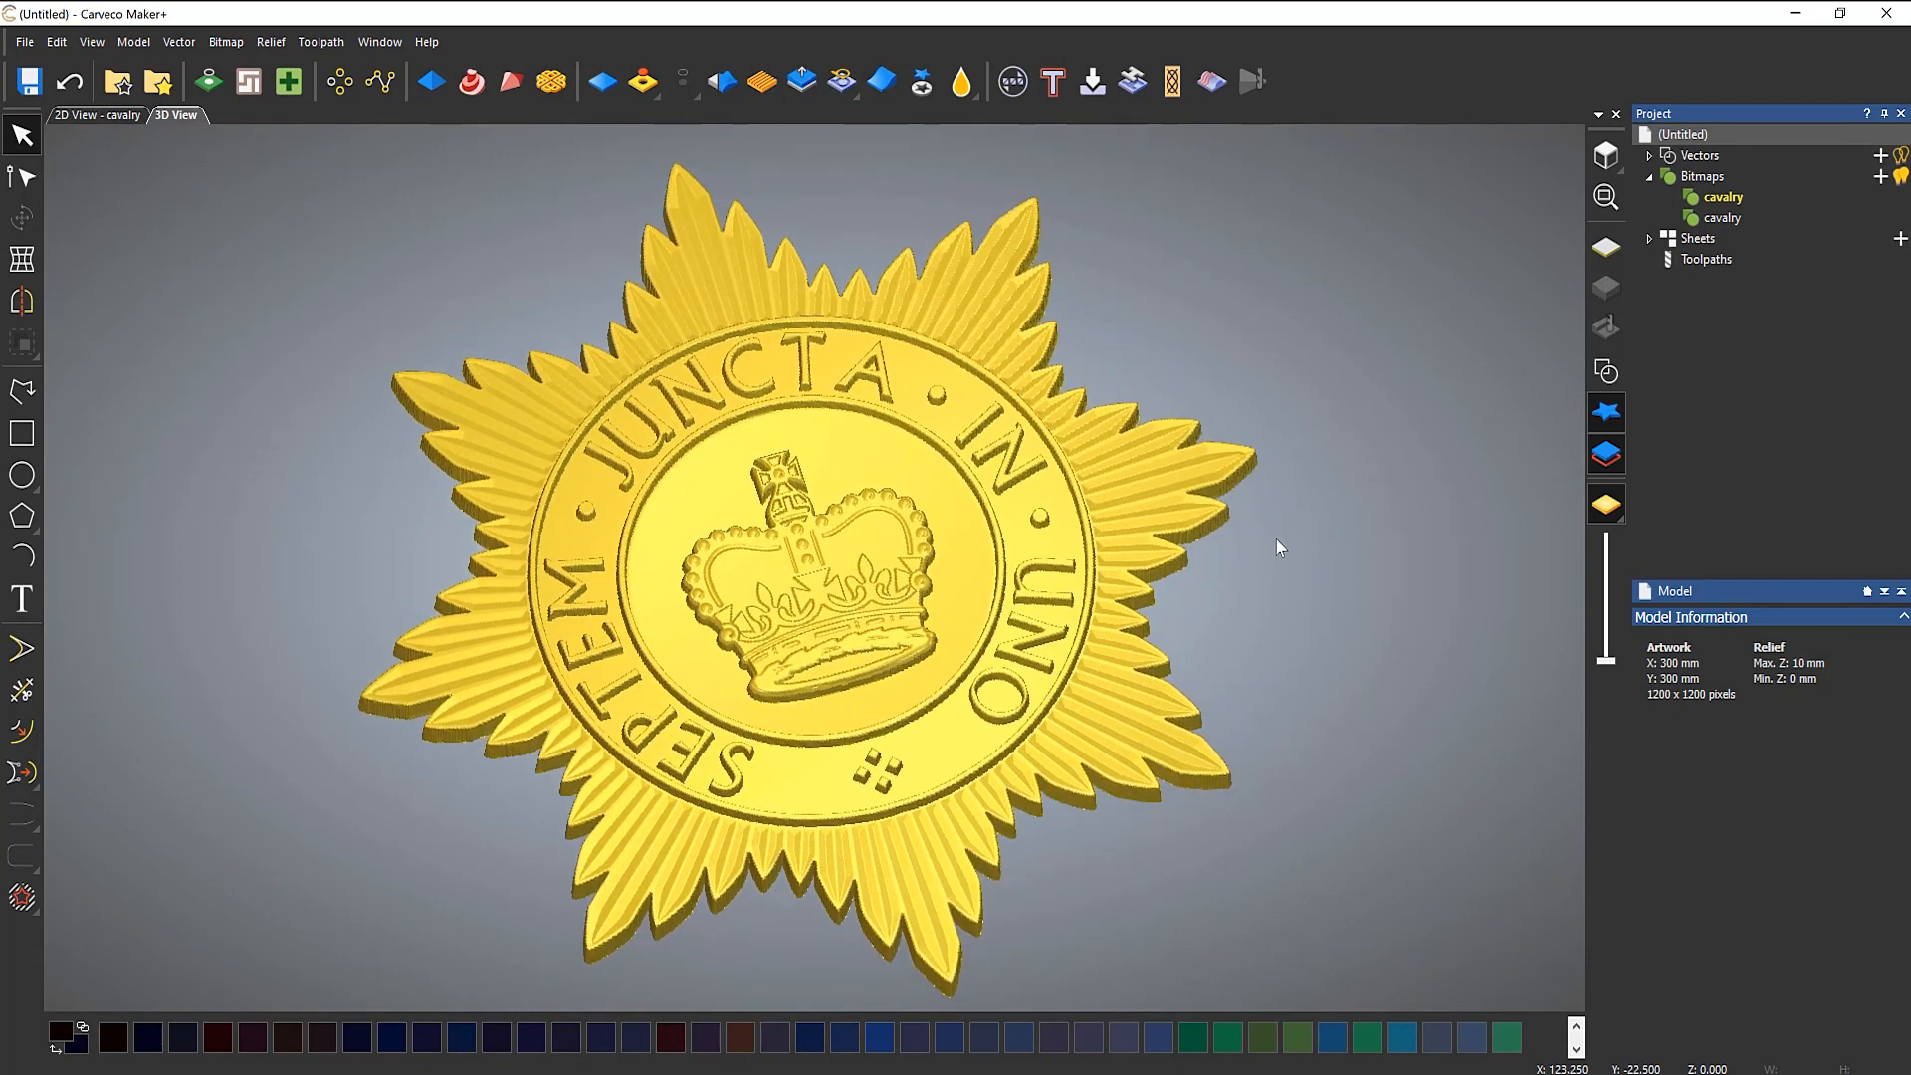